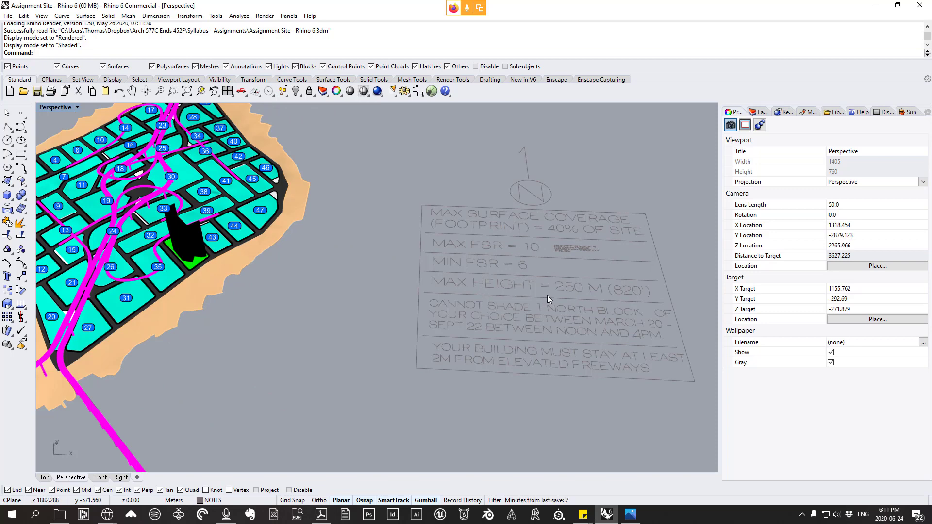
# - Examine the zoning notes beside the site on coverage, FSR, height, shading and freeway clearance
pyautogui.moveTo(536, 296); pyautogui.dragTo(466, 277, button='right')
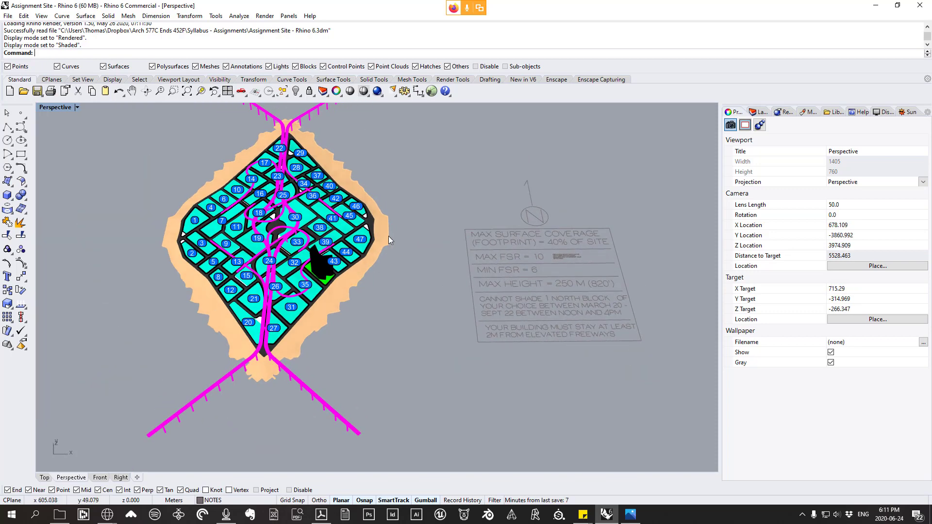
pyautogui.scroll(2, 584, 293)
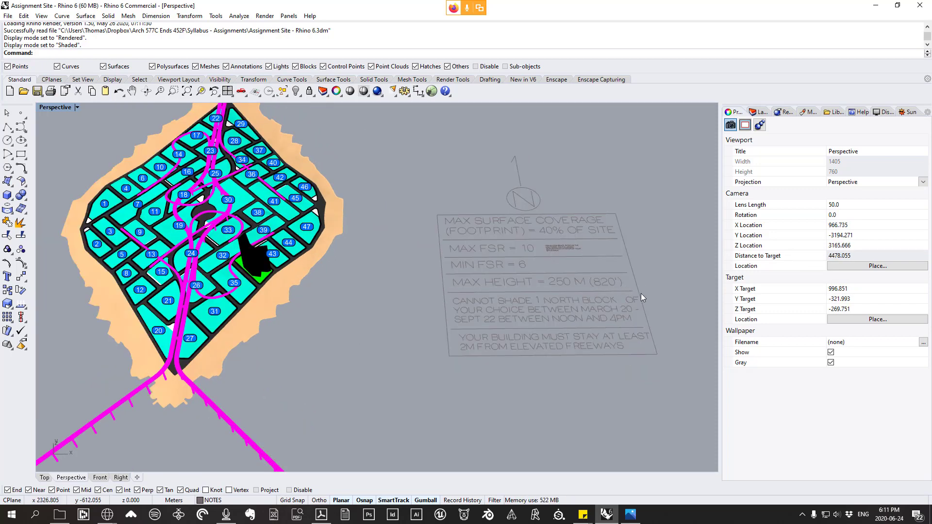
pyautogui.moveTo(277, 316); pyautogui.dragTo(311, 300, button='right')
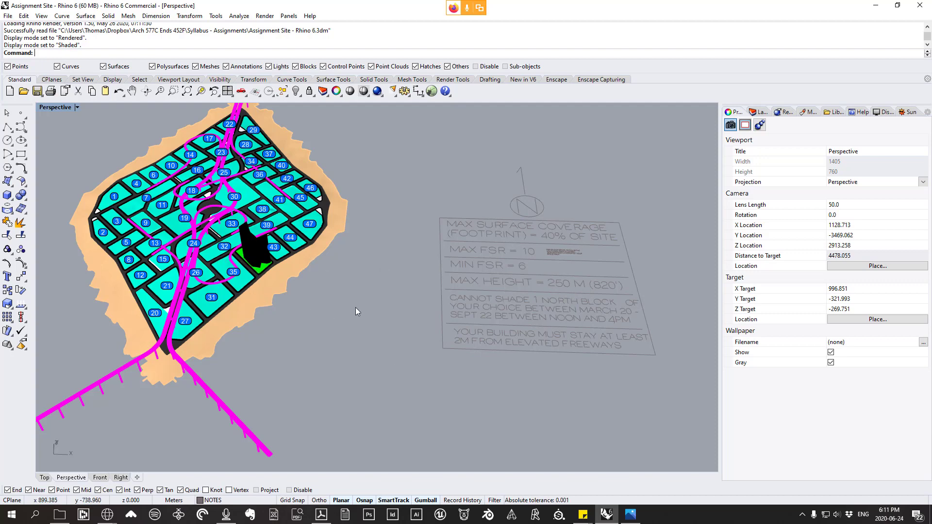
pyautogui.moveTo(383, 318); pyautogui.dragTo(384, 298, button='right')
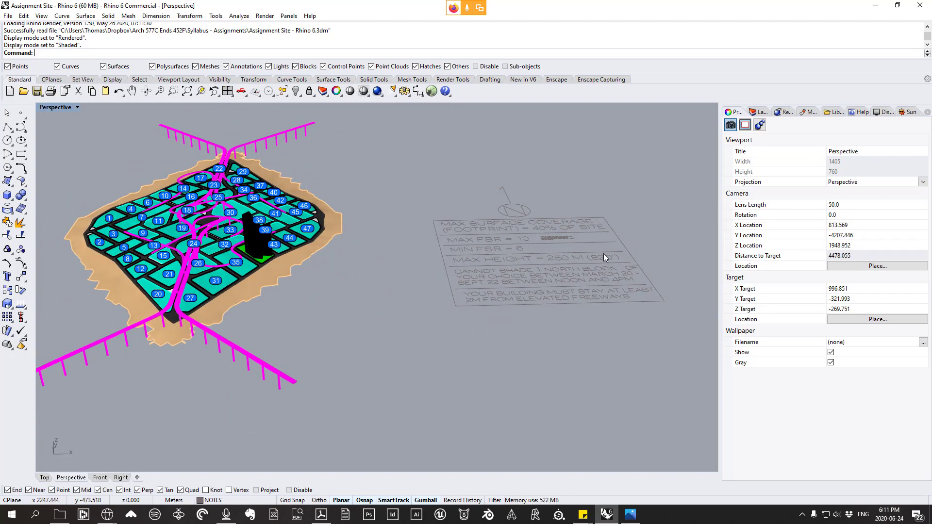
pyautogui.moveTo(524, 255); pyautogui.dragTo(605, 270, button='right')
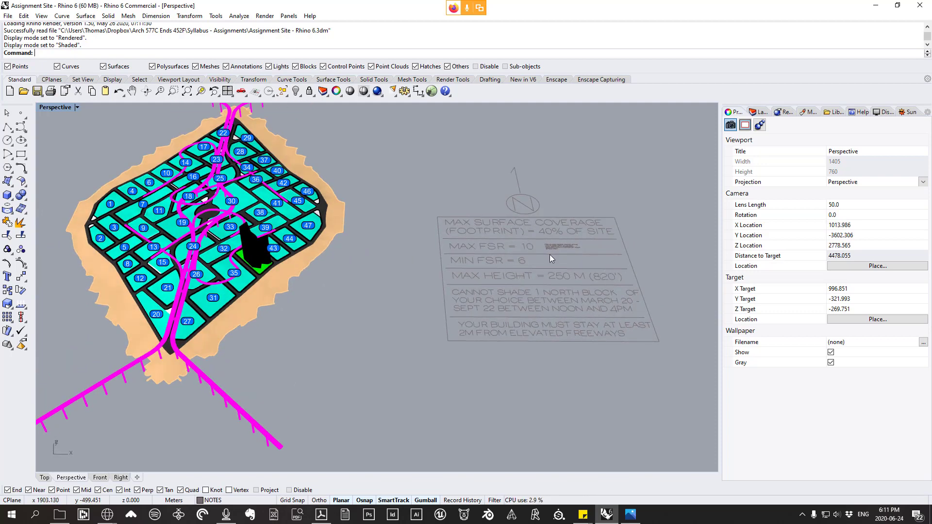
pyautogui.moveTo(514, 310); pyautogui.dragTo(552, 342, button='right')
pyautogui.scroll(1, 553, 342)
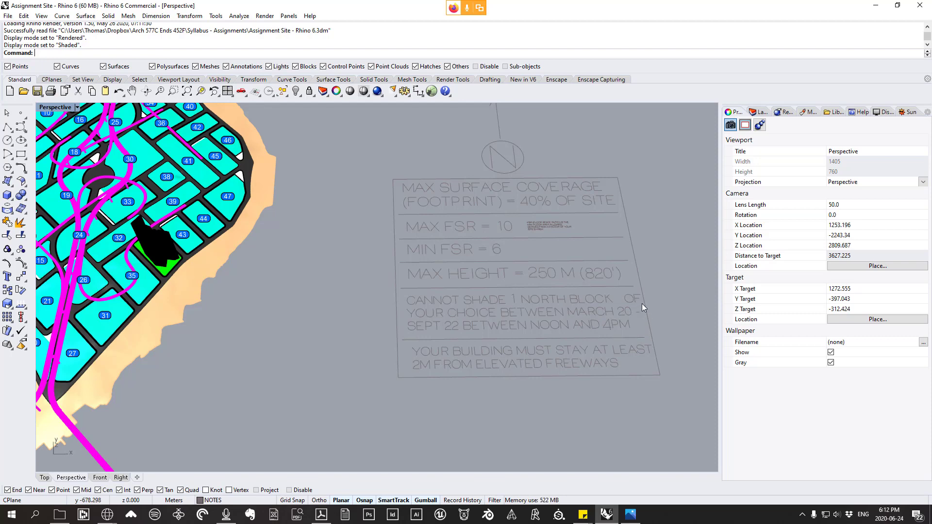
pyautogui.scroll(-2, 435, 296)
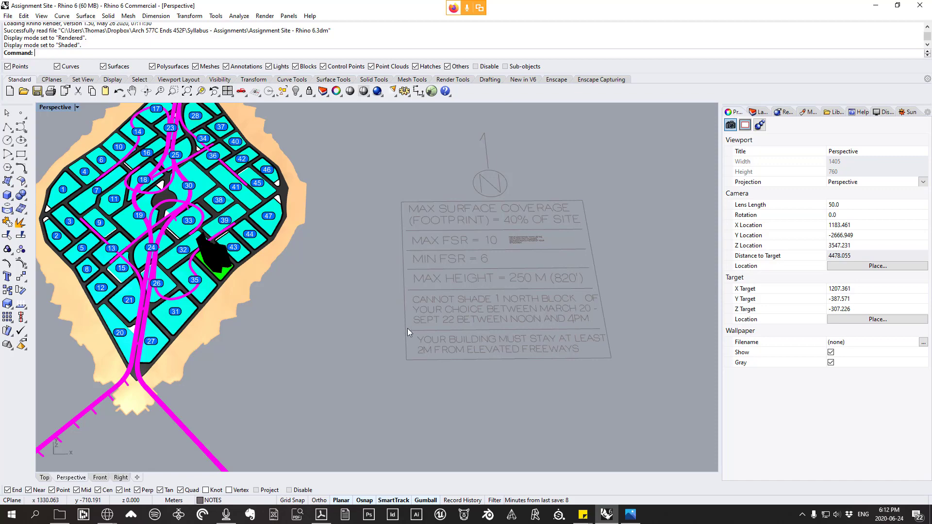
pyautogui.moveTo(604, 330); pyautogui.dragTo(379, 232, button='right')
pyautogui.scroll(2, 457, 275)
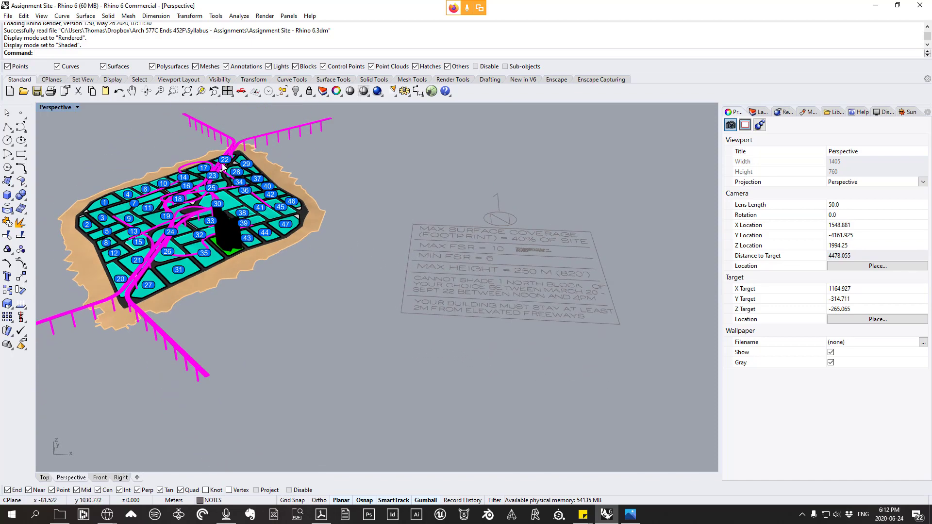
# - Examine the numbered blocks and the elevated freeways across the shaded site model
pyautogui.moveTo(176, 307); pyautogui.dragTo(194, 317, button='right')
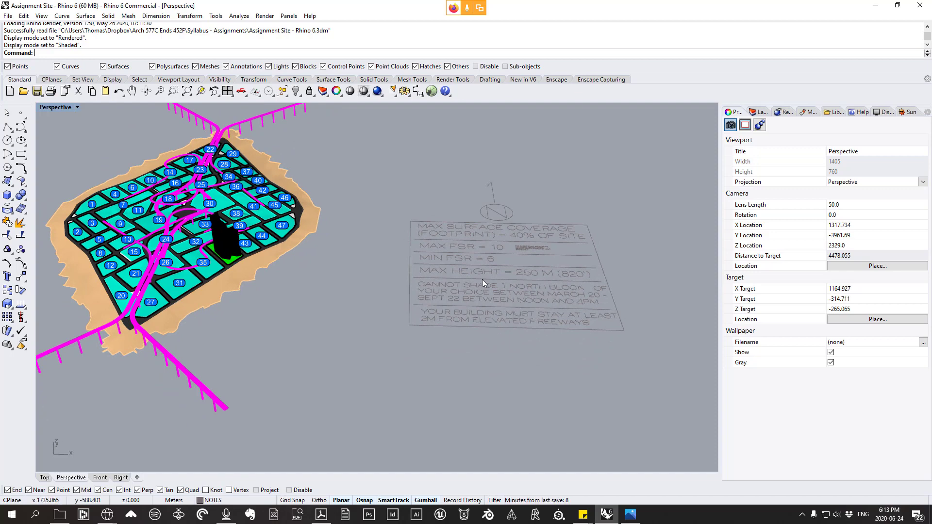
pyautogui.scroll(-2, 409, 246)
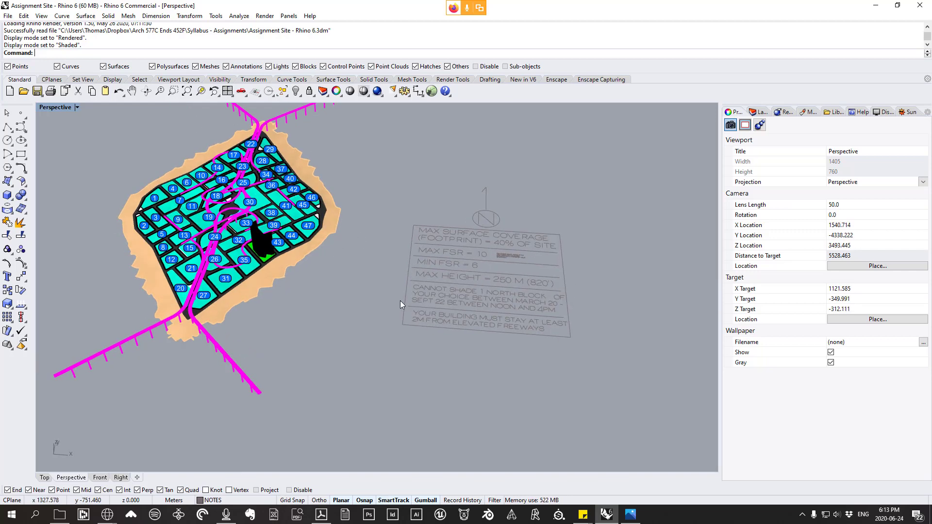
pyautogui.moveTo(453, 351); pyautogui.dragTo(476, 350, button='right')
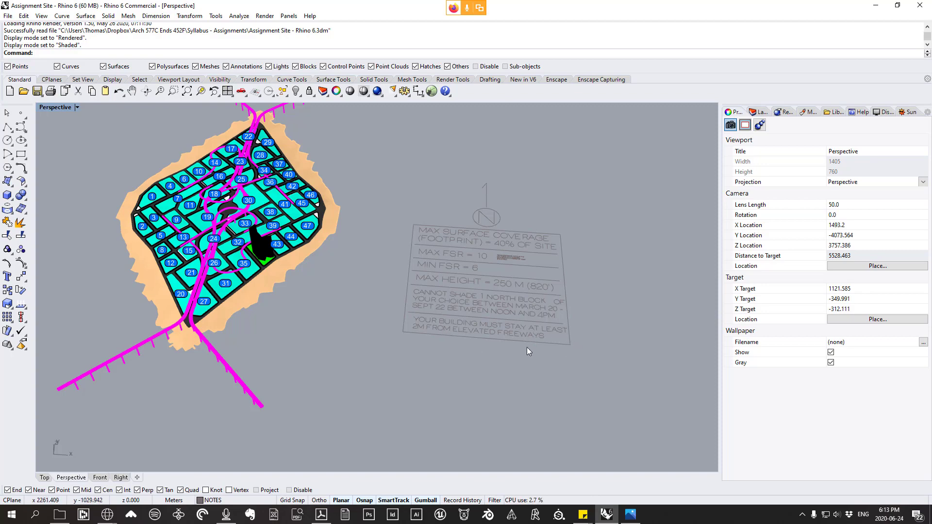
pyautogui.scroll(5, 311, 296)
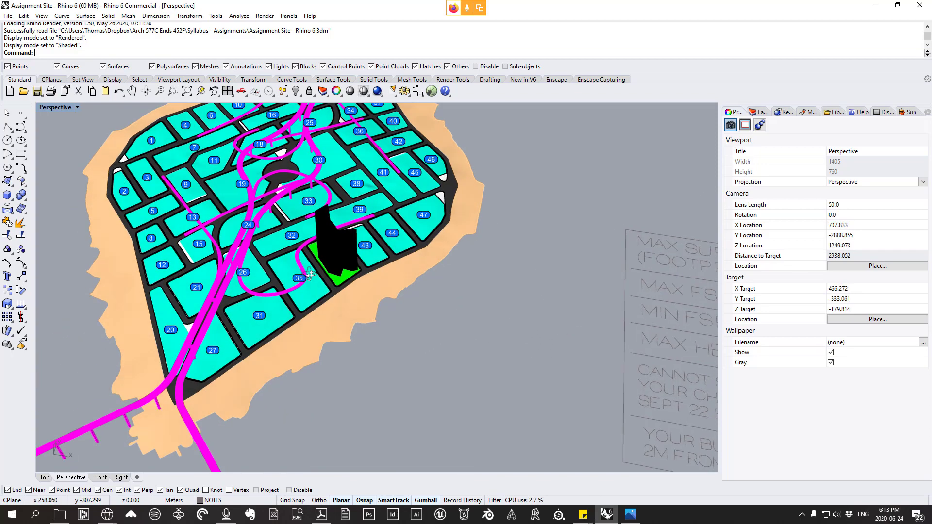
pyautogui.moveTo(325, 281); pyautogui.dragTo(243, 190, button='right')
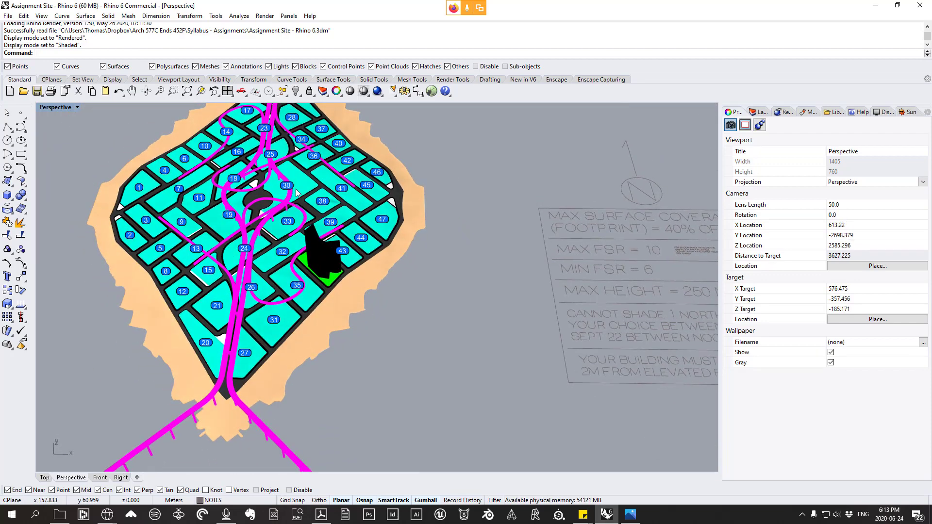
pyautogui.moveTo(290, 200); pyautogui.dragTo(274, 238, button='right')
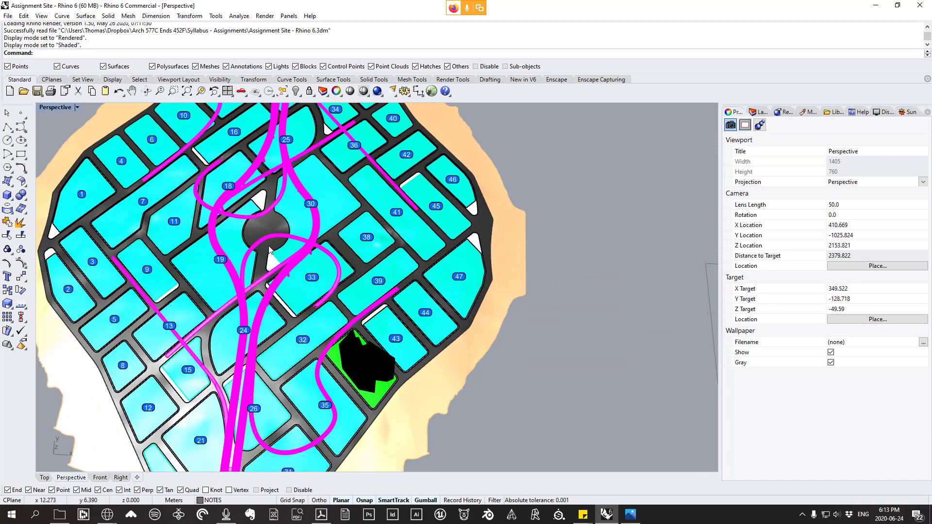
pyautogui.moveTo(338, 194); pyautogui.dragTo(316, 341, button='right')
pyautogui.scroll(-4, 315, 335)
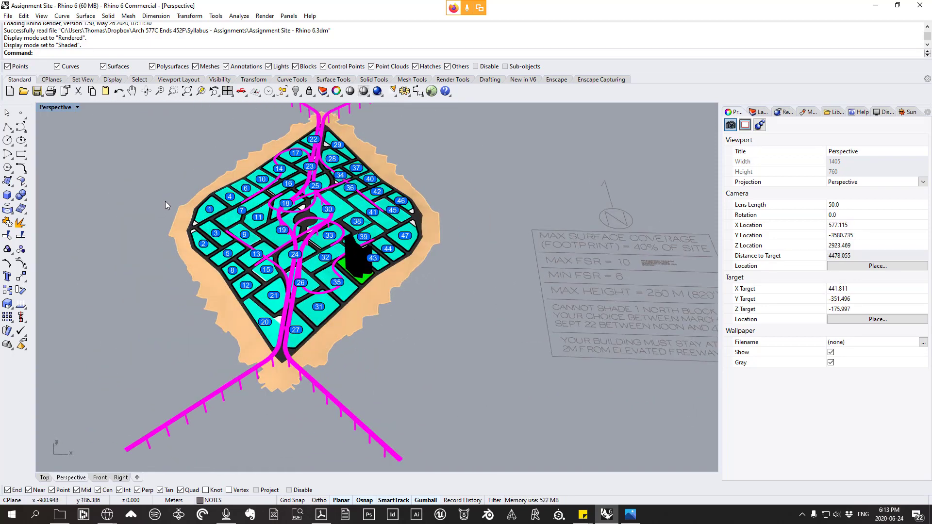
# - Set the perspective viewport's display mode to Rendered to show the example tower on its green plot
pyautogui.moveTo(311, 271); pyautogui.dragTo(554, 270, button='right')
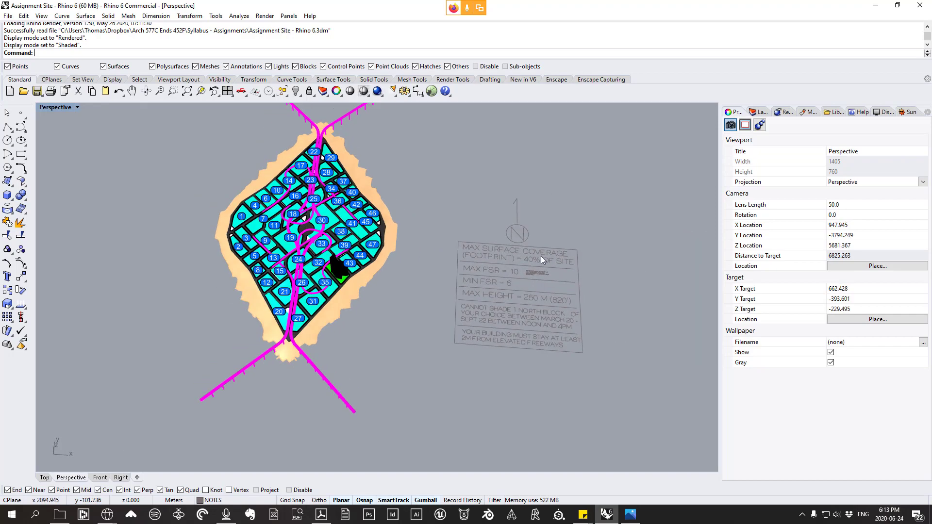
pyautogui.moveTo(424, 406); pyautogui.dragTo(561, 277, button='right')
pyautogui.moveTo(391, 245); pyautogui.dragTo(434, 259, button='right')
pyautogui.scroll(8, 398, 233)
pyautogui.scroll(3, 410, 228)
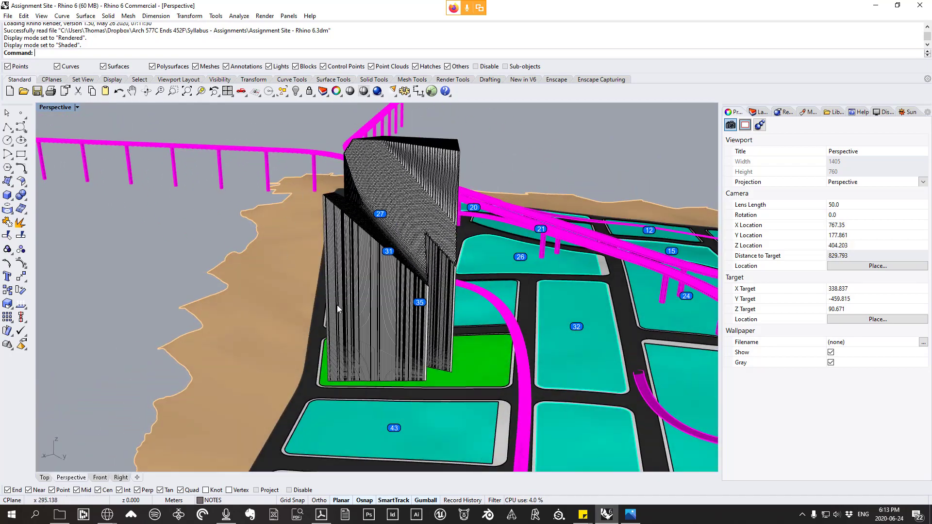
pyautogui.moveTo(391, 305); pyautogui.dragTo(373, 279, button='right')
pyautogui.click(41, 16)
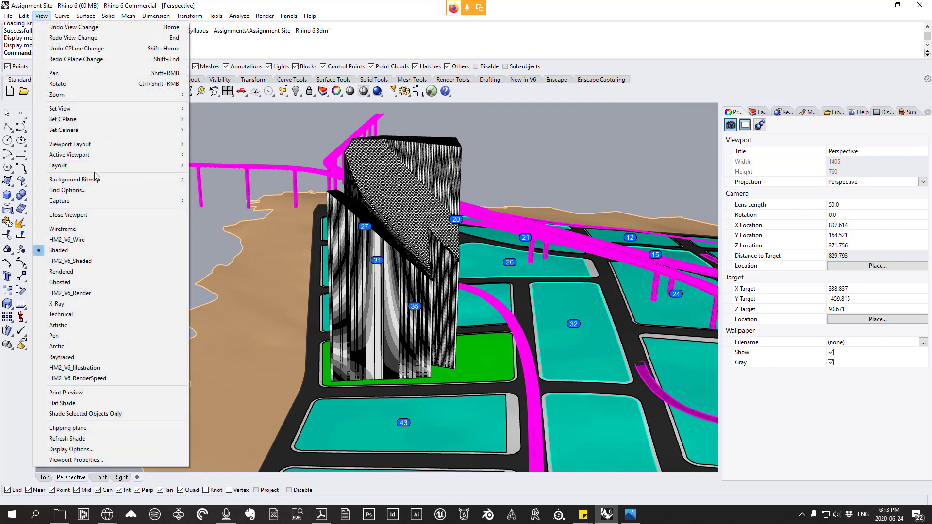
pyautogui.click(73, 271)
# - Inspect the example tower's massing, sloped roofs and vertical recess from several sides in Rendered mode
pyautogui.moveTo(401, 226); pyautogui.dragTo(340, 213, button='right')
pyautogui.scroll(-5, 424, 215)
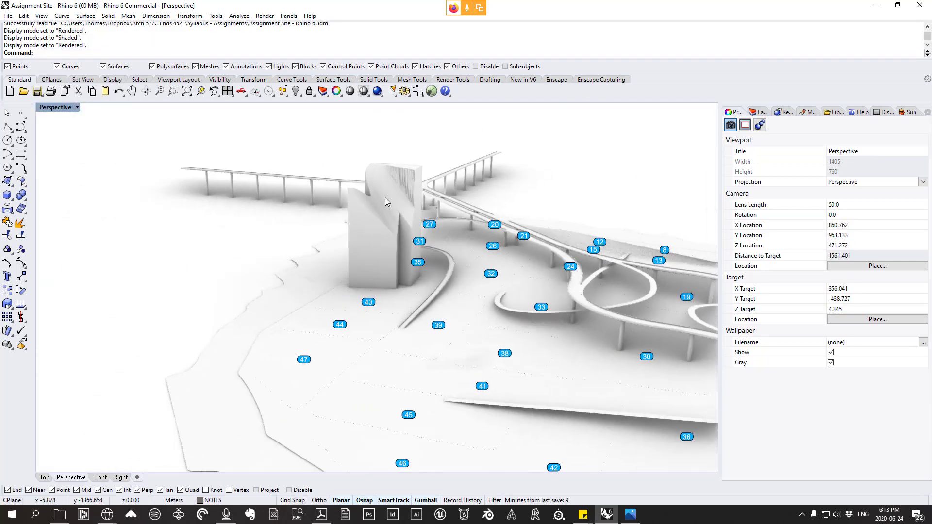
pyautogui.moveTo(433, 197); pyautogui.dragTo(363, 270, button='right')
pyautogui.moveTo(493, 259); pyautogui.dragTo(374, 161, button='right')
pyautogui.scroll(6, 374, 158)
pyautogui.moveTo(483, 186); pyautogui.dragTo(418, 262, button='right')
pyautogui.scroll(2, 388, 180)
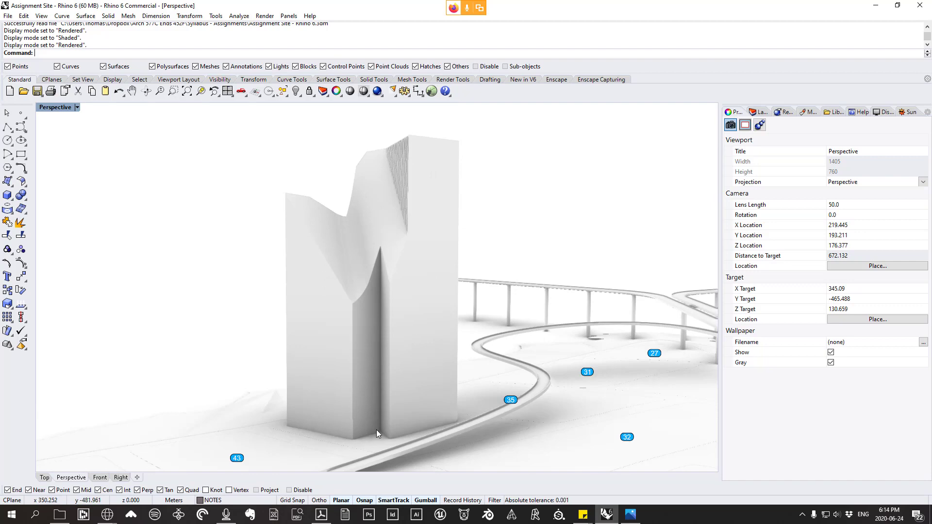
pyautogui.moveTo(455, 405); pyautogui.dragTo(485, 286, button='right')
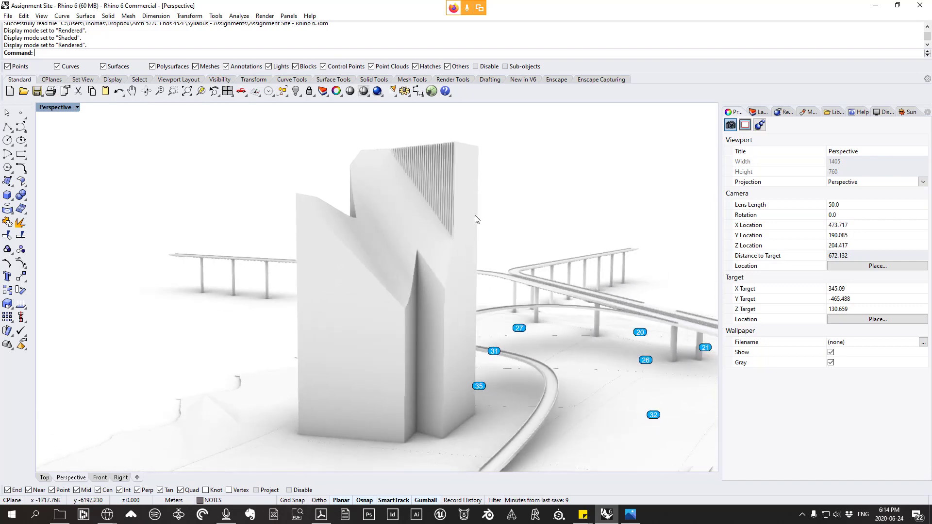
pyautogui.moveTo(401, 290); pyautogui.dragTo(262, 205, button='right')
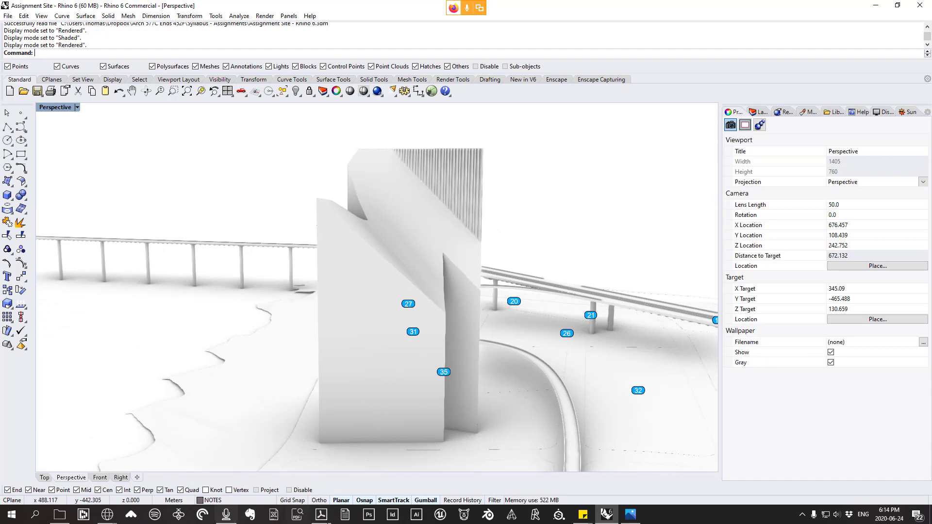
# - Switch to Adobe Acrobat to view the Tower and Site Massing and Optimization slide, and return to Rhino
pyautogui.click(321, 515)
pyautogui.scroll(2, 485, 243)
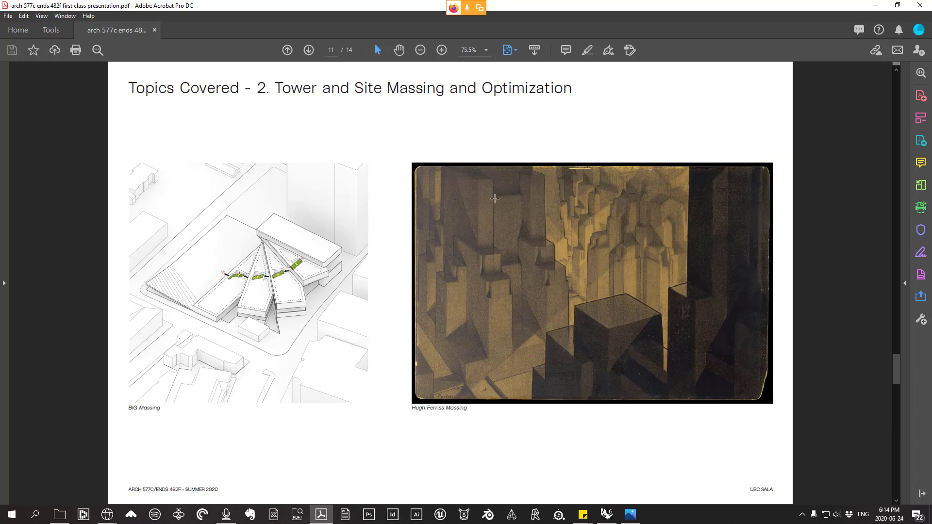
pyautogui.click(607, 515)
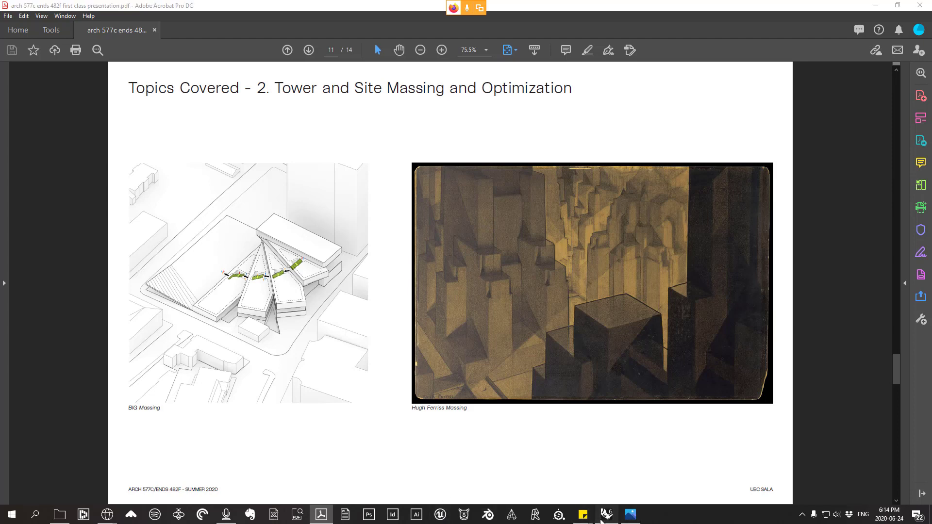
# - Inspect the rendered tower from above and from the shoreline side against the freeways behind it
pyautogui.moveTo(487, 347); pyautogui.dragTo(241, 358, button='right')
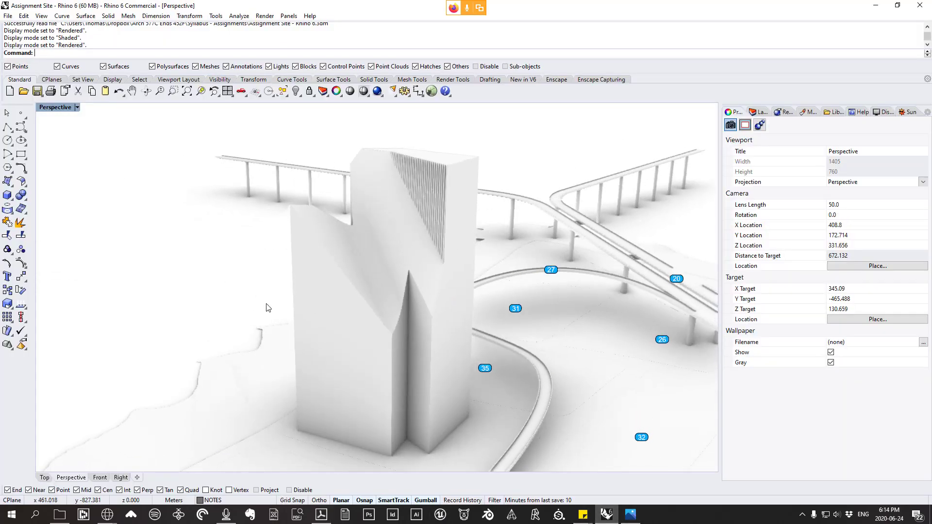
pyautogui.moveTo(266, 303); pyautogui.dragTo(222, 297, button='right')
pyautogui.scroll(-5, 222, 296)
pyautogui.moveTo(515, 182); pyautogui.dragTo(440, 205, button='right')
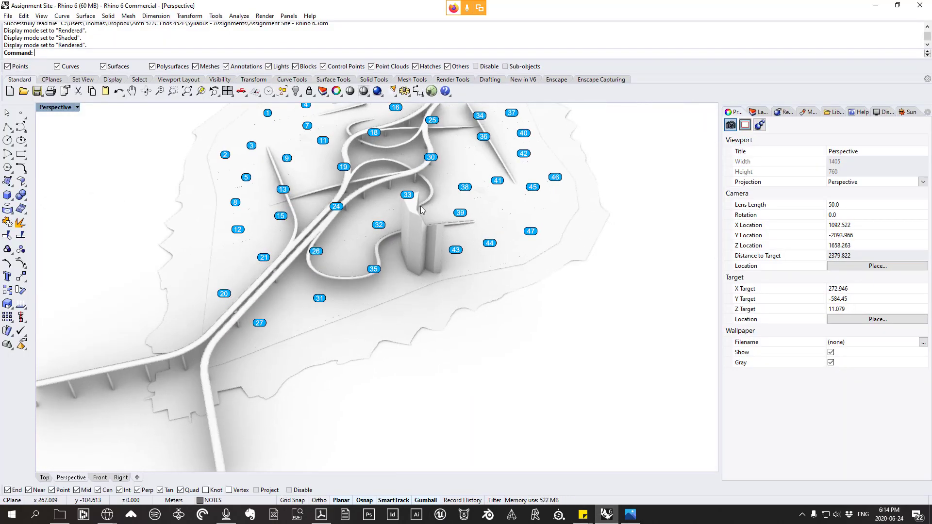
pyautogui.scroll(2, 470, 295)
pyautogui.moveTo(469, 295); pyautogui.dragTo(255, 239, button='right')
pyautogui.scroll(7, 476, 211)
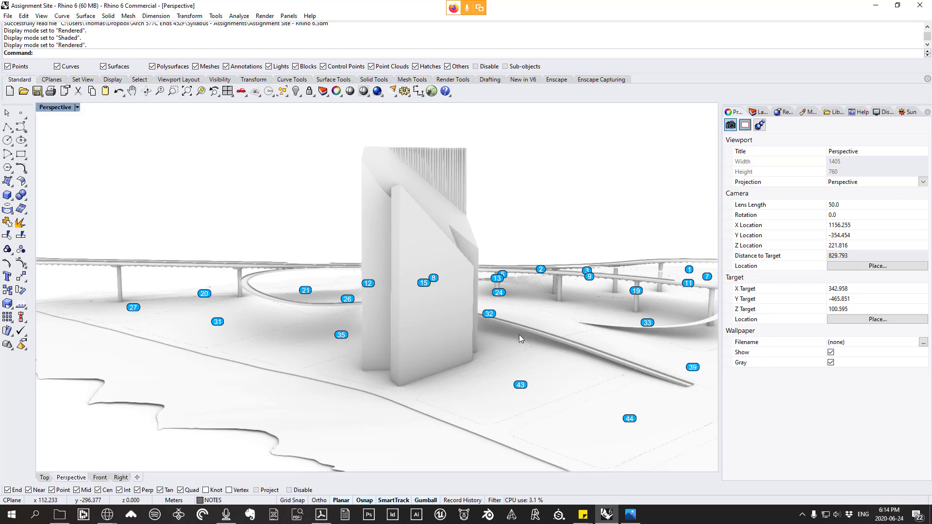
# - Examine the whole rendered site and how the tower sits between the freeway ramps and neighbouring numbered blocks
pyautogui.scroll(-10, 523, 339)
pyautogui.moveTo(423, 312); pyautogui.dragTo(514, 331, button='right')
pyautogui.moveTo(371, 294); pyautogui.dragTo(505, 311, button='right')
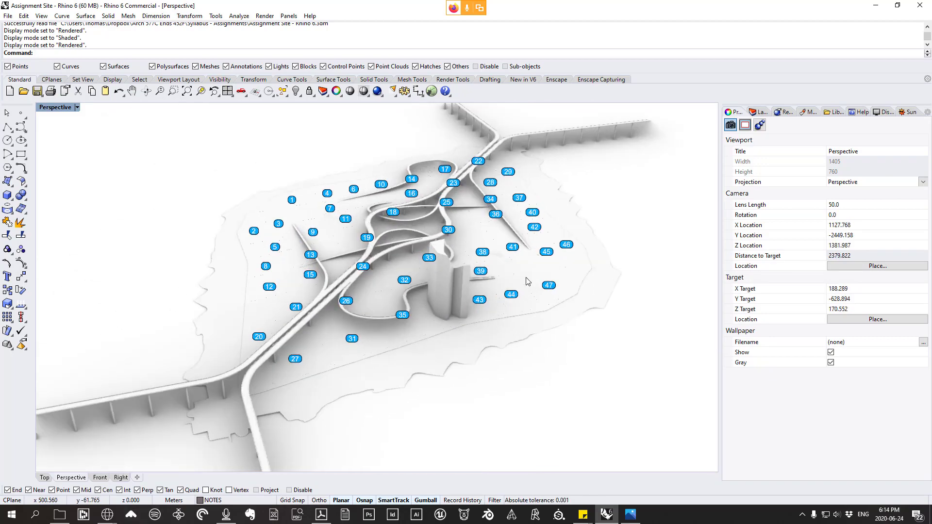
pyautogui.scroll(5, 529, 282)
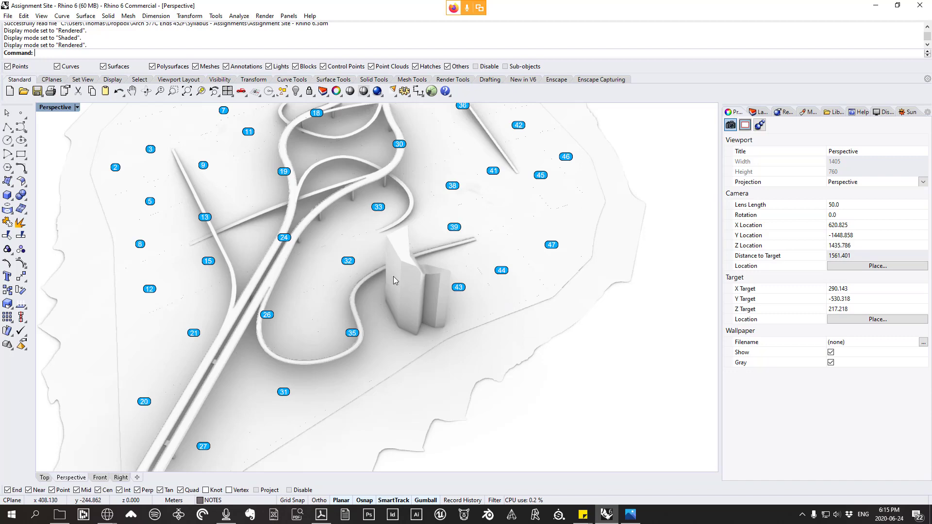
pyautogui.moveTo(476, 327); pyautogui.dragTo(409, 266, button='right')
pyautogui.scroll(-6, 351, 263)
pyautogui.scroll(5, 365, 285)
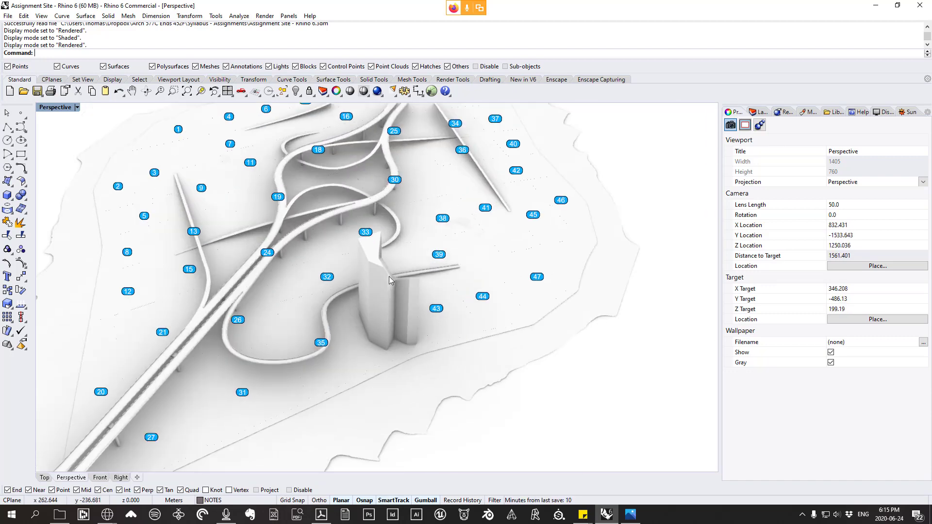
pyautogui.click(42, 16)
pyautogui.moveTo(61, 15)
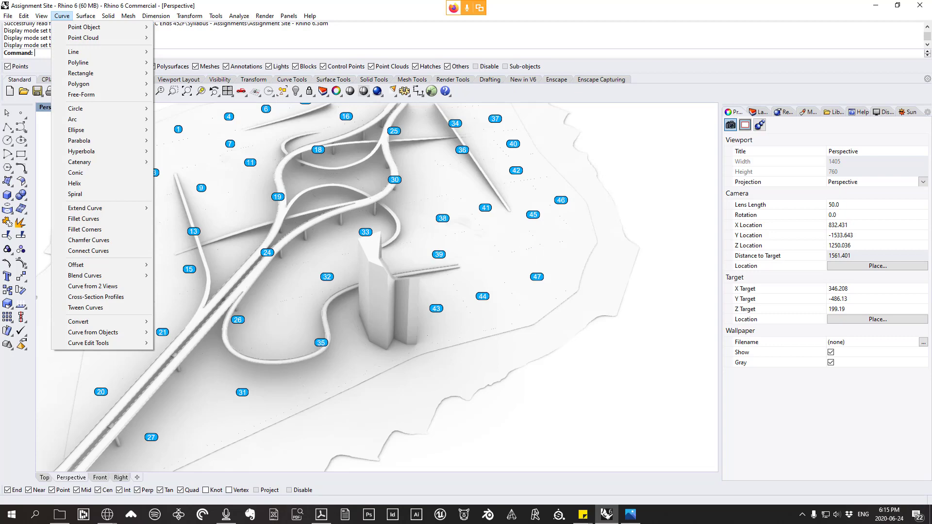
pyautogui.click(107, 515)
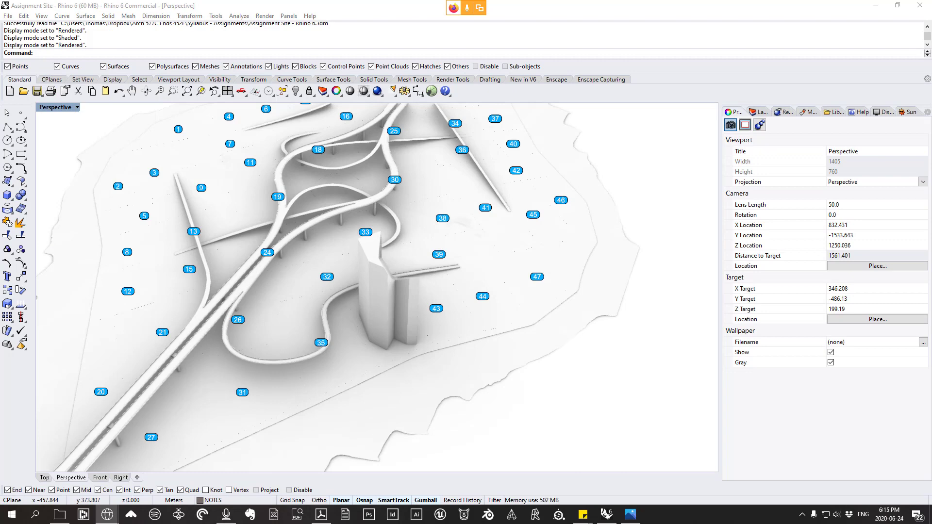
# - Inspect the tower's recessed facade and its clearance from the nearby elevated freeways at close range
pyautogui.moveTo(479, 284); pyautogui.dragTo(421, 344, button='right')
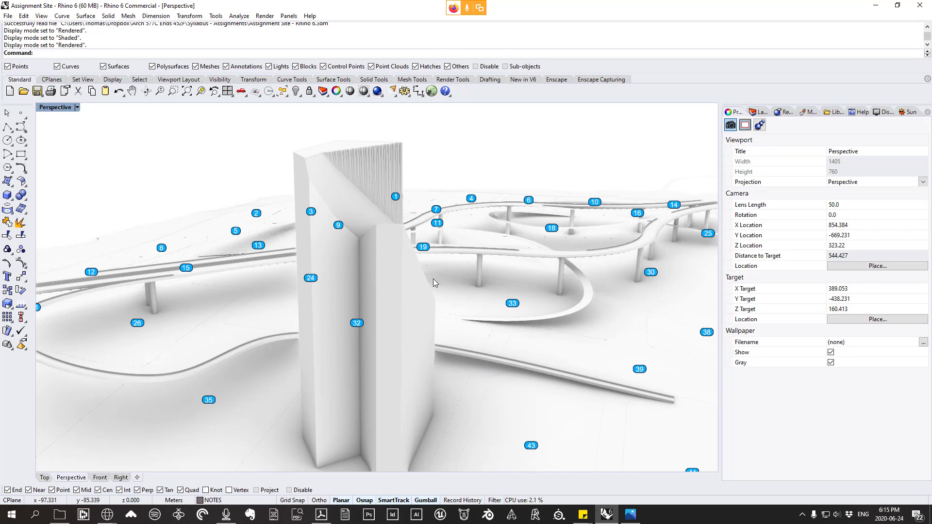
pyautogui.moveTo(393, 289); pyautogui.dragTo(409, 307, button='right')
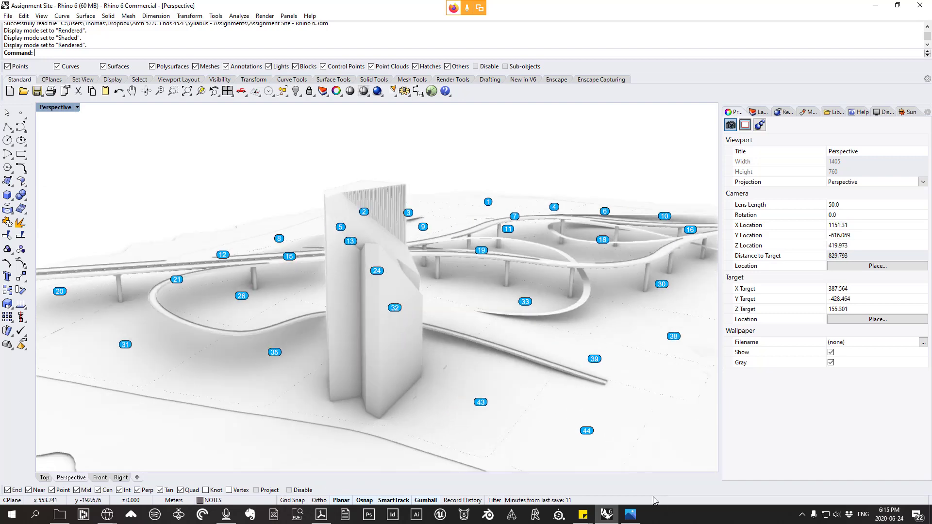
pyautogui.moveTo(314, 222); pyautogui.dragTo(305, 158, button='right')
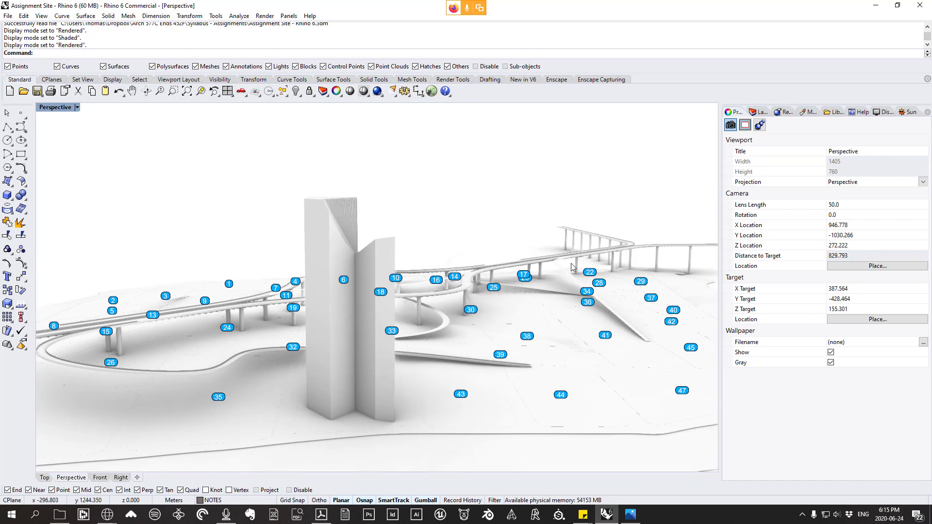
# - Switch from the Rhino tower view to Adobe Acrobat and view the Voxel Based Parametric Design slide
pyautogui.moveTo(473, 332); pyautogui.dragTo(454, 334, button='right')
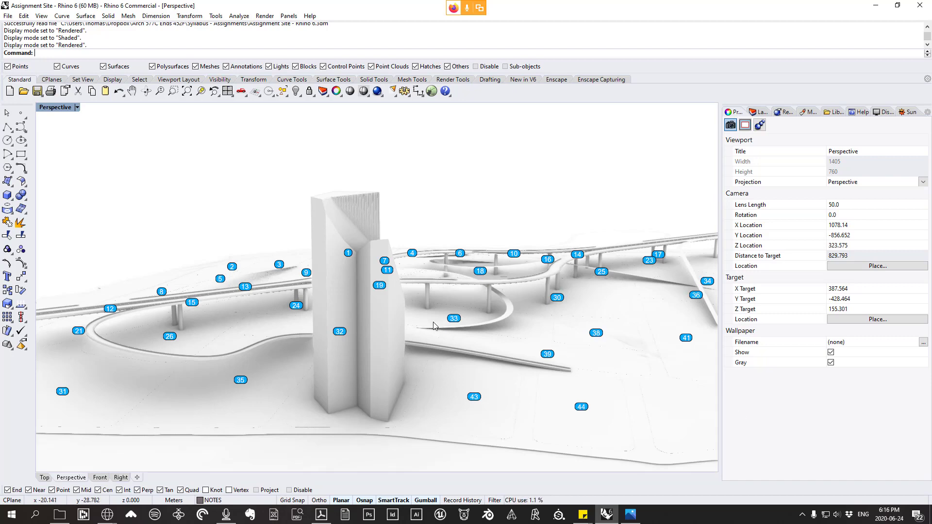
pyautogui.click(320, 514)
pyautogui.scroll(-2, 427, 317)
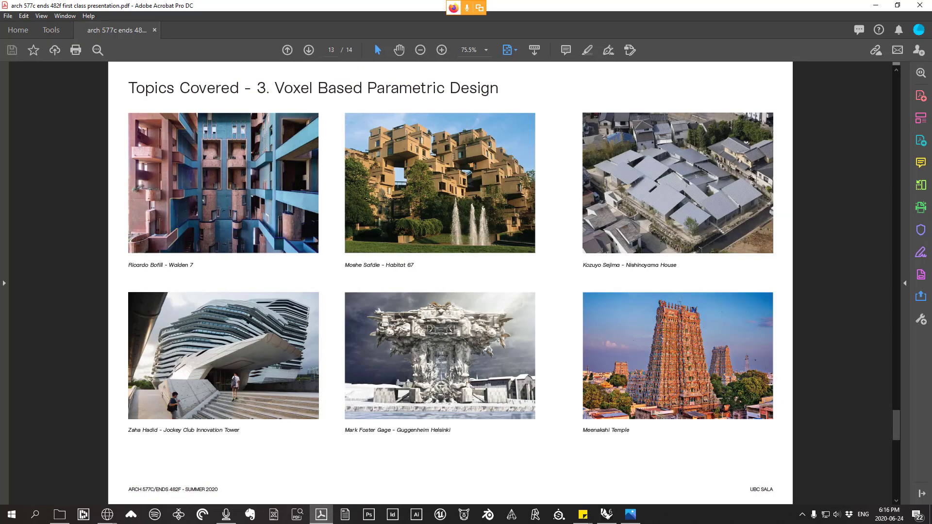
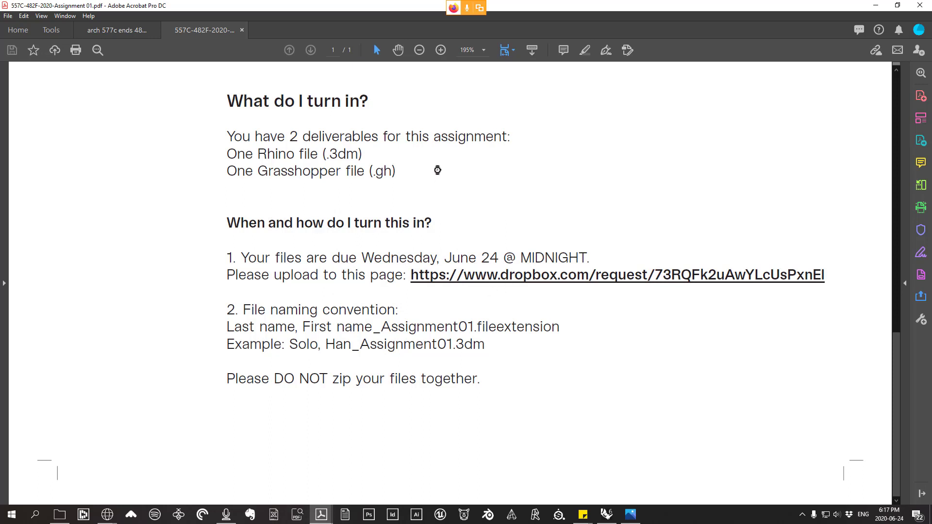
# - View the Assignment 01 Dropbox submission page in the browser, and close both that page and the assignment PDF
pyautogui.click(107, 514)
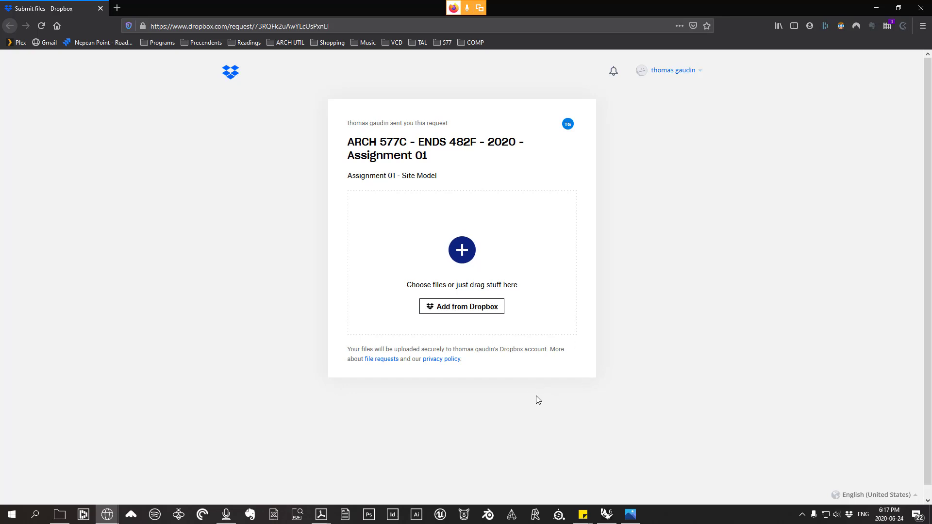
pyautogui.click(99, 7)
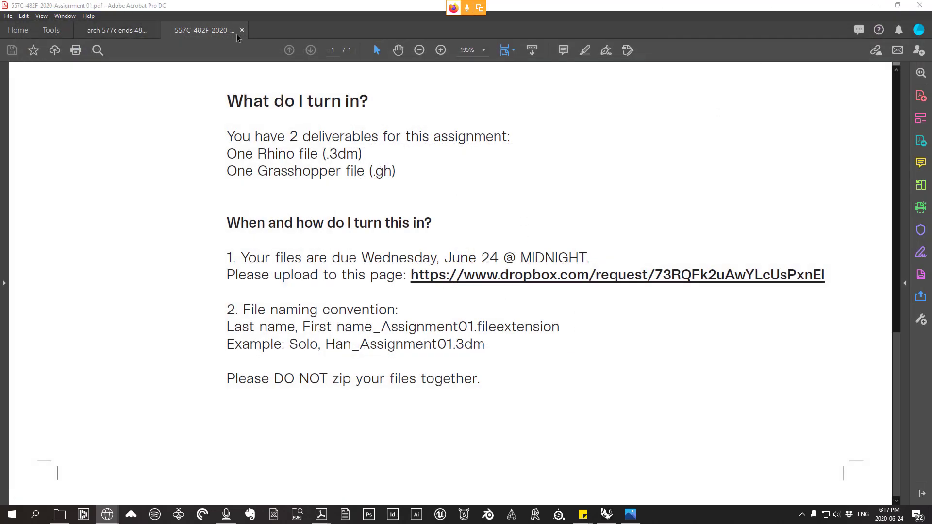
pyautogui.click(242, 31)
# - Go back through the Tower and Site Massing and Optimization slides in the class presentation, and minimize Acrobat
pyautogui.scroll(2, 457, 290)
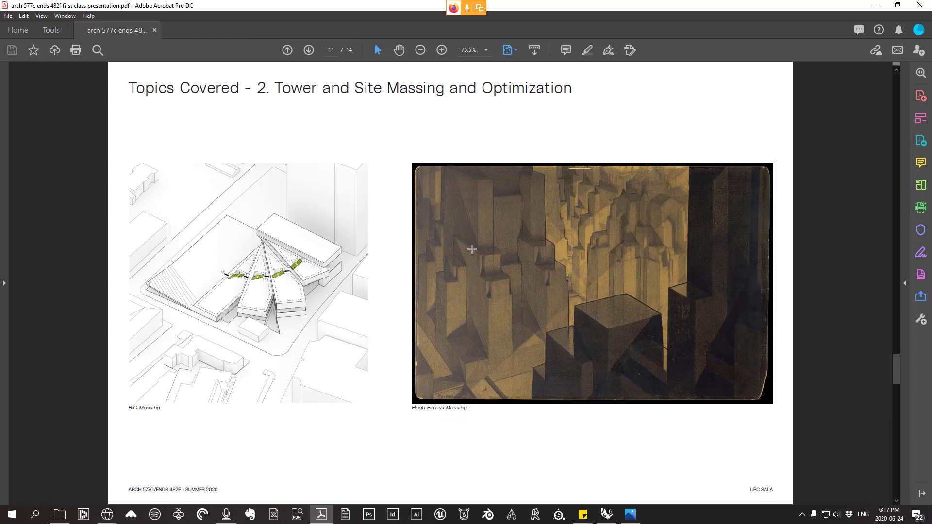
pyautogui.scroll(1, 470, 249)
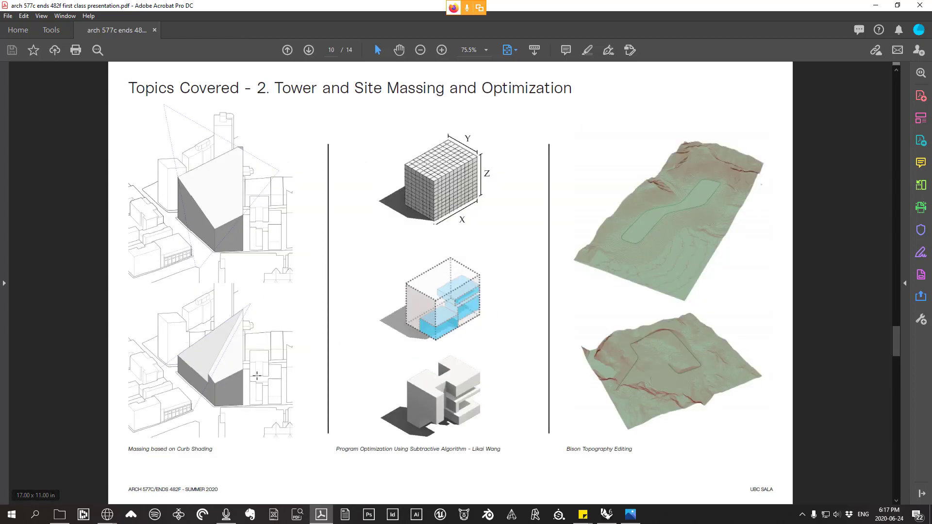
pyautogui.click(878, 5)
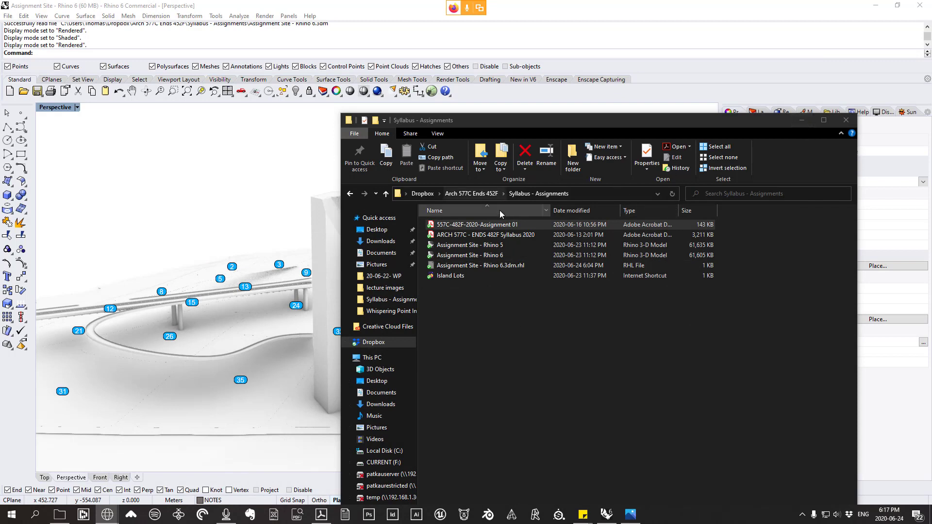
# - Browse the Arch 577C Ends 452F folder and its Syllabus - Assignments subfolder in File Explorer, and return to the Rhino tower view
pyautogui.click(471, 193)
pyautogui.doubleClick(466, 235)
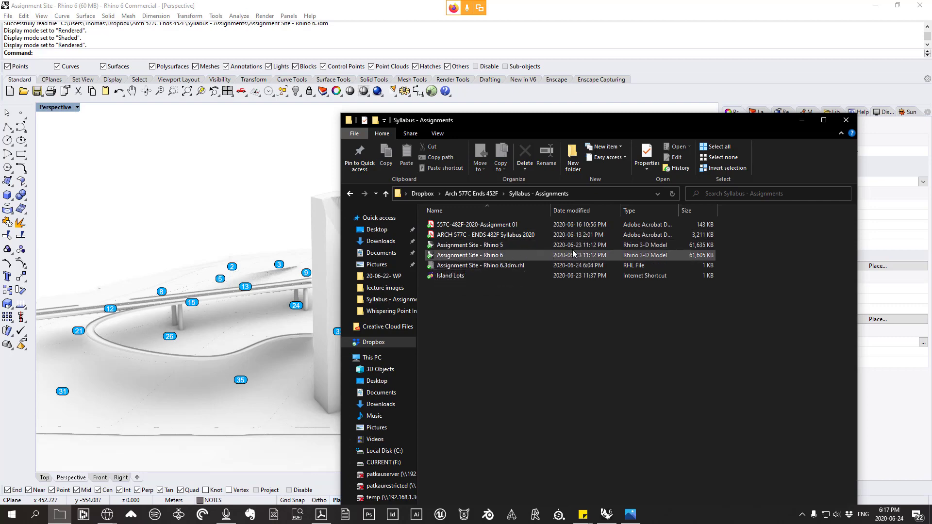
pyautogui.moveTo(216, 289); pyautogui.dragTo(335, 309, button='right')
pyautogui.scroll(-7, 322, 310)
pyautogui.scroll(4, 335, 309)
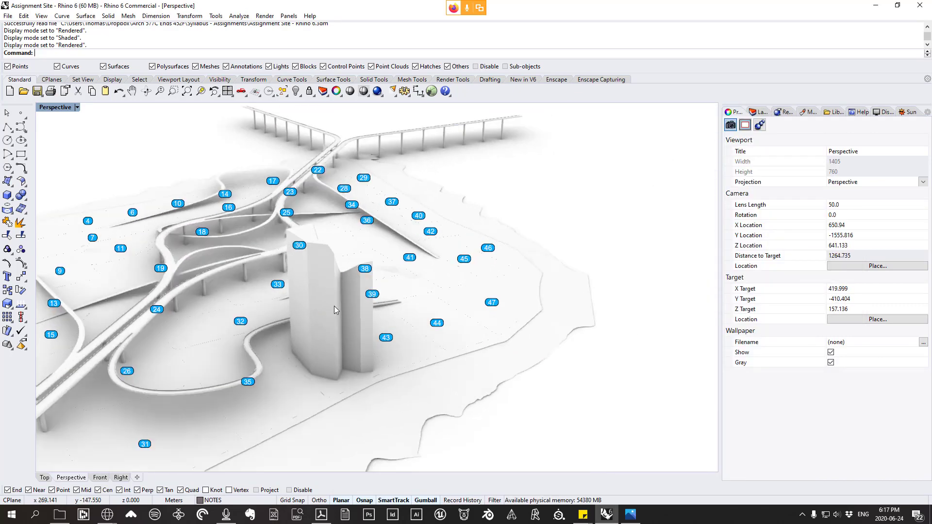
pyautogui.scroll(1, 334, 306)
# - Bring up the Arch 577C Ends 452F course folder in File Explorer to view its contents, and return to Rhino
pyautogui.click(59, 515)
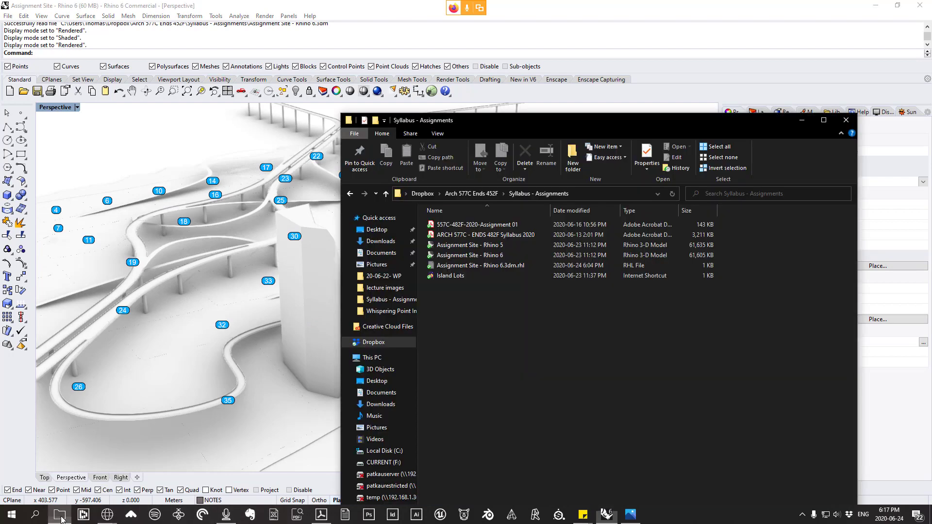
pyautogui.click(471, 193)
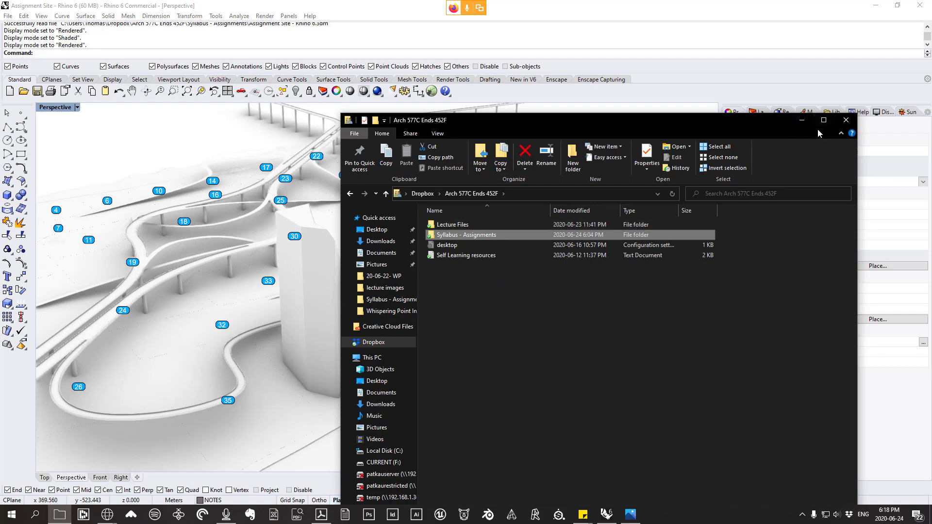
pyautogui.click(802, 124)
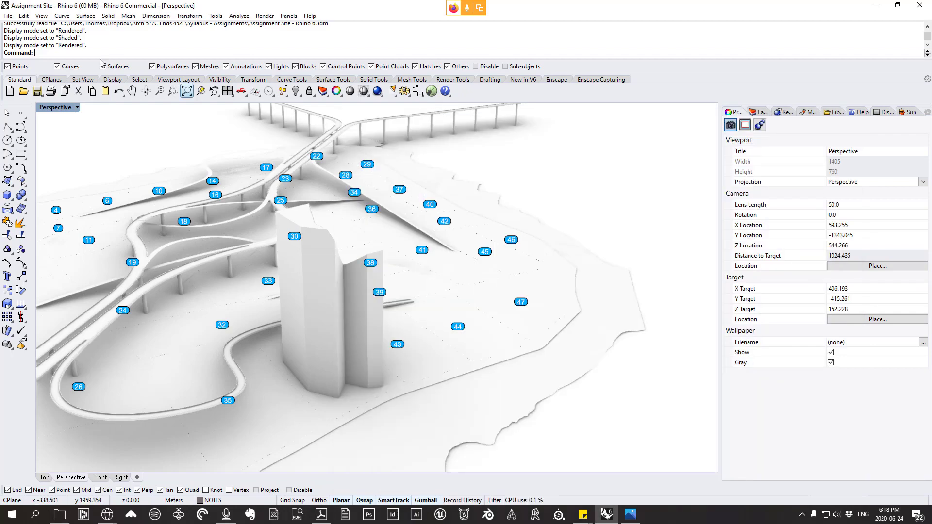
# - Set the Perspective viewport to Shaded display and view the tower on its green demo site
pyautogui.click(41, 16)
pyautogui.click(94, 251)
pyautogui.scroll(-3, 407, 280)
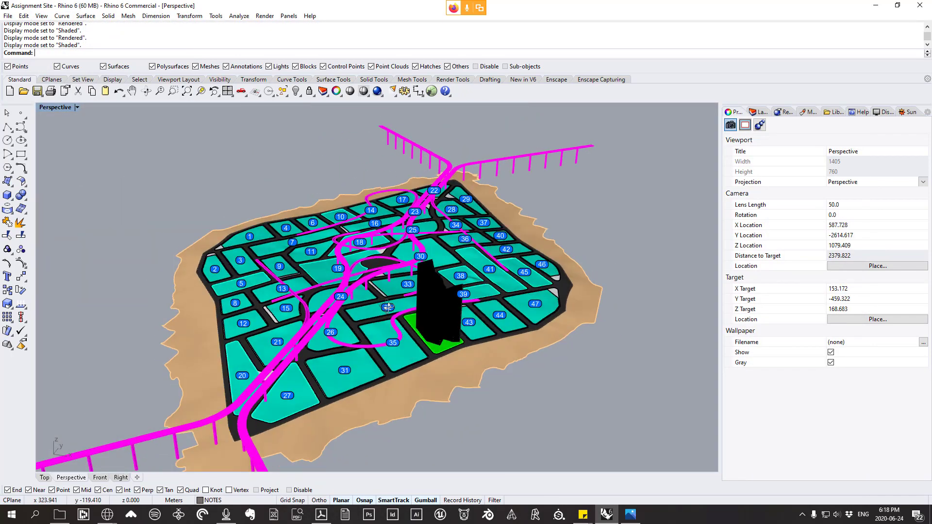
pyautogui.moveTo(407, 281)
pyautogui.mouseDown(button='right')
pyautogui.moveTo(514, 343)
pyautogui.moveTo(402, 285)
pyautogui.mouseUp(button='right')
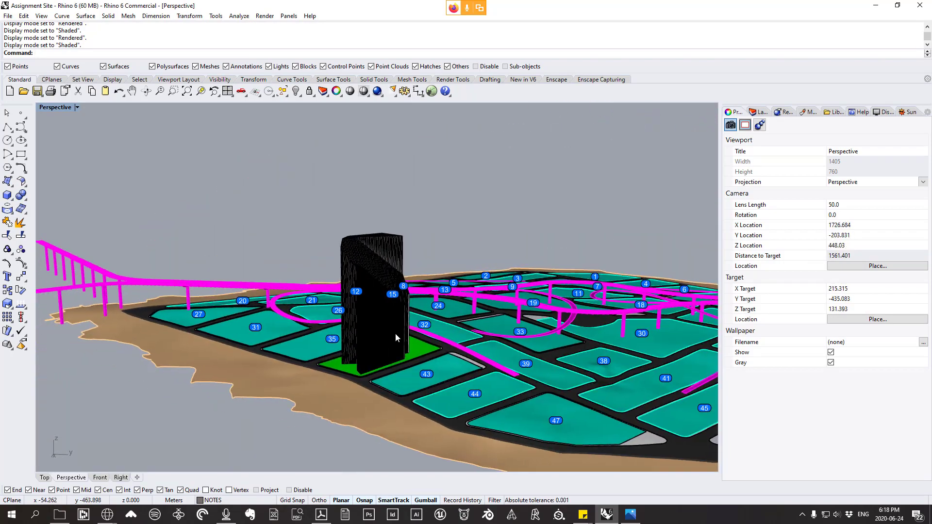
pyautogui.moveTo(341, 298); pyautogui.dragTo(426, 334, button='right')
pyautogui.scroll(-6, 443, 309)
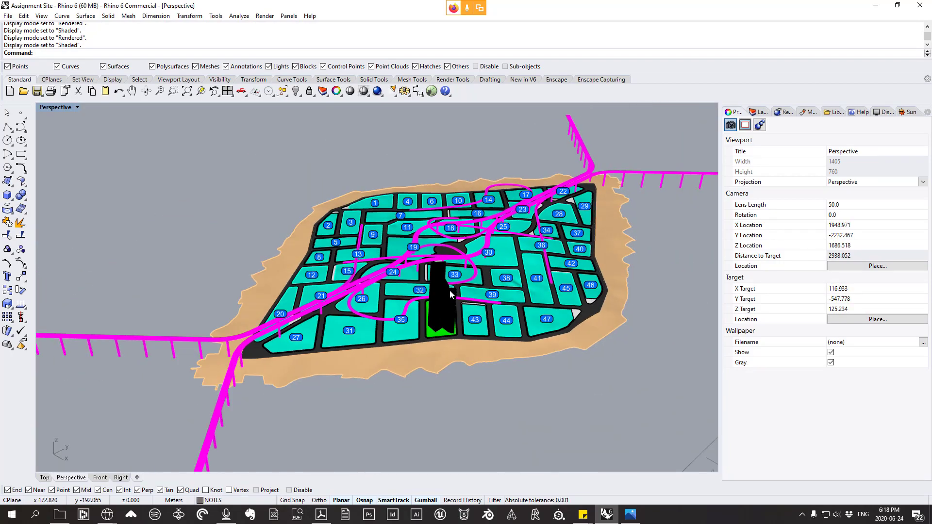
# - Examine the whole shaded island from above and at an angle, including the zoning notes beside it
pyautogui.moveTo(442, 296); pyautogui.dragTo(489, 316, button='right')
pyautogui.scroll(-4, 254, 209)
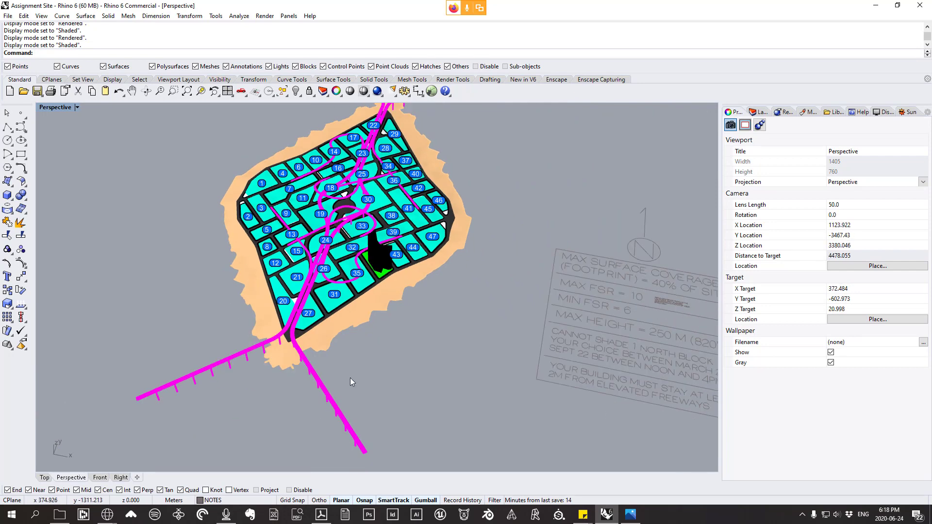
pyautogui.moveTo(365, 284); pyautogui.dragTo(283, 239, button='right')
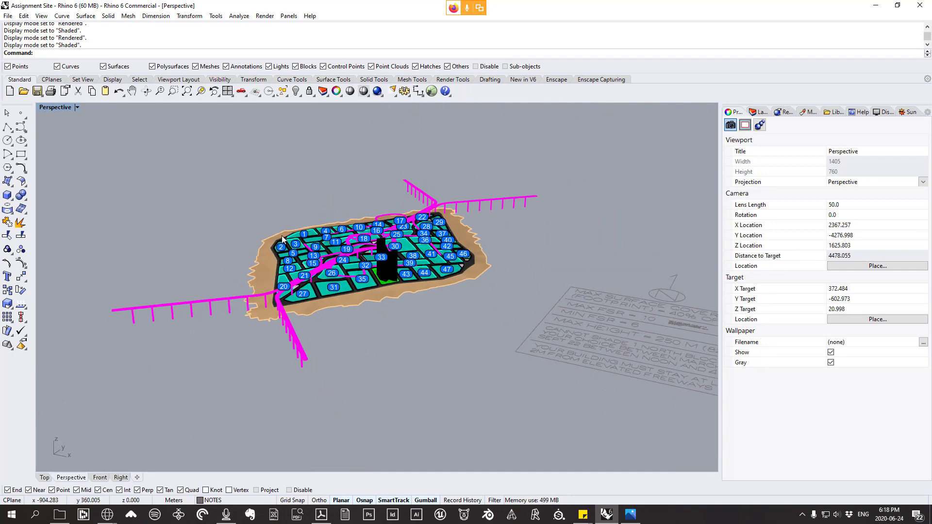
pyautogui.scroll(4, 343, 286)
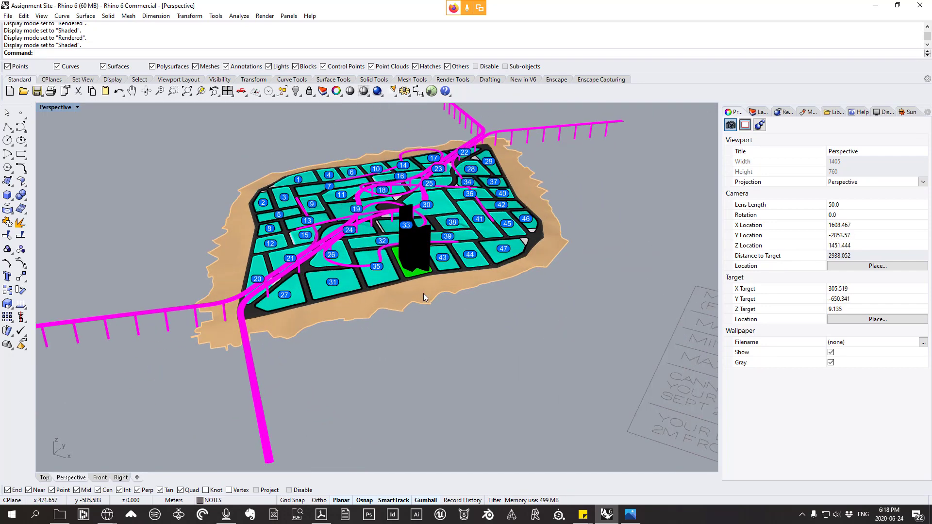
pyautogui.moveTo(482, 315); pyautogui.dragTo(565, 340, button='right')
pyautogui.scroll(-5, 517, 317)
pyautogui.moveTo(437, 308); pyautogui.dragTo(359, 337, button='right')
pyautogui.scroll(5, 357, 335)
pyautogui.scroll(-2, 348, 237)
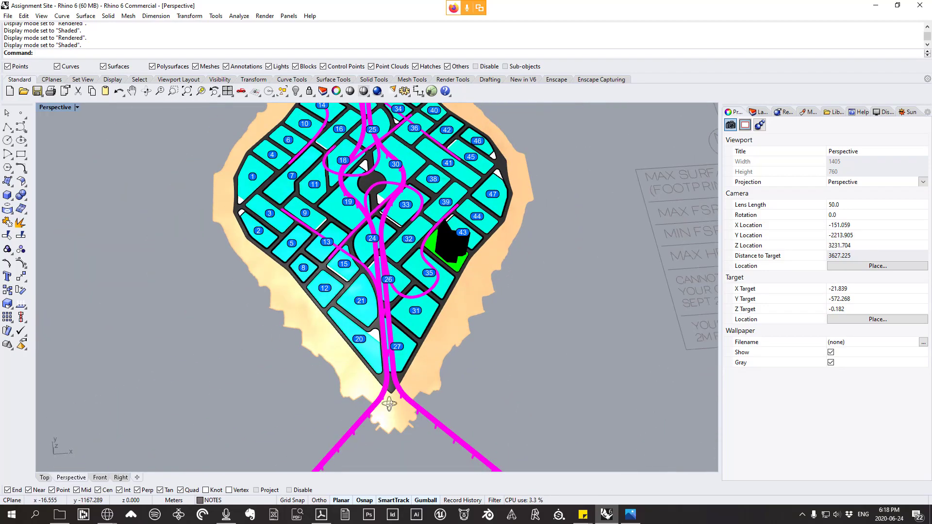
pyautogui.moveTo(389, 408); pyautogui.dragTo(308, 304, button='right')
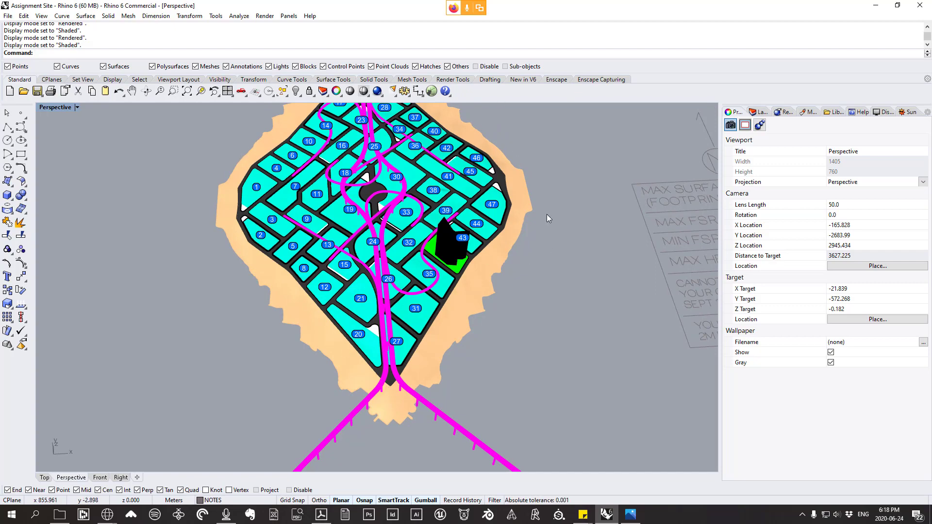
# - Examine how the magenta elevated freeways run through the numbered blocks and past the tower's site
pyautogui.moveTo(537, 267); pyautogui.dragTo(509, 259, button='right')
pyautogui.scroll(4, 394, 234)
pyautogui.moveTo(394, 233); pyautogui.dragTo(400, 215, button='right')
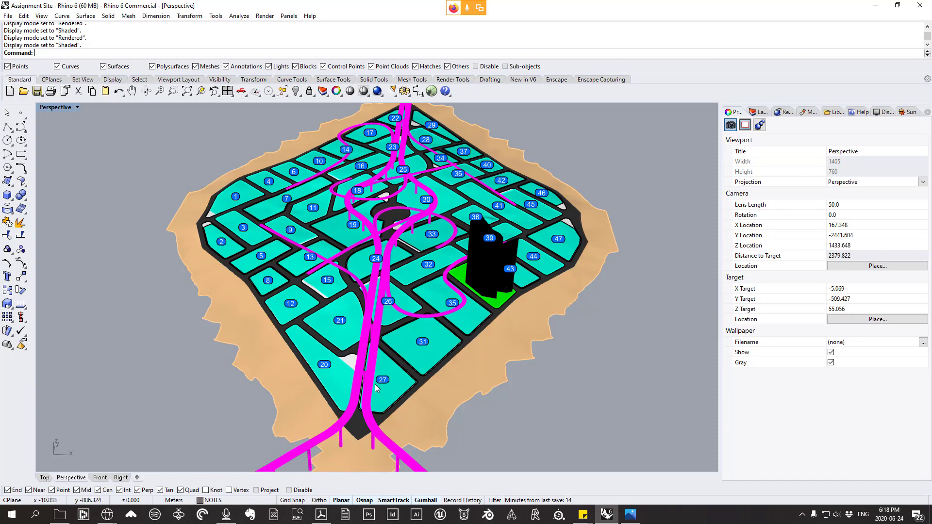
pyautogui.moveTo(432, 344); pyautogui.dragTo(426, 337, button='right')
pyautogui.scroll(-3, 421, 332)
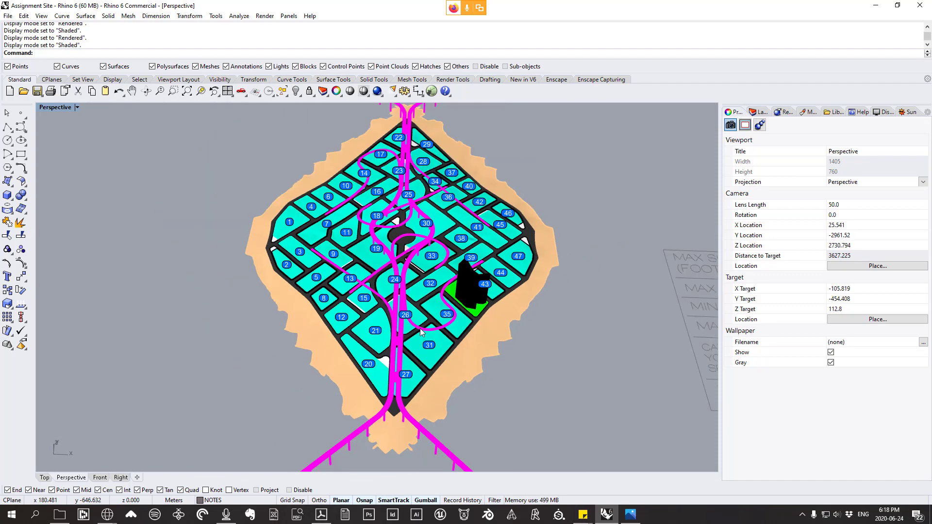
pyautogui.moveTo(456, 299); pyautogui.dragTo(388, 310, button='right')
pyautogui.scroll(-4, 437, 301)
pyautogui.moveTo(371, 243); pyautogui.dragTo(417, 274, button='right')
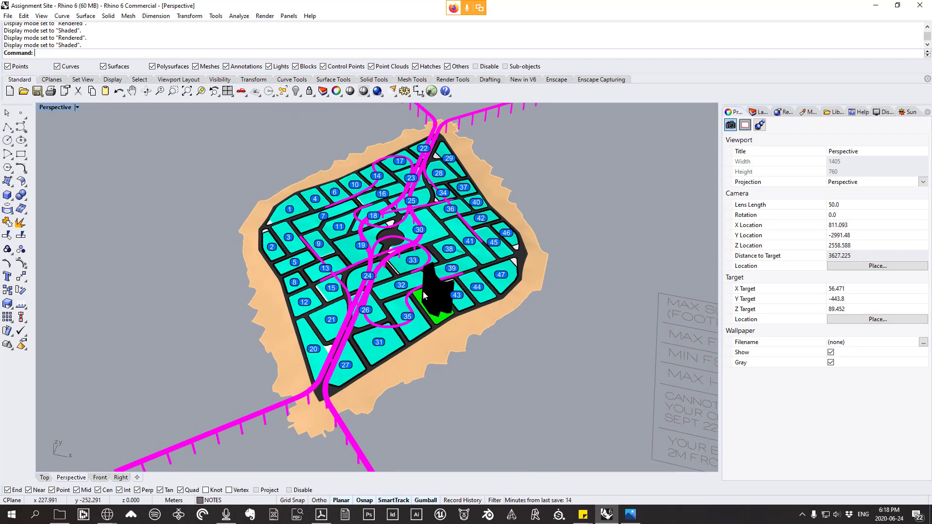
pyautogui.scroll(5, 424, 265)
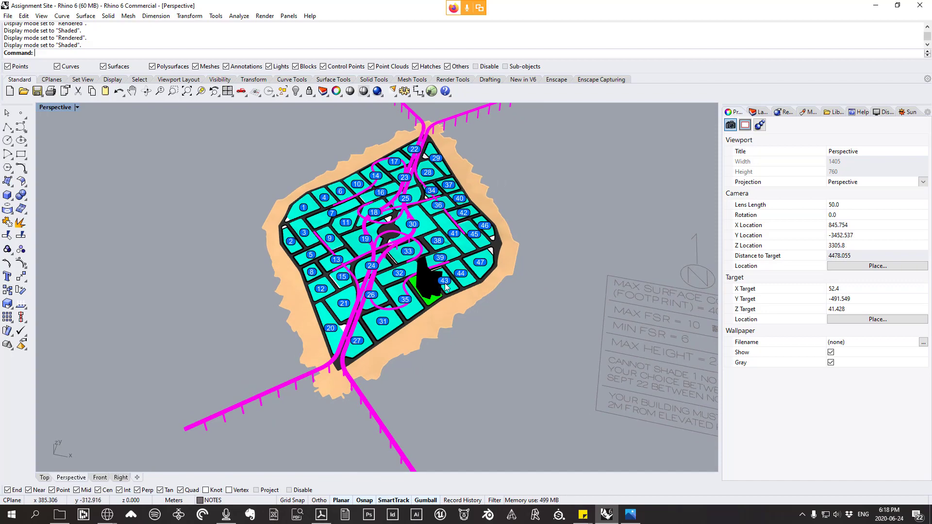
# - Show the layer list and make the default layer current
pyautogui.click(758, 112)
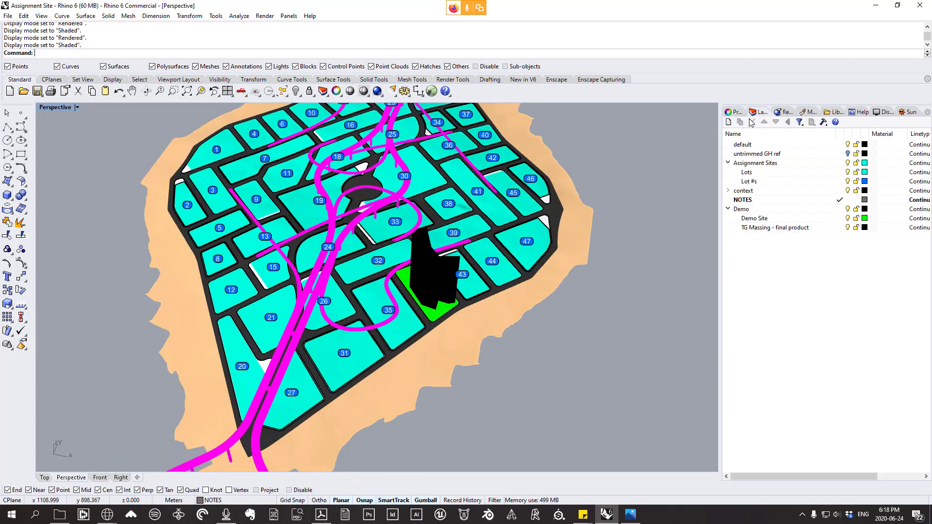
pyautogui.click(743, 144)
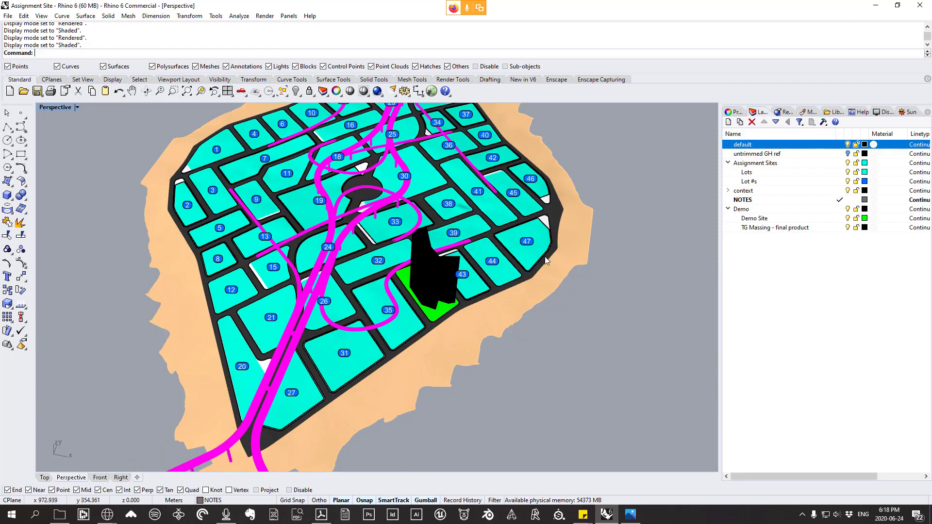
pyautogui.moveTo(548, 262); pyautogui.dragTo(427, 287, button='right')
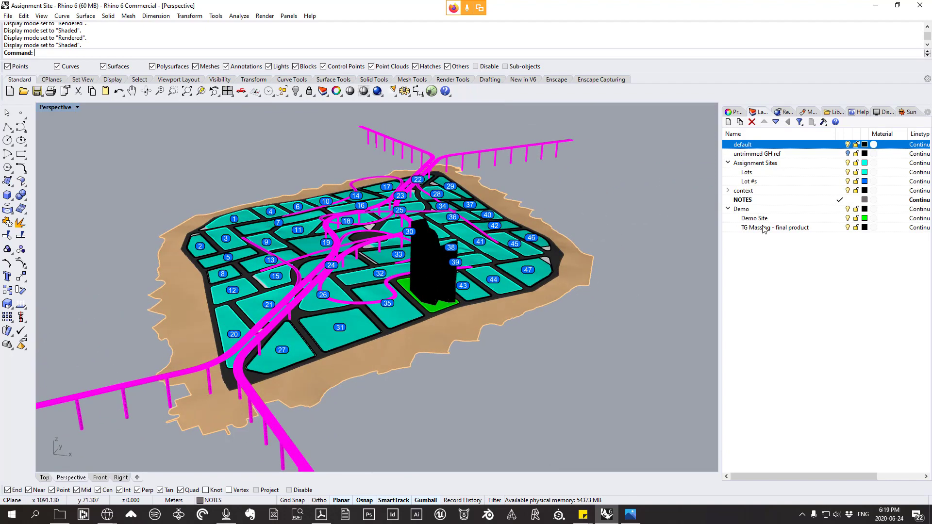
pyautogui.click(840, 144)
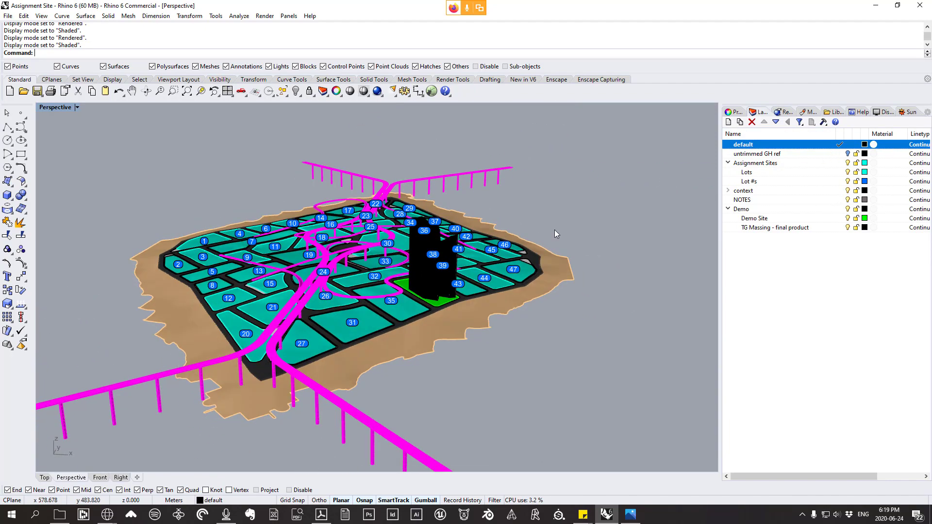
# - Temporarily show the untrimmed GH ref layer and select its surface to examine its extent around the island
pyautogui.click(848, 153)
pyautogui.scroll(-7, 535, 235)
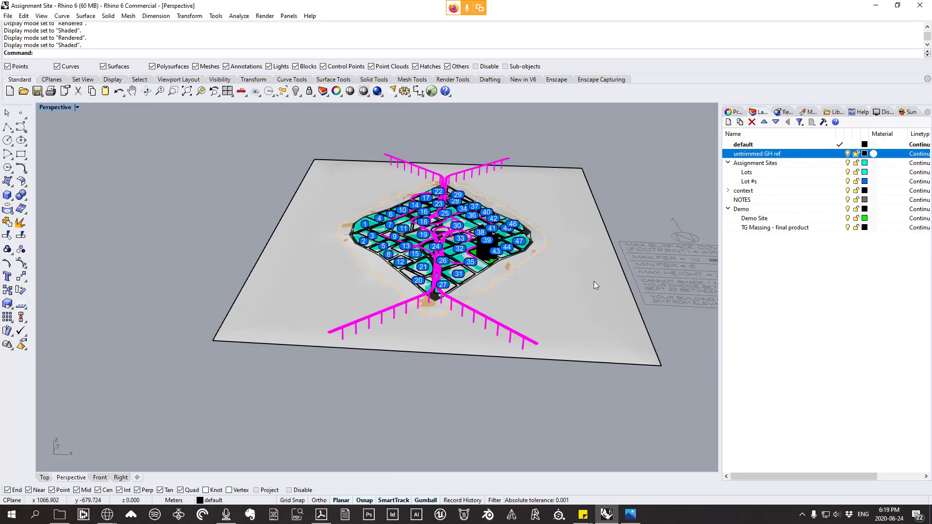
pyautogui.click(593, 281)
pyautogui.moveTo(593, 281); pyautogui.dragTo(569, 221, button='right')
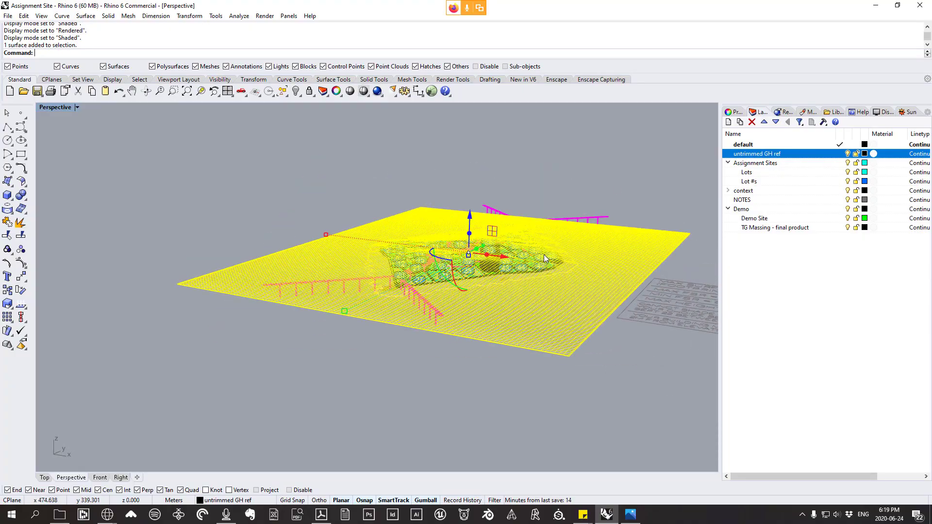
pyautogui.scroll(5, 543, 255)
pyautogui.moveTo(544, 255)
pyautogui.mouseDown(button='right')
pyautogui.moveTo(543, 240)
pyautogui.moveTo(540, 262)
pyautogui.mouseUp(button='right')
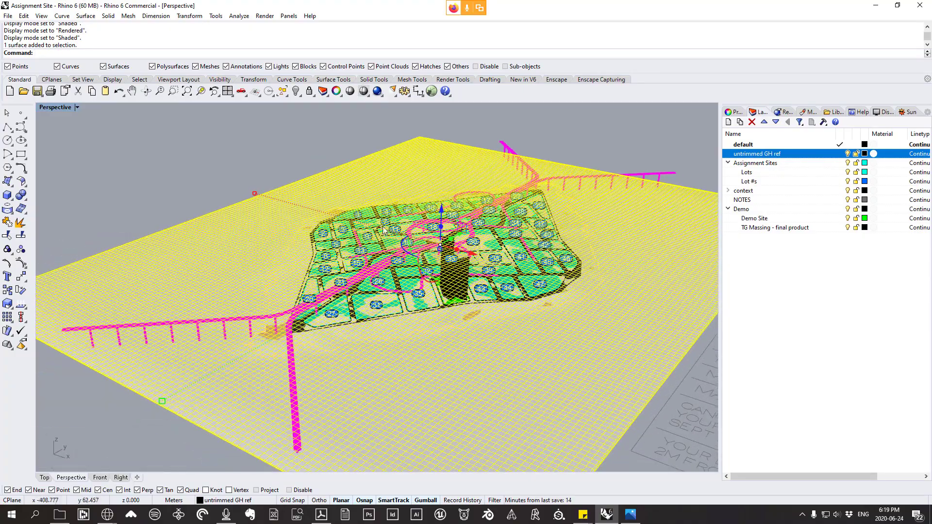
pyautogui.scroll(-5, 383, 227)
pyautogui.scroll(4, 439, 335)
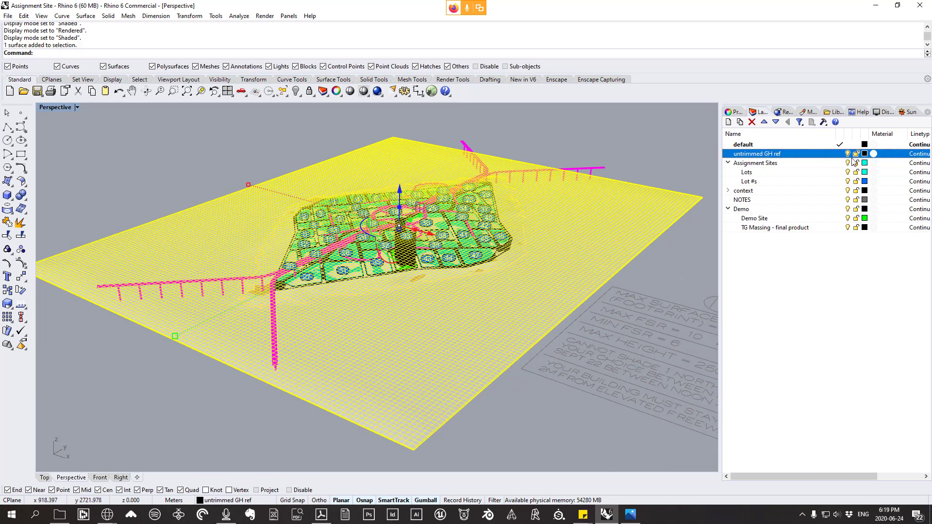
pyautogui.click(847, 154)
# - Select the lot surface of block 44 near the tower
pyautogui.scroll(4, 301, 278)
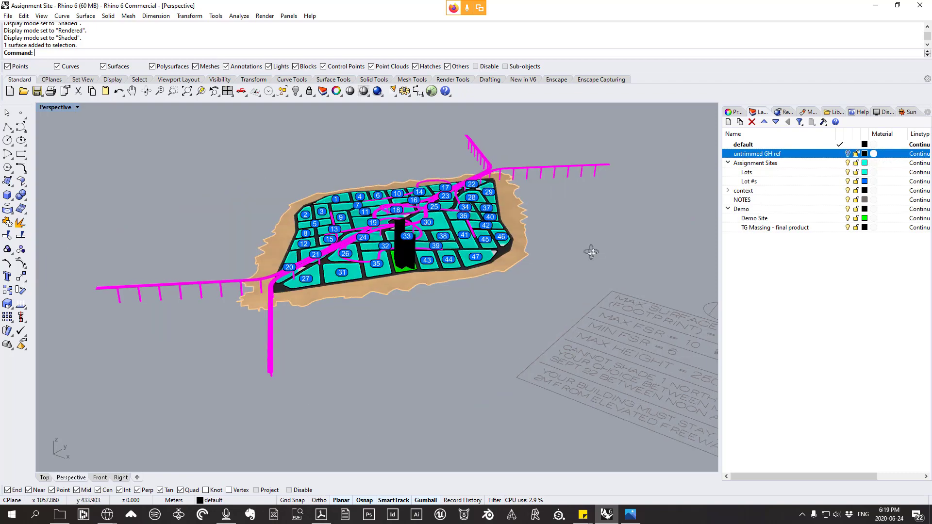
pyautogui.scroll(3, 301, 278)
pyautogui.click(426, 284)
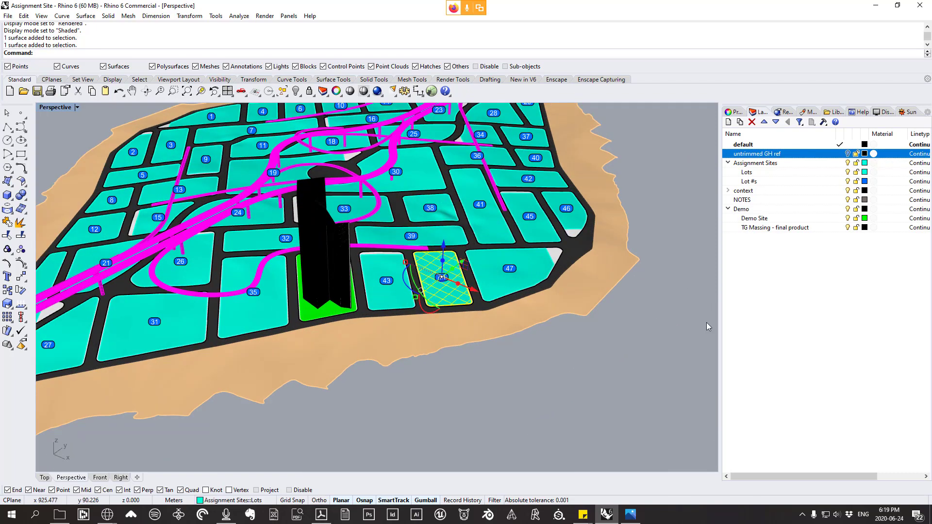
# - Deselect block 44's lot, expand the context layer to list its sublayers, and highlight the roads sublayer
pyautogui.click(713, 289)
pyautogui.click(746, 172)
pyautogui.scroll(2, 478, 237)
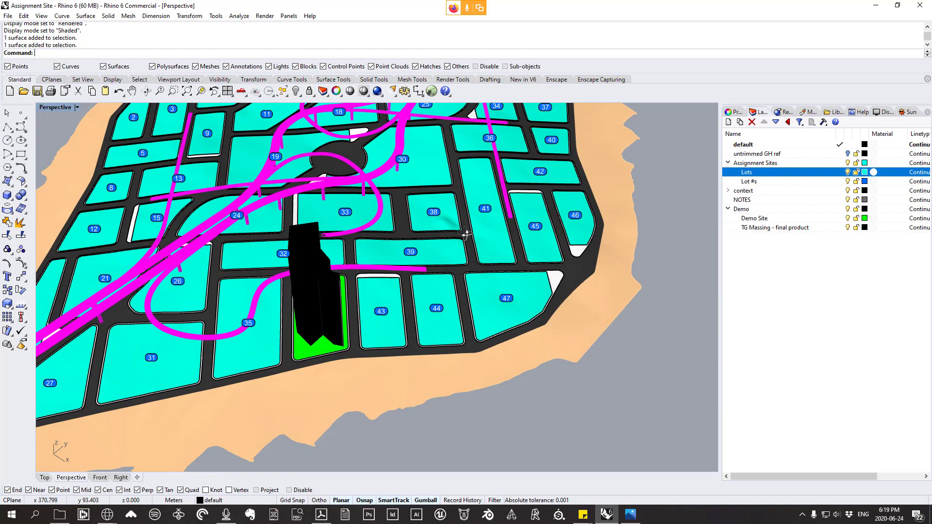
pyautogui.click(728, 191)
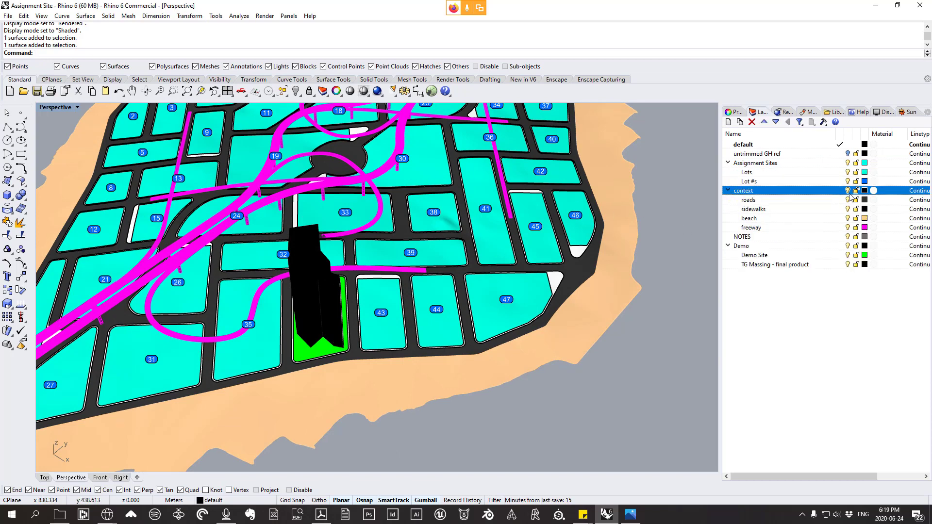
pyautogui.click(755, 200)
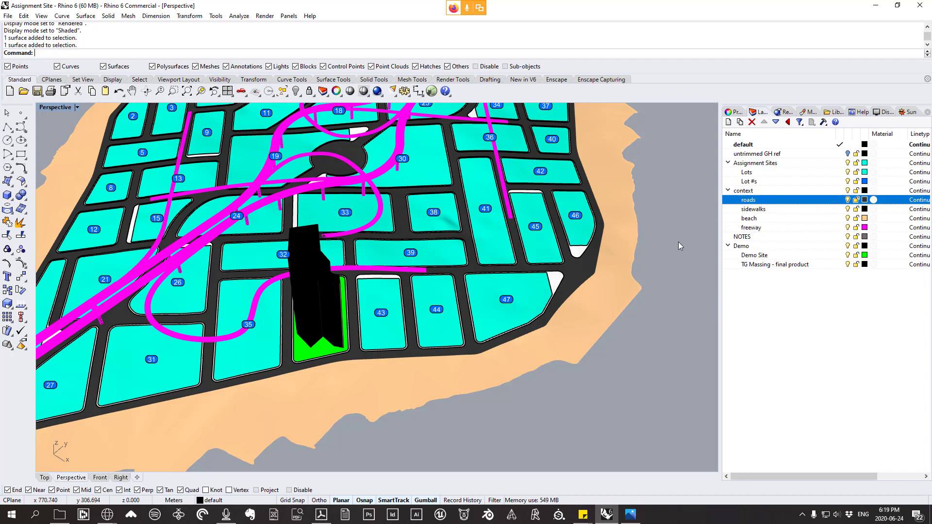
# - Examine the whole island with its freeways and the requirements notes beside it, leaving the notes deselected
pyautogui.moveTo(563, 260); pyautogui.dragTo(383, 169, button='right')
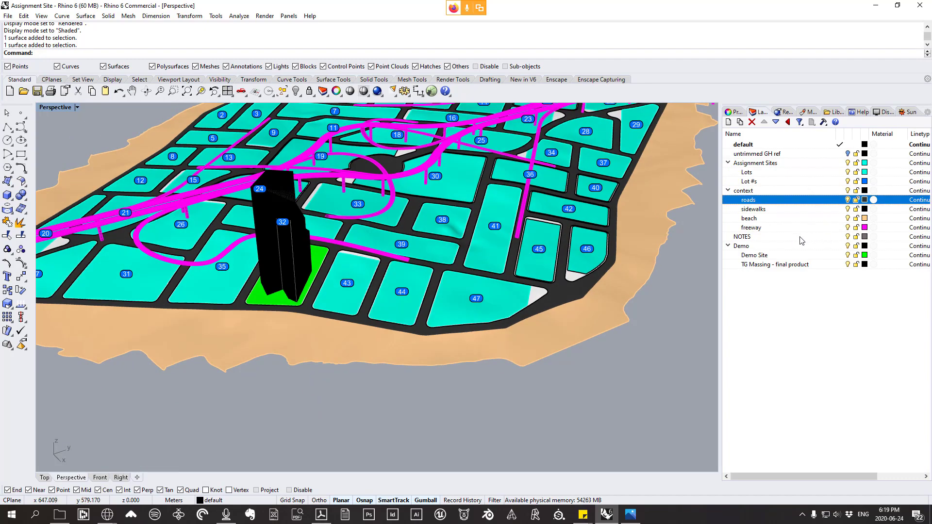
pyautogui.scroll(-10, 654, 241)
pyautogui.moveTo(631, 272); pyautogui.dragTo(552, 379, button='right')
pyautogui.click(426, 295)
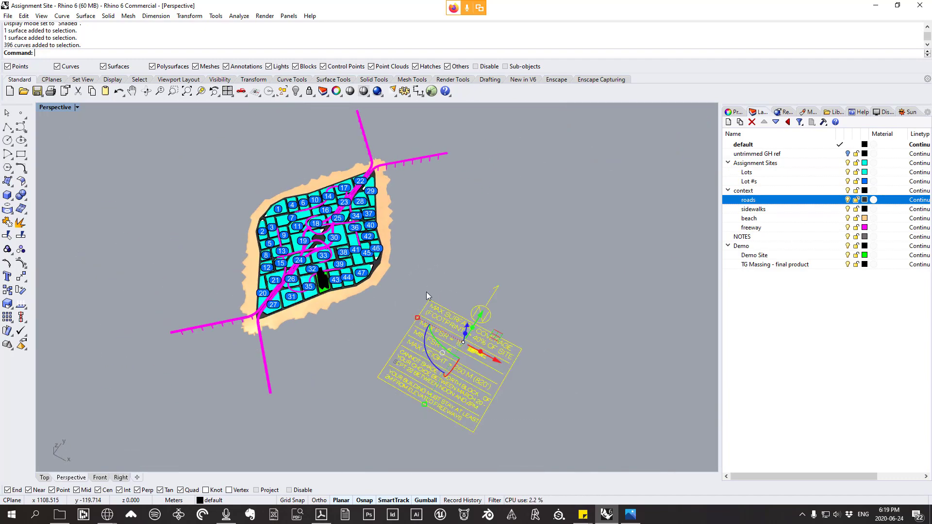
pyautogui.click(548, 245)
pyautogui.moveTo(548, 245); pyautogui.dragTo(533, 283, button='right')
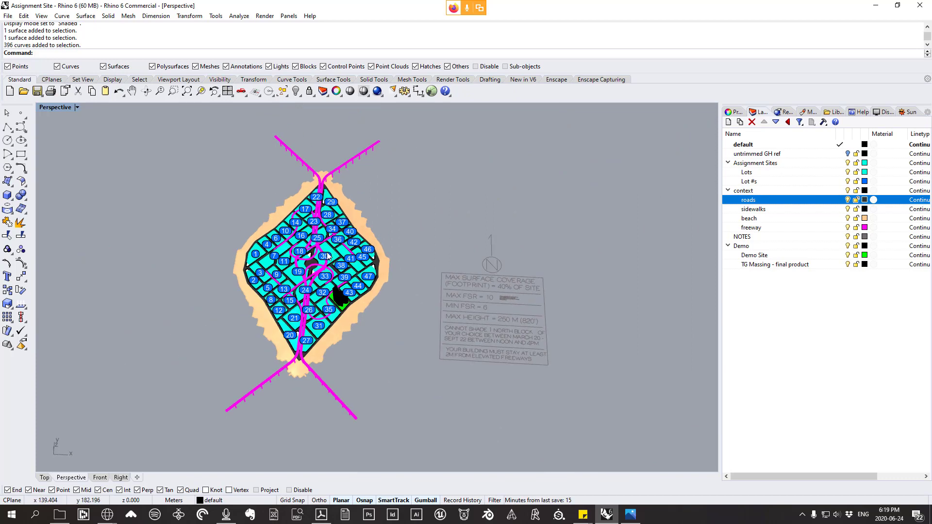
pyautogui.moveTo(328, 256); pyautogui.dragTo(319, 238, button='right')
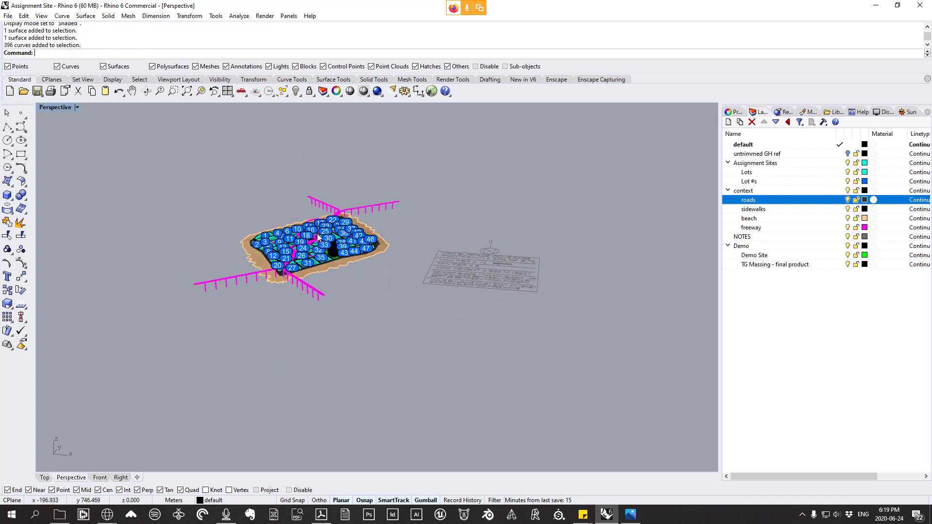
pyautogui.scroll(5, 319, 238)
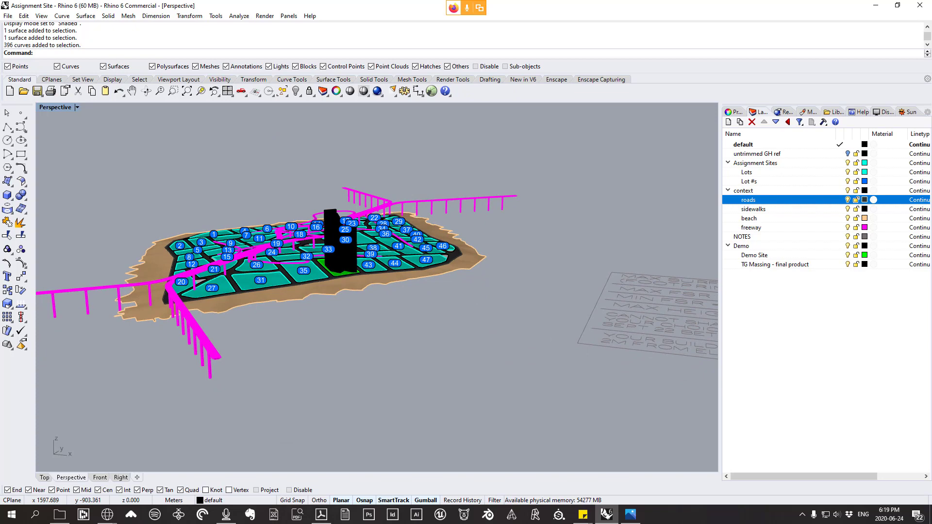
# - Examine the numbered lots and the tower's green site from above and at close range
pyautogui.click(107, 514)
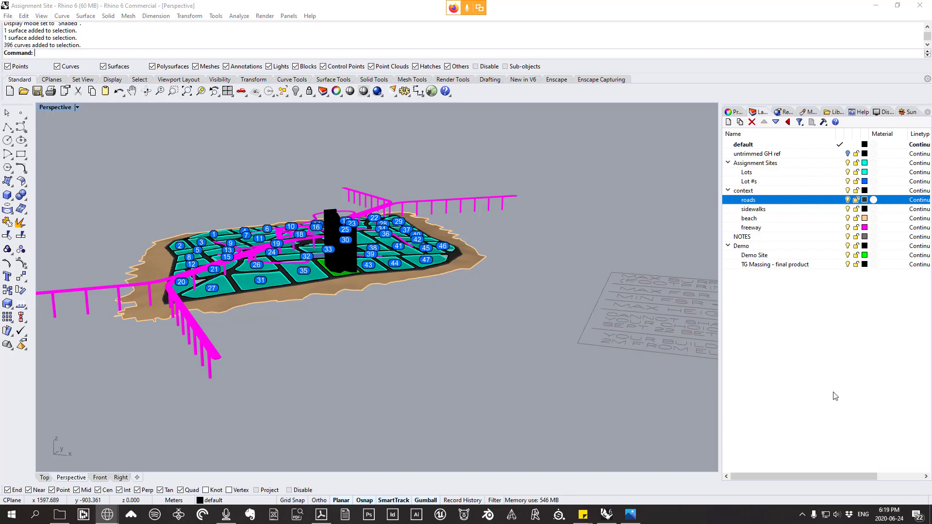
pyautogui.scroll(10, 435, 169)
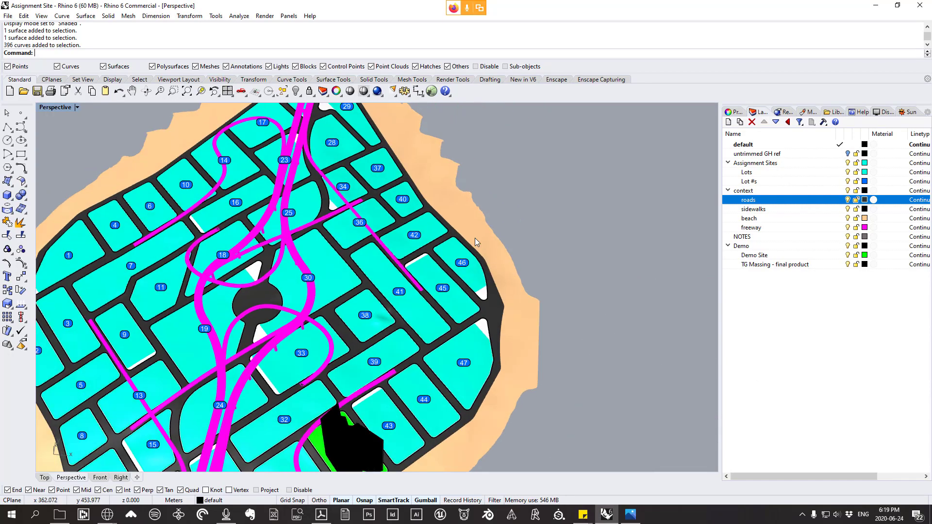
pyautogui.scroll(-10, 477, 253)
pyautogui.moveTo(477, 261); pyautogui.dragTo(414, 237, button='right')
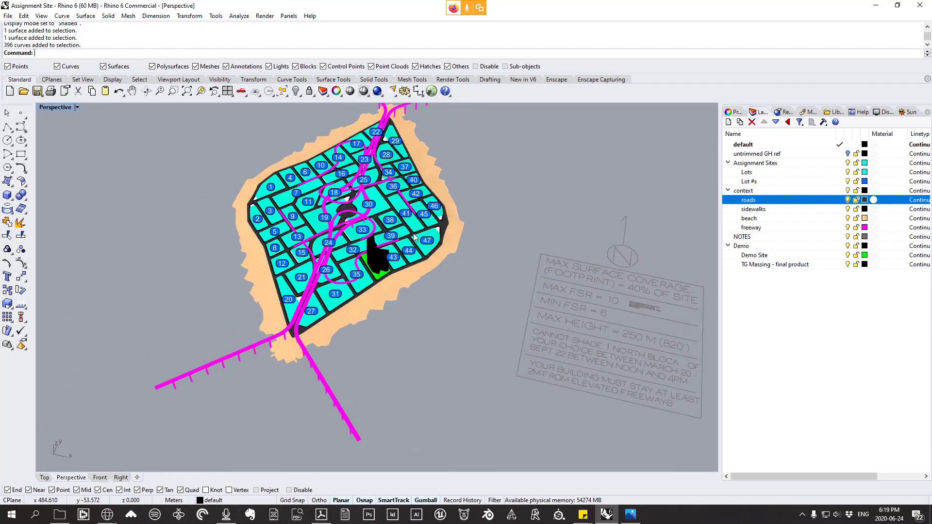
pyautogui.scroll(2, 415, 237)
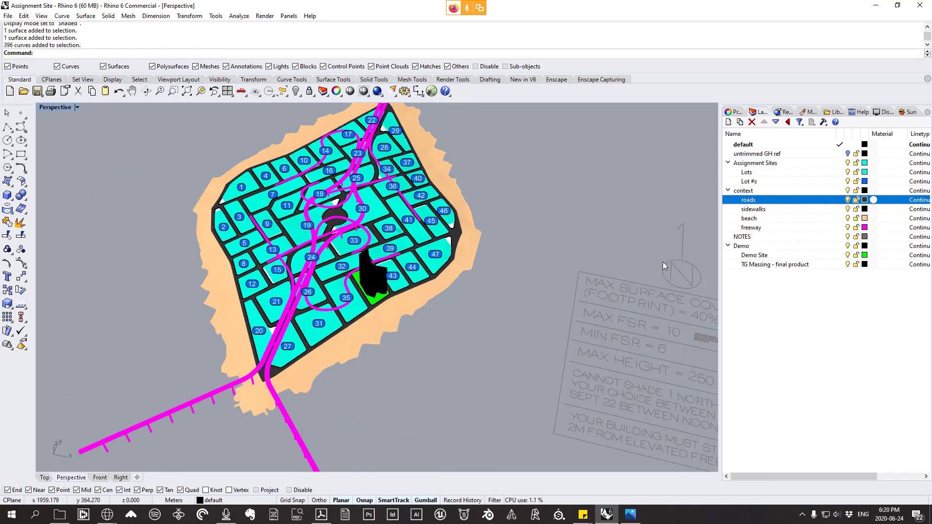
pyautogui.moveTo(665, 266); pyautogui.dragTo(408, 243, button='right')
pyautogui.scroll(5, 406, 246)
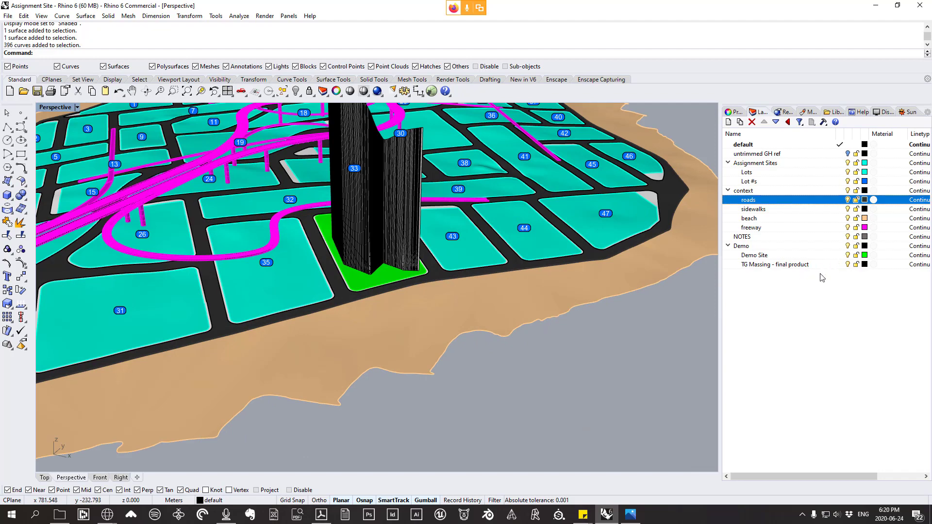
pyautogui.scroll(-6, 506, 271)
pyautogui.moveTo(505, 271); pyautogui.dragTo(473, 330, button='right')
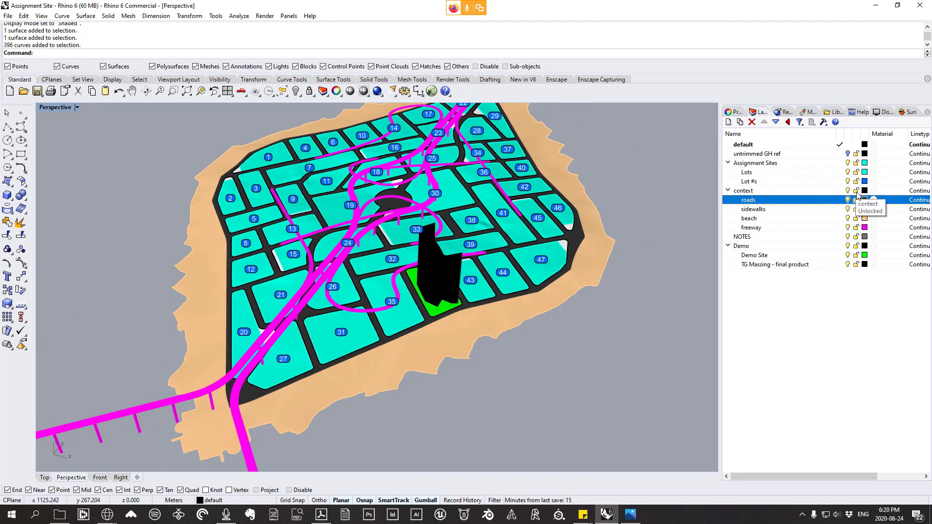
# - Lock the context, Assignment Sites and untrimmed GH ref layers
pyautogui.click(856, 191)
pyautogui.click(856, 163)
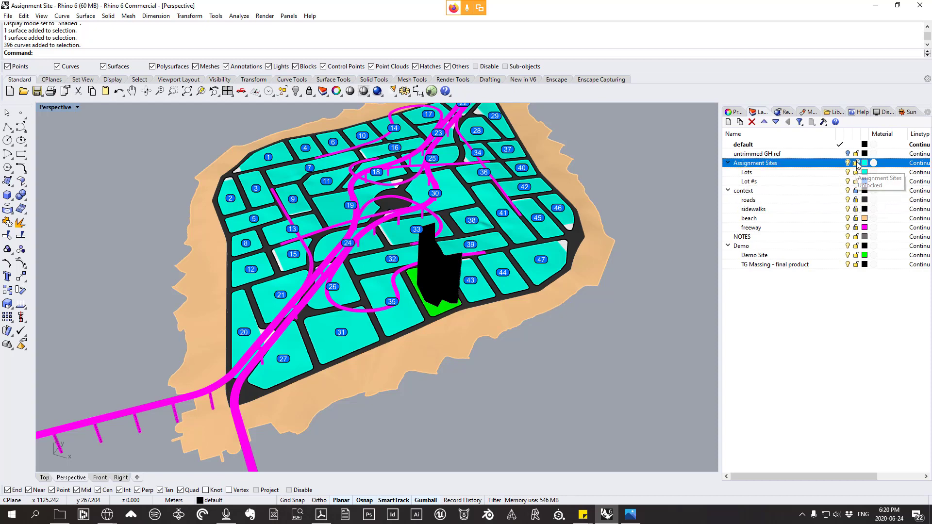
pyautogui.click(856, 154)
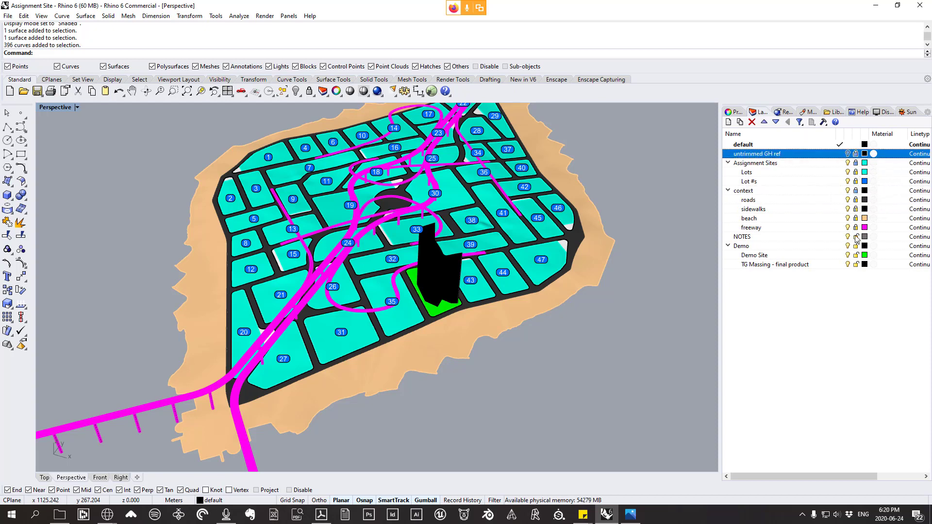
# - Hide the TG Massing - final product layer to clear the tower from the demo site
pyautogui.click(803, 266)
pyautogui.scroll(5, 437, 272)
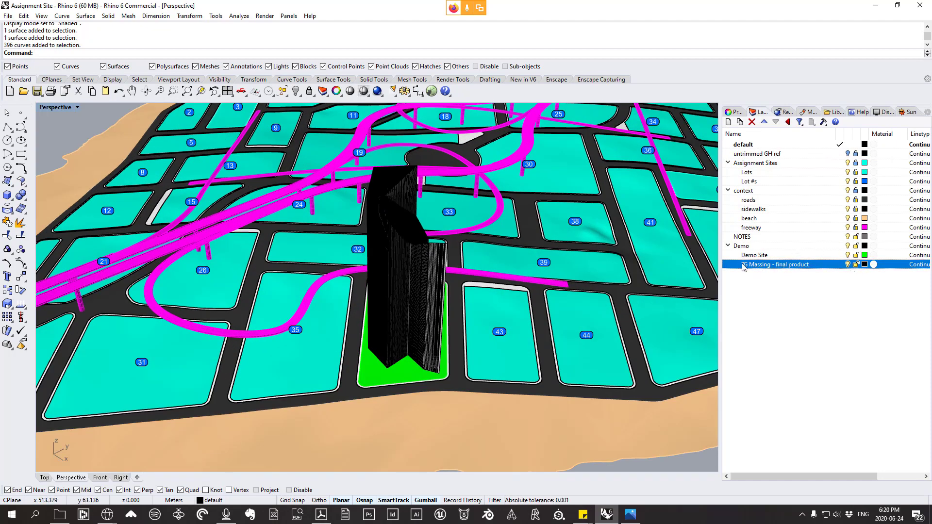
pyautogui.click(848, 265)
# - Examine the empty green demo site among the surrounding lots and freeways
pyautogui.scroll(-8, 450, 242)
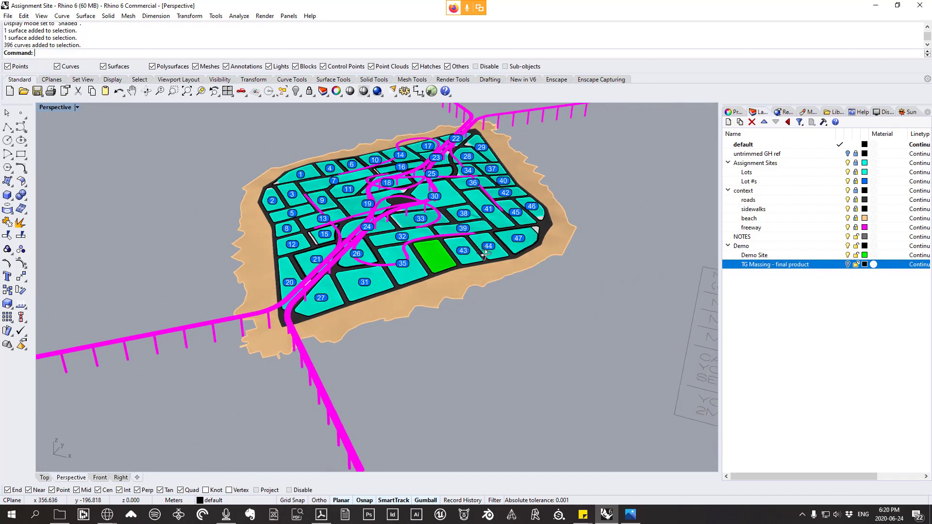
pyautogui.scroll(-3, 449, 247)
pyautogui.scroll(6, 447, 262)
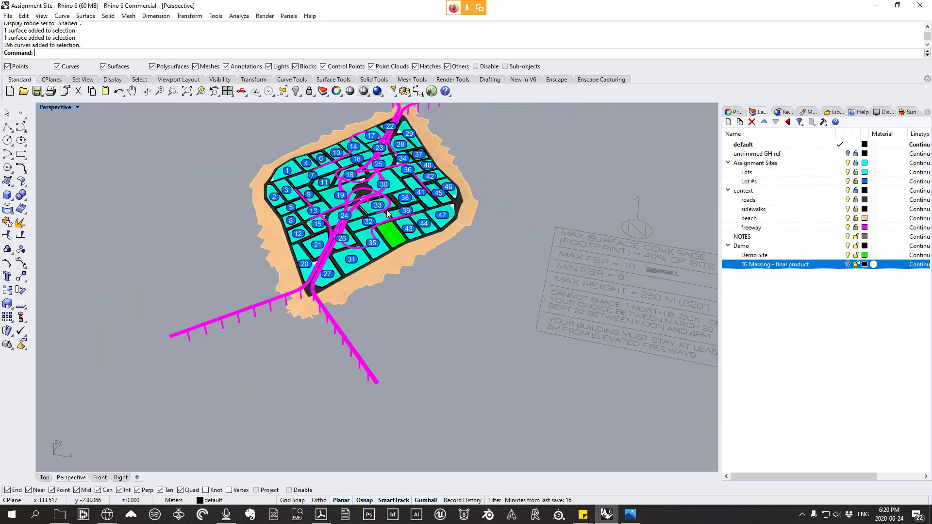
pyautogui.moveTo(448, 264); pyautogui.dragTo(360, 243, button='right')
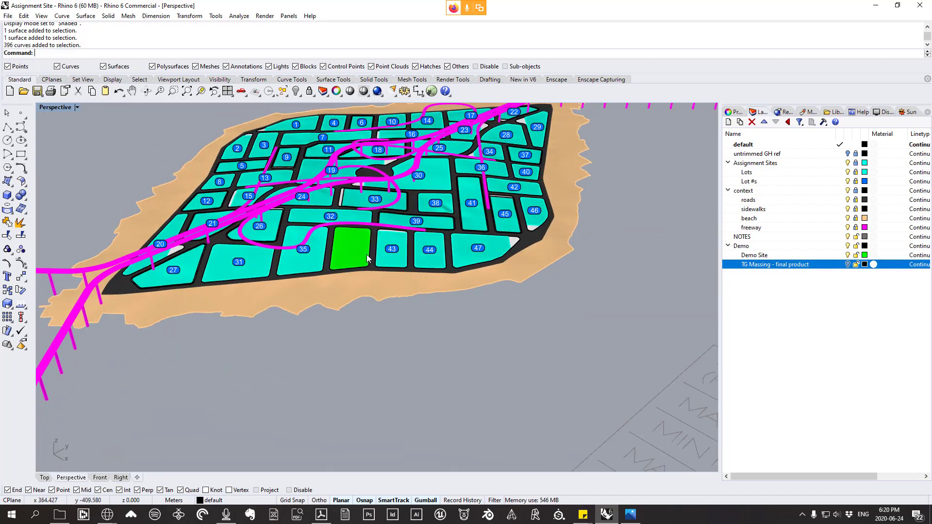
pyautogui.scroll(-4, 369, 211)
pyautogui.moveTo(369, 211); pyautogui.dragTo(388, 236, button='right')
pyautogui.scroll(4, 377, 175)
pyautogui.scroll(3, 417, 233)
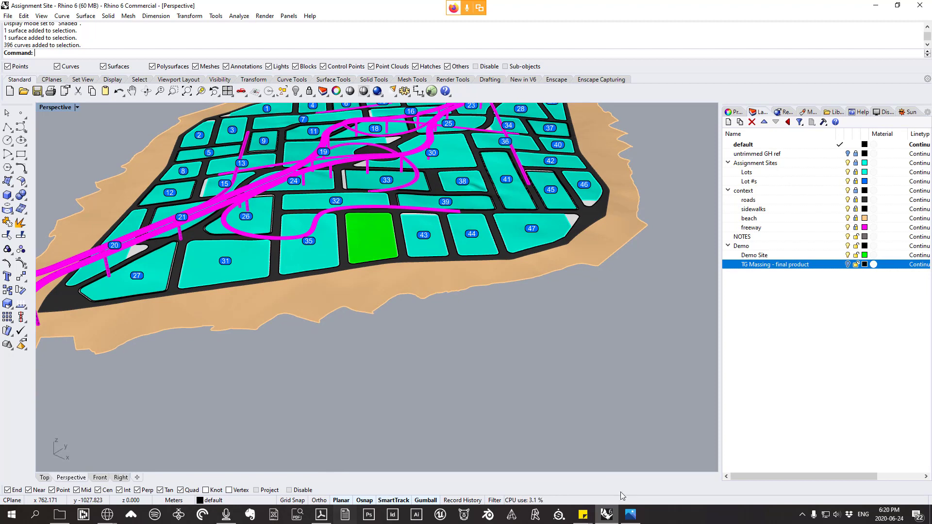
# - Review the FAR and BCR chart in fsr.png in Photos, and read the requirements notes beside the island in Rhino
pyautogui.click(630, 514)
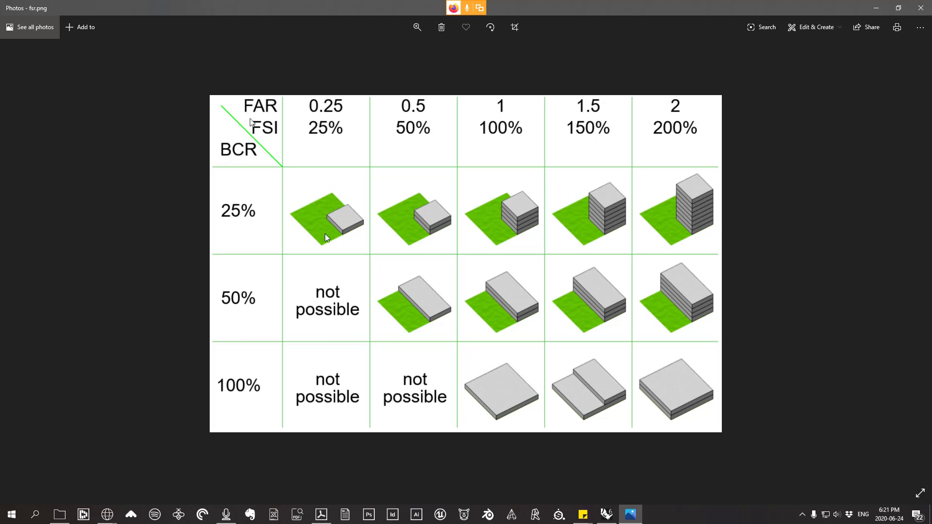
pyautogui.click(876, 8)
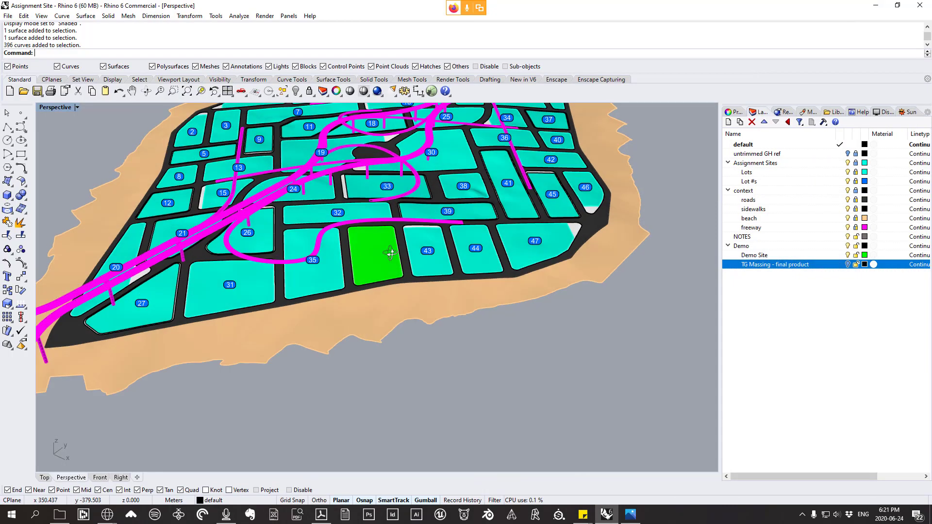
pyautogui.scroll(-9, 294, 256)
pyautogui.moveTo(414, 281); pyautogui.dragTo(595, 287, button='right')
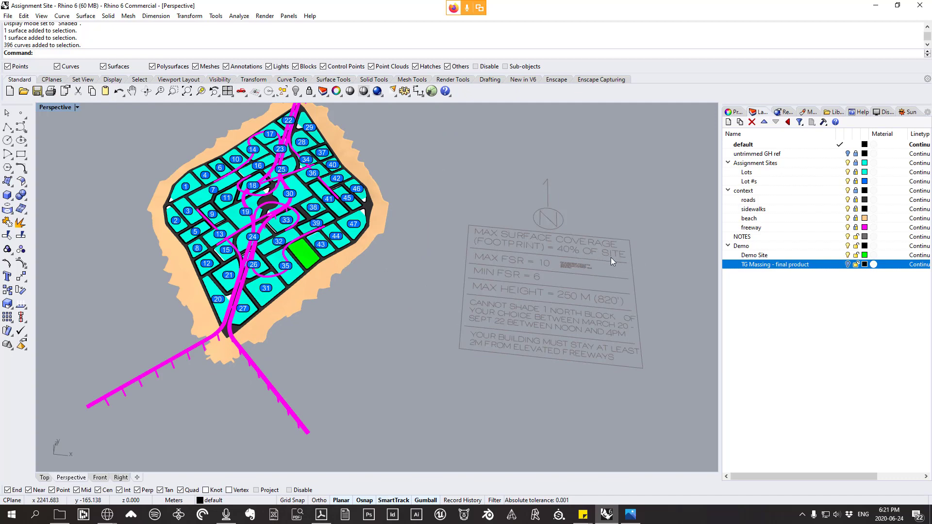
pyautogui.moveTo(372, 262); pyautogui.dragTo(303, 243, button='right')
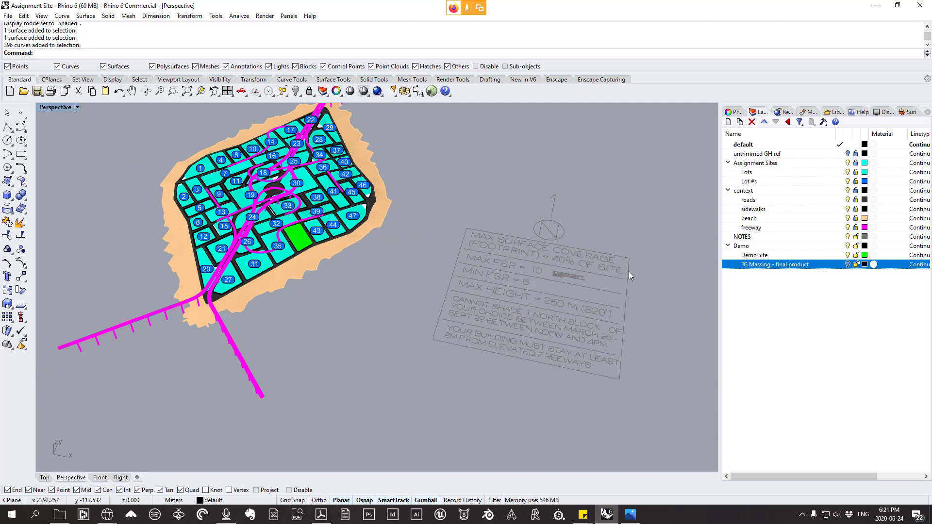
pyautogui.moveTo(629, 272); pyautogui.dragTo(511, 256, button='right')
# - Inspect the green demo site's shape and its position relative to the adjacent elevated freeway
pyautogui.scroll(8, 286, 201)
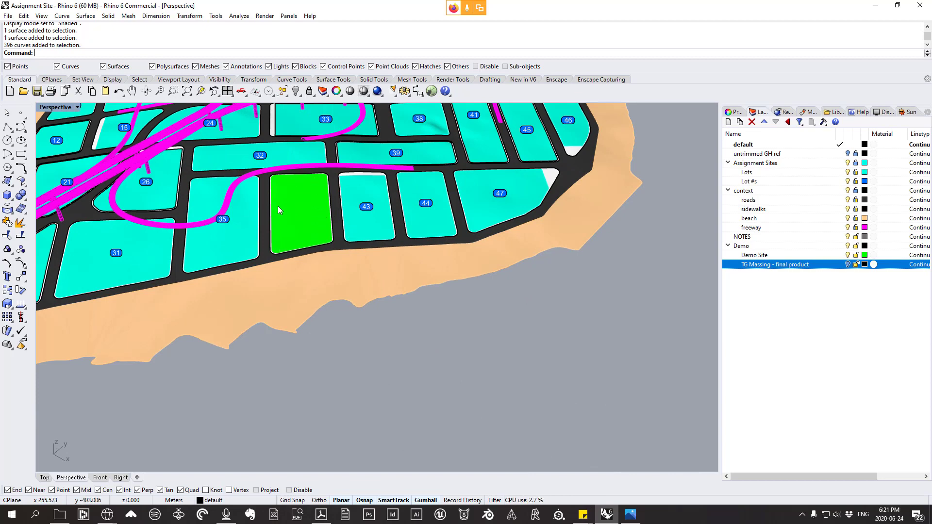
pyautogui.scroll(2, 280, 186)
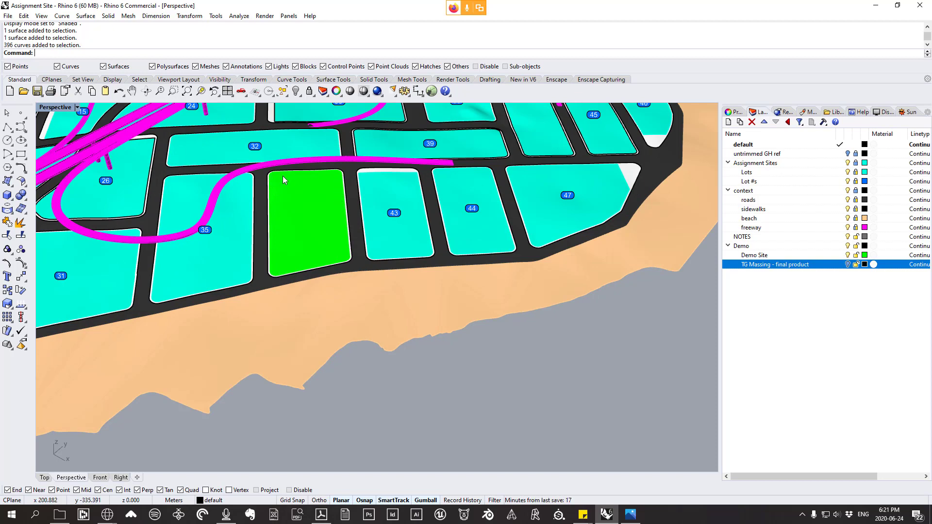
pyautogui.scroll(-2, 338, 178)
pyautogui.scroll(-2, 319, 189)
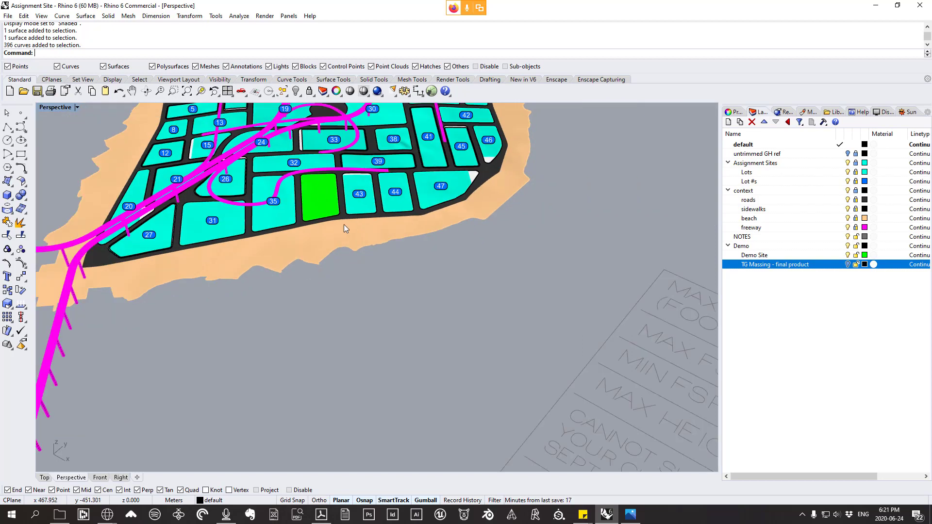
pyautogui.moveTo(404, 310); pyautogui.dragTo(407, 296, button='right')
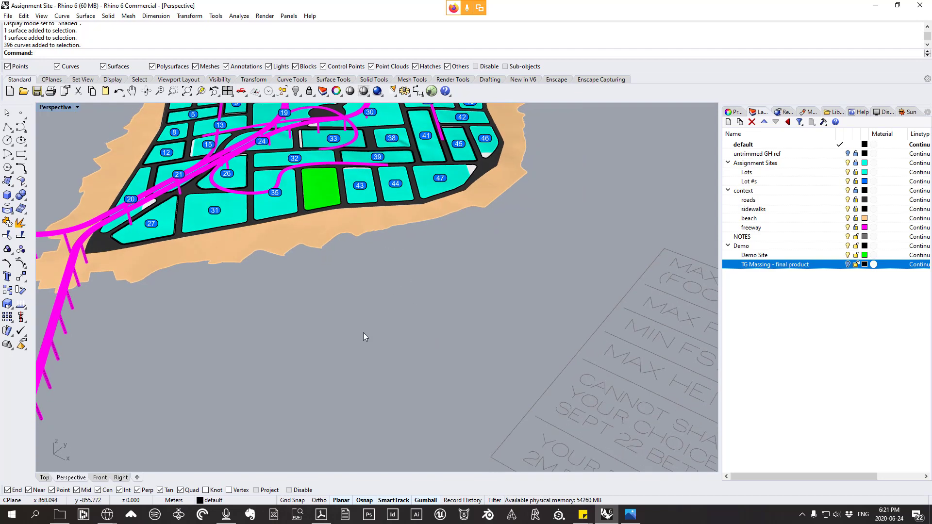
pyautogui.moveTo(309, 249); pyautogui.dragTo(310, 260, button='right')
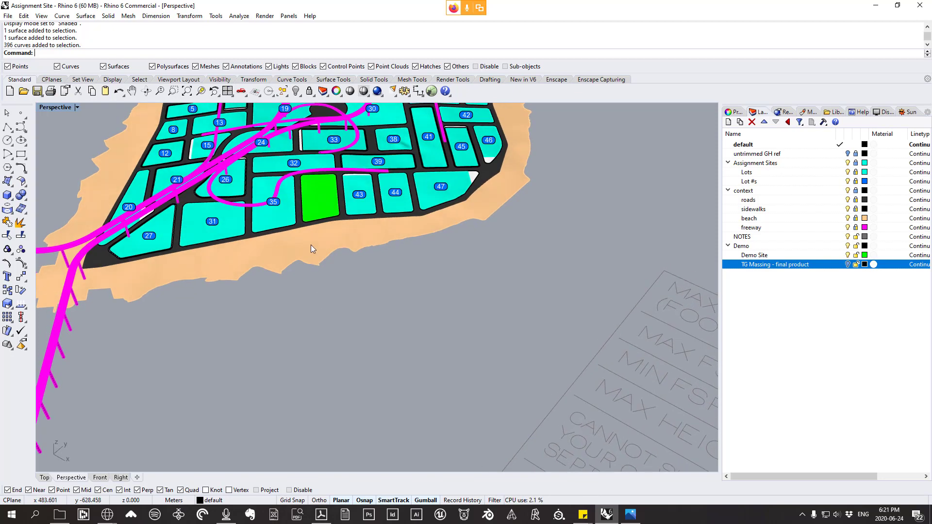
# - Launch Grasshopper and dismiss its loading errors report
pyautogui.write('Grasshopper')
pyautogui.press('Return')
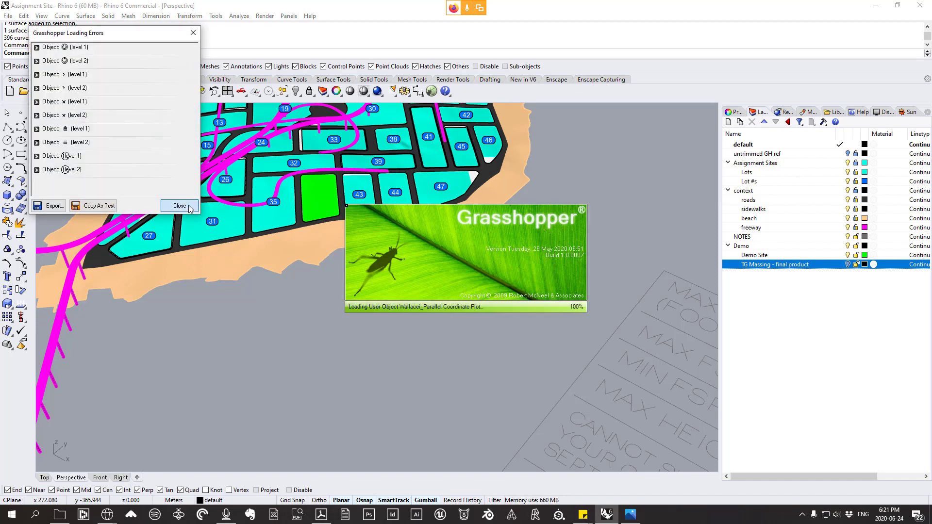
pyautogui.click(179, 206)
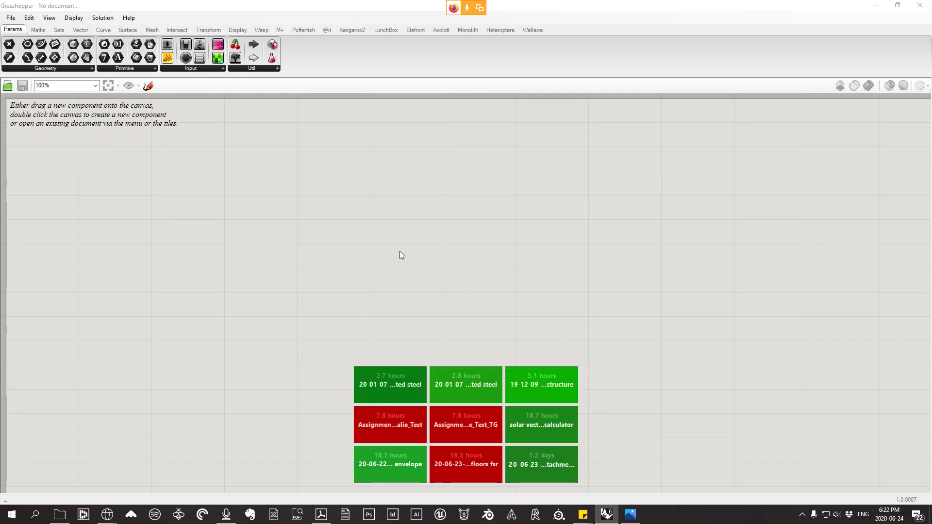
# - Open the definition 20-06-24-site coverage-shadow envelope-floors fsr from the Desktop folder 20-06-15-class files
pyautogui.click(10, 18)
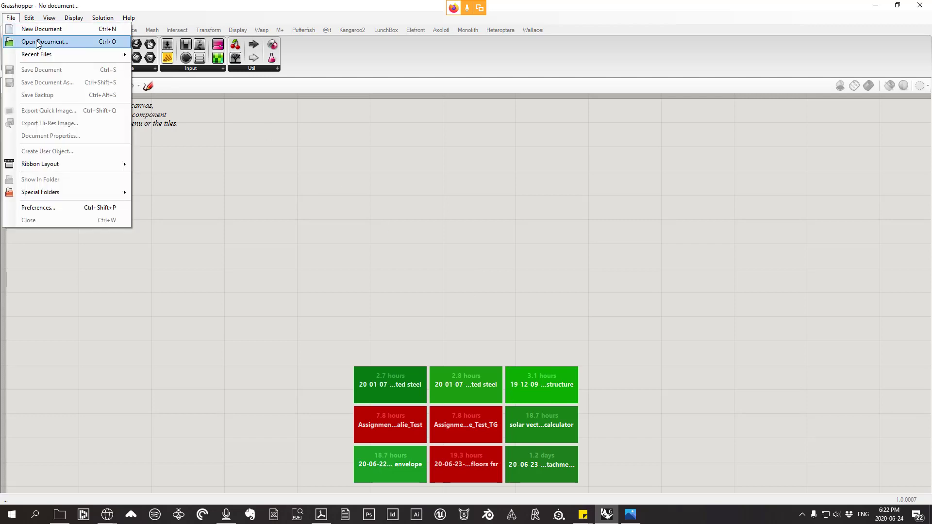
pyautogui.click(38, 42)
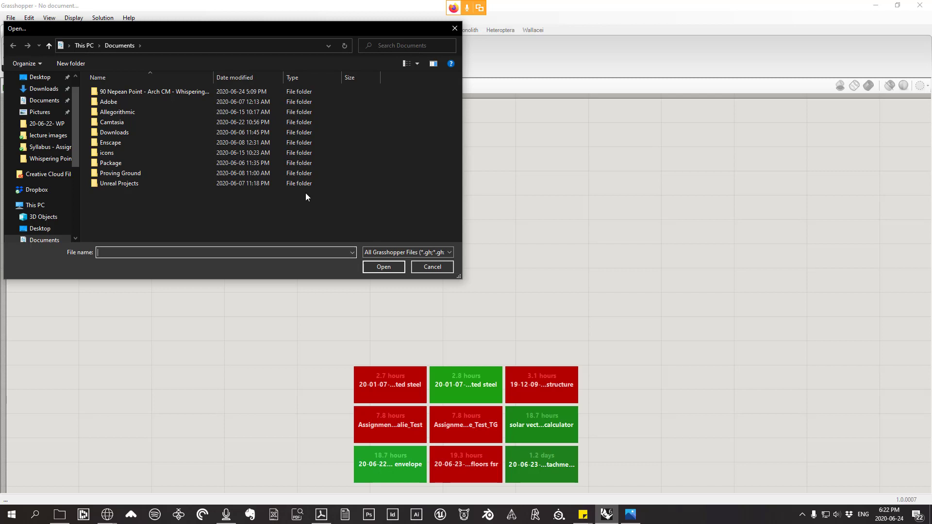
pyautogui.click(46, 79)
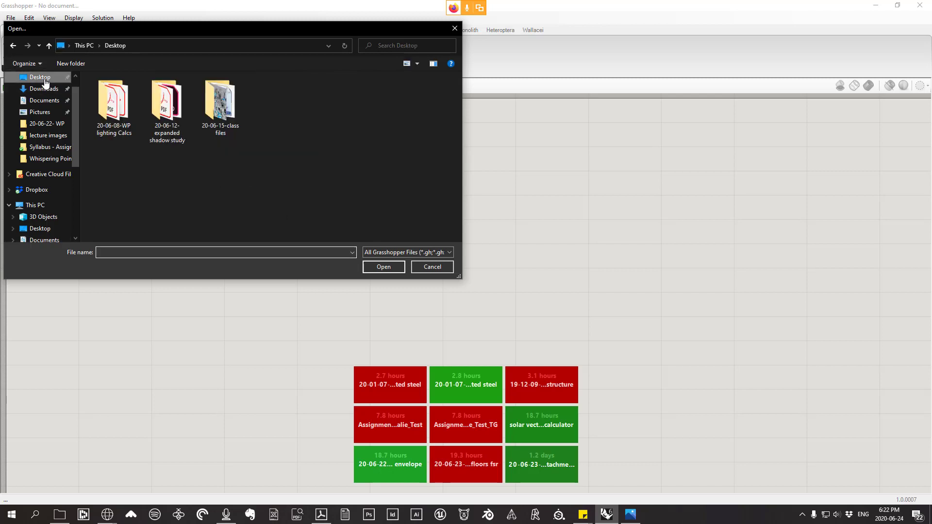
pyautogui.doubleClick(220, 105)
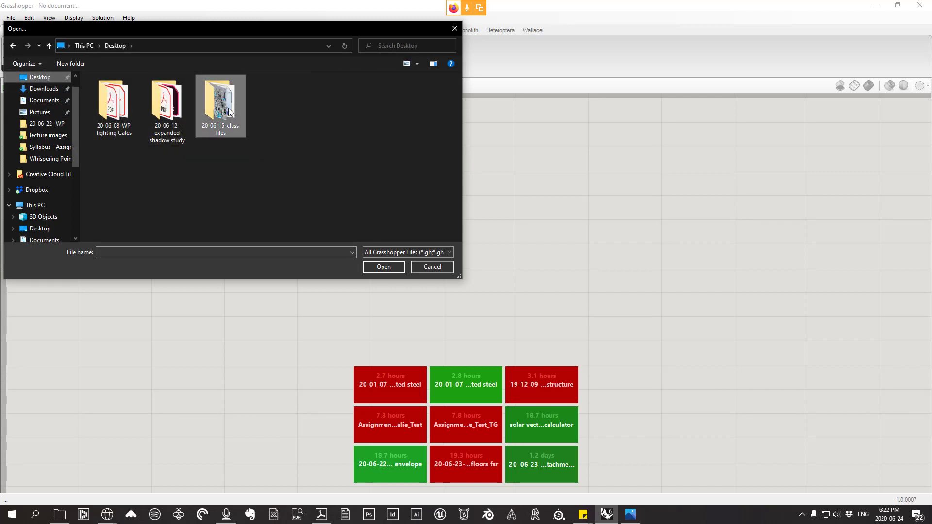
pyautogui.doubleClick(152, 143)
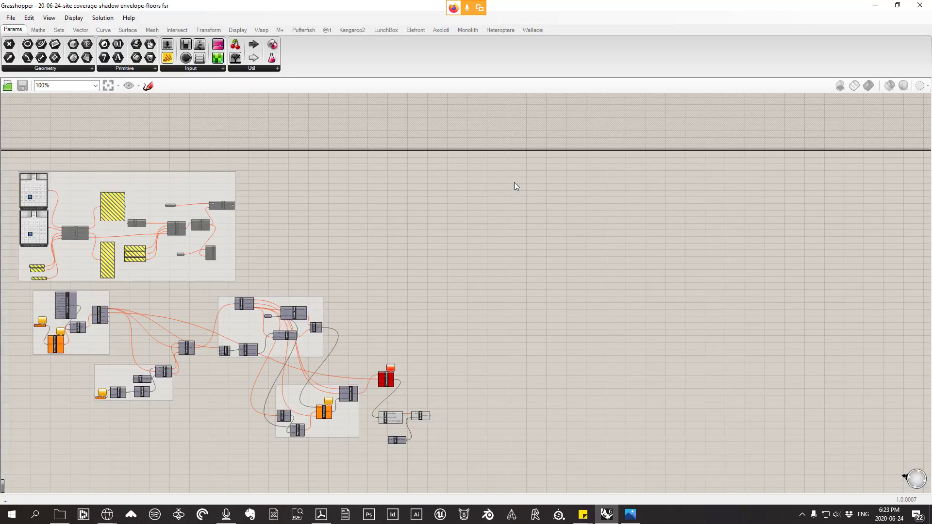
# - Select all existing components on the canvas and disable them
pyautogui.scroll(-6, 514, 185)
pyautogui.moveTo(629, 292); pyautogui.dragTo(321, 125)
pyautogui.scroll(2, 451, 166)
pyautogui.rightClick(451, 166)
pyautogui.click(483, 202)
pyautogui.scroll(8, 374, 202)
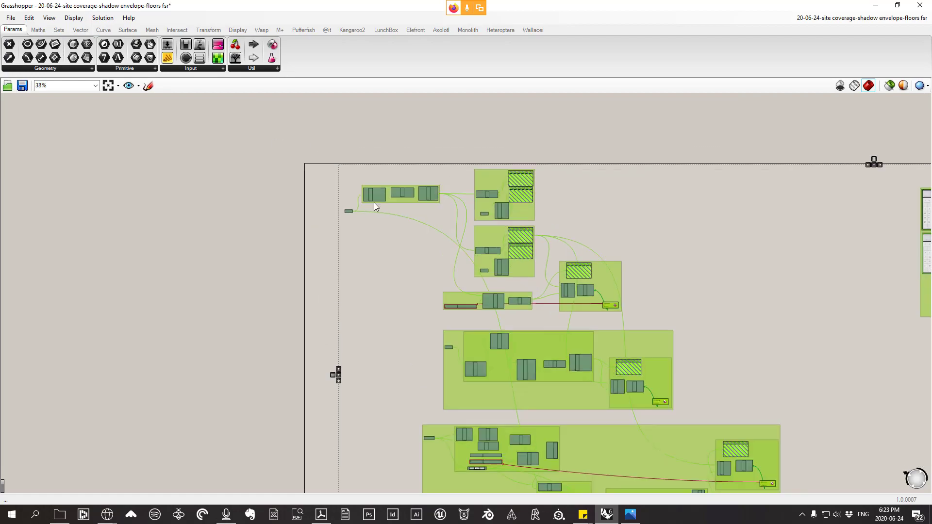
pyautogui.scroll(-8, 334, 162)
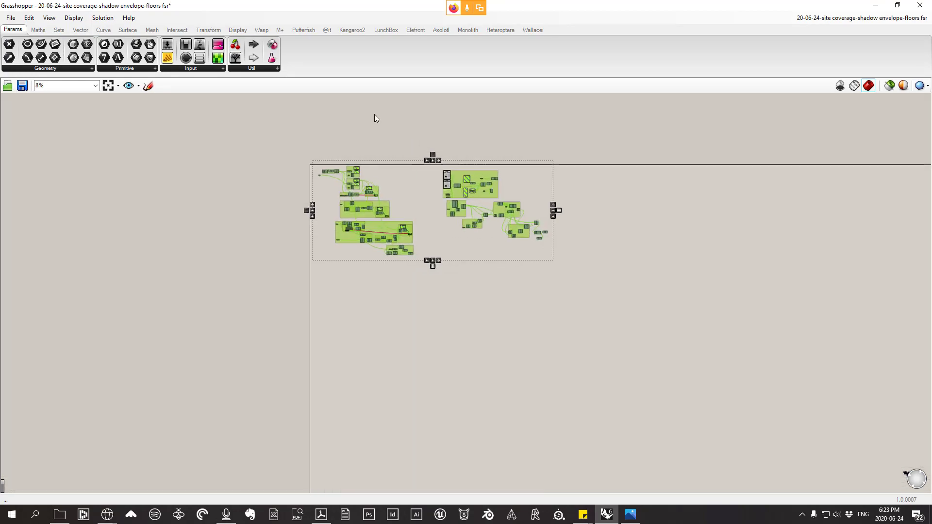
pyautogui.scroll(1, 374, 114)
# - Restore the Grasshopper window beside the Rhino viewport, bring an empty canvas area into view, and give the viewport more width
pyautogui.doubleClick(346, 8)
pyautogui.scroll(-5, 220, 295)
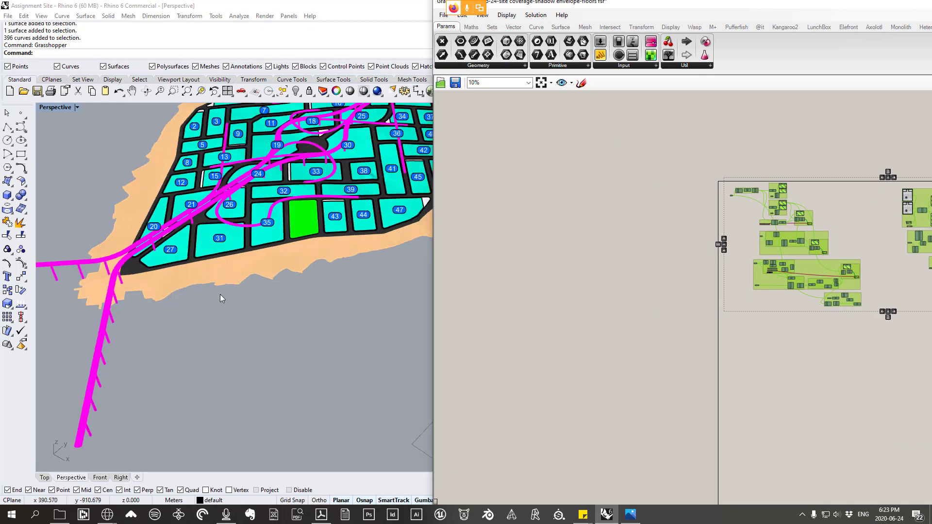
pyautogui.scroll(7, 251, 262)
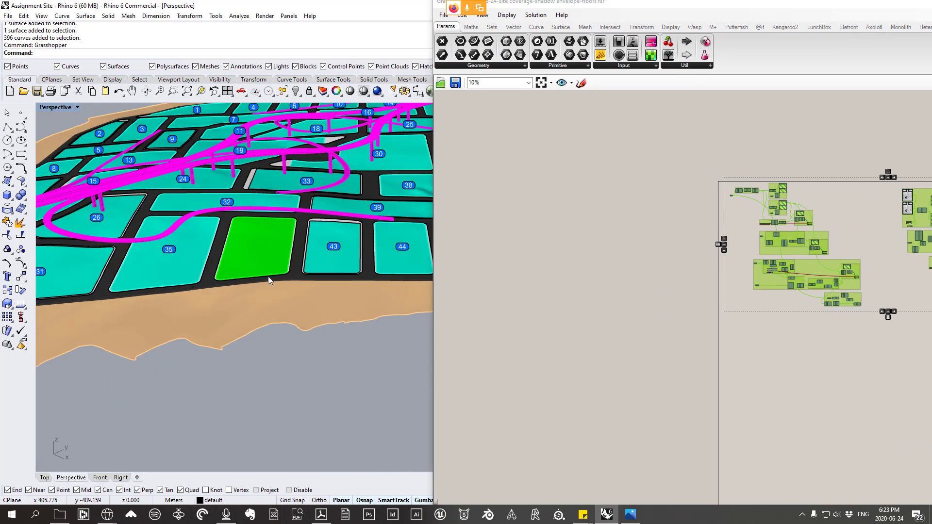
pyautogui.click(807, 358)
pyautogui.moveTo(807, 357); pyautogui.dragTo(649, 143, button='right')
pyautogui.moveTo(435, 215); pyautogui.dragTo(535, 213)
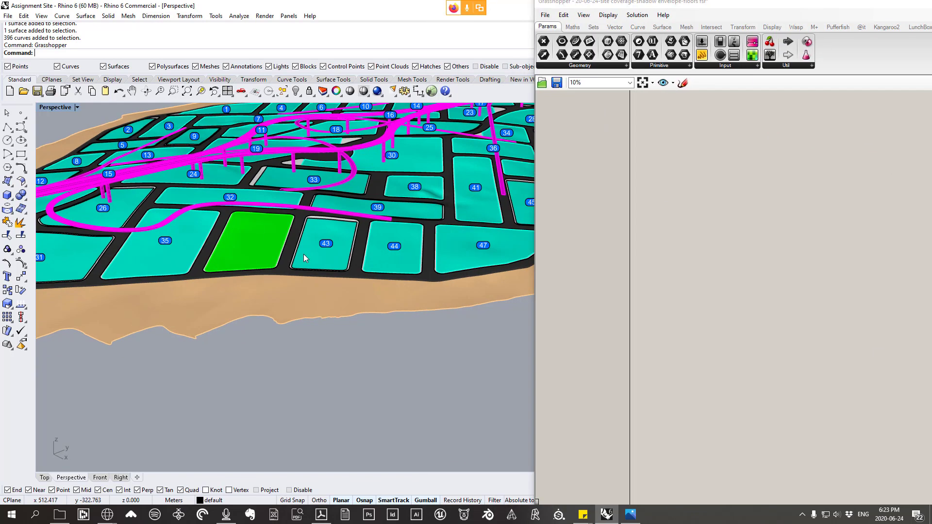
# - Select the green demo site surface and examine its shape and level relative to the neighbouring lots and freeway
pyautogui.click(255, 231)
pyautogui.scroll(3, 256, 231)
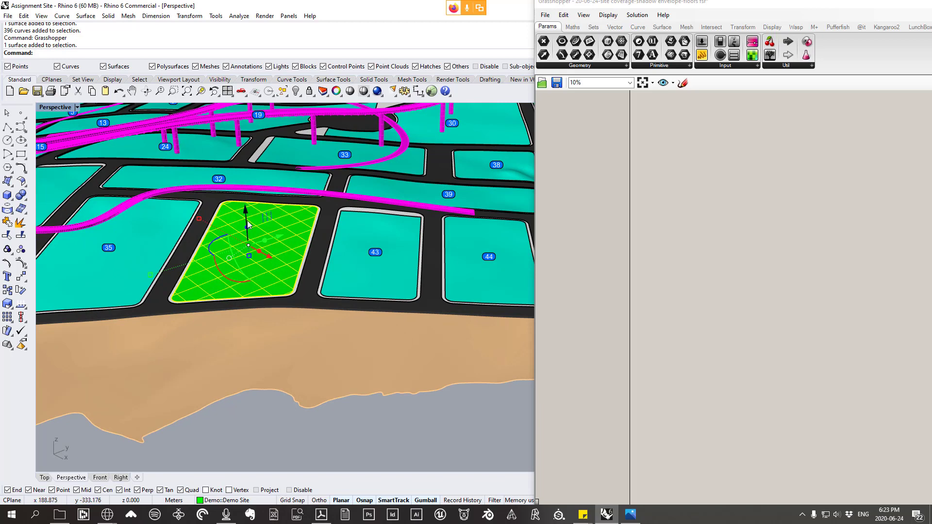
pyautogui.scroll(2, 260, 238)
pyautogui.scroll(2, 260, 239)
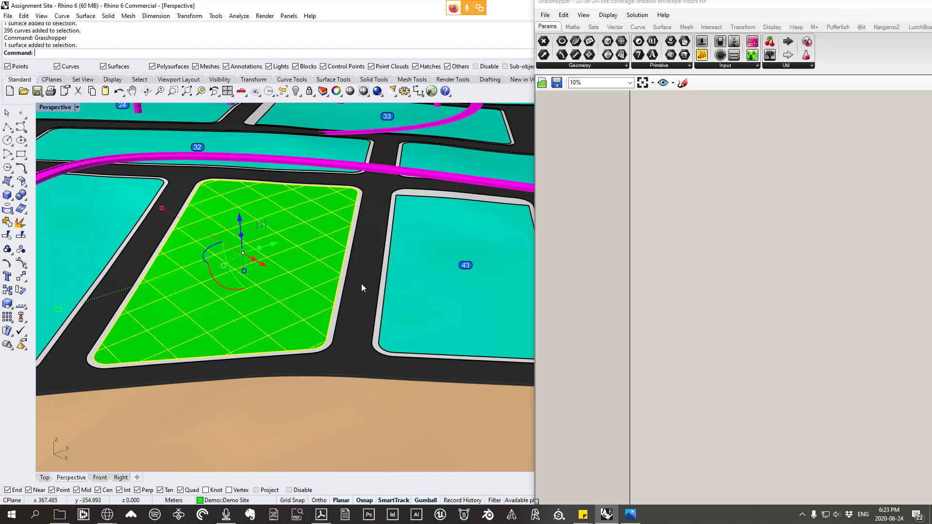
pyautogui.moveTo(363, 286); pyautogui.dragTo(370, 288, button='right')
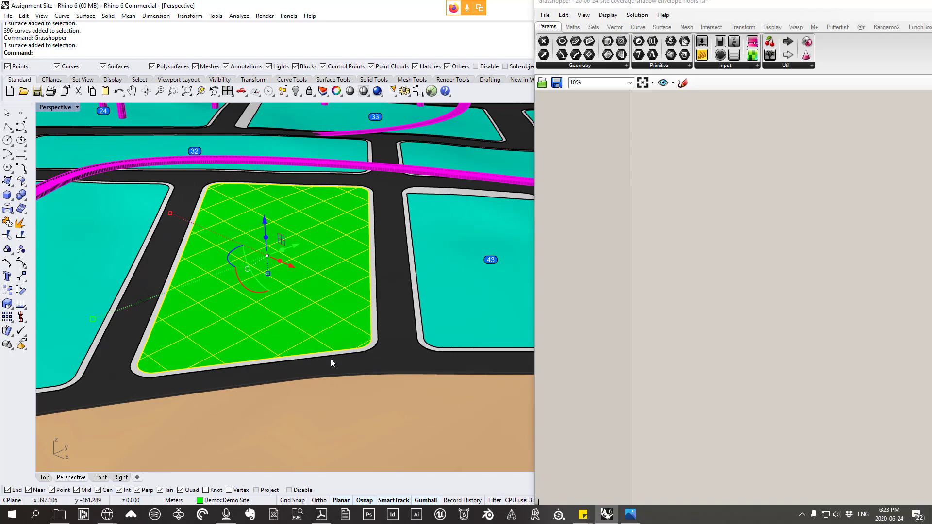
pyautogui.scroll(-5, 358, 347)
pyautogui.moveTo(358, 347); pyautogui.dragTo(173, 302, button='right')
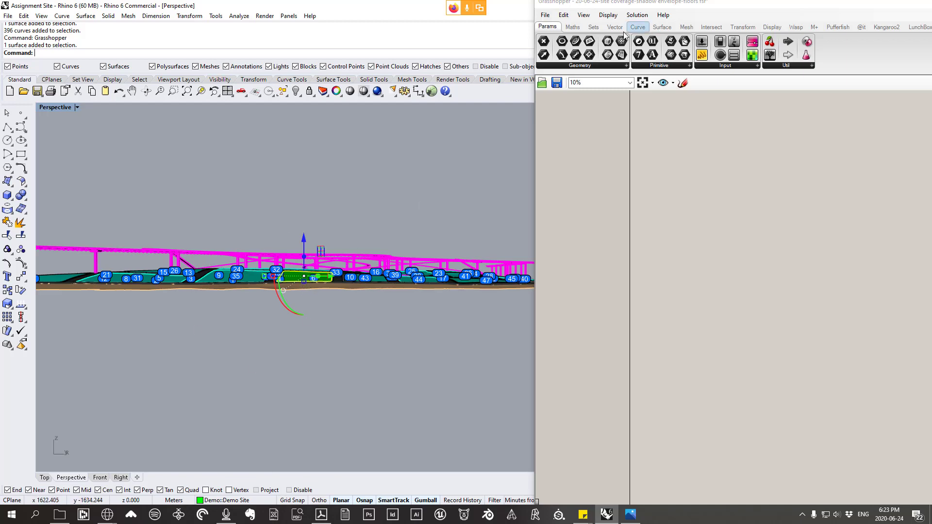
pyautogui.moveTo(301, 282); pyautogui.dragTo(277, 335, button='right')
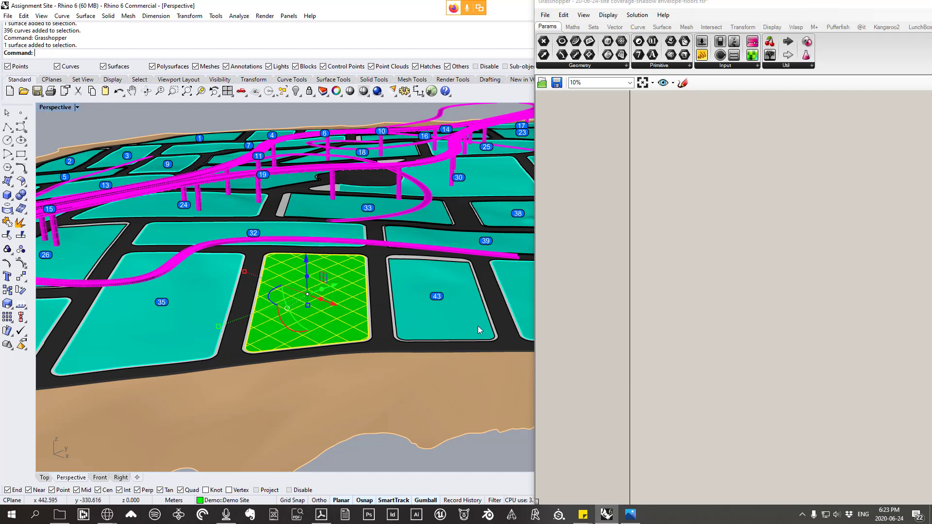
# - Add a Surface parameter to the empty area of the canvas, clear of the existing definition
pyautogui.click(570, 67)
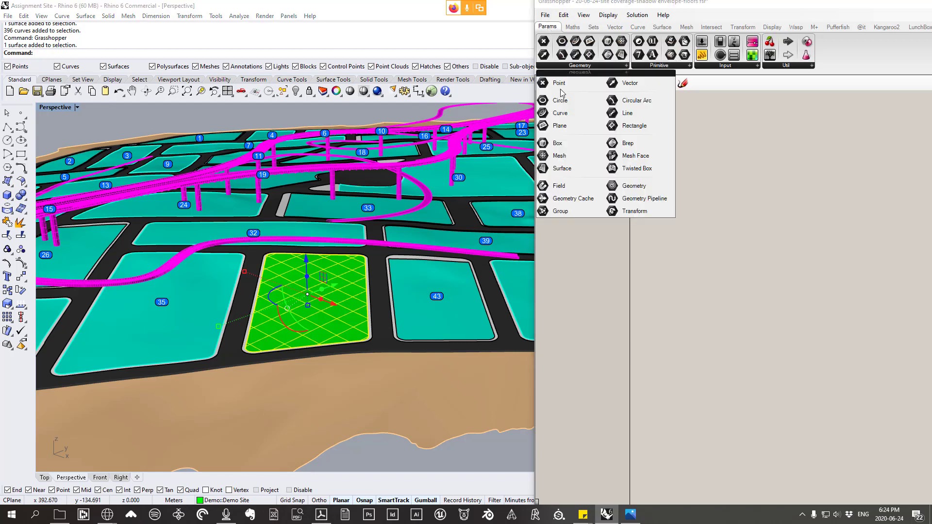
pyautogui.click(557, 170)
pyautogui.click(657, 132)
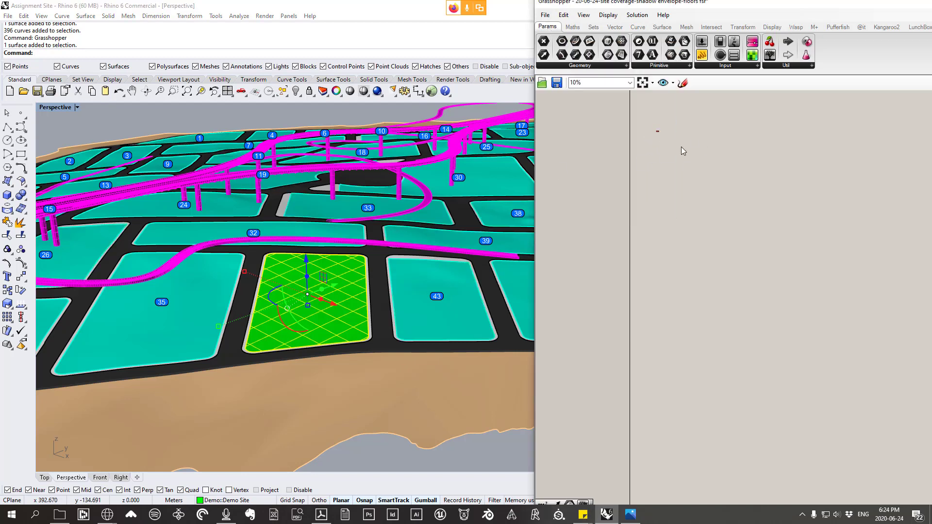
pyautogui.moveTo(681, 146); pyautogui.dragTo(673, 171, button='right')
pyautogui.scroll(7, 665, 172)
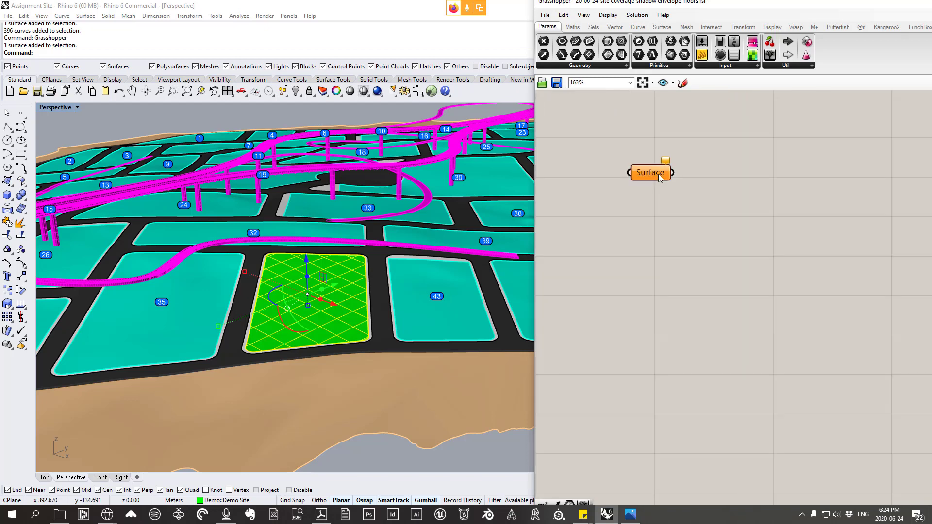
pyautogui.moveTo(761, 207); pyautogui.dragTo(587, 167)
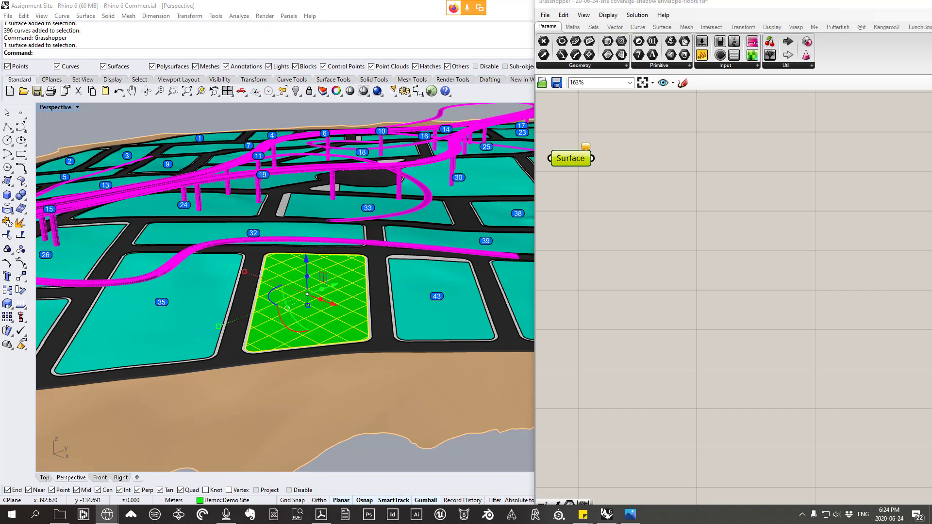
# - Reference the green demo site surface from Rhino as the single surface of the Surface parameter
pyautogui.moveTo(294, 297); pyautogui.dragTo(332, 287, button='right')
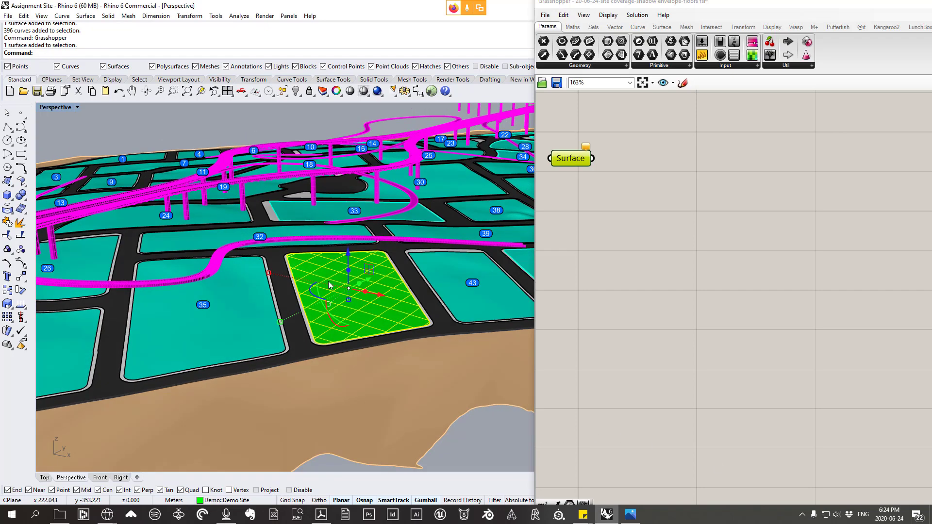
pyautogui.scroll(-4, 365, 290)
pyautogui.scroll(3, 365, 291)
pyautogui.scroll(-4, 337, 269)
pyautogui.press('Escape')
pyautogui.scroll(4, 330, 274)
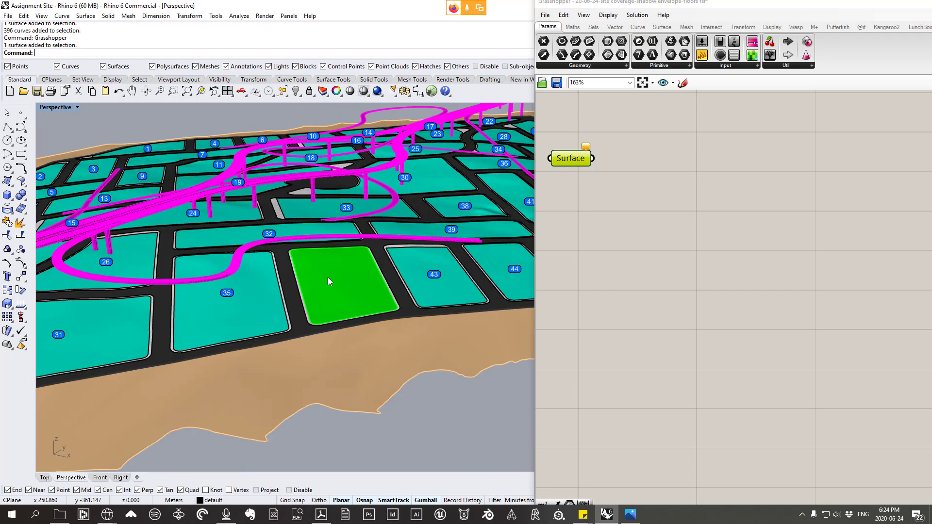
pyautogui.click(349, 280)
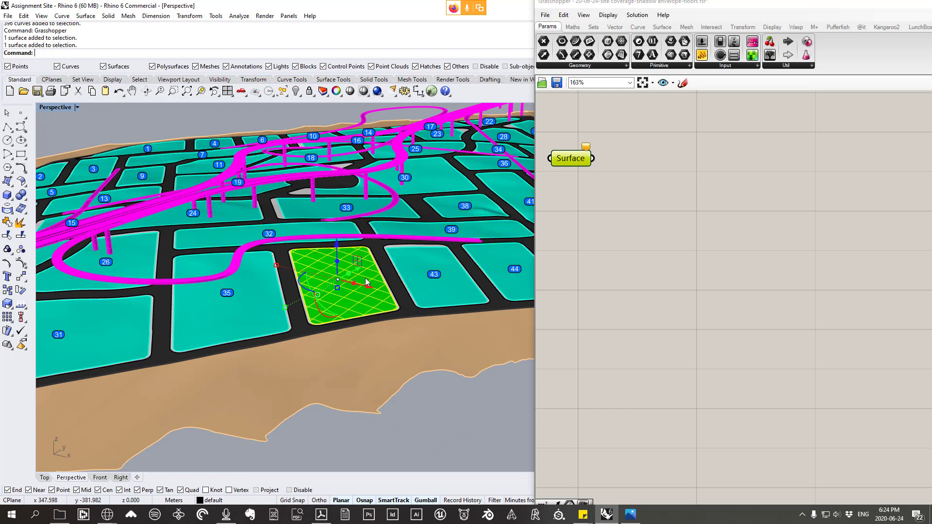
pyautogui.rightClick(572, 160)
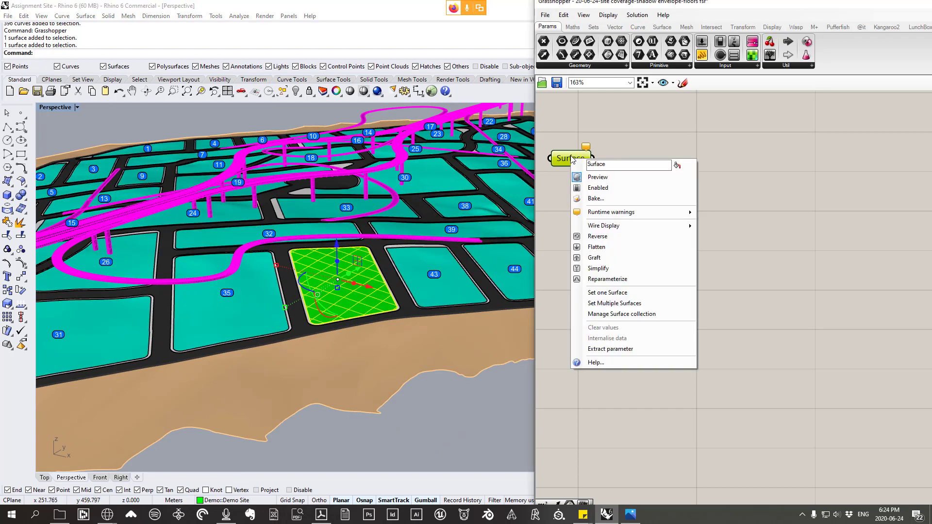
pyautogui.click(617, 293)
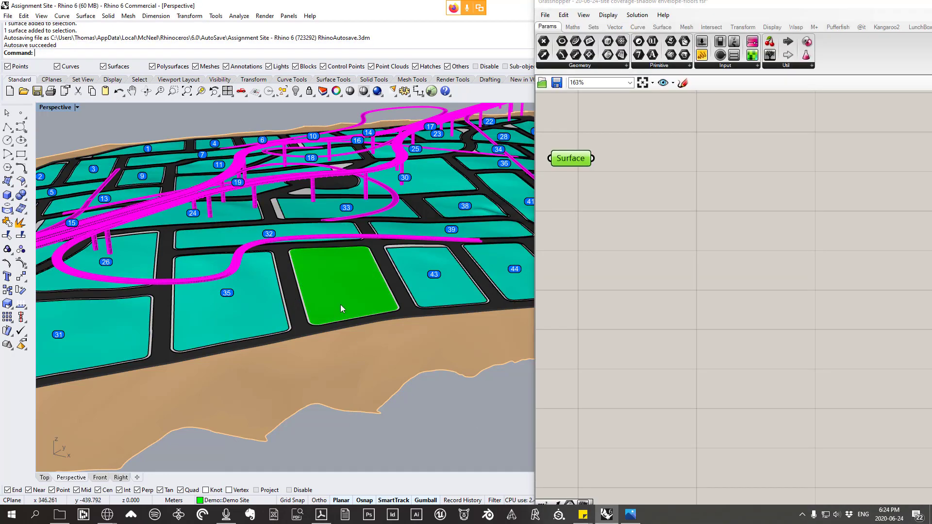
# - Minimize Grasshopper and turn off the Demo Site layer in Rhino
pyautogui.moveTo(562, 161); pyautogui.dragTo(592, 146)
pyautogui.scroll(-5, 373, 239)
pyautogui.moveTo(382, 232); pyautogui.dragTo(342, 272, button='right')
pyautogui.scroll(5, 346, 248)
pyautogui.click(362, 255)
pyautogui.click(876, 4)
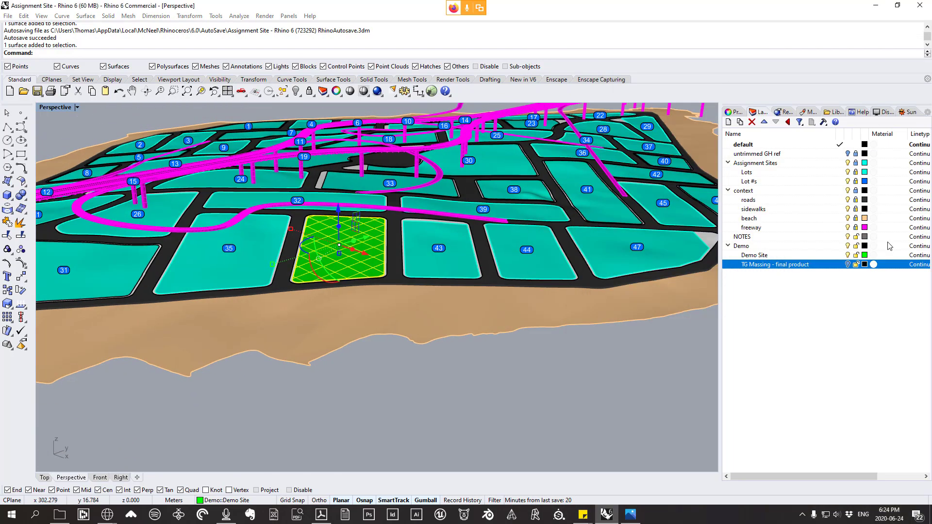
pyautogui.click(848, 256)
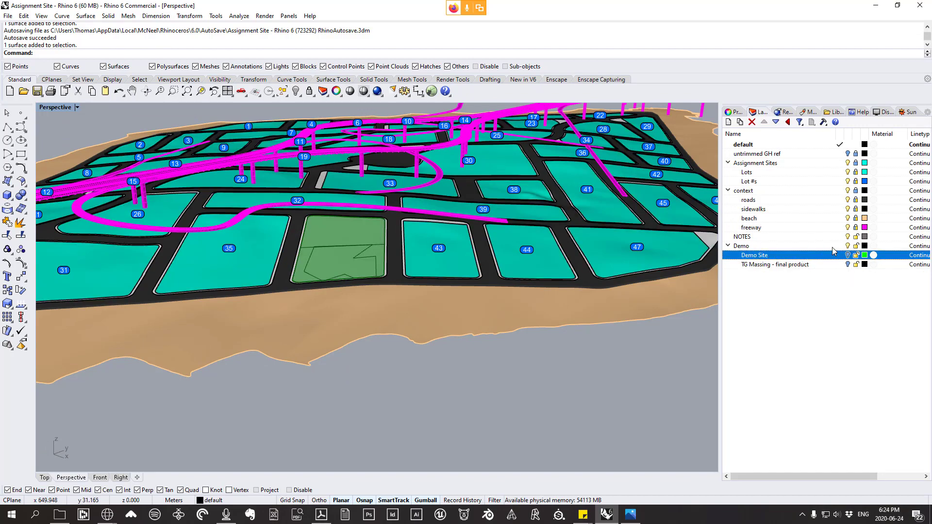
# - Delete the two leftover curves lying on the demo site: the long straight line and the zigzag outline
pyautogui.moveTo(362, 275); pyautogui.dragTo(425, 293, button='right')
pyautogui.scroll(3, 363, 281)
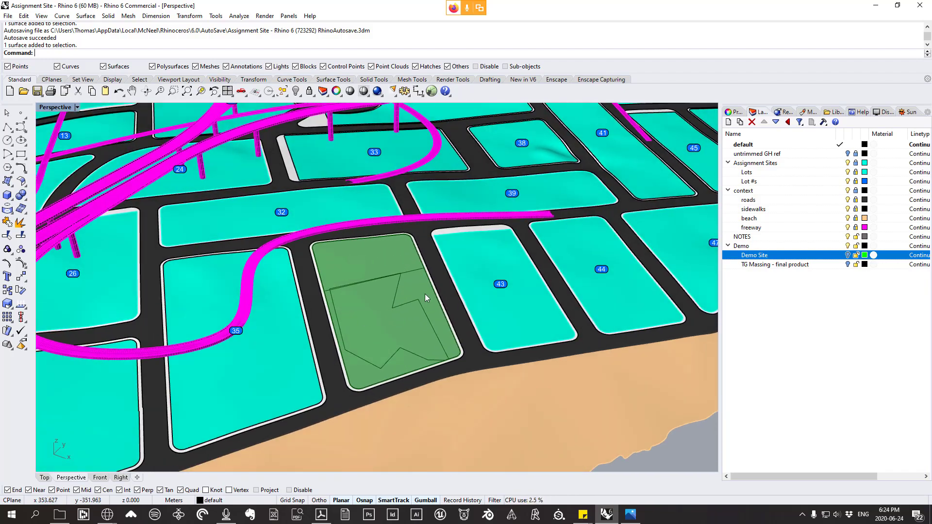
pyautogui.moveTo(390, 334); pyautogui.dragTo(357, 321, button='right')
pyautogui.scroll(4, 310, 281)
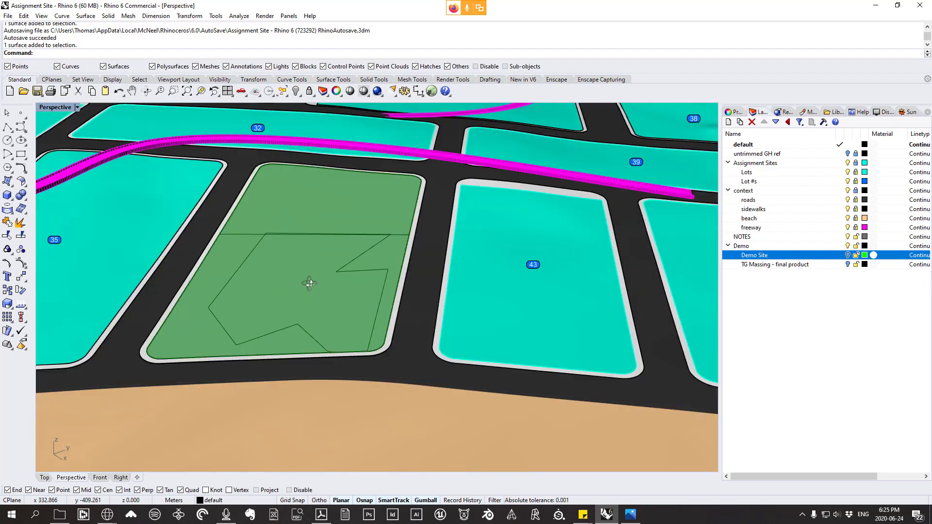
pyautogui.moveTo(310, 280); pyautogui.dragTo(313, 299, button='right')
pyautogui.moveTo(321, 307); pyautogui.dragTo(256, 208)
pyautogui.scroll(-6, 350, 233)
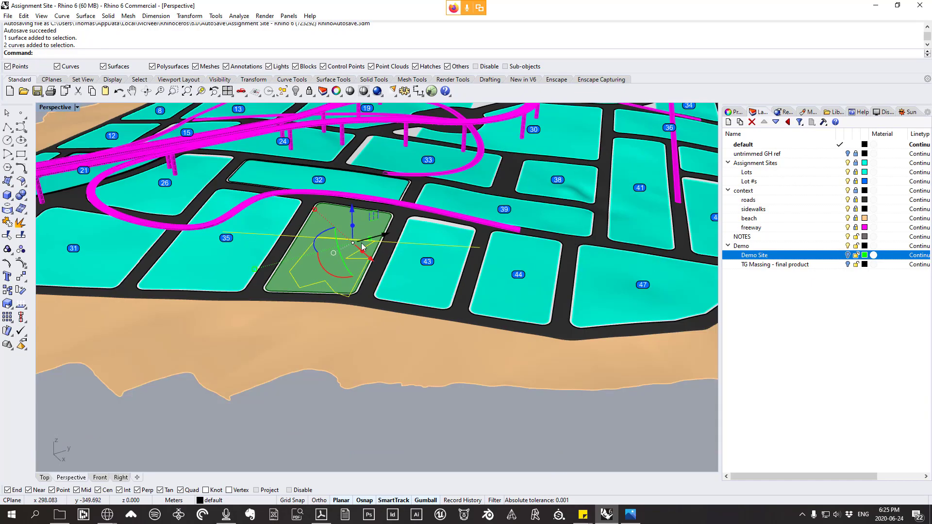
pyautogui.moveTo(333, 226); pyautogui.dragTo(379, 218, button='right')
pyautogui.scroll(3, 378, 217)
pyautogui.scroll(-4, 379, 221)
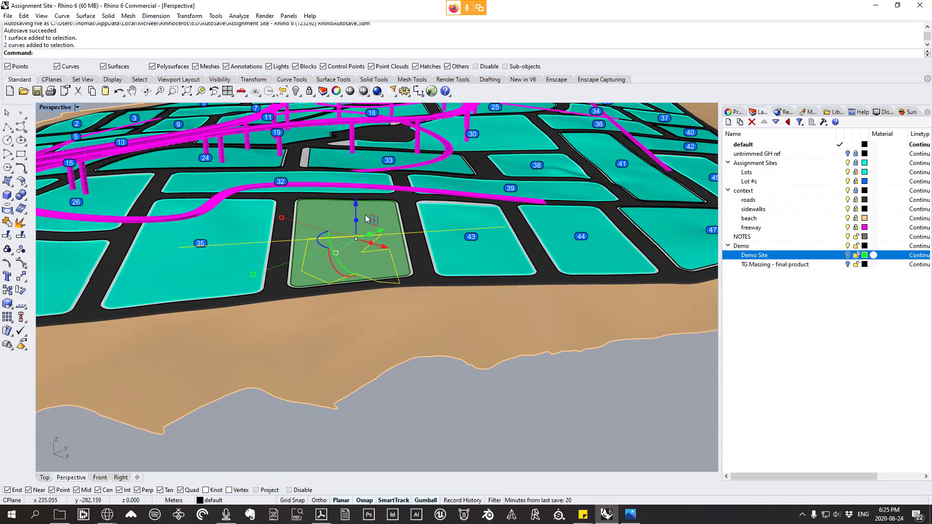
pyautogui.press('Delete')
pyautogui.scroll(-6, 359, 238)
pyautogui.moveTo(366, 249); pyautogui.dragTo(352, 266, button='right')
pyautogui.scroll(5, 351, 267)
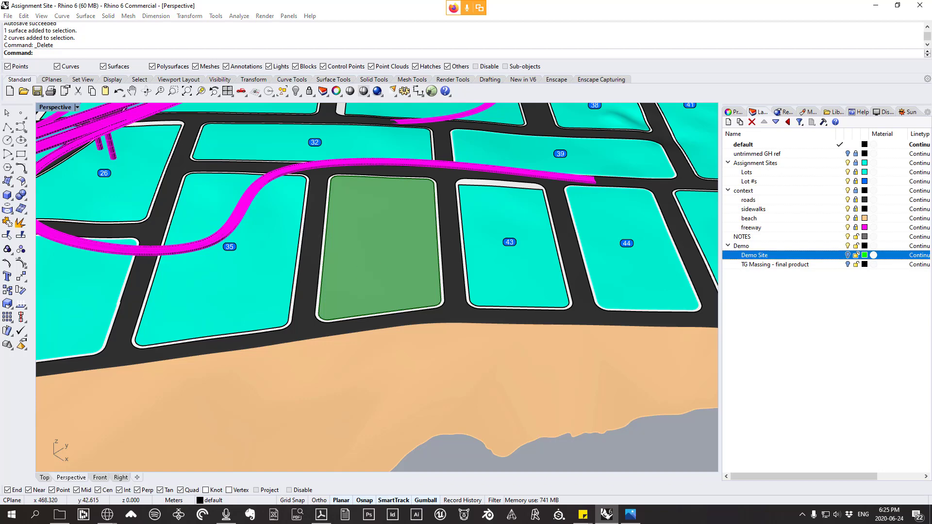
# - Bring Grasshopper back beside the site view and place a Brep Edges component next to the Surface parameter
pyautogui.hotkey('alt', 'Tab')
pyautogui.scroll(-5, 369, 242)
pyautogui.scroll(6, 309, 230)
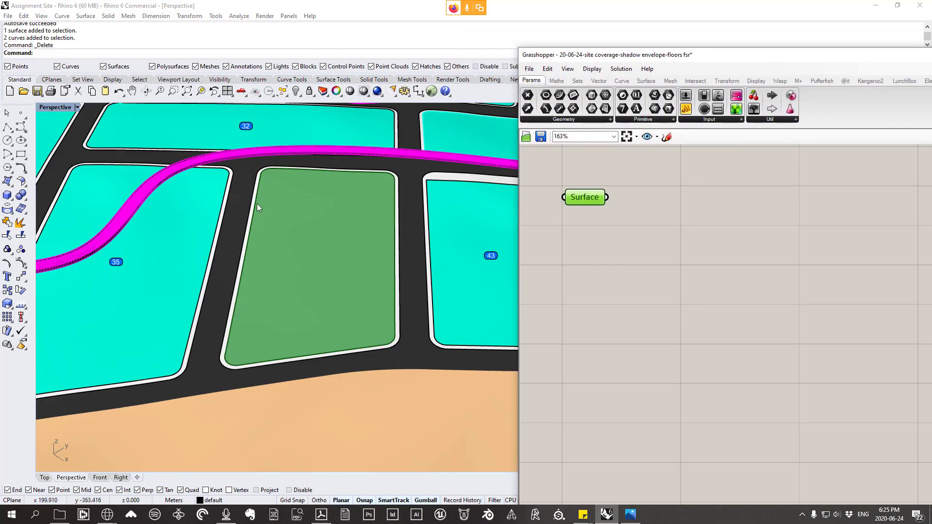
pyautogui.click(647, 69)
pyautogui.click(679, 68)
pyautogui.click(646, 81)
pyautogui.click(563, 121)
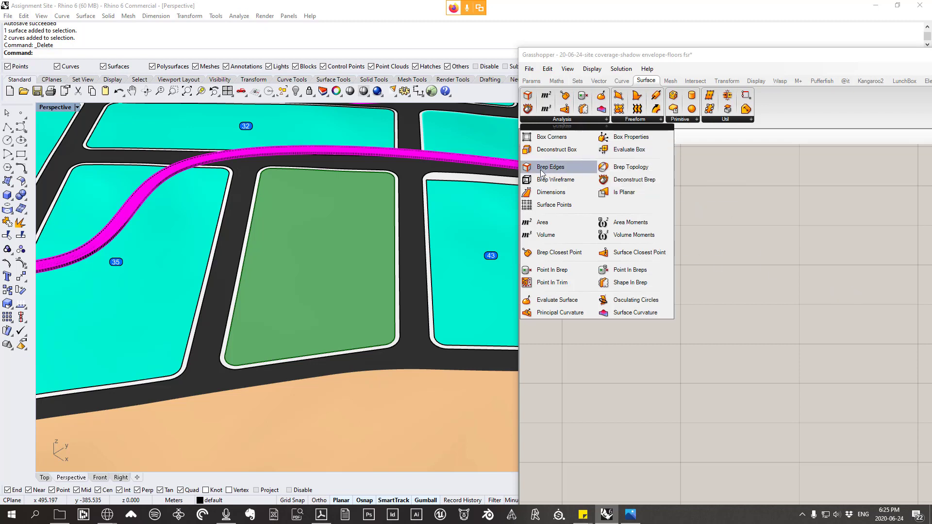
pyautogui.moveTo(543, 178); pyautogui.dragTo(750, 324)
pyautogui.click(750, 324)
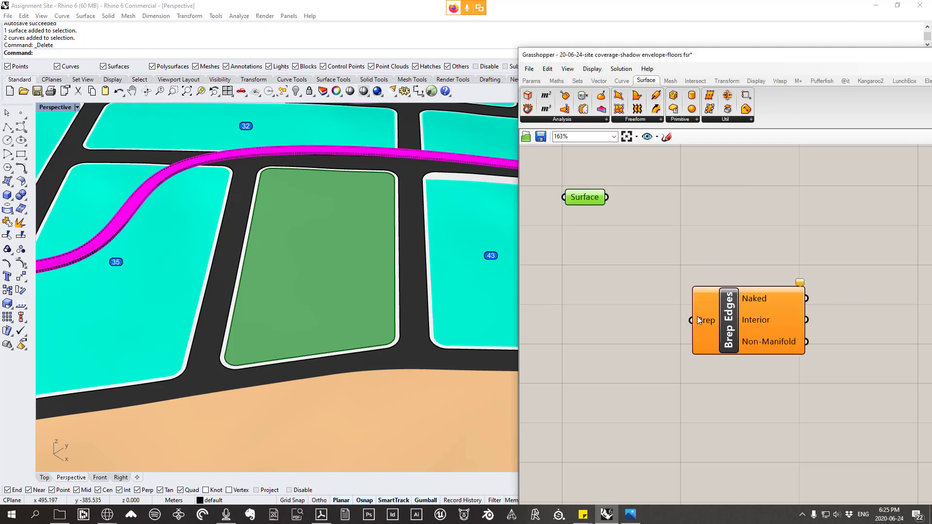
pyautogui.moveTo(678, 315); pyautogui.dragTo(682, 352, button='right')
pyautogui.moveTo(719, 346); pyautogui.dragTo(710, 285)
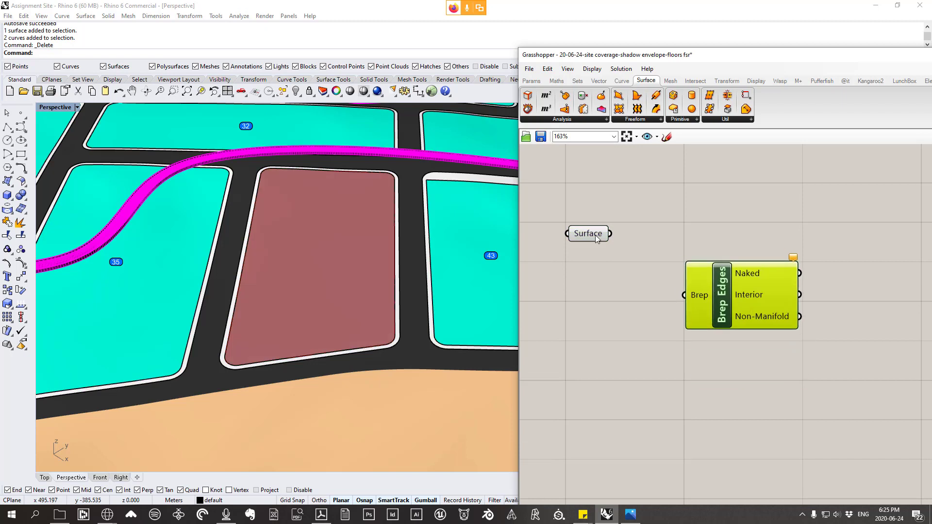
# - Connect the Surface parameter to the Brep input of the Brep Edges component and line the two up
pyautogui.moveTo(610, 233); pyautogui.dragTo(702, 245)
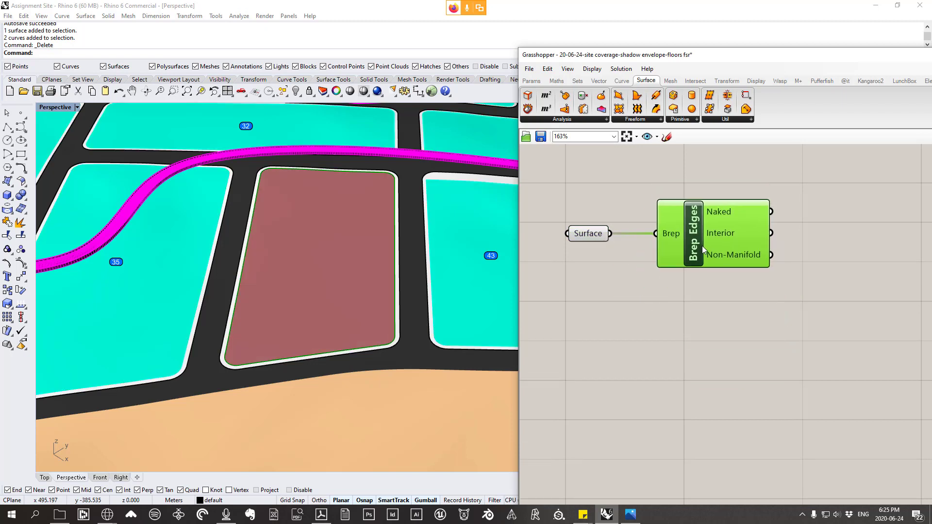
pyautogui.click(577, 120)
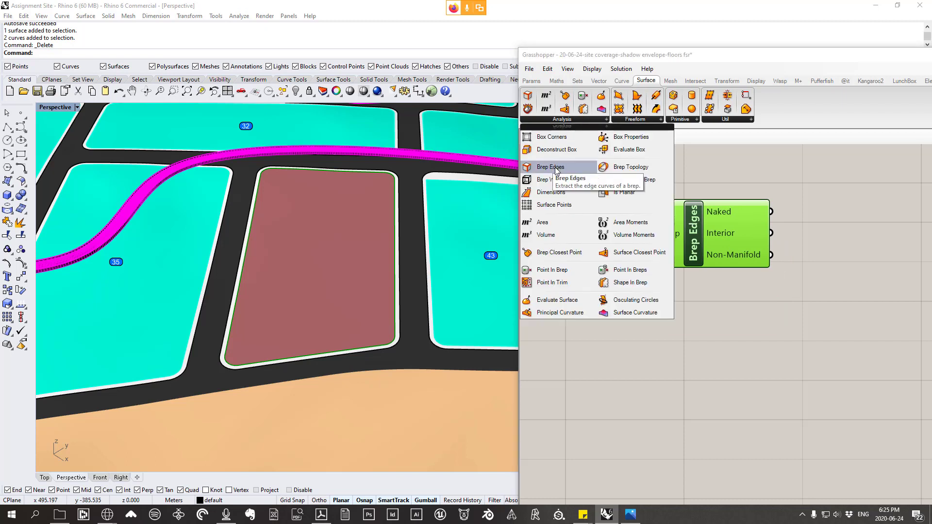
pyautogui.click(689, 168)
pyautogui.moveTo(725, 217)
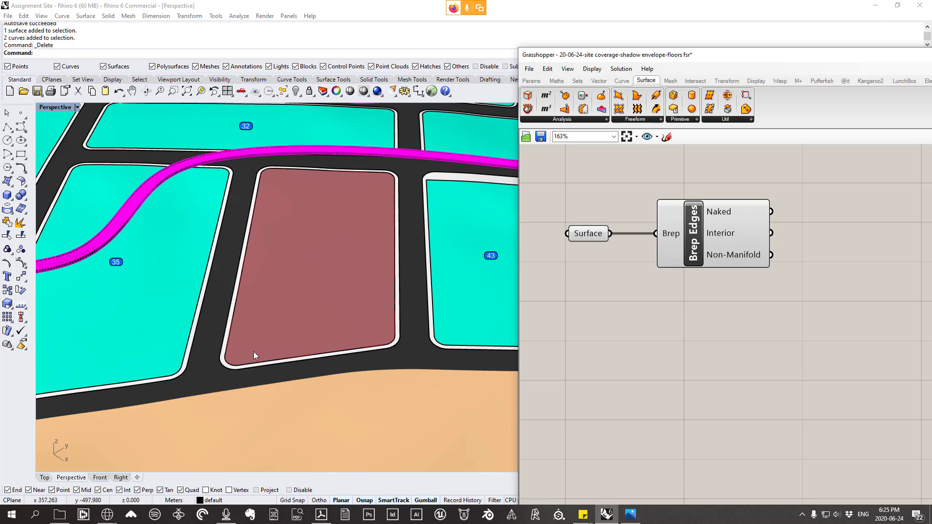
pyautogui.moveTo(734, 255)
# - Examine the demo site's extracted boundary within the sloped terrain from several angles
pyautogui.scroll(-10, 317, 256)
pyautogui.moveTo(317, 256); pyautogui.dragTo(393, 250, button='right')
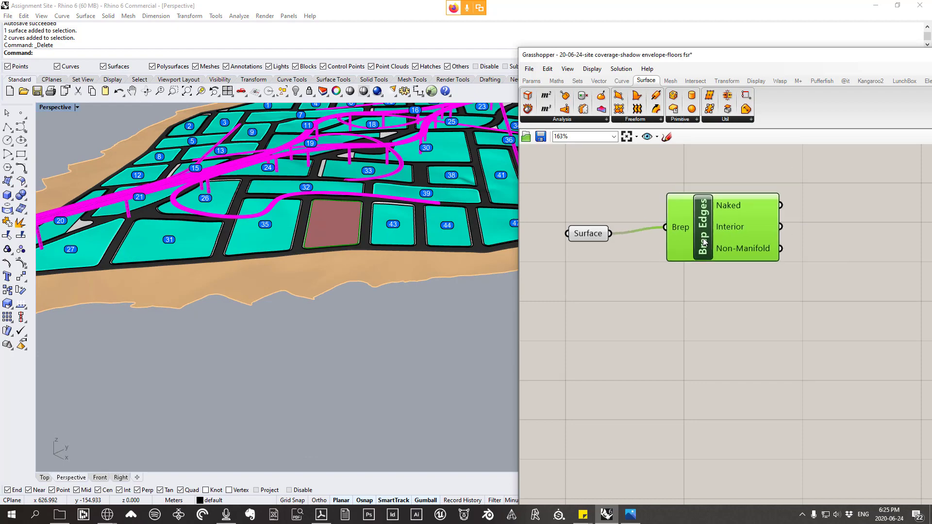
pyautogui.scroll(3, 335, 224)
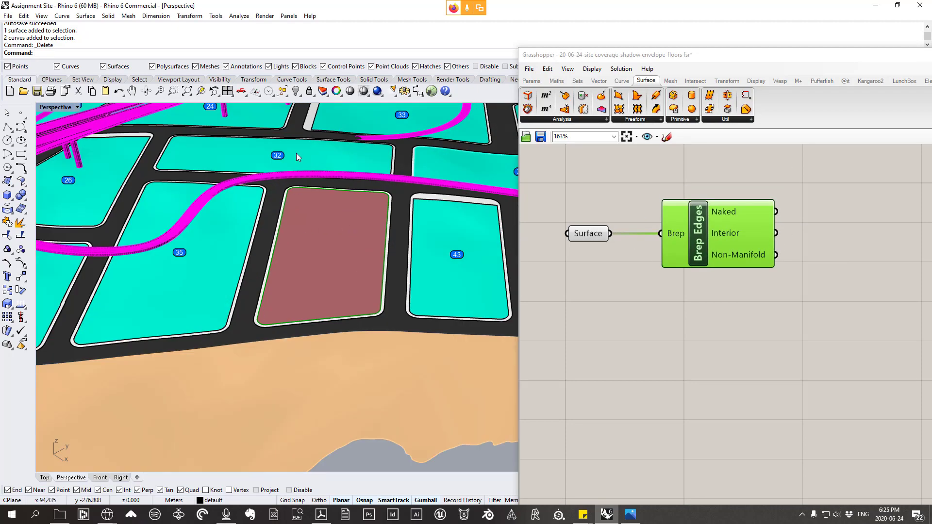
pyautogui.scroll(-5, 500, 269)
pyautogui.moveTo(461, 282); pyautogui.dragTo(385, 281, button='right')
pyautogui.scroll(3, 398, 272)
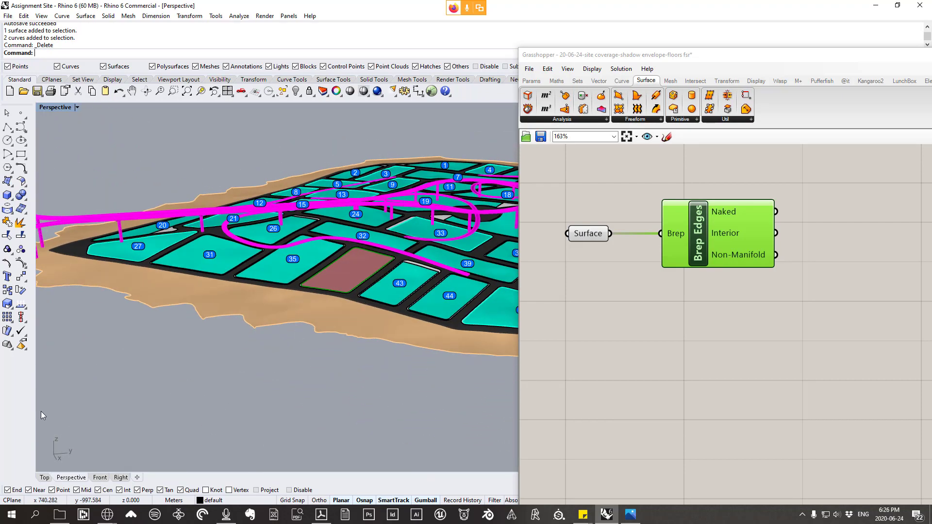
pyautogui.moveTo(301, 363); pyautogui.dragTo(324, 346, button='right')
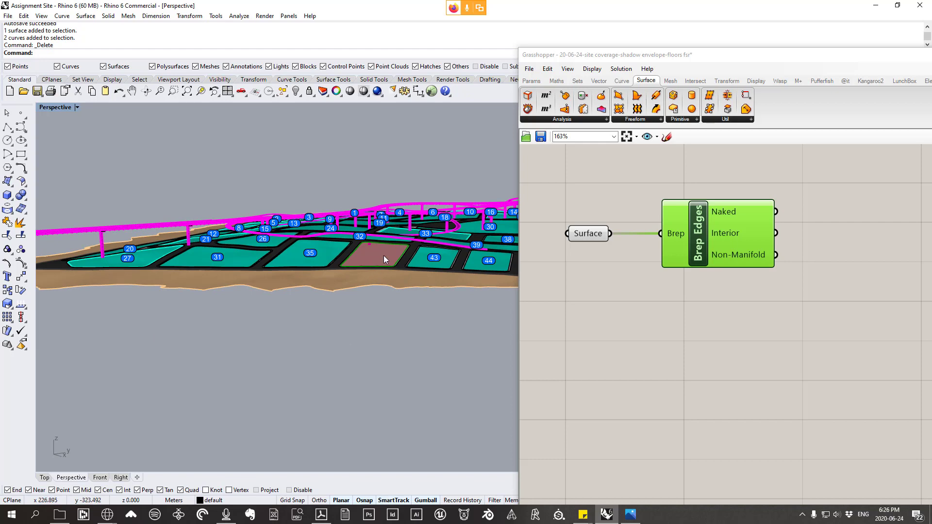
pyautogui.moveTo(402, 239); pyautogui.dragTo(401, 294, button='right')
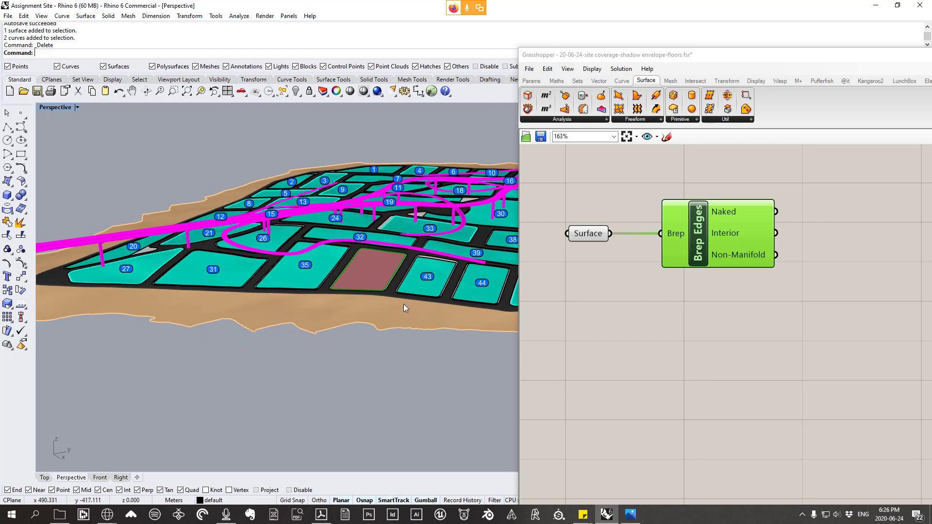
# - Place a Project component beside Brep Edges and feed the Naked edges into its Geometry input
pyautogui.click(726, 80)
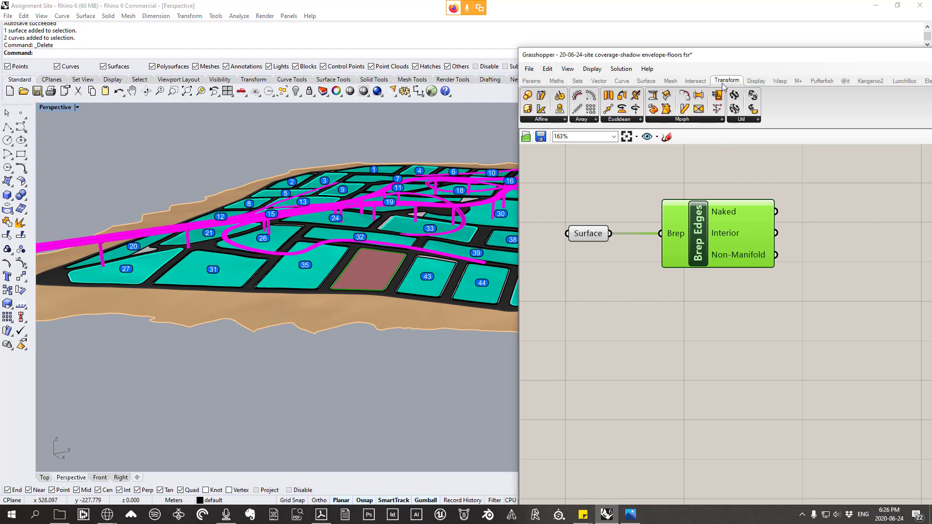
pyautogui.click(547, 121)
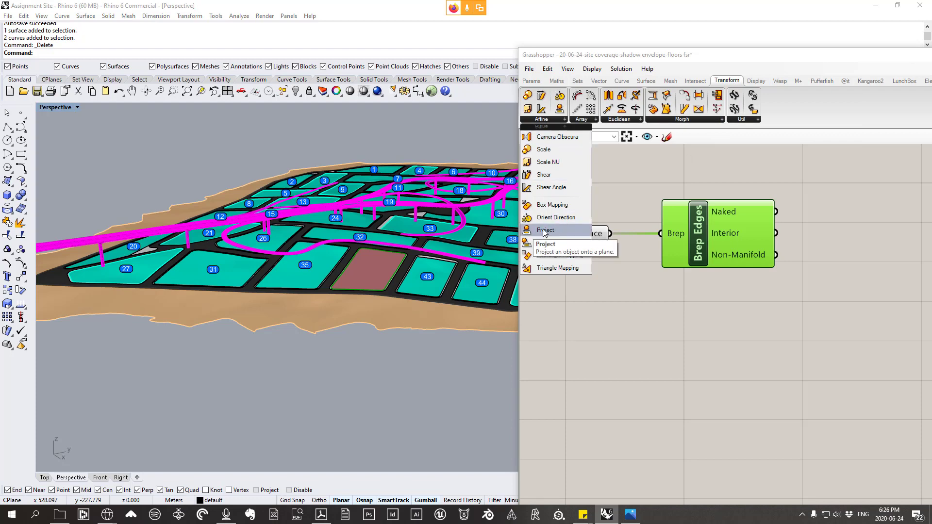
pyautogui.click(561, 232)
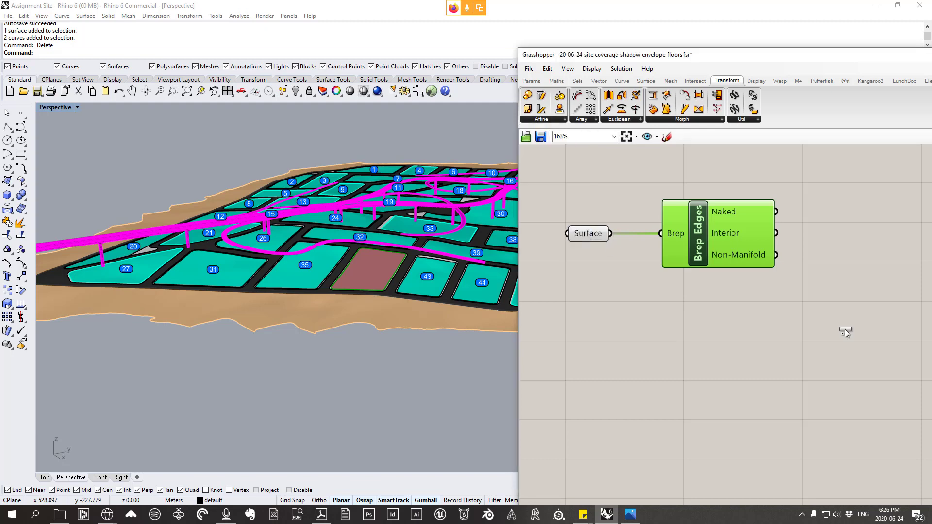
pyautogui.click(849, 323)
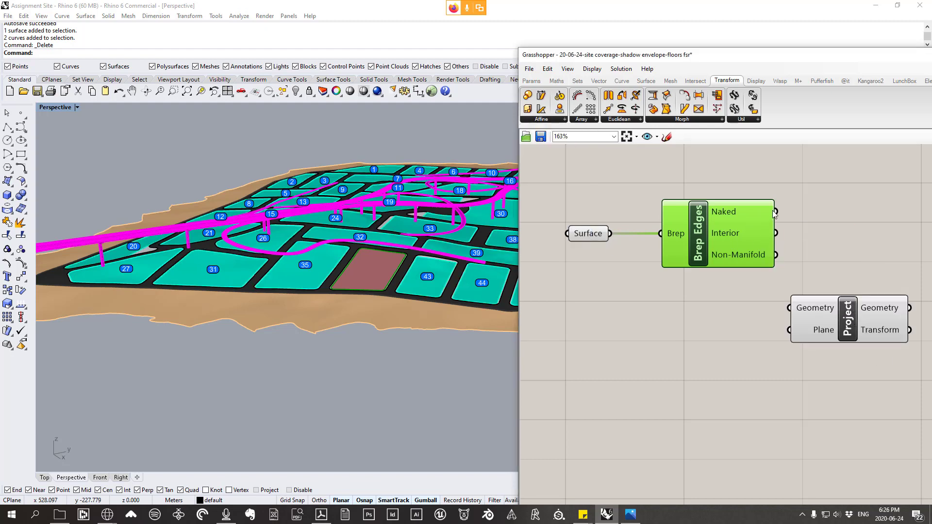
pyautogui.moveTo(775, 214); pyautogui.dragTo(823, 219)
# - Compare the projected outline with the original demo site surface from below, from above and at a low angle
pyautogui.moveTo(407, 261); pyautogui.dragTo(181, 212, button='right')
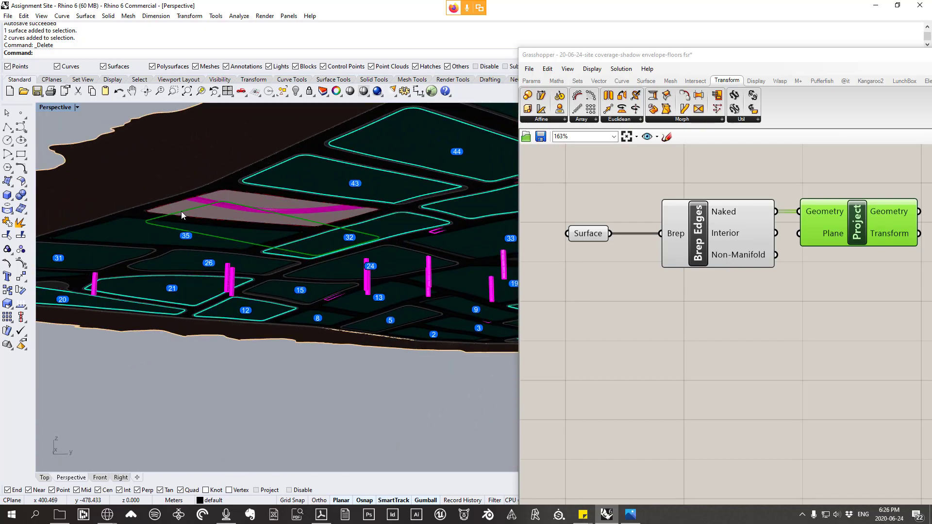
pyautogui.moveTo(319, 232); pyautogui.dragTo(333, 282, button='right')
pyautogui.scroll(4, 330, 280)
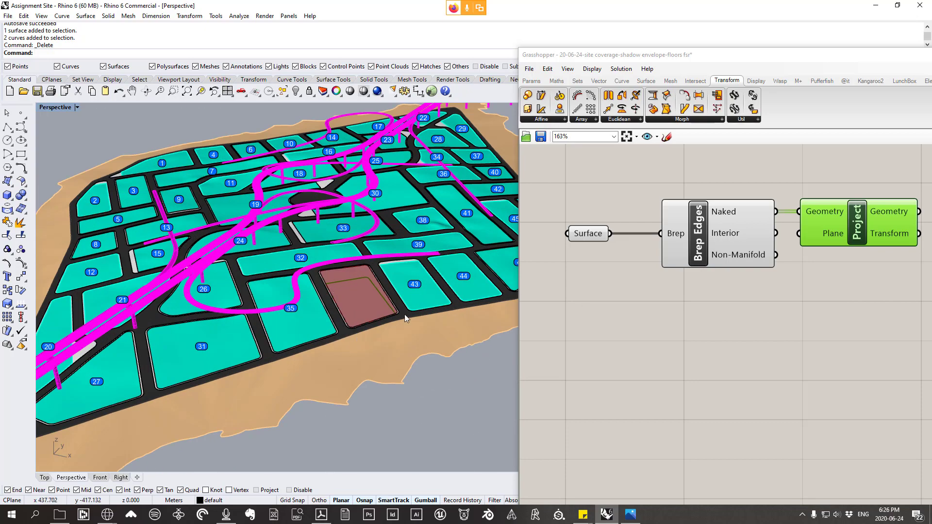
pyautogui.scroll(-5, 380, 300)
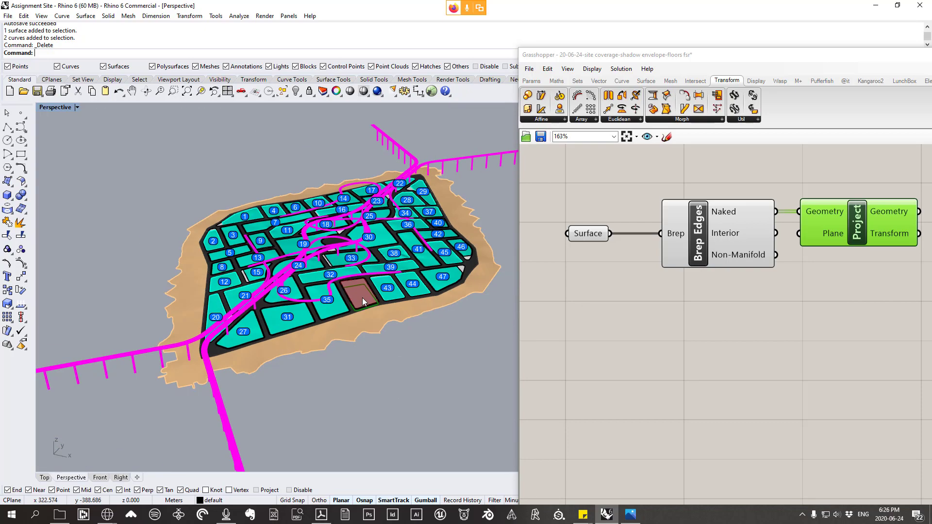
pyautogui.moveTo(362, 298); pyautogui.dragTo(396, 311, button='right')
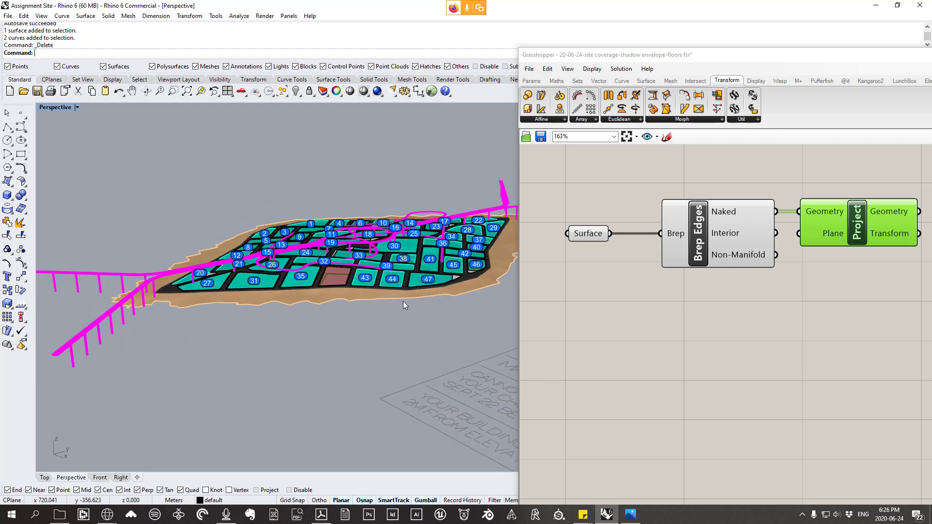
pyautogui.moveTo(323, 266); pyautogui.dragTo(337, 220, button='right')
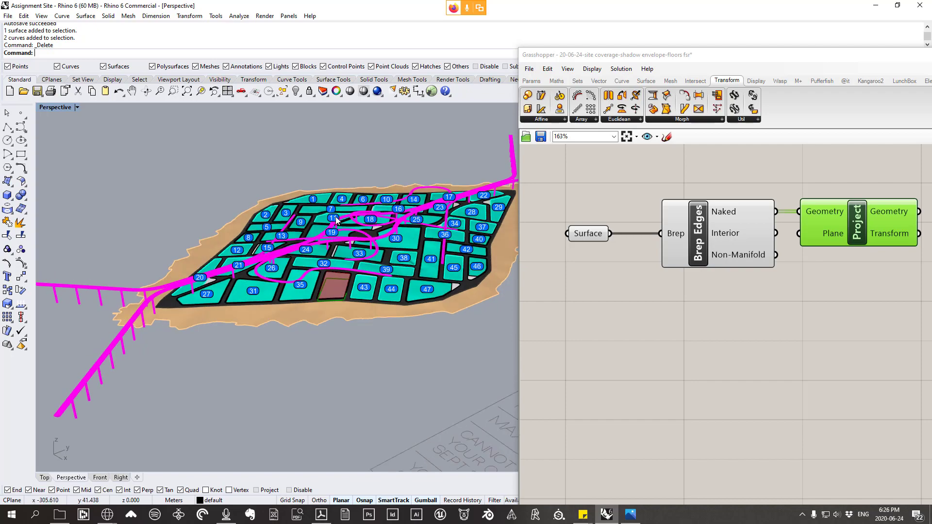
pyautogui.moveTo(304, 329); pyautogui.dragTo(365, 357, button='right')
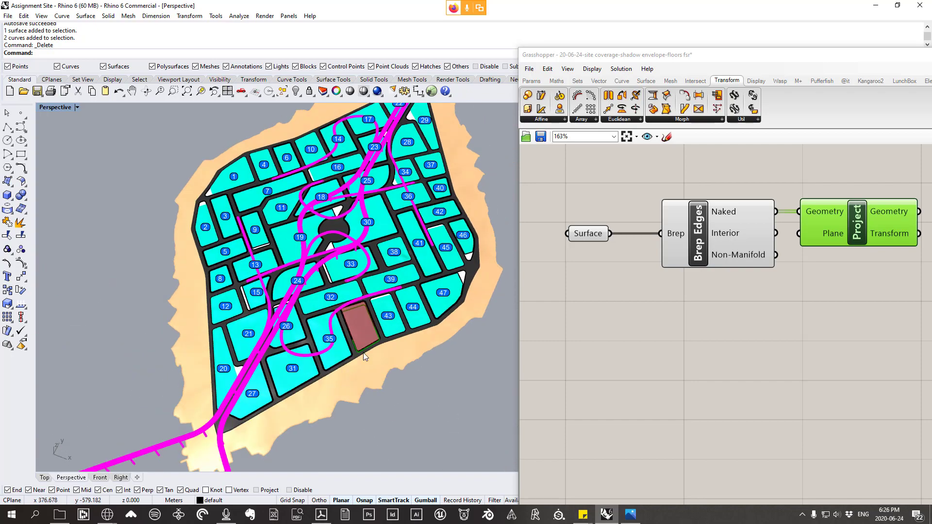
# - Move Grasshopper out of the way and turn off the Assignment Sites and context layers in Rhino
pyautogui.moveTo(748, 57); pyautogui.dragTo(931, 90)
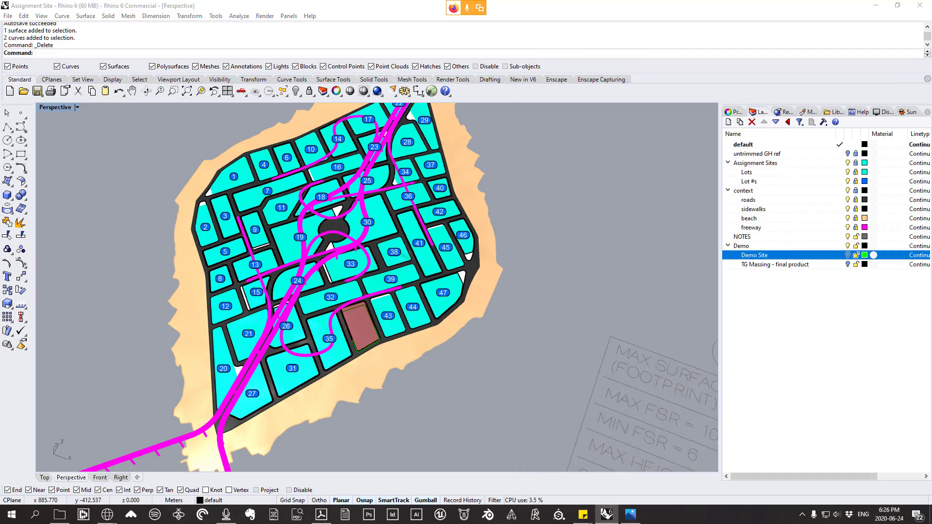
pyautogui.click(848, 163)
pyautogui.click(848, 191)
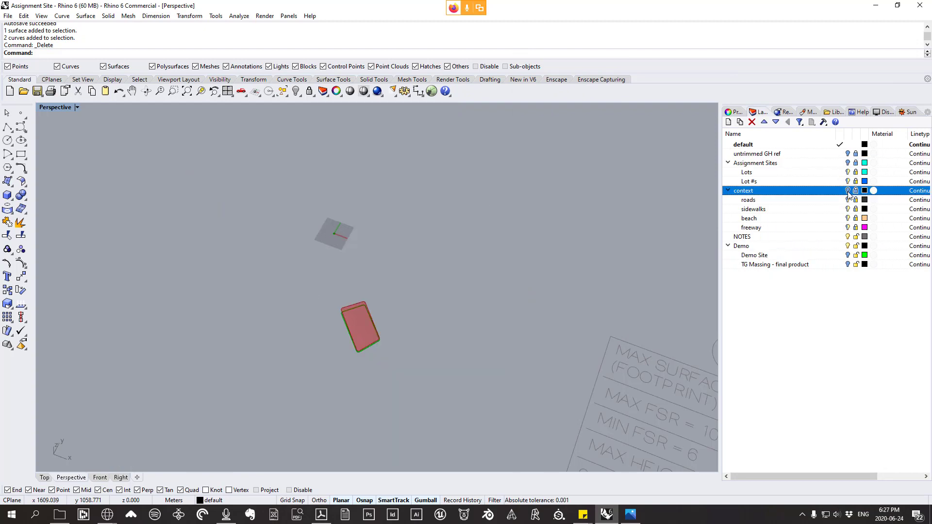
# - Examine the isolated demo site surface, its projected outline and the written site rules in the Rhino model
pyautogui.scroll(-5, 436, 330)
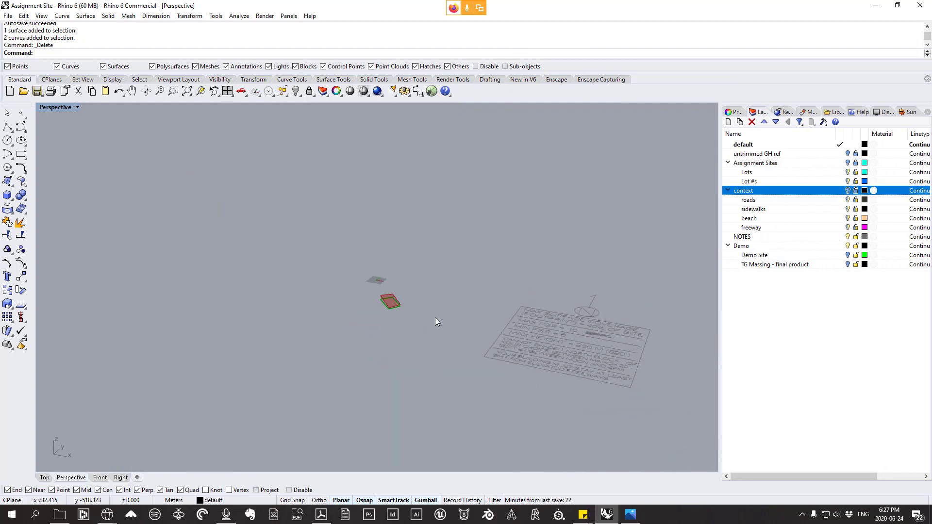
pyautogui.scroll(5, 576, 340)
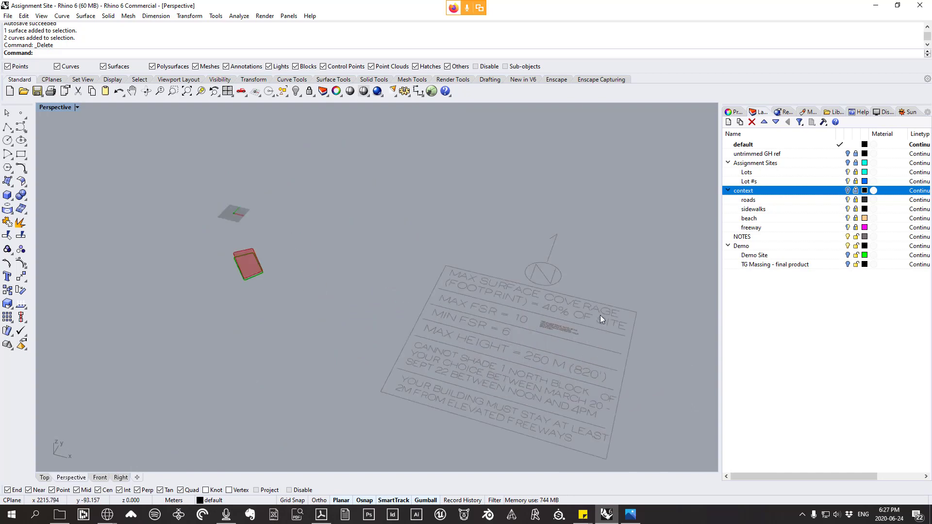
pyautogui.scroll(7, 241, 247)
pyautogui.moveTo(245, 286); pyautogui.dragTo(390, 255, button='right')
pyautogui.scroll(7, 220, 249)
pyautogui.scroll(-6, 342, 231)
pyautogui.scroll(-5, 403, 278)
pyautogui.scroll(2, 363, 275)
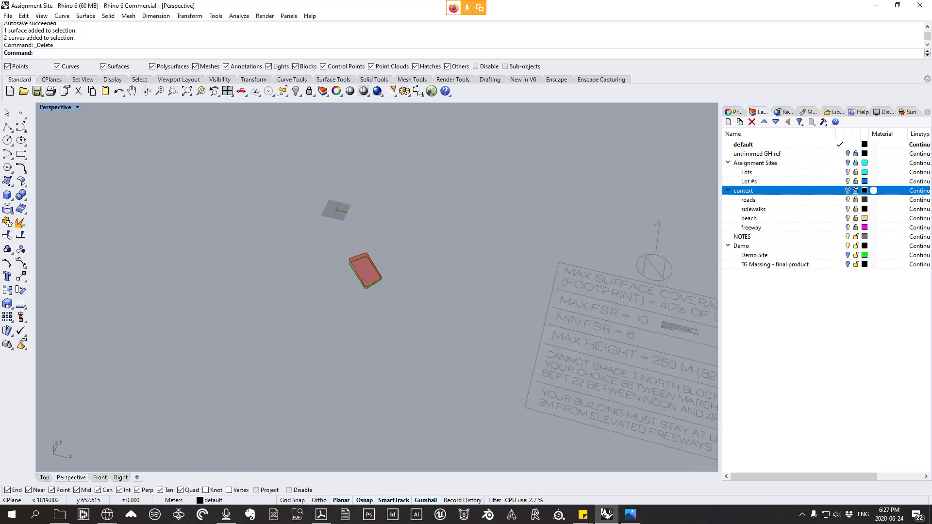
# - Bring Grasshopper back beside the Rhino viewport and frame the site surface together with its projected outline
pyautogui.moveTo(931, 23); pyautogui.dragTo(683, 22)
pyautogui.keyDown('shift'); pyautogui.moveTo(305, 212); pyautogui.dragTo(126, 222, button='right'); pyautogui.keyUp('shift')
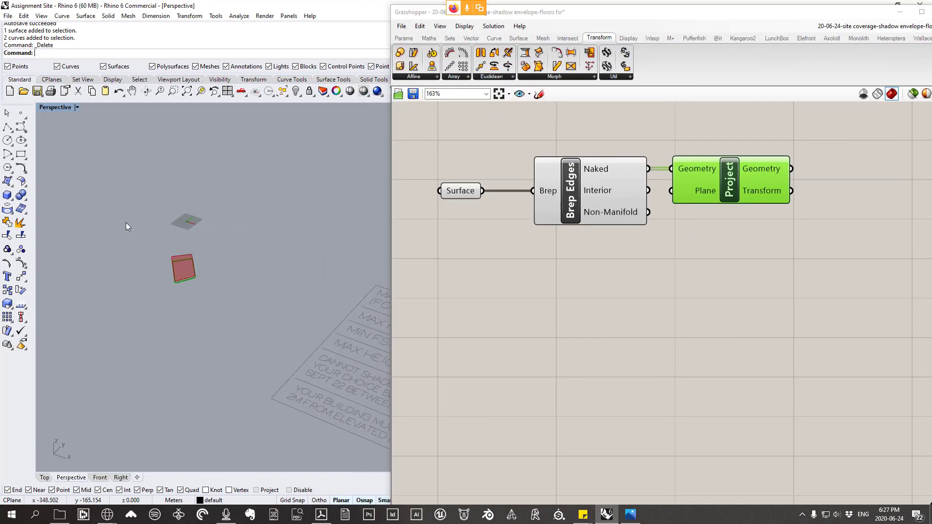
pyautogui.scroll(7, 127, 224)
pyautogui.scroll(4, 331, 260)
pyautogui.moveTo(331, 260); pyautogui.dragTo(314, 240, button='right')
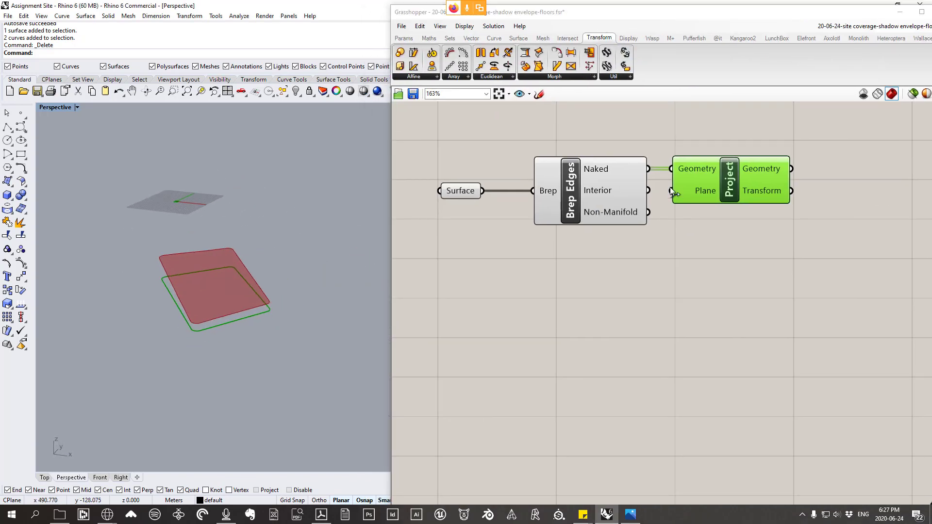
pyautogui.scroll(-1, 686, 205)
pyautogui.moveTo(713, 251); pyautogui.dragTo(737, 251, button='right')
pyautogui.moveTo(741, 203)
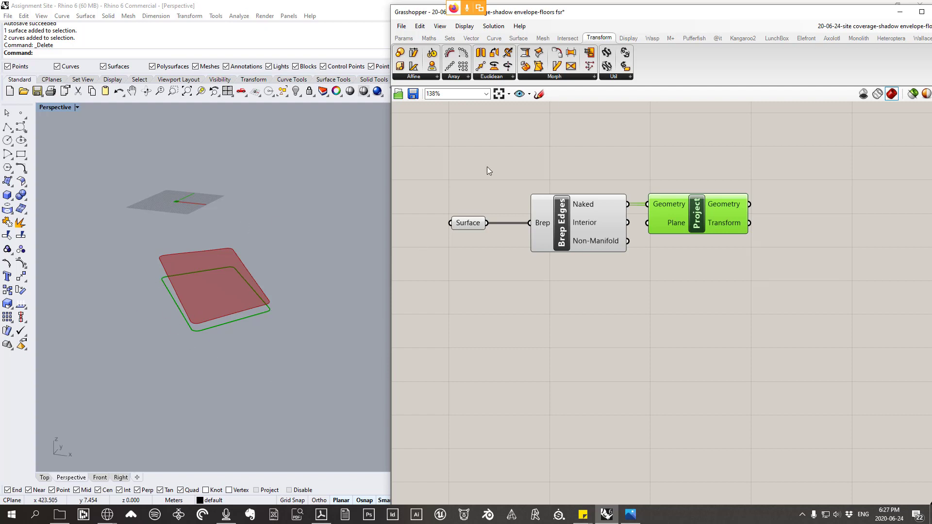
# - Add a Join Curves component after Project and feed the projected Geometry into its Curves input
pyautogui.click(495, 38)
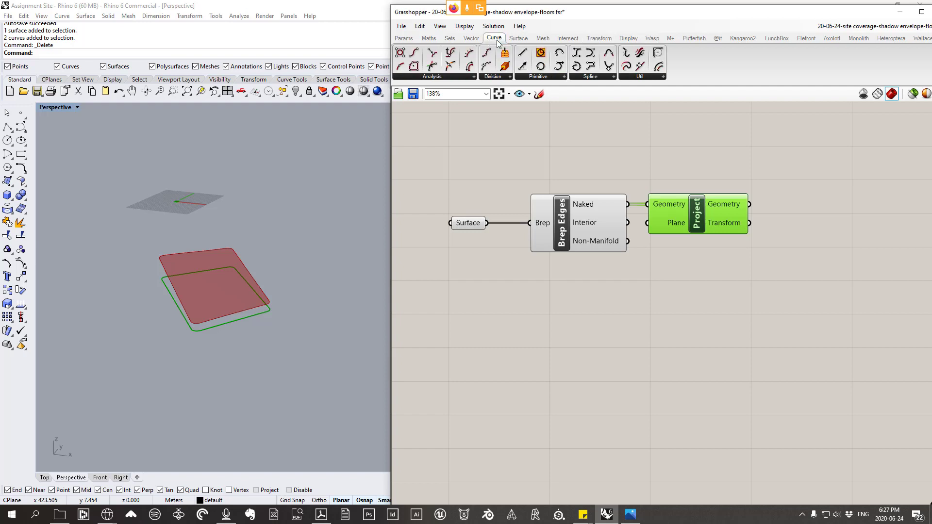
pyautogui.click(629, 78)
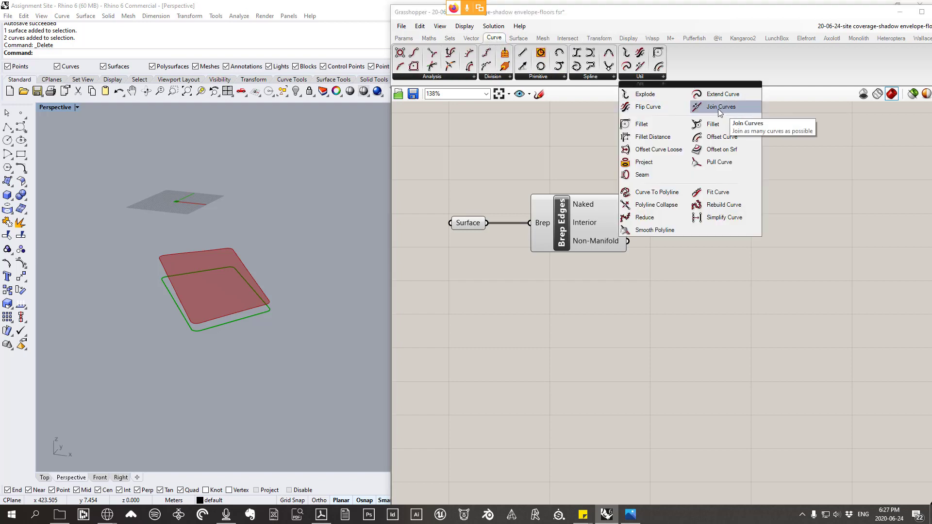
pyautogui.click(744, 109)
pyautogui.click(836, 217)
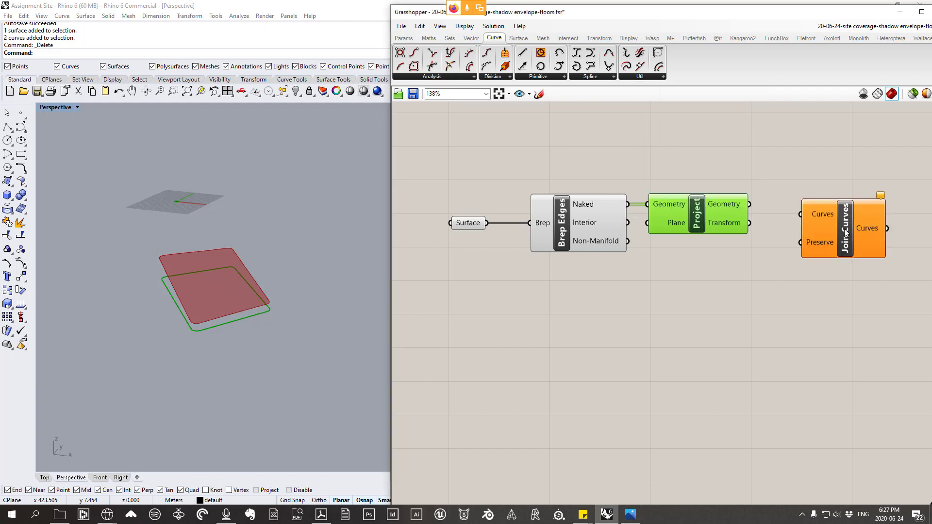
pyautogui.moveTo(840, 220); pyautogui.dragTo(830, 217)
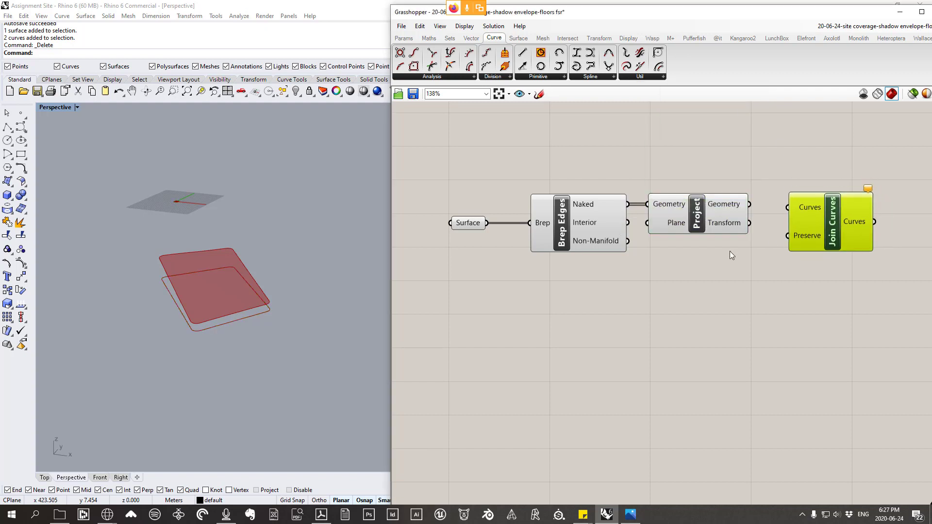
pyautogui.moveTo(730, 252); pyautogui.dragTo(694, 249, button='right')
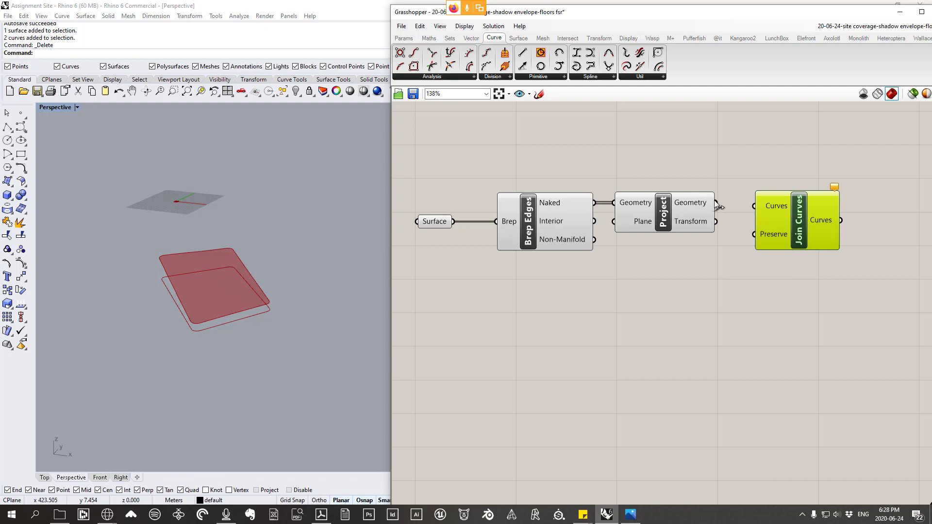
pyautogui.moveTo(716, 203); pyautogui.dragTo(775, 243)
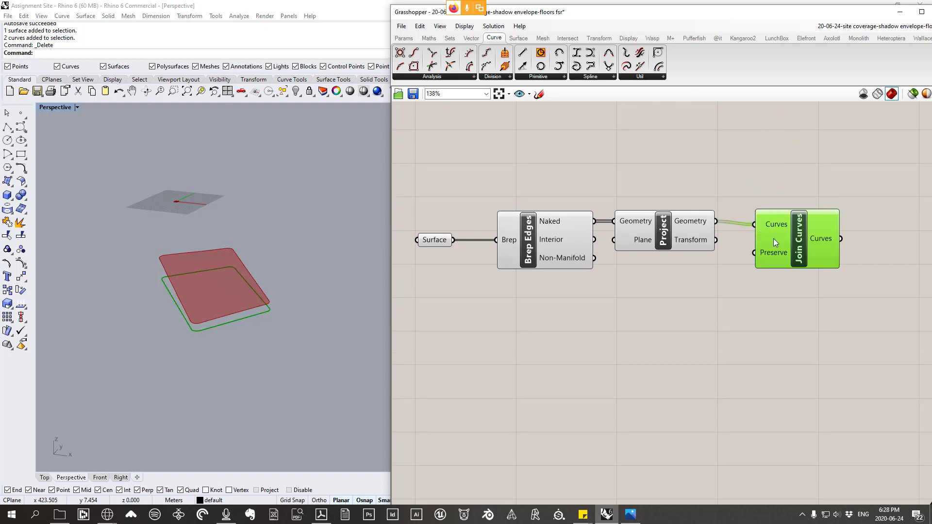
# - Group the Surface, Brep Edges, Project and Join Curves components and label the group "flattening site edges"
pyautogui.moveTo(822, 244)
pyautogui.scroll(-3, 669, 323)
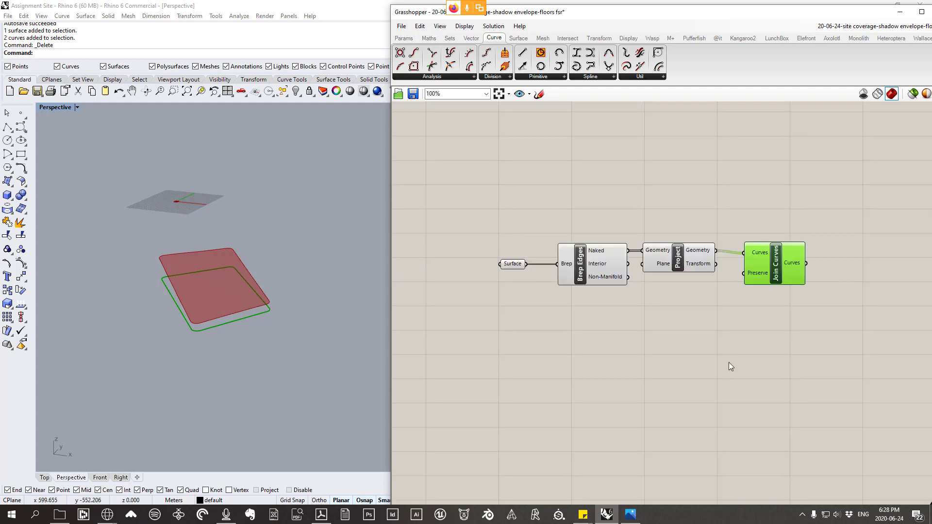
pyautogui.click(822, 346)
pyautogui.moveTo(335, 228); pyautogui.dragTo(187, 269, button='right')
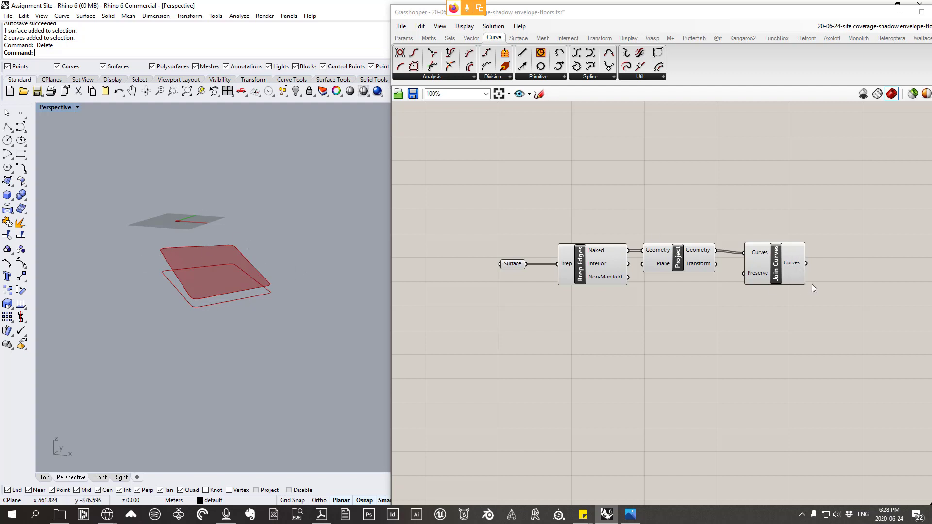
pyautogui.moveTo(866, 336); pyautogui.dragTo(492, 209)
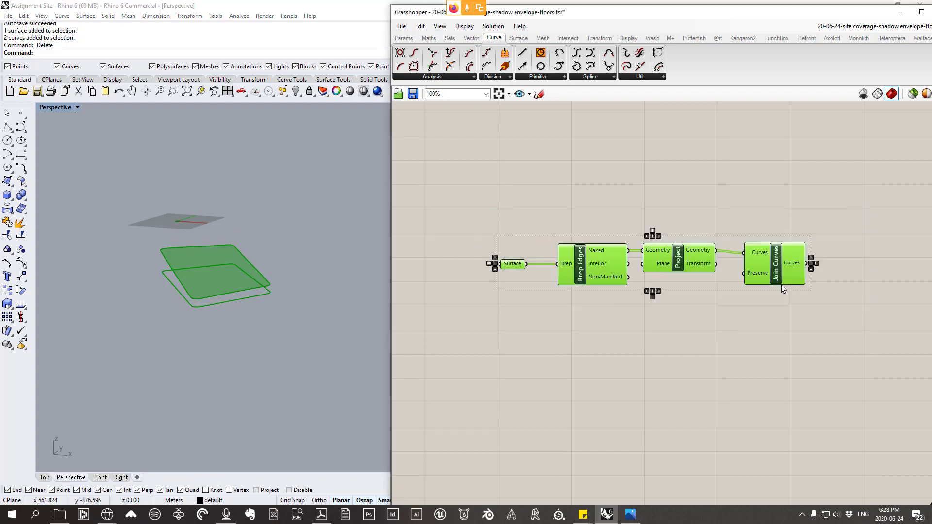
pyautogui.rightClick(698, 279)
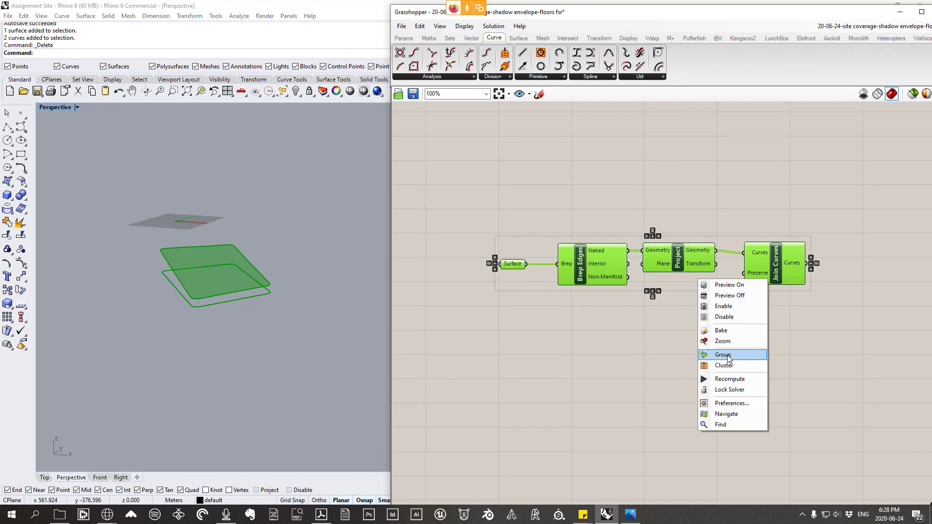
pyautogui.click(723, 355)
pyautogui.click(683, 322)
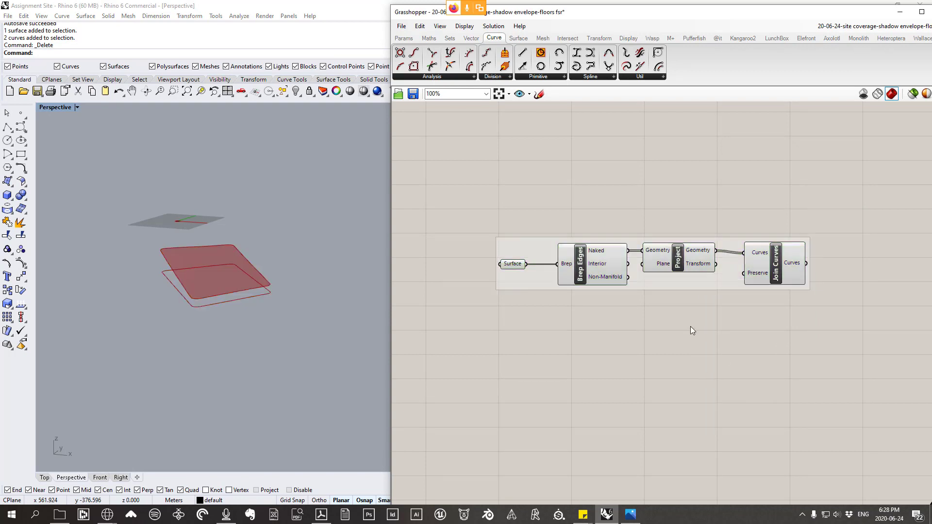
pyautogui.rightClick(547, 245)
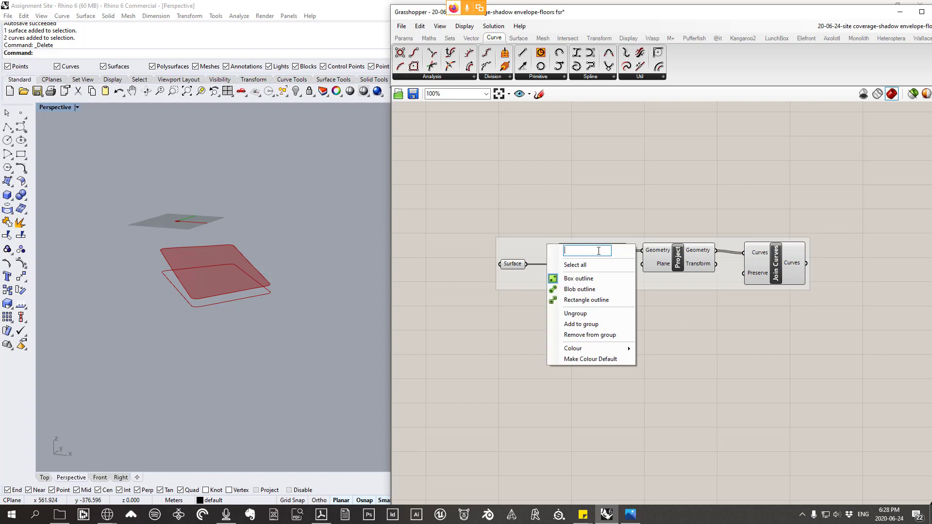
pyautogui.write('flattening site edges')
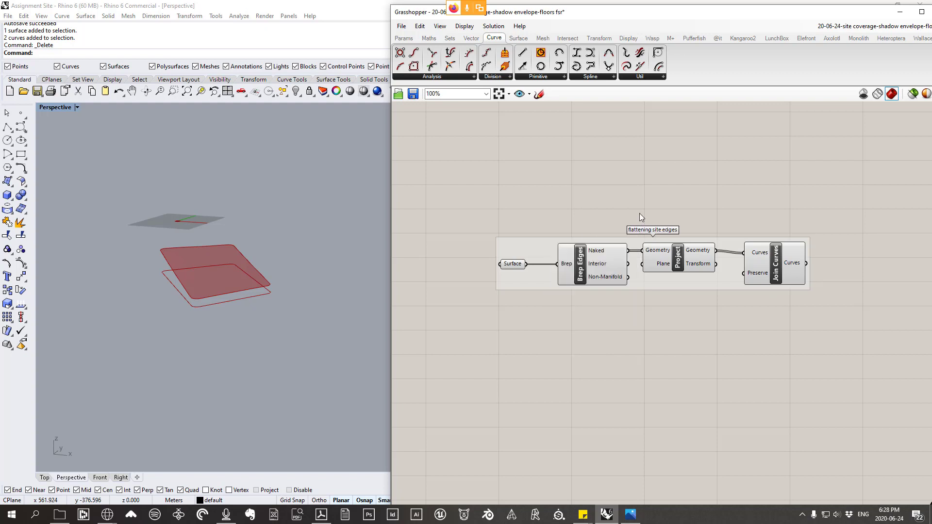
pyautogui.click(639, 214)
# - Turn off the preview of the Surface, Brep Edges and Project components, leaving Join Curves previewed
pyautogui.click(693, 270)
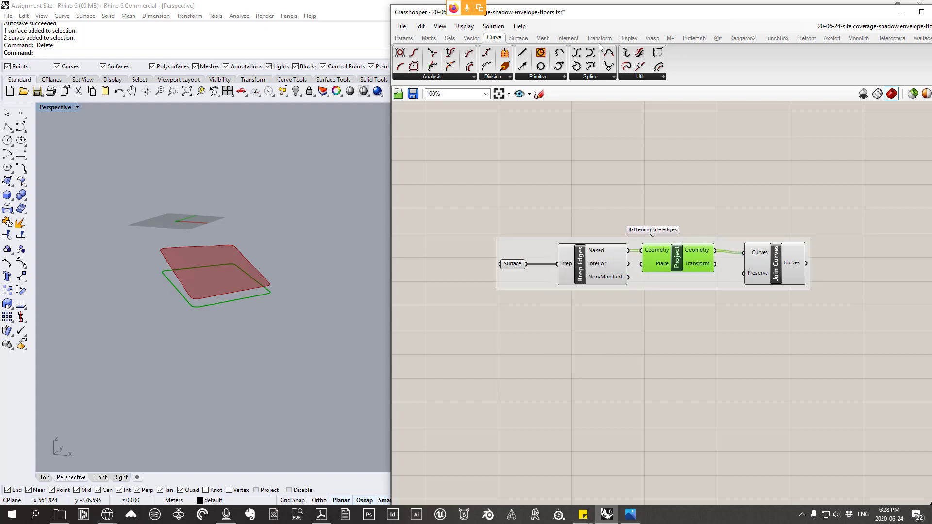
pyautogui.moveTo(290, 283); pyautogui.dragTo(291, 288, button='right')
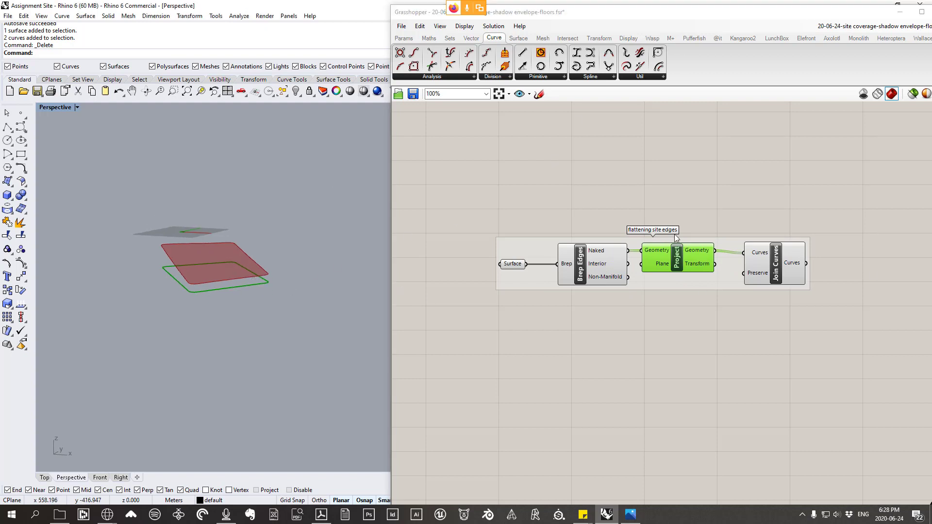
pyautogui.click(710, 353)
pyautogui.moveTo(710, 353); pyautogui.dragTo(519, 199)
pyautogui.rightClick(551, 181)
pyautogui.click(588, 195)
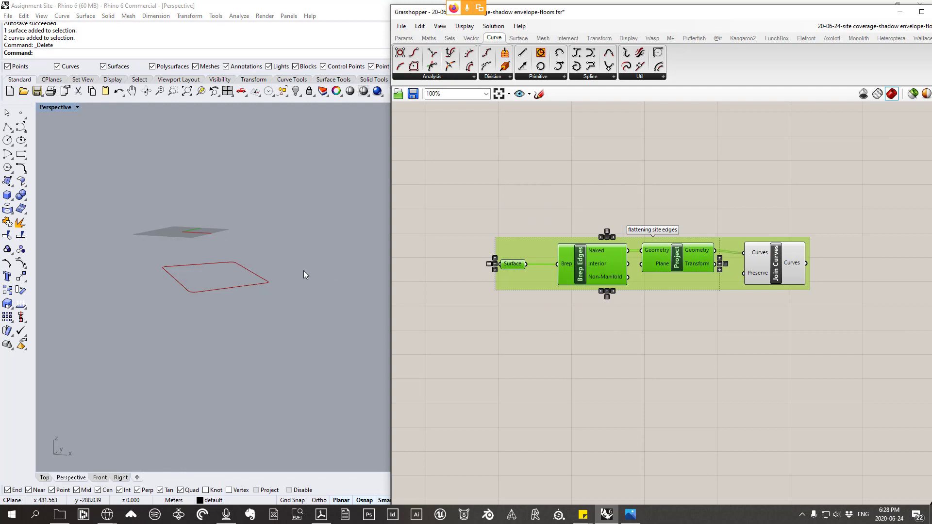
pyautogui.moveTo(304, 269); pyautogui.dragTo(234, 291, button='right')
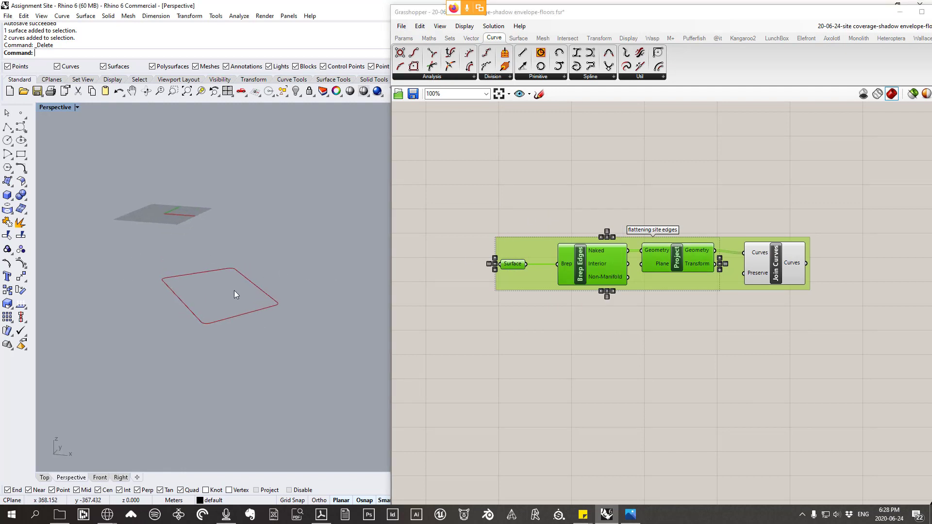
pyautogui.click(443, 202)
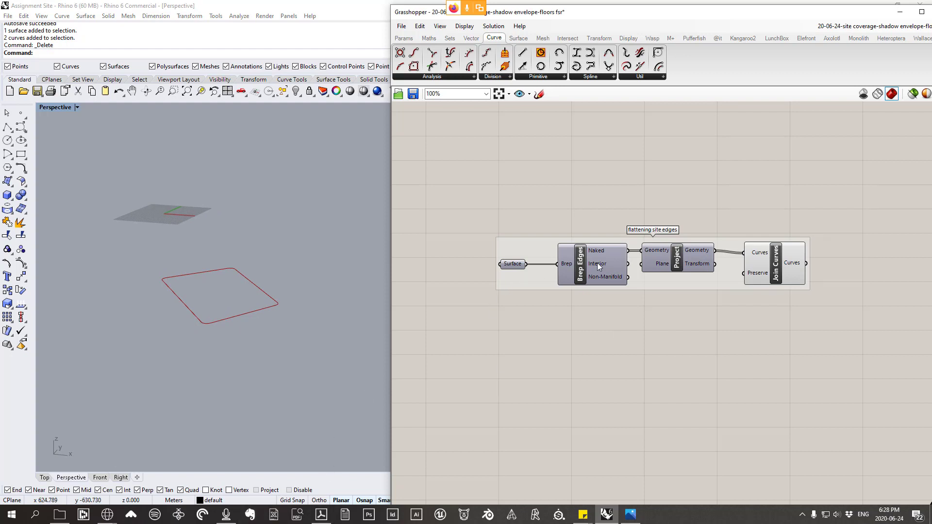
# - Align Join Curves level with Project so their wire runs straight, and inspect its Curves output and the site outline
pyautogui.moveTo(727, 313); pyautogui.dragTo(599, 262, button='right')
pyautogui.click(653, 213)
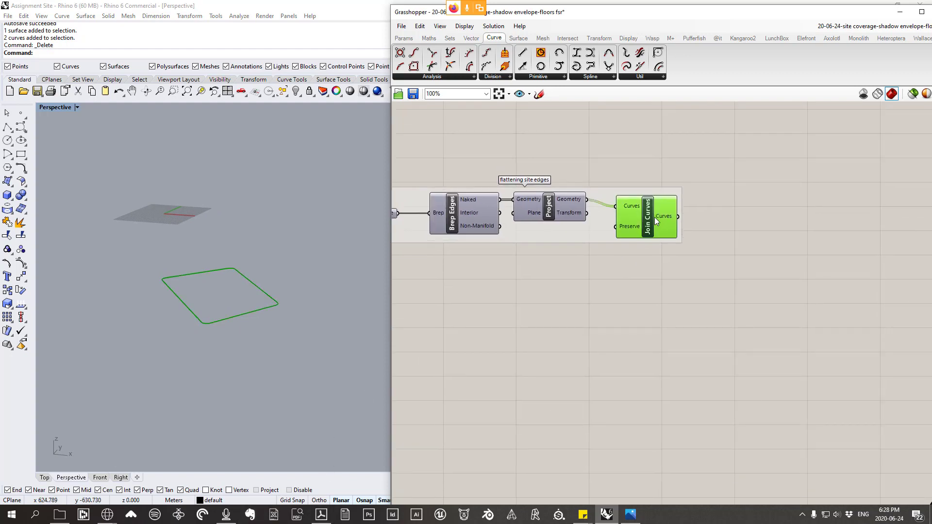
pyautogui.moveTo(668, 208)
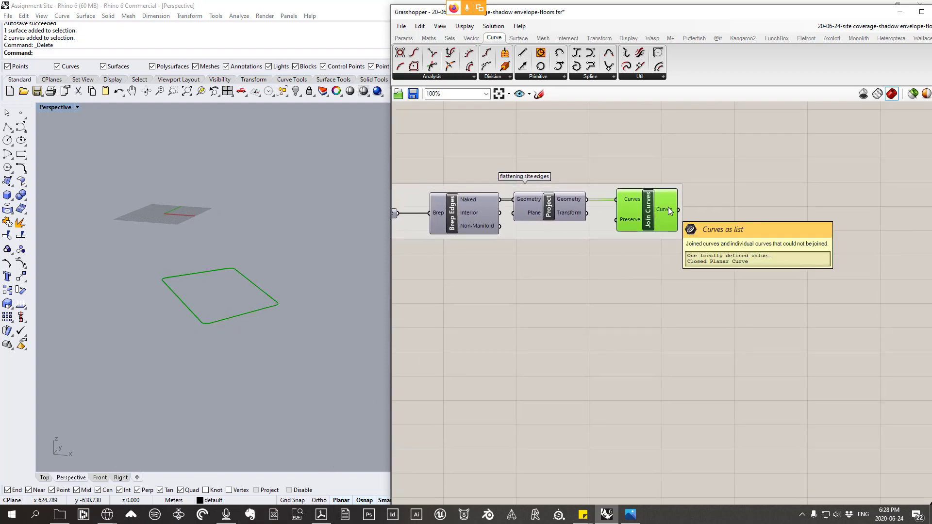
pyautogui.moveTo(301, 295); pyautogui.dragTo(169, 251, button='right')
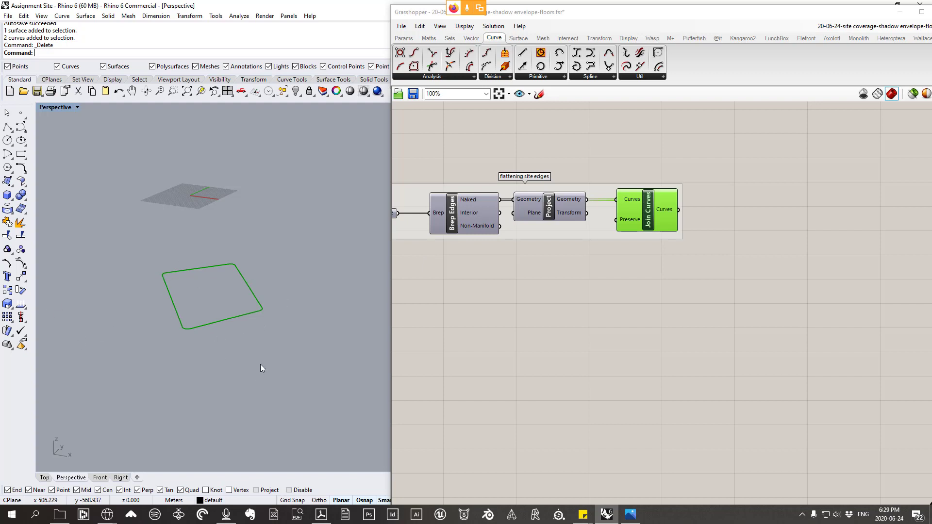
# - Add an Area component after Join Curves, feed the joined Curves into its Geometry input and check its Area output
pyautogui.moveTo(550, 336); pyautogui.dragTo(593, 348, button='right')
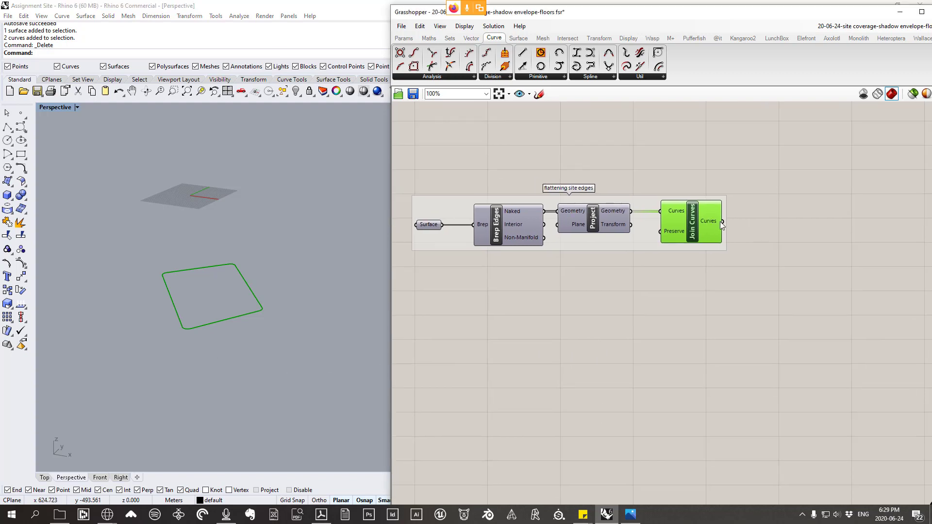
pyautogui.click(520, 41)
pyautogui.click(438, 77)
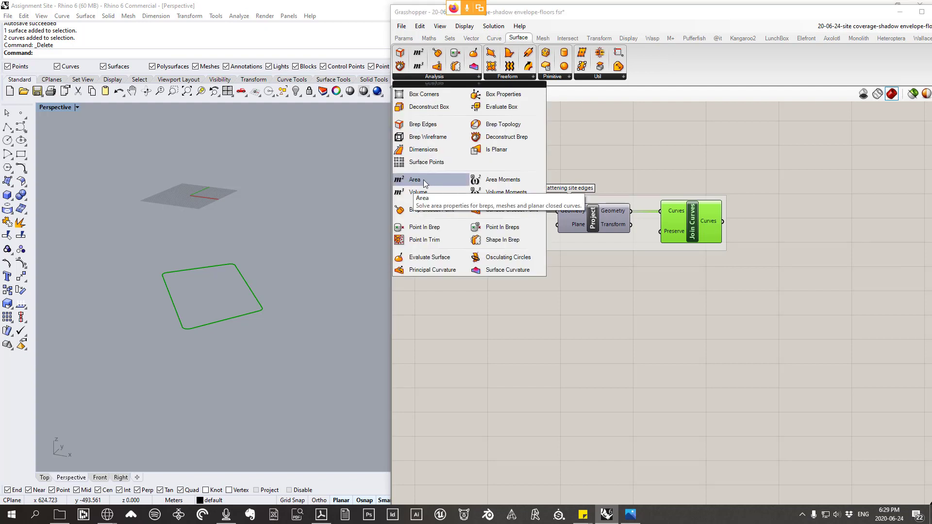
pyautogui.moveTo(425, 183); pyautogui.dragTo(800, 182)
pyautogui.moveTo(774, 195); pyautogui.dragTo(739, 221, button='right')
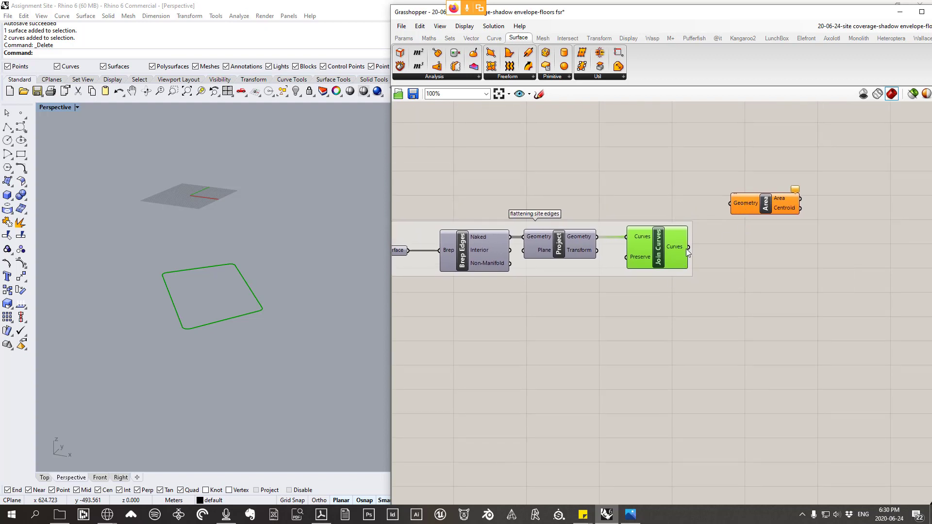
pyautogui.moveTo(688, 249); pyautogui.dragTo(759, 199)
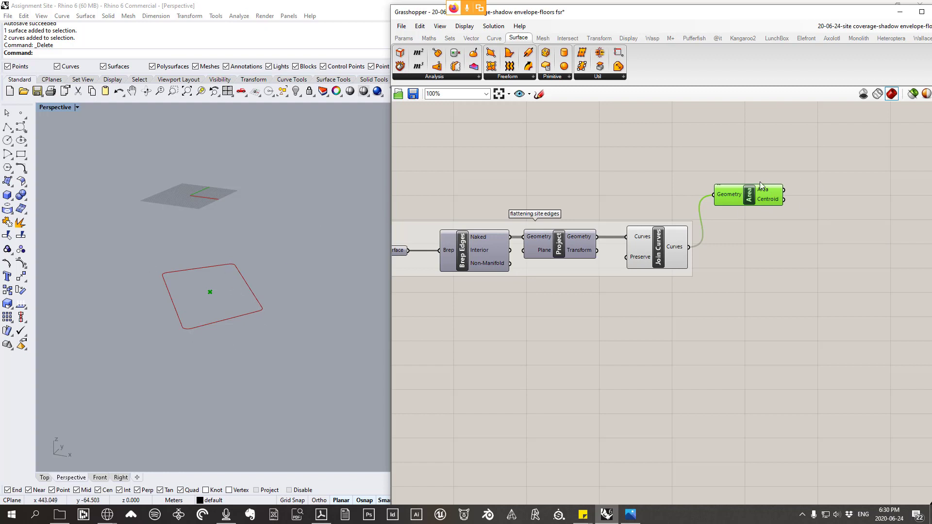
pyautogui.moveTo(762, 189)
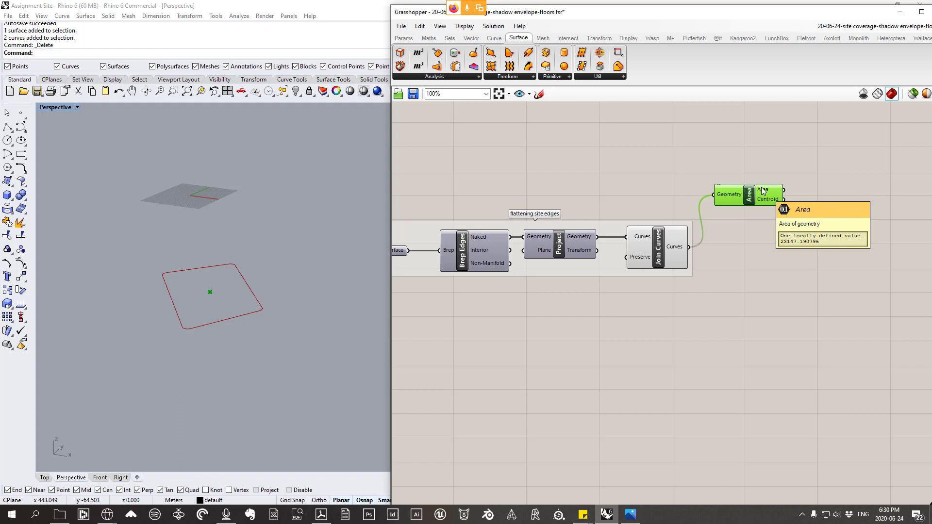
# - Place a Panel beside the Area component and connect the Area output to it
pyautogui.moveTo(762, 189); pyautogui.dragTo(655, 209, button='right')
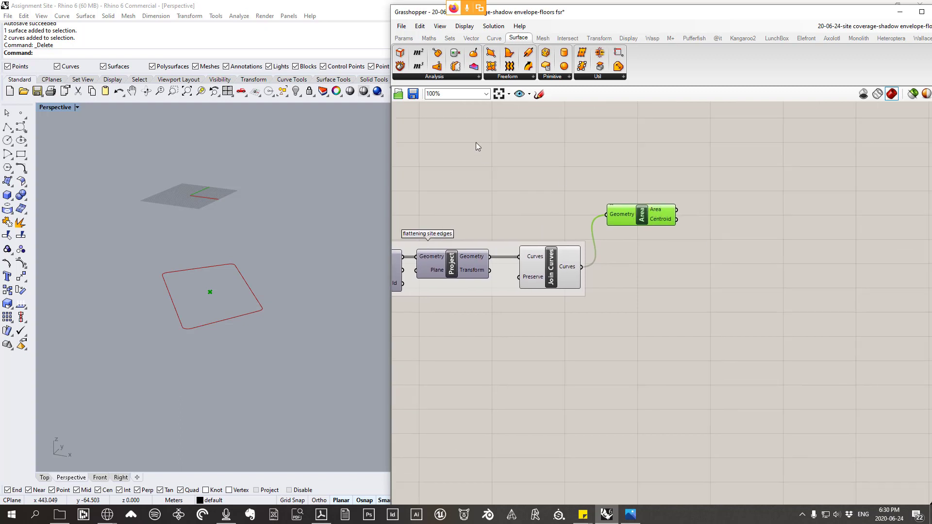
pyautogui.click(403, 38)
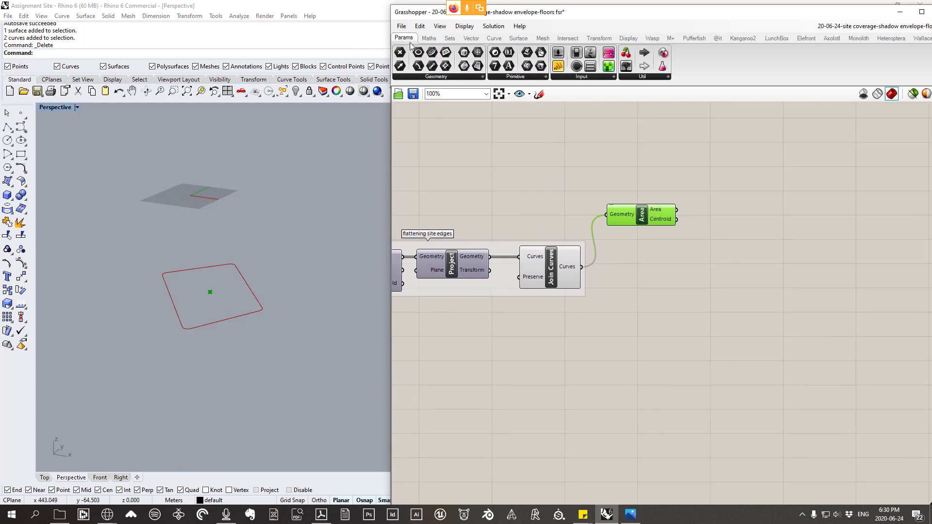
pyautogui.click(583, 78)
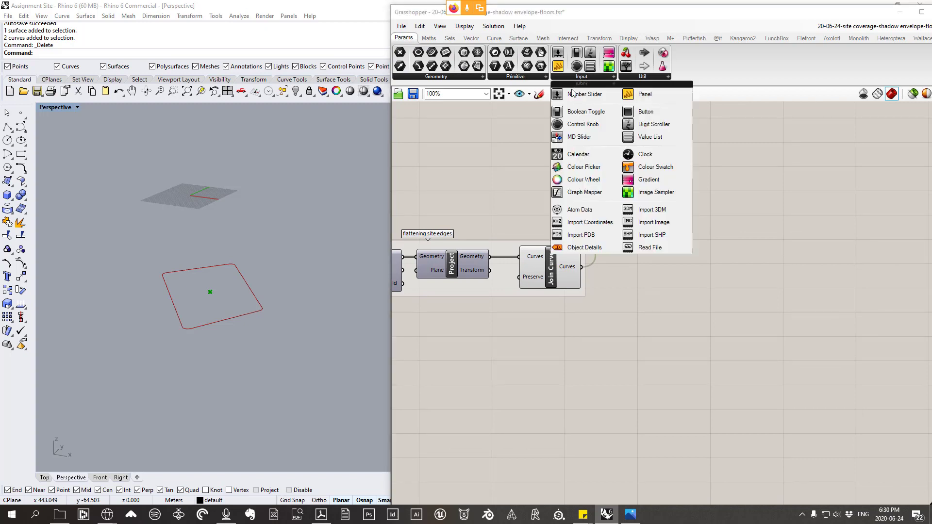
pyautogui.click(652, 95)
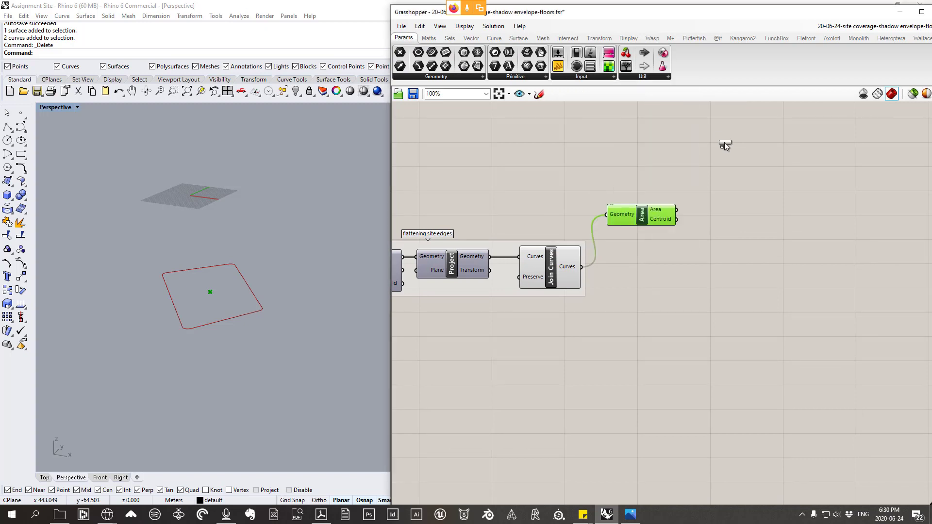
pyautogui.click(736, 171)
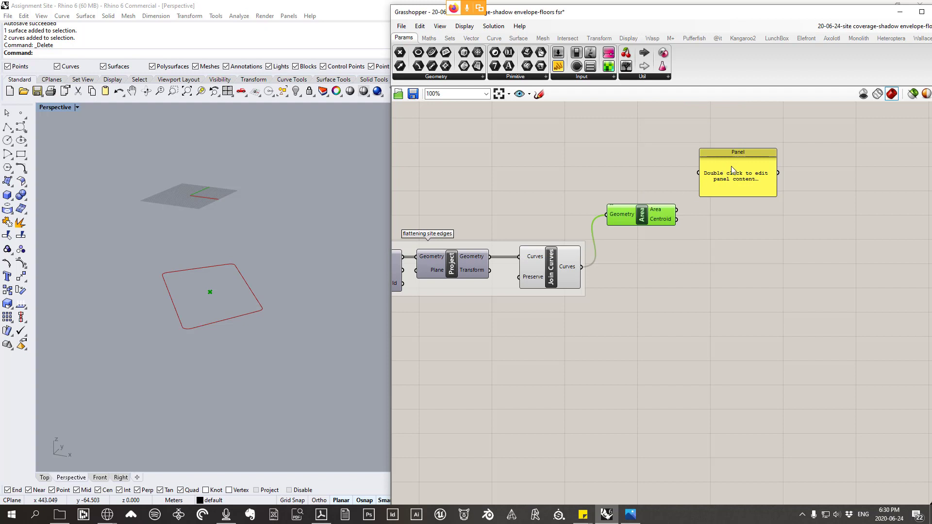
pyautogui.click(709, 164)
pyautogui.scroll(2, 727, 171)
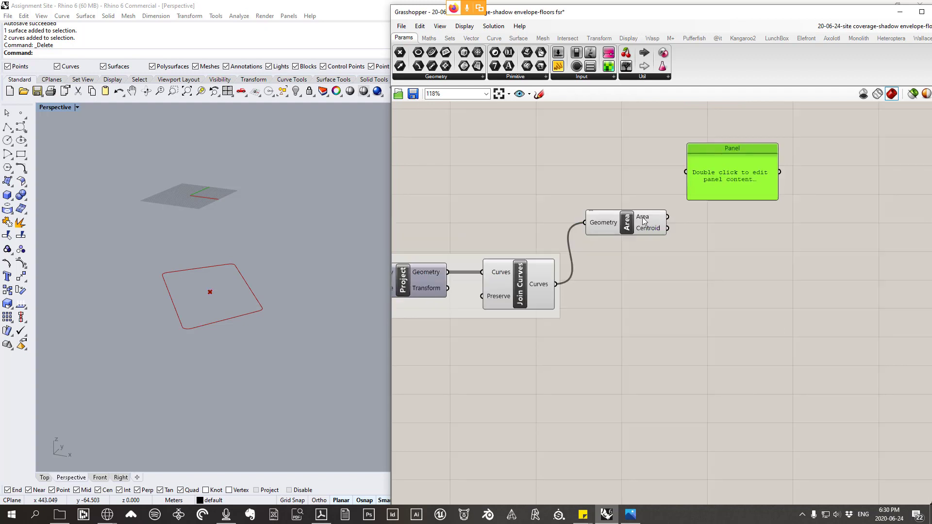
pyautogui.moveTo(668, 217); pyautogui.dragTo(686, 172)
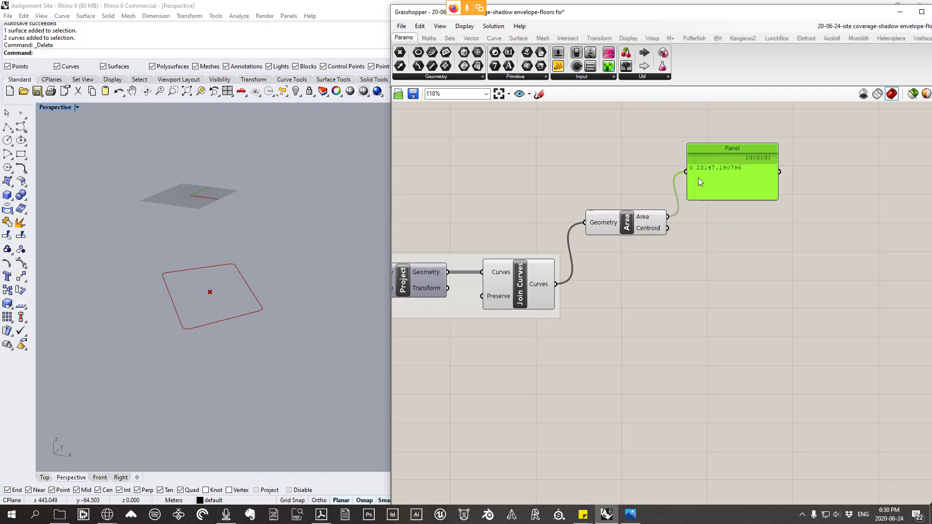
# - Rename the panel "Area of Site (sq. M)"
pyautogui.rightClick(729, 179)
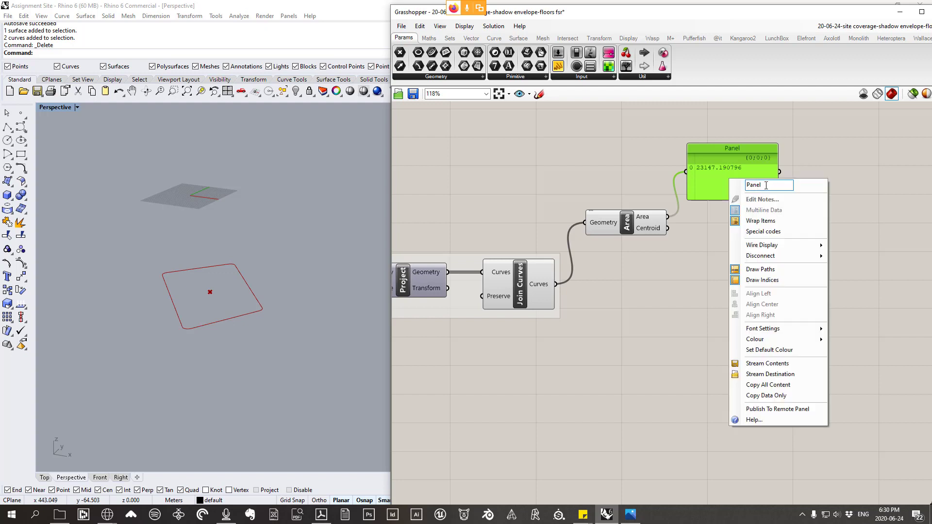
pyautogui.moveTo(769, 186); pyautogui.dragTo(720, 186)
pyautogui.write('Area of Site (sq. M)')
pyautogui.click(705, 218)
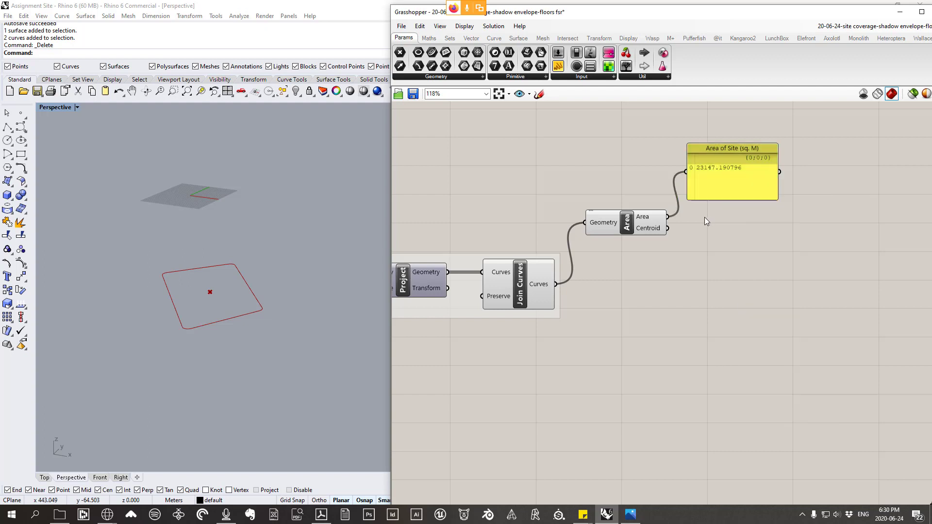
pyautogui.scroll(4, 706, 174)
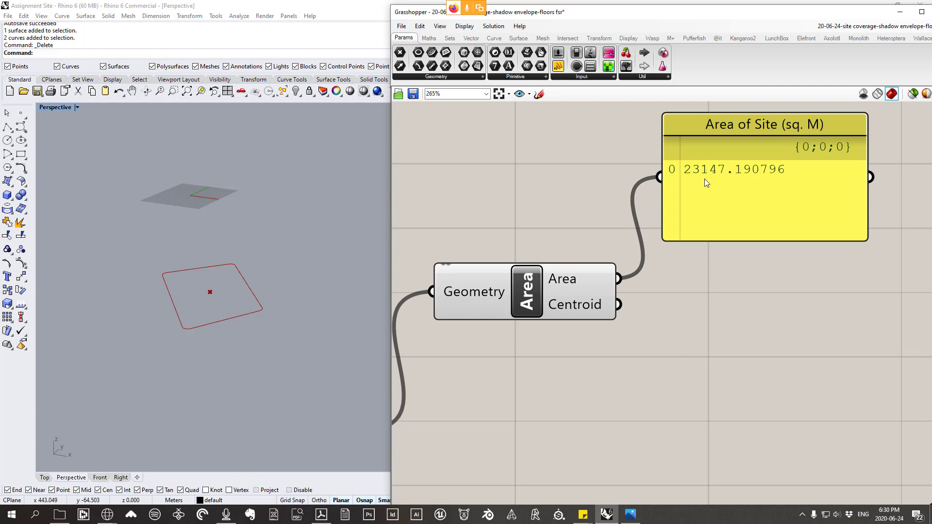
# - Move the site area panel farther from the Area component and shorten it to fit its single line of data
pyautogui.moveTo(716, 223); pyautogui.dragTo(712, 210)
pyautogui.scroll(-3, 660, 200)
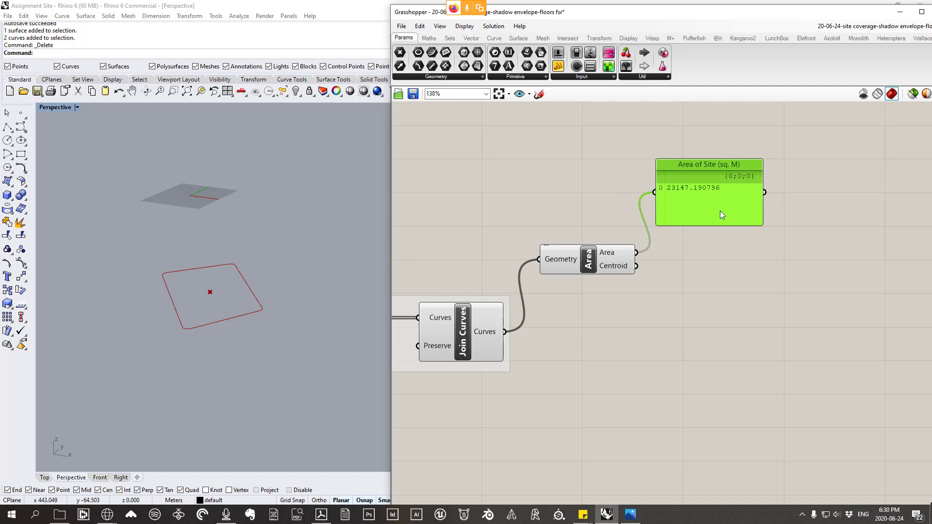
pyautogui.moveTo(722, 215); pyautogui.dragTo(751, 215)
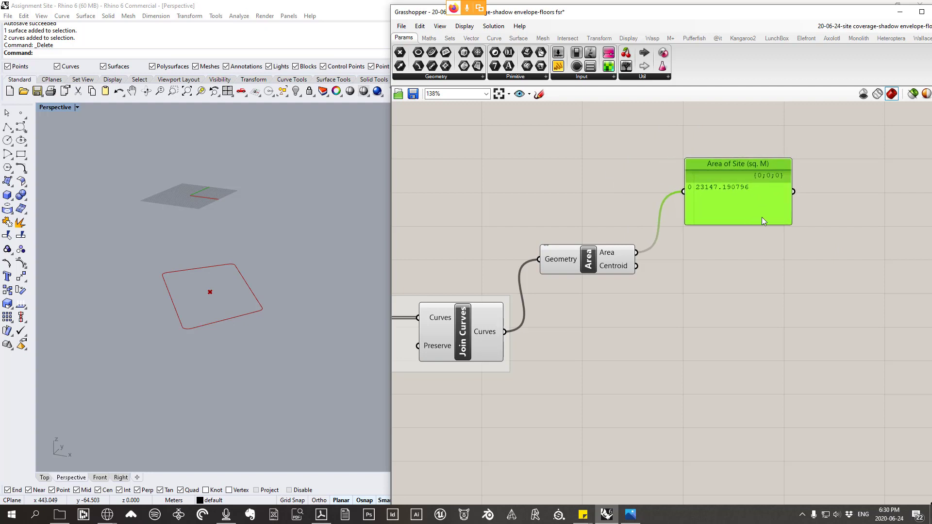
pyautogui.moveTo(653, 159); pyautogui.dragTo(524, 131, button='right')
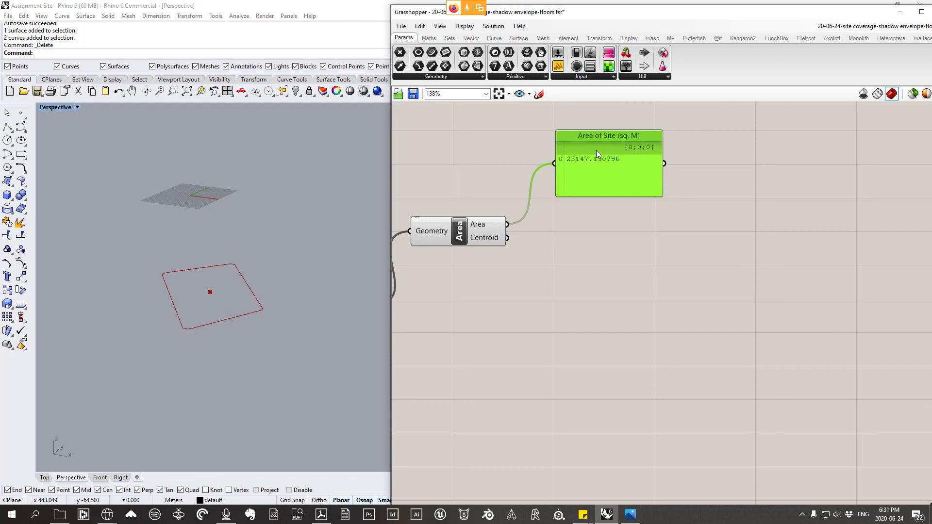
pyautogui.moveTo(624, 196); pyautogui.dragTo(634, 166)
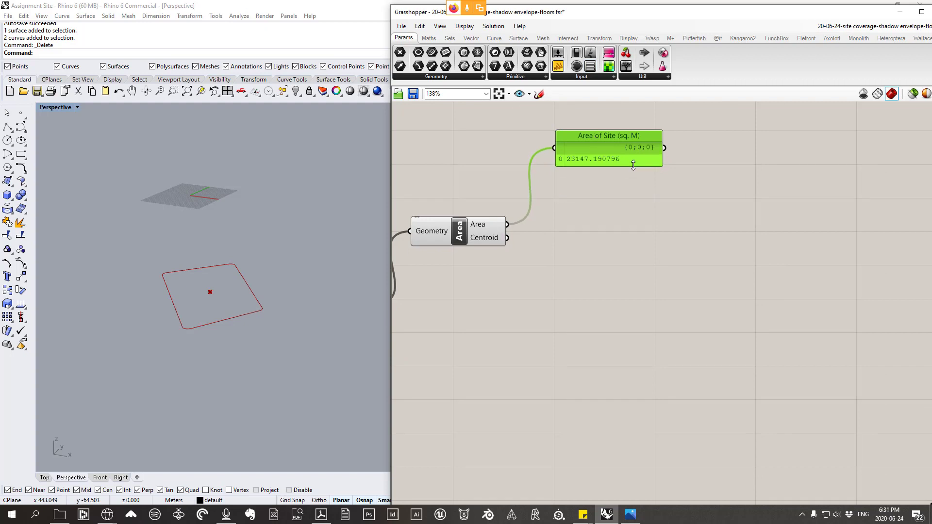
pyautogui.scroll(2, 587, 163)
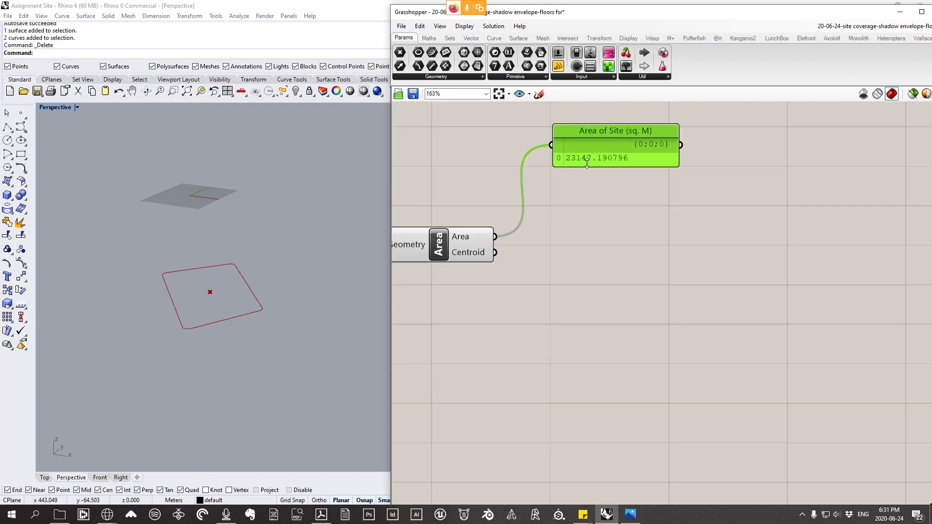
# - Switch to the browser and search Google in a new tab for "square meters to square feet"
pyautogui.moveTo(587, 163); pyautogui.dragTo(590, 162)
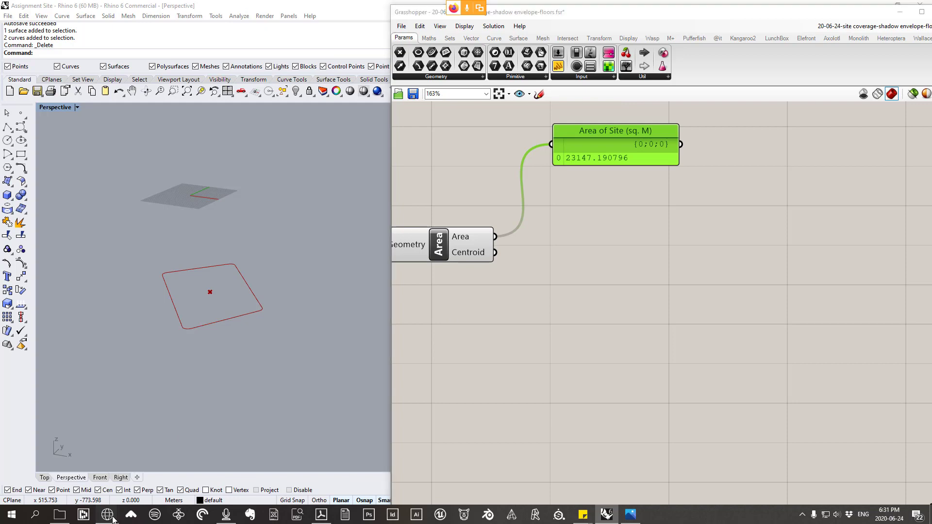
pyautogui.moveTo(113, 520)
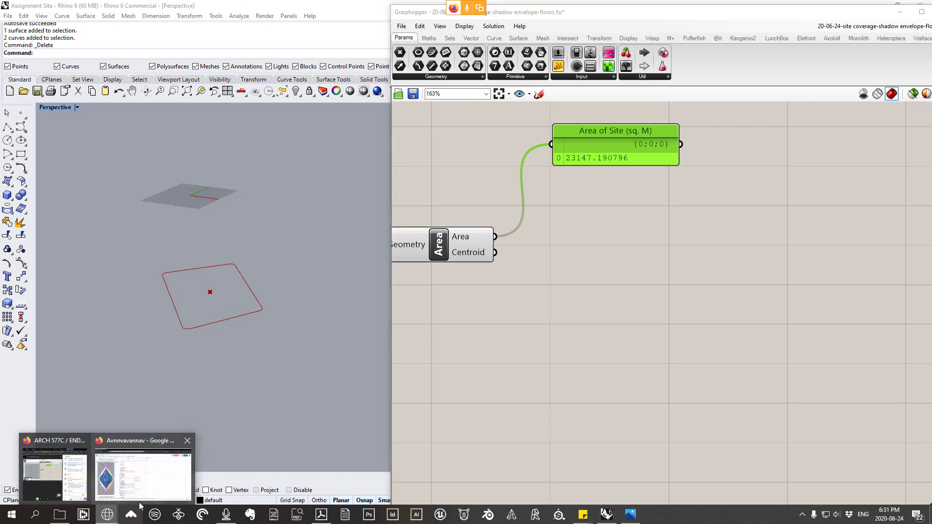
pyautogui.click(152, 475)
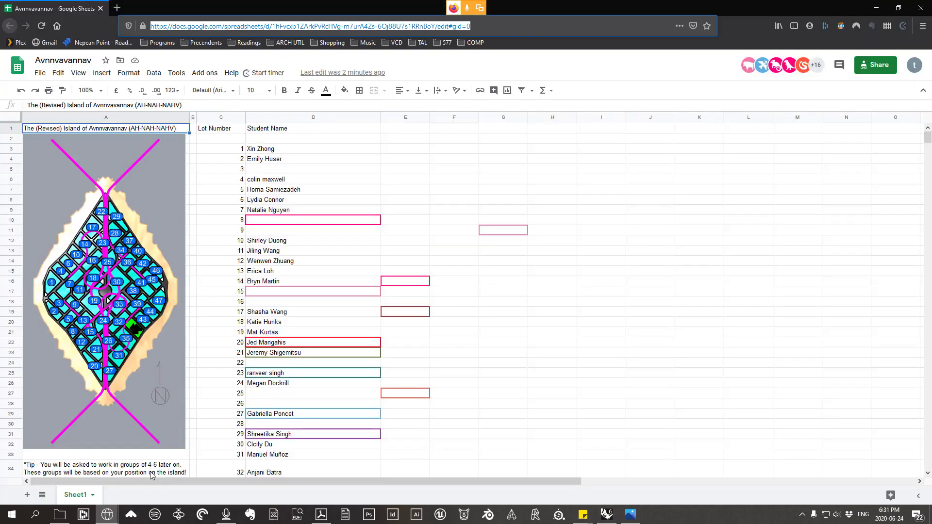
pyautogui.click(119, 11)
pyautogui.click(189, 27)
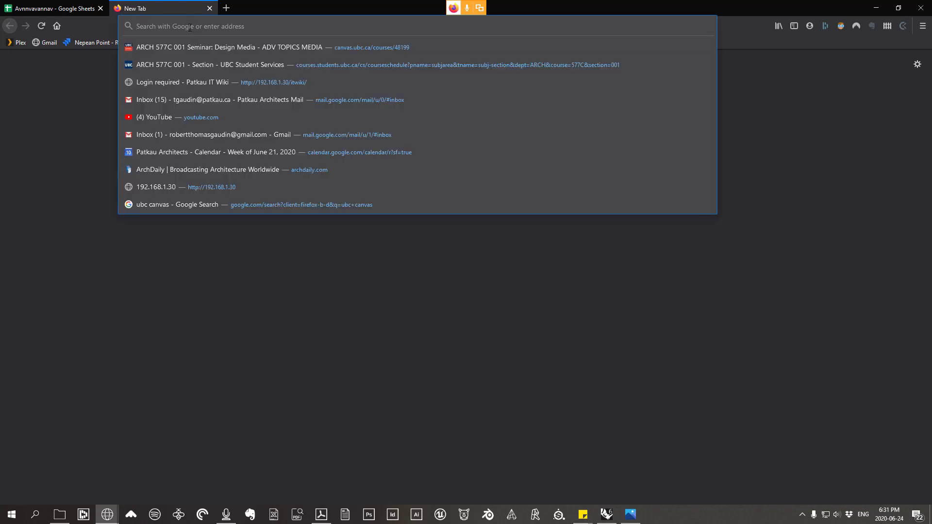
pyautogui.write('squ')
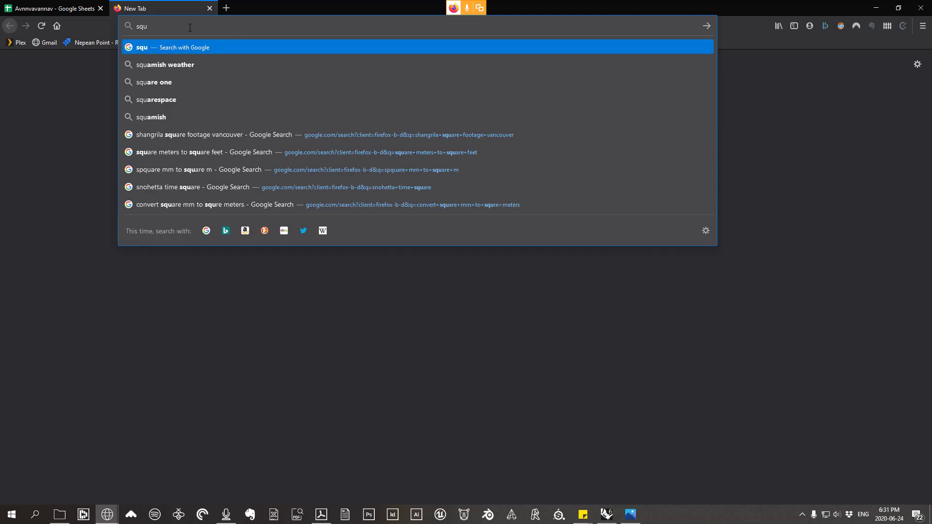
pyautogui.write('are metes')
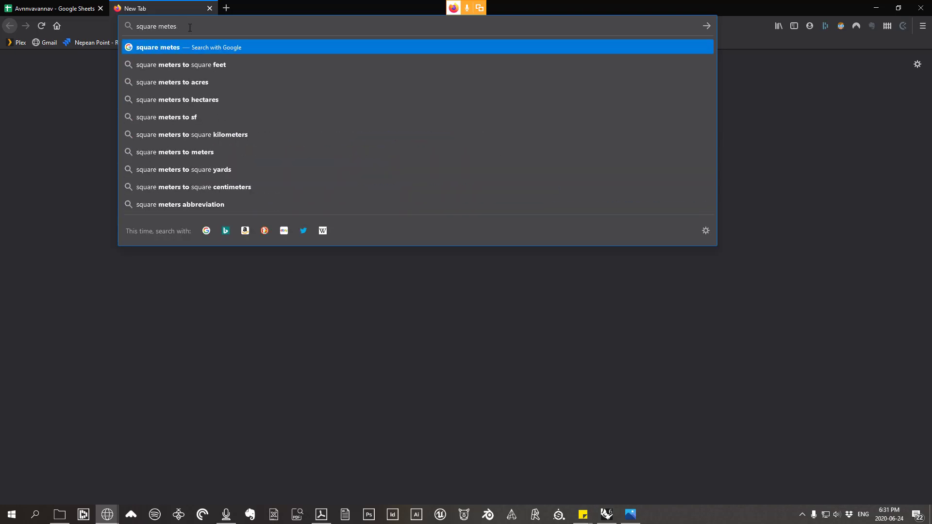
pyautogui.press('Down')
pyautogui.press('Return')
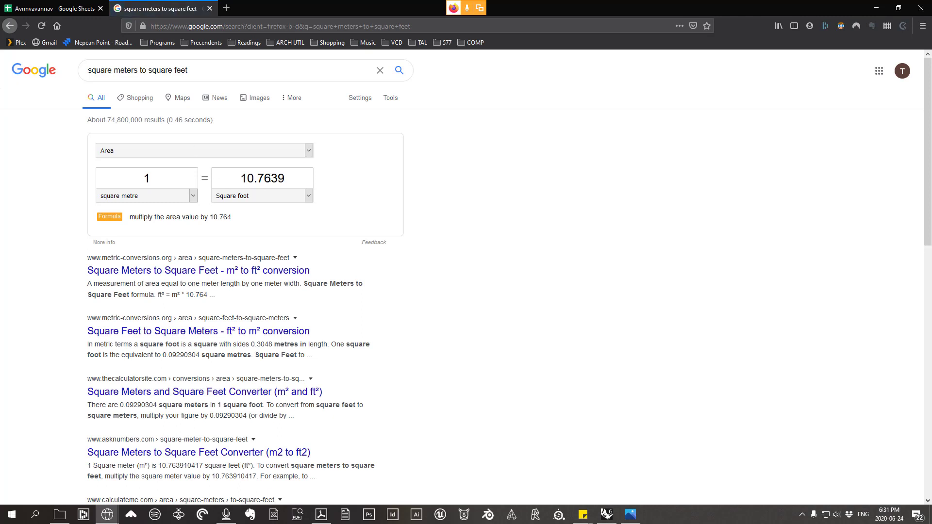
# - Copy the conversion factor 10.7639 from the search result, close that tab and return to Grasshopper
pyautogui.moveTo(296, 176); pyautogui.dragTo(224, 177)
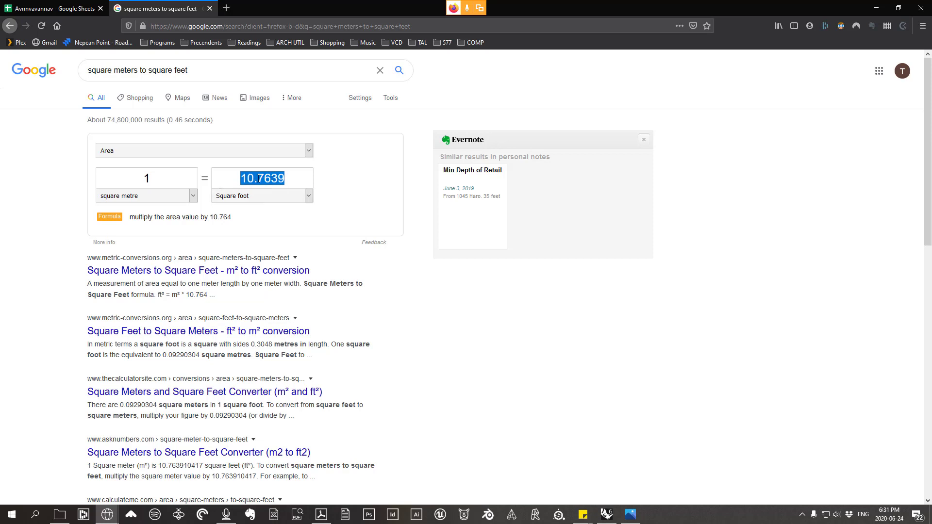
pyautogui.rightClick(268, 179)
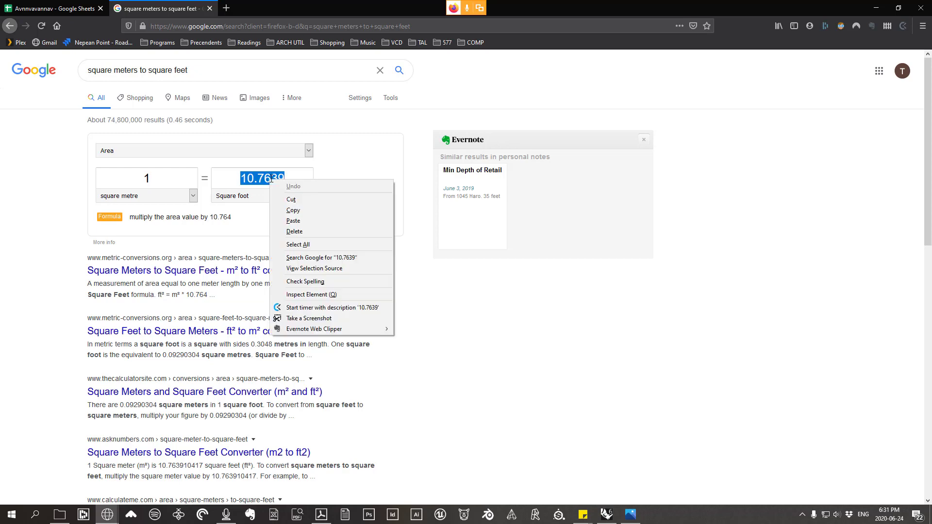
pyautogui.click(302, 208)
pyautogui.click(209, 9)
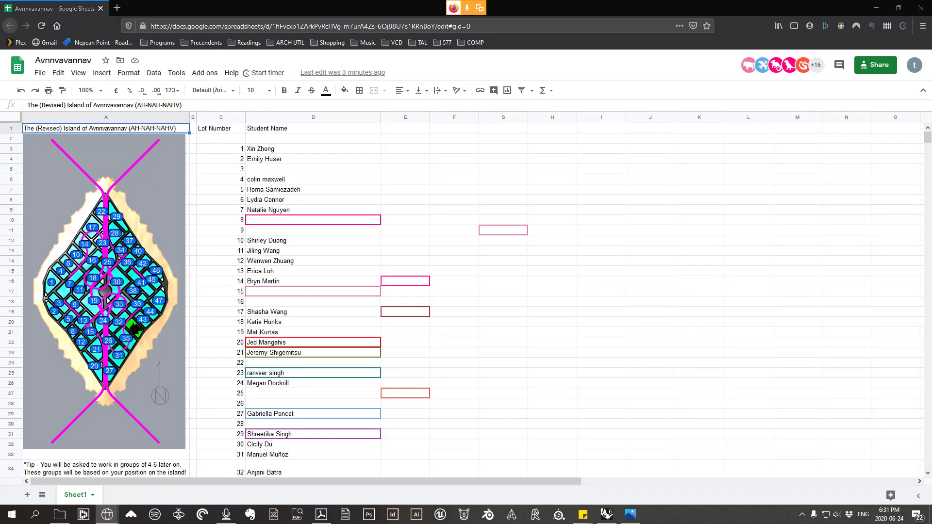
pyautogui.click(875, 9)
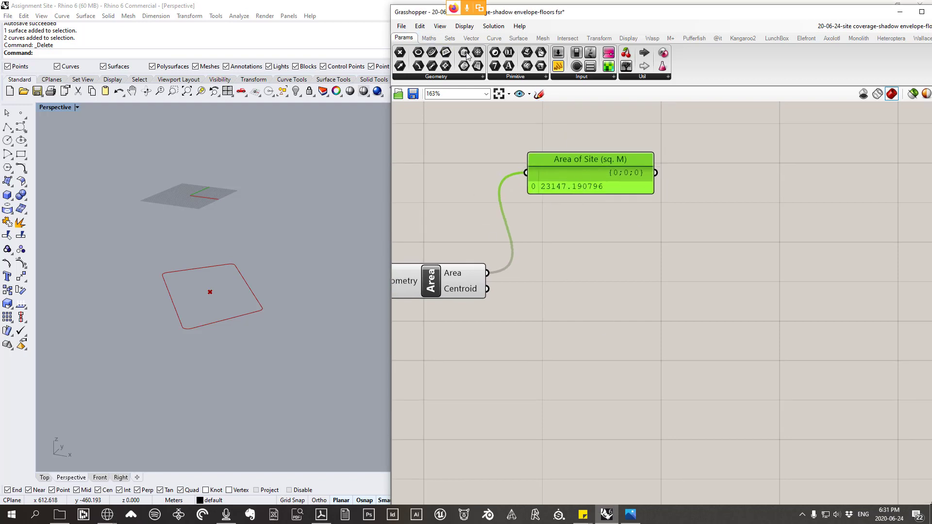
# - Add a Multiplication component below the site area panel and connect the Area output to its A input
pyautogui.click(434, 38)
pyautogui.click(478, 78)
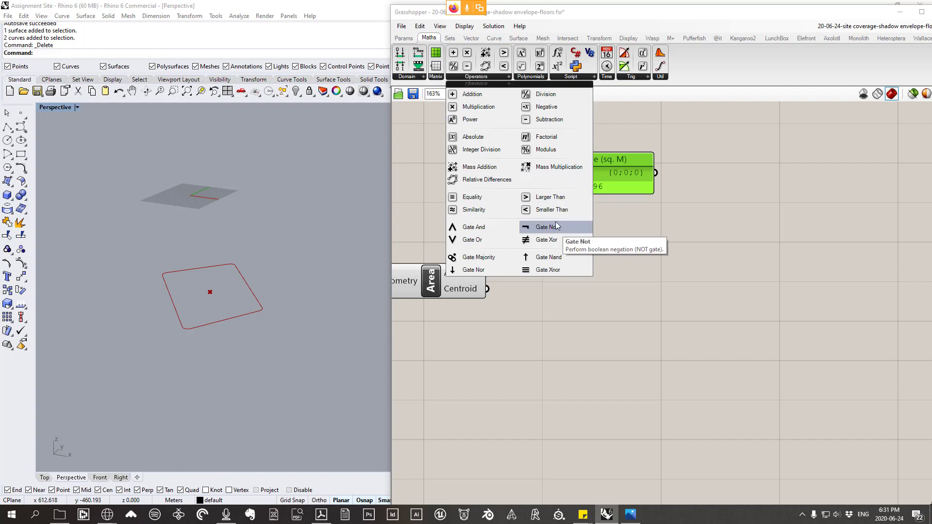
pyautogui.click(470, 107)
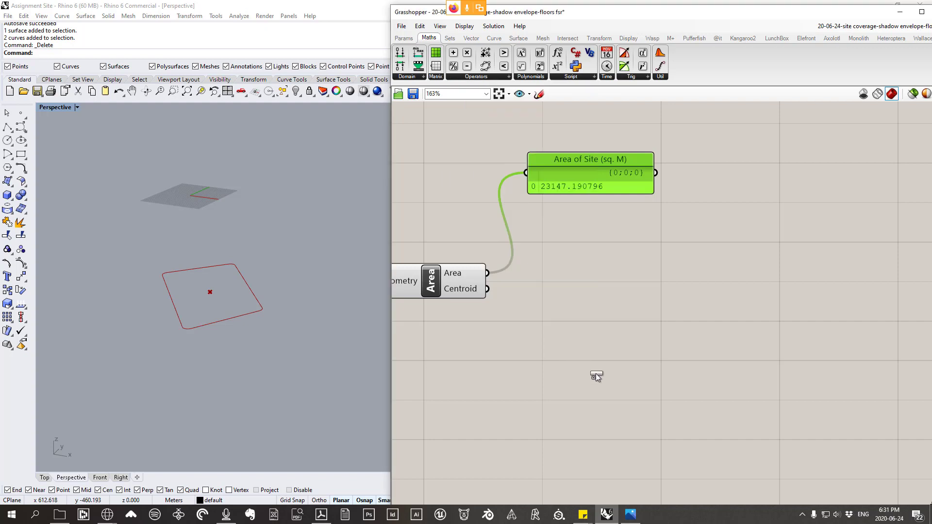
pyautogui.click(596, 373)
pyautogui.click(515, 334)
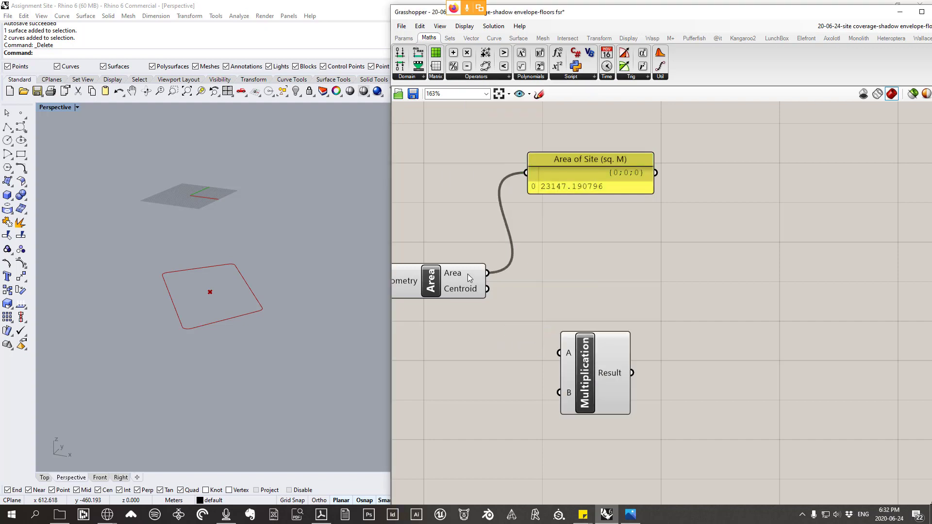
pyautogui.moveTo(468, 274); pyautogui.dragTo(541, 254, button='right')
pyautogui.moveTo(683, 341); pyautogui.dragTo(668, 311)
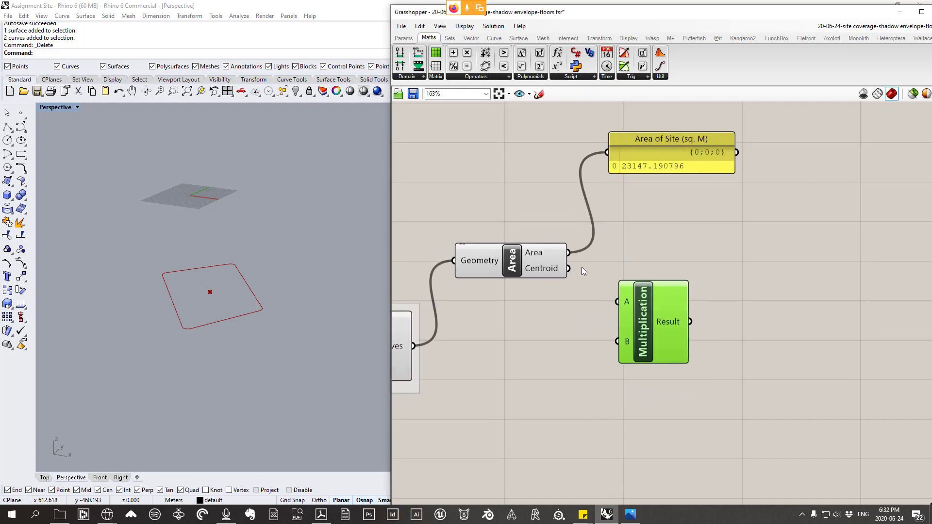
pyautogui.moveTo(568, 252); pyautogui.dragTo(651, 311)
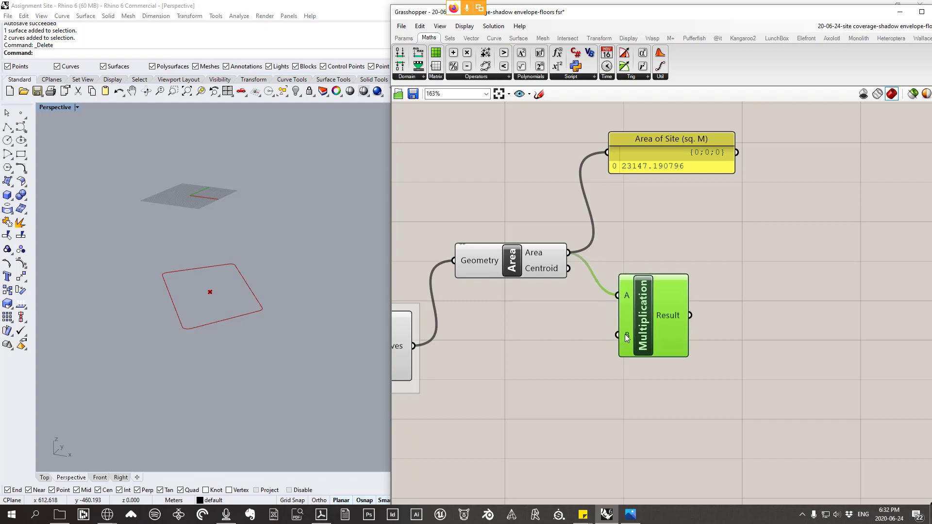
pyautogui.moveTo(675, 318)
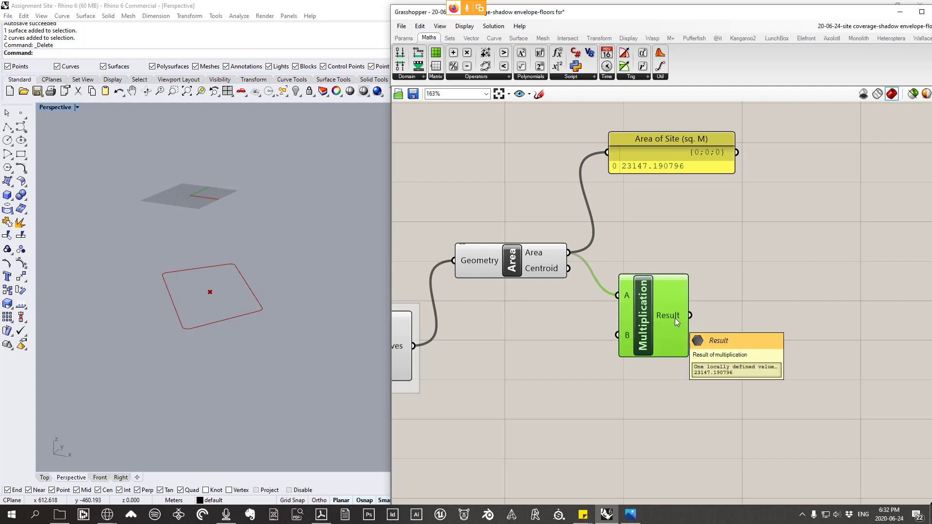
# - Place a Number parameter beside the Multiplication component's B input and name it 10.7639
pyautogui.click(403, 38)
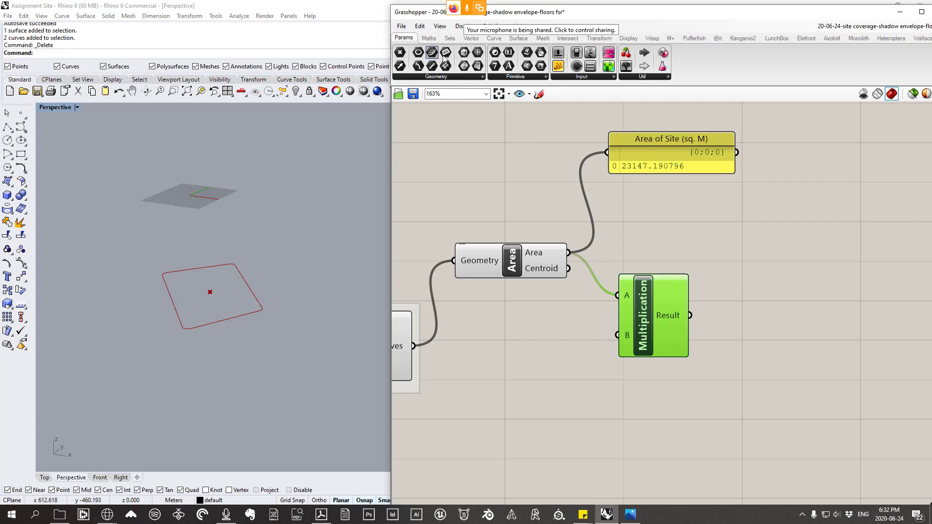
pyautogui.click(521, 77)
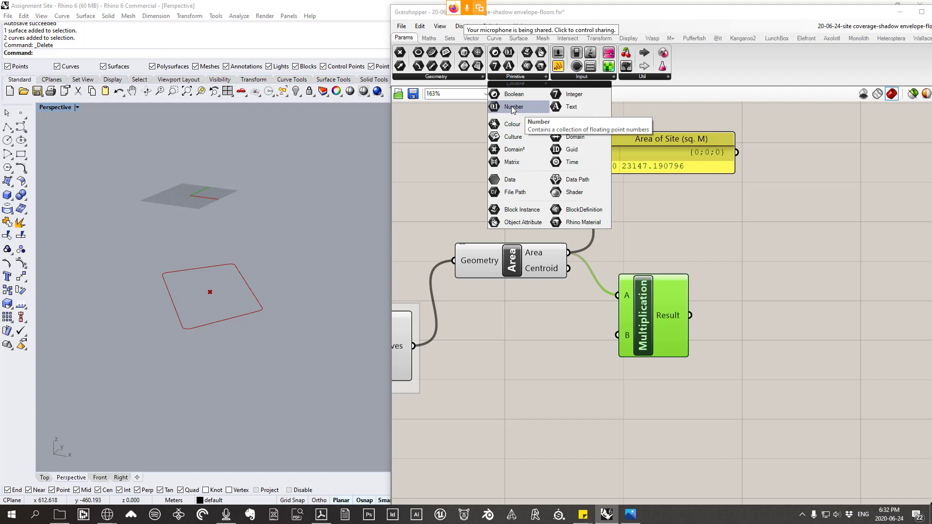
pyautogui.moveTo(513, 108); pyautogui.dragTo(563, 331)
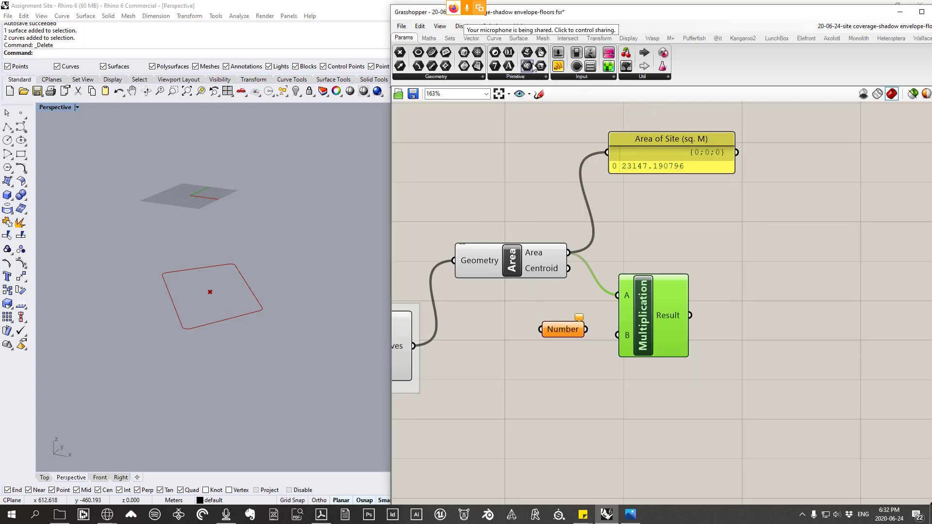
pyautogui.rightClick(560, 330)
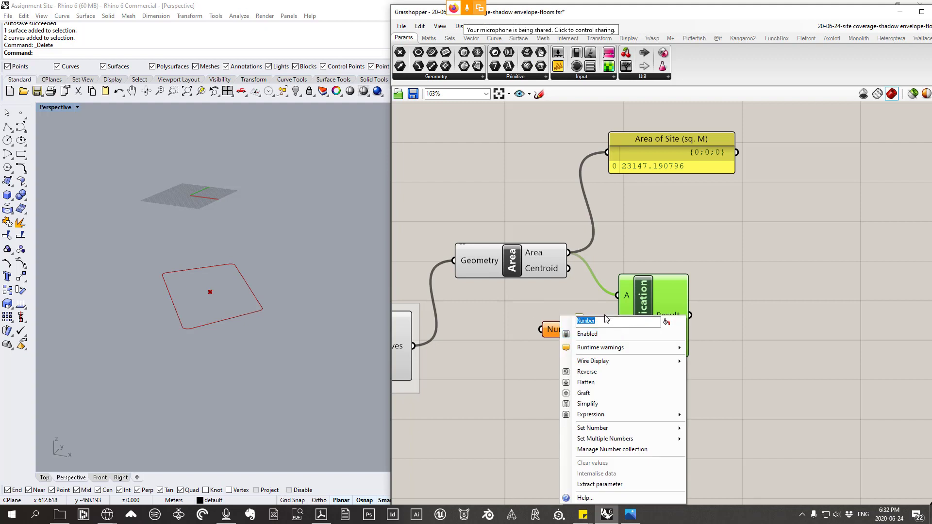
pyautogui.write('10.7639')
# - Set the Number parameter's value to 10.7639 and feed it into the B input, positioning Multiplication beside the Area component
pyautogui.moveTo(625, 430)
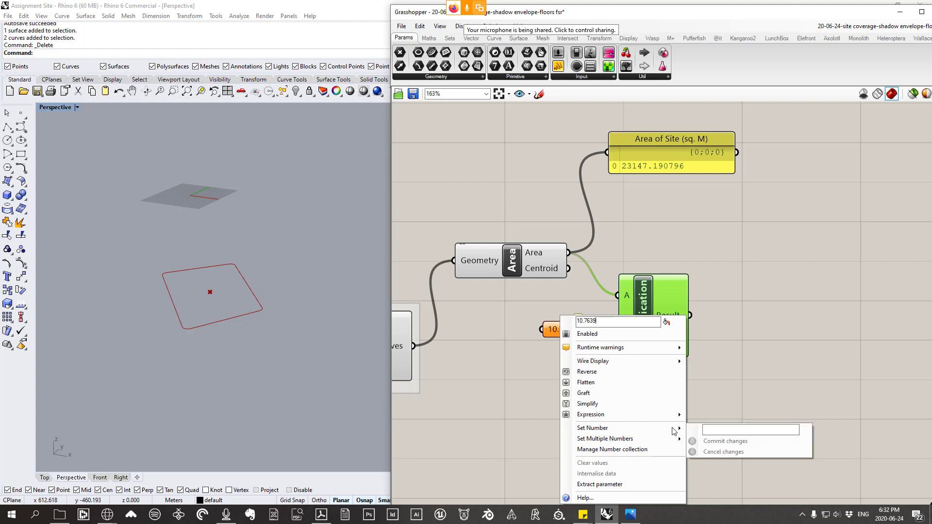
pyautogui.click(720, 429)
pyautogui.write('10.7639')
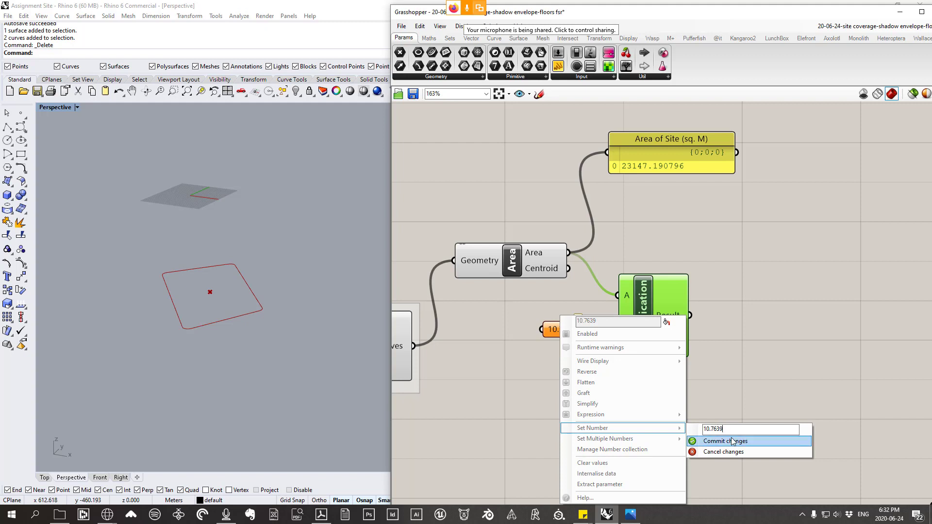
pyautogui.click(724, 442)
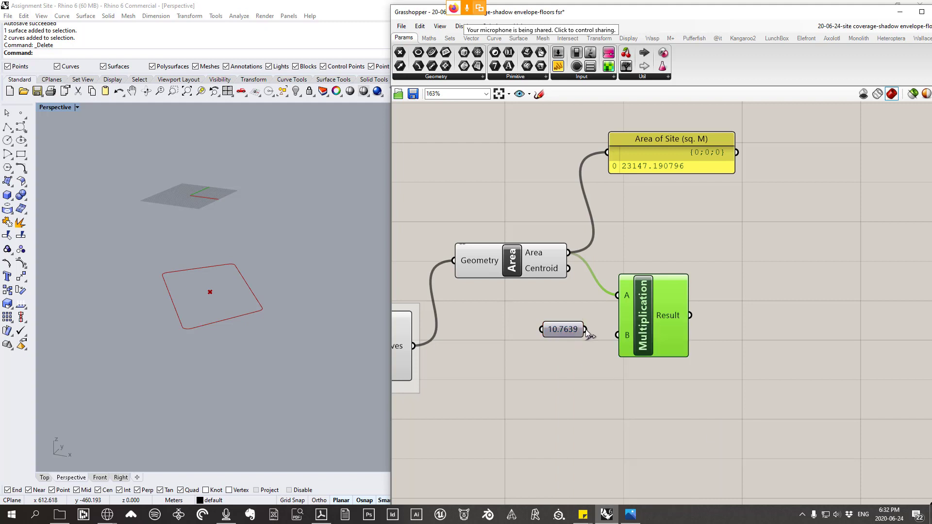
pyautogui.moveTo(604, 332); pyautogui.dragTo(617, 335)
pyautogui.moveTo(668, 316)
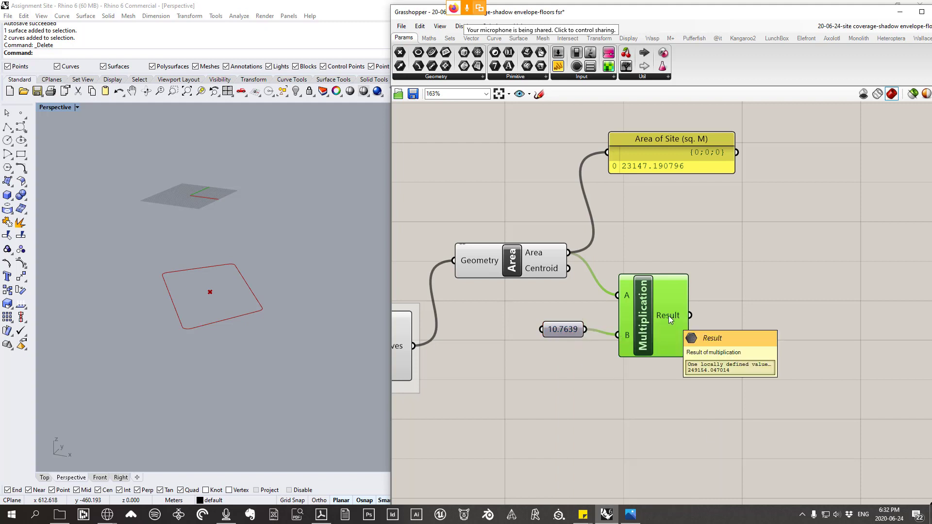
pyautogui.moveTo(668, 315); pyautogui.dragTo(660, 280)
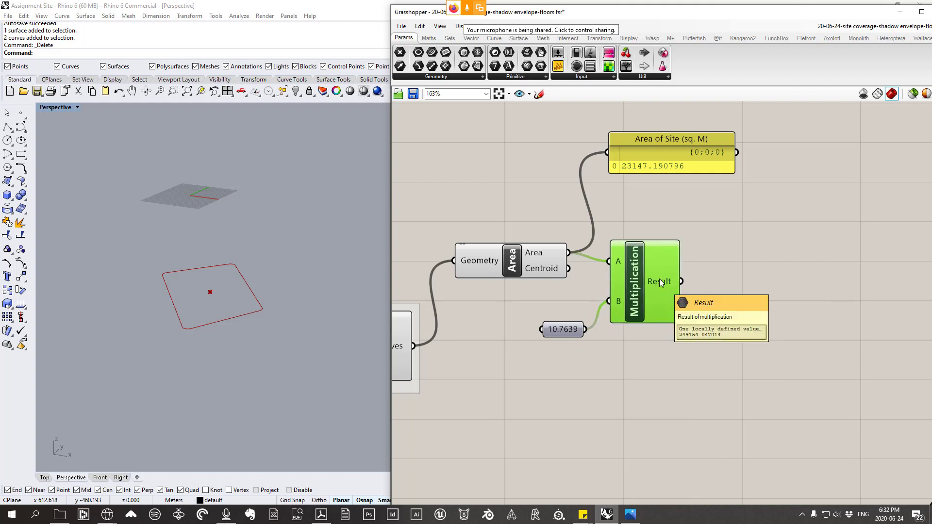
# - Place a Panel after the Multiplication component and connect the Result output to it
pyautogui.moveTo(660, 278); pyautogui.dragTo(611, 291, button='right')
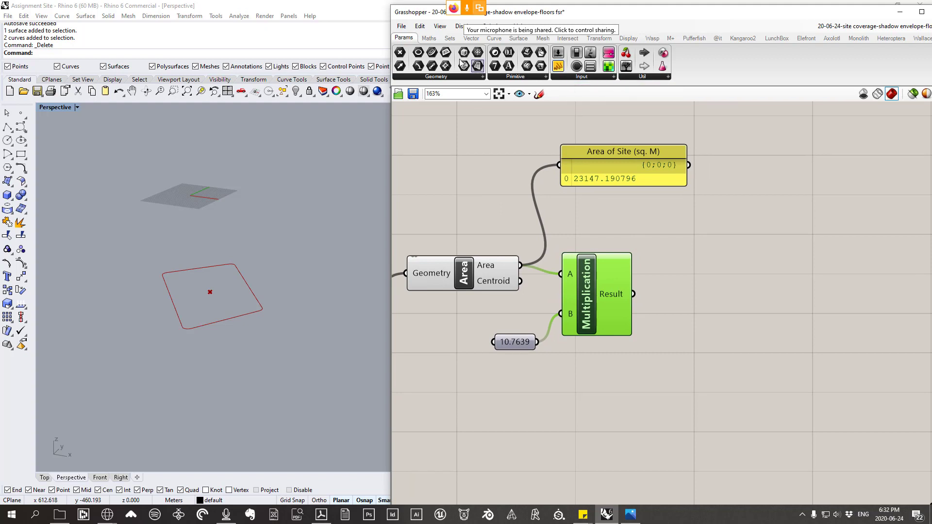
pyautogui.click(574, 82)
pyautogui.moveTo(636, 92); pyautogui.dragTo(735, 287)
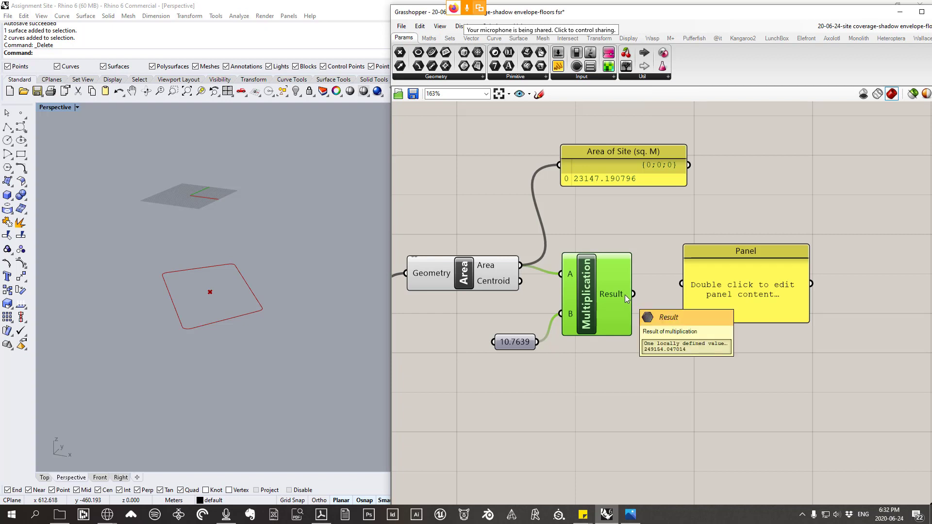
pyautogui.moveTo(633, 294); pyautogui.dragTo(693, 284)
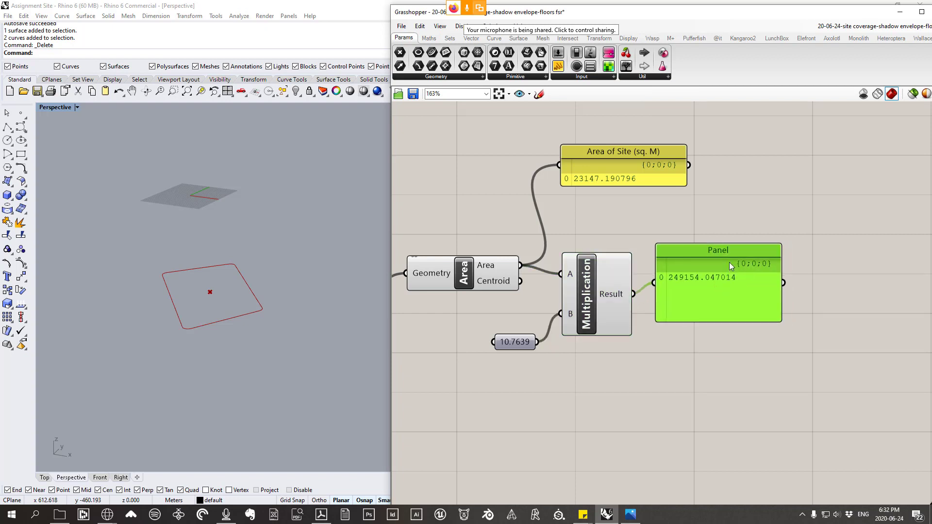
# - Rename the new panel "Area of Site (sq. ft.)"
pyautogui.rightClick(718, 251)
pyautogui.hotkey('ctrl', 'a')
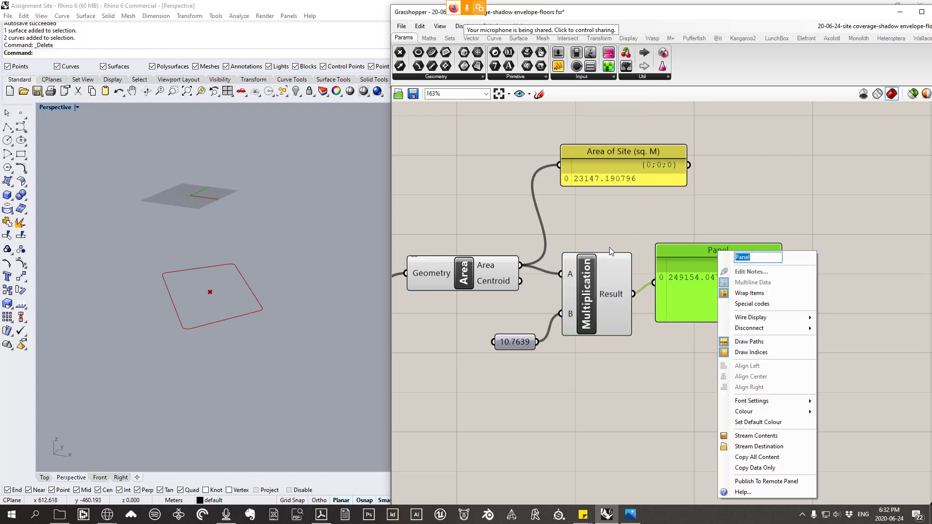
pyautogui.write('Area of Site (sq. ft.)')
pyautogui.press('Return')
pyautogui.scroll(3, 686, 290)
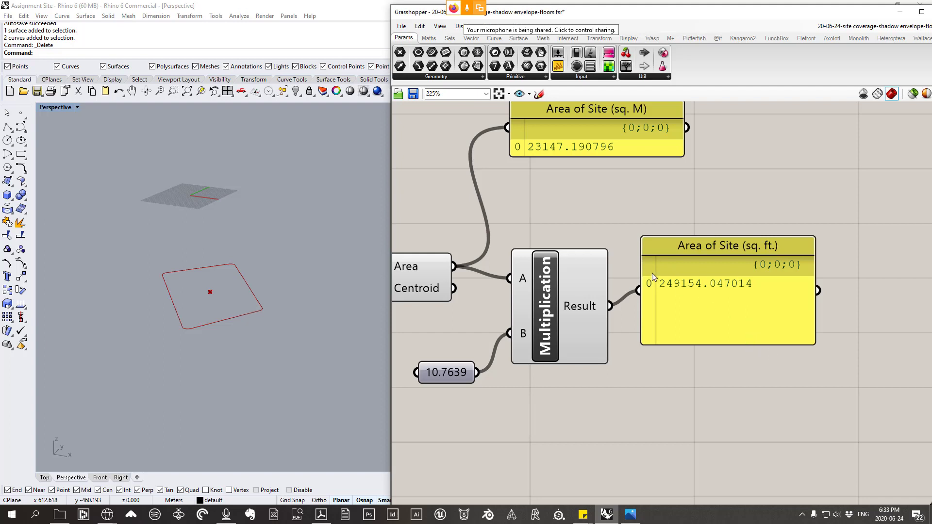
# - Stack the square-metre panel directly above the square-foot panel and rearrange the Area, Multiplication and 10.7639 components for a tidy layout
pyautogui.scroll(-3, 651, 272)
pyautogui.moveTo(604, 205); pyautogui.dragTo(697, 229)
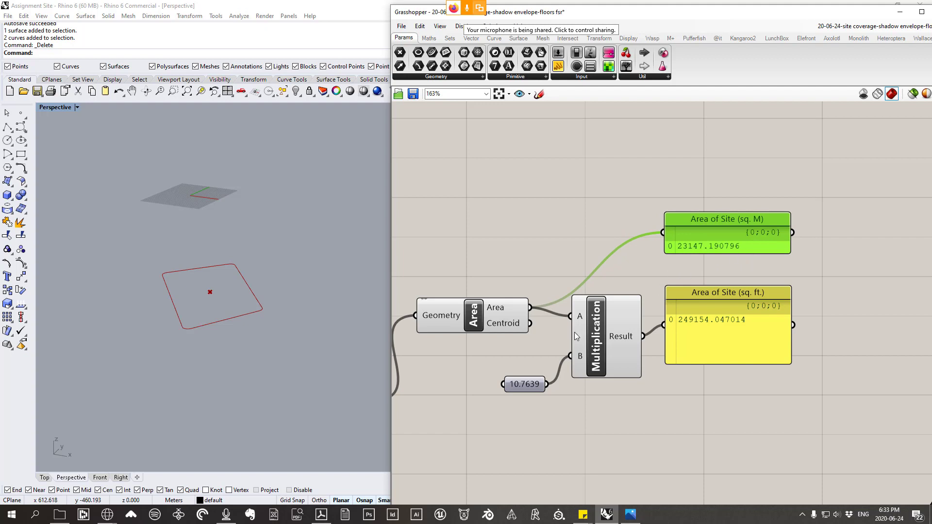
pyautogui.moveTo(462, 322); pyautogui.dragTo(482, 269)
pyautogui.click(613, 325)
pyautogui.moveTo(612, 323)
pyautogui.mouseDown()
pyautogui.moveTo(613, 310)
pyautogui.moveTo(626, 310)
pyautogui.moveTo(609, 308)
pyautogui.mouseUp()
pyautogui.scroll(-5, 252, 342)
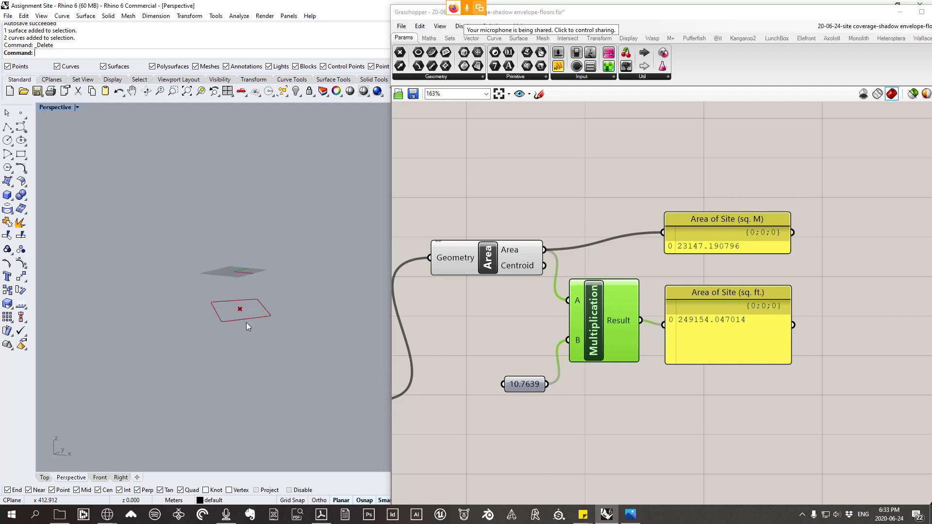
pyautogui.scroll(4, 233, 342)
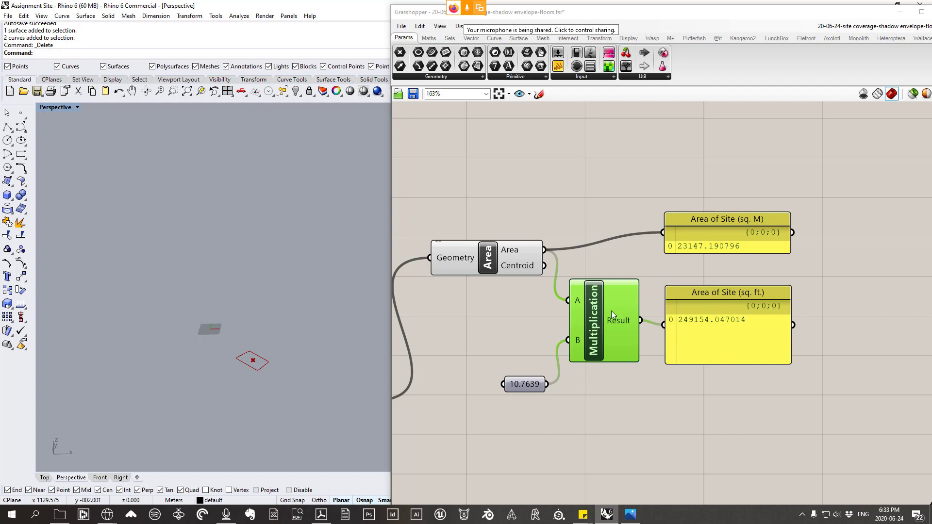
pyautogui.moveTo(521, 383); pyautogui.dragTo(499, 344)
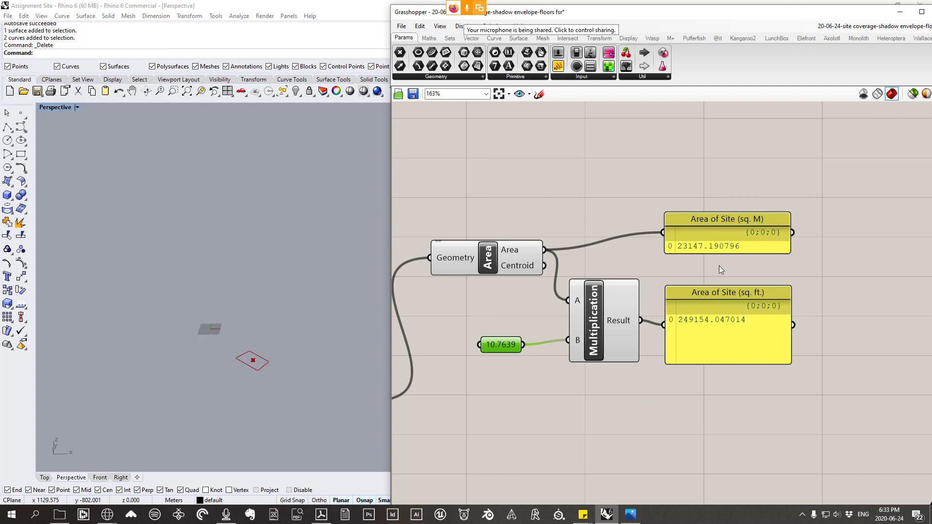
# - Group the Area, Multiplication and 10.7639 components with both area panels and name the group "Area of Site"
pyautogui.scroll(-2, 719, 266)
pyautogui.scroll(-1, 729, 330)
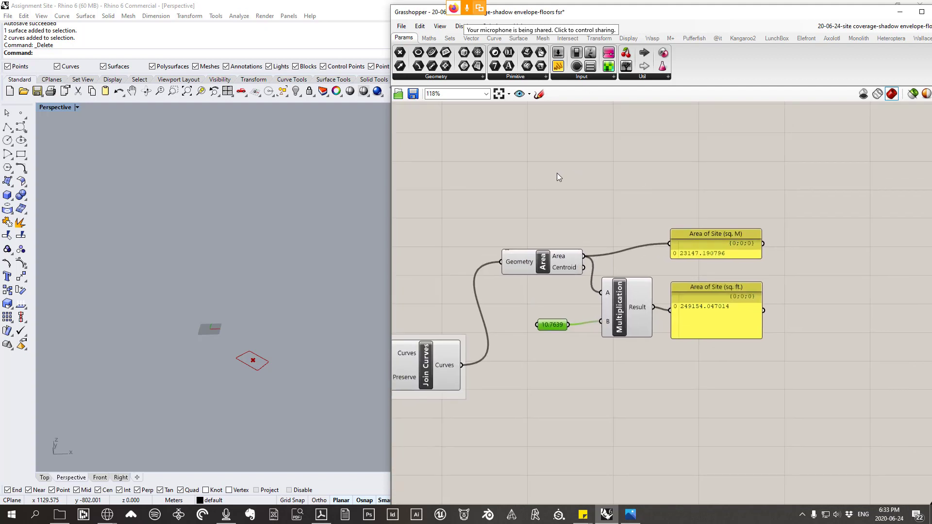
pyautogui.moveTo(867, 374); pyautogui.dragTo(502, 212)
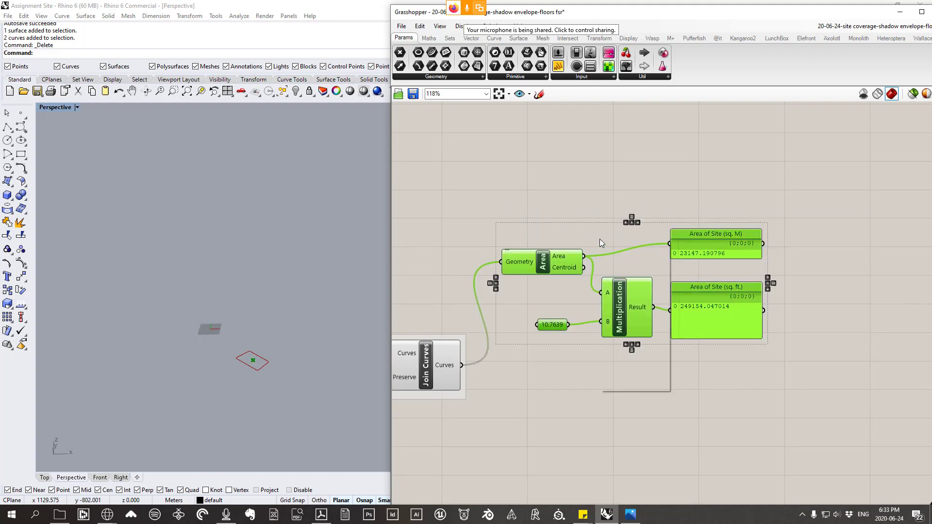
pyautogui.rightClick(599, 238)
pyautogui.click(628, 316)
pyautogui.rightClick(611, 234)
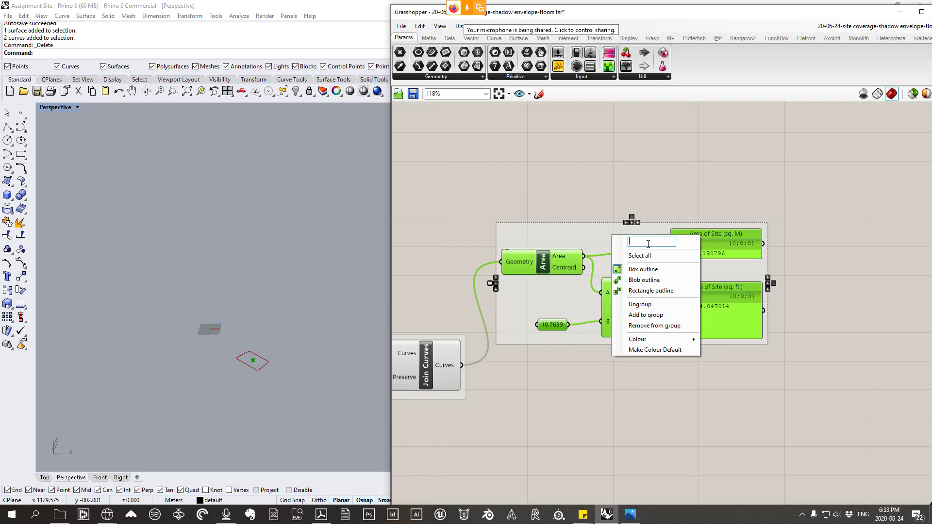
pyautogui.write('Area of S')
pyautogui.write('it')
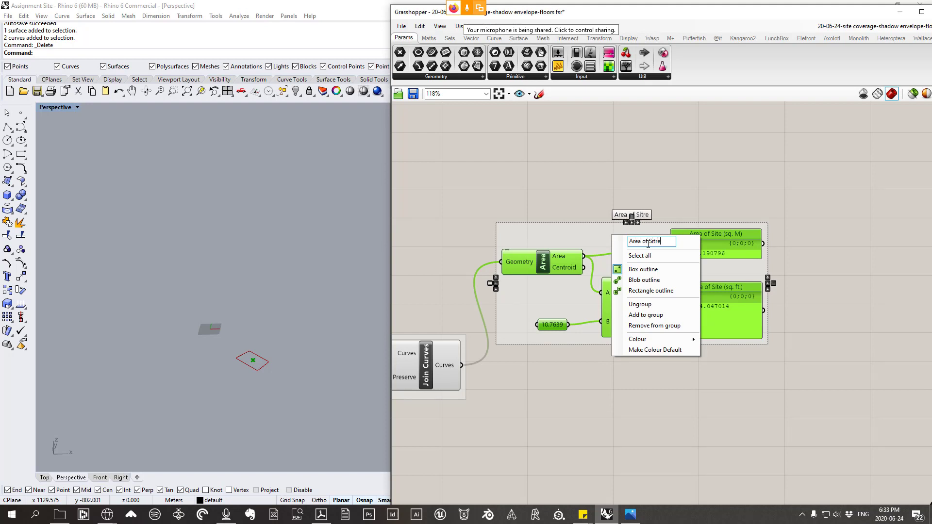
pyautogui.write('e')
pyautogui.click(662, 176)
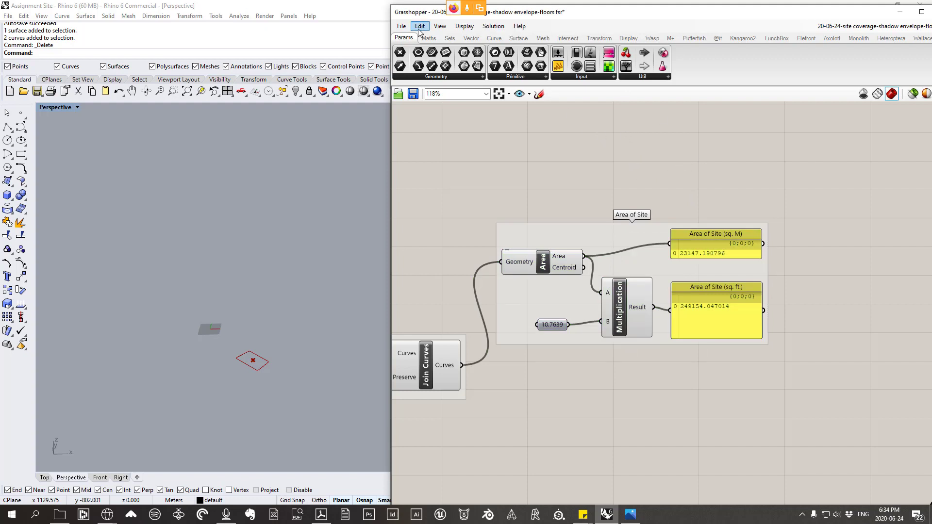
# - Save the definition and reposition the Area of Site group further to the right of and higher above Join Curves
pyautogui.hotkey('ctrl', 's')
pyautogui.moveTo(647, 234); pyautogui.dragTo(670, 235)
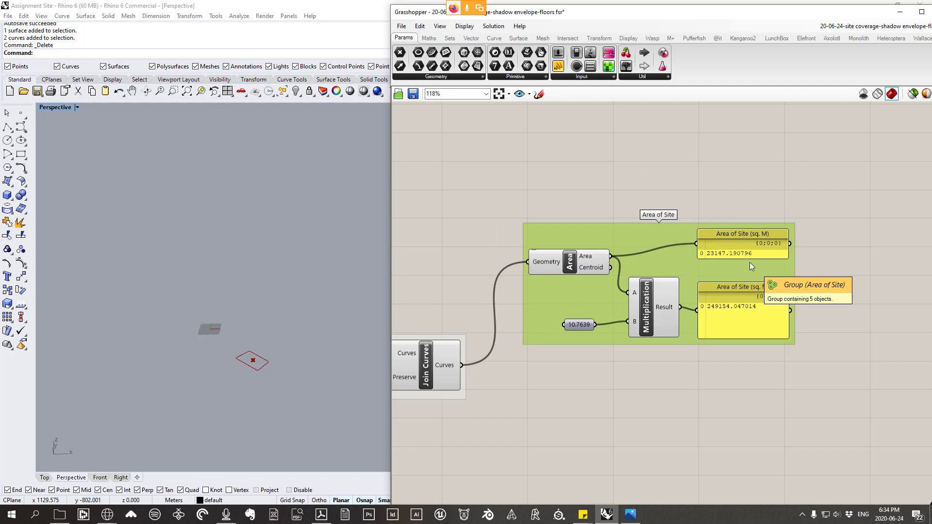
pyautogui.scroll(1, 749, 263)
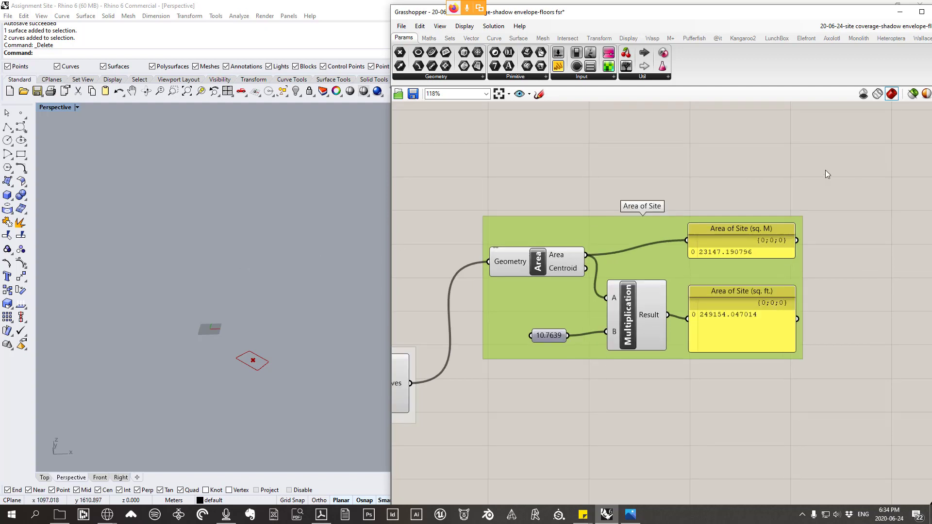
pyautogui.scroll(-2, 599, 313)
pyautogui.moveTo(259, 347); pyautogui.dragTo(256, 339, button='right')
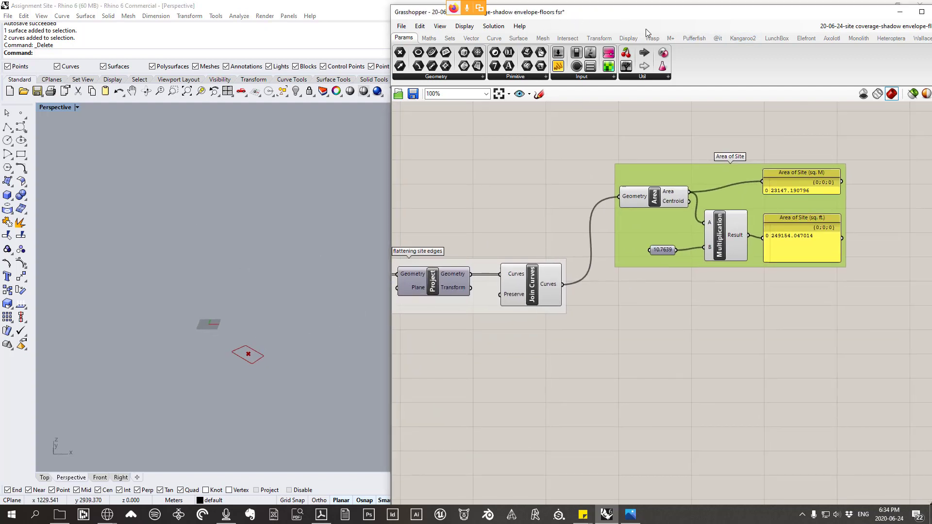
pyautogui.scroll(-3, 194, 295)
pyautogui.scroll(5, 290, 300)
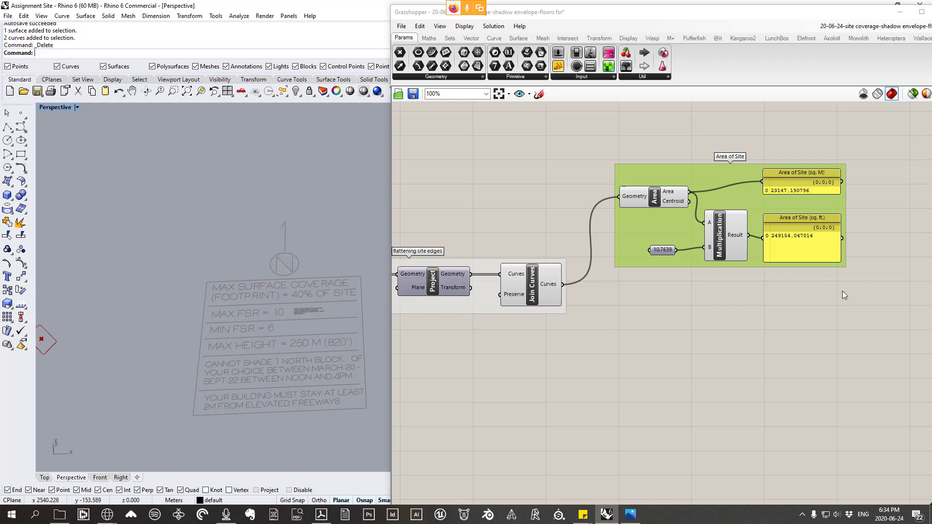
pyautogui.moveTo(842, 292); pyautogui.dragTo(790, 274, button='right')
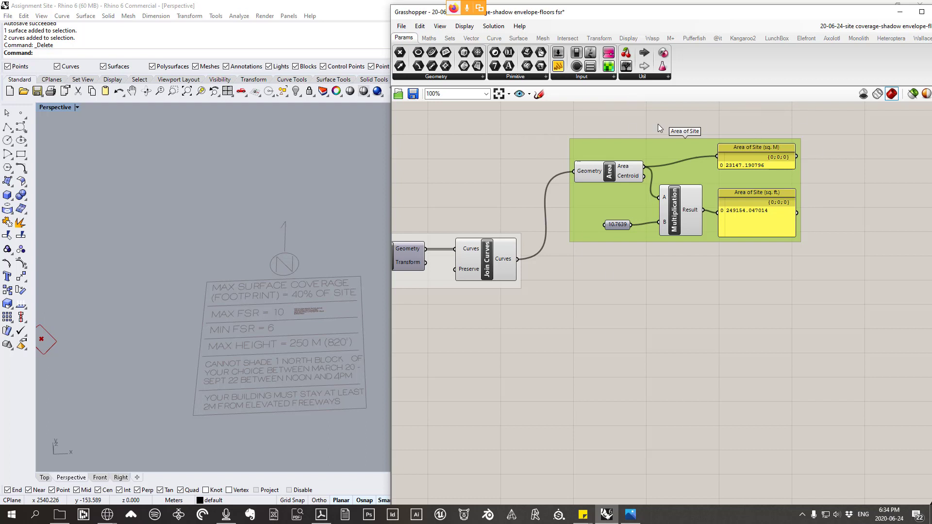
pyautogui.moveTo(592, 225); pyautogui.dragTo(573, 252, button='right')
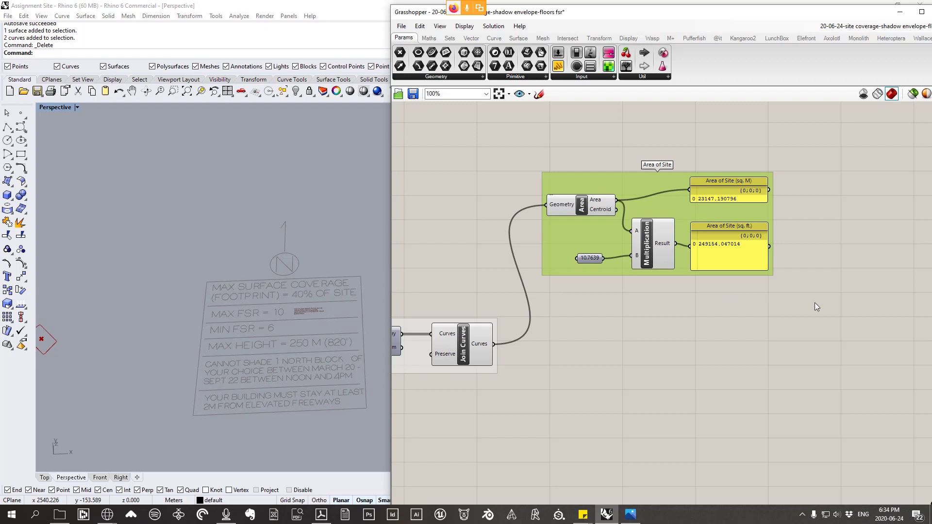
# - Duplicate the whole Area of Site group directly below the original and delete that copy
pyautogui.moveTo(839, 320); pyautogui.dragTo(823, 303)
pyautogui.click(569, 139)
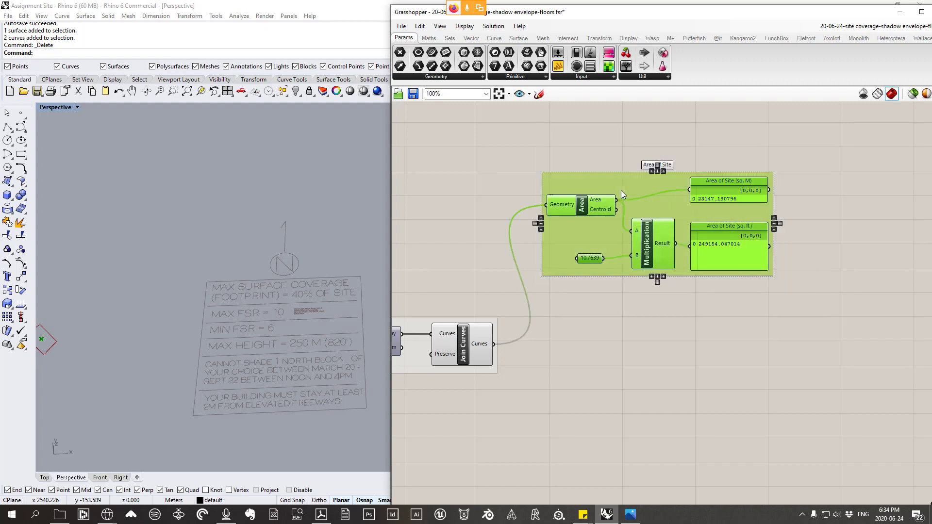
pyautogui.keyDown('alt'); pyautogui.moveTo(652, 243); pyautogui.dragTo(656, 401); pyautogui.keyUp('alt')
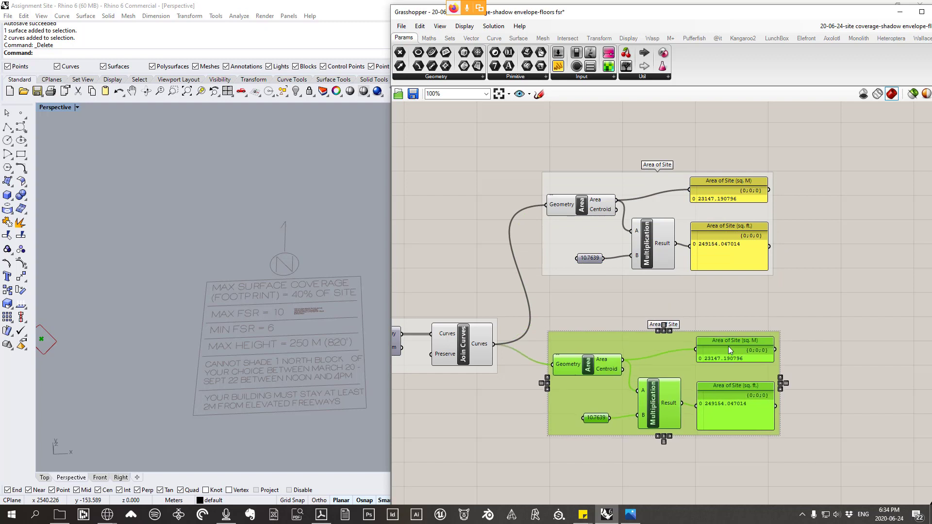
pyautogui.press('Delete')
# - Copy and paste the Area of Site group with its components and place the duplicate below the original
pyautogui.moveTo(853, 332); pyautogui.dragTo(534, 127)
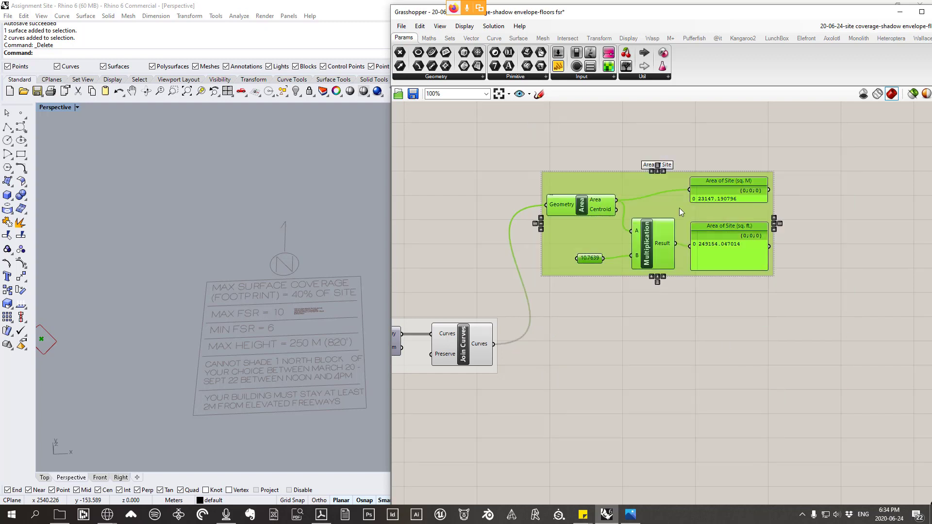
pyautogui.click(429, 30)
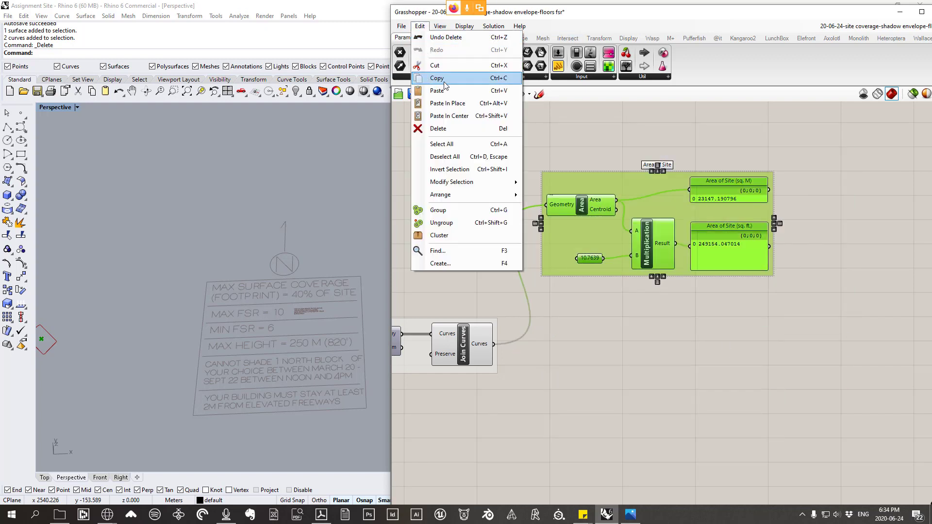
pyautogui.click(425, 28)
pyautogui.click(425, 28)
pyautogui.click(437, 91)
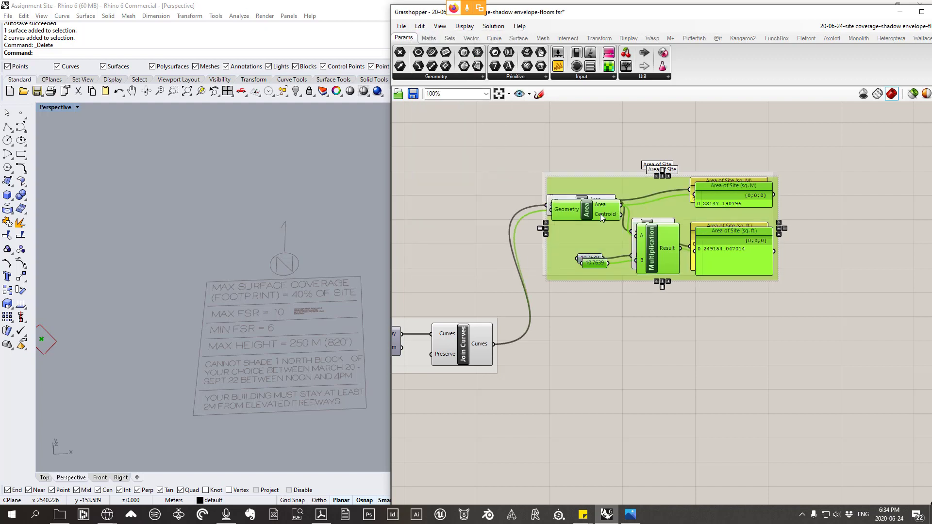
pyautogui.moveTo(589, 220); pyautogui.dragTo(596, 379)
pyautogui.moveTo(596, 330); pyautogui.dragTo(555, 279, button='right')
pyautogui.click(554, 278)
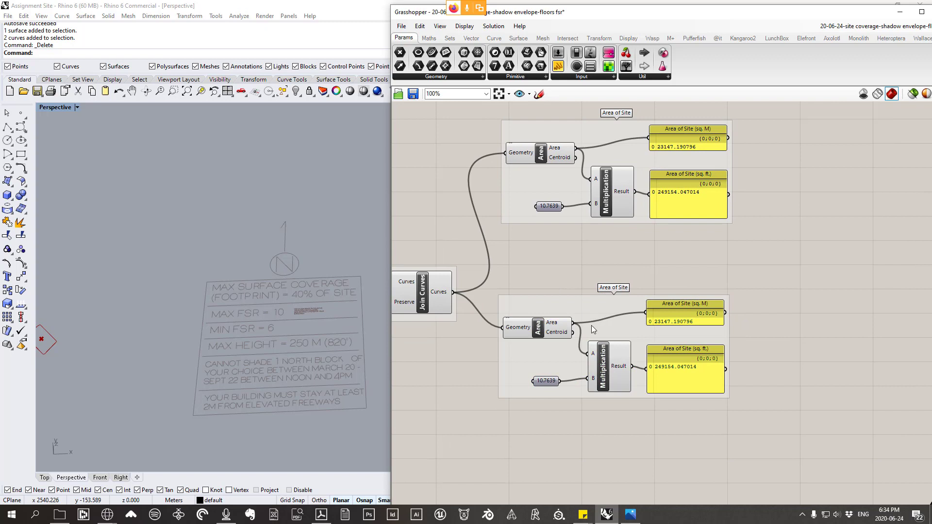
# - Rename the duplicated group "Max Site Coverage" and move it up closer beneath the Area of Site group
pyautogui.moveTo(612, 322); pyautogui.dragTo(623, 337, button='right')
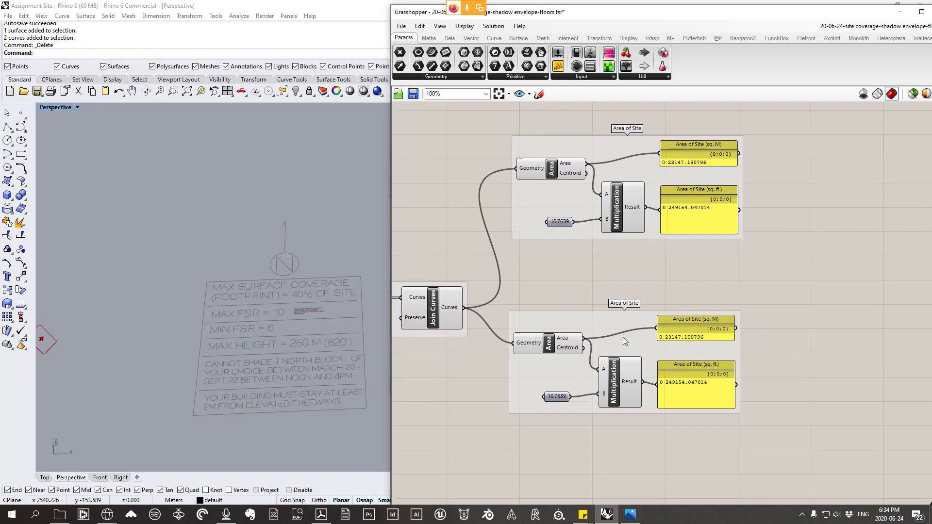
pyautogui.rightClick(604, 319)
pyautogui.moveTo(656, 327); pyautogui.dragTo(581, 326)
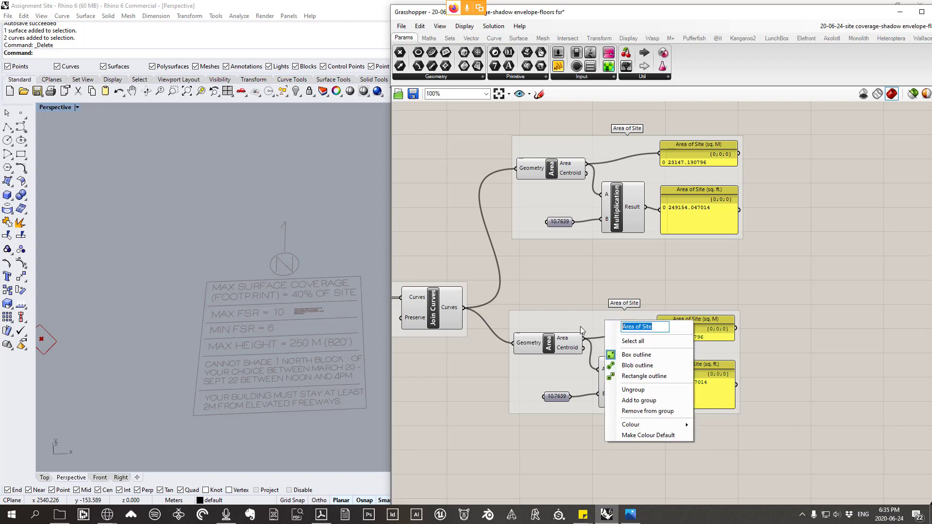
pyautogui.write('M')
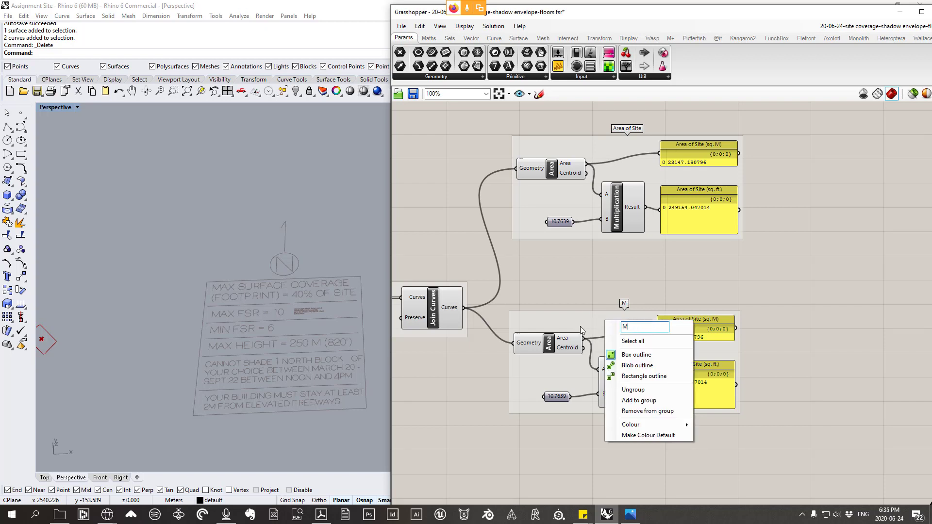
pyautogui.write('ax Site Coverage')
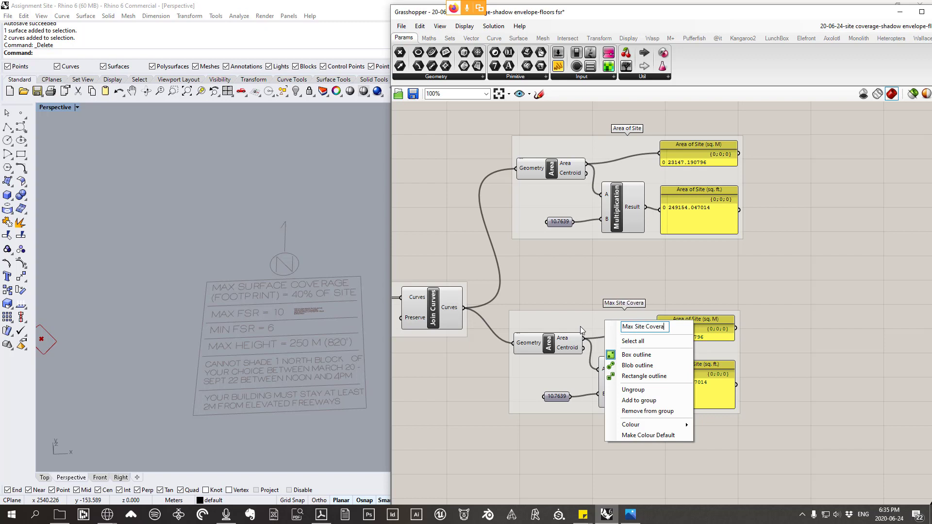
pyautogui.click(700, 264)
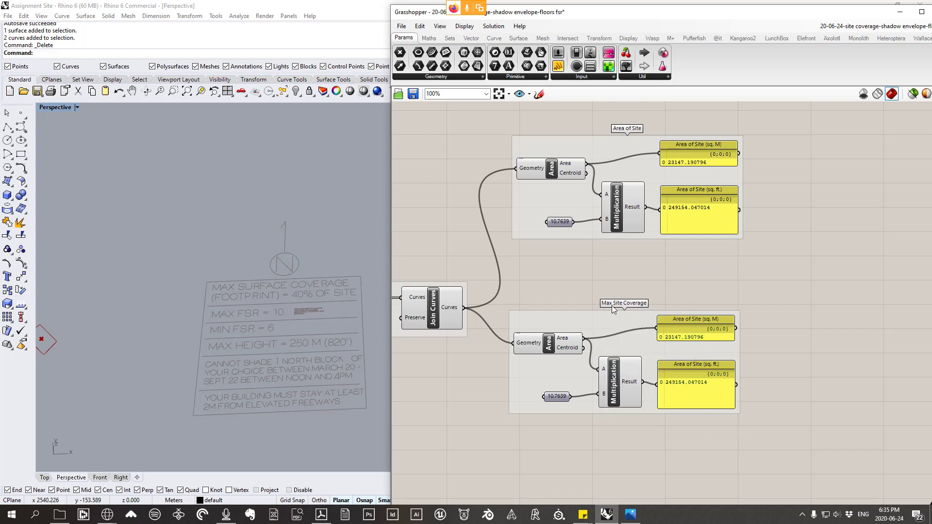
pyautogui.moveTo(616, 328); pyautogui.dragTo(619, 290)
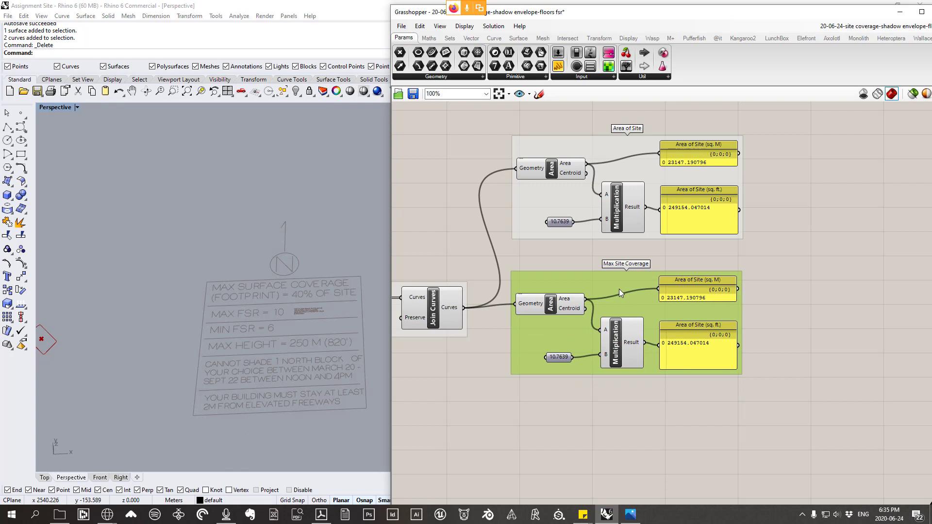
# - Rename the duplicated group's square-metre panel "Max Site Coverage (sq. M)"
pyautogui.rightClick(691, 280)
pyautogui.moveTo(739, 263); pyautogui.dragTo(708, 263)
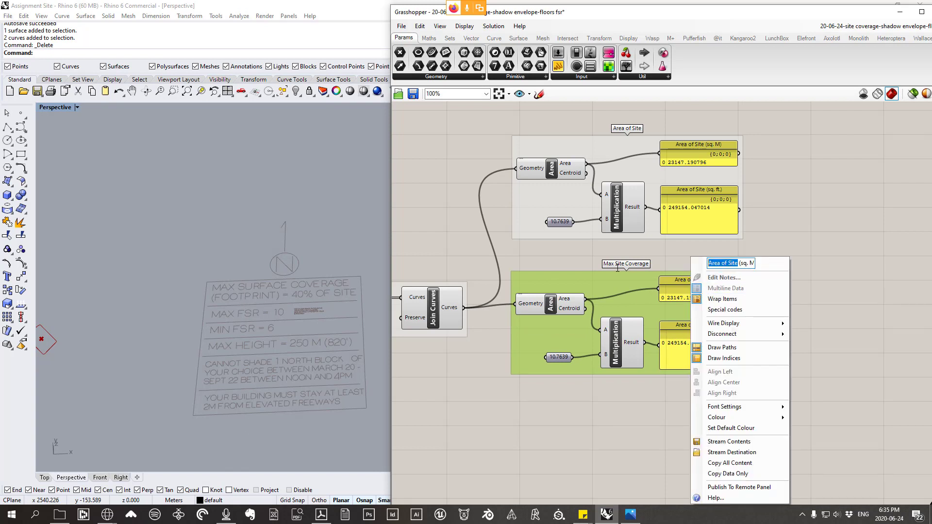
pyautogui.write('Max Site ')
pyautogui.write('Coverage (sq.')
pyautogui.press('Return')
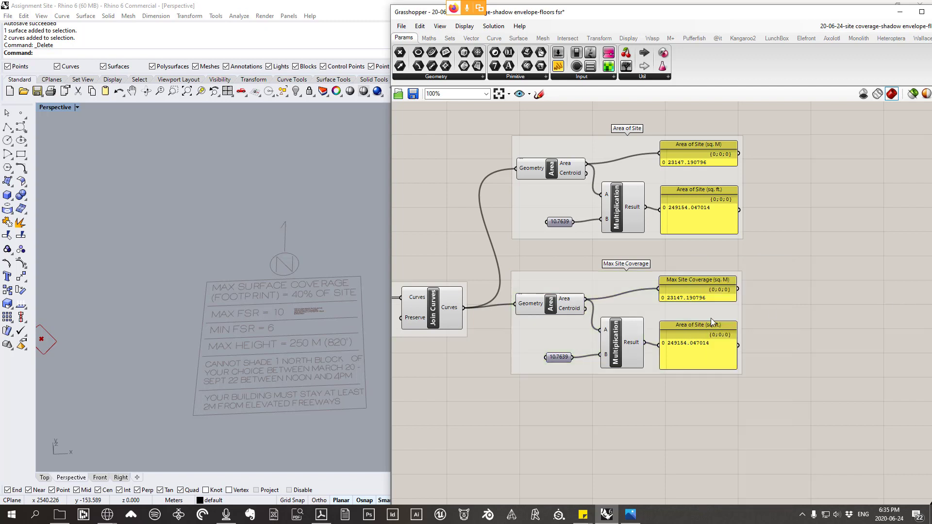
# - Rename the duplicated group's square-foot panel "Max Site Coverage (sq. ft.)"
pyautogui.rightClick(682, 323)
pyautogui.rightClick(682, 323)
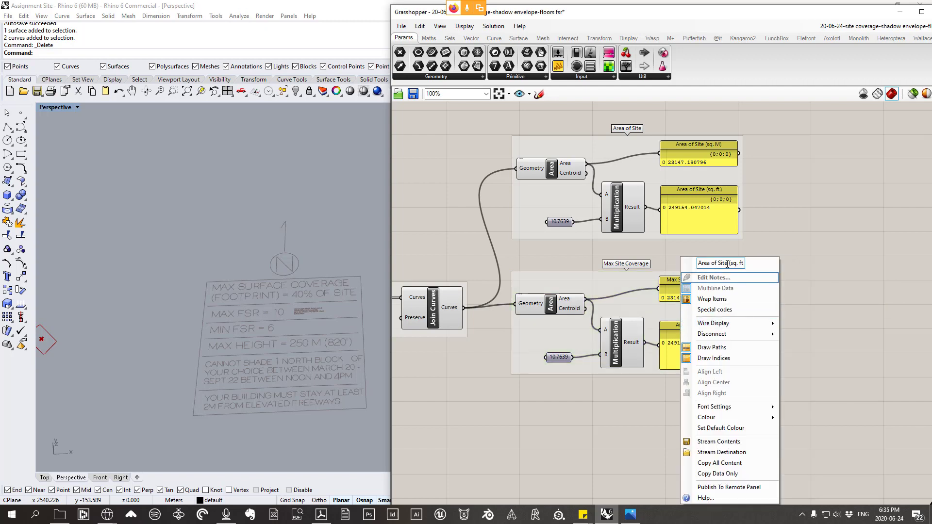
pyautogui.moveTo(727, 263); pyautogui.dragTo(698, 263)
pyautogui.write('Max Site ')
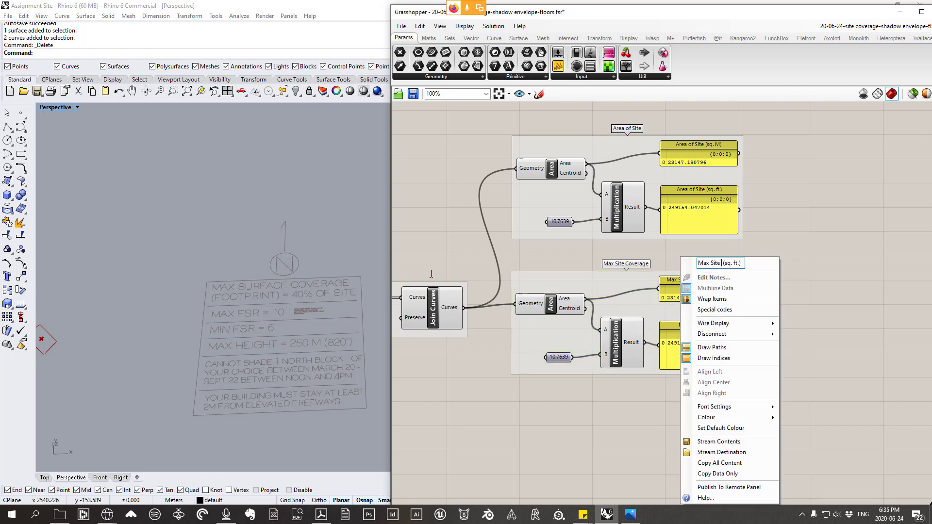
pyautogui.write('Coverage')
pyautogui.press('Return')
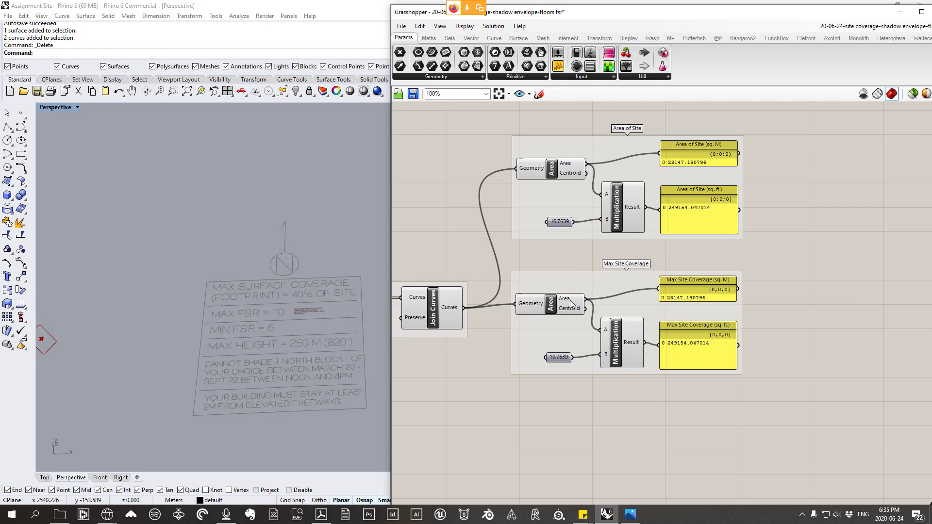
# - Apply the expression x*0.4 to the Area output in the Max Site Coverage group and check its panels
pyautogui.moveTo(574, 301)
pyautogui.moveTo(294, 213); pyautogui.dragTo(317, 265, button='right')
pyautogui.scroll(10, 279, 247)
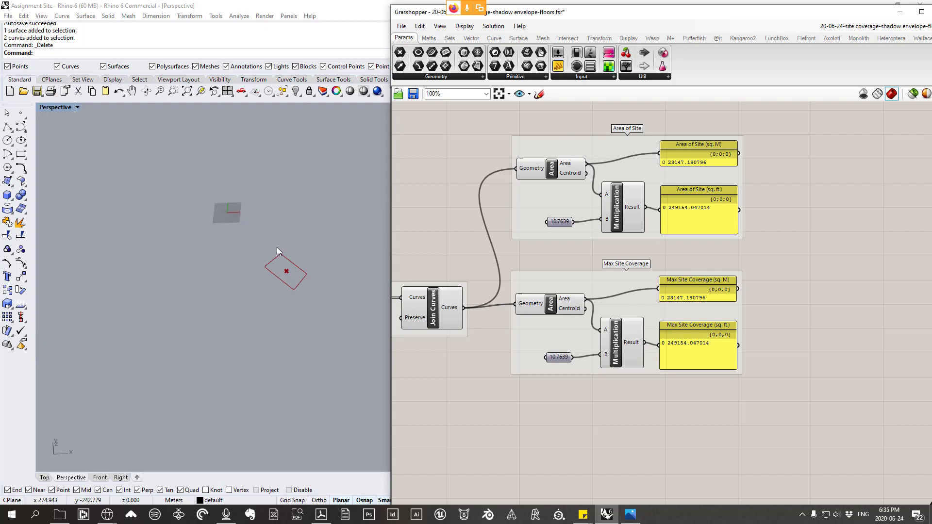
pyautogui.rightClick(567, 301)
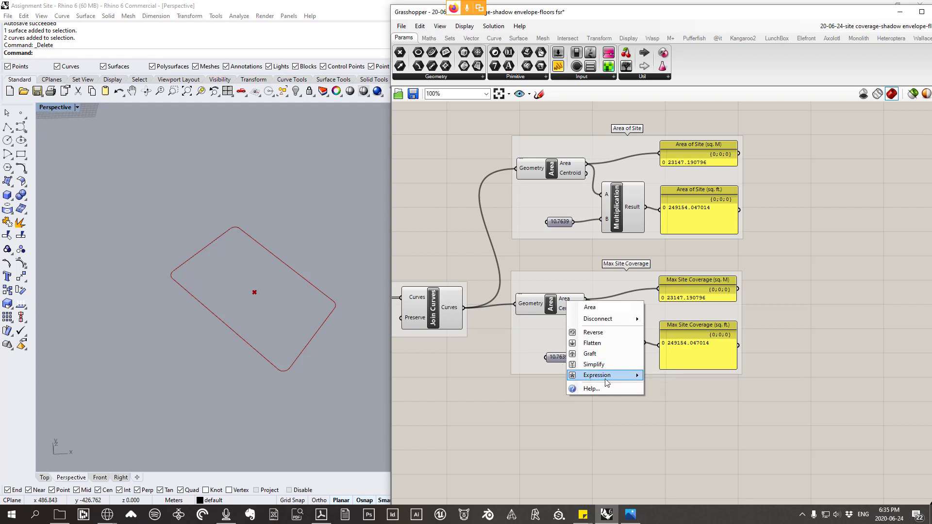
pyautogui.moveTo(616, 382)
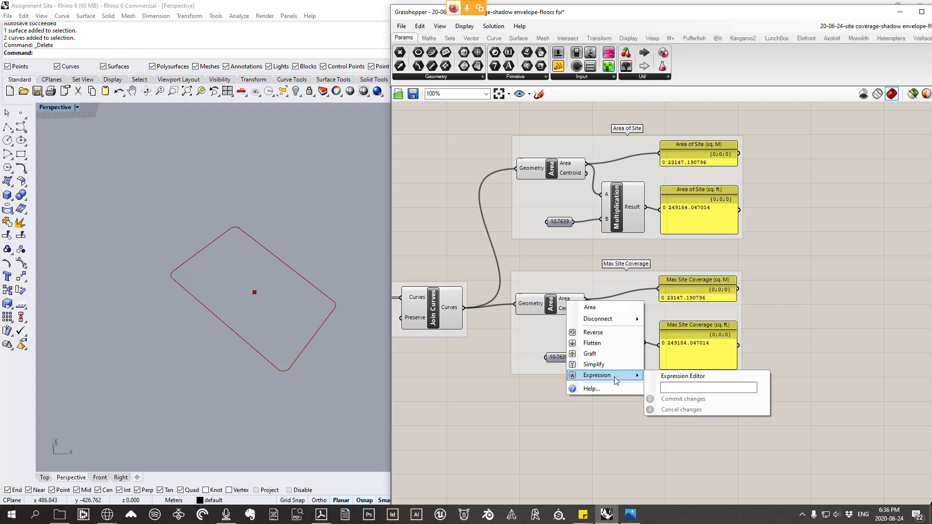
pyautogui.click(671, 386)
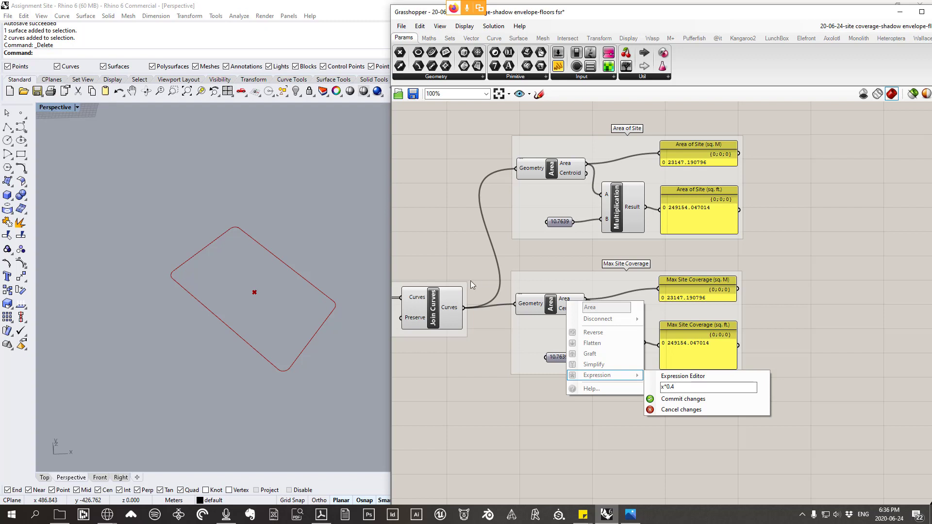
pyautogui.click(666, 399)
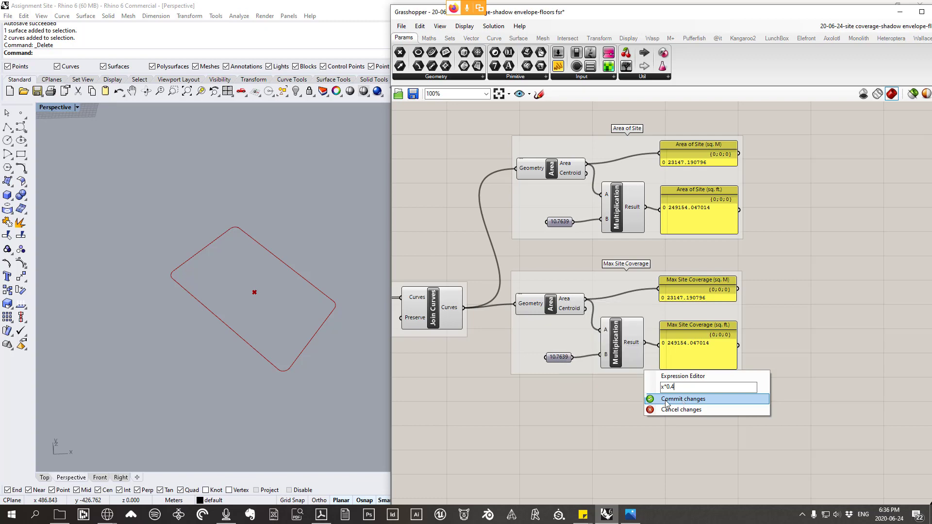
pyautogui.scroll(4, 703, 337)
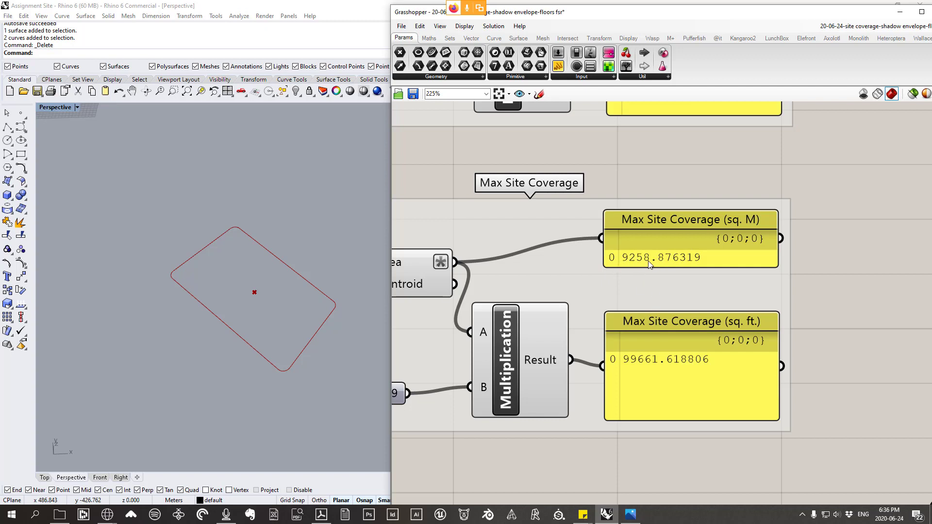
pyautogui.moveTo(330, 311); pyautogui.dragTo(276, 249, button='right')
pyautogui.scroll(-1, 716, 292)
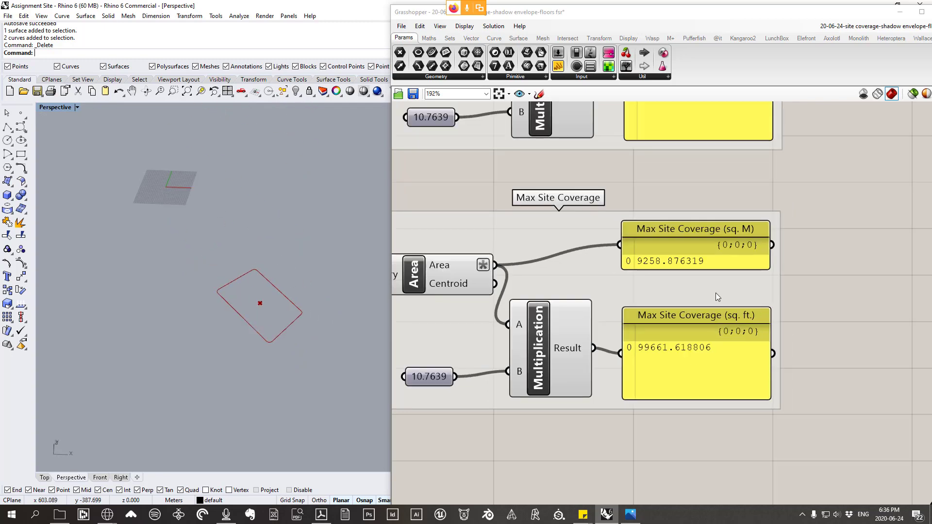
# - Check the site requirements text beside the model, and move the Max Site Coverage group slightly closer beneath the Area of Site group
pyautogui.scroll(-5, 738, 274)
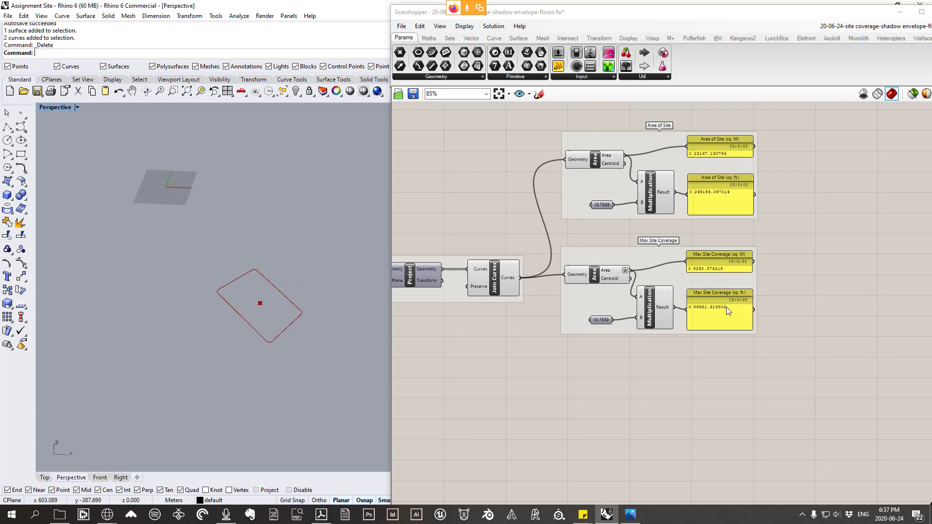
pyautogui.scroll(-3, 208, 322)
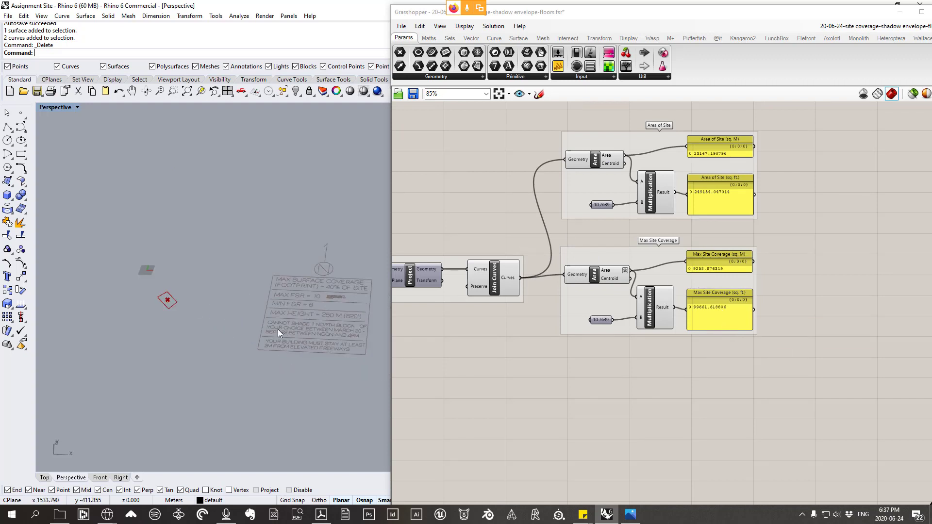
pyautogui.moveTo(213, 322); pyautogui.dragTo(196, 293, button='right')
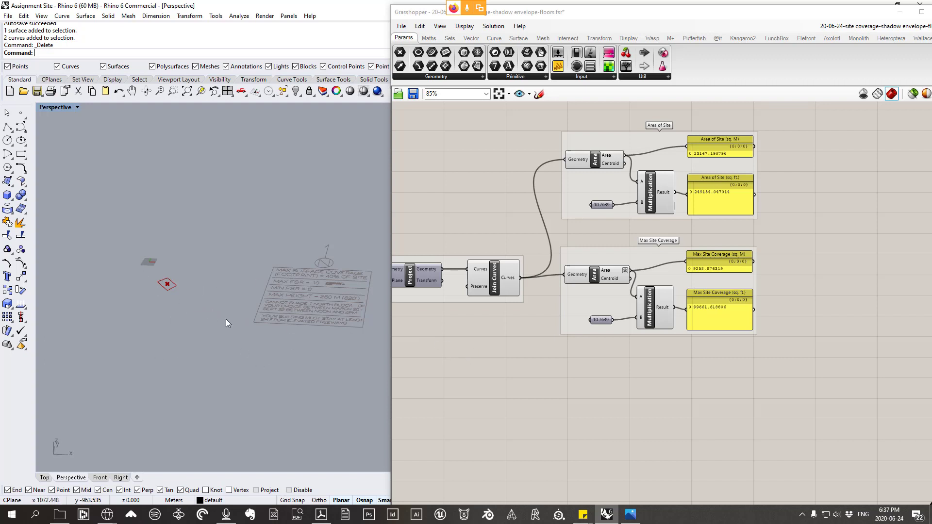
pyautogui.scroll(-4, 602, 318)
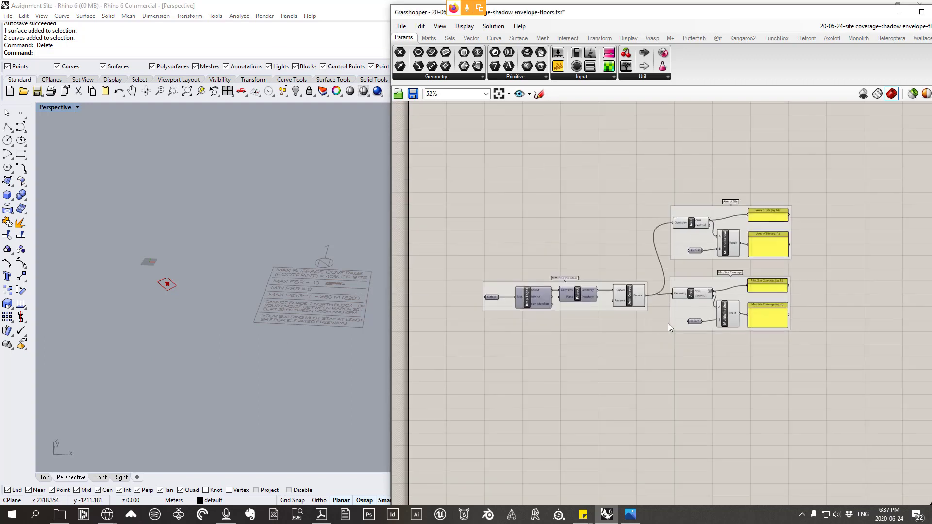
pyautogui.scroll(1, 651, 323)
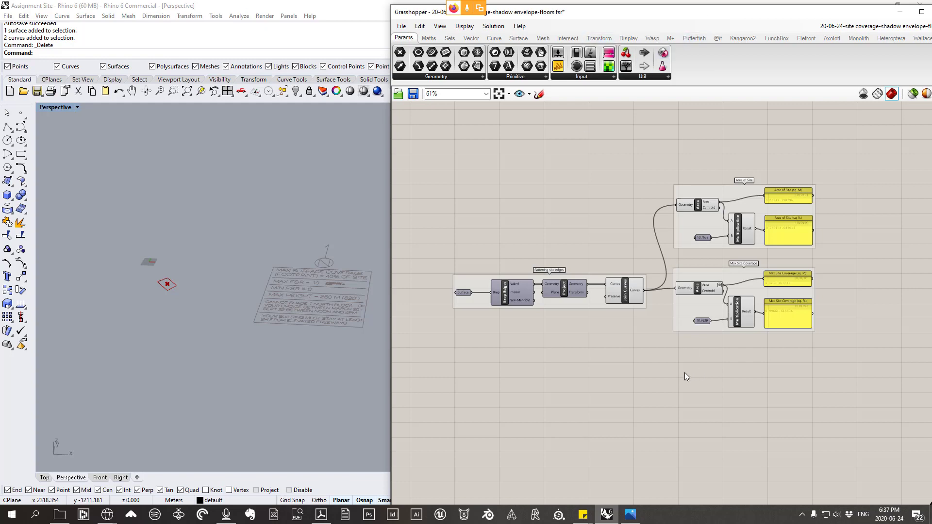
pyautogui.scroll(4, 677, 311)
pyautogui.moveTo(695, 223); pyautogui.dragTo(700, 210)
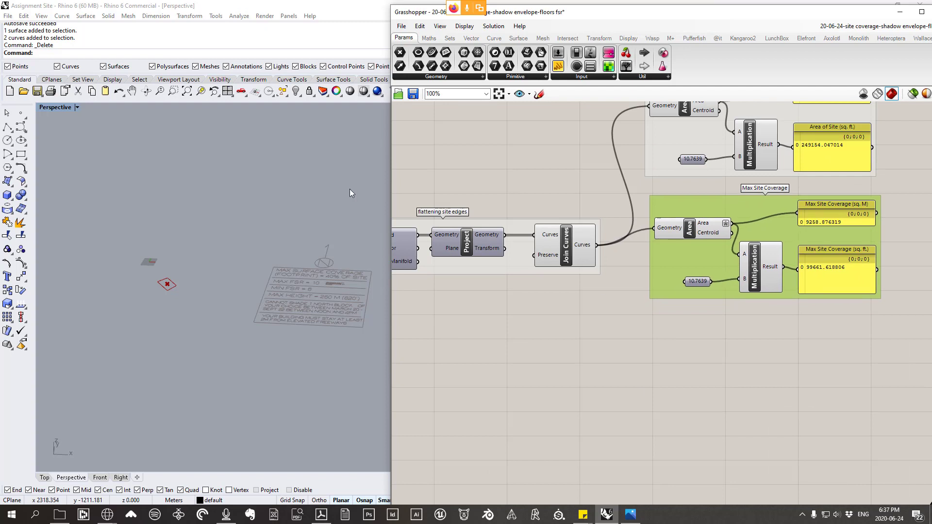
# - Examine the flattened site outline in the Perspective view alongside the Max Site Coverage group
pyautogui.scroll(5, 181, 286)
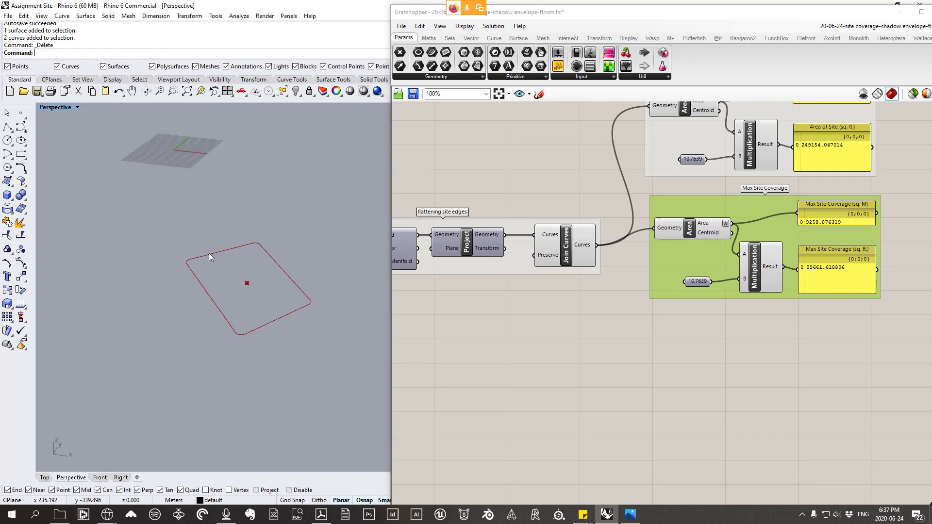
pyautogui.scroll(-3, 311, 302)
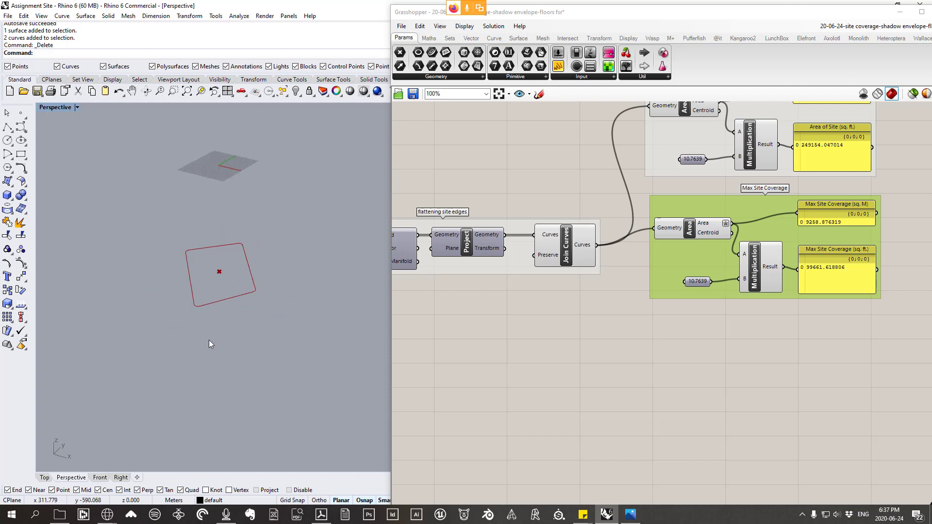
pyautogui.scroll(-2, 254, 279)
pyautogui.scroll(5, 255, 279)
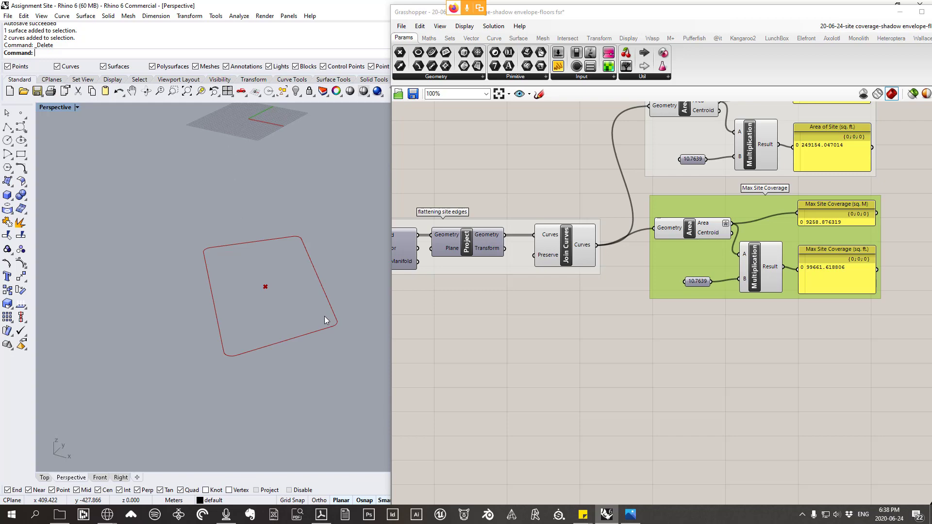
pyautogui.scroll(-4, 605, 219)
pyautogui.scroll(2, 578, 246)
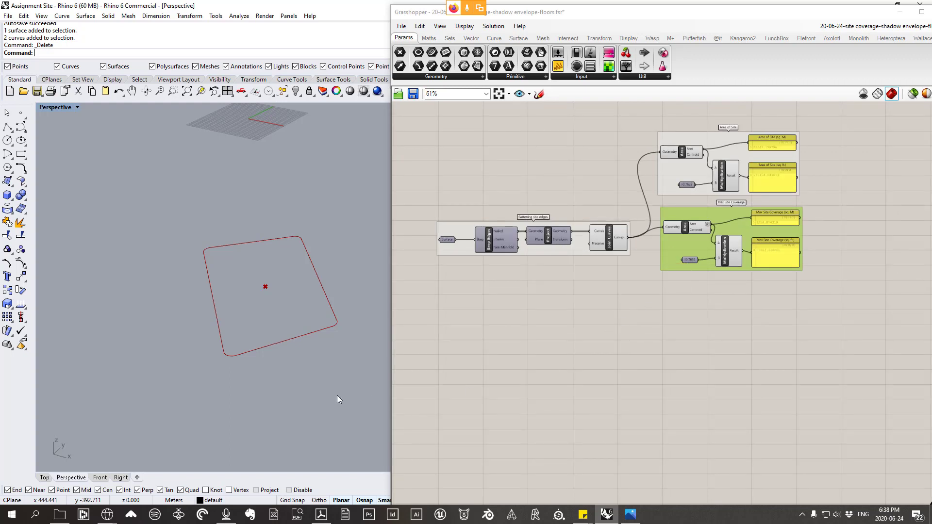
pyautogui.moveTo(278, 365); pyautogui.dragTo(268, 359, button='right')
pyautogui.moveTo(345, 269); pyautogui.dragTo(245, 302, button='right')
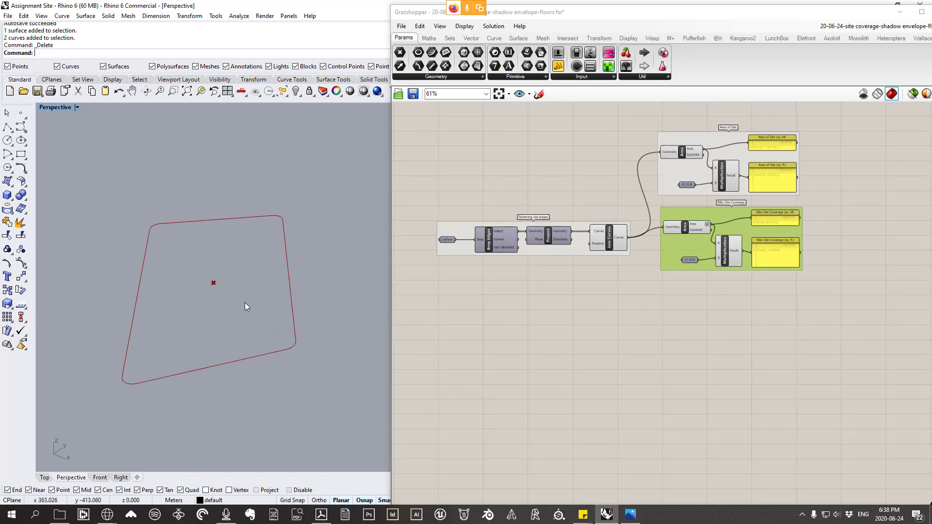
pyautogui.moveTo(343, 284); pyautogui.dragTo(294, 293, button='right')
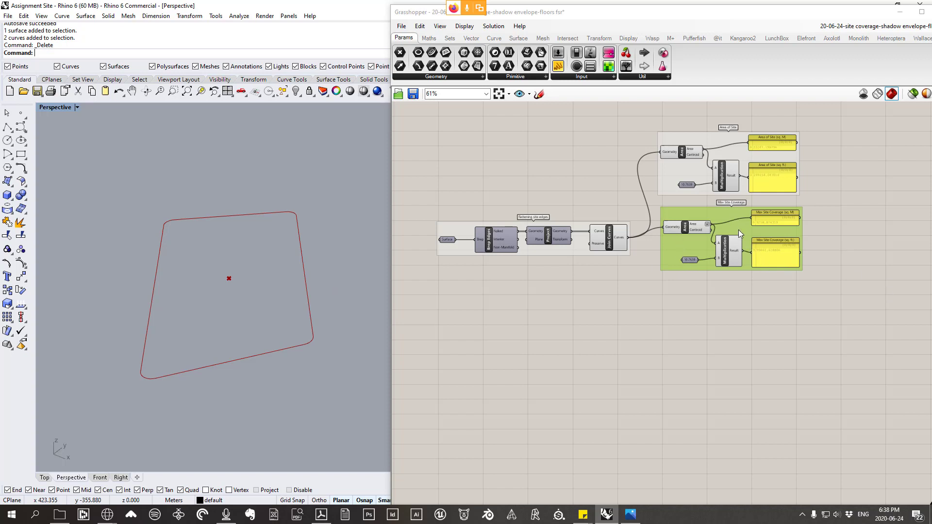
pyautogui.scroll(1, 738, 229)
pyautogui.moveTo(687, 224); pyautogui.dragTo(599, 218, button='right')
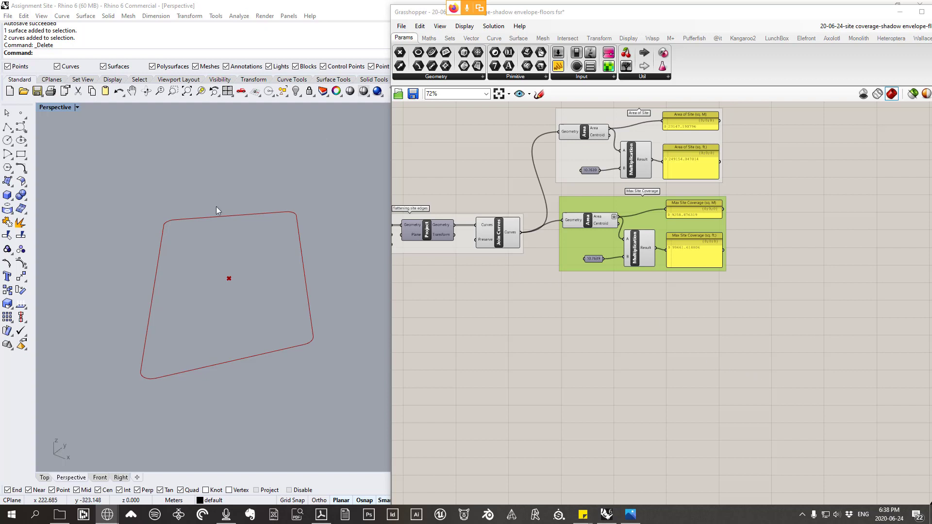
pyautogui.moveTo(216, 206)
pyautogui.mouseDown(button='right')
pyautogui.moveTo(254, 241)
pyautogui.moveTo(191, 156)
pyautogui.mouseUp(button='right')
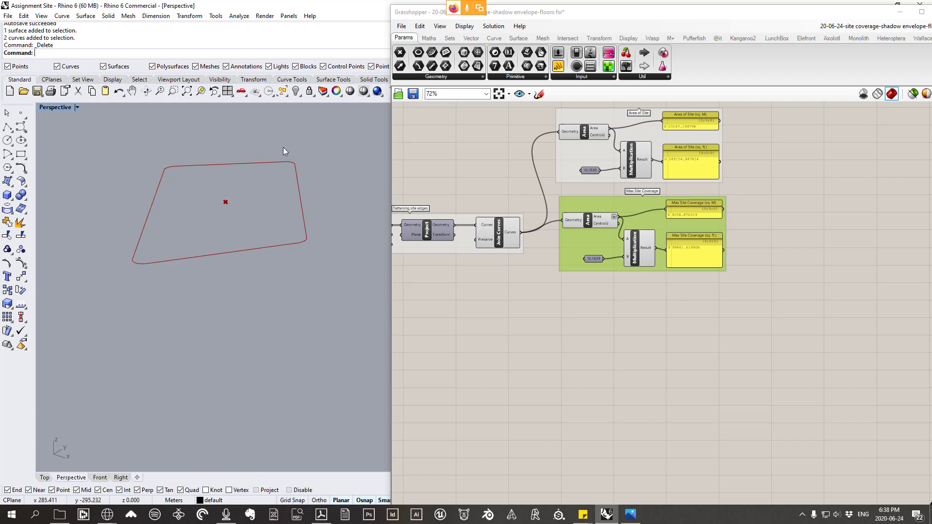
# - Add an Offset Curve component below the site edges group and connect the Join Curves output to its Curve input
pyautogui.moveTo(506, 290); pyautogui.dragTo(583, 267, button='right')
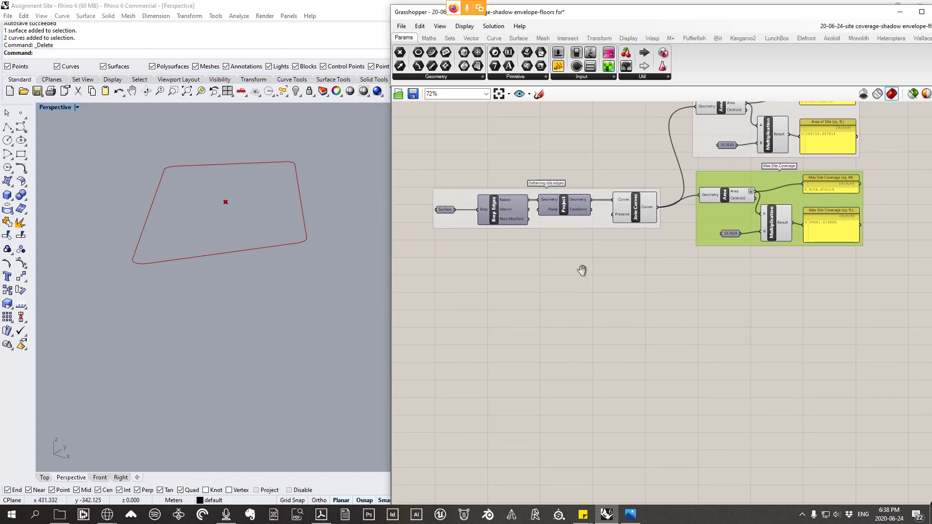
pyautogui.click(630, 200)
pyautogui.moveTo(631, 199); pyautogui.dragTo(636, 197)
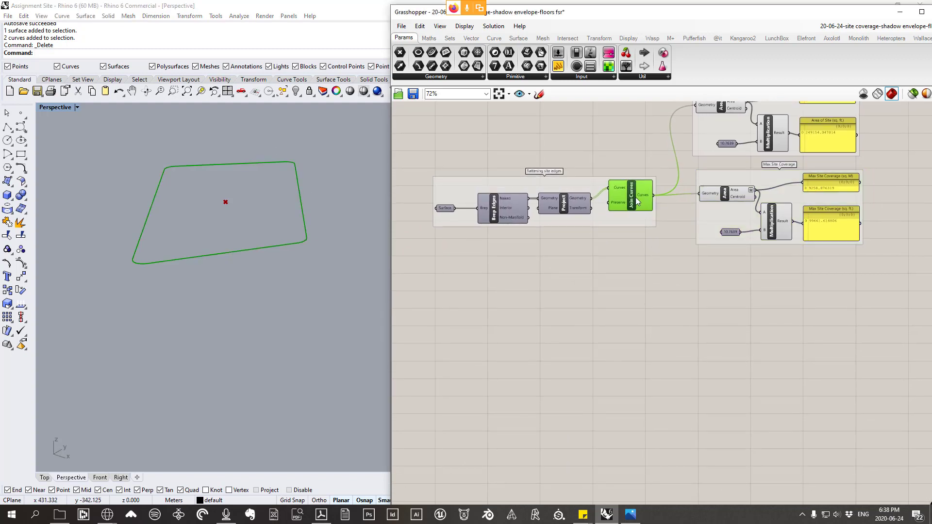
pyautogui.click(494, 38)
pyautogui.click(636, 78)
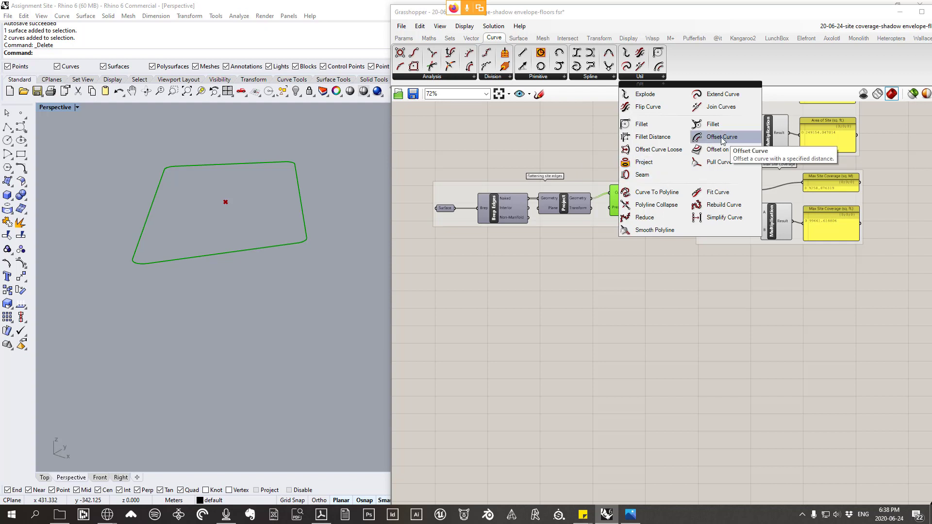
pyautogui.moveTo(727, 138); pyautogui.dragTo(659, 328)
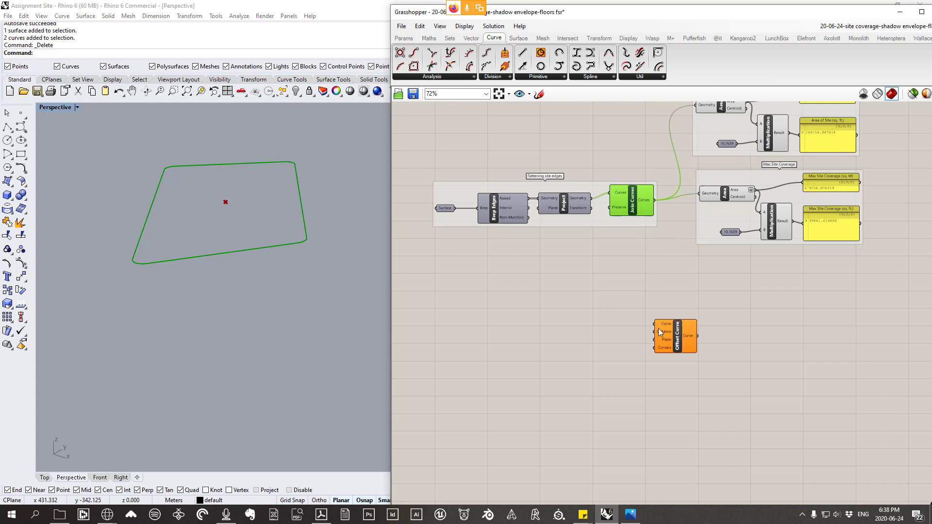
pyautogui.moveTo(637, 202); pyautogui.dragTo(649, 339)
# - Check the offset direction against the site outline and apply the expression -x to the Offset Curve's Distance input
pyautogui.moveTo(320, 268); pyautogui.dragTo(196, 253, button='right')
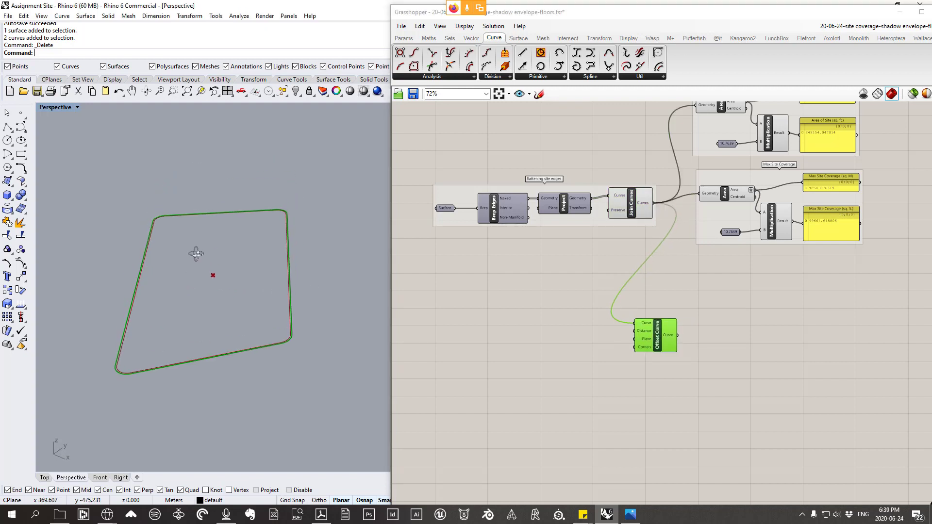
pyautogui.scroll(5, 170, 224)
pyautogui.scroll(-4, 153, 208)
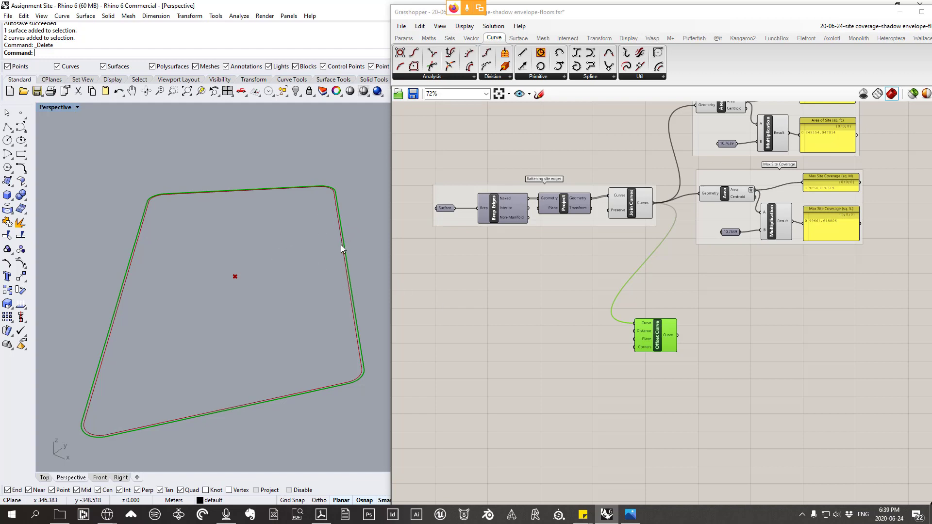
pyautogui.scroll(3, 650, 333)
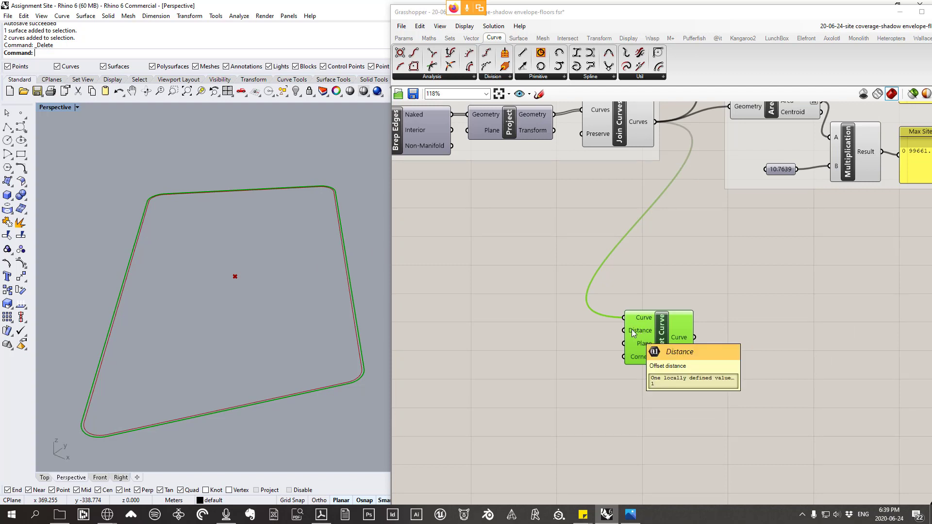
pyautogui.rightClick(633, 332)
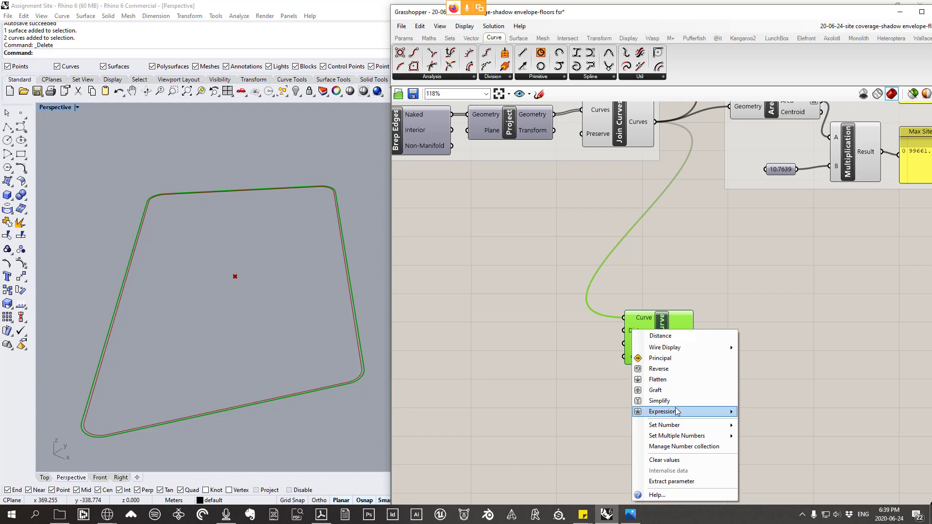
pyautogui.moveTo(713, 413)
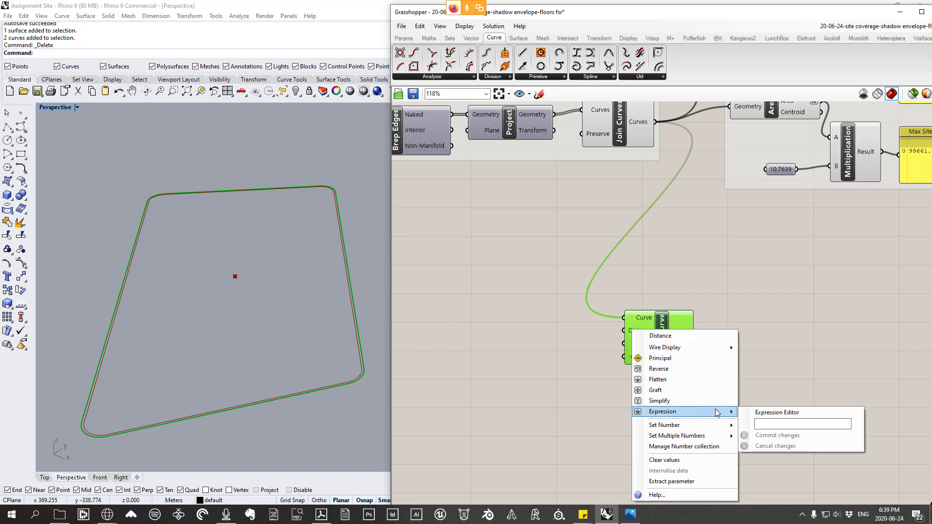
pyautogui.click(765, 424)
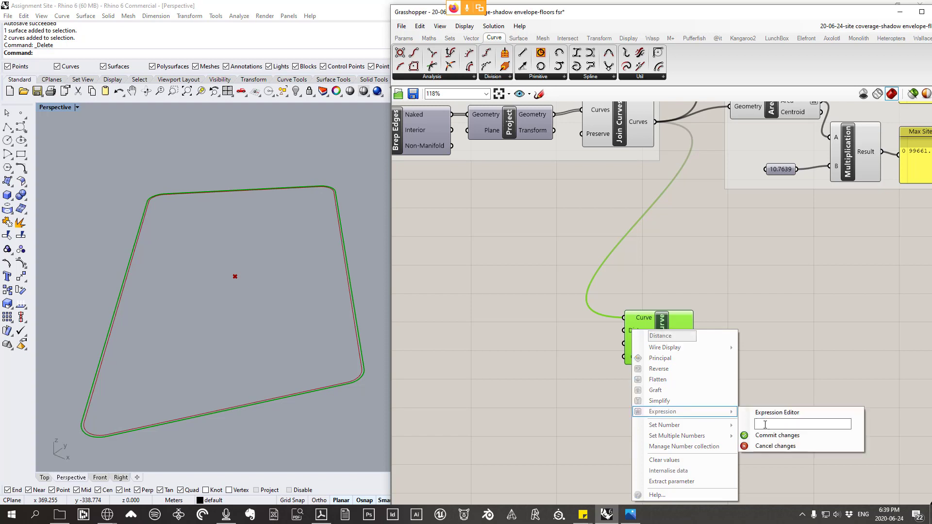
pyautogui.write('-x')
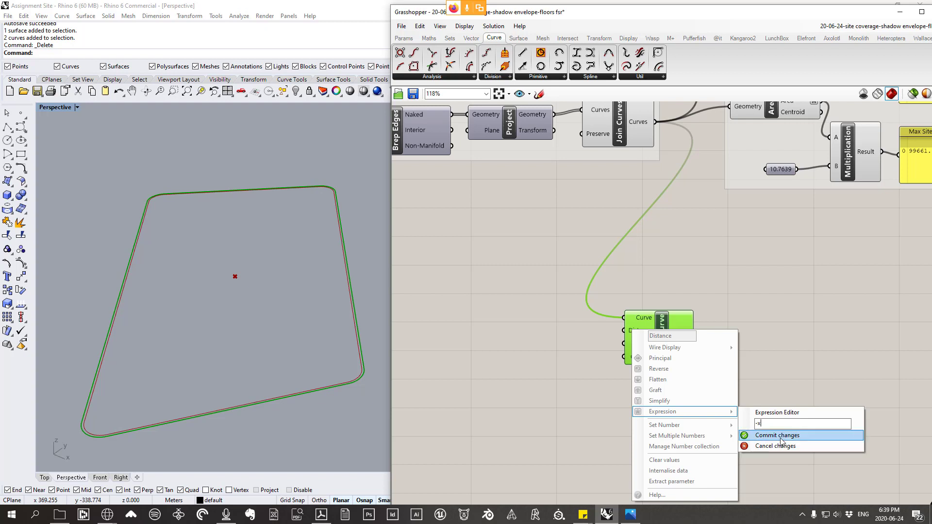
pyautogui.click(780, 436)
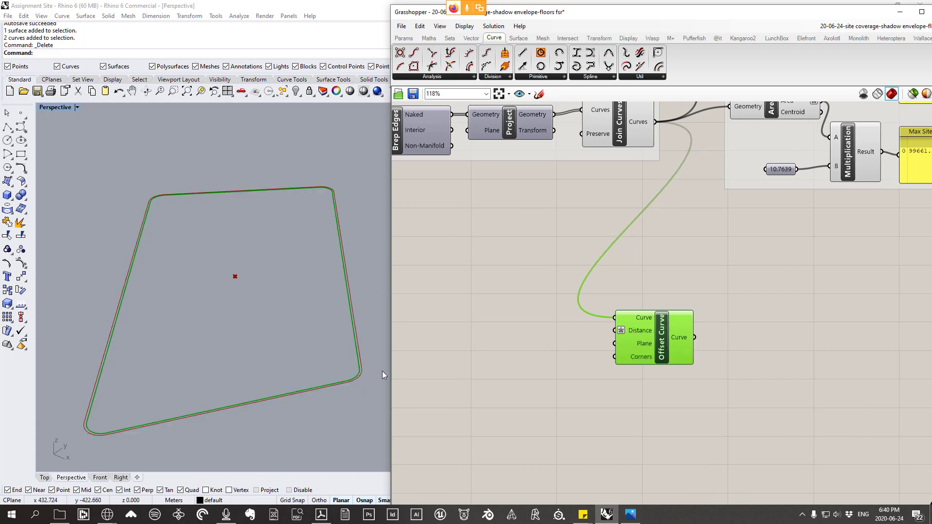
# - Move the Offset Curve component up slightly, closer to the flattened site edges group
pyautogui.moveTo(651, 403); pyautogui.dragTo(685, 403, button='right')
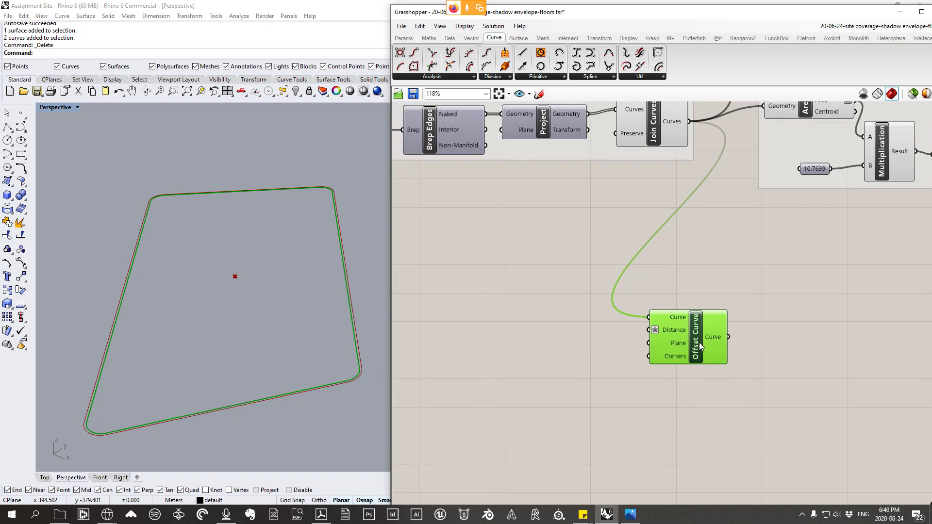
pyautogui.moveTo(700, 344); pyautogui.dragTo(701, 329)
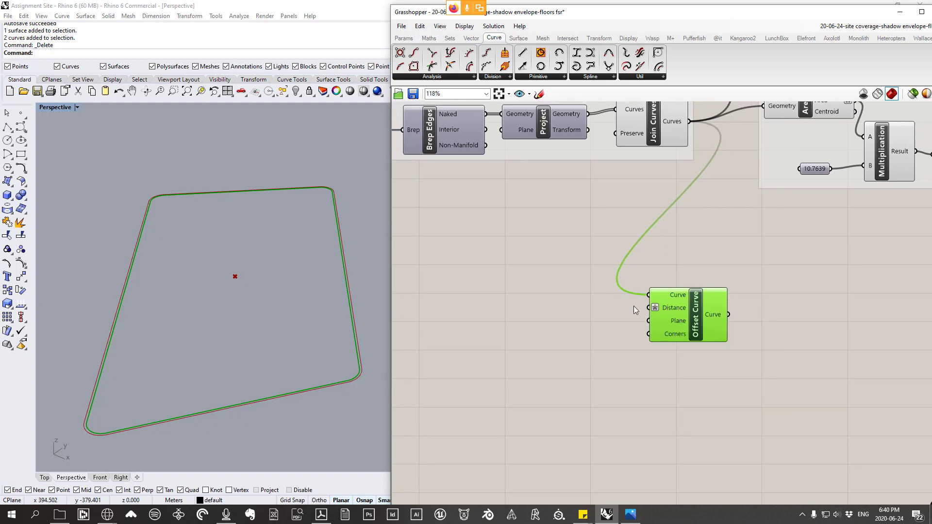
pyautogui.moveTo(697, 306); pyautogui.dragTo(701, 303)
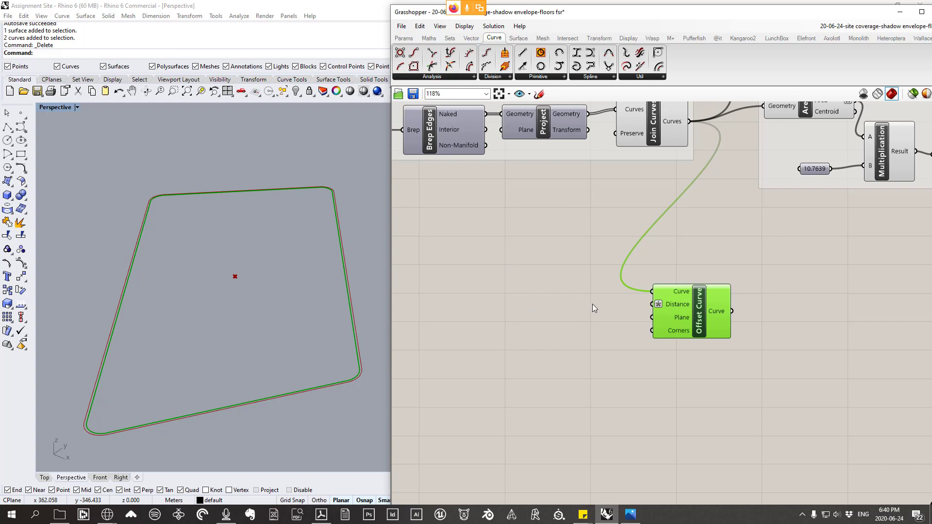
# - Place a default Number Slider beside the Offset Curve component, try it at 0.684, and delete it
pyautogui.doubleClick(502, 276)
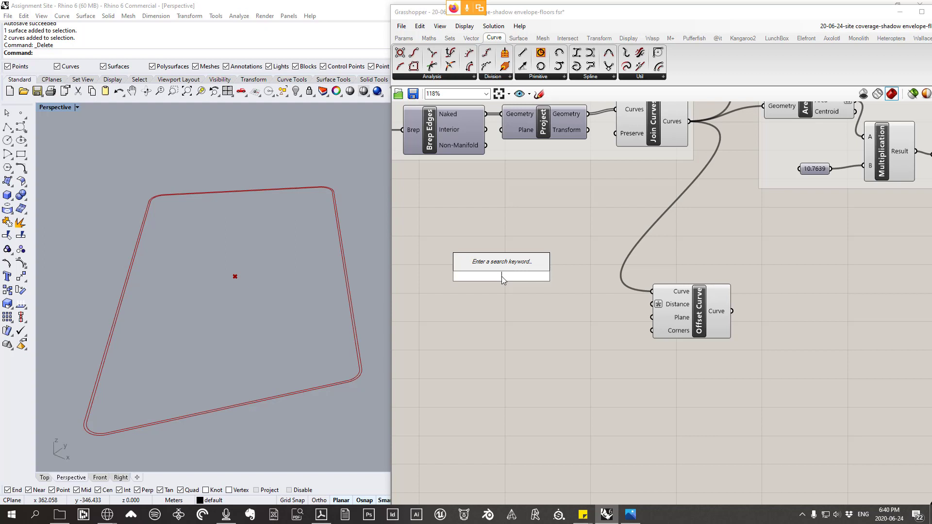
pyautogui.press('Escape')
pyautogui.click(404, 37)
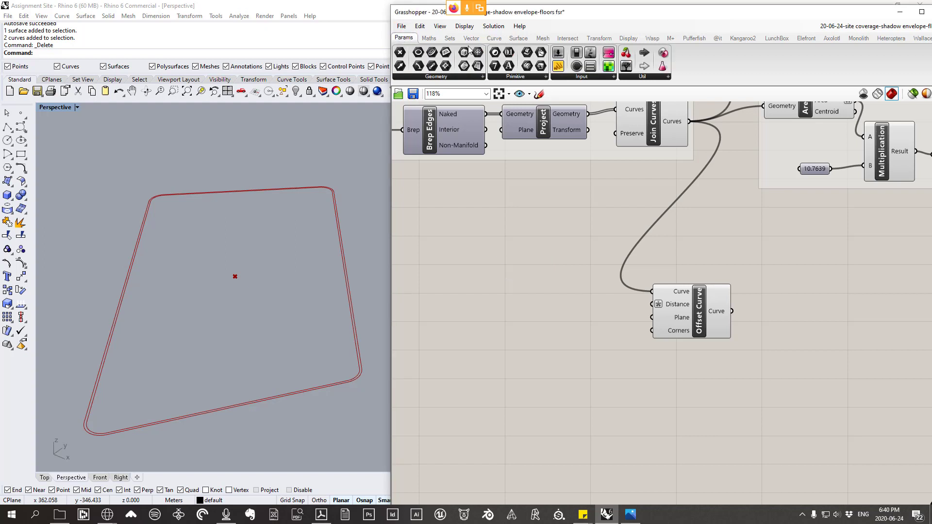
pyautogui.click(581, 76)
pyautogui.moveTo(575, 92); pyautogui.dragTo(485, 218)
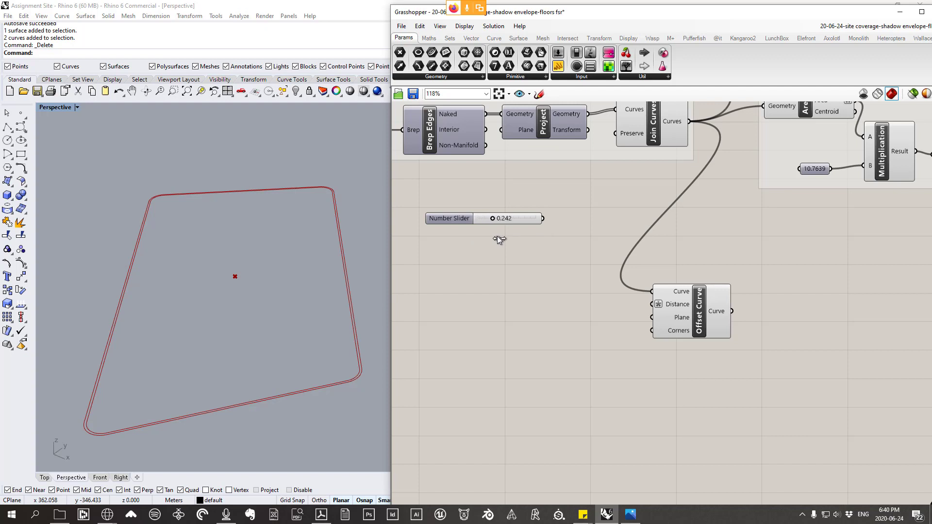
pyautogui.moveTo(540, 239); pyautogui.dragTo(460, 236)
pyautogui.moveTo(537, 222); pyautogui.dragTo(512, 224)
pyautogui.moveTo(569, 243); pyautogui.dragTo(496, 256)
pyautogui.moveTo(563, 269); pyautogui.dragTo(428, 196)
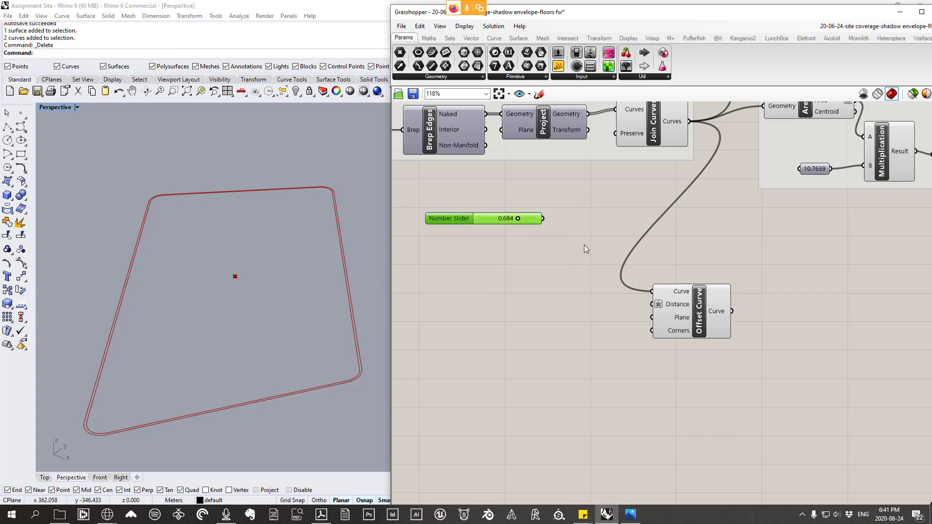
pyautogui.press('Delete')
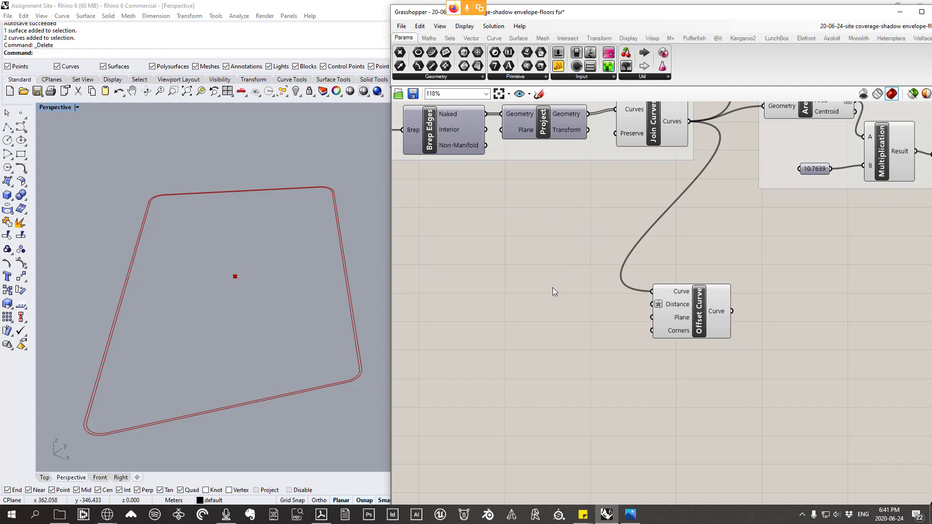
# - Place a Number Slider ranging from 1.000 to 100.000 beside the Offset Curve component
pyautogui.doubleClick(544, 279)
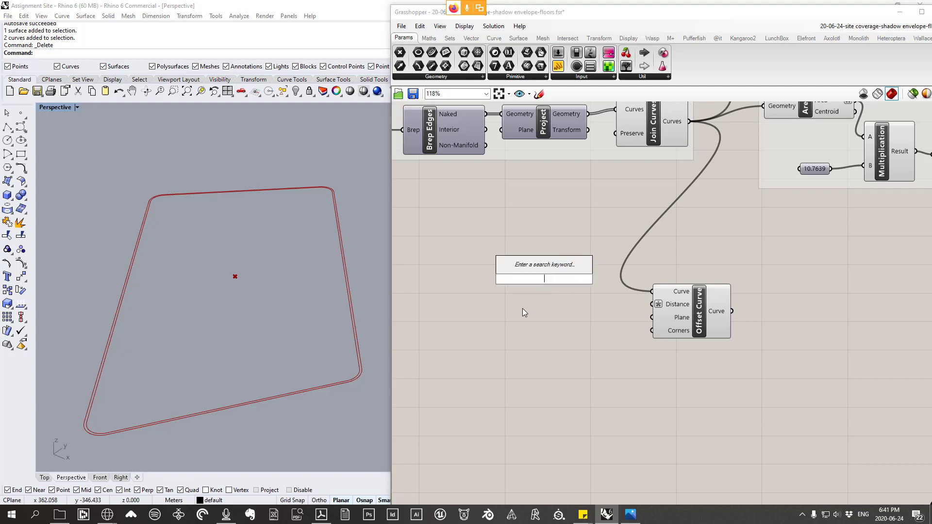
pyautogui.doubleClick(526, 273)
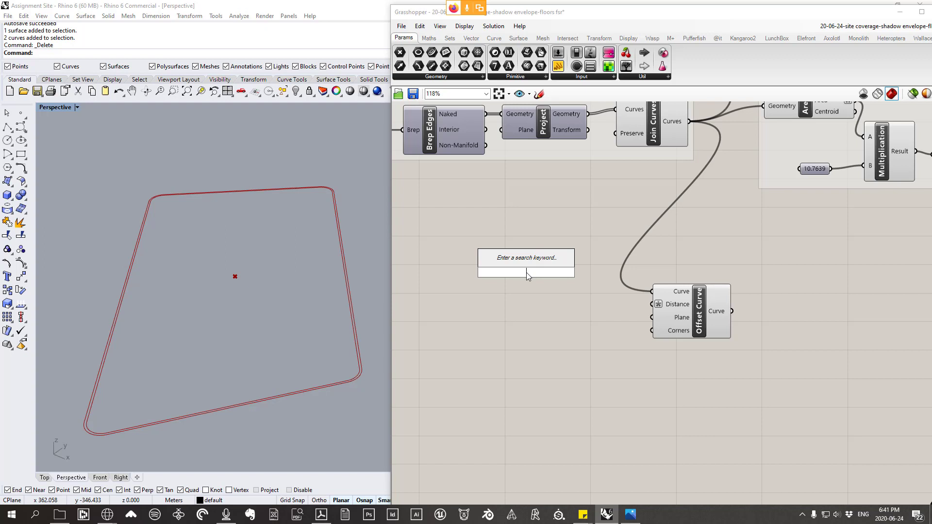
pyautogui.write('1')
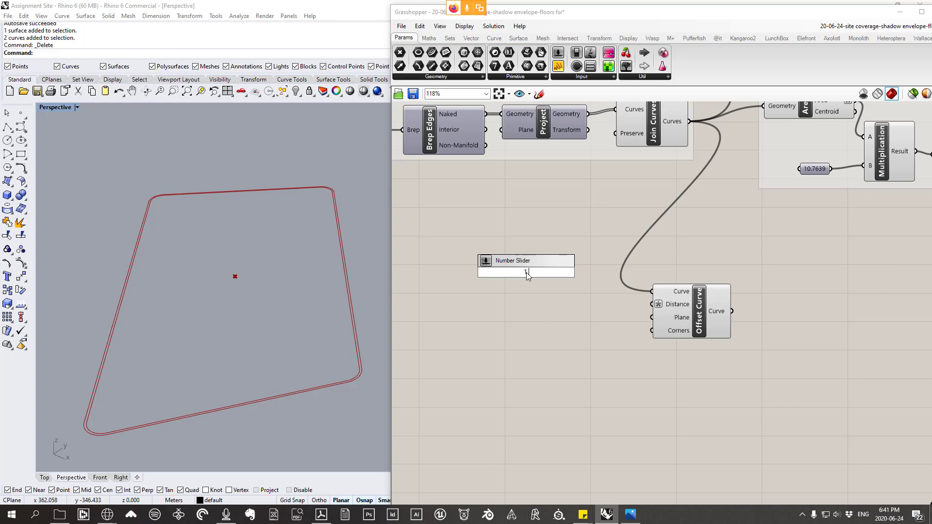
pyautogui.write('.000')
pyautogui.press('BackSpace')
pyautogui.write('100.000')
pyautogui.press('Return')
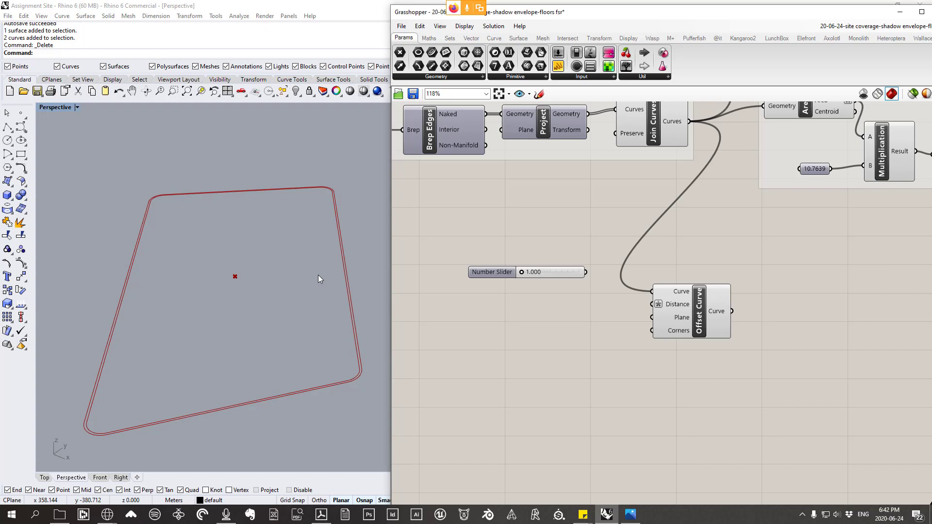
# - Connect the slider to the Offset Curve's Distance input and set it to 50.649
pyautogui.moveTo(521, 275); pyautogui.dragTo(596, 277)
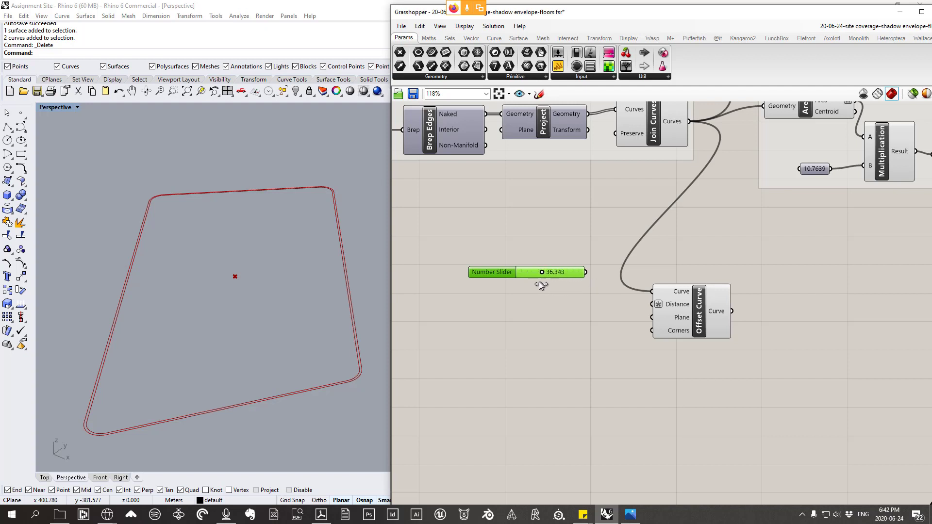
pyautogui.moveTo(540, 284); pyautogui.dragTo(573, 285)
pyautogui.moveTo(630, 314); pyautogui.dragTo(653, 305)
pyautogui.moveTo(522, 272); pyautogui.dragTo(550, 300)
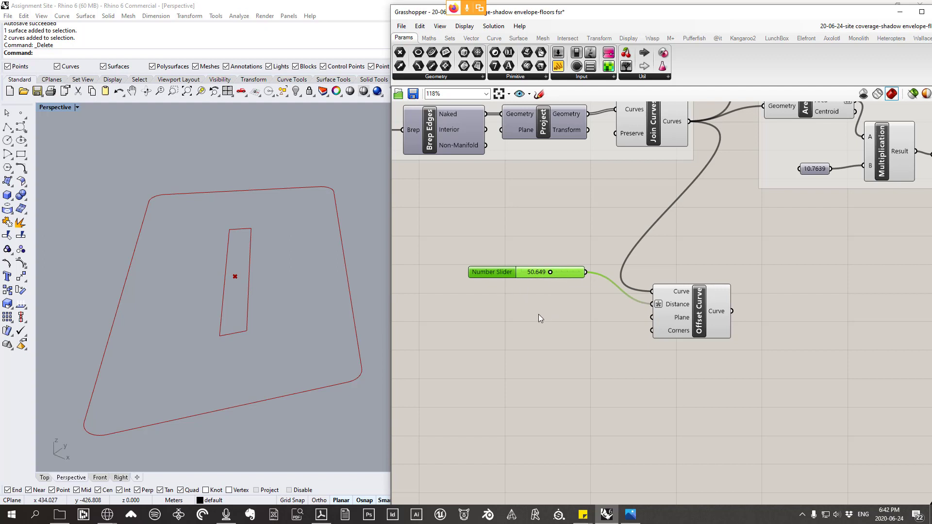
# - Set the offset distance slider's maximum to 50
pyautogui.doubleClick(500, 273)
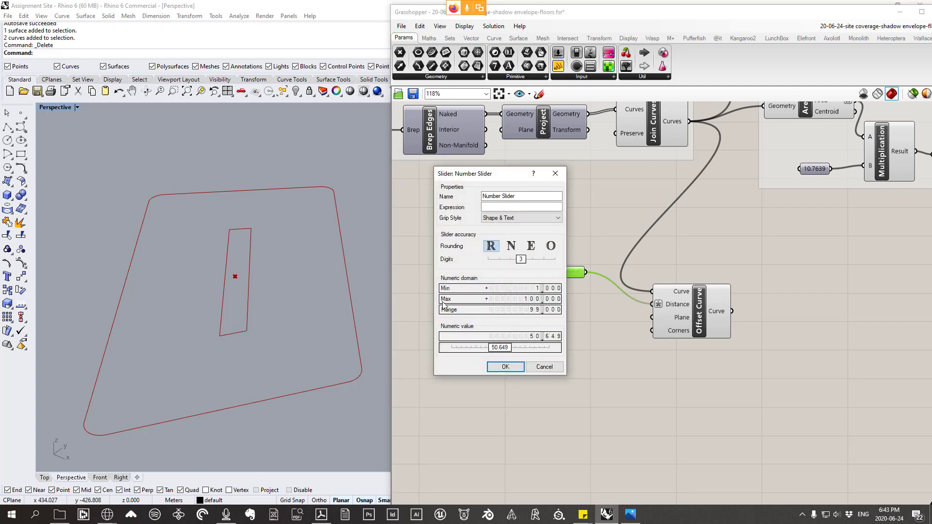
pyautogui.doubleClick(528, 300)
pyautogui.write('50')
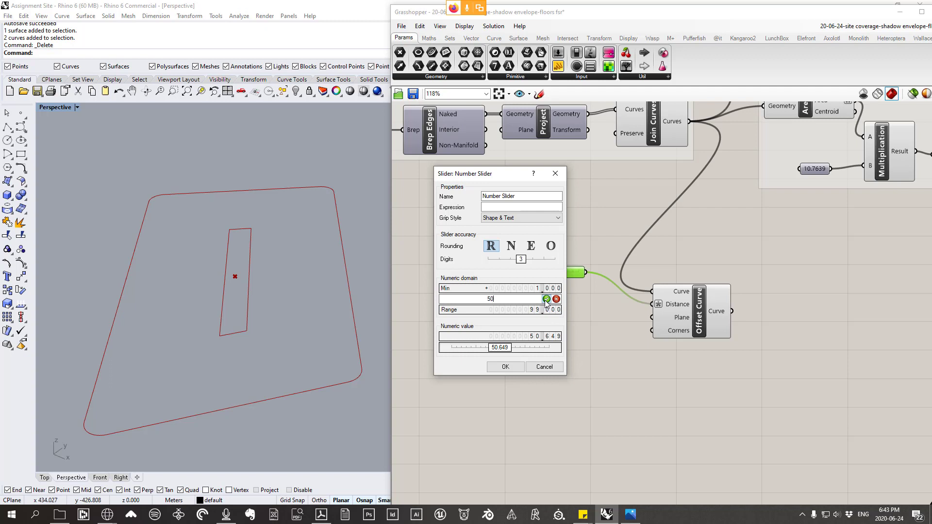
pyautogui.click(546, 299)
pyautogui.click(505, 367)
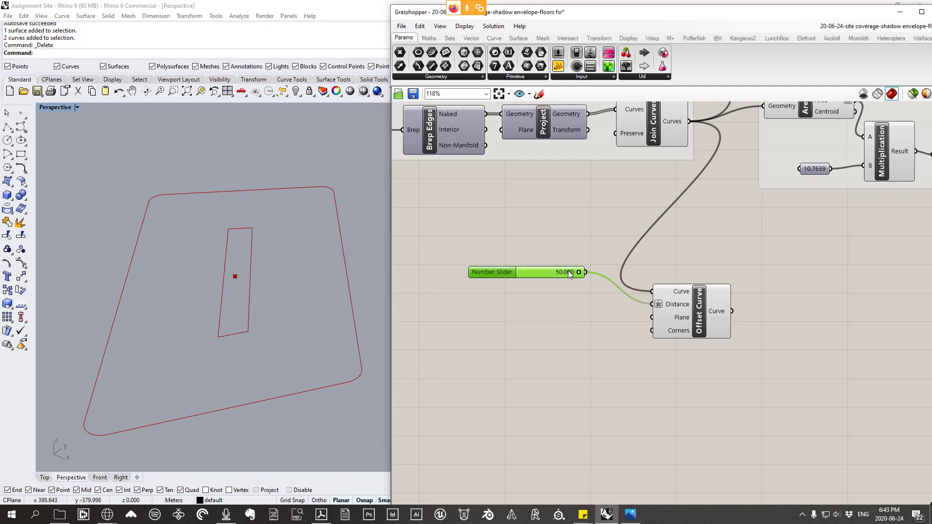
# - Set the distance slider to 25.427 and move the Offset Curve component closer to it
pyautogui.moveTo(579, 273); pyautogui.dragTo(524, 287)
pyautogui.moveTo(671, 284); pyautogui.dragTo(536, 316)
pyautogui.scroll(-2, 570, 298)
pyautogui.scroll(3, 663, 325)
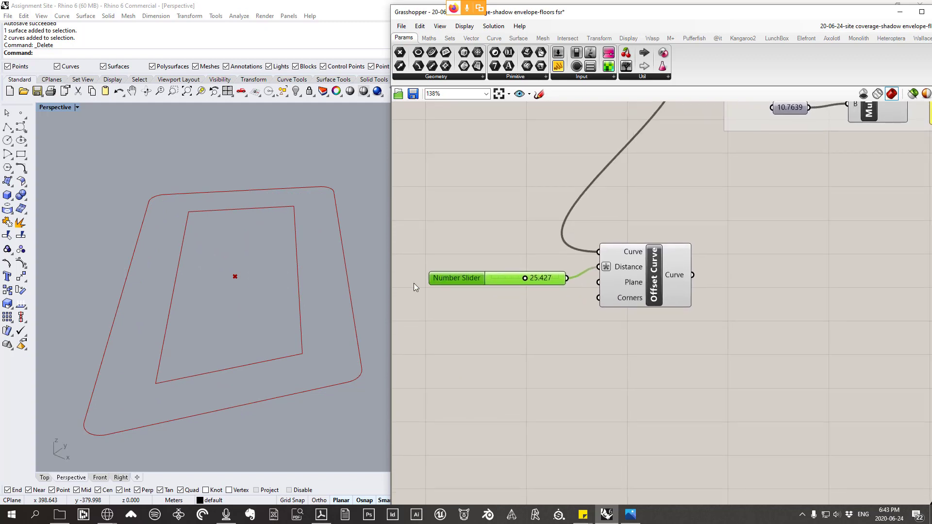
# - Rename the distance slider as "site edge offset"
pyautogui.rightClick(454, 281)
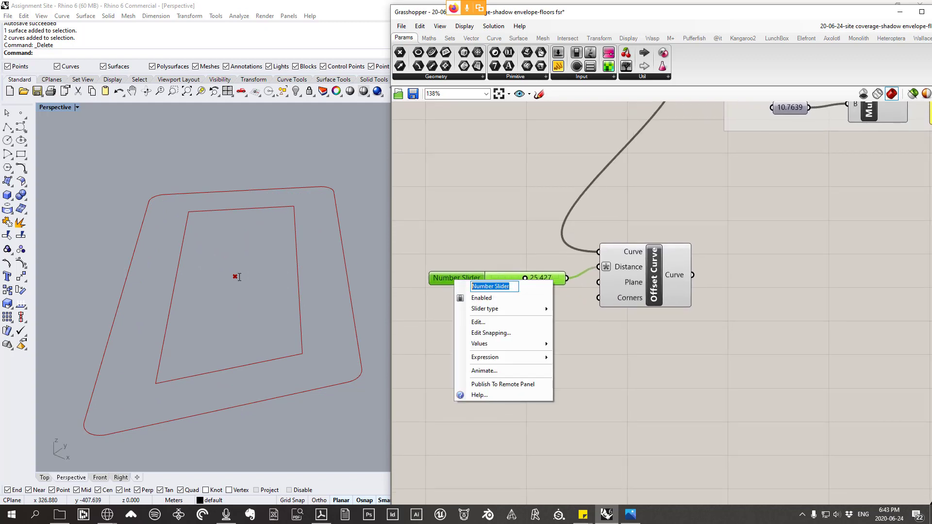
pyautogui.write('site edge offset')
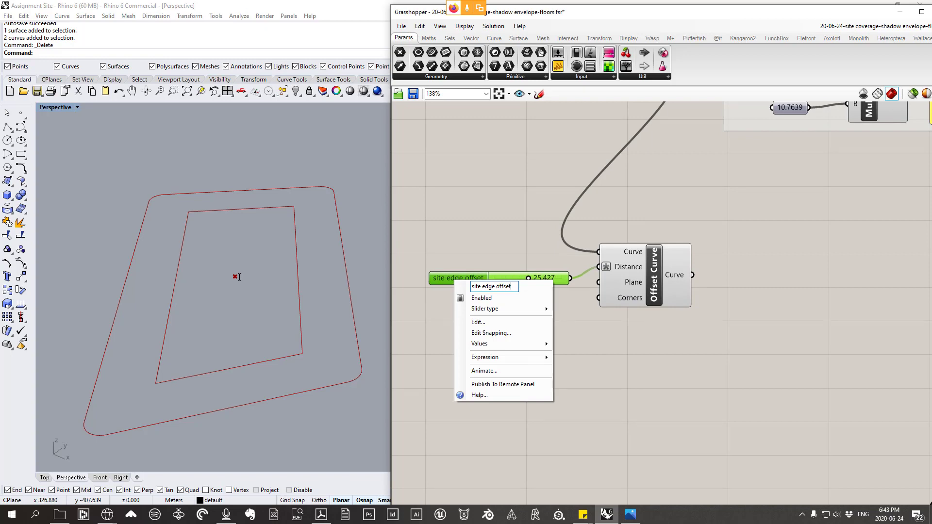
pyautogui.click(480, 232)
# - Select the Offset Curve component and move it up slightly relative to its distance slider
pyautogui.scroll(-3, 568, 279)
pyautogui.click(612, 283)
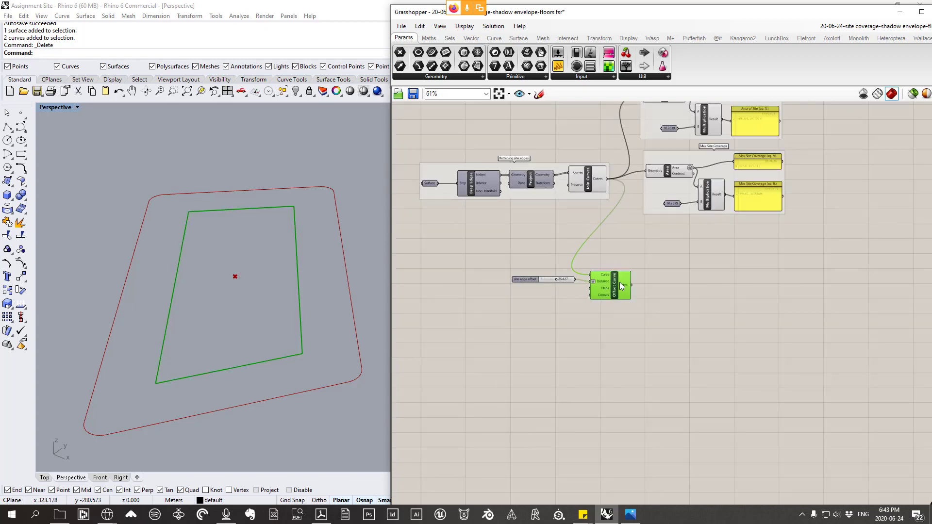
pyautogui.moveTo(651, 298); pyautogui.dragTo(651, 316, button='right')
pyautogui.scroll(1, 649, 312)
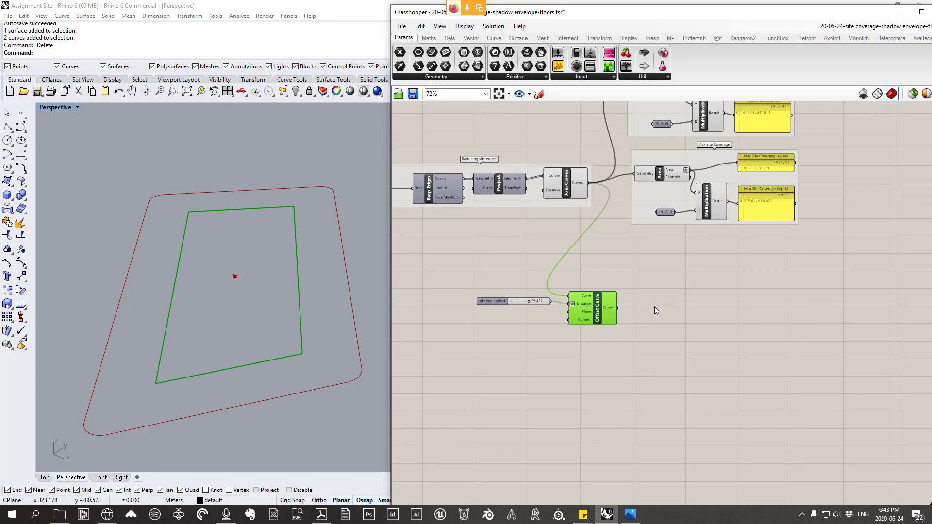
pyautogui.scroll(1, 653, 307)
pyautogui.scroll(-1, 651, 306)
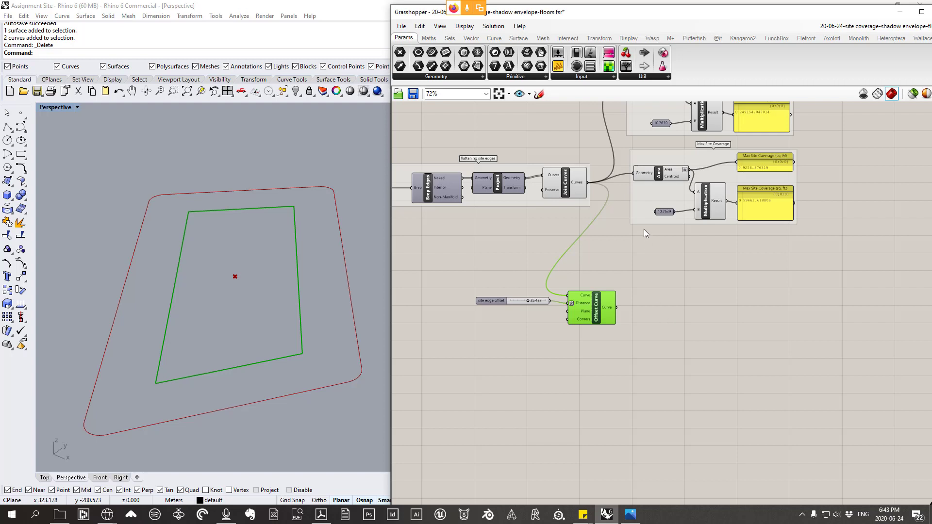
pyautogui.moveTo(723, 201)
pyautogui.moveTo(728, 298); pyautogui.dragTo(657, 302, button='right')
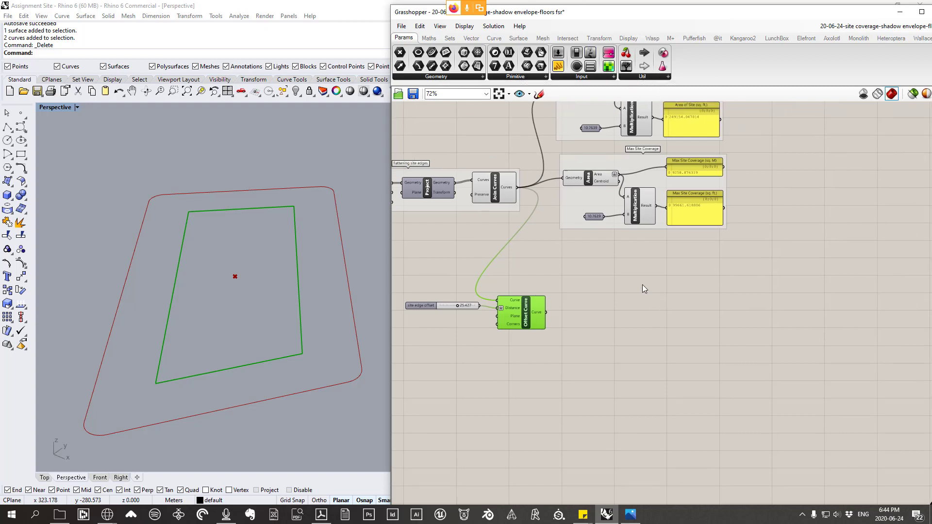
pyautogui.scroll(2, 496, 324)
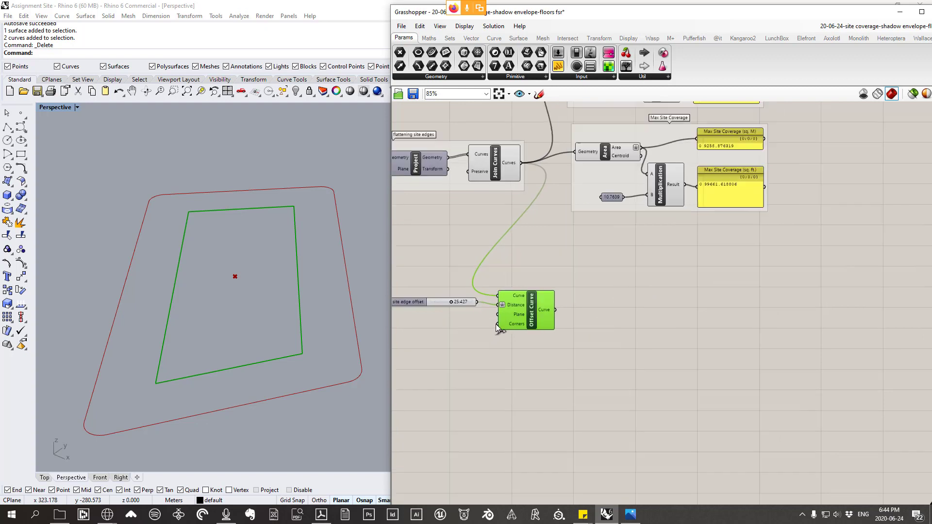
pyautogui.moveTo(540, 316); pyautogui.dragTo(538, 294)
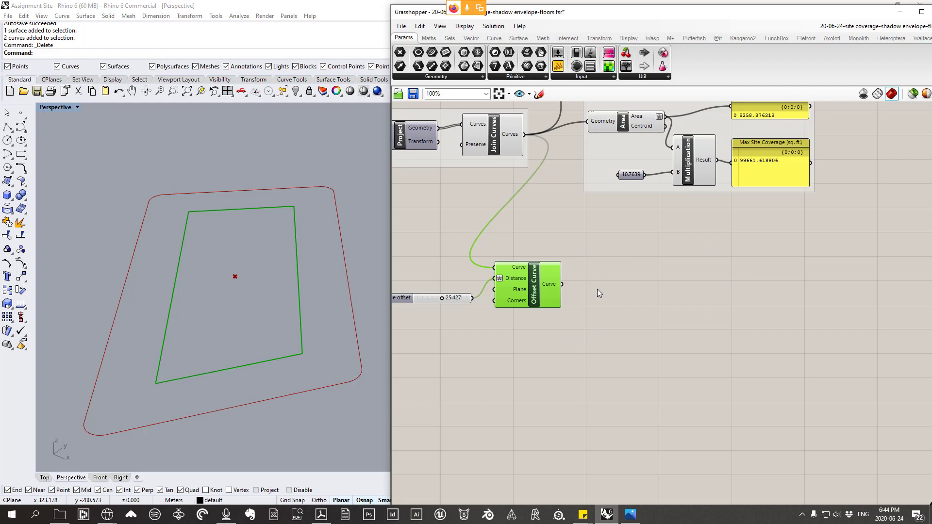
# - Try the site edge offset slider at 1.000 and inspect the Offset Curve's output
pyautogui.scroll(-1, 611, 289)
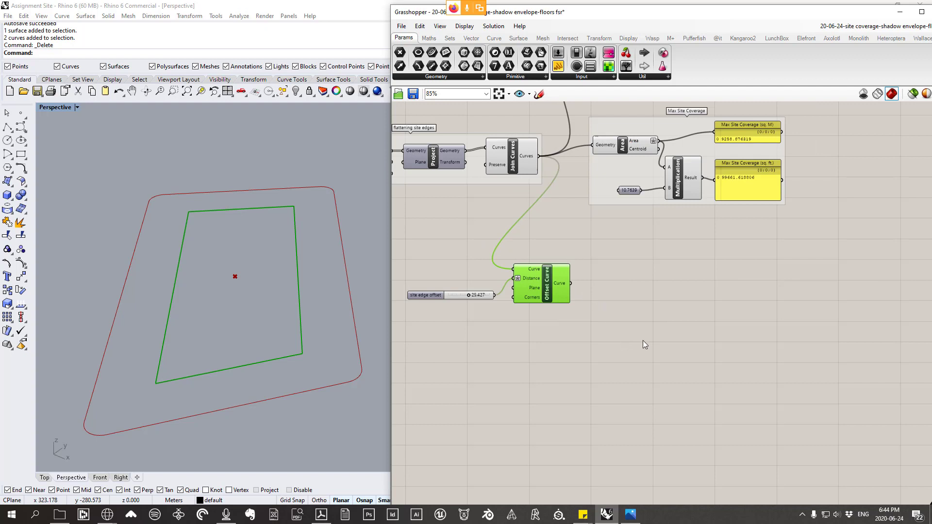
pyautogui.moveTo(643, 344); pyautogui.dragTo(695, 354, button='right')
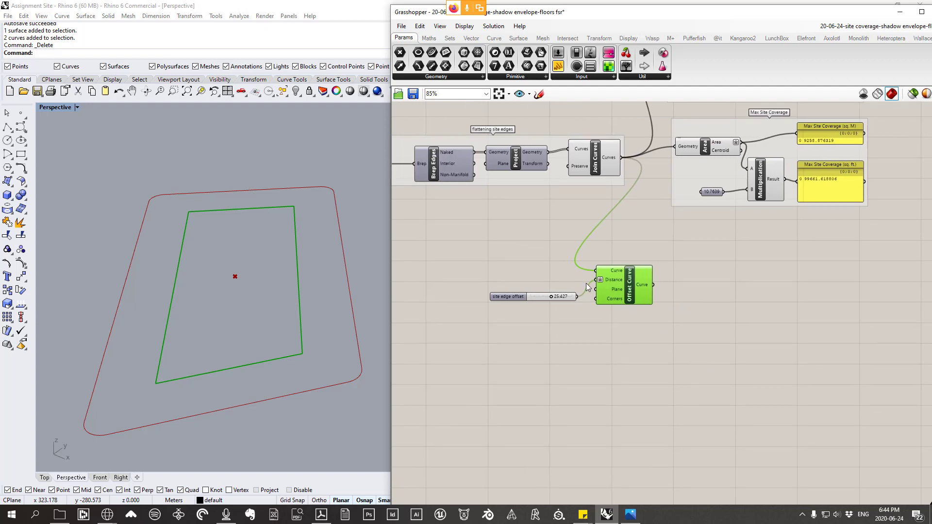
pyautogui.scroll(1, 570, 291)
pyautogui.moveTo(616, 279)
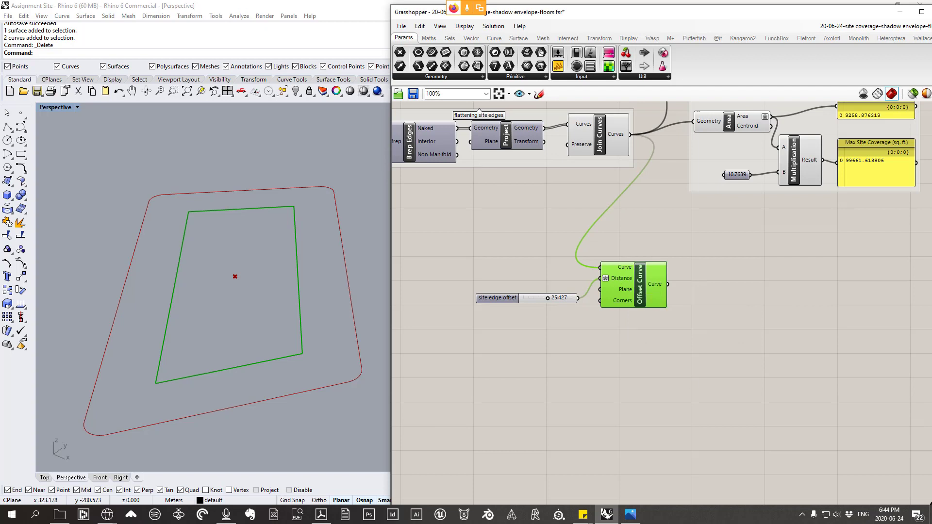
pyautogui.moveTo(685, 243); pyautogui.dragTo(625, 244, button='right')
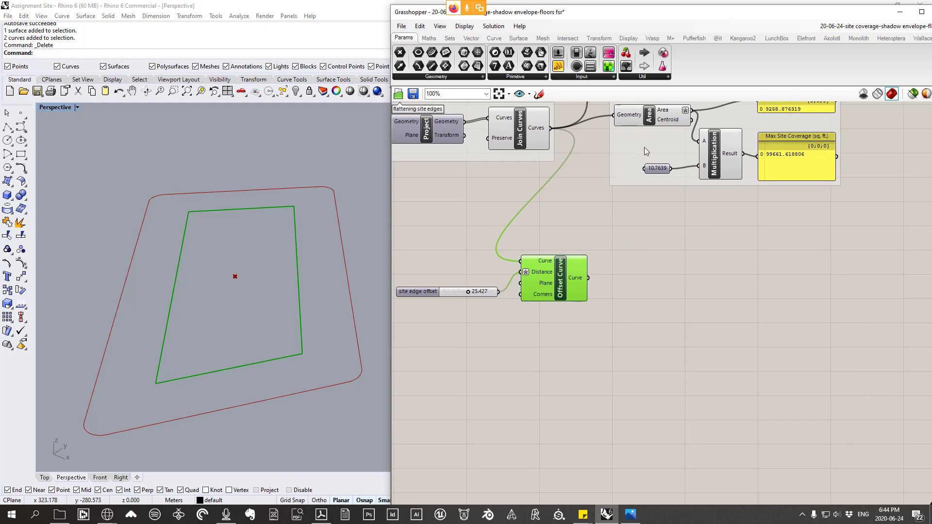
pyautogui.moveTo(486, 297); pyautogui.dragTo(520, 303, button='right')
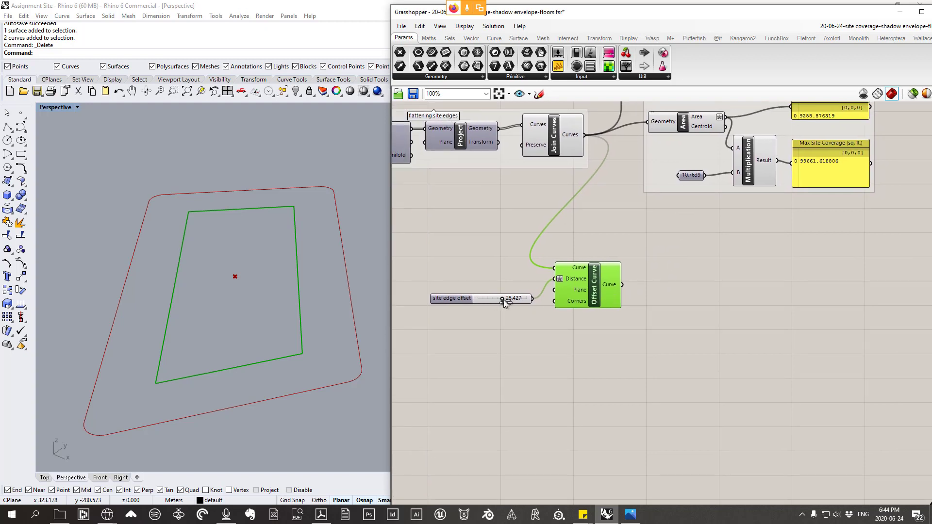
pyautogui.moveTo(502, 300); pyautogui.dragTo(392, 298)
pyautogui.moveTo(610, 287)
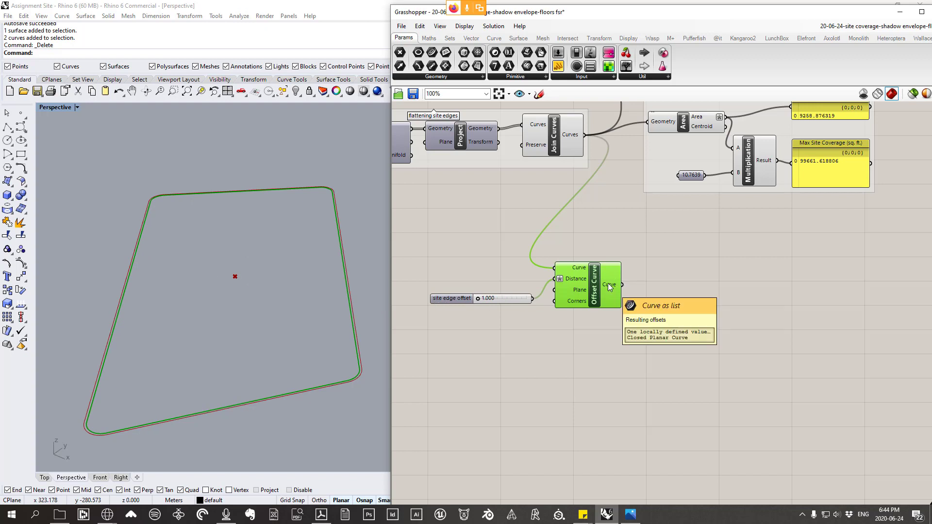
# - Try the site edge offset at 18.640 and set it to 17.660
pyautogui.moveTo(608, 283); pyautogui.dragTo(616, 309, button='right')
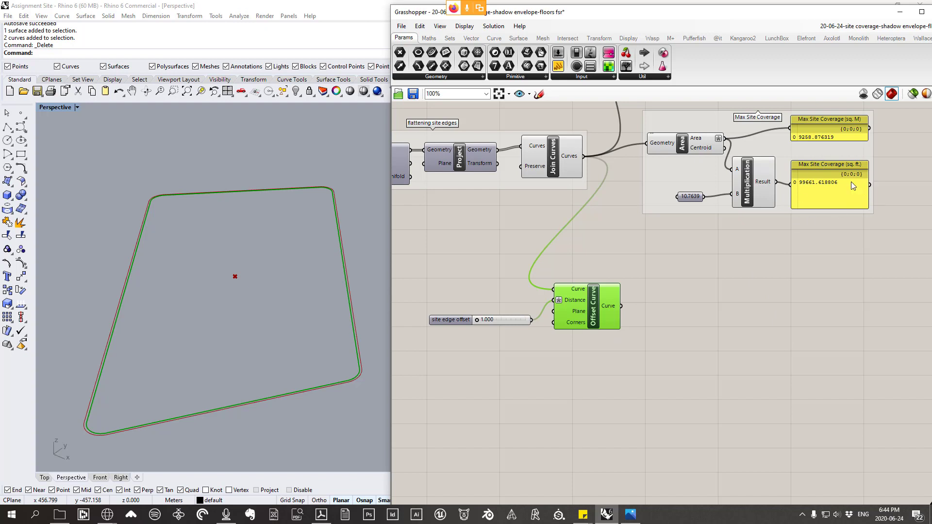
pyautogui.moveTo(477, 320)
pyautogui.mouseDown()
pyautogui.moveTo(512, 321)
pyautogui.moveTo(469, 322)
pyautogui.moveTo(520, 322)
pyautogui.moveTo(495, 324)
pyautogui.mouseUp()
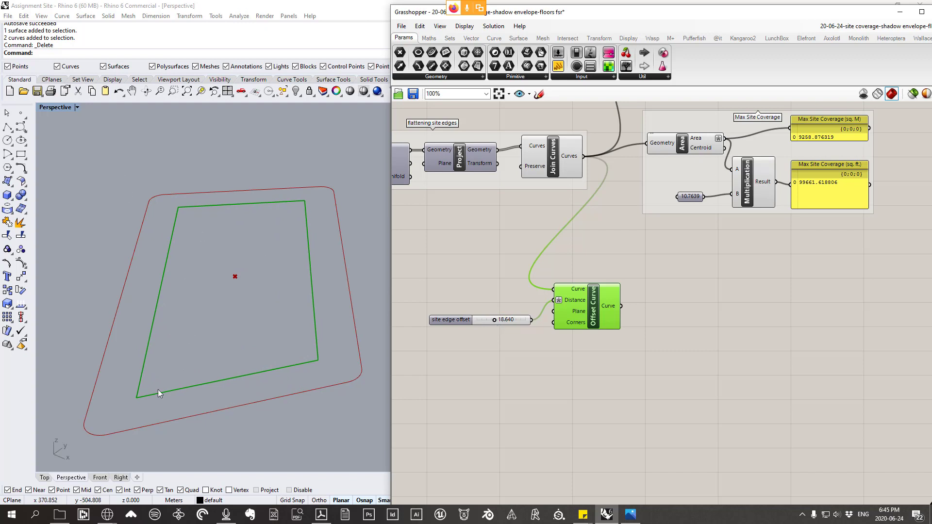
pyautogui.moveTo(495, 323); pyautogui.dragTo(493, 410)
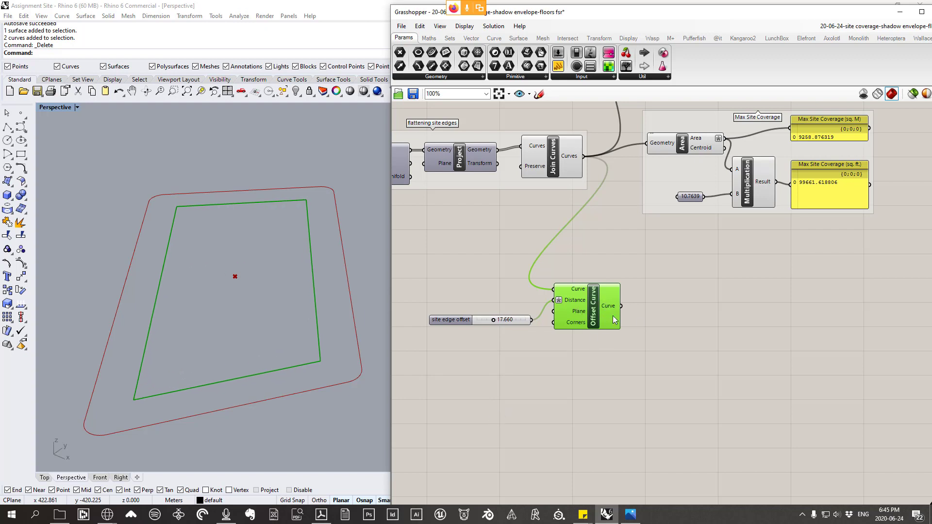
# - Add an Area component close beside the Offset Curve, connect the offset Curve output to its Geometry input, and inspect the area
pyautogui.moveTo(753, 287); pyautogui.dragTo(735, 325, button='right')
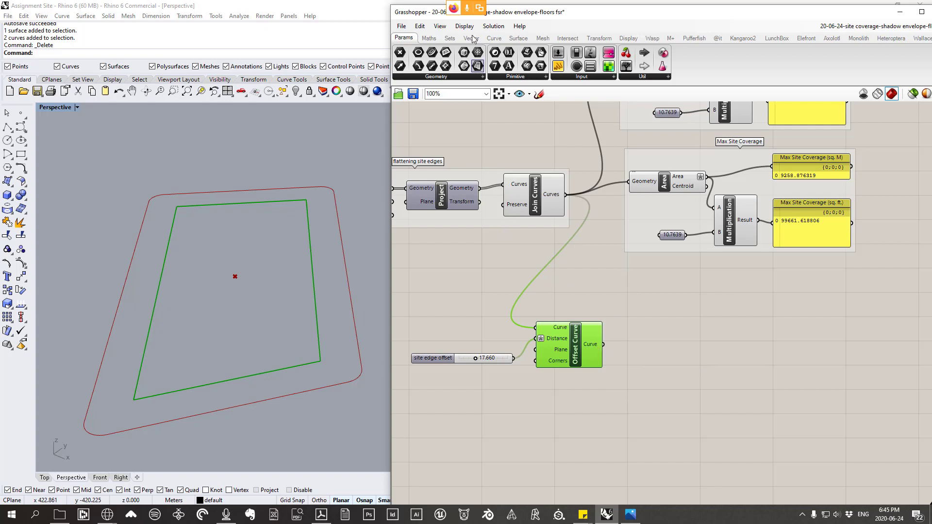
pyautogui.click(518, 38)
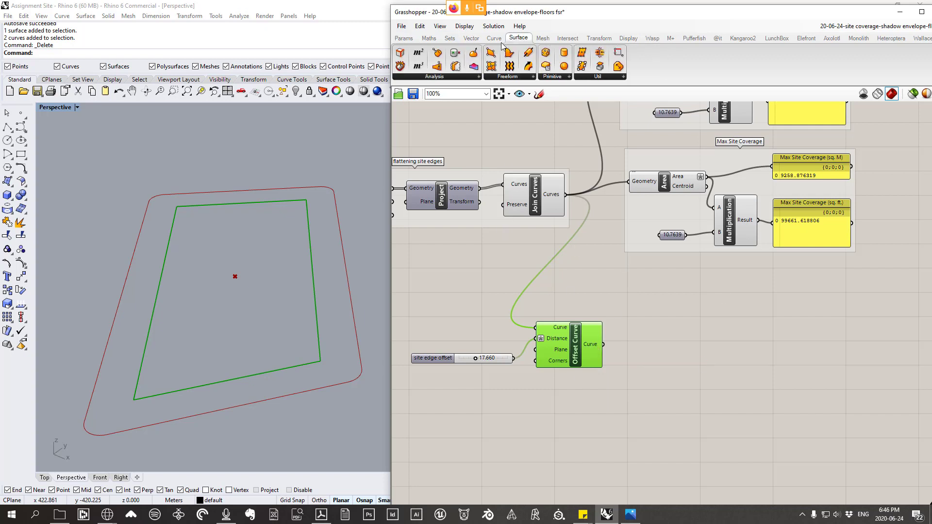
pyautogui.click(439, 76)
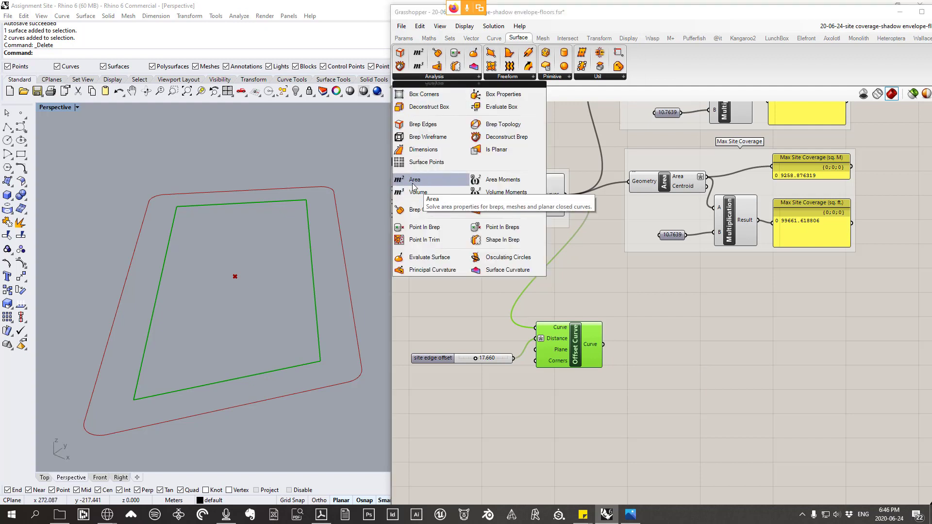
pyautogui.moveTo(408, 185); pyautogui.dragTo(563, 313)
pyautogui.moveTo(680, 336); pyautogui.dragTo(679, 335)
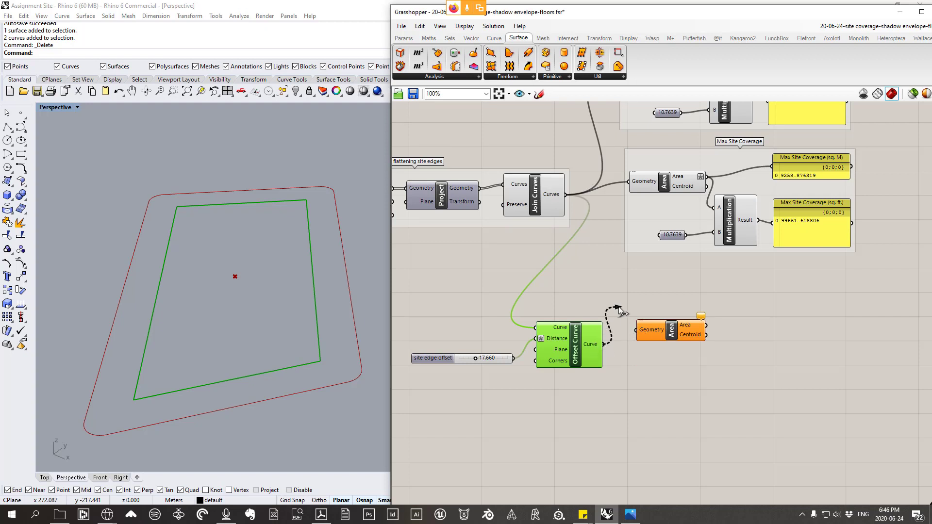
pyautogui.moveTo(619, 309); pyautogui.dragTo(674, 347)
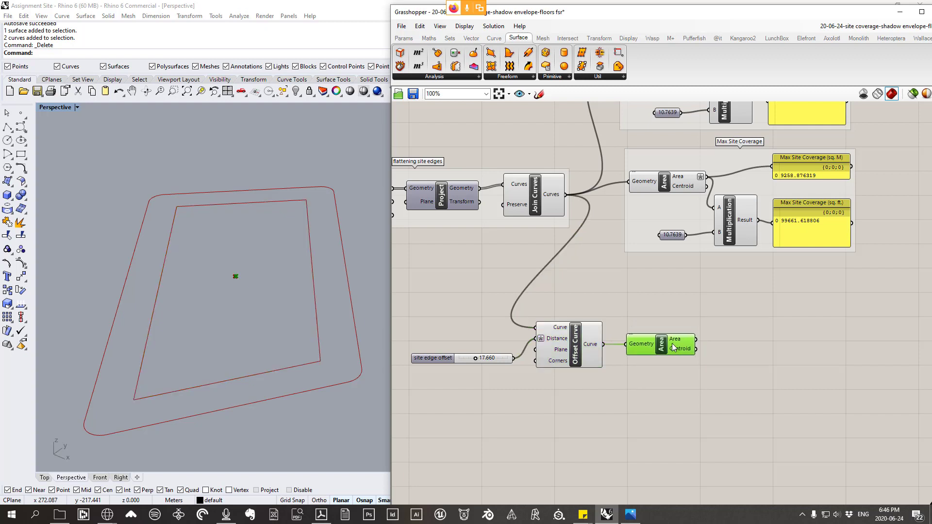
pyautogui.moveTo(681, 343)
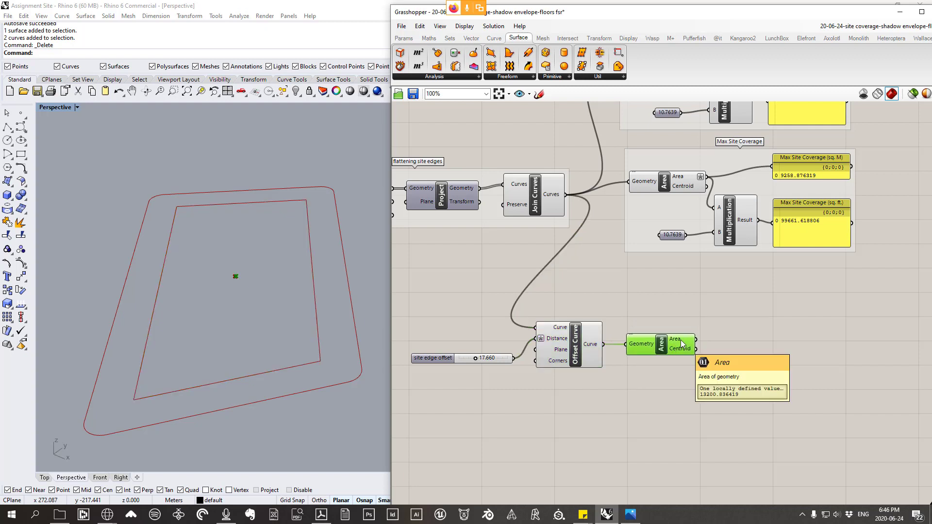
pyautogui.moveTo(682, 344); pyautogui.dragTo(603, 334, button='right')
pyautogui.moveTo(565, 339)
pyautogui.mouseDown()
pyautogui.moveTo(562, 328)
pyautogui.moveTo(558, 339)
pyautogui.mouseUp()
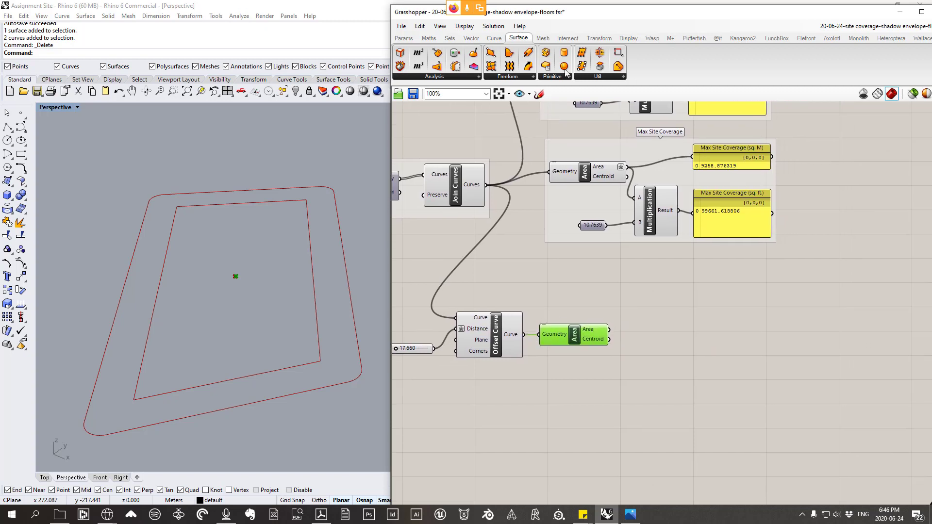
# - Add a Panel above the offset curve's Area component and connect the Area output to it
pyautogui.doubleClick(699, 337)
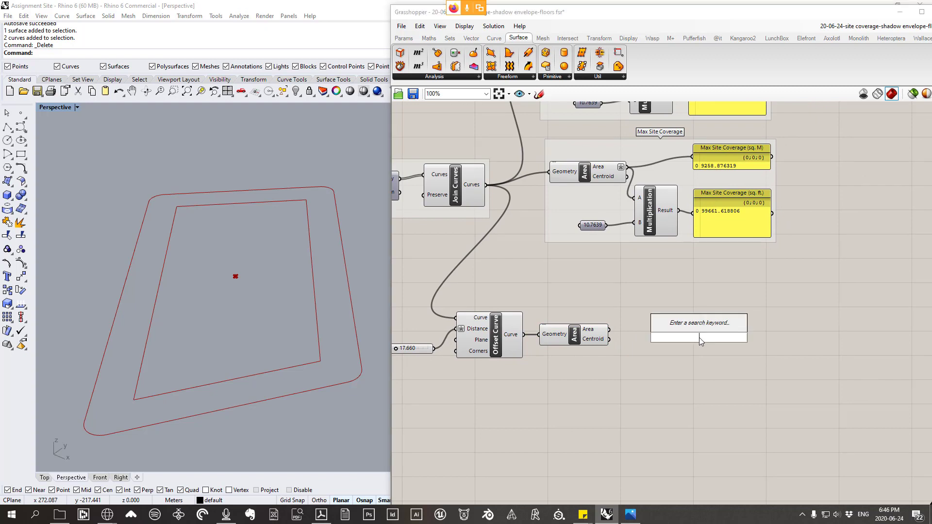
pyautogui.write('Panel')
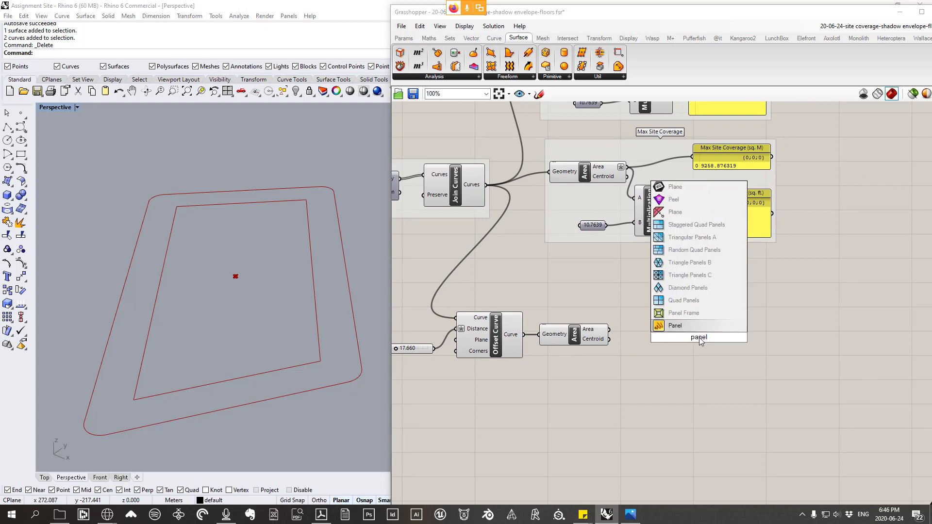
pyautogui.click(694, 328)
pyautogui.moveTo(609, 329); pyautogui.dragTo(612, 300)
pyautogui.moveTo(570, 341); pyautogui.dragTo(561, 351)
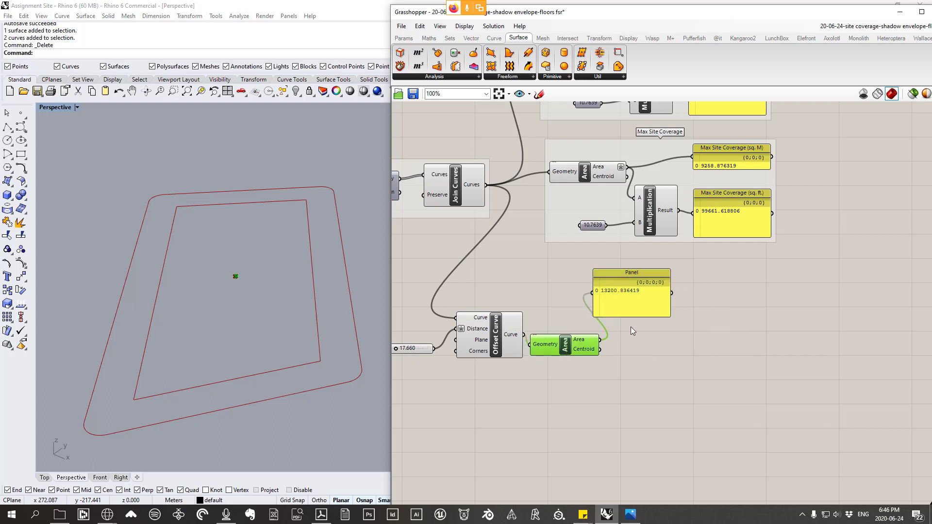
pyautogui.moveTo(631, 328); pyautogui.dragTo(602, 337, button='right')
pyautogui.scroll(1, 628, 338)
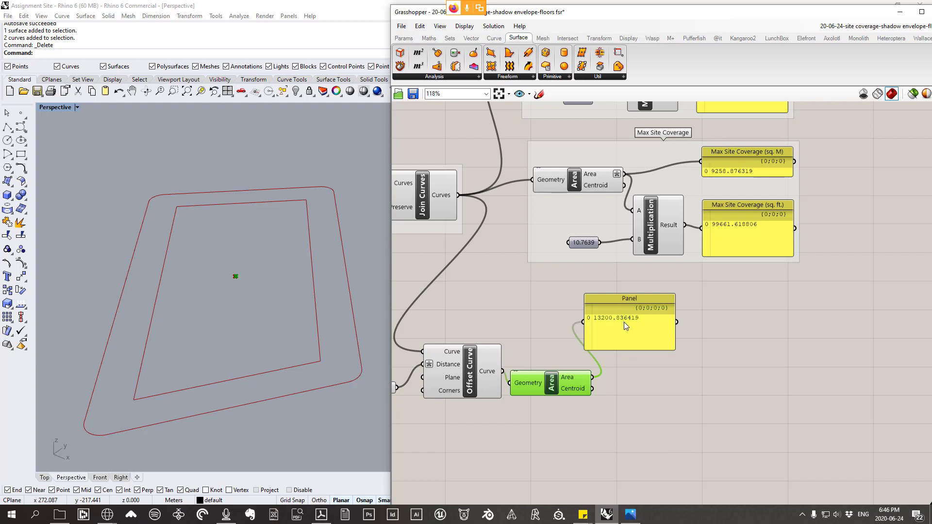
pyautogui.moveTo(627, 327); pyautogui.dragTo(635, 333)
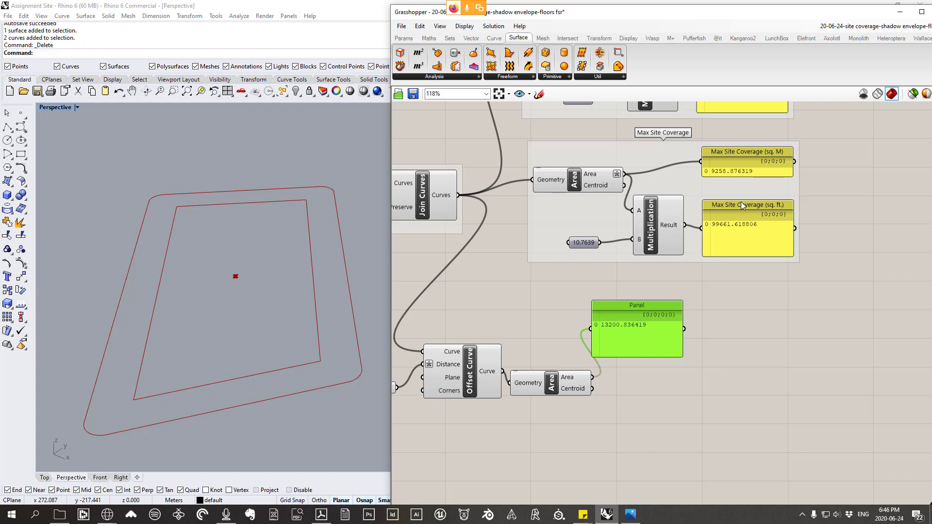
# - Add a Subtraction component beside the offset area panel
pyautogui.click(429, 38)
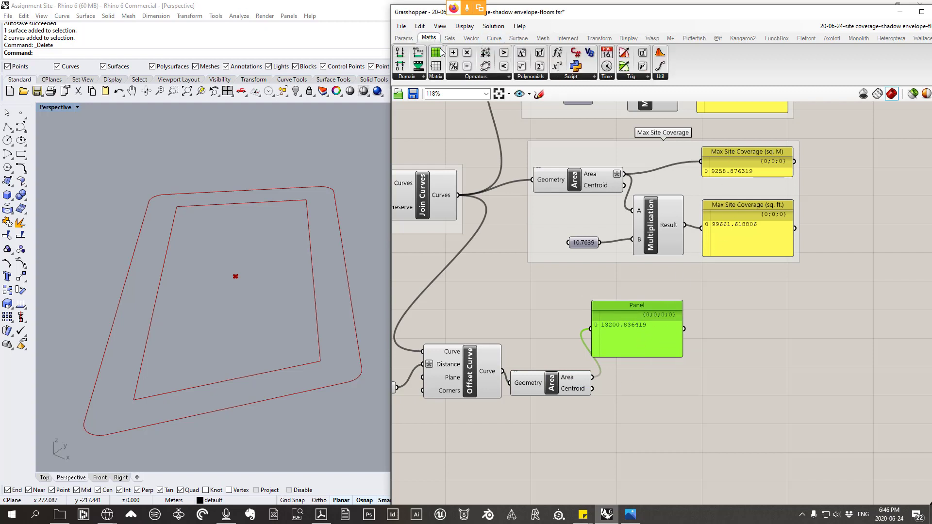
pyautogui.click(470, 76)
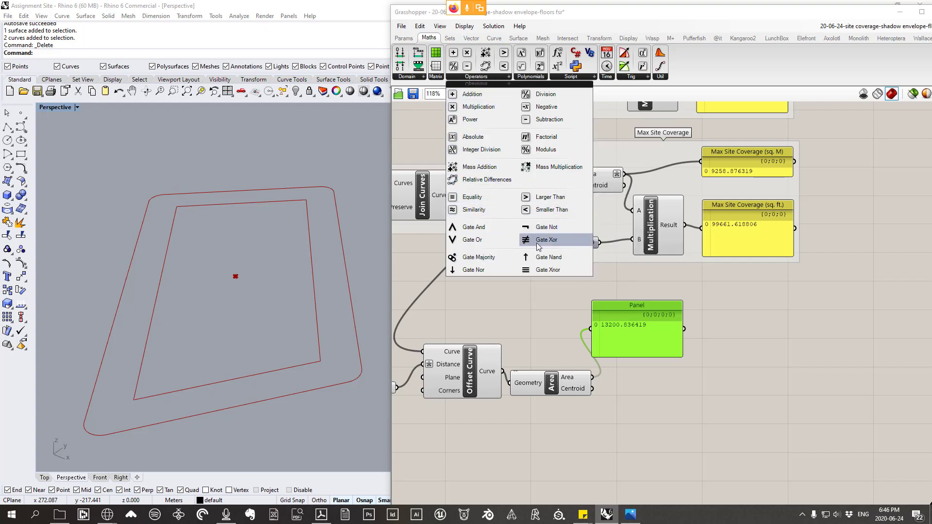
pyautogui.click(538, 122)
pyautogui.click(737, 335)
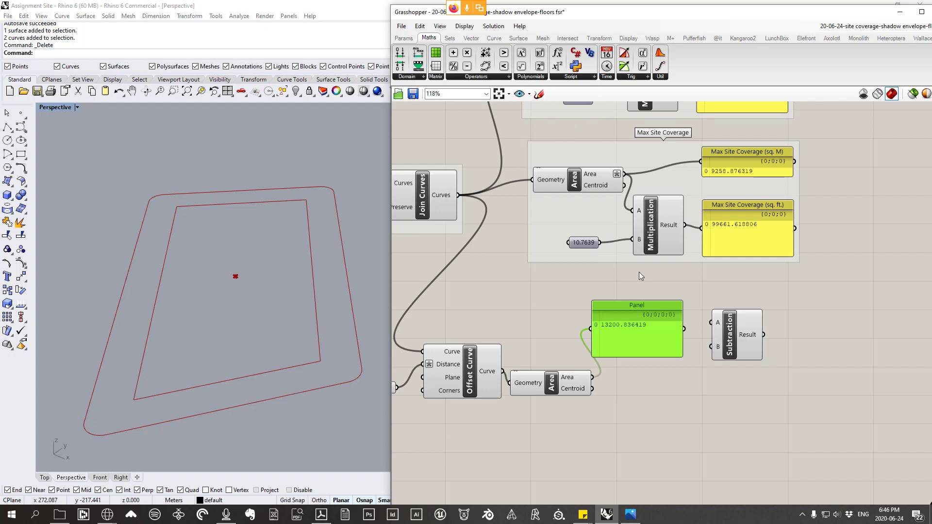
pyautogui.click(466, 76)
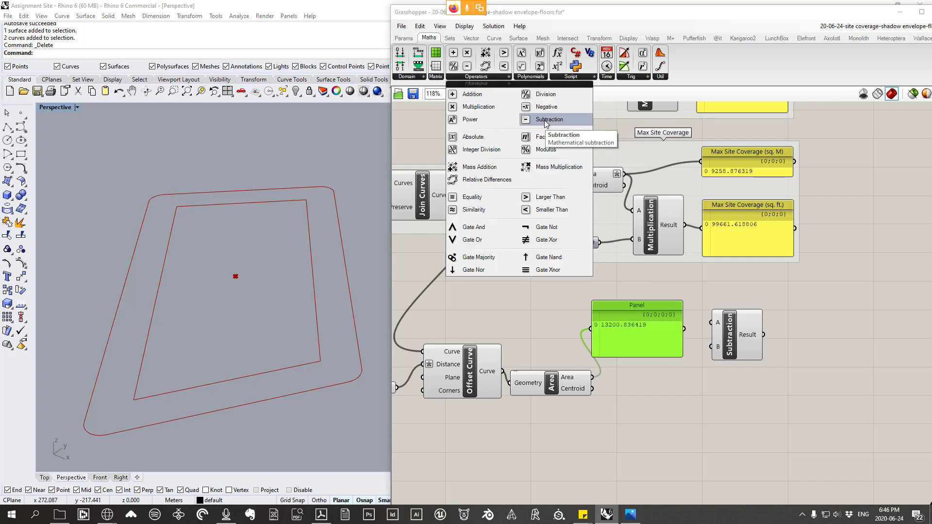
pyautogui.click(683, 418)
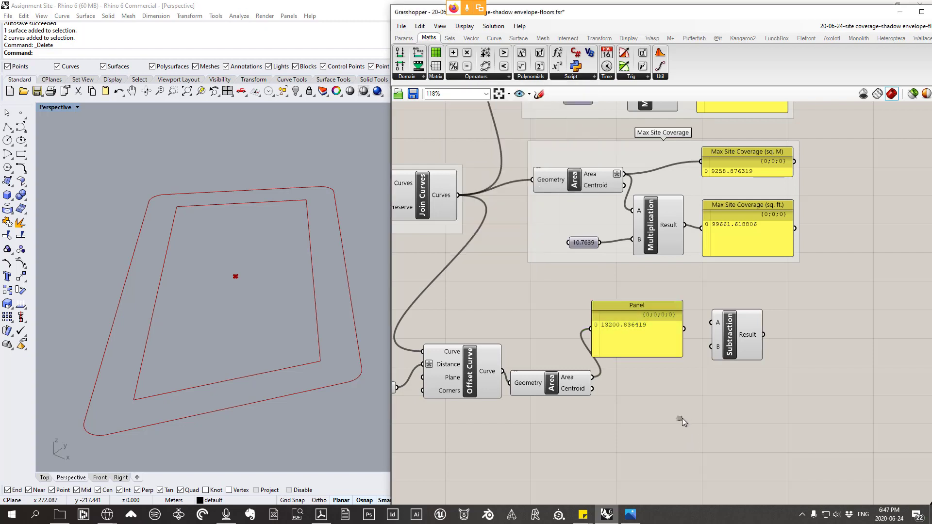
# - Connect the Max Site Coverage group's Area output to Subtraction input A and set the site edge offset to 20.576
pyautogui.moveTo(599, 173)
pyautogui.moveTo(674, 142); pyautogui.dragTo(680, 161, button='right')
pyautogui.moveTo(633, 193); pyautogui.dragTo(721, 343)
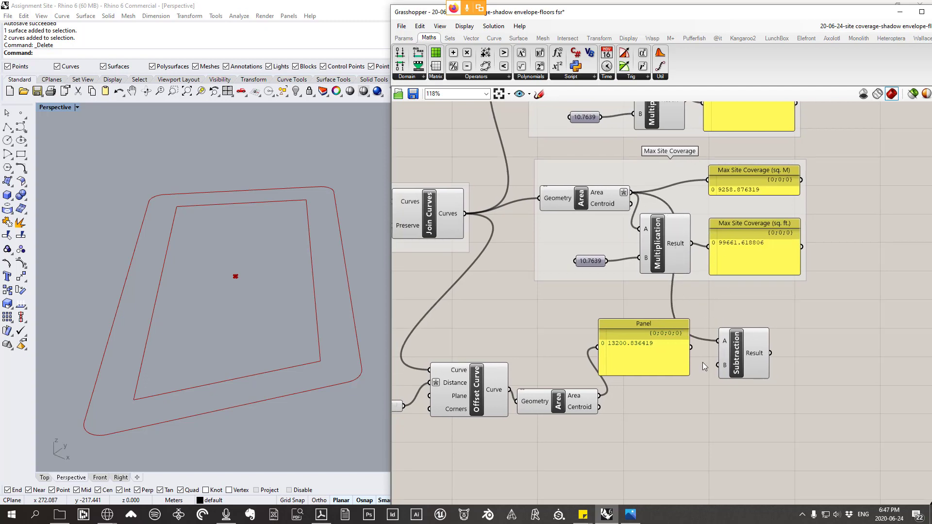
pyautogui.moveTo(585, 398); pyautogui.dragTo(760, 334, button='right')
pyautogui.moveTo(520, 351); pyautogui.dragTo(523, 350)
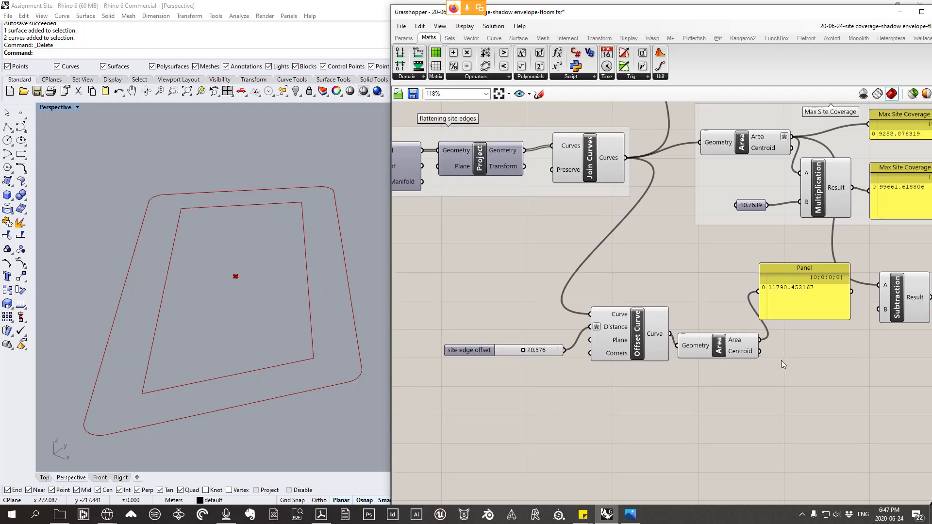
# - Connect the offset curve's Area output to Subtraction input B, tidy the panel and component positions, and inspect the result
pyautogui.click(735, 345)
pyautogui.moveTo(818, 349); pyautogui.dragTo(687, 373, button='right')
pyautogui.moveTo(630, 364); pyautogui.dragTo(749, 334)
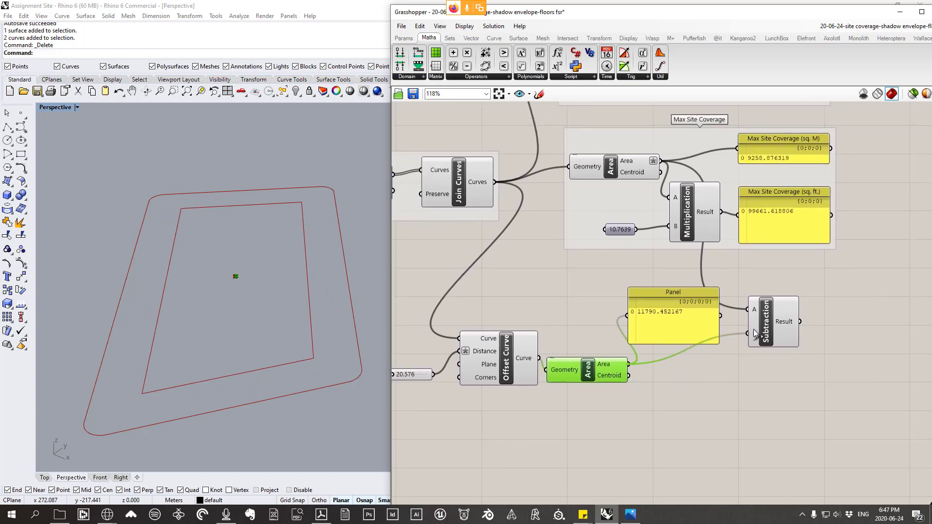
pyautogui.moveTo(666, 318); pyautogui.dragTo(639, 315)
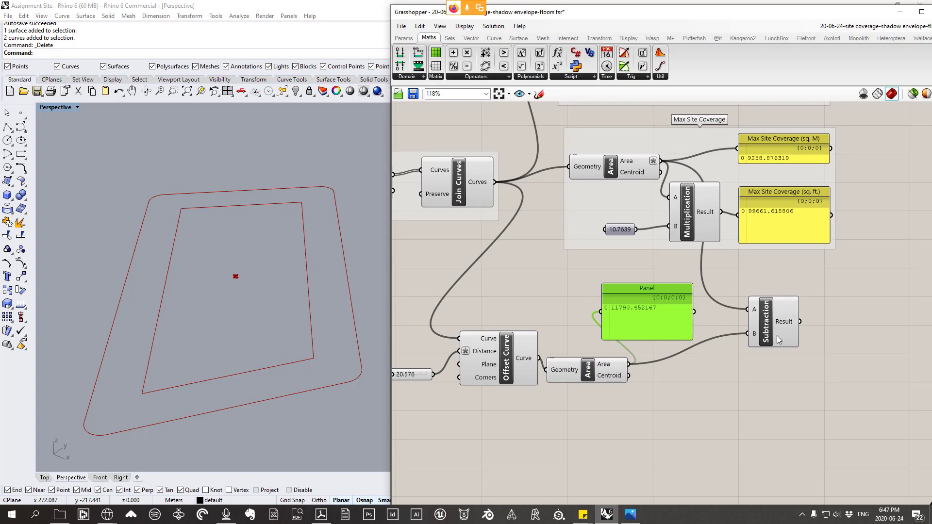
pyautogui.moveTo(776, 336); pyautogui.dragTo(770, 332)
pyautogui.moveTo(770, 332); pyautogui.dragTo(722, 309, button='right')
pyautogui.moveTo(728, 297)
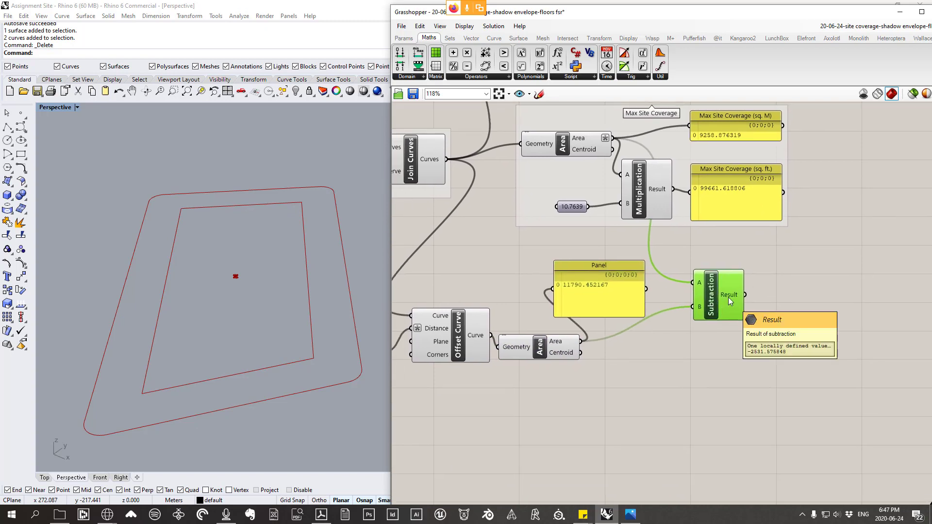
# - Try the site edge offset slider at 7.664 and at 44.732
pyautogui.scroll(2, 728, 297)
pyautogui.scroll(-2, 728, 297)
pyautogui.moveTo(575, 341); pyautogui.dragTo(763, 326, button='right')
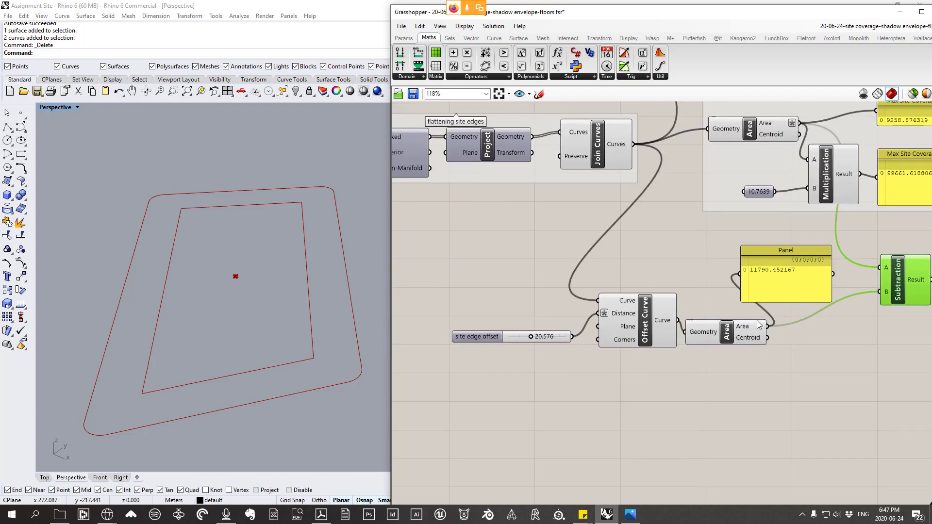
pyautogui.moveTo(530, 336); pyautogui.dragTo(515, 336)
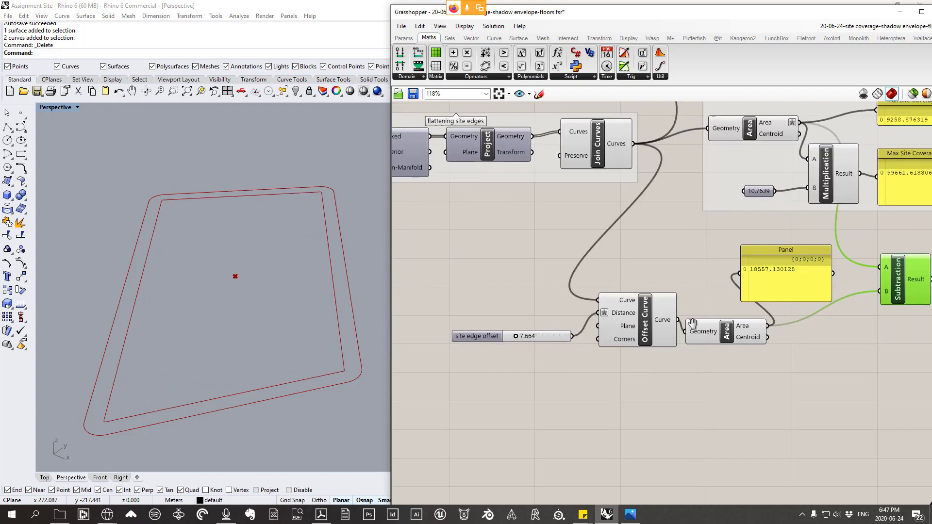
pyautogui.moveTo(473, 326); pyautogui.dragTo(430, 318, button='right')
pyautogui.moveTo(474, 328); pyautogui.dragTo(517, 329)
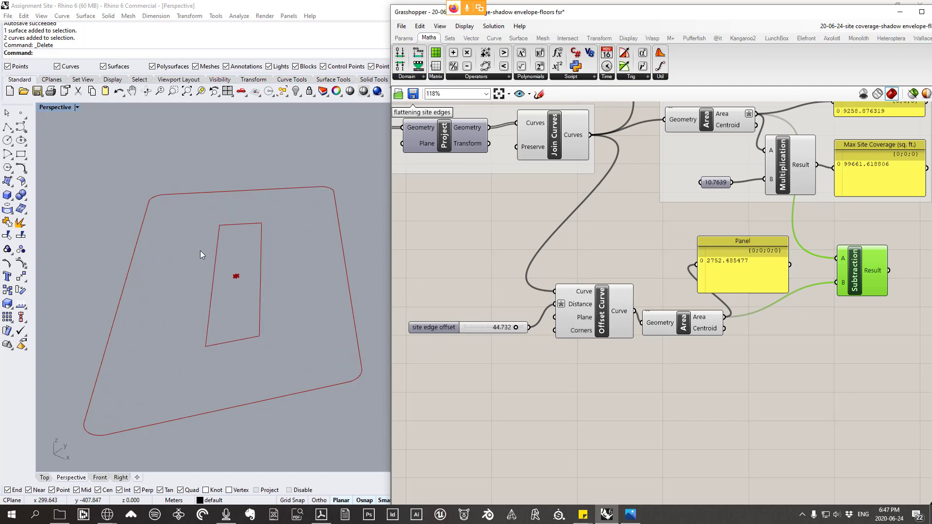
# - Add a Panel beside the Subtraction component and connect the subtraction Result to it
pyautogui.moveTo(833, 293); pyautogui.dragTo(680, 273, button='right')
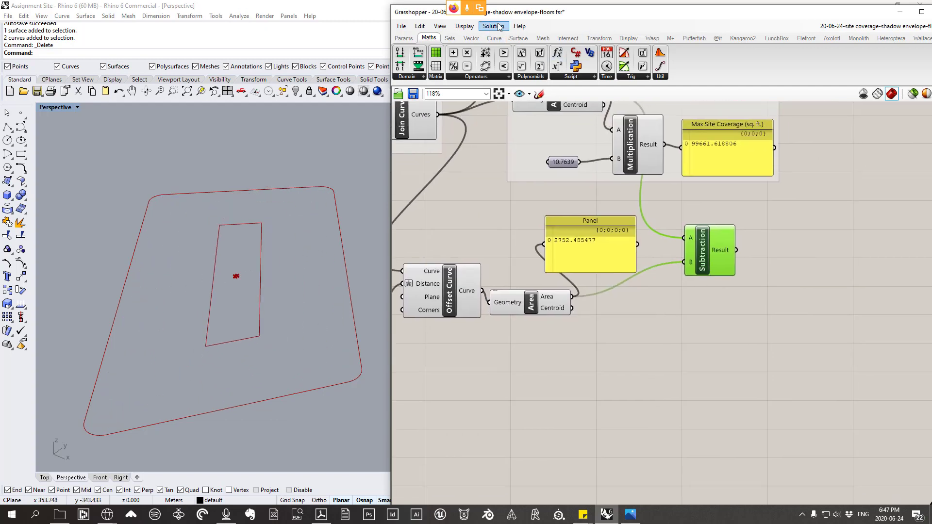
pyautogui.click(404, 38)
pyautogui.moveTo(541, 66); pyautogui.dragTo(809, 252)
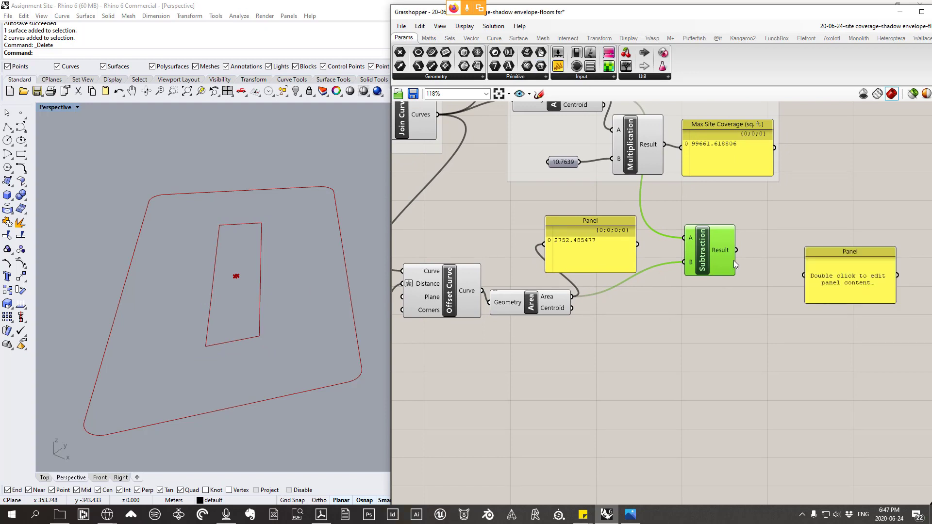
pyautogui.moveTo(737, 250); pyautogui.dragTo(803, 276)
pyautogui.moveTo(811, 281); pyautogui.dragTo(853, 298, button='right')
pyautogui.click(850, 296)
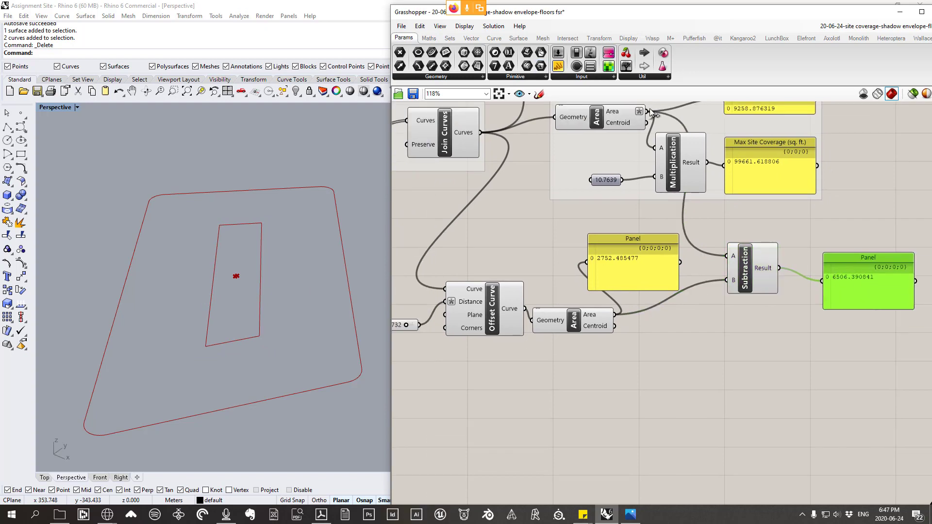
# - Try the site edge offset at 27.239 and 1.000 and inspect the subtraction result in its panel
pyautogui.moveTo(587, 117); pyautogui.dragTo(584, 160, button='right')
pyautogui.moveTo(617, 222); pyautogui.dragTo(659, 199, button='right')
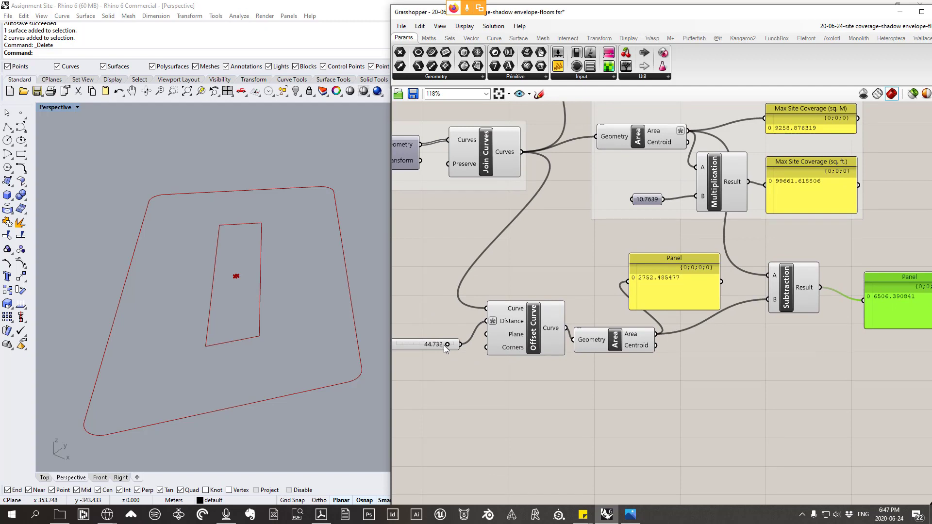
pyautogui.moveTo(447, 345); pyautogui.dragTo(425, 348)
pyautogui.scroll(-2, 425, 348)
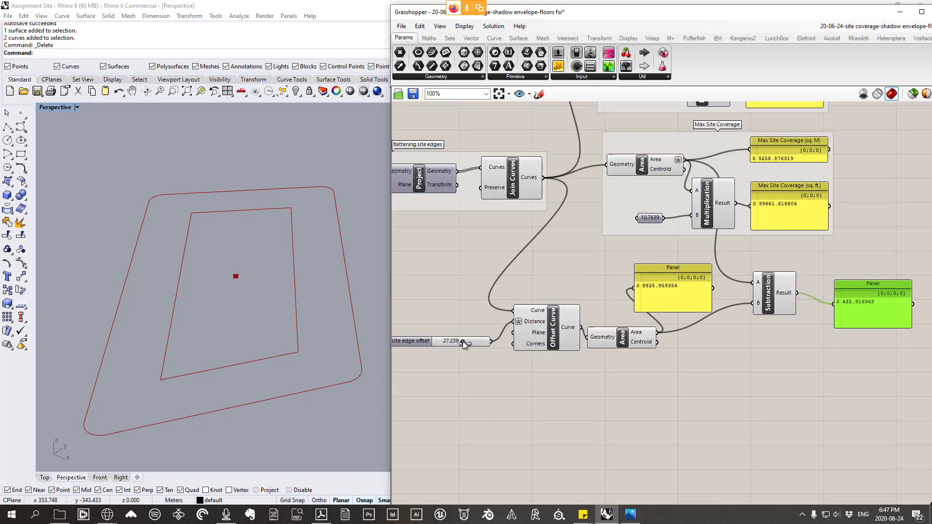
pyautogui.moveTo(463, 342); pyautogui.dragTo(424, 343)
pyautogui.scroll(5, 899, 293)
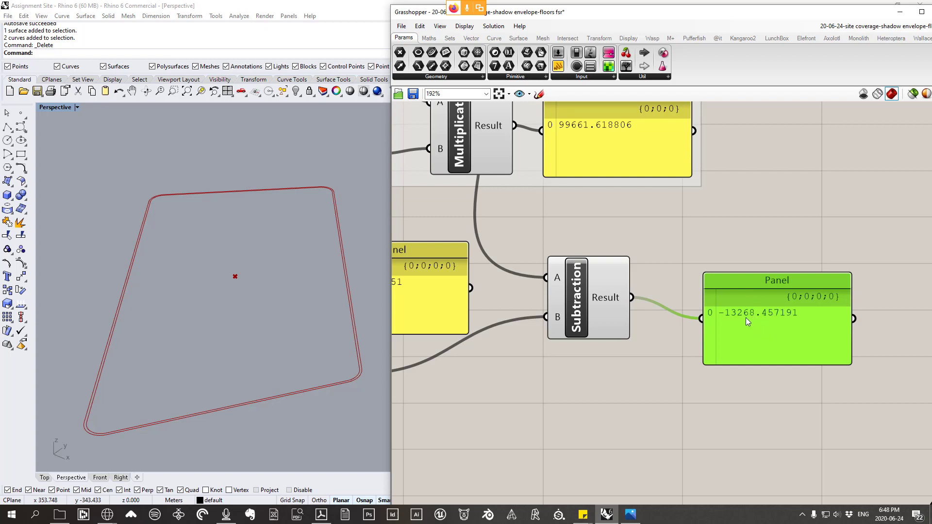
# - Move the result panel farther from the Subtraction component and add an Absolute component between them
pyautogui.moveTo(756, 332); pyautogui.dragTo(793, 302)
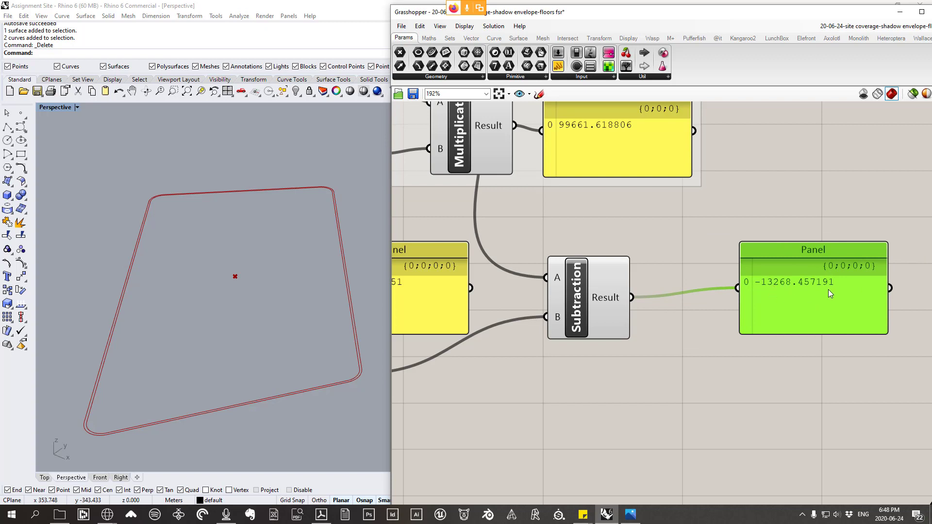
pyautogui.moveTo(792, 284); pyautogui.dragTo(729, 275, button='right')
pyautogui.click(429, 38)
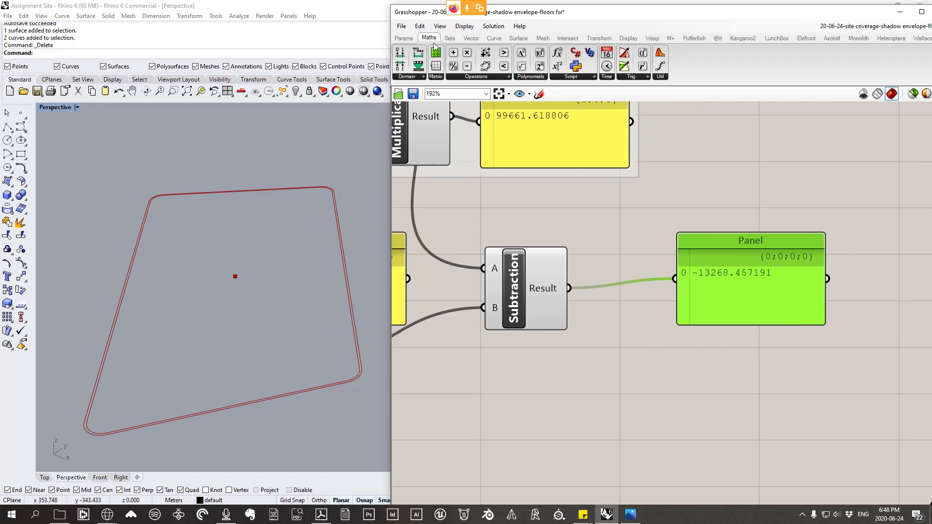
pyautogui.click(477, 78)
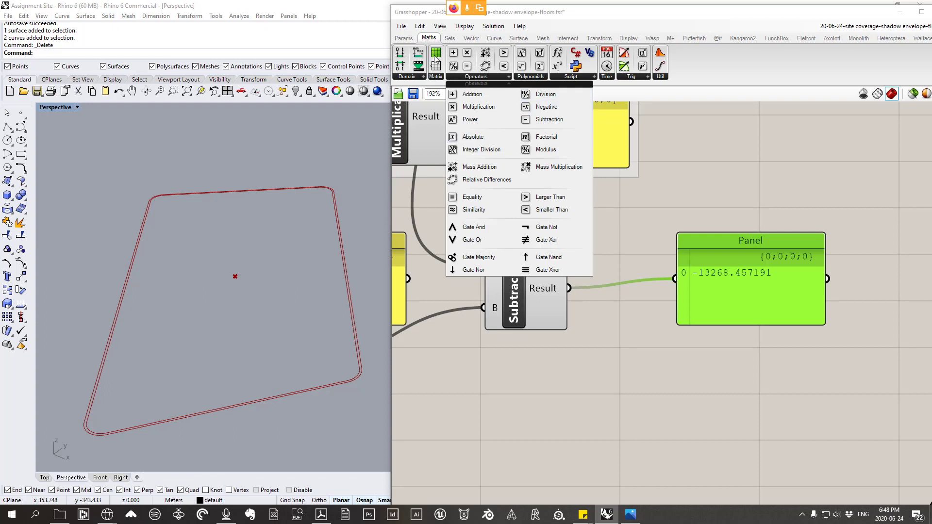
pyautogui.click(479, 139)
pyautogui.click(622, 369)
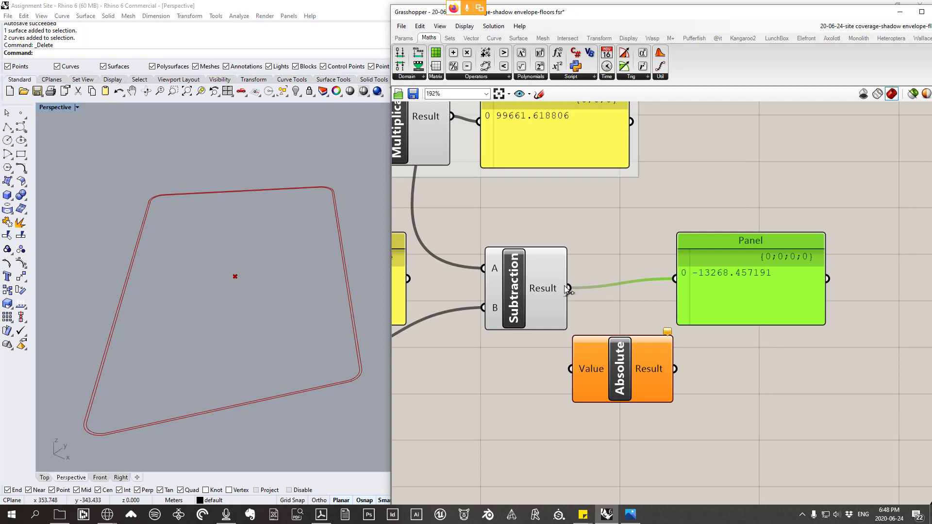
# - Connect the Subtraction Result to the Absolute Value input and the Absolute Result to the panel, replacing its direct subtraction connection
pyautogui.moveTo(550, 287)
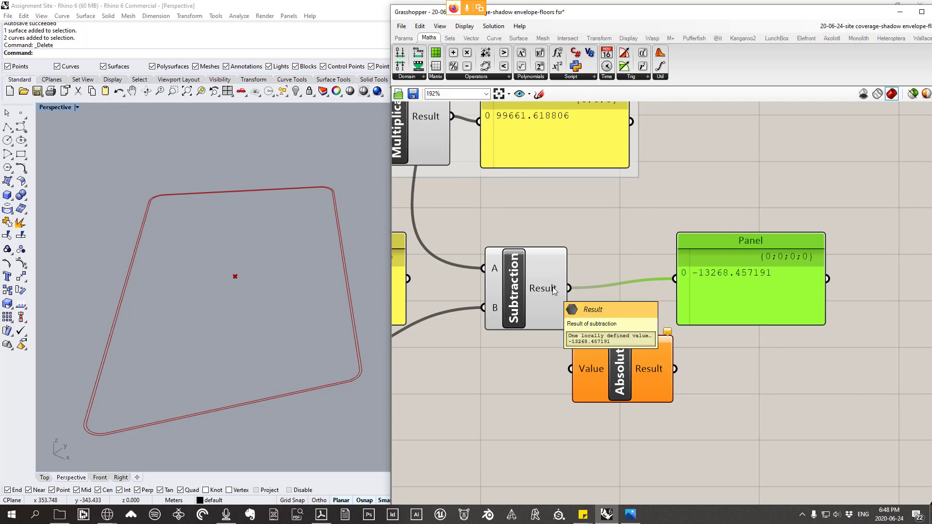
pyautogui.moveTo(569, 288); pyautogui.dragTo(573, 369)
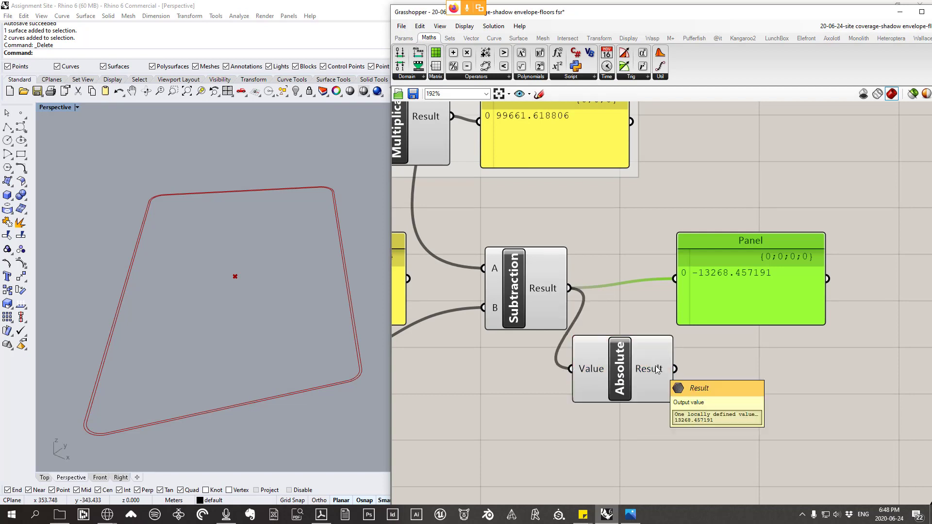
pyautogui.moveTo(675, 369); pyautogui.dragTo(676, 279)
pyautogui.moveTo(631, 384); pyautogui.dragTo(633, 374)
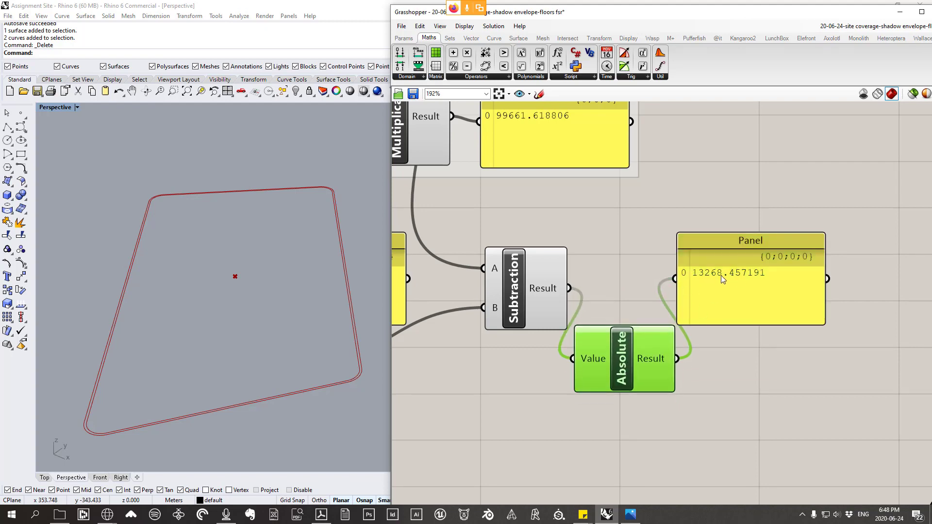
# - Set the site edge offset to 50.000 and move the result panel slightly away from the Absolute component
pyautogui.scroll(-4, 720, 273)
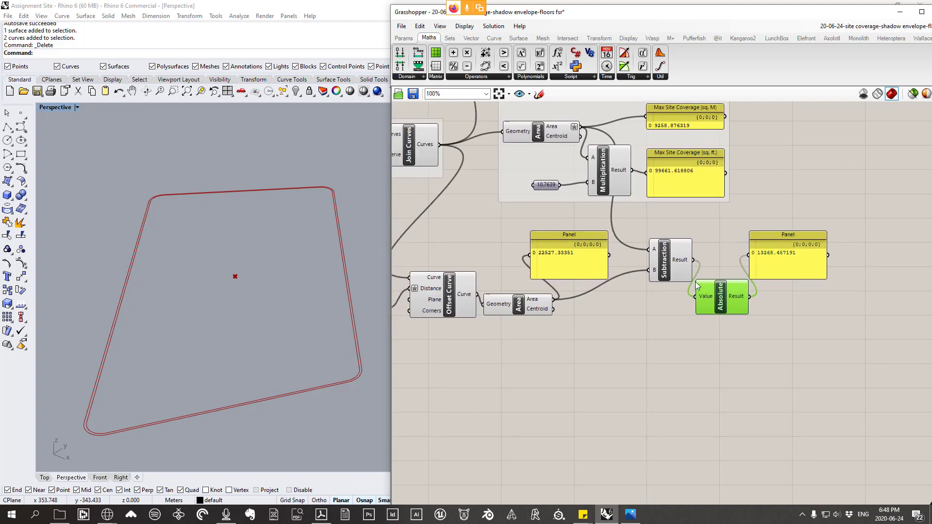
pyautogui.scroll(2, 771, 248)
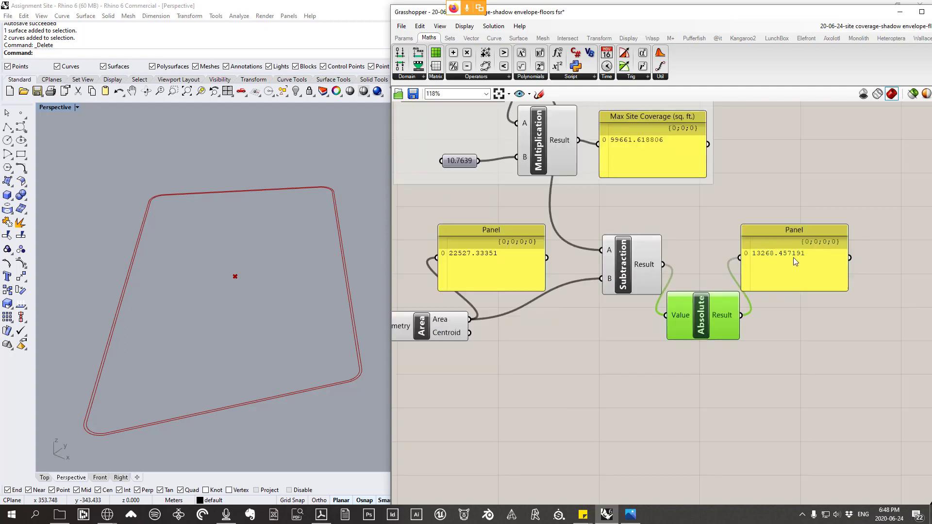
pyautogui.scroll(-1, 793, 257)
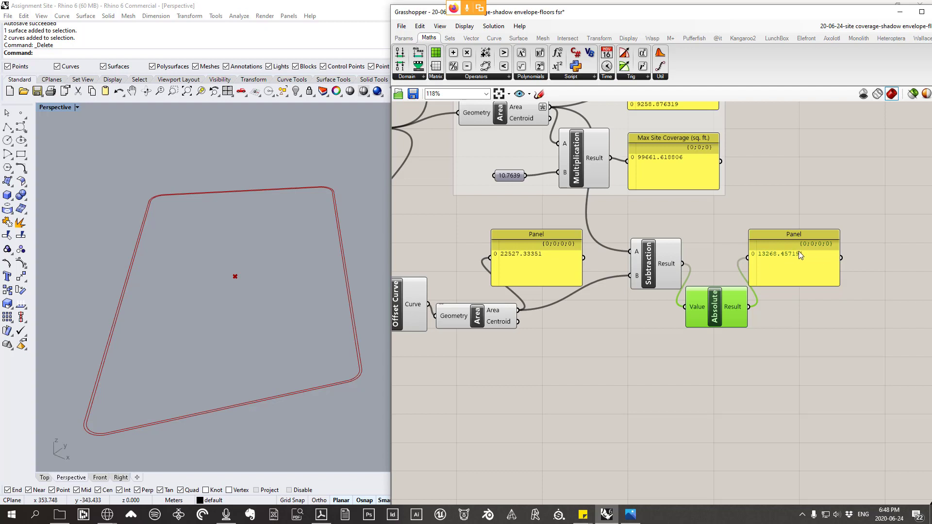
pyautogui.scroll(-2, 800, 251)
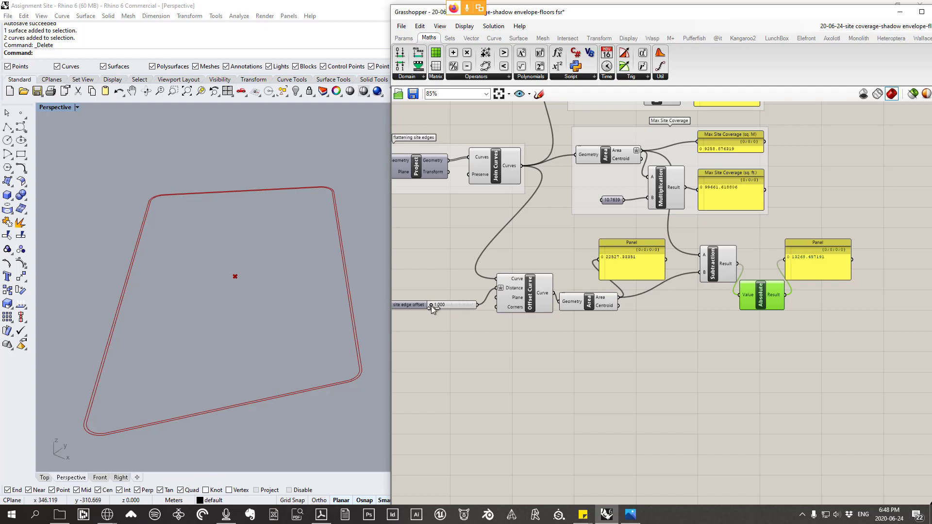
pyautogui.moveTo(431, 306); pyautogui.dragTo(484, 310)
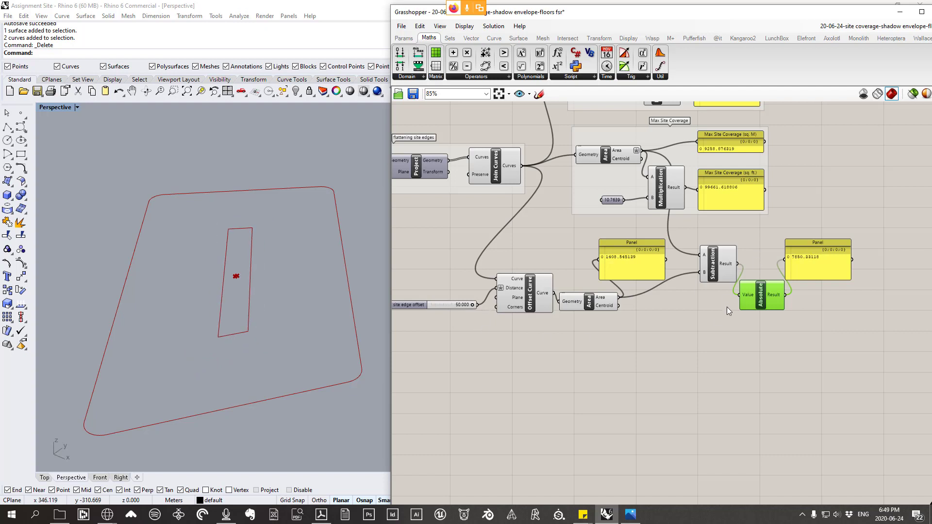
pyautogui.moveTo(808, 269); pyautogui.dragTo(818, 276)
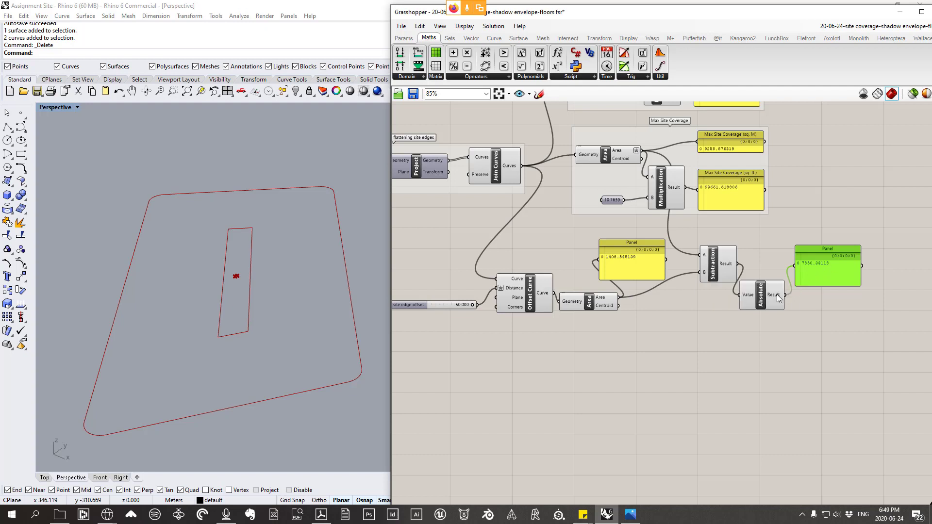
# - Delete the panel on the Absolute result and shift the Subtraction and Absolute components closer to the offset area panel
pyautogui.moveTo(778, 298)
pyautogui.moveTo(716, 264); pyautogui.dragTo(699, 264)
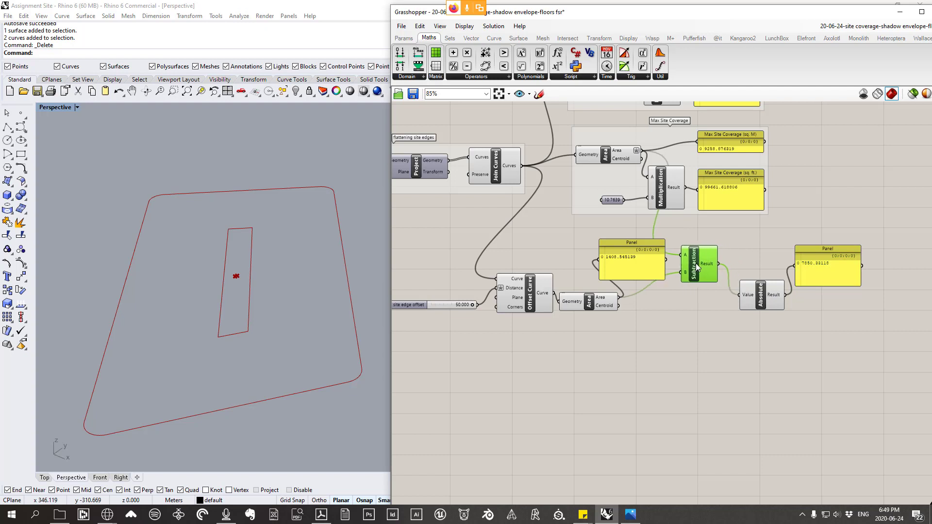
pyautogui.moveTo(807, 279); pyautogui.dragTo(832, 263)
pyautogui.press('Delete')
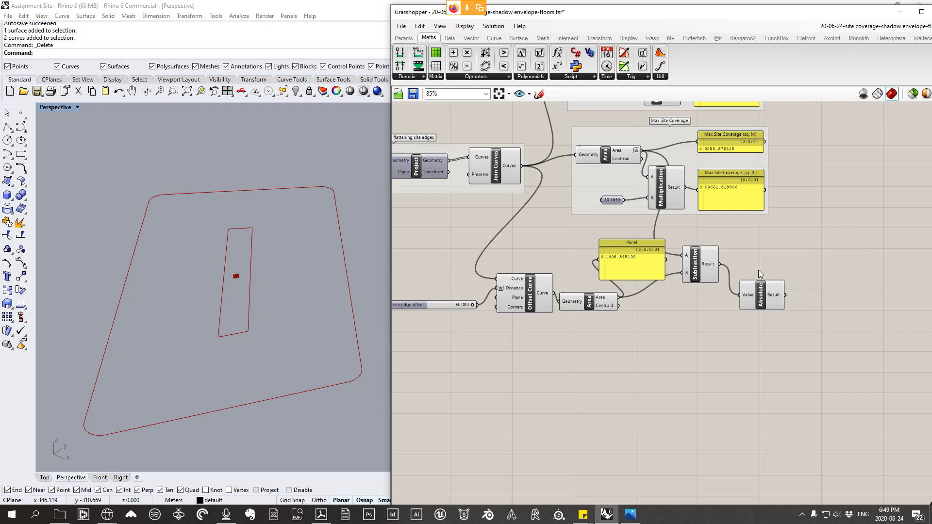
pyautogui.moveTo(771, 300); pyautogui.dragTo(761, 301)
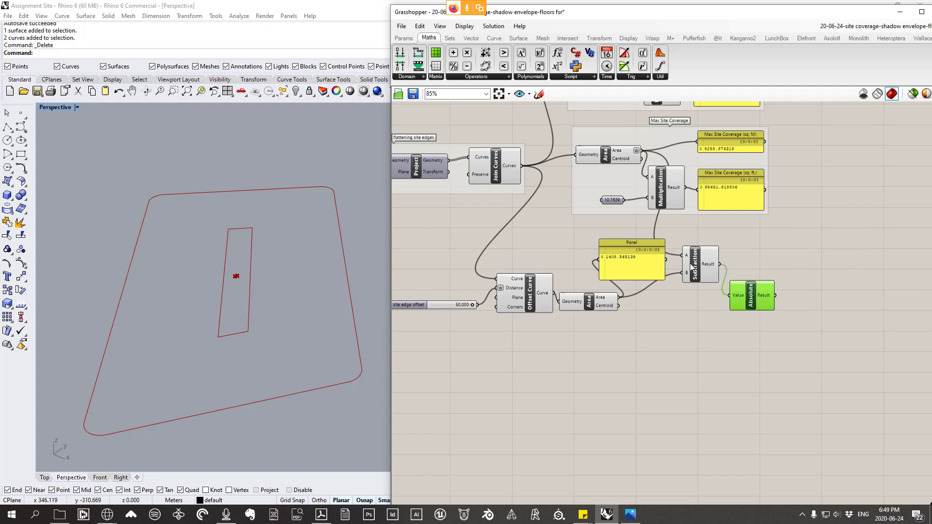
# - Group the site edge offset slider, Offset Curve, Area, panel, Subtraction and Absolute components together
pyautogui.scroll(-3, 768, 293)
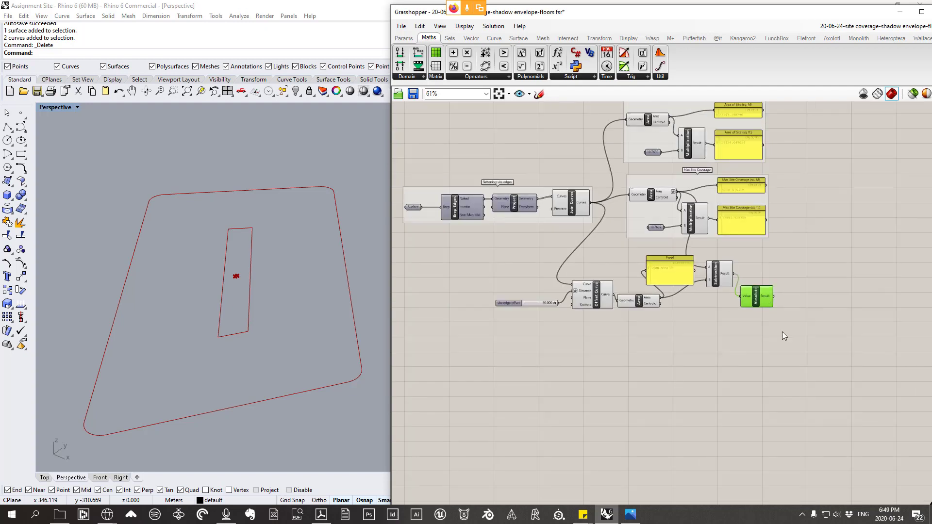
pyautogui.moveTo(792, 341); pyautogui.dragTo(527, 255)
pyautogui.scroll(2, 700, 275)
pyautogui.moveTo(674, 270); pyautogui.dragTo(665, 298)
pyautogui.rightClick(595, 304)
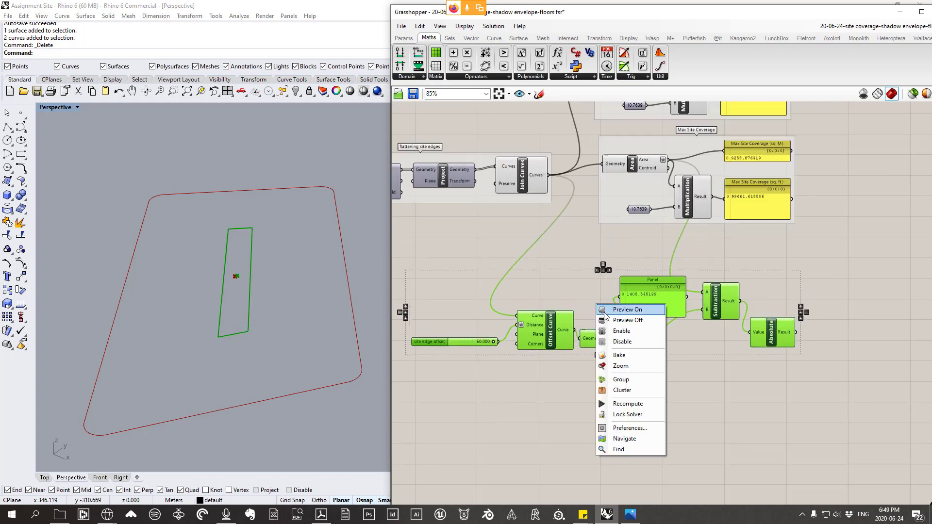
pyautogui.click(625, 378)
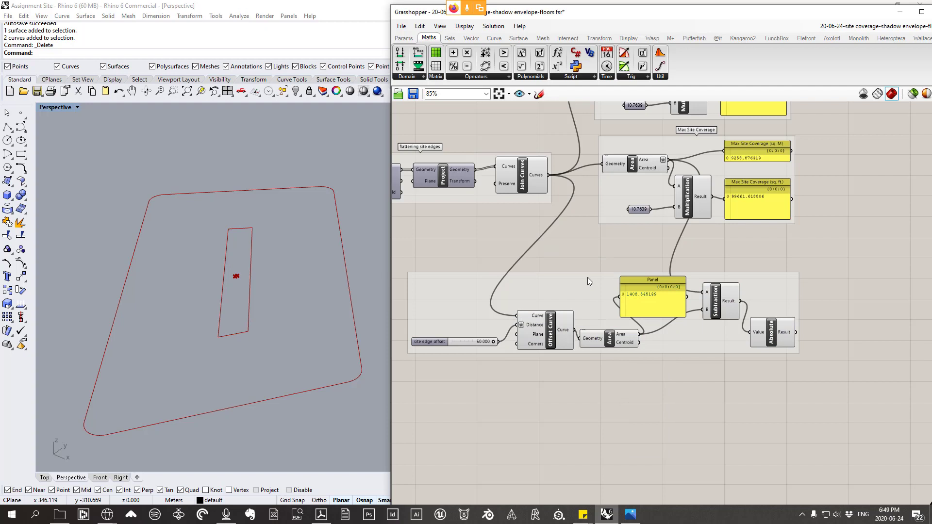
# - Name the new group "offsetting lot outline and comparing area to max site coverage"
pyautogui.rightClick(588, 278)
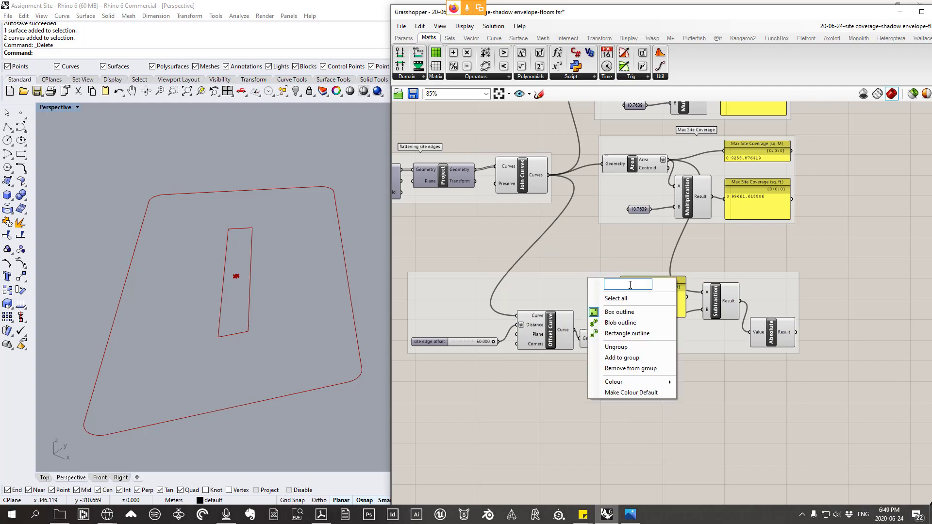
pyautogui.write('offsetting lot outl')
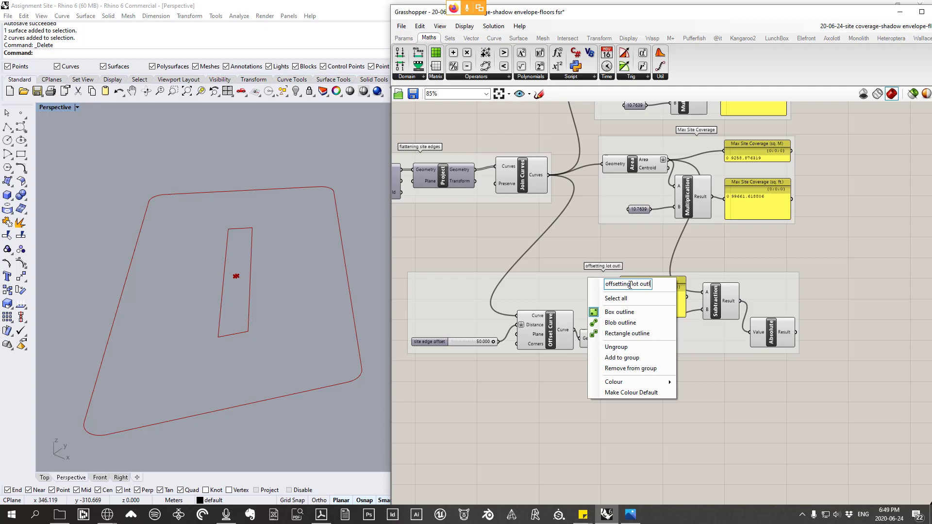
pyautogui.write('ine and comparing area to')
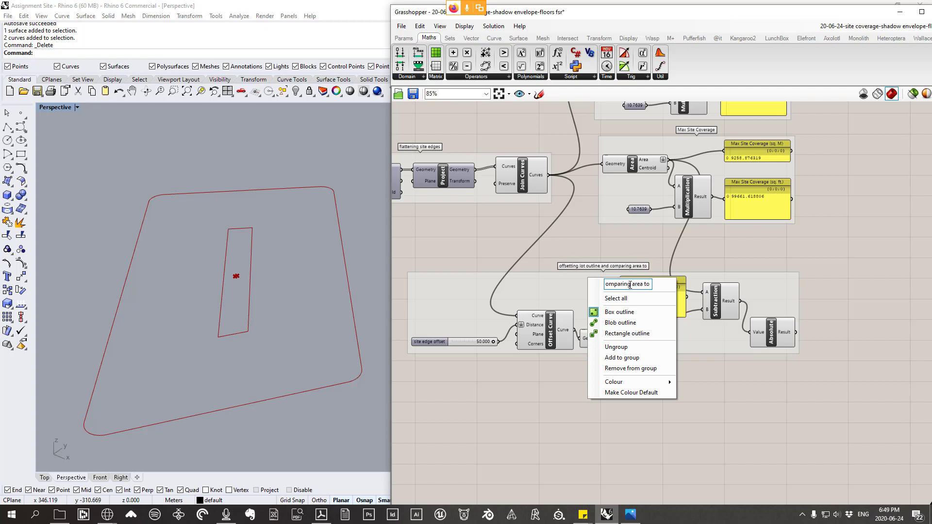
pyautogui.write(' max site co')
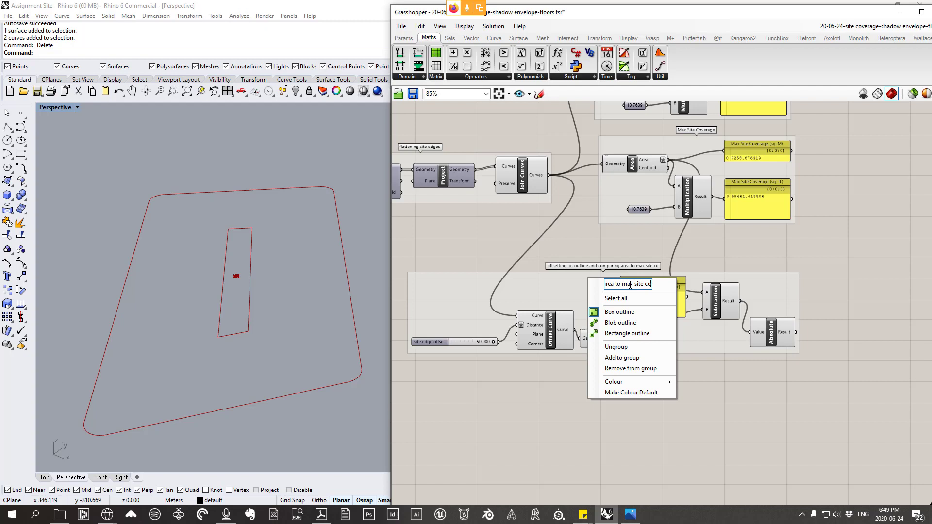
pyautogui.write('verage')
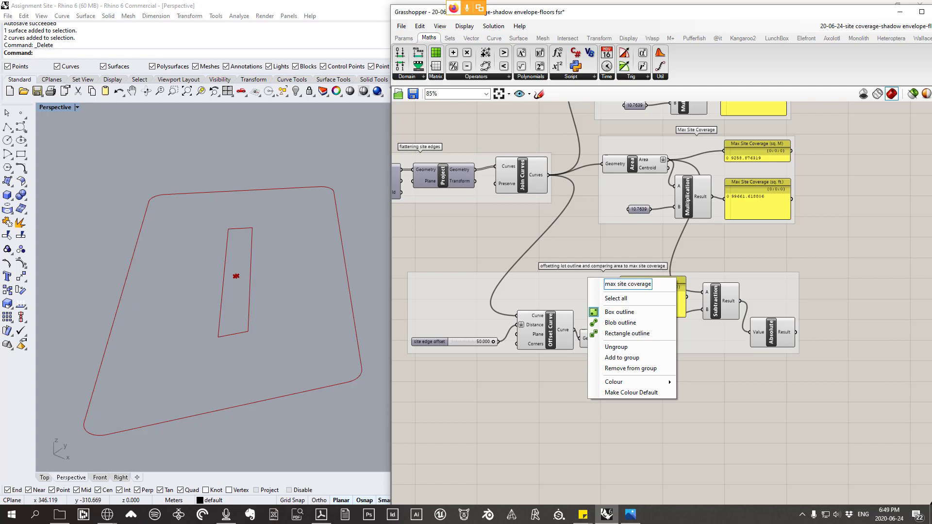
pyautogui.click(721, 397)
# - Nudge the offset comparison group slightly and reduce the height of its area panel
pyautogui.moveTo(715, 398); pyautogui.dragTo(694, 393, button='right')
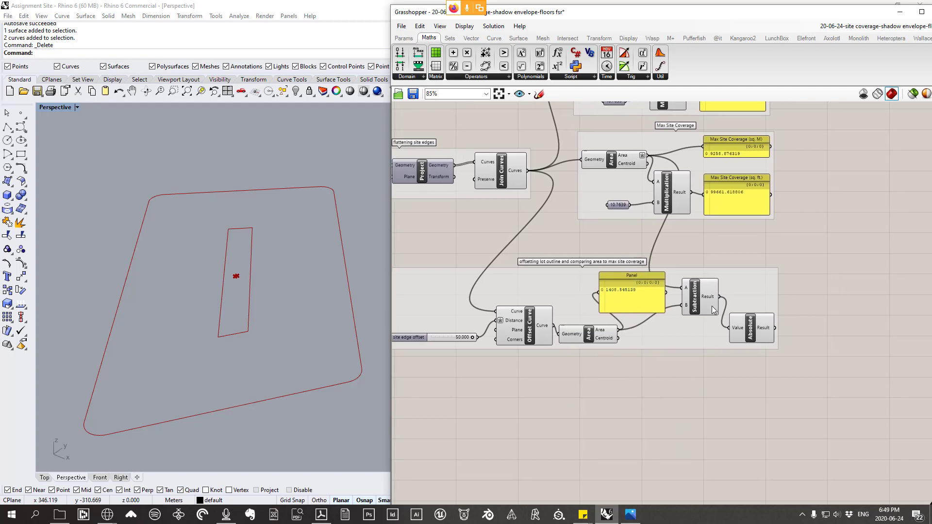
pyautogui.moveTo(746, 326); pyautogui.dragTo(747, 328)
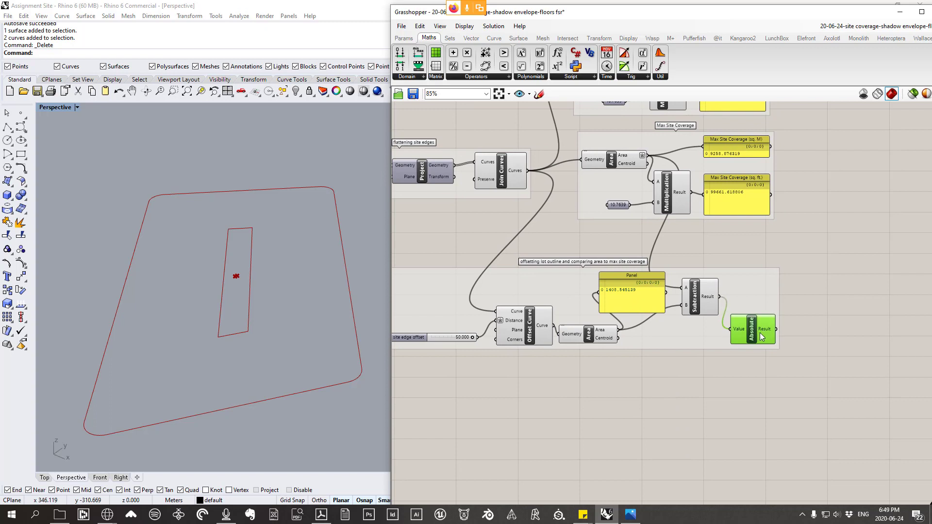
pyautogui.moveTo(765, 335)
pyautogui.moveTo(700, 332); pyautogui.dragTo(707, 335)
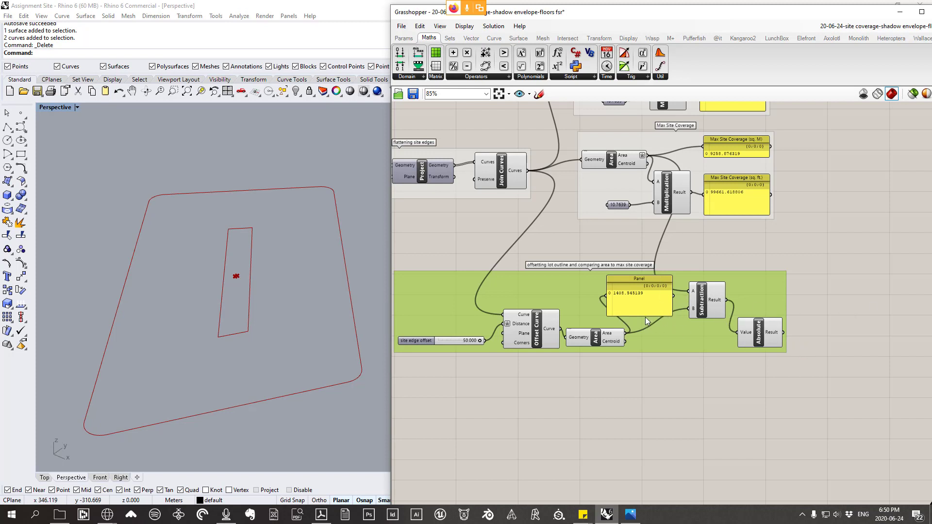
pyautogui.moveTo(645, 316); pyautogui.dragTo(650, 303)
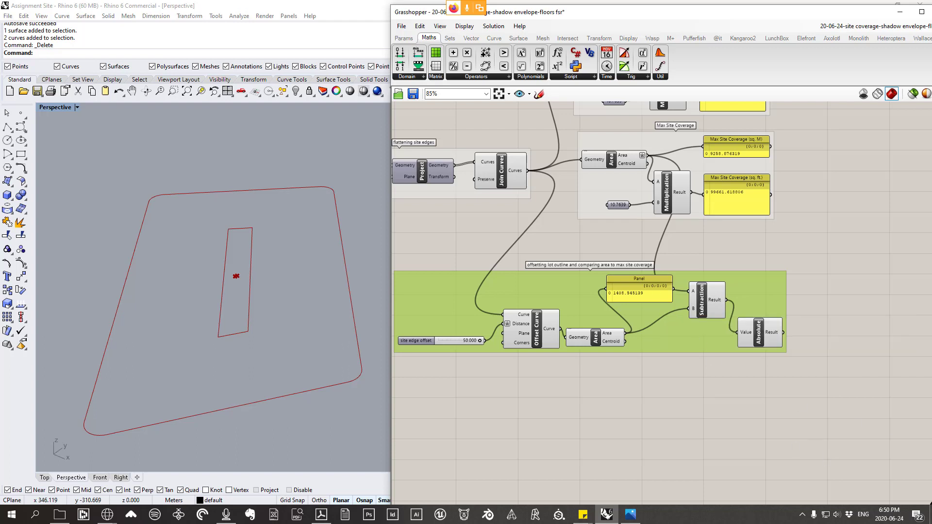
pyautogui.moveTo(610, 374); pyautogui.dragTo(641, 374, button='right')
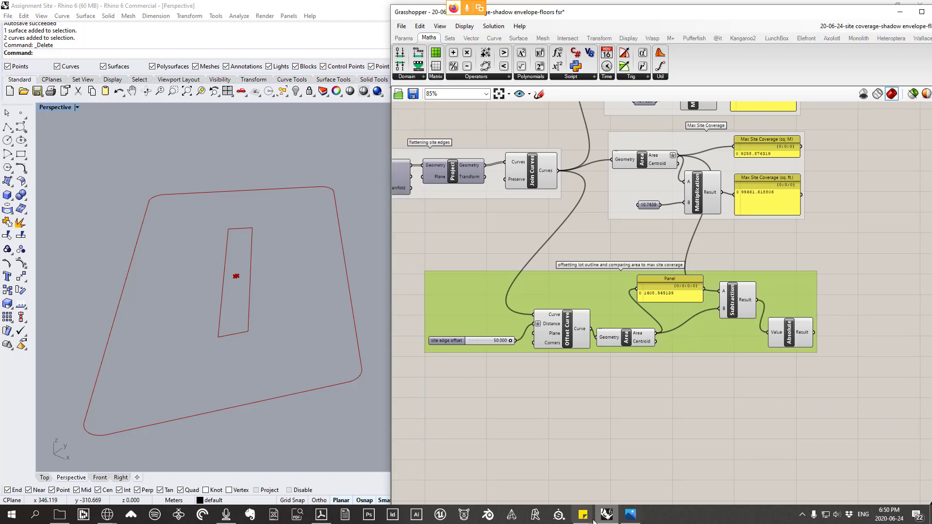
# - Add a Galapagos component to the canvas and place it beside the Absolute component
pyautogui.moveTo(809, 341); pyautogui.dragTo(692, 336, button='right')
pyautogui.moveTo(689, 331)
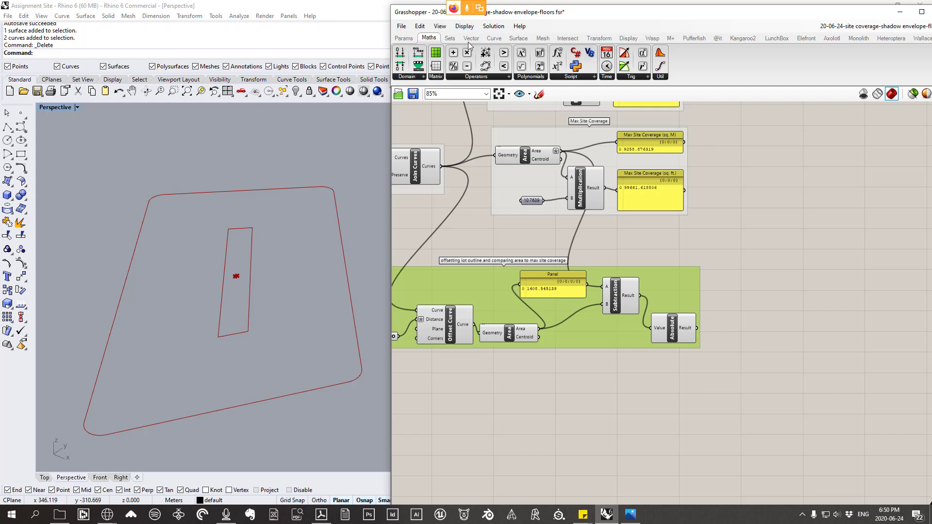
pyautogui.click(404, 38)
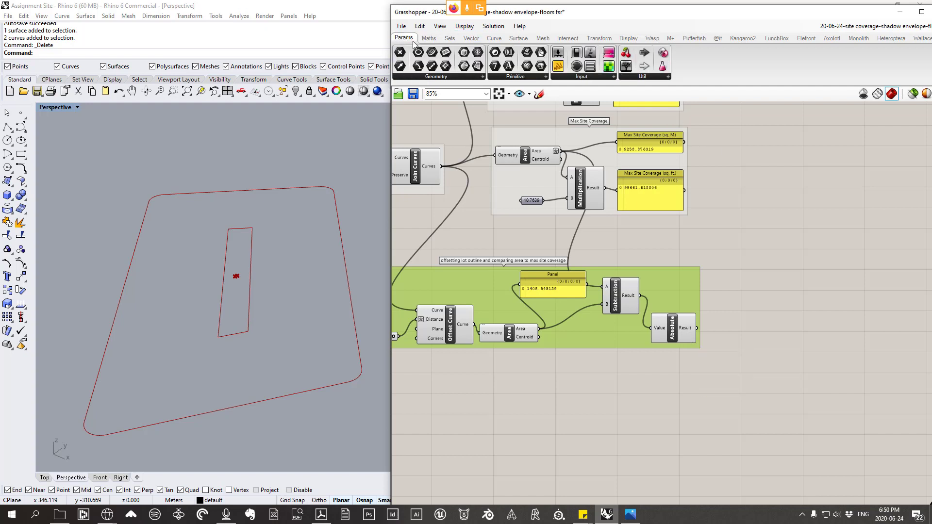
pyautogui.click(641, 76)
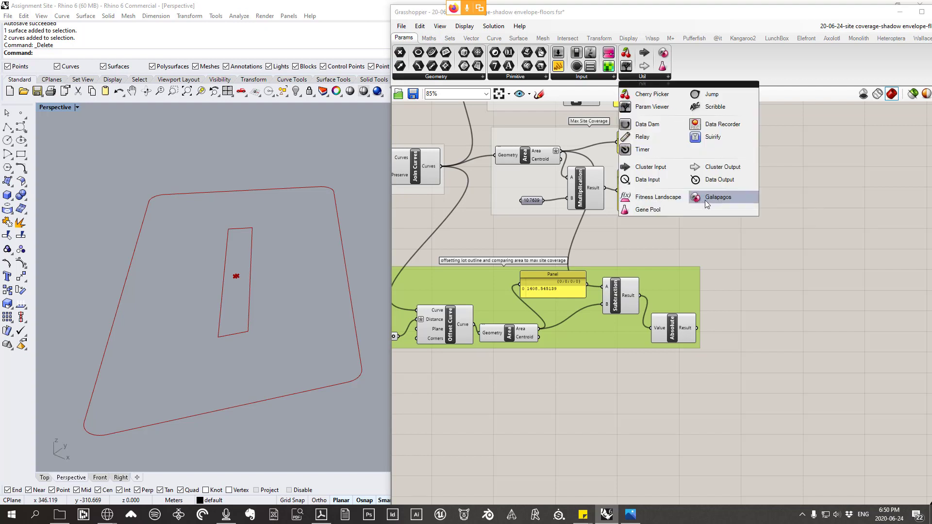
pyautogui.moveTo(705, 200); pyautogui.dragTo(772, 374)
pyautogui.click(637, 76)
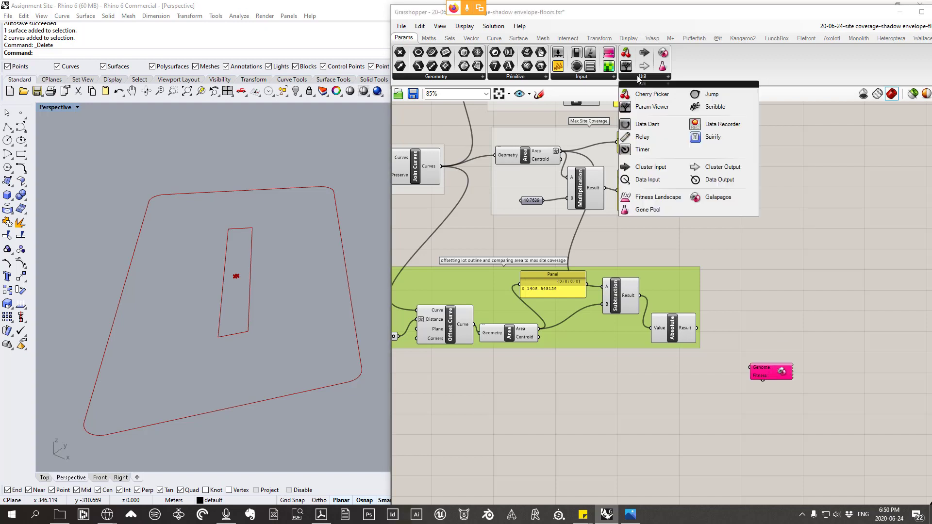
pyautogui.scroll(4, 750, 380)
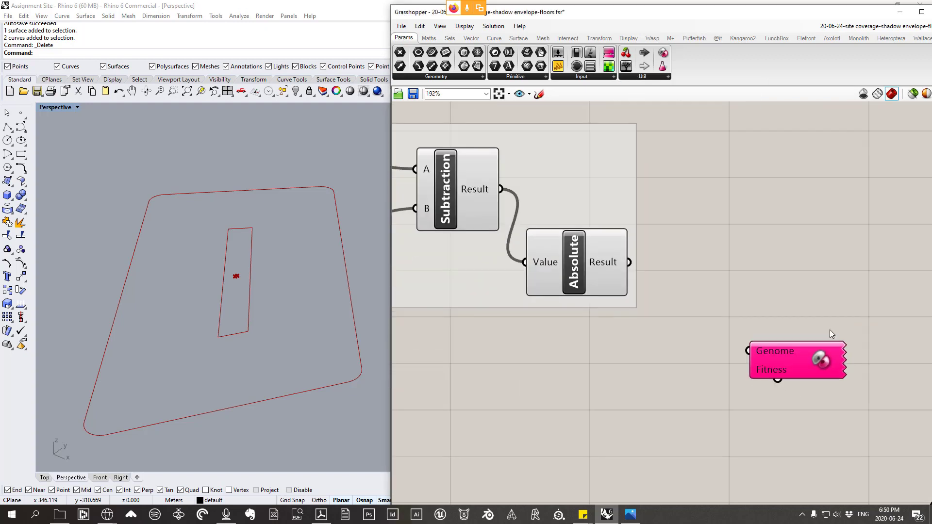
pyautogui.moveTo(779, 365); pyautogui.dragTo(778, 307)
# - Try to wire the Absolute result into the Galapagos Genome input
pyautogui.scroll(-4, 779, 307)
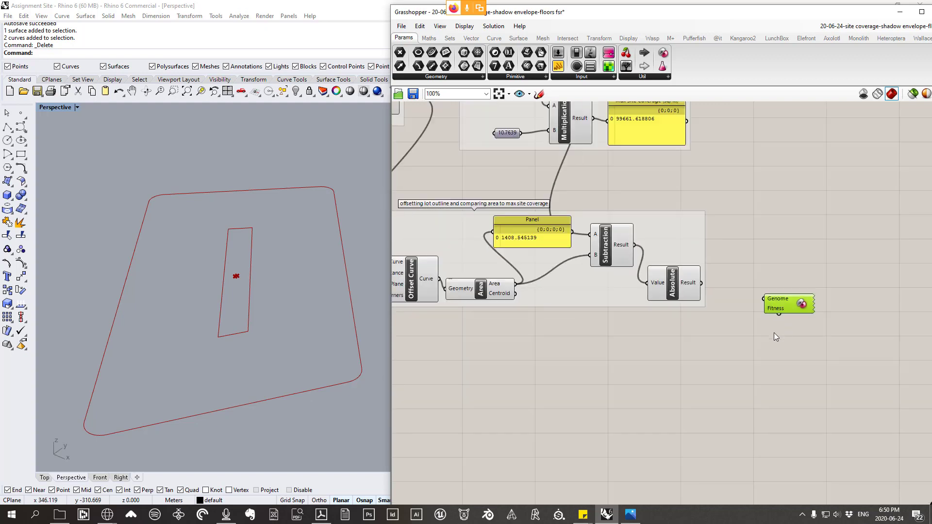
pyautogui.moveTo(699, 284); pyautogui.dragTo(770, 301)
pyautogui.click(695, 280)
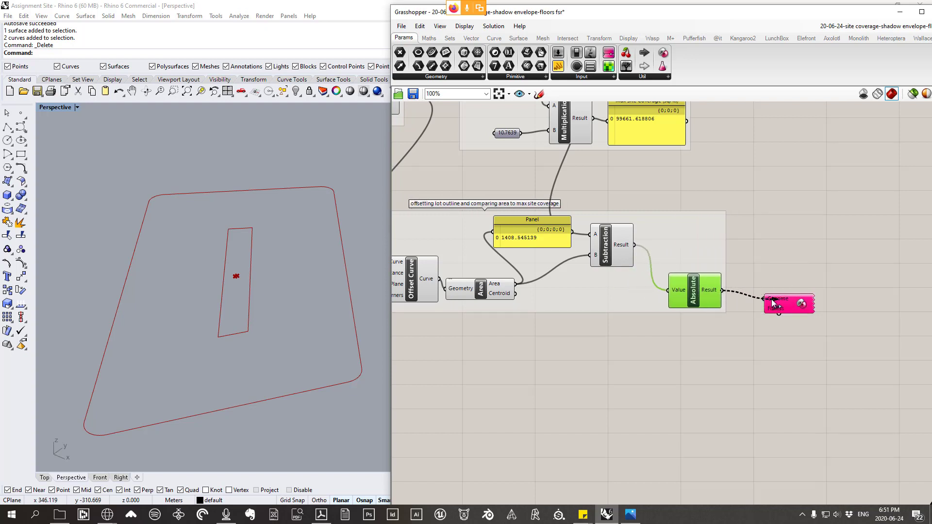
pyautogui.moveTo(734, 240); pyautogui.dragTo(773, 300)
pyautogui.scroll(5, 773, 300)
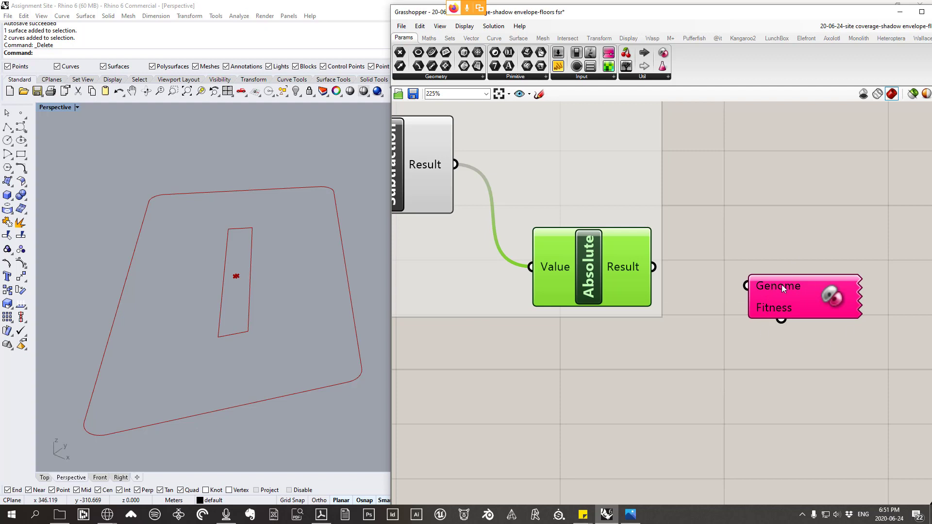
pyautogui.moveTo(760, 287); pyautogui.dragTo(744, 146)
pyautogui.moveTo(781, 319); pyautogui.dragTo(762, 288)
pyautogui.moveTo(747, 287)
pyautogui.mouseDown()
pyautogui.moveTo(723, 390)
pyautogui.moveTo(748, 300)
pyautogui.mouseUp()
# - Set the site edge offset slider to 14.720
pyautogui.scroll(-5, 741, 322)
pyautogui.scroll(2, 543, 301)
pyautogui.scroll(1, 544, 301)
pyautogui.moveTo(566, 295); pyautogui.dragTo(532, 313)
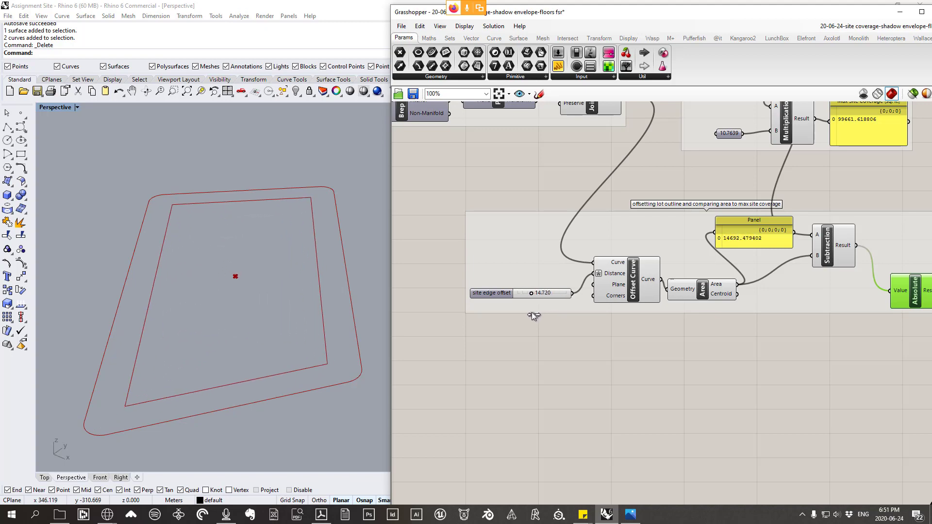
# - Connect the Galapagos Genome to the site edge offset slider and reposition Galapagos below the offset comparison group
pyautogui.scroll(-2, 539, 333)
pyautogui.scroll(2, 892, 323)
pyautogui.scroll(-1, 867, 312)
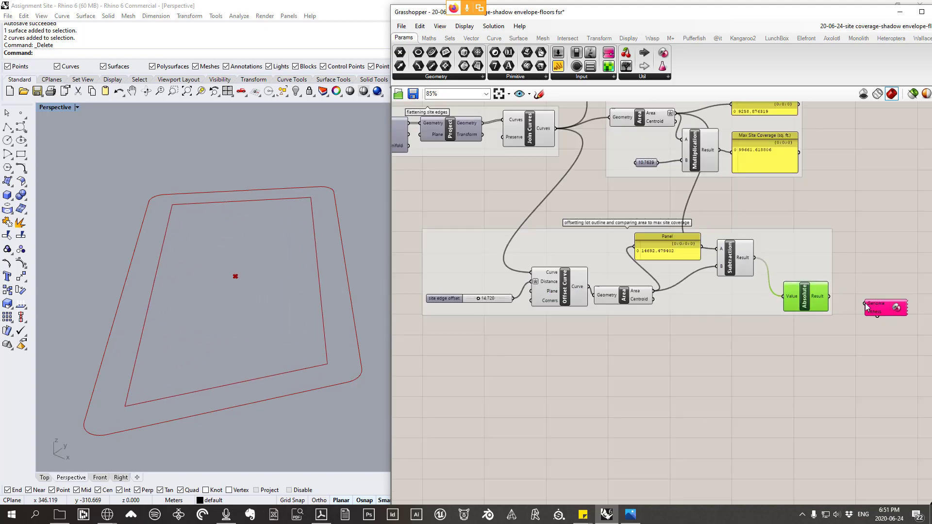
pyautogui.moveTo(865, 303)
pyautogui.mouseDown()
pyautogui.moveTo(812, 362)
pyautogui.moveTo(731, 395)
pyautogui.moveTo(657, 345)
pyautogui.moveTo(566, 200)
pyautogui.moveTo(560, 353)
pyautogui.moveTo(496, 371)
pyautogui.moveTo(435, 301)
pyautogui.moveTo(486, 311)
pyautogui.moveTo(519, 303)
pyautogui.moveTo(505, 309)
pyautogui.mouseUp()
pyautogui.moveTo(890, 303); pyautogui.dragTo(870, 386)
pyautogui.click(865, 346)
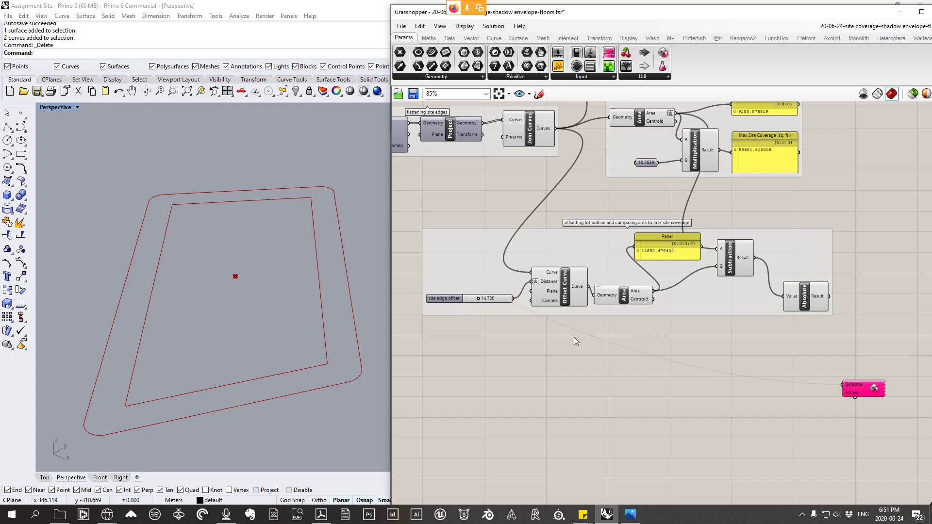
pyautogui.moveTo(847, 388); pyautogui.dragTo(878, 380)
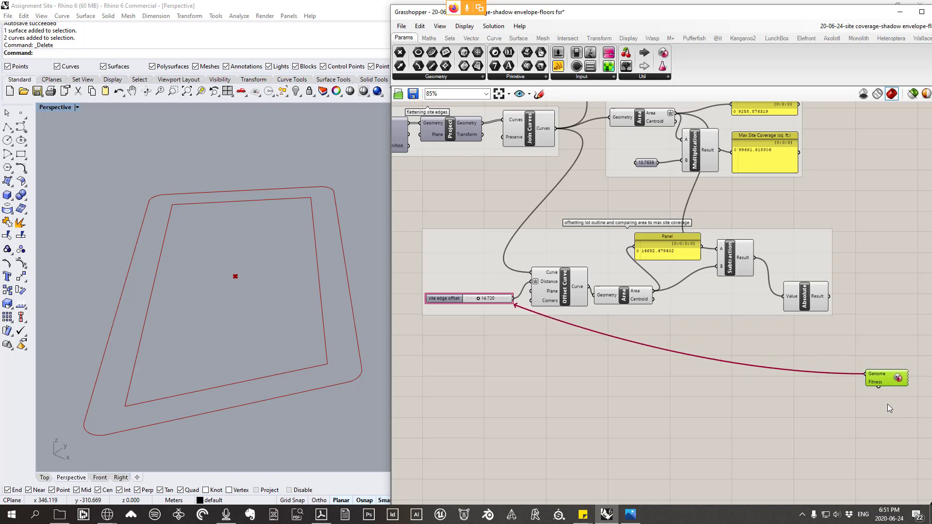
pyautogui.click(888, 406)
# - Examine the Absolute component's output value and how it compares the offset area with the max site coverage
pyautogui.scroll(1, 887, 406)
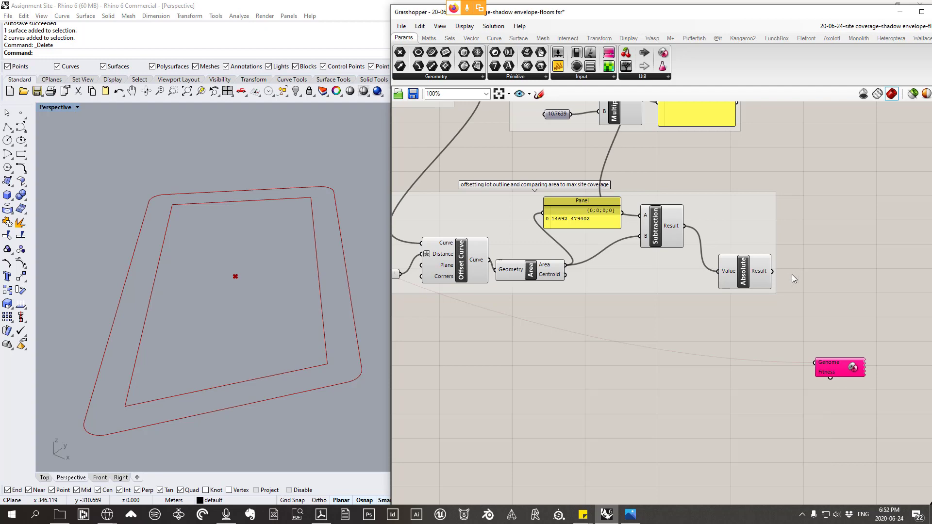
pyautogui.scroll(-3, 769, 278)
pyautogui.scroll(2, 760, 275)
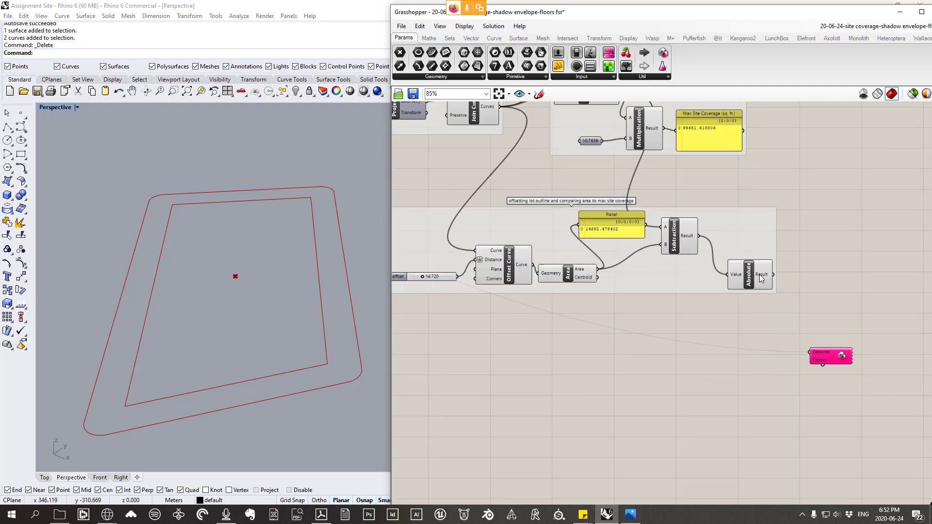
pyautogui.moveTo(765, 274)
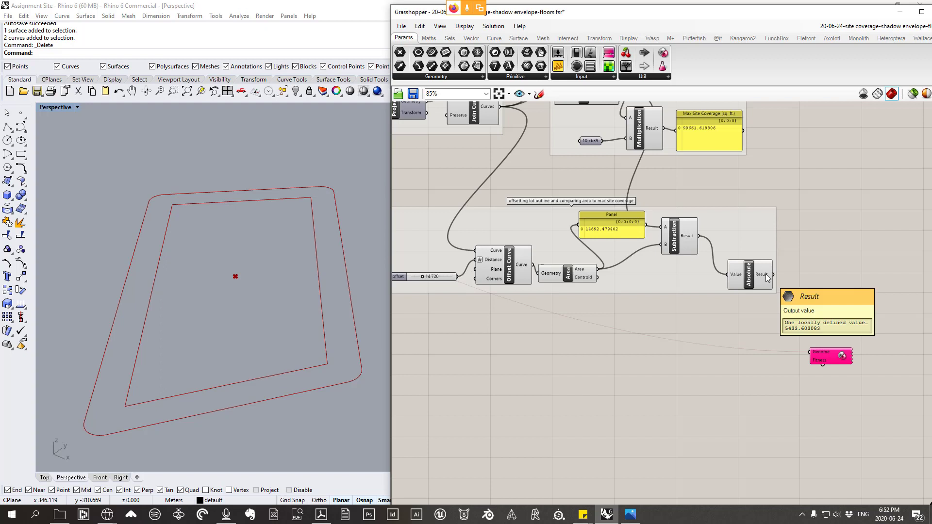
pyautogui.moveTo(757, 274); pyautogui.dragTo(756, 269)
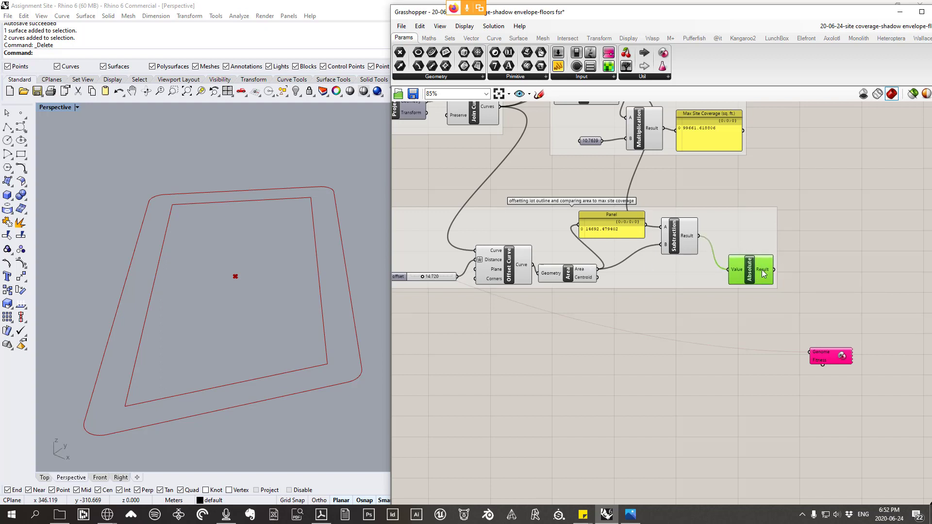
pyautogui.moveTo(713, 311); pyautogui.dragTo(761, 351, button='right')
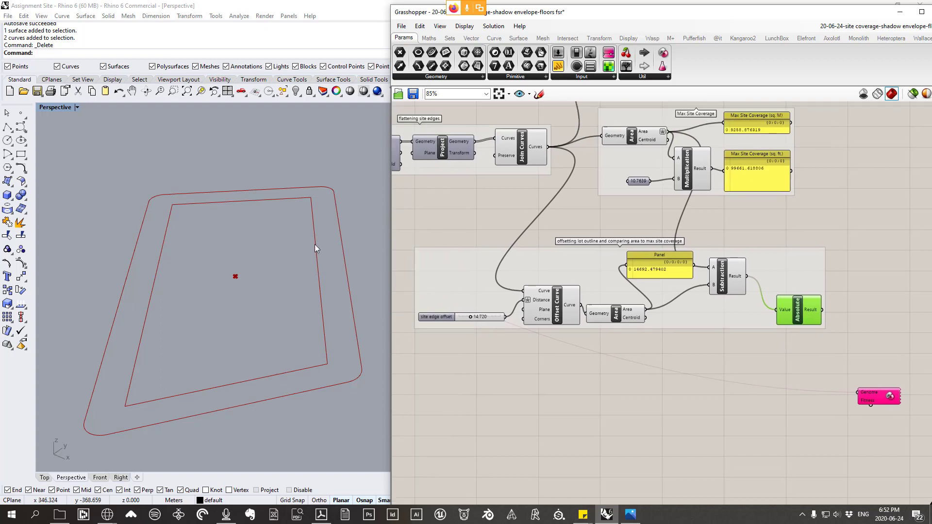
pyautogui.moveTo(830, 188); pyautogui.dragTo(809, 232, button='right')
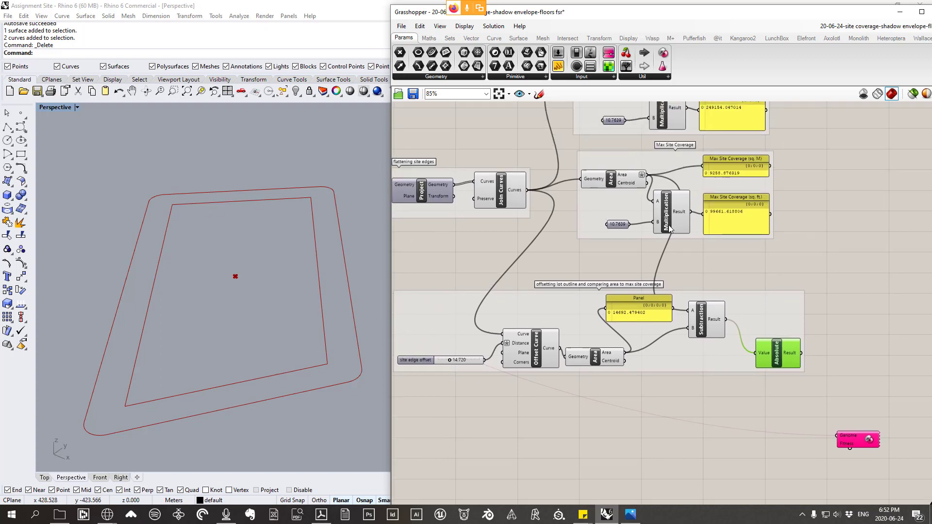
pyautogui.moveTo(814, 384); pyautogui.dragTo(779, 328, button='right')
pyautogui.scroll(1, 842, 358)
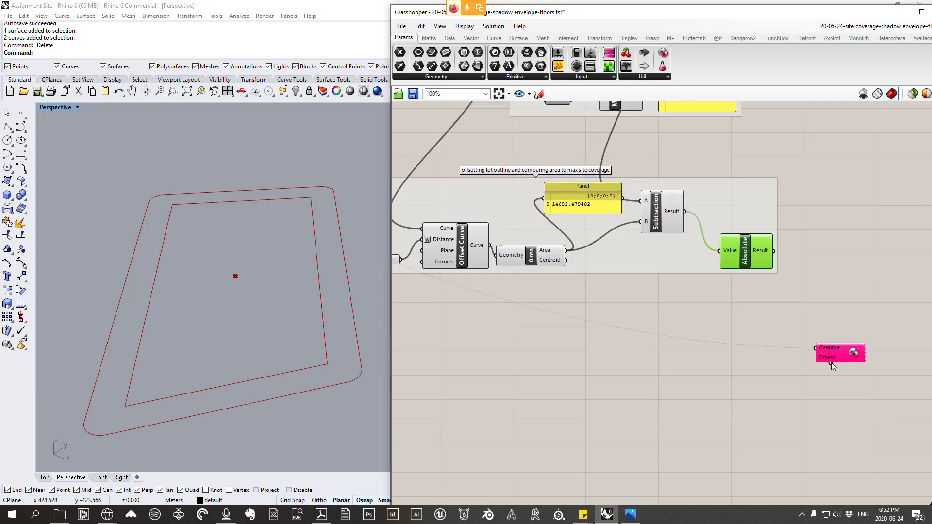
# - Connect the Galapagos Fitness to the Absolute component's result and place Galapagos just below the offset comparison group
pyautogui.moveTo(831, 363); pyautogui.dragTo(782, 366)
pyautogui.moveTo(788, 404); pyautogui.dragTo(746, 257)
pyautogui.moveTo(842, 357); pyautogui.dragTo(804, 374)
pyautogui.scroll(-1, 741, 320)
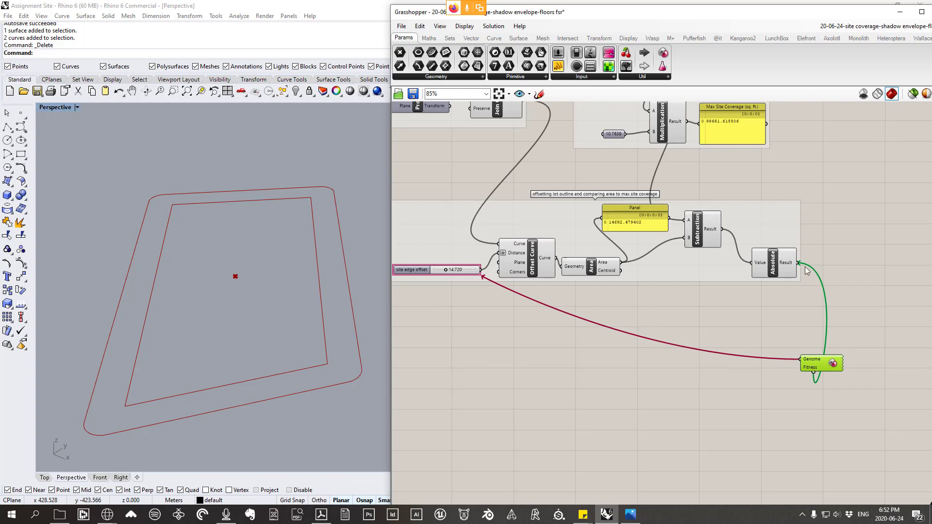
pyautogui.moveTo(780, 348); pyautogui.dragTo(808, 344, button='right')
pyautogui.scroll(-2, 801, 339)
pyautogui.scroll(2, 677, 337)
pyautogui.moveTo(614, 313); pyautogui.dragTo(534, 276, button='right')
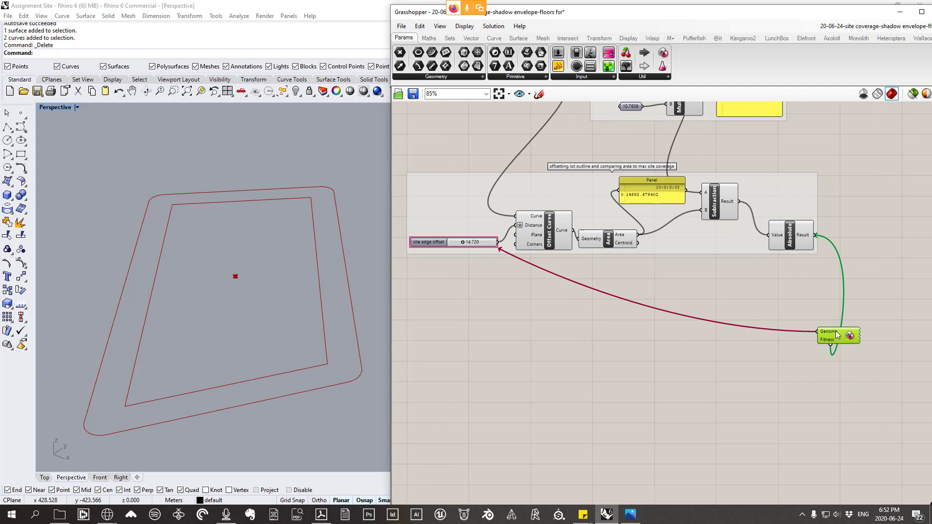
pyautogui.moveTo(859, 330); pyautogui.dragTo(851, 317)
pyautogui.scroll(3, 847, 326)
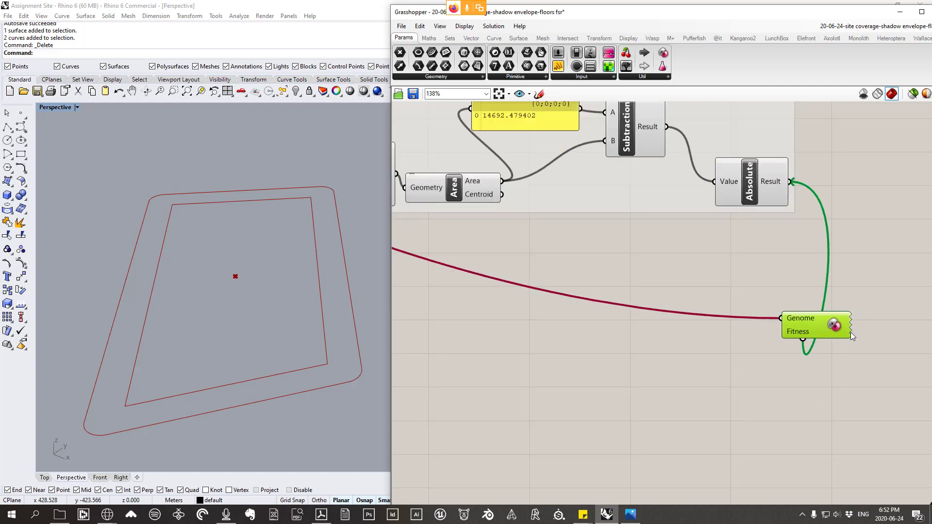
# - Open the Galapagos editor and set the fitness goal to Minimize
pyautogui.doubleClick(821, 330)
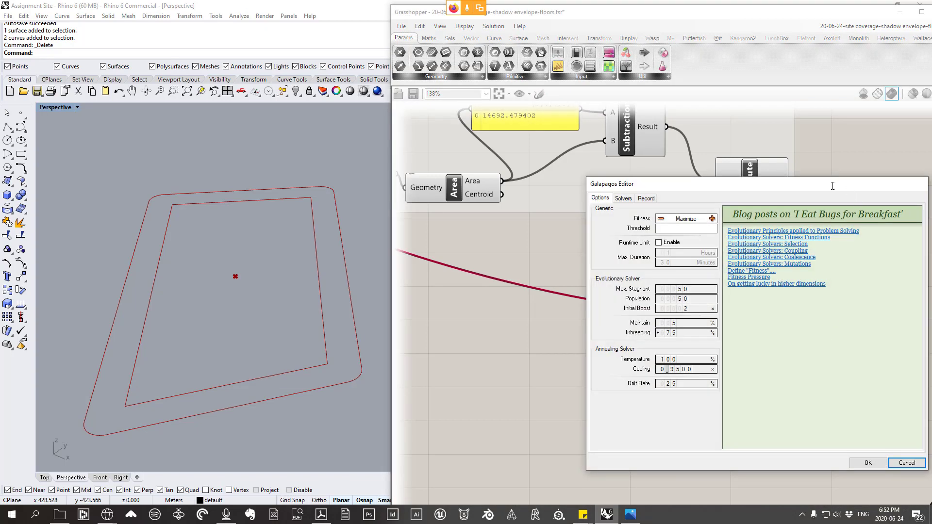
pyautogui.moveTo(832, 186); pyautogui.dragTo(757, 163)
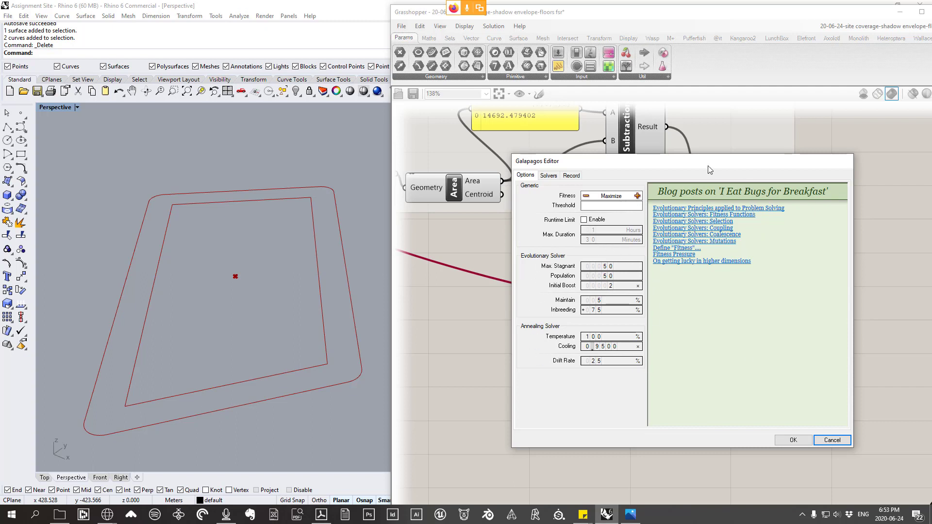
pyautogui.click(587, 198)
pyautogui.moveTo(708, 161); pyautogui.dragTo(787, 281)
pyautogui.moveTo(770, 180)
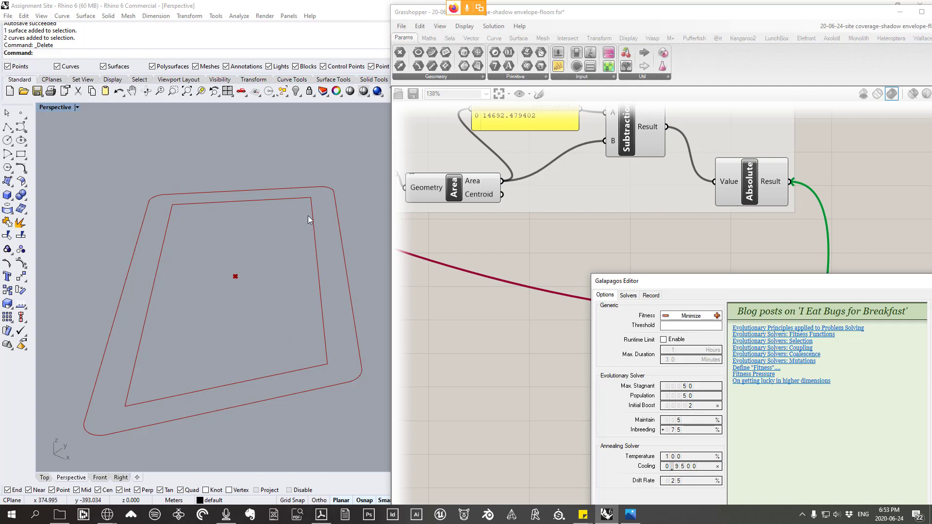
pyautogui.click(717, 317)
pyautogui.click(666, 316)
pyautogui.moveTo(728, 287); pyautogui.dragTo(565, 115)
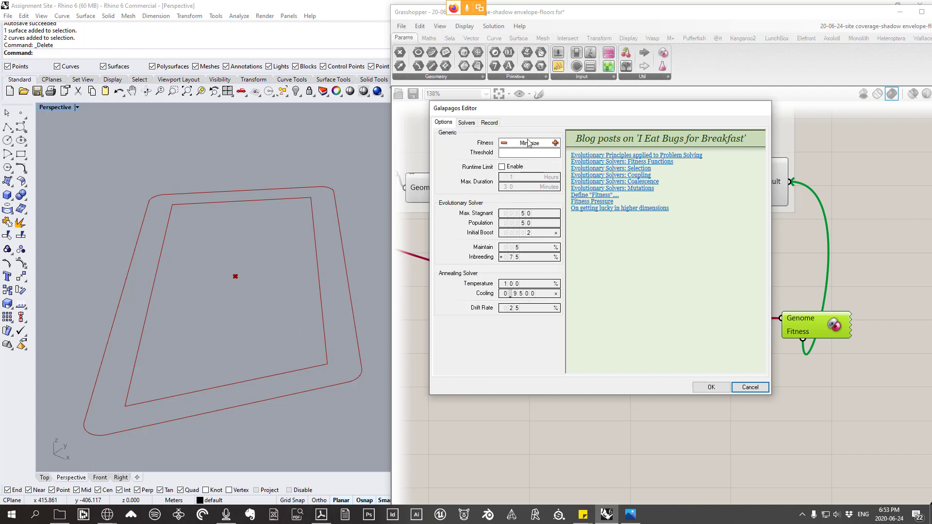
# - Bring up the Galapagos solver controls and look through the solver start options, genome display modes and version splash
pyautogui.click(467, 122)
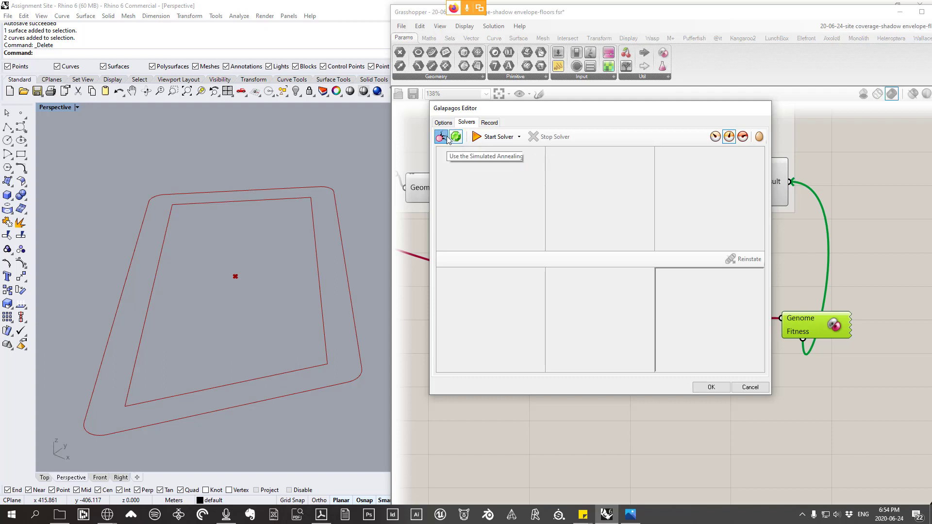
pyautogui.click(521, 137)
pyautogui.click(520, 136)
pyautogui.click(520, 136)
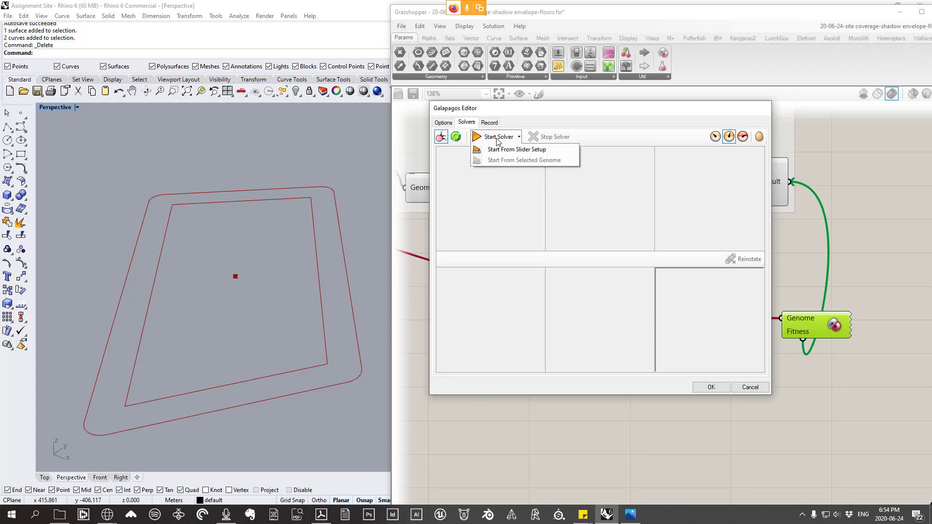
pyautogui.click(508, 226)
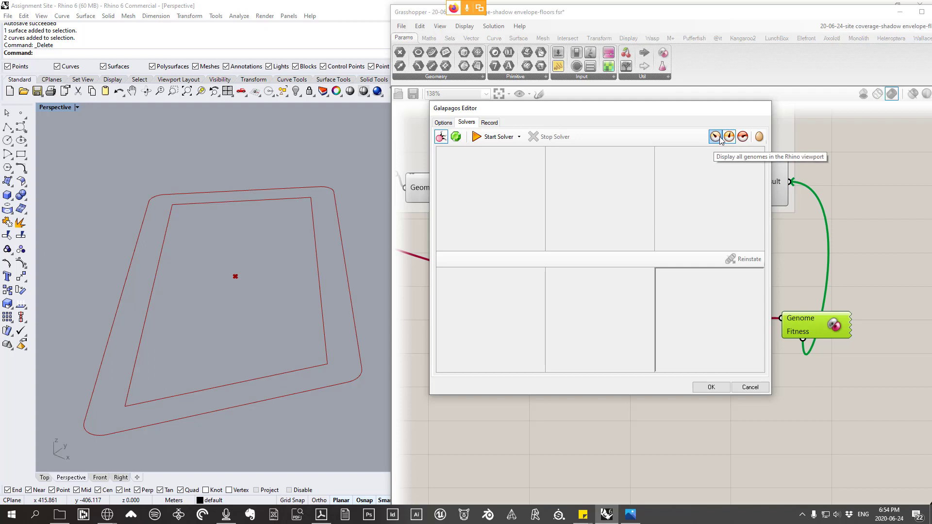
pyautogui.click(758, 137)
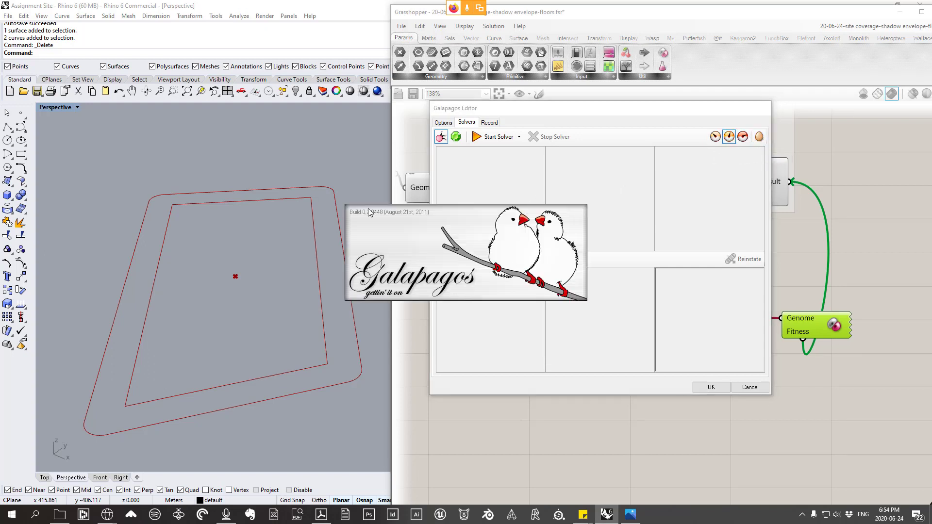
pyautogui.click(551, 237)
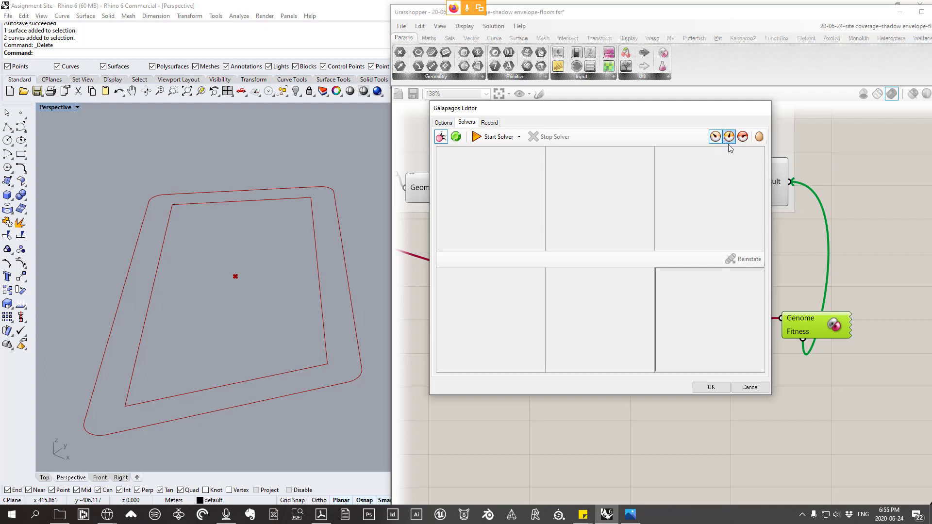
# - Run the evolutionary solver with only better genomes displayed in the Rhino viewport and stop it after a few generations
pyautogui.click(729, 139)
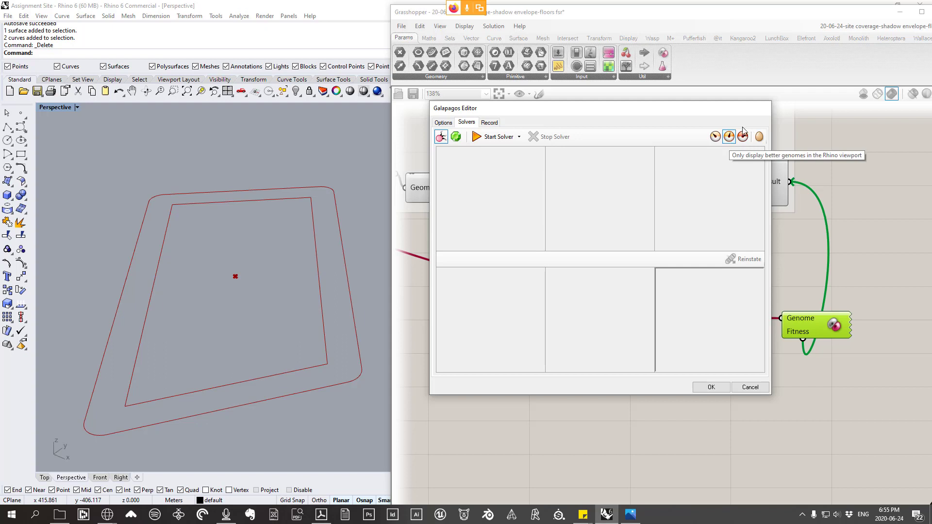
pyautogui.click(498, 137)
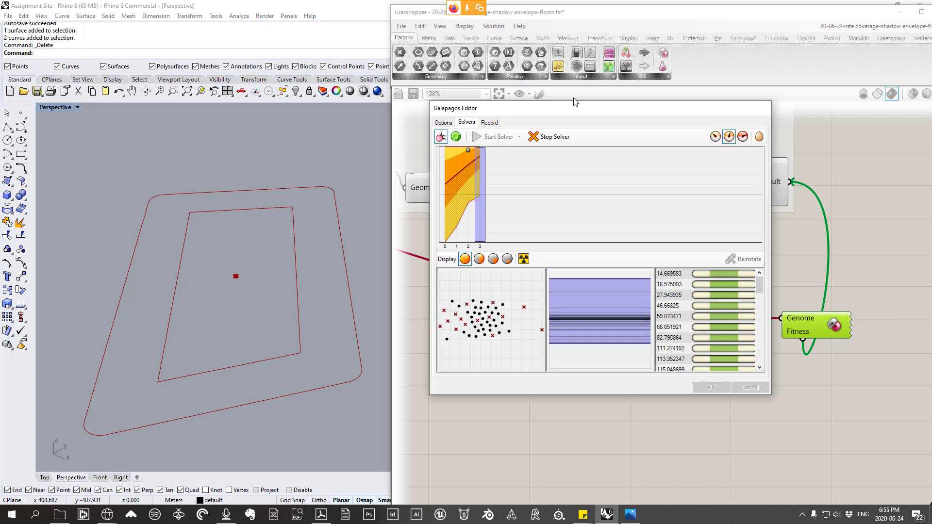
pyautogui.click(553, 139)
# - Display all genomes in the Rhino viewport and restart the solver, keeping the site edge offset slider in view while it runs
pyautogui.click(715, 139)
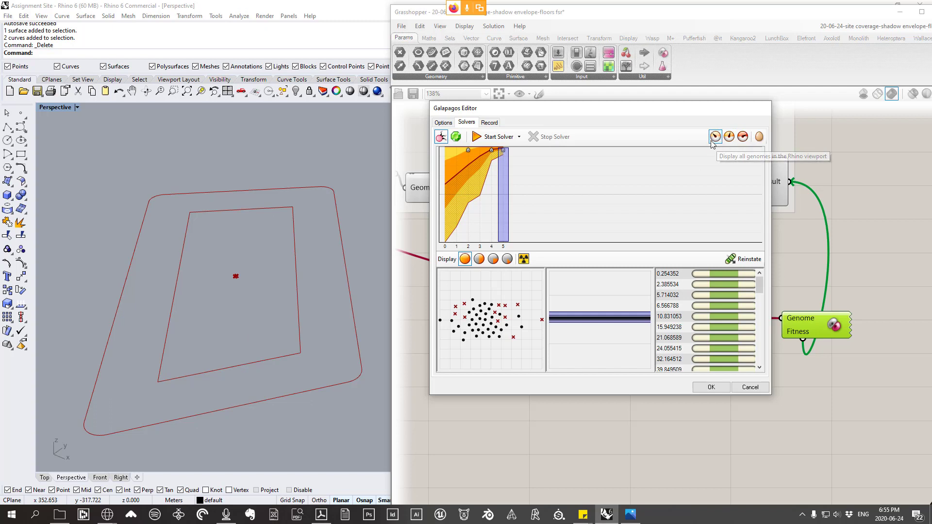
pyautogui.click(484, 137)
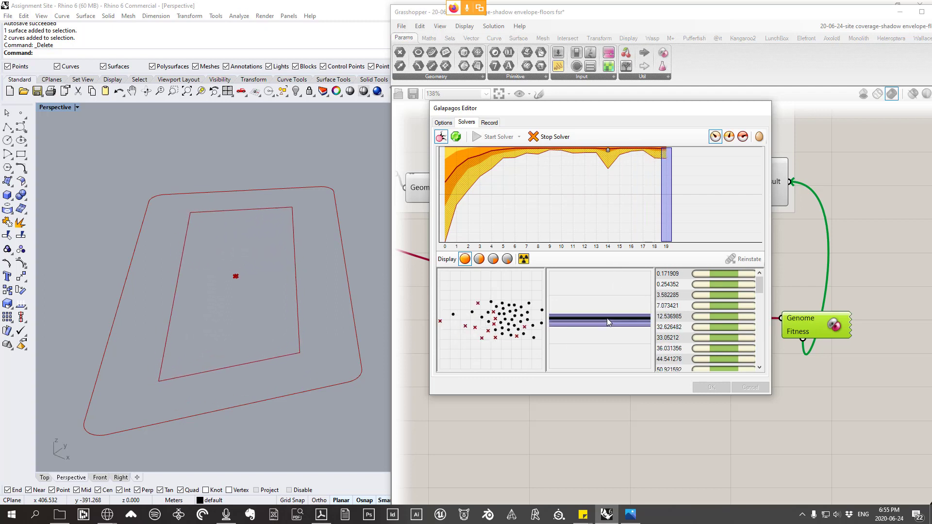
pyautogui.moveTo(602, 411); pyautogui.dragTo(799, 407, button='right')
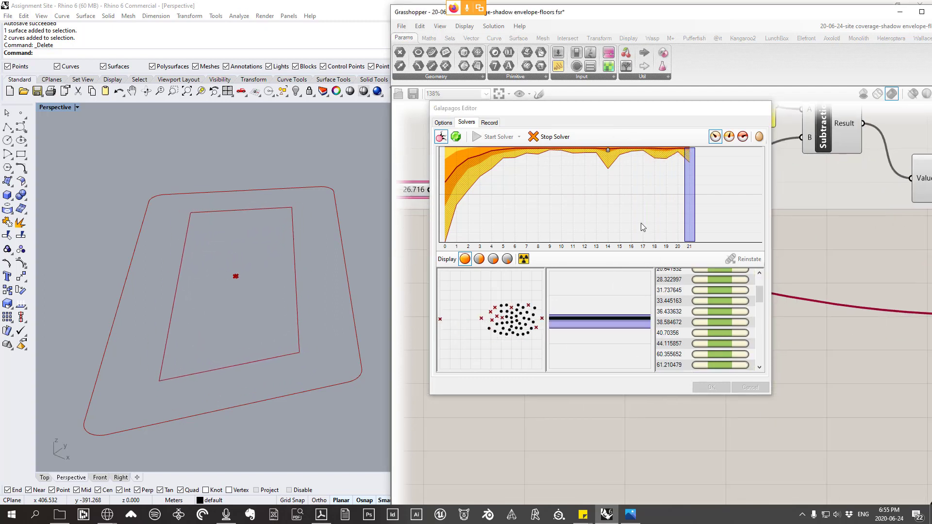
pyautogui.moveTo(621, 111); pyautogui.dragTo(644, 275)
pyautogui.moveTo(502, 198); pyautogui.dragTo(618, 216, button='right')
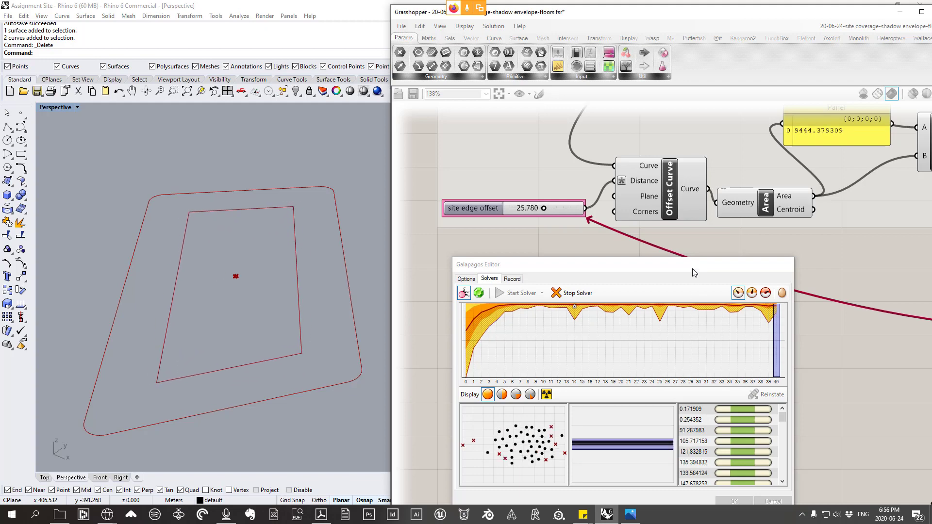
pyautogui.moveTo(695, 273); pyautogui.dragTo(707, 170)
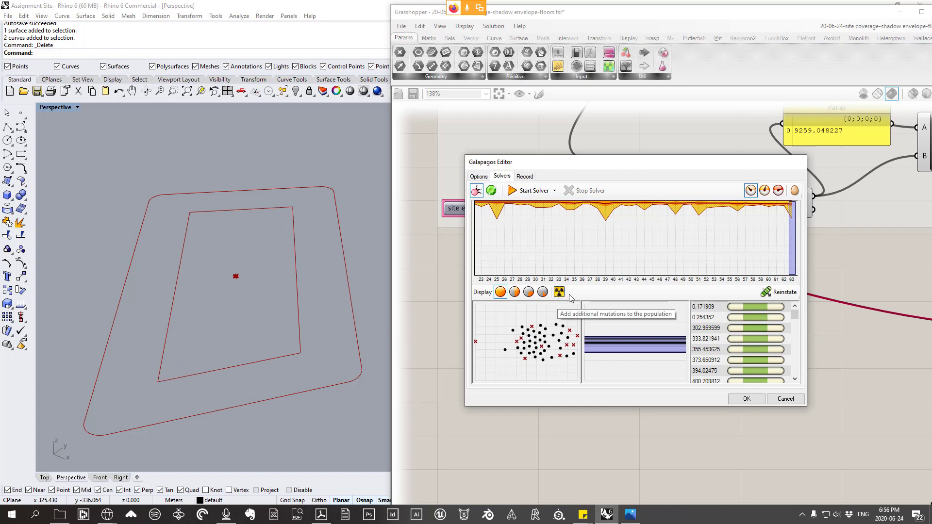
# - Run the solver once more, select the genome with fitness 0.171909 and check the site edge offset slider
pyautogui.click(534, 191)
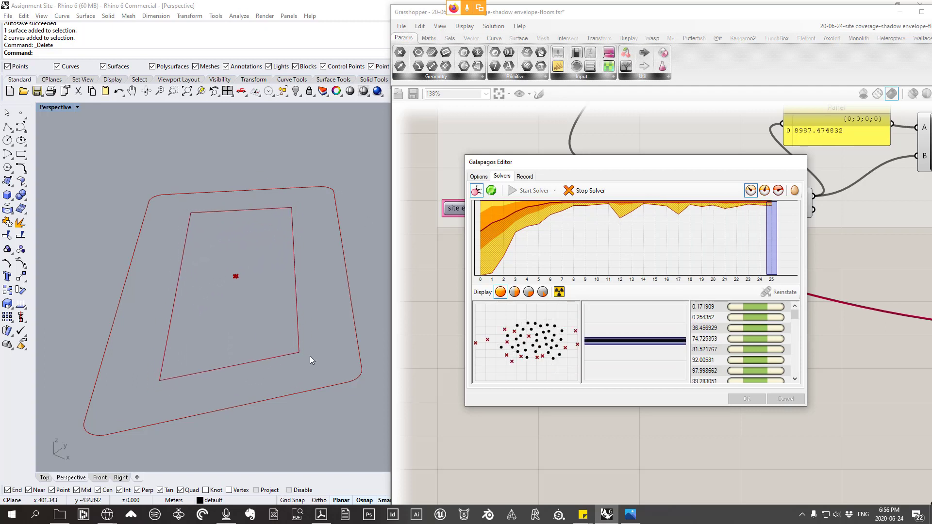
pyautogui.moveTo(313, 347); pyautogui.dragTo(301, 330, button='right')
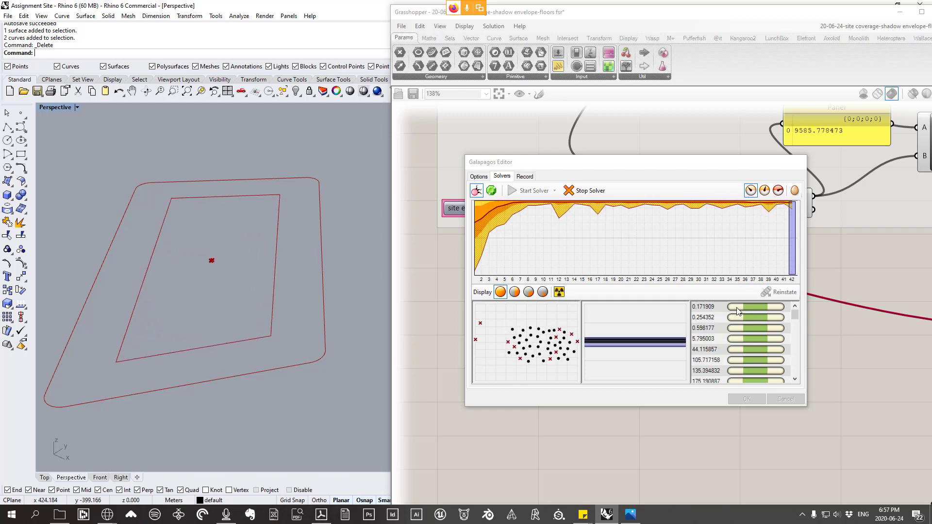
pyautogui.click(715, 310)
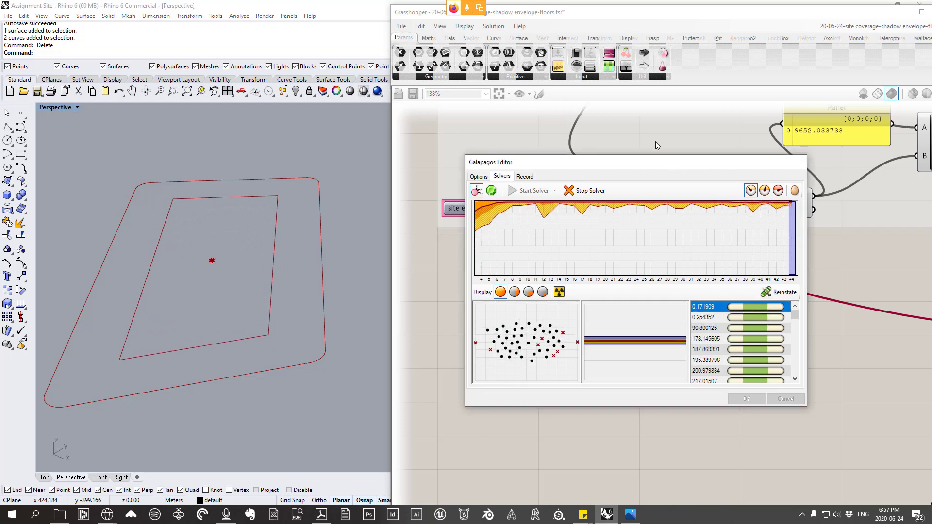
pyautogui.moveTo(641, 164); pyautogui.dragTo(699, 294)
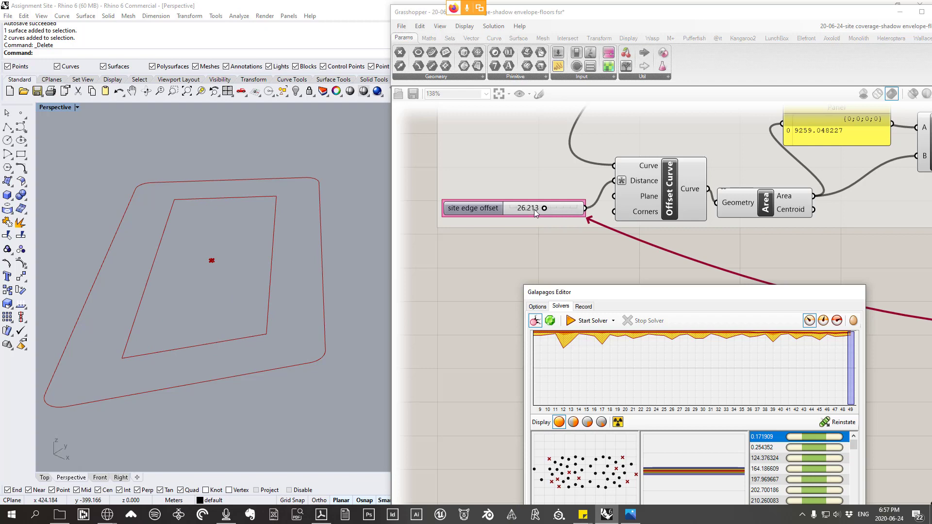
pyautogui.moveTo(658, 295); pyautogui.dragTo(592, 141)
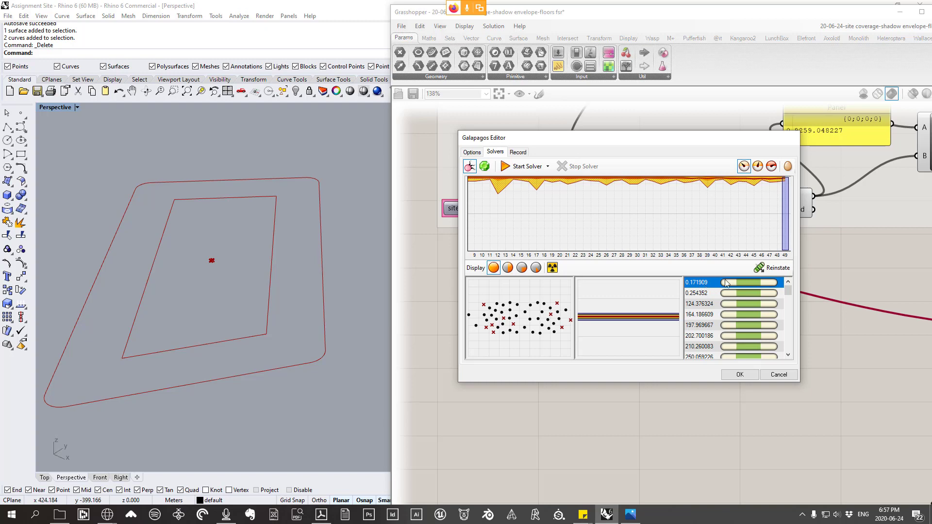
# - Reinstate the genome with fitness 197.969667 from the solver results
pyautogui.moveTo(692, 149); pyautogui.dragTo(684, 89)
pyautogui.click(692, 234)
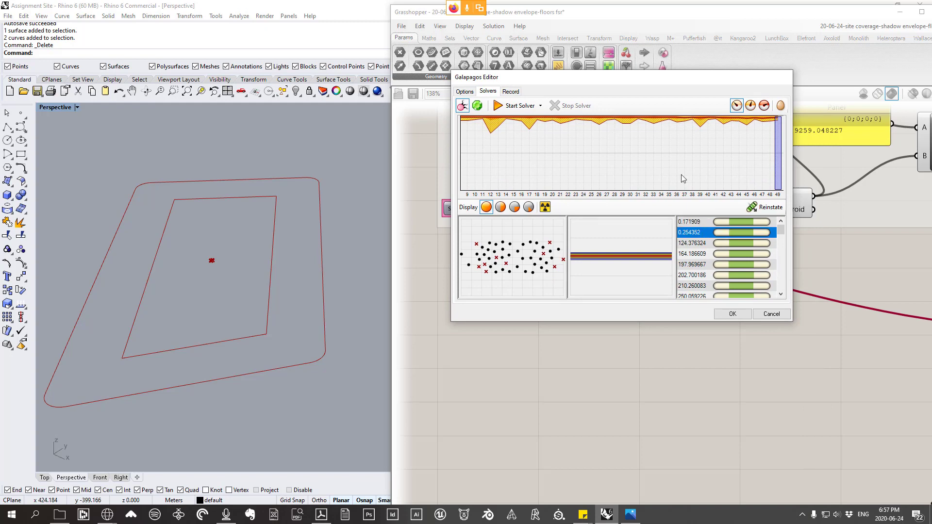
pyautogui.click(692, 225)
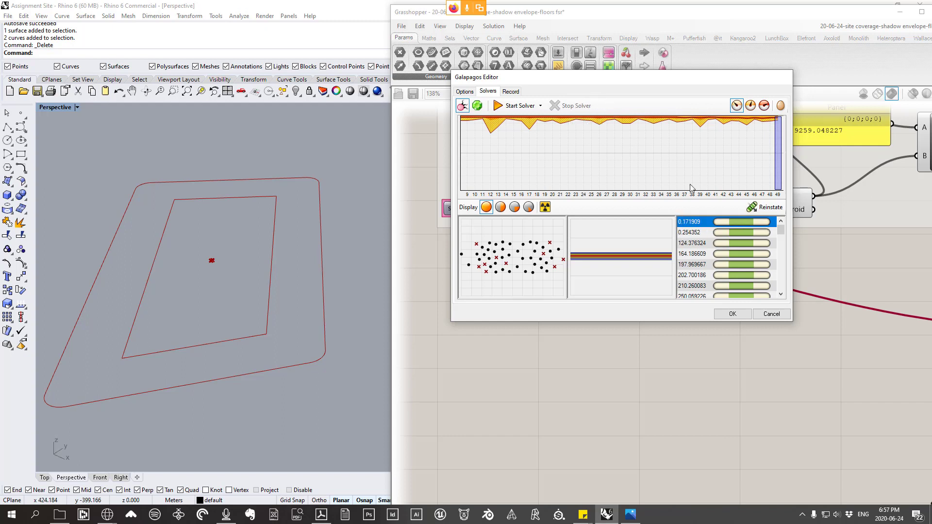
pyautogui.click(732, 264)
pyautogui.click(765, 207)
# - Reinstate the genome with fitness 644.612101 with the site edge offset slider in view
pyautogui.moveTo(685, 80); pyautogui.dragTo(718, 263)
pyautogui.scroll(-5, 758, 453)
pyautogui.click(728, 443)
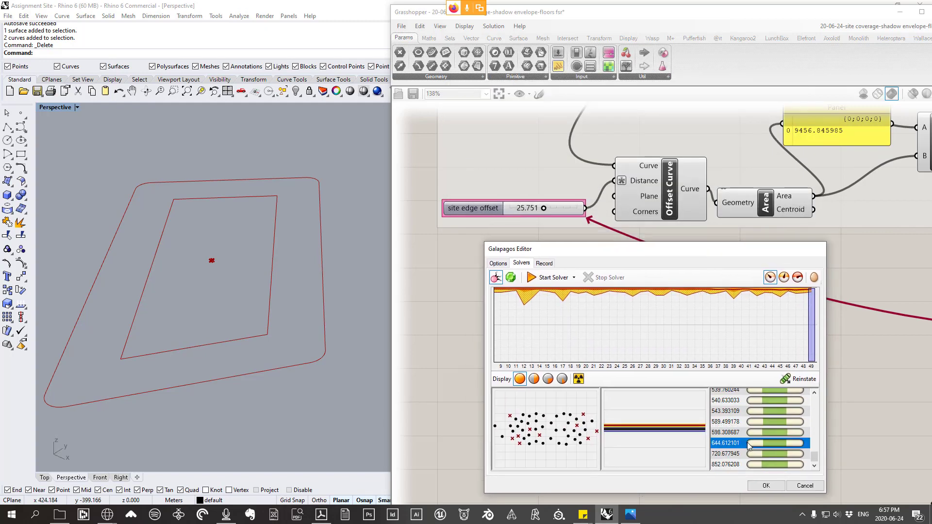
pyautogui.click(800, 383)
# - Reinstate the best genome, fitness 0.171909, and accept the Galapagos result
pyautogui.scroll(5, 766, 421)
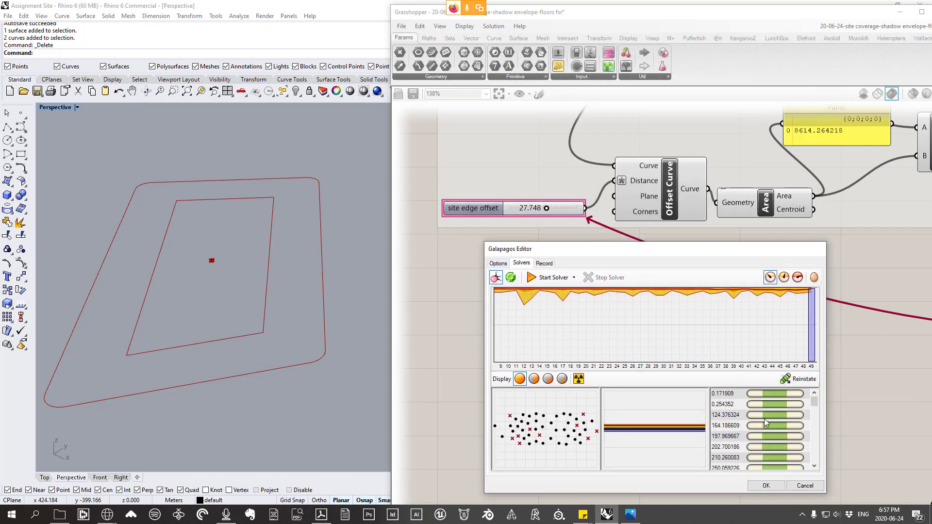
pyautogui.click(772, 392)
pyautogui.click(800, 378)
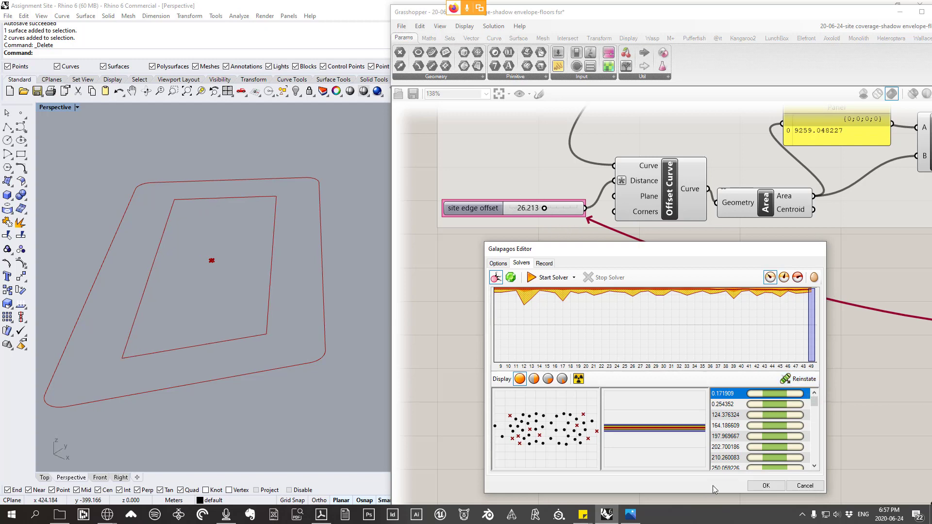
pyautogui.click(766, 486)
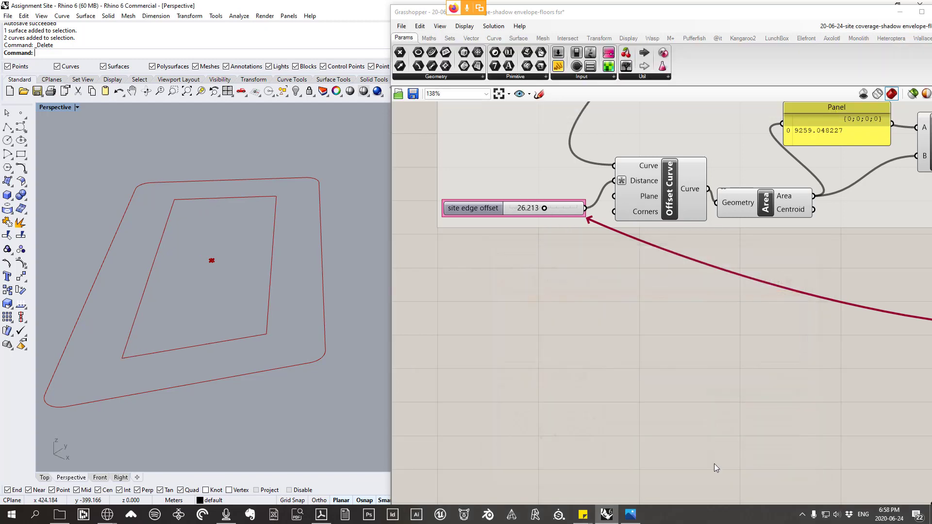
# - Compare the area of the offset lot outline with the Max Site Coverage value in square metres
pyautogui.scroll(-4, 516, 250)
pyautogui.scroll(4, 558, 256)
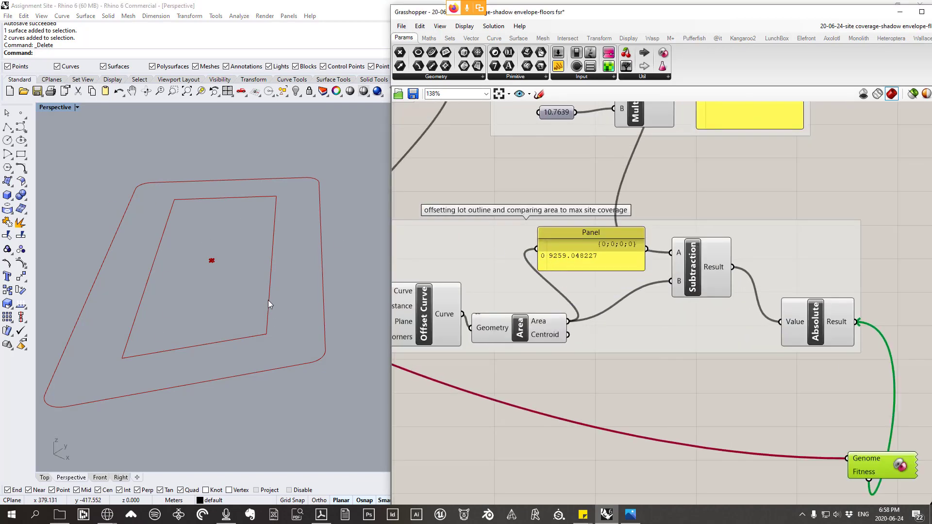
pyautogui.scroll(2, 555, 264)
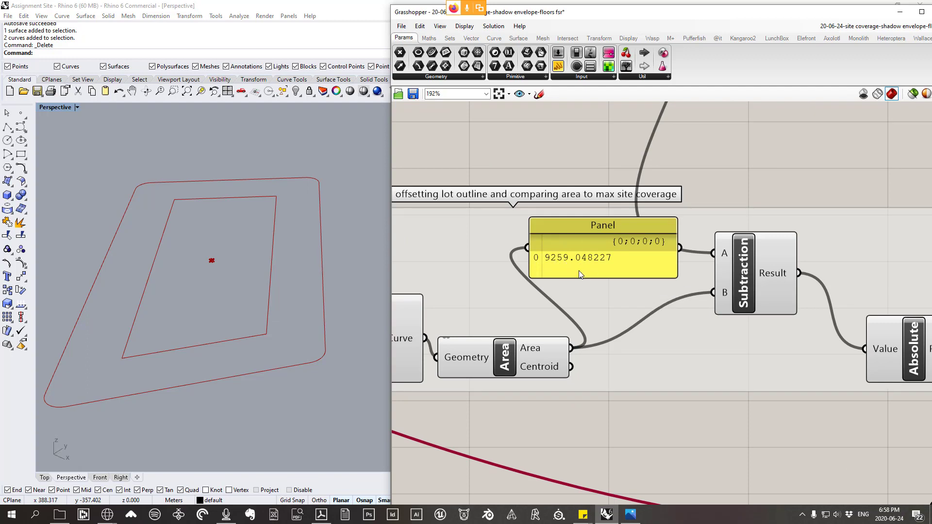
pyautogui.scroll(-5, 581, 275)
pyautogui.scroll(2, 620, 220)
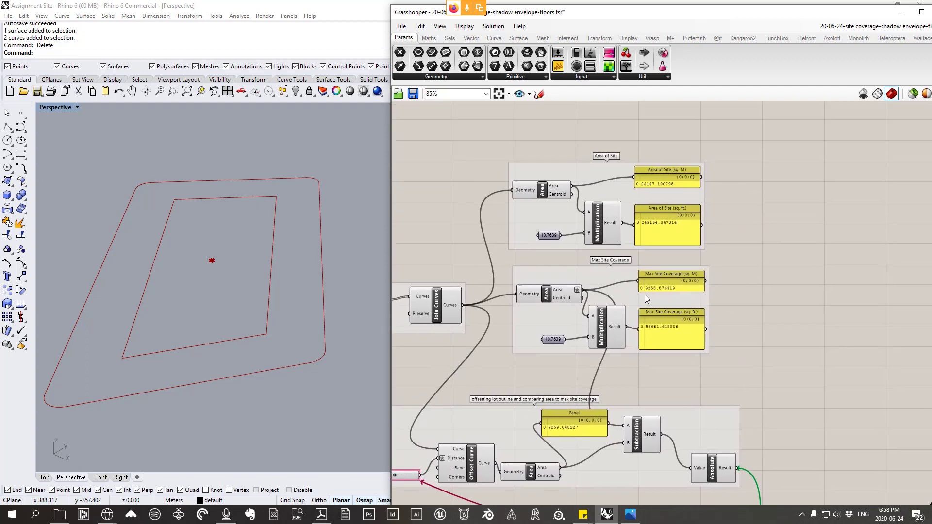
pyautogui.scroll(4, 683, 226)
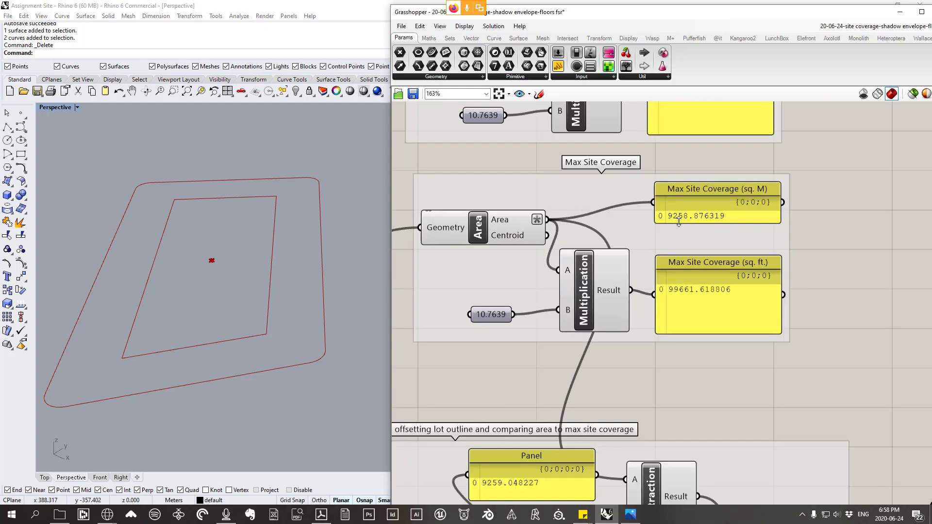
pyautogui.scroll(-2, 686, 219)
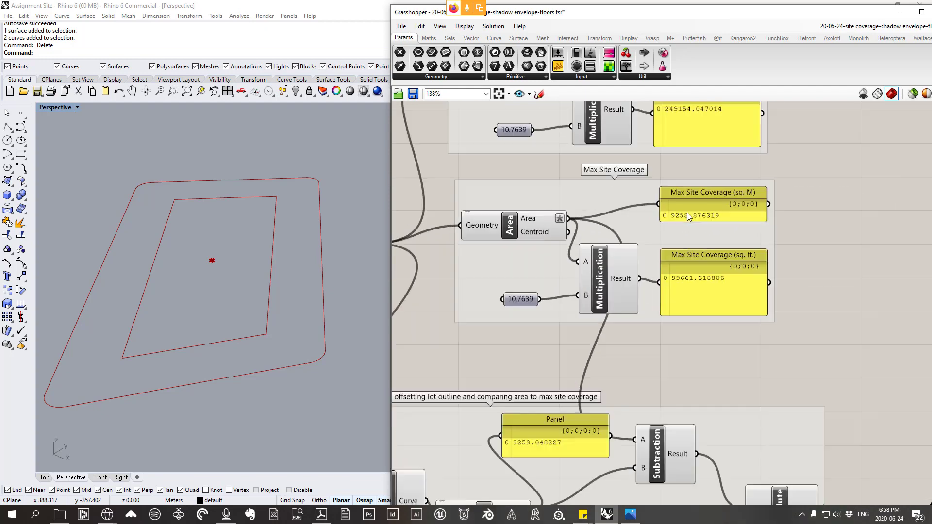
# - Set the site edge offset slider's accuracy to five decimal digits
pyautogui.moveTo(682, 315); pyautogui.dragTo(696, 276, button='right')
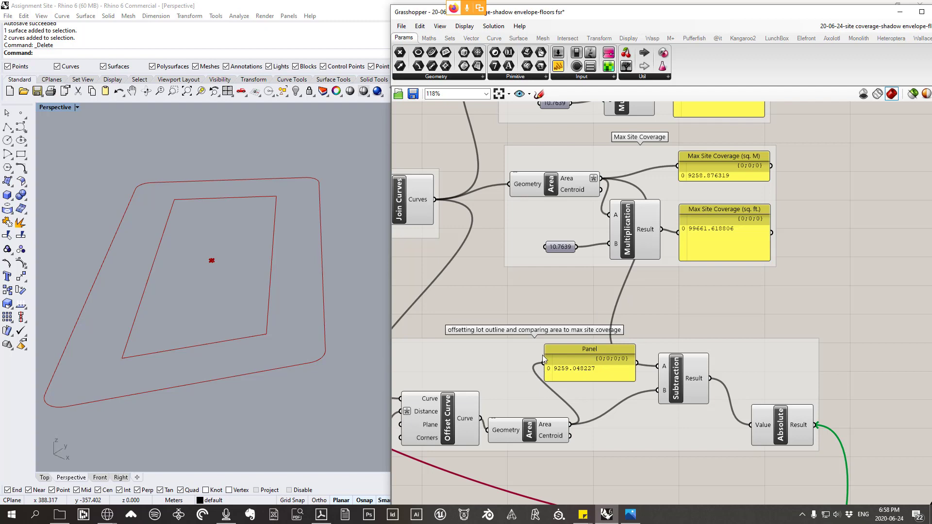
pyautogui.scroll(-3, 543, 356)
pyautogui.moveTo(544, 359); pyautogui.dragTo(677, 246, button='right')
pyautogui.scroll(3, 578, 281)
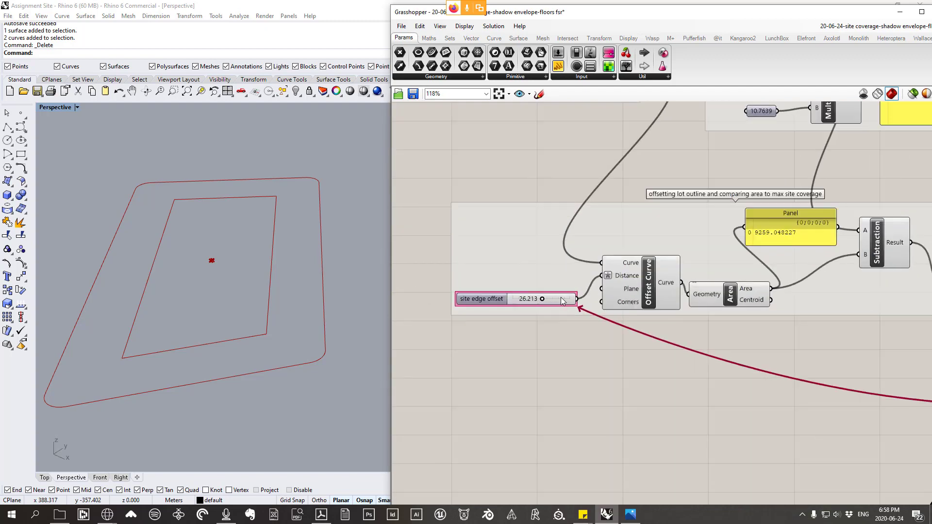
pyautogui.click(561, 301)
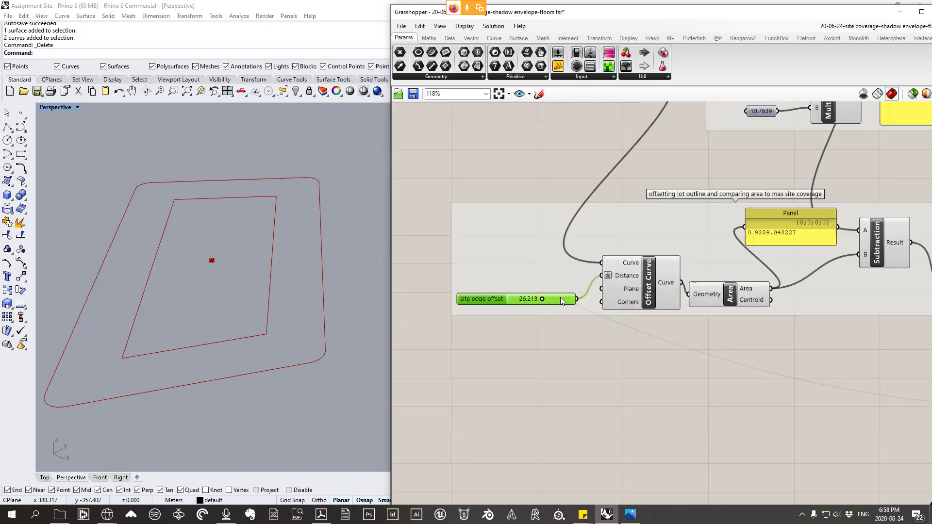
pyautogui.doubleClick(499, 299)
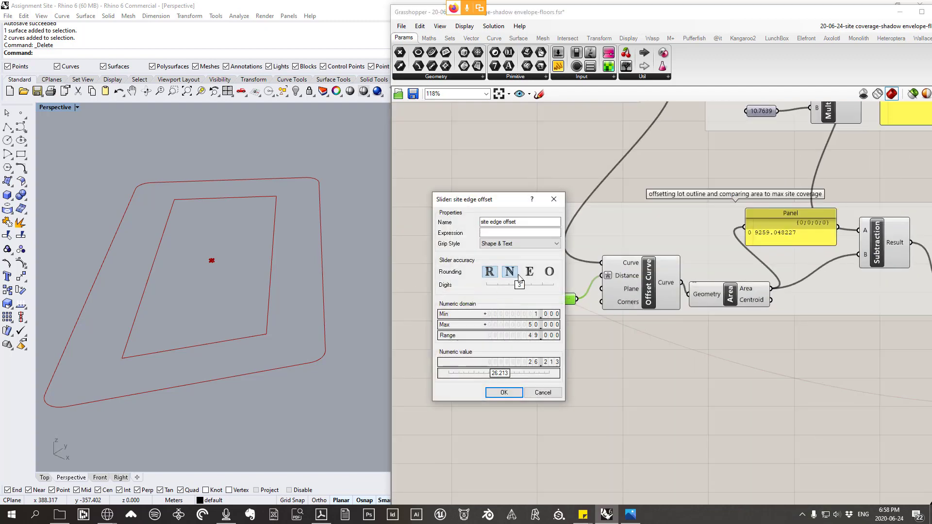
pyautogui.click(504, 393)
# - Open the Galapagos editor and start the solver again with the finer site edge offset slider
pyautogui.moveTo(794, 318); pyautogui.dragTo(486, 296, button='right')
pyautogui.scroll(-2, 709, 340)
pyautogui.click(707, 336)
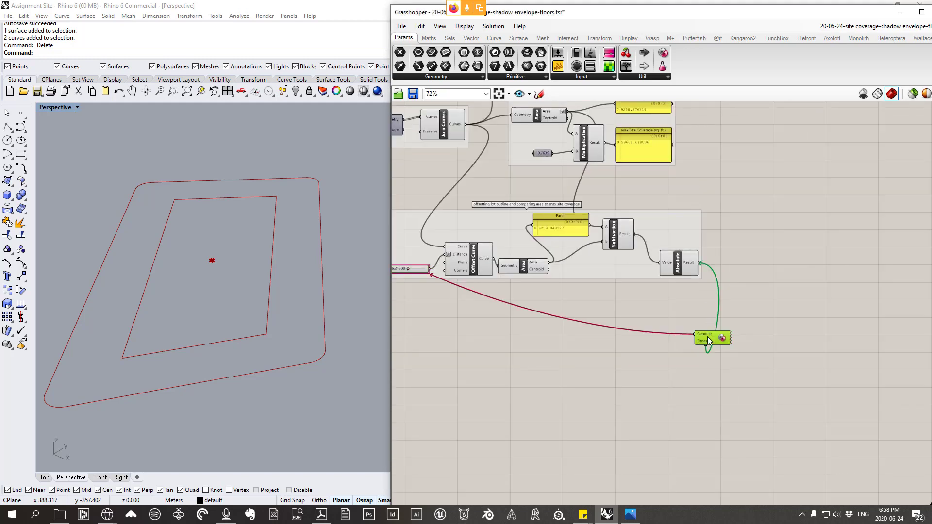
pyautogui.doubleClick(706, 336)
pyautogui.click(573, 209)
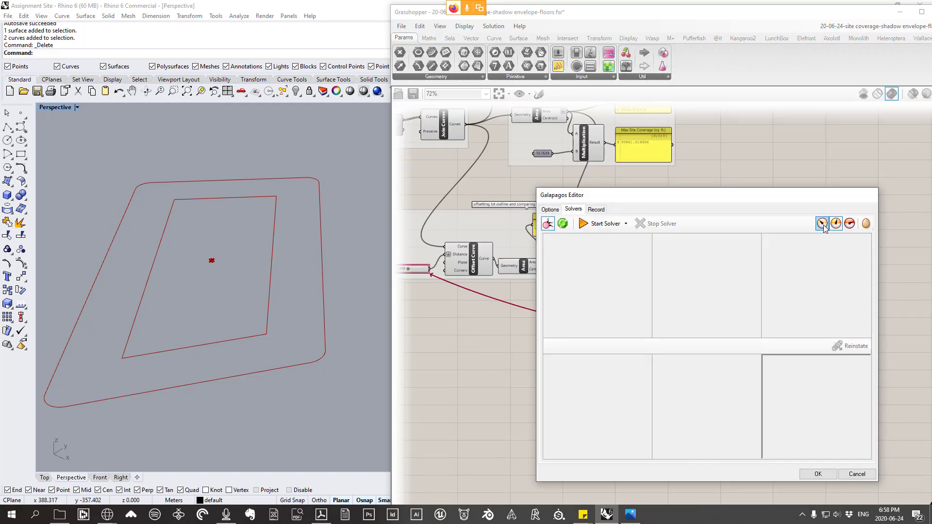
pyautogui.click(602, 223)
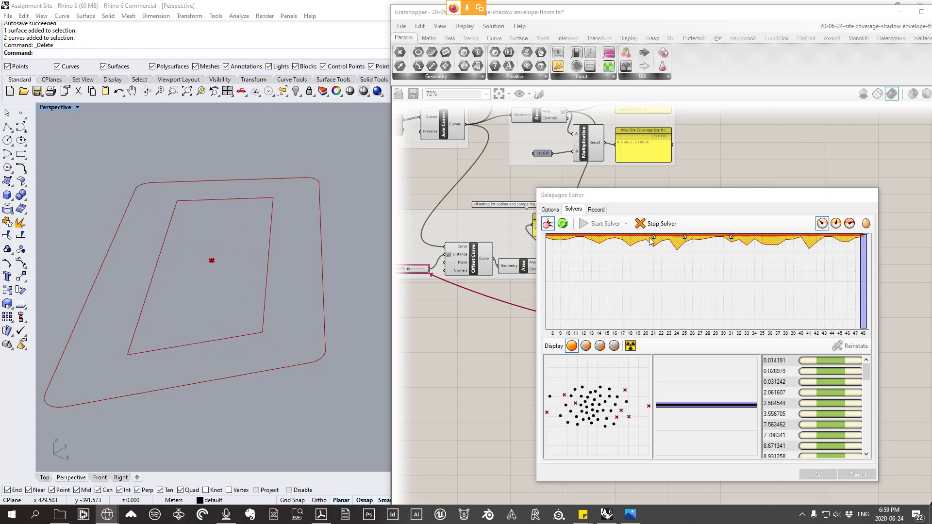
# - Stop the solver, reinstate the best genome with fitness 0.014191, and accept the Galapagos result
pyautogui.click(654, 223)
pyautogui.click(820, 360)
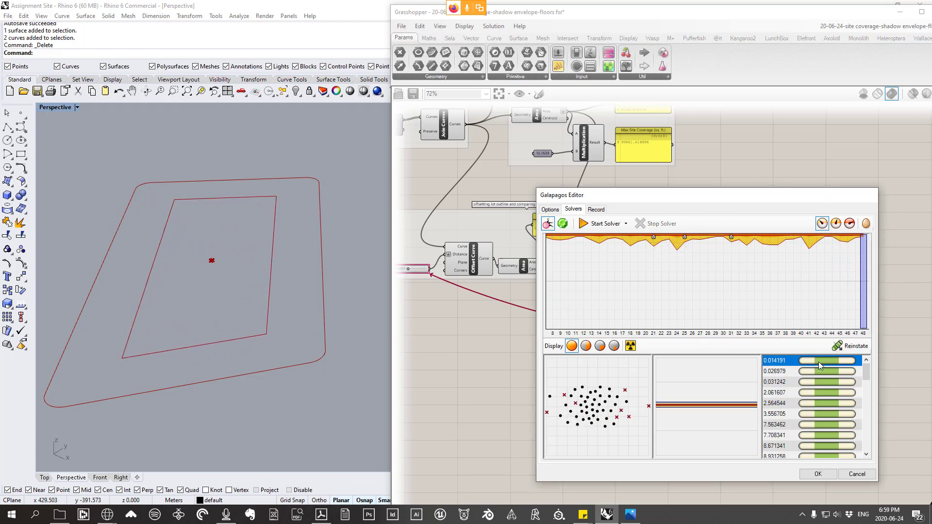
pyautogui.click(845, 346)
pyautogui.click(818, 474)
# - Check the offset lot area, the site edge offset value and the inner offset outline produced by the solver
pyautogui.scroll(-1, 710, 332)
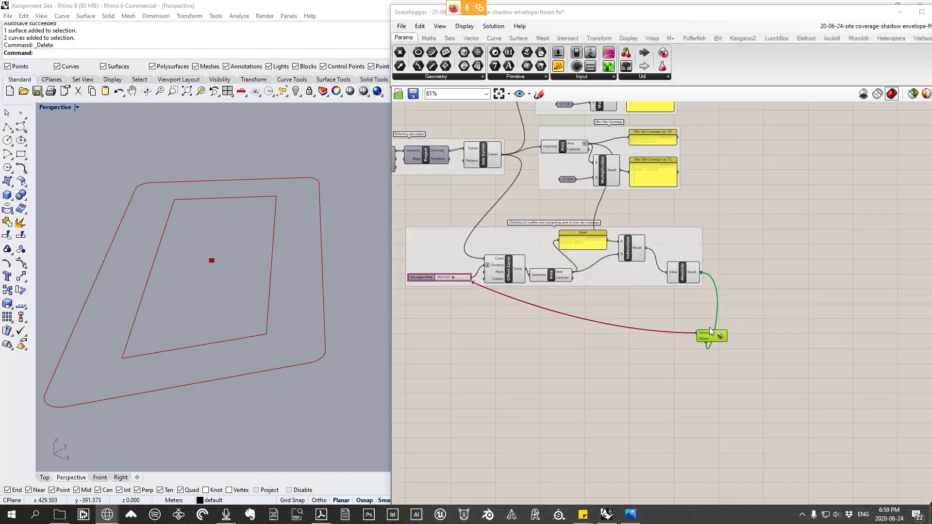
pyautogui.scroll(5, 707, 329)
pyautogui.scroll(2, 269, 264)
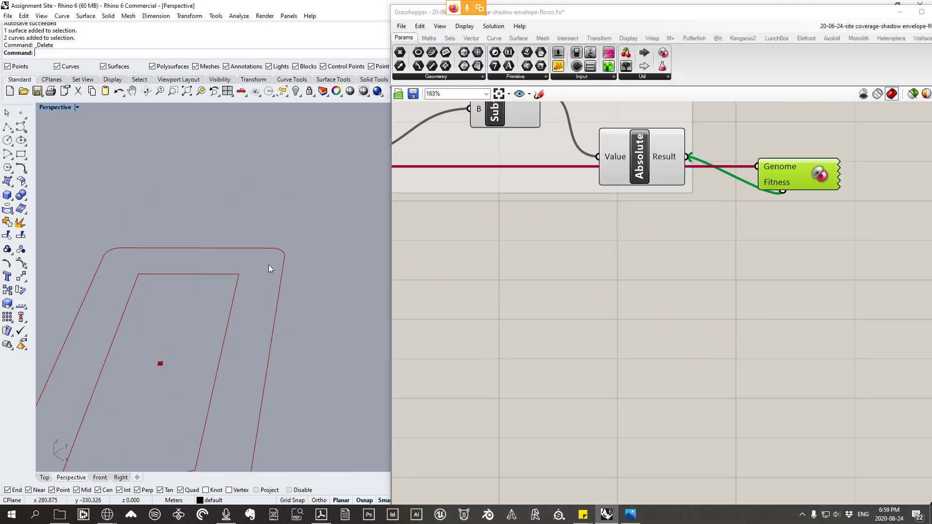
pyautogui.scroll(-2, 271, 268)
pyautogui.scroll(-3, 699, 221)
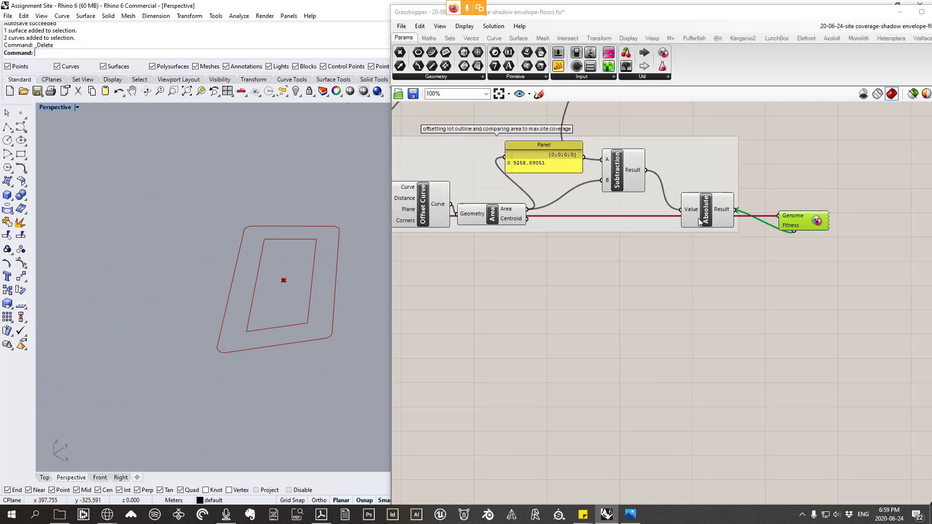
pyautogui.moveTo(627, 202); pyautogui.dragTo(687, 234, button='right')
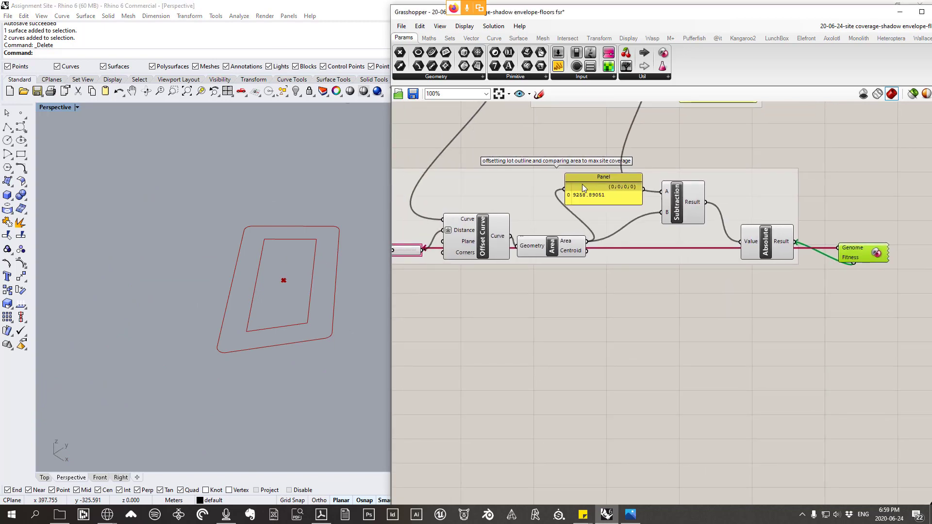
pyautogui.moveTo(583, 186); pyautogui.dragTo(633, 215, button='right')
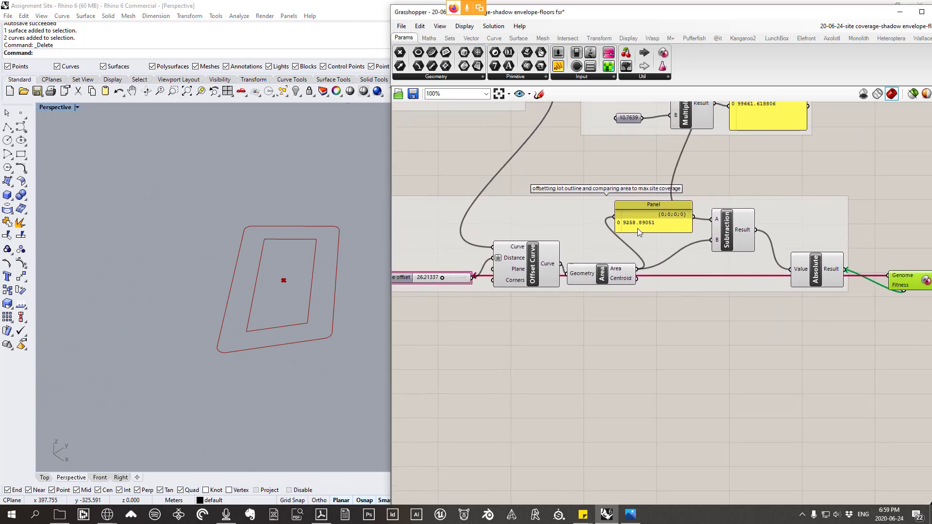
pyautogui.scroll(-1, 637, 228)
pyautogui.click(308, 310)
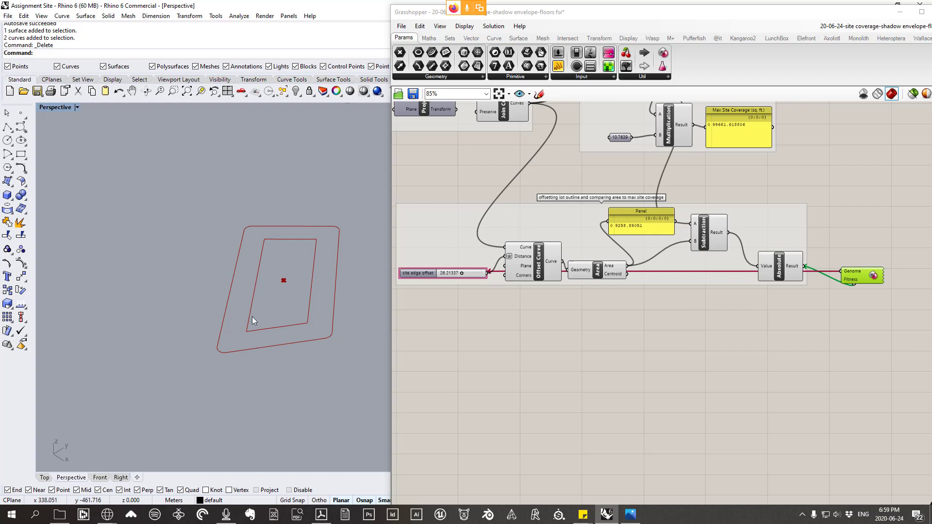
# - Move the Galapagos component slightly closer to the Absolute component and deselect it
pyautogui.scroll(-3, 556, 262)
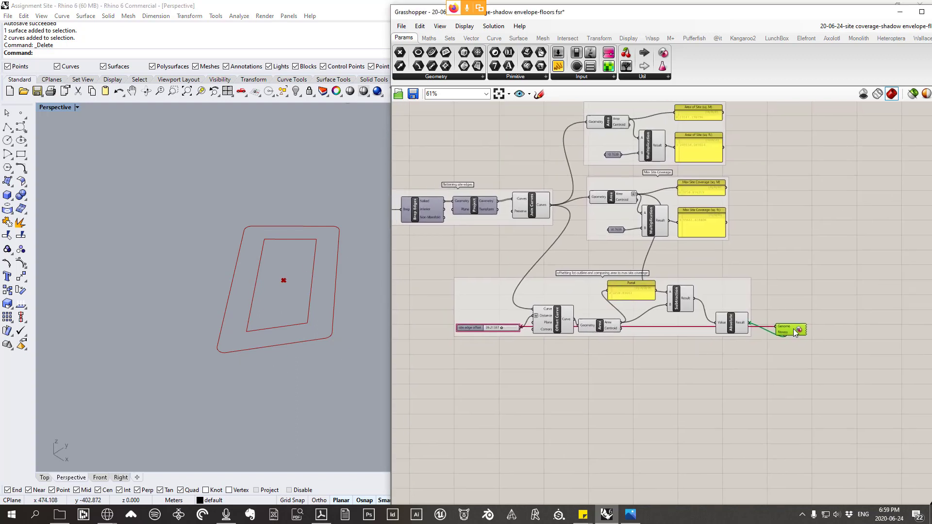
pyautogui.moveTo(794, 328)
pyautogui.mouseDown()
pyautogui.moveTo(797, 302)
pyautogui.moveTo(790, 321)
pyautogui.mouseUp()
pyautogui.click(787, 276)
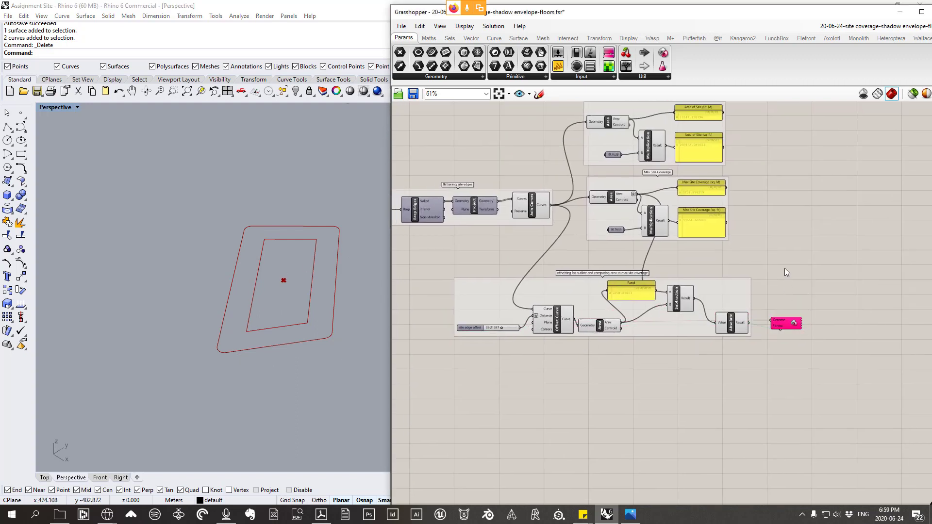
pyautogui.scroll(-2, 563, 310)
pyautogui.scroll(3, 248, 275)
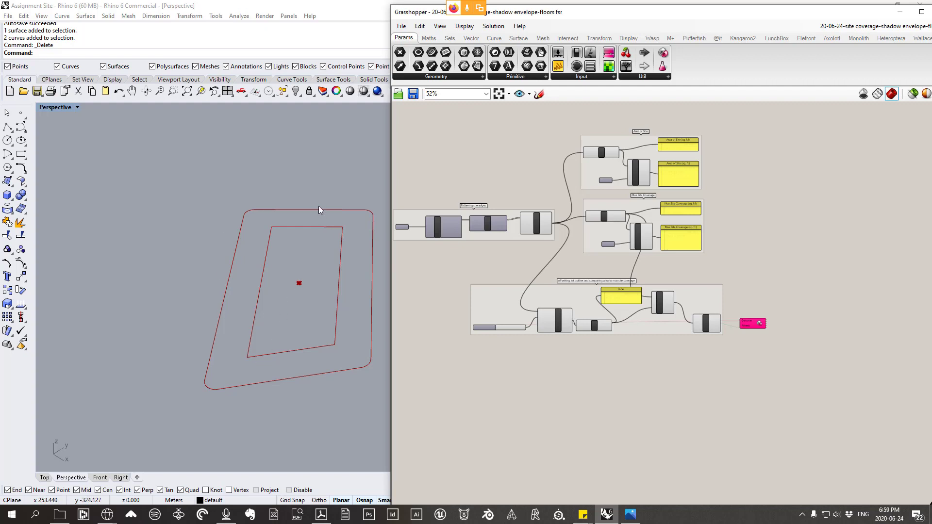
pyautogui.scroll(4, 335, 244)
pyautogui.scroll(-7, 301, 227)
pyautogui.scroll(3, 359, 282)
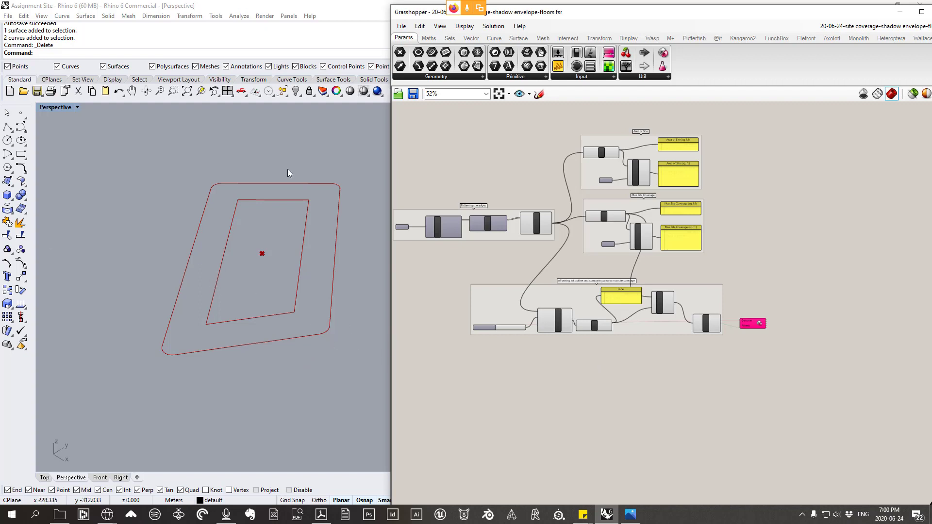
# - Switch Rhino from the Perspective view to a maximized Top view framed on the lot outline and its offset
pyautogui.doubleClick(54, 108)
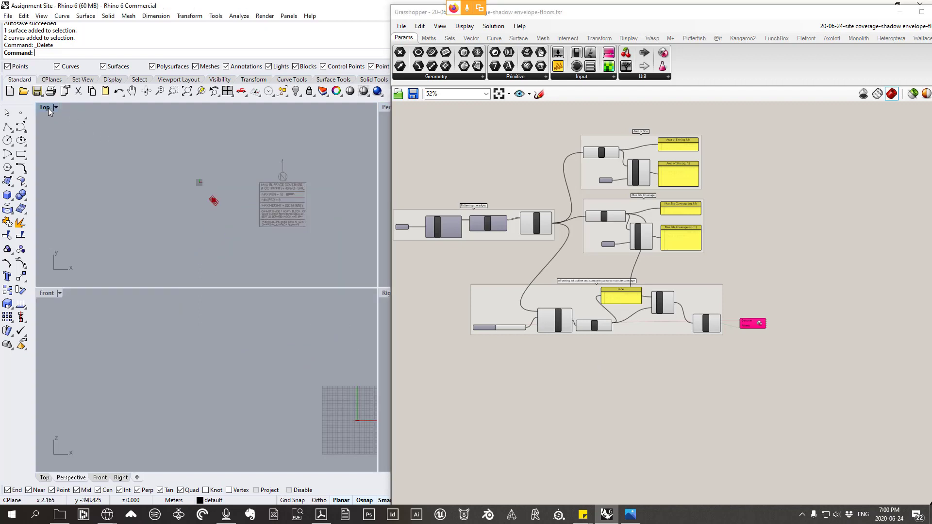
pyautogui.doubleClick(48, 108)
pyautogui.scroll(1, 394, 296)
pyautogui.moveTo(360, 295); pyautogui.dragTo(241, 260, button='right')
pyautogui.scroll(8, 203, 265)
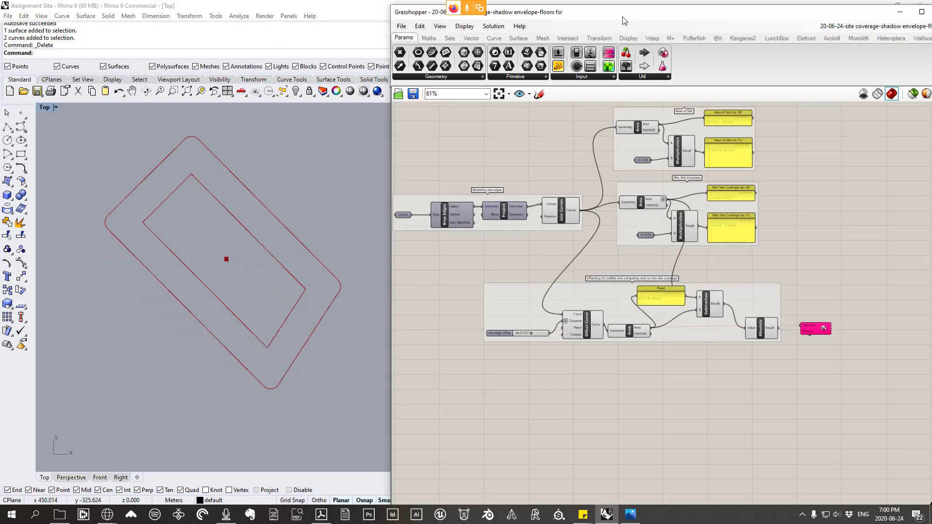
# - Collapse the Grasshopper window, then add a sublayer named Initial Footprint under the Demo layer and make it current
pyautogui.doubleClick(626, 14)
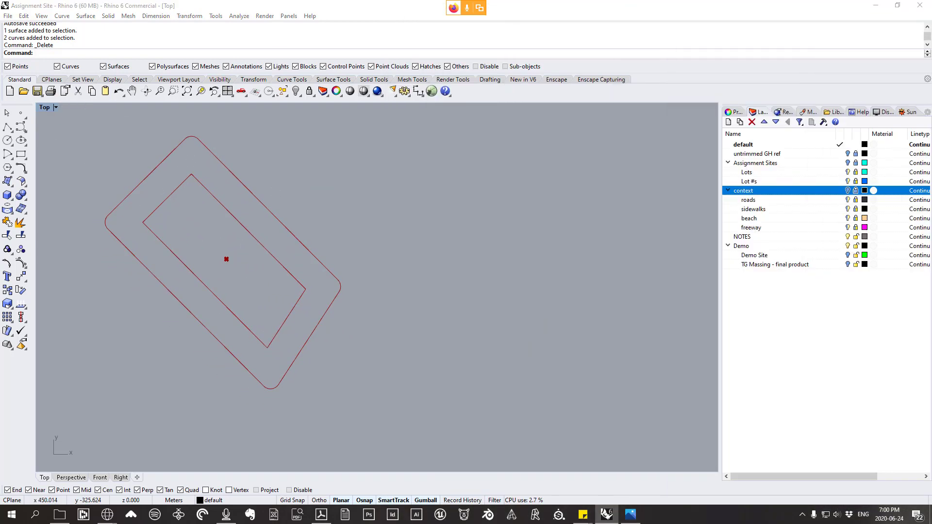
pyautogui.click(745, 247)
pyautogui.rightClick(745, 248)
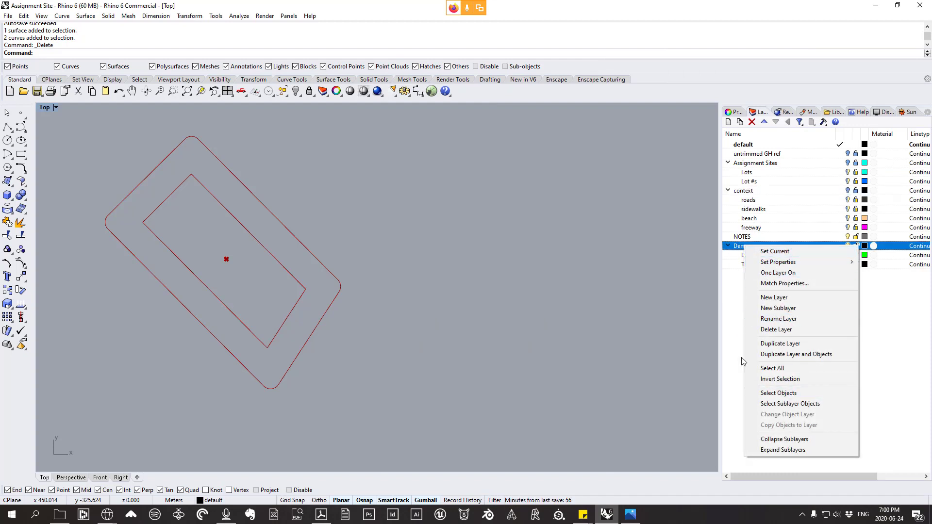
pyautogui.click(778, 308)
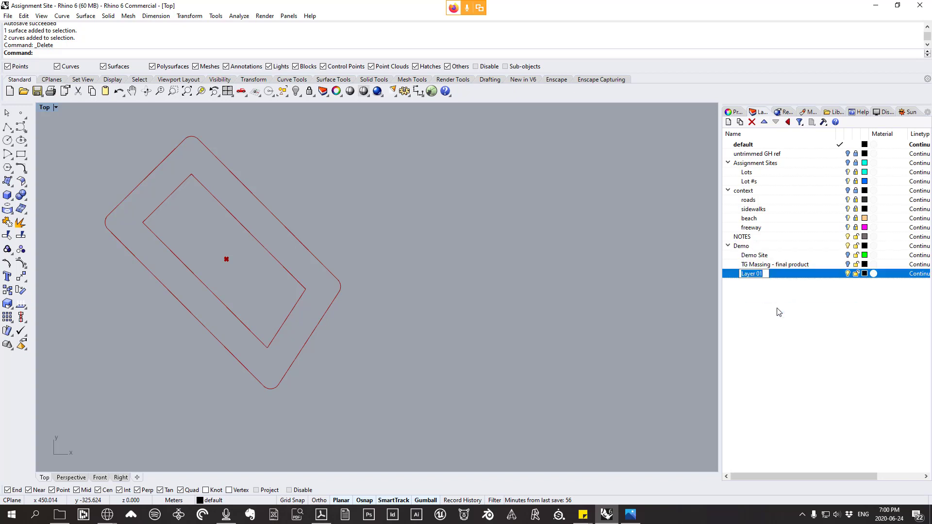
pyautogui.press('BackSpace')
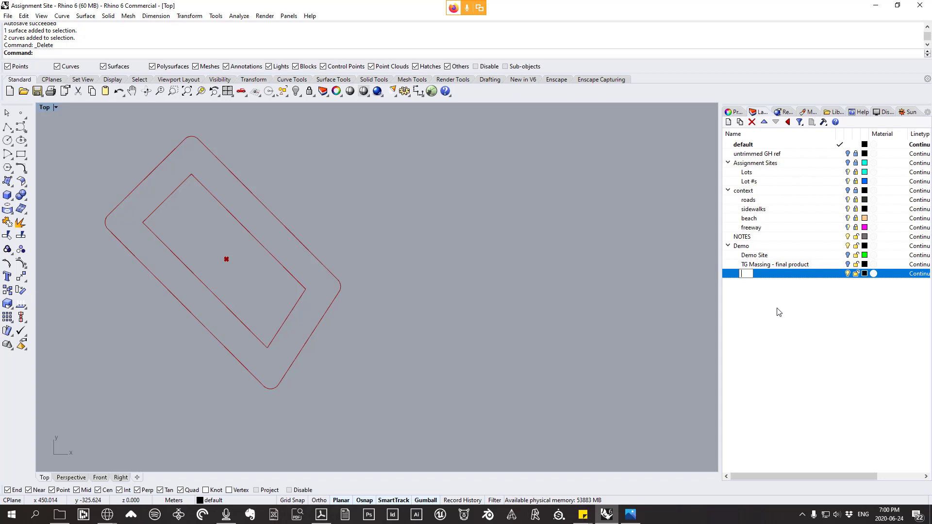
pyautogui.write('Initial Fo')
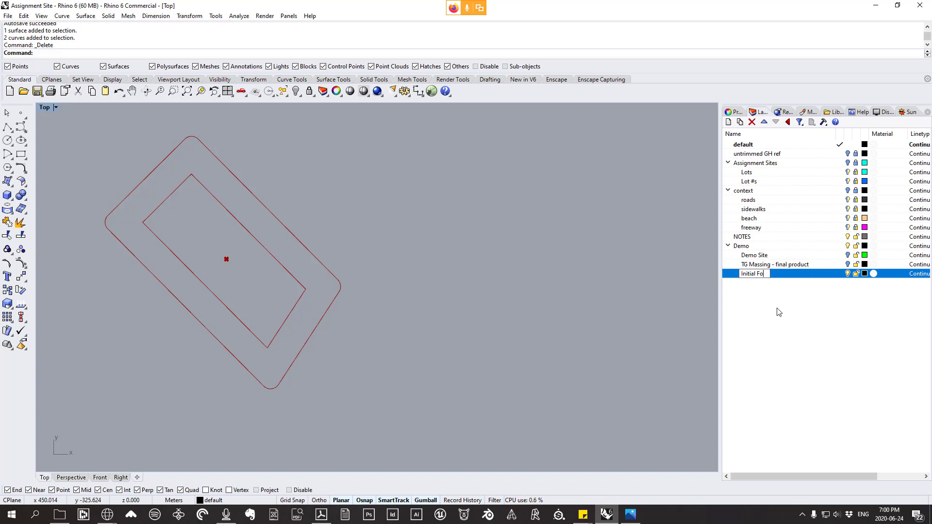
pyautogui.write('otprint')
pyautogui.press('Return')
pyautogui.click(840, 273)
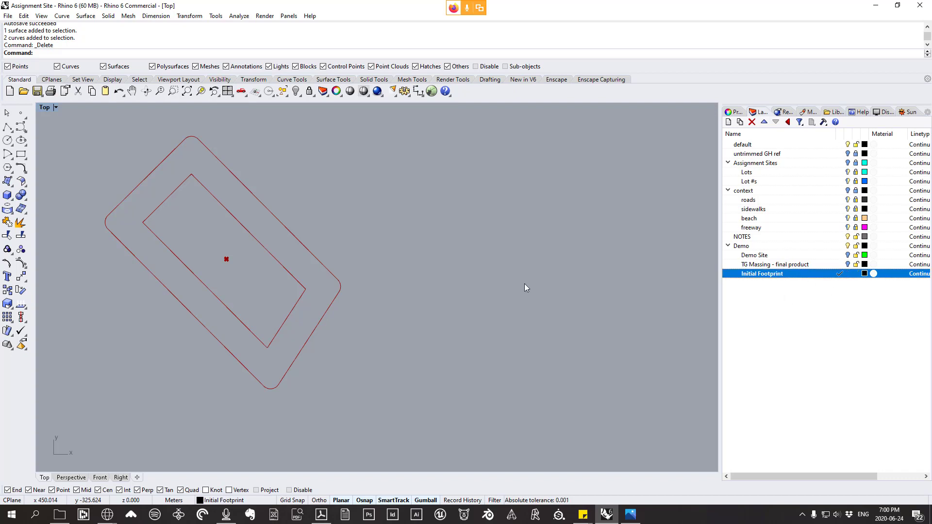
# - Draw a closed, irregular 13-point footprint polyline within the rounded lot outline on the Initial Footprint layer
pyautogui.scroll(-3, 321, 293)
pyautogui.scroll(3, 420, 248)
pyautogui.moveTo(420, 248); pyautogui.dragTo(379, 276, button='right')
pyautogui.scroll(2, 378, 277)
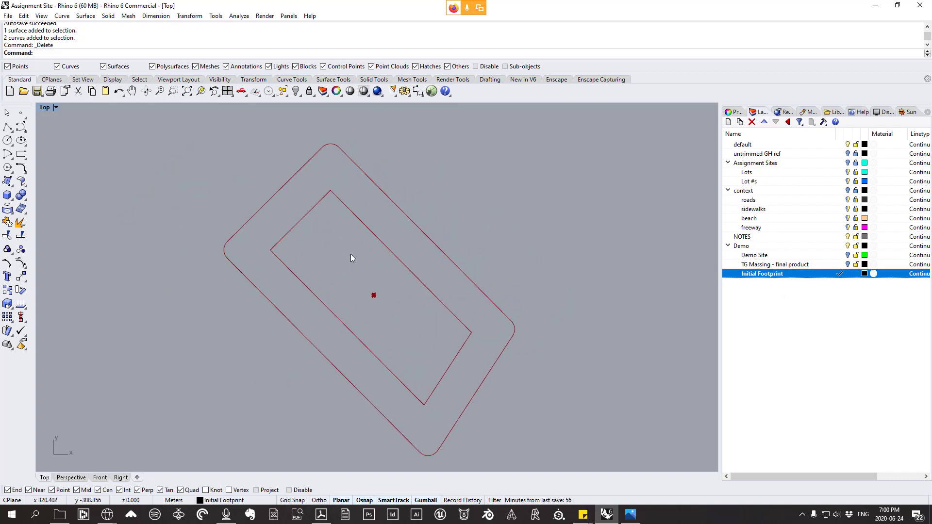
pyautogui.click(8, 127)
pyautogui.click(282, 205)
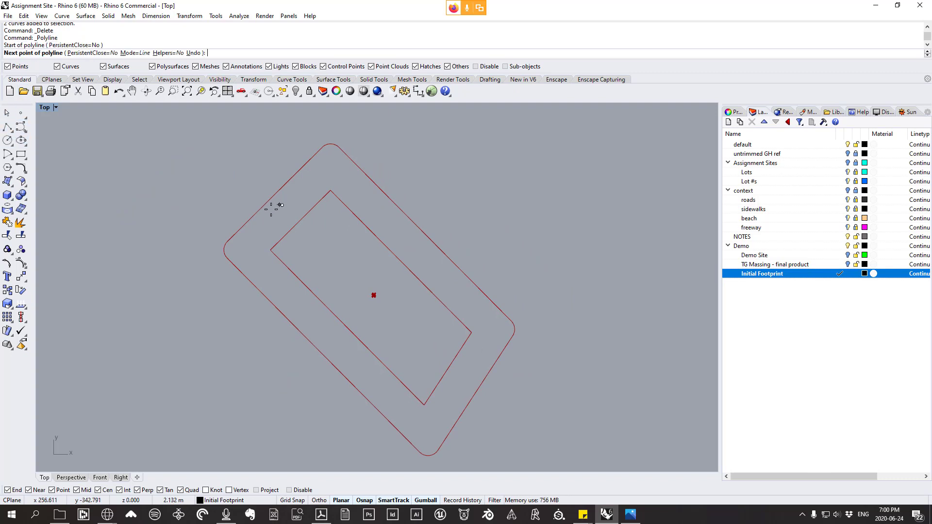
pyautogui.click(251, 245)
pyautogui.click(289, 307)
pyautogui.click(359, 307)
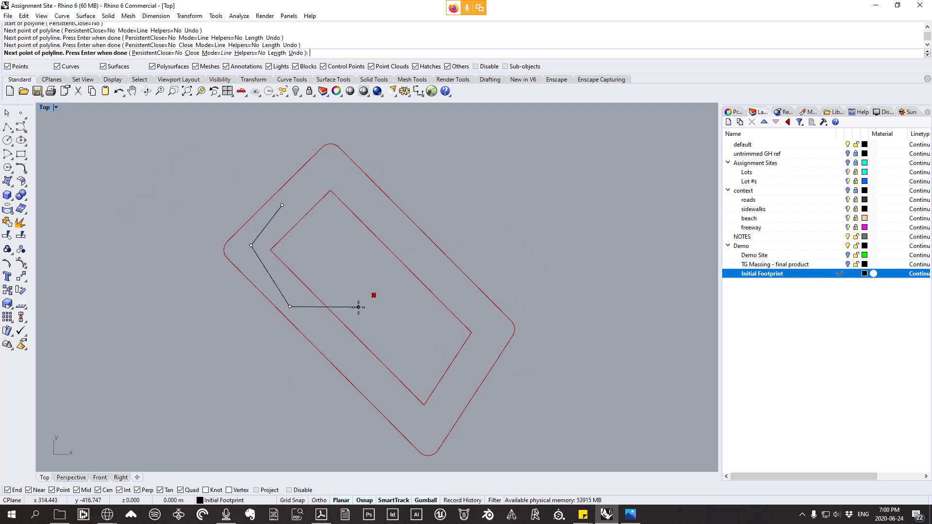
pyautogui.click(367, 372)
pyautogui.click(437, 344)
pyautogui.click(400, 301)
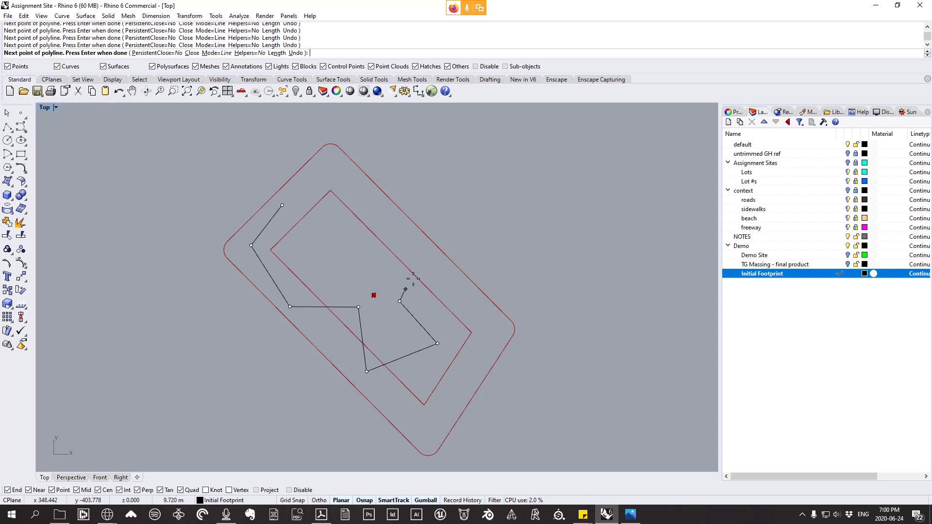
pyautogui.click(426, 269)
pyautogui.click(361, 204)
pyautogui.click(352, 256)
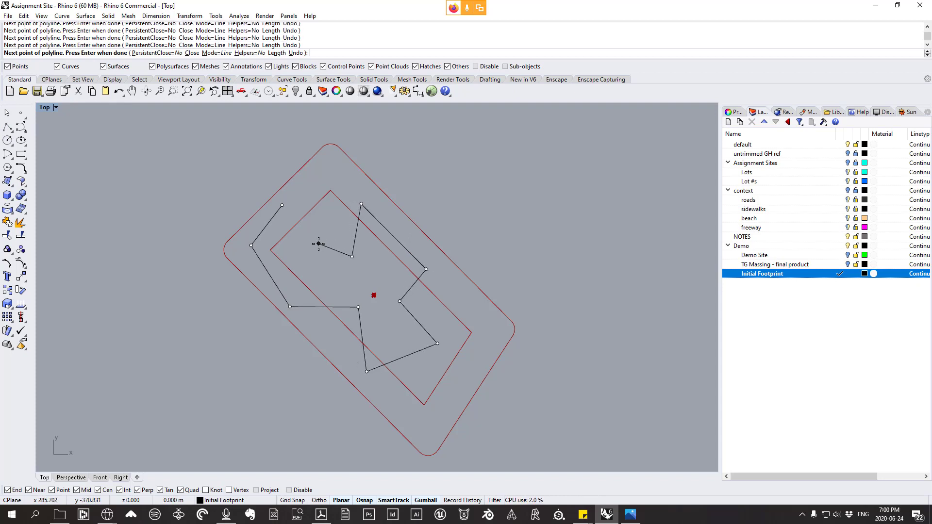
pyautogui.click(319, 244)
pyautogui.click(346, 182)
pyautogui.click(311, 181)
pyautogui.click(282, 205)
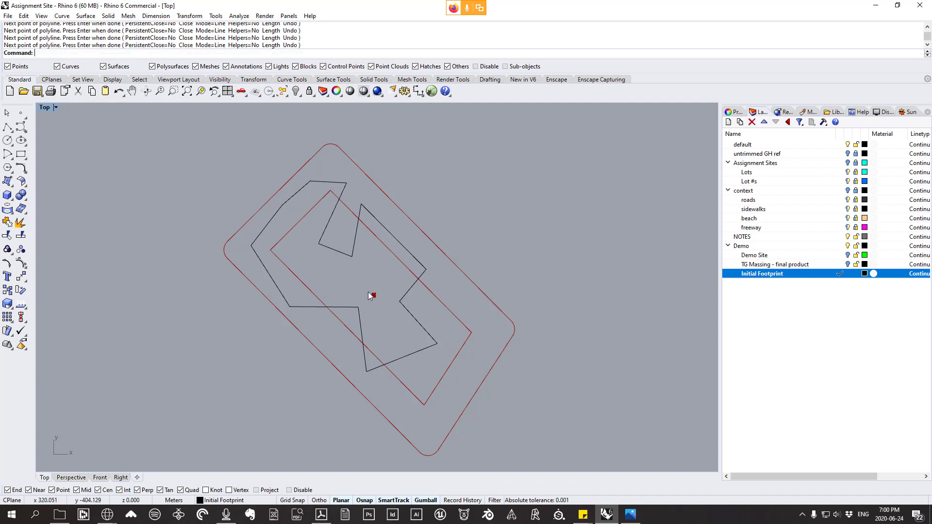
# - Draw a second closed, irregular seven-point footprint polyline within the lot's southeast end, overlapping the first footprint, on the Initial Footprint layer
pyautogui.click(393, 271)
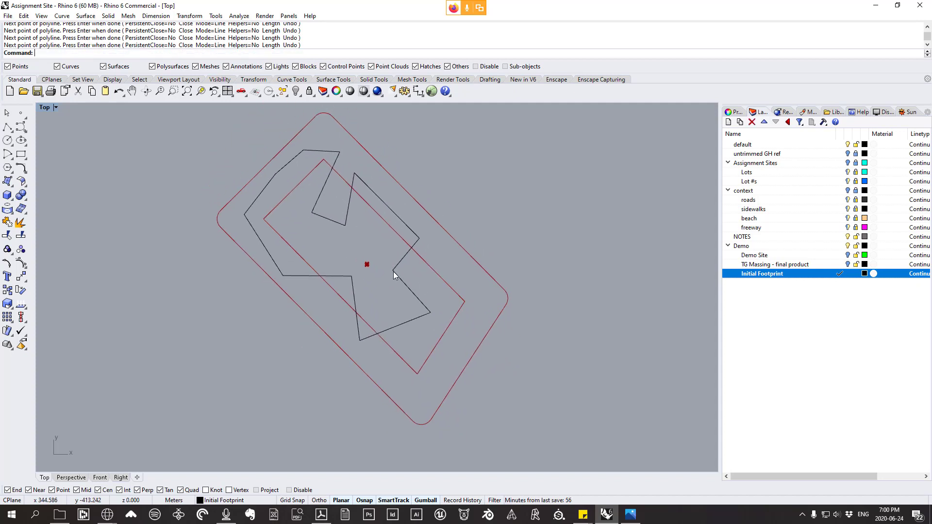
pyautogui.press('Return')
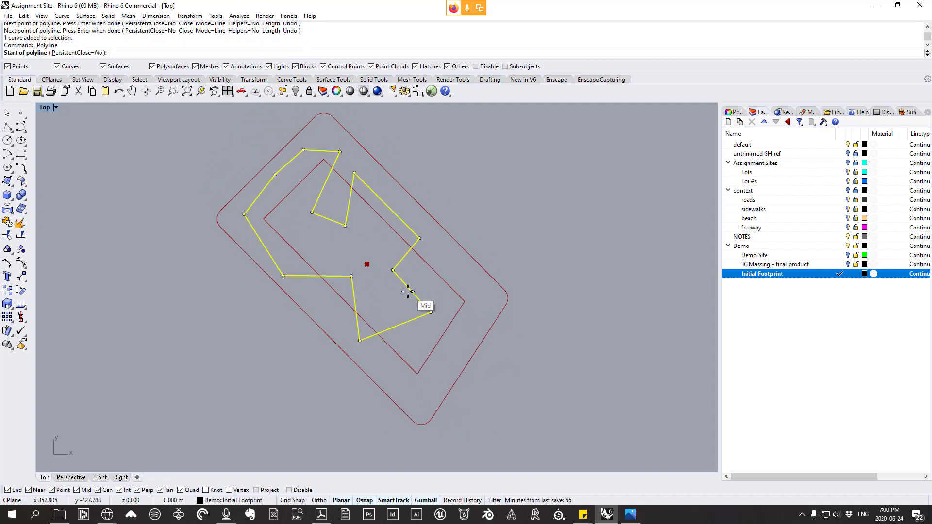
pyautogui.scroll(2, 428, 297)
pyautogui.click(374, 302)
pyautogui.click(456, 246)
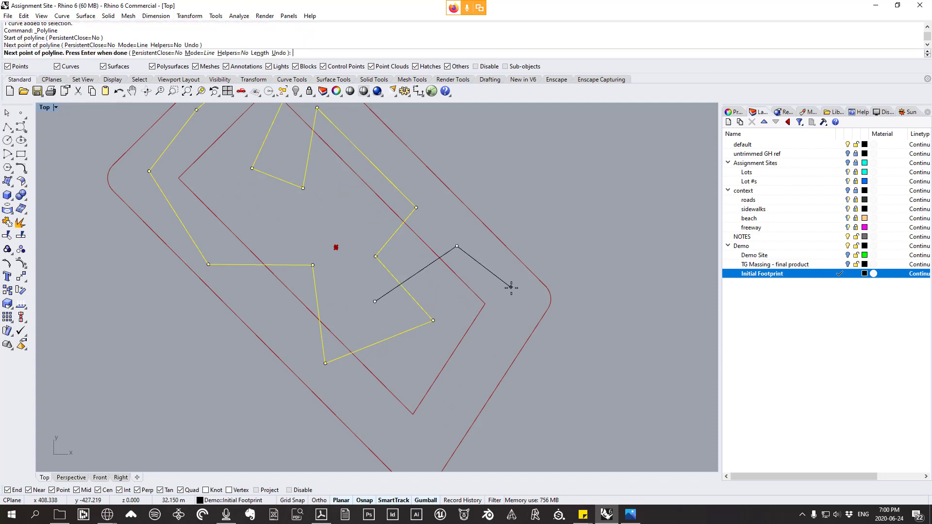
pyautogui.click(518, 290)
pyautogui.moveTo(465, 372); pyautogui.dragTo(501, 277, button='right')
pyautogui.click(461, 354)
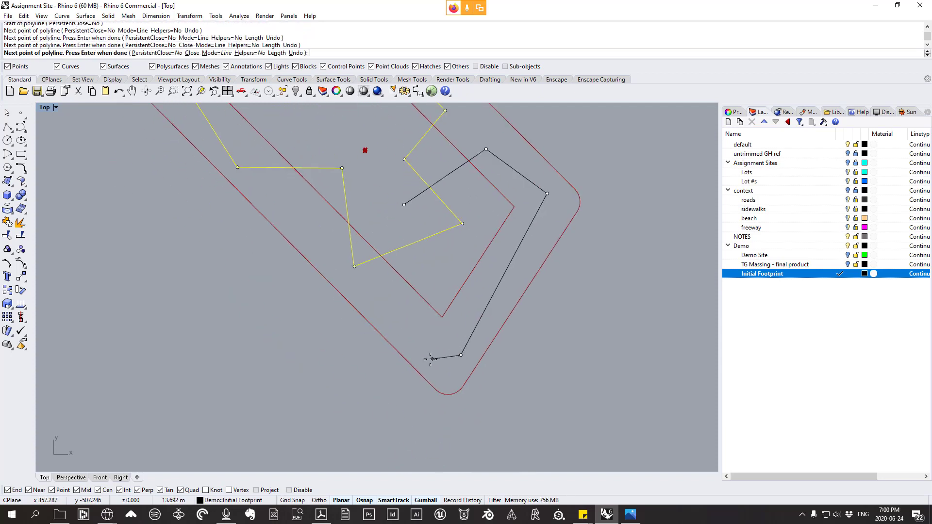
pyautogui.click(384, 333)
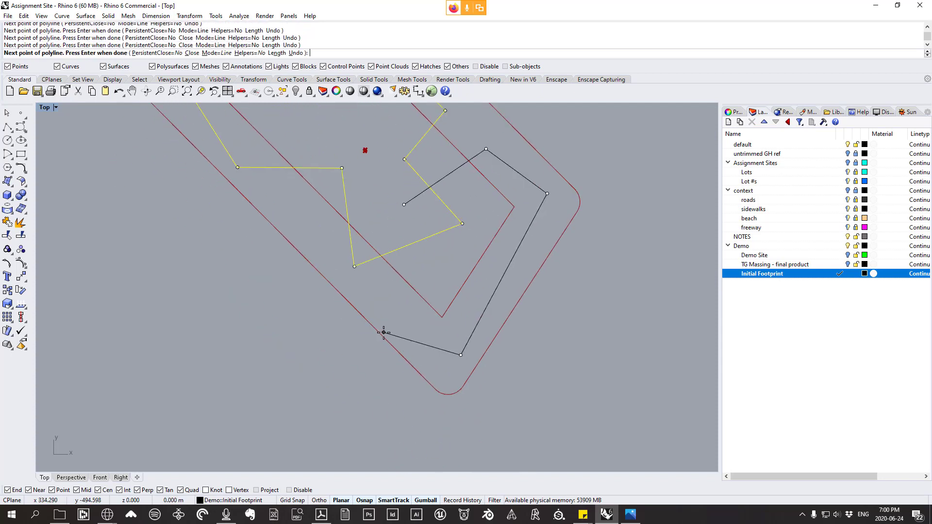
pyautogui.click(363, 292)
pyautogui.click(404, 204)
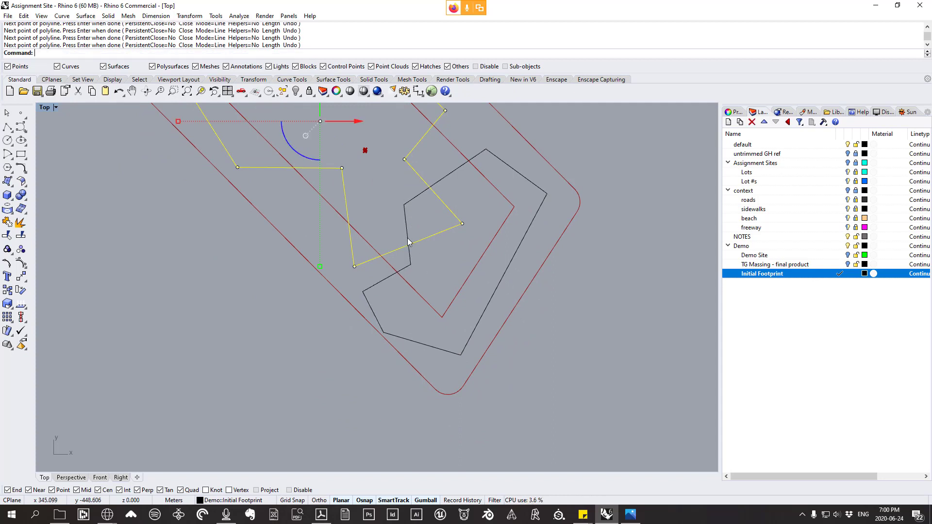
# - Pull the inner corner on the first footprint's southwest side outward toward the lot edge
pyautogui.scroll(-5, 482, 275)
pyautogui.scroll(2, 394, 269)
pyautogui.scroll(1, 361, 271)
pyautogui.click(360, 271)
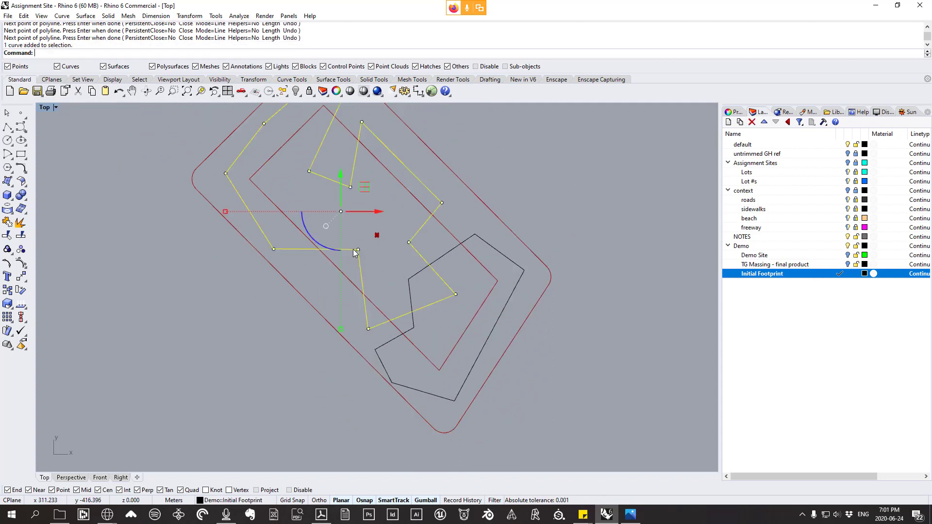
pyautogui.moveTo(358, 249); pyautogui.dragTo(343, 276)
pyautogui.press('Escape')
pyautogui.scroll(-2, 483, 318)
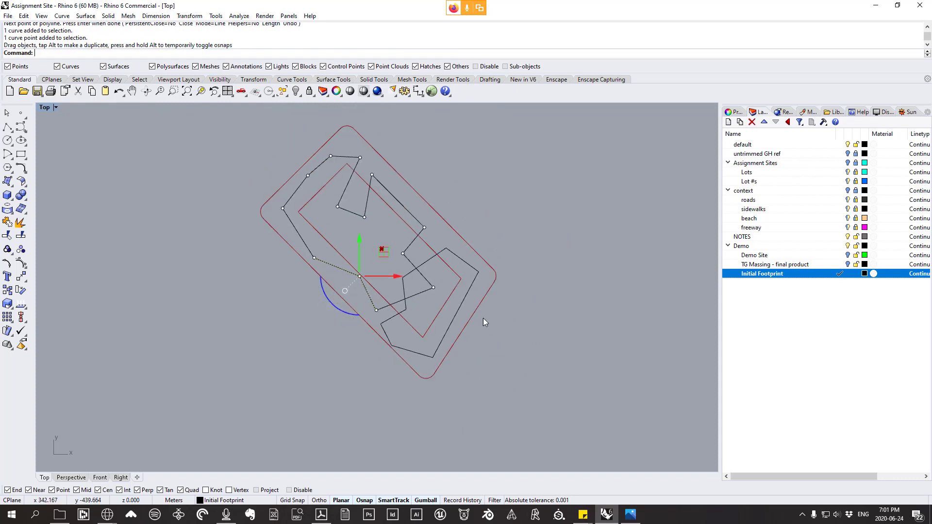
# - Scale the first footprint's two inner notch vertices closer together and shift them toward the opening to make the notch shallower
pyautogui.scroll(2, 456, 278)
pyautogui.scroll(-3, 409, 211)
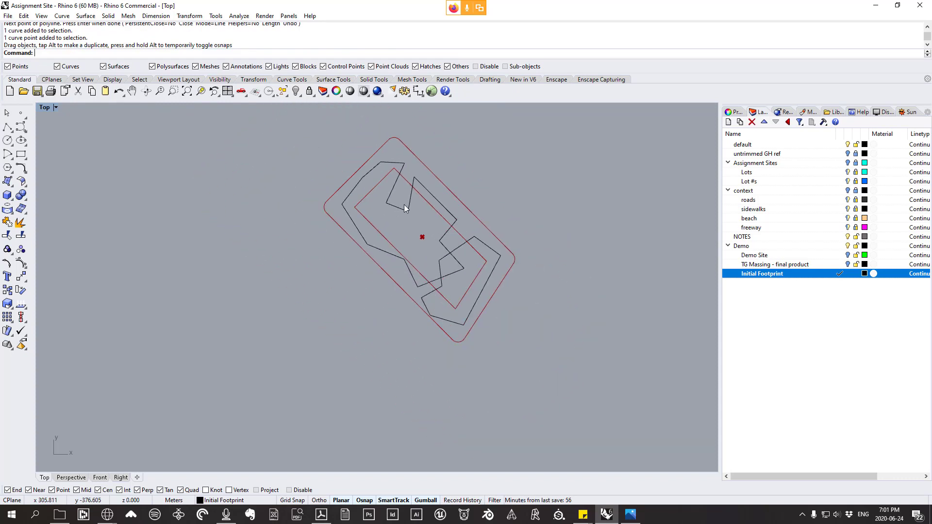
pyautogui.scroll(2, 404, 205)
pyautogui.click(372, 203)
pyautogui.scroll(2, 370, 201)
pyautogui.moveTo(370, 201); pyautogui.dragTo(333, 225, button='right')
pyautogui.moveTo(326, 215); pyautogui.dragTo(396, 260)
pyautogui.moveTo(344, 237); pyautogui.dragTo(398, 190)
pyautogui.scroll(-4, 377, 240)
pyautogui.press('Escape')
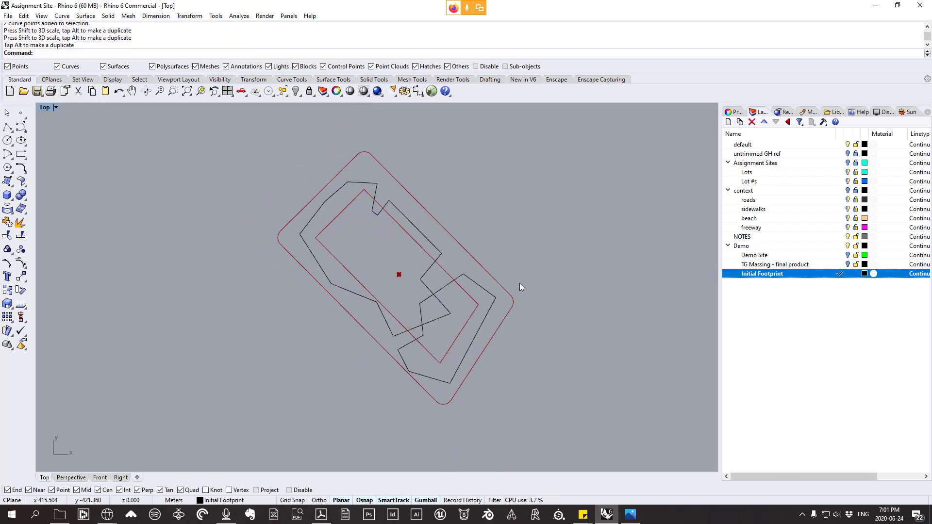
# - Scale the second footprint up slightly and uniformly at the lot's southeast end
pyautogui.scroll(3, 419, 256)
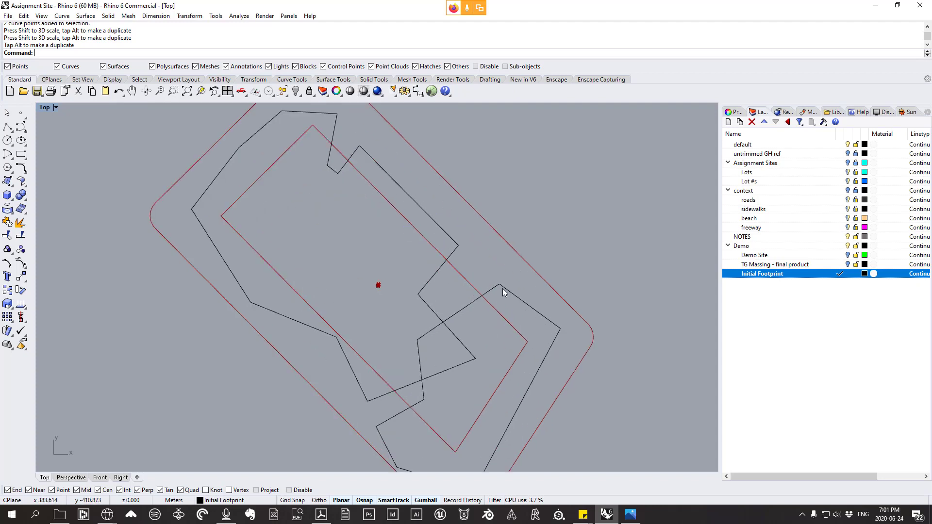
pyautogui.click(503, 289)
pyautogui.moveTo(476, 335); pyautogui.dragTo(492, 256, button='right')
pyautogui.keyDown('shift'); pyautogui.moveTo(393, 308); pyautogui.dragTo(379, 314); pyautogui.keyUp('shift')
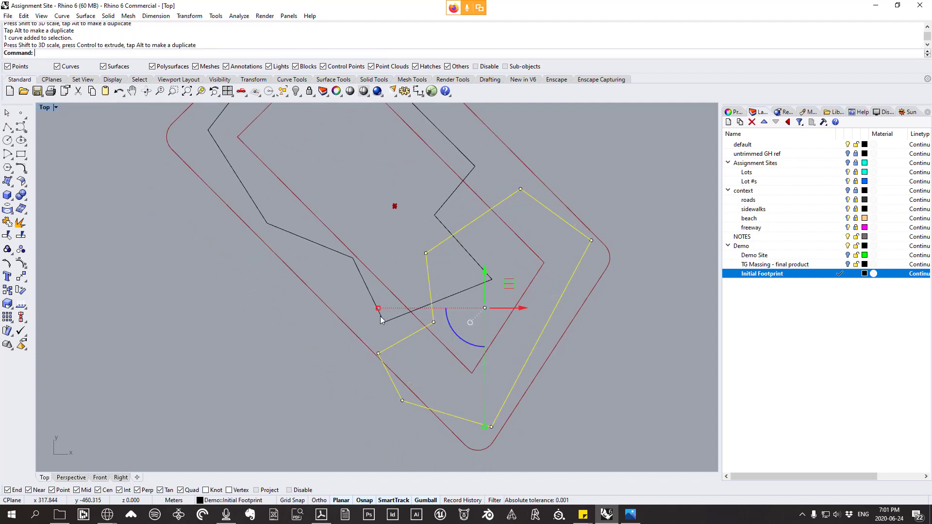
# - Rotate the second footprint counter-clockwise and move it northwest so it overlaps more of the first footprint
pyautogui.moveTo(469, 345); pyautogui.dragTo(489, 345)
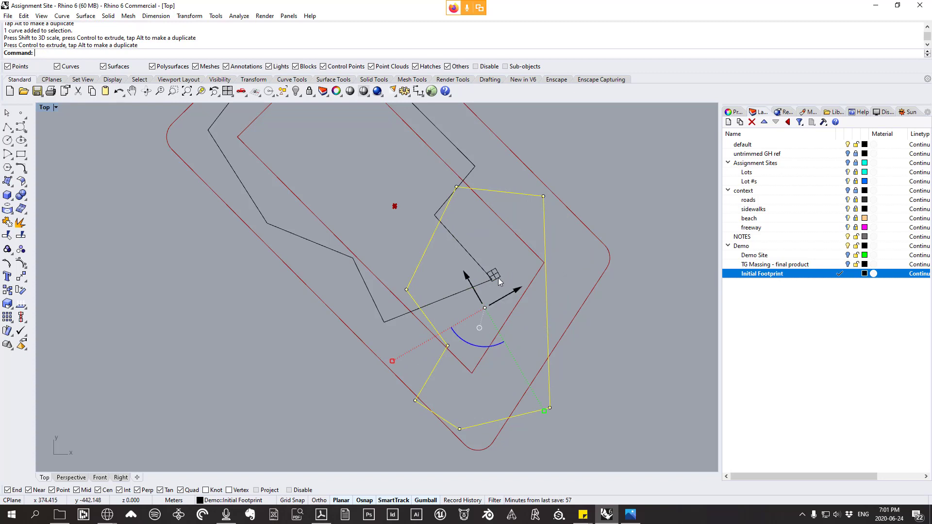
pyautogui.moveTo(497, 277); pyautogui.dragTo(480, 253)
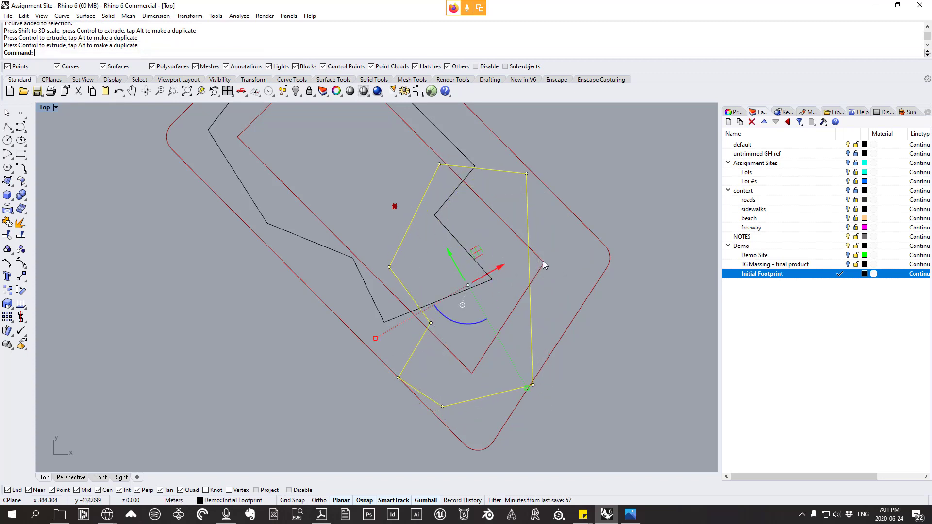
pyautogui.click(635, 257)
# - Scale the second footprint down uniformly and move it east so its lower-right corner meets the lot outline
pyautogui.scroll(-4, 636, 260)
pyautogui.moveTo(519, 189); pyautogui.dragTo(261, 202, button='right')
pyautogui.scroll(4, 260, 202)
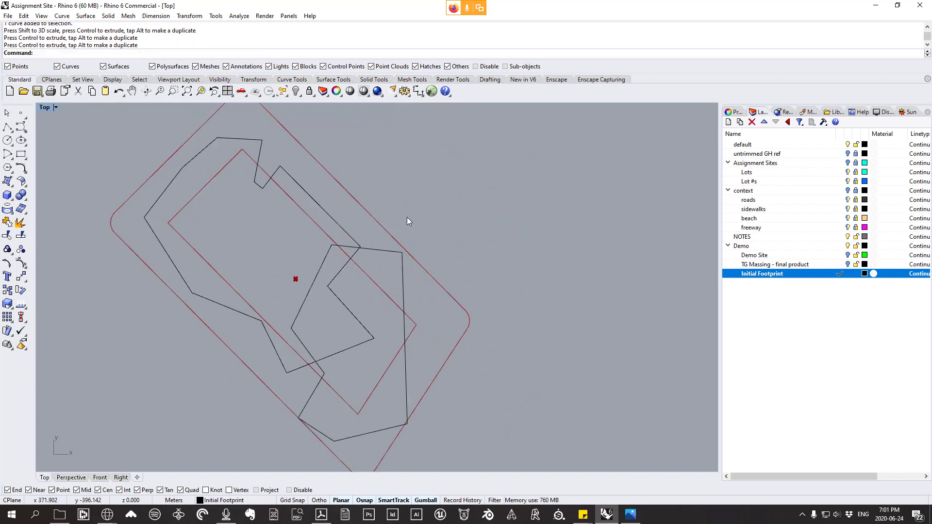
pyautogui.moveTo(363, 257); pyautogui.dragTo(440, 228, button='right')
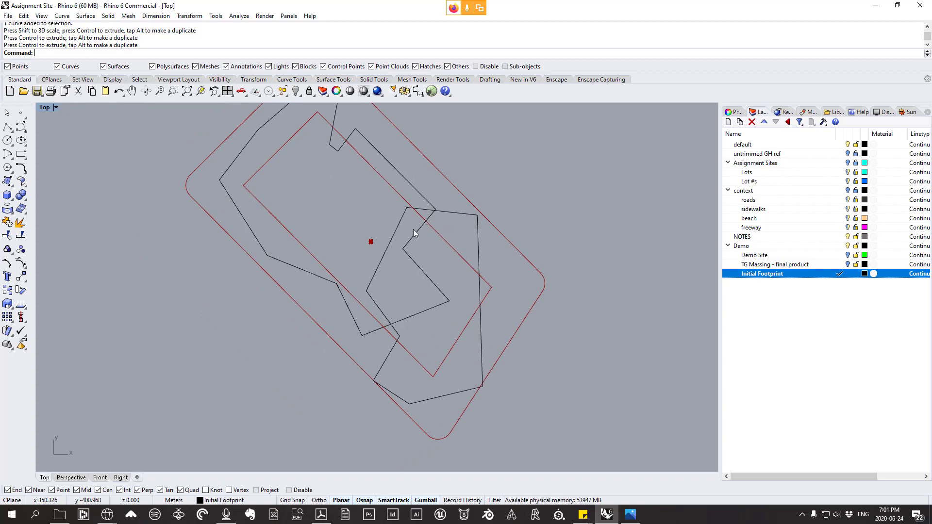
pyautogui.moveTo(445, 333); pyautogui.dragTo(454, 355, button='right')
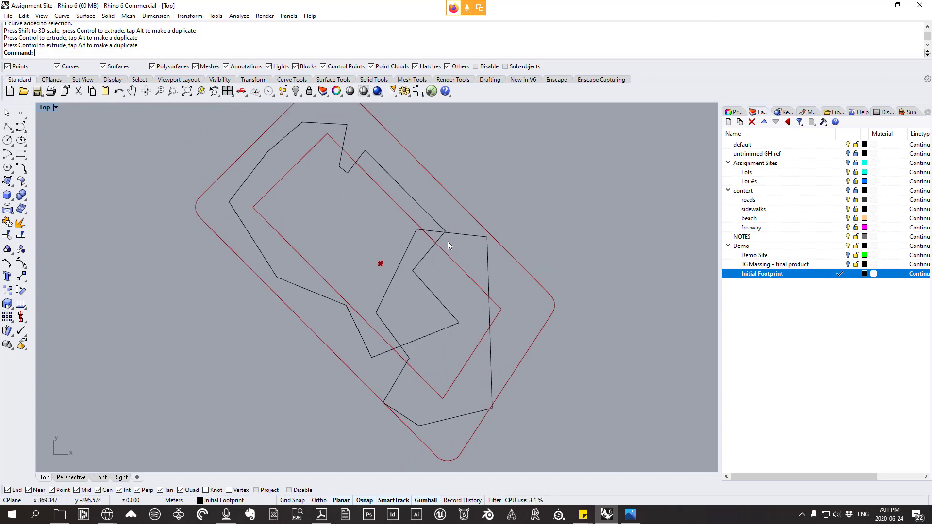
pyautogui.moveTo(347, 283); pyautogui.dragTo(386, 242, button='right')
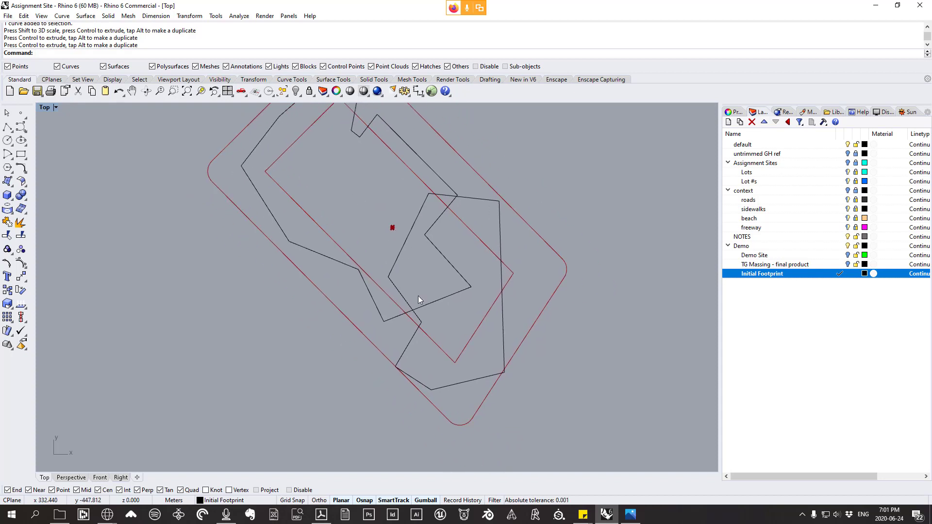
pyautogui.moveTo(418, 296); pyautogui.dragTo(415, 310, button='right')
pyautogui.click(500, 281)
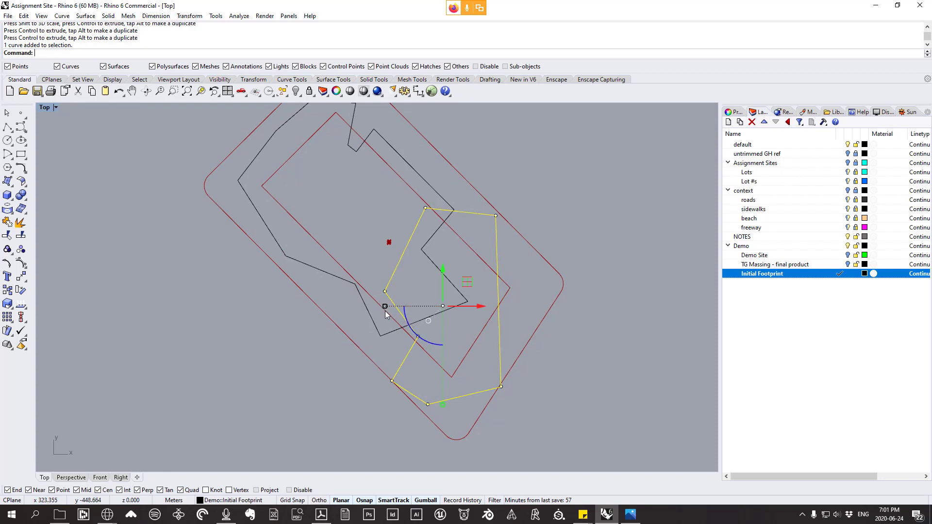
pyautogui.keyDown('shift'); pyautogui.moveTo(386, 307); pyautogui.dragTo(399, 307); pyautogui.keyUp('shift')
pyautogui.moveTo(479, 306); pyautogui.dragTo(505, 295)
pyautogui.click(529, 317)
pyautogui.scroll(-2, 566, 329)
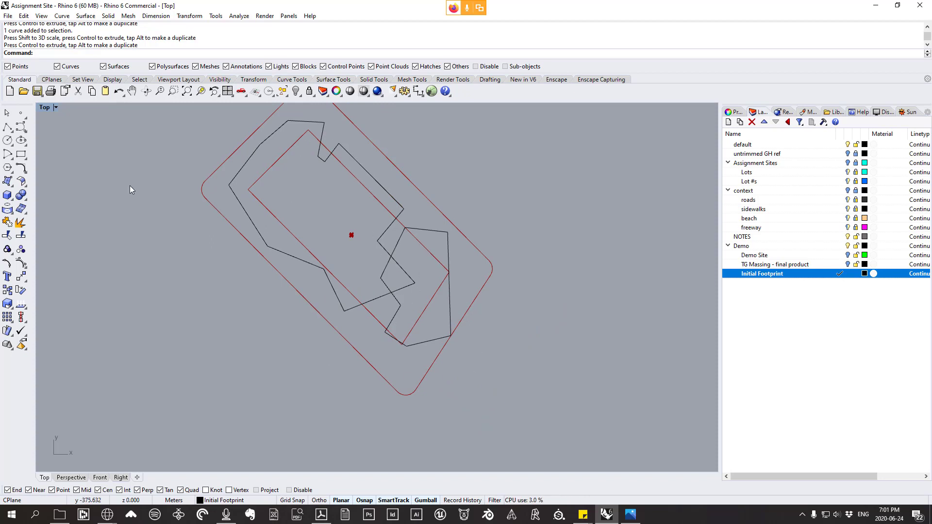
pyautogui.moveTo(358, 230); pyautogui.dragTo(374, 263, button='right')
pyautogui.click(402, 228)
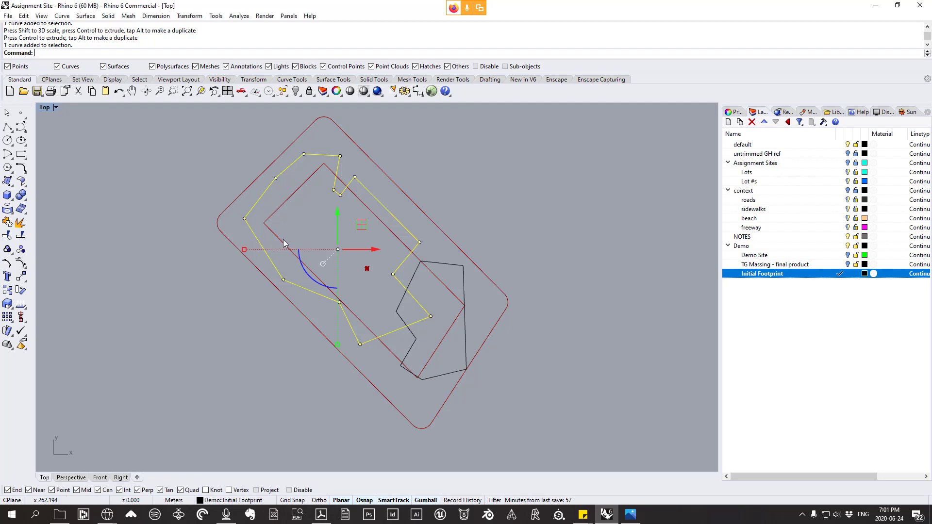
pyautogui.moveTo(525, 215); pyautogui.dragTo(540, 186, button='right')
pyautogui.click(540, 185)
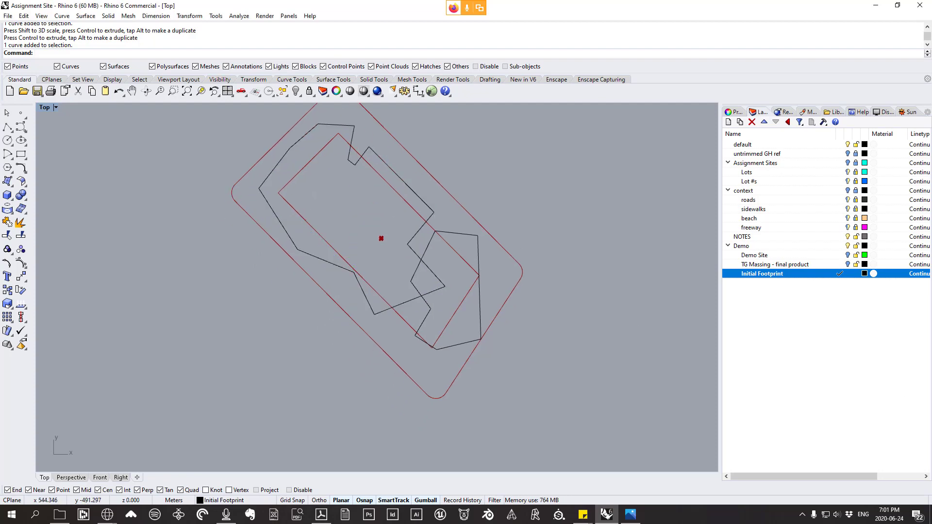
# - Bring up the Grasshopper window at a floating size, placed and stretched taller beside the footprints framed in the Rhino viewport
pyautogui.moveTo(931, 8); pyautogui.dragTo(706, 1)
pyautogui.scroll(-1, 200, 271)
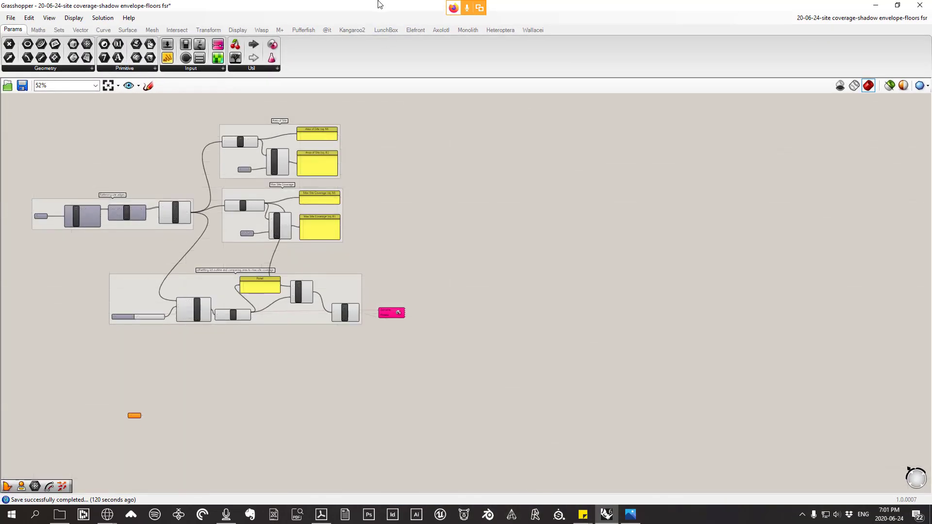
pyautogui.doubleClick(379, 4)
pyautogui.moveTo(486, 39); pyautogui.dragTo(592, 62)
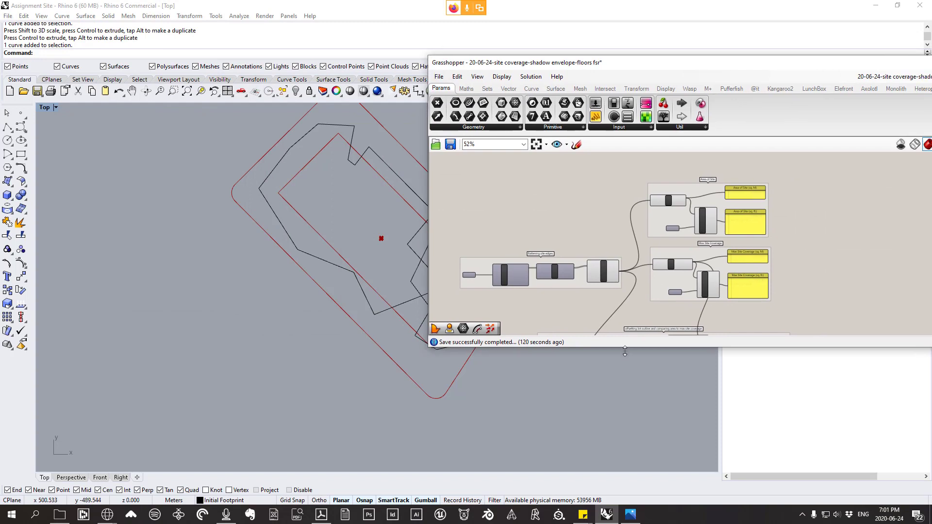
pyautogui.moveTo(625, 351); pyautogui.dragTo(646, 476)
pyautogui.moveTo(302, 296); pyautogui.dragTo(146, 285, button='right')
pyautogui.scroll(-4, 282, 242)
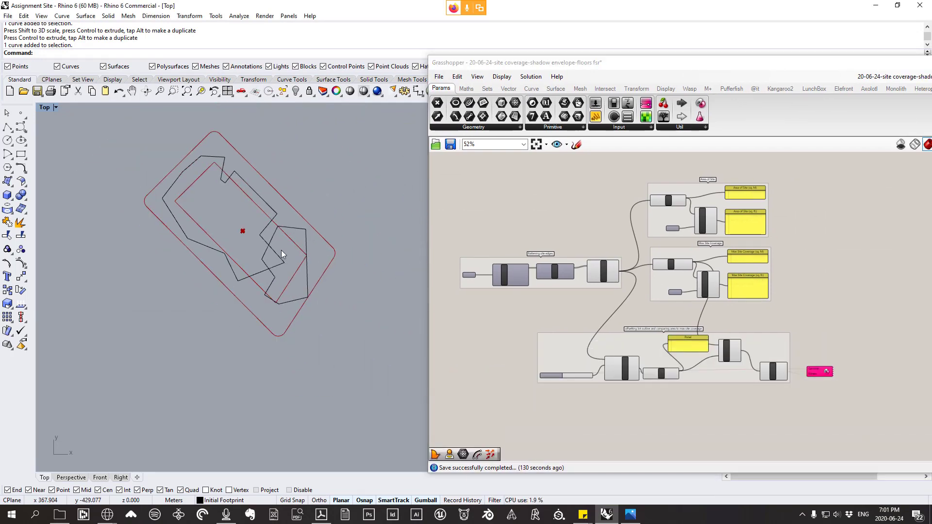
pyautogui.scroll(1, 281, 252)
# - Reposition the empty Curve parameter below the site edge offset group and reference both footprint polylines in it as multiple curves
pyautogui.scroll(4, 593, 343)
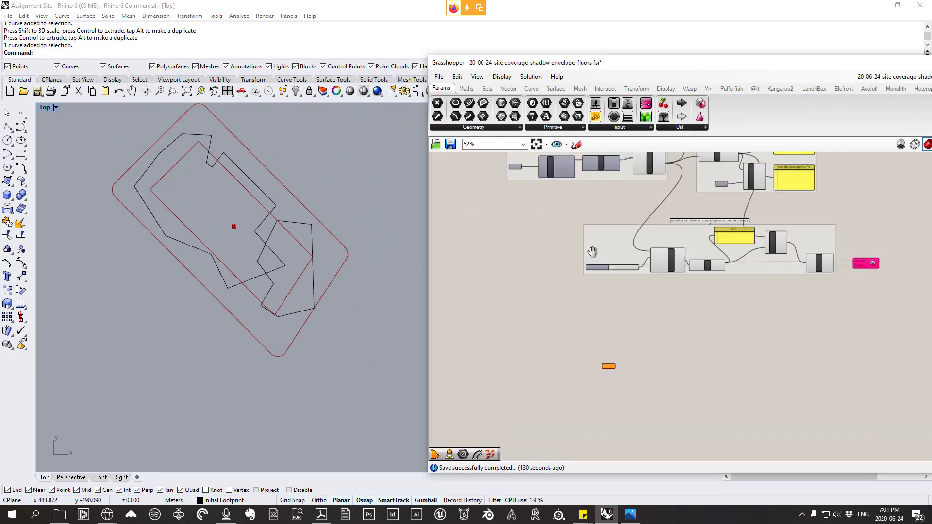
pyautogui.click(469, 127)
pyautogui.moveTo(477, 184); pyautogui.dragTo(526, 333)
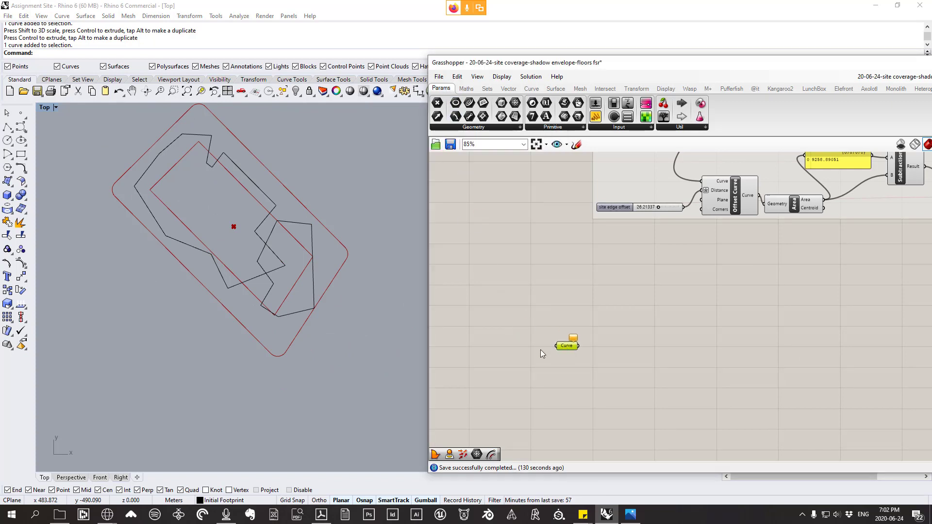
pyautogui.rightClick(567, 348)
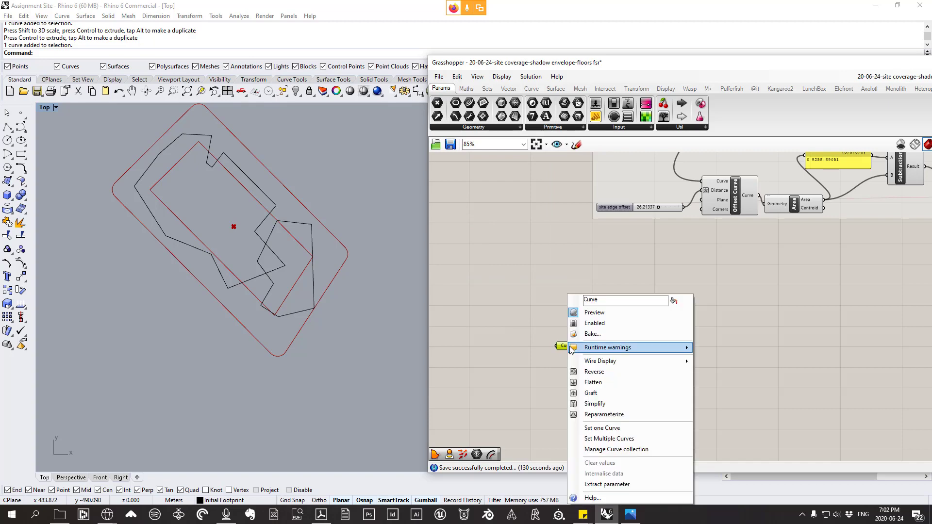
pyautogui.click(618, 439)
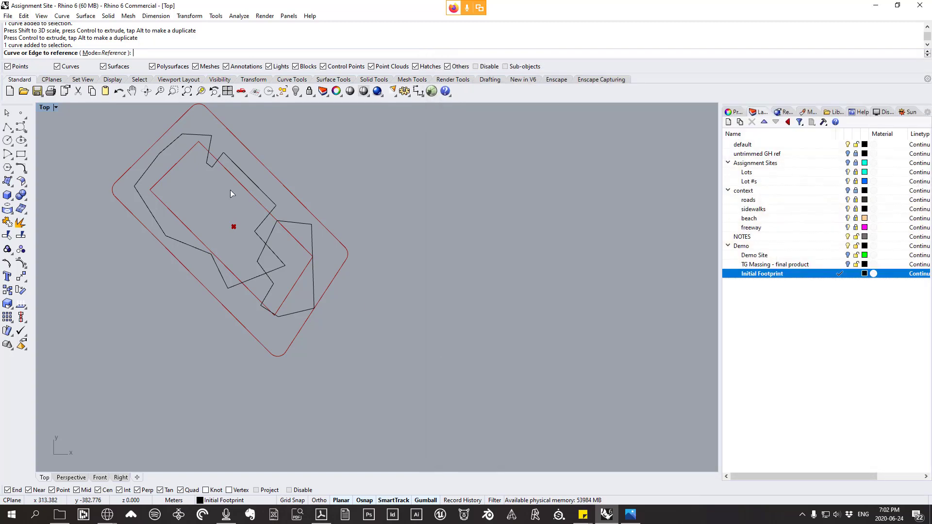
pyautogui.click(257, 189)
pyautogui.click(298, 224)
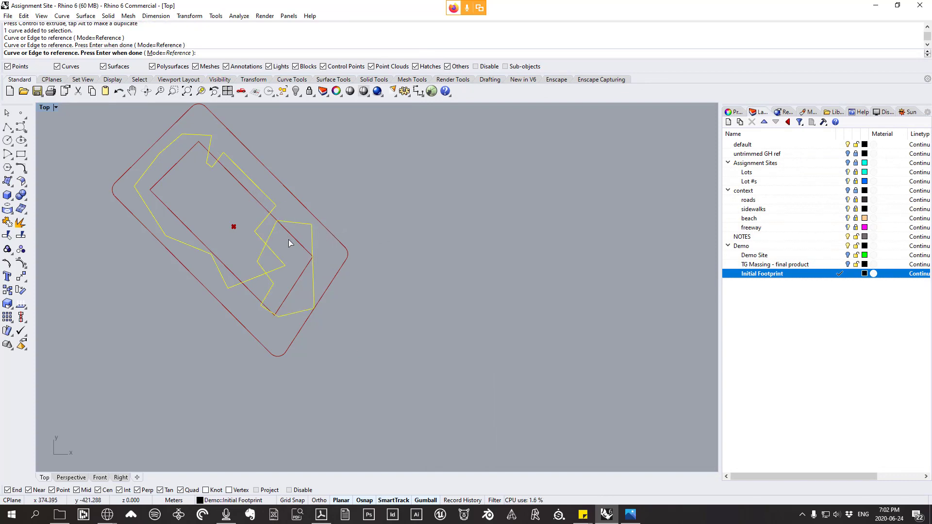
pyautogui.press('Return')
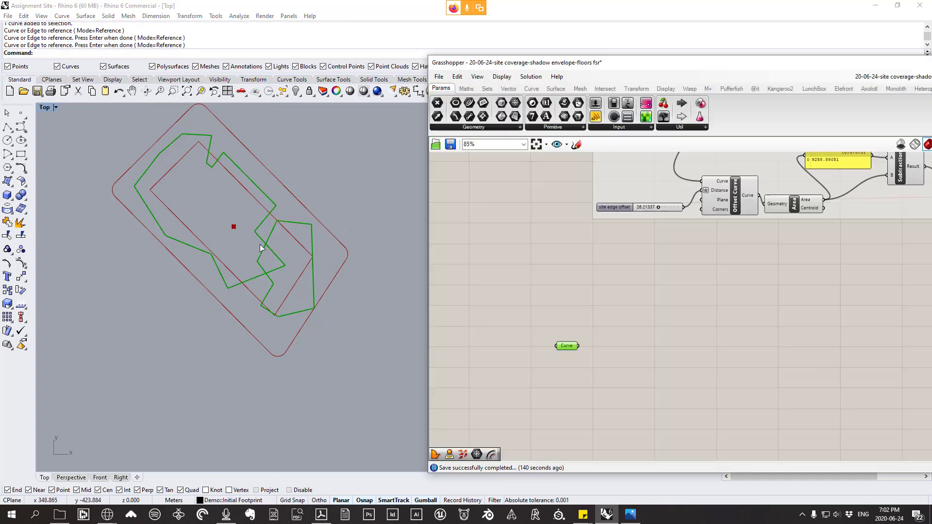
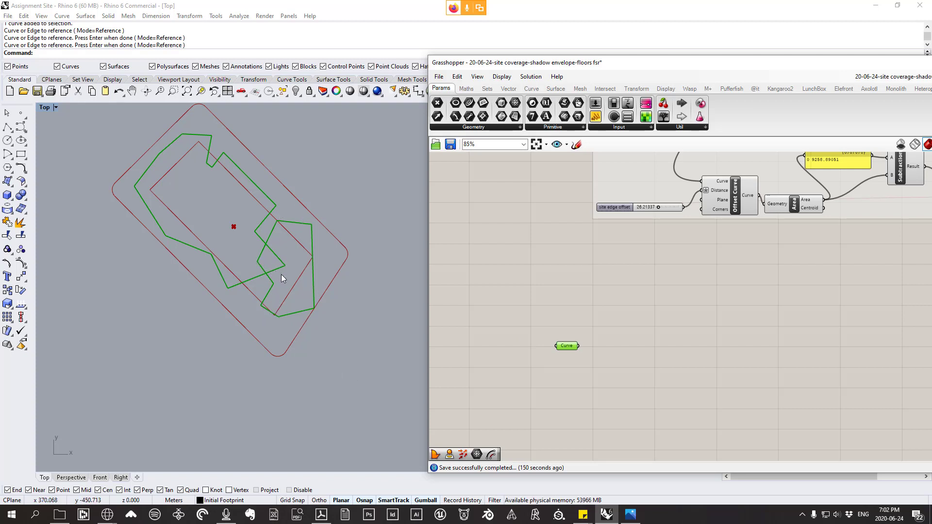
# - Move the Curve parameter slightly up on the Grasshopper canvas and deselect it
pyautogui.scroll(3, 271, 239)
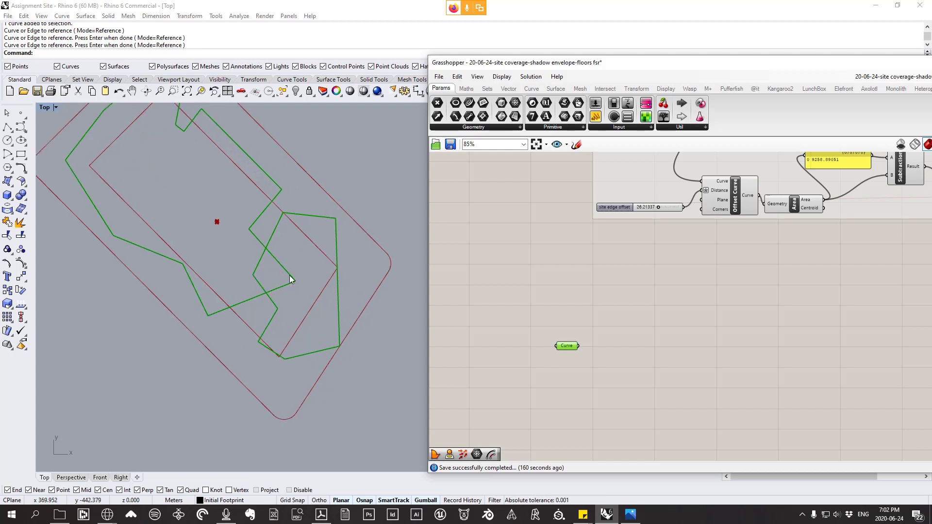
pyautogui.scroll(-4, 242, 241)
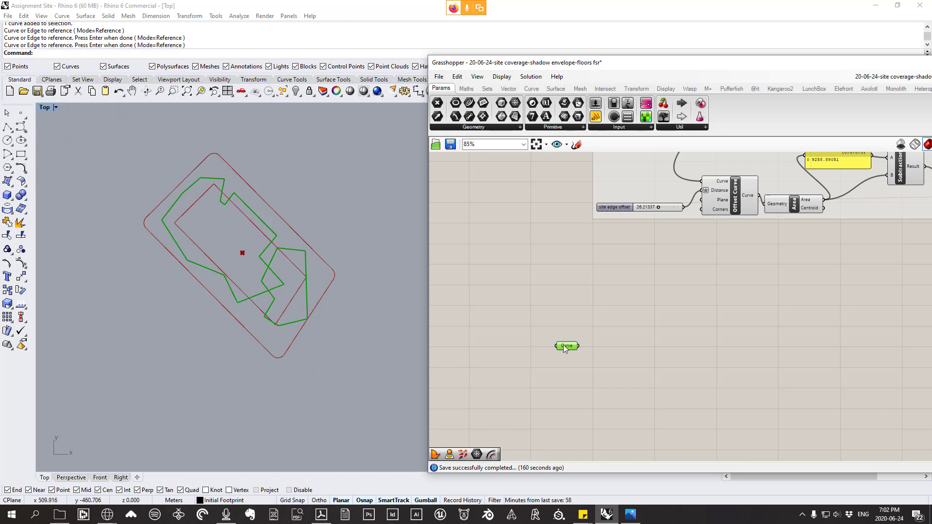
pyautogui.moveTo(564, 344); pyautogui.dragTo(558, 325)
pyautogui.click(651, 320)
pyautogui.moveTo(651, 320); pyautogui.dragTo(642, 265, button='right')
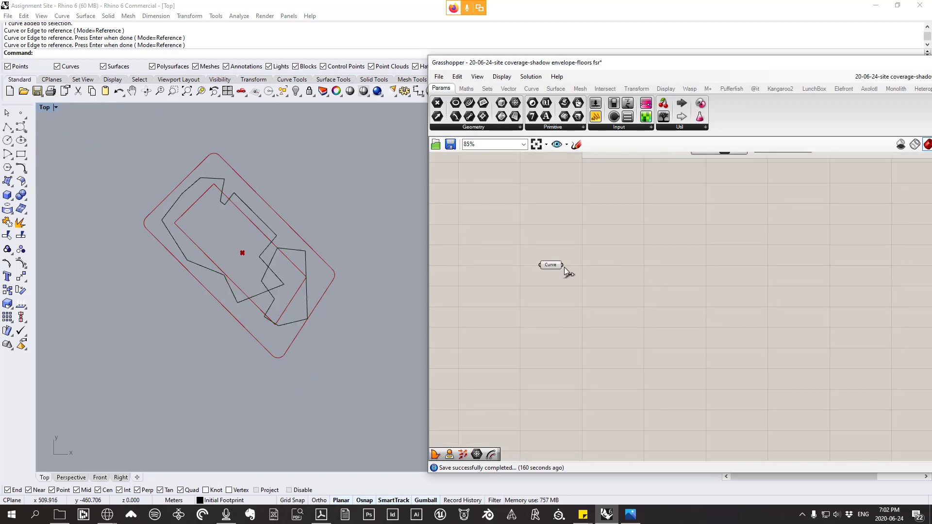
# - Shift the Curve parameter slightly to the right on the canvas beneath the site edge offset group
pyautogui.moveTo(564, 267); pyautogui.dragTo(527, 280, button='right')
pyautogui.moveTo(519, 281); pyautogui.dragTo(561, 286)
pyautogui.scroll(1, 282, 277)
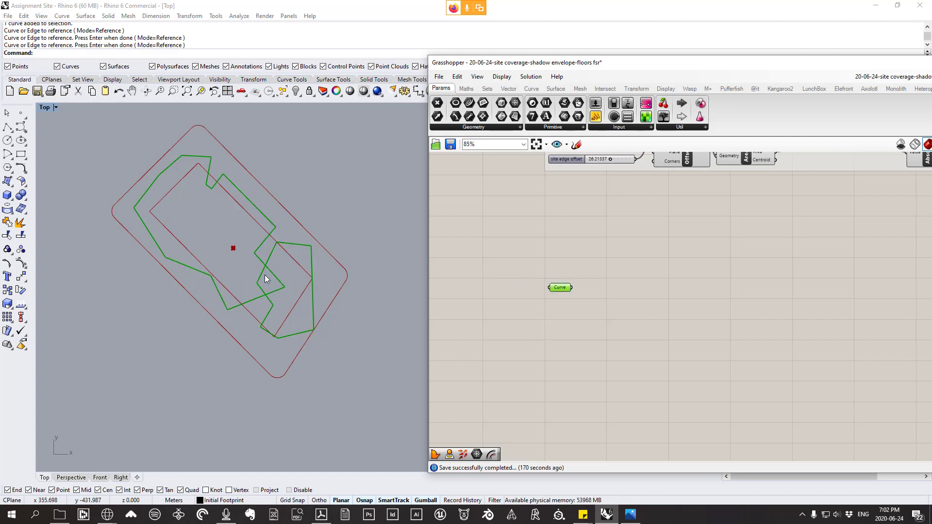
pyautogui.scroll(3, 607, 271)
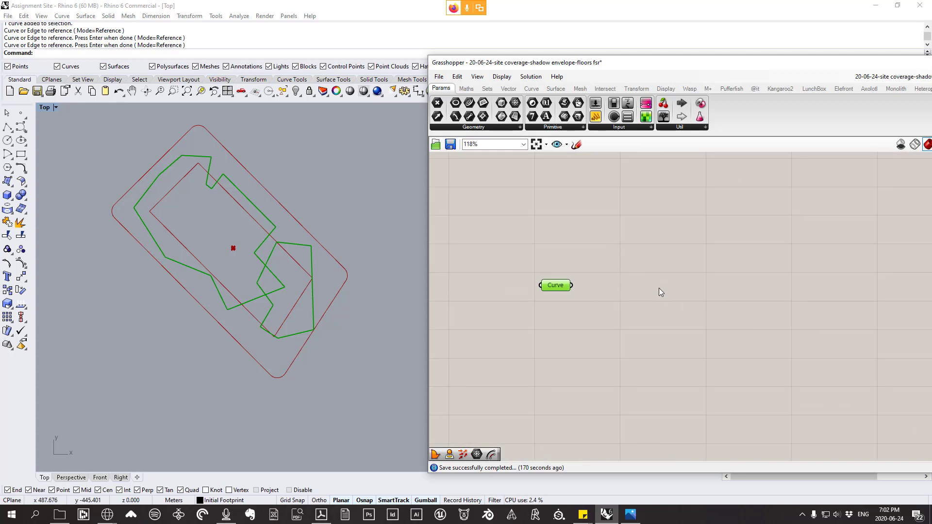
pyautogui.moveTo(660, 289); pyautogui.dragTo(606, 283, button='right')
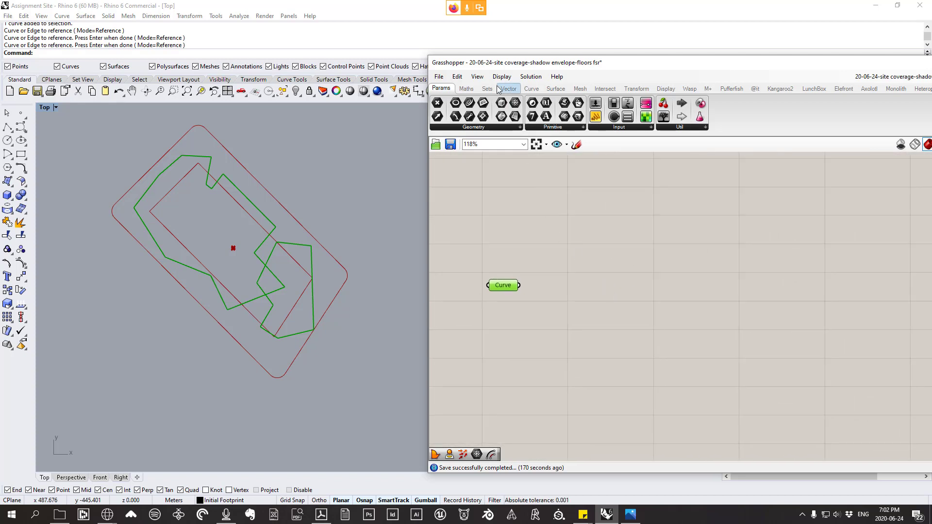
# - Add an Offset Curve component beside the Curve parameter and feed the referenced footprints into its Curve input
pyautogui.click(531, 89)
pyautogui.click(677, 127)
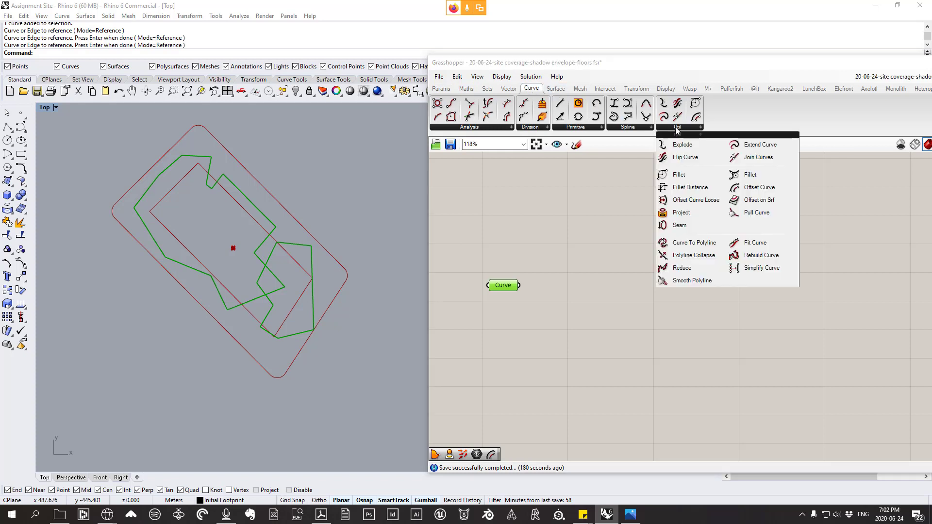
pyautogui.click(759, 189)
pyautogui.click(602, 333)
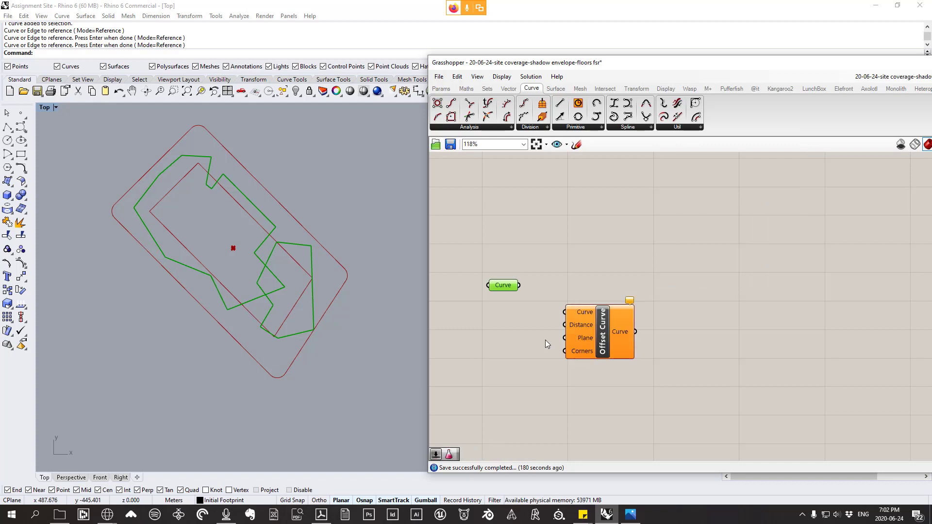
pyautogui.moveTo(546, 340); pyautogui.dragTo(602, 318, button='right')
pyautogui.moveTo(619, 319); pyautogui.dragTo(619, 316)
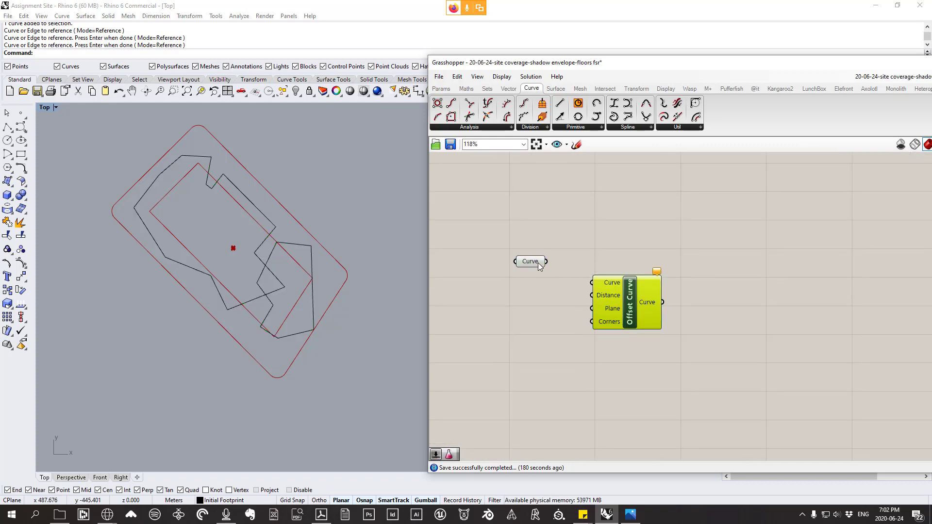
pyautogui.moveTo(544, 262); pyautogui.dragTo(593, 283)
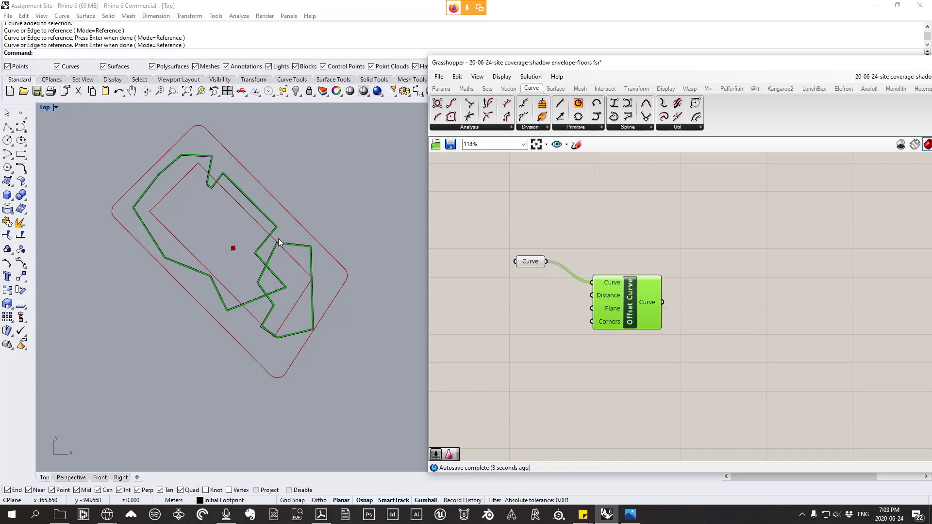
# - Examine in the Rhino Top view on which side of each footprint polyline the offset preview falls
pyautogui.scroll(3, 292, 249)
pyautogui.moveTo(315, 215); pyautogui.dragTo(334, 224, button='right')
pyautogui.scroll(2, 320, 257)
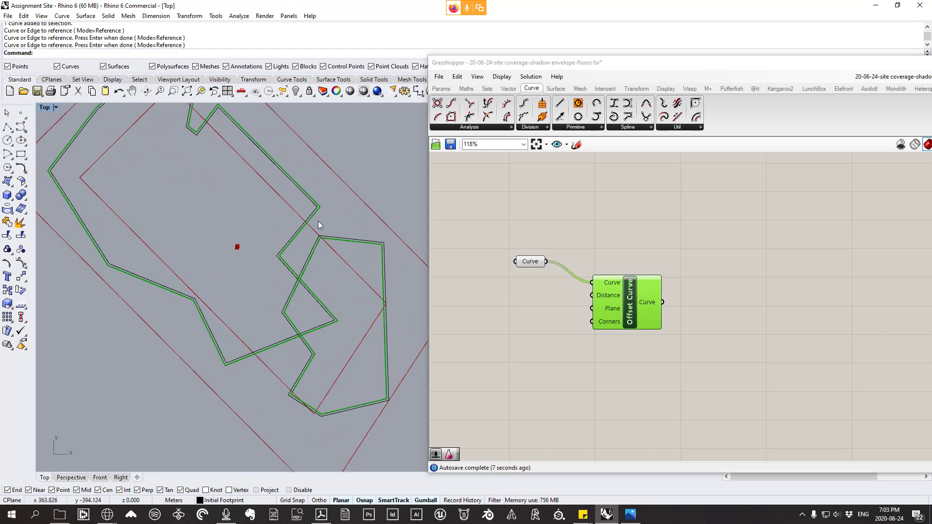
pyautogui.moveTo(336, 259); pyautogui.dragTo(311, 243, button='right')
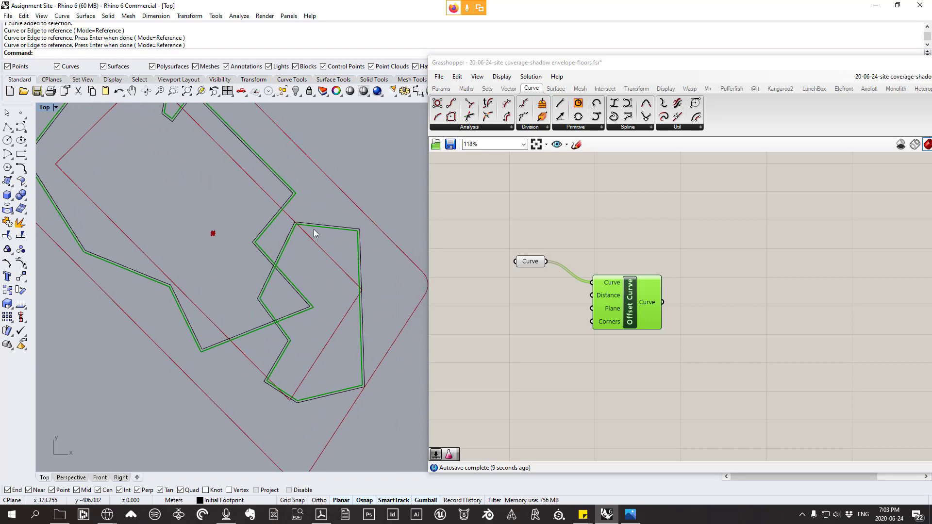
pyautogui.scroll(4, 317, 223)
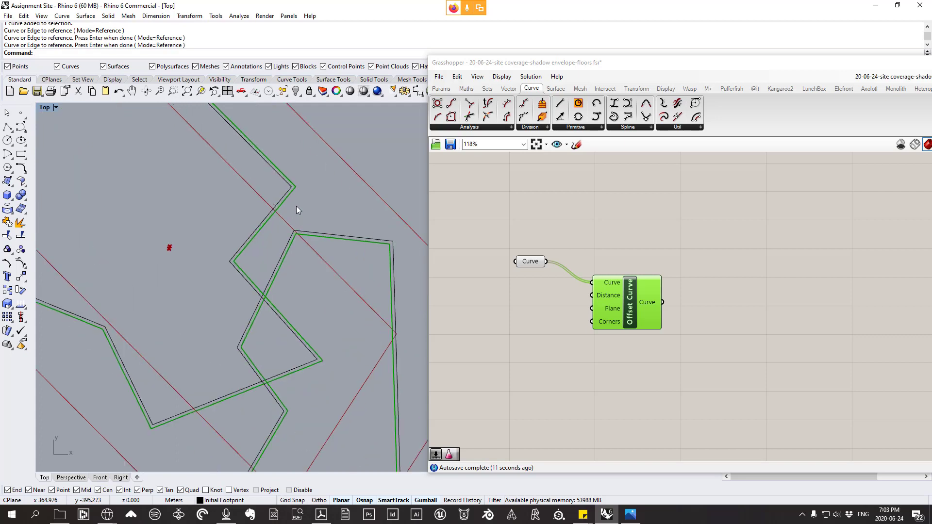
pyautogui.scroll(-2, 284, 215)
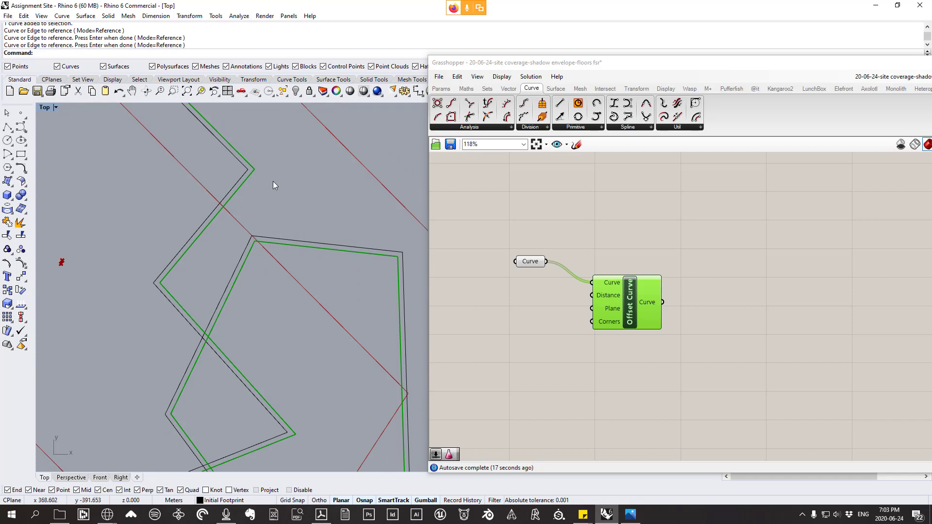
pyautogui.scroll(-3, 286, 201)
pyautogui.scroll(2, 265, 194)
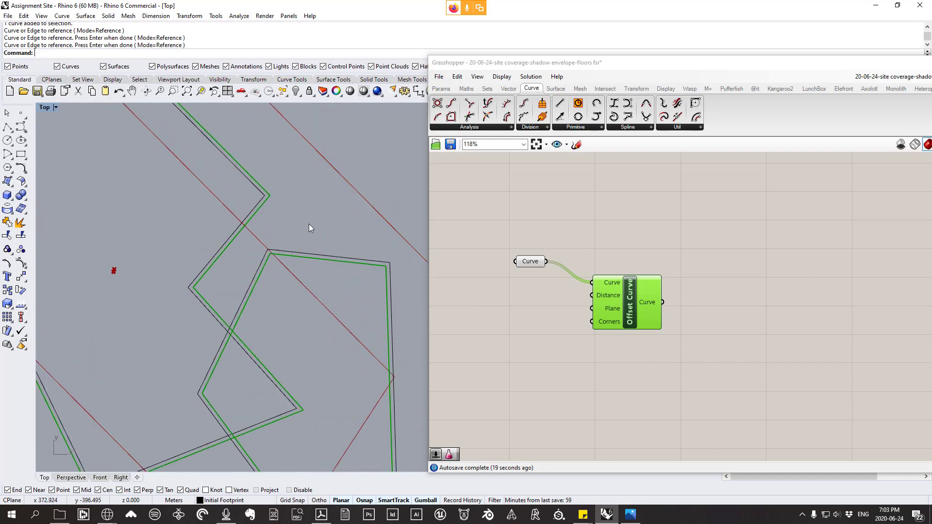
pyautogui.scroll(-1, 310, 221)
pyautogui.moveTo(290, 226); pyautogui.dragTo(295, 241, button='right')
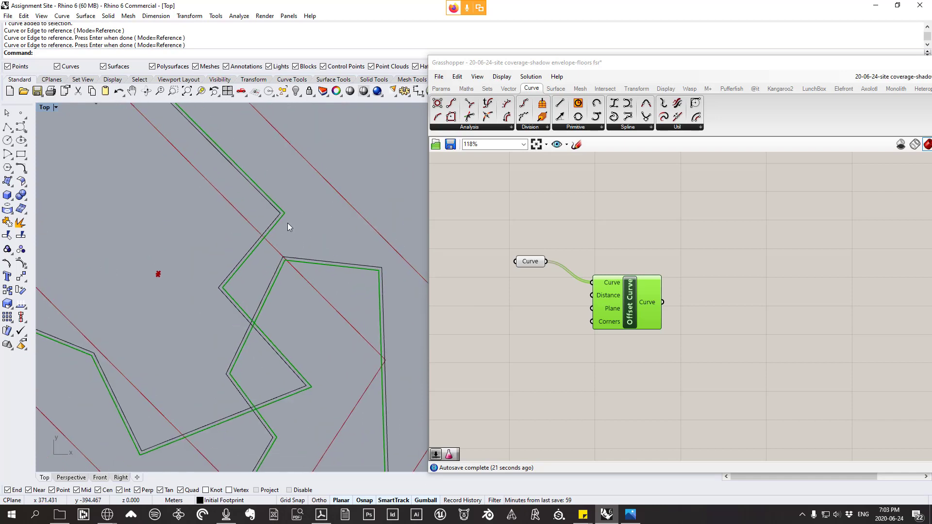
# - Reverse the larger footprint's curve direction with Flip so its offset falls on the inside
pyautogui.click(280, 212)
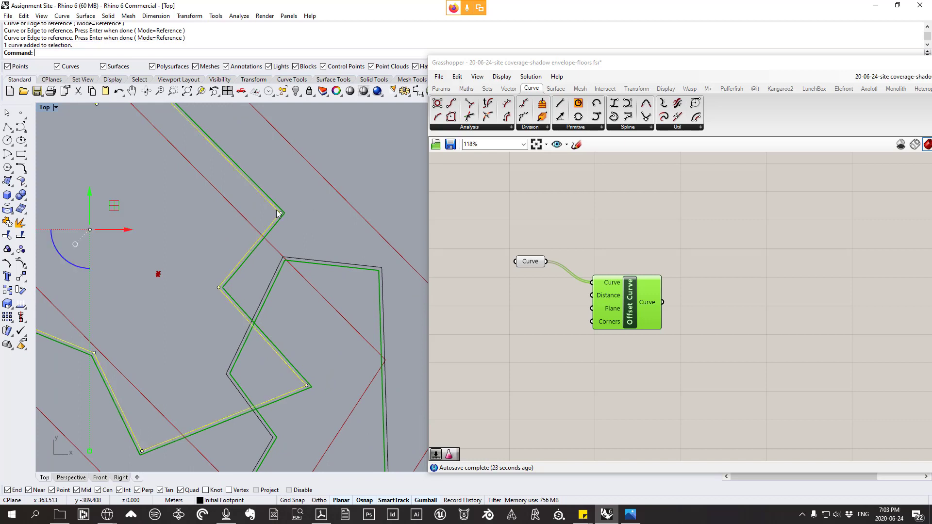
pyautogui.write('Flip')
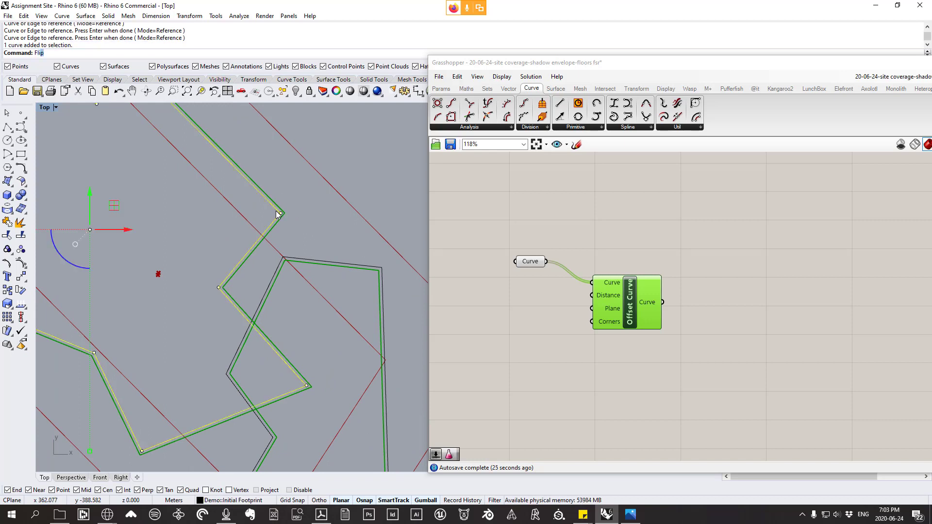
pyautogui.press('Return')
pyautogui.press('Escape')
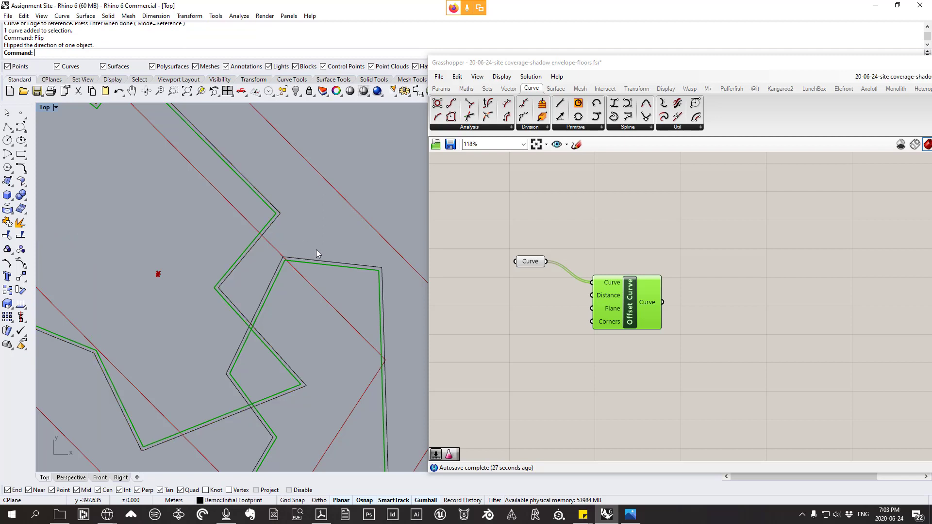
pyautogui.scroll(-4, 316, 250)
pyautogui.moveTo(268, 198)
pyautogui.mouseDown(button='right')
pyautogui.moveTo(319, 173)
pyautogui.moveTo(282, 203)
pyautogui.mouseUp(button='right')
pyautogui.scroll(2, 305, 337)
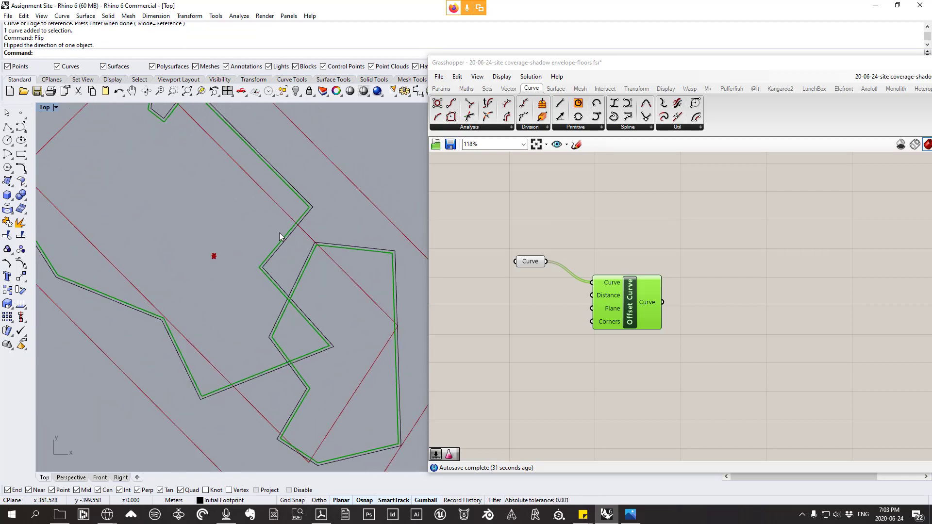
pyautogui.moveTo(279, 296); pyautogui.dragTo(260, 247, button='right')
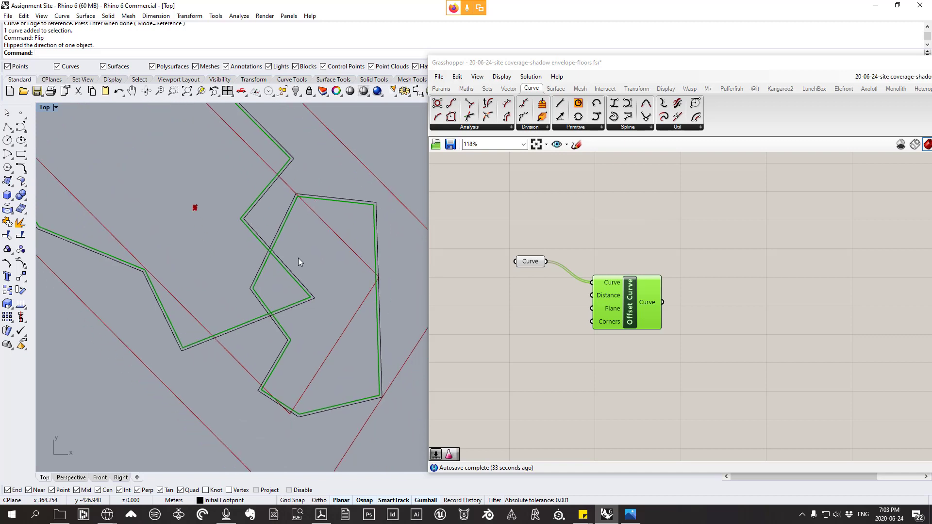
# - Flip the larger footprint's direction outward and back inward to compare the two offset sides
pyautogui.click(263, 194)
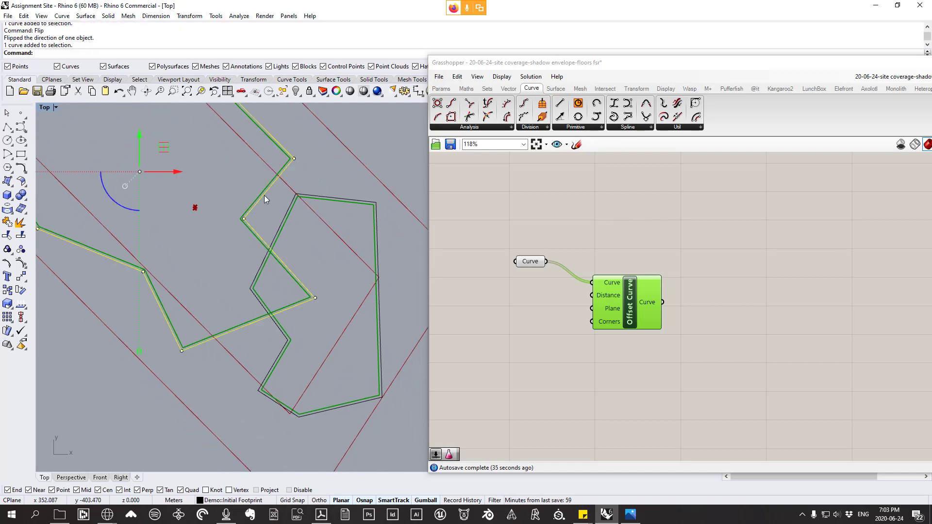
pyautogui.press('Return')
pyautogui.scroll(3, 299, 186)
pyautogui.press('Escape')
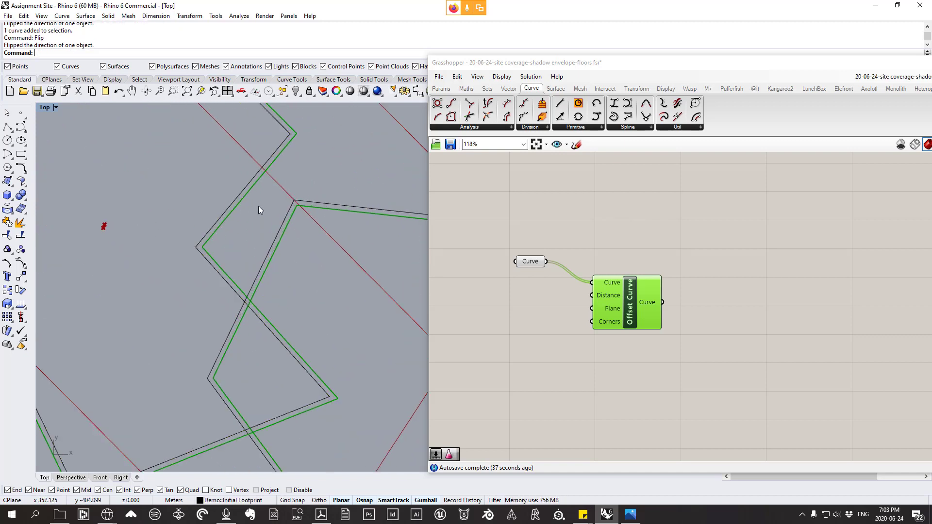
pyautogui.click(247, 187)
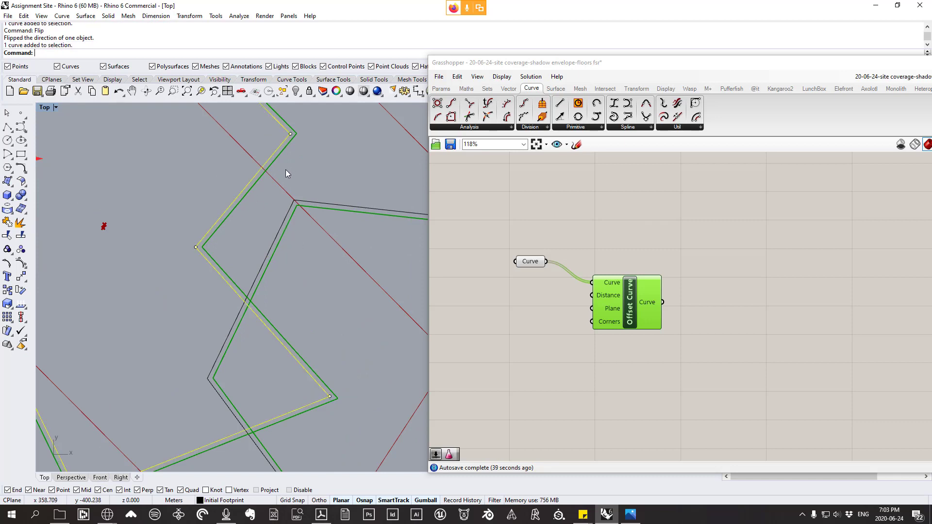
pyautogui.press('Up')
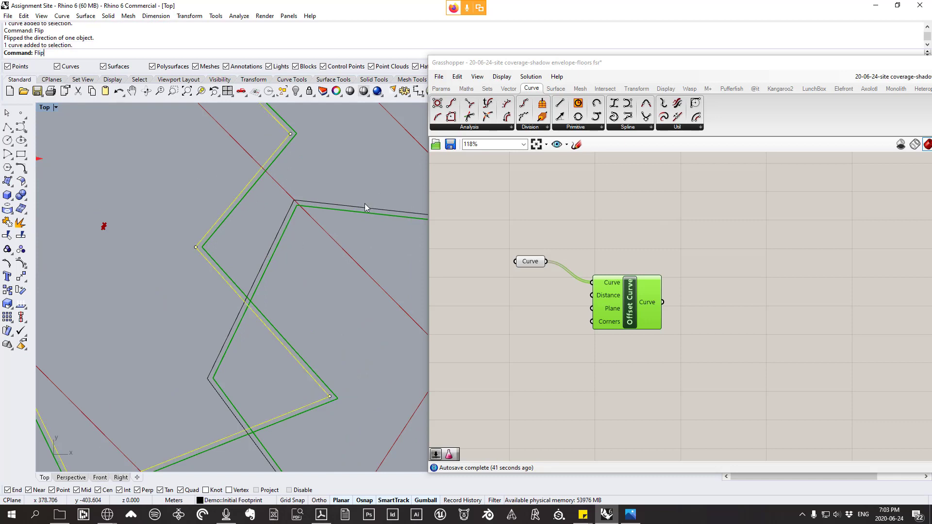
pyautogui.press('Return')
pyautogui.press('Escape')
pyautogui.scroll(-5, 255, 226)
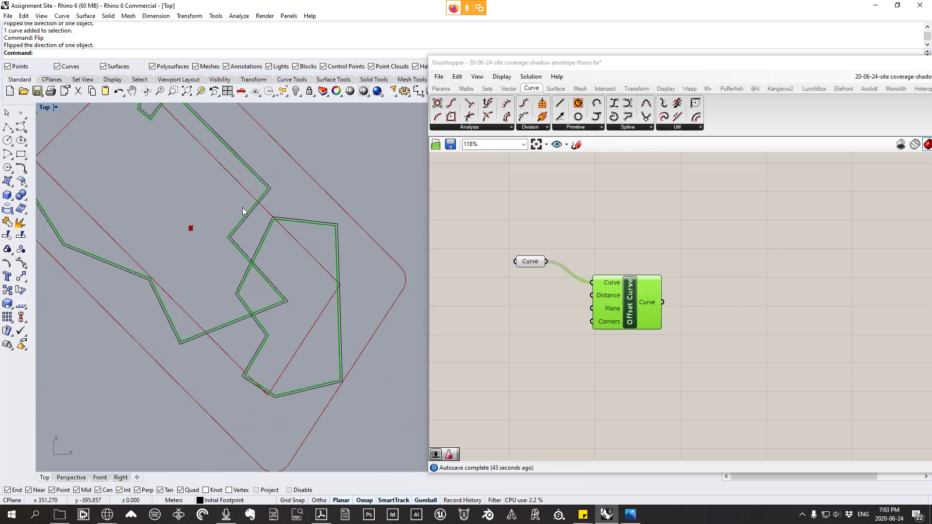
pyautogui.scroll(2, 221, 245)
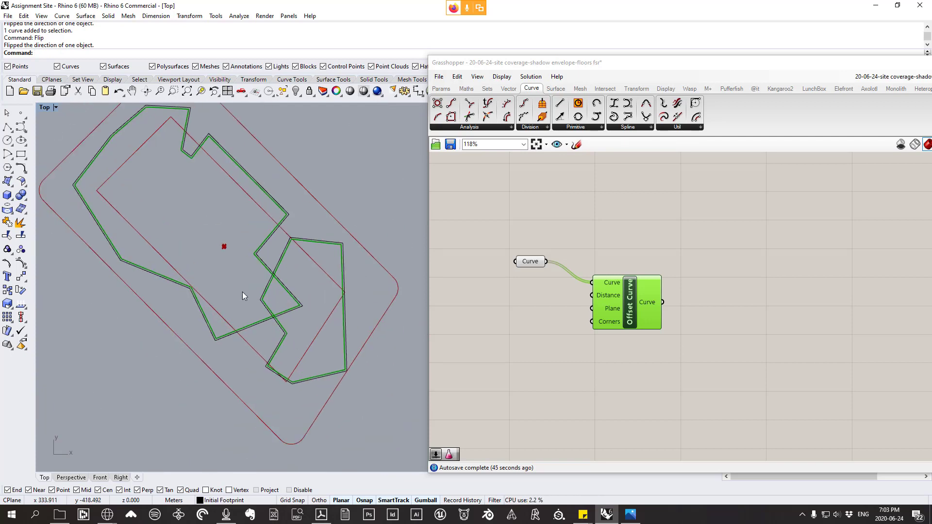
# - Move the Offset Curve component right and add a number slider ranging from 0.000 to 20.000 below the Curve parameter
pyautogui.moveTo(604, 297); pyautogui.dragTo(630, 296)
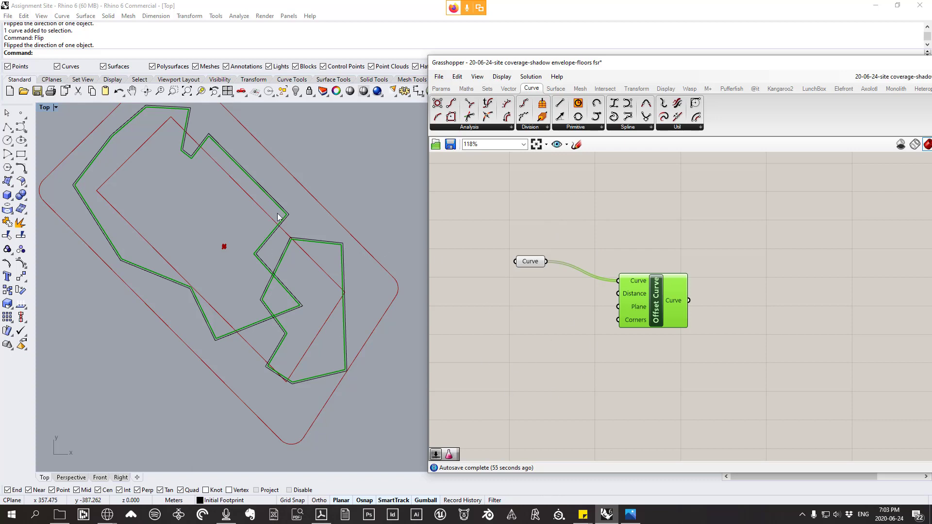
pyautogui.doubleClick(512, 339)
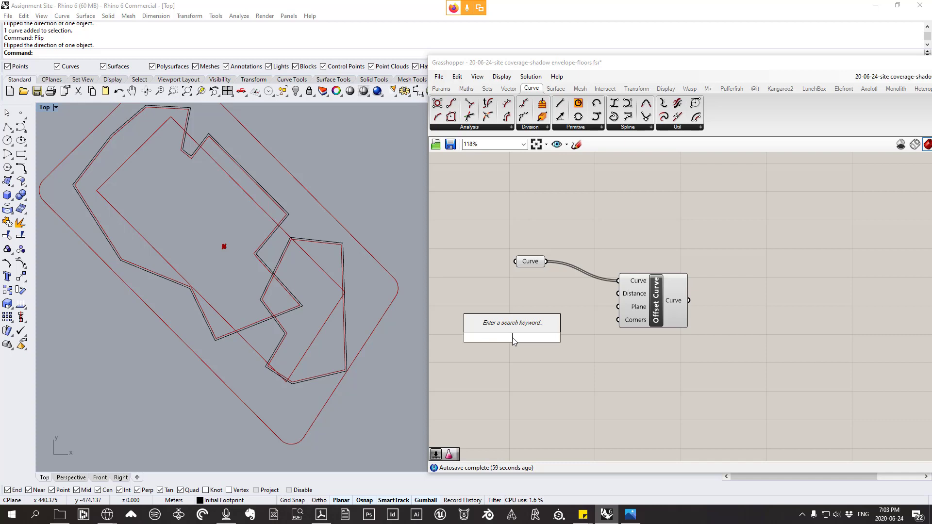
pyautogui.write('0')
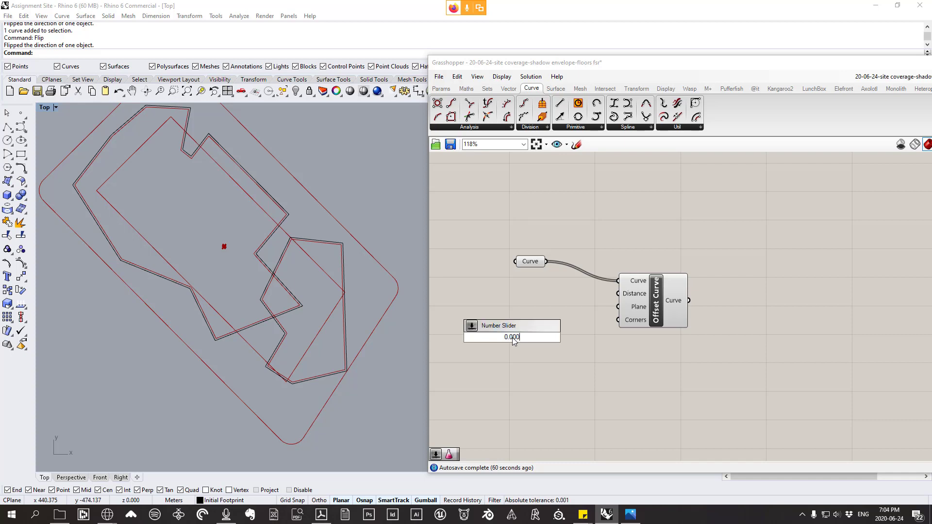
pyautogui.write('.000<')
pyautogui.write('20.000')
pyautogui.press('Return')
# - Move the number slider up slightly and place a duplicate of it directly underneath
pyautogui.moveTo(494, 334); pyautogui.dragTo(495, 314)
pyautogui.hotkey('ctrl', 'c')
pyautogui.hotkey('ctrl', 'v')
pyautogui.click(502, 347)
pyautogui.scroll(2, 520, 366)
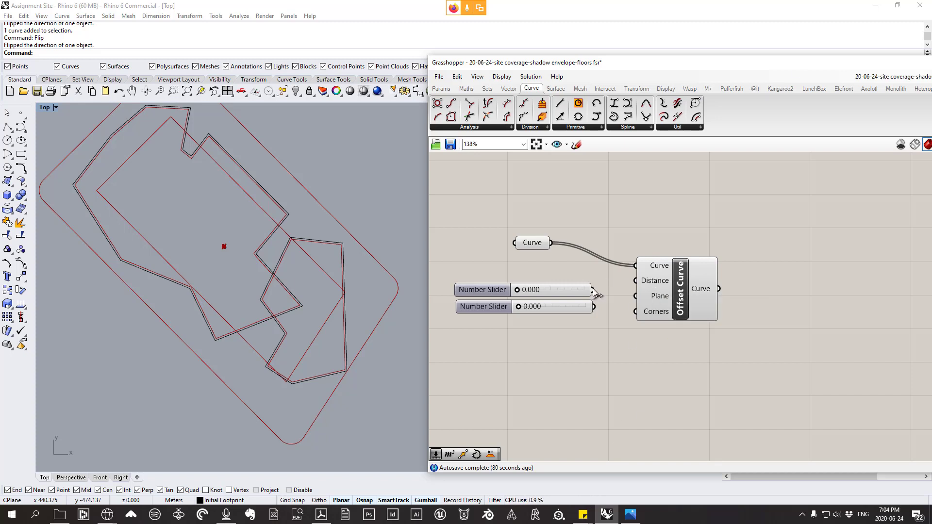
# - Connect both number sliders to the Offset Curve's Distance input, aligning the lower slider with the upper one
pyautogui.moveTo(593, 290); pyautogui.dragTo(640, 282)
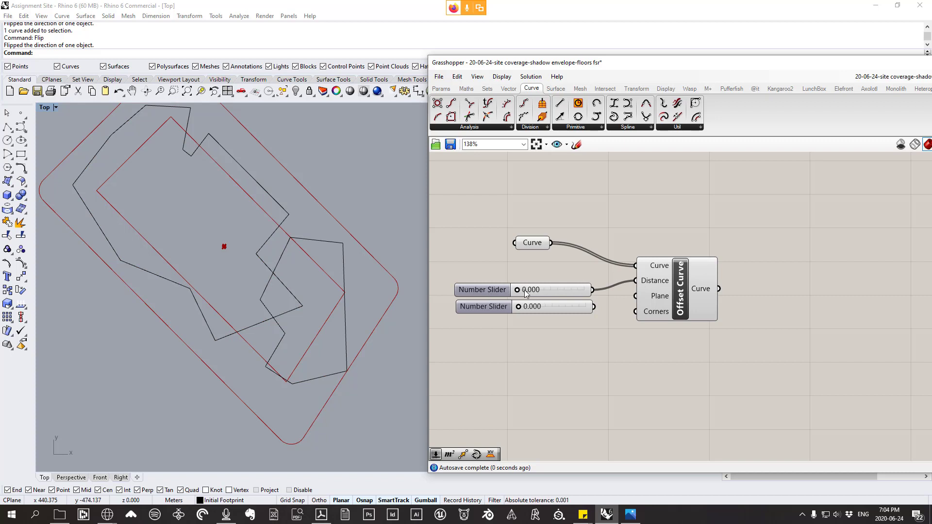
pyautogui.moveTo(518, 291); pyautogui.dragTo(490, 309)
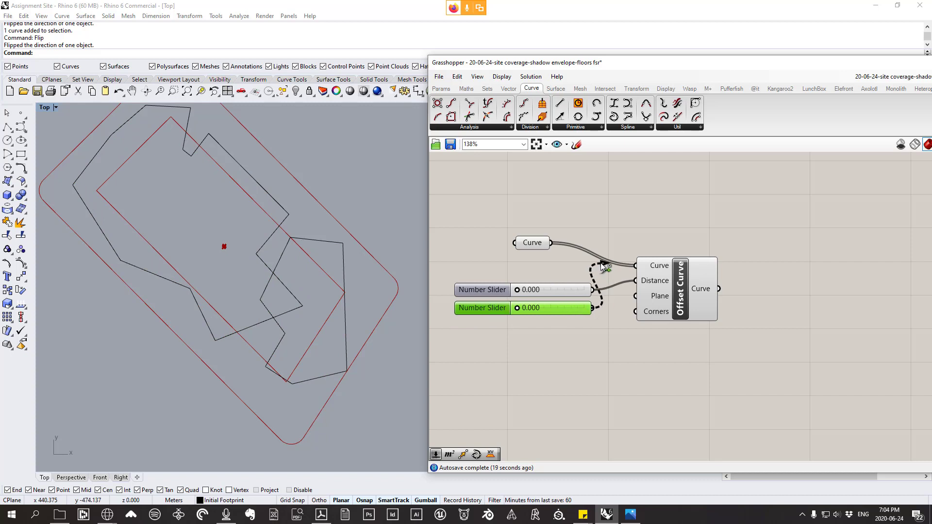
pyautogui.moveTo(593, 308); pyautogui.dragTo(640, 279)
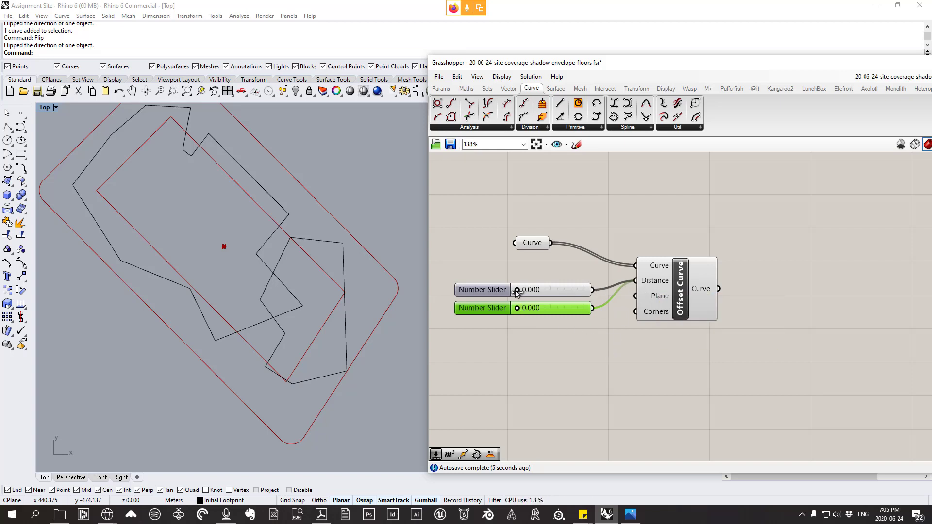
# - Try larger inward offsets for the larger footprint and limit the upper distance slider to a maximum of 14.000
pyautogui.moveTo(517, 290); pyautogui.dragTo(566, 312)
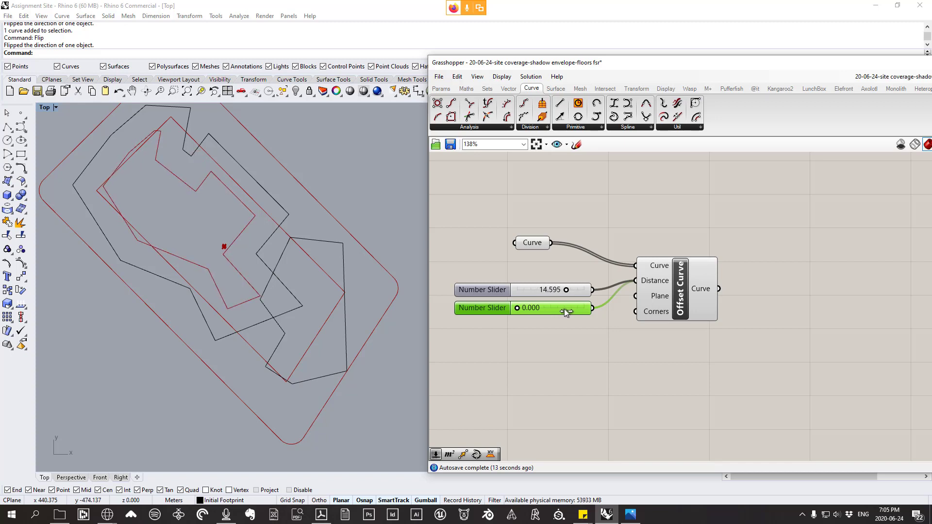
pyautogui.click(500, 291)
pyautogui.doubleClick(502, 291)
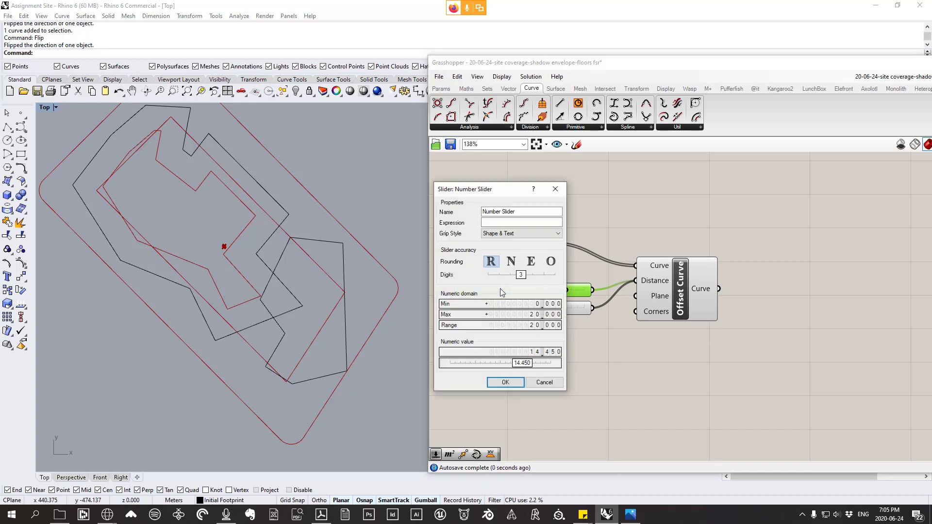
pyautogui.doubleClick(533, 317)
pyautogui.write('14')
pyautogui.click(546, 315)
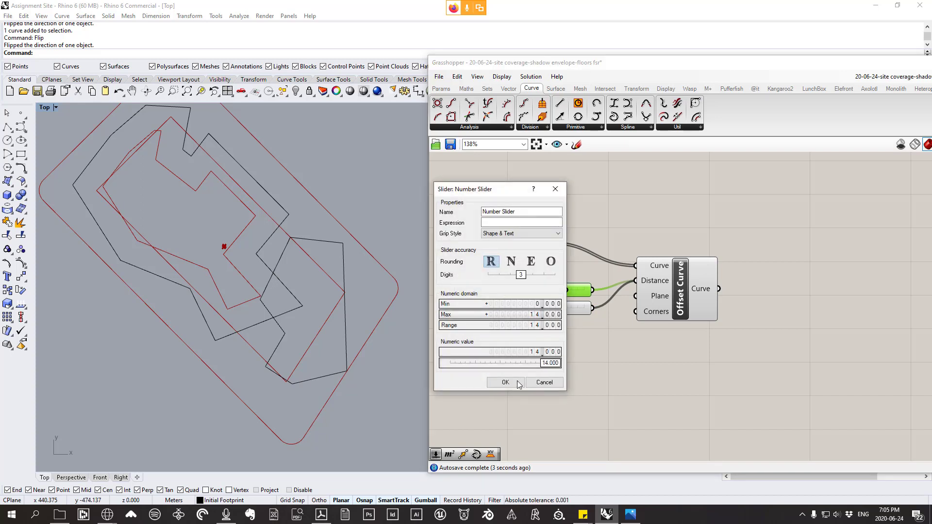
pyautogui.click(506, 382)
# - Try larger inward offsets for the smaller footprint and limit the lower distance slider to a maximum of 19.000
pyautogui.moveTo(583, 290); pyautogui.dragTo(595, 313)
pyautogui.moveTo(517, 307); pyautogui.dragTo(582, 313)
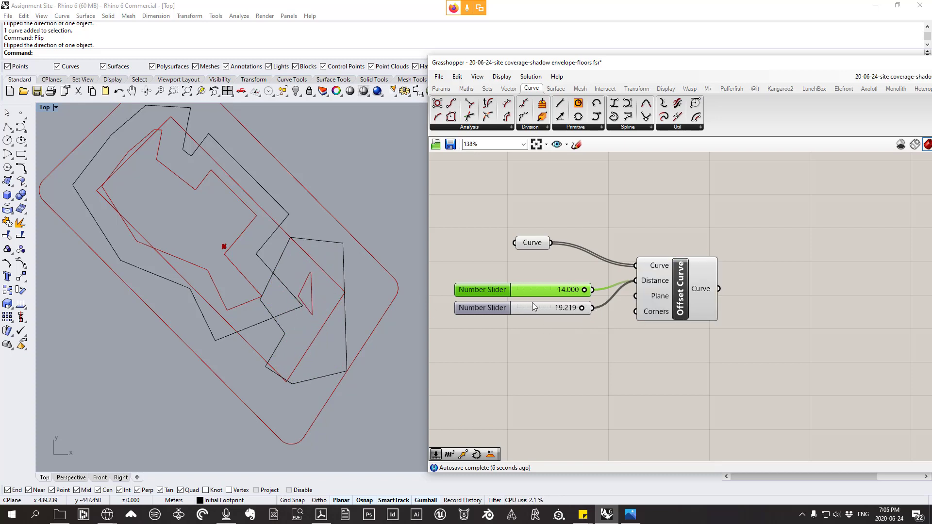
pyautogui.doubleClick(498, 311)
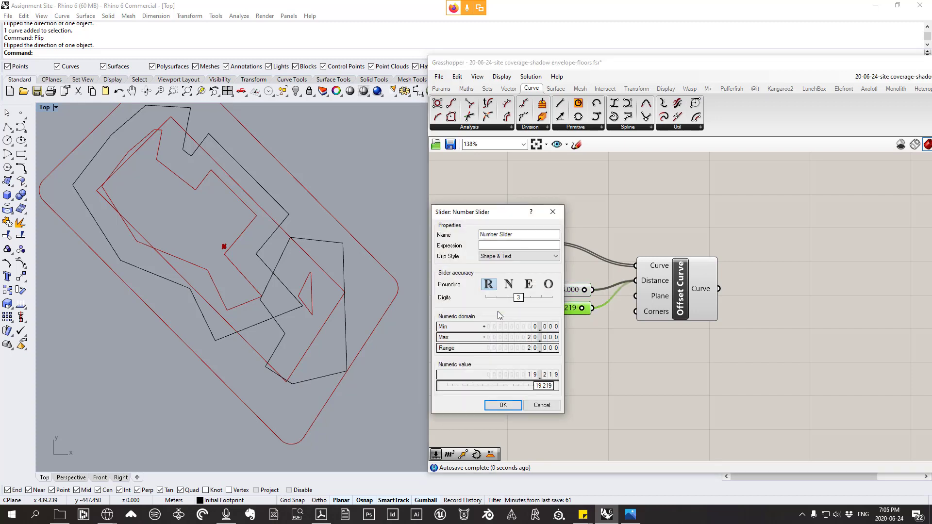
pyautogui.doubleClick(516, 342)
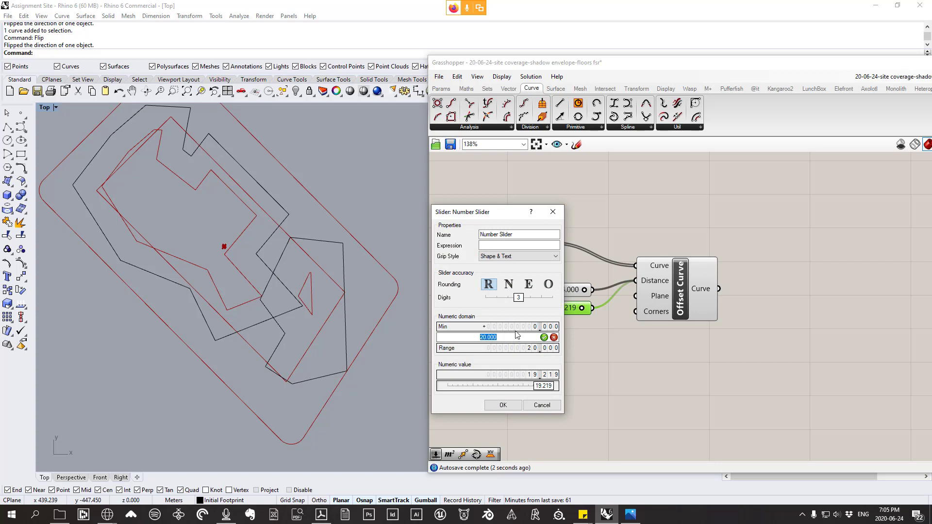
pyautogui.write('19')
pyautogui.click(544, 337)
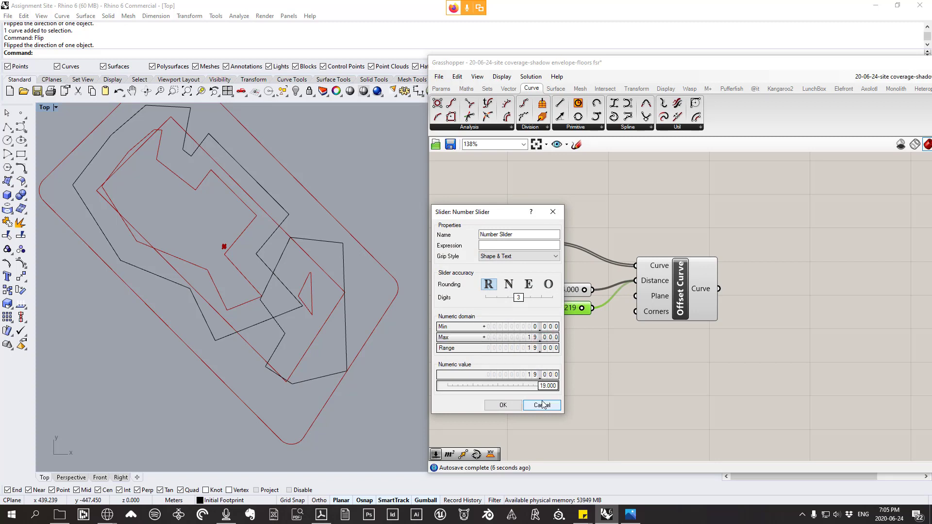
pyautogui.click(503, 405)
# - Reduce the inward offsets, setting the lower distance slider to 9.253 and the upper one to 2.368
pyautogui.moveTo(577, 308); pyautogui.dragTo(551, 340)
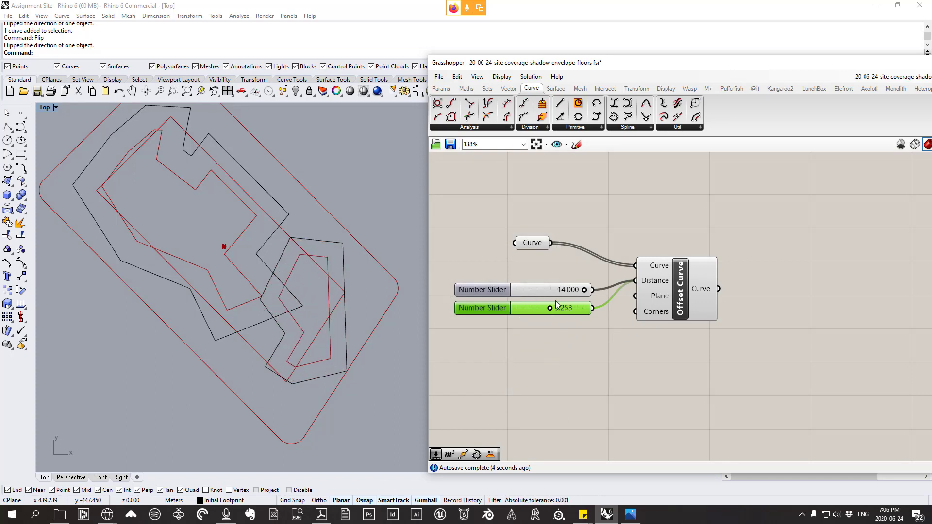
pyautogui.moveTo(584, 290); pyautogui.dragTo(528, 299)
# - Select the site edge offset group of components and turn off its preview
pyautogui.scroll(-3, 573, 338)
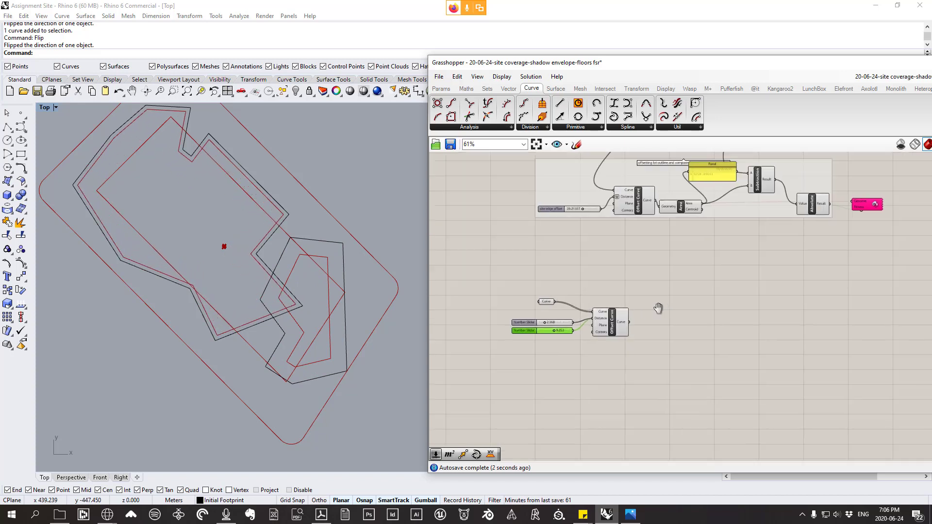
pyautogui.moveTo(869, 300); pyautogui.dragTo(503, 210)
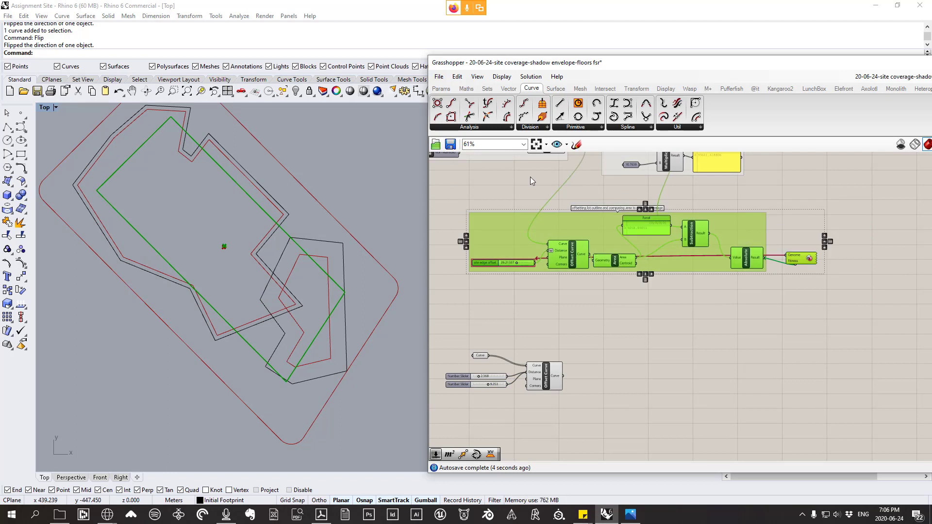
pyautogui.rightClick(505, 188)
pyautogui.click(535, 205)
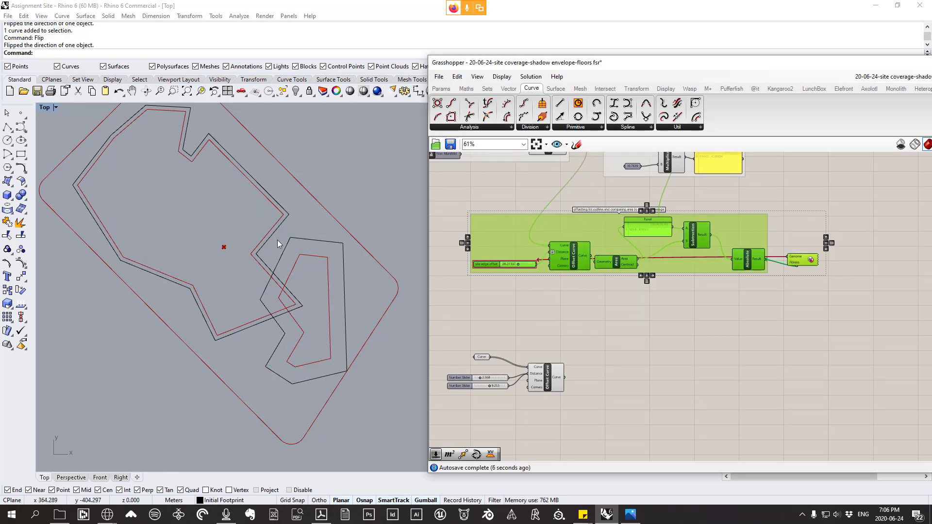
# - Nudge the Offset Curve component slightly right and down, and inspect where the two inset footprint outlines overlap
pyautogui.moveTo(494, 318); pyautogui.dragTo(590, 301, button='right')
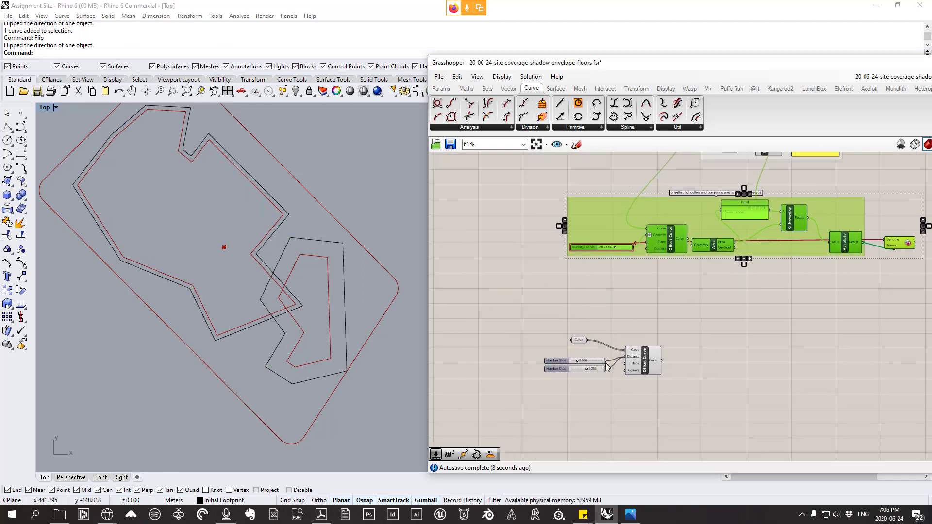
pyautogui.scroll(2, 306, 306)
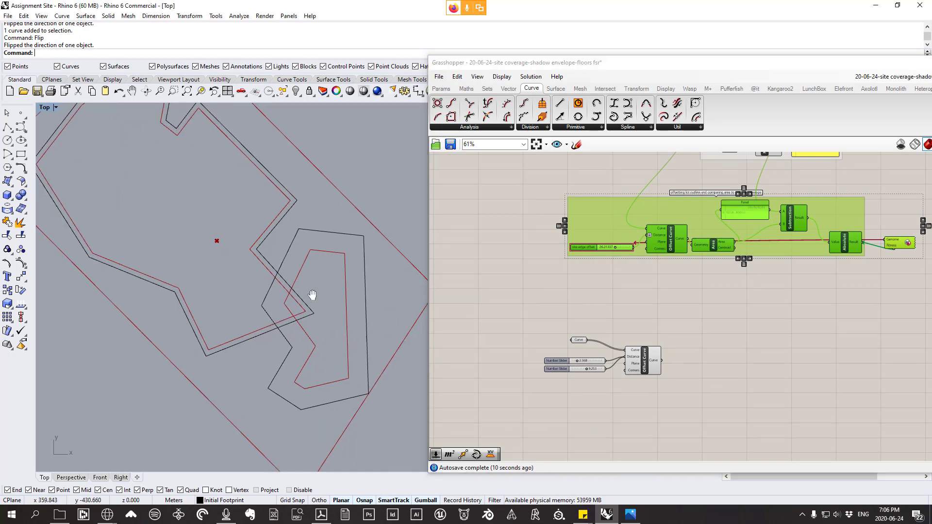
pyautogui.moveTo(312, 295); pyautogui.dragTo(319, 325, button='right')
pyautogui.scroll(-2, 337, 279)
pyautogui.scroll(2, 642, 380)
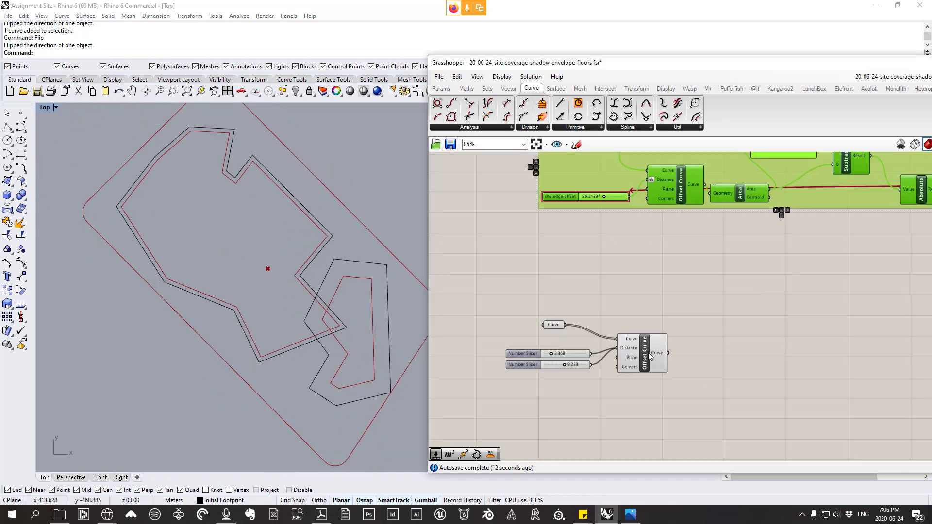
pyautogui.click(656, 338)
pyautogui.scroll(2, 656, 338)
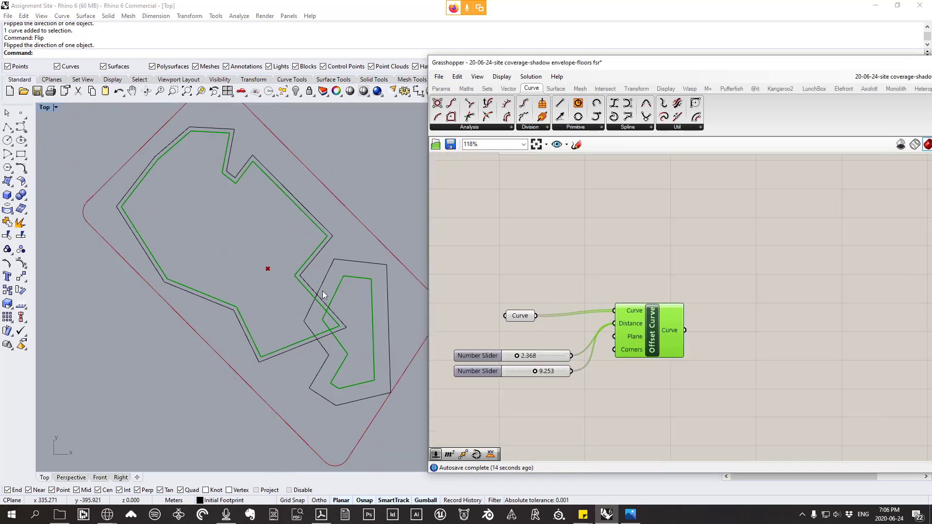
pyautogui.moveTo(652, 348); pyautogui.dragTo(658, 354)
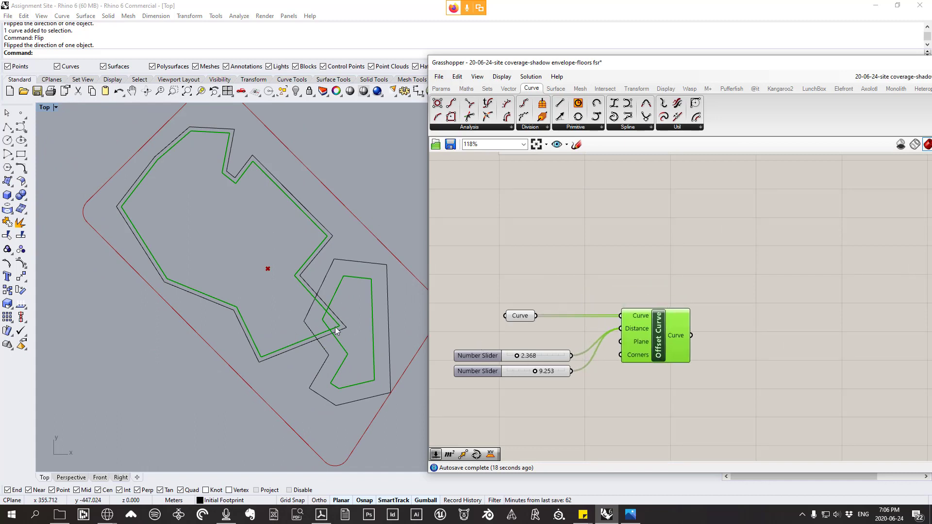
pyautogui.scroll(3, 340, 291)
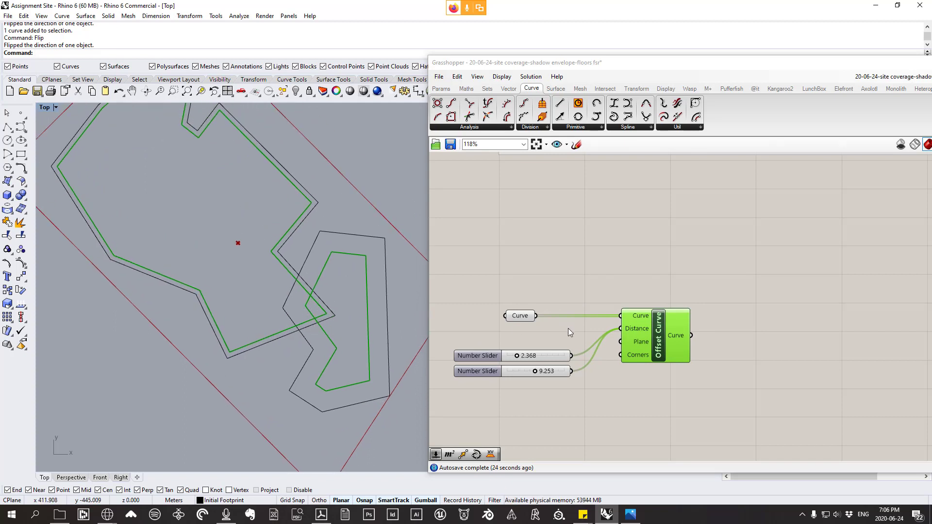
pyautogui.scroll(-2, 311, 303)
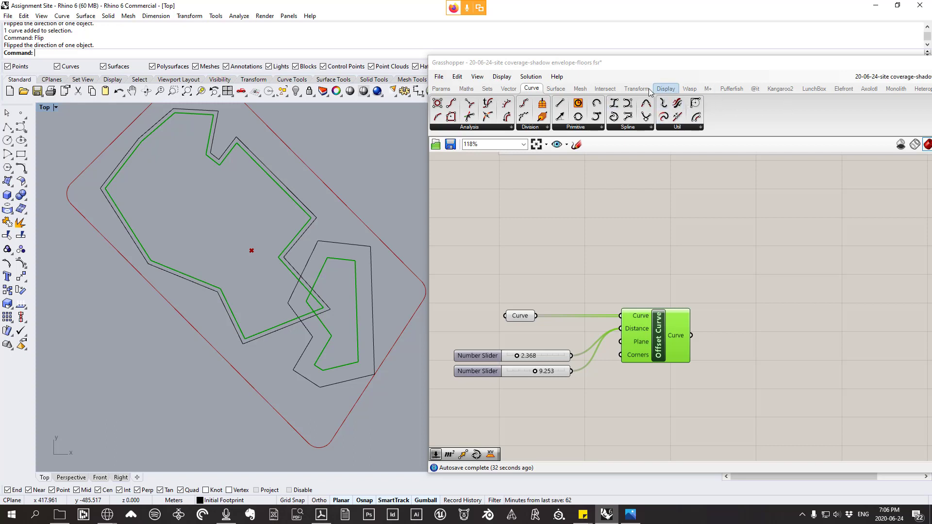
# - Place a Region Union component above and right of Offset Curve and connect the offset curves to its Curves input
pyautogui.click(612, 89)
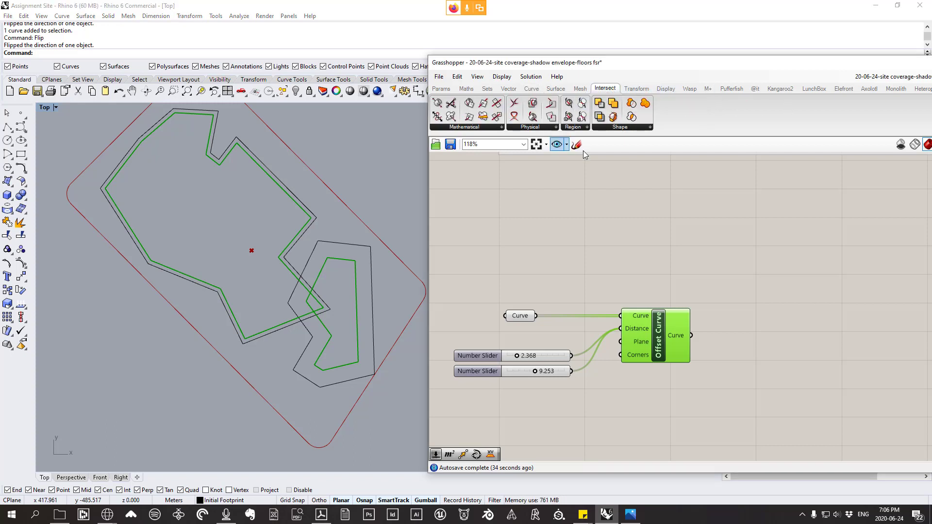
pyautogui.click(637, 129)
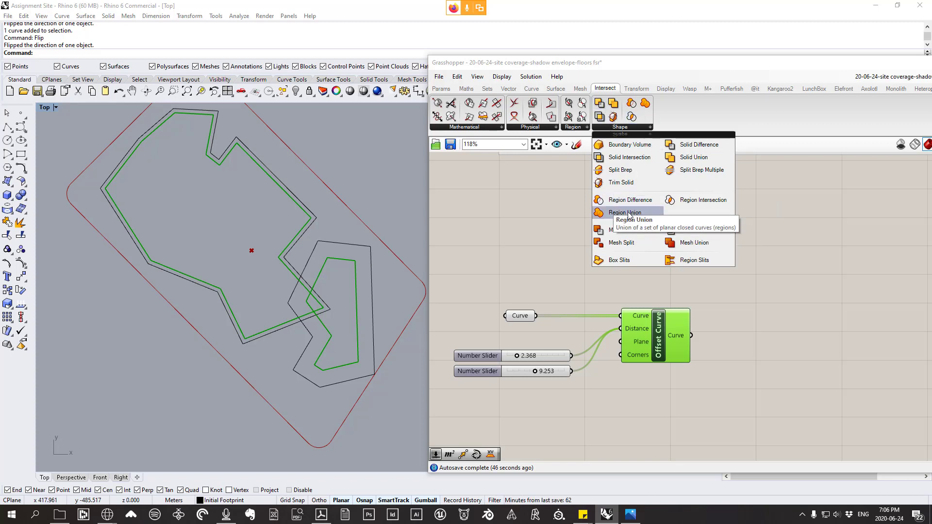
pyautogui.moveTo(621, 213); pyautogui.dragTo(748, 232)
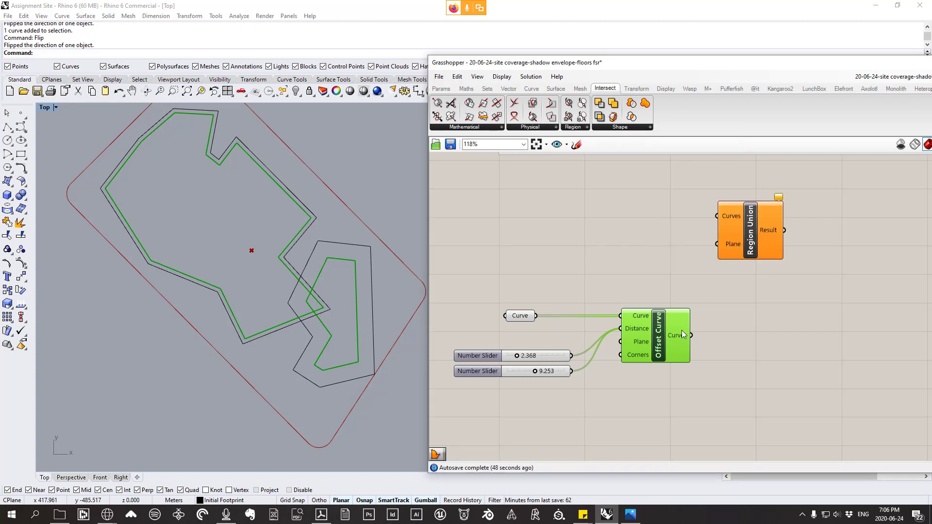
pyautogui.moveTo(681, 335)
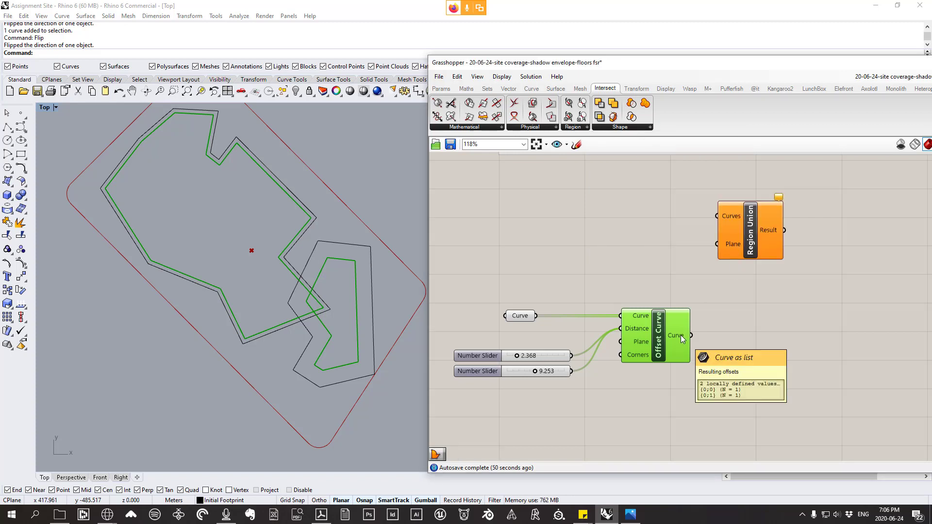
pyautogui.moveTo(685, 335); pyautogui.dragTo(718, 216)
pyautogui.moveTo(748, 251)
pyautogui.mouseDown()
pyautogui.moveTo(750, 244)
pyautogui.moveTo(751, 253)
pyautogui.mouseUp()
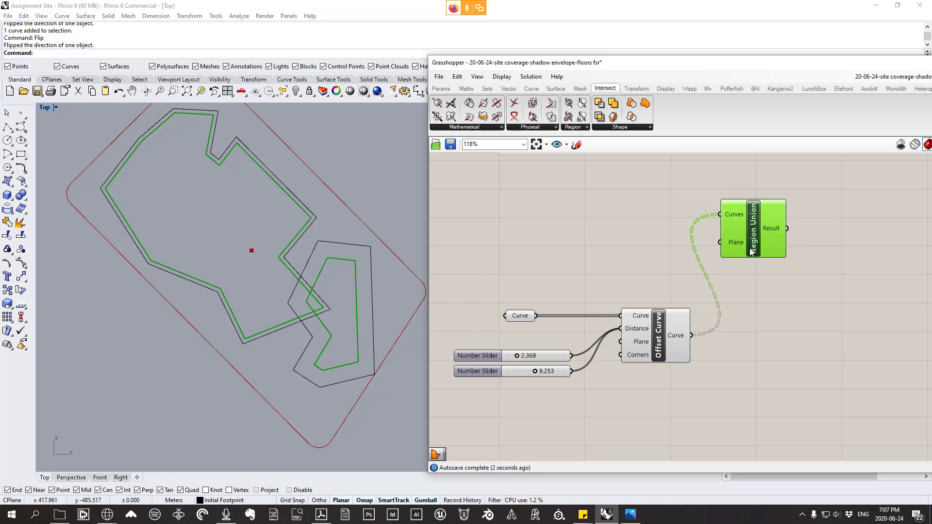
# - Flatten the Region Union's Curves input and move the component slightly down
pyautogui.moveTo(772, 230)
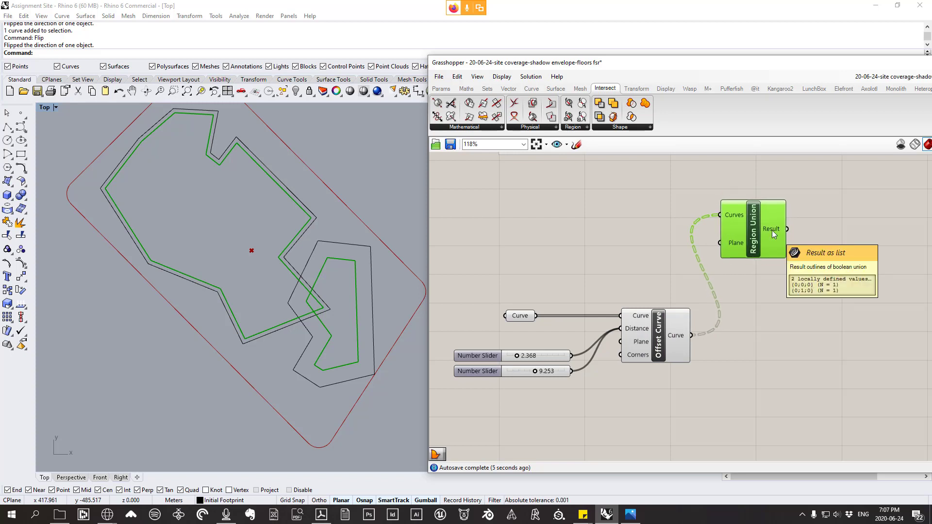
pyautogui.moveTo(727, 215)
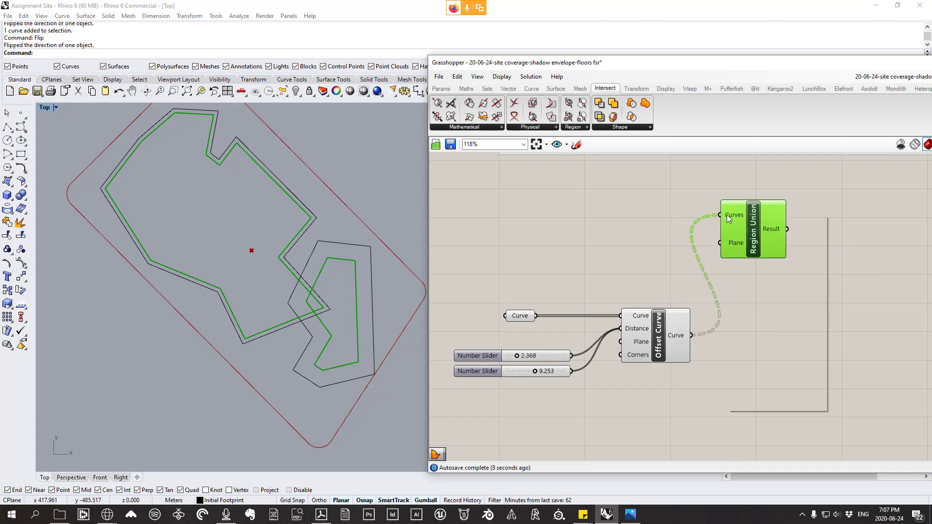
pyautogui.rightClick(727, 214)
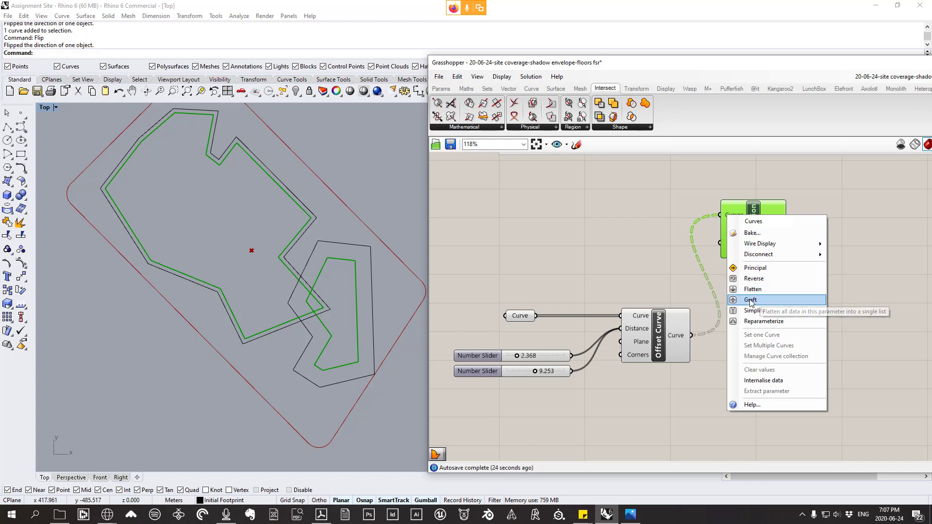
pyautogui.click(769, 289)
pyautogui.moveTo(728, 217); pyautogui.dragTo(732, 235)
# - Test the union by raising the smaller footprint's offset to 16.198 and reducing it to 5.862
pyautogui.scroll(1, 314, 297)
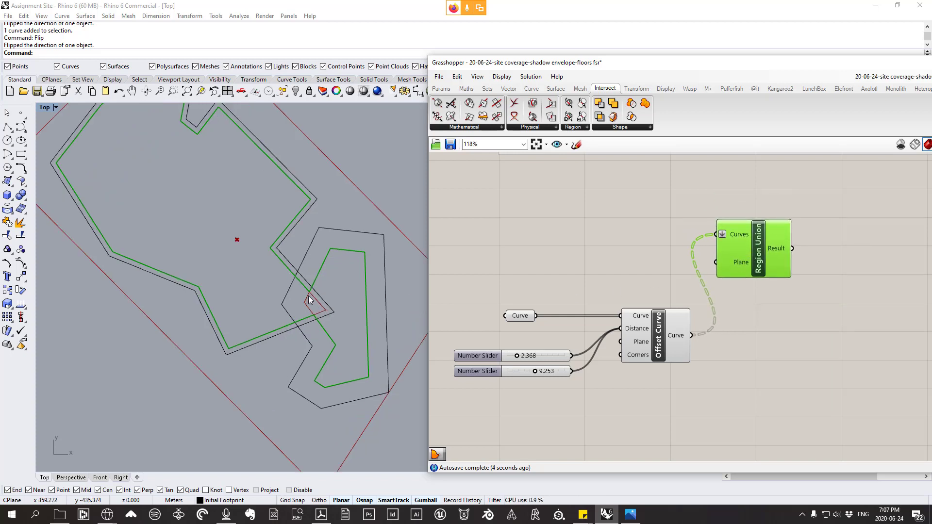
pyautogui.moveTo(306, 310); pyautogui.dragTo(329, 325, button='right')
pyautogui.moveTo(513, 378); pyautogui.dragTo(536, 385, button='right')
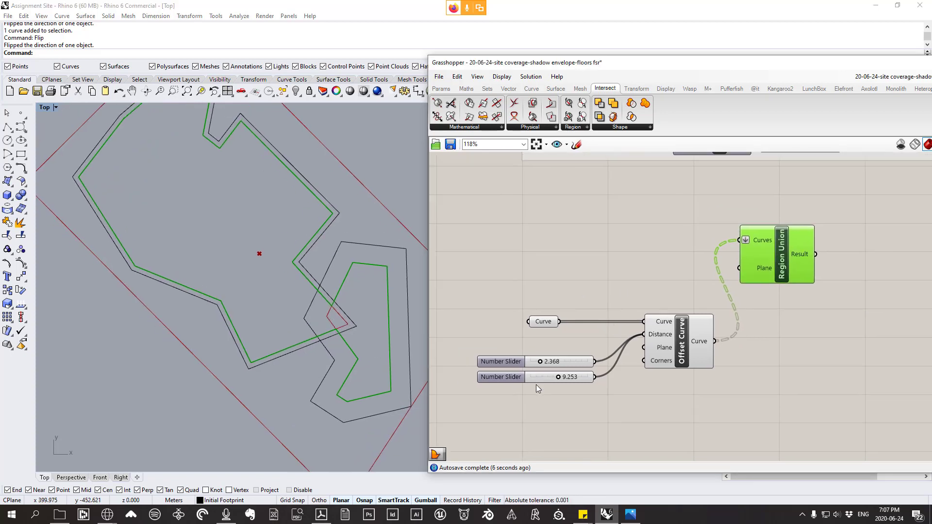
pyautogui.moveTo(557, 378); pyautogui.dragTo(578, 381)
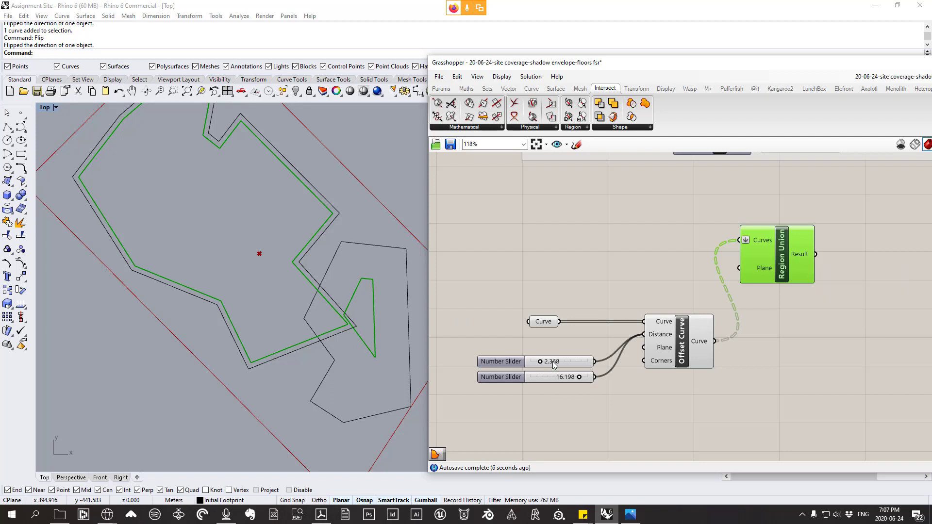
pyautogui.moveTo(579, 379); pyautogui.dragTo(548, 380)
# - Examine the merged region outline against the original footprints in the Top view, with the larger footprint selected
pyautogui.scroll(-3, 299, 287)
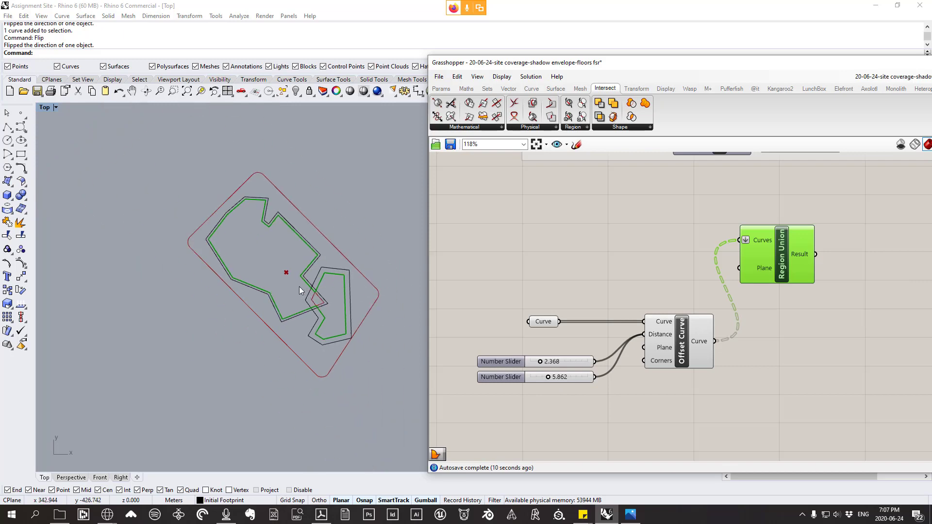
pyautogui.scroll(2, 299, 273)
pyautogui.scroll(-1, 313, 264)
pyautogui.scroll(2, 296, 267)
pyautogui.scroll(-3, 272, 259)
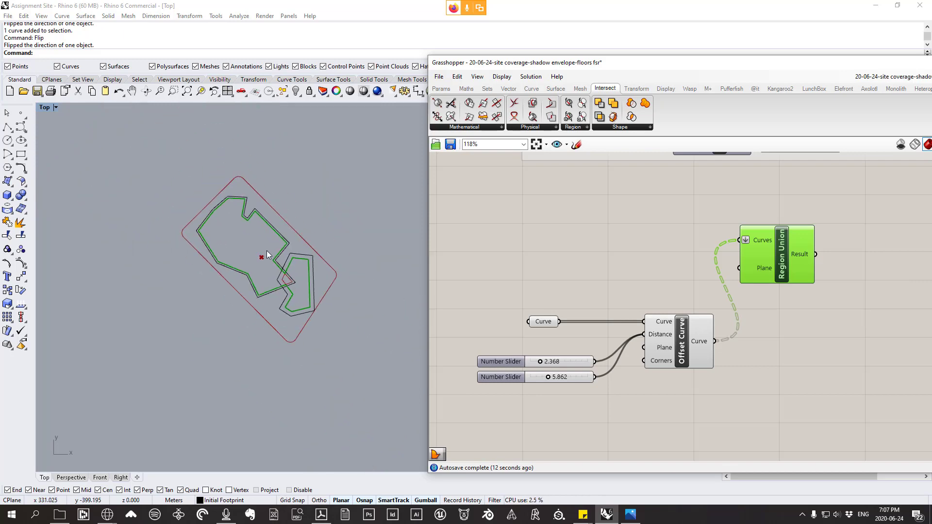
pyautogui.scroll(3, 267, 224)
pyautogui.click(266, 227)
pyautogui.scroll(-2, 267, 228)
pyautogui.scroll(2, 276, 252)
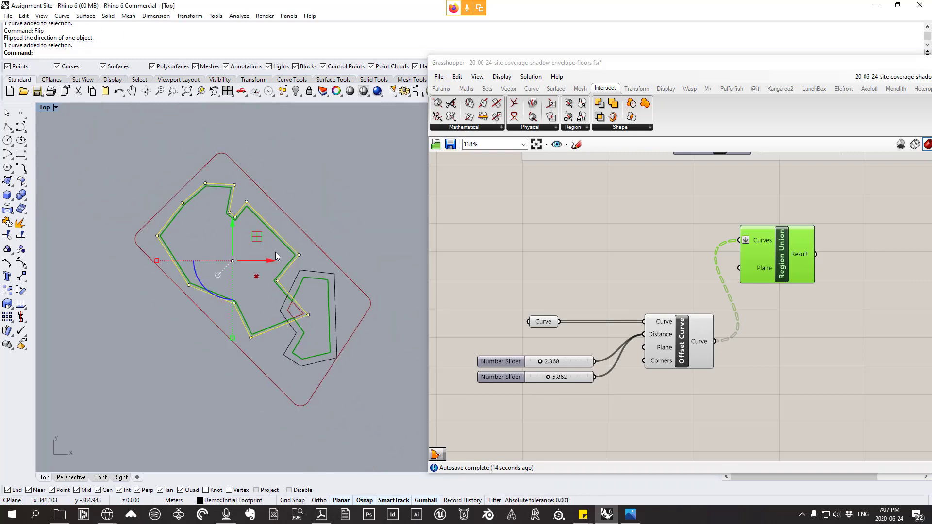
pyautogui.scroll(1, 304, 325)
pyautogui.moveTo(288, 328); pyautogui.dragTo(275, 291, button='right')
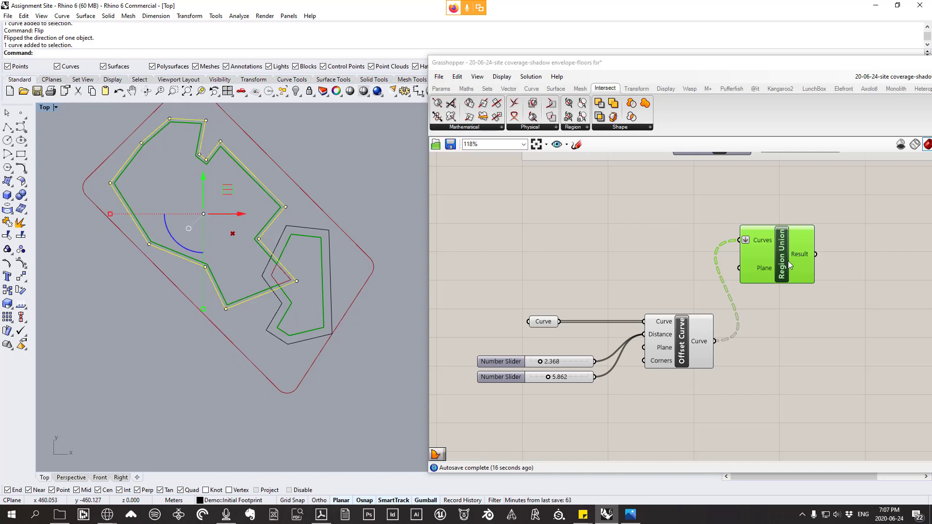
# - Place a Boundary Surfaces component right of Region Union and connect the union result to its Edges input
pyautogui.moveTo(793, 250); pyautogui.dragTo(693, 240, button='right')
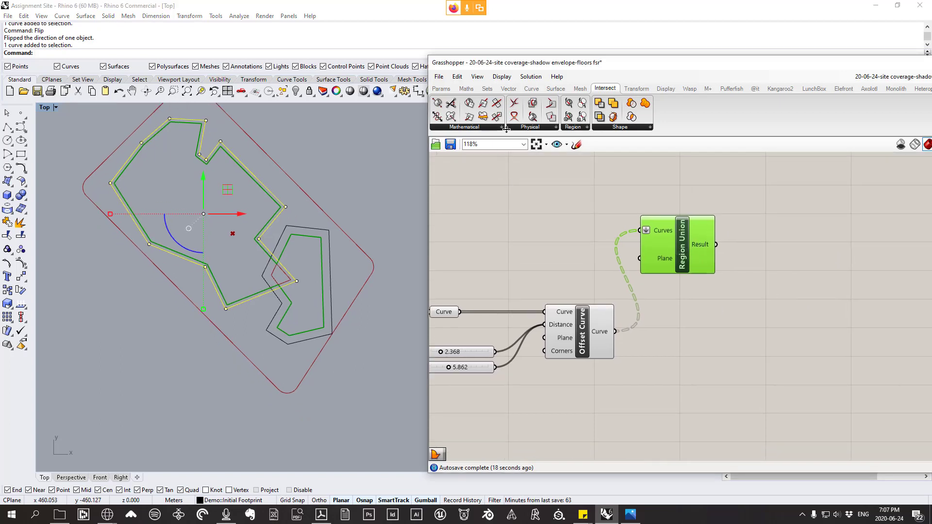
pyautogui.click(556, 88)
pyautogui.click(537, 128)
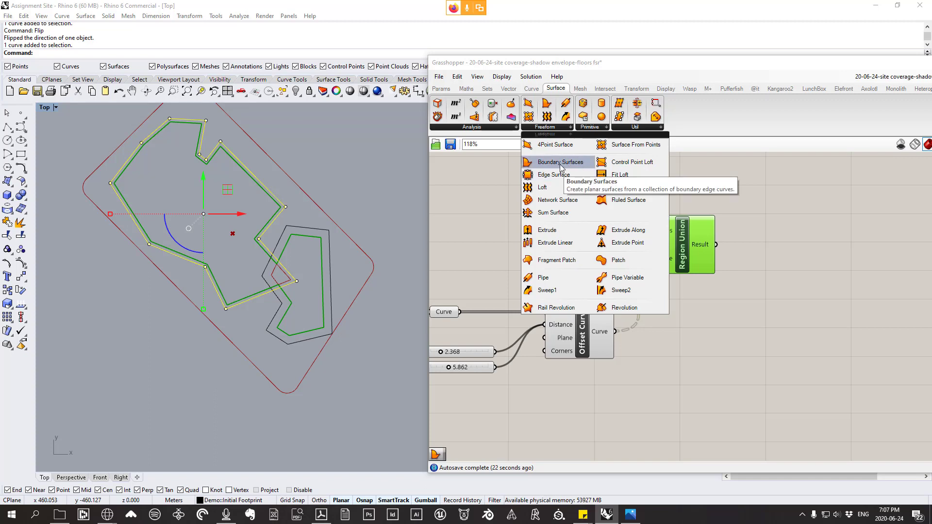
pyautogui.moveTo(579, 166); pyautogui.dragTo(806, 301)
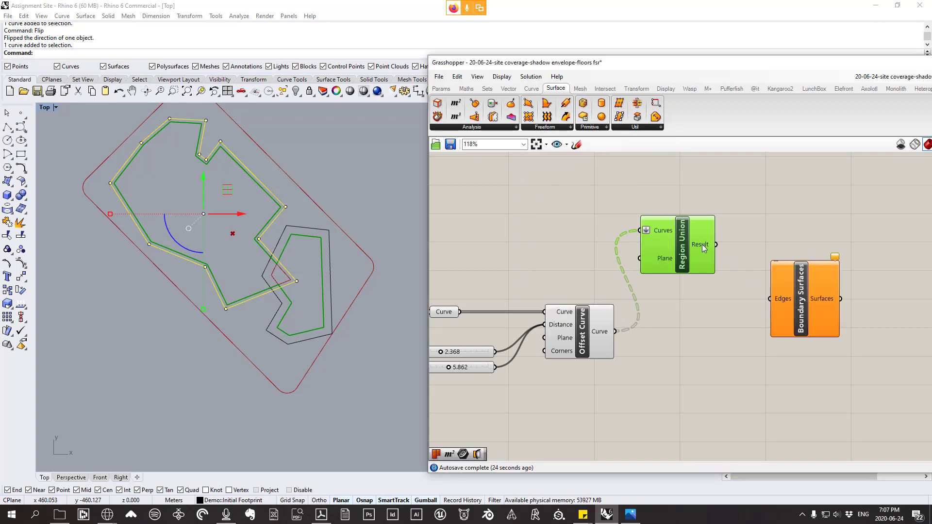
pyautogui.moveTo(716, 244); pyautogui.dragTo(800, 332)
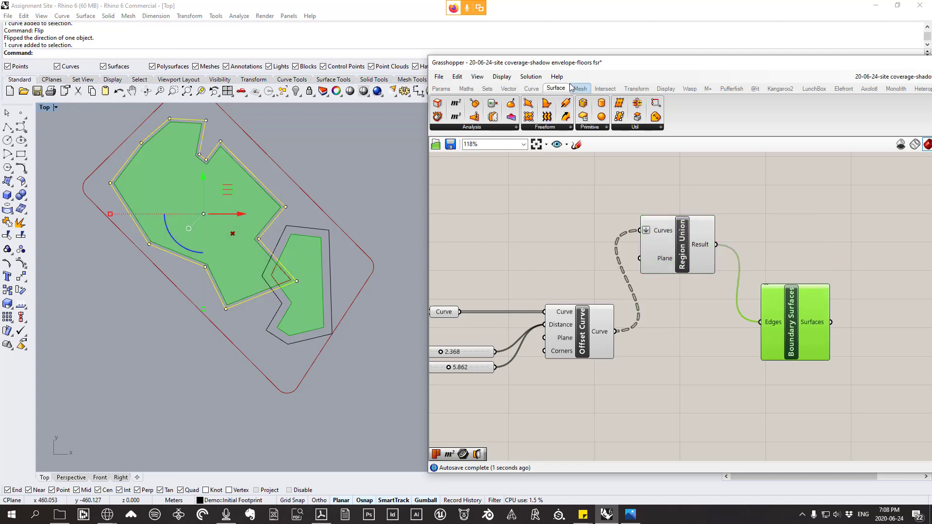
# - Move the Boundary Surfaces component closer to Region Union and slightly down on the canvas
pyautogui.click(512, 126)
pyautogui.click(545, 127)
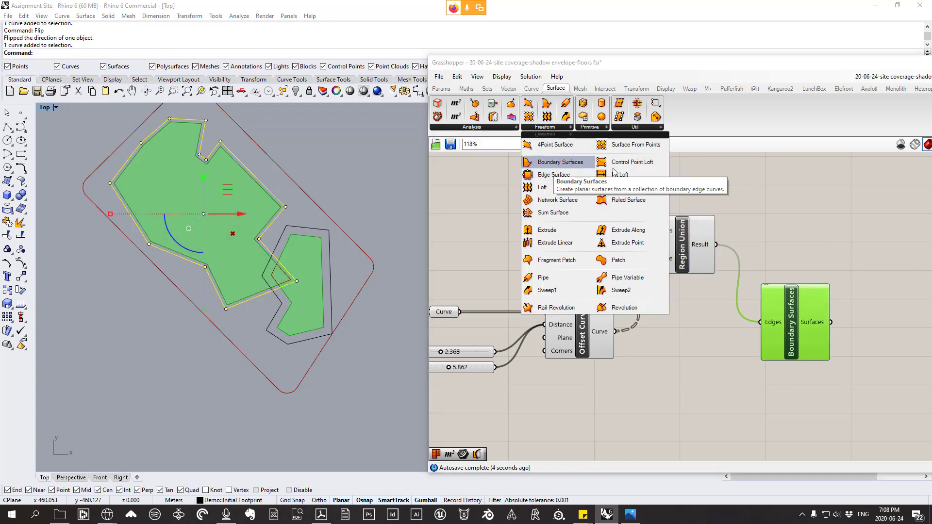
pyautogui.click(718, 203)
pyautogui.moveTo(808, 305); pyautogui.dragTo(787, 314)
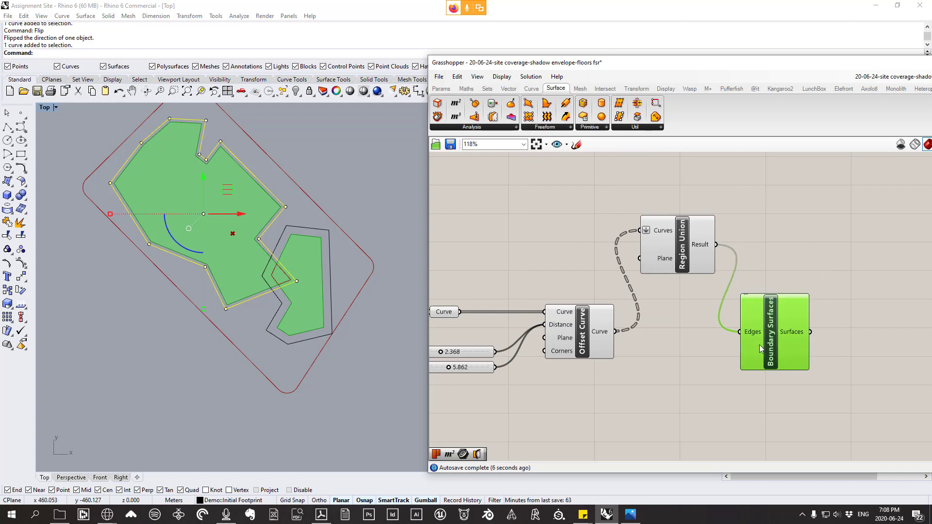
# - Move the two inner notch vertices of the larger footprint downward in the Top view to deepen the notch
pyautogui.click(201, 158)
pyautogui.keyDown('shift'); pyautogui.click(203, 162); pyautogui.keyUp('shift')
pyautogui.scroll(2, 203, 161)
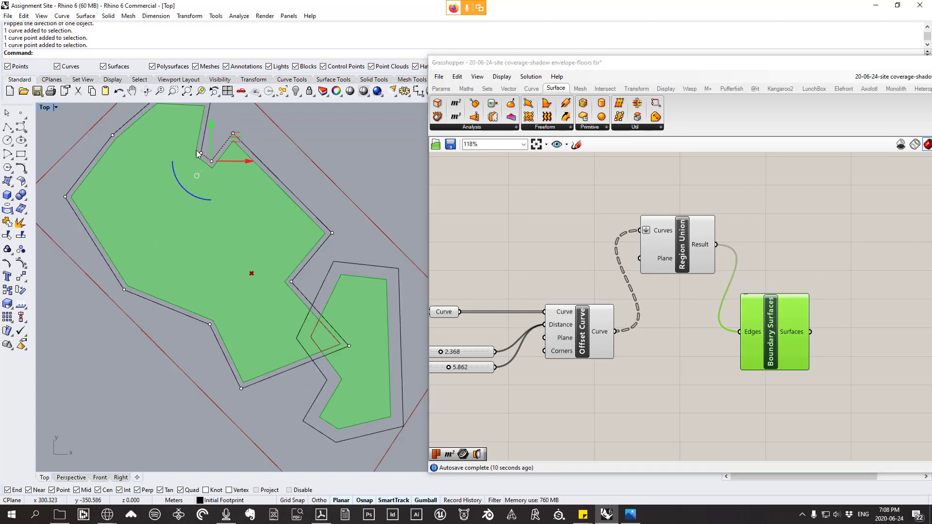
pyautogui.keyDown('shift'); pyautogui.moveTo(194, 145); pyautogui.dragTo(233, 263); pyautogui.keyUp('shift')
pyautogui.moveTo(299, 207); pyautogui.dragTo(315, 199, button='right')
pyautogui.moveTo(274, 259); pyautogui.dragTo(290, 293, button='right')
pyautogui.moveTo(290, 292); pyautogui.dragTo(259, 245)
pyautogui.scroll(-2, 269, 234)
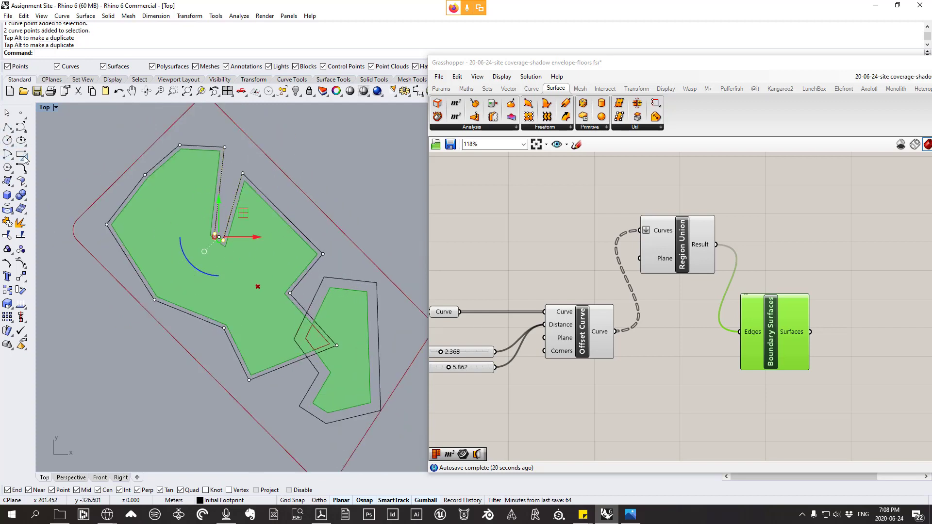
# - Draw a closed four-sided polyline entirely inside the larger footprint in the Top view
pyautogui.click(7, 127)
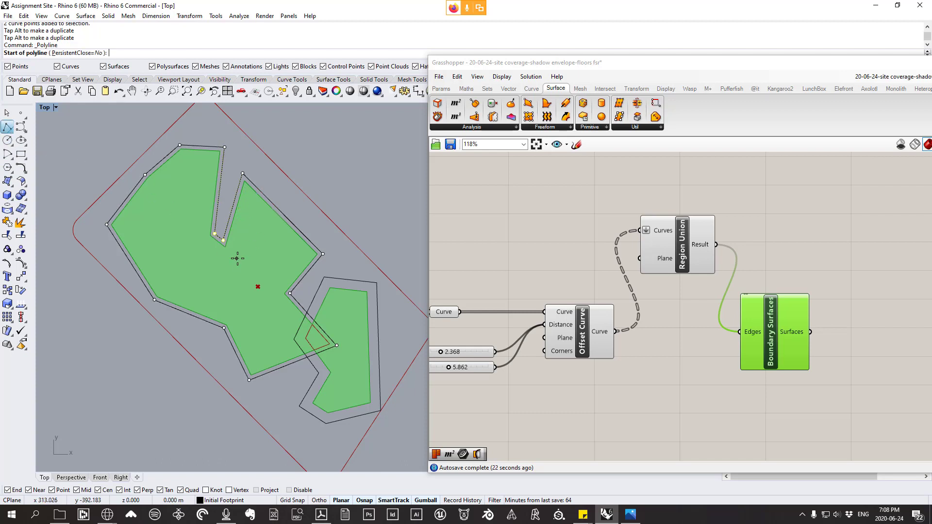
pyautogui.click(269, 252)
pyautogui.click(217, 281)
pyautogui.click(271, 313)
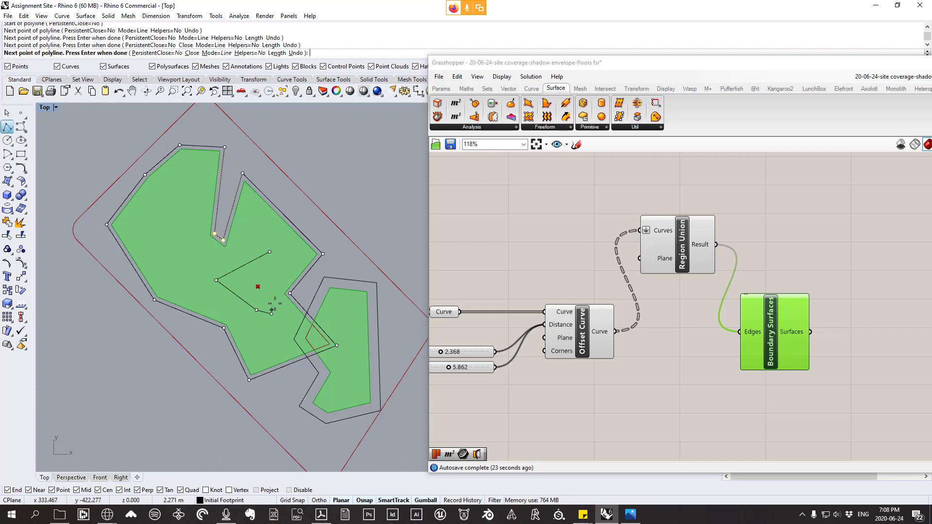
pyautogui.click(270, 252)
pyautogui.click(264, 294)
# - Reference all three closed curves, both footprints and the inner polyline, in the Curve parameter
pyautogui.hotkey('ctrl', 'a')
pyautogui.scroll(-2, 609, 308)
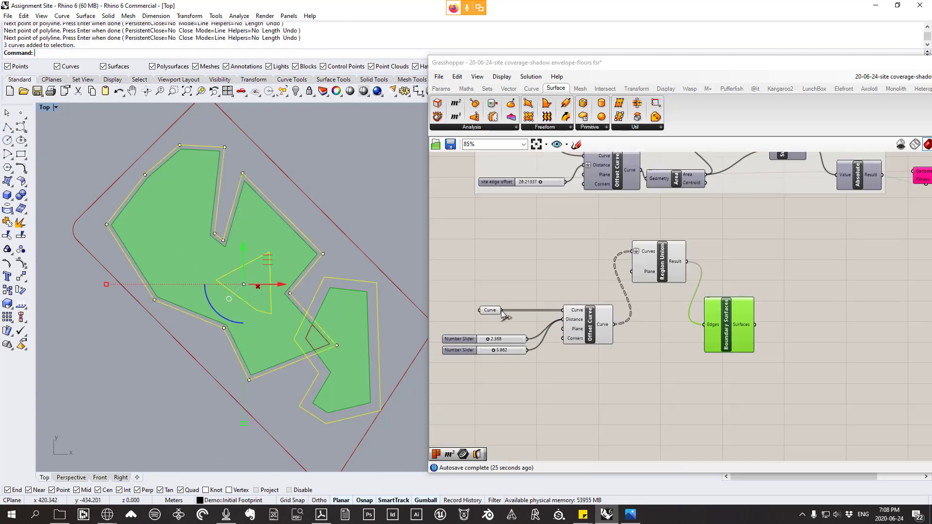
pyautogui.rightClick(494, 310)
pyautogui.click(539, 379)
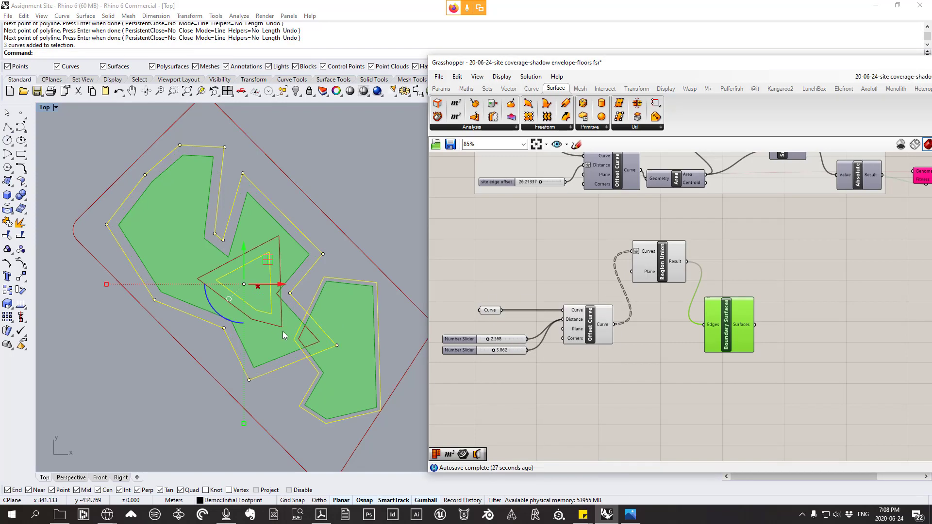
pyautogui.scroll(2, 272, 291)
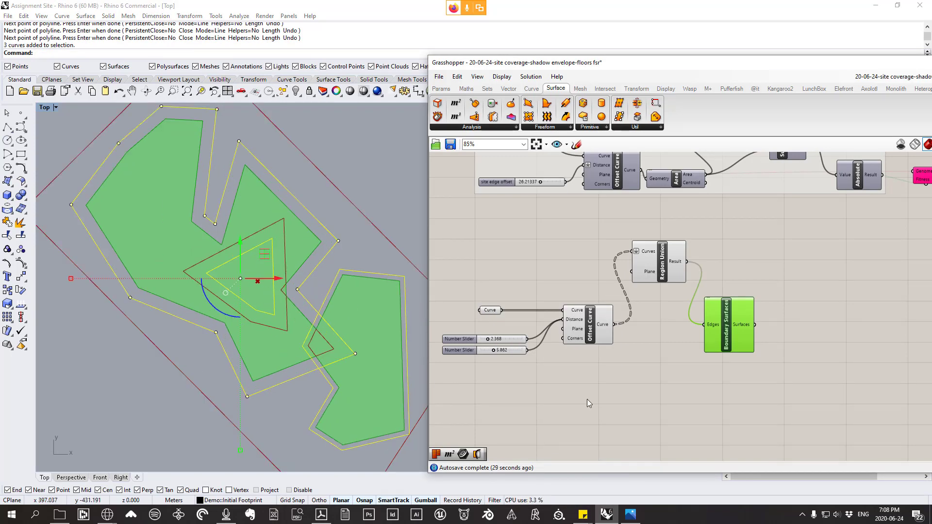
# - Set the two offset distance sliders to 5.105 and 2.632
pyautogui.click(544, 374)
pyautogui.scroll(2, 490, 340)
pyautogui.moveTo(490, 339)
pyautogui.mouseDown()
pyautogui.moveTo(506, 338)
pyautogui.moveTo(510, 356)
pyautogui.moveTo(485, 354)
pyautogui.mouseUp()
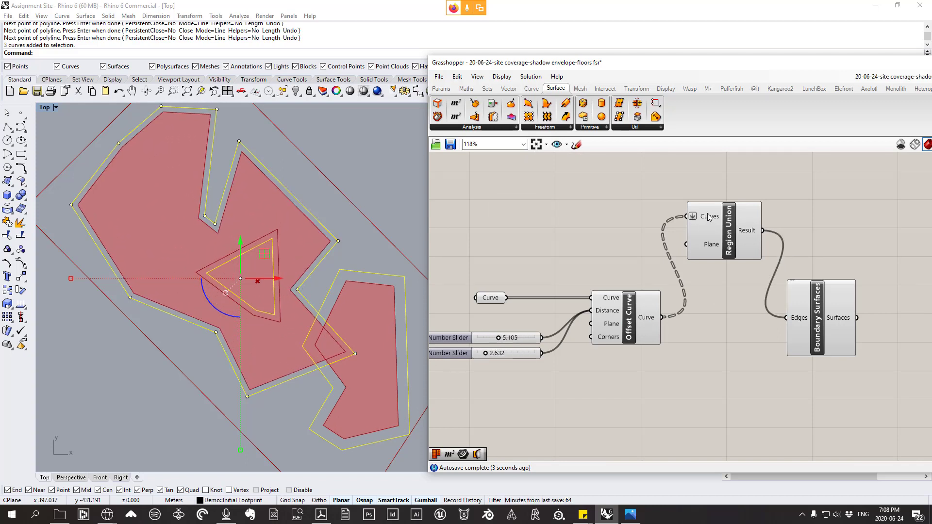
# - Move the Region Union component slightly up and check its result outline around the inner polyline in the Top view
pyautogui.moveTo(708, 217)
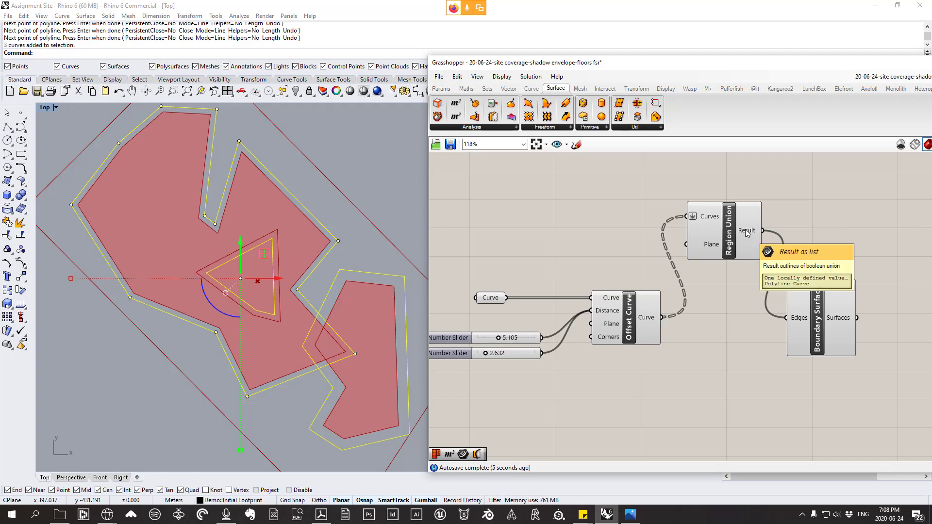
pyautogui.moveTo(747, 233); pyautogui.dragTo(752, 218)
pyautogui.scroll(-3, 196, 378)
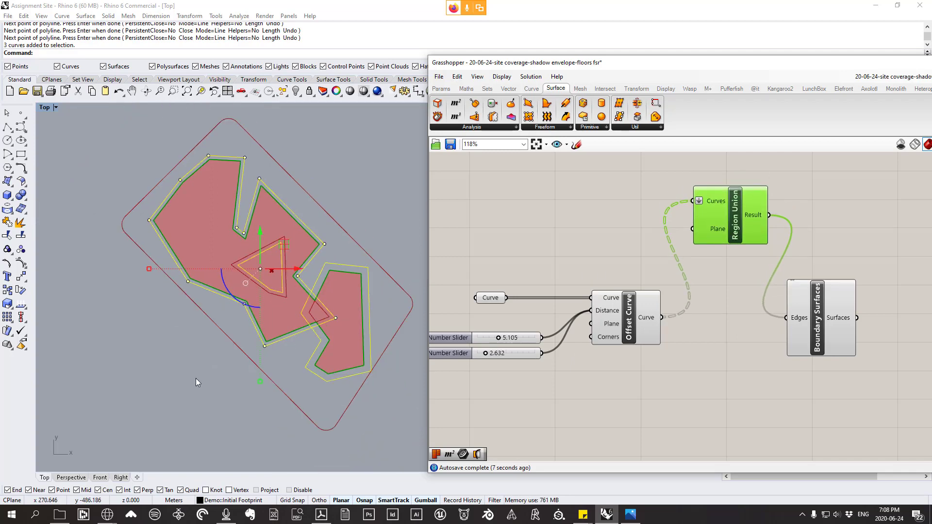
pyautogui.click(274, 272)
pyautogui.scroll(5, 274, 273)
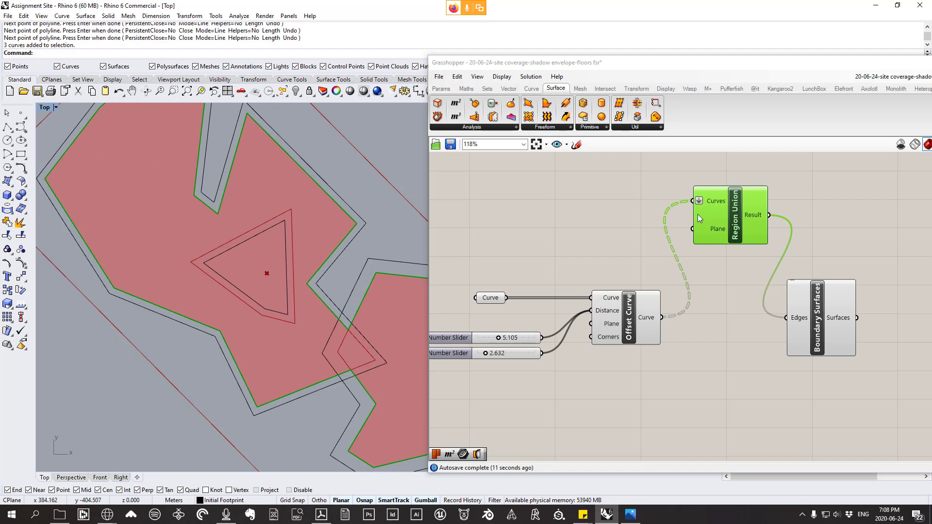
# - Delete the polyline drawn inside the larger footprint
pyautogui.moveTo(314, 247); pyautogui.dragTo(326, 281, button='right')
pyautogui.click(295, 279)
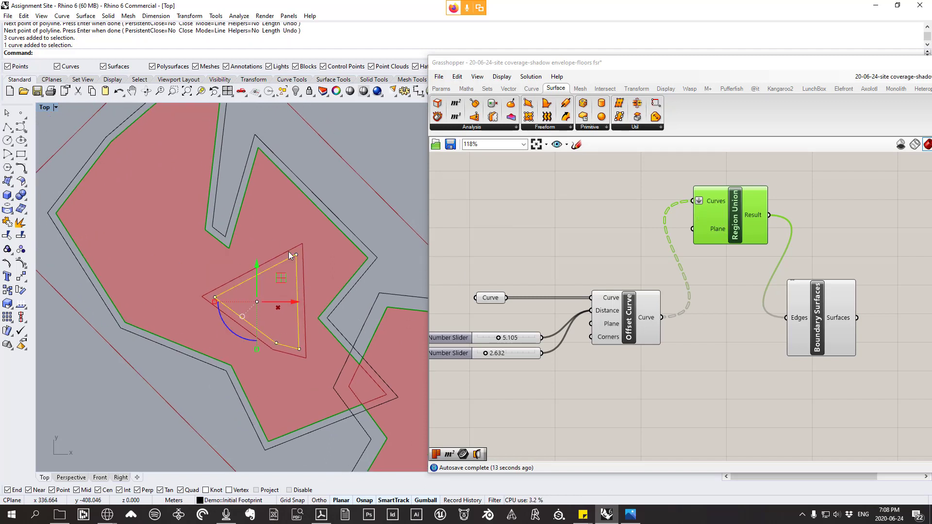
pyautogui.press('Delete')
pyautogui.scroll(-1, 537, 304)
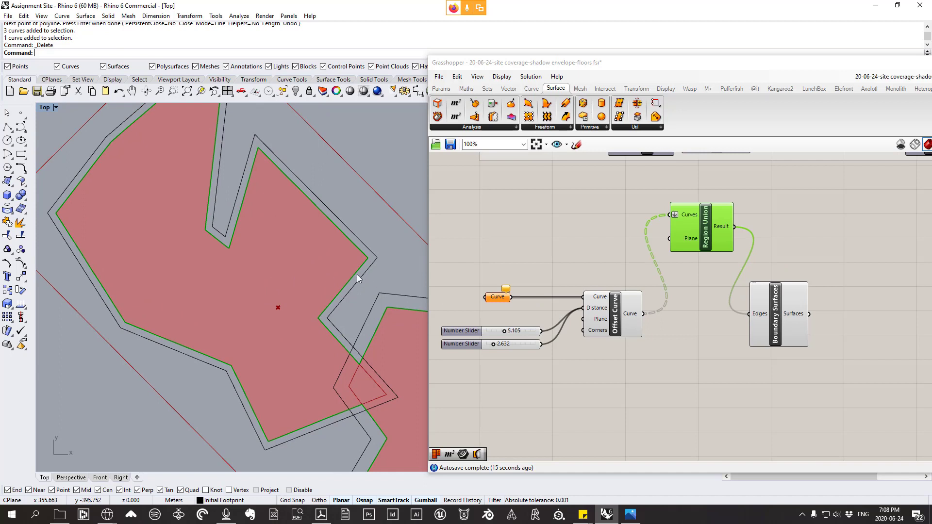
pyautogui.scroll(-3, 204, 257)
# - Select the larger and smaller footprints and reference both as multiple curves in the Curve parameter
pyautogui.click(218, 241)
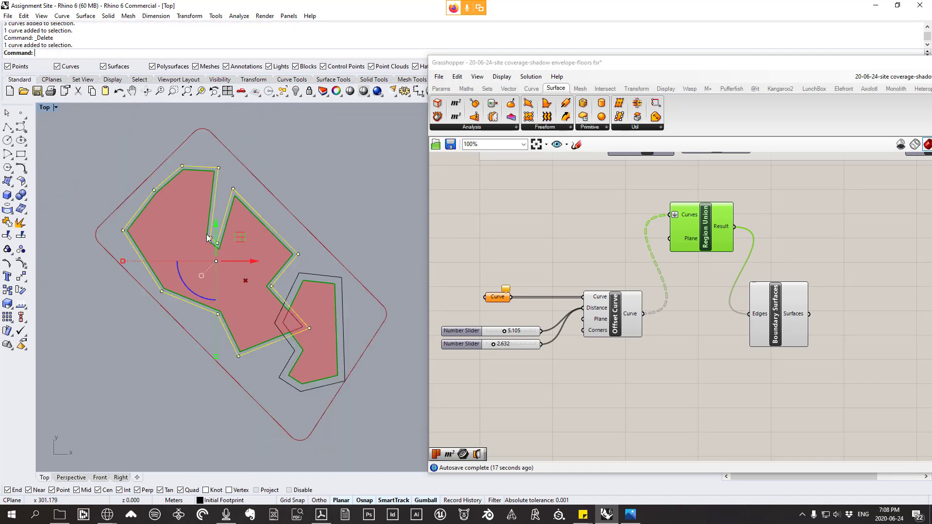
pyautogui.scroll(1, 228, 248)
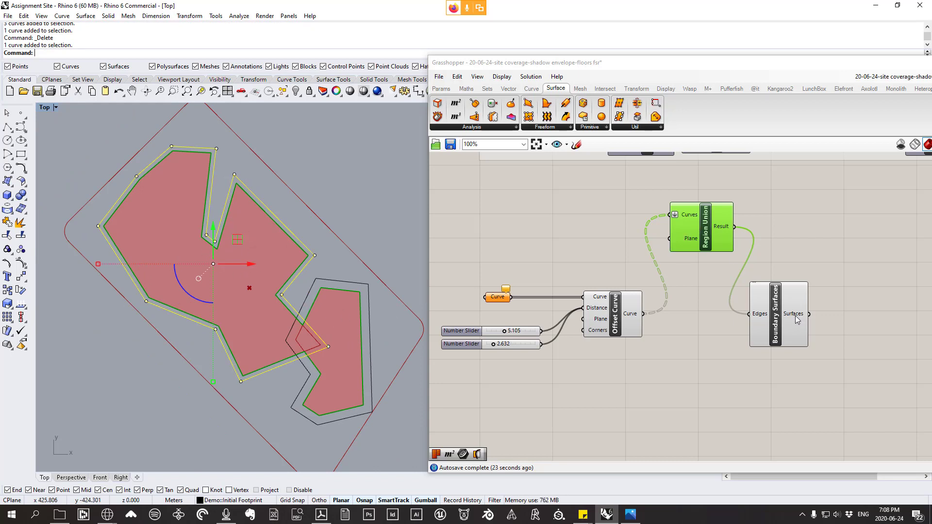
pyautogui.moveTo(797, 319)
pyautogui.keyDown('shift'); pyautogui.click(362, 283); pyautogui.keyUp('shift')
pyautogui.rightClick(505, 303)
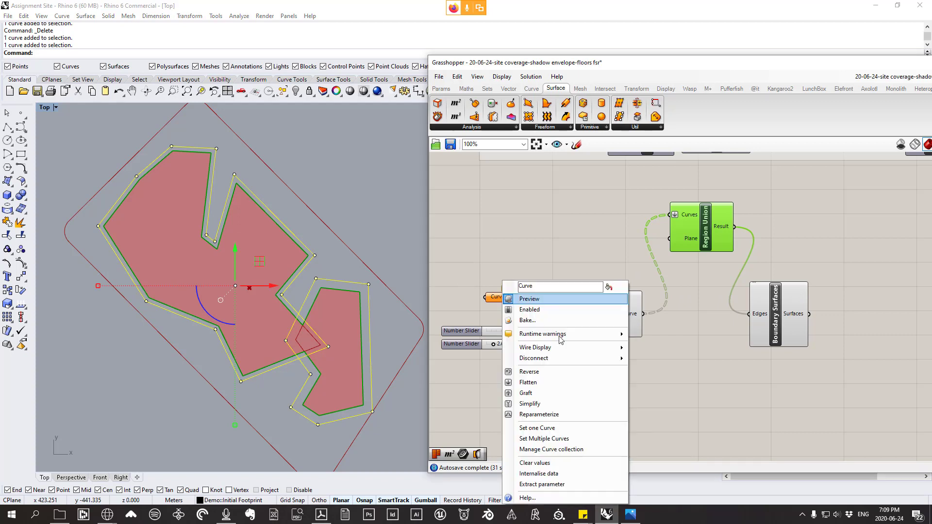
pyautogui.click(539, 439)
# - Move the Boundary Surfaces component slightly up and set the upper offset slider to 0.000
pyautogui.scroll(3, 777, 313)
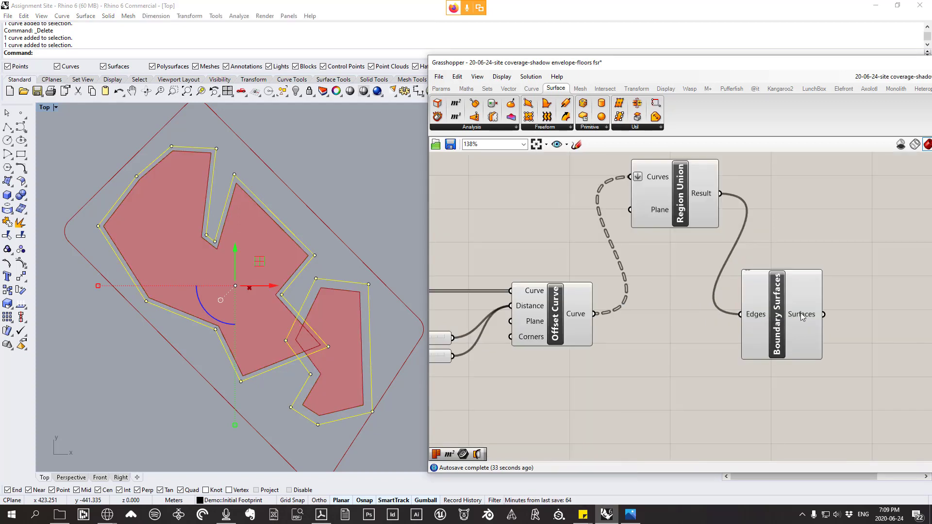
pyautogui.moveTo(800, 313); pyautogui.dragTo(799, 294)
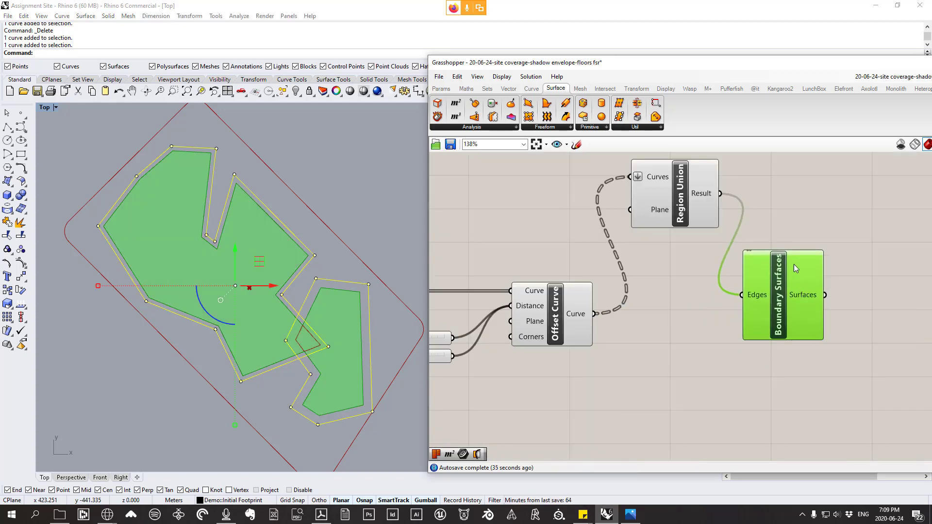
pyautogui.scroll(-2, 714, 293)
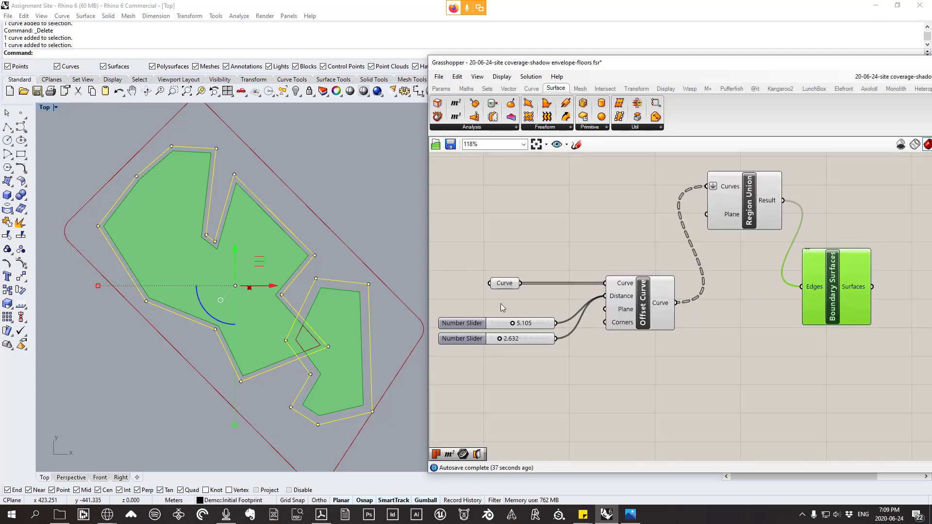
pyautogui.moveTo(513, 324); pyautogui.dragTo(492, 323)
# - Re-reference the footprints in the Curve parameter, picking the larger one first and the smaller one second
pyautogui.click(383, 207)
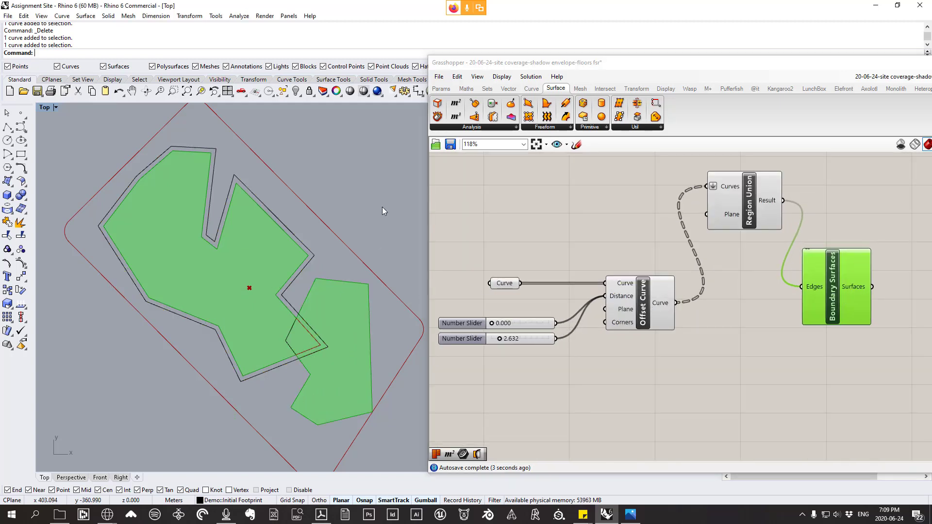
pyautogui.rightClick(505, 283)
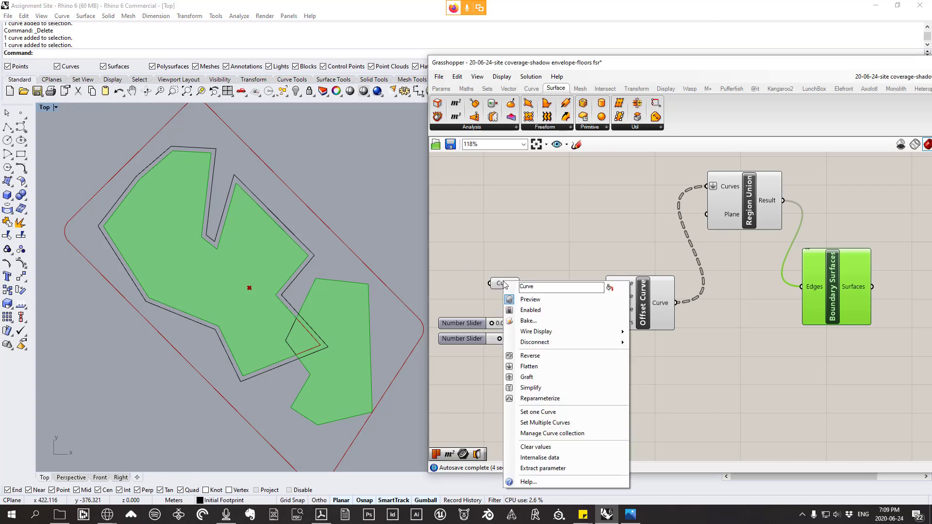
pyautogui.click(538, 412)
pyautogui.click(307, 264)
pyautogui.press('Return')
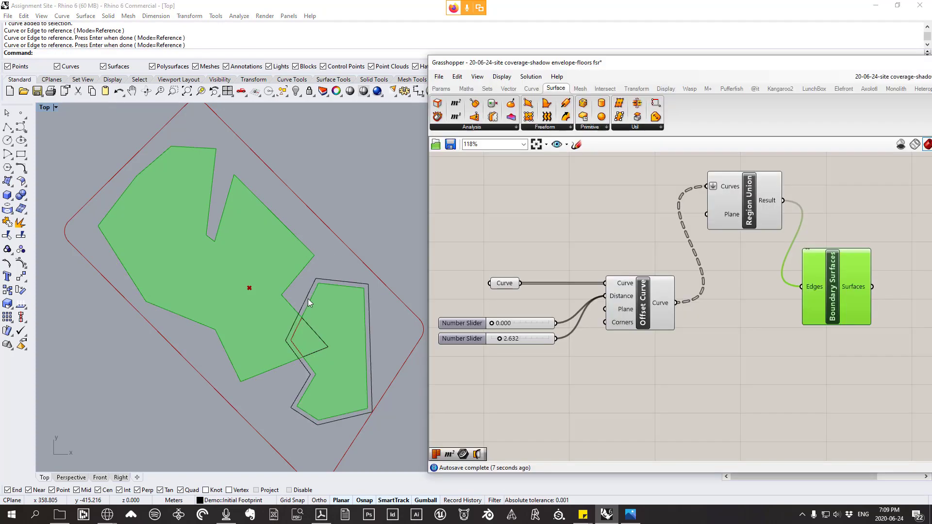
# - Test the smaller footprint's offset at 17.975, set it to 0.000, and move Boundary Surfaces slightly down
pyautogui.moveTo(499, 339); pyautogui.dragTo(545, 343)
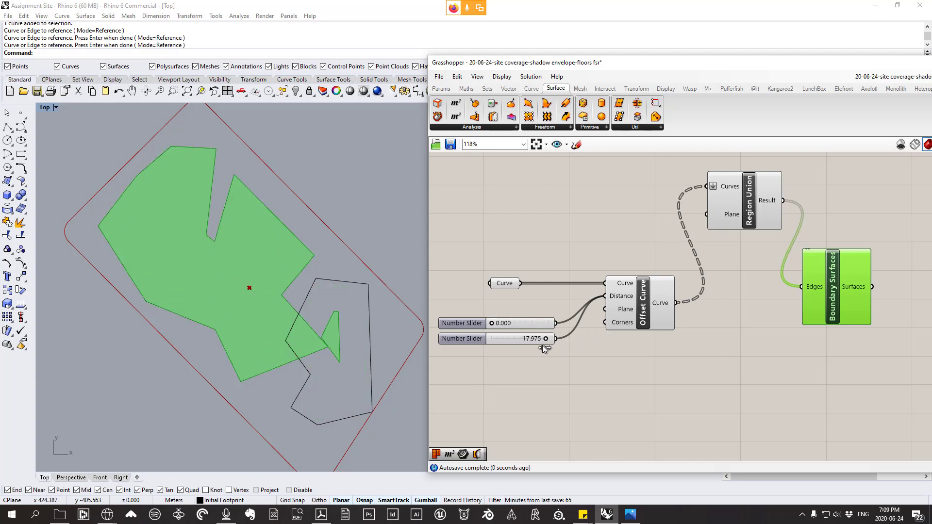
pyautogui.moveTo(724, 333); pyautogui.dragTo(584, 326, button='right')
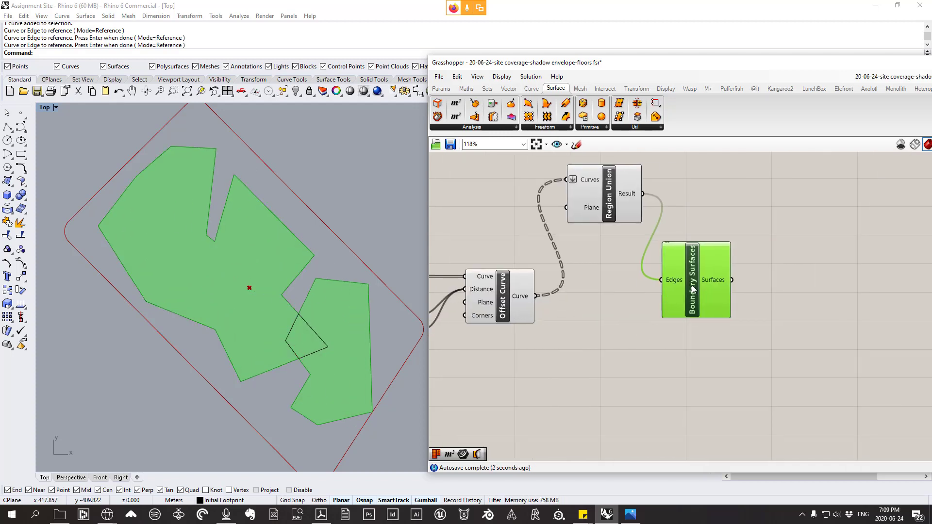
pyautogui.moveTo(720, 276); pyautogui.dragTo(722, 289)
# - Place an Area component right of Boundary Surfaces and connect the Surfaces output to its Geometry input
pyautogui.moveTo(725, 289); pyautogui.dragTo(611, 288, button='right')
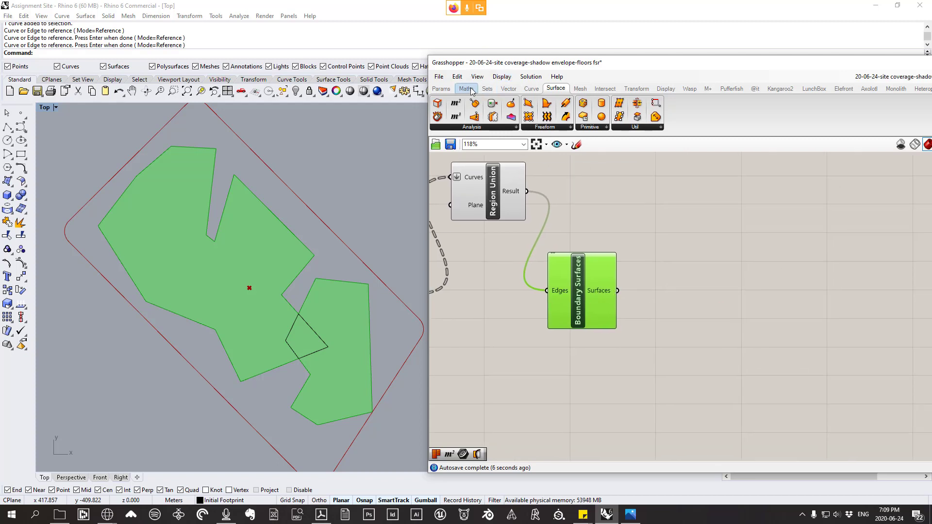
pyautogui.click(465, 128)
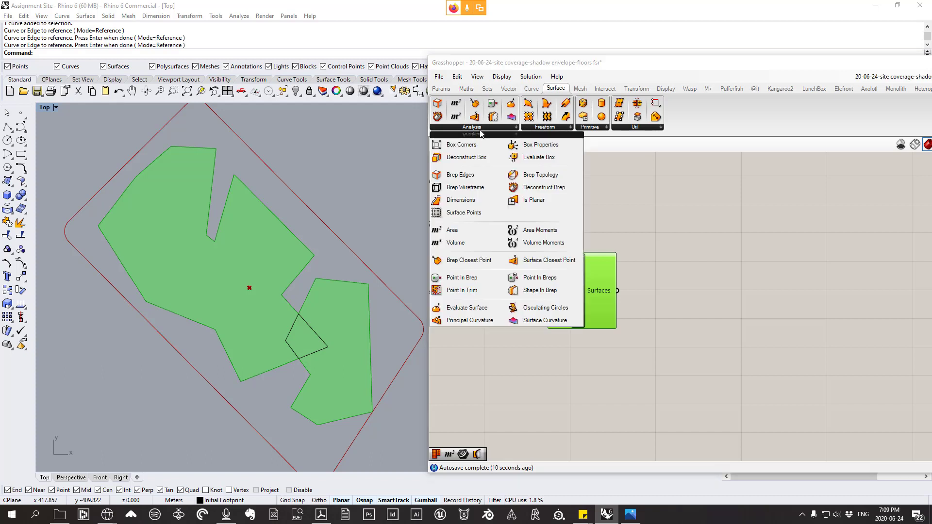
pyautogui.click(458, 232)
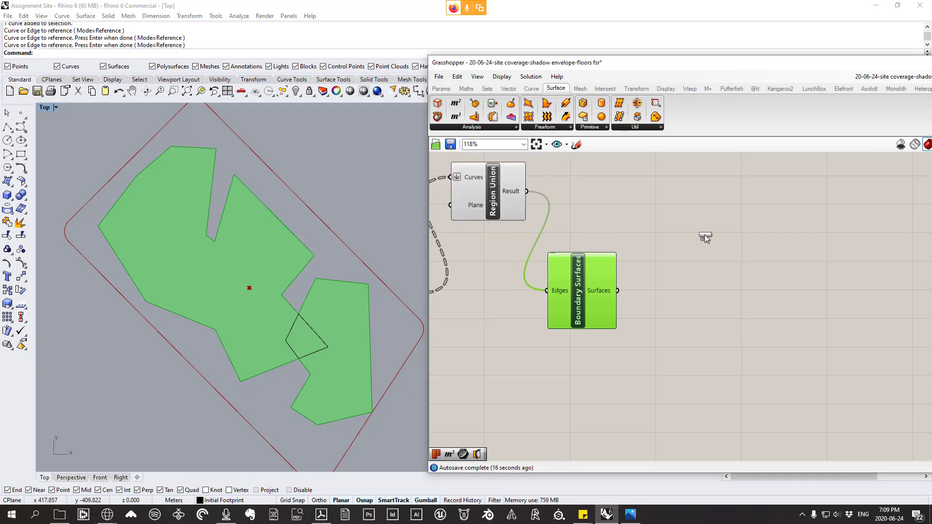
pyautogui.click(665, 232)
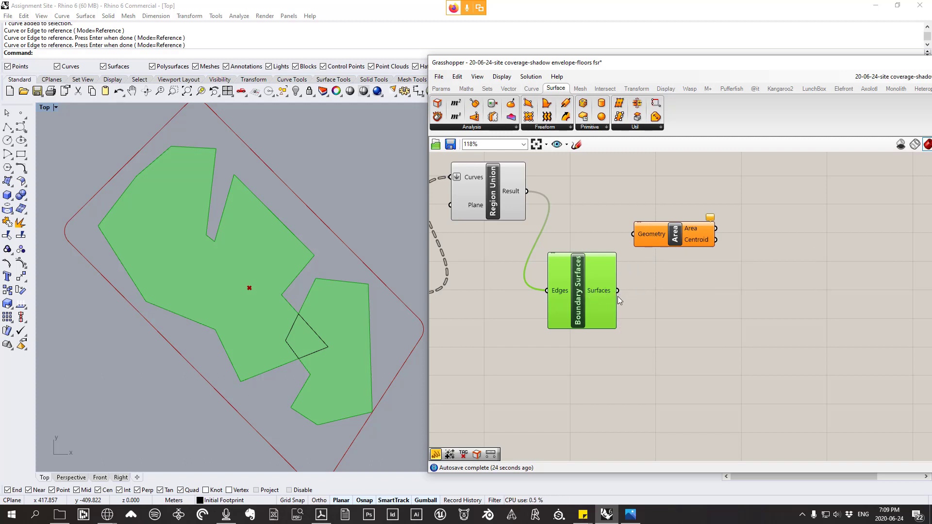
pyautogui.moveTo(637, 226); pyautogui.dragTo(644, 212)
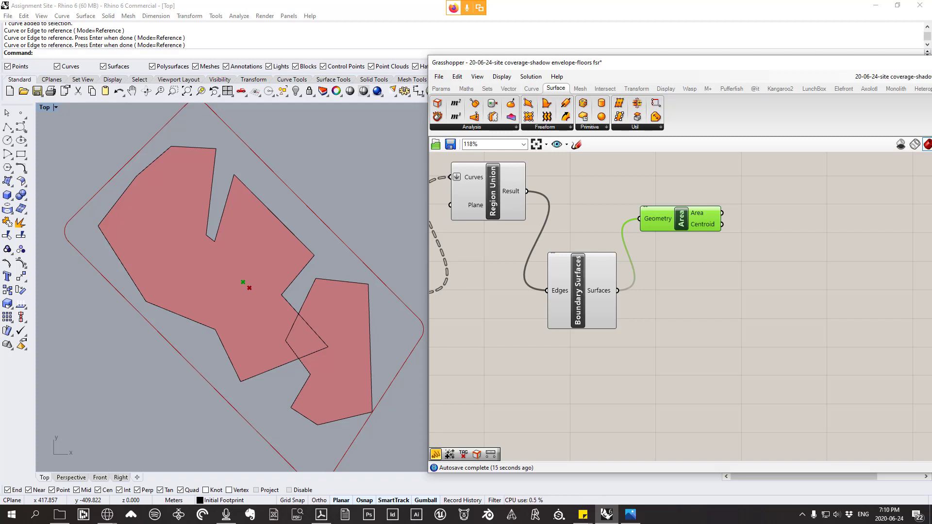
# - Examine where the two footprints overlap in the merged surface, and review the offset sliders feeding Offset Curve
pyautogui.scroll(-2, 305, 296)
pyautogui.scroll(4, 299, 288)
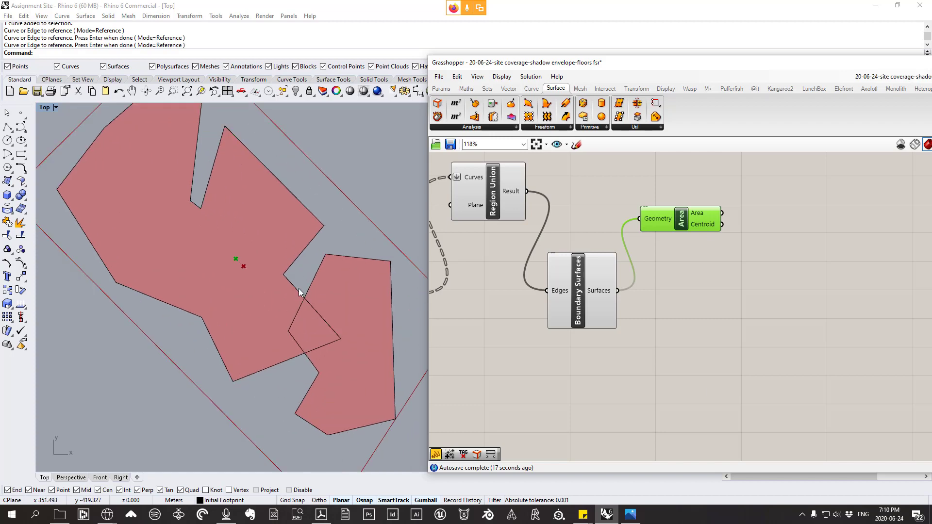
pyautogui.click(299, 288)
pyautogui.scroll(-4, 298, 291)
pyautogui.moveTo(486, 321); pyautogui.dragTo(683, 317, button='right')
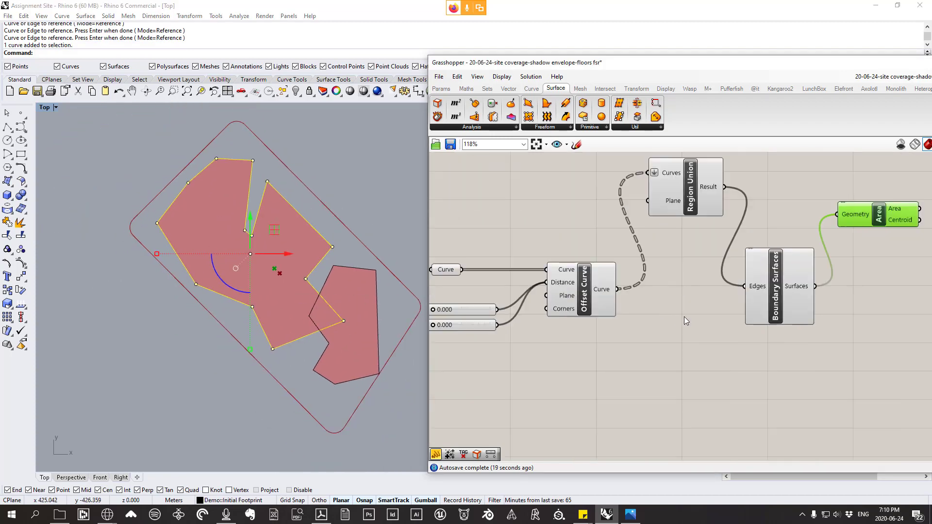
pyautogui.scroll(3, 632, 311)
pyautogui.moveTo(510, 298); pyautogui.dragTo(484, 330)
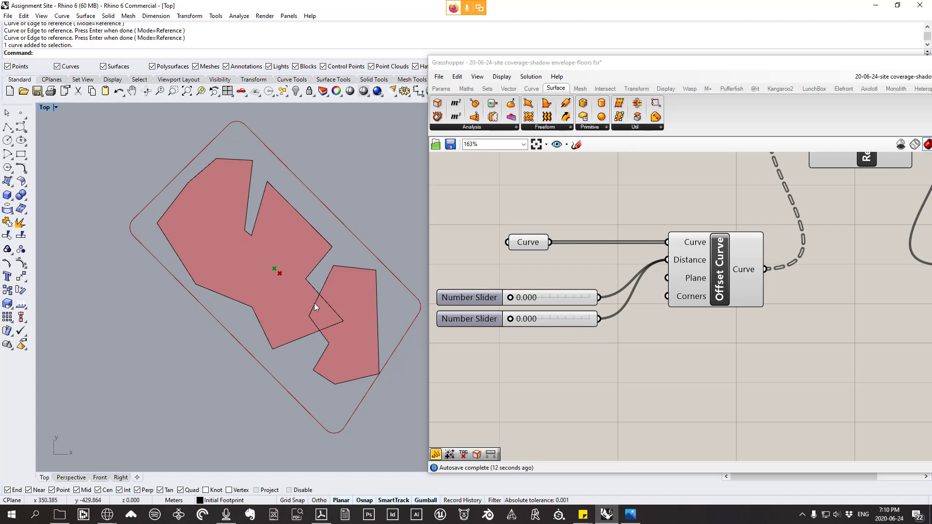
pyautogui.scroll(-2, 629, 274)
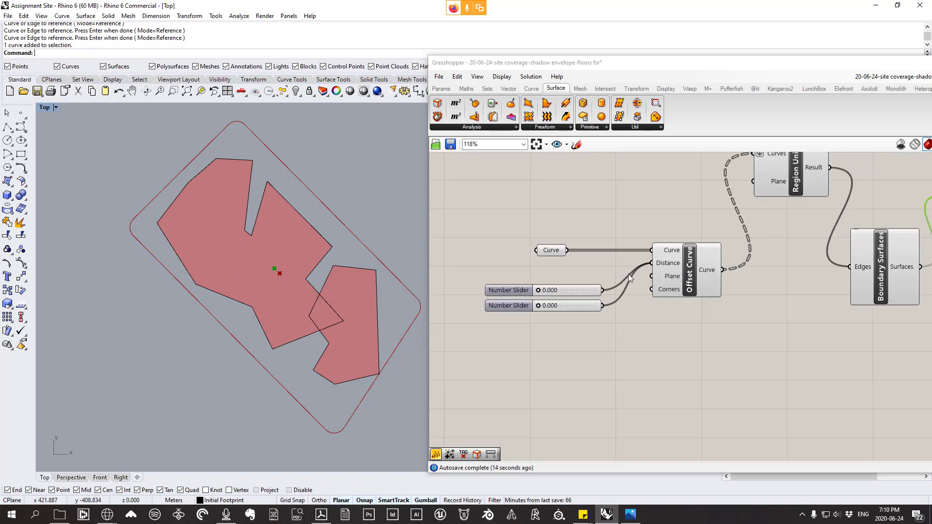
# - Move the Area component slightly up and closer to Boundary Surfaces
pyautogui.moveTo(628, 274); pyautogui.dragTo(528, 296, button='right')
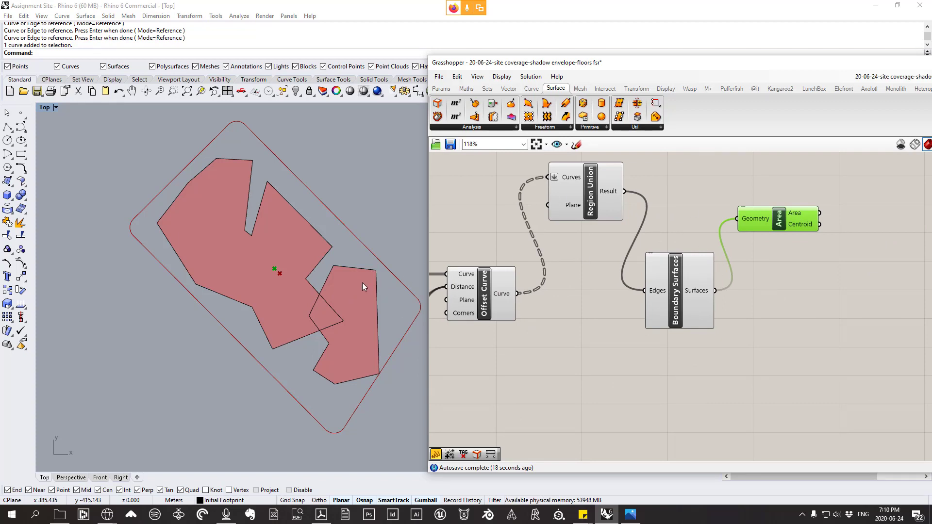
pyautogui.moveTo(742, 229); pyautogui.dragTo(730, 214)
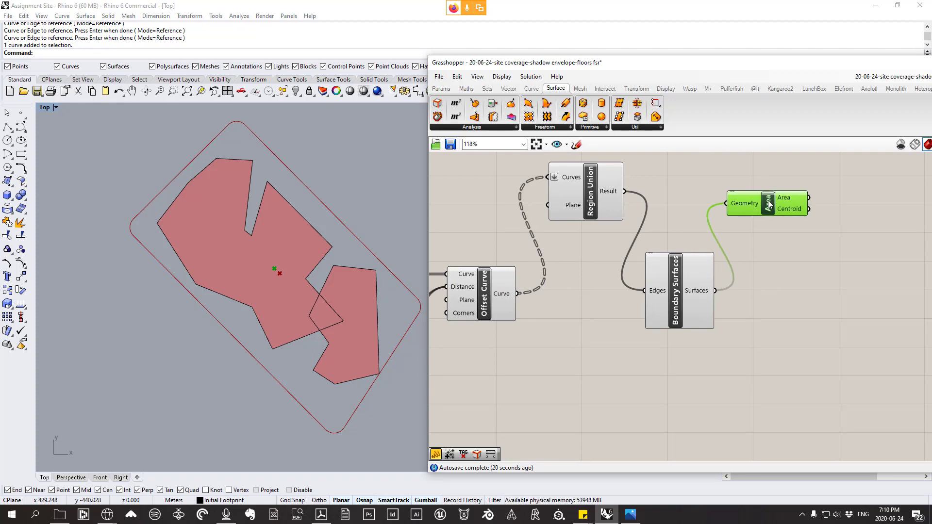
pyautogui.moveTo(351, 260); pyautogui.dragTo(274, 257, button='right')
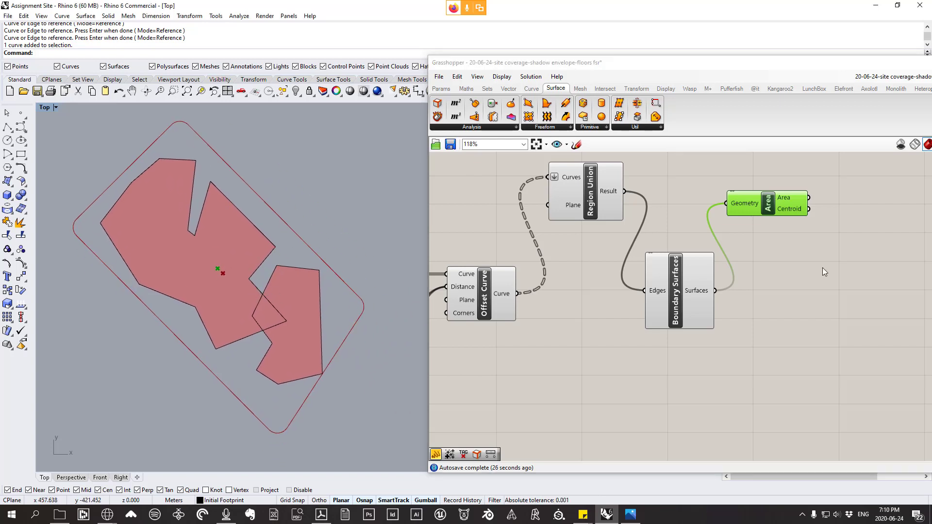
pyautogui.scroll(2, 708, 275)
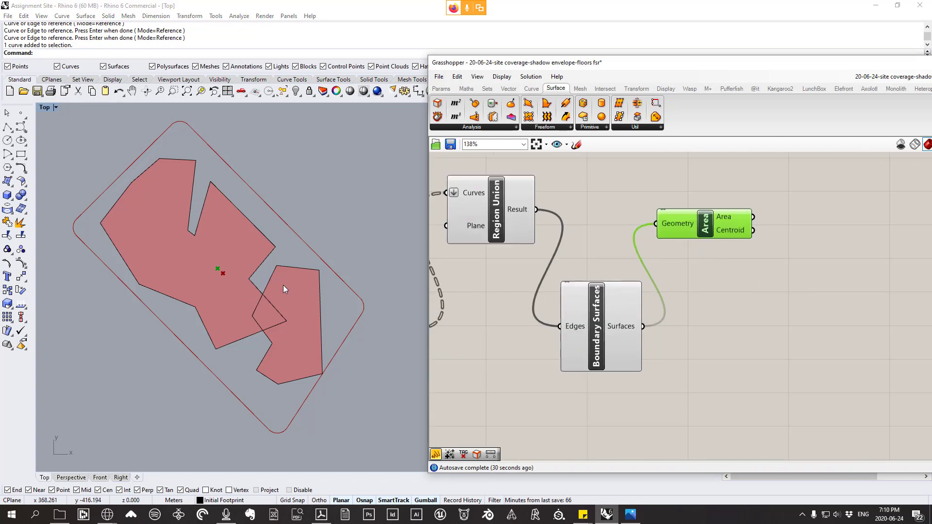
pyautogui.scroll(1, 684, 260)
pyautogui.moveTo(697, 231); pyautogui.dragTo(679, 217)
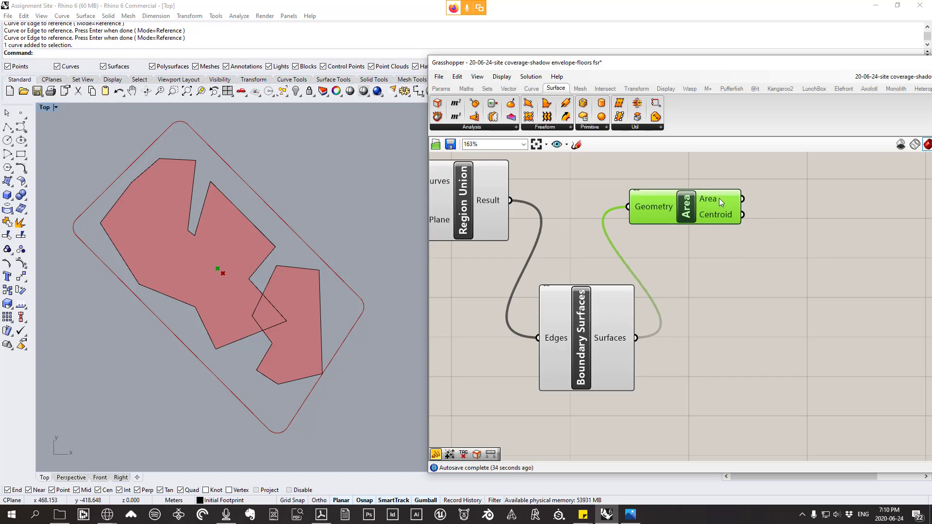
# - Set the smaller footprint's offset slider to 19.000 and check the values at the Area output
pyautogui.scroll(-1, 723, 291)
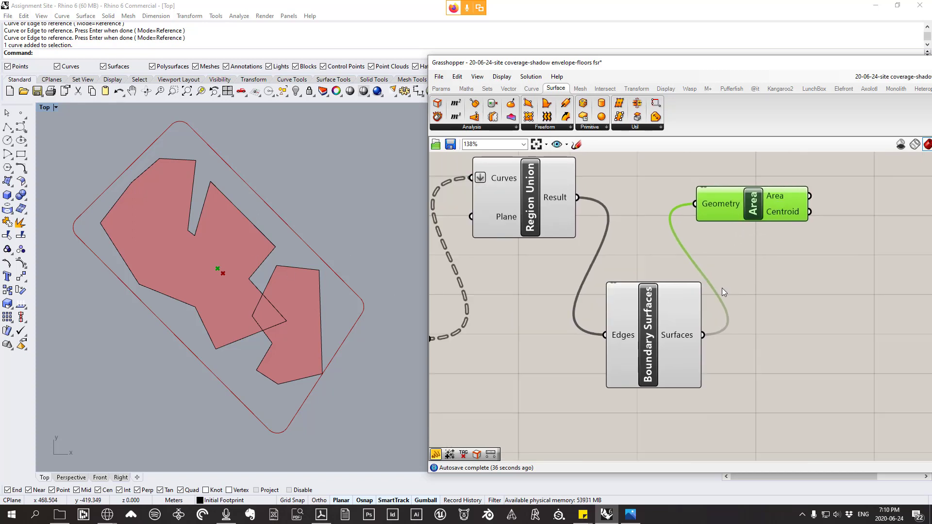
pyautogui.scroll(-2, 724, 291)
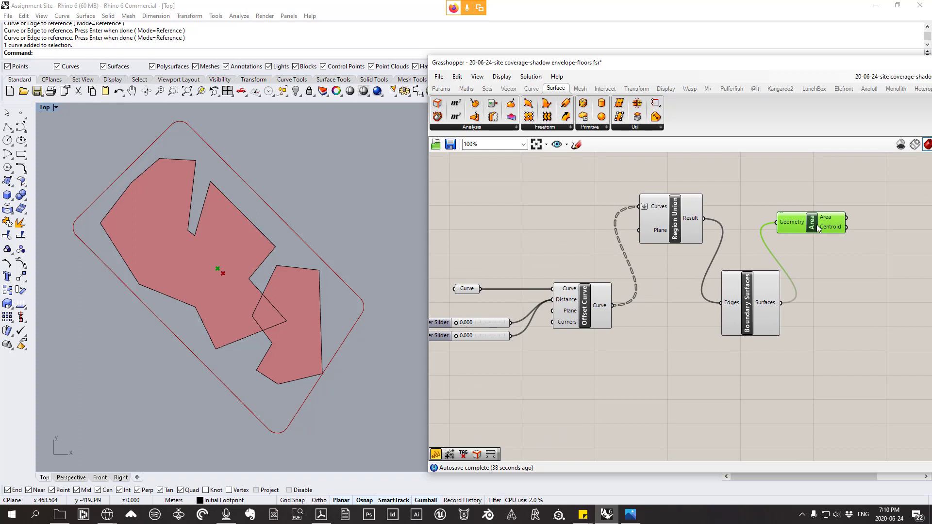
pyautogui.moveTo(456, 336); pyautogui.dragTo(505, 335)
pyautogui.moveTo(831, 222)
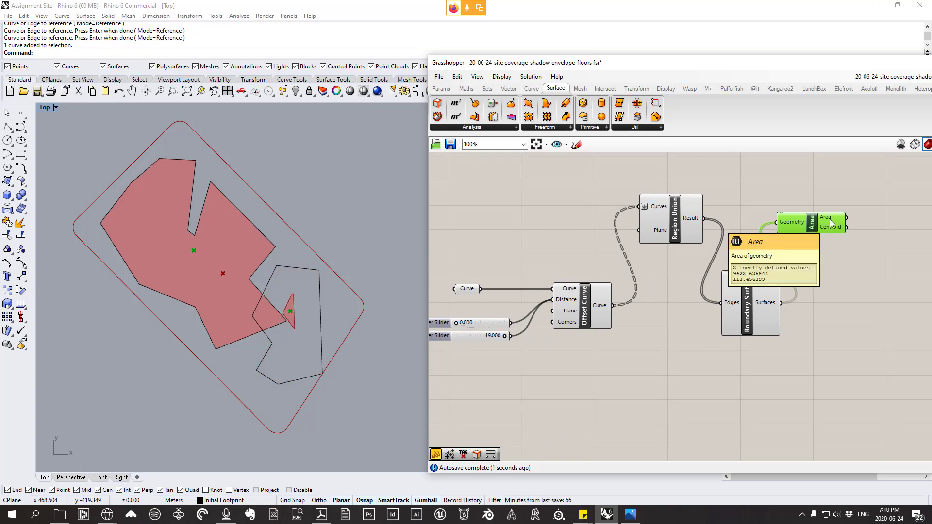
pyautogui.moveTo(866, 291); pyautogui.dragTo(710, 312, button='right')
pyautogui.scroll(3, 718, 249)
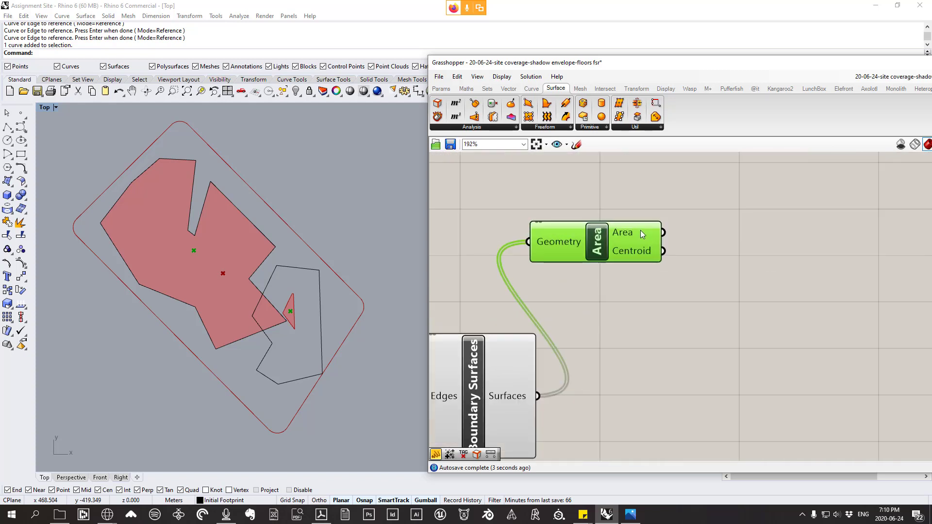
pyautogui.moveTo(642, 233)
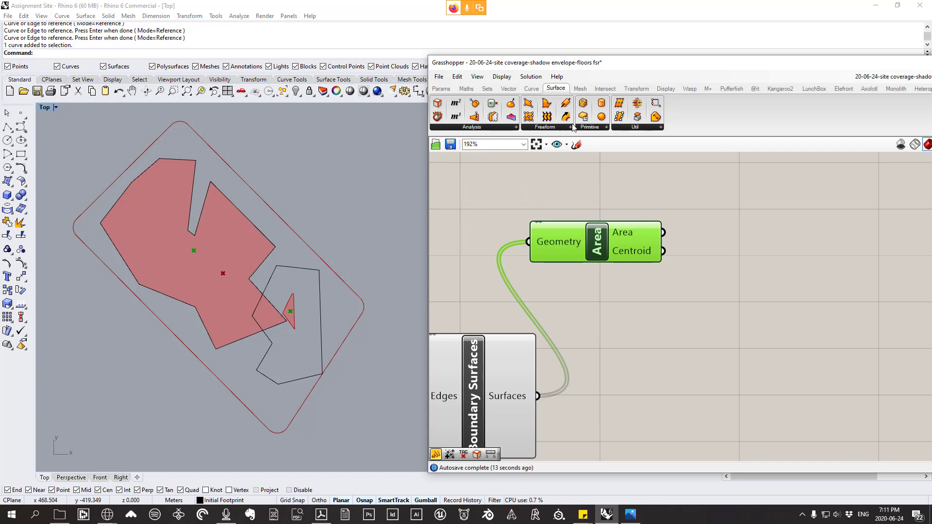
# - Place a Mass Addition component beside the Area component and connect the Area output to its Input
pyautogui.click(471, 89)
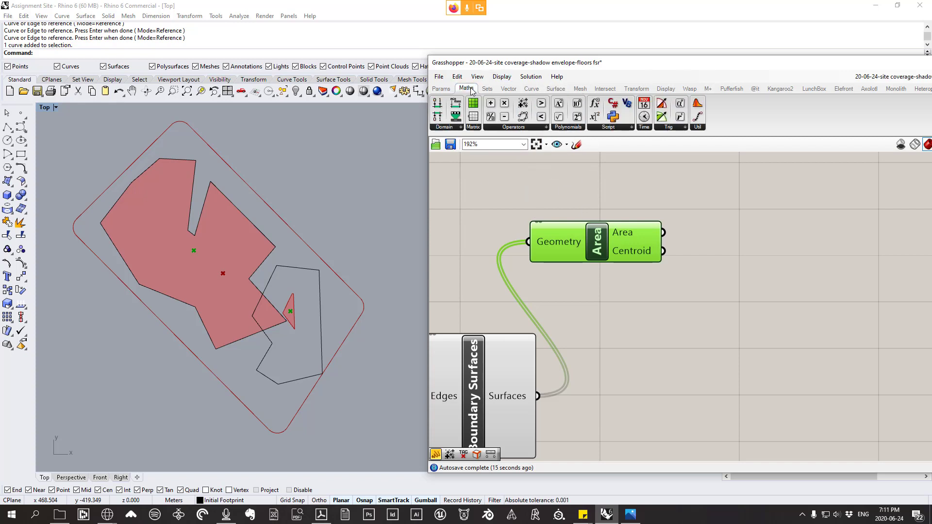
pyautogui.click(521, 128)
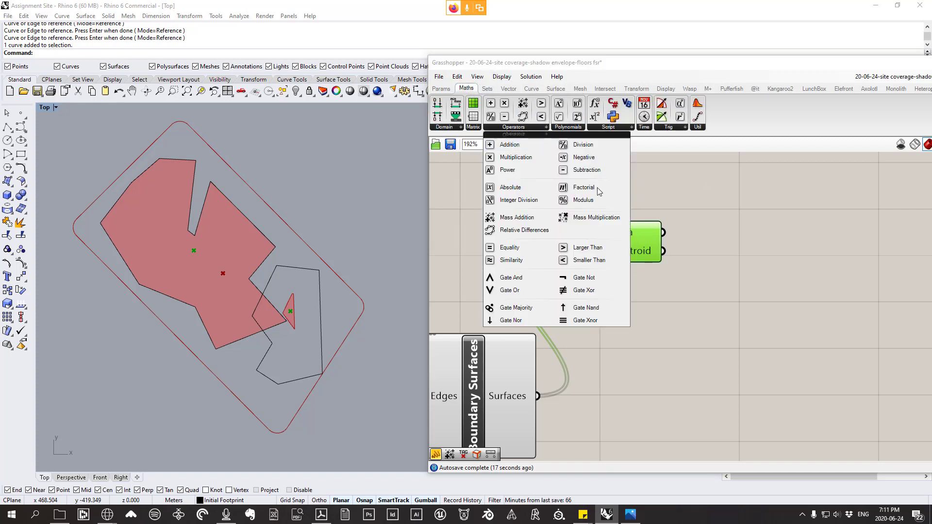
pyautogui.click(518, 218)
pyautogui.click(787, 357)
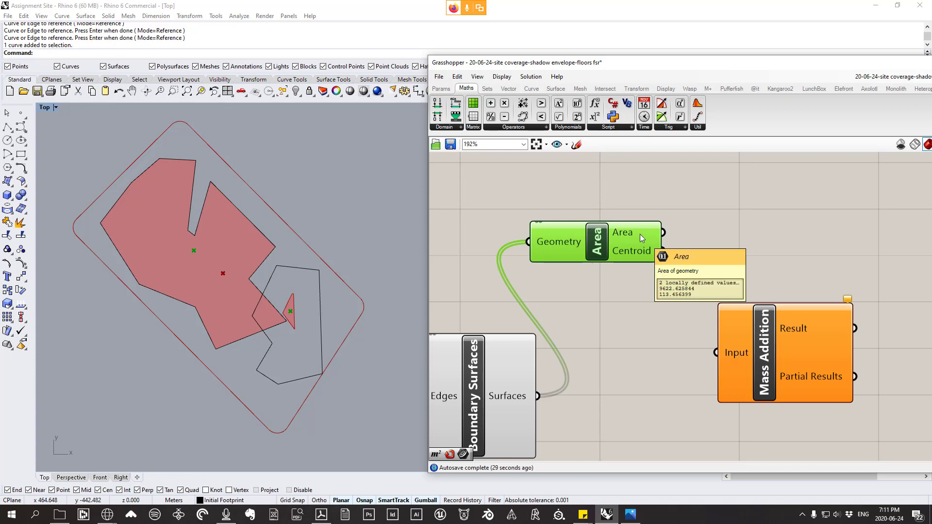
pyautogui.moveTo(662, 233); pyautogui.dragTo(802, 348)
# - Line up Area and Mass Addition in a row to the right of Boundary Surfaces, and nudge Boundary Surfaces slightly up
pyautogui.scroll(-5, 777, 340)
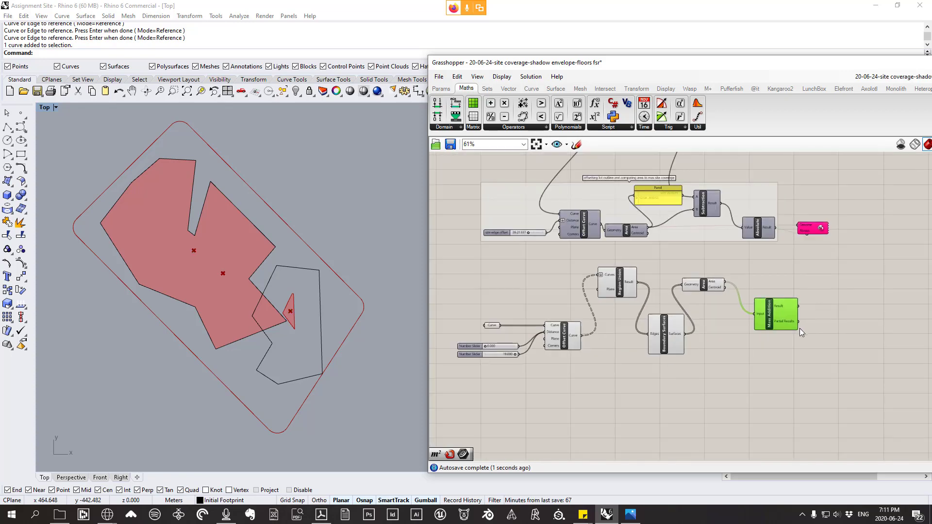
pyautogui.scroll(1, 763, 335)
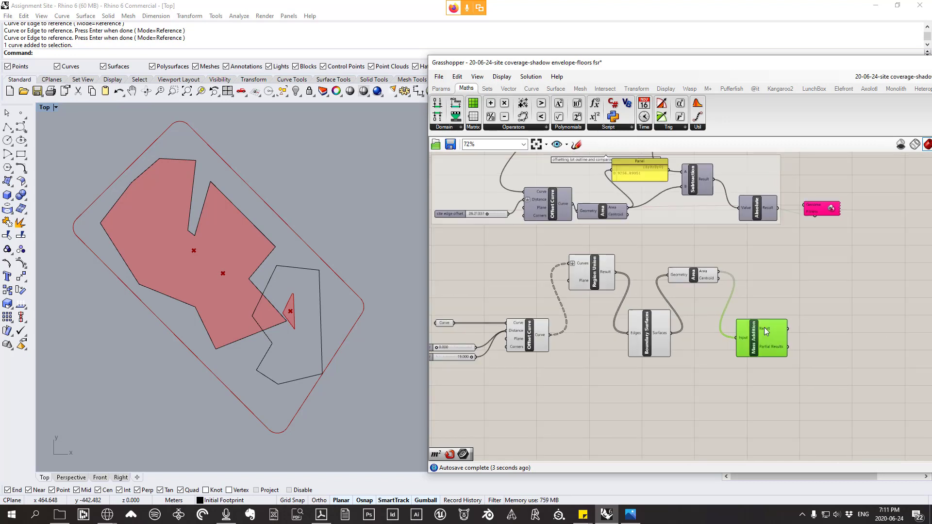
pyautogui.moveTo(758, 337); pyautogui.dragTo(806, 299)
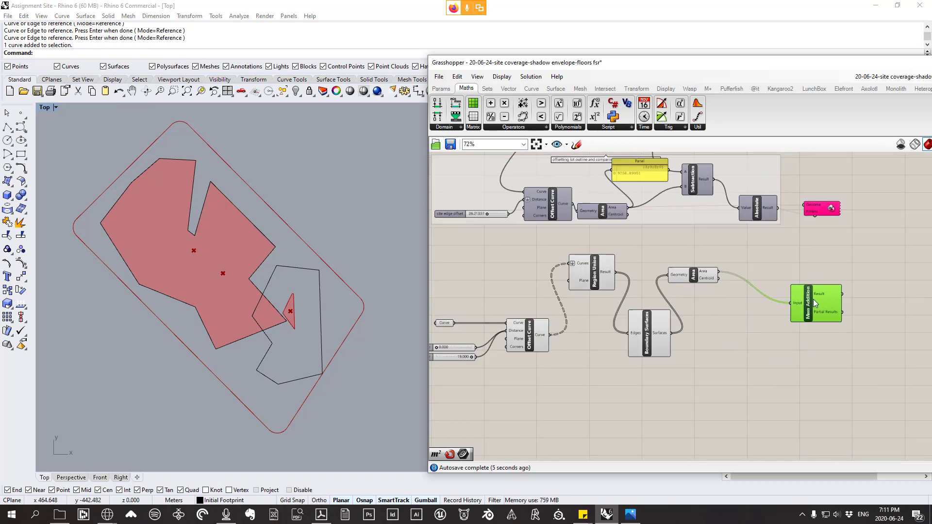
pyautogui.moveTo(688, 281); pyautogui.dragTo(763, 309)
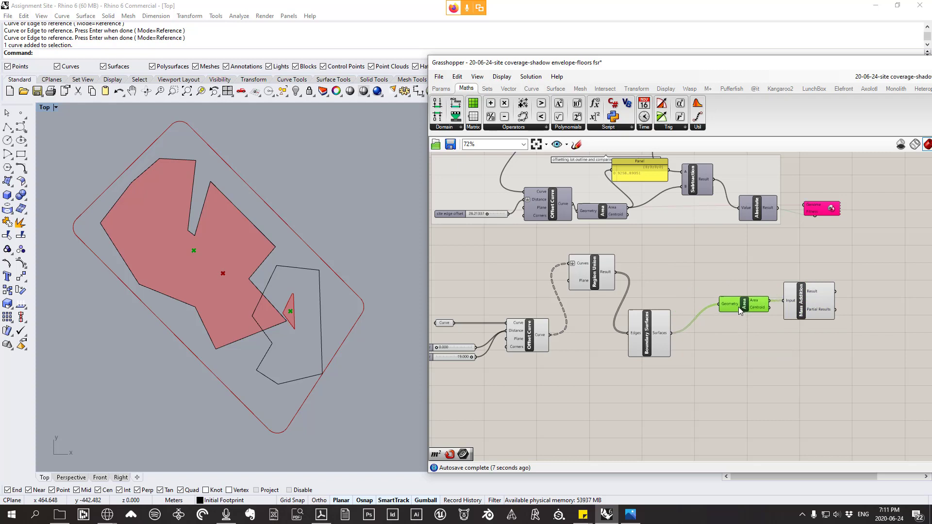
pyautogui.moveTo(628, 367); pyautogui.dragTo(689, 365, button='right')
pyautogui.click(688, 279)
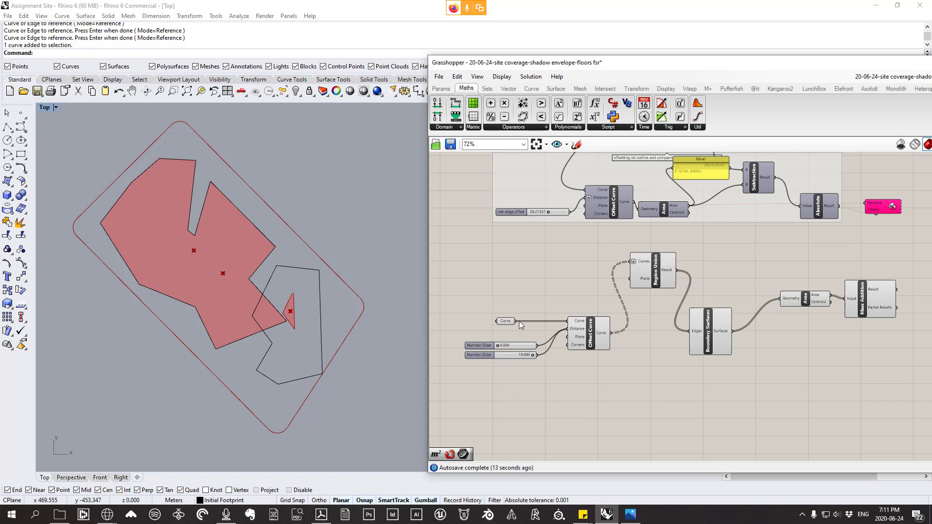
pyautogui.moveTo(712, 326); pyautogui.dragTo(712, 320)
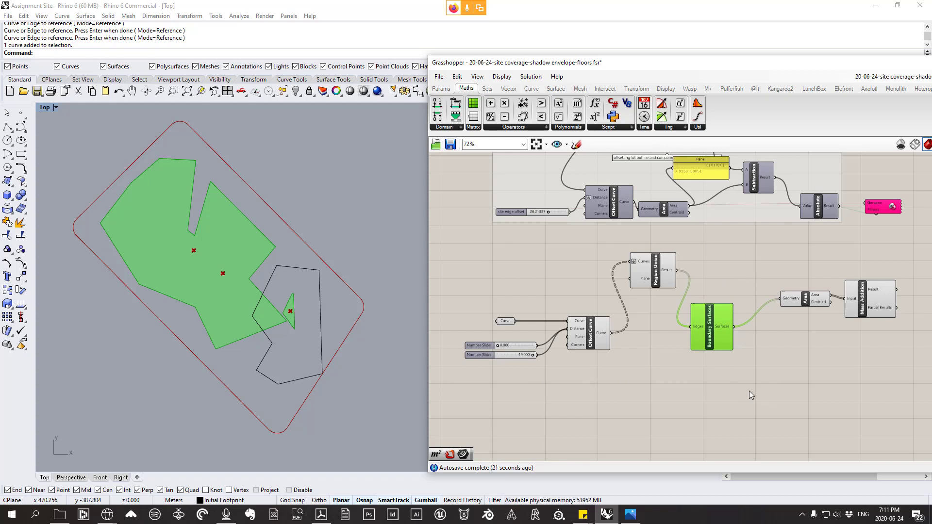
# - Group the Curve parameter, both offset sliders, Offset Curve, Region Union and Boundary Surfaces
pyautogui.moveTo(750, 393); pyautogui.dragTo(460, 243)
pyautogui.rightClick(546, 277)
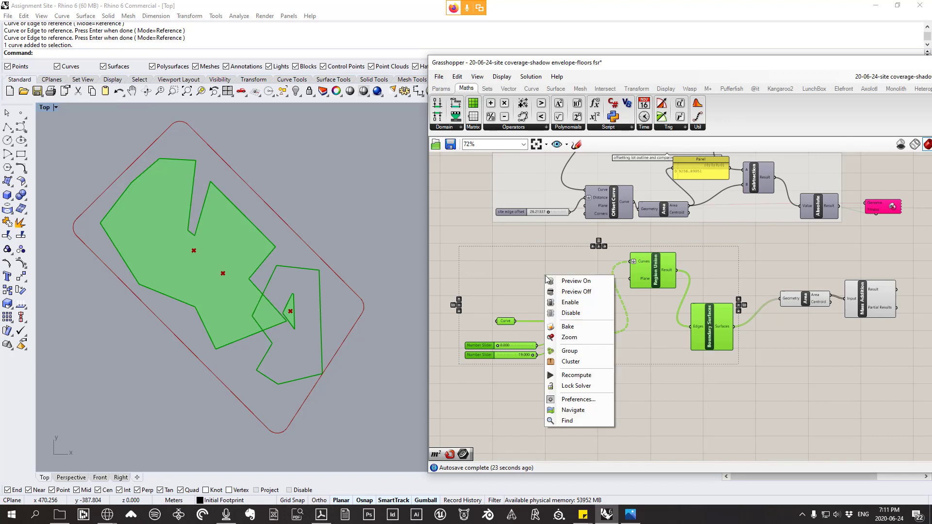
pyautogui.click(570, 351)
pyautogui.click(652, 427)
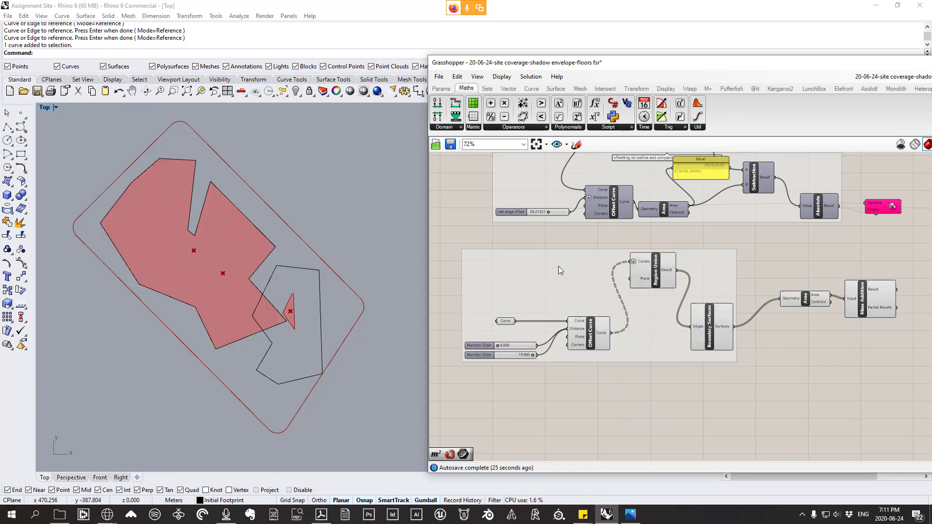
# - Name the new group "offsetting curves and creating surfaces"
pyautogui.rightClick(562, 267)
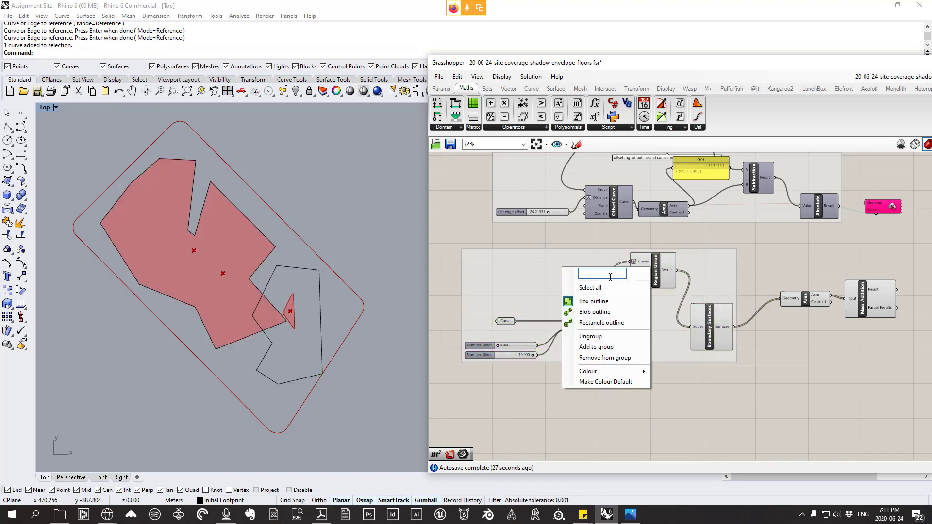
pyautogui.write('offsetting curves and')
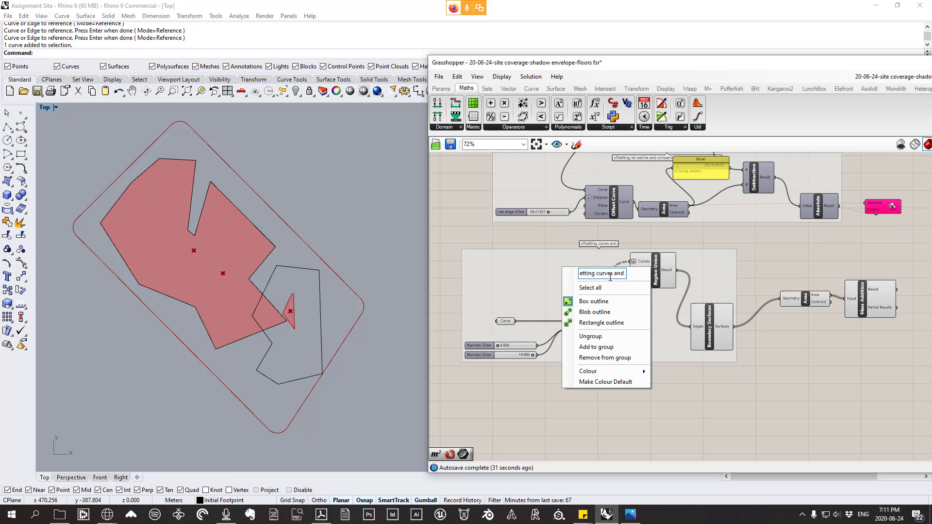
pyautogui.write(' creating sruaf')
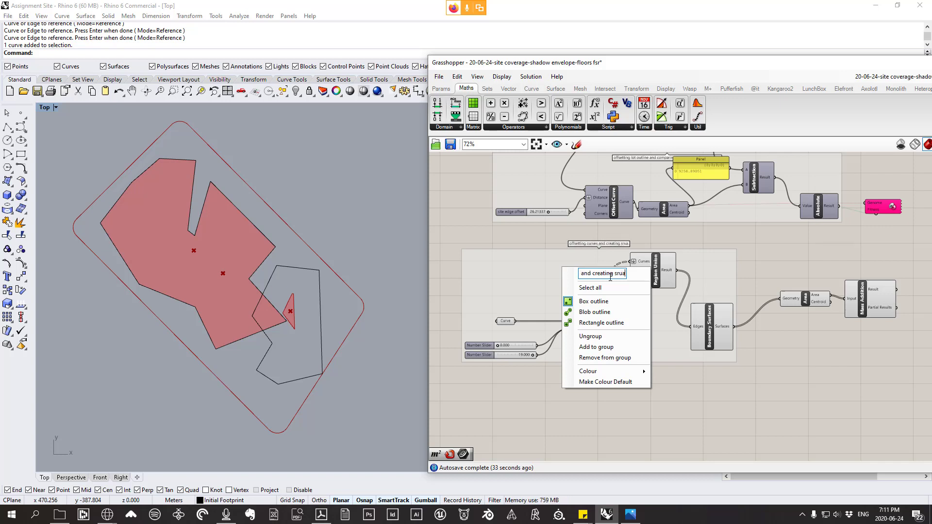
pyautogui.press('BackSpace')
pyautogui.press('BackSpace')
pyautogui.press('BackSpace')
pyautogui.press('BackSpace')
pyautogui.write('urfaces')
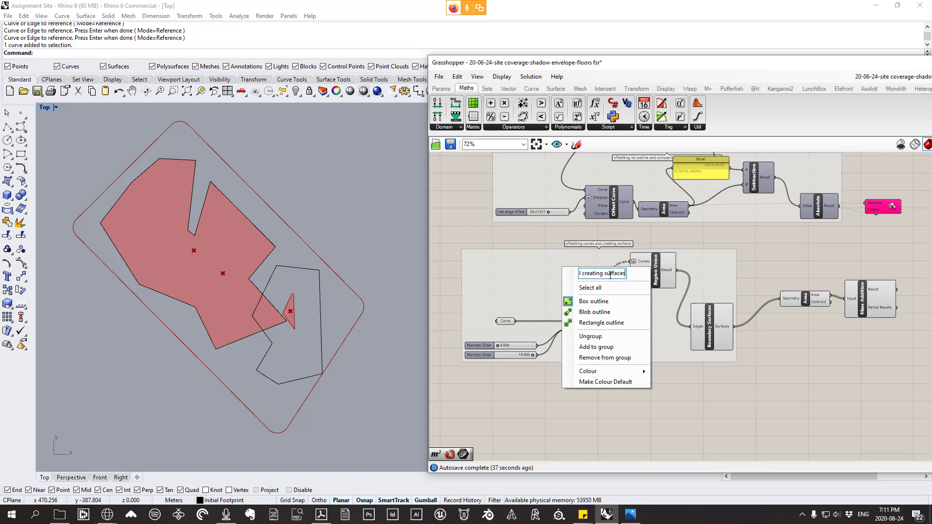
pyautogui.press('Return')
# - Shift the Area and Mass Addition components slightly up, keeping them side by side
pyautogui.moveTo(736, 373); pyautogui.dragTo(704, 376, button='right')
pyautogui.scroll(2, 796, 282)
pyautogui.click(794, 305)
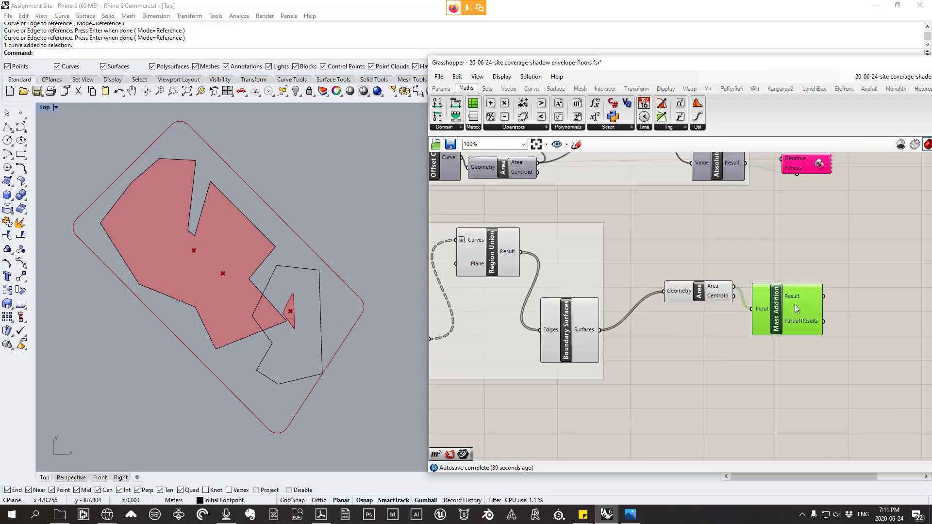
pyautogui.click(707, 282)
pyautogui.moveTo(706, 282); pyautogui.dragTo(705, 280)
pyautogui.moveTo(771, 293); pyautogui.dragTo(769, 285)
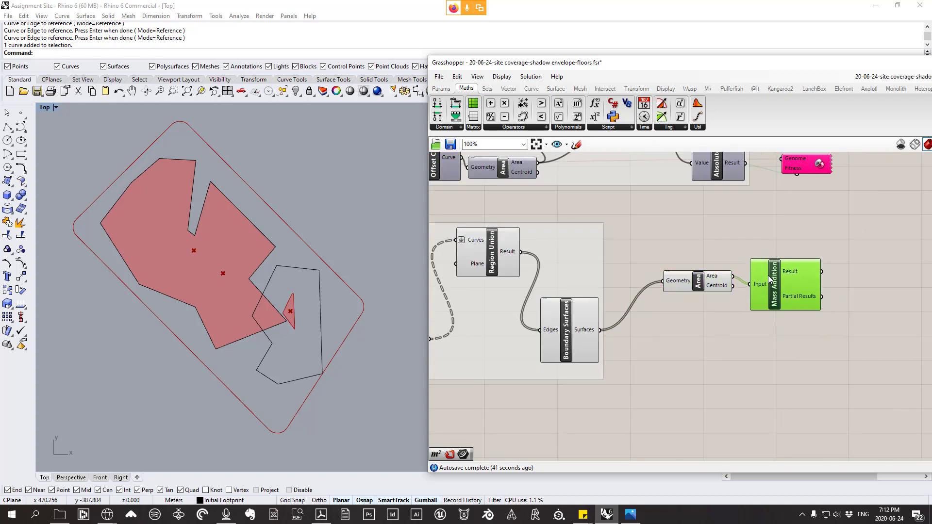
# - Group Area and Mass Addition, name the group "measuring area", and move it closer to the surface-creation group
pyautogui.moveTo(861, 365); pyautogui.dragTo(636, 232)
pyautogui.rightClick(718, 268)
pyautogui.click(738, 344)
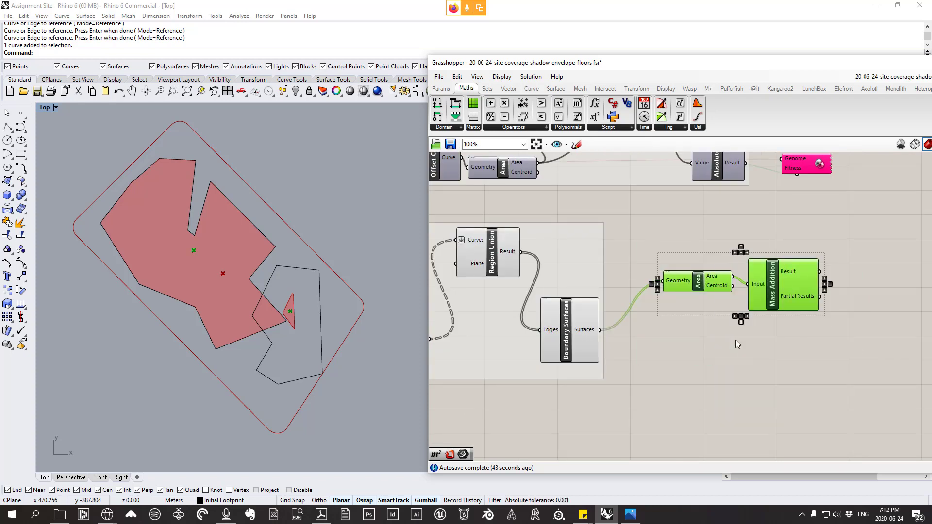
pyautogui.rightClick(722, 264)
pyautogui.write('mea')
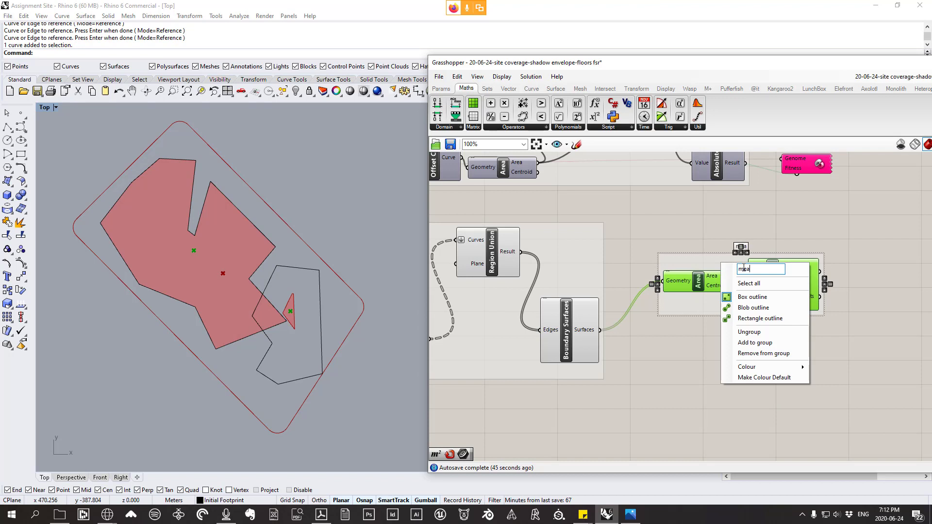
pyautogui.write('suring area')
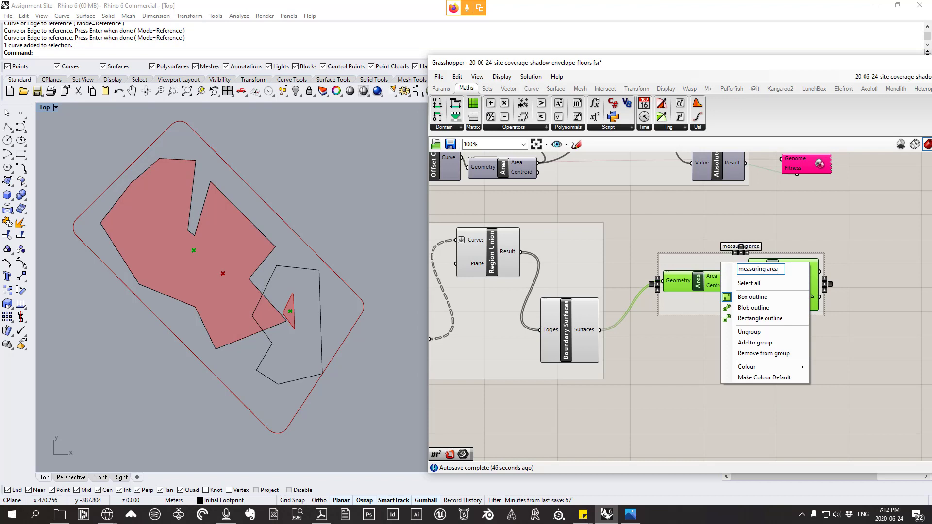
pyautogui.click(706, 364)
pyautogui.moveTo(781, 306); pyautogui.dragTo(759, 299)
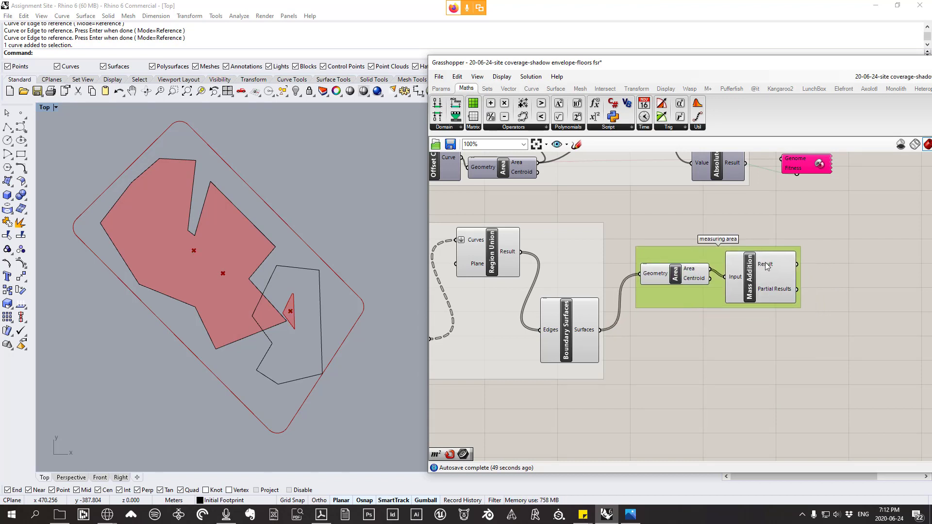
# - Check the Mass Addition Result value and review the group above that compares the lot area to the maximum site coverage
pyautogui.moveTo(767, 265)
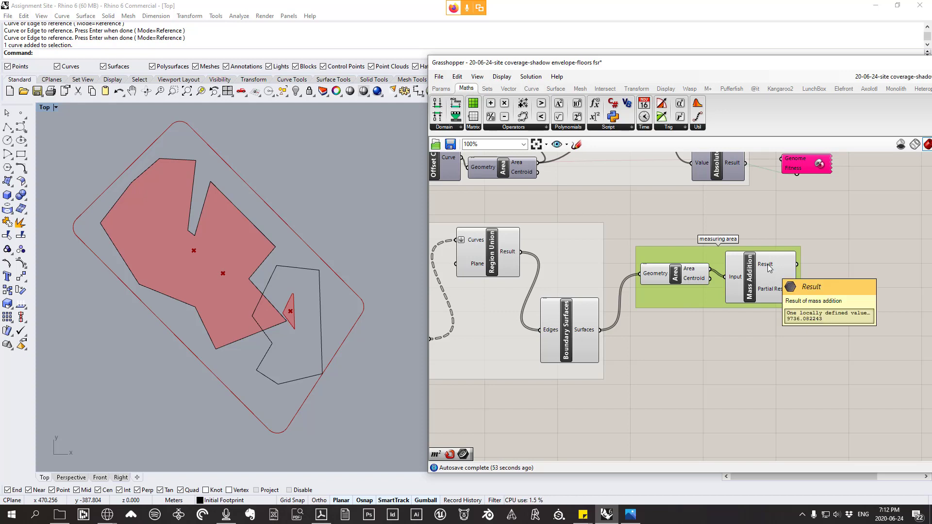
pyautogui.moveTo(768, 264); pyautogui.dragTo(689, 293, button='right')
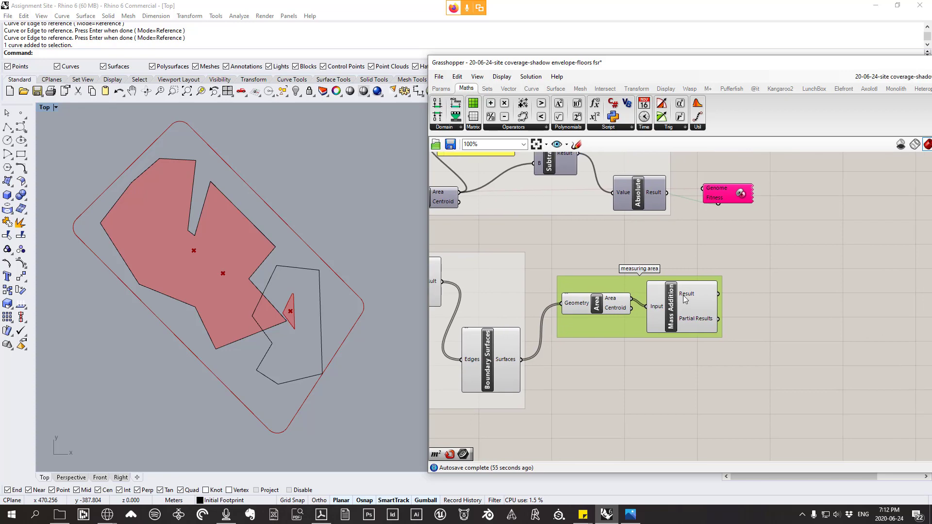
pyautogui.scroll(-3, 722, 295)
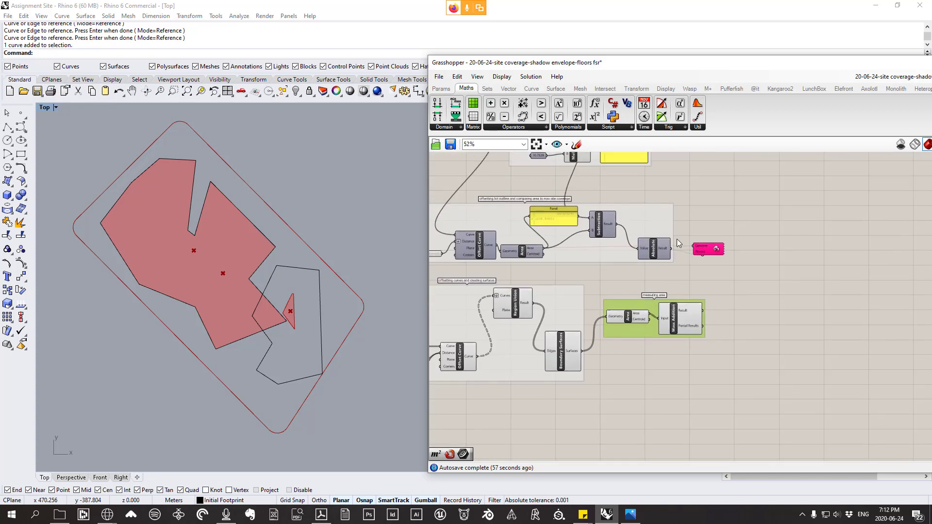
pyautogui.scroll(-2, 679, 244)
pyautogui.scroll(5, 682, 349)
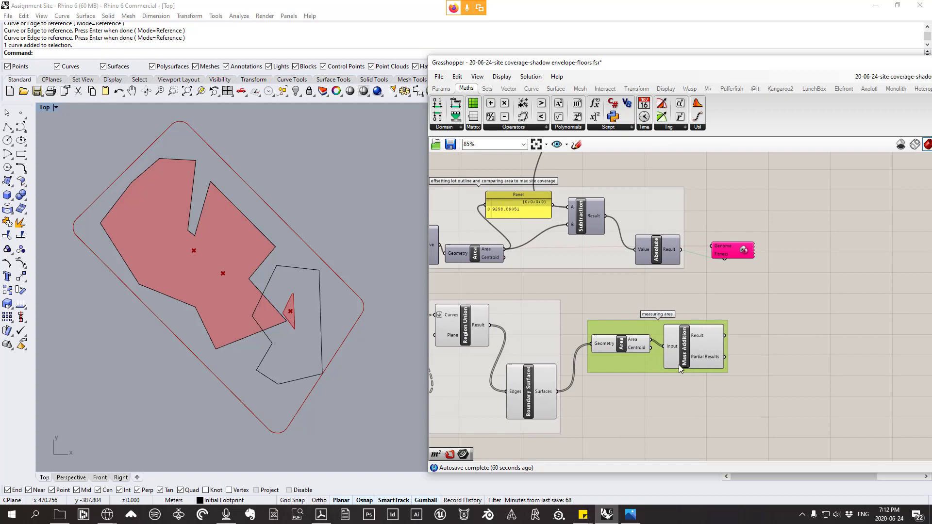
# - Place a Subtraction component on the canvas beyond the "measuring area" group
pyautogui.scroll(2, 689, 367)
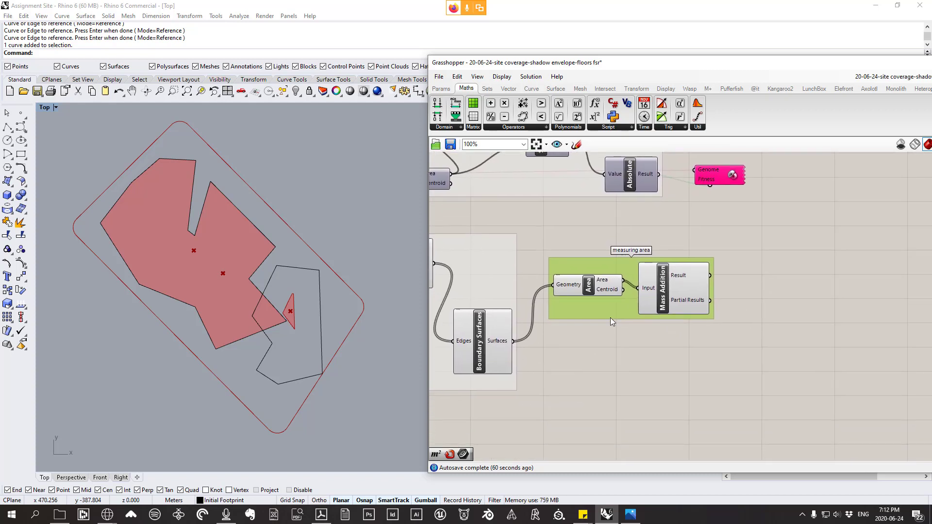
pyautogui.scroll(1, 628, 319)
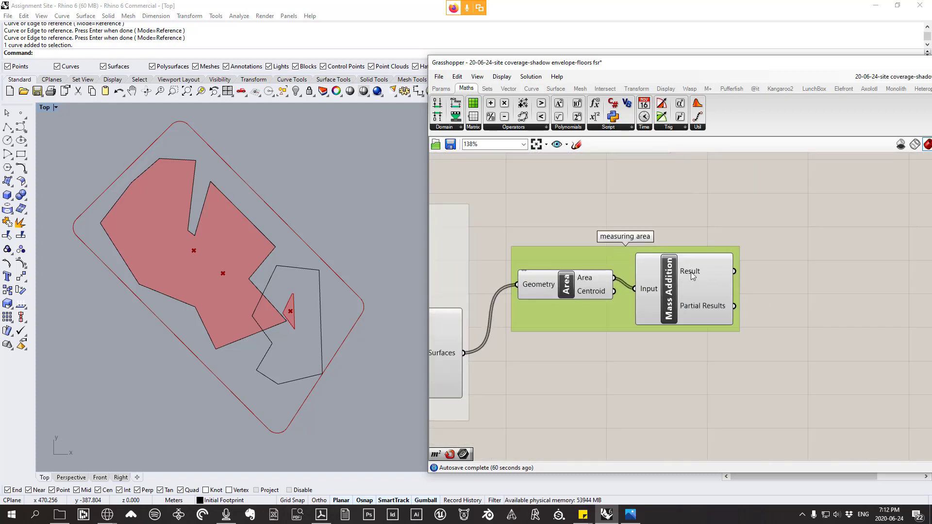
pyautogui.click(504, 127)
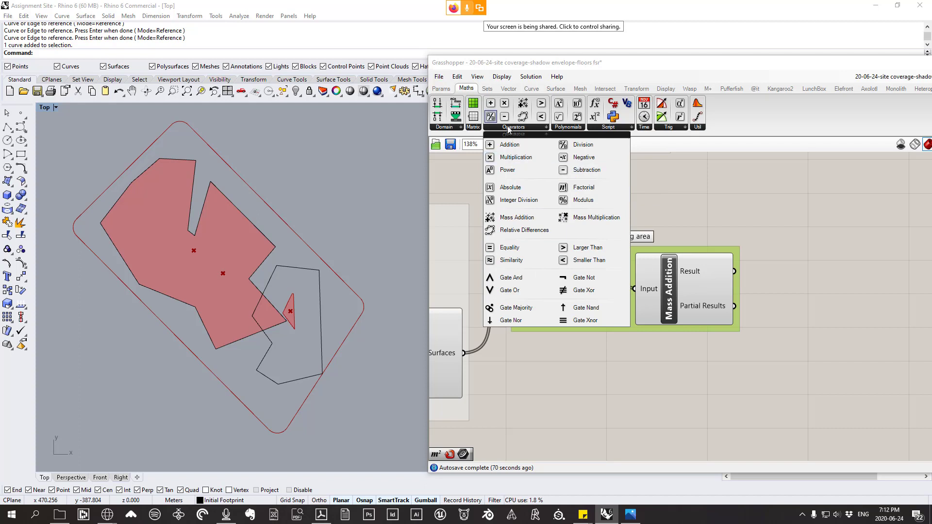
pyautogui.click(577, 171)
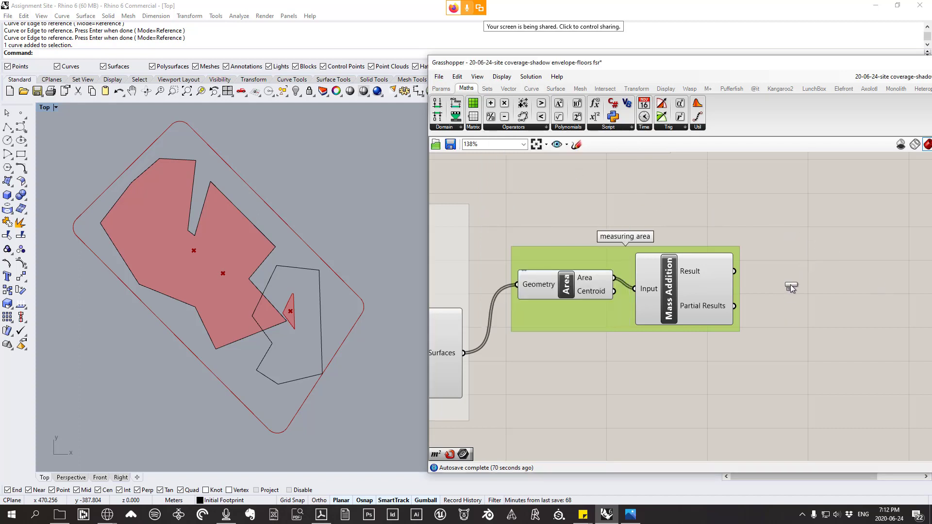
pyautogui.click(852, 259)
# - Lower Mass Addition inside the "measuring area" group and connect its Result to input A of the new Subtraction
pyautogui.moveTo(736, 272); pyautogui.dragTo(649, 281, button='right')
pyautogui.click(625, 301)
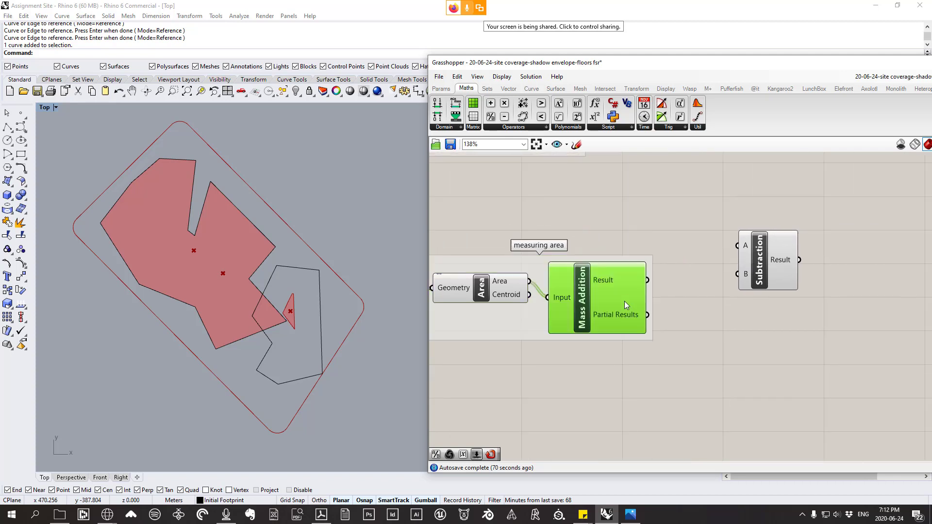
pyautogui.moveTo(625, 301); pyautogui.dragTo(621, 354)
pyautogui.click(666, 272)
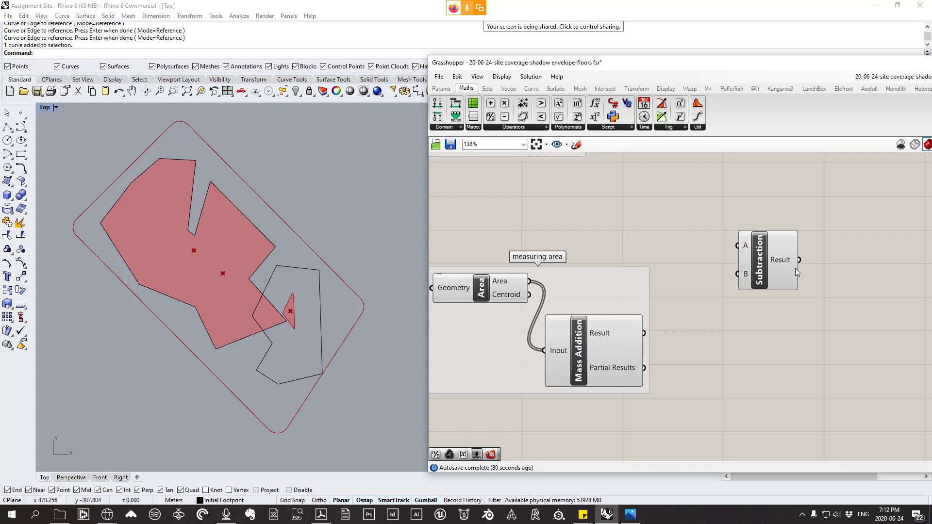
pyautogui.moveTo(632, 265); pyautogui.dragTo(661, 276, button='right')
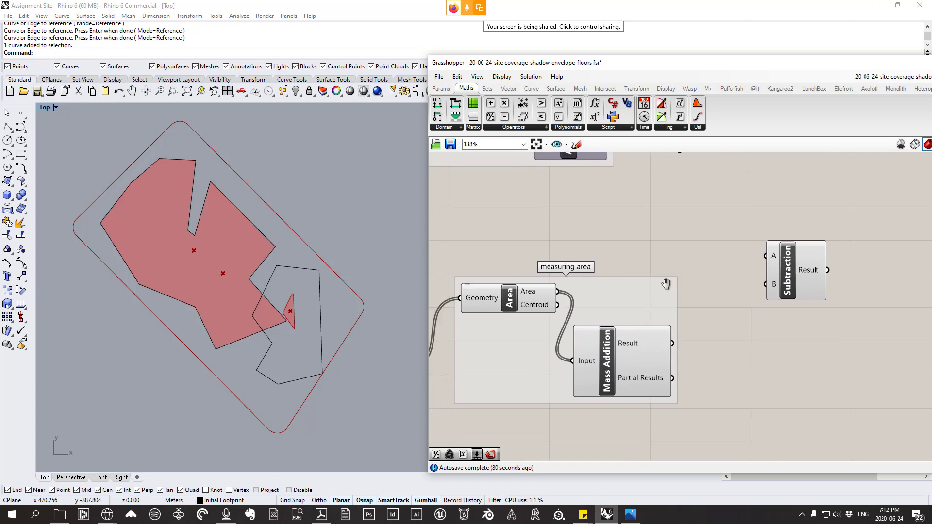
pyautogui.click(619, 339)
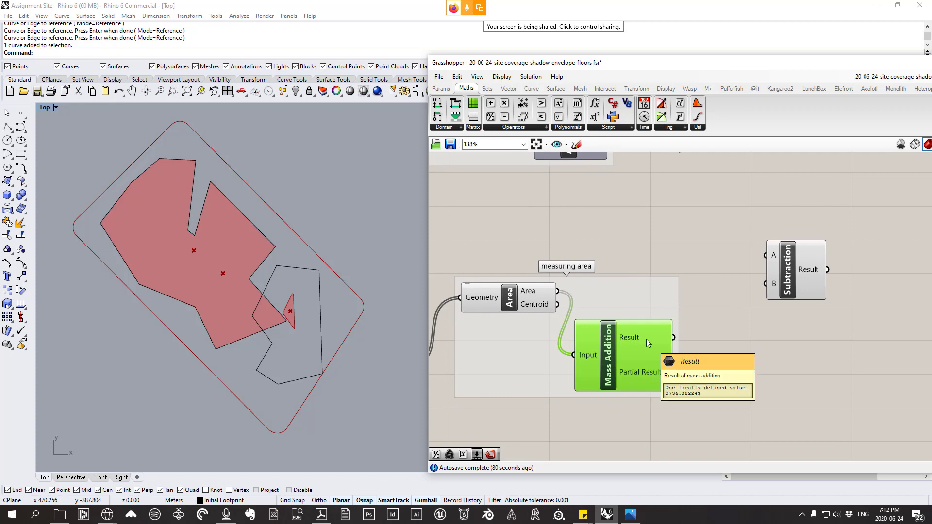
pyautogui.moveTo(711, 276); pyautogui.dragTo(767, 255)
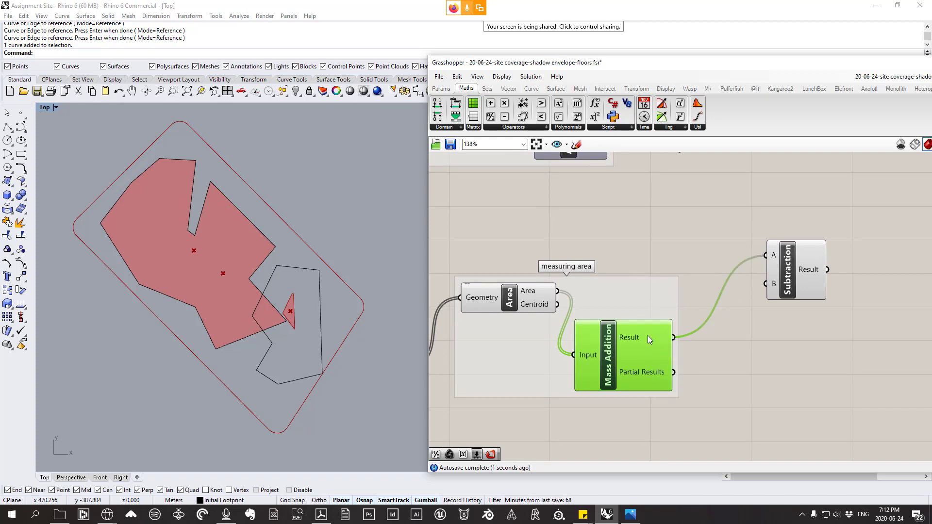
# - Connect the Area output in the Max Site Coverage group to input B of the new Subtraction
pyautogui.scroll(-2, 787, 281)
pyautogui.moveTo(666, 266); pyautogui.dragTo(700, 428, button='right')
pyautogui.scroll(-1, 662, 299)
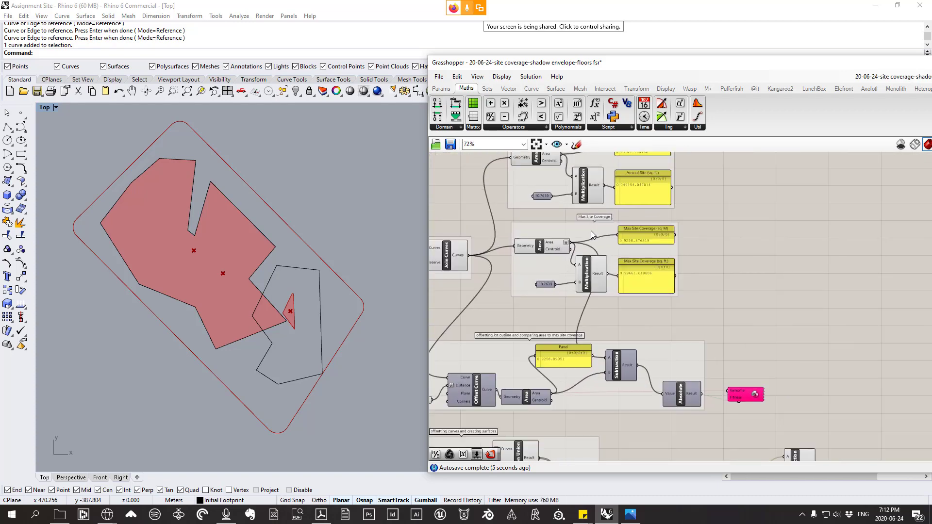
pyautogui.scroll(1, 592, 216)
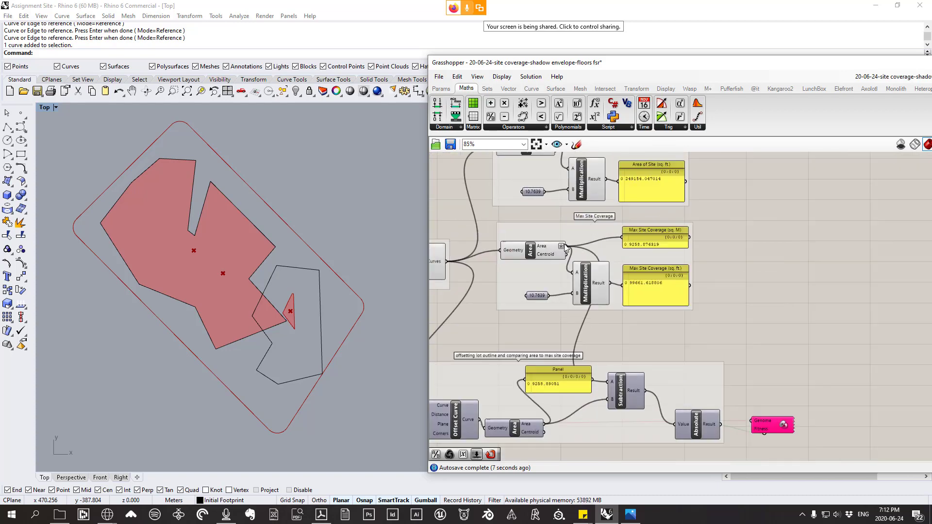
pyautogui.moveTo(565, 246); pyautogui.dragTo(567, 197)
pyautogui.scroll(-3, 567, 196)
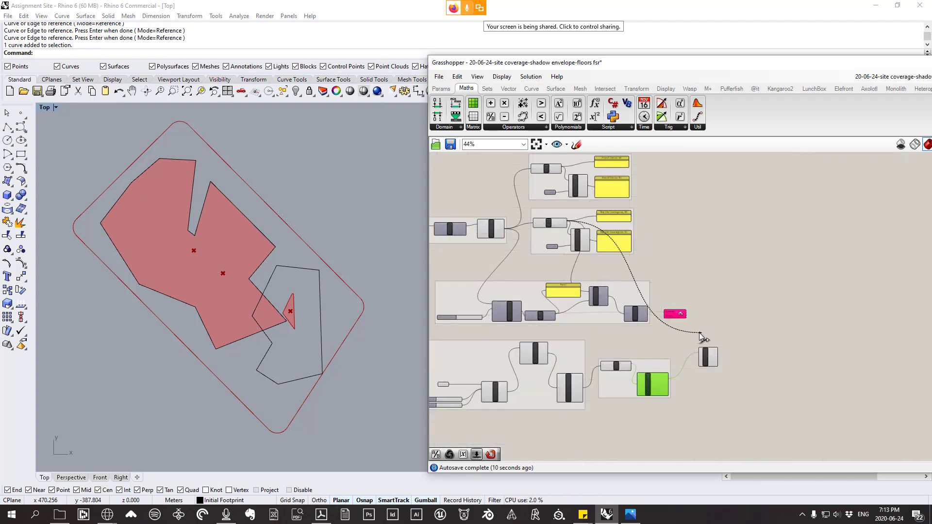
pyautogui.scroll(4, 701, 365)
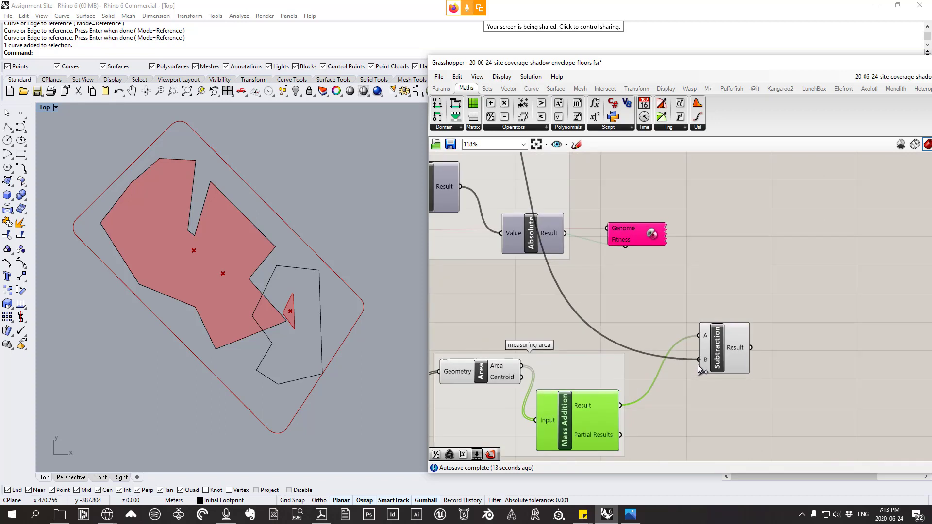
# - Shift the "measuring area" group down and reposition the Subtraction component just beyond its upper end
pyautogui.click(724, 354)
pyautogui.moveTo(723, 366); pyautogui.dragTo(717, 380)
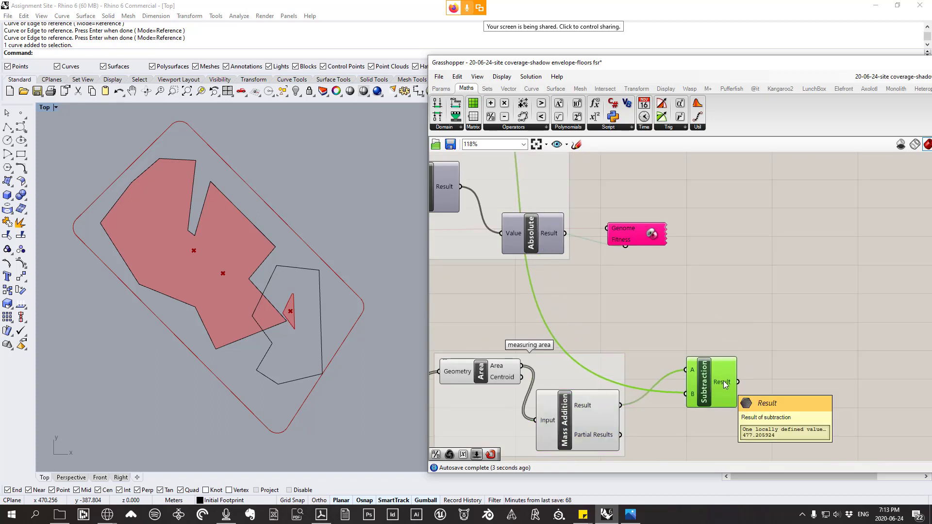
pyautogui.moveTo(720, 395); pyautogui.dragTo(786, 302, button='right')
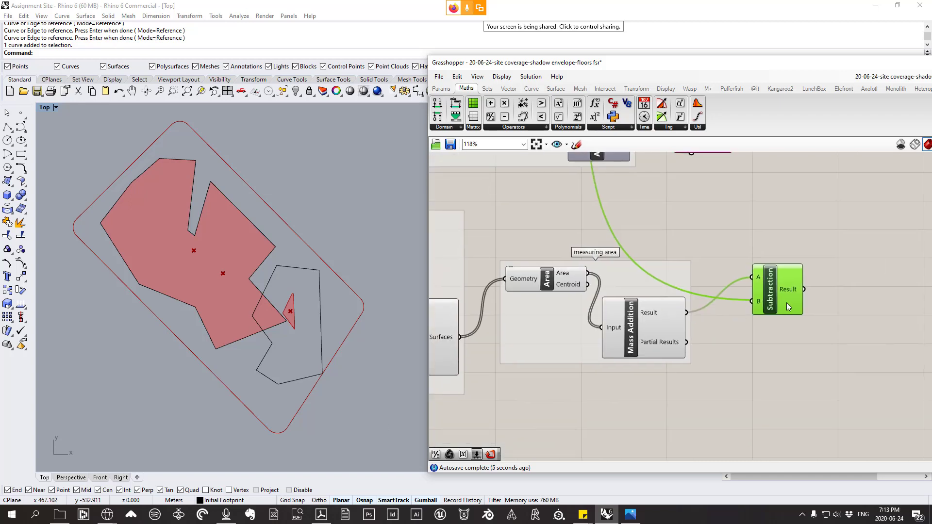
pyautogui.moveTo(786, 302)
pyautogui.mouseDown()
pyautogui.moveTo(767, 334)
pyautogui.moveTo(784, 294)
pyautogui.mouseUp()
pyautogui.moveTo(555, 334); pyautogui.dragTo(546, 405)
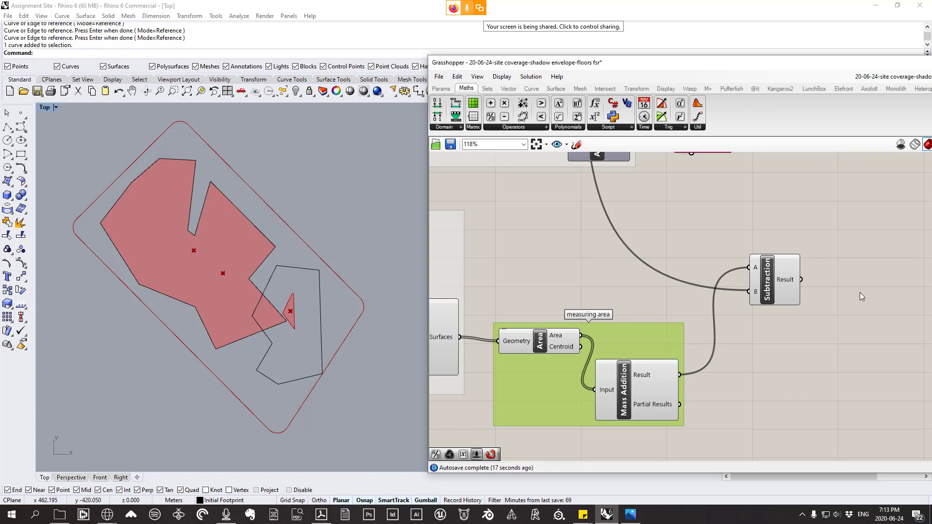
pyautogui.moveTo(773, 290); pyautogui.dragTo(750, 307)
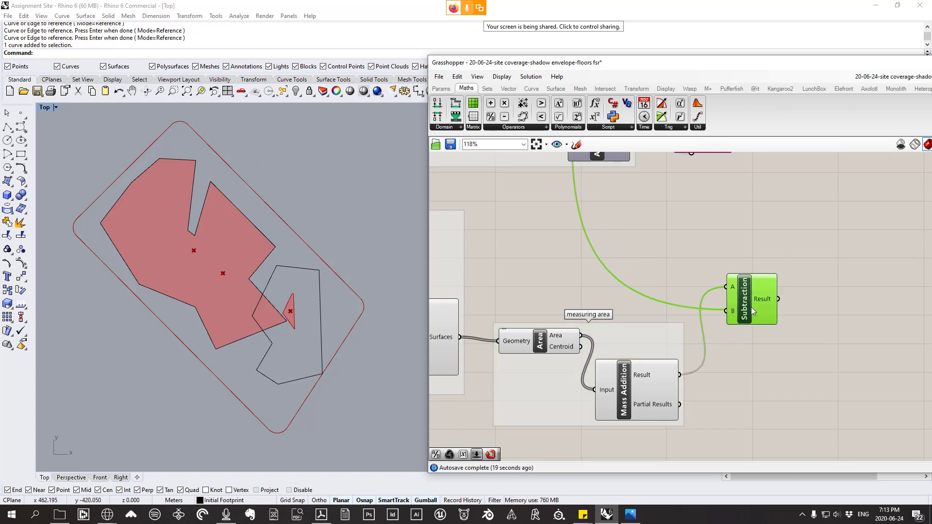
# - Add an Absolute component, feed it the Subtraction Result, and line Subtraction up beside it
pyautogui.click(507, 128)
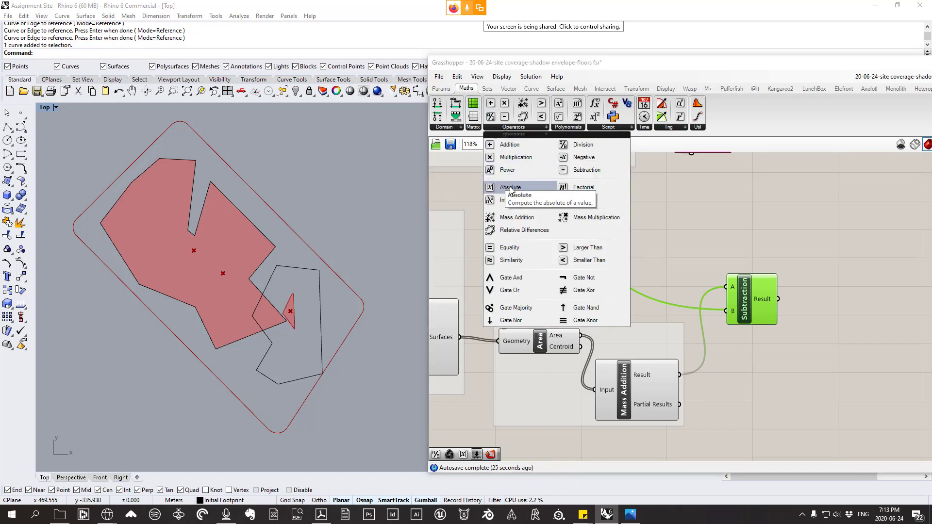
pyautogui.moveTo(511, 189); pyautogui.dragTo(861, 358)
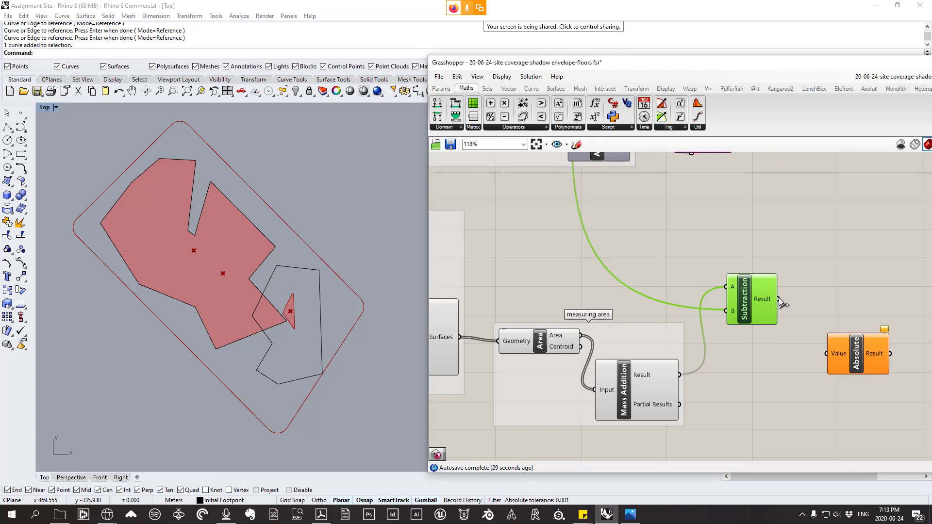
pyautogui.moveTo(779, 299); pyautogui.dragTo(827, 355)
pyautogui.moveTo(879, 358)
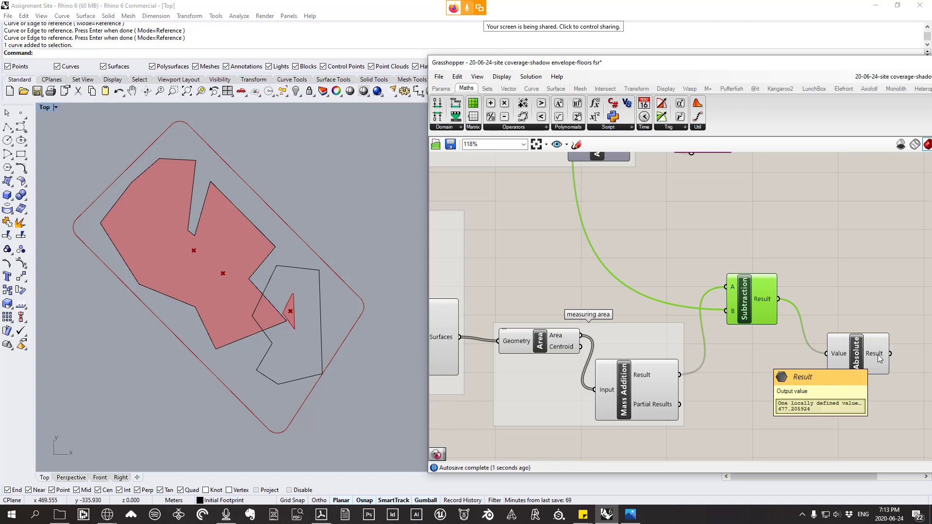
pyautogui.moveTo(742, 315); pyautogui.dragTo(777, 370)
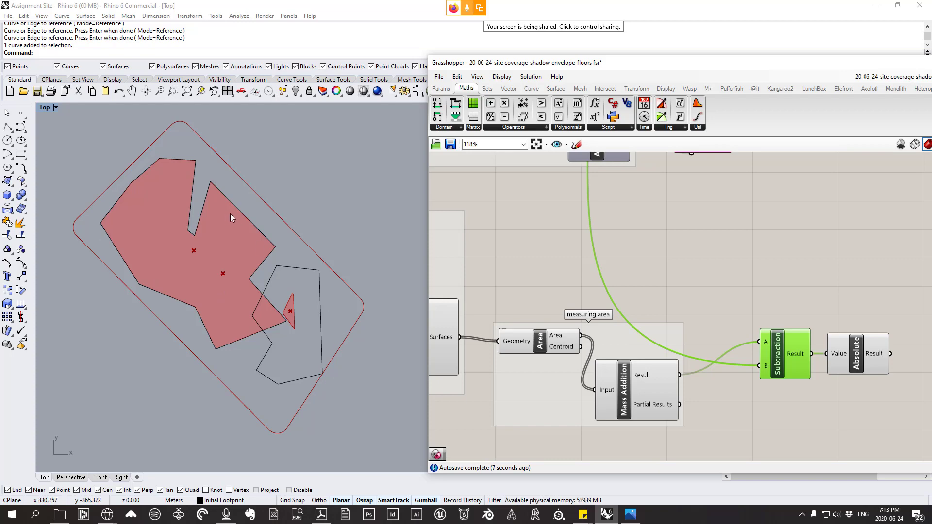
# - Highlight the larger footprint in the Rhino viewport and review the offsetting, area-measuring and subtraction components in the definition
pyautogui.click(217, 186)
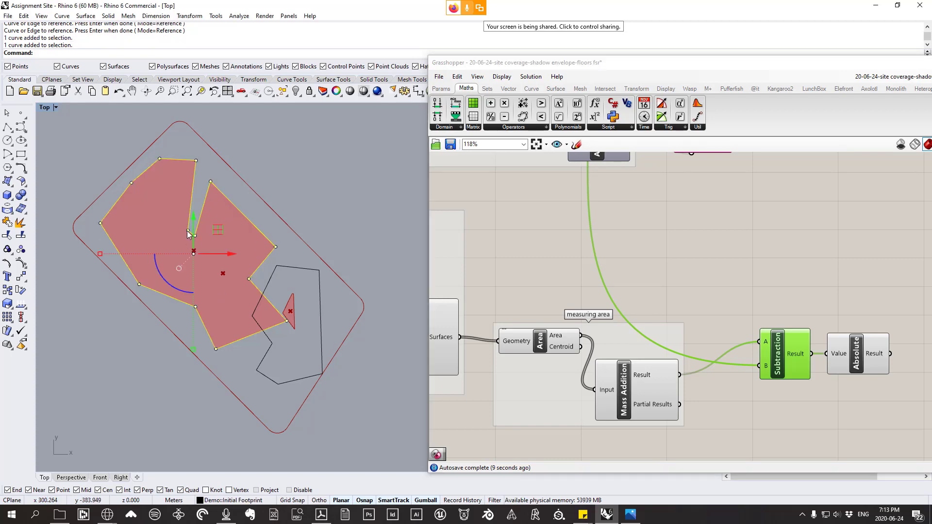
pyautogui.click(768, 245)
pyautogui.scroll(-3, 757, 250)
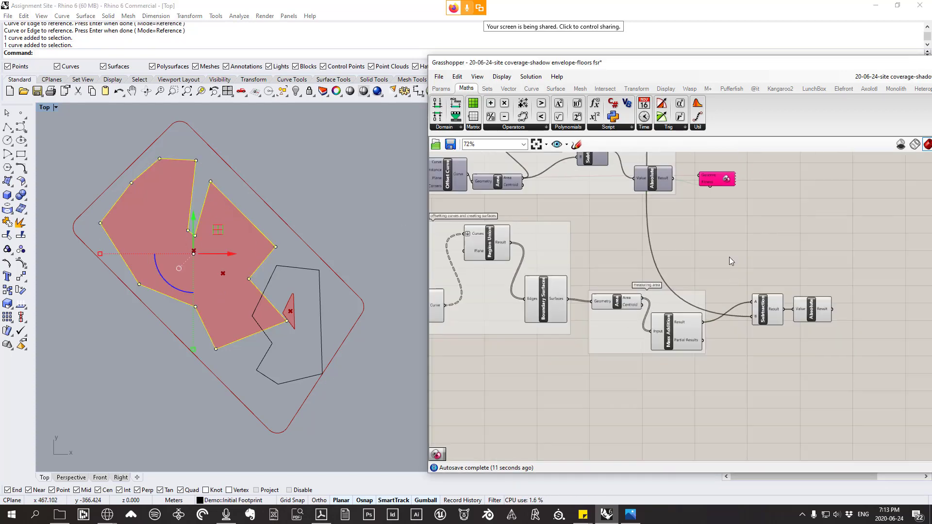
pyautogui.moveTo(686, 285); pyautogui.dragTo(747, 293, button='right')
pyautogui.scroll(-2, 750, 383)
pyautogui.moveTo(853, 378); pyautogui.dragTo(464, 250)
pyautogui.click(757, 399)
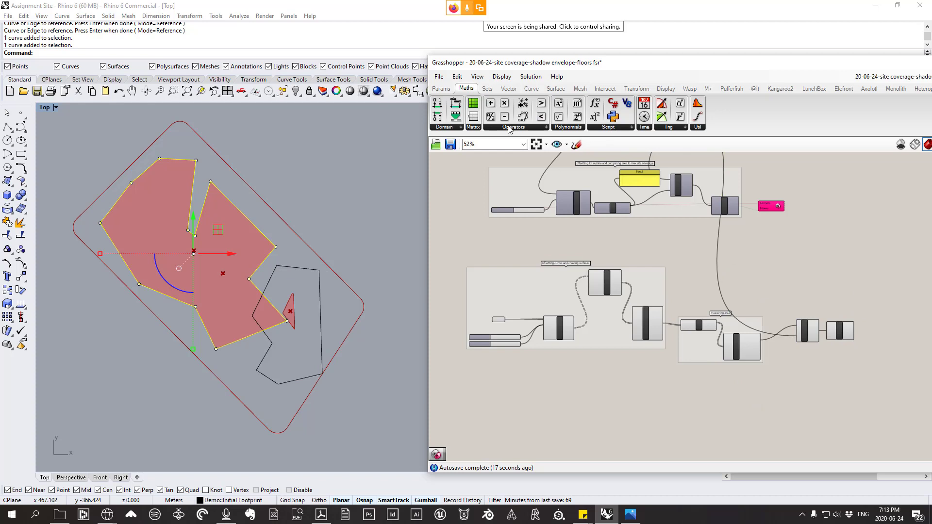
# - Place a Galapagos component just below the new Absolute component
pyautogui.click(444, 88)
pyautogui.click(680, 127)
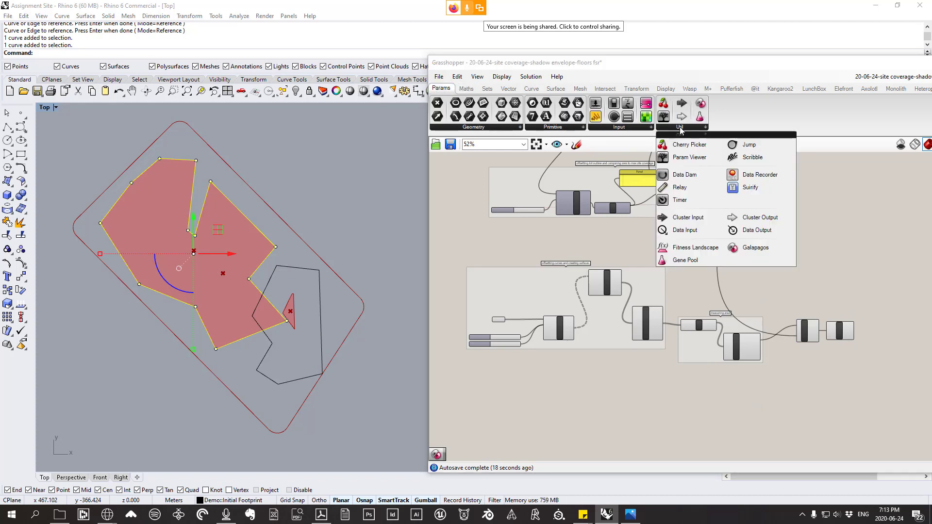
pyautogui.click(748, 249)
pyautogui.scroll(4, 895, 362)
pyautogui.click(841, 323)
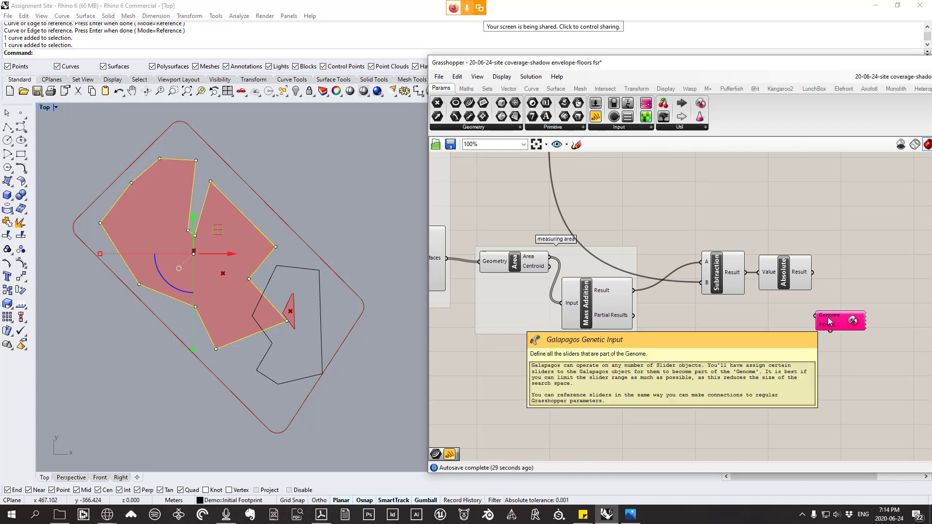
# - Link the Galapagos Genome to both Number Sliders that drive the footprint Offset Curve distances
pyautogui.moveTo(814, 318); pyautogui.dragTo(548, 281)
pyautogui.scroll(-3, 832, 397)
pyautogui.scroll(4, 567, 414)
pyautogui.scroll(-4, 548, 281)
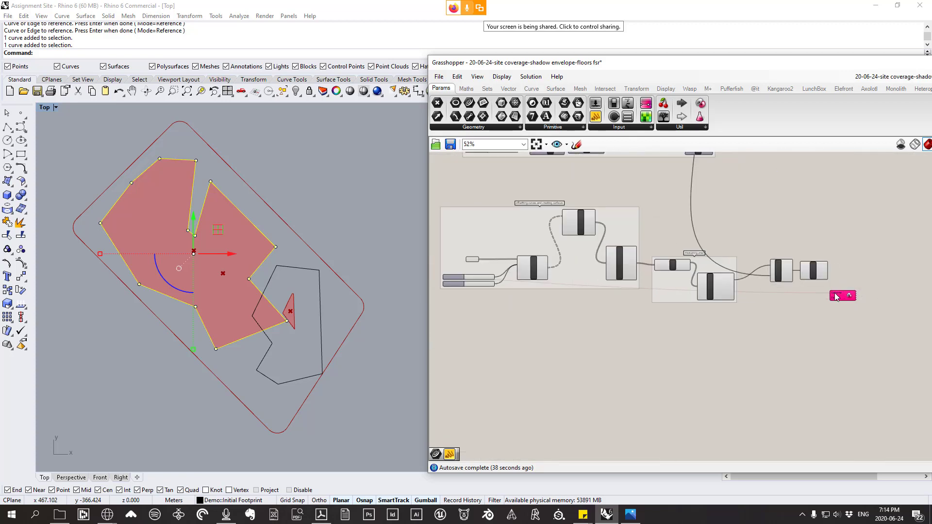
pyautogui.scroll(5, 833, 298)
pyautogui.moveTo(827, 293); pyautogui.dragTo(603, 359)
pyautogui.scroll(-2, 822, 357)
pyautogui.scroll(3, 813, 327)
pyautogui.scroll(-8, 832, 343)
pyautogui.scroll(7, 635, 335)
pyautogui.scroll(6, 612, 360)
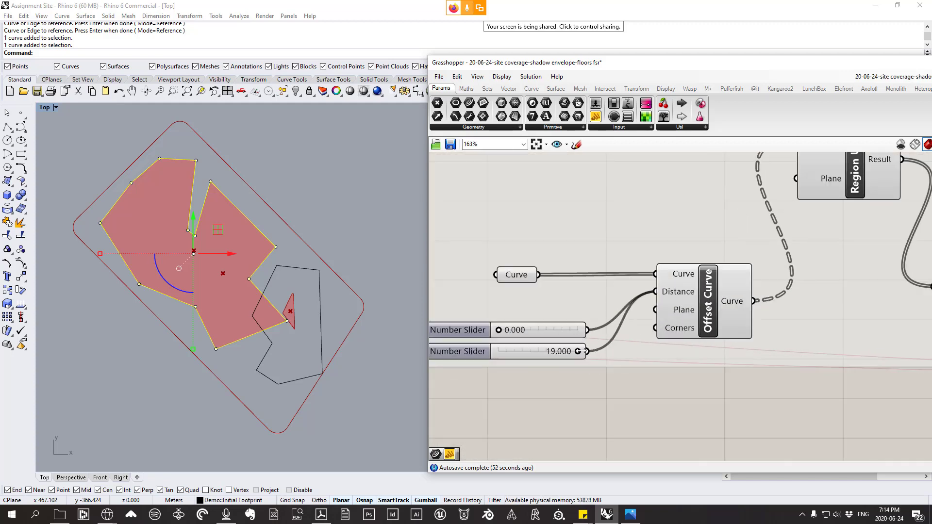
# - Bring Galapagos near the offset sliders to check its genome links, and tuck the lower slider closer beneath the upper one
pyautogui.scroll(-10, 573, 317)
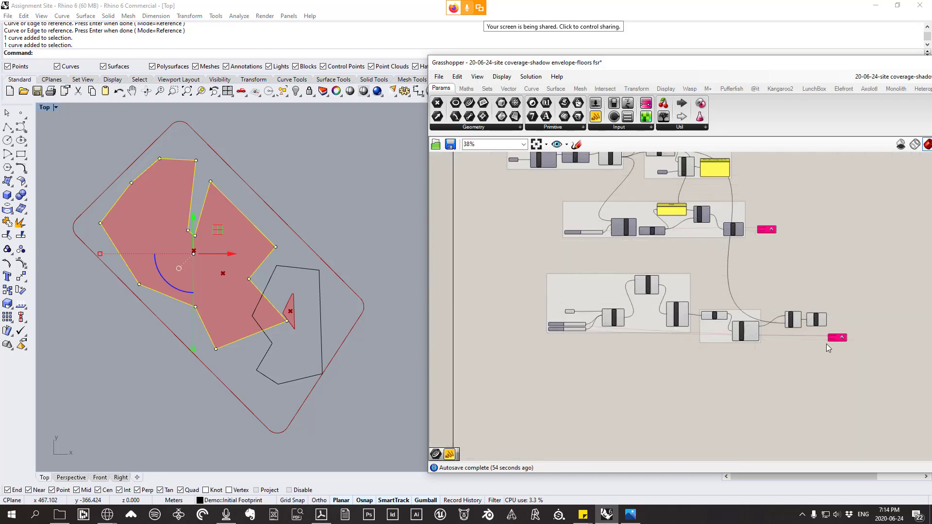
pyautogui.scroll(5, 651, 349)
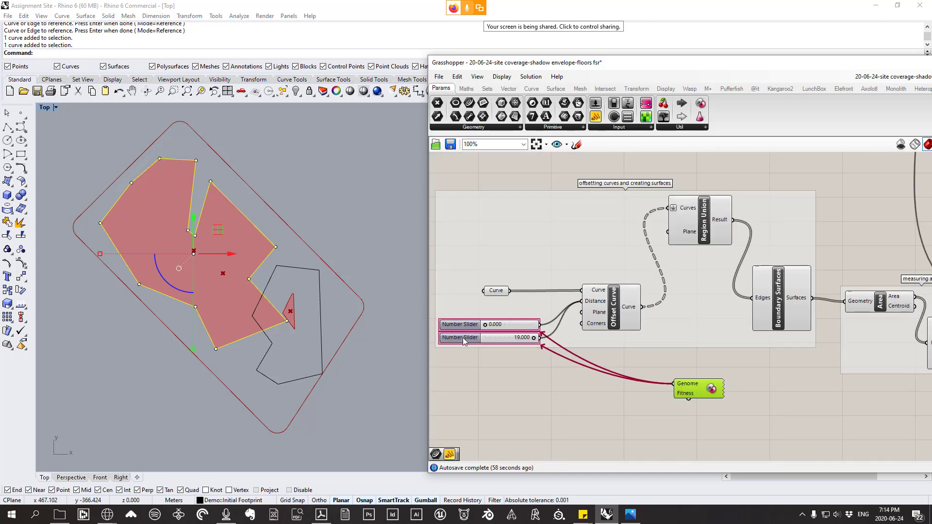
pyautogui.moveTo(462, 337); pyautogui.dragTo(462, 334)
pyautogui.click(611, 392)
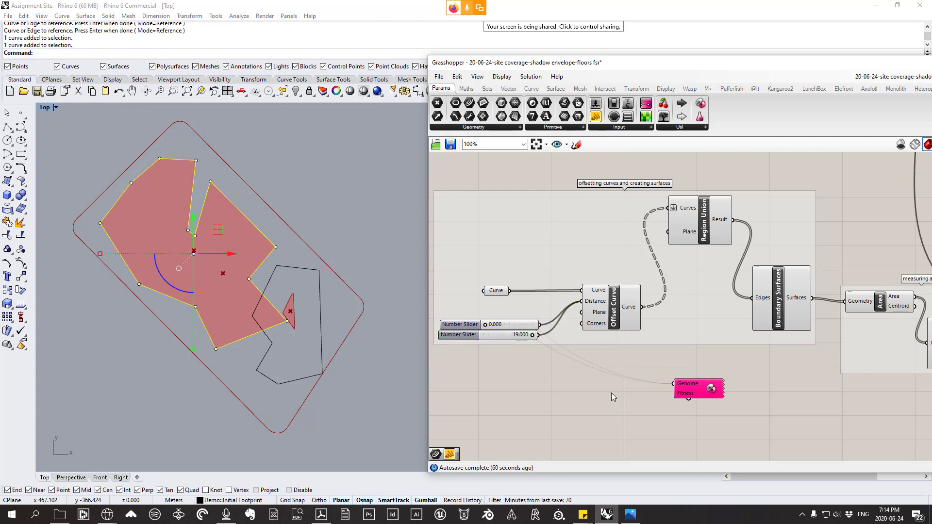
# - Move Galapagos back below the Absolute component and link its Fitness to the Absolute Result
pyautogui.scroll(-3, 640, 385)
pyautogui.scroll(2, 677, 381)
pyautogui.moveTo(677, 382); pyautogui.dragTo(709, 258)
pyautogui.scroll(-3, 633, 339)
pyautogui.scroll(-3, 820, 368)
pyautogui.scroll(3, 794, 368)
pyautogui.scroll(3, 808, 359)
pyautogui.moveTo(799, 330); pyautogui.dragTo(727, 345)
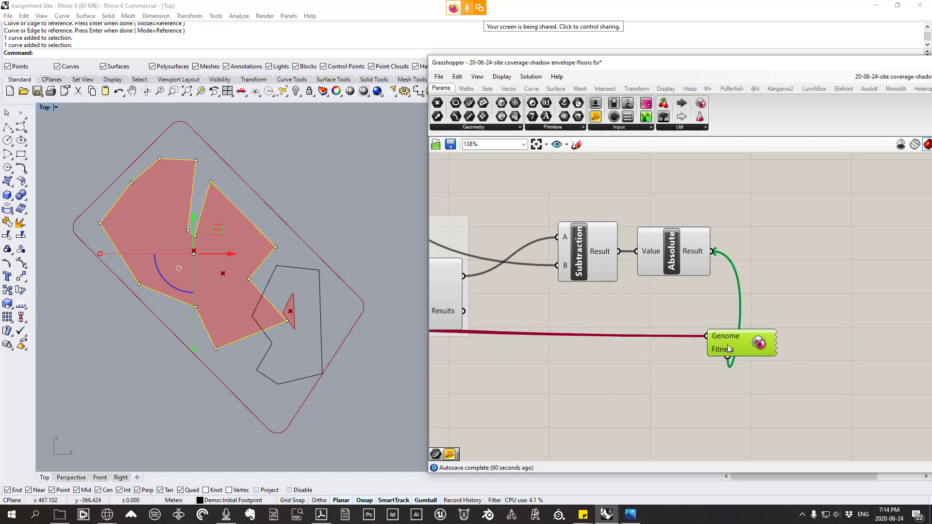
pyautogui.scroll(-5, 727, 345)
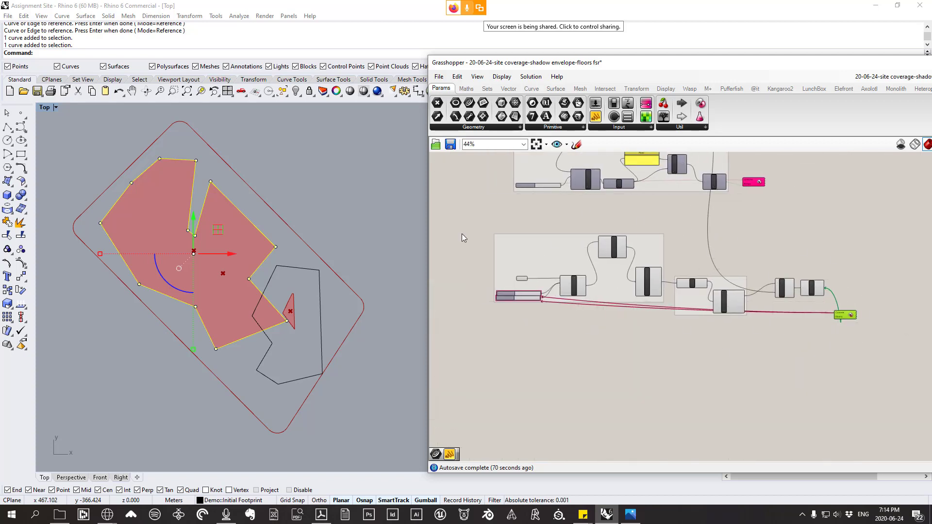
pyautogui.click(831, 330)
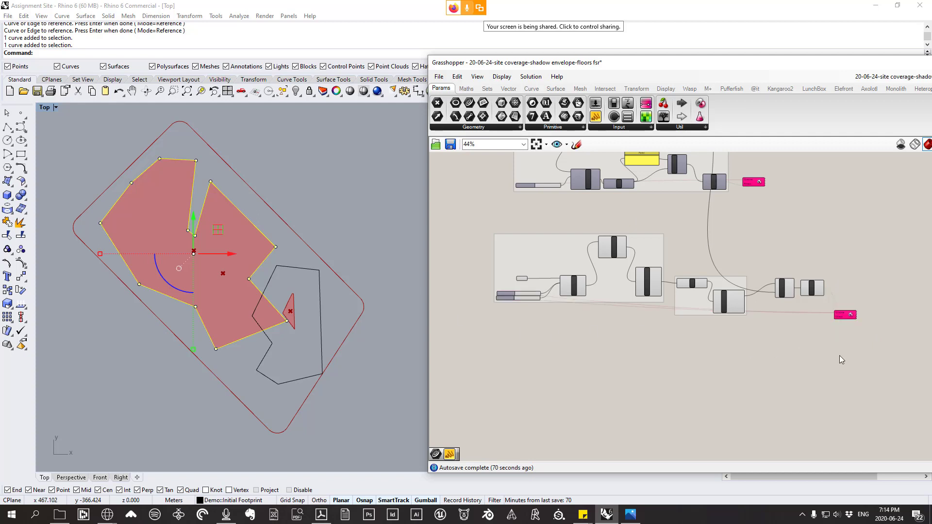
pyautogui.scroll(2, 846, 313)
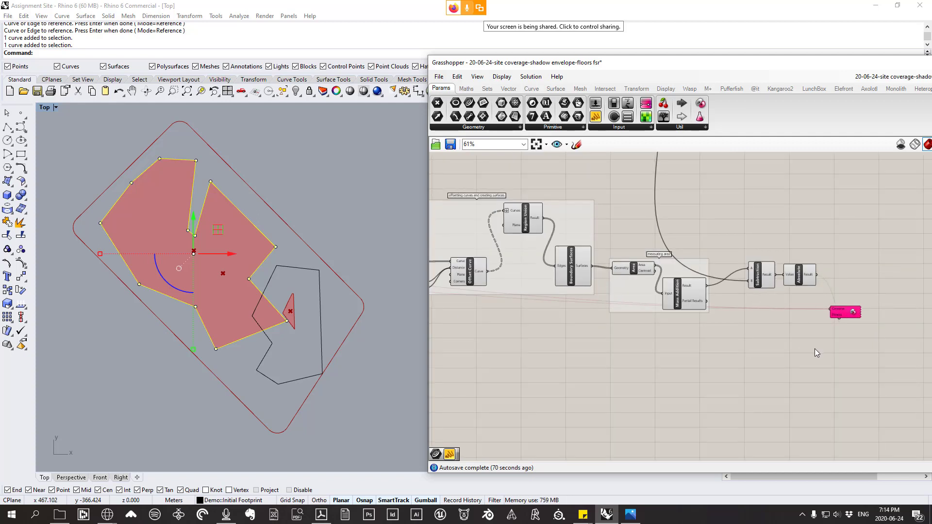
# - Open the Galapagos editor and reposition its window to check the fitness options alongside the component's connections
pyautogui.moveTo(846, 325); pyautogui.dragTo(915, 316, button='right')
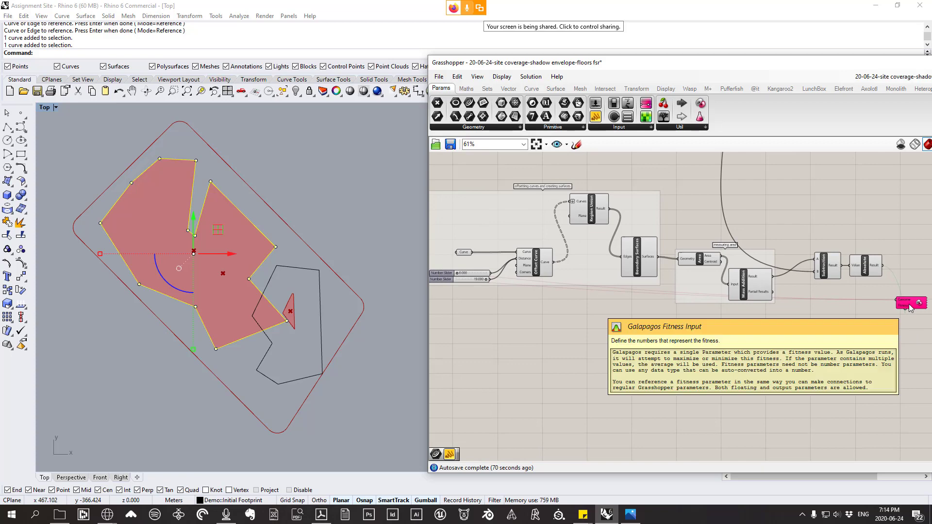
pyautogui.doubleClick(910, 305)
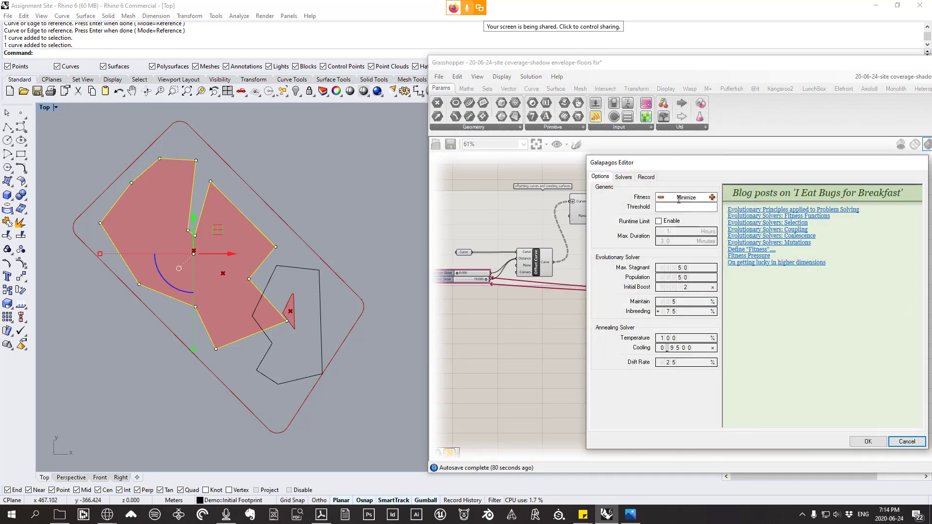
pyautogui.moveTo(723, 164); pyautogui.dragTo(771, 389)
pyautogui.moveTo(877, 270)
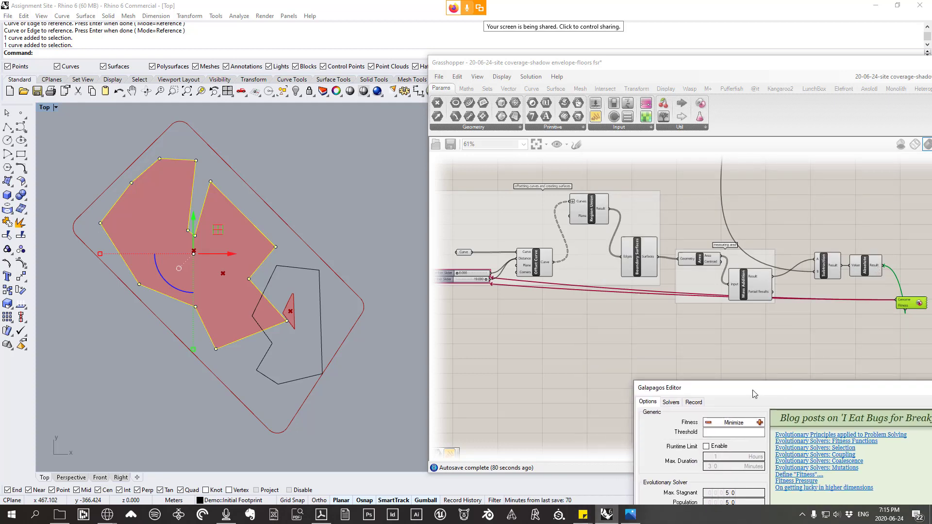
pyautogui.moveTo(754, 394); pyautogui.dragTo(724, 289)
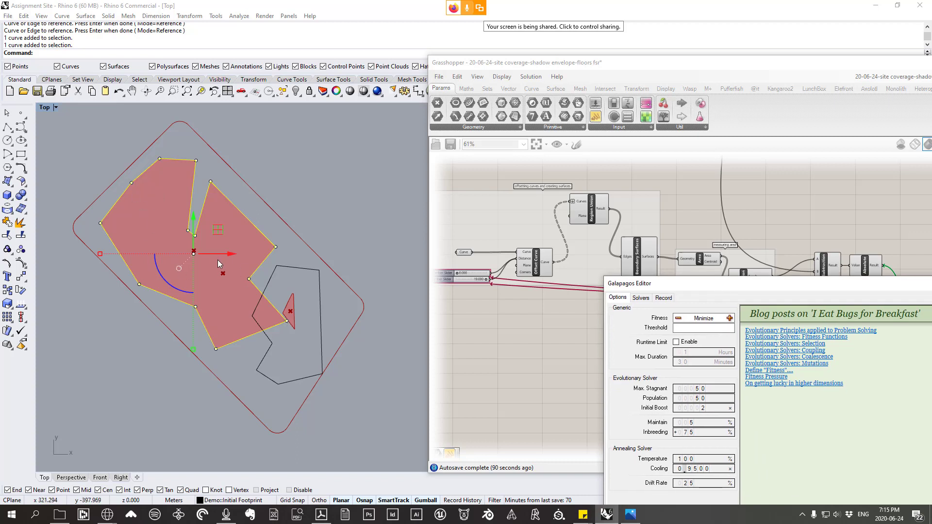
# - Place the Galapagos editor clear of the offset sliders and run the Simulated Annealing solver
pyautogui.click(641, 298)
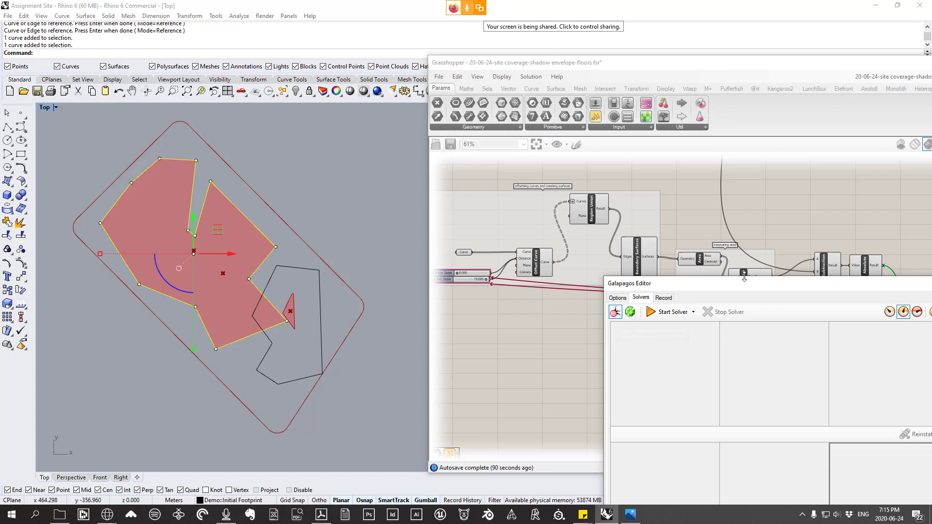
pyautogui.moveTo(743, 283); pyautogui.dragTo(602, 107)
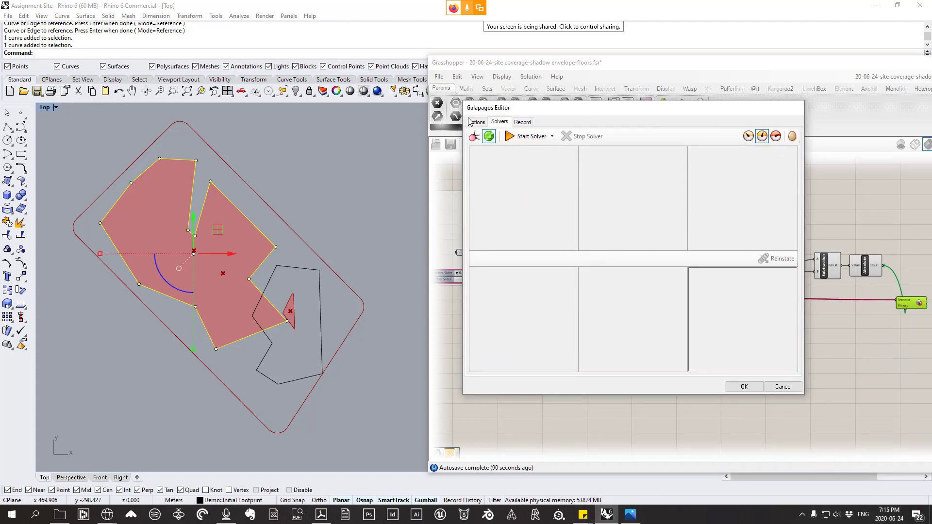
pyautogui.click(491, 137)
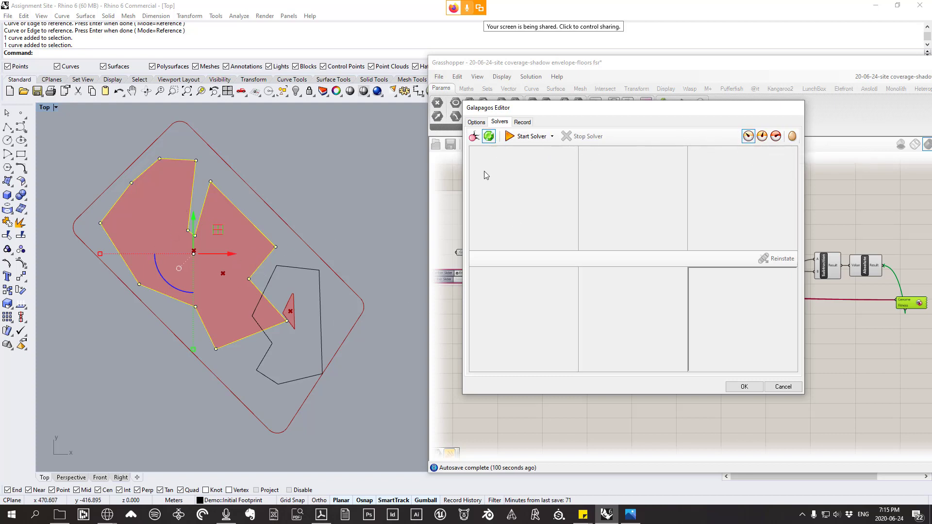
pyautogui.moveTo(560, 113); pyautogui.dragTo(664, 108)
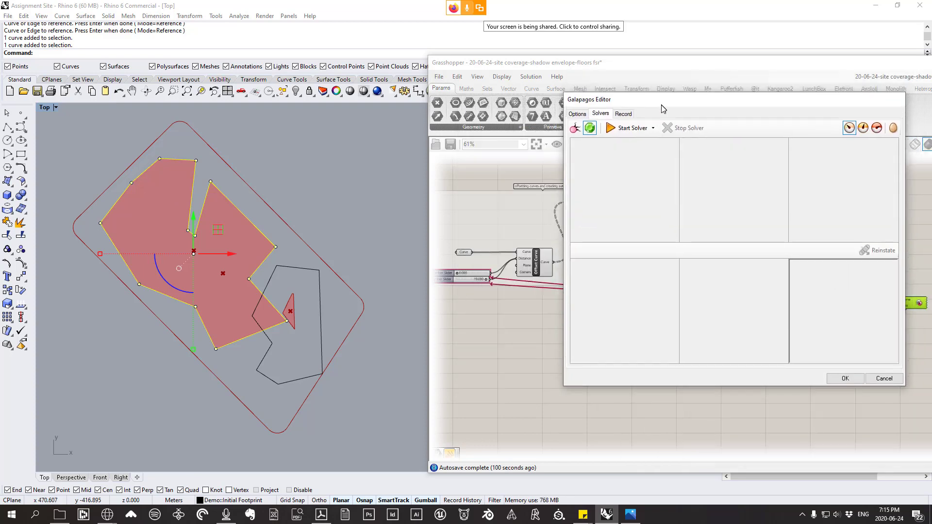
pyautogui.click(627, 129)
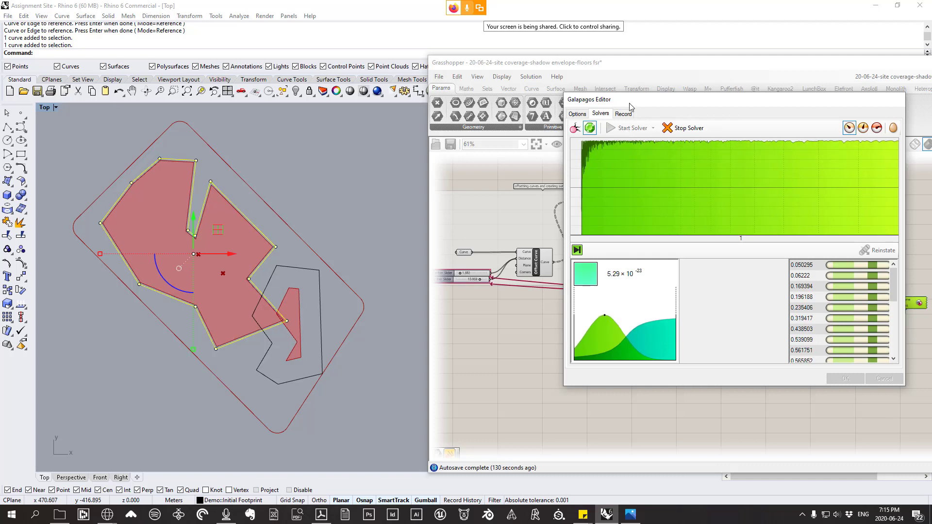
# - Skip the annealing run to its next track, bring the offset sliders into view, and stop the solver
pyautogui.click(577, 252)
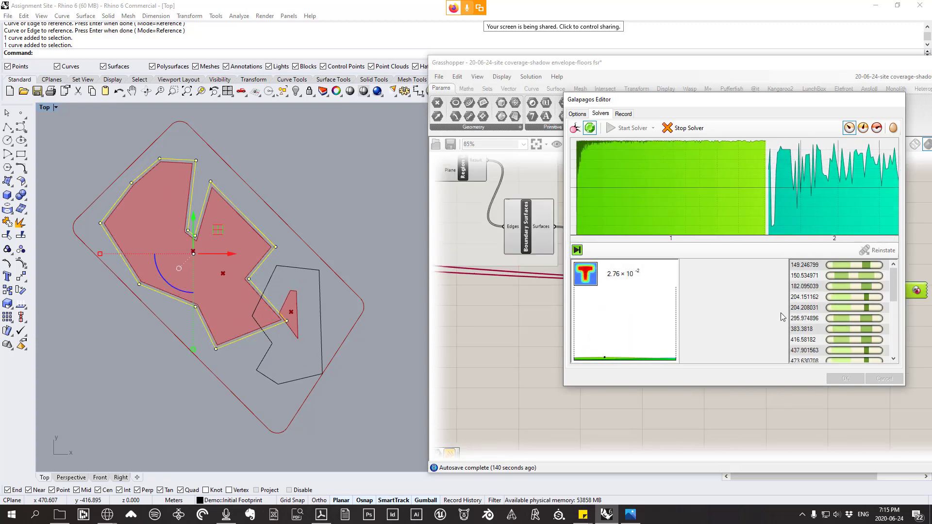
pyautogui.click(628, 114)
pyautogui.click(600, 114)
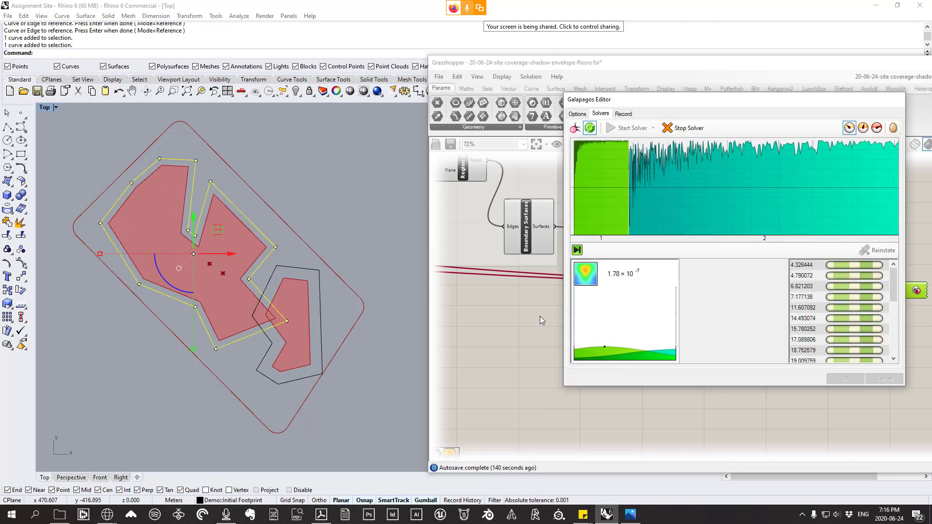
pyautogui.scroll(-3, 539, 314)
pyautogui.scroll(3, 498, 295)
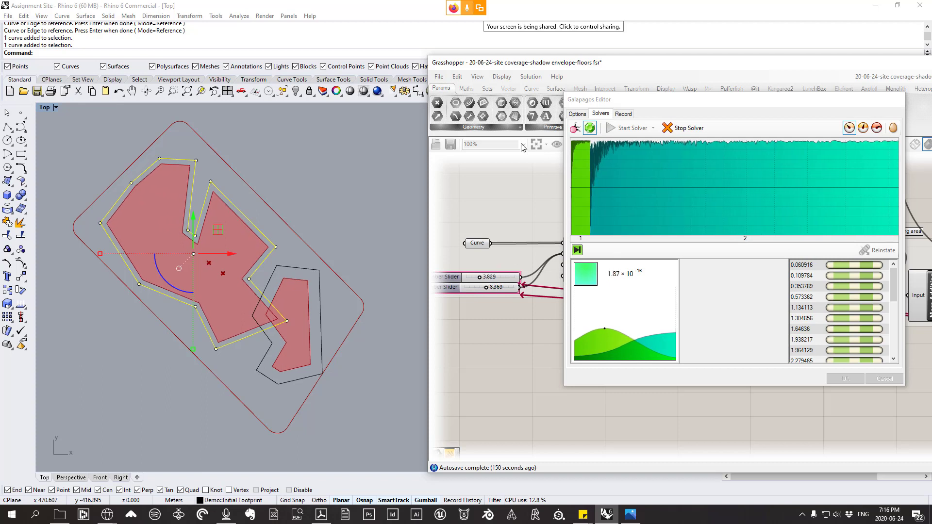
pyautogui.click(691, 128)
# - Reinstate the top annealing genome with fitness 0.060916 in Grasshopper, and check the annealing solver's record
pyautogui.click(822, 269)
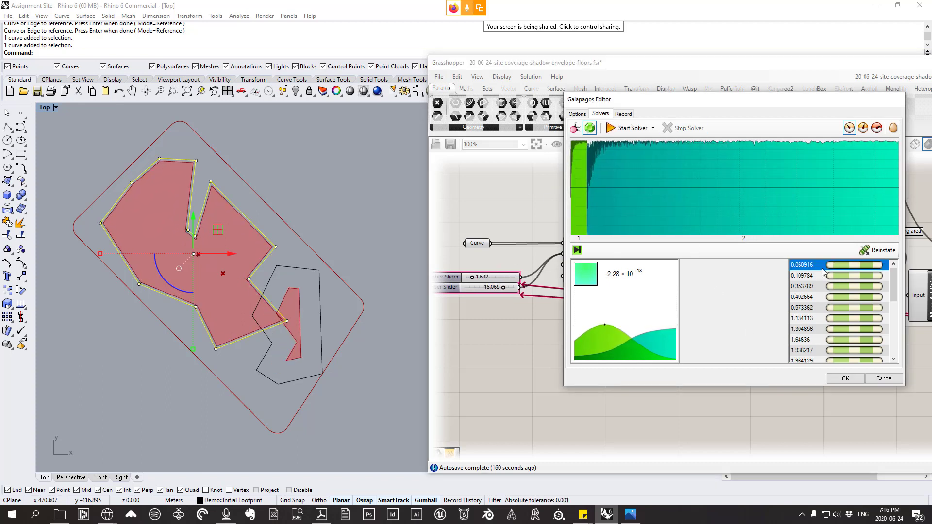
pyautogui.click(877, 250)
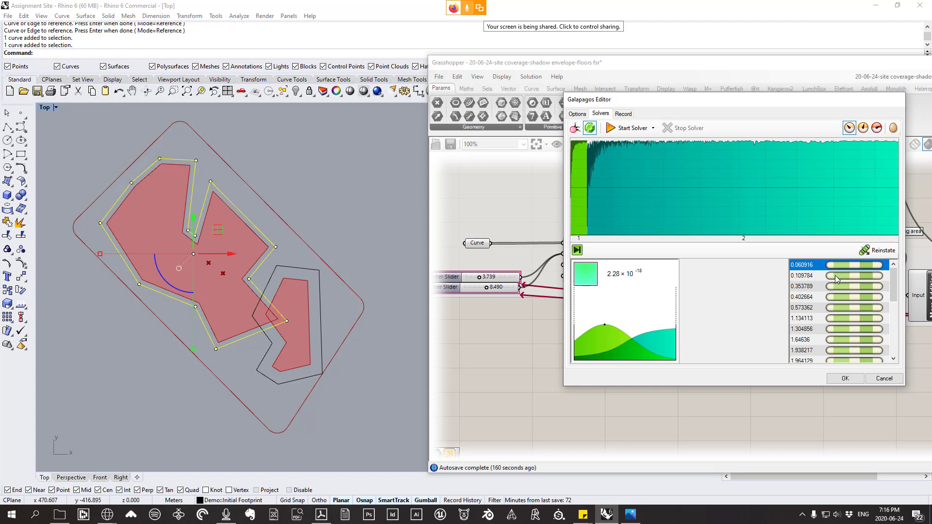
pyautogui.click(825, 276)
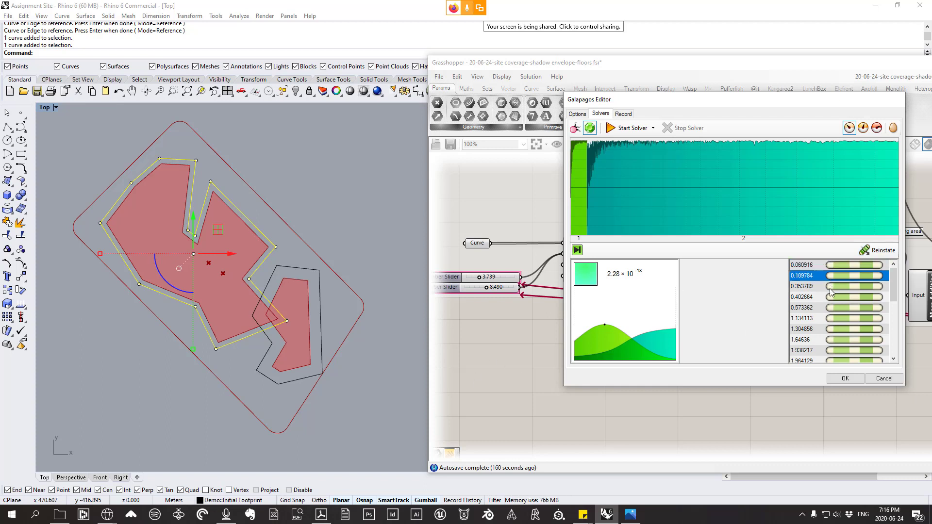
pyautogui.click(621, 116)
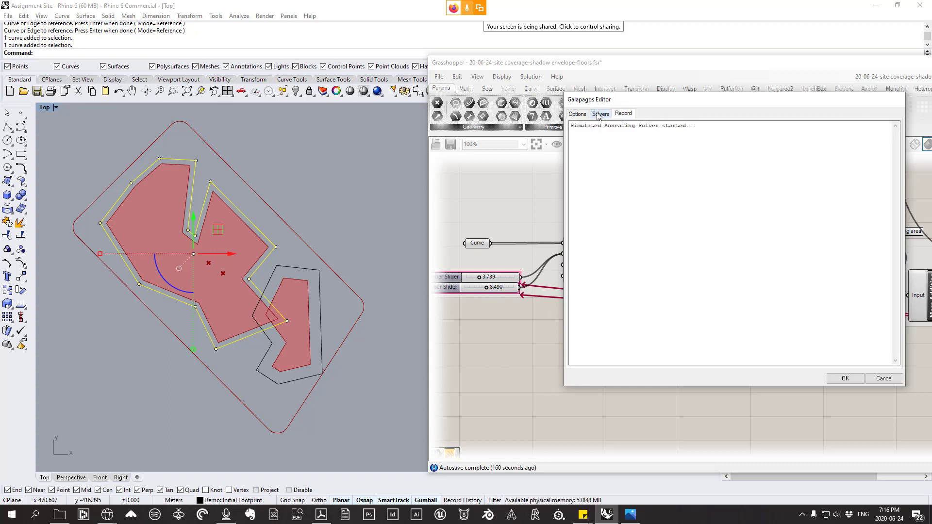
pyautogui.click(599, 114)
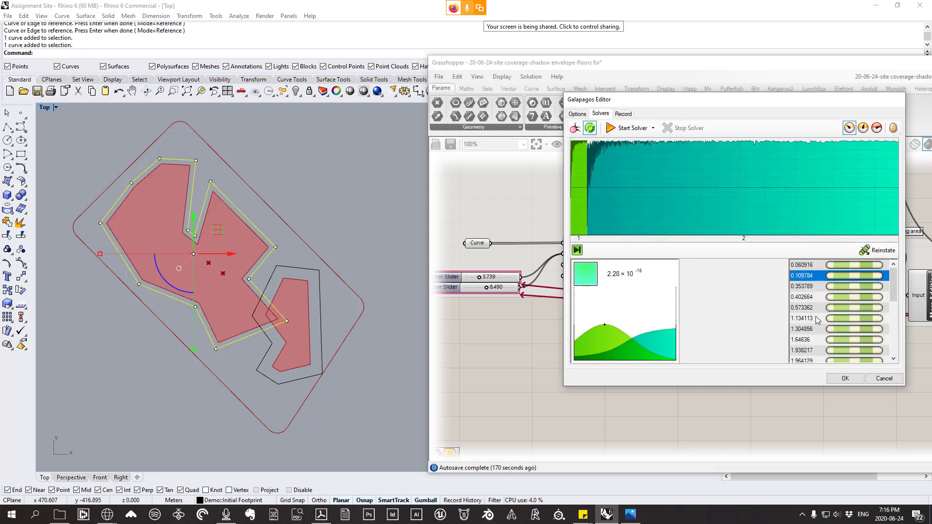
# - Compare the leading annealing genomes by reinstating them in turn, ending with the best one, 0.060916
pyautogui.click(850, 265)
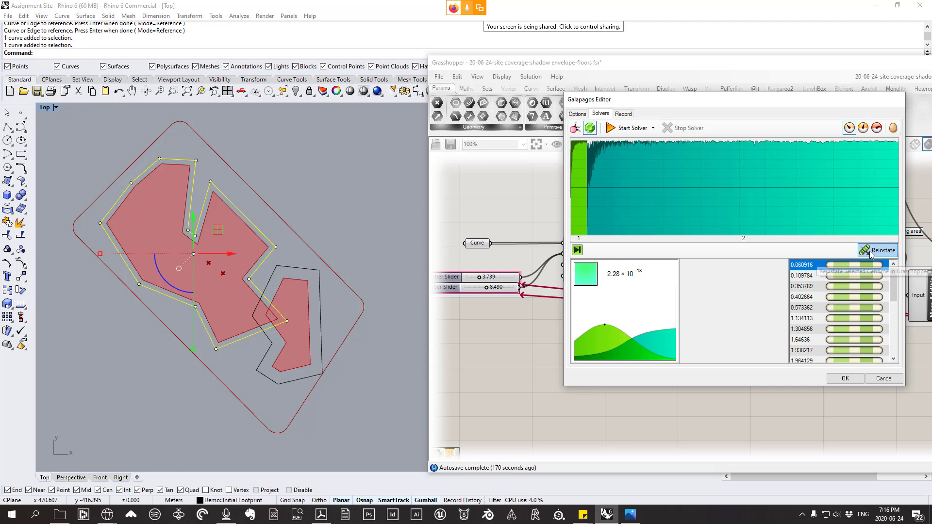
pyautogui.click(870, 252)
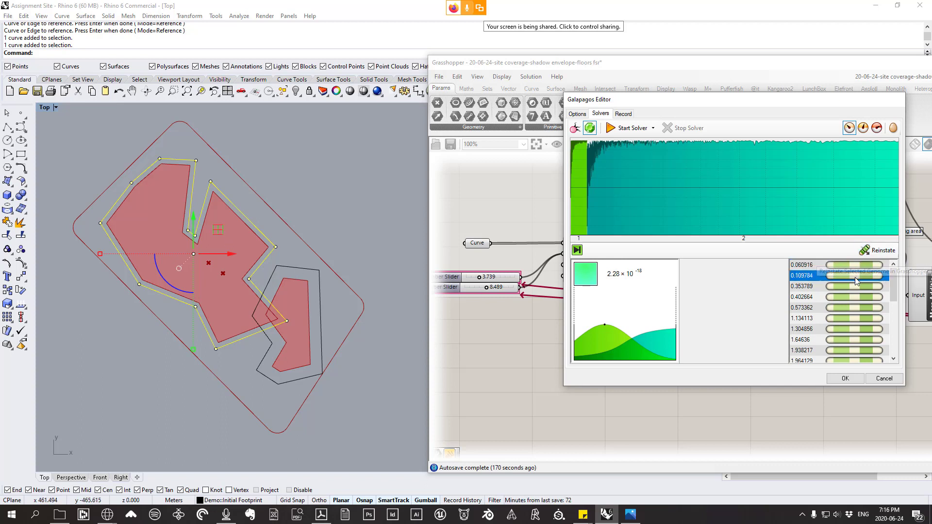
pyautogui.click(850, 287)
pyautogui.click(873, 254)
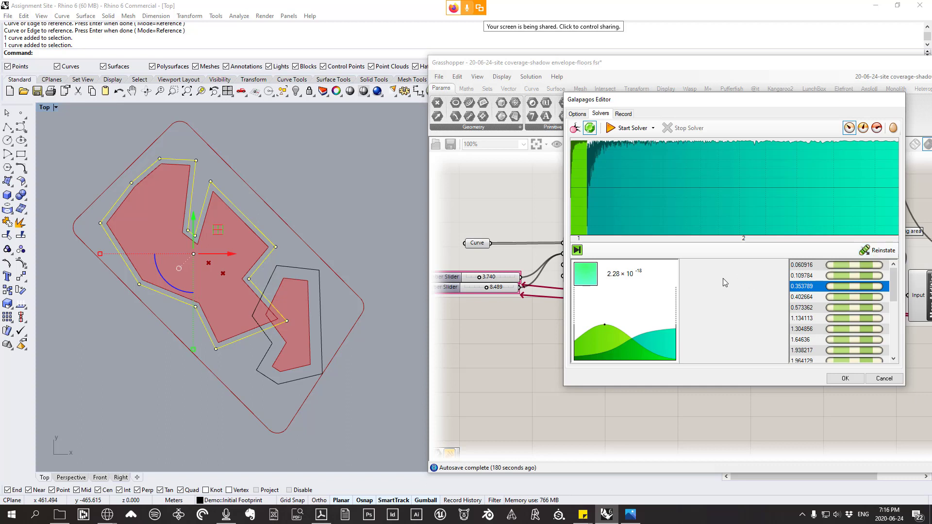
pyautogui.moveTo(892, 290)
pyautogui.mouseDown()
pyautogui.moveTo(898, 362)
pyautogui.moveTo(893, 259)
pyautogui.moveTo(891, 288)
pyautogui.mouseUp()
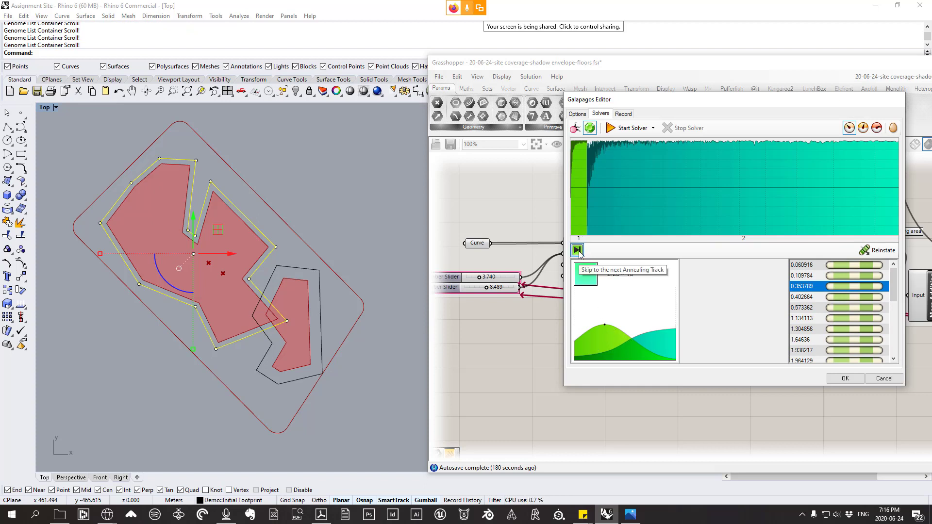
pyautogui.click(862, 265)
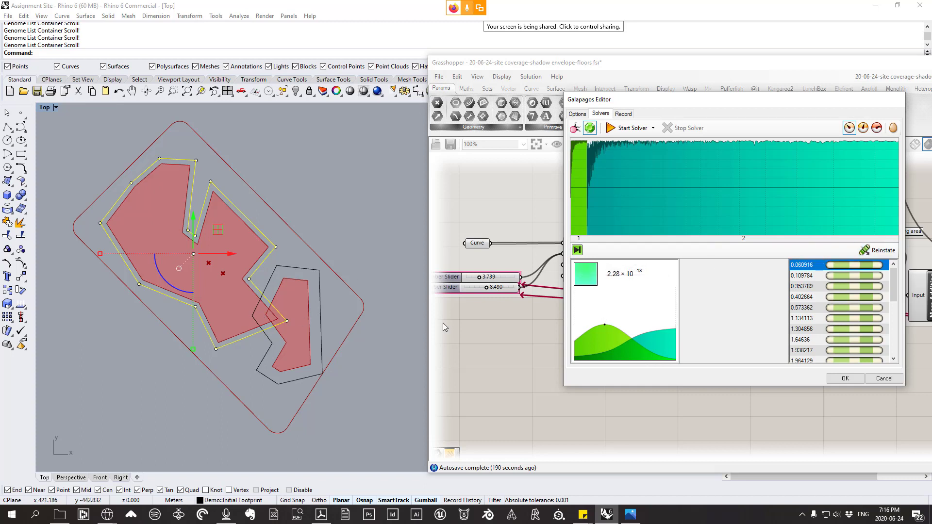
pyautogui.click(854, 297)
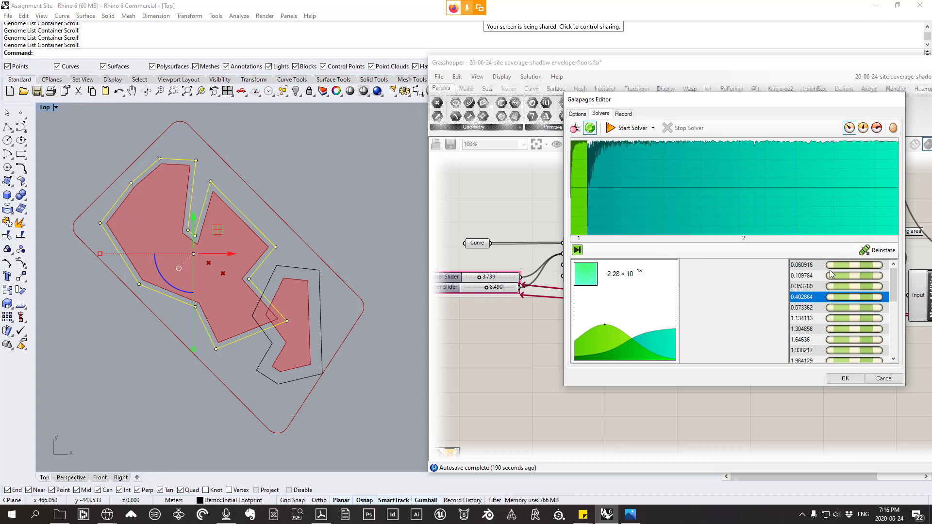
pyautogui.click(847, 265)
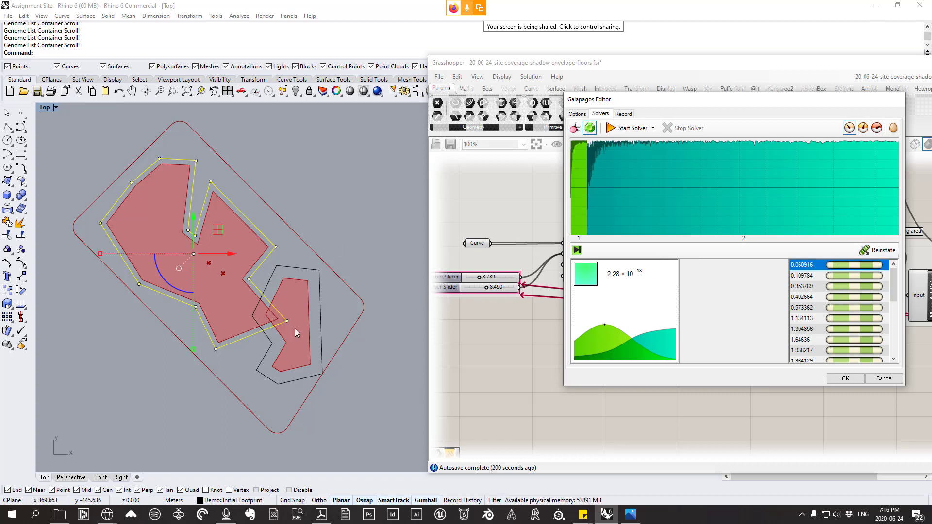
# - Run the Evolutionary Solver on the offset sliders, review the solver options, and return to the solver results
pyautogui.click(630, 128)
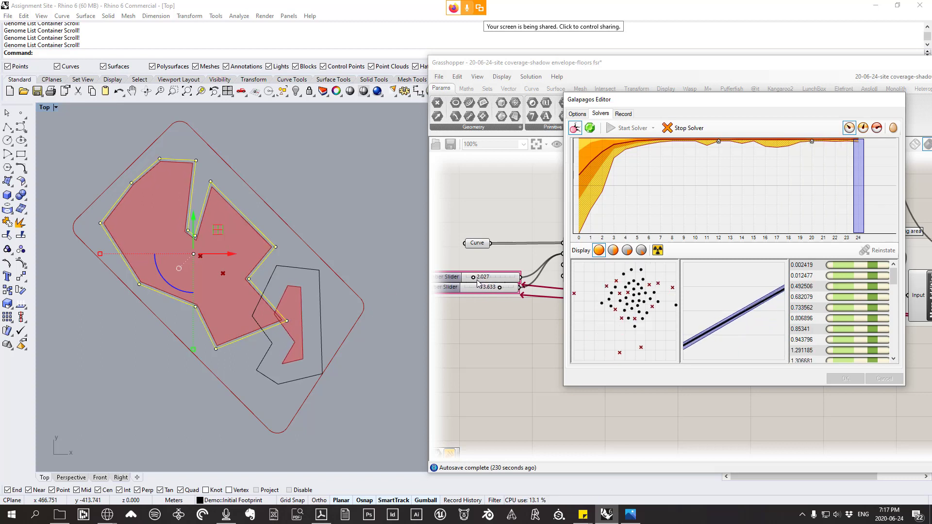
pyautogui.click(658, 256)
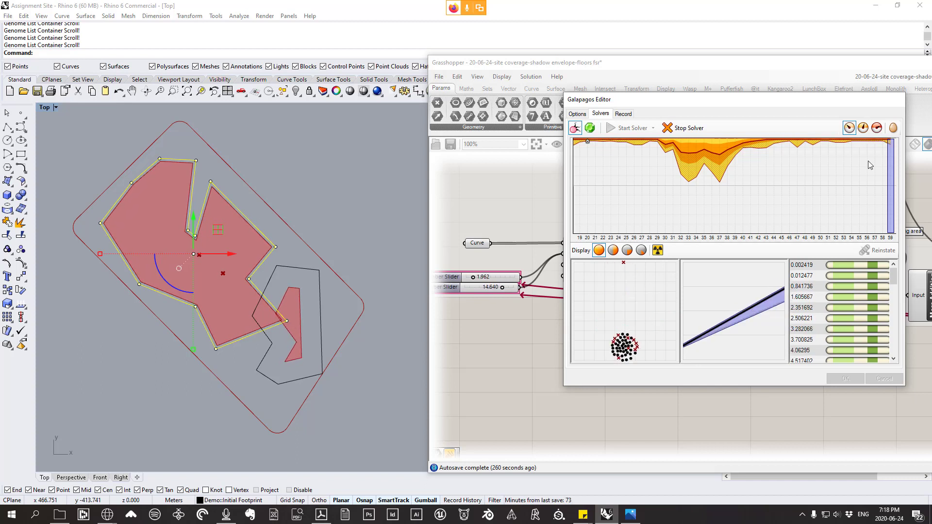
pyautogui.click(577, 114)
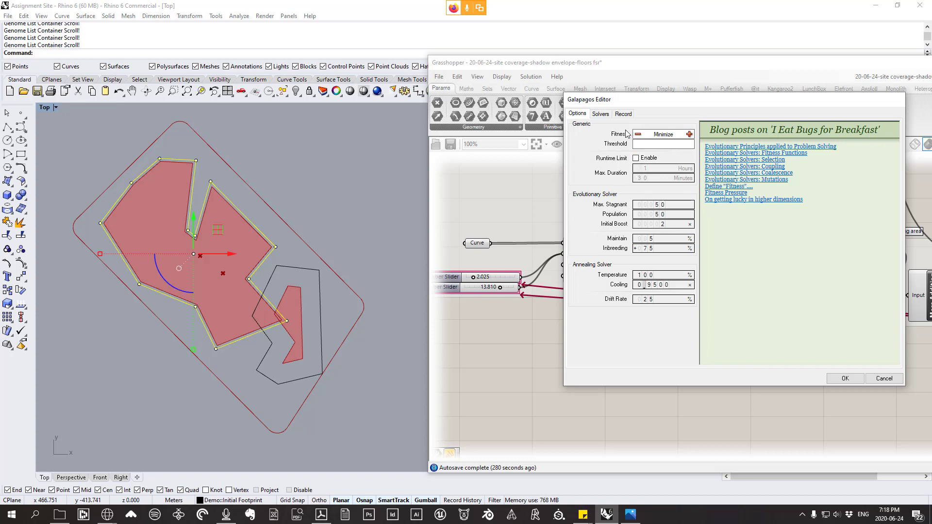
pyautogui.click(599, 115)
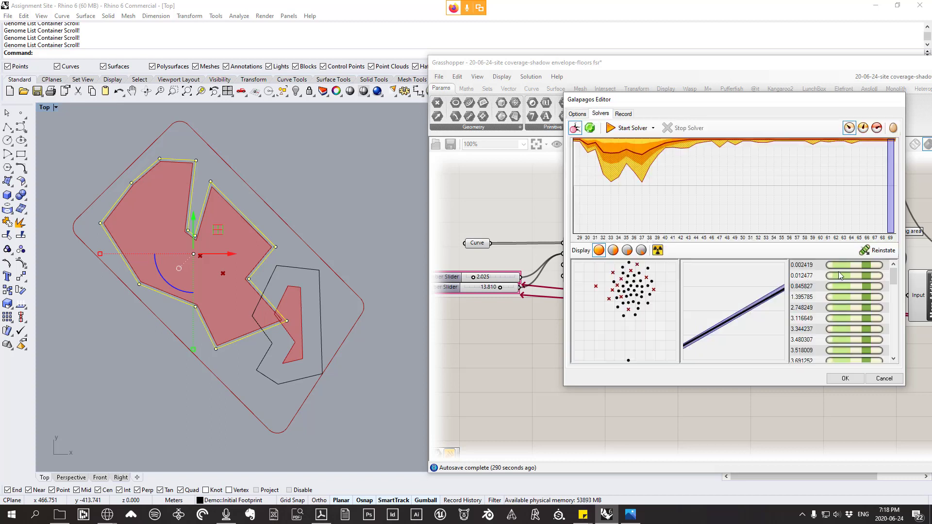
# - Compare the leading evolutionary genomes 0.002419, 0.012477 and 0.845827 by reinstating them in turn
pyautogui.click(837, 265)
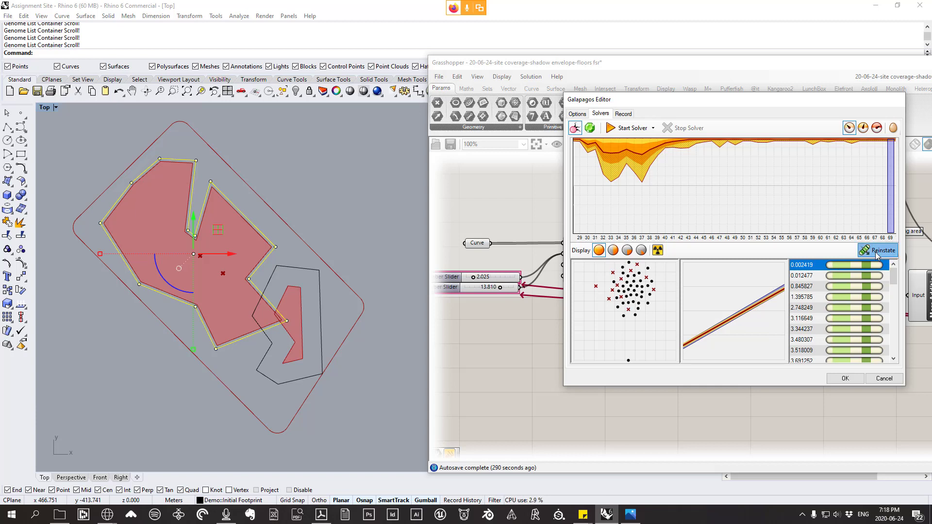
pyautogui.click(843, 277)
pyautogui.click(875, 253)
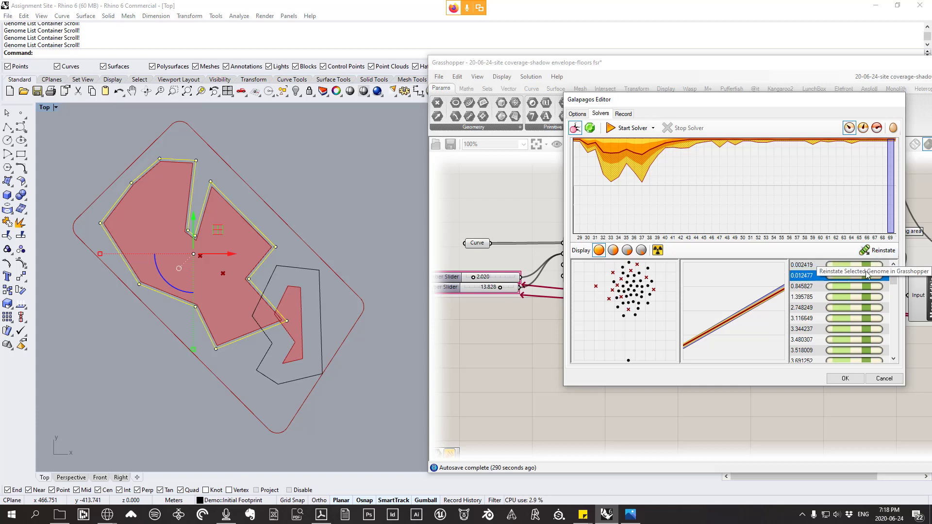
pyautogui.click(848, 287)
pyautogui.click(875, 250)
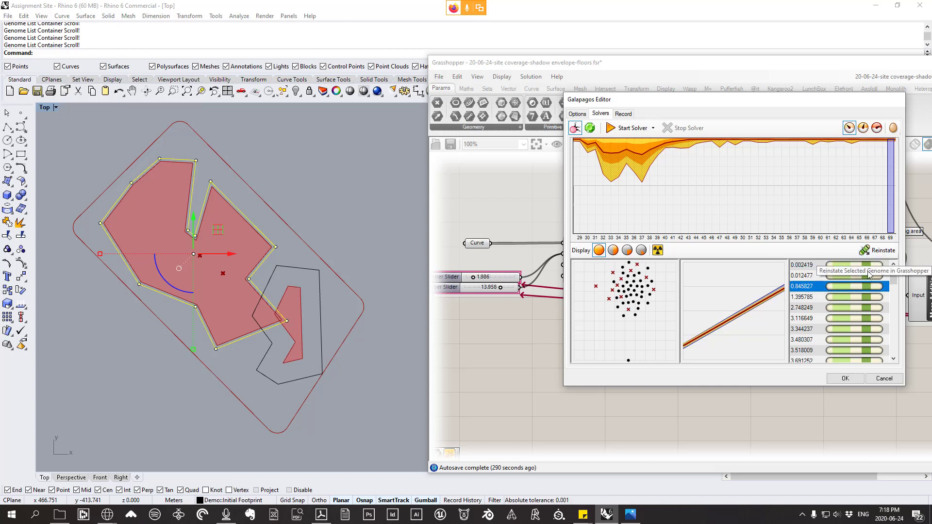
pyautogui.click(843, 297)
# - Reinstate the best evolutionary genome with fitness 0.002419 and open the solver's species record
pyautogui.click(840, 265)
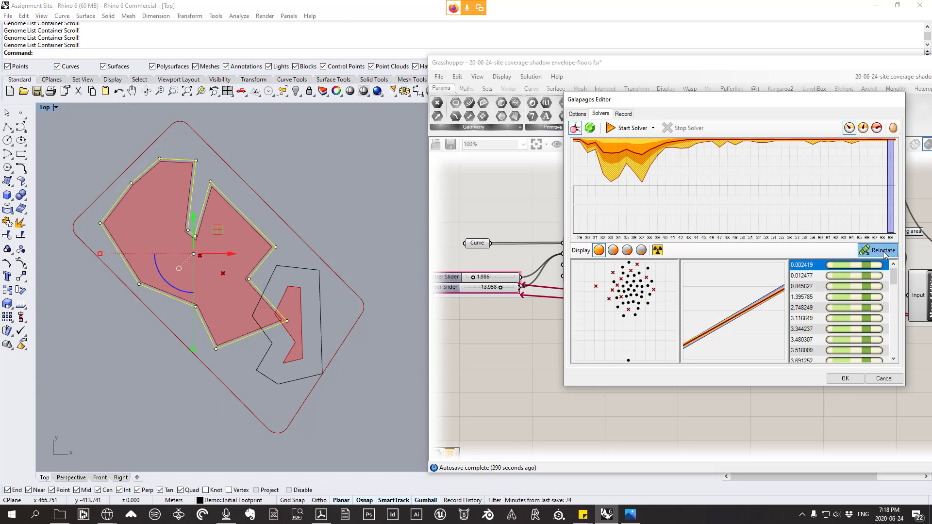
pyautogui.click(883, 252)
pyautogui.click(842, 287)
pyautogui.click(843, 277)
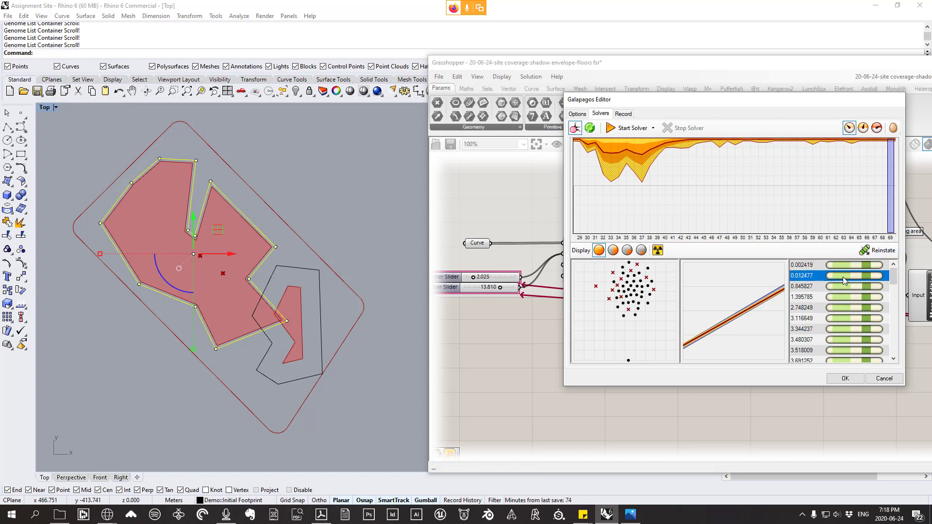
pyautogui.click(849, 266)
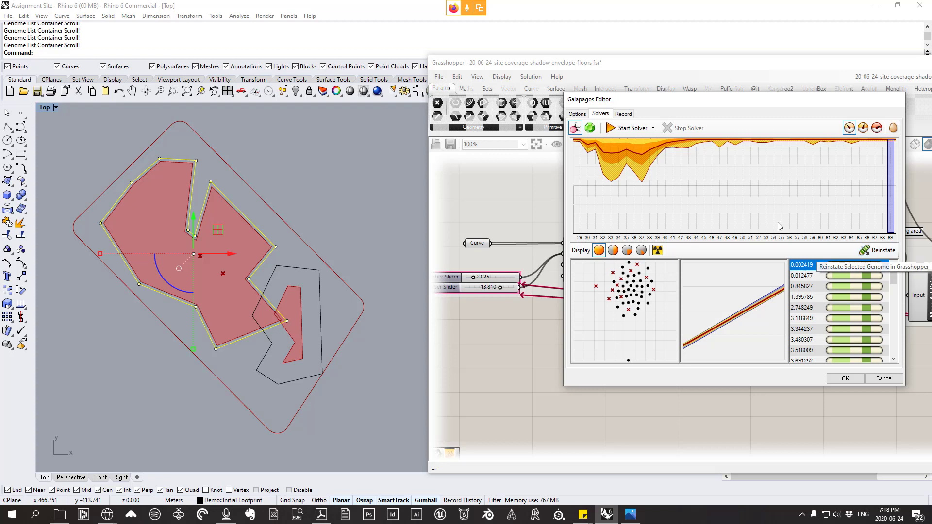
pyautogui.click(623, 114)
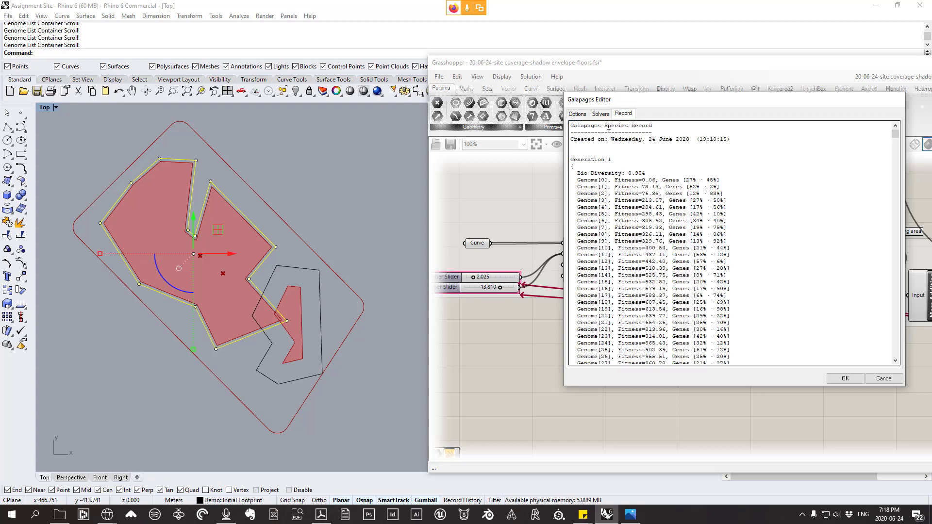
# - Review the species record, reinstate the genome with fitness 0.002419, and accept the Galapagos results
pyautogui.scroll(-1, 668, 263)
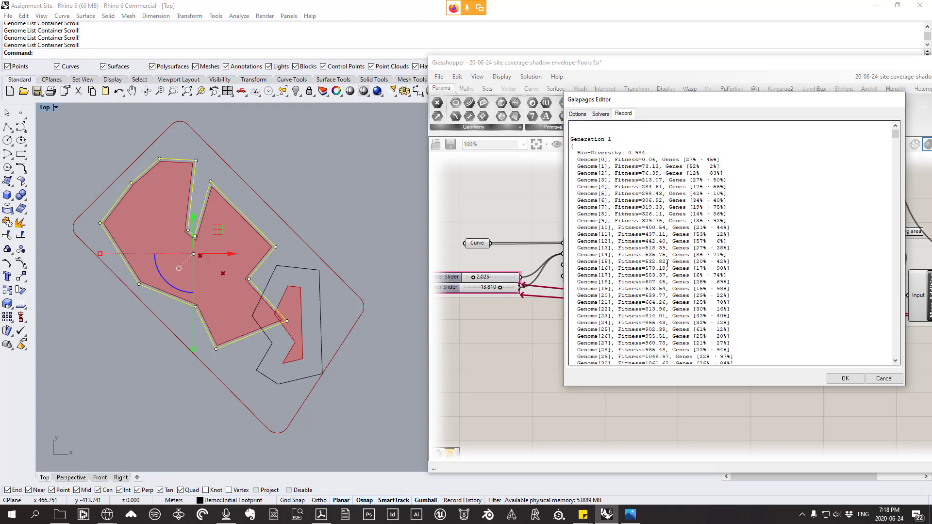
pyautogui.click(668, 264)
pyautogui.click(600, 117)
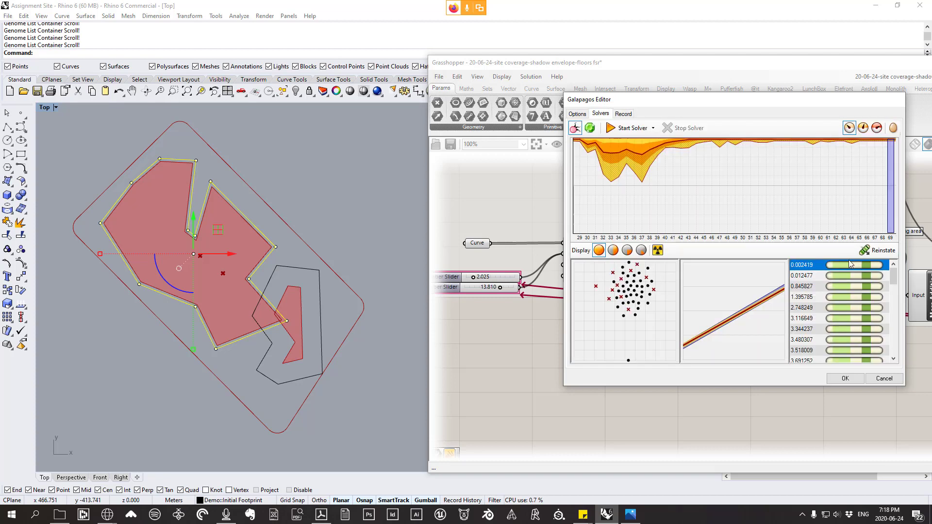
pyautogui.click(881, 250)
pyautogui.click(845, 379)
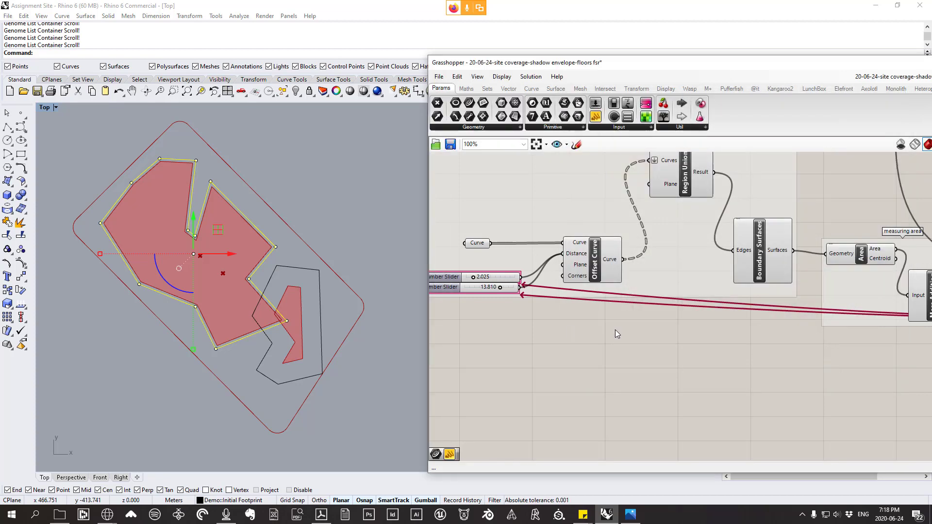
# - Capture a screenshot of the two optimized offset sliders to the clipboard
pyautogui.scroll(4, 605, 273)
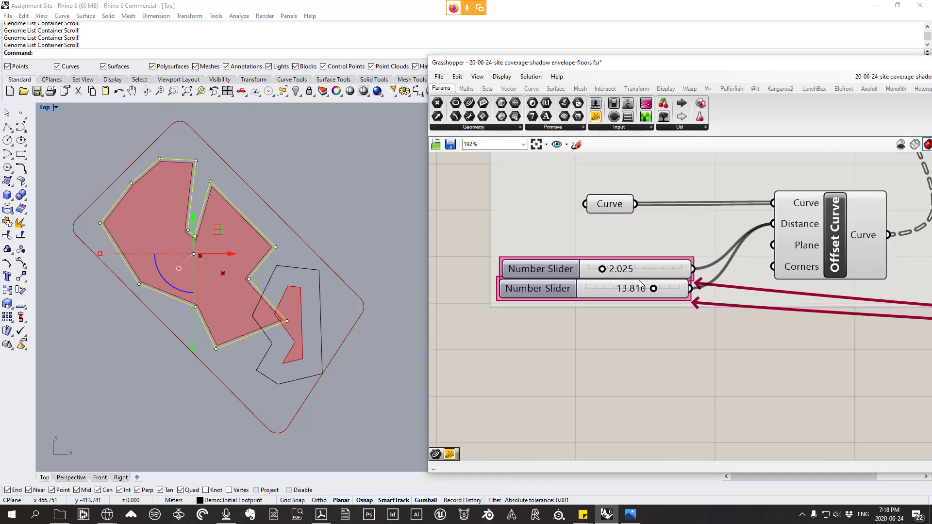
pyautogui.moveTo(651, 290); pyautogui.dragTo(623, 236, button='right')
pyautogui.scroll(-3, 622, 238)
pyautogui.scroll(3, 636, 233)
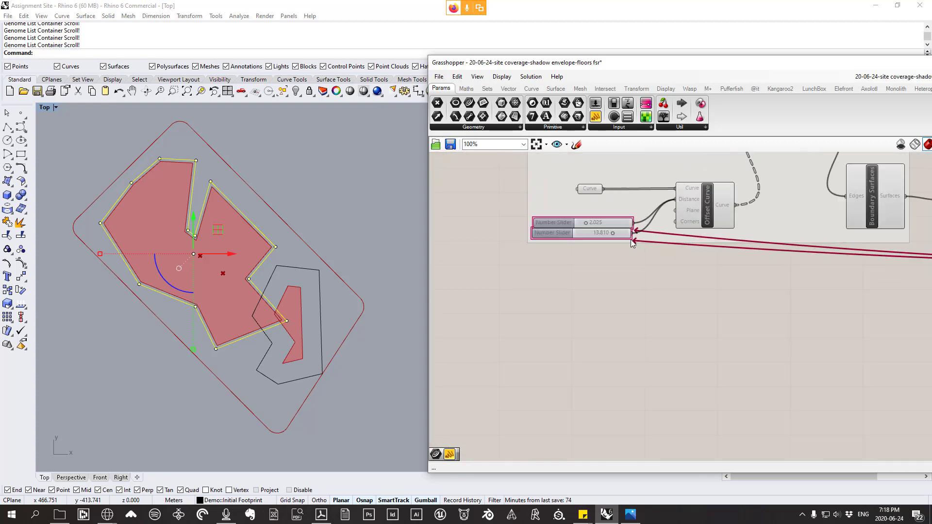
pyautogui.scroll(-2, 595, 286)
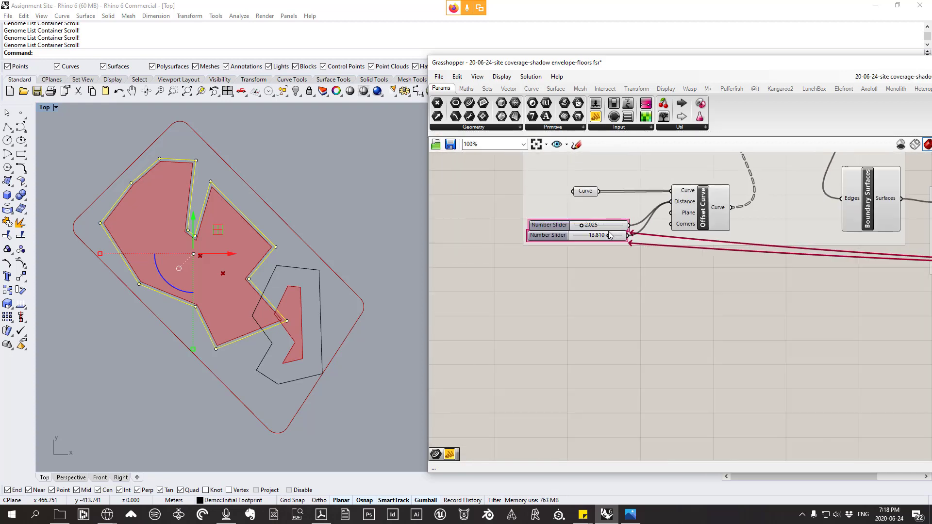
pyautogui.scroll(4, 595, 289)
pyautogui.moveTo(591, 302); pyautogui.dragTo(608, 301, button='right')
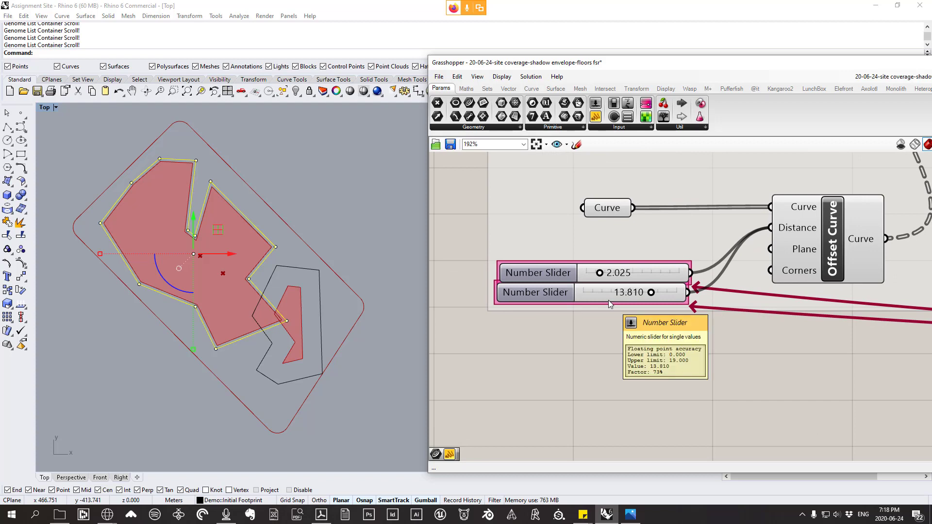
pyautogui.press('ctrl+Print')
pyautogui.moveTo(484, 250); pyautogui.dragTo(696, 309)
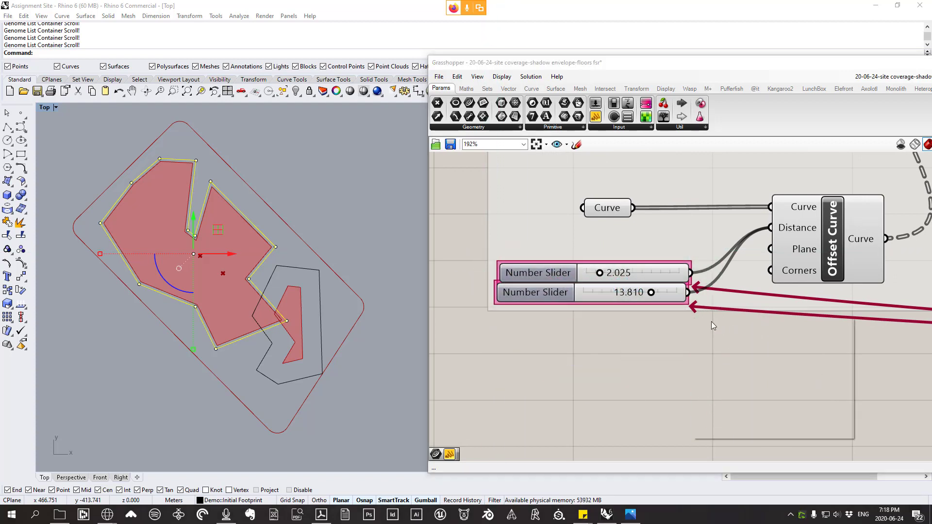
pyautogui.click(733, 355)
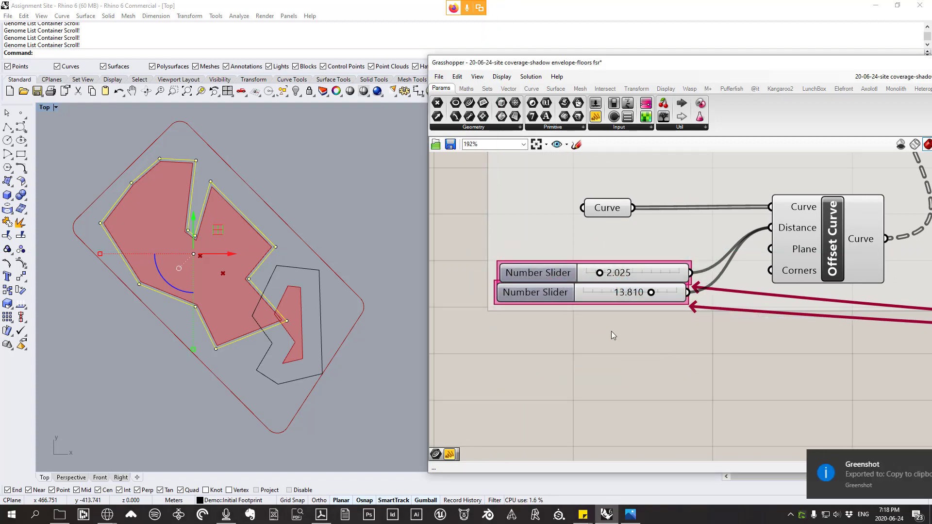
# - Add a panel below the offset sliders and feed it the first slider's value
pyautogui.scroll(-1, 610, 332)
pyautogui.scroll(1, 667, 323)
pyautogui.moveTo(596, 121); pyautogui.dragTo(718, 384)
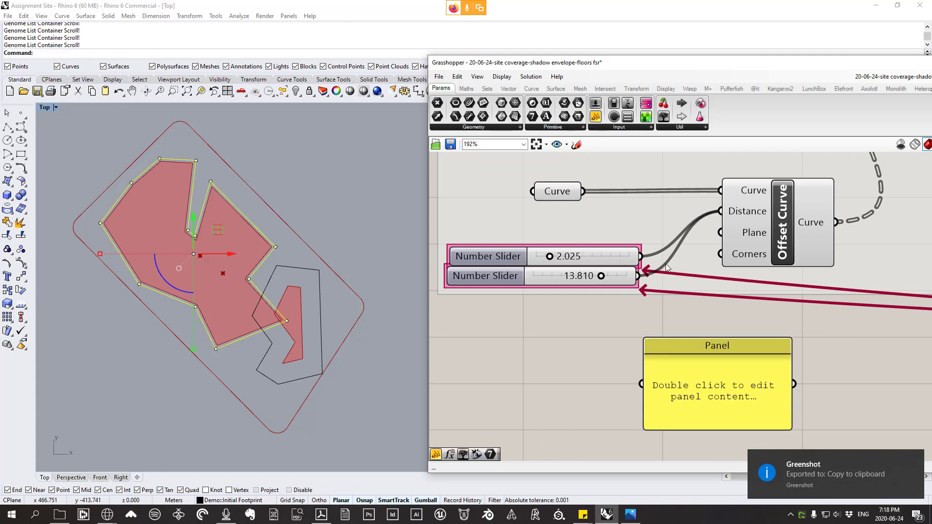
pyautogui.moveTo(643, 258); pyautogui.dragTo(641, 383)
pyautogui.rightClick(680, 379)
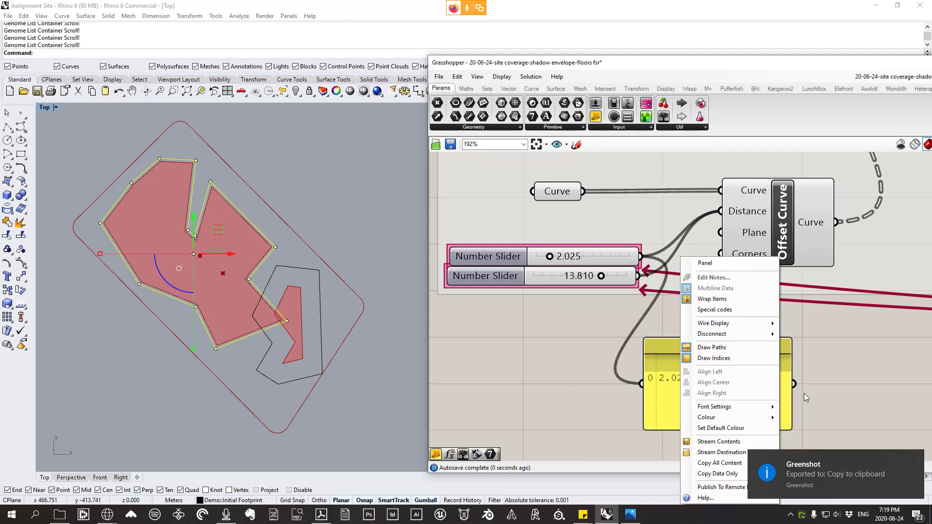
pyautogui.click(860, 393)
pyautogui.scroll(-3, 777, 369)
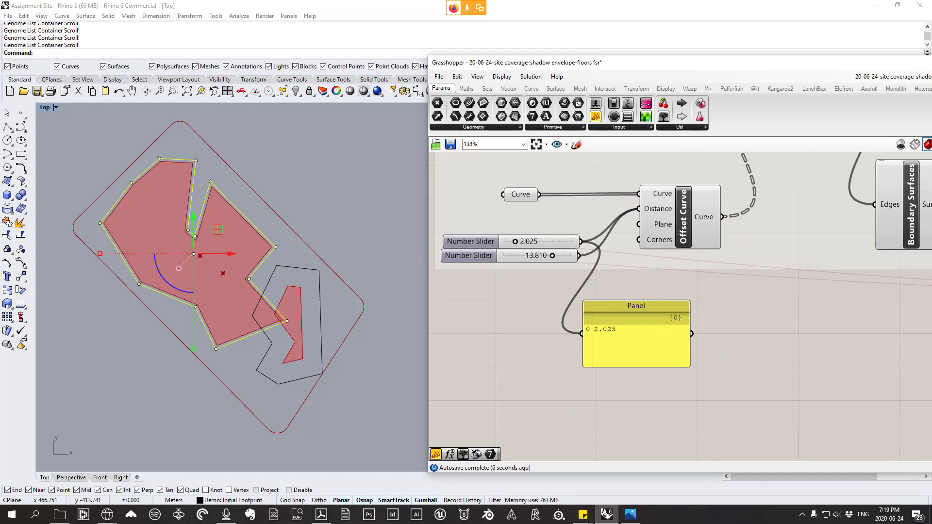
# - Duplicate the value panel directly below the original and feed the copy from the second offset slider
pyautogui.click(642, 349)
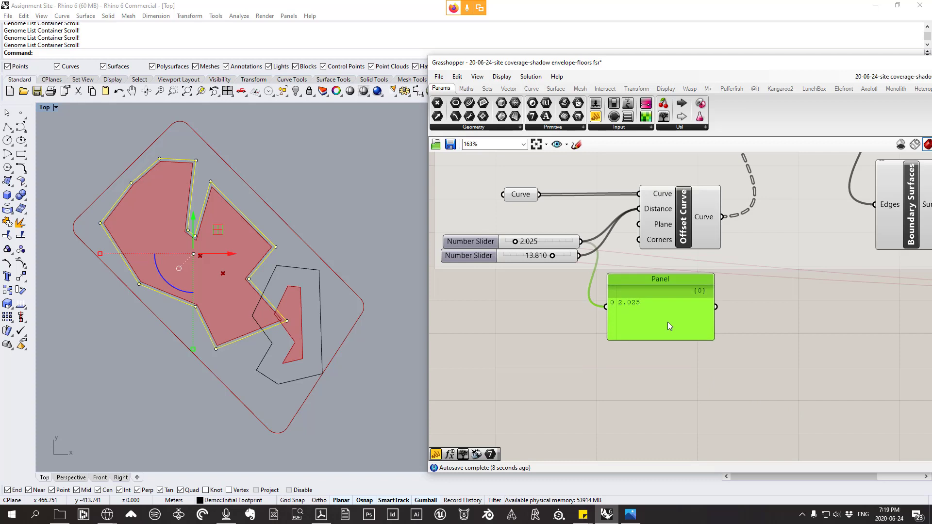
pyautogui.scroll(2, 668, 322)
pyautogui.keyDown('alt'); pyautogui.moveTo(695, 317); pyautogui.dragTo(692, 399); pyautogui.keyUp('alt')
pyautogui.moveTo(574, 382); pyautogui.dragTo(582, 362, button='right')
pyautogui.click(582, 362)
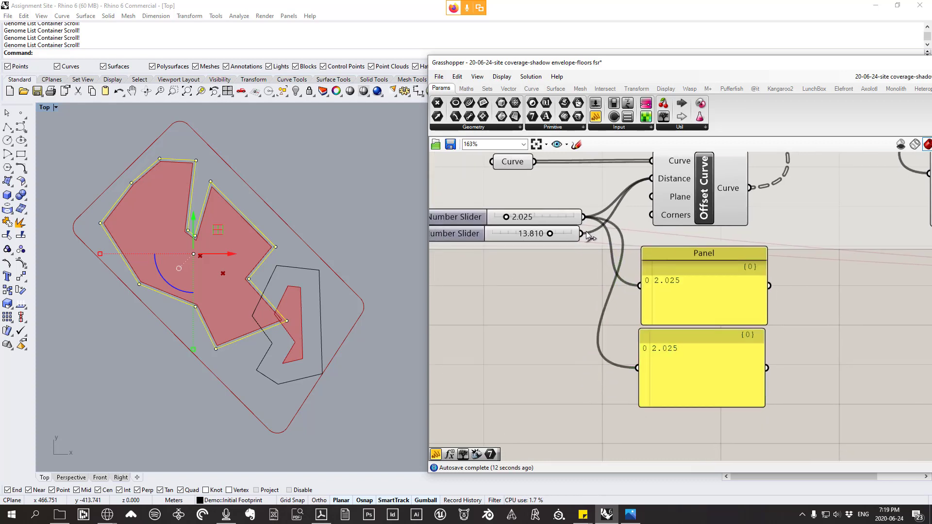
pyautogui.moveTo(582, 233); pyautogui.dragTo(630, 388)
pyautogui.moveTo(679, 289); pyautogui.dragTo(716, 293, button='right')
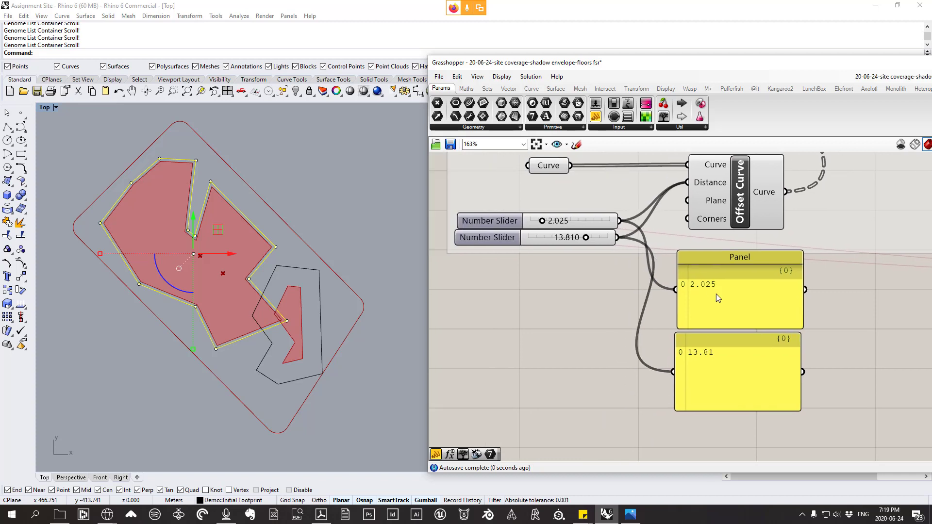
# - Copy the first panel's data into a new unconnected panel beside it to record the offset 2.025
pyautogui.moveTo(792, 328); pyautogui.dragTo(766, 351, button='right')
pyautogui.moveTo(878, 415); pyautogui.dragTo(733, 316)
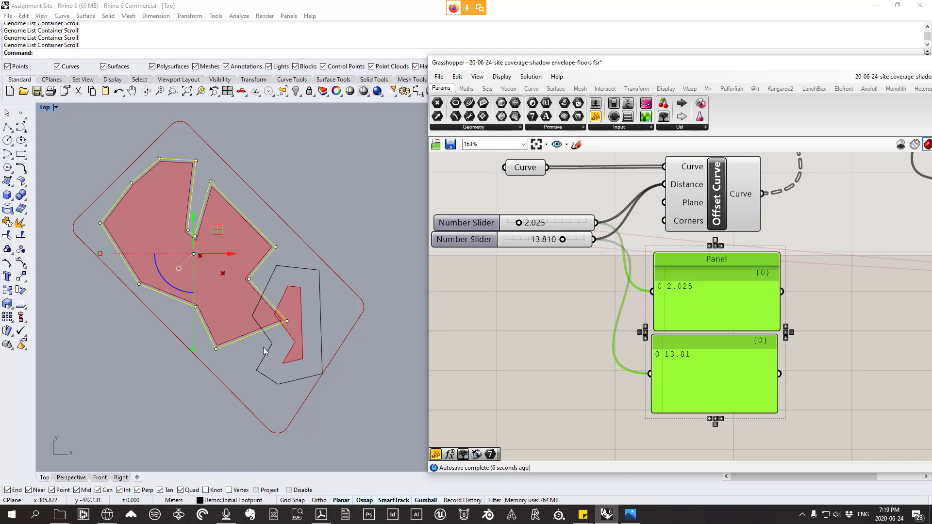
pyautogui.rightClick(705, 298)
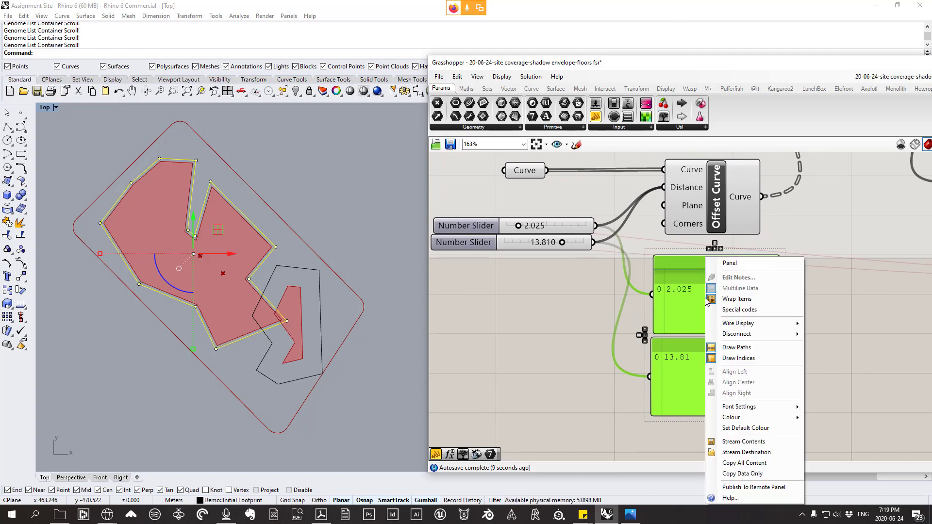
pyautogui.click(754, 473)
pyautogui.click(886, 292)
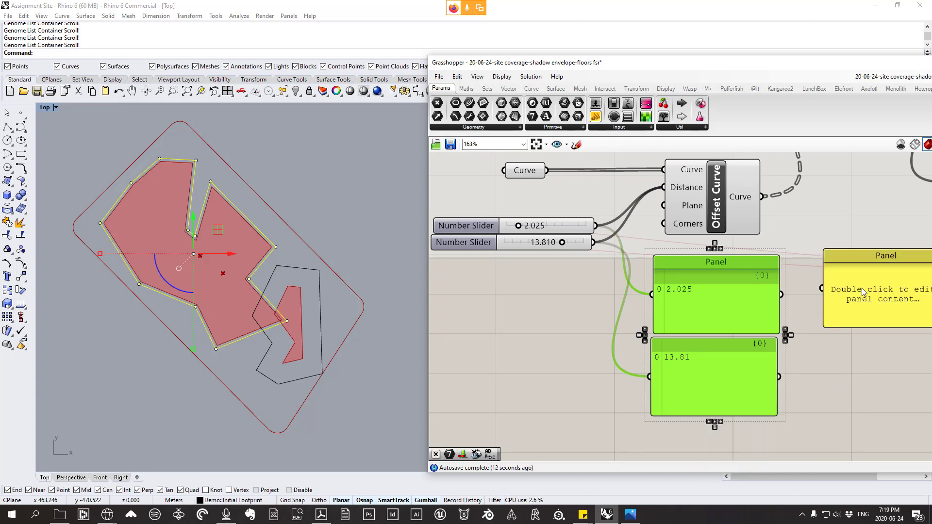
pyautogui.rightClick(869, 291)
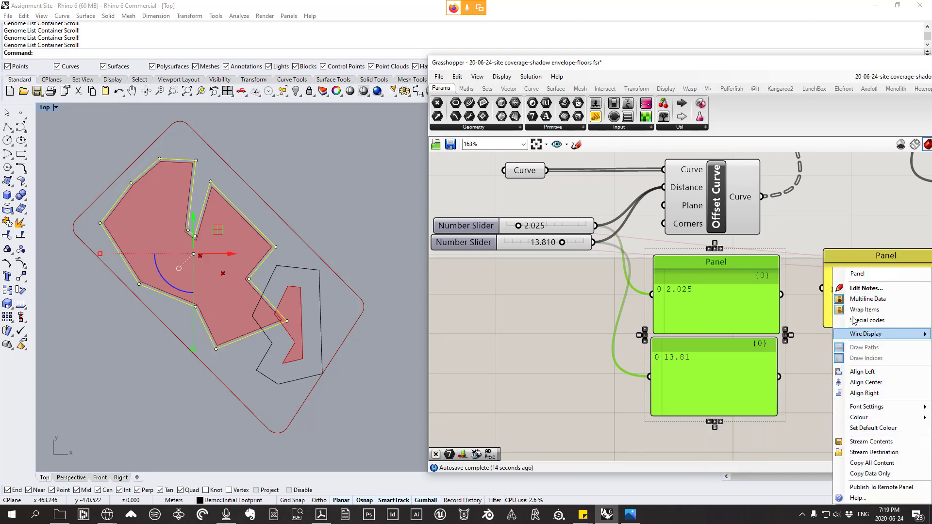
pyautogui.click(831, 275)
pyautogui.hotkey('ctrl', 'v')
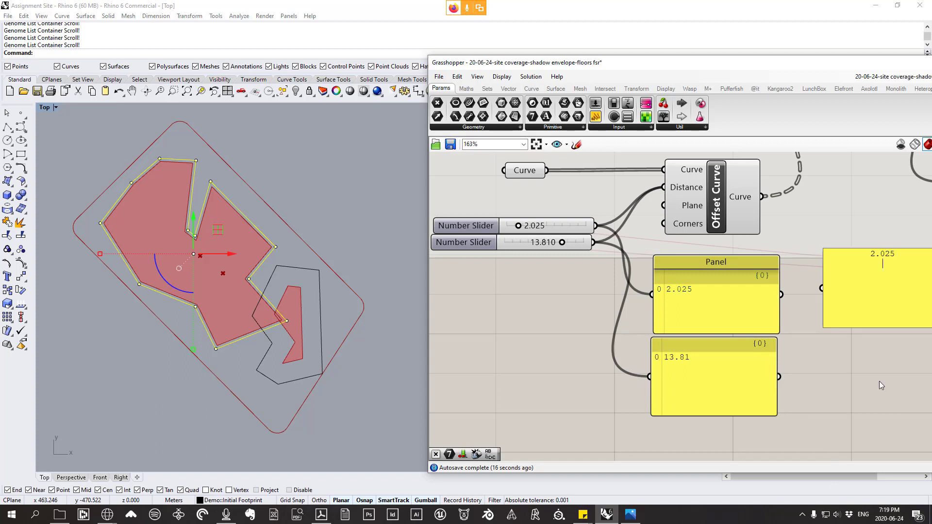
pyautogui.click(875, 363)
pyautogui.moveTo(876, 363); pyautogui.dragTo(787, 333, button='right')
pyautogui.click(750, 287)
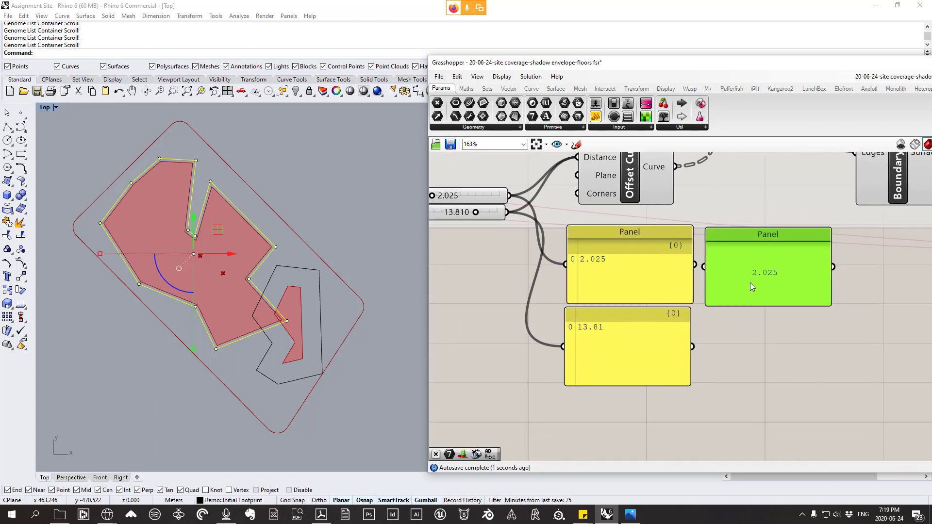
# - Copy the second panel's data into another unconnected panel beside it to record the offset 13.81
pyautogui.click(645, 336)
pyautogui.rightClick(645, 337)
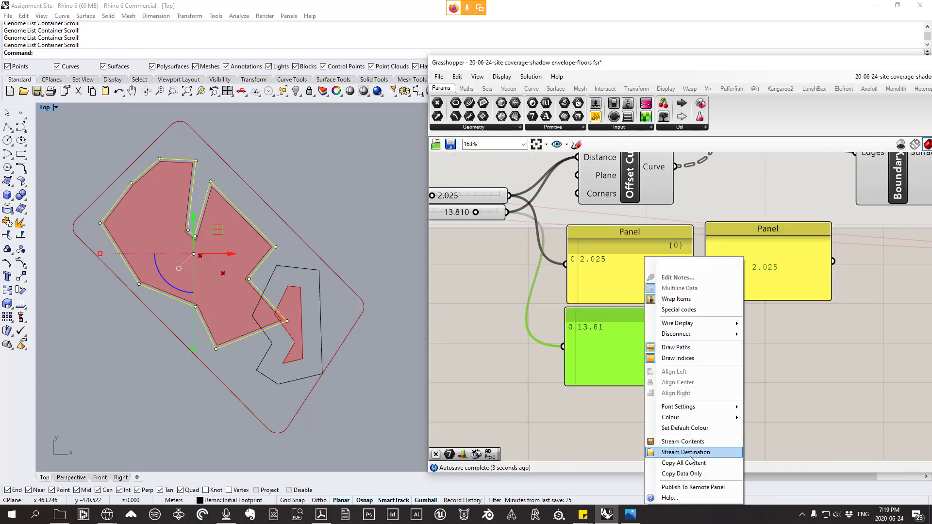
pyautogui.click(690, 474)
pyautogui.moveTo(597, 121); pyautogui.dragTo(767, 344)
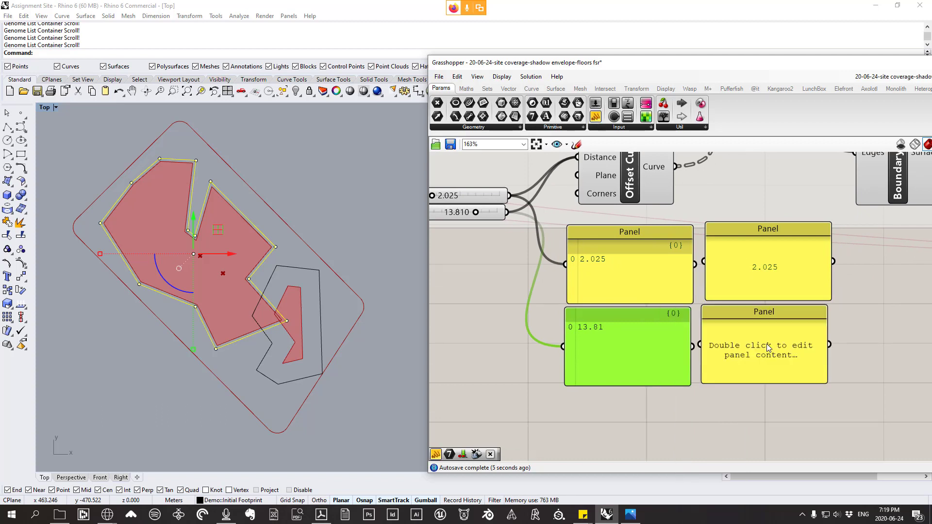
pyautogui.doubleClick(767, 340)
pyautogui.hotkey('ctrl', 'v')
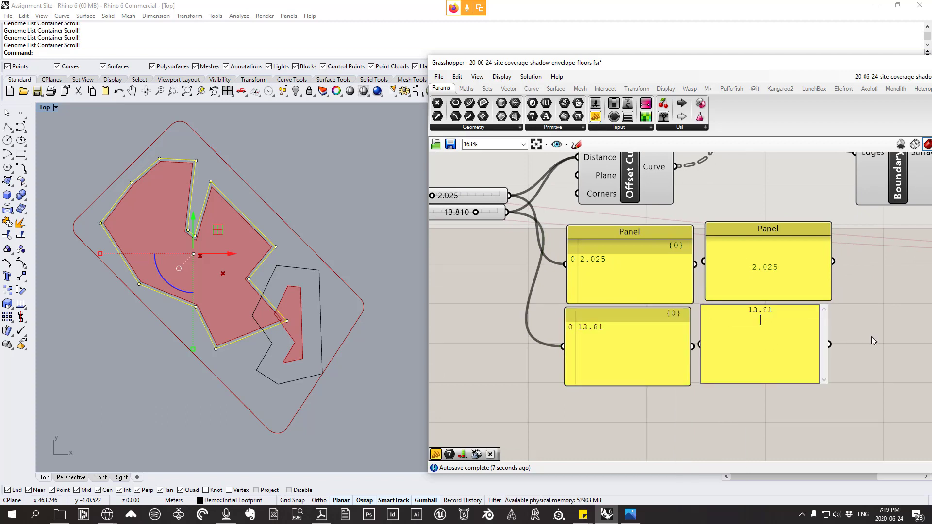
pyautogui.click(855, 383)
# - Set the second offset slider's maximum to 4 and reset both offset sliders to 0
pyautogui.moveTo(676, 414); pyautogui.dragTo(536, 263)
pyautogui.scroll(-3, 614, 288)
pyautogui.scroll(2, 614, 289)
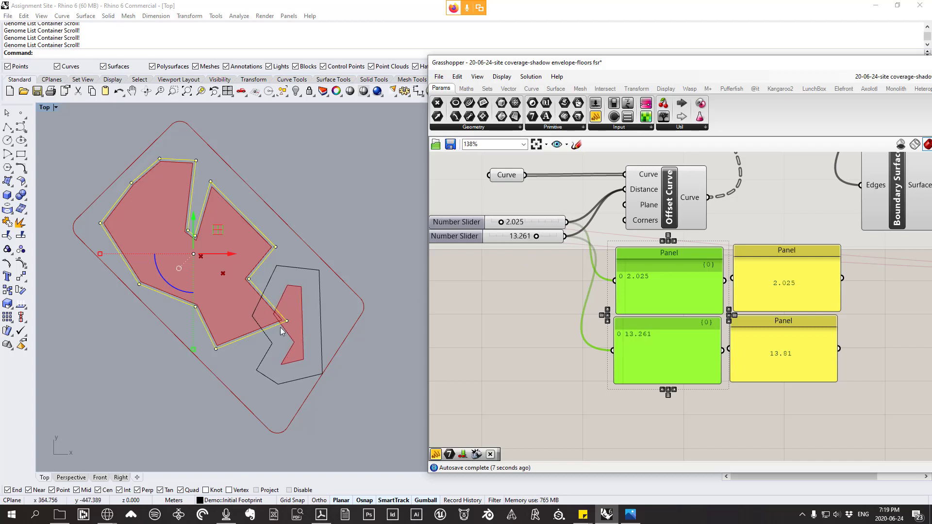
pyautogui.moveTo(537, 238); pyautogui.dragTo(501, 241)
pyautogui.doubleClick(457, 236)
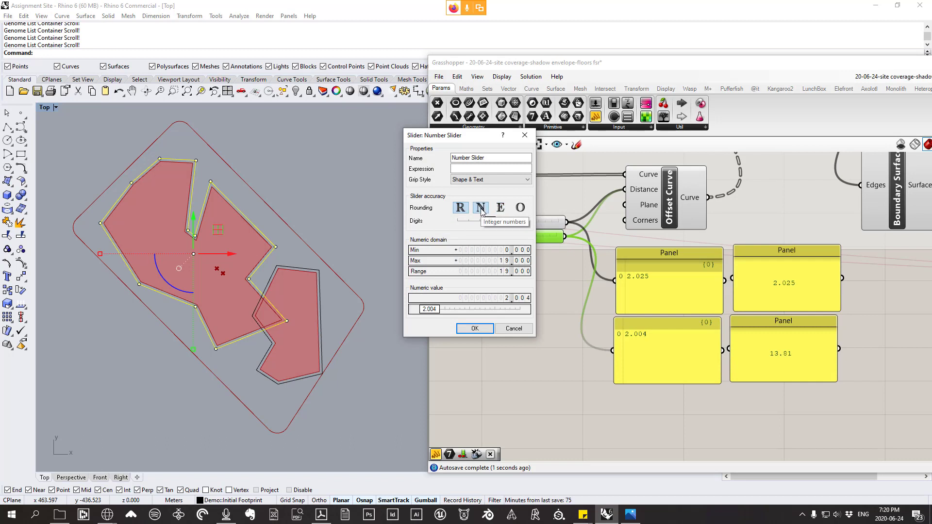
pyautogui.doubleClick(497, 259)
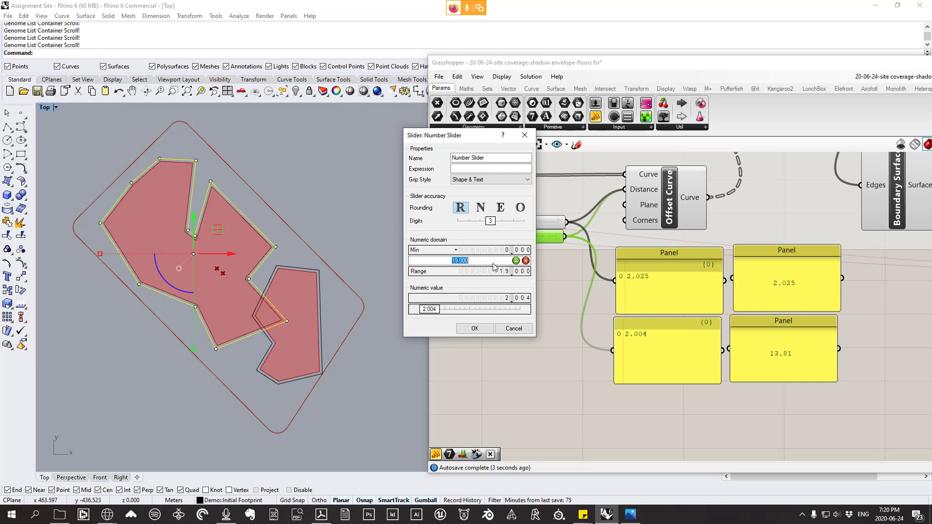
pyautogui.write('4')
pyautogui.press('Return')
pyautogui.click(474, 329)
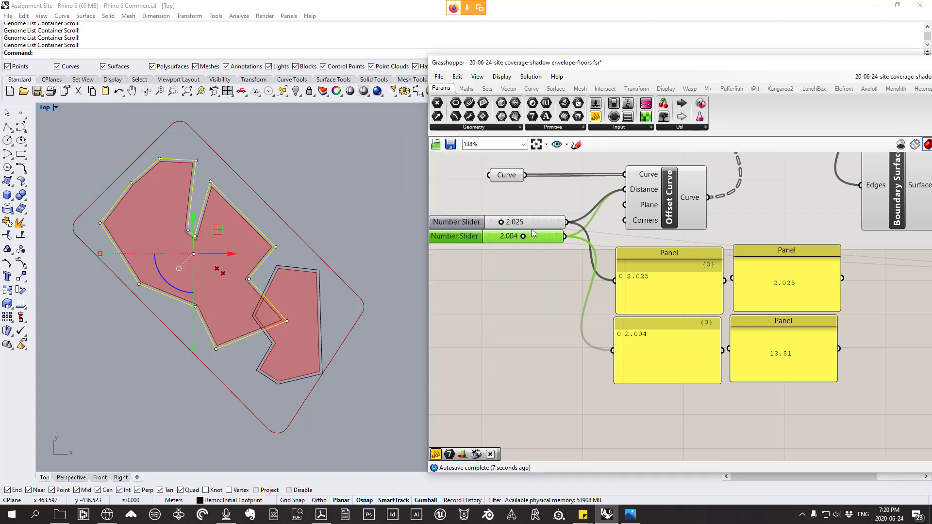
pyautogui.moveTo(525, 239); pyautogui.dragTo(456, 250)
pyautogui.moveTo(502, 222)
pyautogui.mouseDown()
pyautogui.moveTo(563, 228)
pyautogui.moveTo(488, 228)
pyautogui.mouseUp()
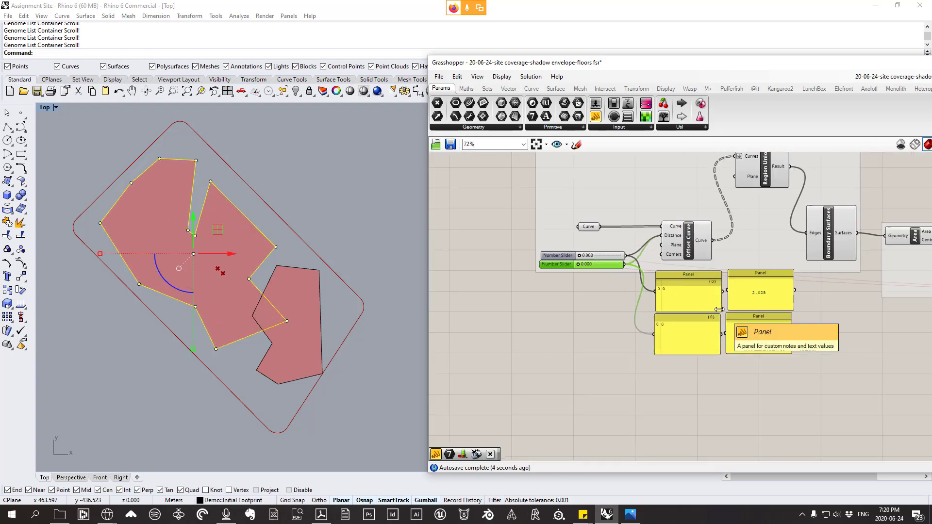
# - Open the Galapagos solvers and switch the viewport genome display off, then back to the intermediate display setting
pyautogui.scroll(-5, 719, 309)
pyautogui.doubleClick(892, 270)
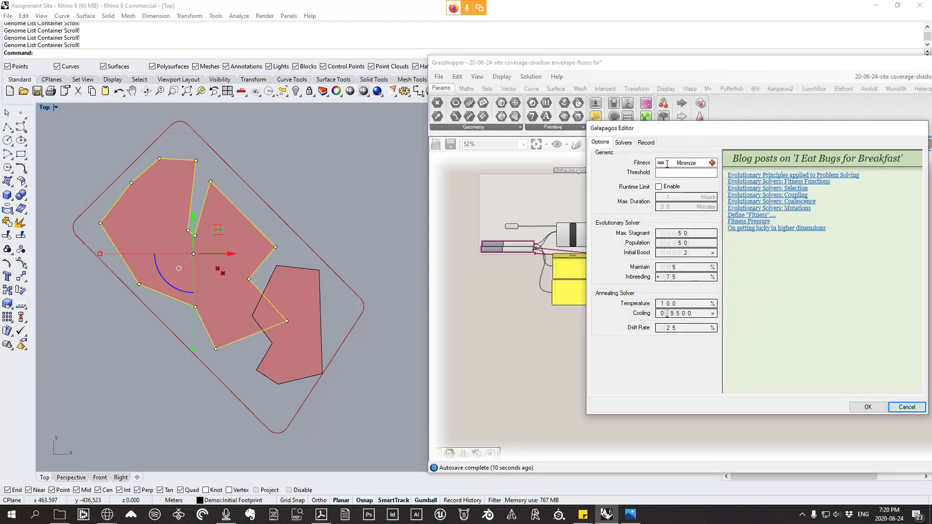
pyautogui.click(623, 142)
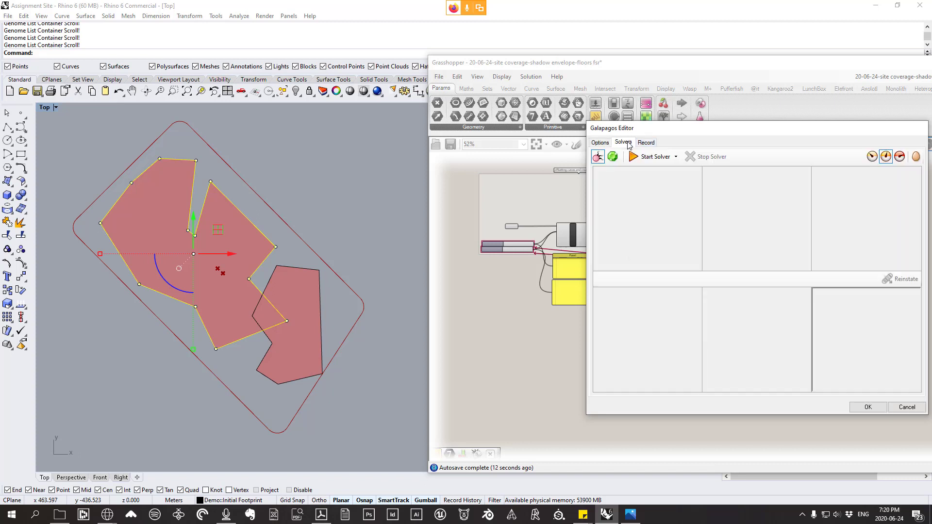
pyautogui.moveTo(699, 131); pyautogui.dragTo(575, 122)
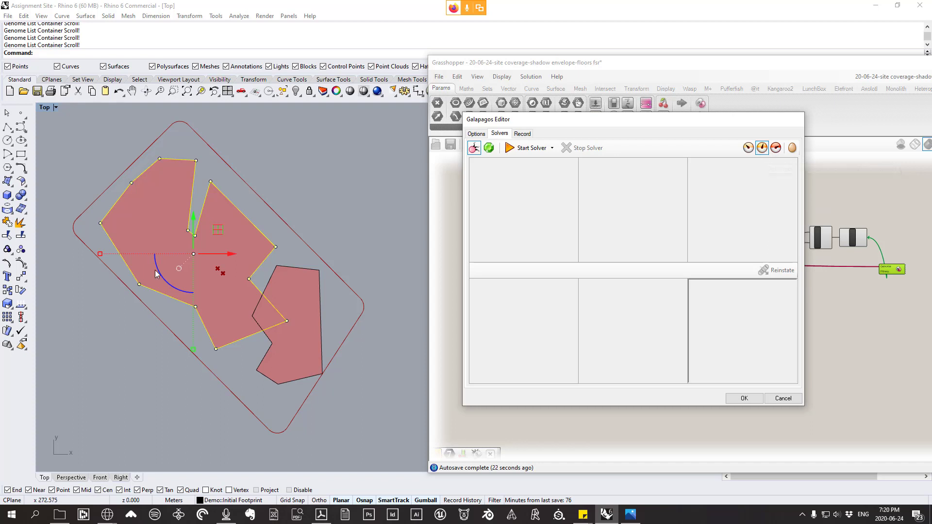
pyautogui.click(776, 148)
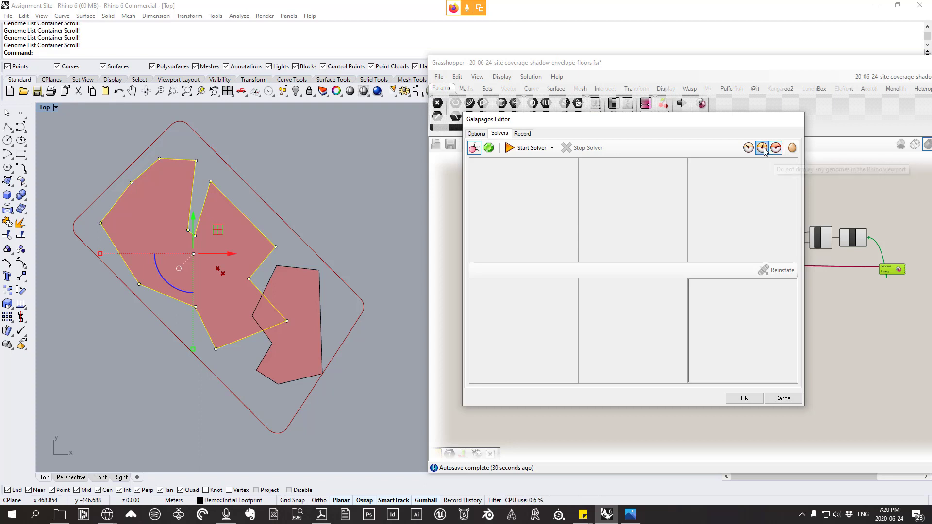
pyautogui.click(762, 148)
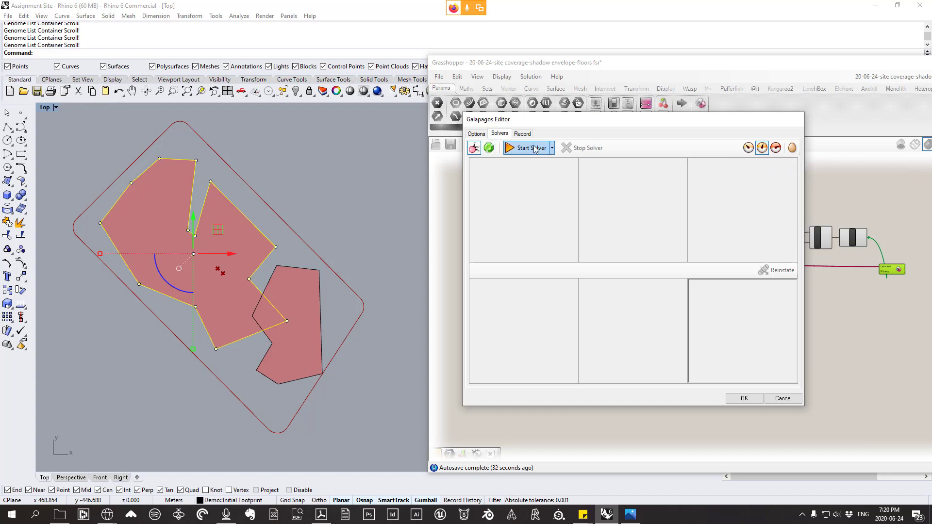
# - Run the Galapagos solver on the offset distances and stop the run after about sixty generations
pyautogui.moveTo(571, 122); pyautogui.dragTo(780, 106)
pyautogui.click(733, 136)
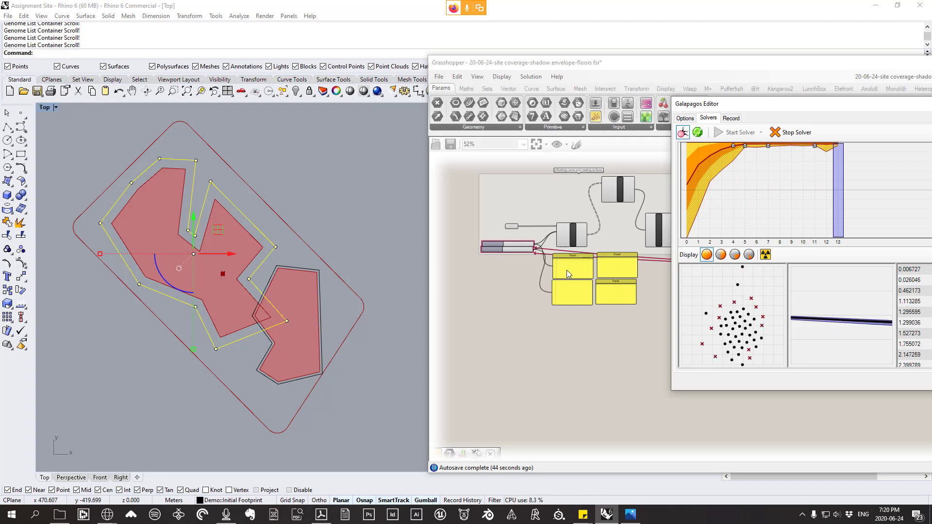
pyautogui.moveTo(801, 104); pyautogui.dragTo(604, 88)
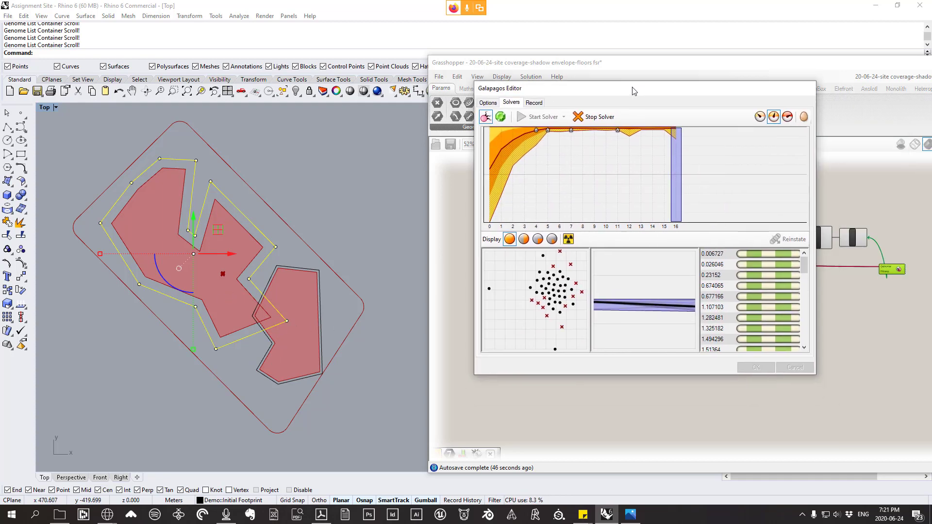
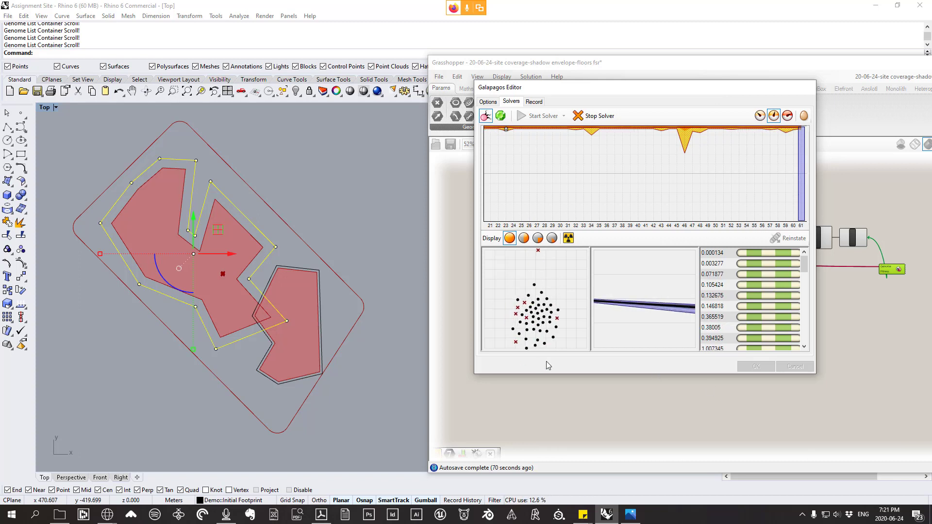
pyautogui.click(588, 117)
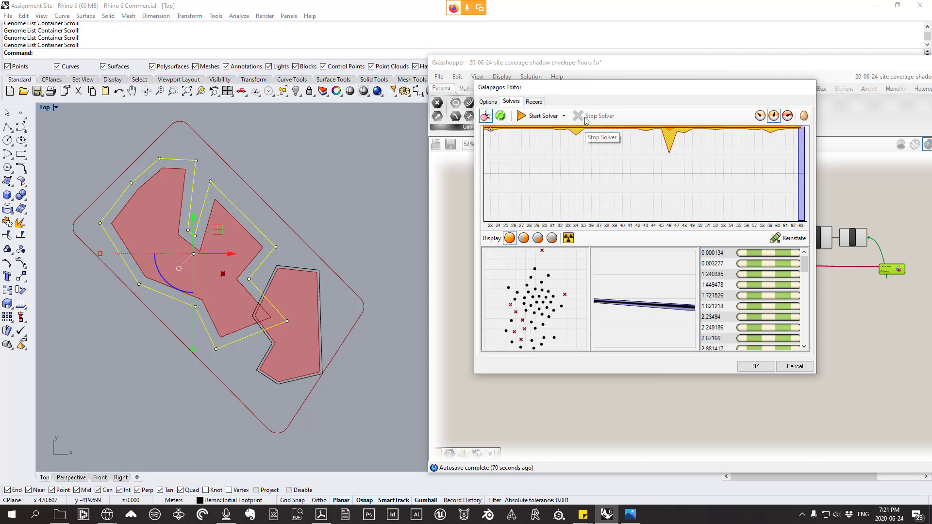
# - Reinstate the top-ranked genome from the solver results and accept the Galapagos Editor
pyautogui.click(778, 252)
pyautogui.click(787, 238)
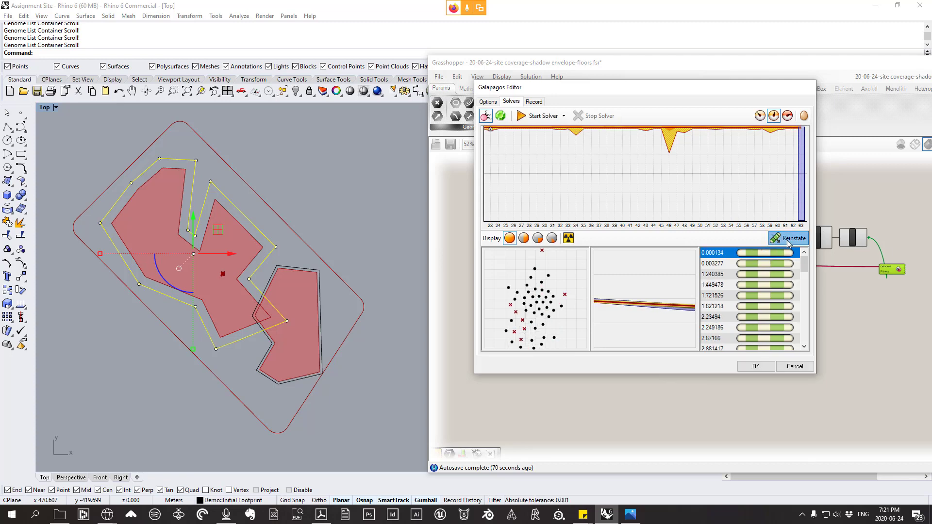
pyautogui.click(756, 366)
# - Deselect the large footprint curve and compare the two optimized offset distances with the offset footprints on the site
pyautogui.scroll(3, 534, 250)
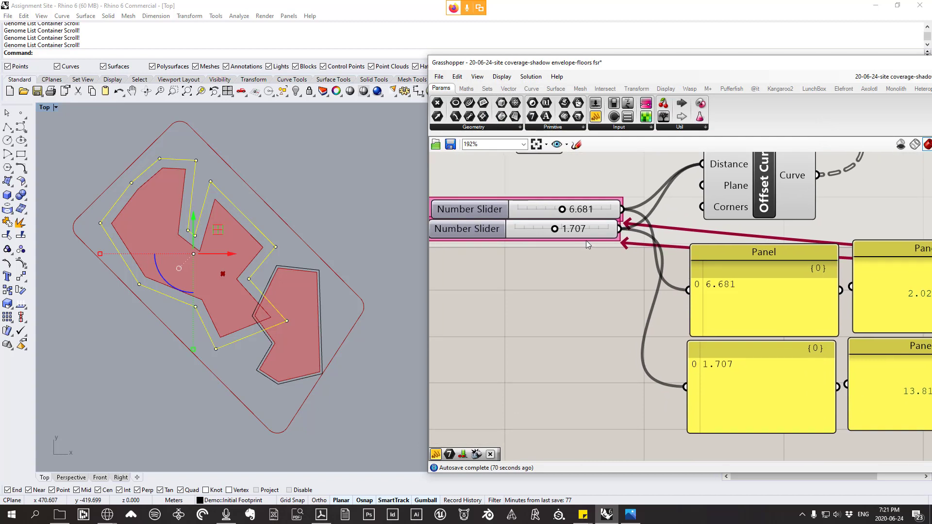
pyautogui.moveTo(301, 276); pyautogui.dragTo(281, 264, button='right')
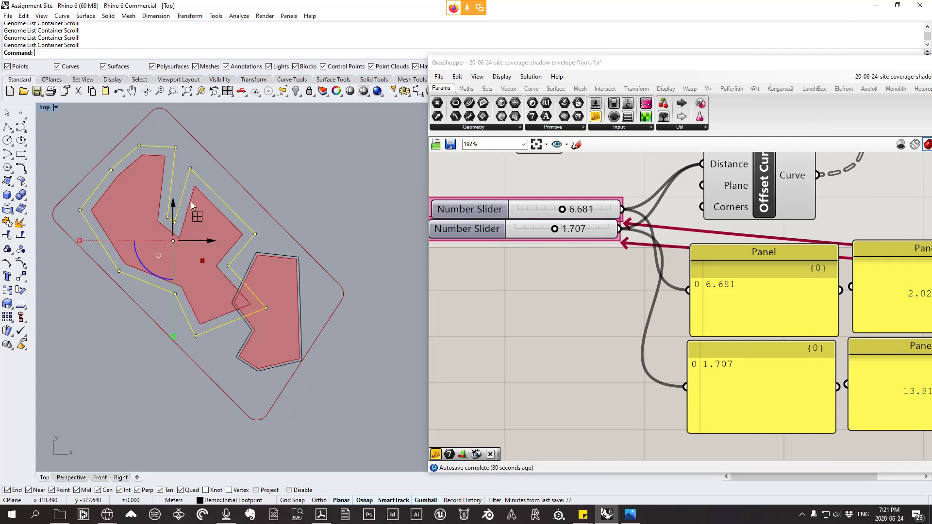
pyautogui.press('Escape')
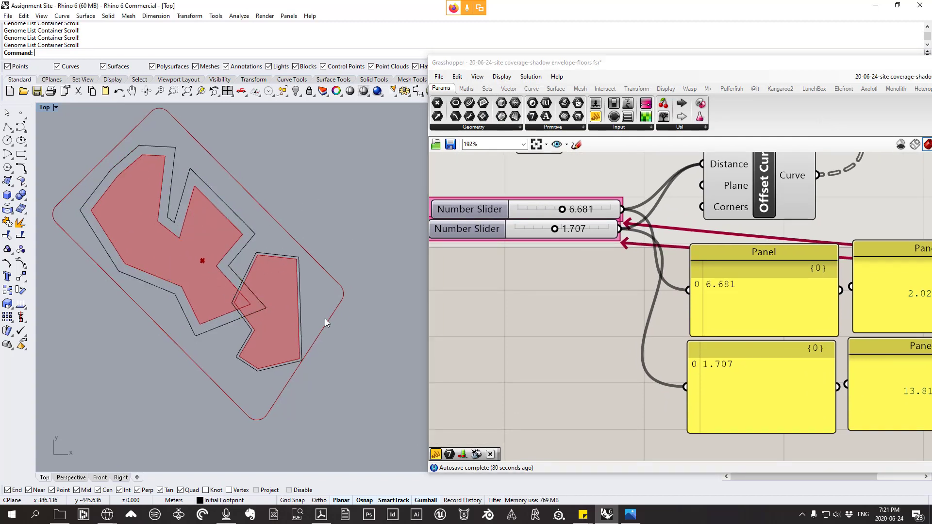
pyautogui.moveTo(727, 334); pyautogui.dragTo(649, 301, button='right')
pyautogui.scroll(-2, 846, 271)
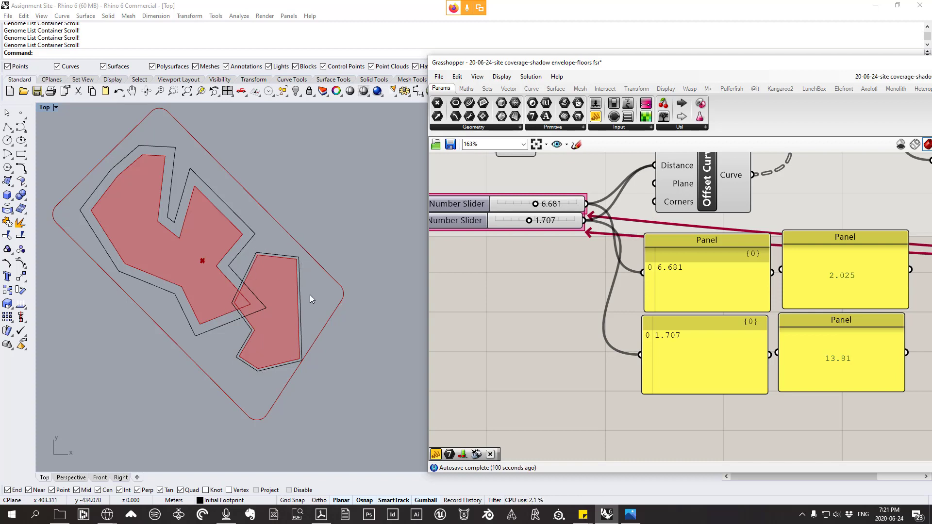
pyautogui.scroll(-3, 284, 285)
pyautogui.scroll(2, 251, 308)
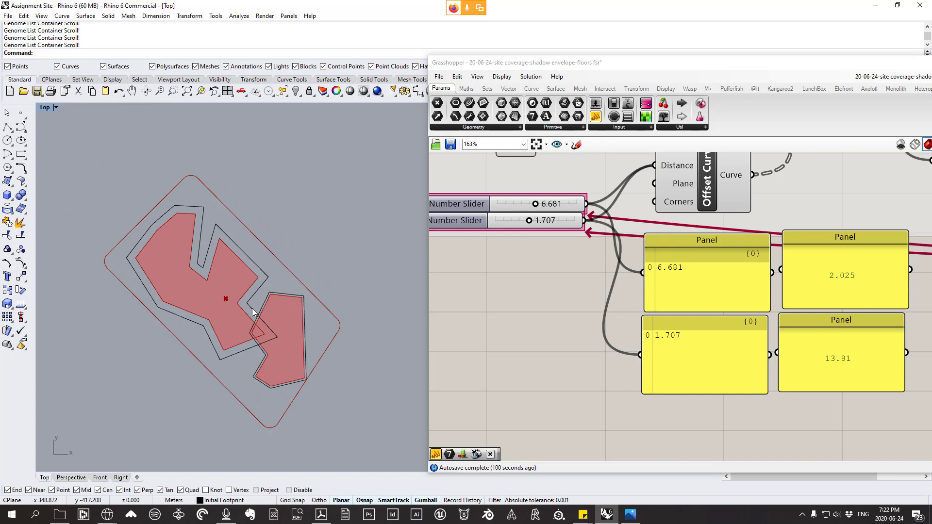
pyautogui.scroll(1, 279, 346)
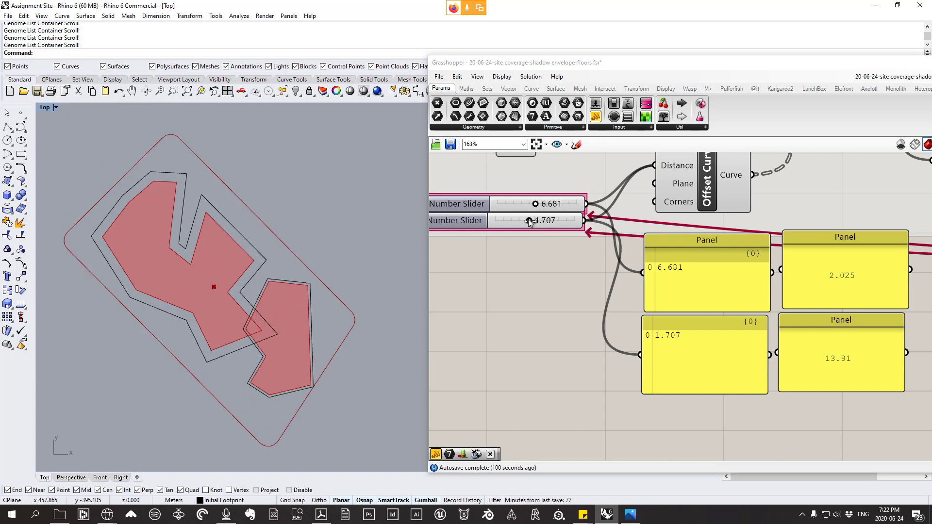
# - Set the upper offset-distance slider to 14.000 and the lower one to 0.209
pyautogui.moveTo(529, 221); pyautogui.dragTo(595, 208)
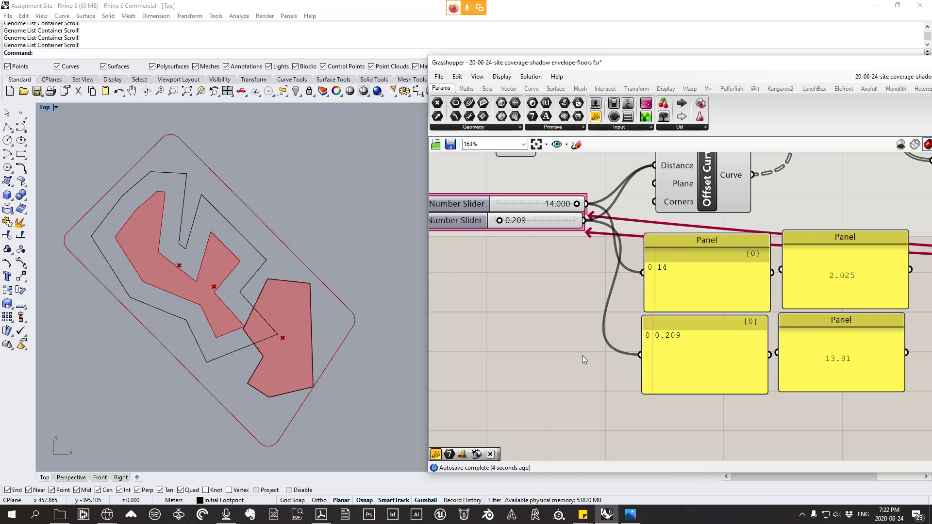
pyautogui.click(581, 333)
pyautogui.scroll(-2, 581, 333)
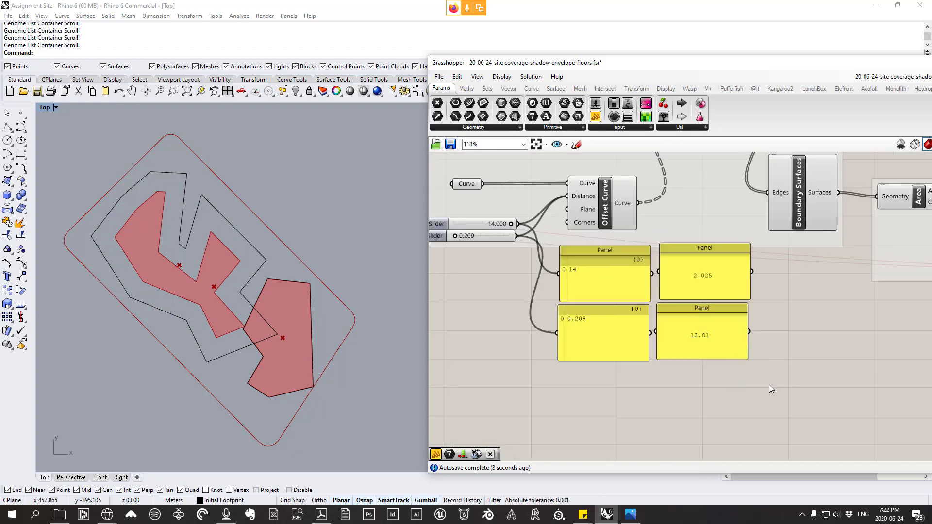
# - Examine the offset, region union and area components against the footprints, and select the smaller footprint curve in the viewport
pyautogui.moveTo(781, 388); pyautogui.dragTo(560, 255)
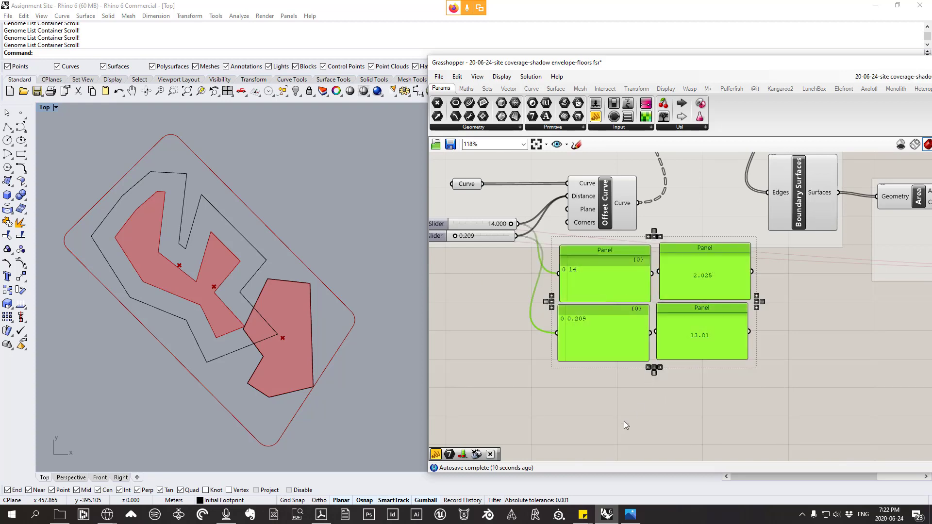
pyautogui.scroll(-2, 578, 302)
pyautogui.scroll(-4, 713, 282)
pyautogui.scroll(3, 709, 304)
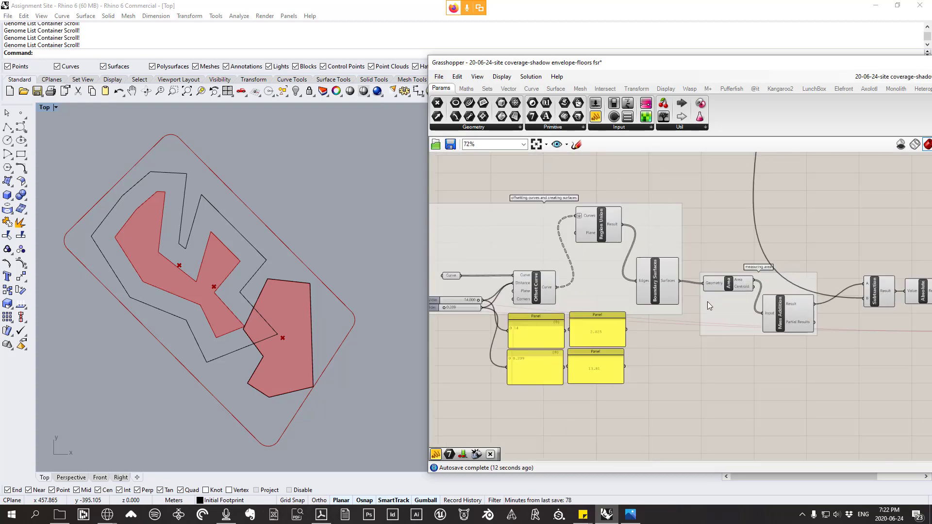
pyautogui.scroll(-3, 217, 269)
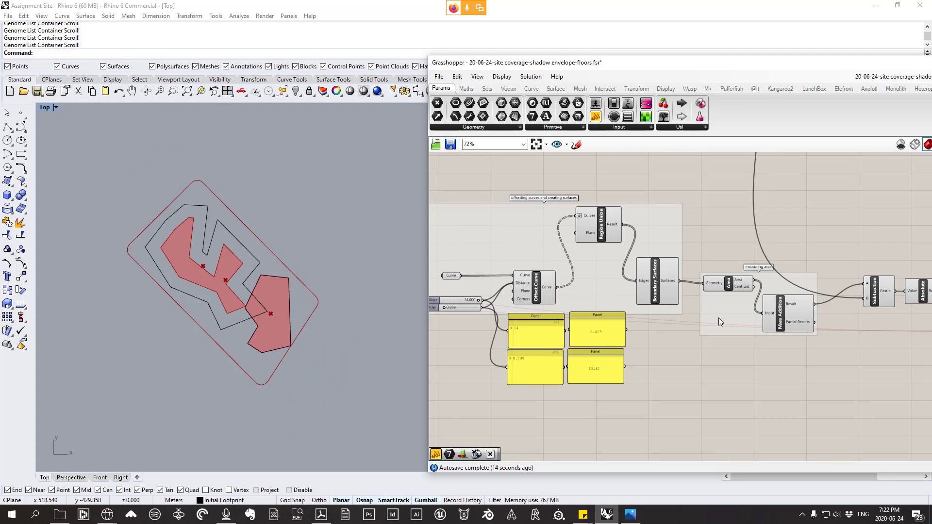
pyautogui.scroll(-4, 720, 322)
pyautogui.moveTo(675, 243); pyautogui.dragTo(670, 280, button='right')
pyautogui.scroll(2, 264, 305)
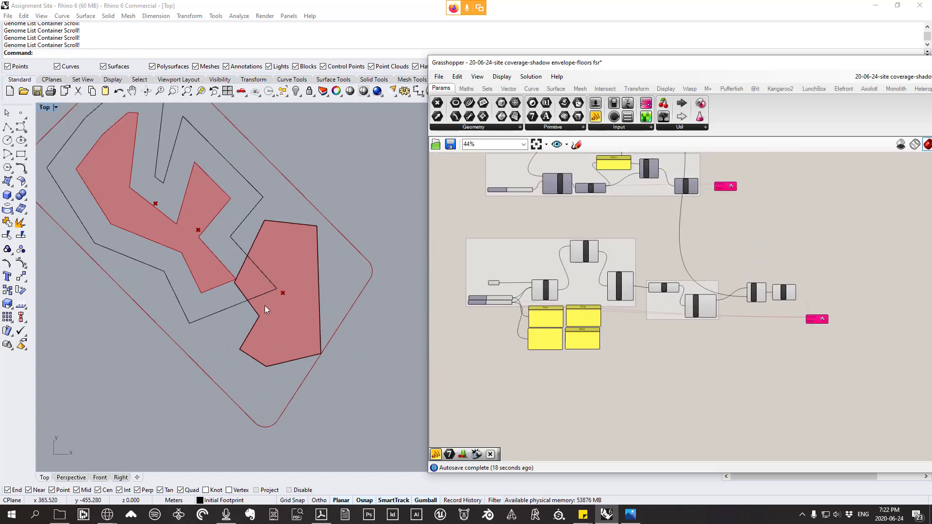
pyautogui.click(237, 303)
pyautogui.scroll(-2, 309, 290)
pyautogui.scroll(2, 293, 236)
pyautogui.click(293, 235)
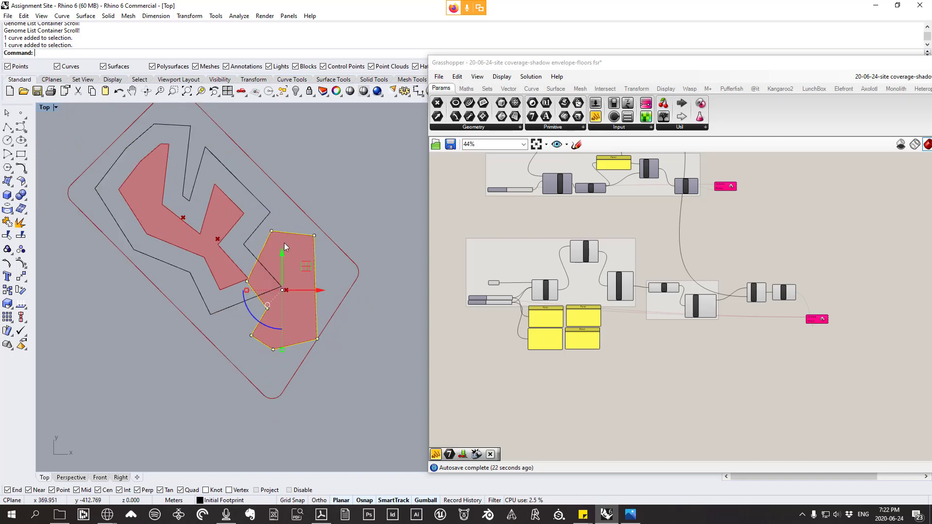
pyautogui.moveTo(269, 280); pyautogui.dragTo(315, 276, button='right')
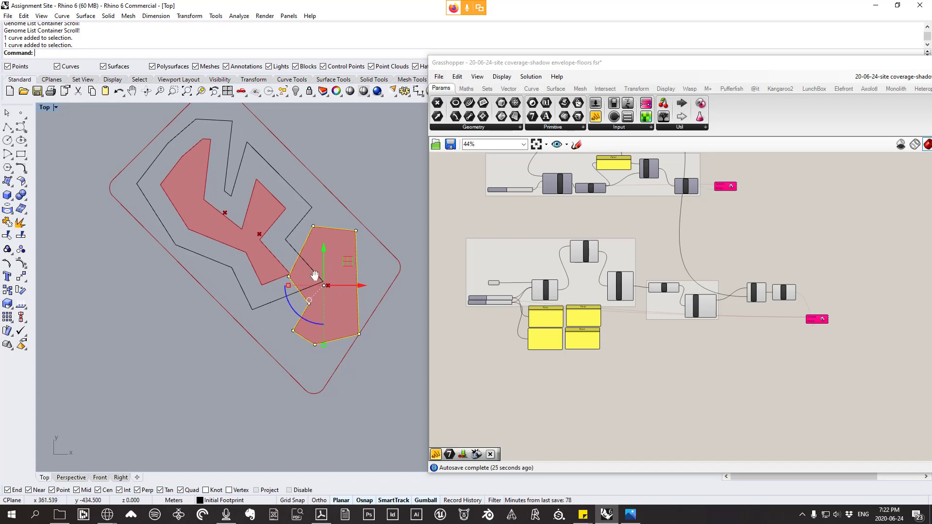
# - Disable the two lower component groups of the definition, including their panels, sliders and Galapagos components
pyautogui.moveTo(836, 374); pyautogui.dragTo(505, 255)
pyautogui.scroll(-4, 514, 252)
pyautogui.scroll(2, 506, 259)
pyautogui.rightClick(529, 266)
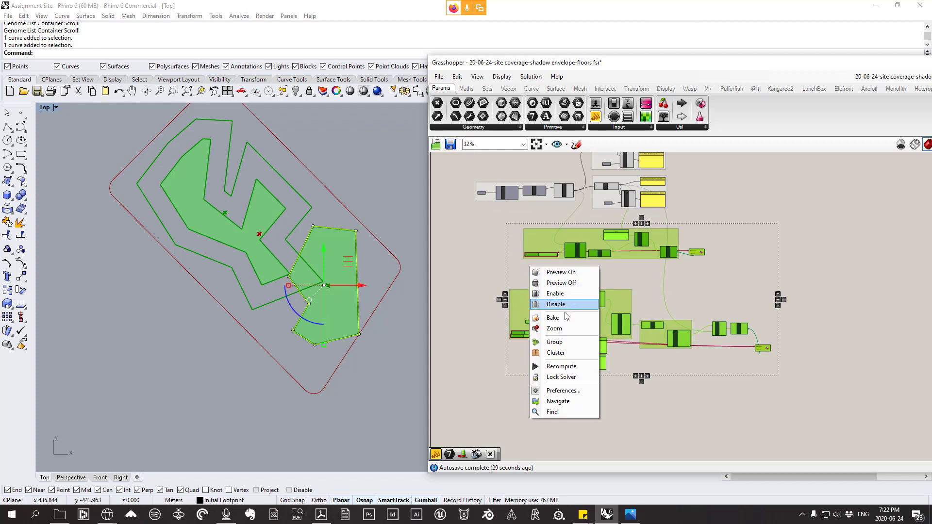
pyautogui.click(573, 309)
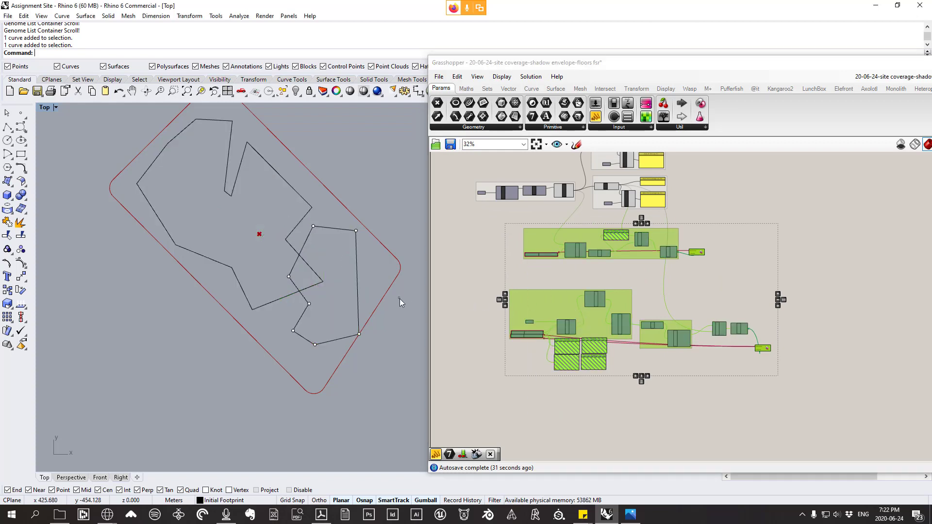
# - Delete both footprint curves inside the site boundary and deselect the disabled components
pyautogui.moveTo(330, 291); pyautogui.dragTo(286, 261)
pyautogui.press('Delete')
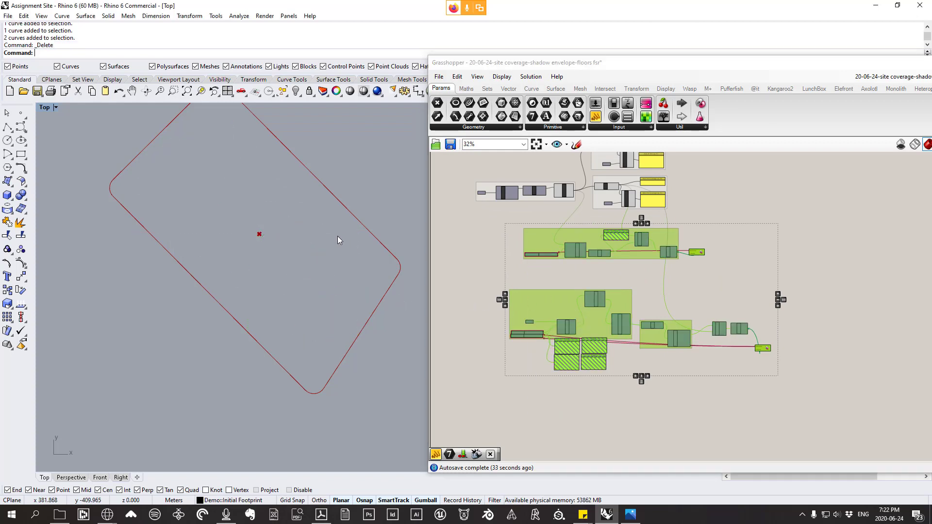
pyautogui.click(692, 427)
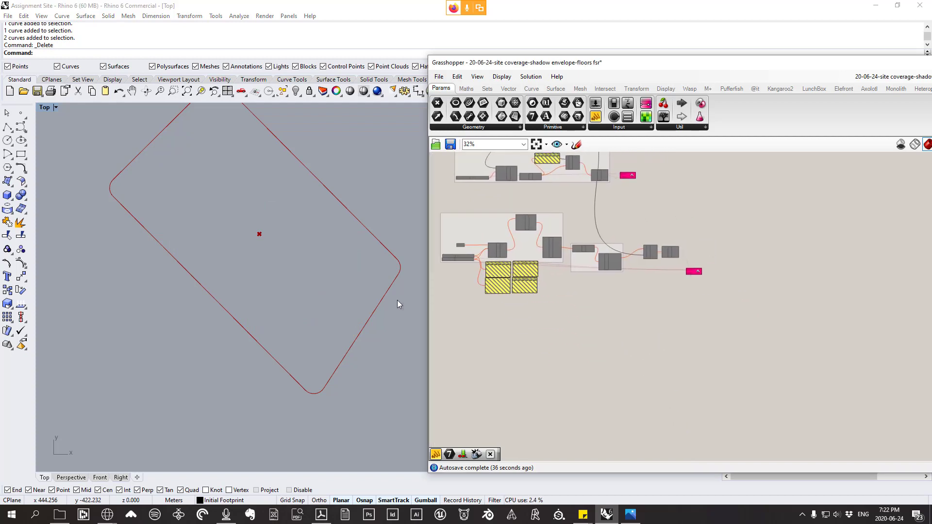
# - Draw a closed eight-corner polyline footprint inside the rounded site boundary, with a notch cut into its long southwest side
pyautogui.click(8, 127)
pyautogui.scroll(-3, 301, 298)
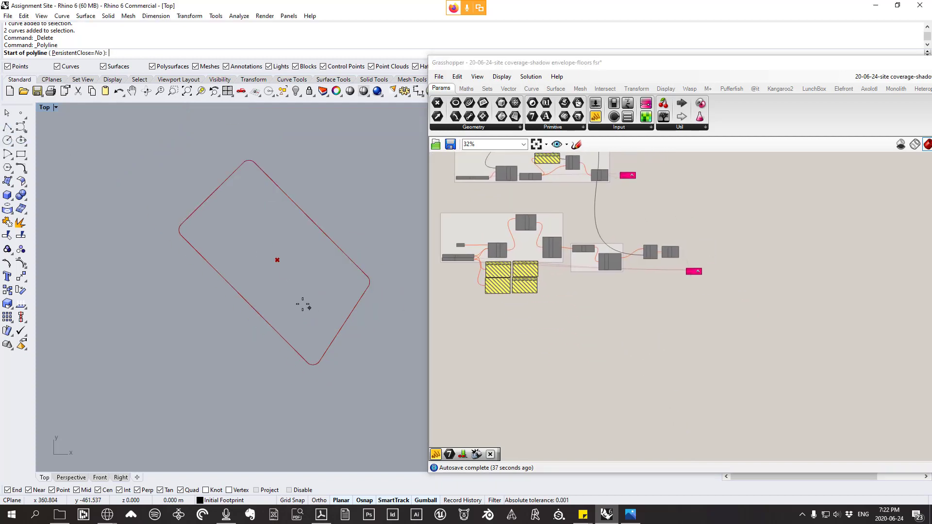
pyautogui.scroll(2, 288, 278)
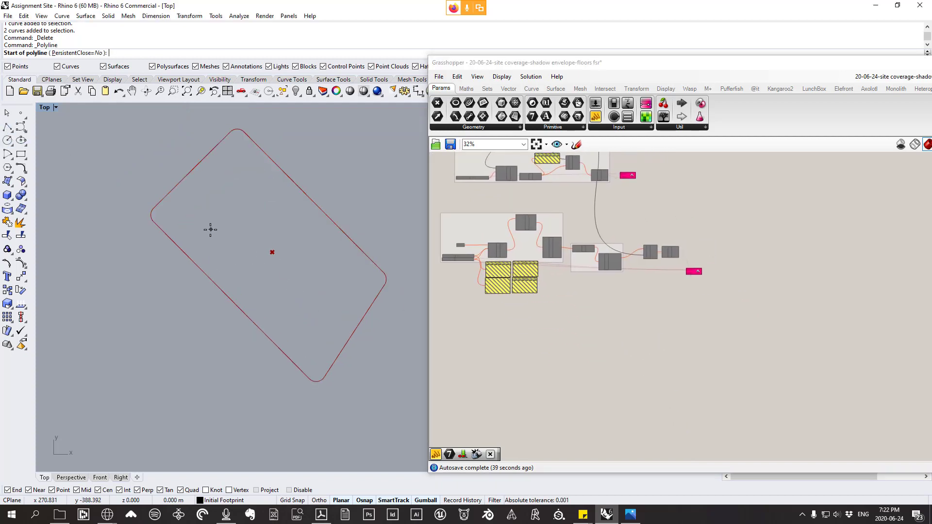
pyautogui.scroll(2, 176, 226)
pyautogui.click(165, 221)
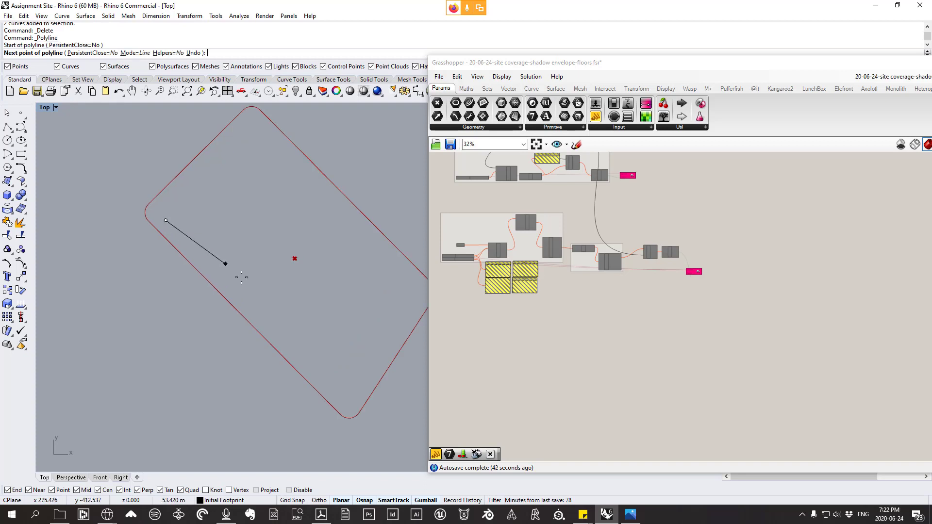
pyautogui.click(231, 286)
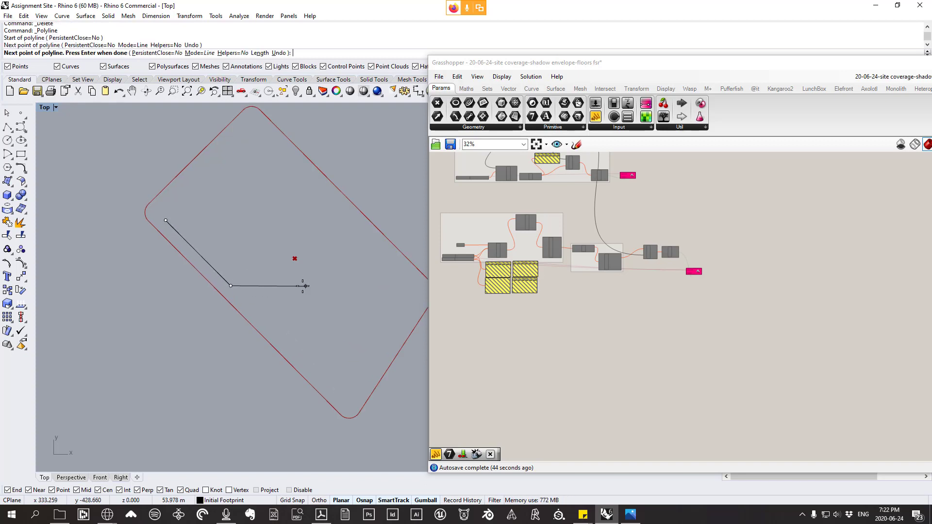
pyautogui.click(289, 289)
pyautogui.click(298, 350)
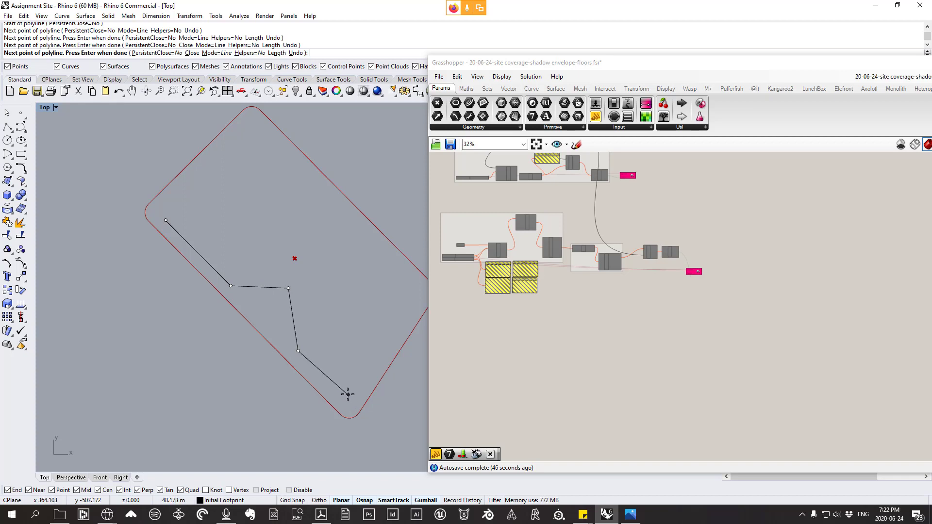
pyautogui.click(343, 396)
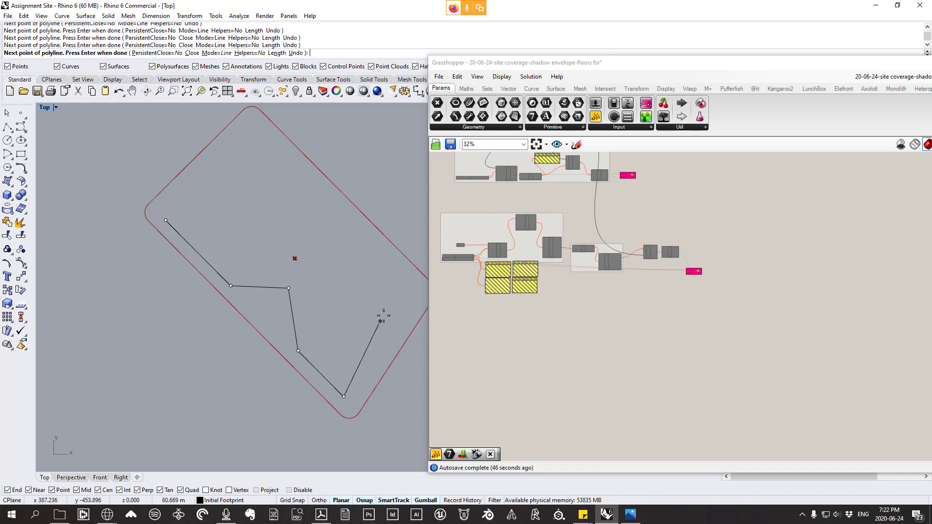
pyautogui.click(399, 284)
pyautogui.click(264, 137)
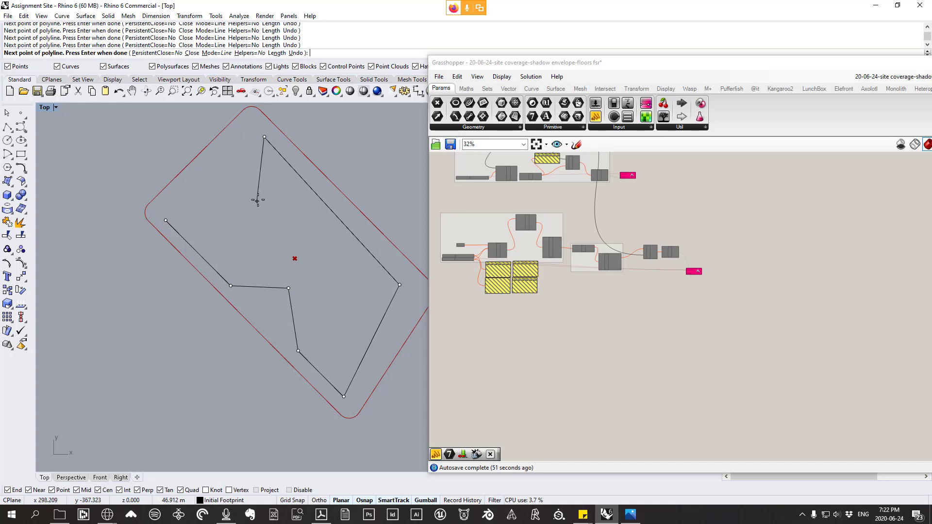
pyautogui.click(209, 173)
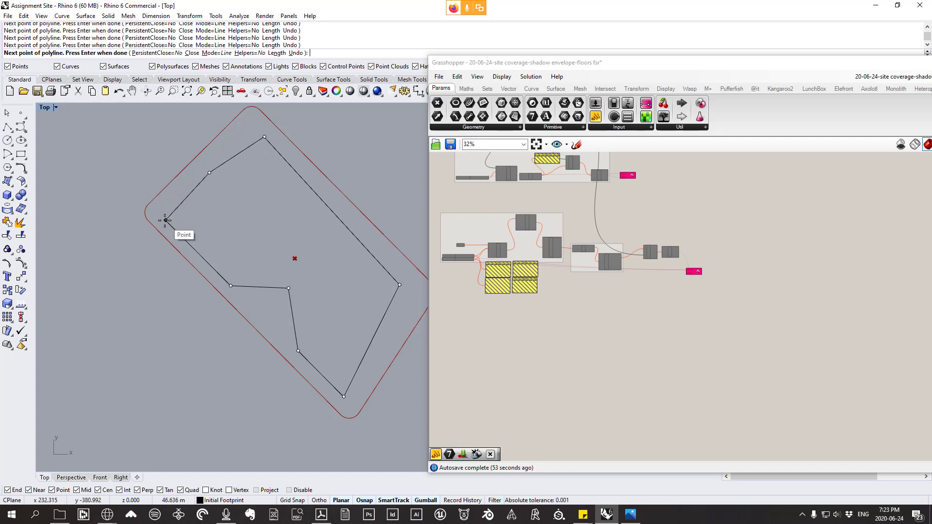
pyautogui.click(166, 219)
pyautogui.scroll(-2, 260, 213)
pyautogui.scroll(2, 291, 235)
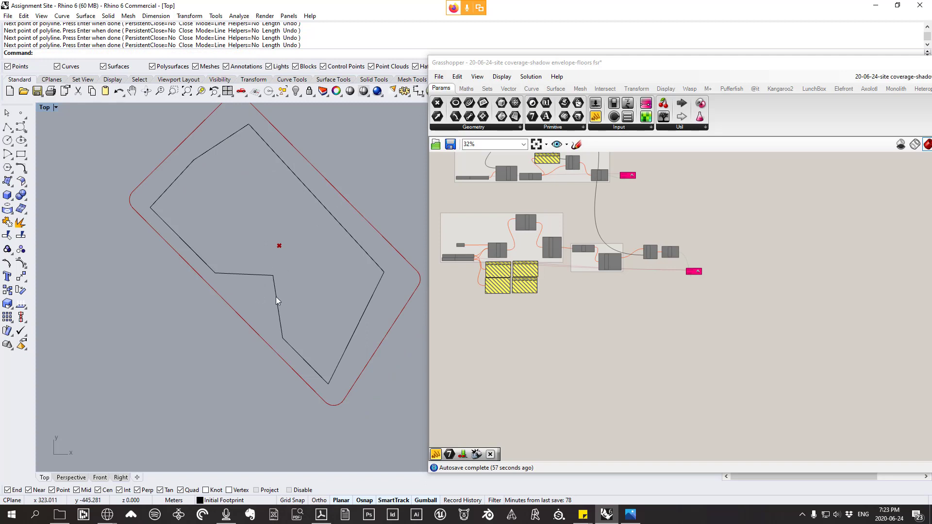
# - Draw a single straight polyline segment diagonally outside the site boundary, along its northwest edge
pyautogui.moveTo(242, 246); pyautogui.dragTo(218, 285, button='right')
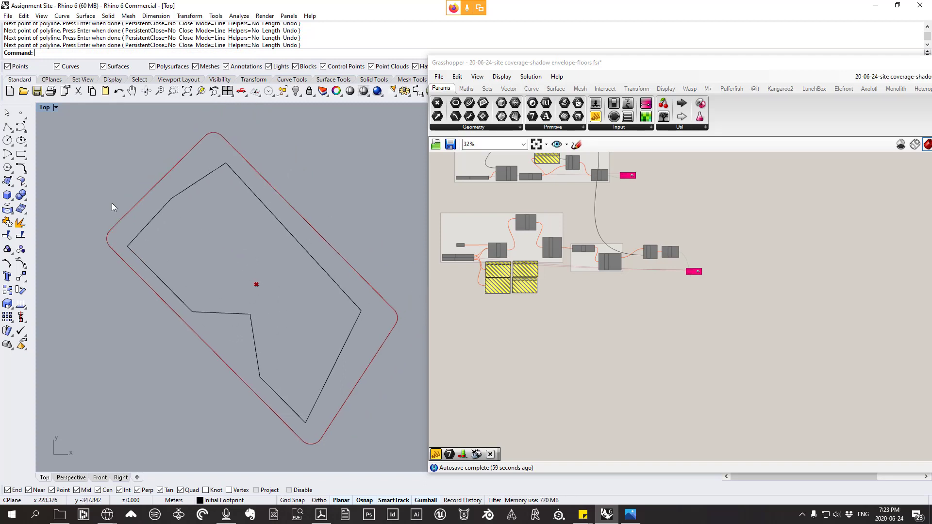
pyautogui.moveTo(176, 239); pyautogui.dragTo(225, 255, button='right')
pyautogui.click(7, 127)
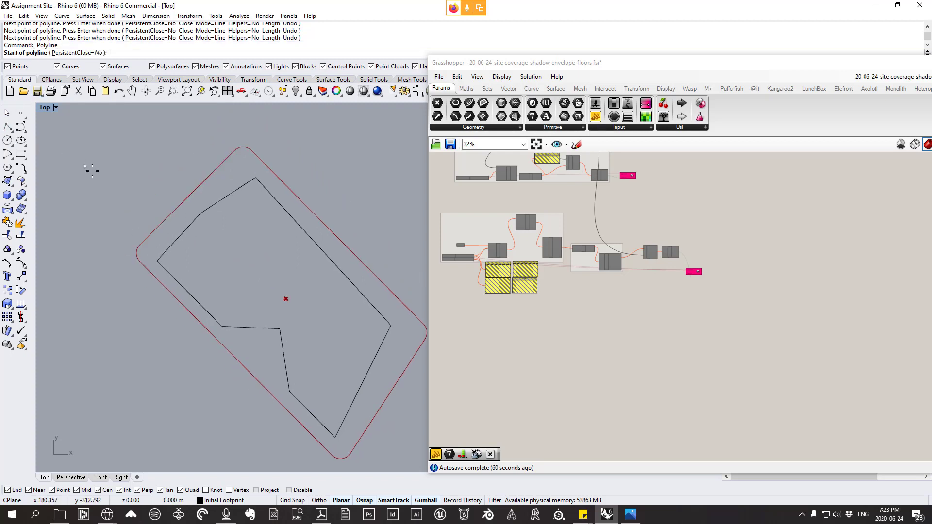
pyautogui.click(103, 224)
pyautogui.click(272, 118)
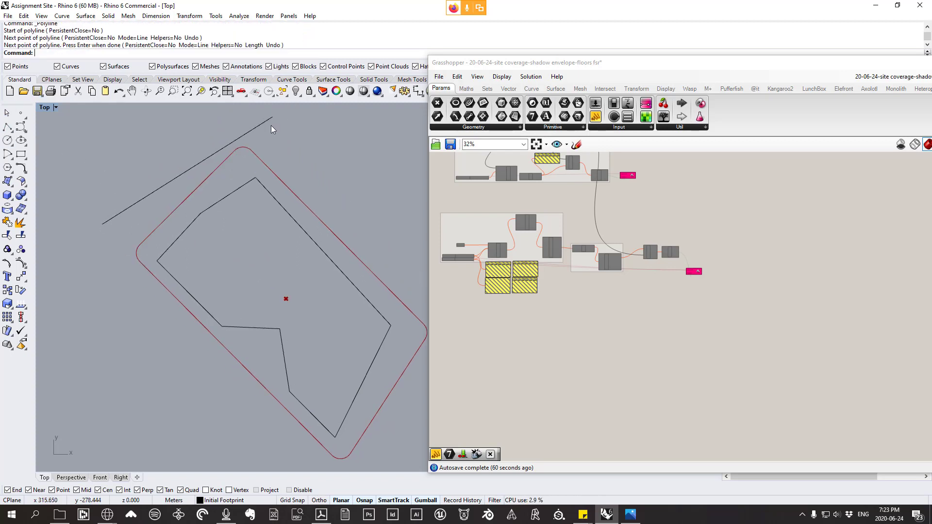
# - Move the straight line across the footprint and then back outside the site boundary's northwest edge
pyautogui.press('Return')
pyautogui.moveTo(218, 163); pyautogui.dragTo(270, 243)
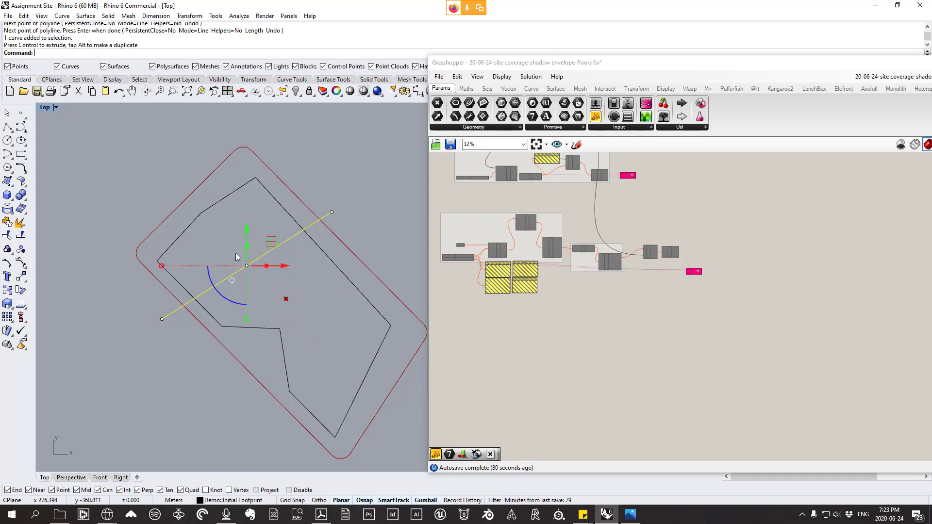
pyautogui.moveTo(270, 247); pyautogui.dragTo(298, 257)
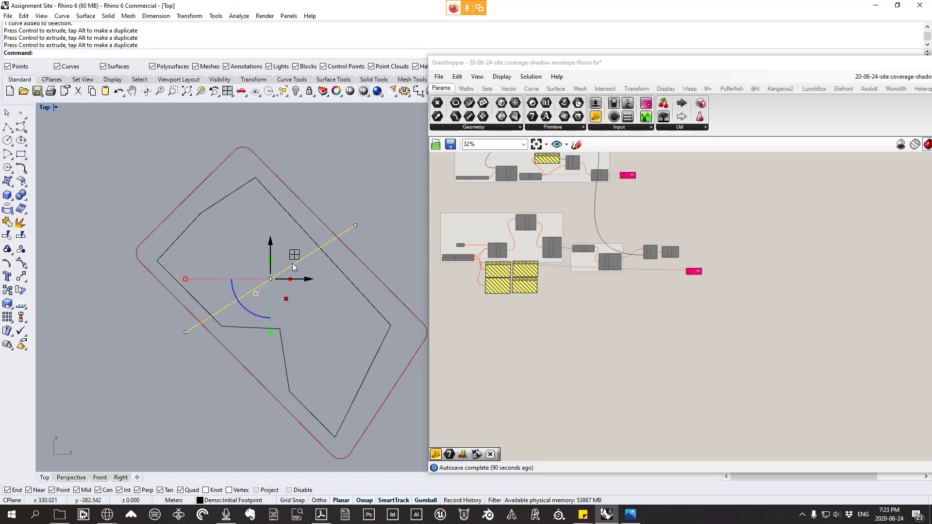
pyautogui.moveTo(293, 258); pyautogui.dragTo(187, 137)
# - Draw a kinked open polyline with five points, snapping all but its peak to the straight guide line, and delete the guide line
pyautogui.click(7, 128)
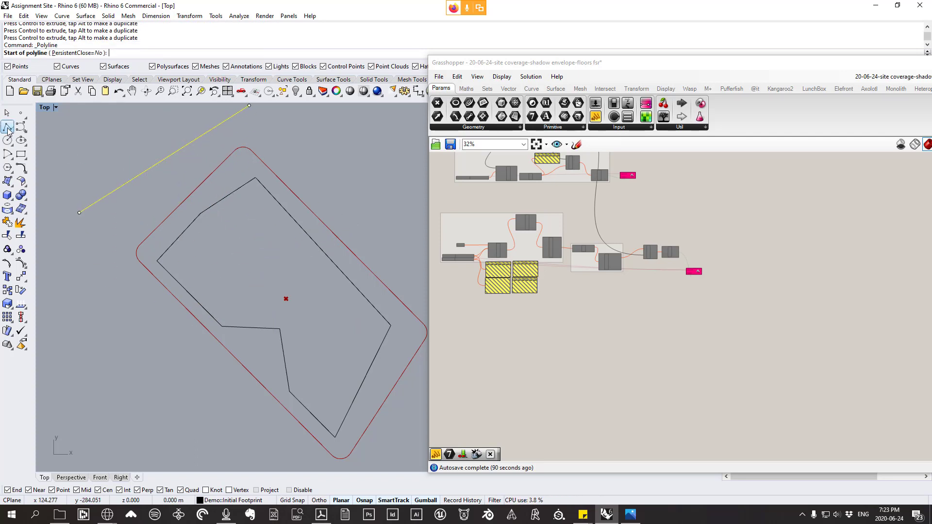
pyautogui.click(92, 205)
pyautogui.click(144, 172)
pyautogui.click(142, 128)
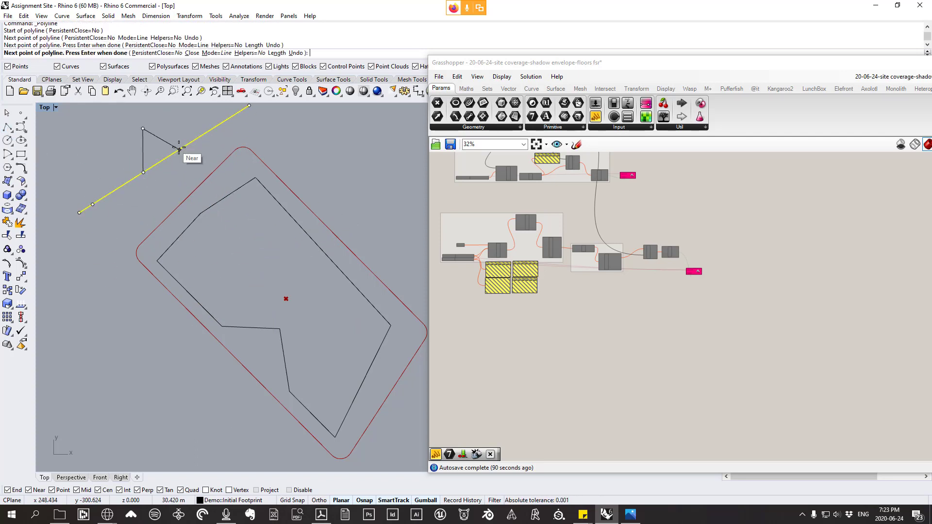
pyautogui.click(181, 148)
pyautogui.click(229, 119)
pyautogui.press('Return')
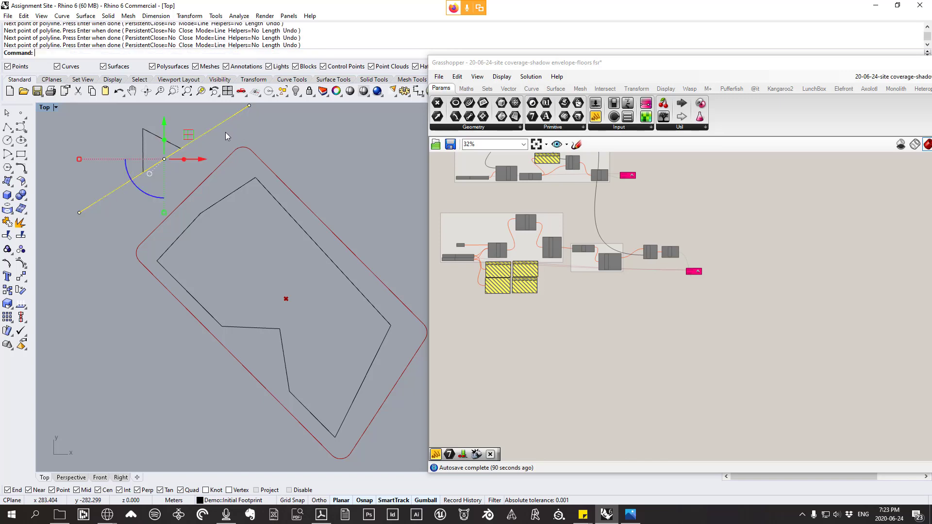
pyautogui.press('Delete')
# - Move the kinked polyline into the site so it crosses the northwest end of the footprint
pyautogui.moveTo(169, 142); pyautogui.dragTo(237, 208)
pyautogui.moveTo(243, 213); pyautogui.dragTo(243, 214)
pyautogui.click(242, 266)
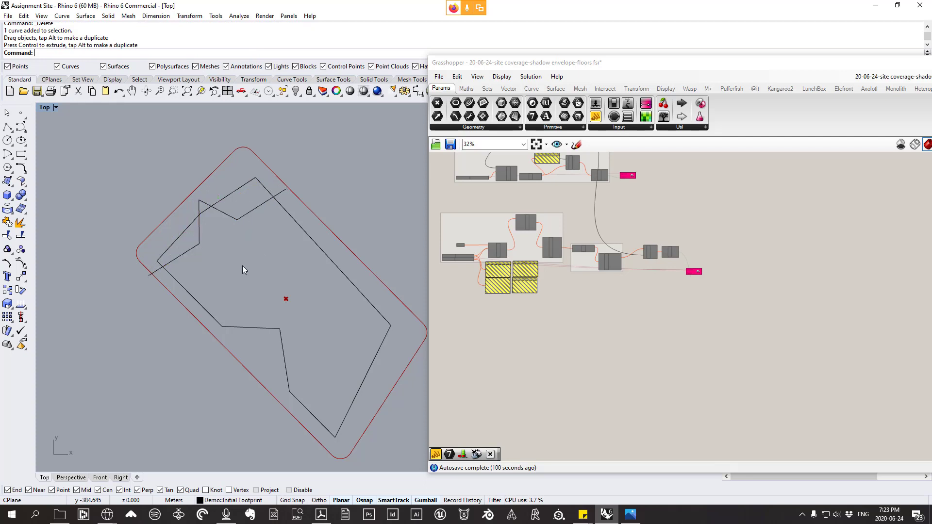
# - Move the footprint's east corner outward, closer to the rounded site boundary
pyautogui.scroll(4, 209, 253)
pyautogui.moveTo(337, 359); pyautogui.dragTo(280, 312, button='right')
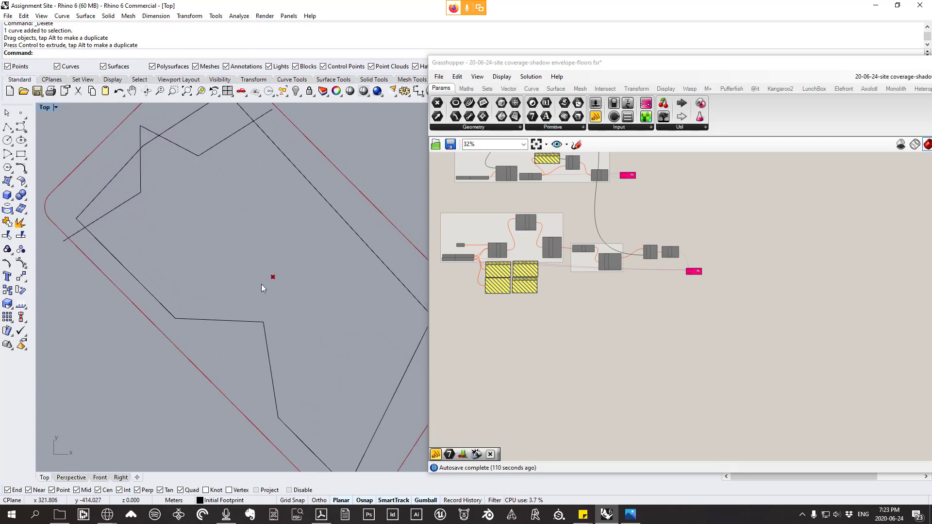
pyautogui.scroll(-2, 262, 287)
pyautogui.click(269, 353)
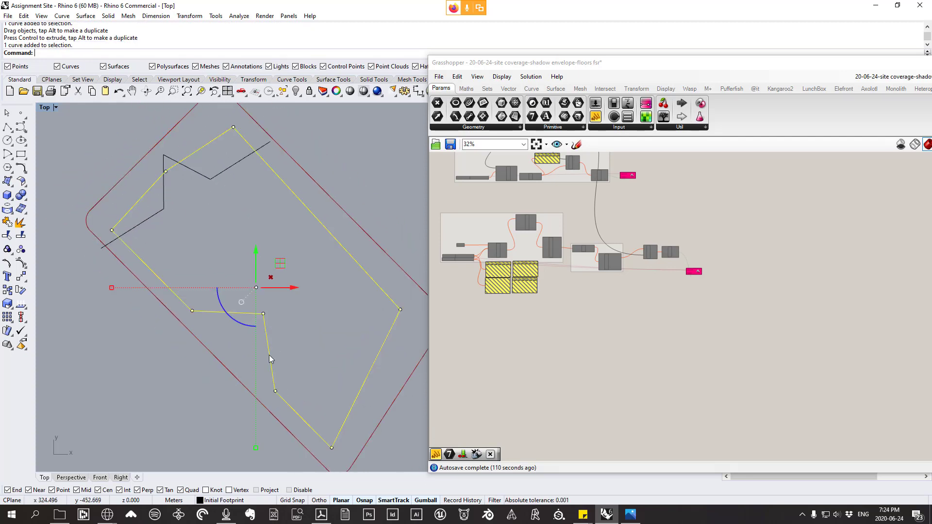
pyautogui.moveTo(363, 316); pyautogui.dragTo(337, 264, button='right')
pyautogui.moveTo(375, 257); pyautogui.dragTo(398, 260)
pyautogui.click(387, 362)
pyautogui.click(356, 324)
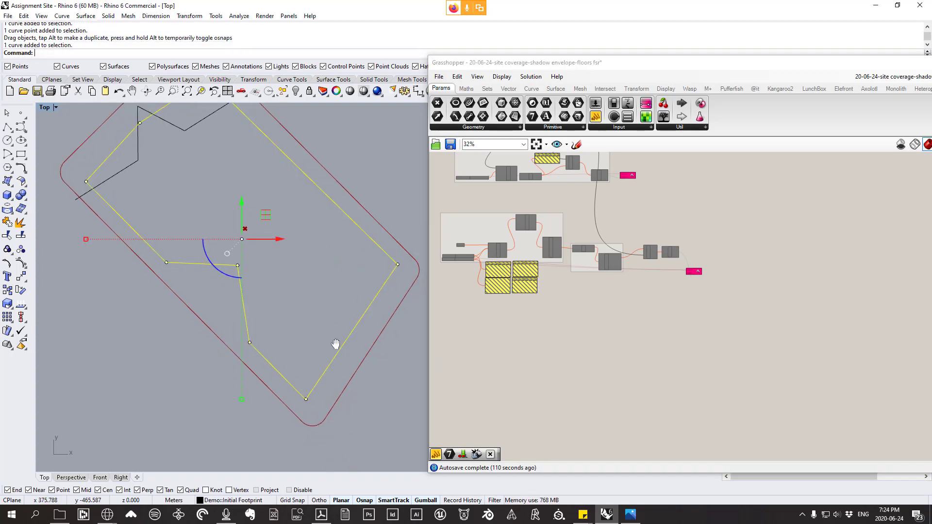
pyautogui.moveTo(333, 344); pyautogui.dragTo(334, 384, button='right')
# - Add a Curve parameter to empty canvas below the disabled groups in Grasshopper and reference the closed footprint in it
pyautogui.scroll(4, 547, 323)
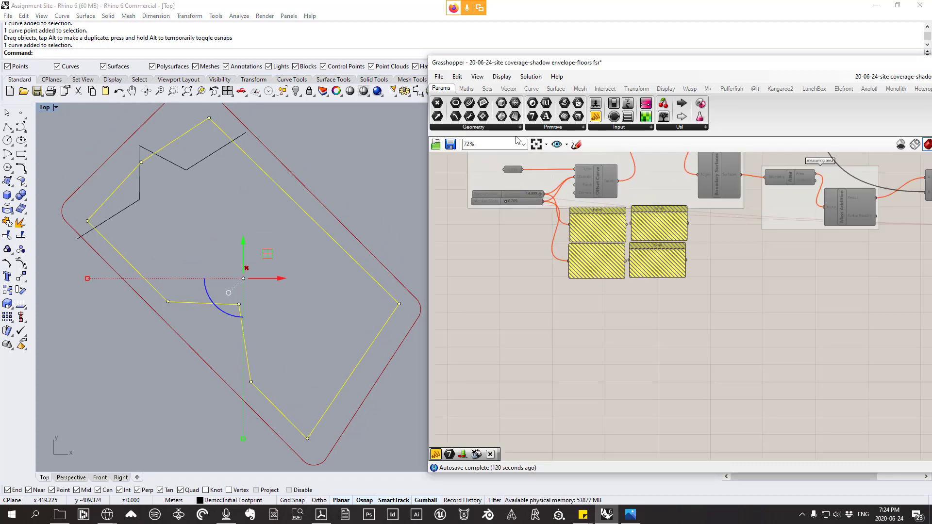
pyautogui.click(474, 128)
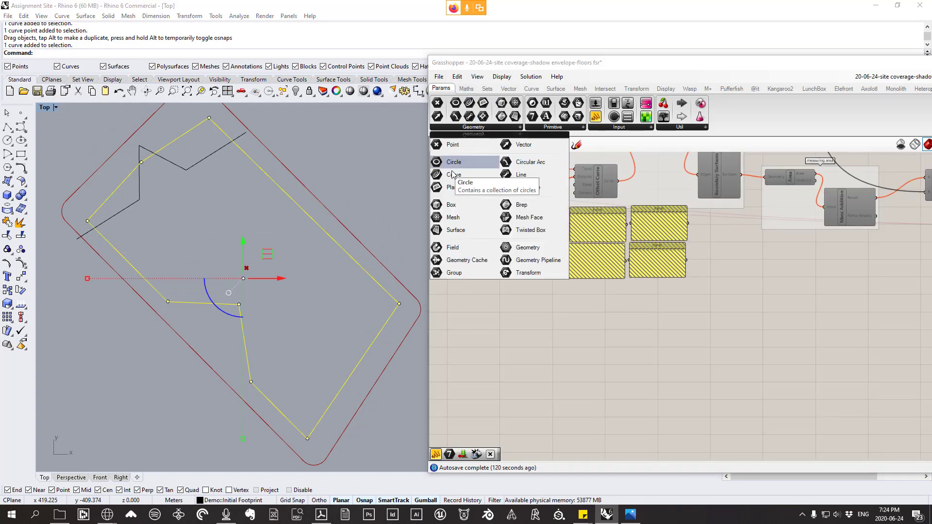
pyautogui.moveTo(454, 183); pyautogui.dragTo(536, 370)
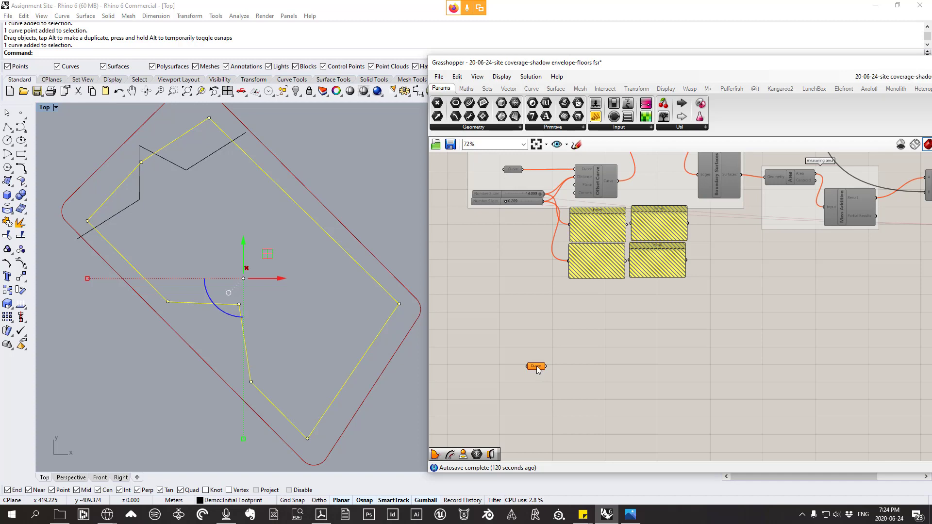
pyautogui.rightClick(537, 368)
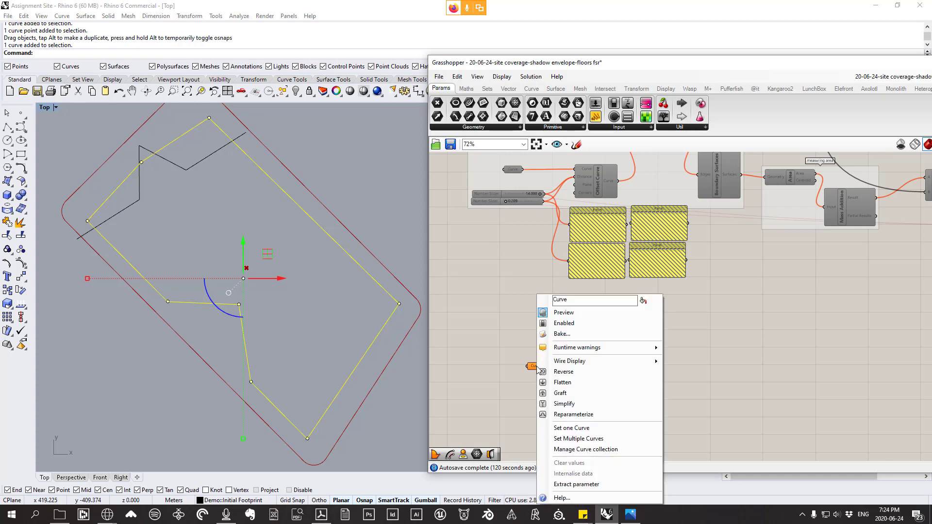
pyautogui.click(593, 438)
pyautogui.rightClick(345, 217)
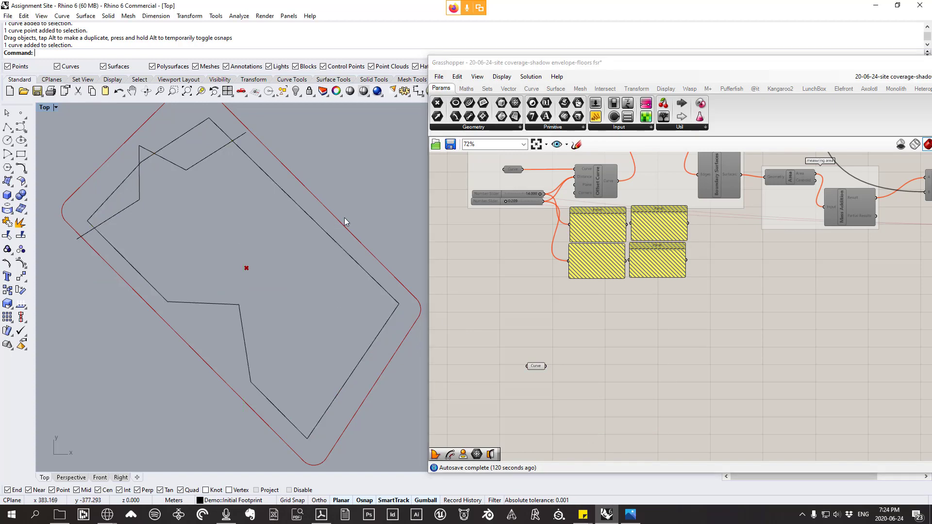
pyautogui.moveTo(538, 365); pyautogui.dragTo(534, 352)
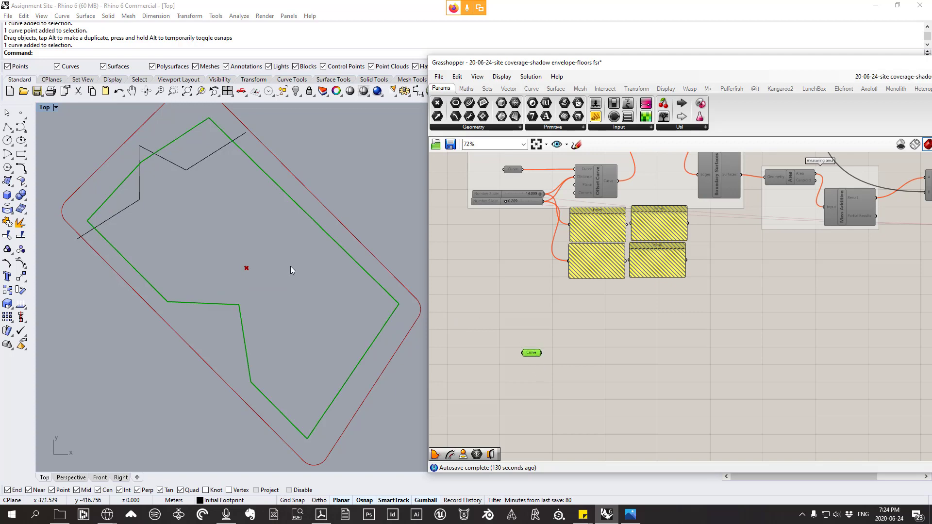
# - Add a second Curve parameter below the first one and reference the kinked open polyline in it
pyautogui.click(141, 161)
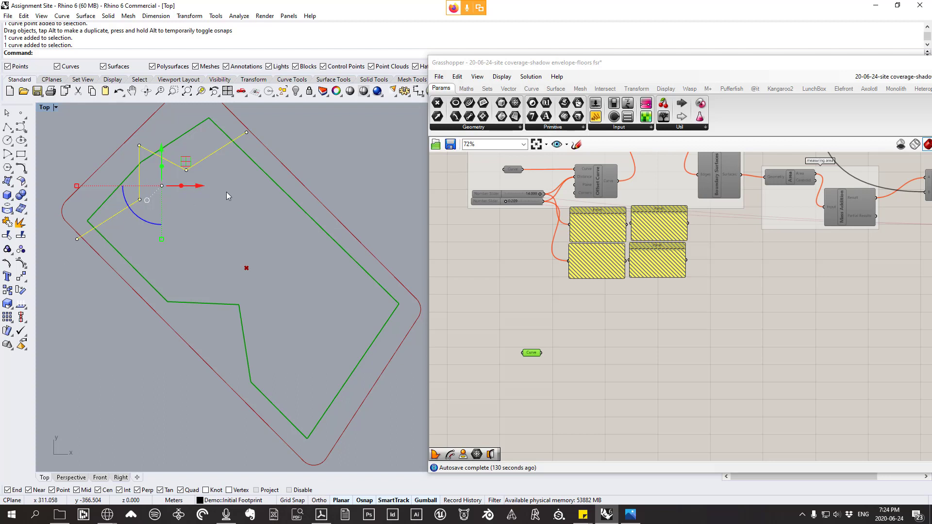
pyautogui.click(470, 126)
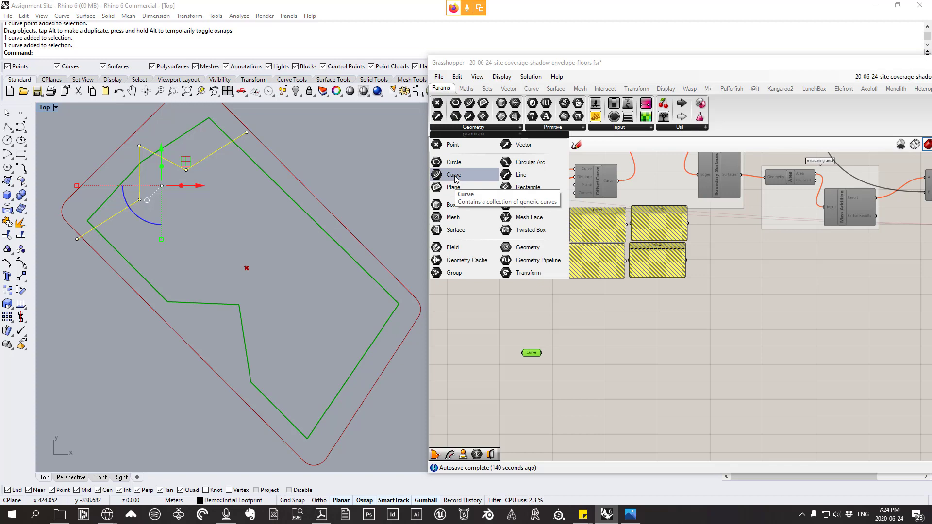
pyautogui.moveTo(459, 174); pyautogui.dragTo(532, 385)
pyautogui.rightClick(533, 386)
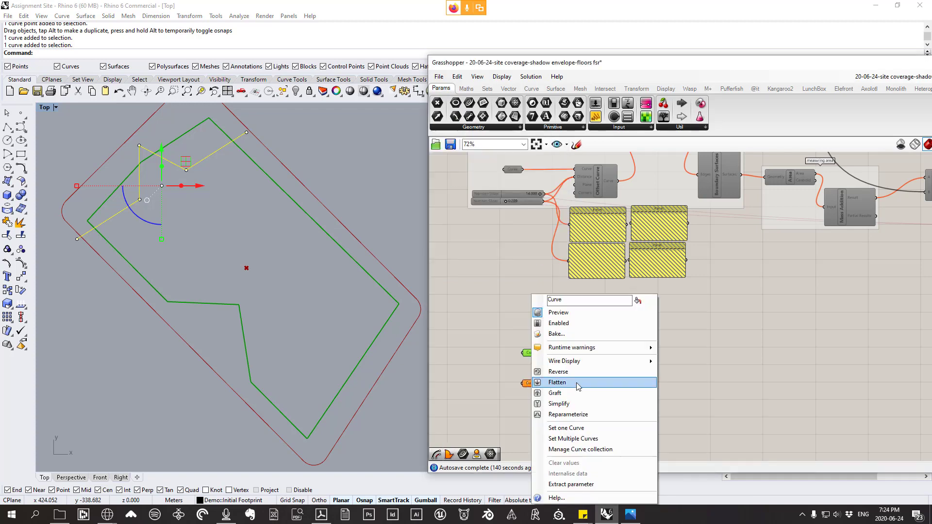
pyautogui.click(579, 430)
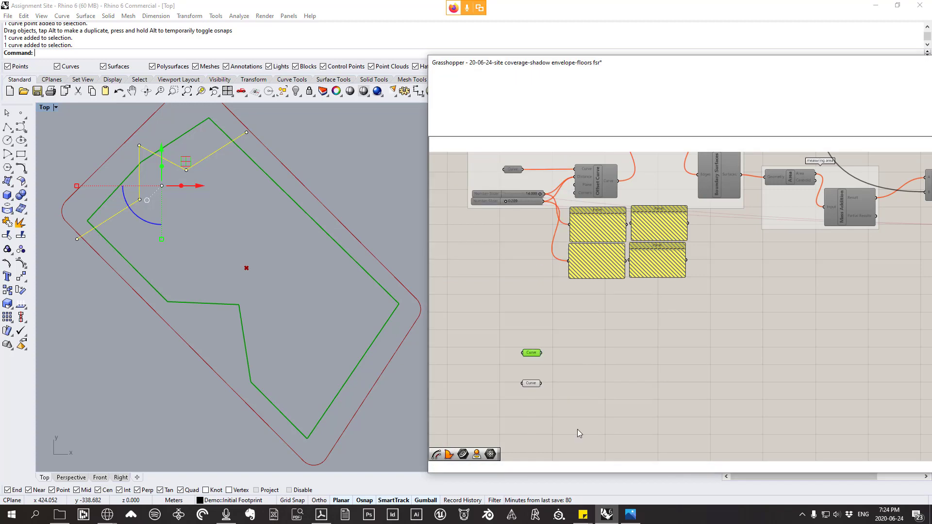
pyautogui.click(514, 405)
pyautogui.click(214, 251)
# - Rename the lower Curve parameter as Slicing Curve
pyautogui.rightClick(529, 385)
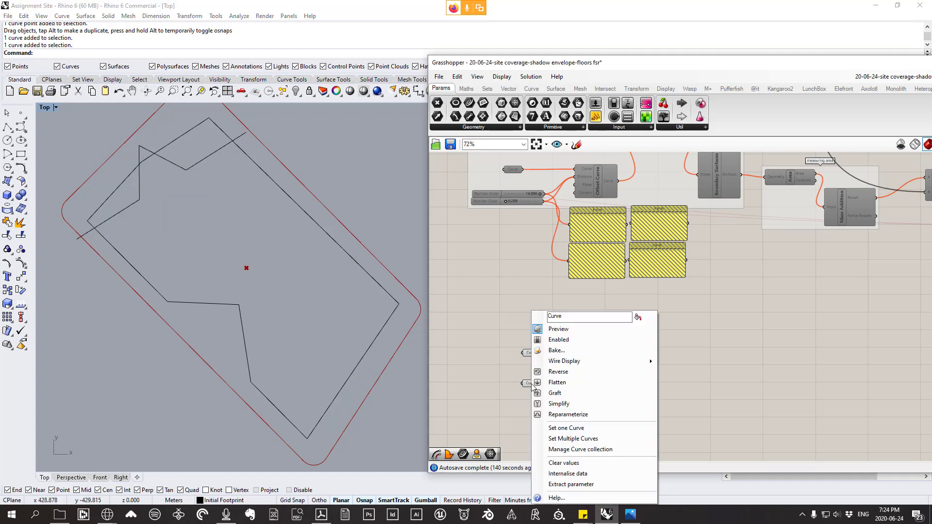
pyautogui.write('SLicing Curves')
pyautogui.press('BackSpace')
pyautogui.moveTo(552, 316); pyautogui.dragTo(554, 317)
pyautogui.write('l')
pyautogui.press('Return')
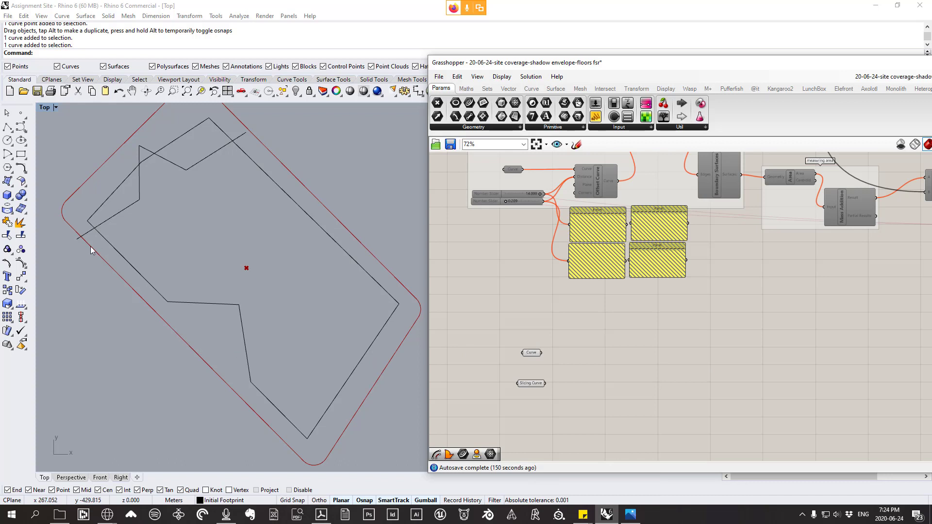
# - Rotate the kinked polyline slightly counter-clockwise and move it so its peak meets the corner on the footprint's northwest side
pyautogui.click(187, 170)
pyautogui.moveTo(185, 219); pyautogui.dragTo(245, 197, button='right')
pyautogui.click(272, 249)
pyautogui.scroll(-3, 252, 238)
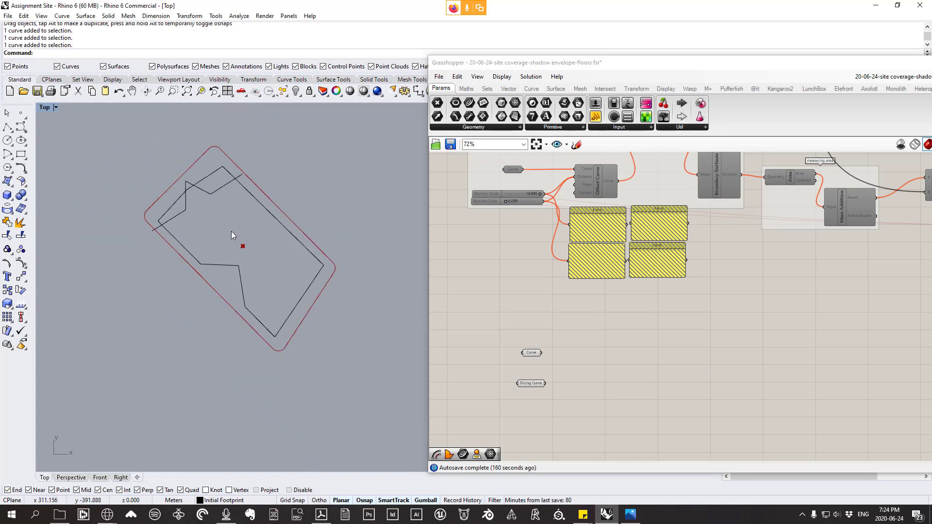
pyautogui.scroll(2, 204, 204)
pyautogui.click(198, 173)
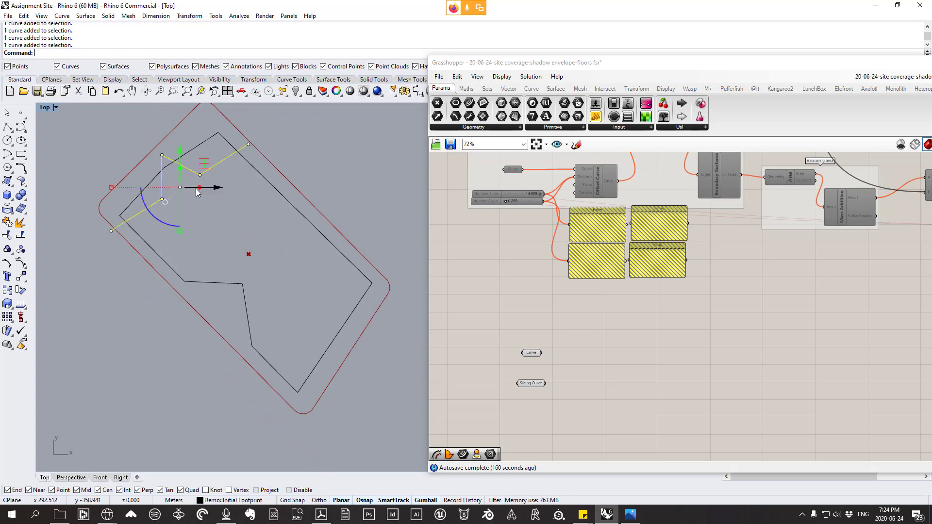
pyautogui.moveTo(163, 222); pyautogui.dragTo(168, 223)
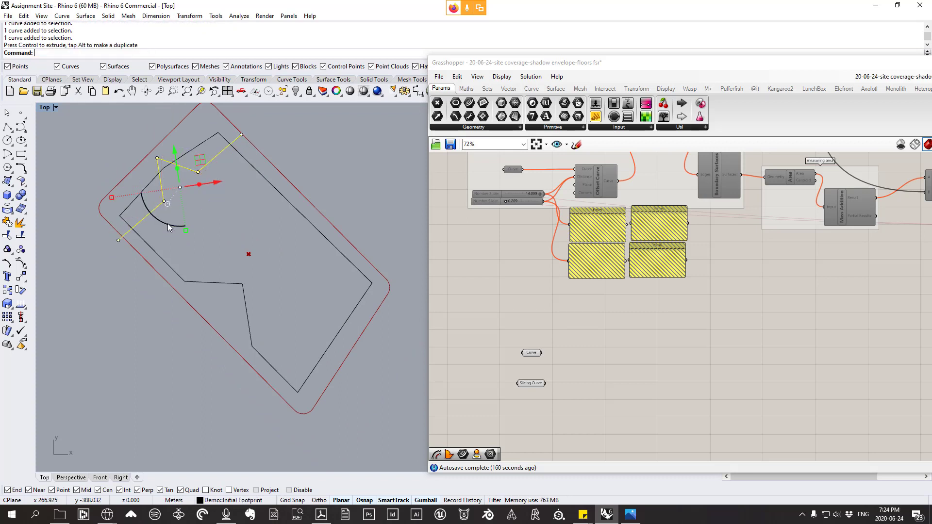
pyautogui.click(267, 222)
pyautogui.click(197, 170)
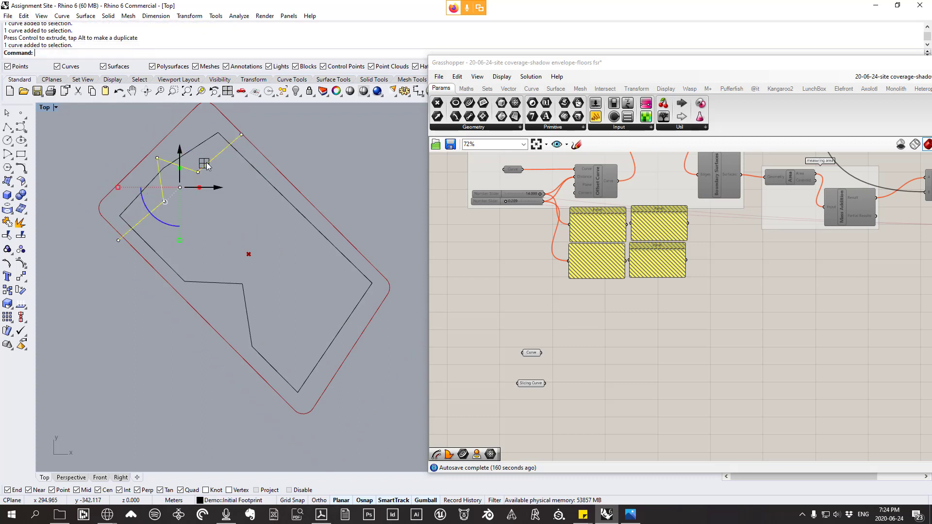
pyautogui.moveTo(204, 164); pyautogui.dragTo(215, 173)
pyautogui.click(238, 218)
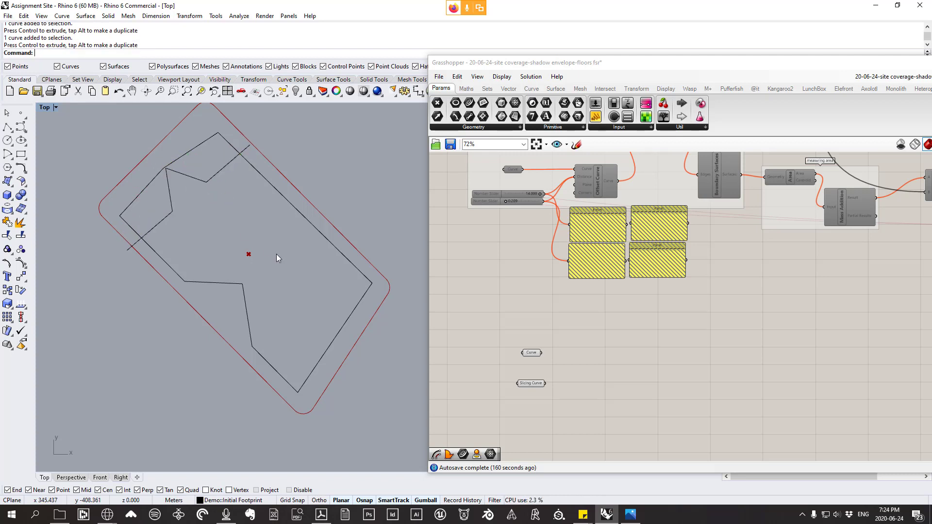
# - Draw a straight polyline from the kinked curve's peak on the footprint's northwest side to the footprint's southeast edge
pyautogui.moveTo(276, 254); pyautogui.dragTo(244, 235, button='right')
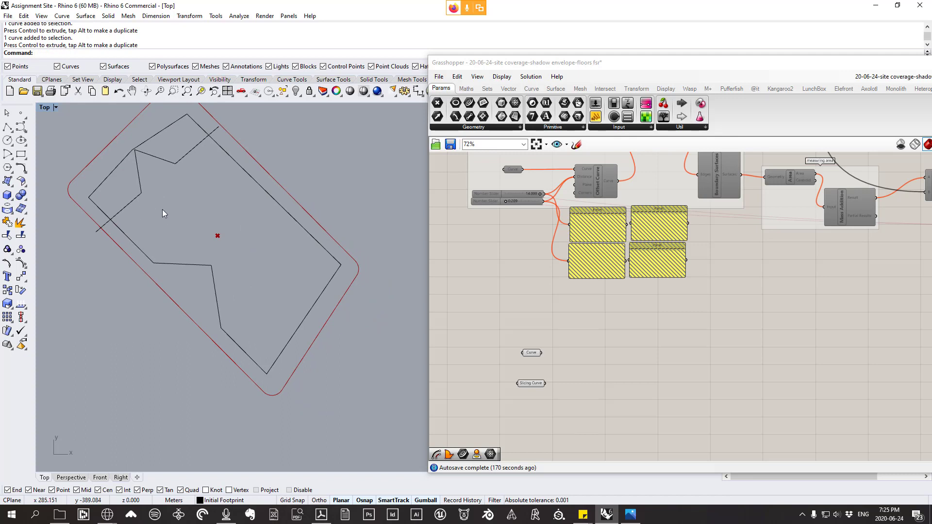
pyautogui.moveTo(163, 213); pyautogui.dragTo(184, 201, button='right')
pyautogui.moveTo(224, 155); pyautogui.dragTo(222, 174, button='right')
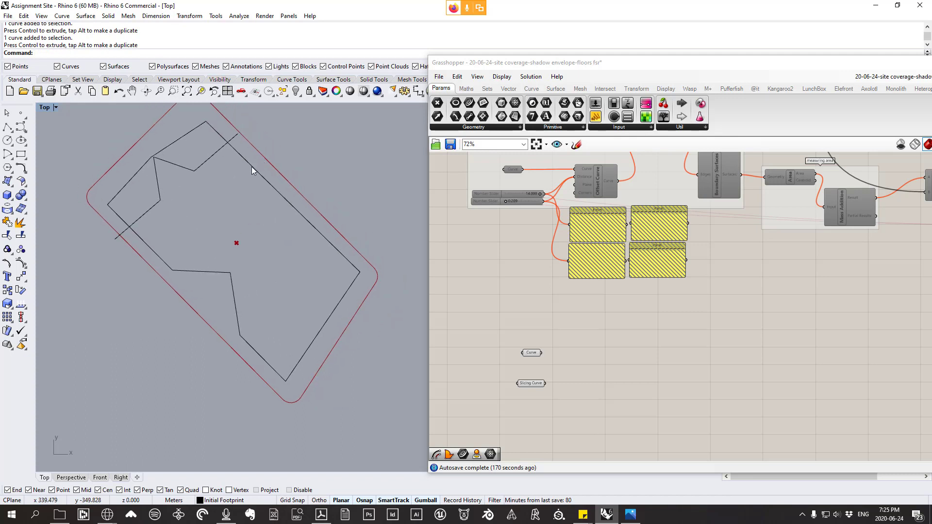
pyautogui.scroll(2, 199, 208)
pyautogui.moveTo(219, 221); pyautogui.dragTo(202, 217, button='right')
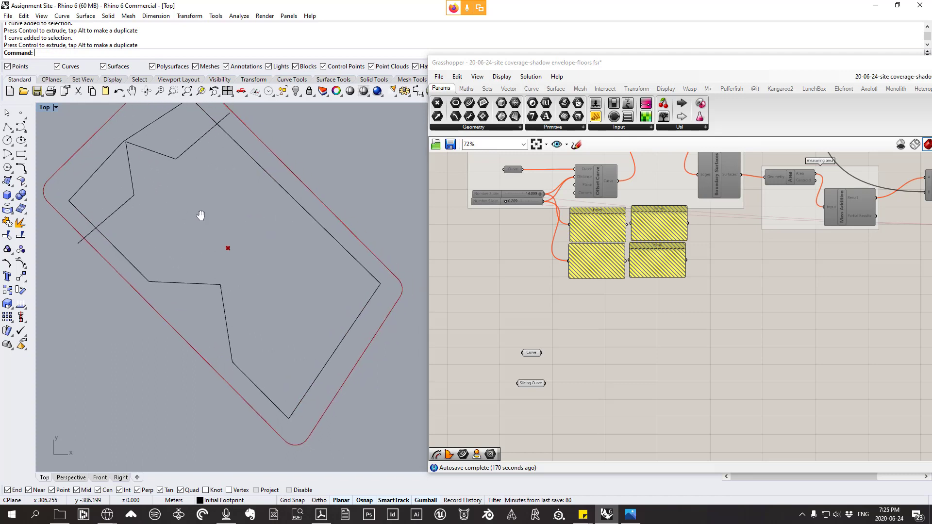
pyautogui.scroll(-4, 196, 200)
pyautogui.scroll(2, 199, 179)
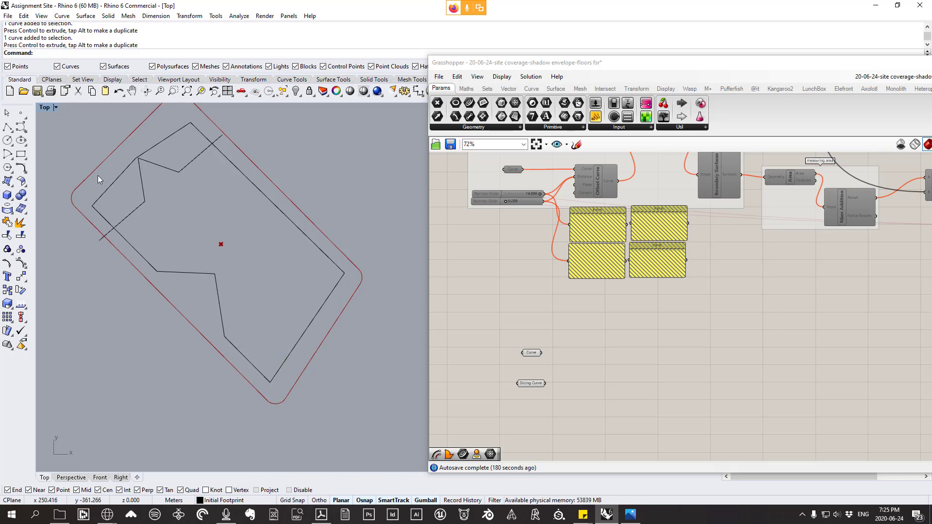
pyautogui.click(7, 126)
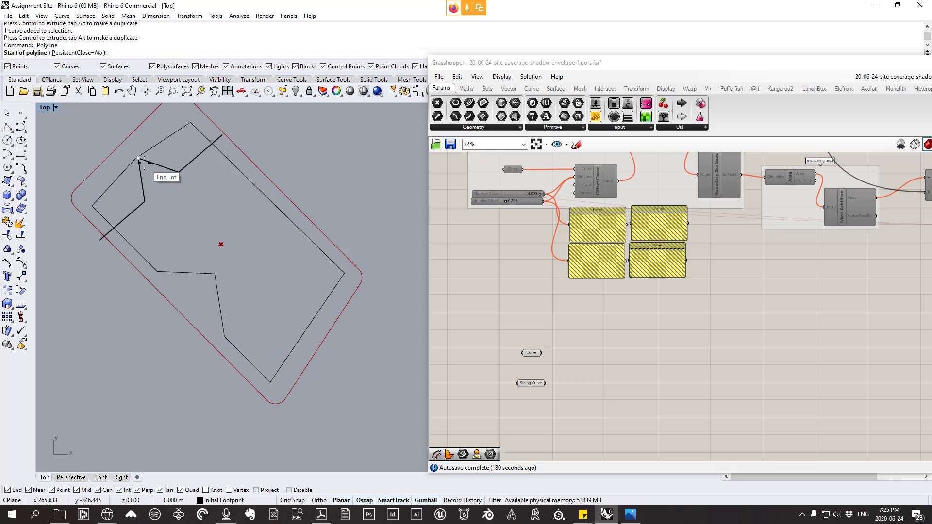
pyautogui.click(138, 159)
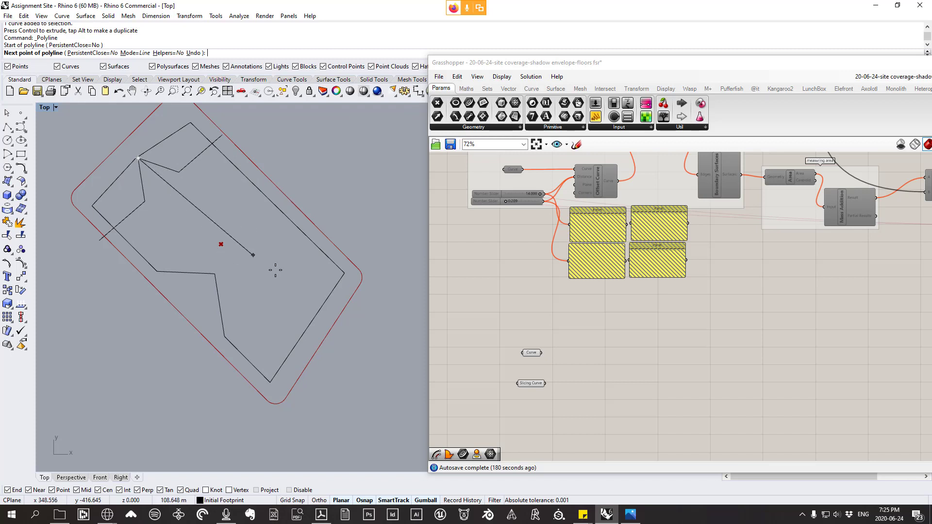
pyautogui.click(309, 329)
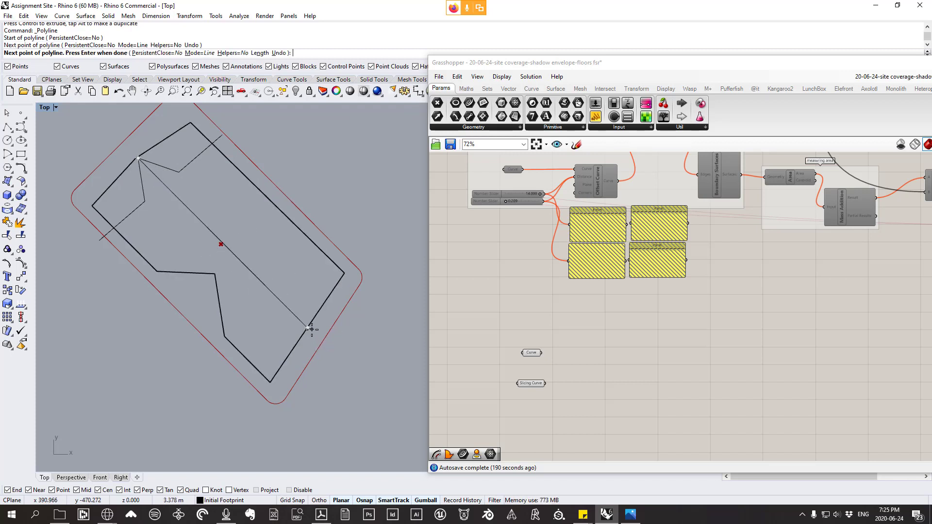
pyautogui.press('Return')
# - Try moving the kinked polyline from its peak along the straight line, and return it to its starting point
pyautogui.click(141, 165)
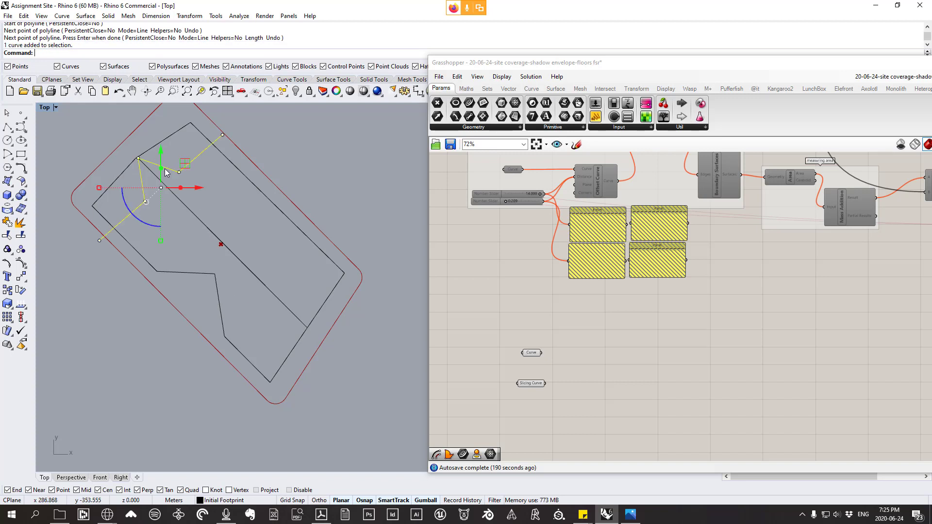
pyautogui.click(189, 16)
pyautogui.click(194, 28)
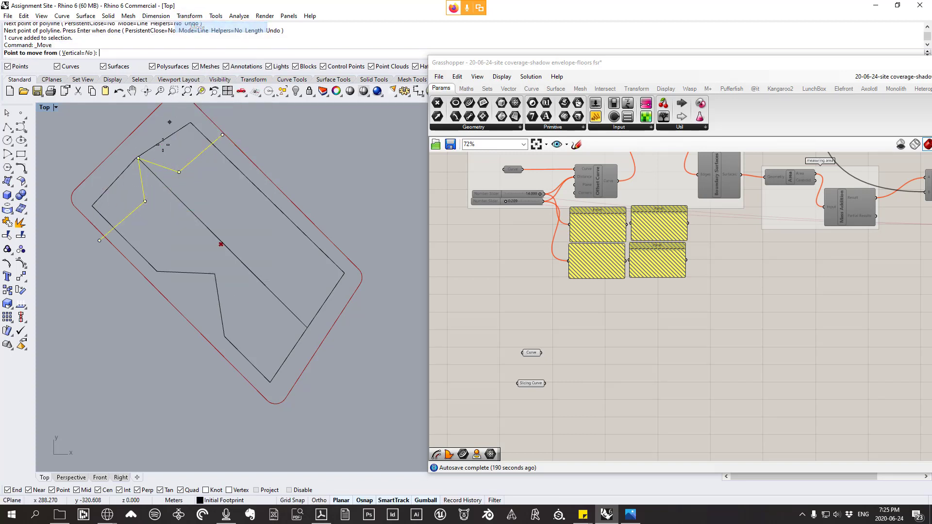
pyautogui.click(137, 159)
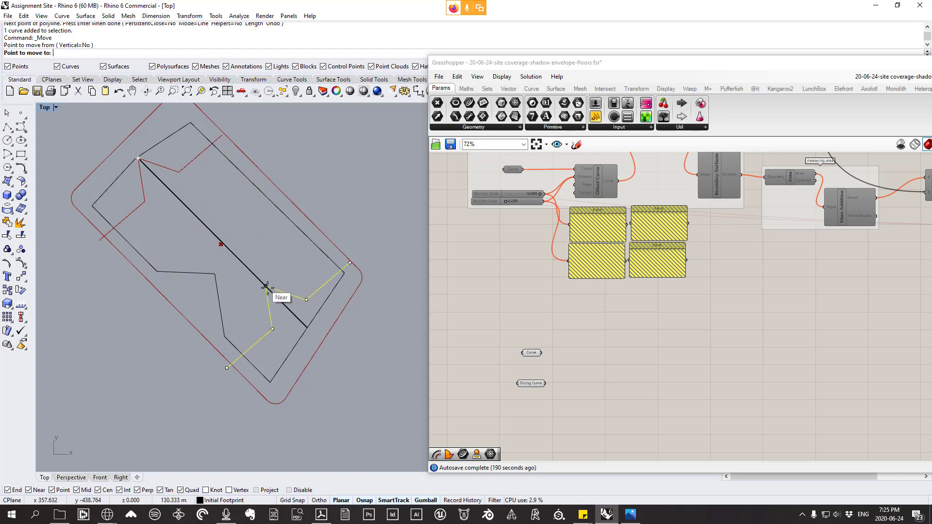
pyautogui.click(138, 158)
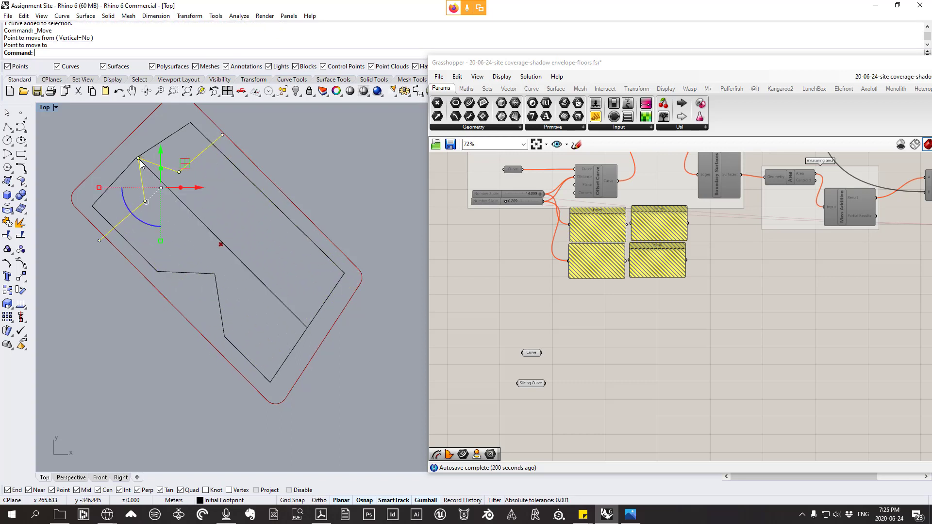
# - Try rotating the kinked polyline and the straight line together, undo the rotation and clear the selection
pyautogui.moveTo(194, 232); pyautogui.dragTo(139, 189)
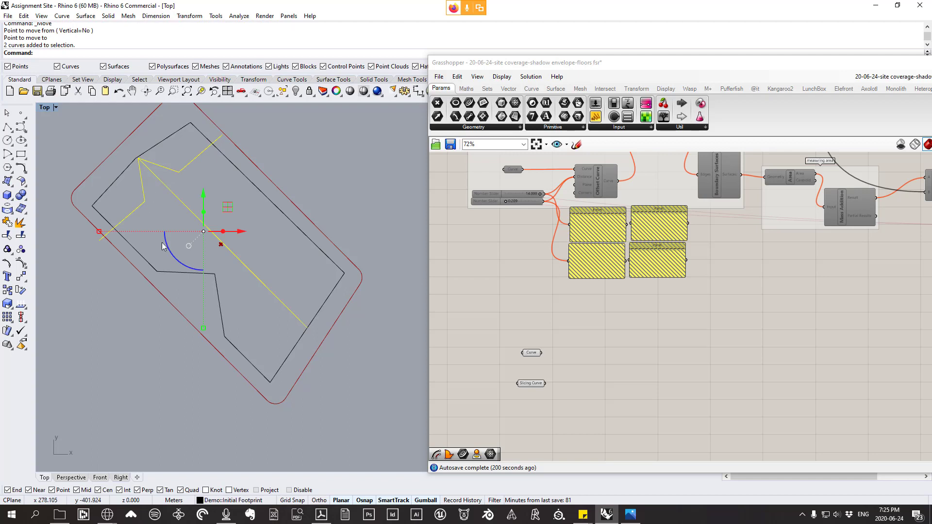
pyautogui.moveTo(170, 251); pyautogui.dragTo(193, 257)
pyautogui.hotkey('ctrl', 'z')
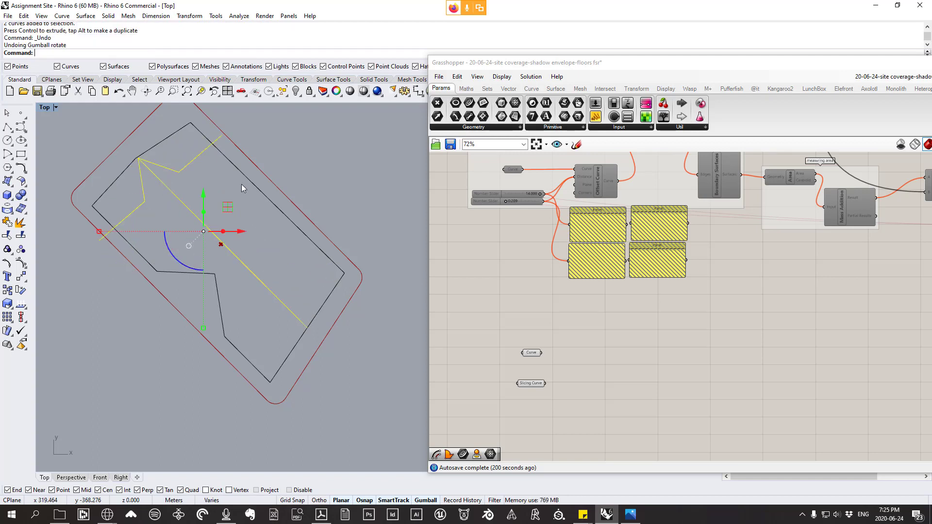
pyautogui.press('Escape')
# - Add a third Curve parameter below Slicing Curve and reference the straight line running through the footprint in it
pyautogui.click(275, 293)
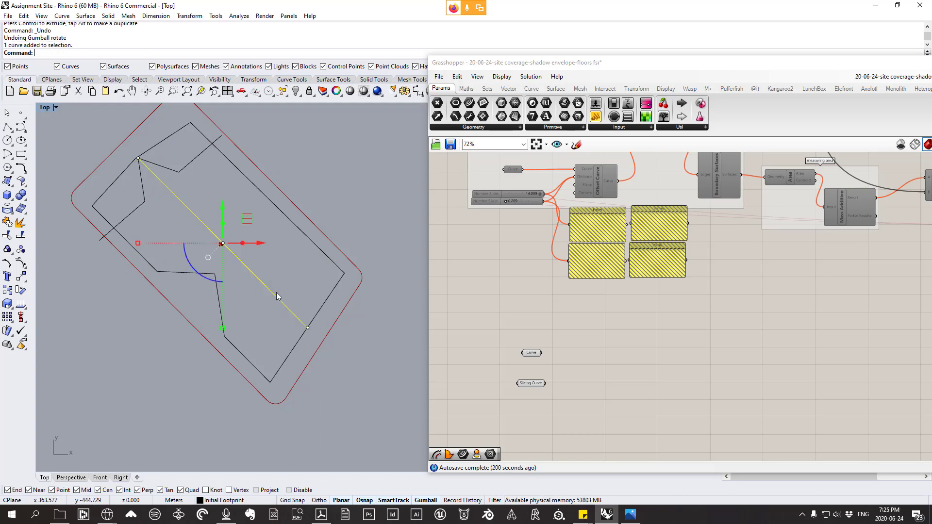
pyautogui.scroll(2, 465, 305)
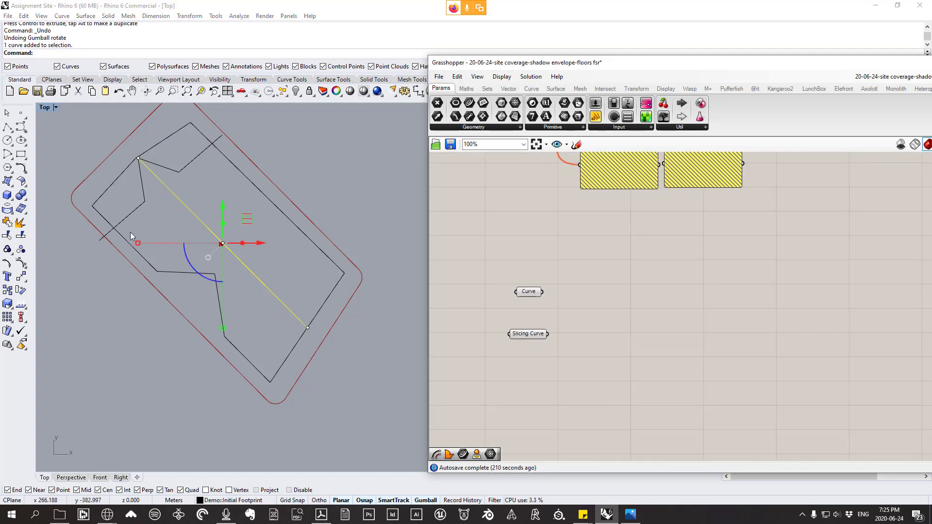
pyautogui.click(474, 127)
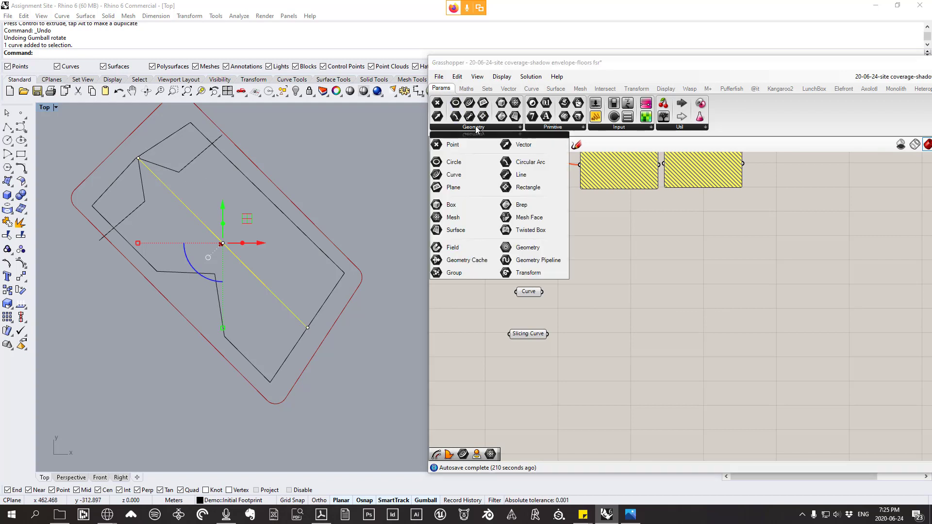
pyautogui.click(528, 377)
pyautogui.rightClick(529, 376)
pyautogui.click(584, 430)
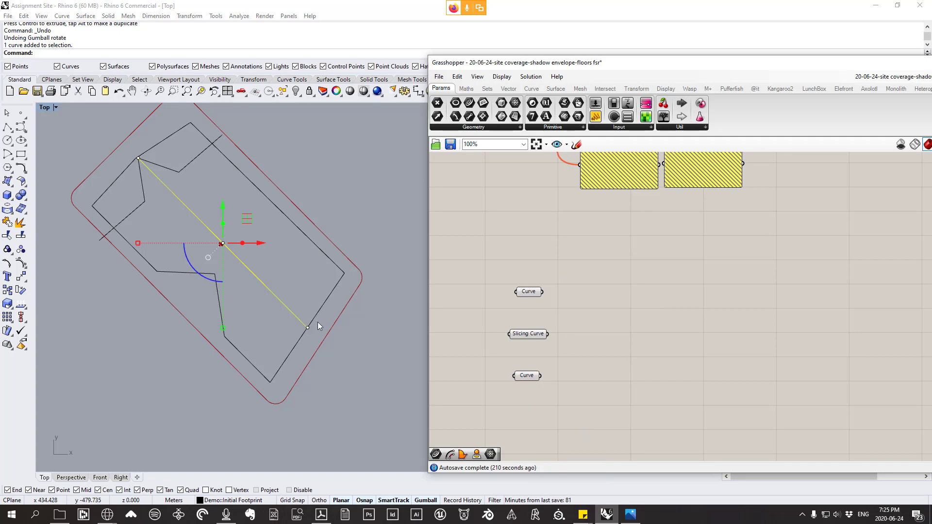
# - Rename the new Curve parameter as movement curve
pyautogui.rightClick(521, 377)
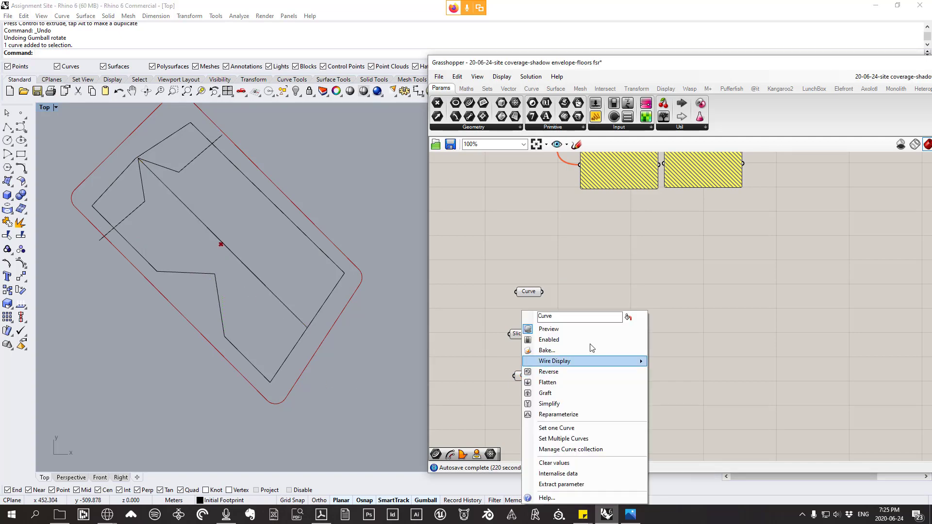
pyautogui.doubleClick(575, 320)
pyautogui.write('movement c')
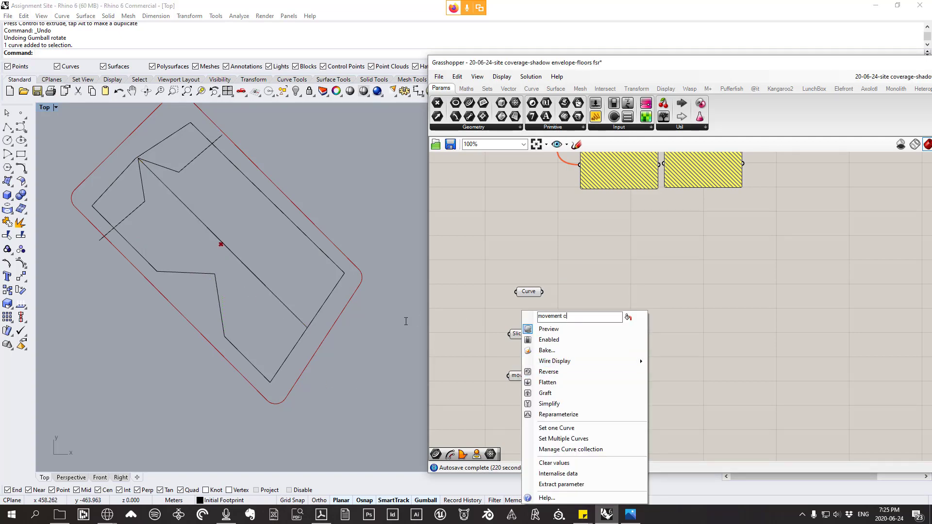
pyautogui.write('urve')
pyautogui.press('Return')
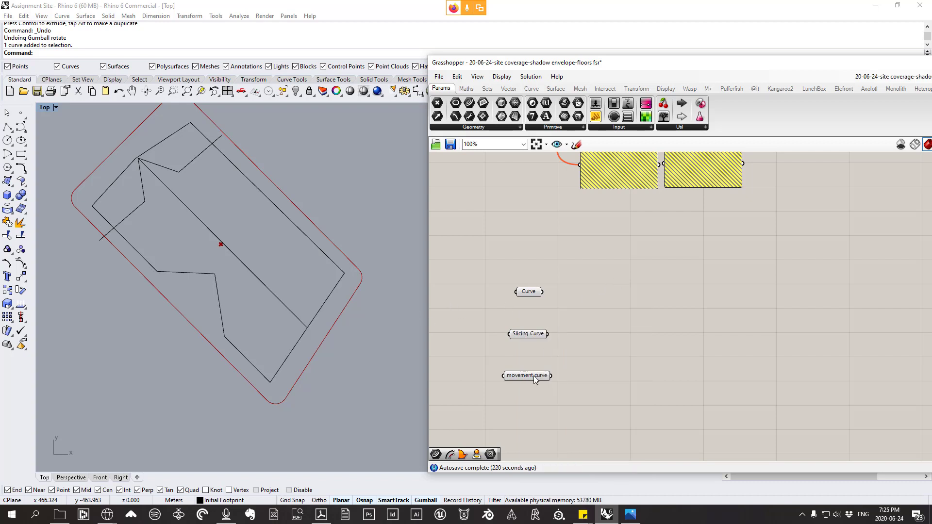
# - Stack the Curve, Slicing Curve and movement curve parameters closely above one another on the canvas
pyautogui.click(534, 376)
pyautogui.moveTo(523, 334); pyautogui.dragTo(529, 356)
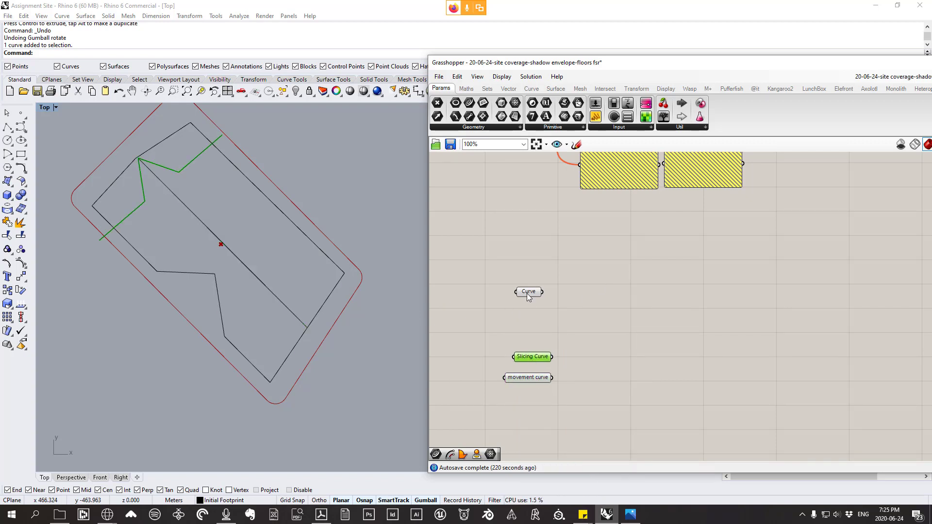
pyautogui.moveTo(528, 296); pyautogui.dragTo(533, 333)
pyautogui.click(557, 359)
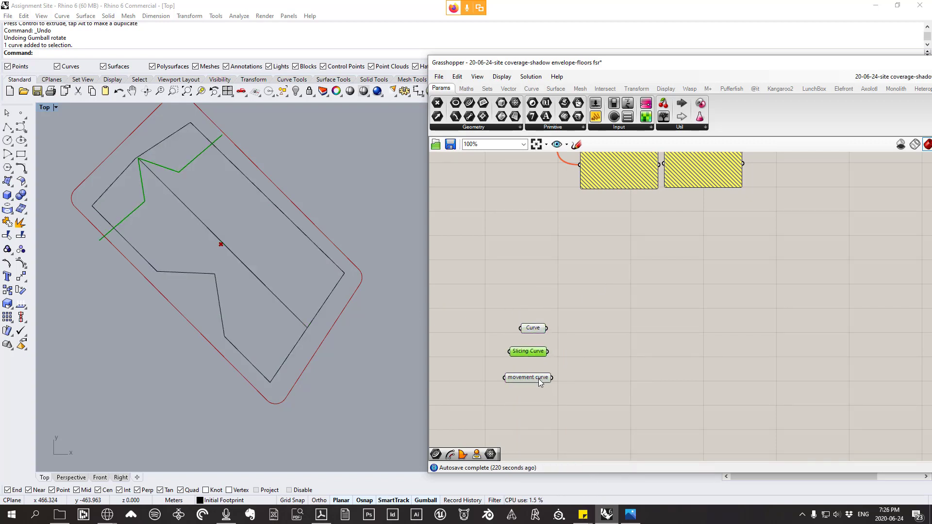
pyautogui.moveTo(538, 380); pyautogui.dragTo(535, 372)
pyautogui.click(466, 316)
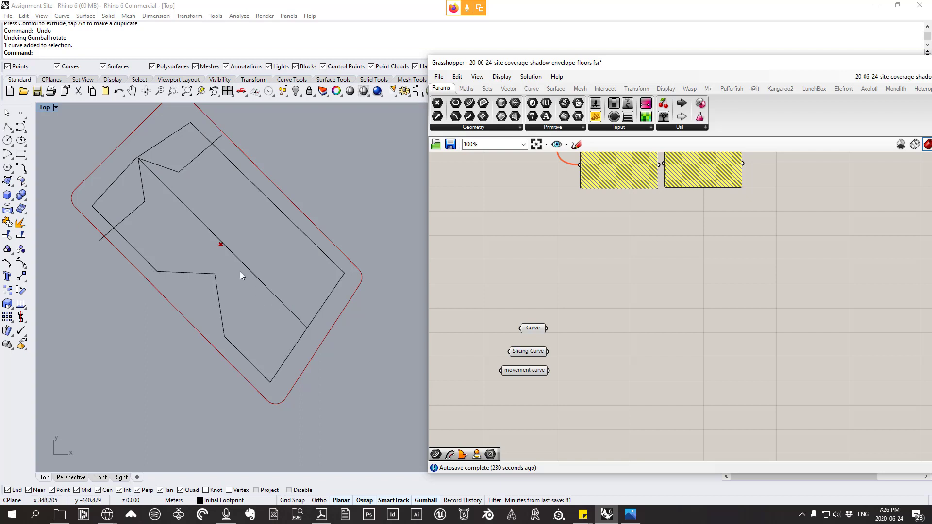
# - Examine the point where the straight line's start meets the kinked polyline's peak near the footprint corner
pyautogui.click(154, 174)
pyautogui.scroll(5, 140, 158)
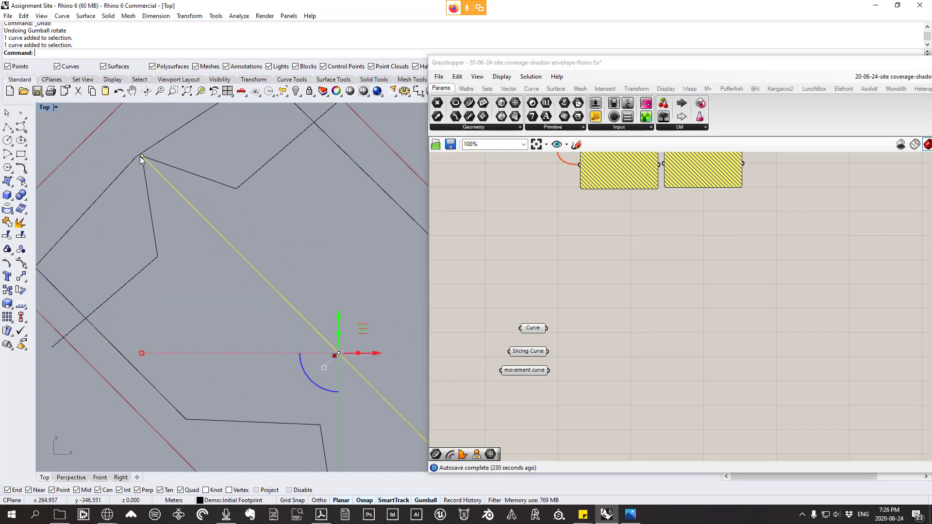
pyautogui.scroll(-6, 141, 156)
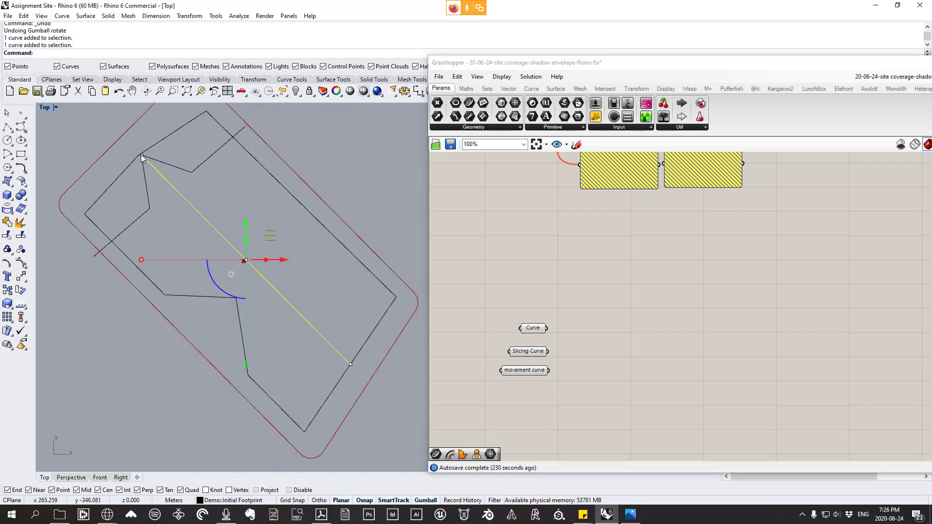
pyautogui.scroll(6, 140, 154)
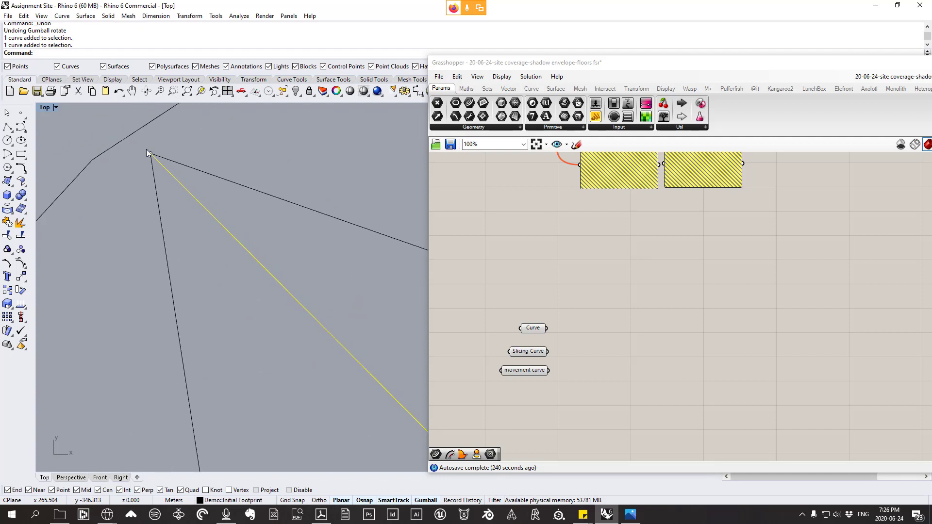
pyautogui.scroll(-5, 147, 150)
pyautogui.click(320, 298)
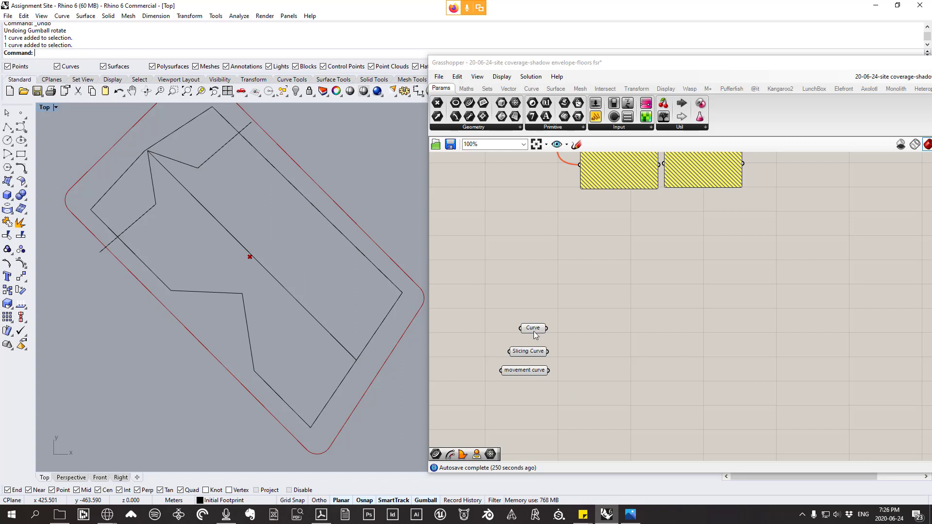
# - Set the movement curve parameter slightly apart from Slicing Curve and add an End Points component beside the parameters
pyautogui.moveTo(554, 351); pyautogui.dragTo(526, 302, button='right')
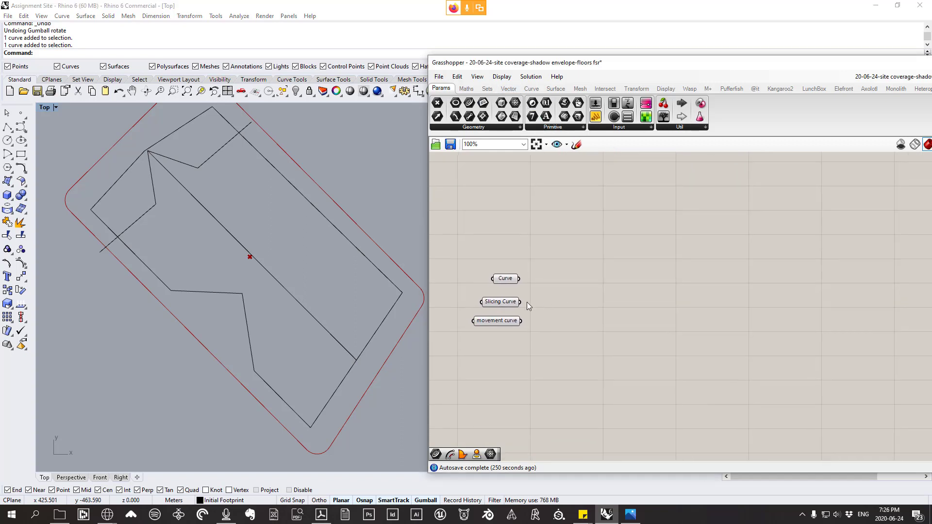
pyautogui.moveTo(504, 320); pyautogui.dragTo(505, 330)
pyautogui.click(579, 298)
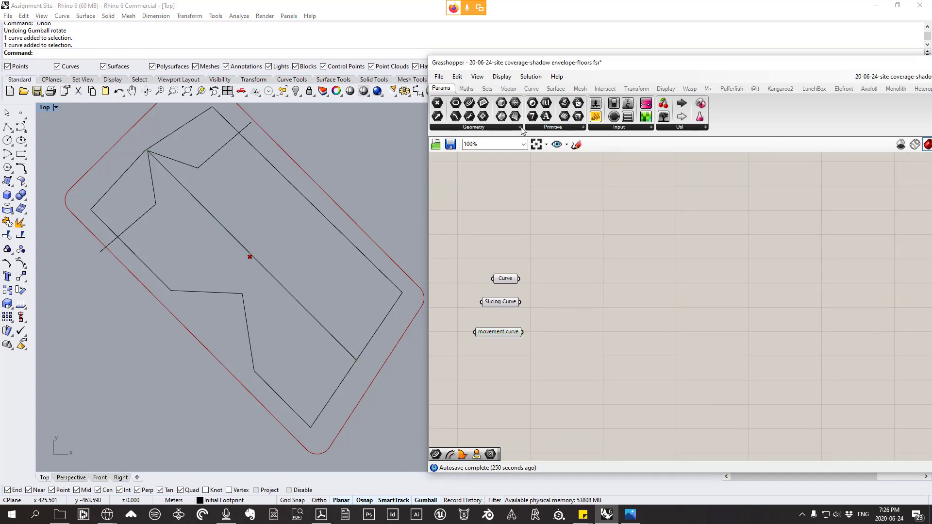
pyautogui.click(532, 89)
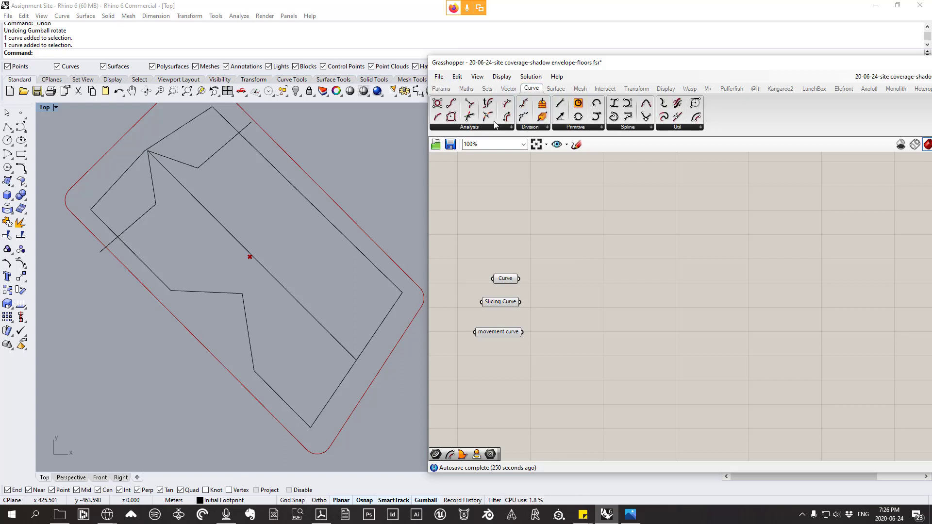
pyautogui.click(478, 127)
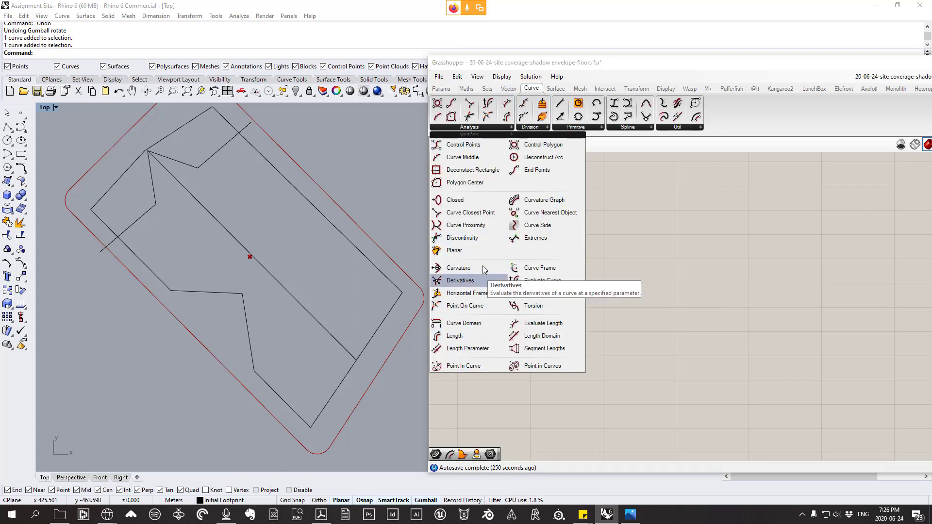
pyautogui.click(544, 170)
pyautogui.click(618, 273)
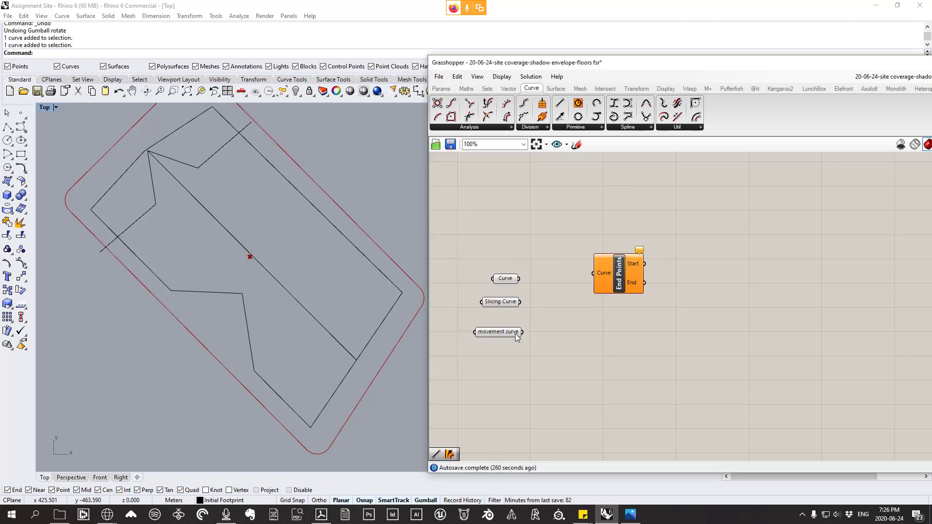
# - Connect movement curve to the Curve input of End Points and align the two below the other parameters
pyautogui.moveTo(636, 268); pyautogui.dragTo(618, 365)
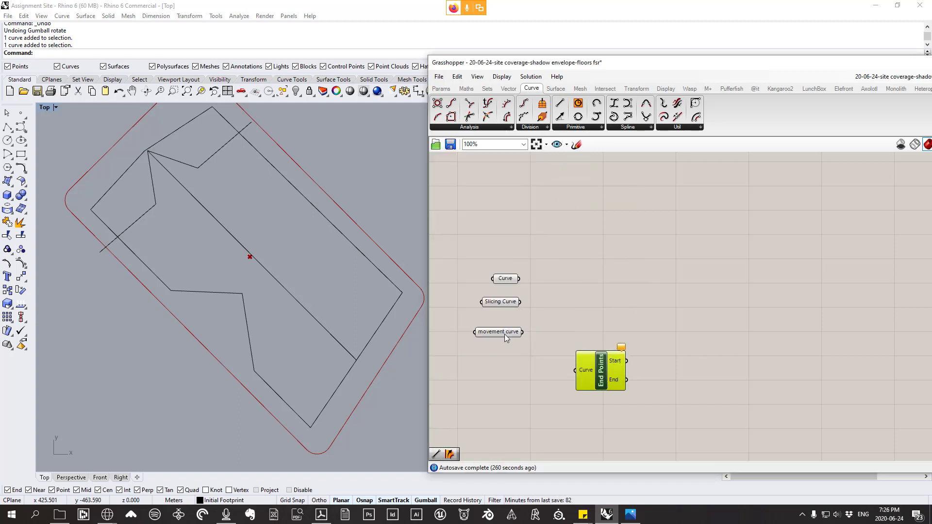
pyautogui.moveTo(505, 334); pyautogui.dragTo(511, 357)
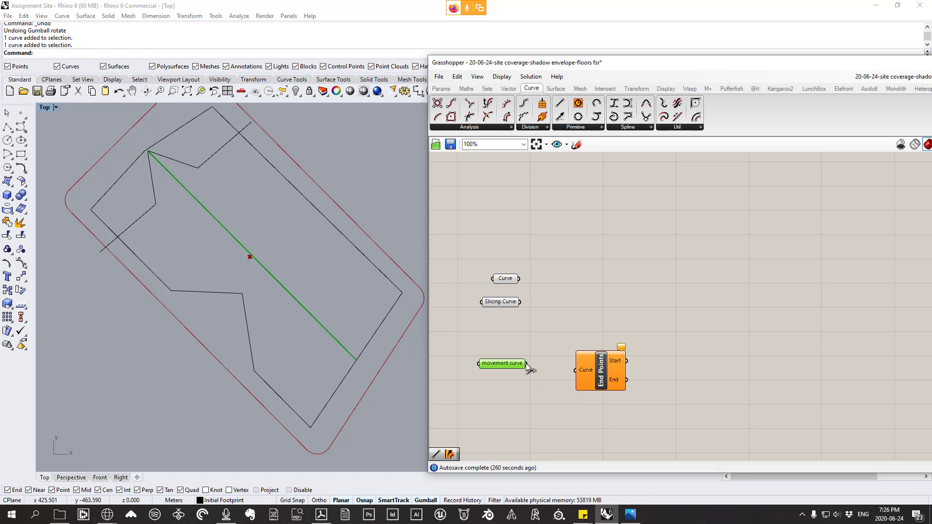
pyautogui.moveTo(526, 364); pyautogui.dragTo(593, 374)
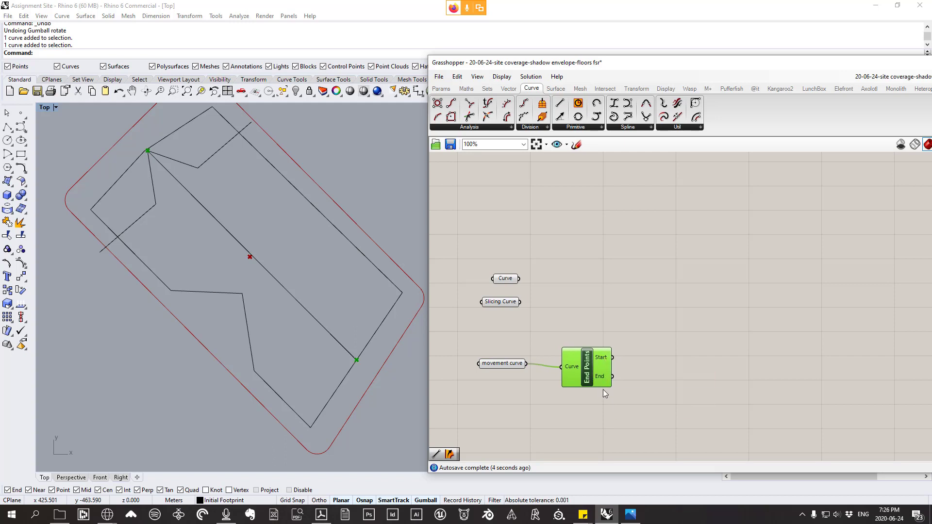
pyautogui.click(543, 417)
pyautogui.moveTo(508, 368); pyautogui.dragTo(513, 371)
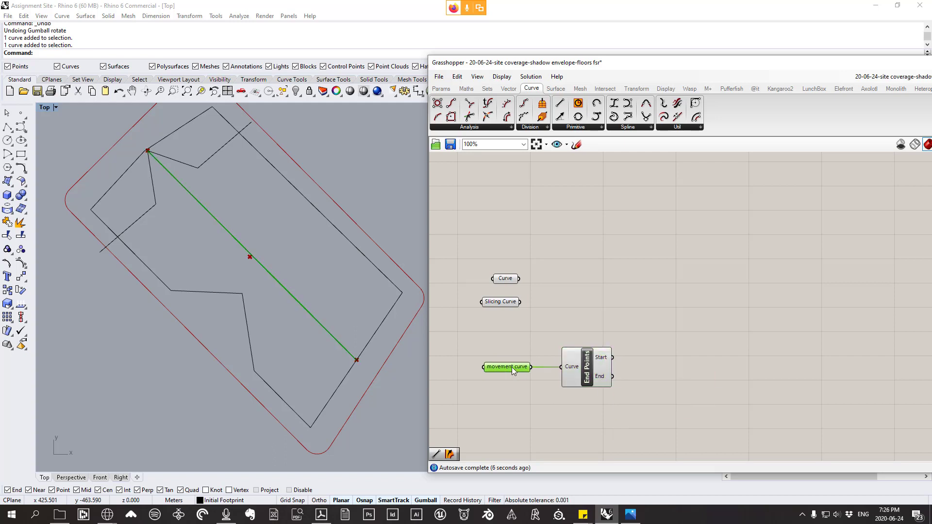
pyautogui.click(552, 322)
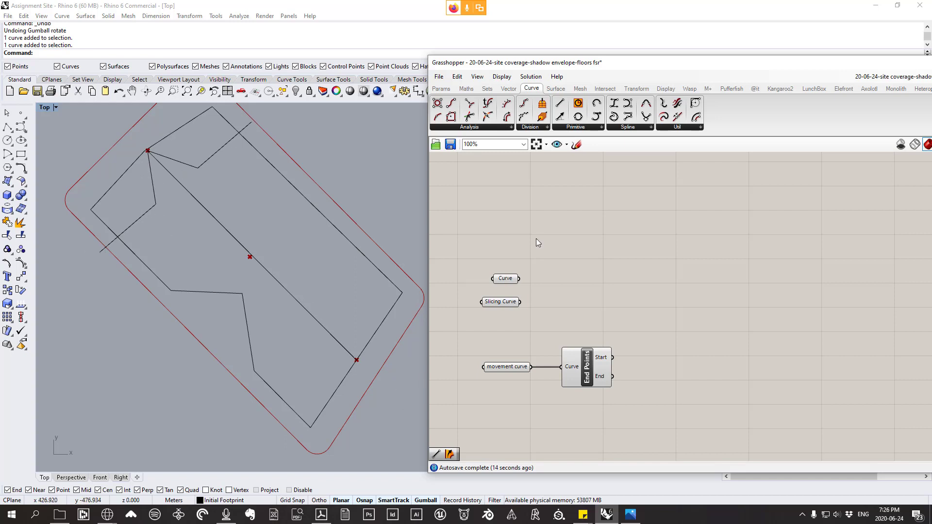
# - Add an Evaluate Curve component above End Points and connect movement curve to its Curve input
pyautogui.click(480, 128)
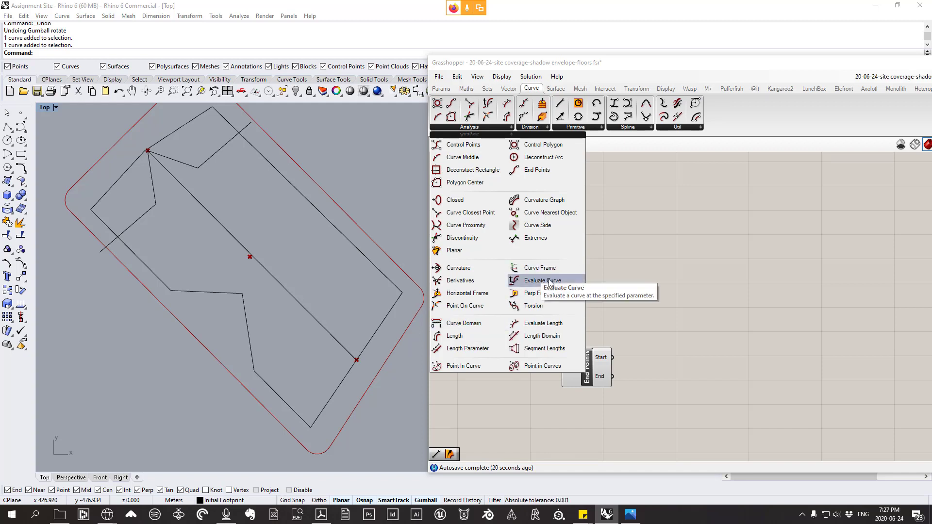
pyautogui.moveTo(550, 286); pyautogui.dragTo(603, 319)
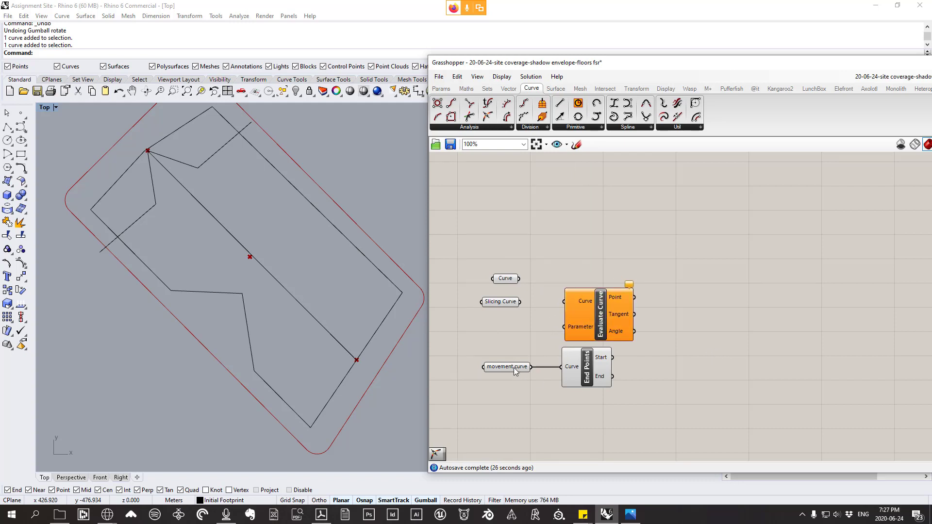
pyautogui.moveTo(526, 368); pyautogui.dragTo(564, 301)
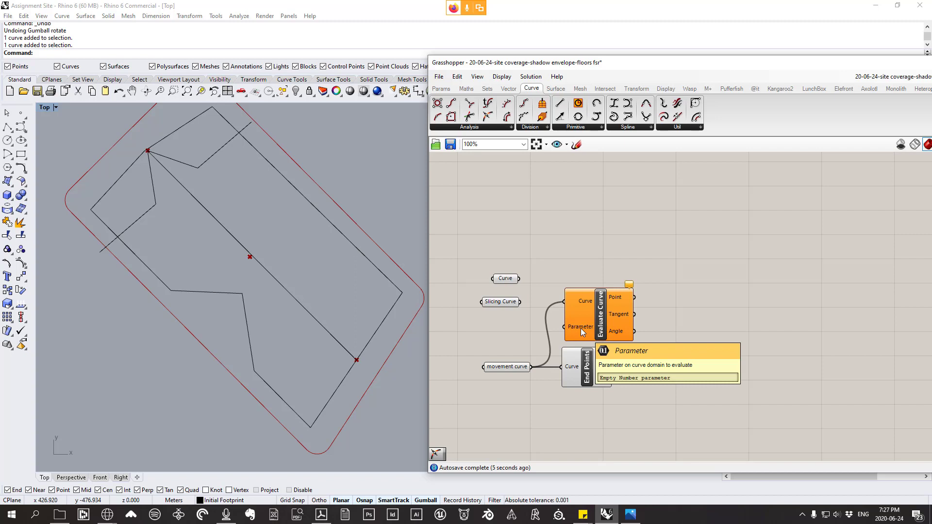
# - Sketch a freehand winding curve on the canvas, labelling its start 0, its middle 0.5 and its end 1
pyautogui.click(576, 144)
pyautogui.scroll(-2, 205, 240)
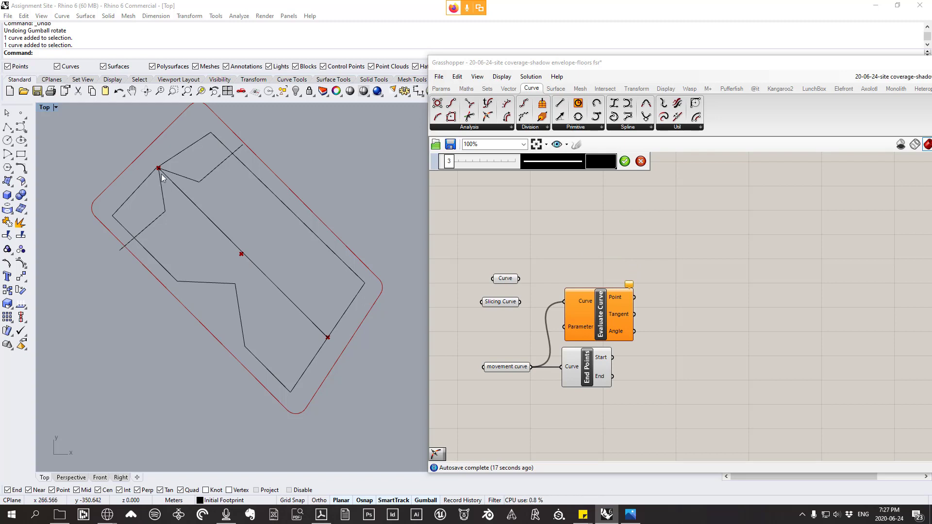
pyautogui.moveTo(667, 258)
pyautogui.mouseDown()
pyautogui.moveTo(723, 299)
pyautogui.moveTo(802, 267)
pyautogui.moveTo(852, 320)
pyautogui.moveTo(909, 344)
pyautogui.mouseUp()
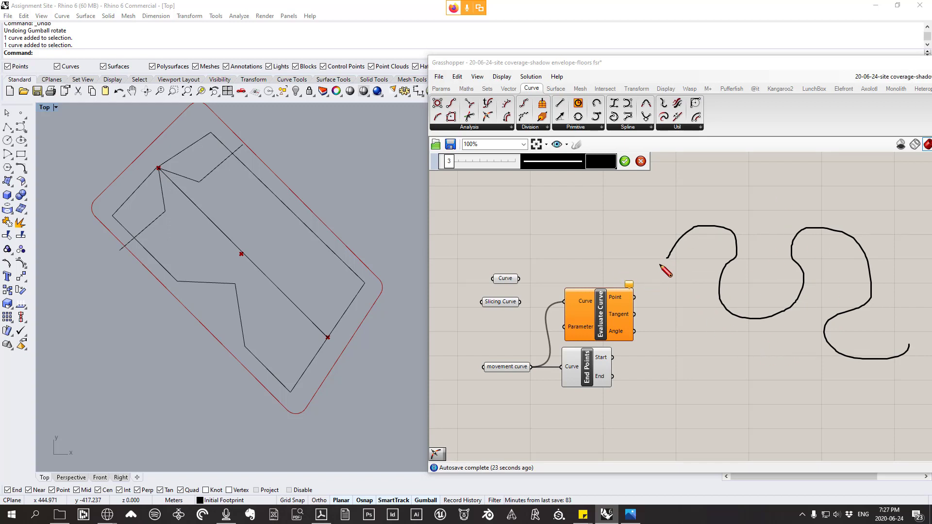
pyautogui.moveTo(660, 265); pyautogui.dragTo(666, 267)
pyautogui.moveTo(918, 337); pyautogui.dragTo(920, 350)
pyautogui.moveTo(798, 217)
pyautogui.mouseDown()
pyautogui.moveTo(824, 215)
pyautogui.moveTo(810, 235)
pyautogui.mouseUp()
pyautogui.click(811, 217)
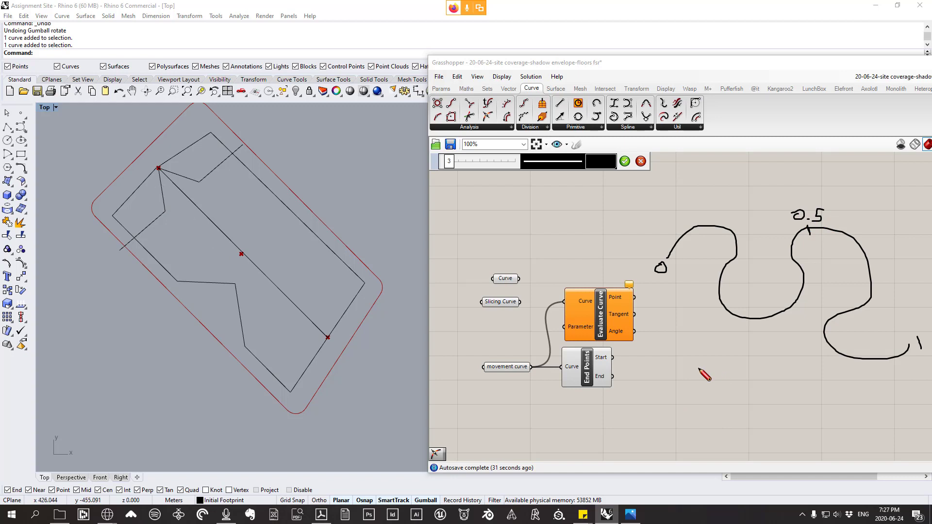
# - Sketch a sloping line below the winding curve with 200 at its start and a number at its end, and discard the markup
pyautogui.moveTo(676, 372); pyautogui.dragTo(837, 441)
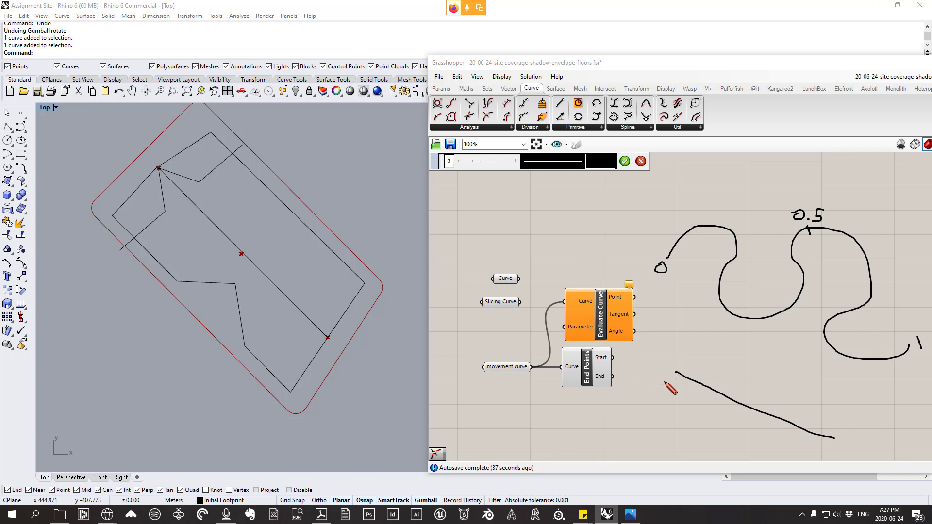
pyautogui.moveTo(678, 354)
pyautogui.mouseDown()
pyautogui.moveTo(676, 365)
pyautogui.moveTo(708, 356)
pyautogui.mouseUp()
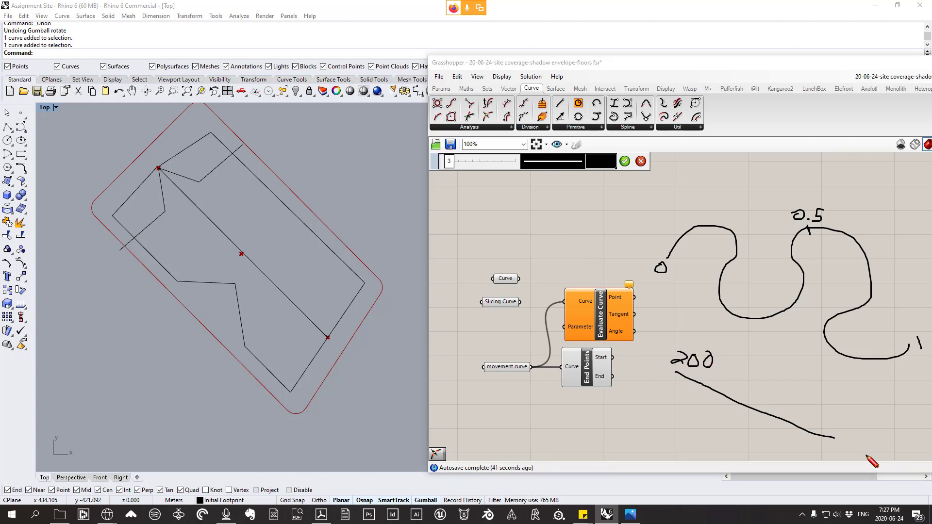
pyautogui.moveTo(843, 421)
pyautogui.mouseDown()
pyautogui.moveTo(858, 433)
pyautogui.moveTo(837, 437)
pyautogui.moveTo(870, 430)
pyautogui.moveTo(857, 438)
pyautogui.moveTo(887, 433)
pyautogui.moveTo(894, 442)
pyautogui.moveTo(857, 429)
pyautogui.mouseUp()
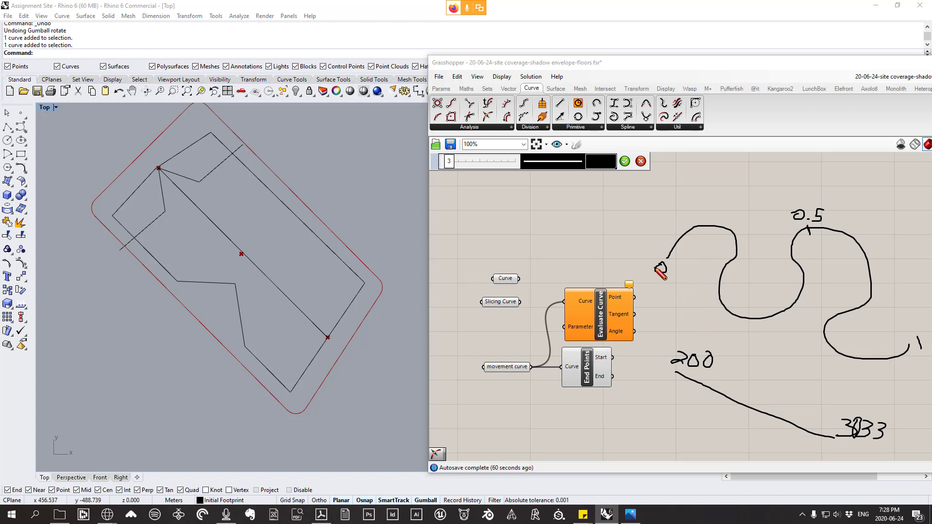
pyautogui.moveTo(720, 311); pyautogui.dragTo(737, 321)
pyautogui.click(641, 161)
# - Move the movement curve parameter farther away from the Evaluate Curve and End Points components
pyautogui.scroll(2, 551, 402)
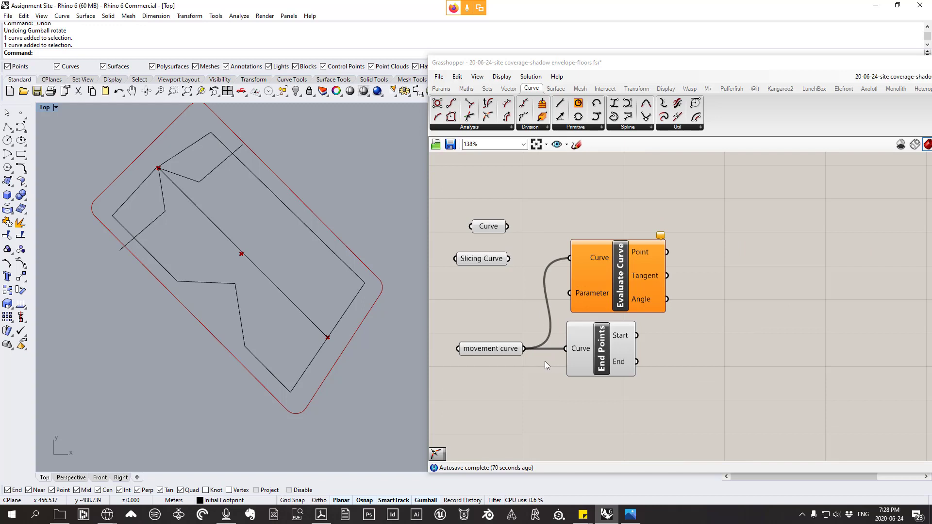
pyautogui.moveTo(544, 365); pyautogui.dragTo(605, 361, button='right')
pyautogui.click(566, 345)
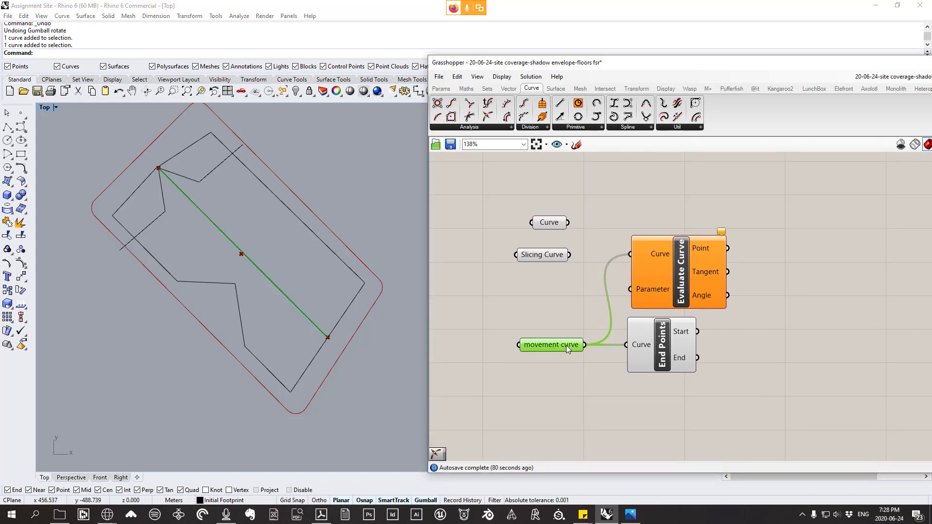
pyautogui.moveTo(566, 346); pyautogui.dragTo(546, 340)
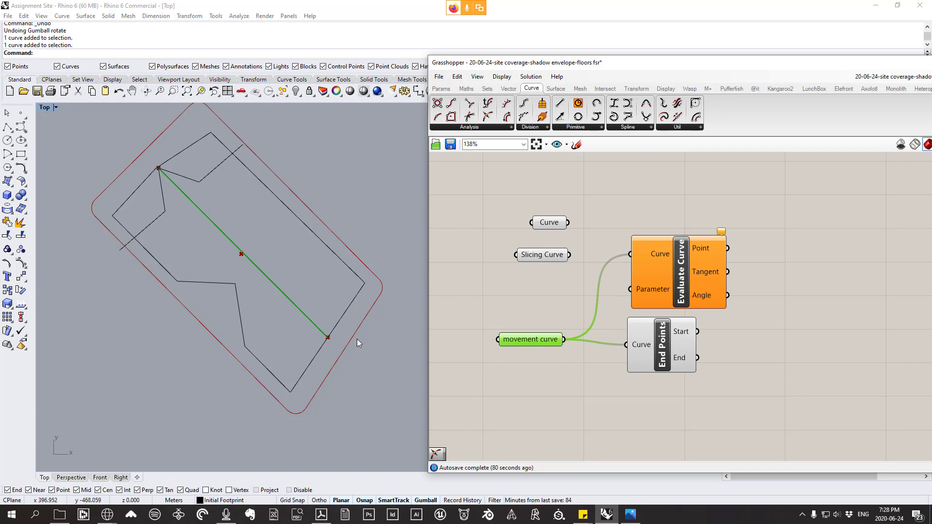
# - Shift Evaluate Curve upward and reparameterize its Curve input
pyautogui.rightClick(650, 256)
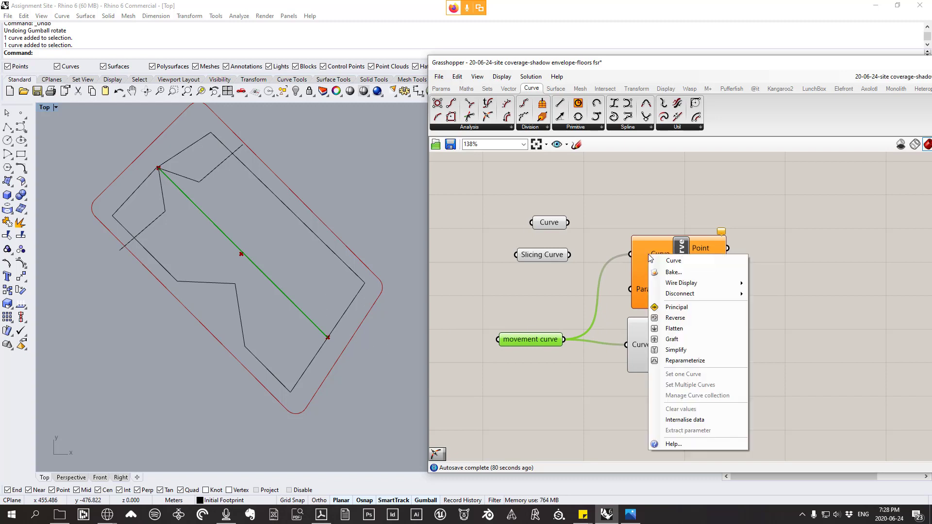
pyautogui.click(646, 255)
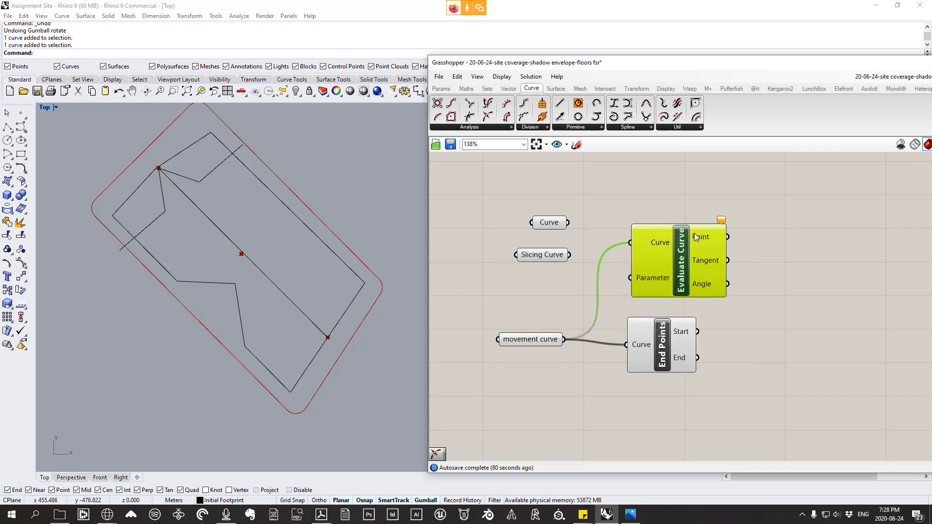
pyautogui.moveTo(646, 255); pyautogui.dragTo(648, 232)
pyautogui.rightClick(649, 232)
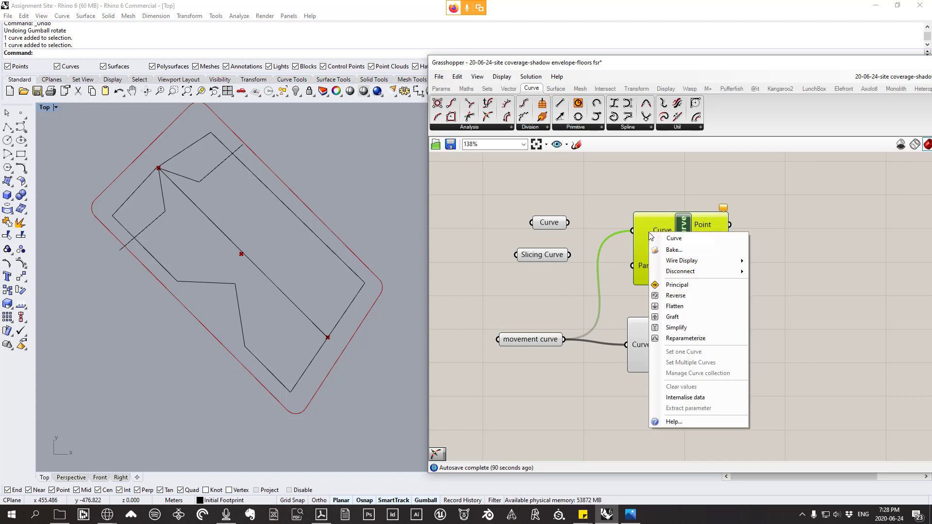
pyautogui.click(679, 339)
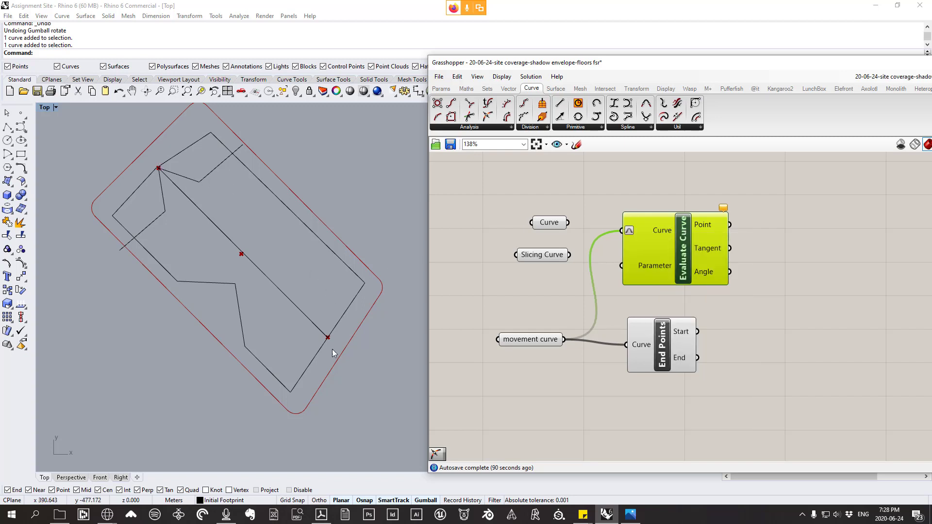
# - Spread out the layout by moving End Points away from movement curve and placing Curve and Slicing Curve together above the other components
pyautogui.moveTo(678, 332); pyautogui.dragTo(711, 342)
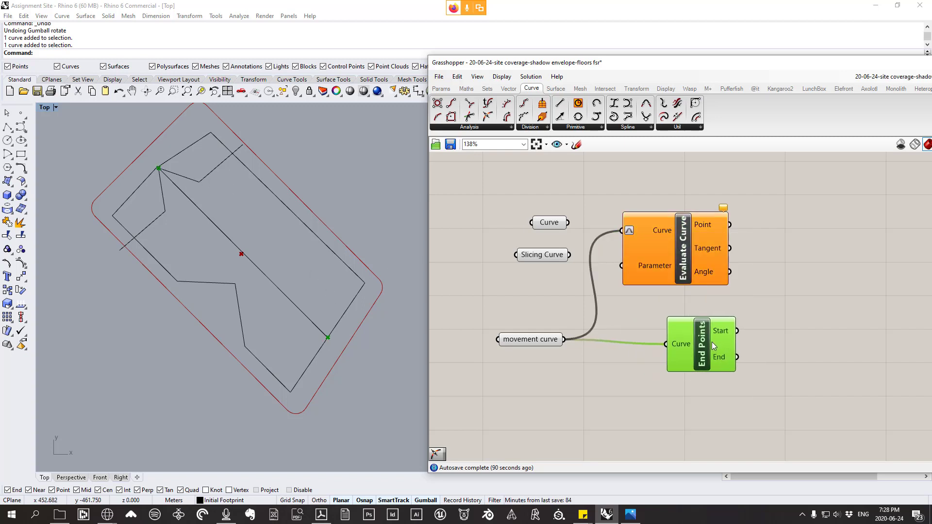
pyautogui.moveTo(558, 284); pyautogui.dragTo(478, 189)
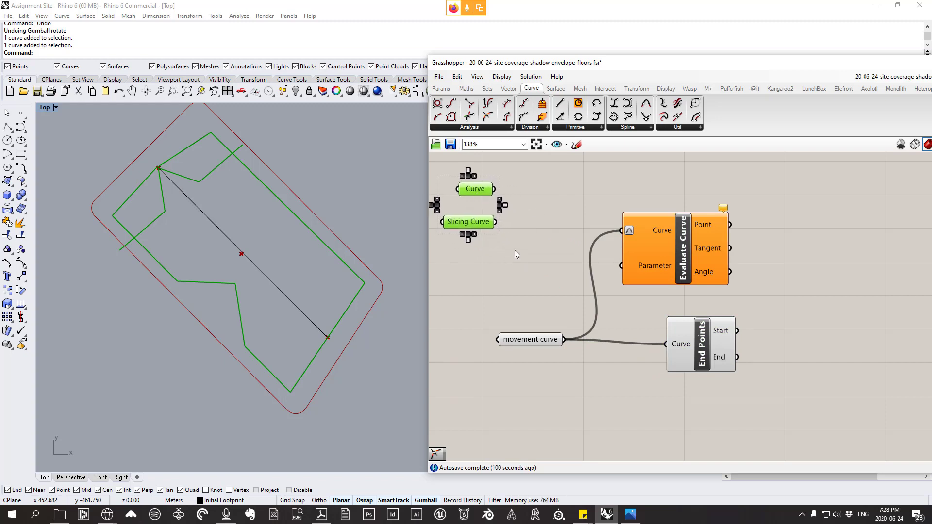
pyautogui.moveTo(489, 217); pyautogui.dragTo(513, 264, button='right')
pyautogui.moveTo(514, 263); pyautogui.dragTo(570, 214)
pyautogui.click(678, 205)
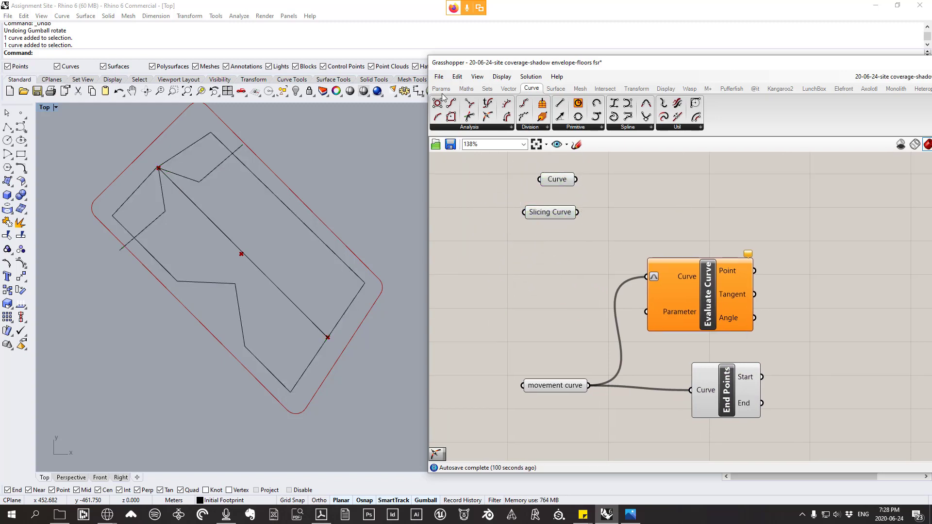
# - Add a Number Slider beside Evaluate Curve and connect it to the Parameter input
pyautogui.click(441, 89)
pyautogui.click(621, 127)
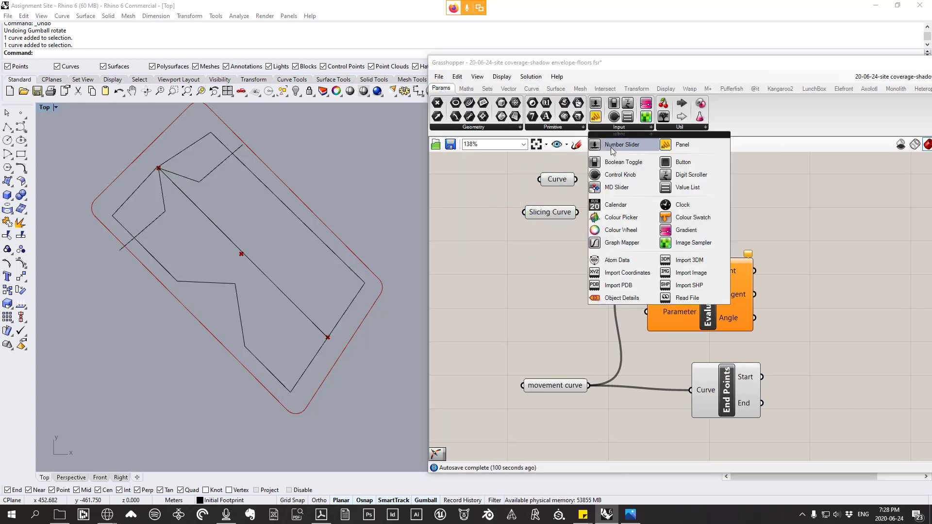
pyautogui.moveTo(621, 147); pyautogui.dragTo(503, 293)
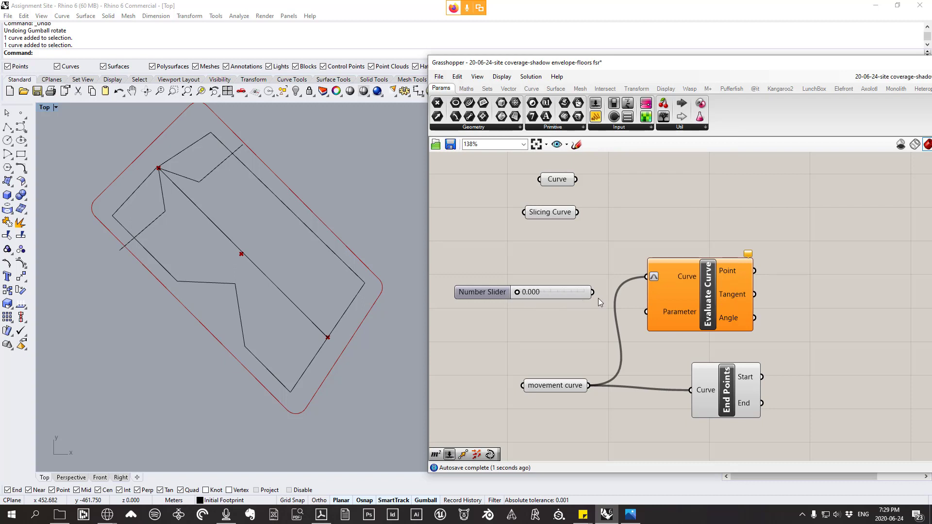
pyautogui.moveTo(616, 309); pyautogui.dragTo(637, 312)
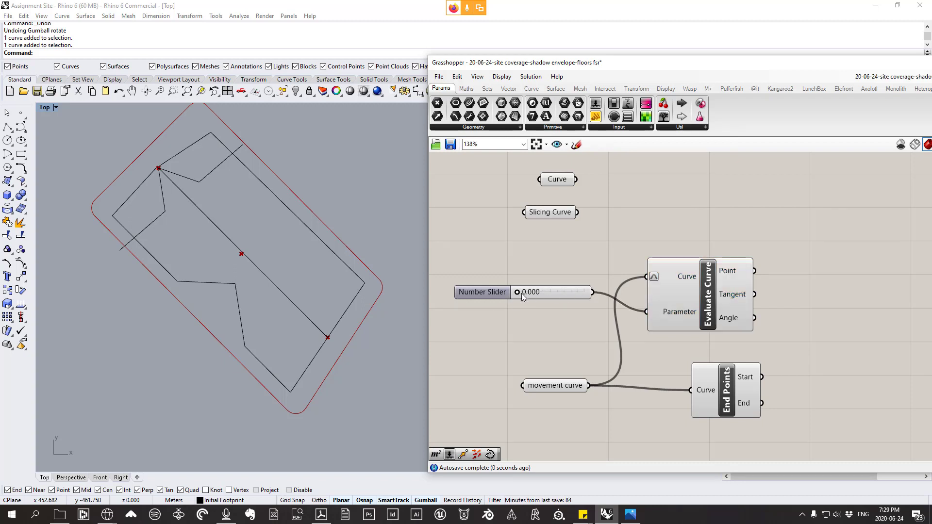
# - Shift End Points slightly toward movement curve and set the Number Slider to 0.795
pyautogui.moveTo(517, 293)
pyautogui.mouseDown()
pyautogui.moveTo(584, 302)
pyautogui.moveTo(530, 300)
pyautogui.mouseUp()
pyautogui.moveTo(546, 309); pyautogui.dragTo(497, 343)
pyautogui.moveTo(716, 389); pyautogui.dragTo(701, 385)
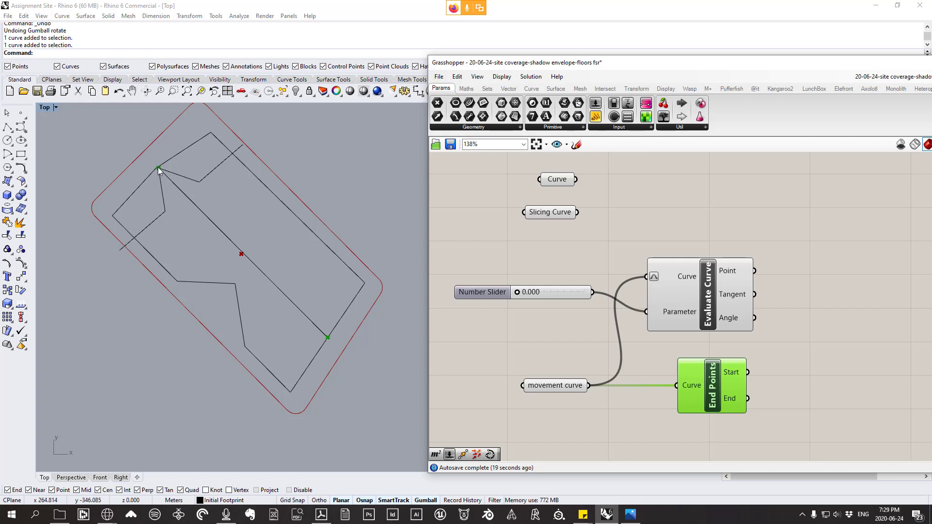
pyautogui.moveTo(728, 373); pyautogui.dragTo(726, 373)
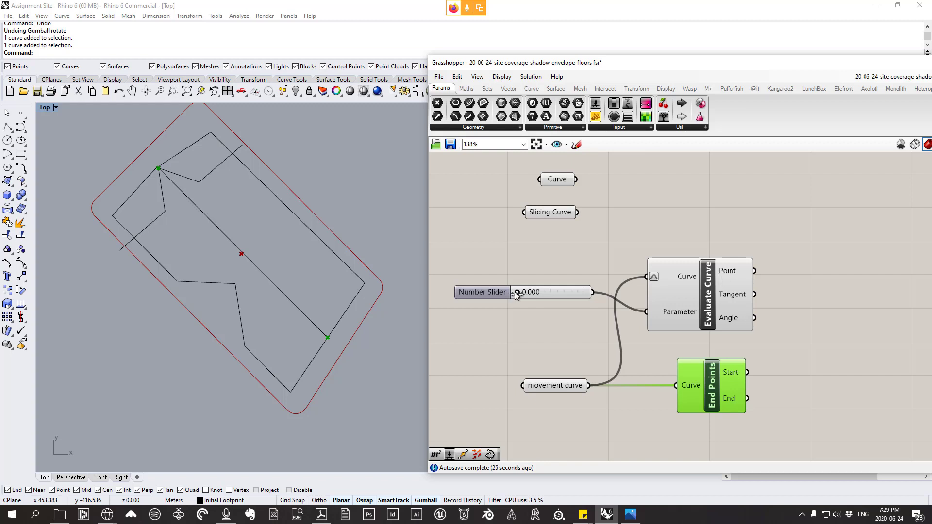
pyautogui.moveTo(516, 295); pyautogui.dragTo(568, 301)
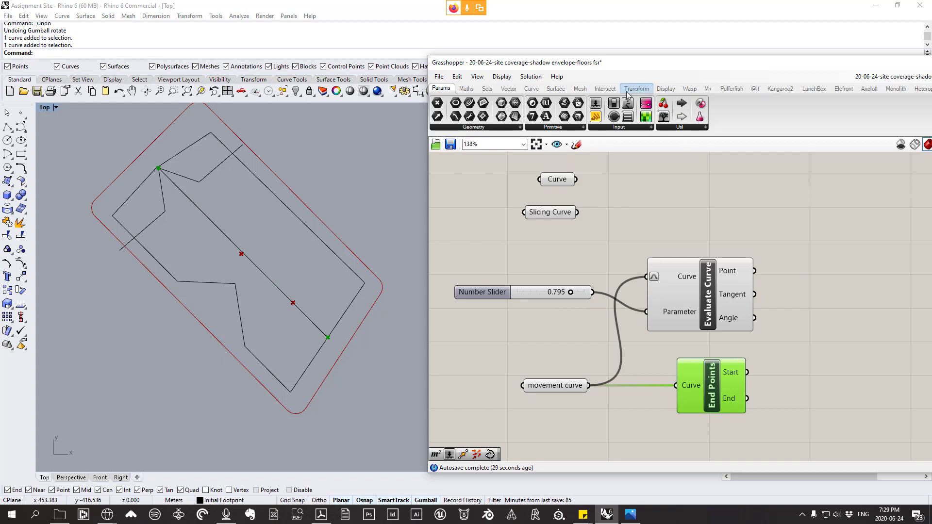
# - Add a Vector 2Pt component beyond the outputs of Evaluate Curve and End Points
pyautogui.click(509, 89)
pyautogui.click(625, 127)
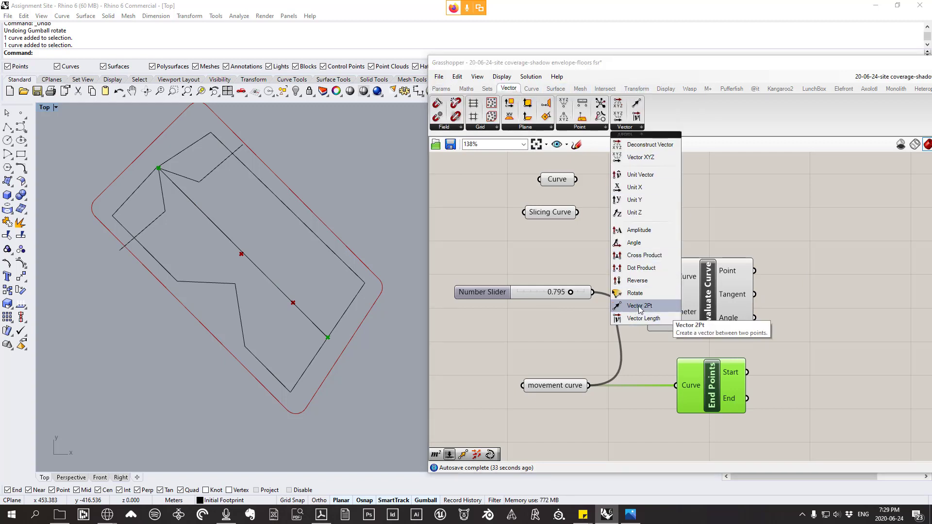
pyautogui.click(657, 306)
pyautogui.click(857, 324)
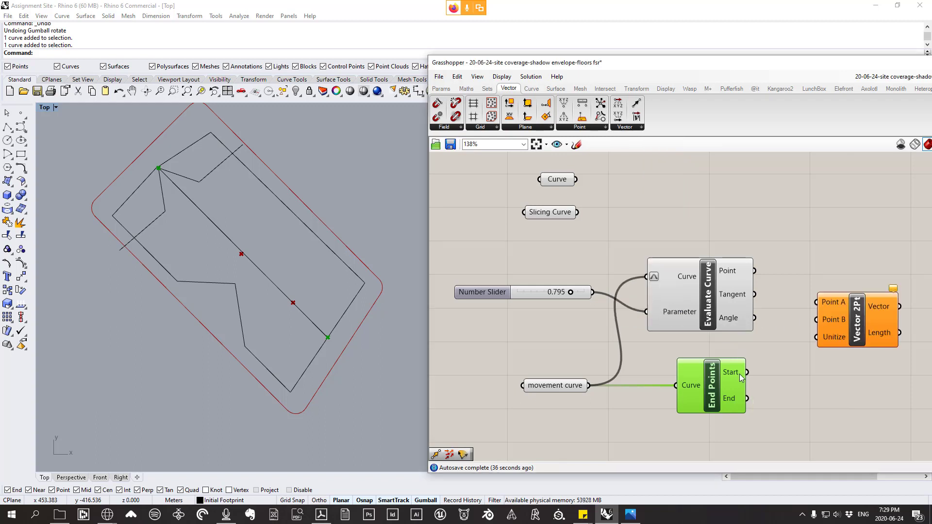
# - Connect the Start output of End Points to Point A and the Point output of Evaluate Curve to Point B of Vector 2Pt
pyautogui.moveTo(740, 374); pyautogui.dragTo(828, 301)
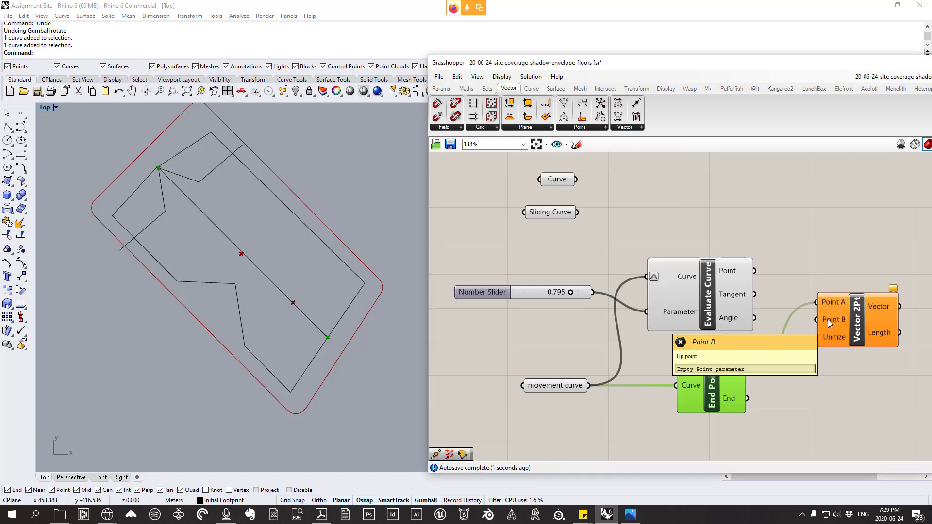
pyautogui.click(742, 272)
pyautogui.moveTo(753, 271); pyautogui.dragTo(814, 294)
pyautogui.moveTo(850, 299); pyautogui.dragTo(809, 305, button='right')
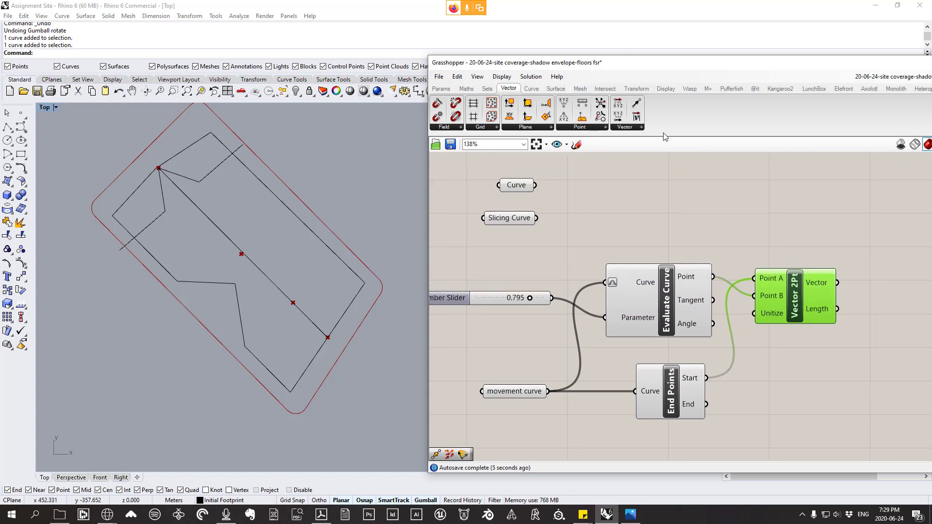
# - Add a Move component beyond Vector 2Pt, roughly level with Slicing Curve
pyautogui.click(636, 88)
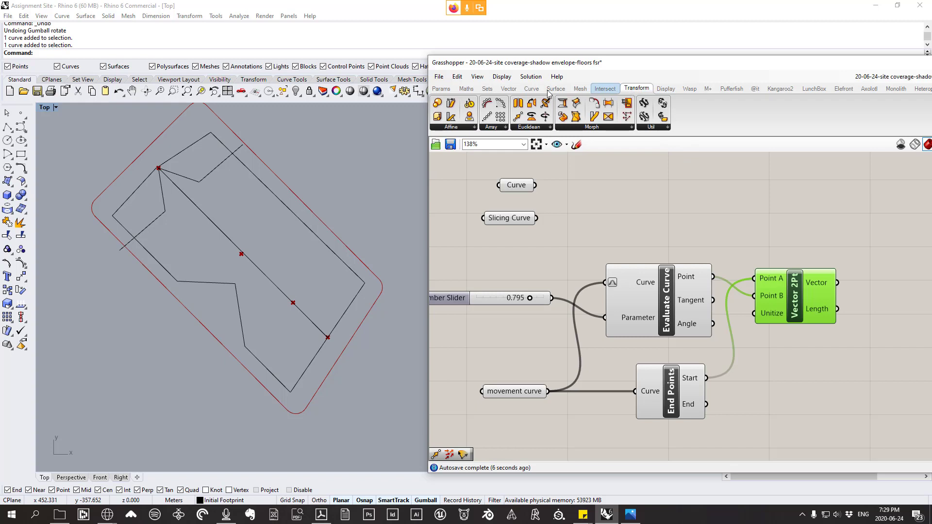
pyautogui.click(530, 128)
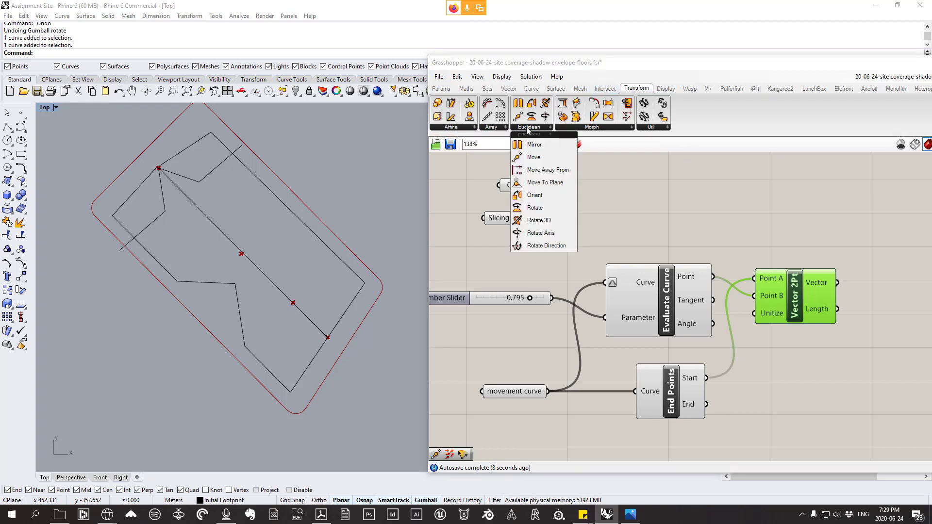
pyautogui.click(534, 158)
pyautogui.scroll(-2, 522, 186)
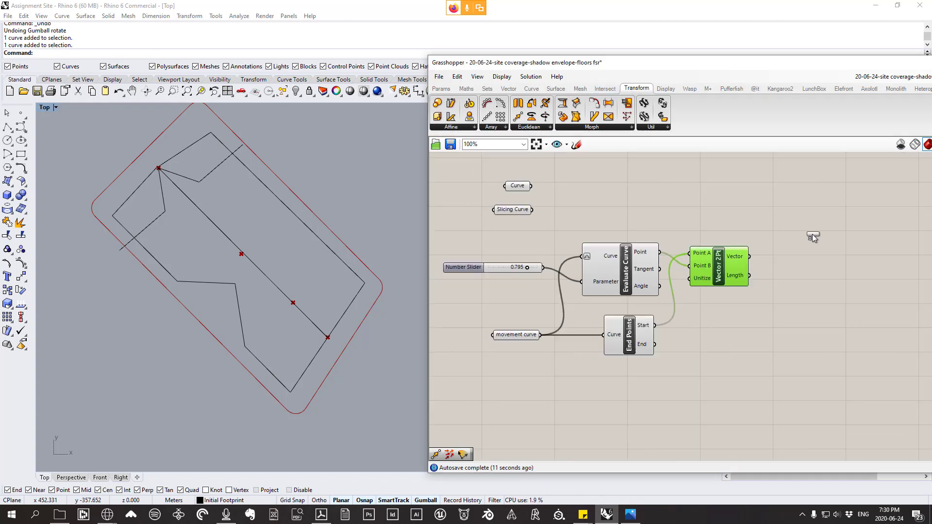
pyautogui.click(801, 229)
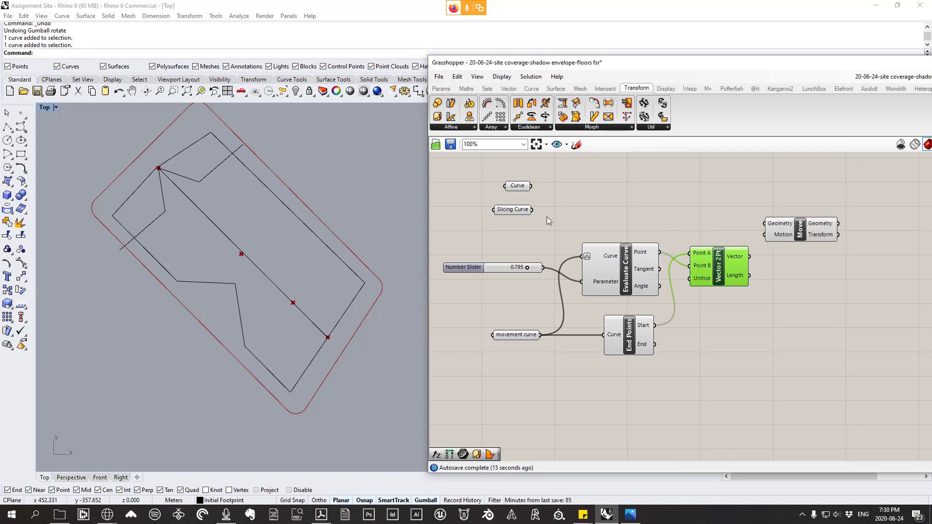
# - Connect Slicing Curve to the Geometry input of Move and the Vector output of Vector 2Pt to its Motion input
pyautogui.moveTo(524, 211); pyautogui.dragTo(526, 216)
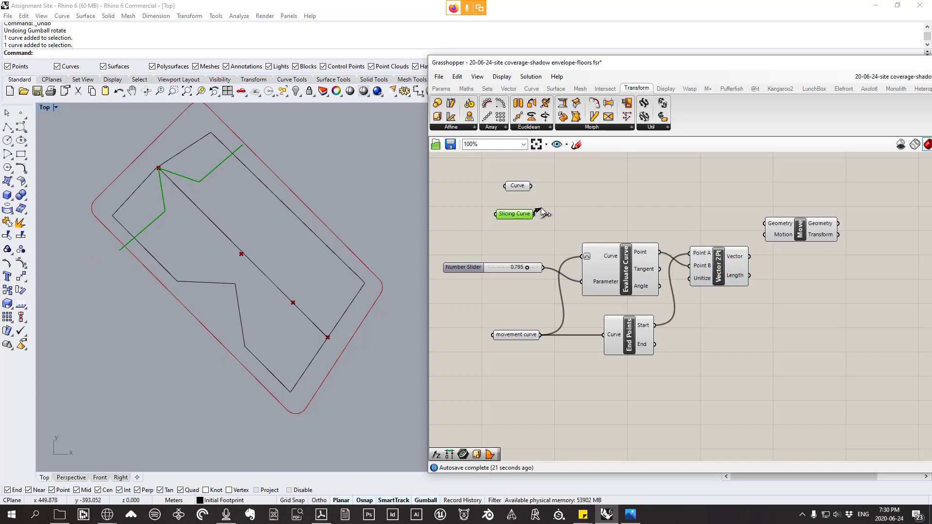
pyautogui.moveTo(542, 212); pyautogui.dragTo(766, 224)
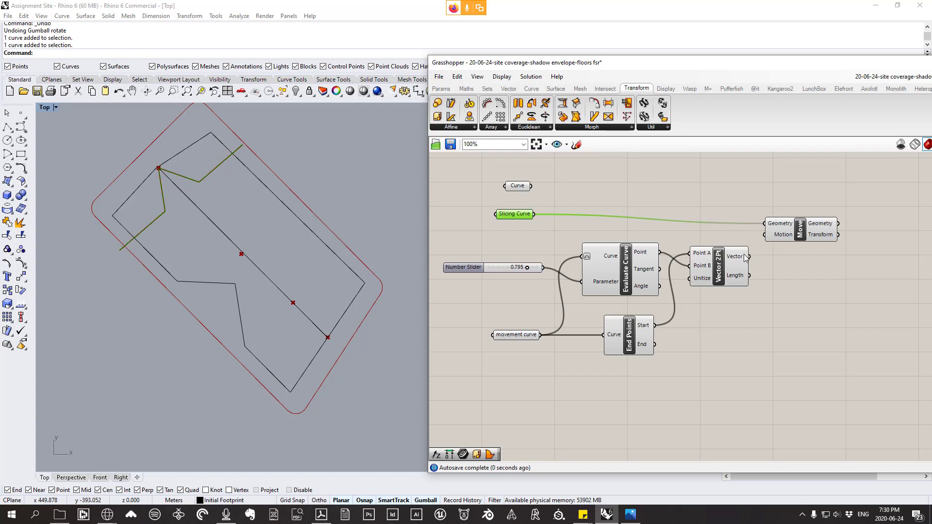
pyautogui.moveTo(750, 256); pyautogui.dragTo(791, 228)
# - Test the slicing curve's travel along the movement curve with the Number Slider at 1.000, and set the slider to 0.745
pyautogui.moveTo(519, 271)
pyautogui.mouseDown()
pyautogui.moveTo(505, 267)
pyautogui.moveTo(527, 267)
pyautogui.moveTo(493, 260)
pyautogui.moveTo(529, 265)
pyautogui.moveTo(488, 262)
pyautogui.moveTo(547, 276)
pyautogui.moveTo(507, 284)
pyautogui.mouseUp()
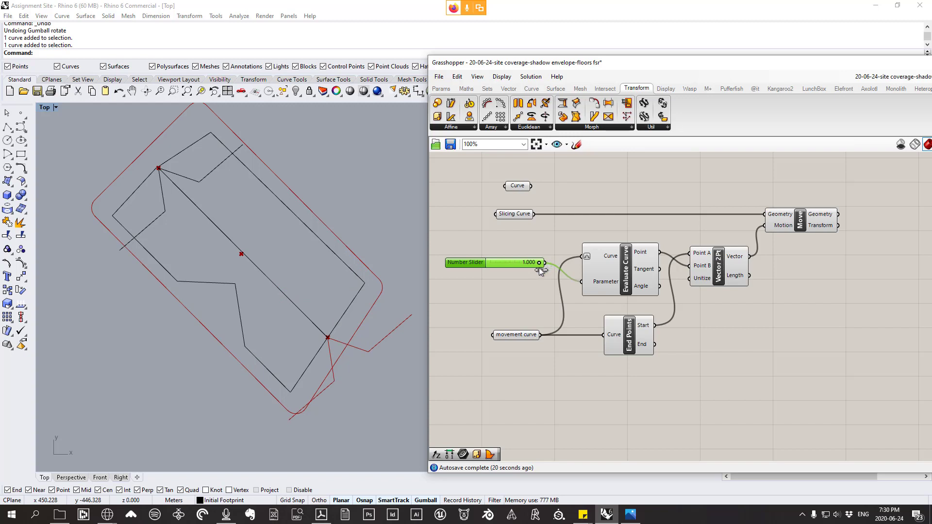
pyautogui.moveTo(539, 268); pyautogui.dragTo(526, 273)
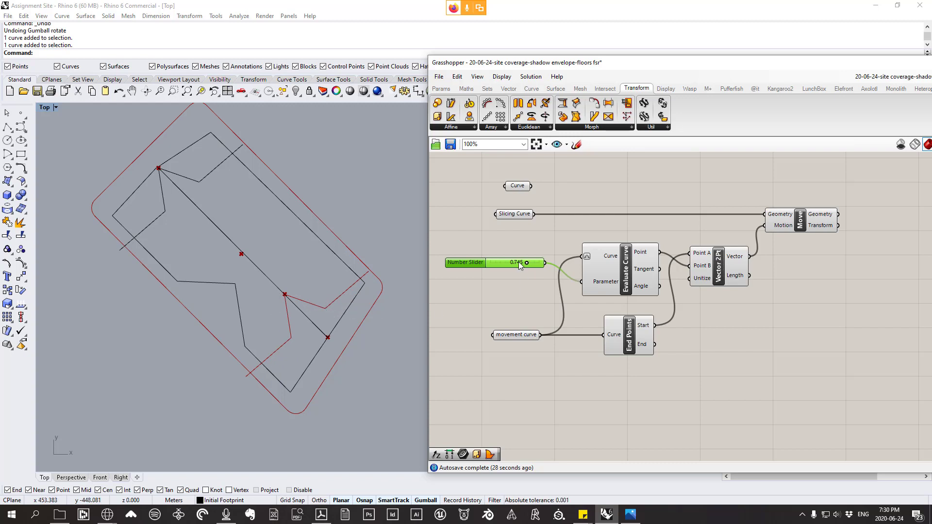
pyautogui.scroll(3, 520, 269)
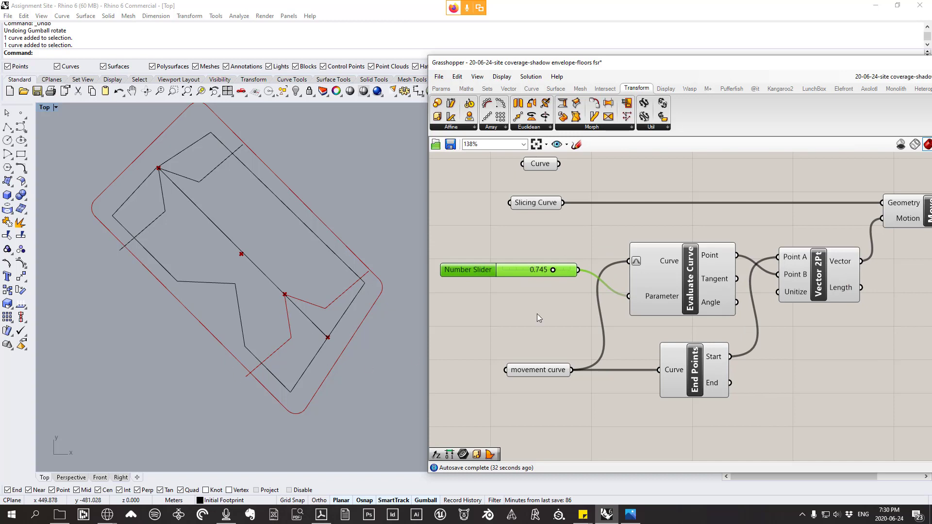
# - Limit the Number Slider's maximum to 0.74 and set its value to 0.000
pyautogui.doubleClick(474, 269)
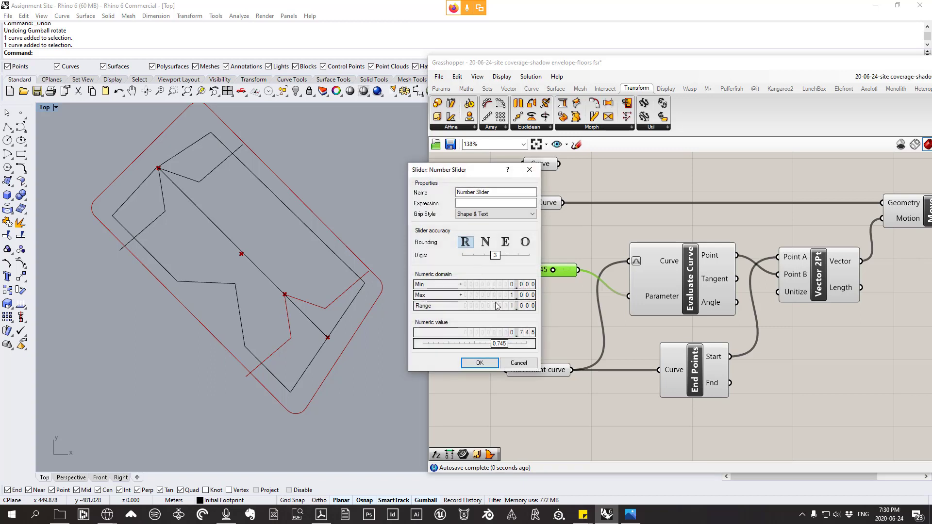
pyautogui.doubleClick(503, 296)
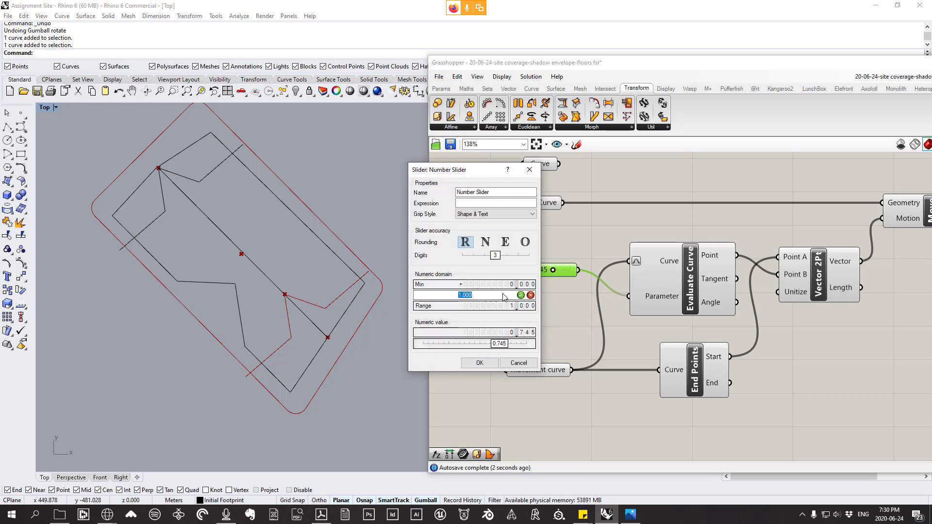
pyautogui.write('0.')
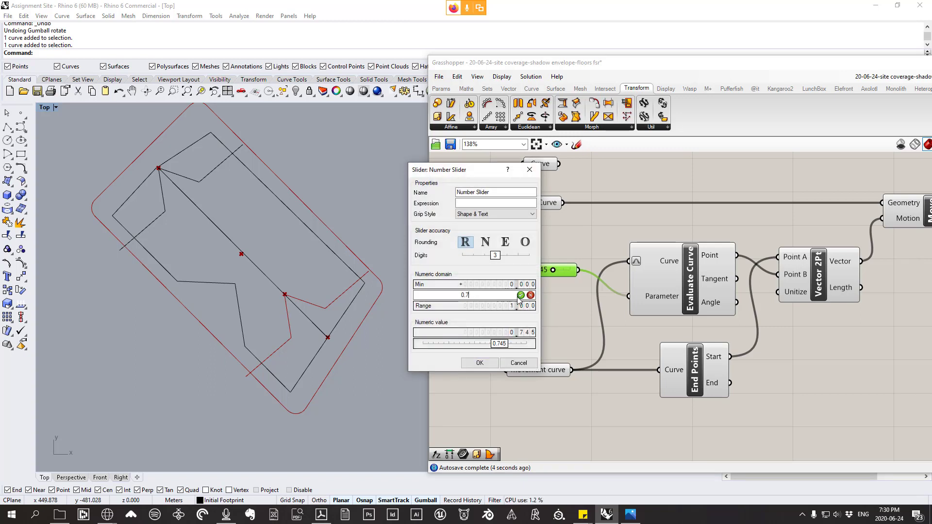
pyautogui.write('74')
pyautogui.click(521, 295)
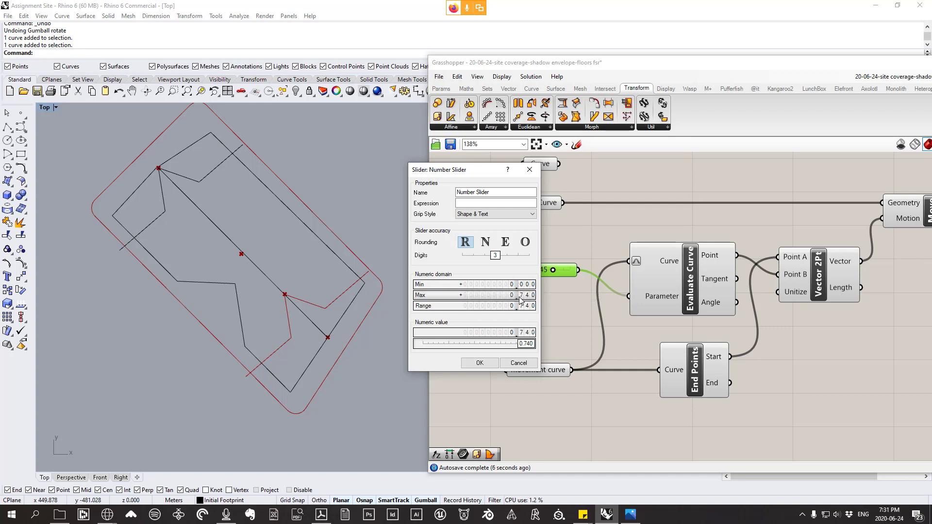
pyautogui.click(479, 364)
pyautogui.moveTo(569, 270); pyautogui.dragTo(495, 301)
# - Add a Boundary Surfaces component above Move and connect the footprint Curve to its Edges input
pyautogui.scroll(-2, 540, 282)
pyautogui.moveTo(696, 283); pyautogui.dragTo(662, 290, button='right')
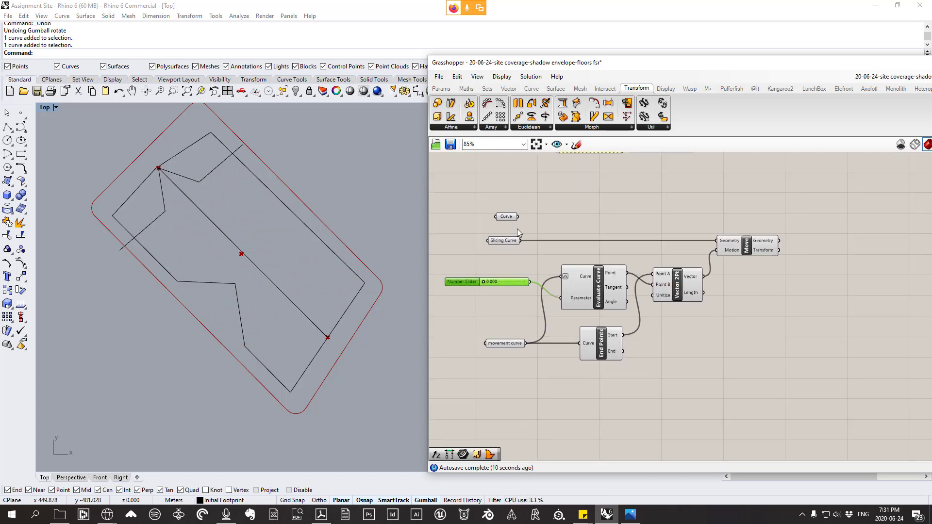
pyautogui.moveTo(505, 216)
pyautogui.mouseDown()
pyautogui.moveTo(503, 206)
pyautogui.moveTo(506, 221)
pyautogui.mouseUp()
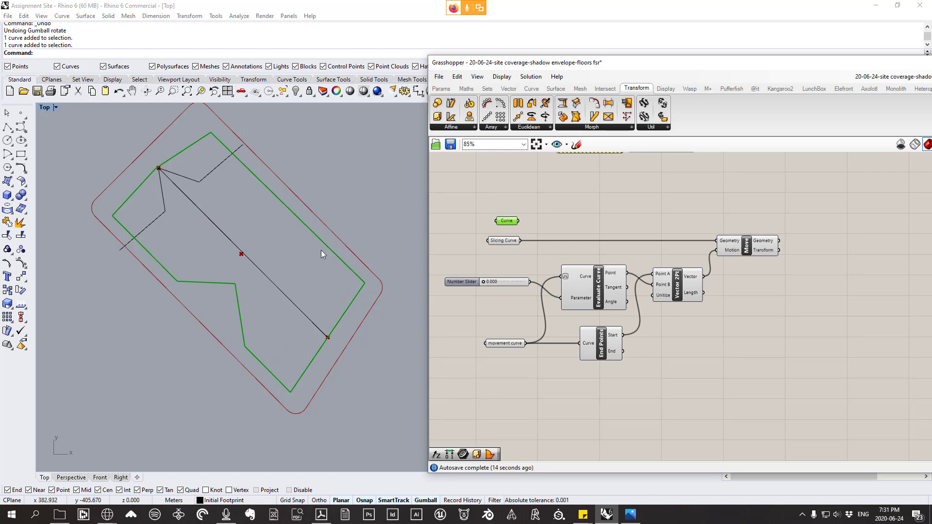
pyautogui.scroll(1, 589, 220)
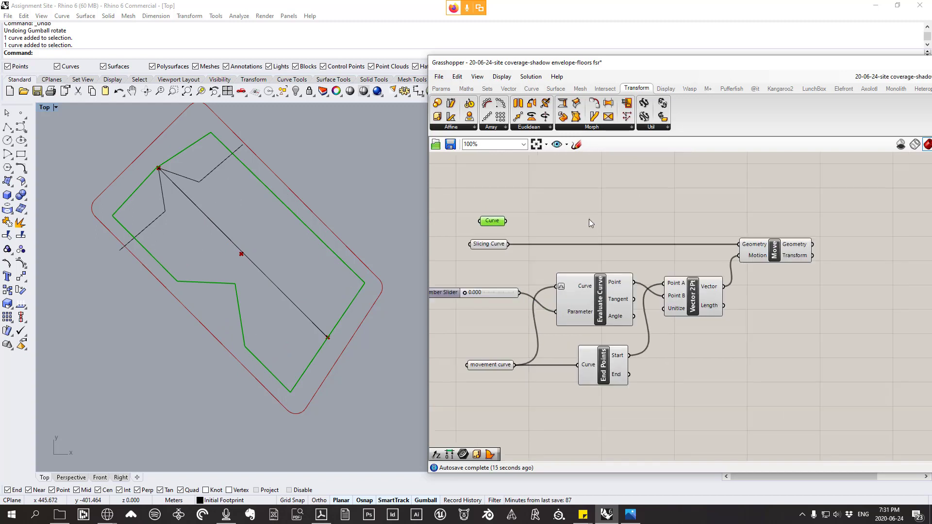
pyautogui.click(561, 90)
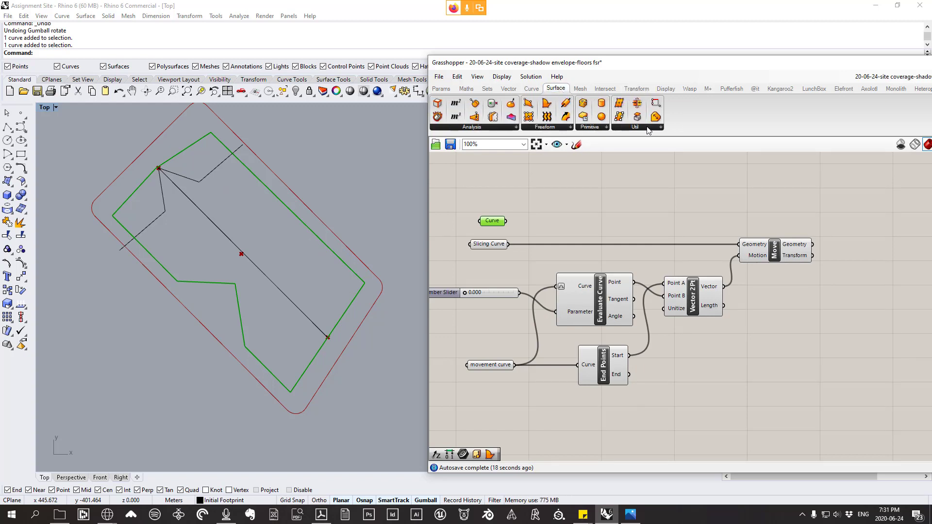
pyautogui.click(570, 128)
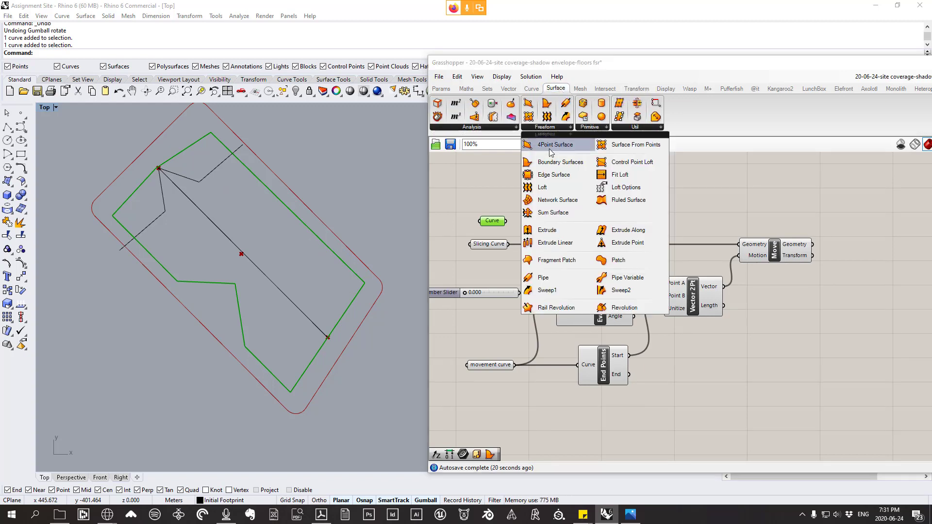
pyautogui.click(569, 165)
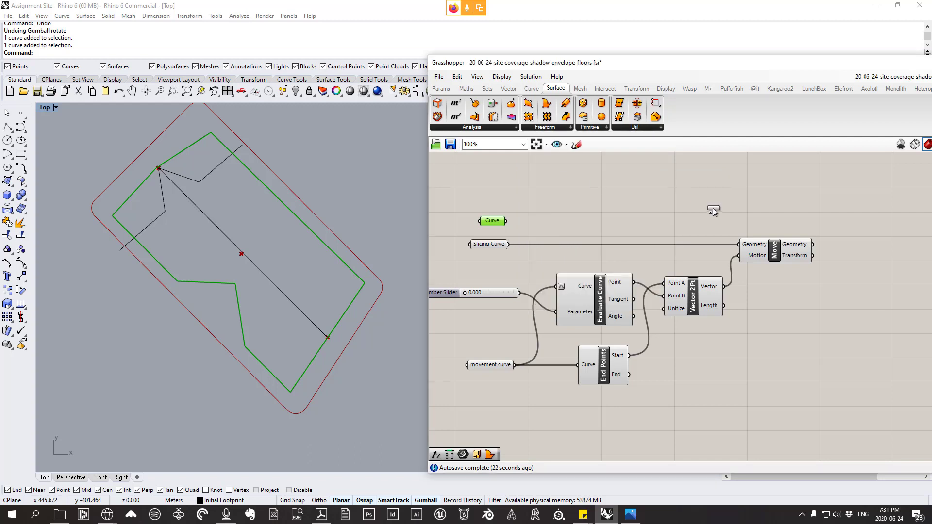
pyautogui.click(785, 217)
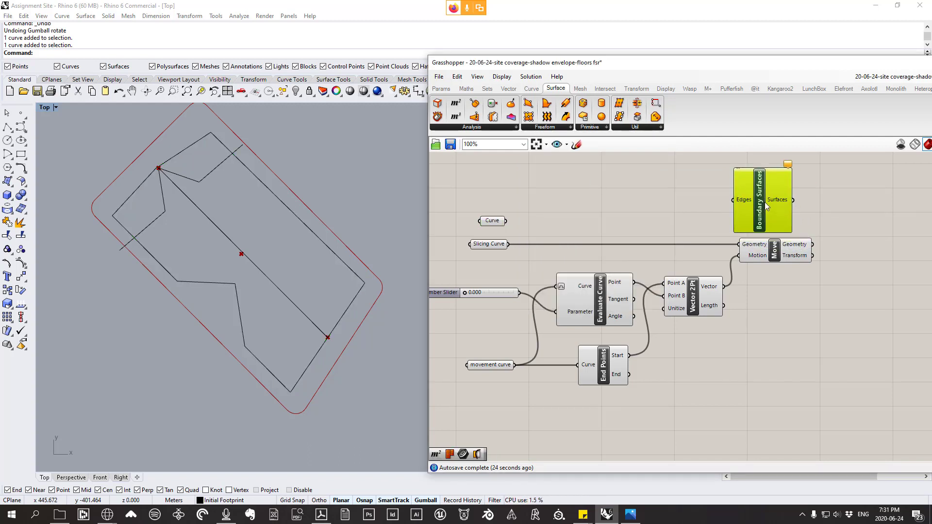
pyautogui.moveTo(768, 220); pyautogui.dragTo(692, 207)
pyautogui.moveTo(484, 217); pyautogui.dragTo(772, 215)
# - Add a Surface Split component beyond Move, roughly level with it
pyautogui.click(784, 253)
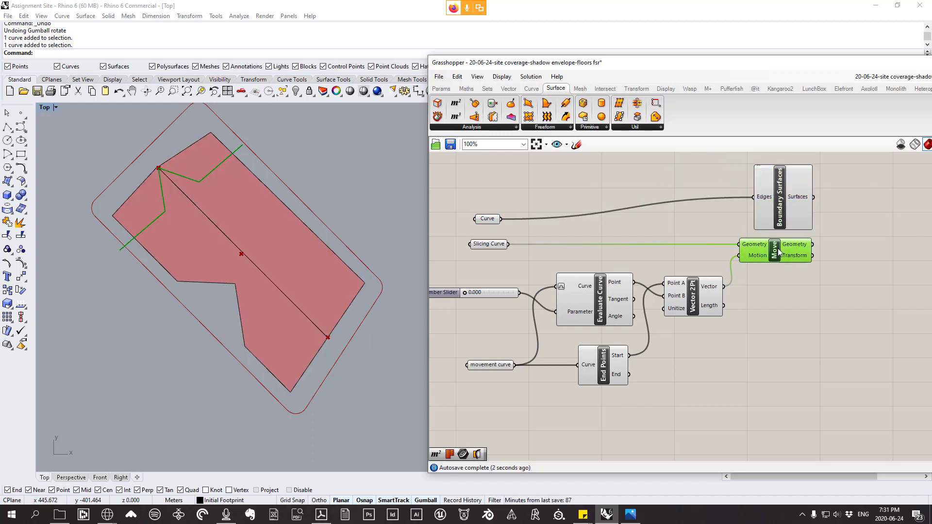
pyautogui.moveTo(800, 252); pyautogui.dragTo(714, 246, button='right')
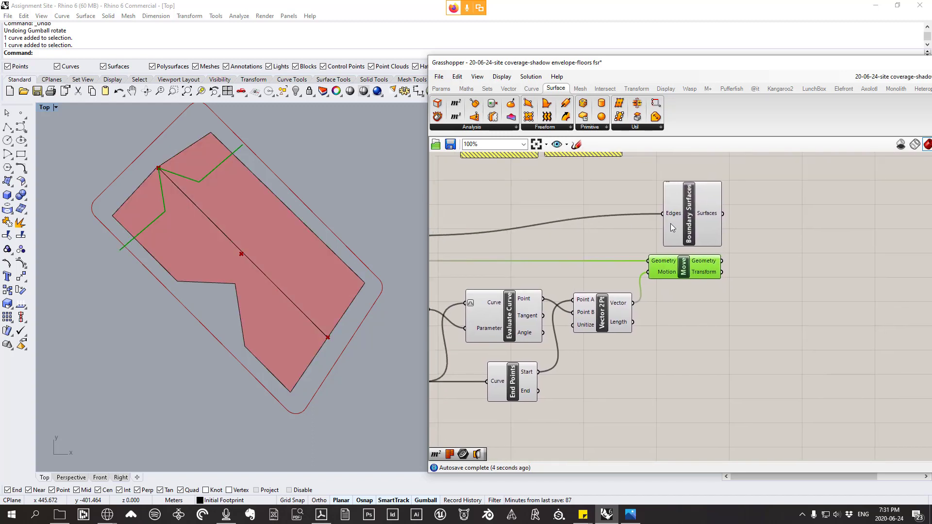
pyautogui.scroll(1, 680, 223)
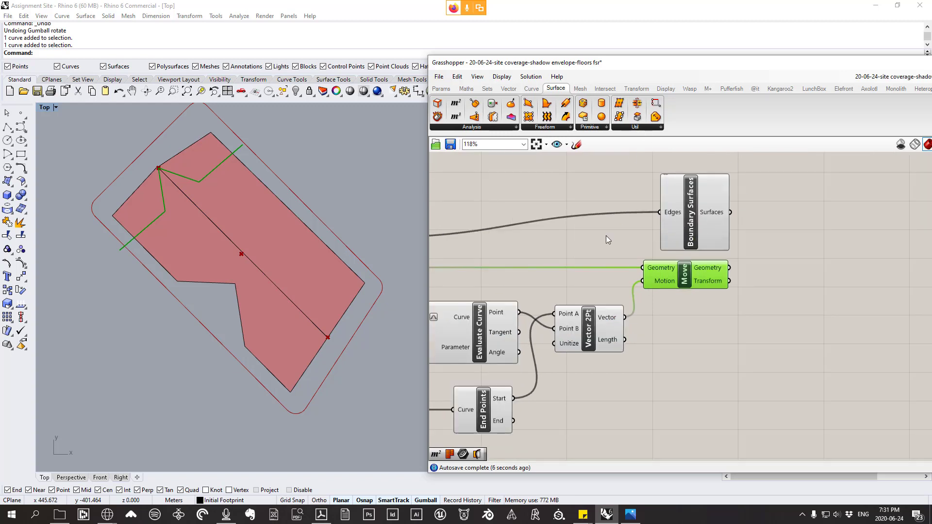
pyautogui.moveTo(474, 291); pyautogui.dragTo(662, 258, button='right')
pyautogui.moveTo(759, 260); pyautogui.dragTo(578, 291, button='right')
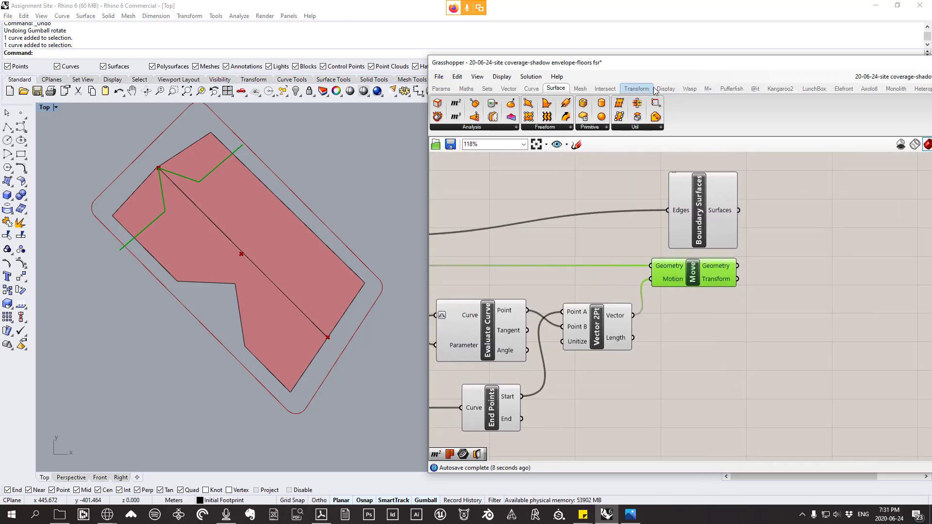
pyautogui.click(605, 88)
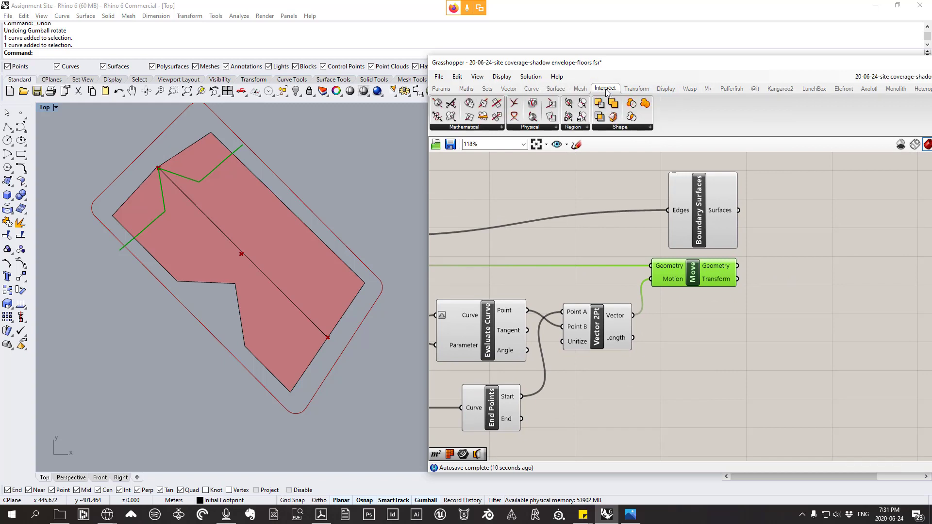
pyautogui.click(546, 128)
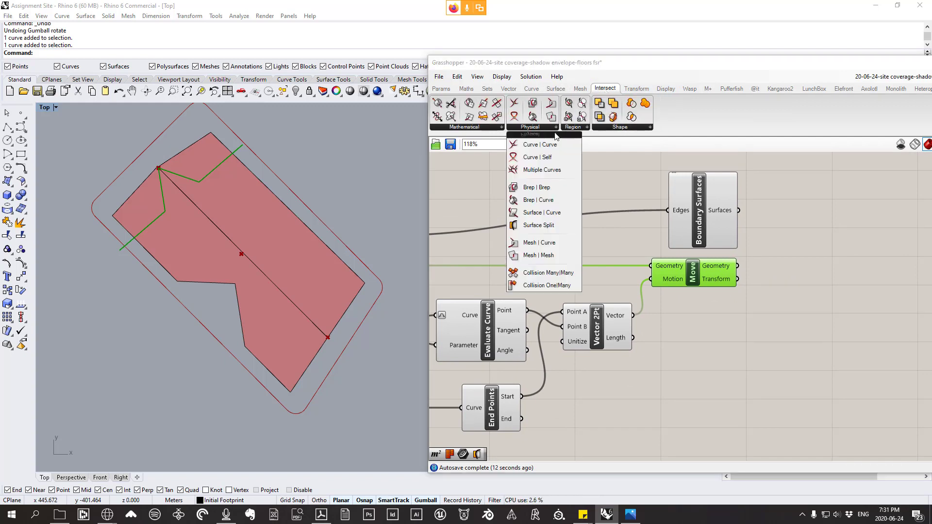
pyautogui.click(535, 226)
pyautogui.click(816, 286)
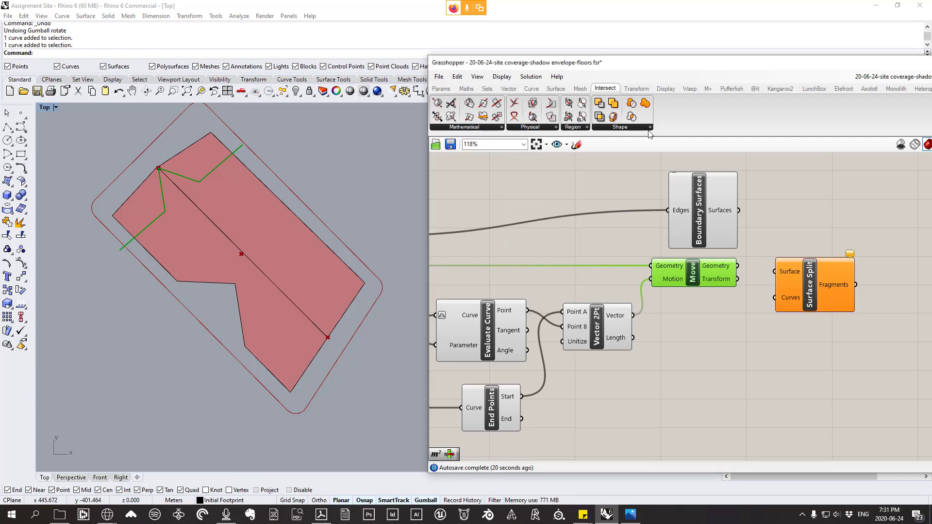
pyautogui.click(530, 127)
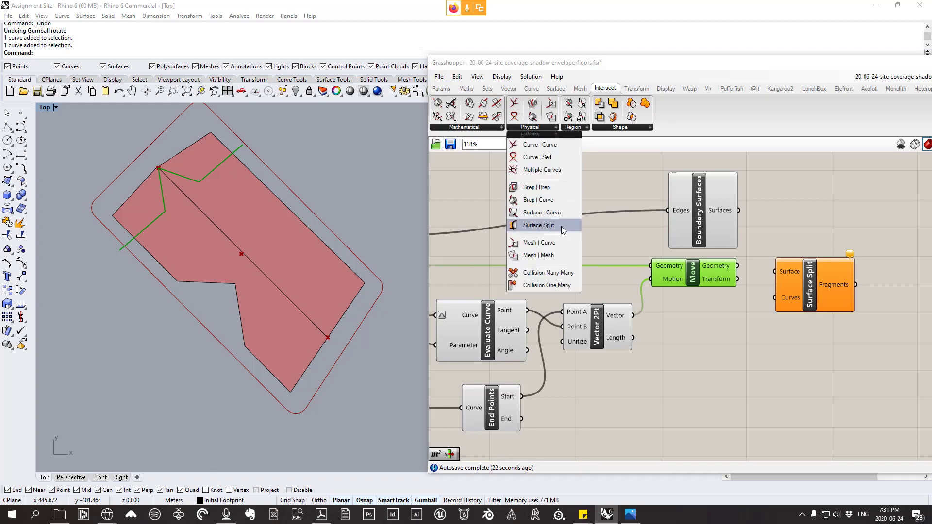
pyautogui.click(811, 227)
# - Connect Boundary Surfaces to the Surface input of Surface Split and Move's Geometry output to its Curves input
pyautogui.moveTo(730, 238); pyautogui.dragTo(720, 233)
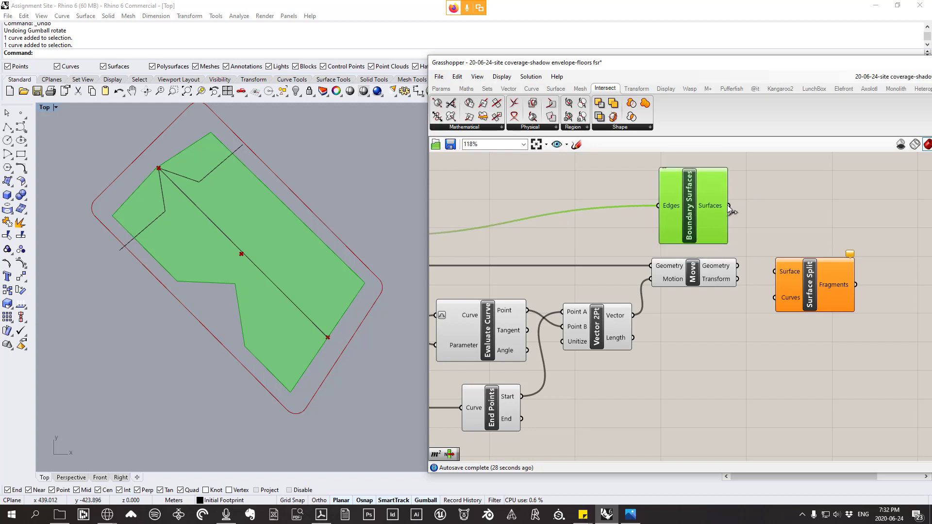
pyautogui.moveTo(730, 205); pyautogui.dragTo(775, 271)
pyautogui.moveTo(693, 273); pyautogui.dragTo(692, 276)
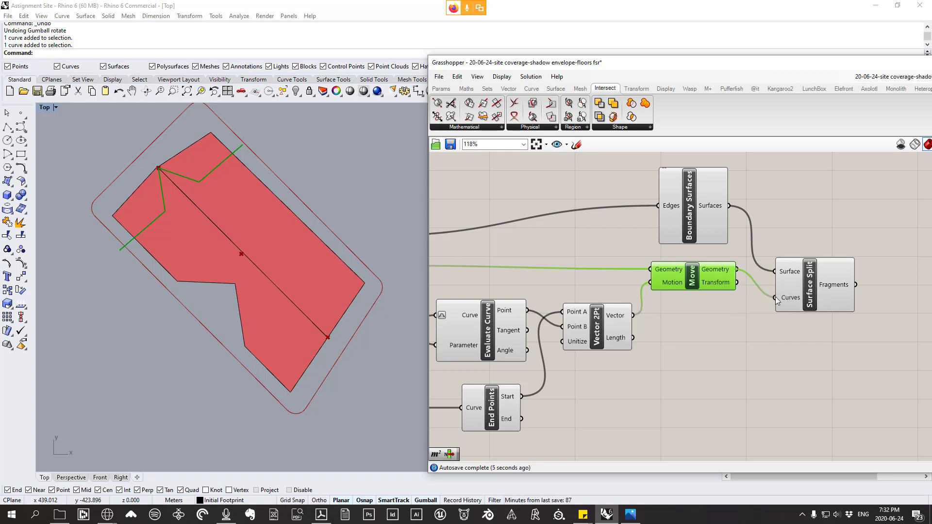
pyautogui.moveTo(811, 288); pyautogui.dragTo(810, 266)
# - Test the split with the slicing curve near the middle of the movement curve and inspect Surface Split's Fragments output
pyautogui.moveTo(471, 261); pyautogui.dragTo(639, 243, button='right')
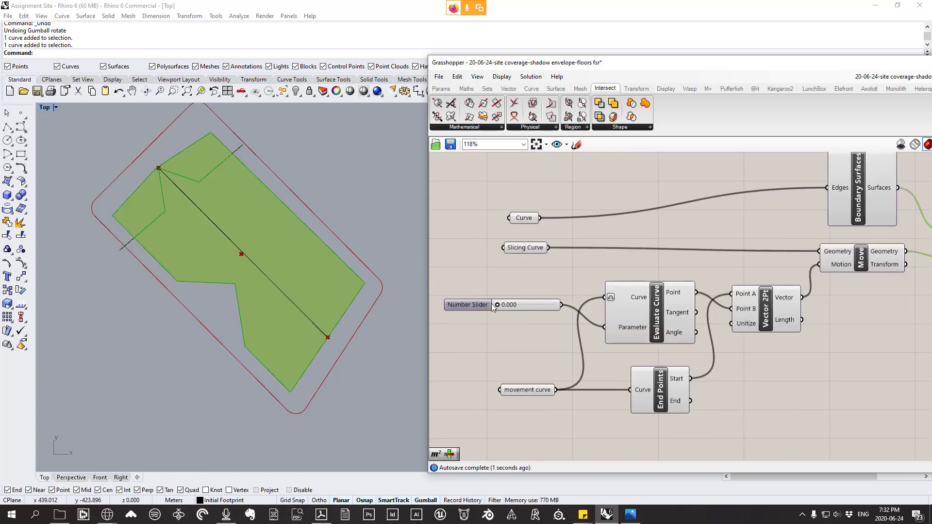
pyautogui.moveTo(496, 304); pyautogui.dragTo(532, 321)
pyautogui.scroll(-3, 607, 304)
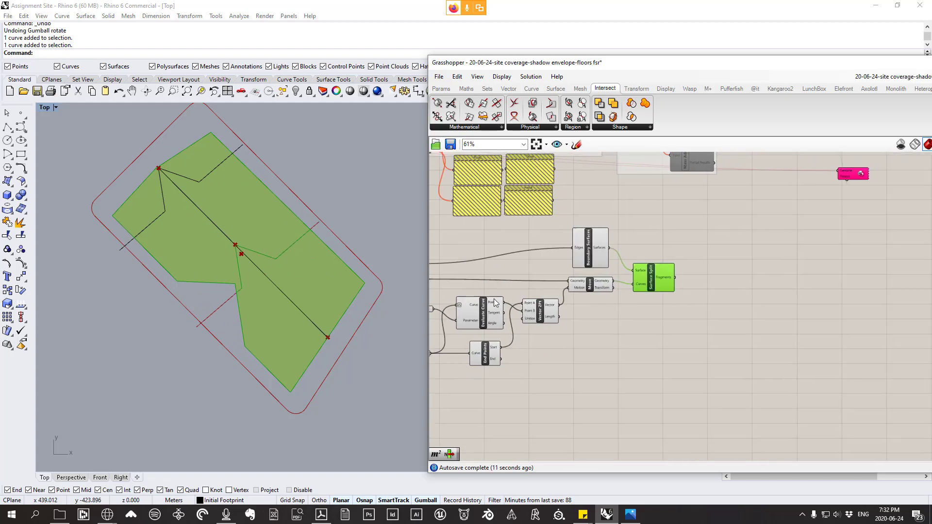
pyautogui.scroll(3, 648, 281)
pyautogui.moveTo(648, 282)
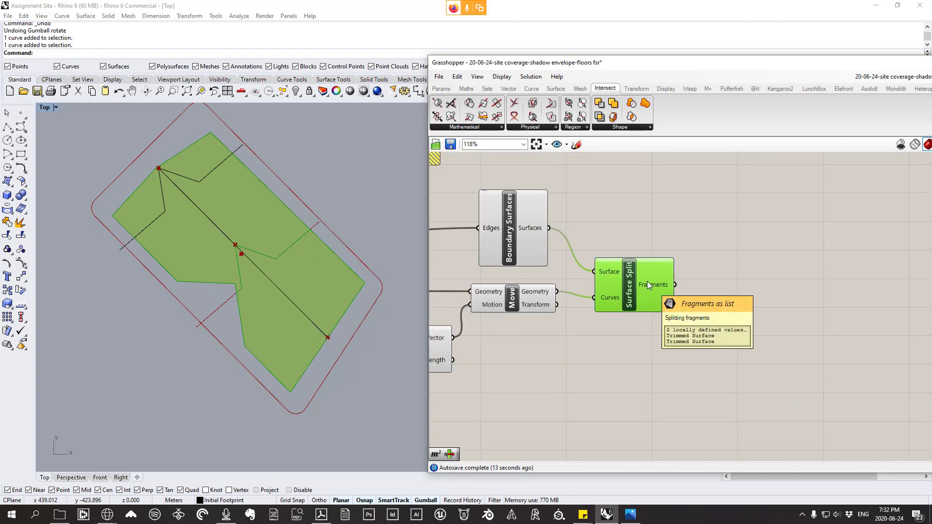
pyautogui.scroll(-3, 648, 281)
pyautogui.scroll(2, 450, 281)
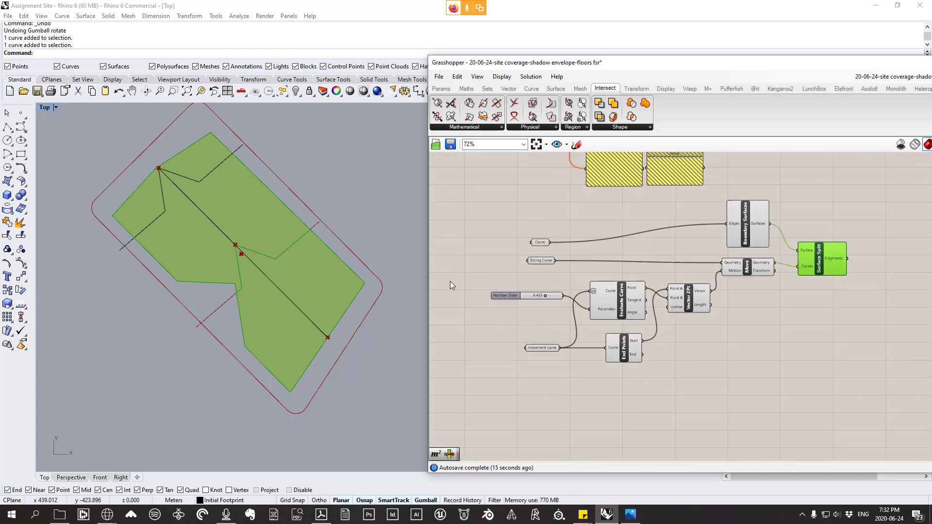
# - Test the split with the Number Slider at 0.000, inspecting the Fragments output and the slicing curve's start point on the footprint
pyautogui.moveTo(577, 302); pyautogui.dragTo(580, 302)
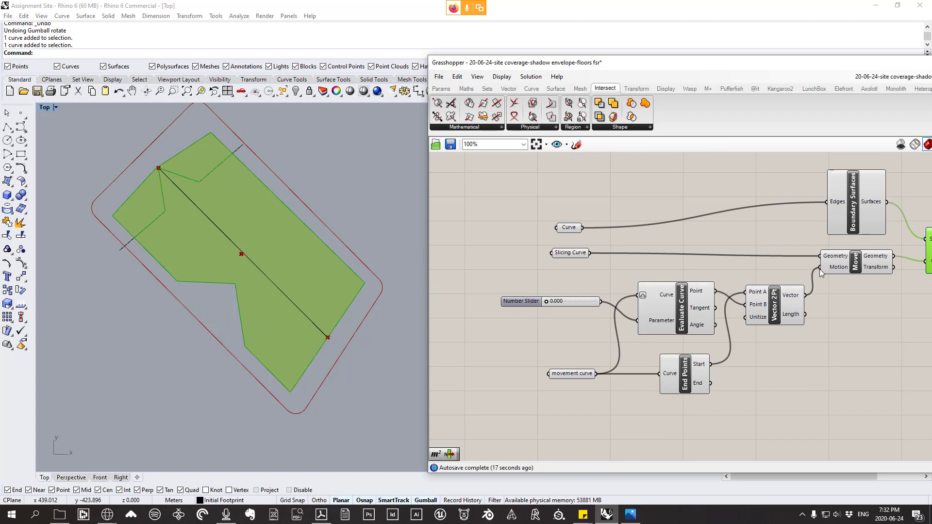
pyautogui.scroll(-3, 580, 301)
pyautogui.scroll(3, 783, 265)
pyautogui.moveTo(783, 265)
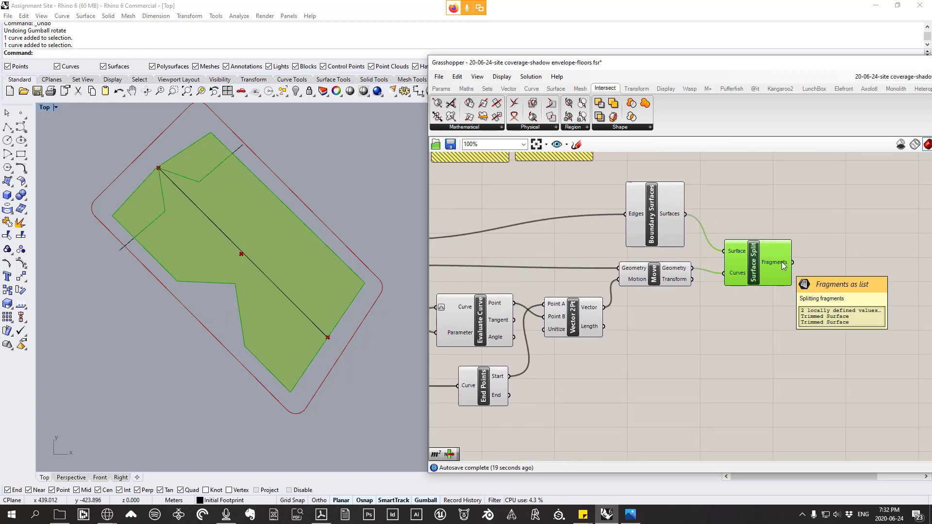
pyautogui.scroll(6, 292, 199)
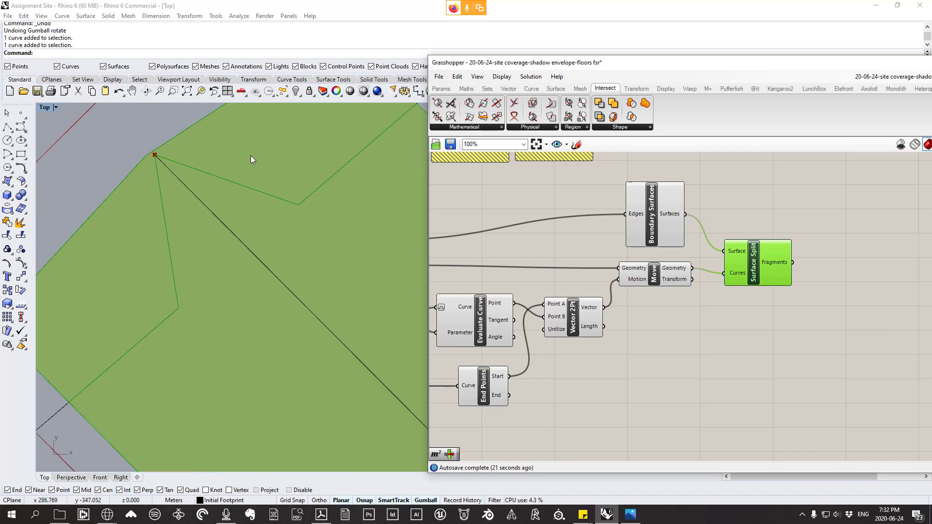
pyautogui.scroll(-5, 160, 200)
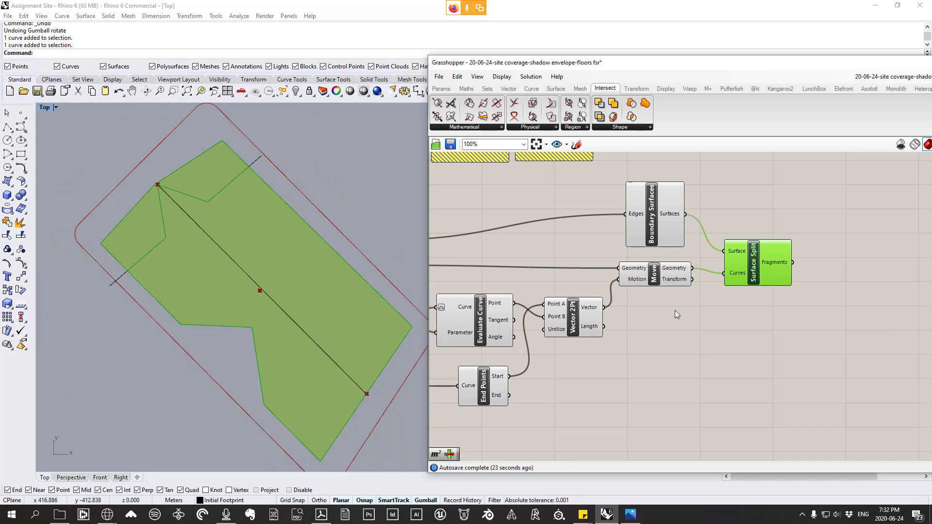
# - Try the Number Slider at 0.481, set it to 0.414, and inspect the Fragments output of Surface Split
pyautogui.moveTo(607, 316); pyautogui.dragTo(802, 290, button='right')
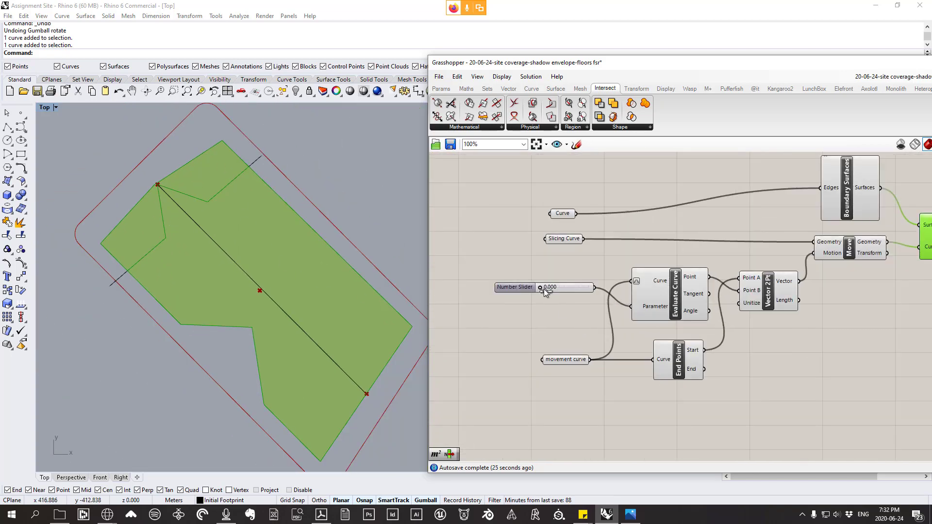
pyautogui.moveTo(540, 288); pyautogui.dragTo(571, 289)
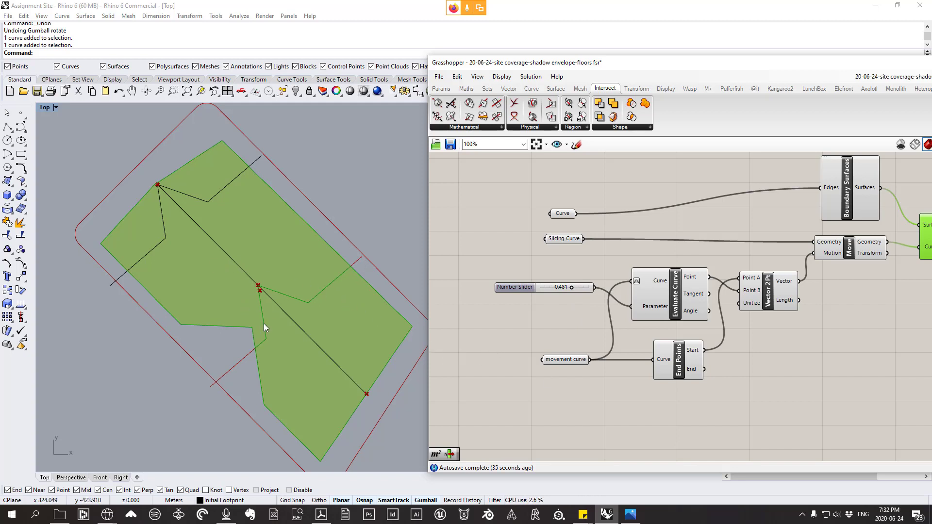
pyautogui.moveTo(570, 289); pyautogui.dragTo(567, 332)
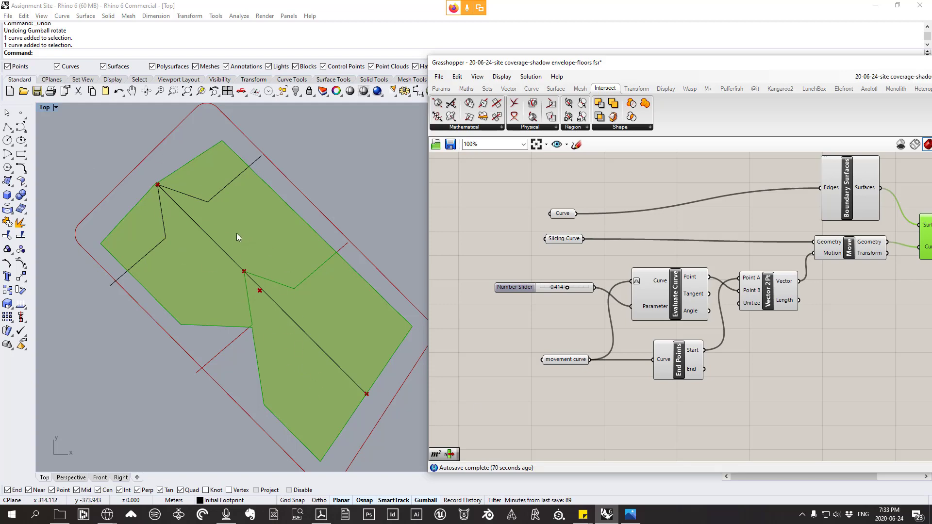
pyautogui.scroll(-3, 641, 266)
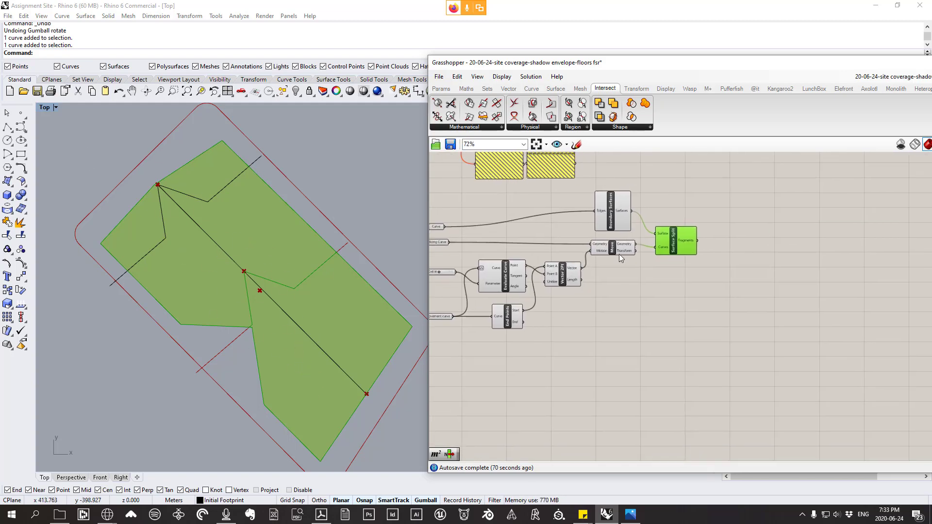
pyautogui.scroll(4, 700, 237)
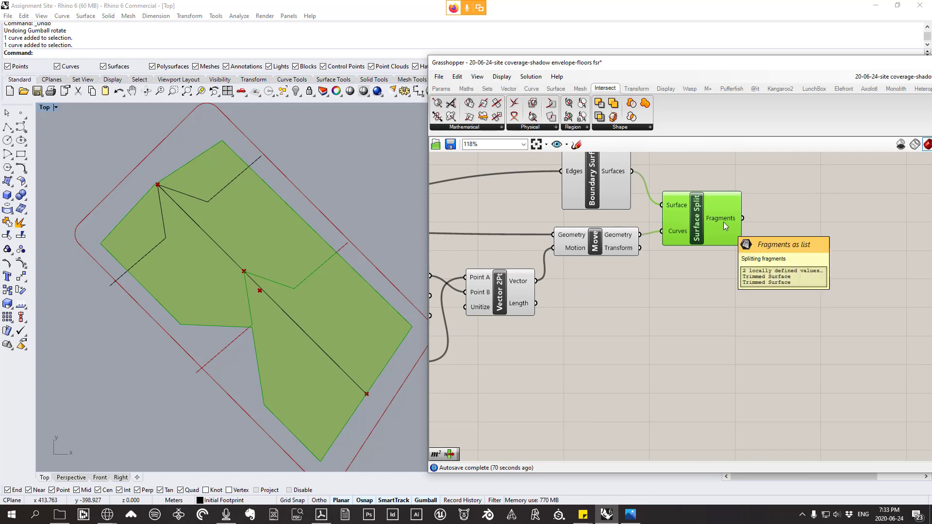
pyautogui.moveTo(723, 223)
pyautogui.mouseDown(button='right')
pyautogui.moveTo(643, 261)
pyautogui.moveTo(718, 235)
pyautogui.mouseUp(button='right')
pyautogui.moveTo(540, 290); pyautogui.dragTo(763, 276, button='right')
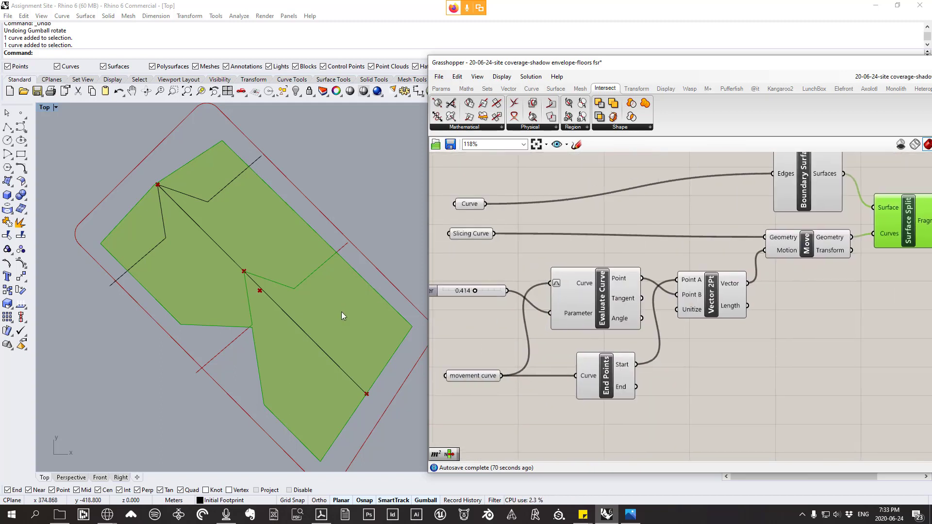
# - Add a List Item component and connect Surface Split's Fragments output to its List input
pyautogui.moveTo(795, 315); pyautogui.dragTo(573, 318, button='right')
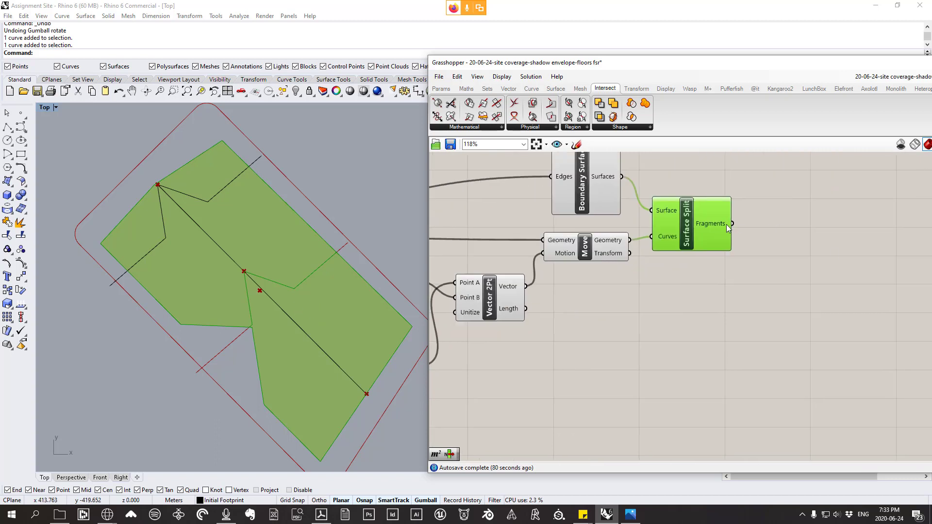
pyautogui.moveTo(727, 225)
pyautogui.click(487, 88)
pyautogui.click(459, 128)
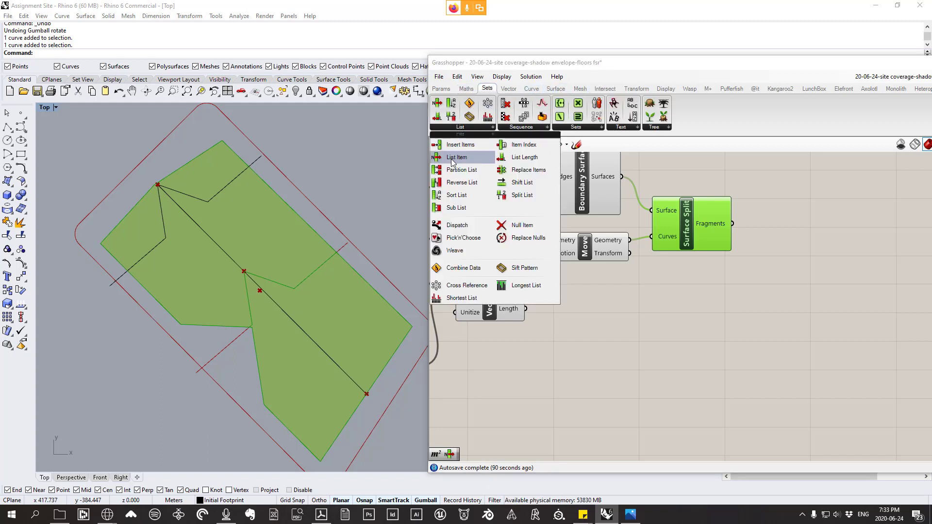
pyautogui.click(453, 158)
pyautogui.click(787, 306)
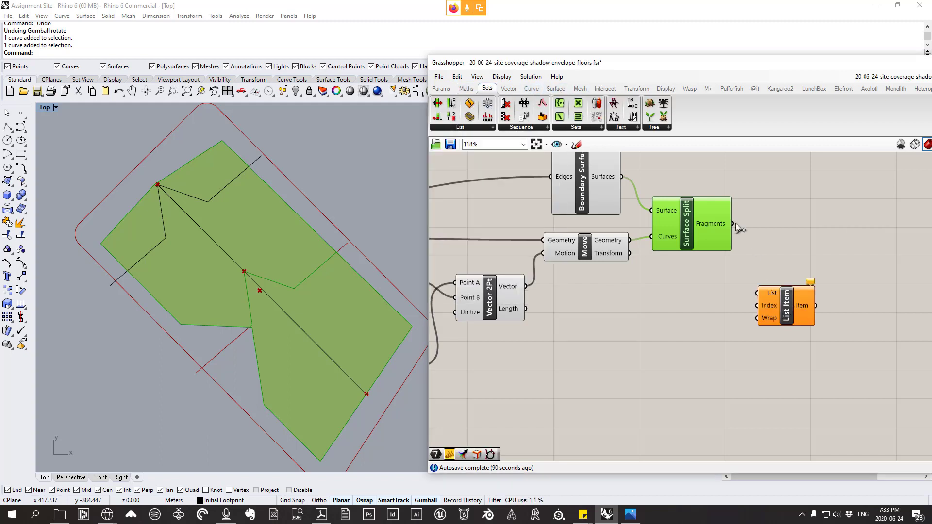
pyautogui.moveTo(732, 224); pyautogui.dragTo(757, 293)
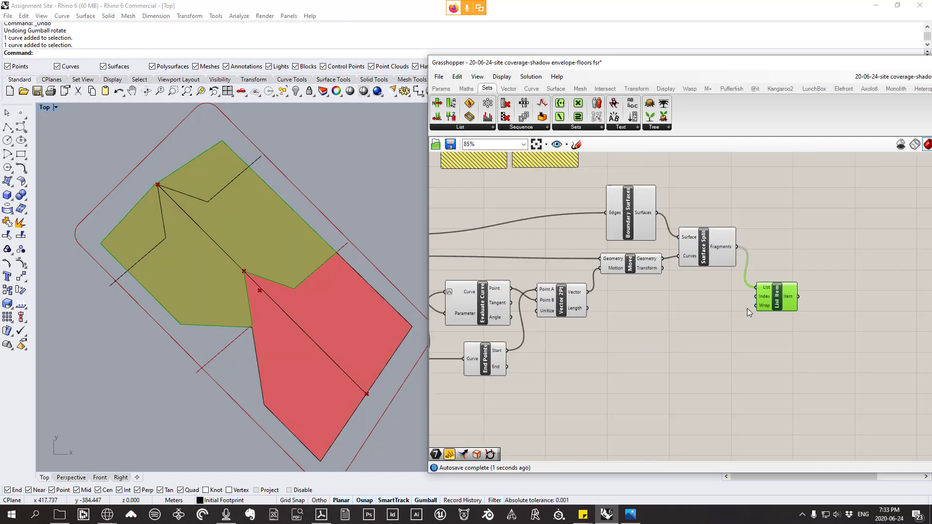
# - Test the List Item's fragment selection with the Number Slider at 0.379
pyautogui.scroll(-2, 747, 308)
pyautogui.moveTo(530, 329); pyautogui.dragTo(618, 325, button='right')
pyautogui.moveTo(488, 283); pyautogui.dragTo(486, 314)
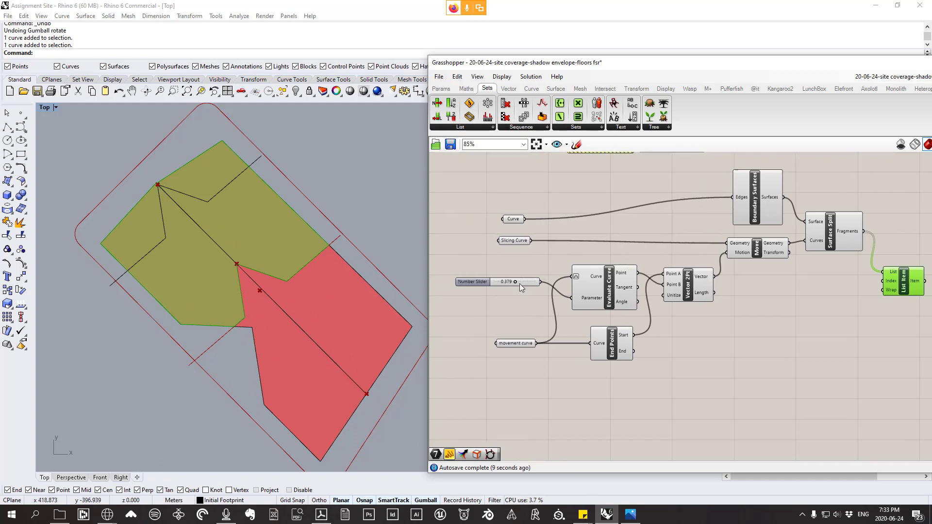
pyautogui.moveTo(478, 280); pyautogui.dragTo(506, 280, button='right')
# - Select the slicing curve and the movement curve in the Top viewport and scale them up slightly together with the gumball
pyautogui.click(216, 196)
pyautogui.scroll(3, 166, 203)
pyautogui.scroll(2, 166, 203)
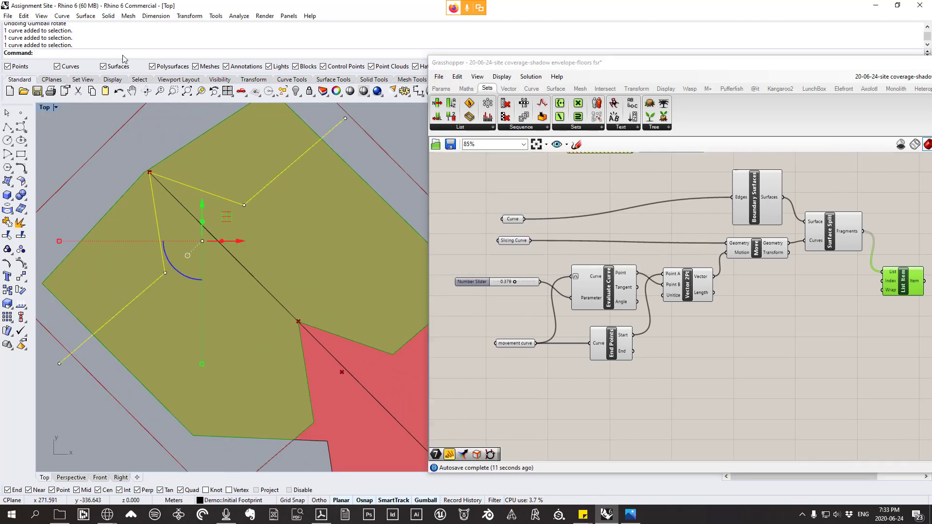
pyautogui.keyDown('shift'); pyautogui.click(167, 189); pyautogui.keyUp('shift')
pyautogui.scroll(-4, 170, 193)
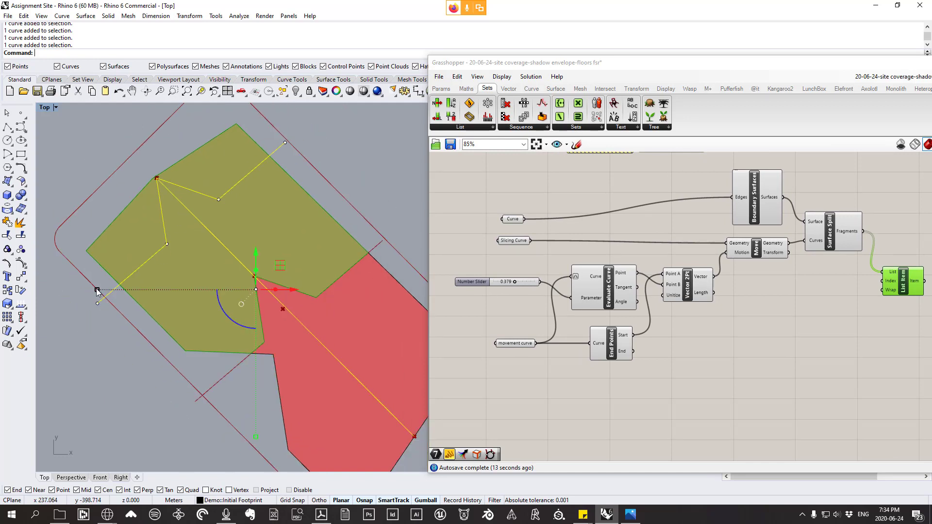
pyautogui.keyDown('shift'); pyautogui.moveTo(97, 290); pyautogui.dragTo(85, 290); pyautogui.keyUp('shift')
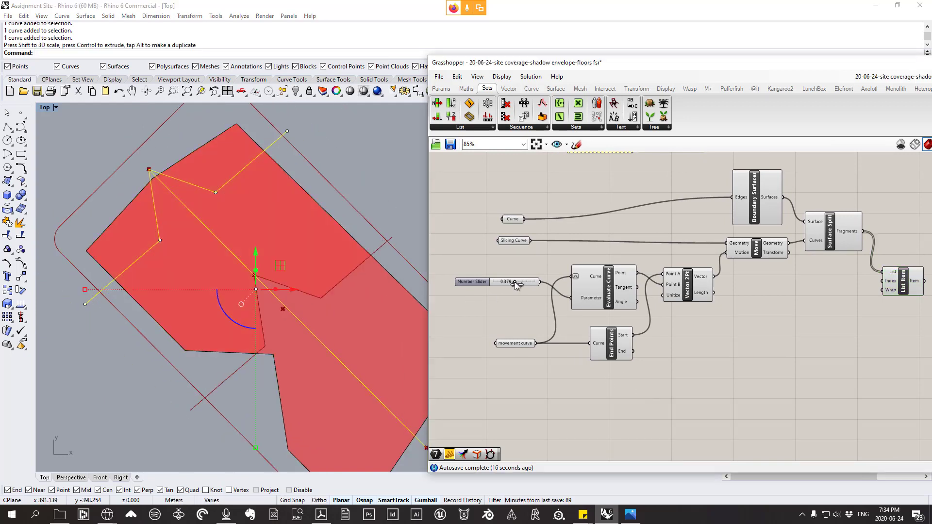
# - Test lower Number Slider values down to 0.057 with the scaled curves and inspect which fragment List Item selects
pyautogui.moveTo(514, 282); pyautogui.dragTo(493, 284)
pyautogui.moveTo(778, 367); pyautogui.dragTo(651, 354, button='right')
pyautogui.click(776, 263)
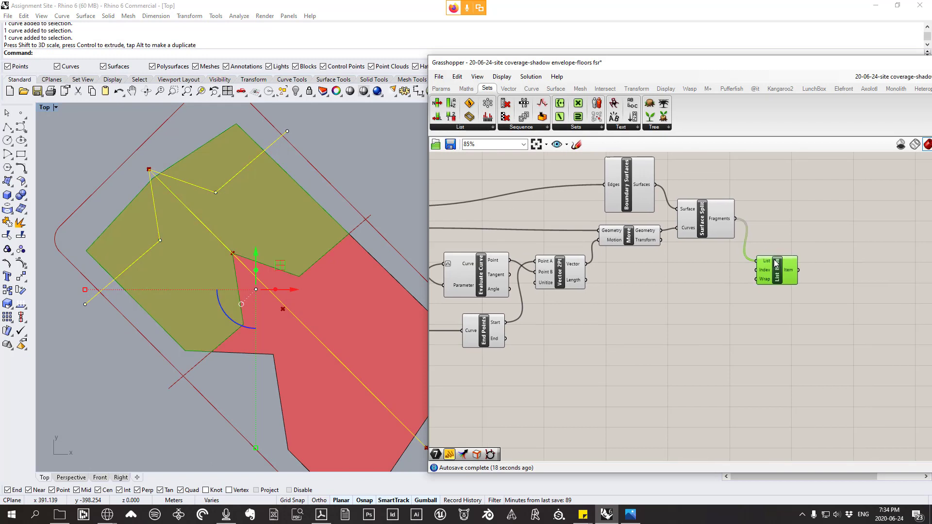
pyautogui.moveTo(520, 380); pyautogui.dragTo(703, 362, button='right')
pyautogui.moveTo(565, 251)
pyautogui.mouseDown()
pyautogui.moveTo(547, 252)
pyautogui.moveTo(570, 261)
pyautogui.moveTo(554, 251)
pyautogui.mouseUp()
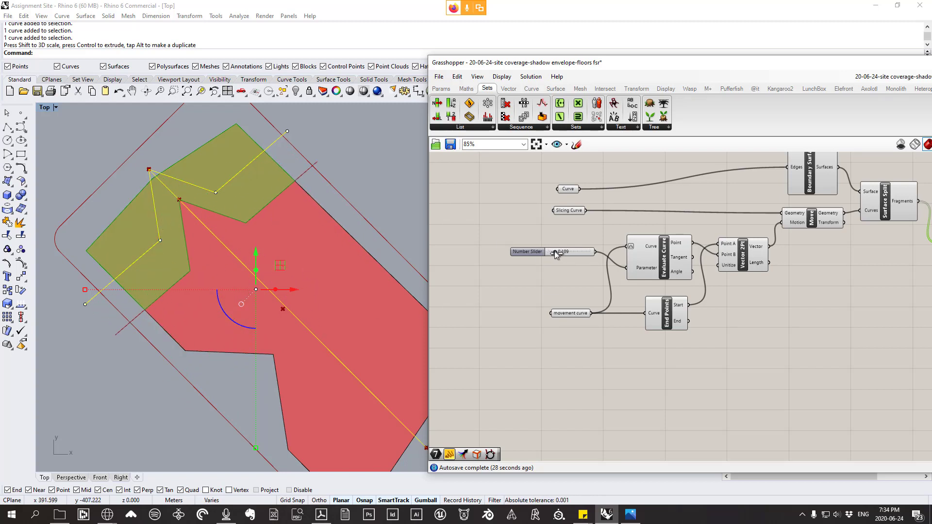
pyautogui.moveTo(555, 251)
pyautogui.mouseDown()
pyautogui.moveTo(535, 256)
pyautogui.moveTo(563, 253)
pyautogui.moveTo(547, 255)
pyautogui.moveTo(555, 254)
pyautogui.mouseUp()
# - Undo the gumball scaling of the two curves and delete the List Item component
pyautogui.hotkey('ctrl', 'z')
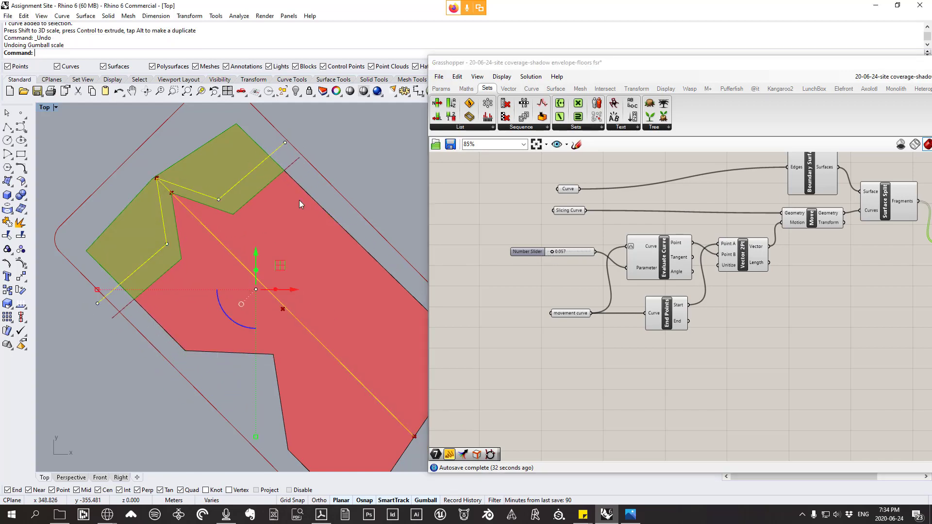
pyautogui.scroll(-4, 165, 195)
pyautogui.scroll(4, 167, 199)
pyautogui.moveTo(721, 338); pyautogui.dragTo(490, 355, button='right')
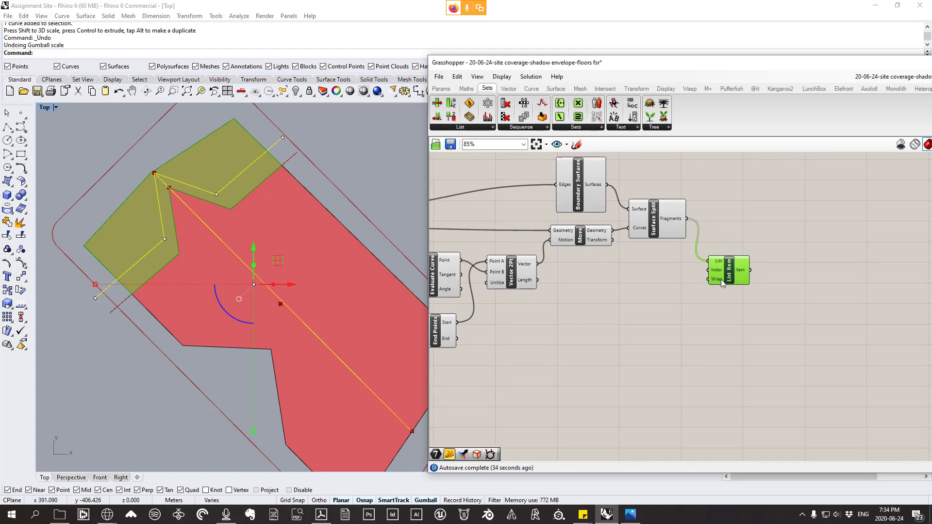
pyautogui.press('Delete')
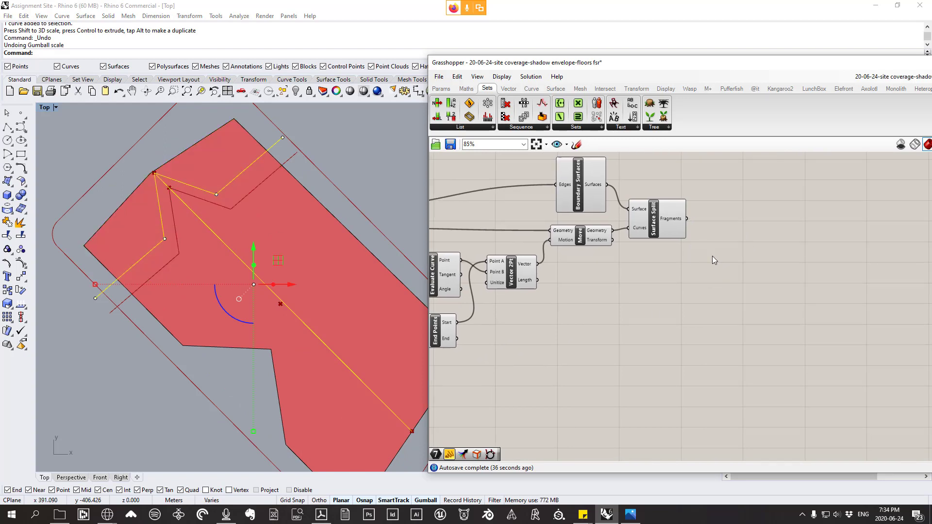
pyautogui.click(348, 166)
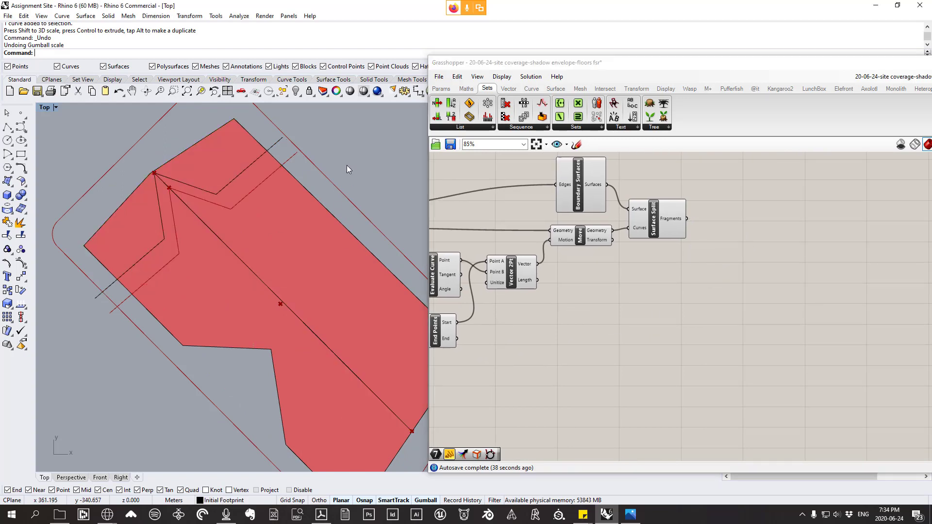
pyautogui.scroll(-2, 318, 208)
pyautogui.scroll(-1, 287, 265)
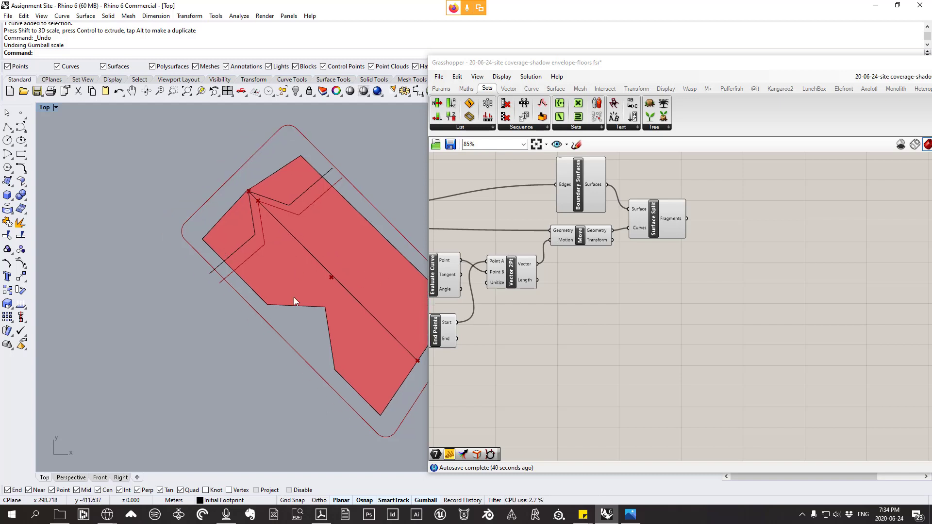
# - Highlight the Surface Split result and set the Number Slider to 0.414
pyautogui.moveTo(674, 253); pyautogui.dragTo(686, 276, button='right')
pyautogui.moveTo(677, 245)
pyautogui.mouseDown()
pyautogui.moveTo(694, 237)
pyautogui.moveTo(681, 248)
pyautogui.mouseUp()
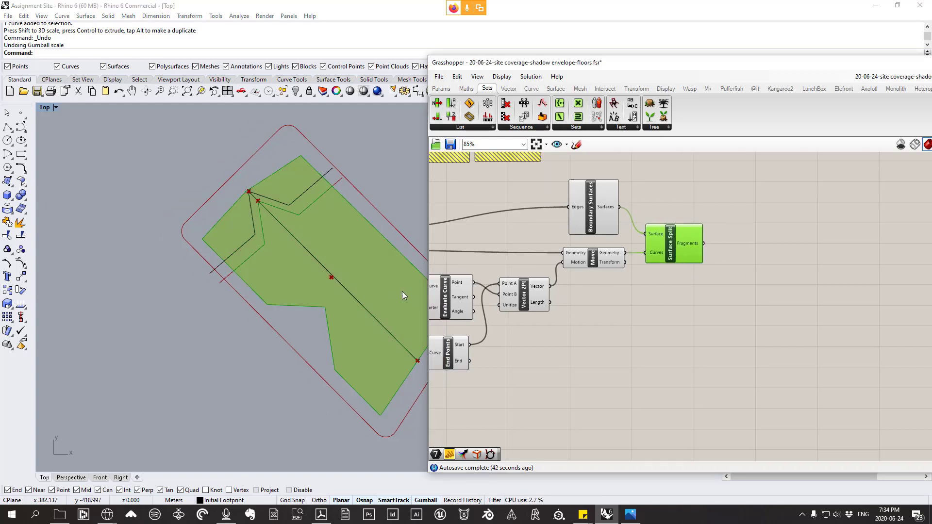
pyautogui.scroll(1, 308, 248)
pyautogui.moveTo(606, 318); pyautogui.dragTo(807, 296, button='right')
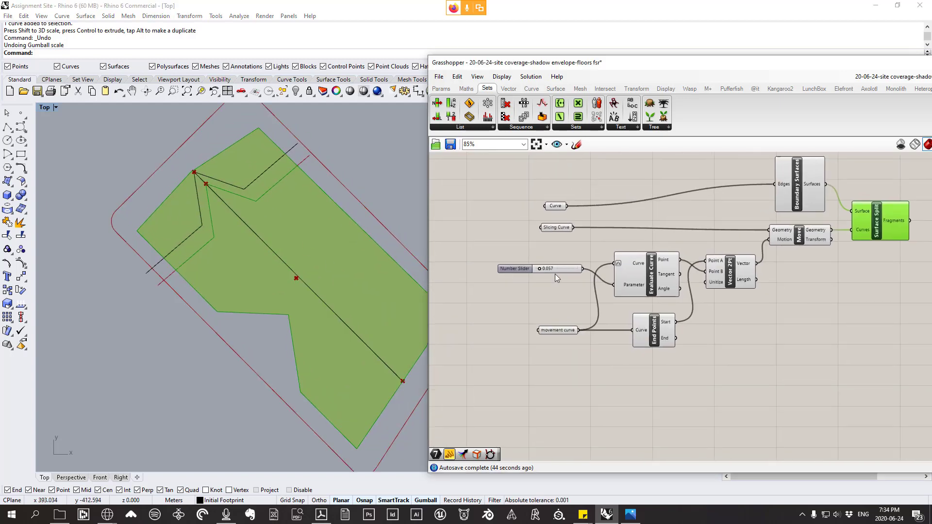
pyautogui.moveTo(540, 269); pyautogui.dragTo(559, 269)
pyautogui.moveTo(351, 358); pyautogui.dragTo(327, 321, button='right')
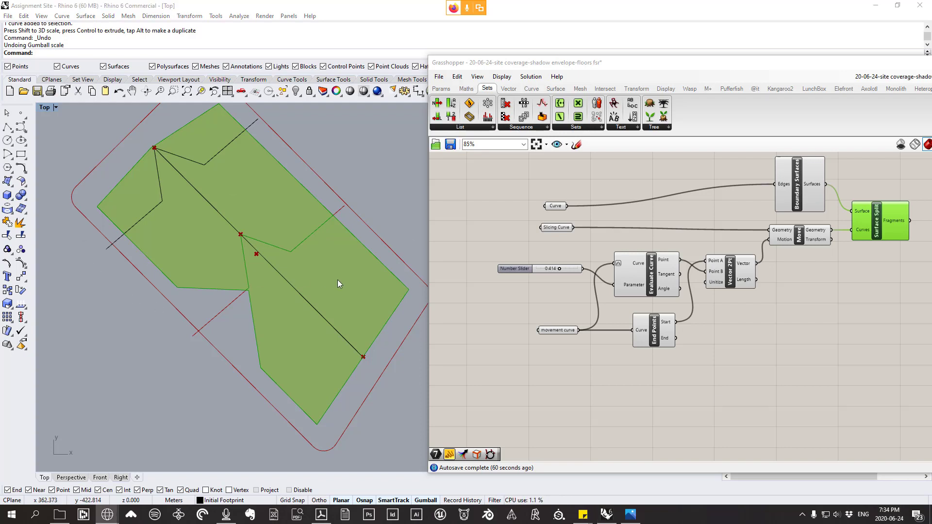
pyautogui.moveTo(325, 308); pyautogui.dragTo(302, 310, button='right')
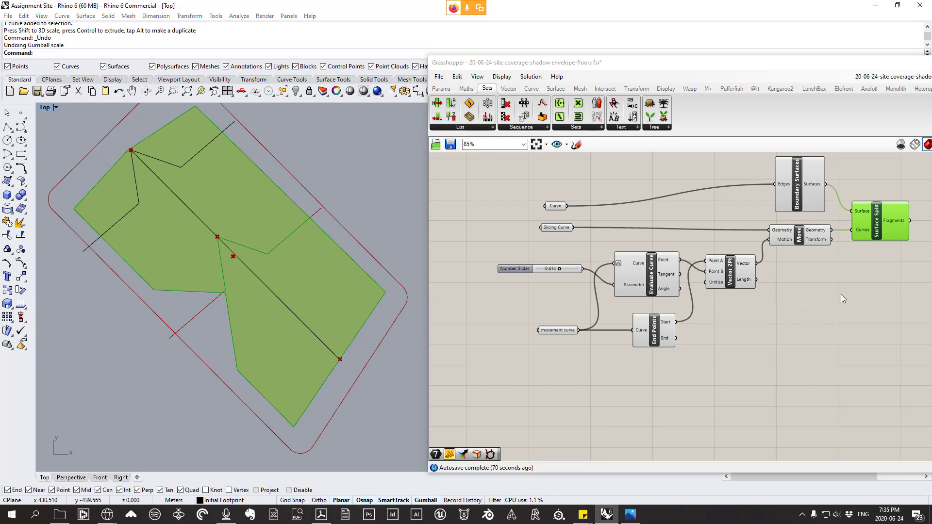
# - Highlight the Move component's output and examine the moved slicing curve across the footprint
pyautogui.moveTo(847, 253); pyautogui.dragTo(732, 255, button='right')
pyautogui.moveTo(685, 245); pyautogui.dragTo(681, 238)
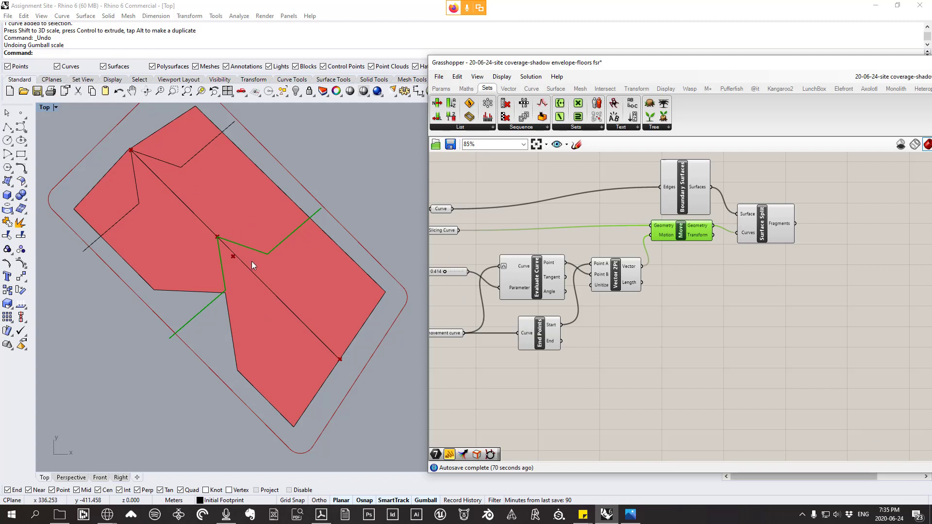
pyautogui.moveTo(207, 214); pyautogui.dragTo(216, 213, button='right')
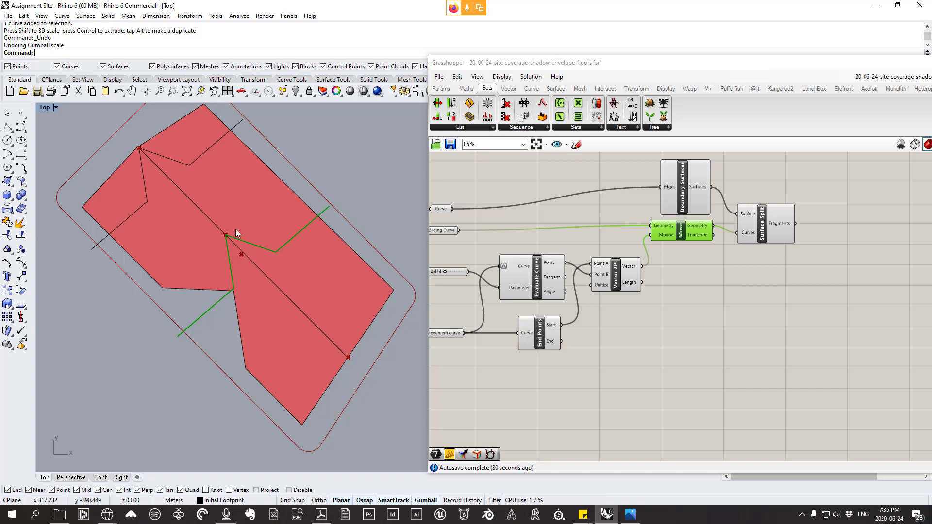
pyautogui.moveTo(310, 318); pyautogui.dragTo(315, 330, button='right')
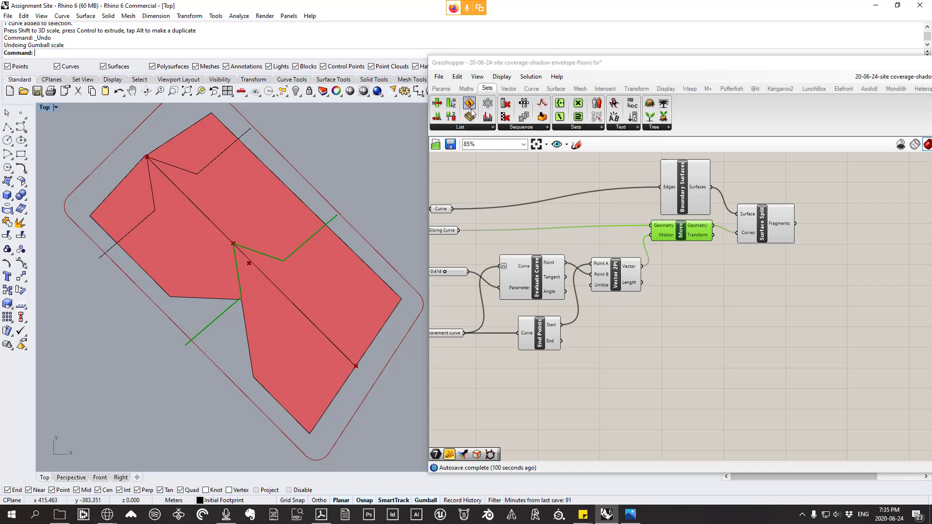
# - Add an Area component and connect Surface Split's Fragments output to its Geometry input, highlighting the fragment centroids
pyautogui.click(557, 89)
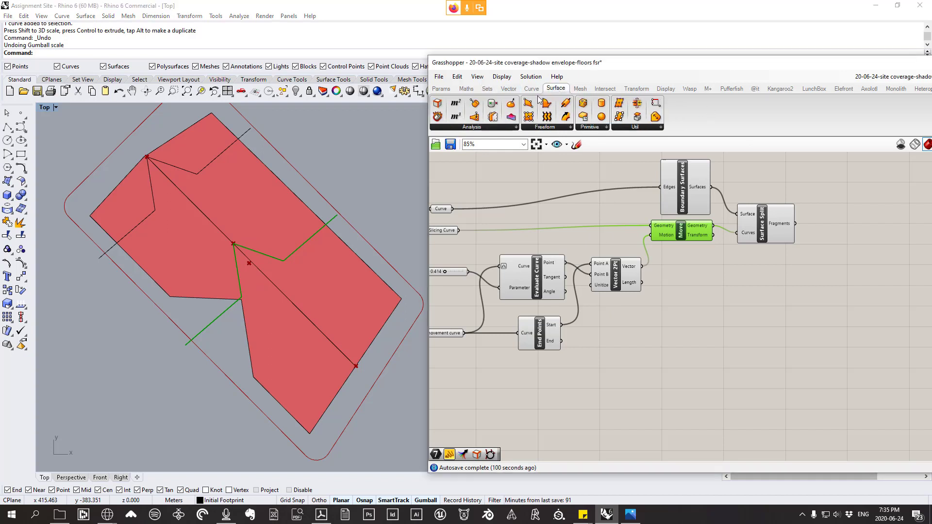
pyautogui.click(480, 128)
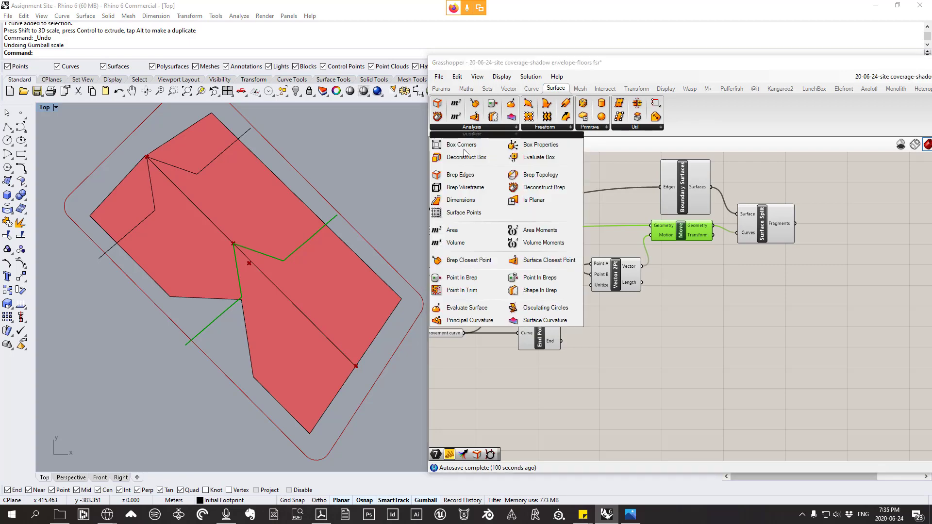
pyautogui.click(461, 229)
pyautogui.click(829, 271)
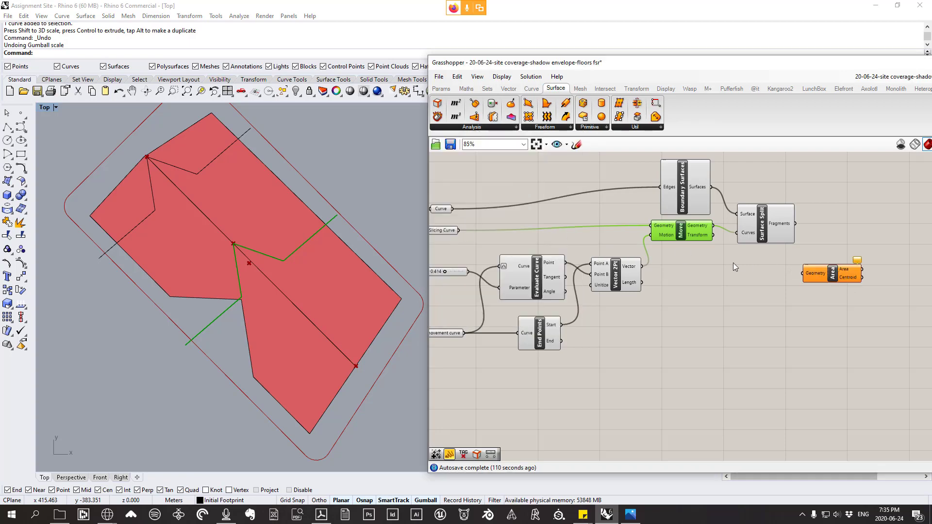
pyautogui.scroll(-2, 755, 264)
pyautogui.scroll(3, 800, 247)
pyautogui.moveTo(748, 230); pyautogui.dragTo(758, 289)
pyautogui.click(791, 290)
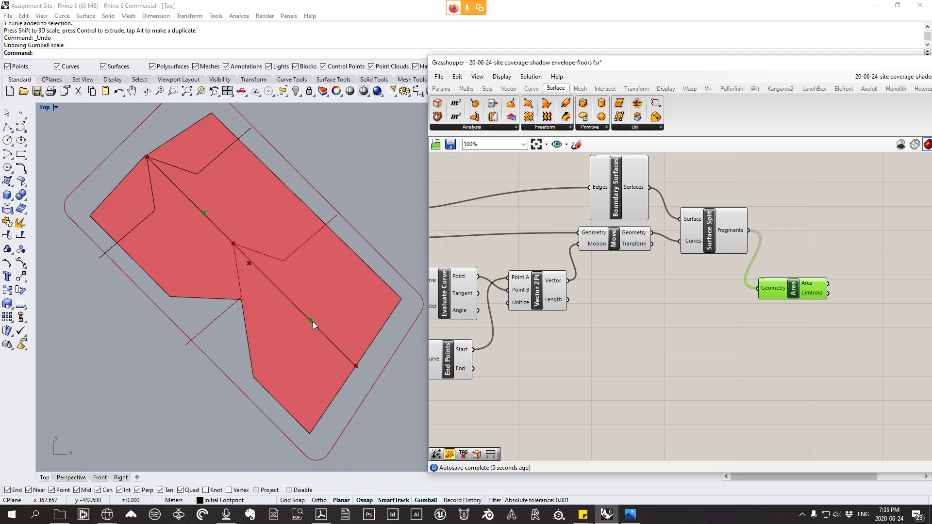
# - Add a Distance component and connect Area's Centroid output to its Point A input
pyautogui.moveTo(666, 336); pyautogui.dragTo(571, 302, button='right')
pyautogui.moveTo(665, 262)
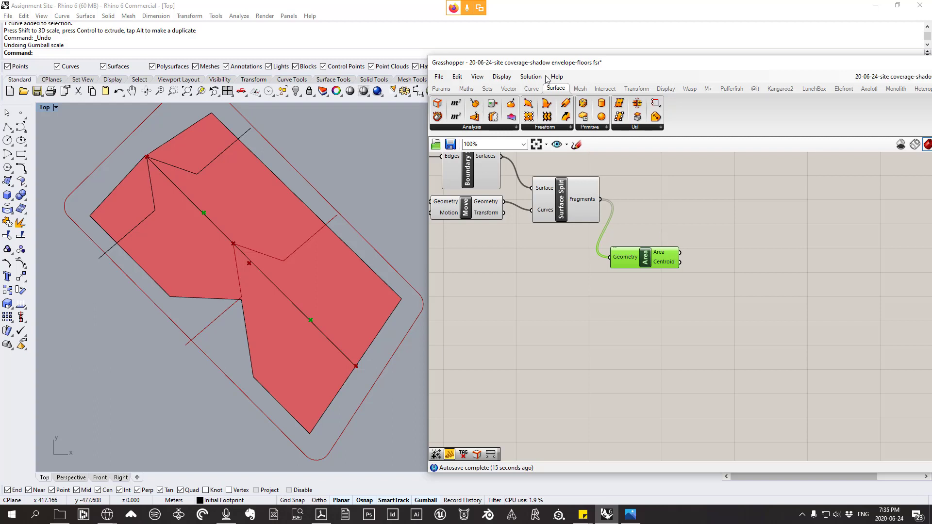
pyautogui.click(508, 90)
pyautogui.click(575, 127)
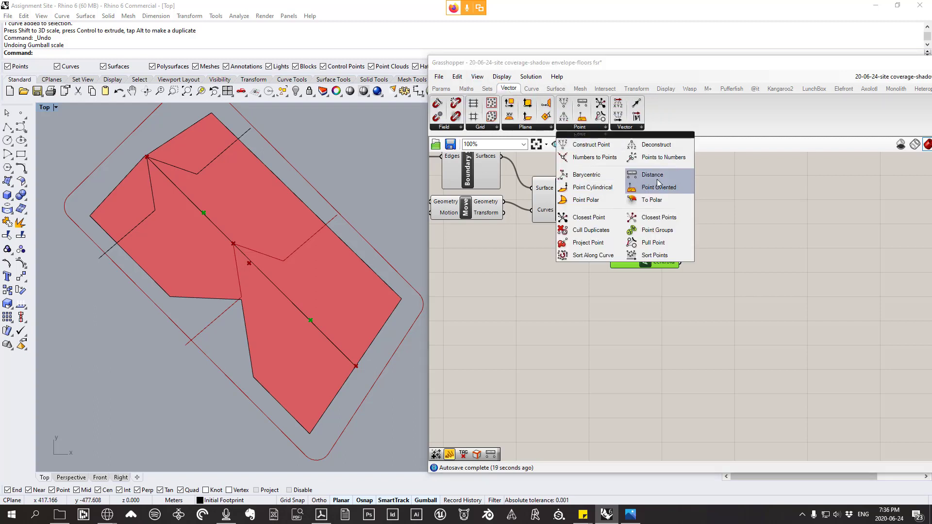
pyautogui.moveTo(656, 176); pyautogui.dragTo(746, 325)
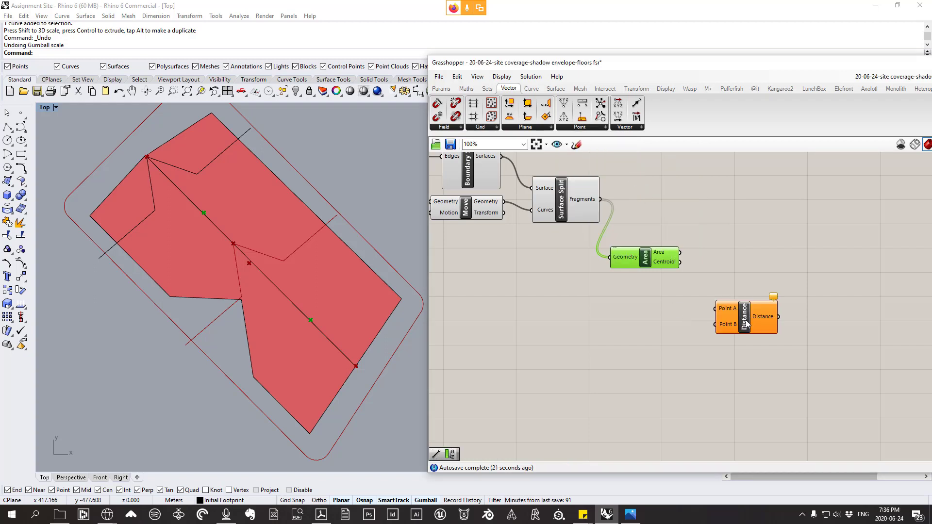
pyautogui.moveTo(713, 324); pyautogui.dragTo(719, 303, button='right')
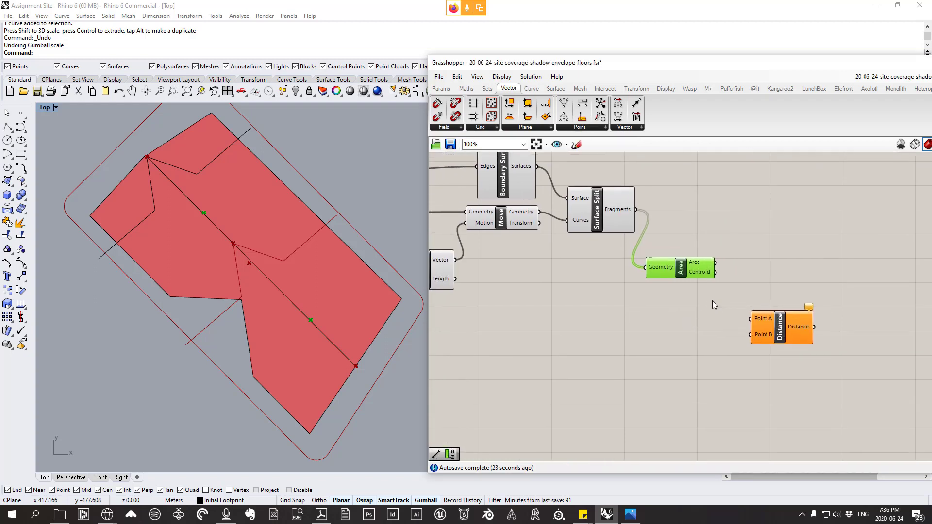
pyautogui.moveTo(693, 274)
pyautogui.moveTo(716, 273); pyautogui.dragTo(761, 332)
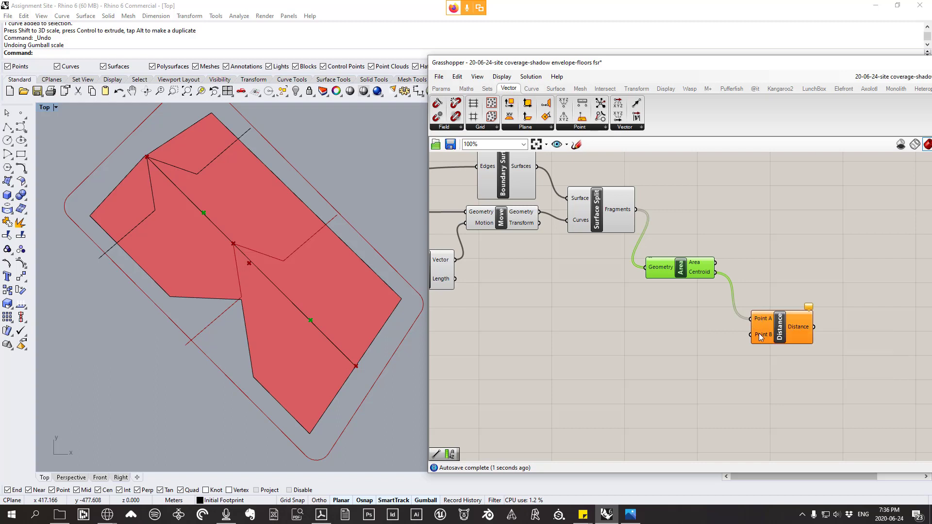
# - Connect the End output of the movement curve's End Points component to Distance's Point B input
pyautogui.moveTo(699, 368); pyautogui.dragTo(783, 313, button='right')
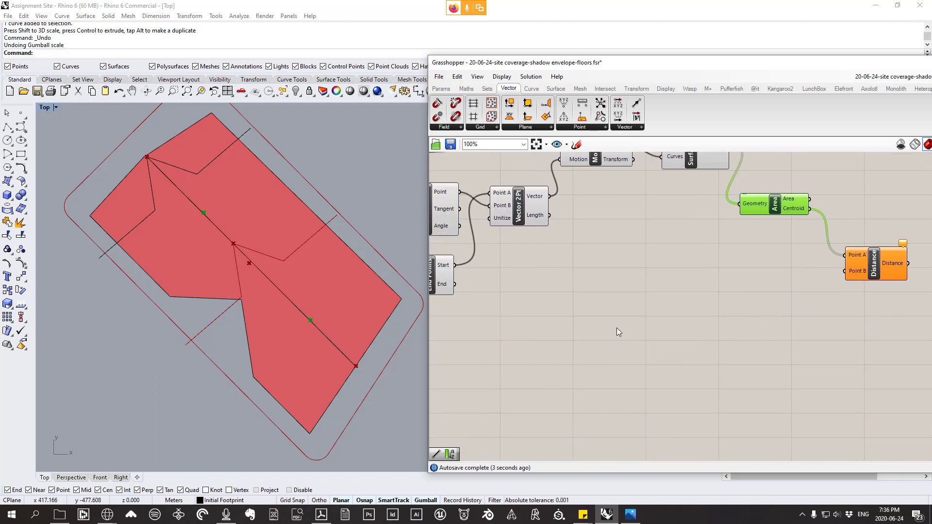
pyautogui.moveTo(617, 327); pyautogui.dragTo(685, 335, button='right')
pyautogui.scroll(-2, 684, 335)
pyautogui.click(542, 293)
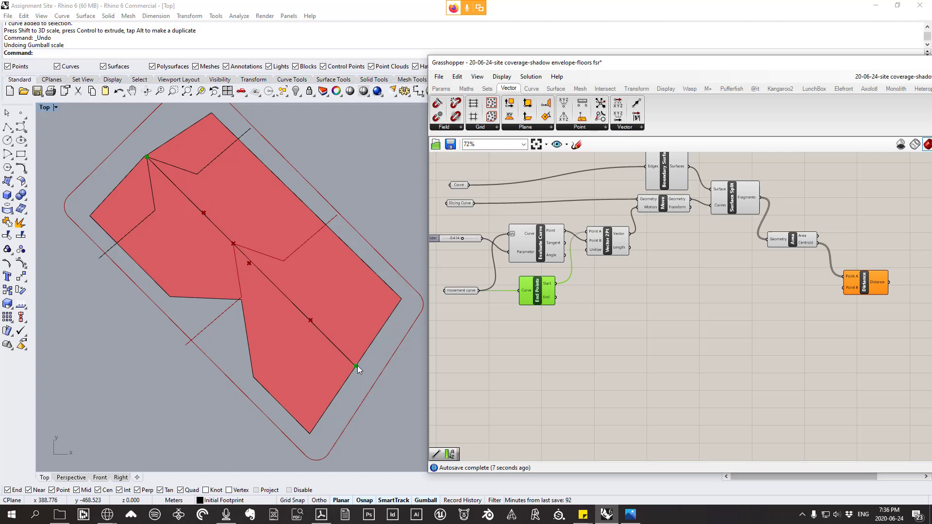
pyautogui.moveTo(557, 299); pyautogui.dragTo(844, 289)
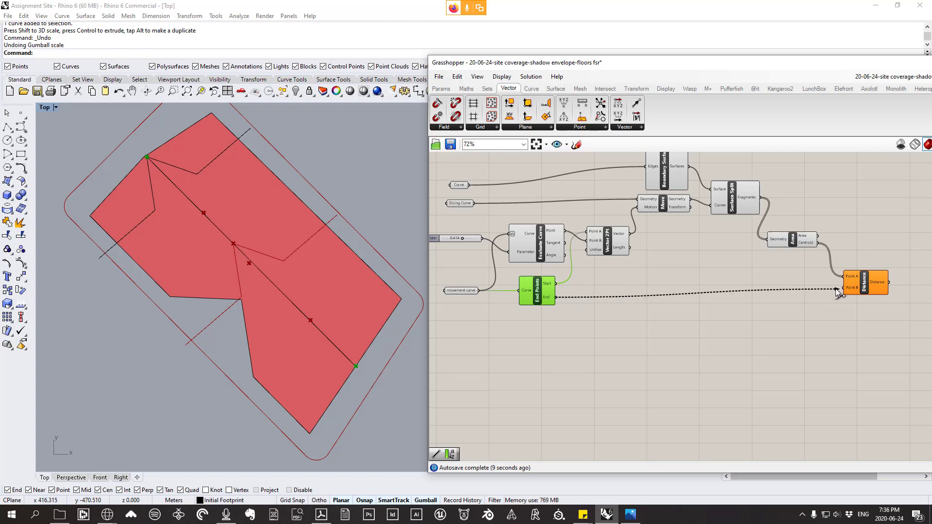
pyautogui.moveTo(849, 291); pyautogui.dragTo(674, 309, button='right')
pyautogui.click(674, 308)
pyautogui.scroll(2, 674, 308)
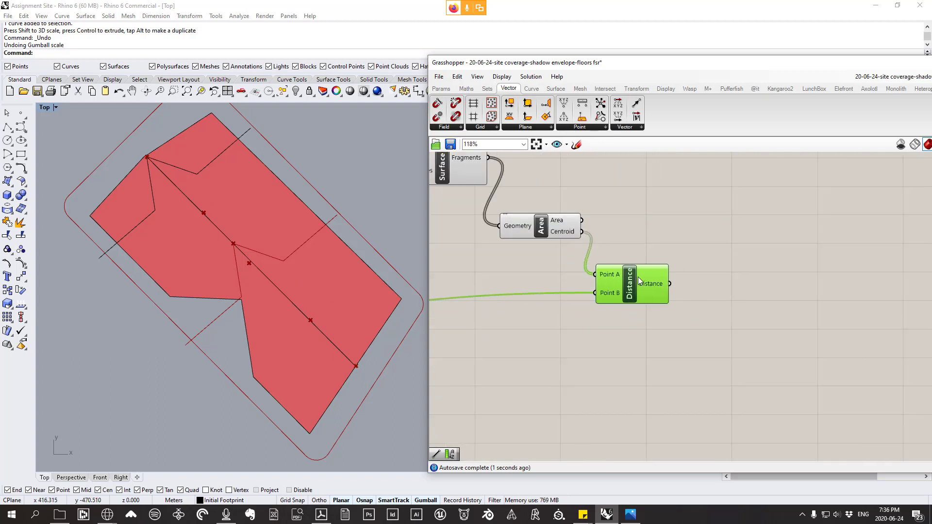
# - Add a Sort List component and connect Distance's output to its Keys input
pyautogui.moveTo(650, 284)
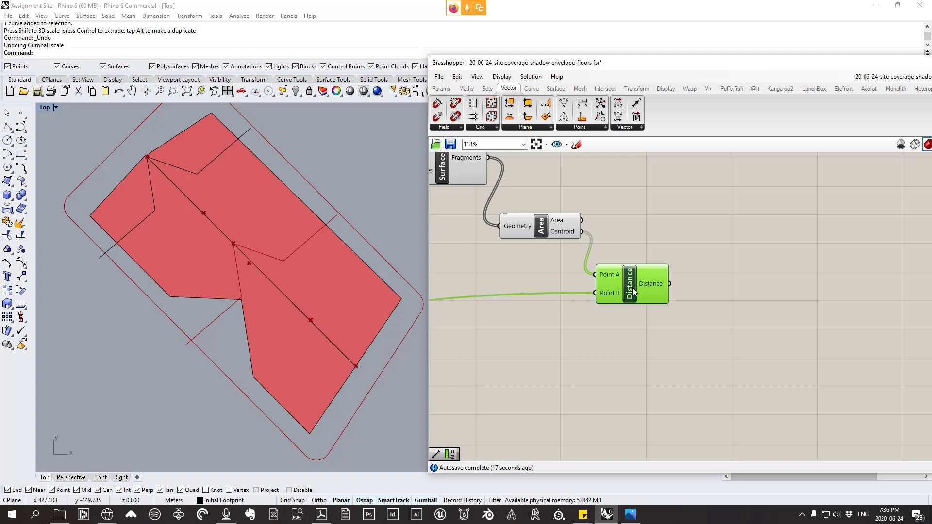
pyautogui.moveTo(633, 287); pyautogui.dragTo(632, 292)
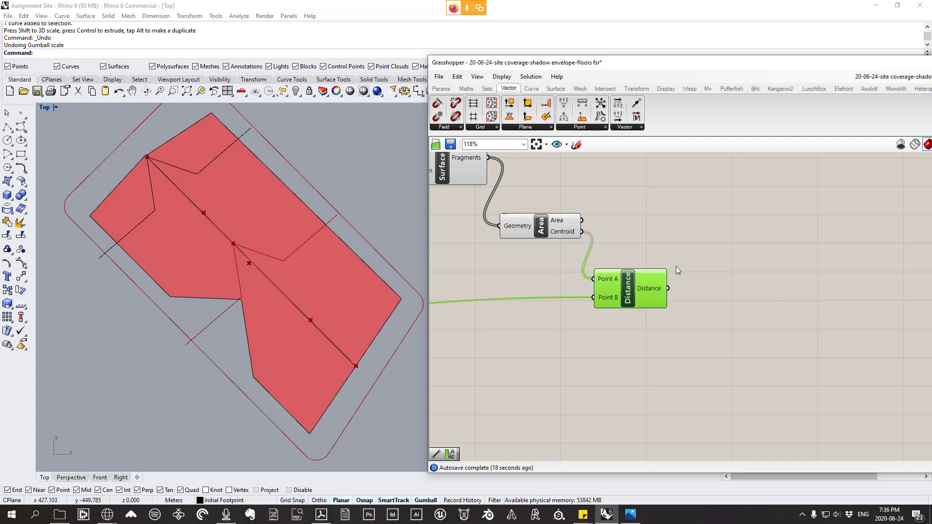
pyautogui.click(487, 88)
pyautogui.click(465, 130)
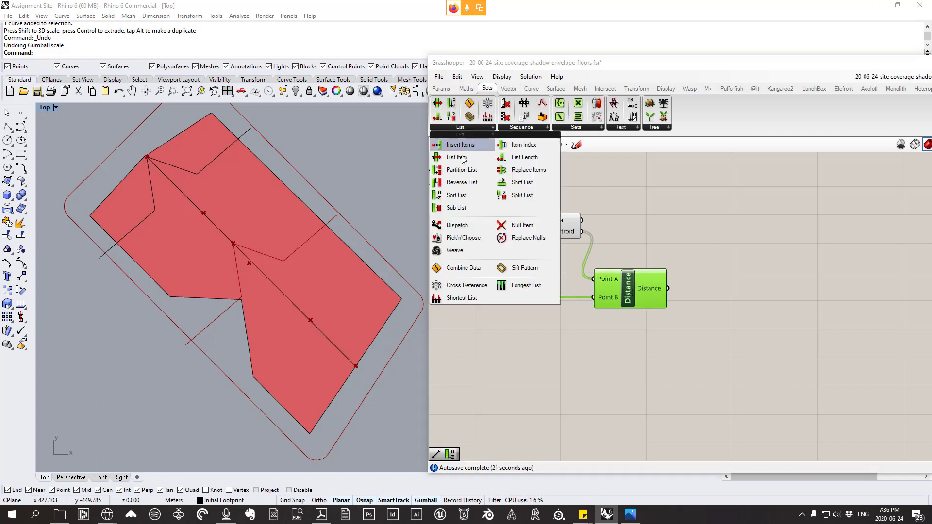
pyautogui.click(457, 196)
pyautogui.moveTo(751, 343); pyautogui.dragTo(751, 343)
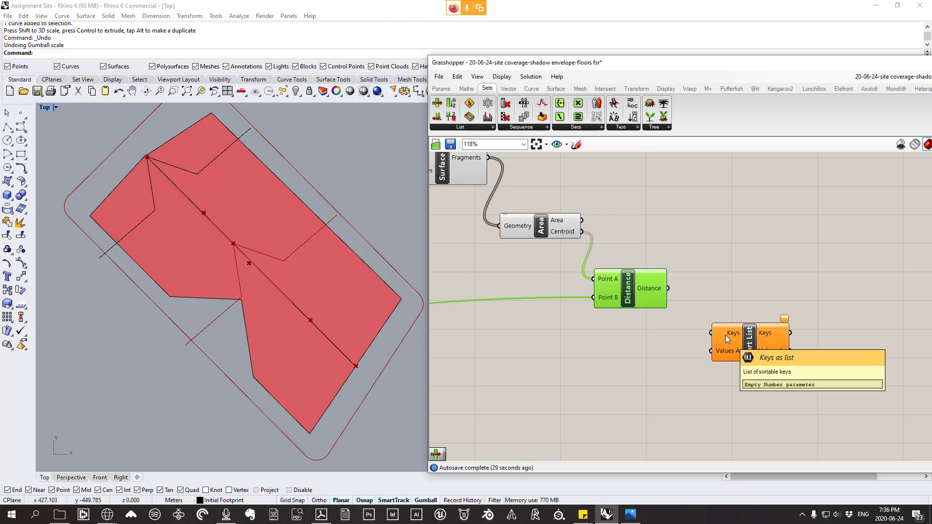
pyautogui.moveTo(668, 288); pyautogui.dragTo(710, 333)
# - Compare the Distance component's output values with Sort List's sorted Keys, highlighting the Surface Split fragments
pyautogui.moveTo(808, 365); pyautogui.dragTo(764, 297, button='right')
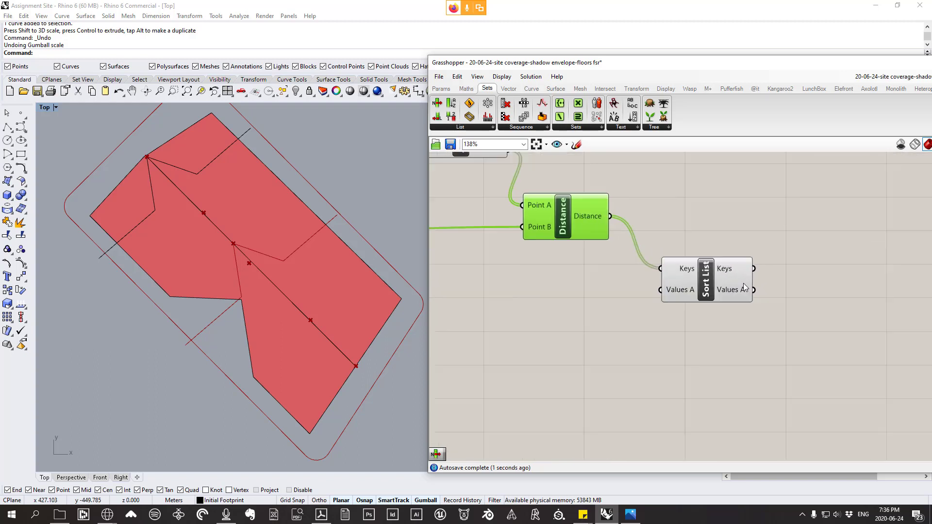
pyautogui.scroll(2, 744, 284)
pyautogui.moveTo(570, 205)
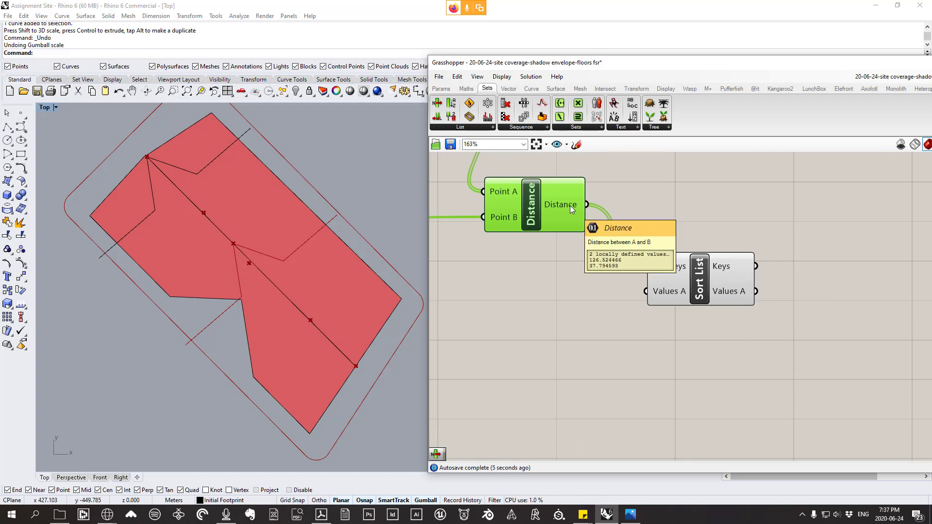
pyautogui.moveTo(735, 265)
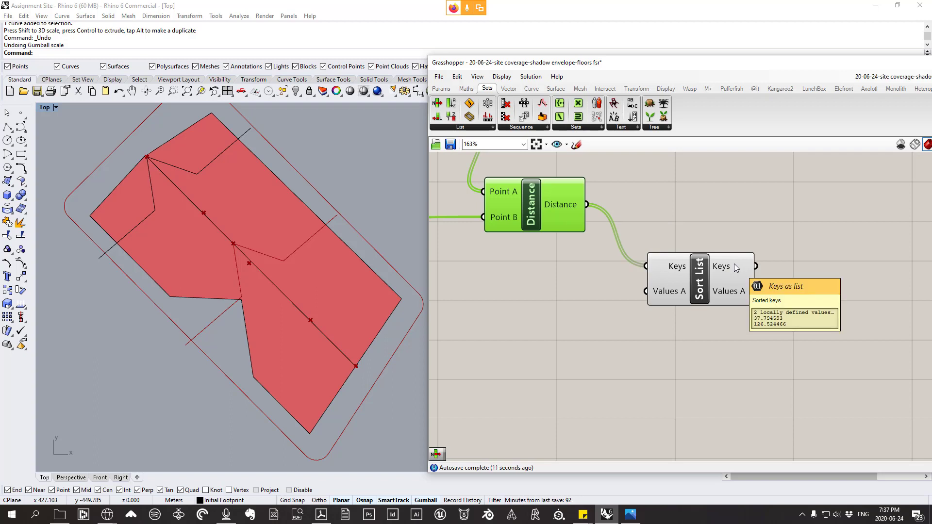
pyautogui.scroll(1, 655, 290)
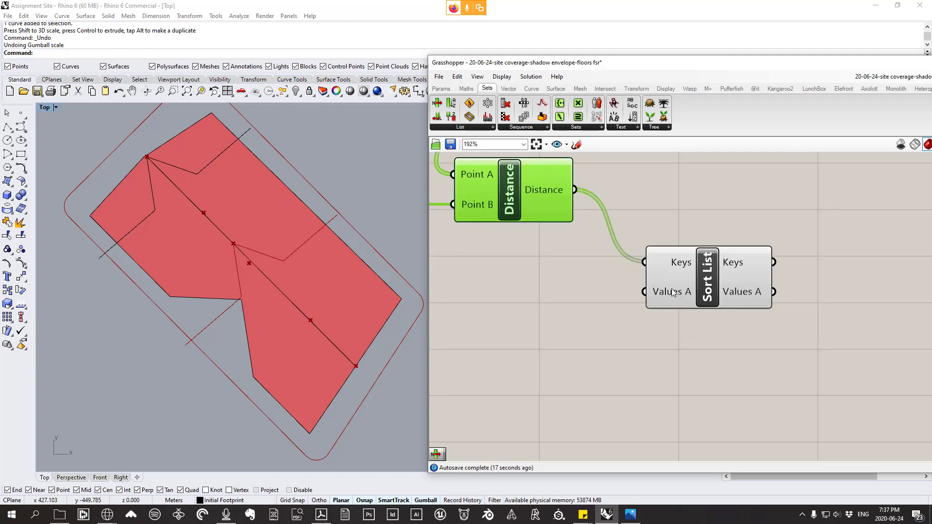
pyautogui.scroll(-5, 671, 290)
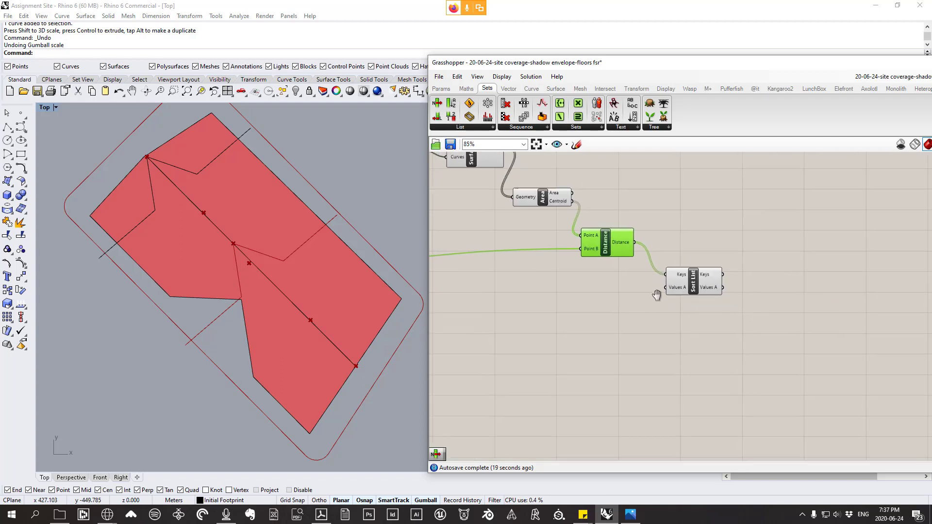
pyautogui.moveTo(671, 290); pyautogui.dragTo(736, 266, button='right')
pyautogui.scroll(1, 691, 195)
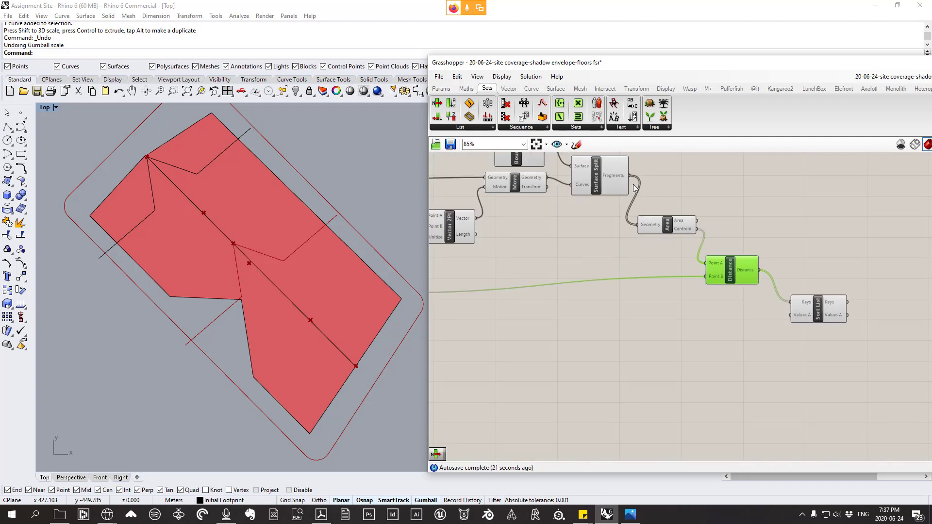
pyautogui.click(617, 179)
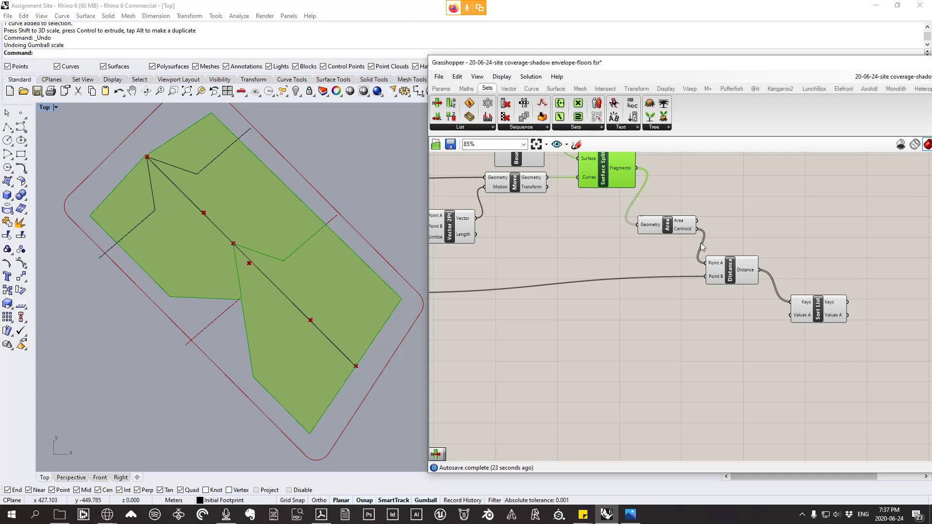
pyautogui.scroll(2, 857, 309)
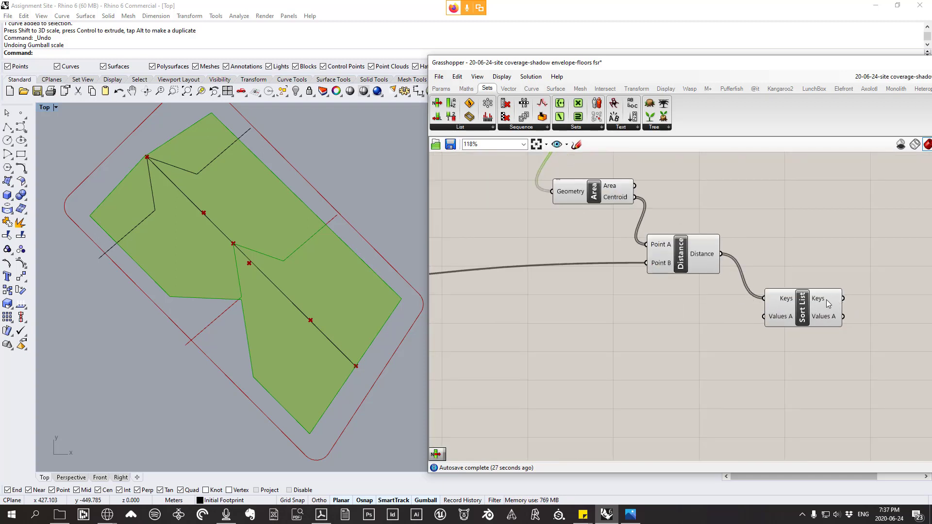
pyautogui.scroll(2, 666, 246)
pyautogui.moveTo(669, 242)
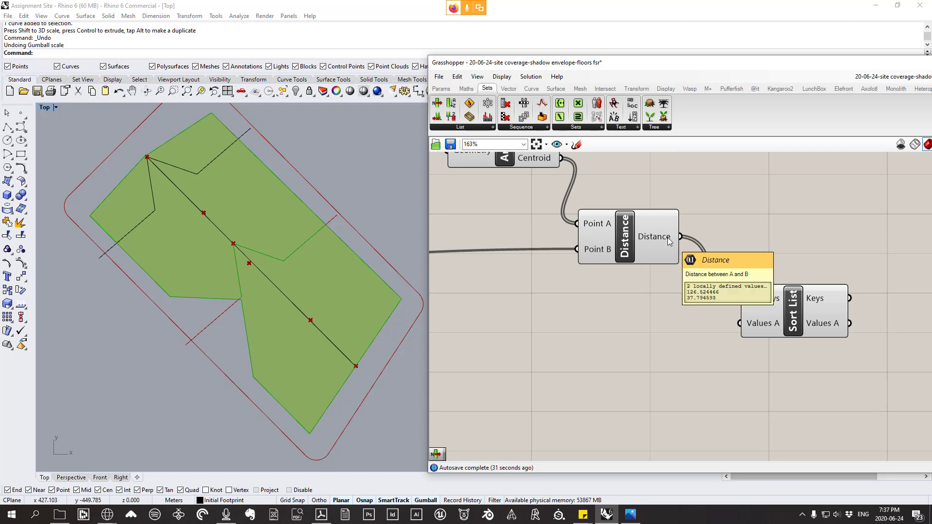
# - Connect Surface Split's Fragments output to Sort List's Values A input and position Sort List below Distance
pyautogui.scroll(-5, 641, 320)
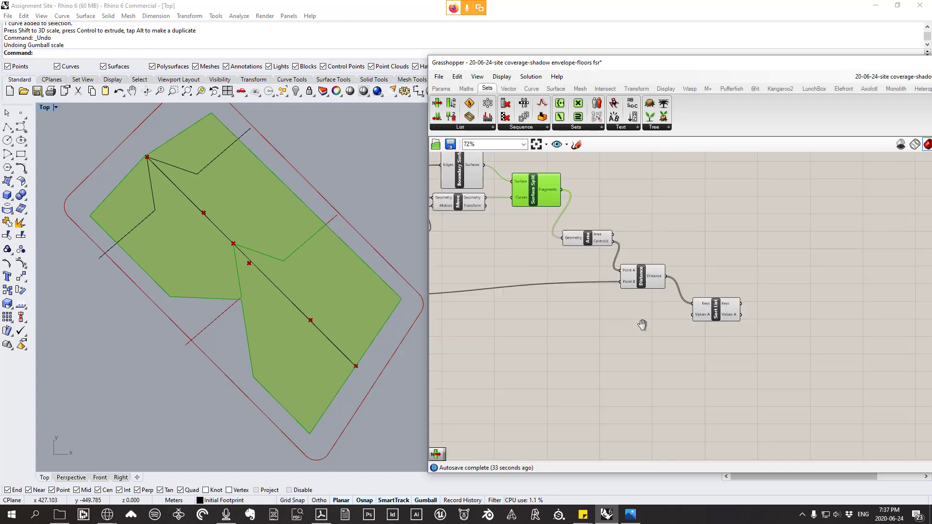
pyautogui.moveTo(574, 261)
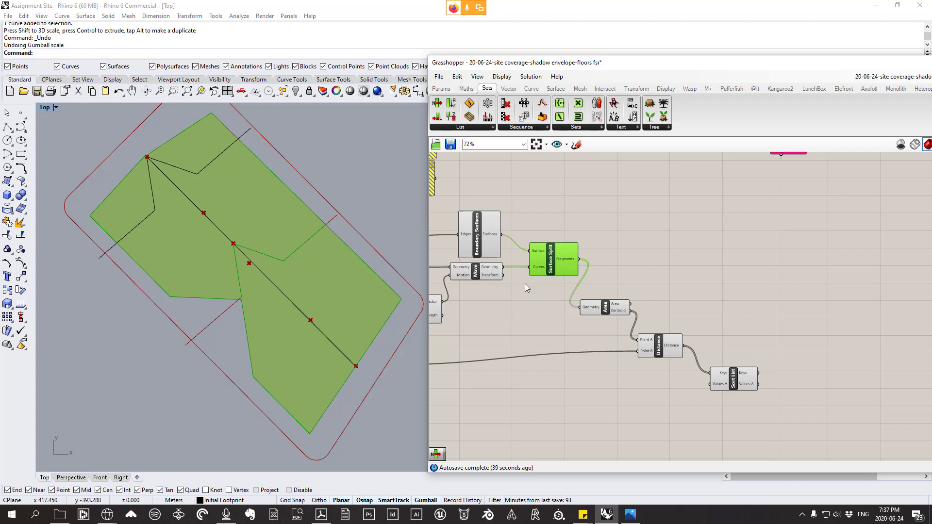
pyautogui.moveTo(580, 259); pyautogui.dragTo(711, 400)
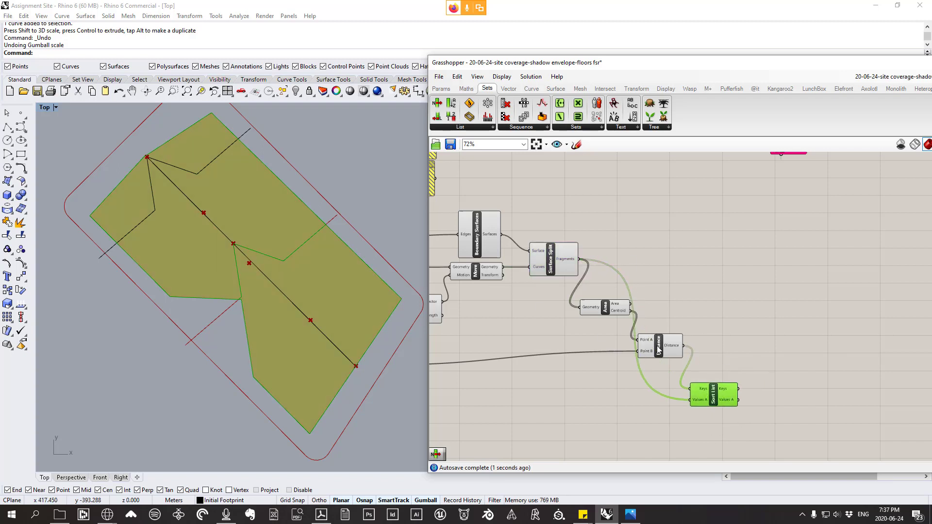
pyautogui.scroll(3, 691, 377)
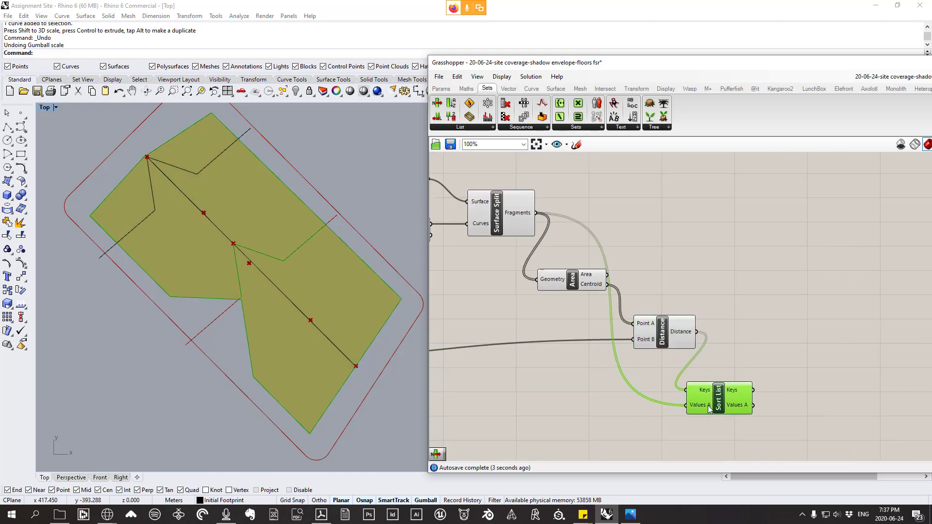
pyautogui.moveTo(708, 406); pyautogui.dragTo(710, 412)
# - Insert an additional values input below Values A on the Sort List component
pyautogui.scroll(3, 711, 417)
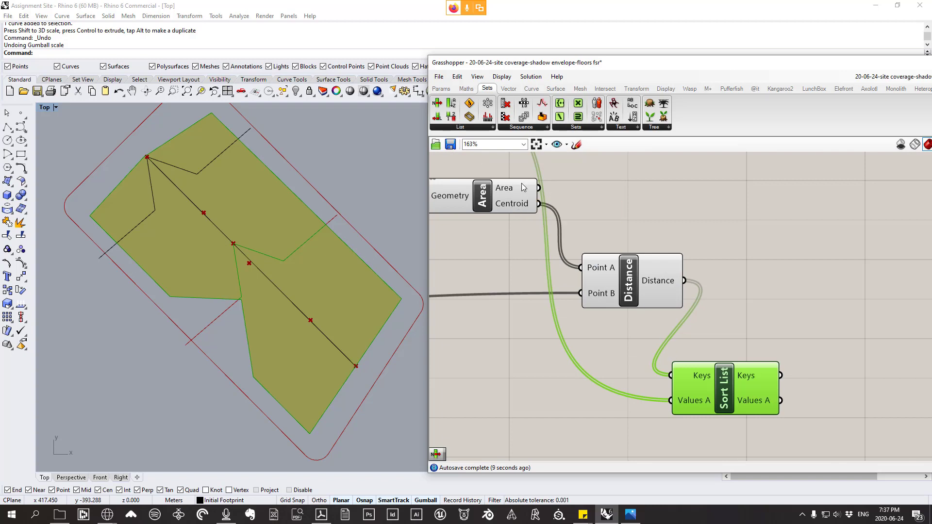
pyautogui.moveTo(526, 187)
pyautogui.scroll(5, 732, 443)
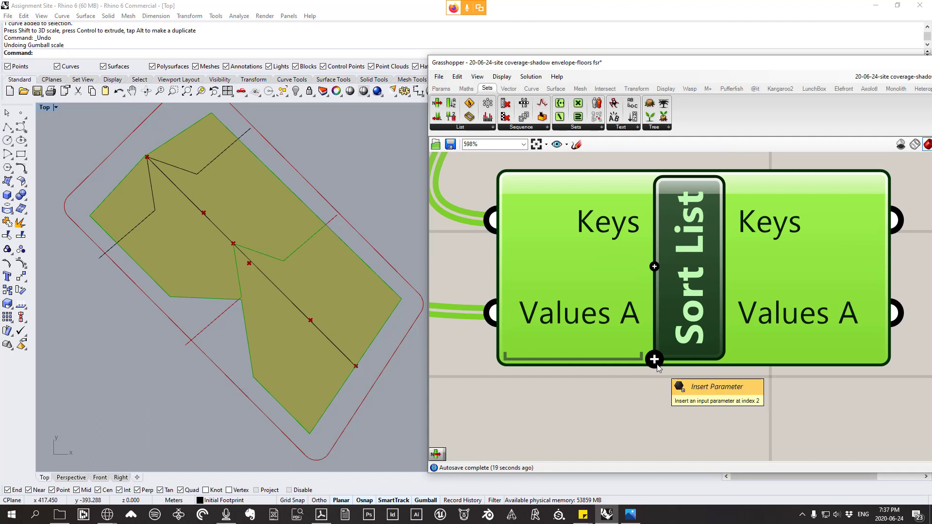
pyautogui.click(655, 359)
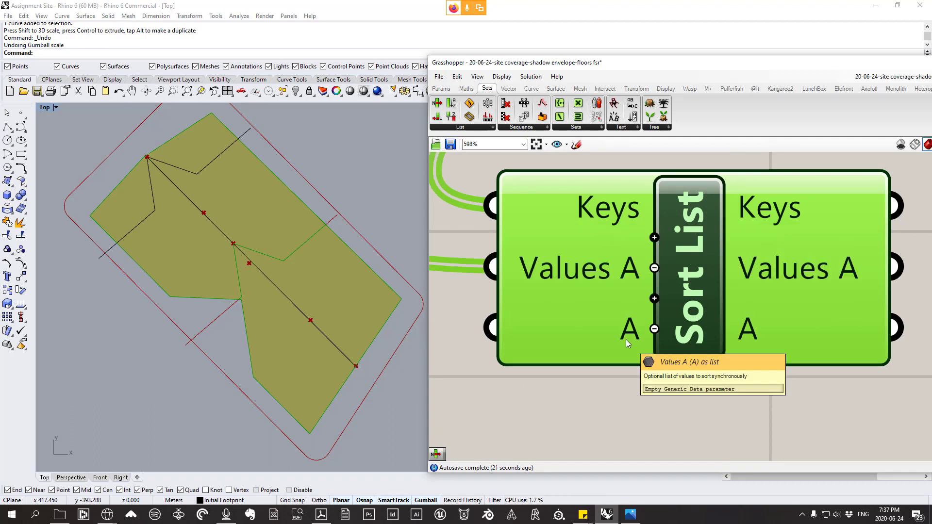
pyautogui.scroll(-7, 625, 340)
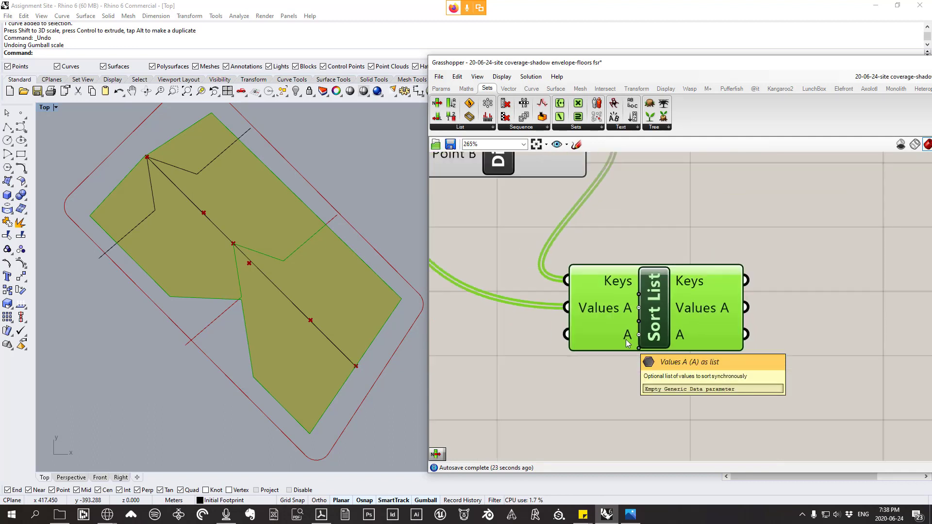
# - Connect the Area component's Area output to Sort List's added input A and check the sorted outputs
pyautogui.moveTo(484, 211); pyautogui.dragTo(591, 233, button='right')
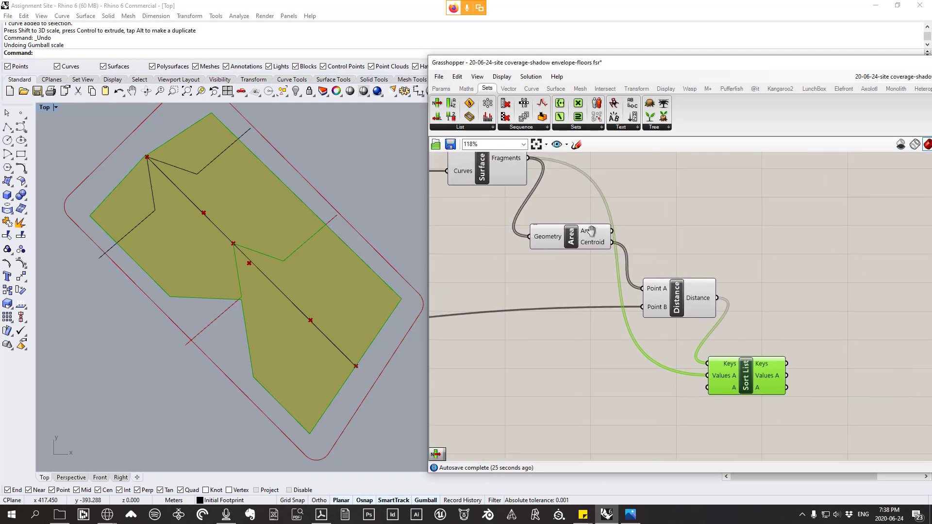
pyautogui.moveTo(600, 234); pyautogui.dragTo(601, 223)
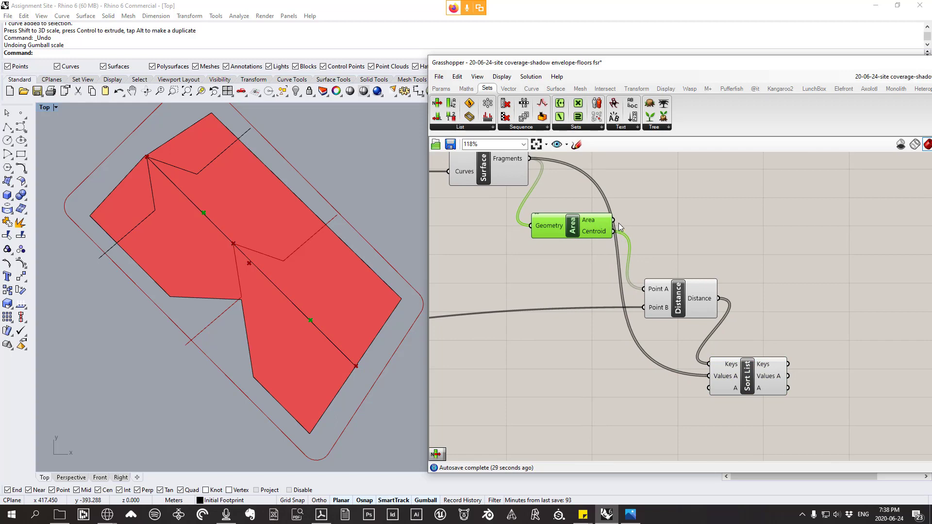
pyautogui.moveTo(613, 219); pyautogui.dragTo(735, 386)
pyautogui.scroll(3, 785, 386)
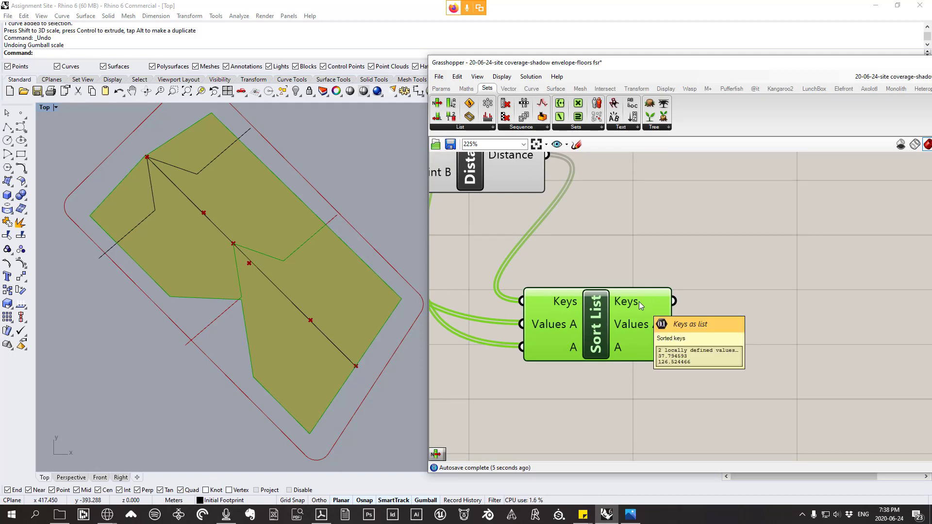
pyautogui.moveTo(646, 328)
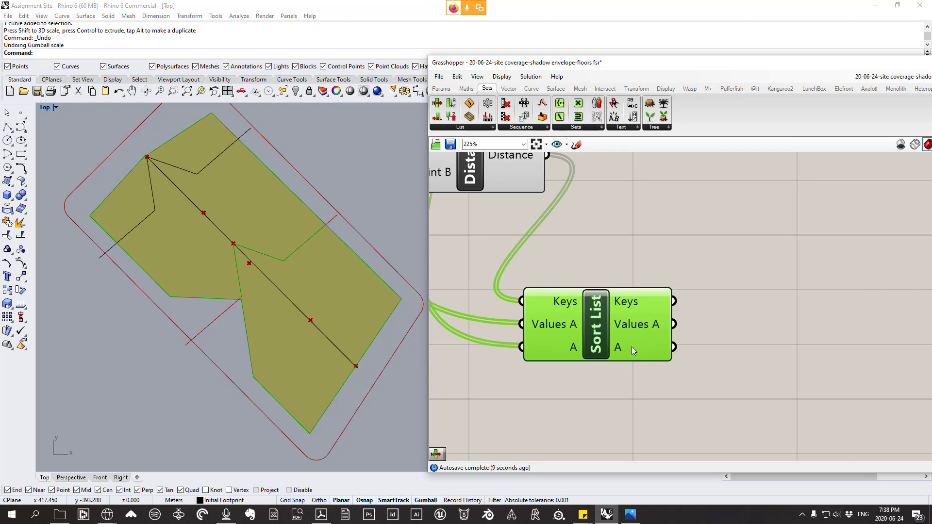
pyautogui.moveTo(632, 347)
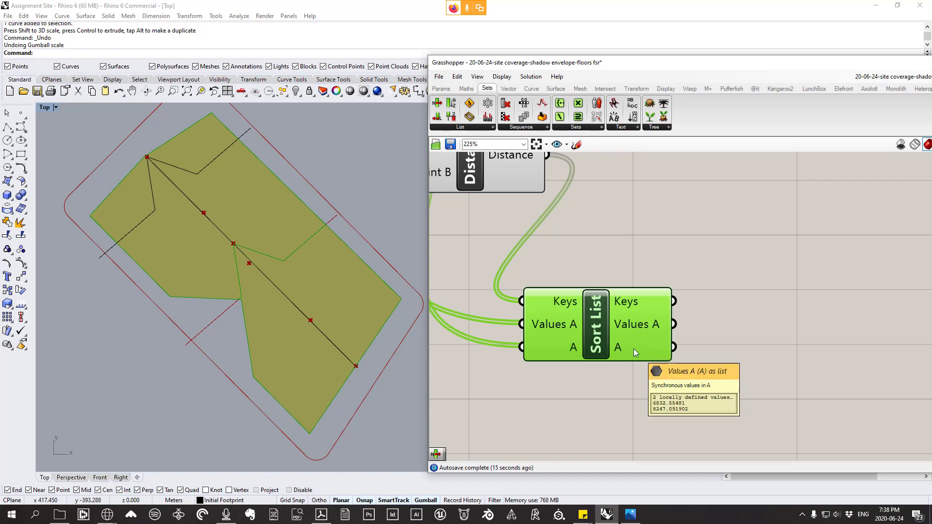
# - Add a List Item component and connect Sort List's Values A output to its List input
pyautogui.click(461, 128)
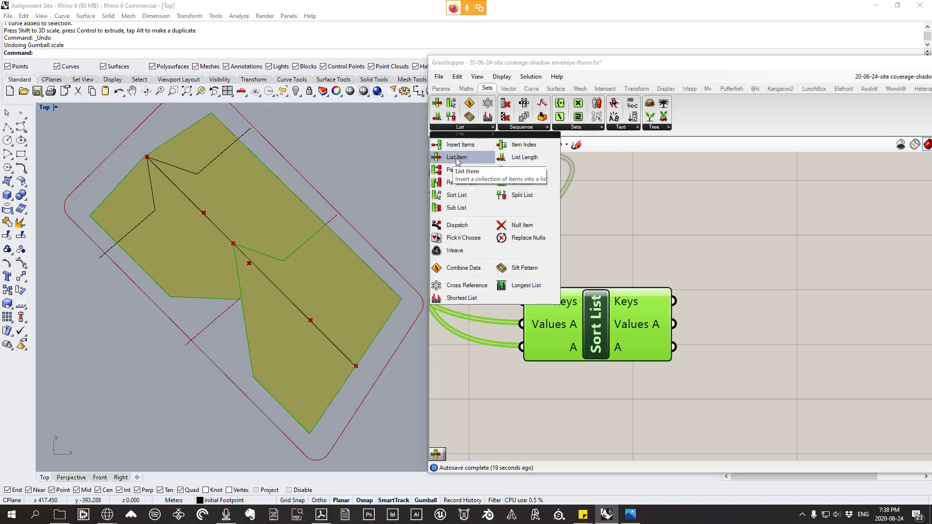
pyautogui.click(459, 158)
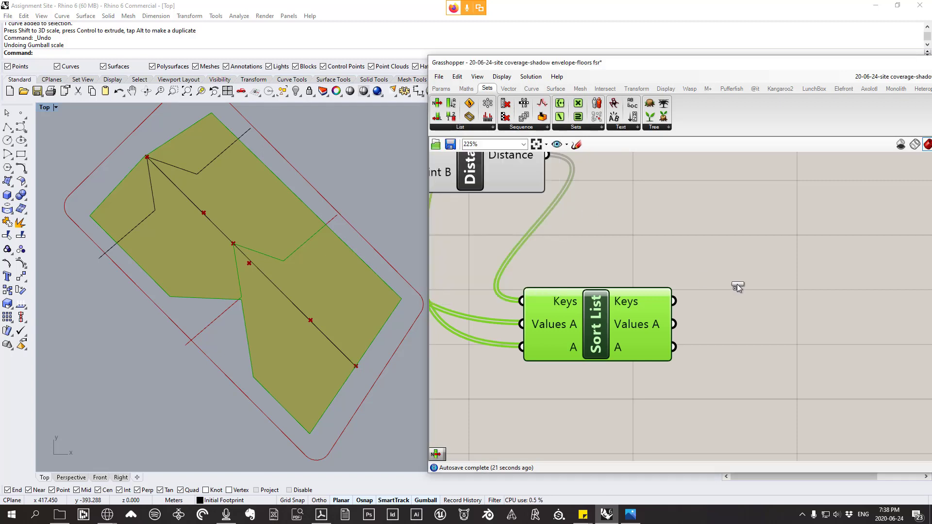
pyautogui.click(771, 284)
pyautogui.moveTo(774, 284); pyautogui.dragTo(794, 264)
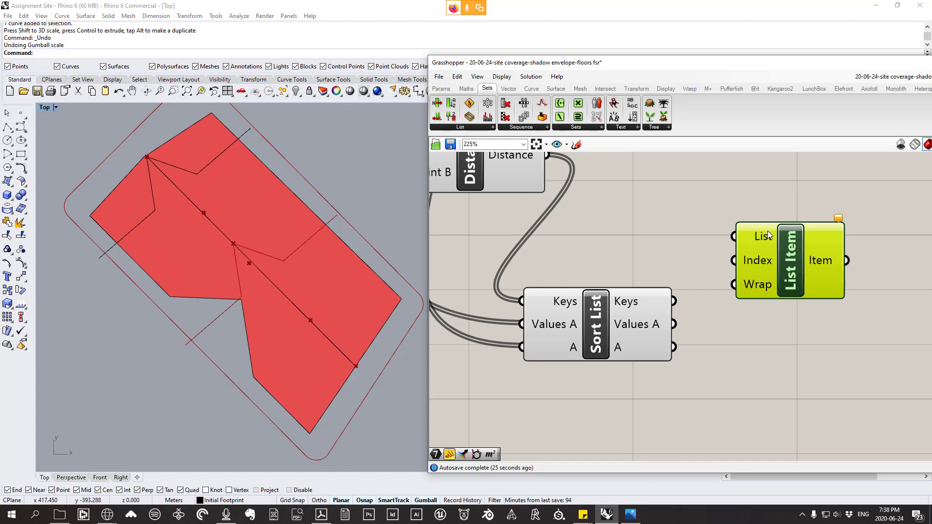
pyautogui.moveTo(674, 324); pyautogui.dragTo(734, 237)
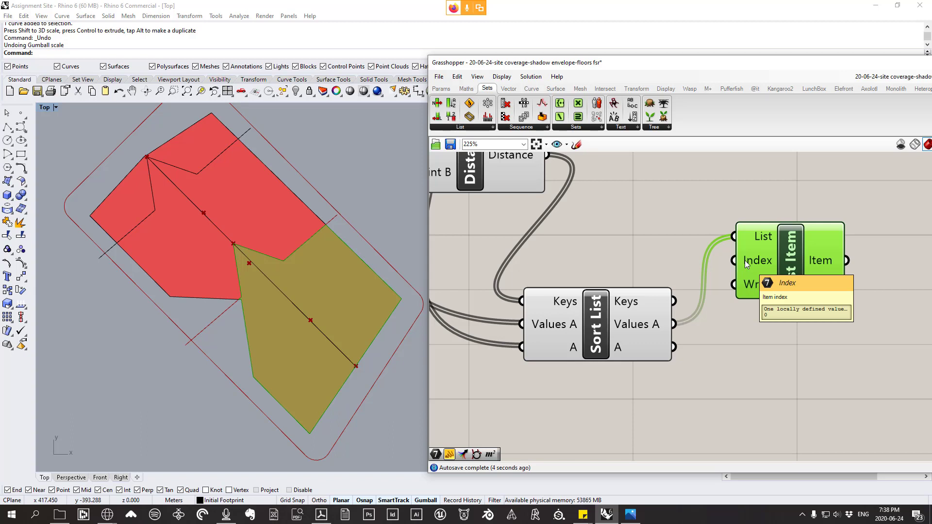
pyautogui.moveTo(751, 261); pyautogui.dragTo(754, 255)
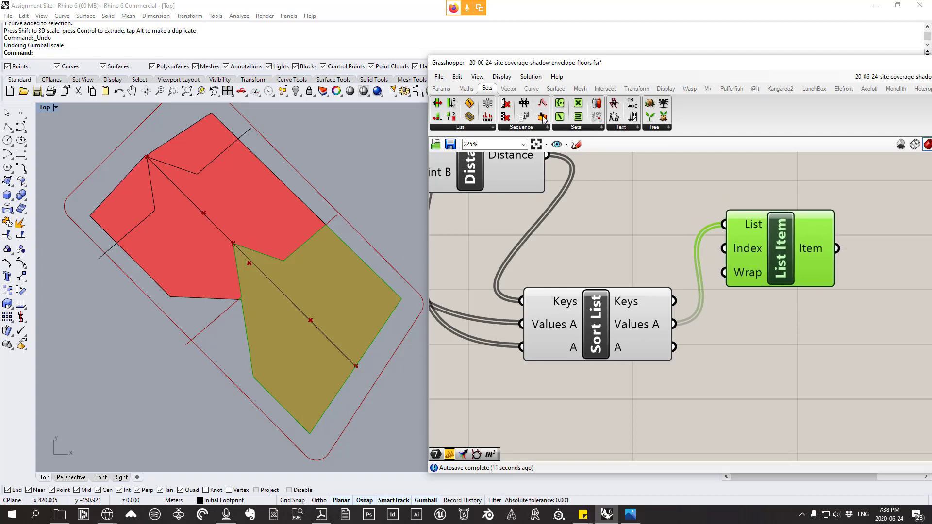
# - Add a second List Item component below the first and connect Sort List's sorted area output A to its List input
pyautogui.click(463, 128)
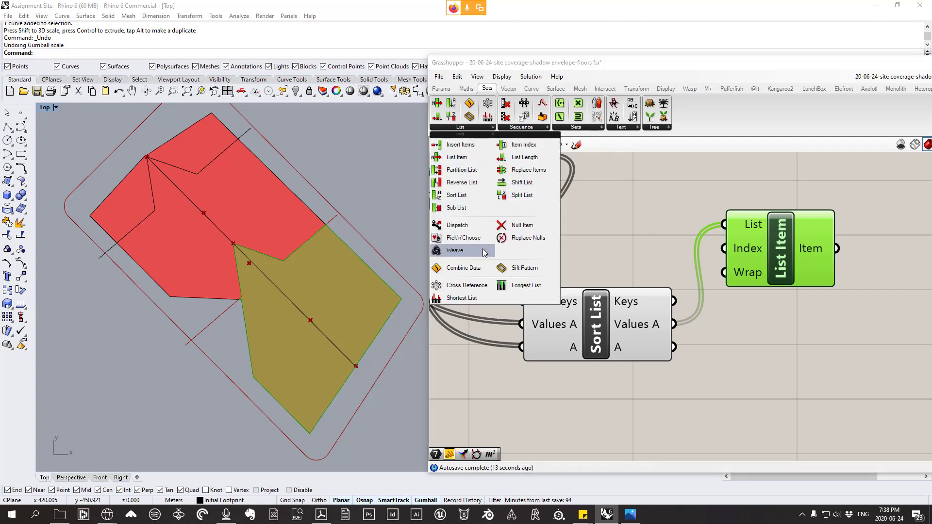
pyautogui.click(464, 162)
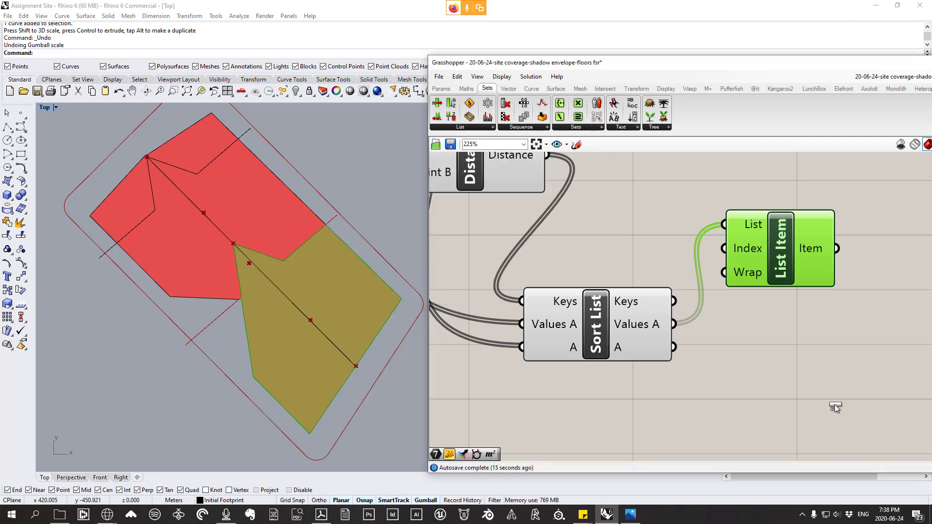
pyautogui.click(799, 387)
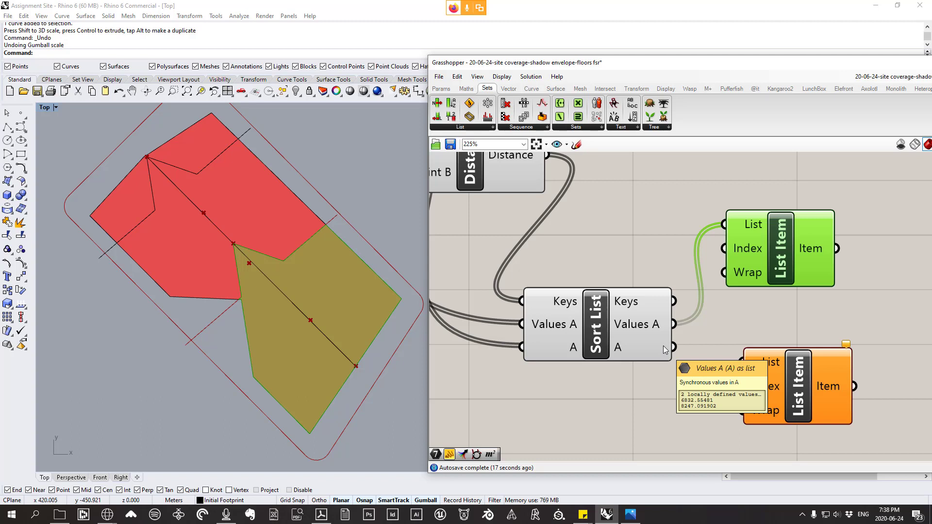
pyautogui.moveTo(663, 345); pyautogui.dragTo(771, 325)
pyautogui.moveTo(809, 332)
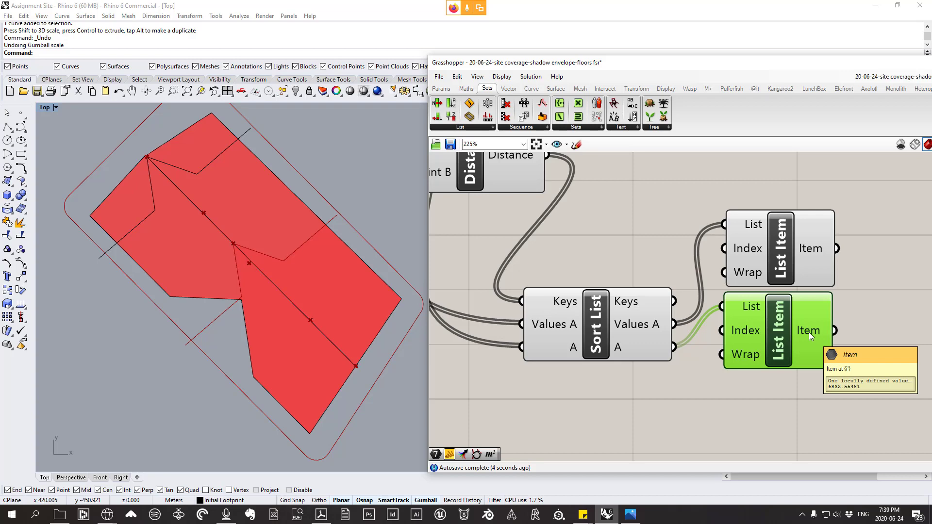
# - Turn off the preview of the splitting components from Evaluate Curve and Boundary Surfaces through to Distance
pyautogui.scroll(-8, 809, 332)
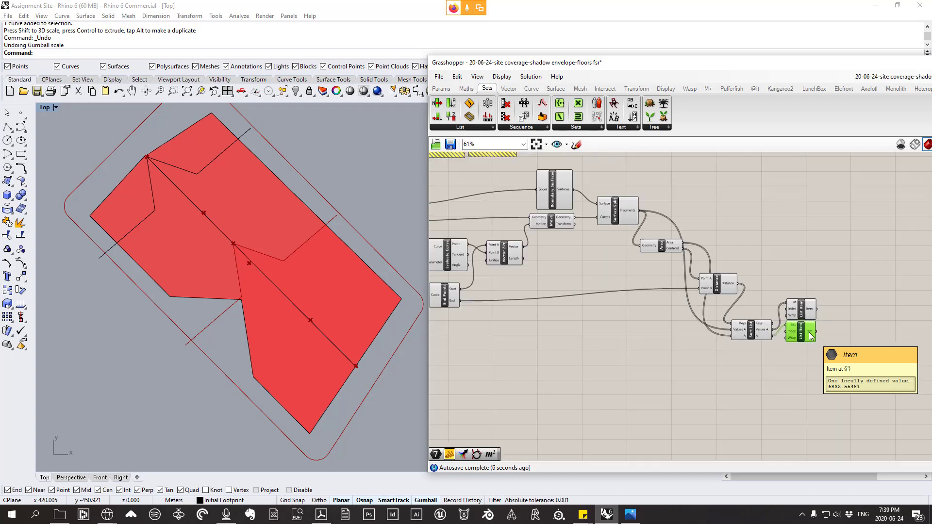
pyautogui.scroll(2, 750, 315)
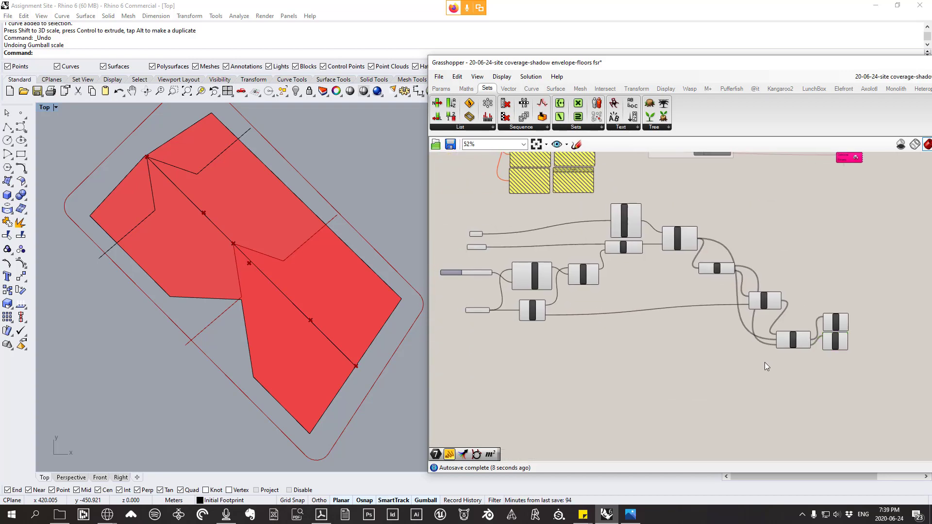
pyautogui.moveTo(765, 362); pyautogui.dragTo(543, 211)
pyautogui.rightClick(543, 210)
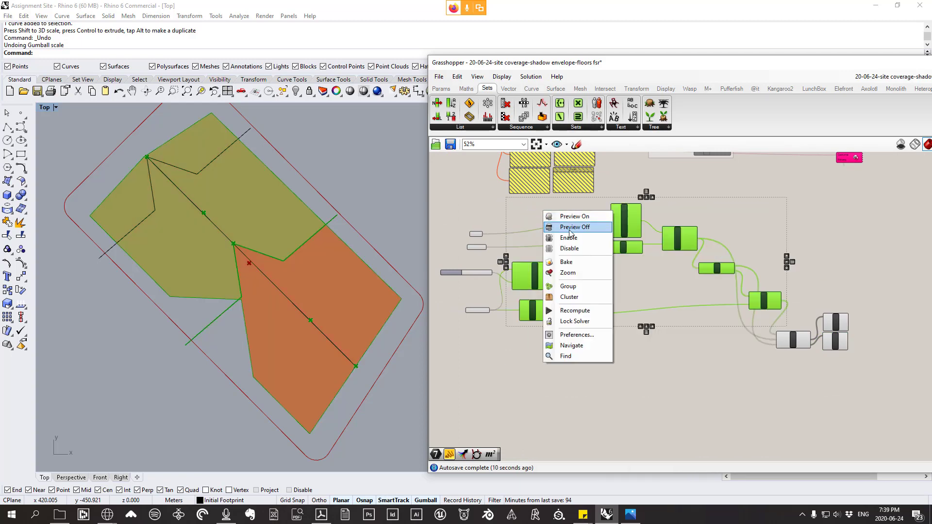
pyautogui.click(559, 225)
pyautogui.scroll(4, 486, 251)
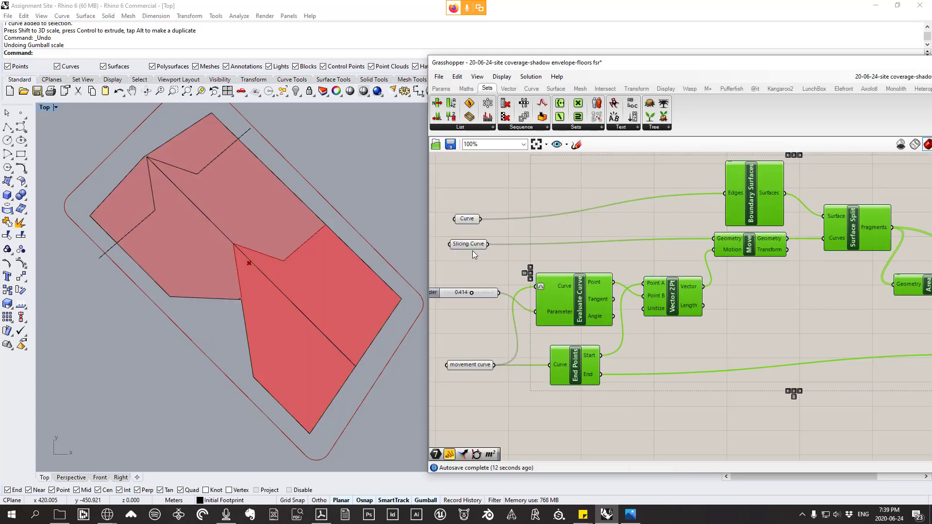
# - Turn off the preview of the Sort List component
pyautogui.scroll(-3, 553, 272)
pyautogui.click(500, 340)
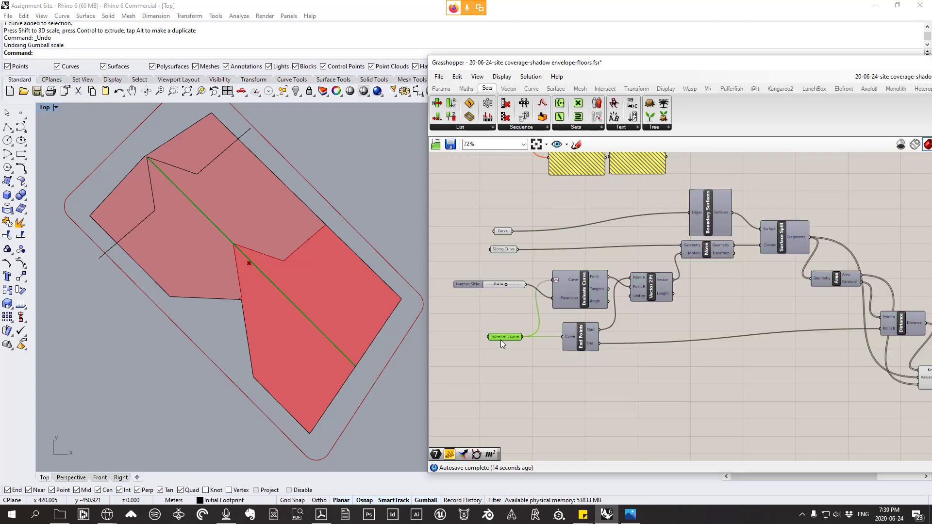
pyautogui.click(671, 342)
pyautogui.moveTo(671, 342); pyautogui.dragTo(540, 372, button='right')
pyautogui.click(817, 410)
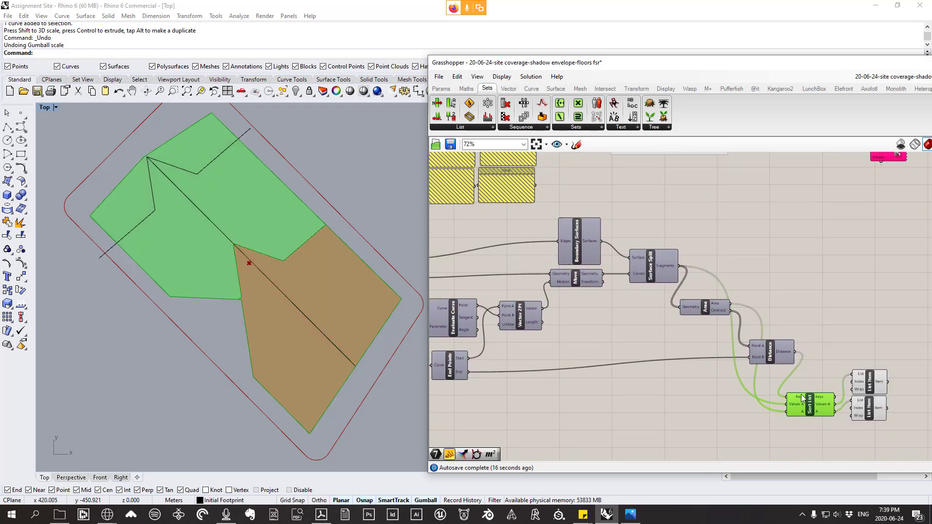
pyautogui.scroll(3, 834, 421)
pyautogui.rightClick(814, 339)
pyautogui.click(827, 360)
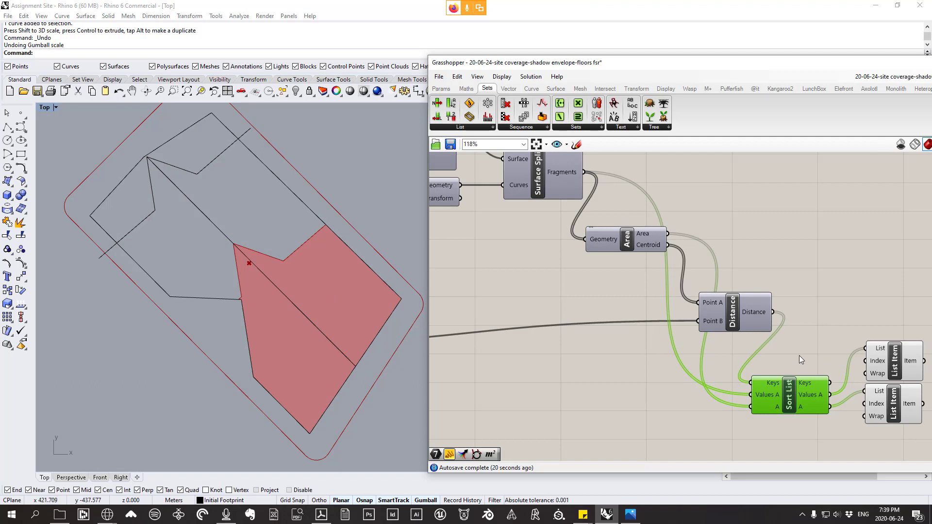
# - Move both List Item components up together, above and just beyond Sort List
pyautogui.moveTo(799, 356); pyautogui.dragTo(610, 341, button='right')
pyautogui.click(747, 403)
pyautogui.moveTo(747, 401); pyautogui.dragTo(671, 322)
pyautogui.moveTo(701, 353); pyautogui.dragTo(677, 282)
pyautogui.scroll(-1, 617, 276)
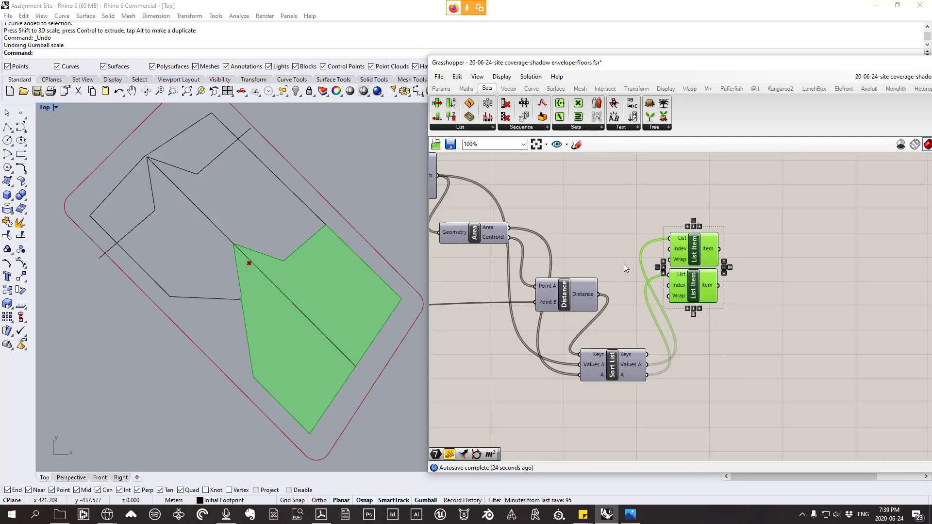
pyautogui.moveTo(625, 263); pyautogui.dragTo(656, 282, button='right')
pyautogui.click(771, 284)
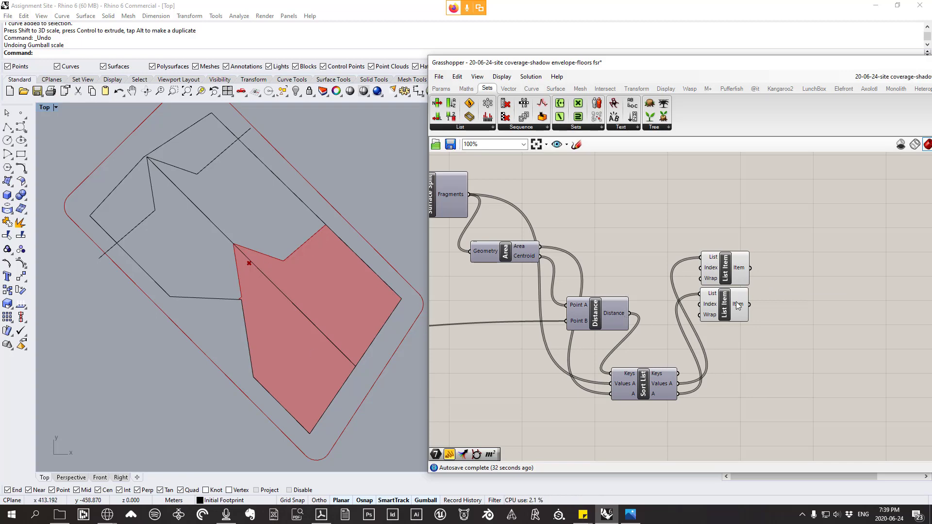
# - Space the two List Item components apart vertically, keeping them aligned in one column
pyautogui.scroll(-4, 736, 302)
pyautogui.moveTo(738, 288); pyautogui.dragTo(667, 254, button='right')
pyautogui.scroll(2, 655, 185)
pyautogui.scroll(1, 705, 381)
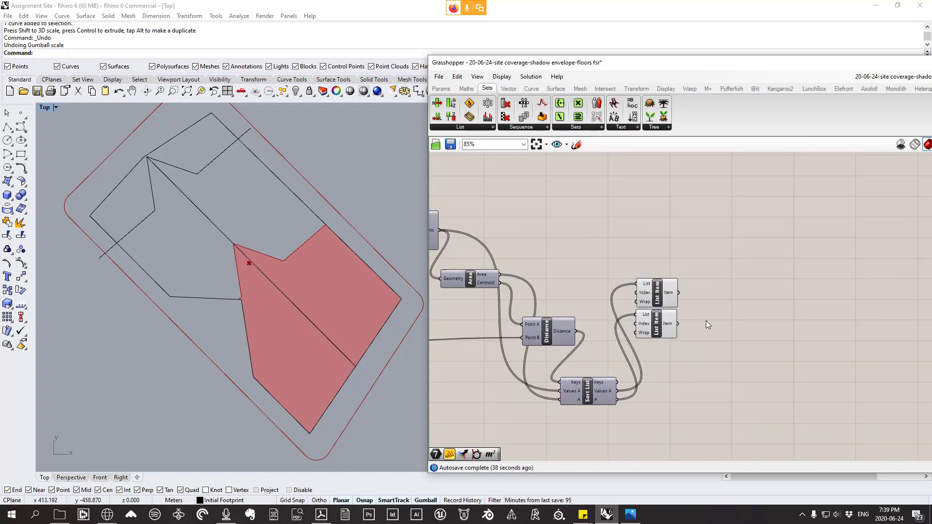
pyautogui.scroll(2, 690, 304)
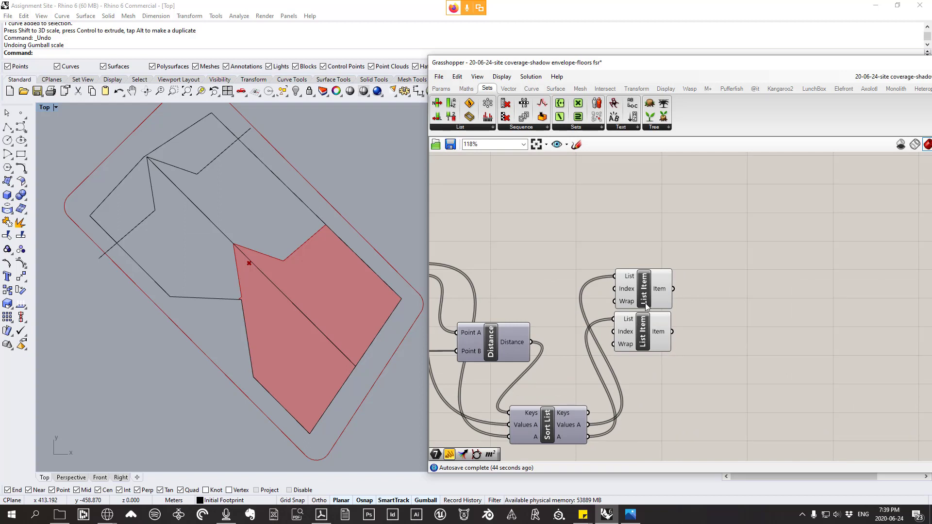
pyautogui.moveTo(668, 297); pyautogui.dragTo(634, 219)
pyautogui.moveTo(654, 335); pyautogui.dragTo(643, 316)
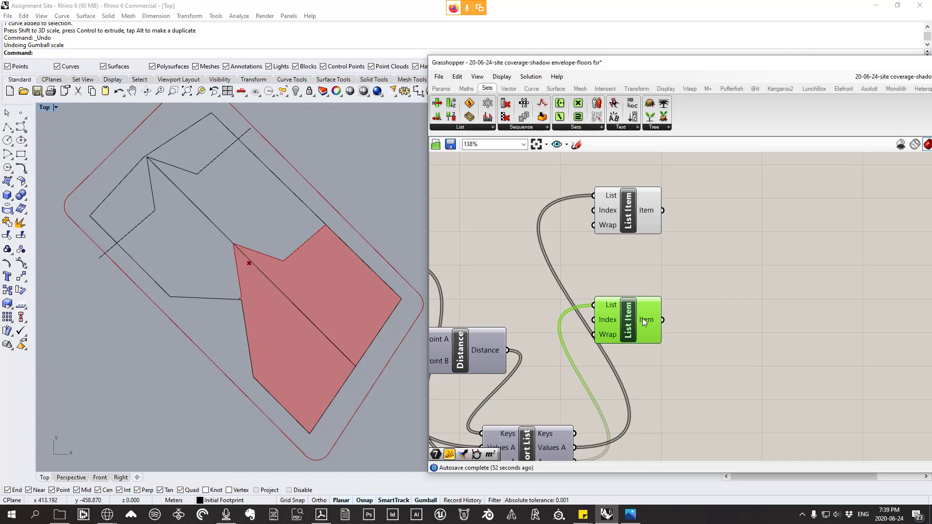
# - Add a Subtraction component and connect the lower List Item's output to its A input
pyautogui.click(467, 90)
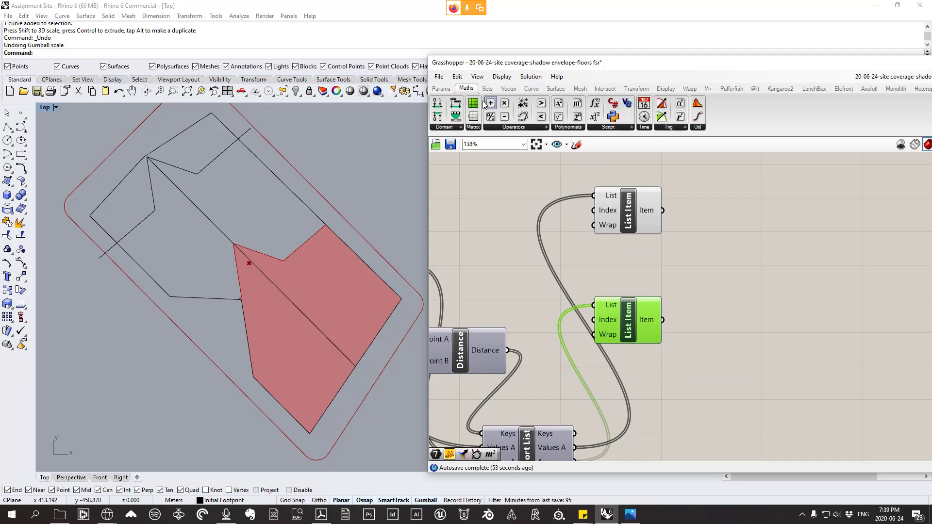
pyautogui.click(517, 128)
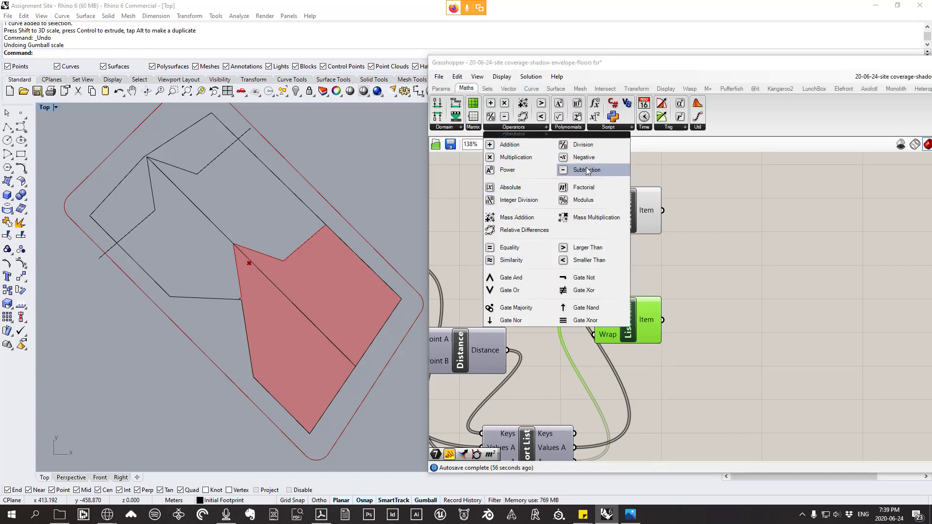
pyautogui.moveTo(589, 172); pyautogui.dragTo(767, 267)
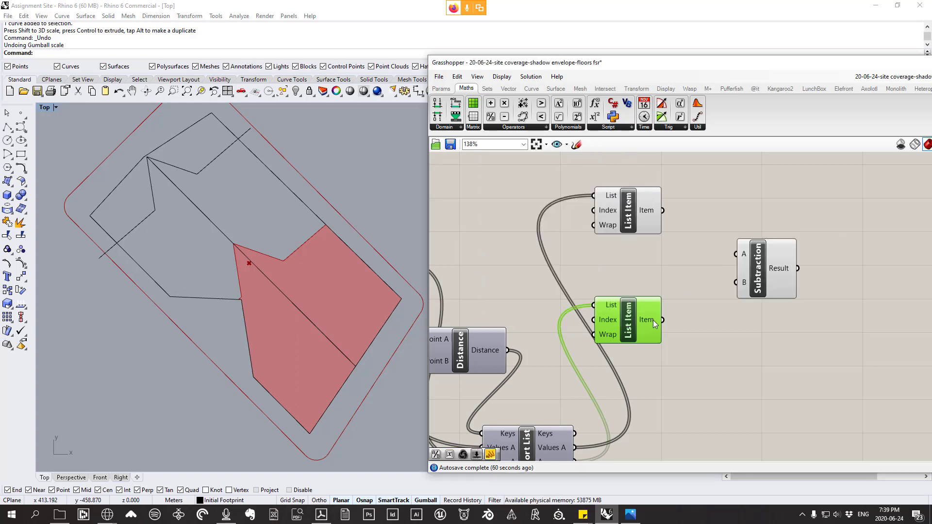
pyautogui.moveTo(661, 320); pyautogui.dragTo(739, 254)
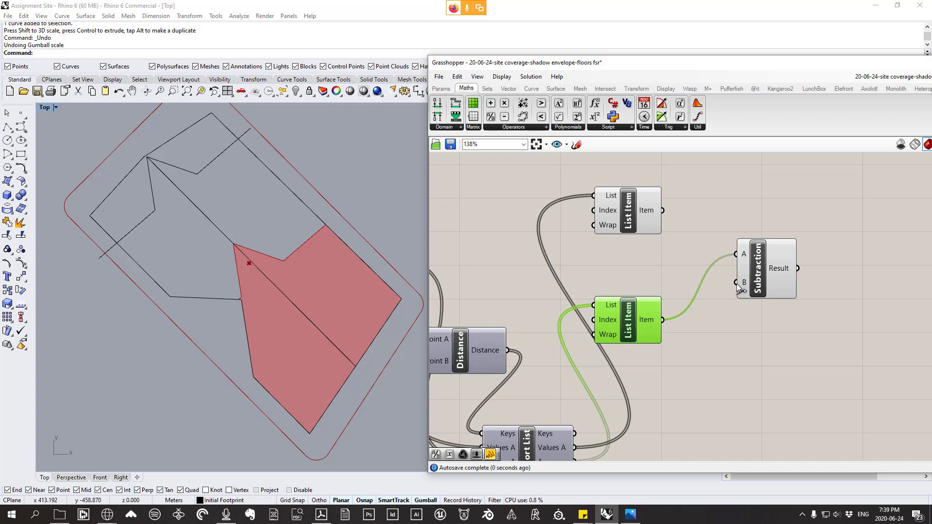
# - Connect the Max Site Coverage group's Area output to Subtraction's B input and line Subtraction up with the lower List Item
pyautogui.scroll(-5, 741, 266)
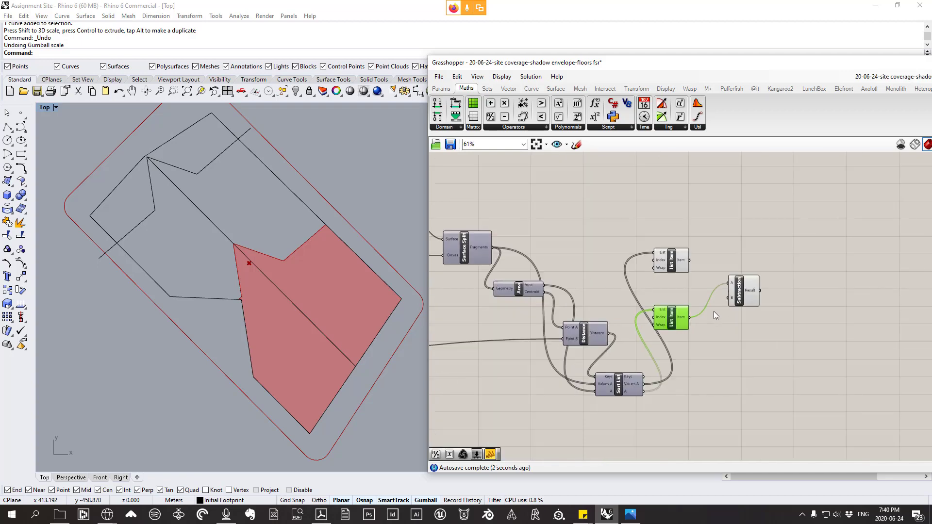
pyautogui.scroll(3, 544, 231)
pyautogui.scroll(3, 544, 231)
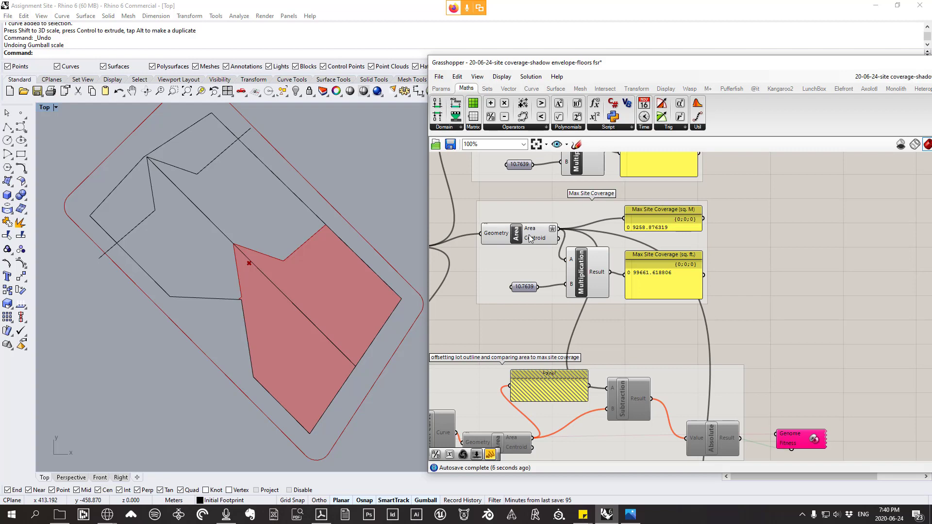
pyautogui.moveTo(535, 232); pyautogui.dragTo(533, 232)
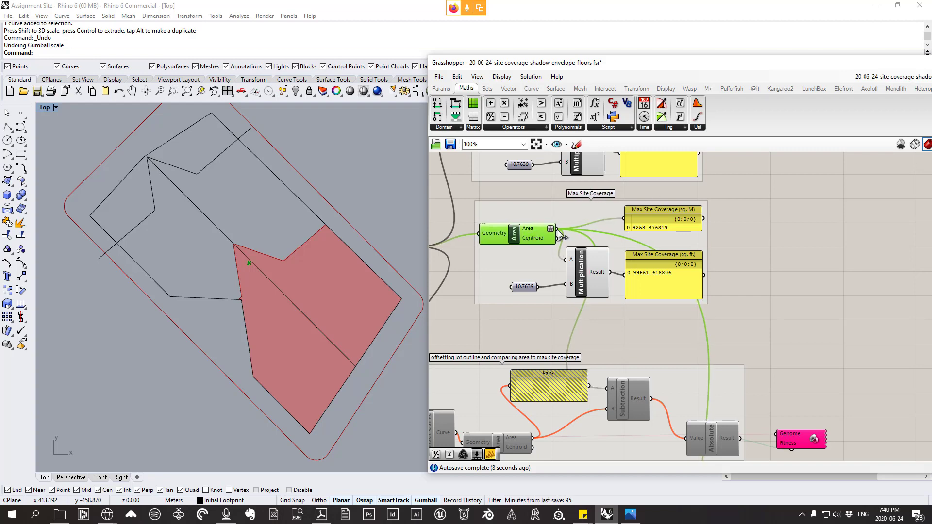
pyautogui.scroll(-7, 580, 243)
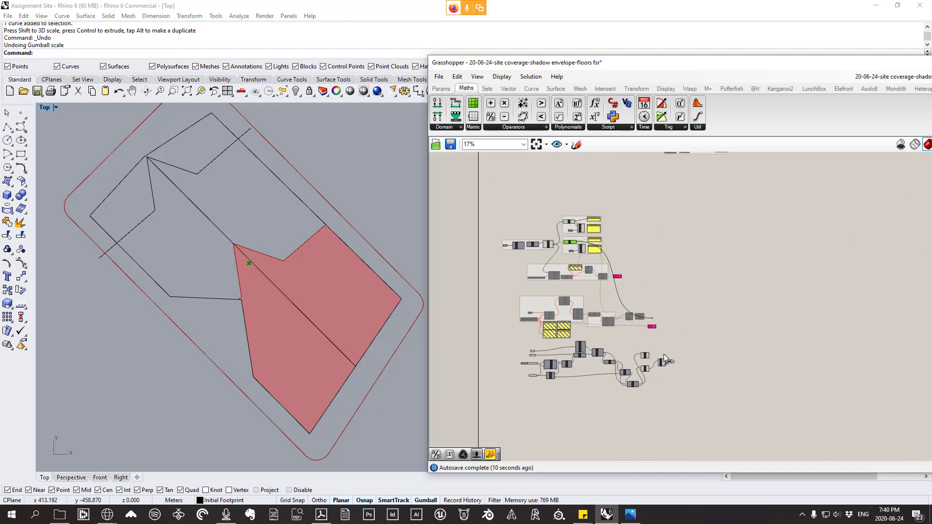
pyautogui.scroll(7, 665, 360)
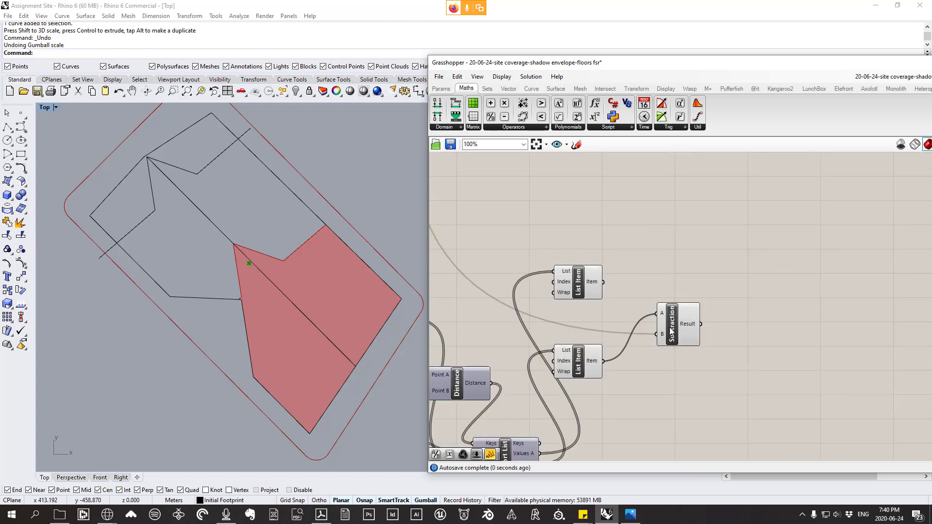
pyautogui.moveTo(672, 332); pyautogui.dragTo(666, 367)
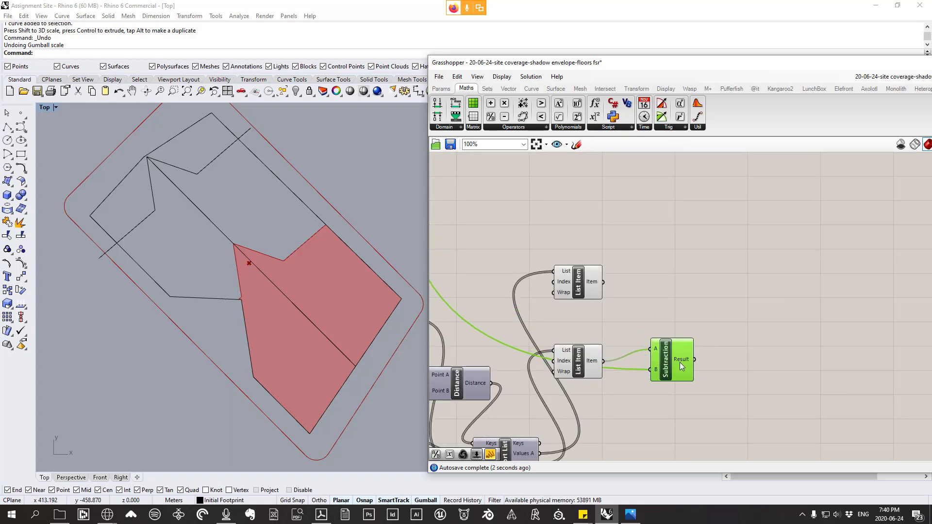
# - Add an Absolute component after Subtraction and connect the Subtraction result to its Value input
pyautogui.doubleClick(756, 337)
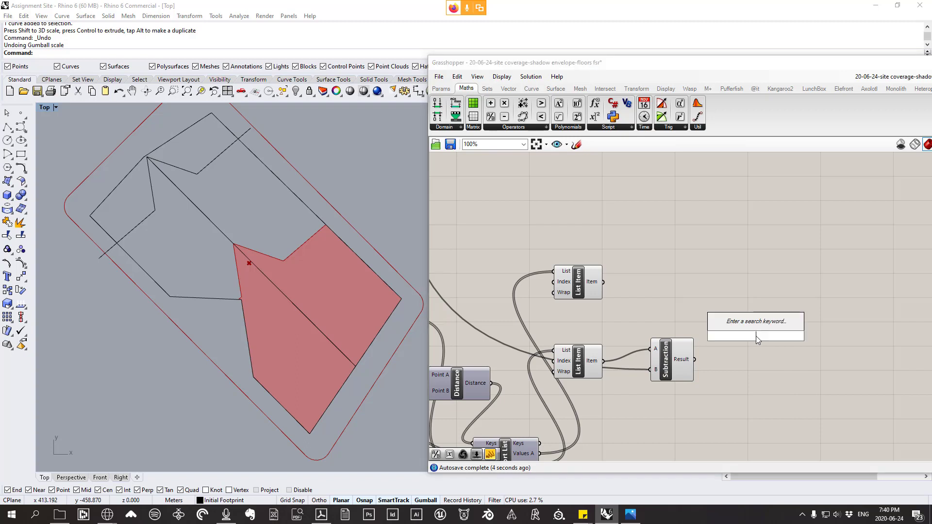
pyautogui.write('abs')
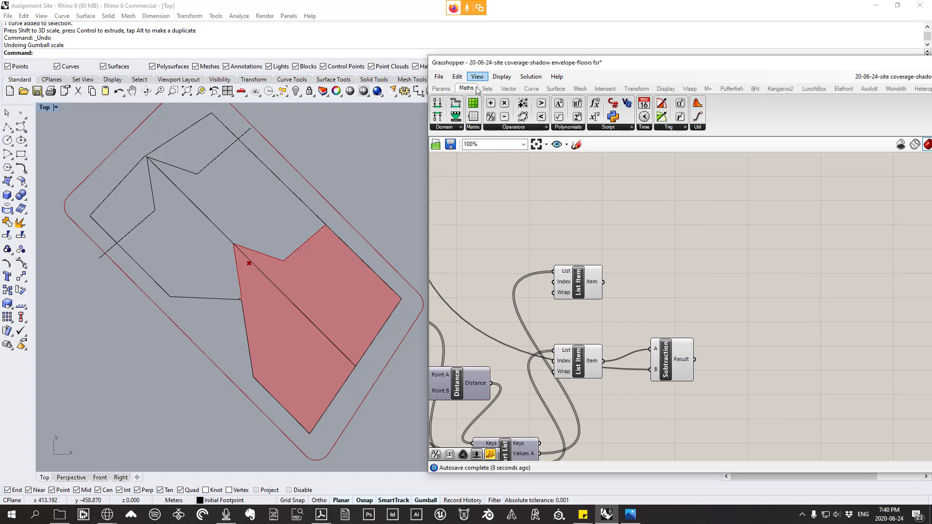
pyautogui.click(507, 128)
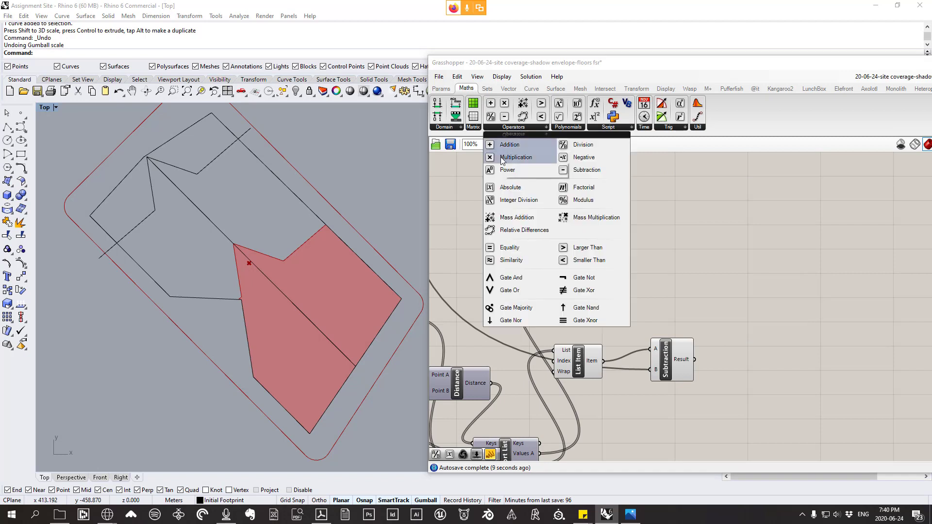
pyautogui.click(509, 188)
pyautogui.click(767, 326)
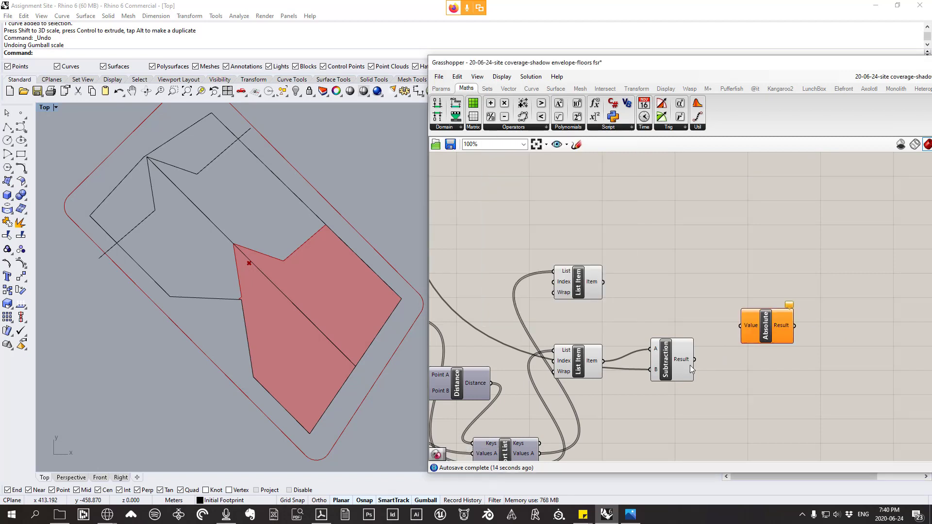
pyautogui.moveTo(694, 360); pyautogui.dragTo(763, 339)
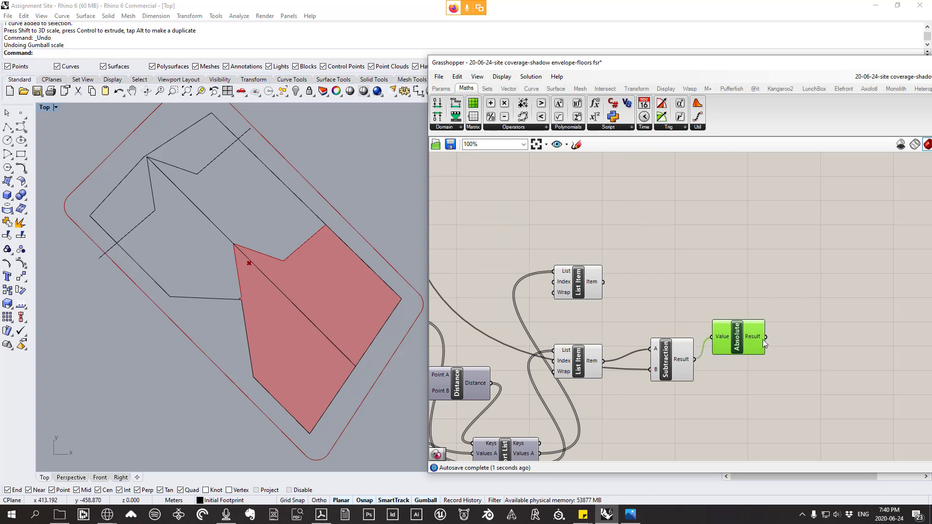
# - Add a Galapagos component and connect its Fitness input to the Absolute component's Result
pyautogui.moveTo(762, 339)
pyautogui.click(441, 89)
pyautogui.click(692, 130)
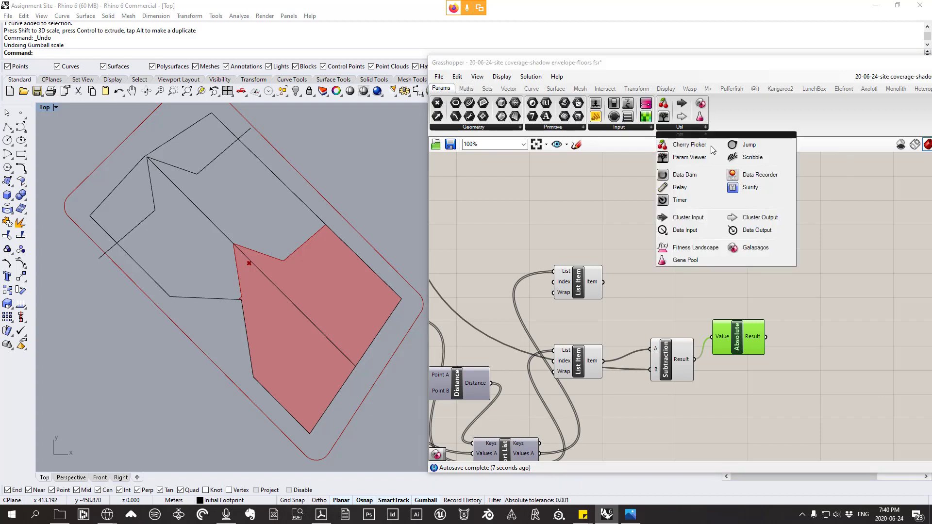
pyautogui.click(756, 248)
pyautogui.click(843, 383)
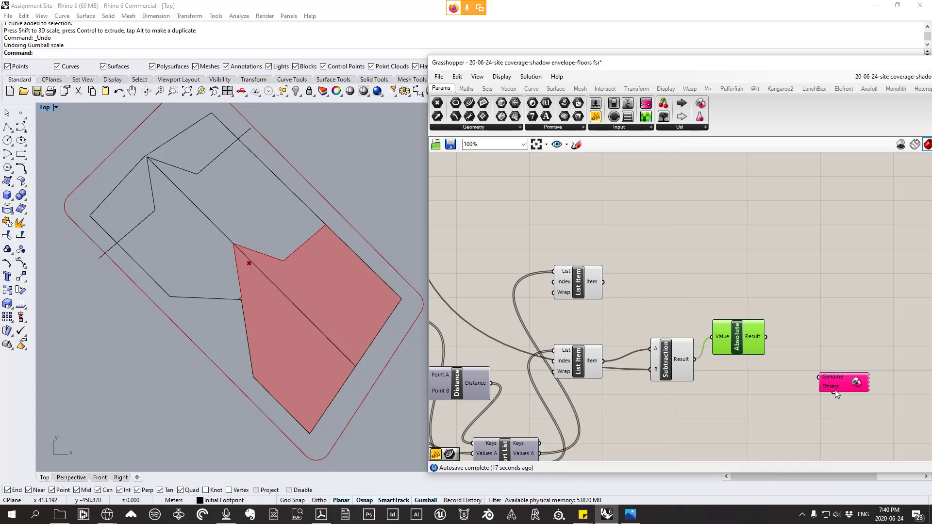
pyautogui.moveTo(836, 389); pyautogui.dragTo(765, 337)
# - Connect Galapagos' Genome input to the number slider that drives Evaluate Curve
pyautogui.scroll(-5, 861, 357)
pyautogui.moveTo(819, 378); pyautogui.dragTo(498, 327)
pyautogui.scroll(4, 580, 388)
pyautogui.scroll(-4, 500, 329)
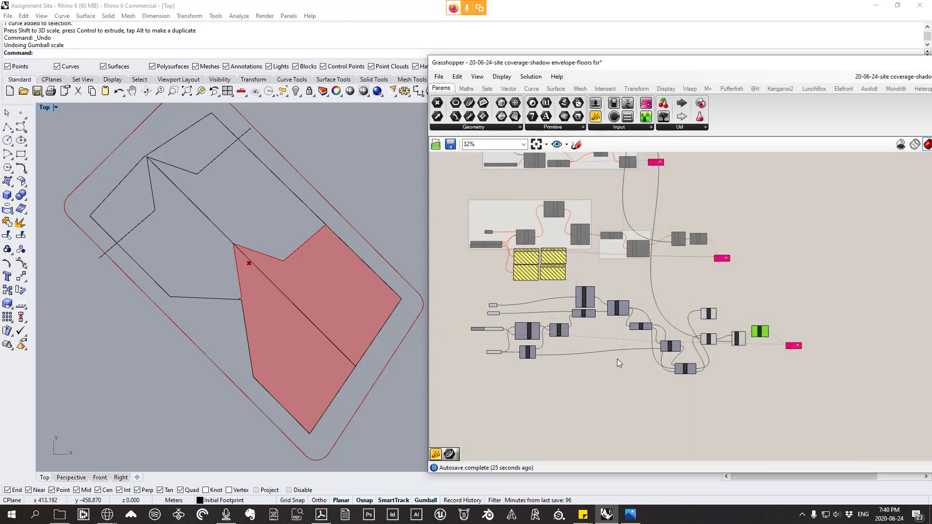
# - Reposition the Galapagos component directly below the Absolute component
pyautogui.moveTo(798, 344); pyautogui.dragTo(666, 410)
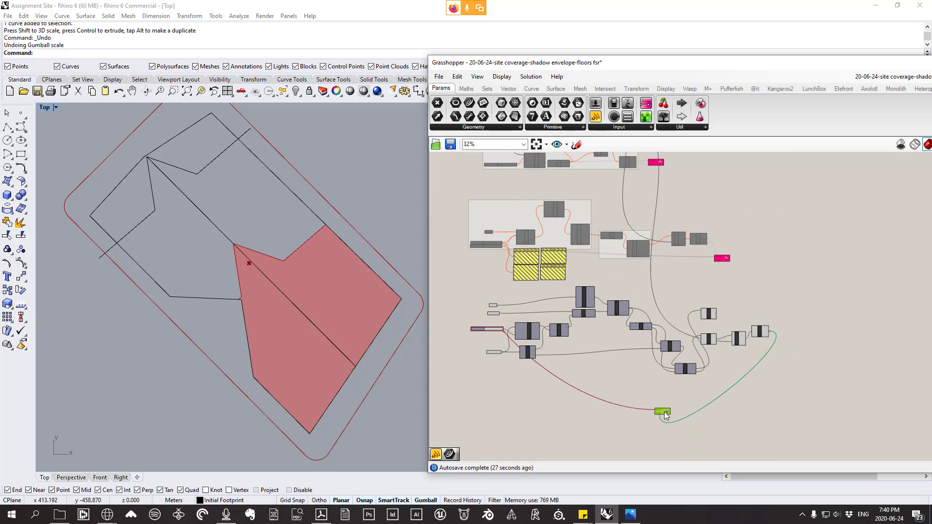
pyautogui.scroll(2, 639, 413)
pyautogui.scroll(1, 639, 413)
pyautogui.moveTo(639, 412); pyautogui.dragTo(564, 382, button='right')
pyautogui.scroll(-2, 775, 396)
pyautogui.moveTo(561, 377); pyautogui.dragTo(699, 299)
pyautogui.scroll(4, 691, 299)
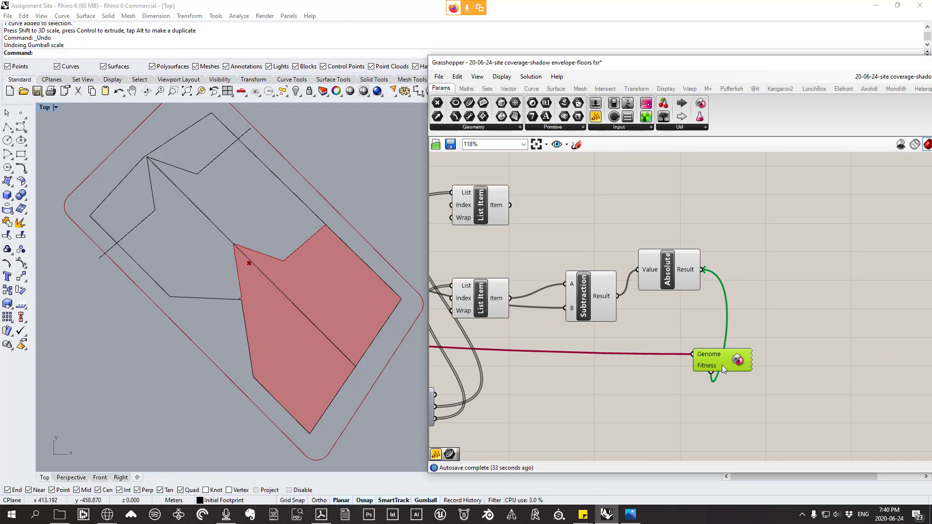
pyautogui.moveTo(721, 365); pyautogui.dragTo(692, 367)
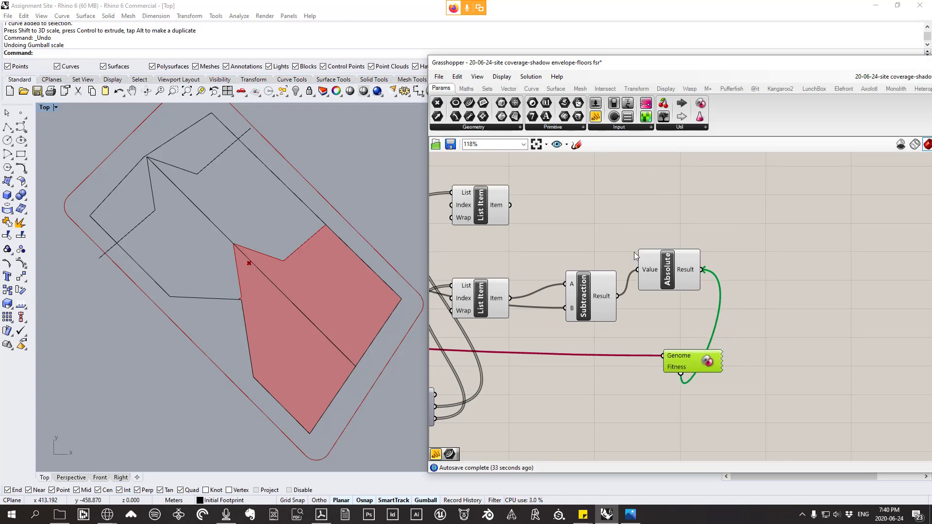
# - Open the Galapagos Editor and set the fitness goal to Minimize
pyautogui.doubleClick(696, 361)
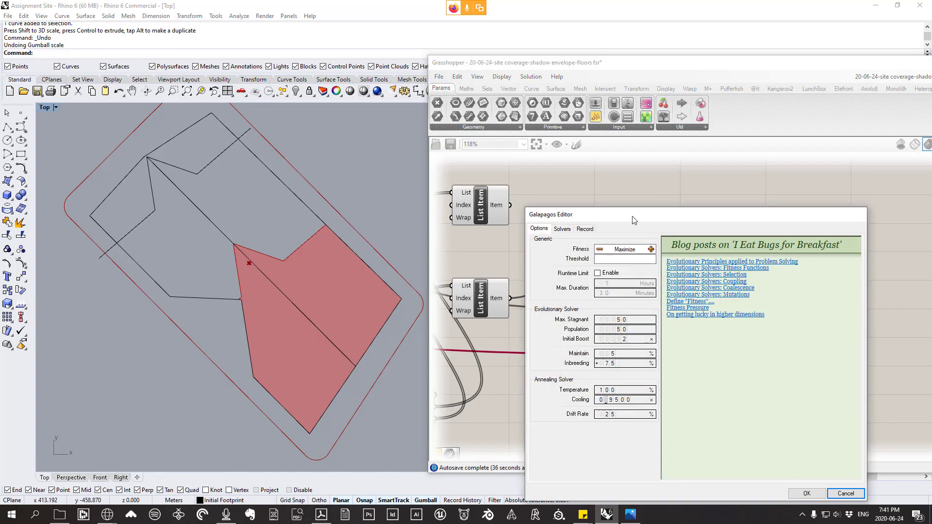
pyautogui.click(600, 249)
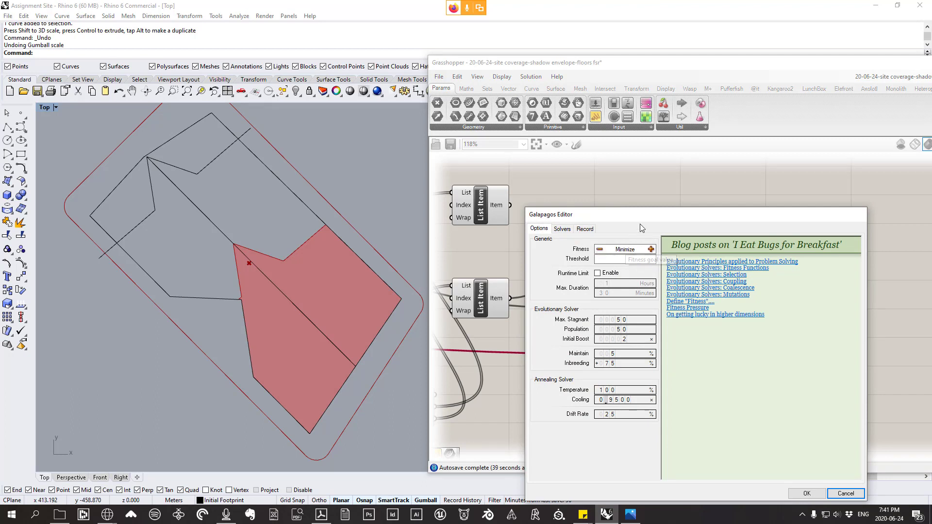
# - Run the evolutionary solver with all genomes displayed in the Rhino viewport, and stop it after a couple dozen generations
pyautogui.click(565, 230)
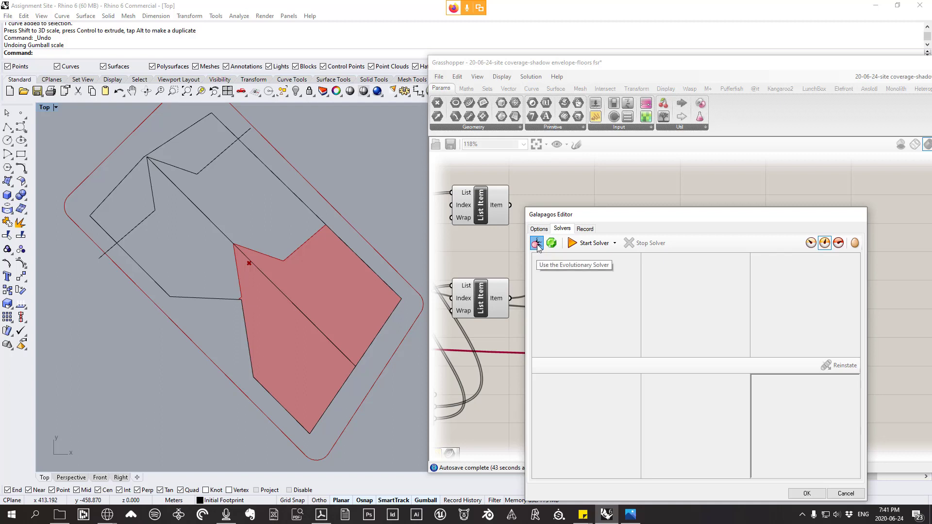
pyautogui.click(809, 244)
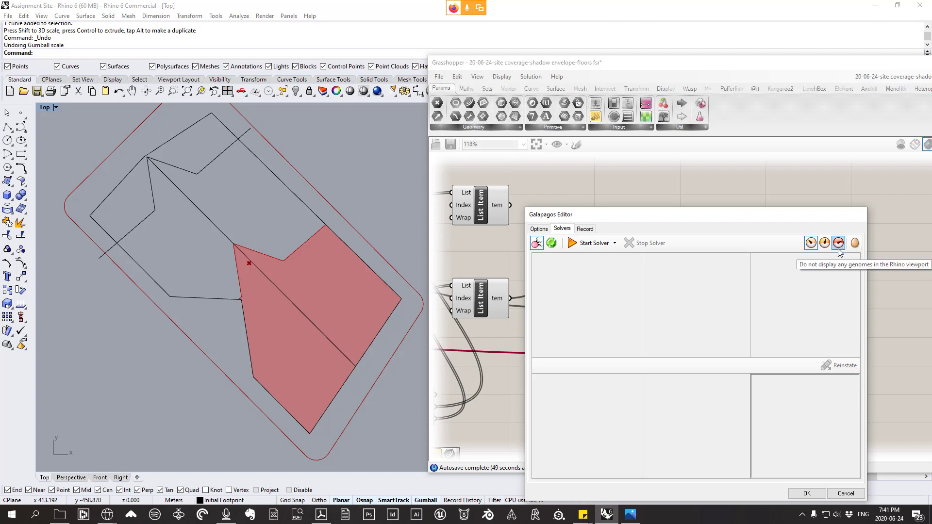
pyautogui.click(593, 244)
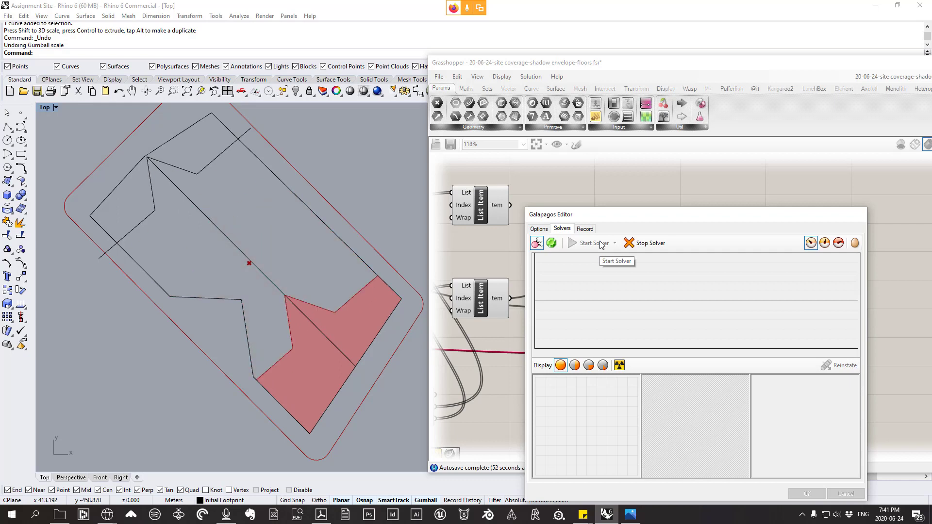
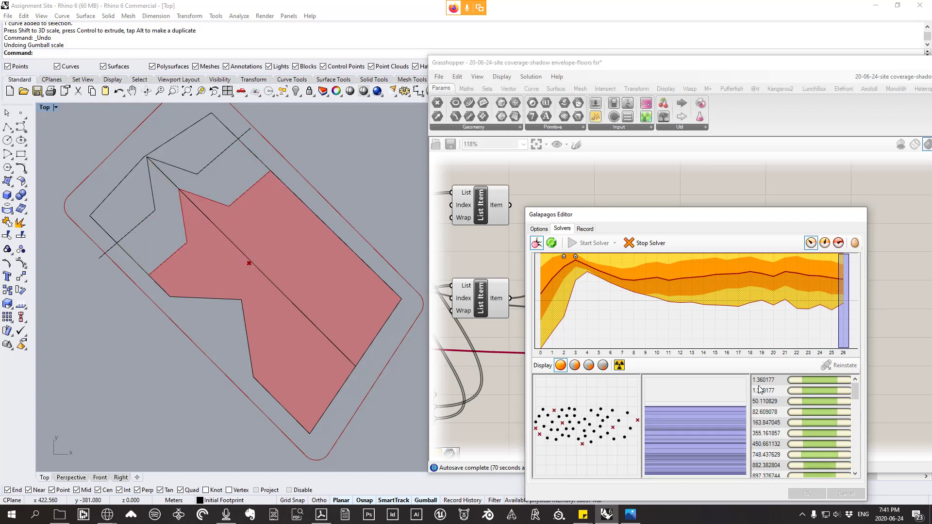
pyautogui.click(636, 243)
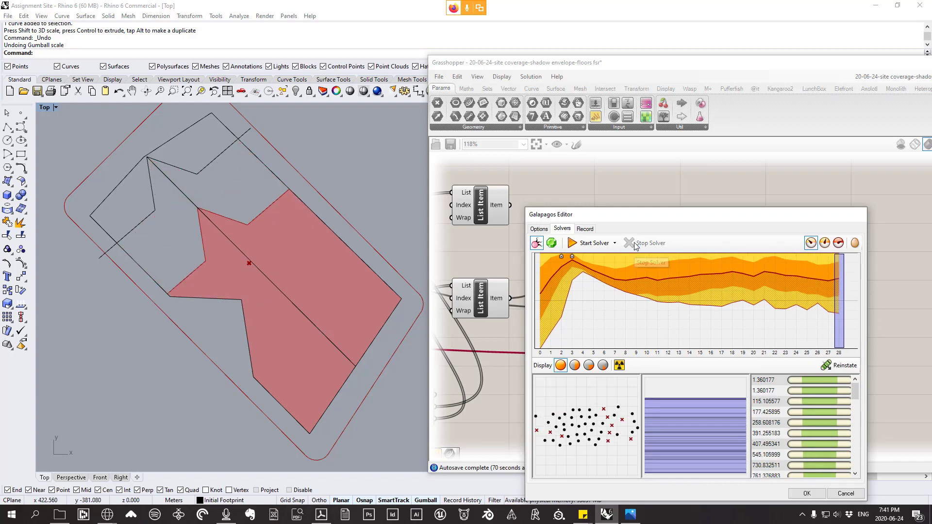
# - Reinstate the best-ranked genome of the latest generation and accept the Galapagos Editor
pyautogui.click(784, 380)
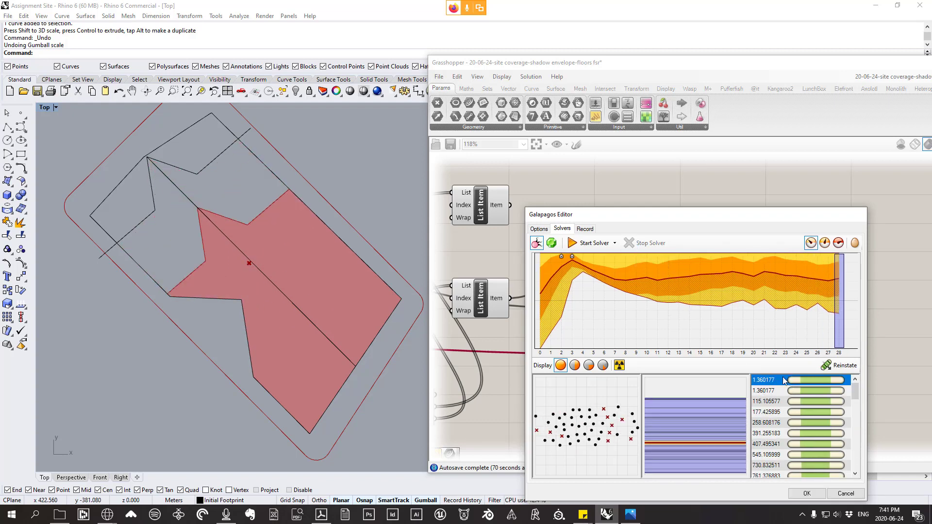
pyautogui.click(840, 367)
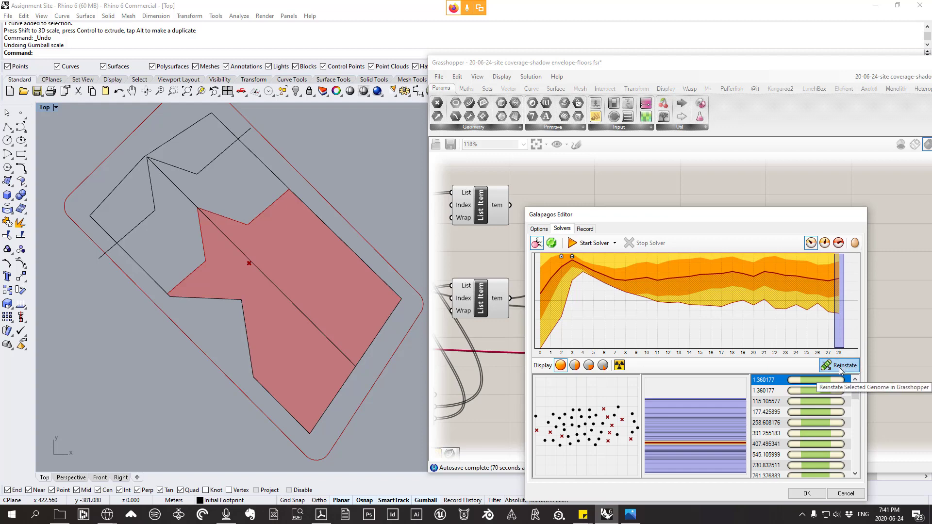
pyautogui.click(807, 492)
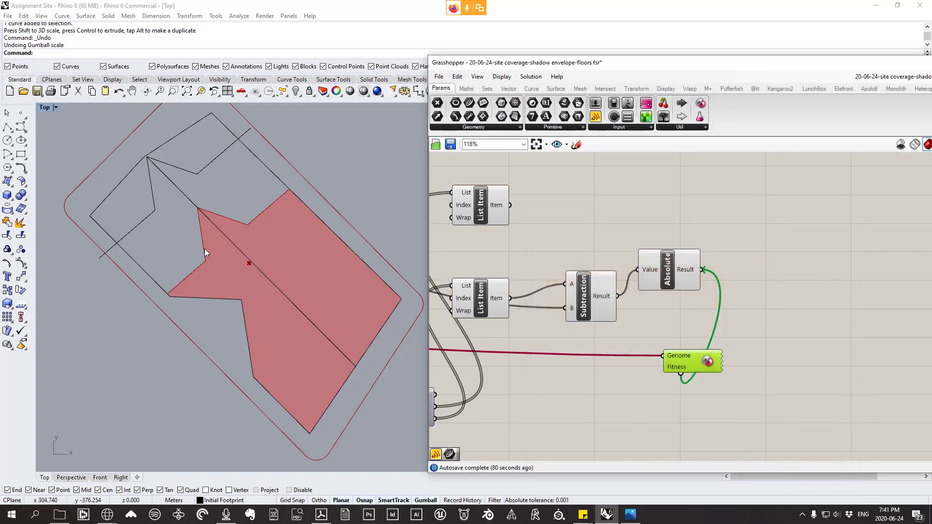
# - Limit the number slider driving Evaluate Curve to a 0.2 to 0.3 domain with six decimal digits
pyautogui.scroll(-4, 523, 329)
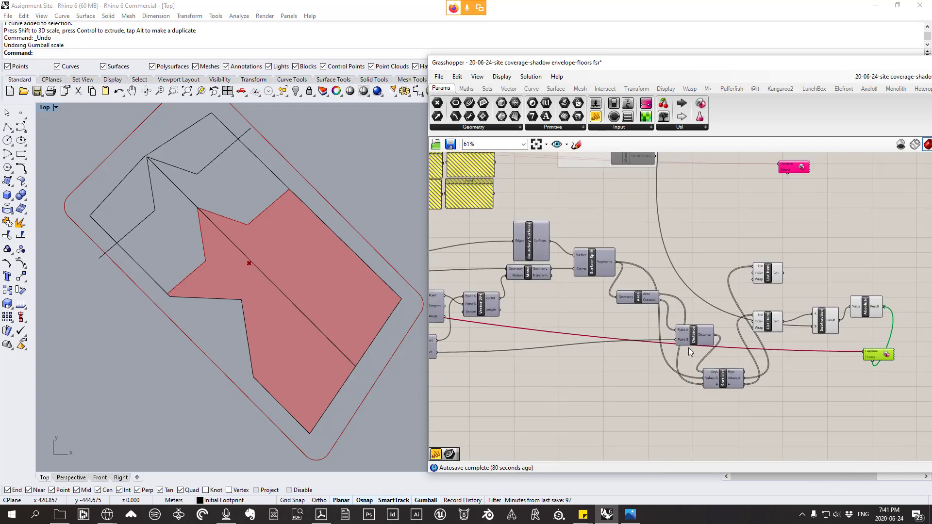
pyautogui.scroll(6, 575, 338)
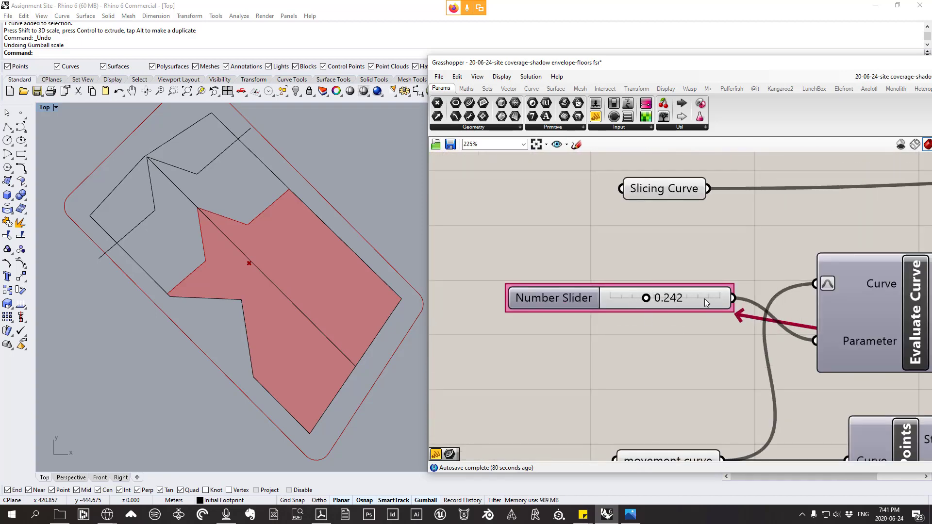
pyautogui.doubleClick(628, 297)
pyautogui.click(541, 301)
pyautogui.doubleClick(541, 301)
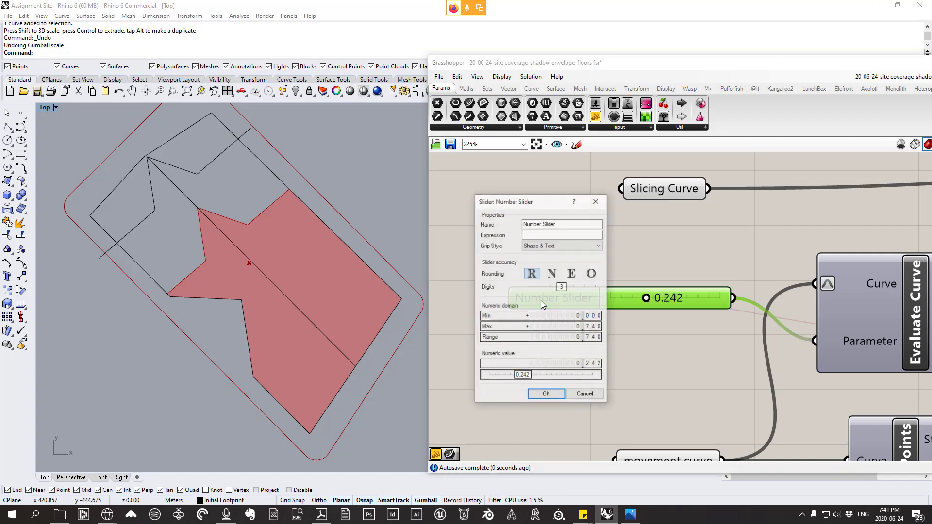
pyautogui.doubleClick(550, 320)
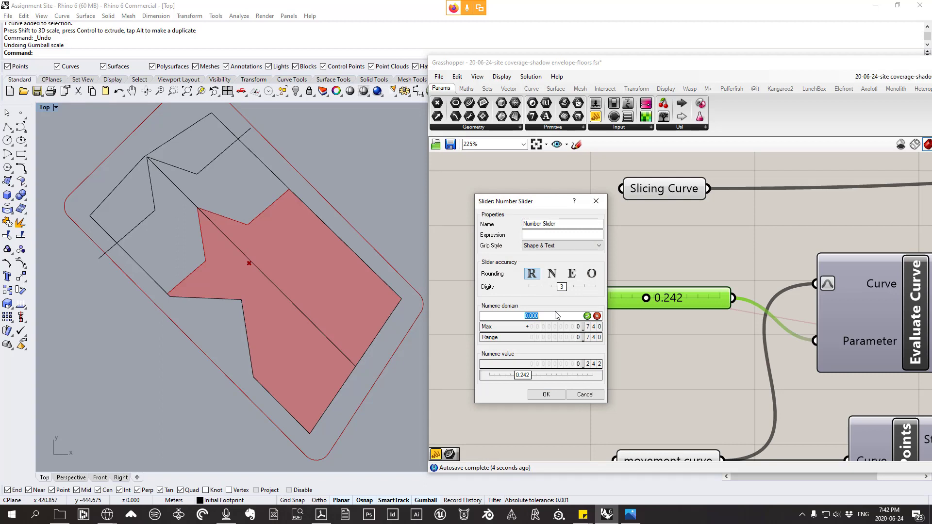
pyautogui.write('0.2')
pyautogui.click(587, 316)
pyautogui.doubleClick(555, 329)
pyautogui.write('0.3')
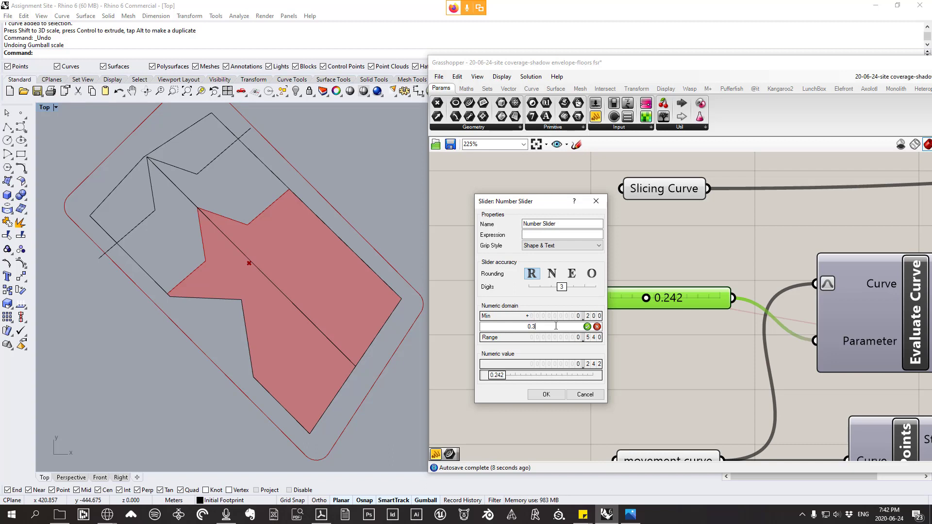
pyautogui.click(587, 327)
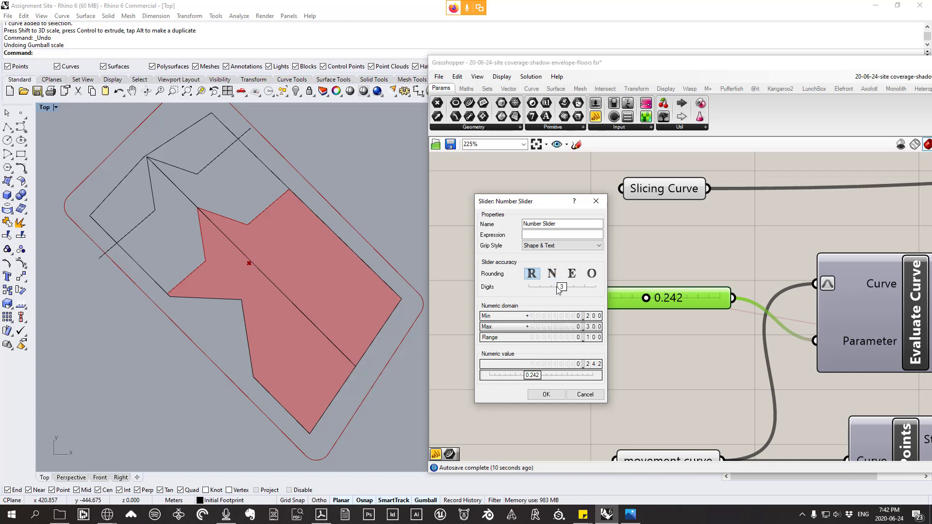
pyautogui.moveTo(562, 287); pyautogui.dragTo(609, 297)
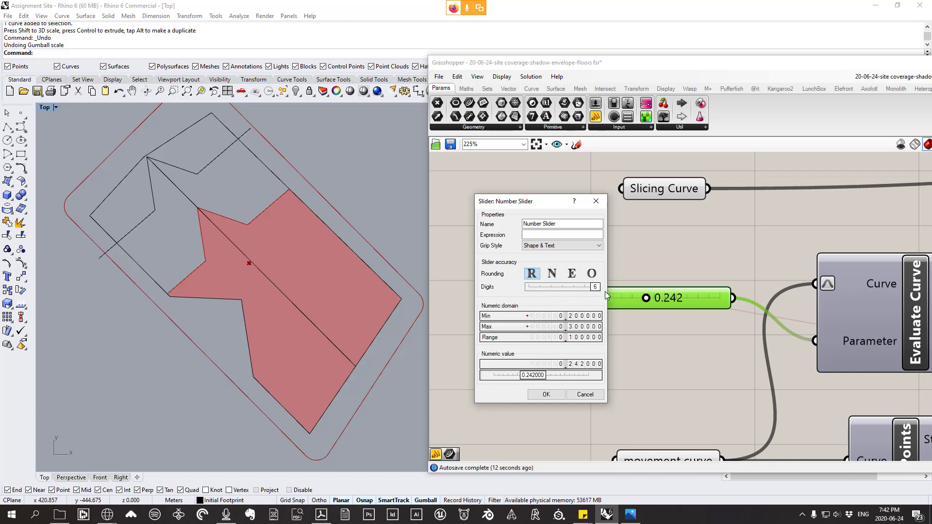
pyautogui.click(546, 394)
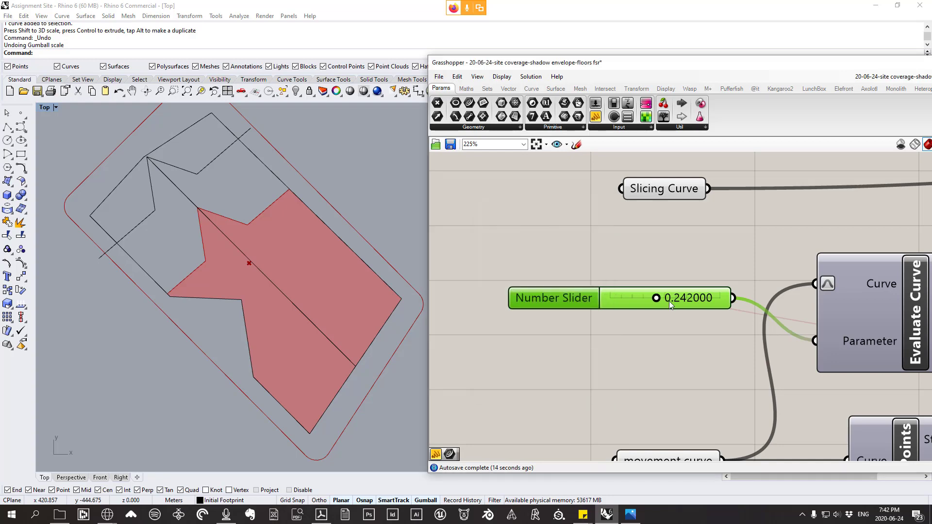
# - Reopen the Galapagos Editor and start the evolutionary solver on the narrowed slider range
pyautogui.scroll(-5, 548, 327)
pyautogui.scroll(3, 775, 322)
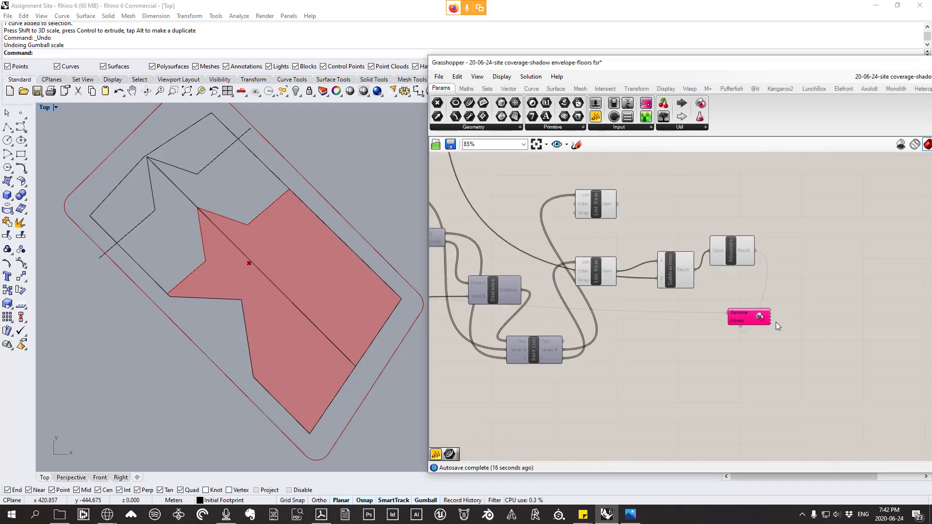
pyautogui.doubleClick(747, 311)
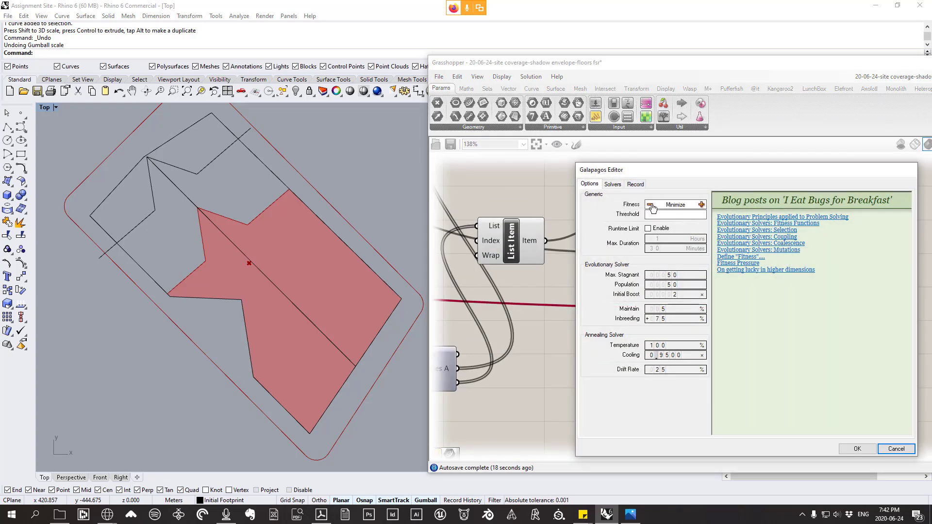
pyautogui.click(612, 184)
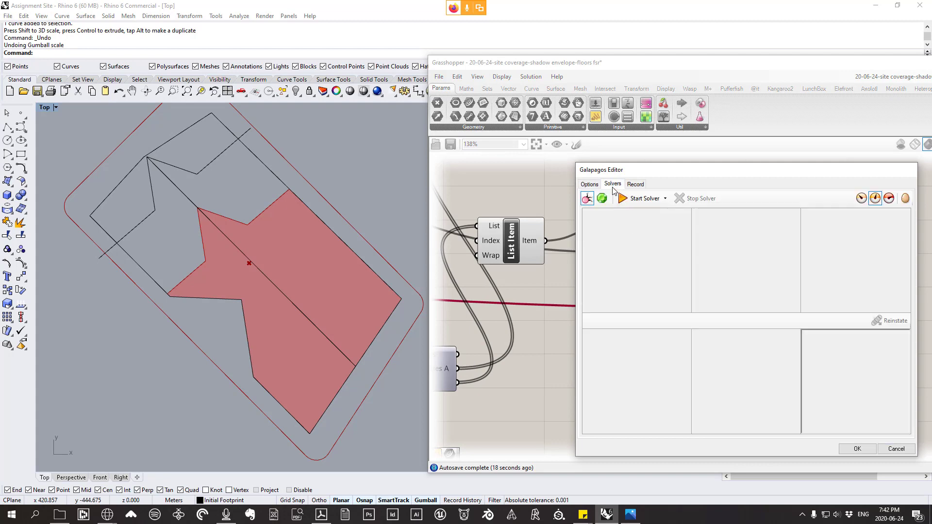
pyautogui.click(636, 198)
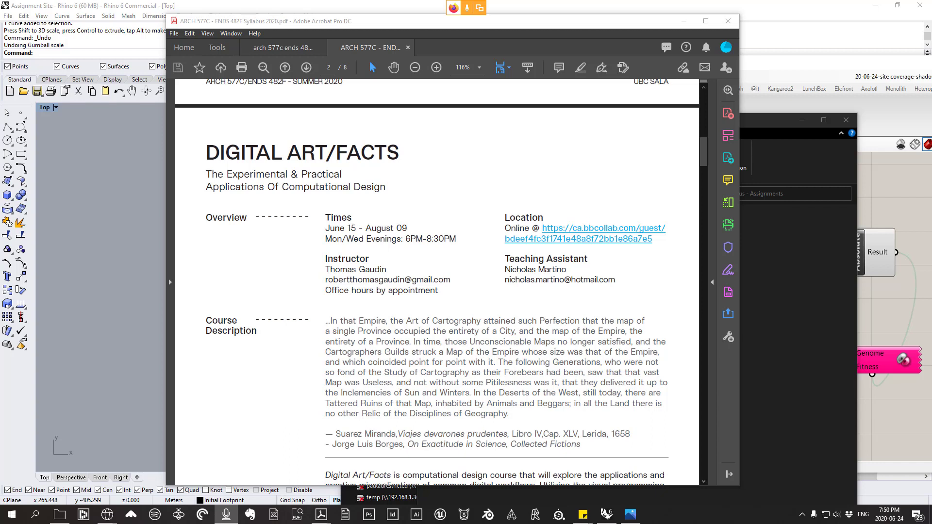
# - Switch from the PDF syllabus back to Grasshopper, reopen the Galapagos Editor and start the solver
pyautogui.click(917, 515)
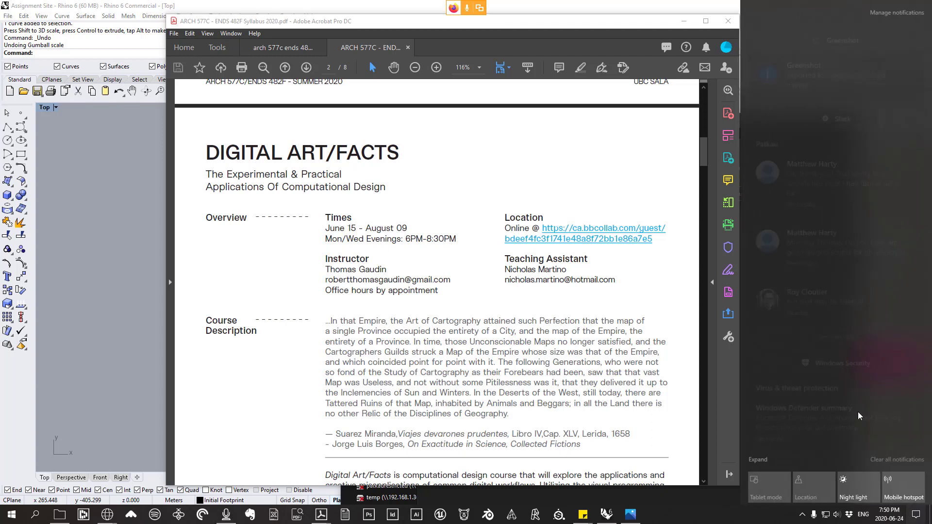
pyautogui.click(606, 514)
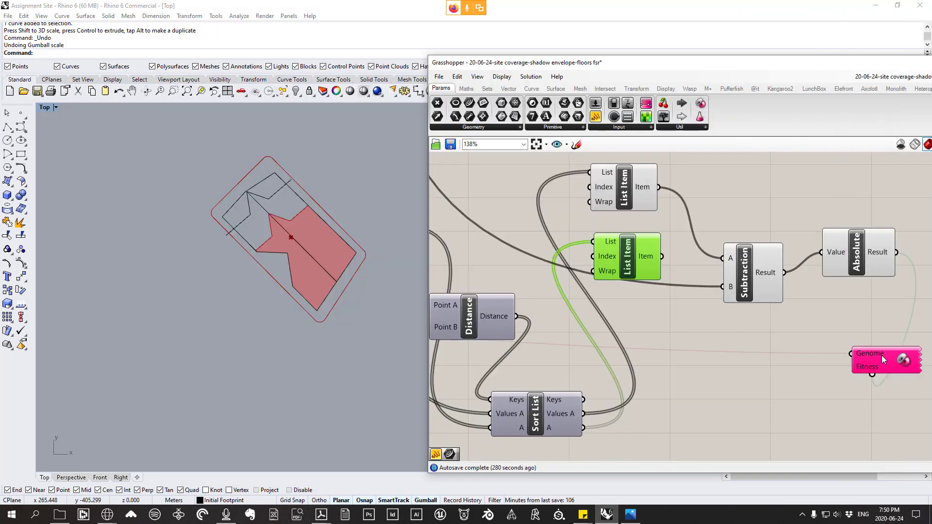
pyautogui.doubleClick(881, 353)
pyautogui.click(624, 227)
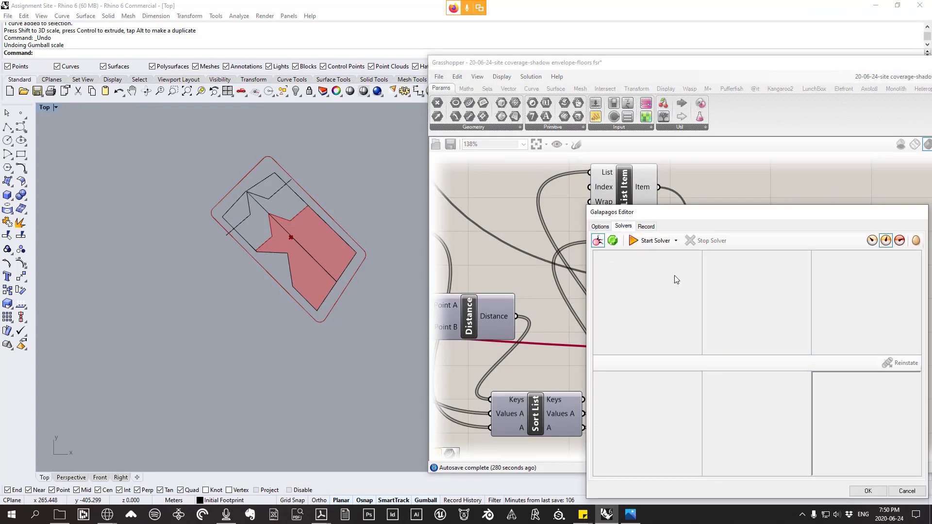
pyautogui.click(649, 241)
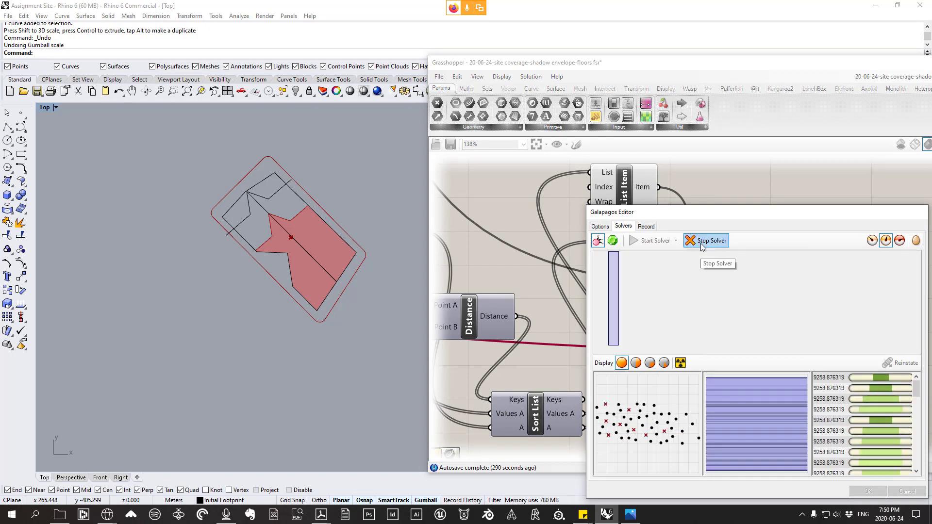
# - Reinstate the second genome in the list and inspect the number slider that drives Evaluate Curve
pyautogui.click(862, 378)
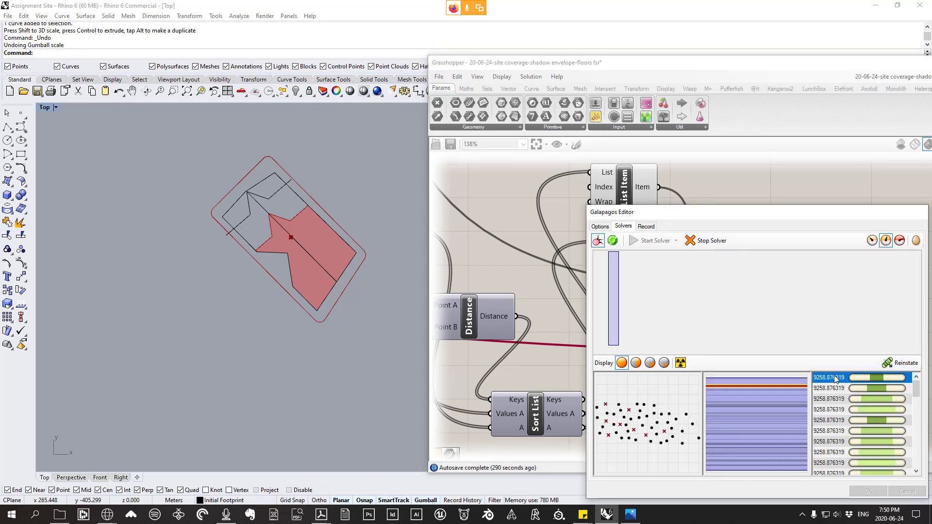
pyautogui.click(836, 388)
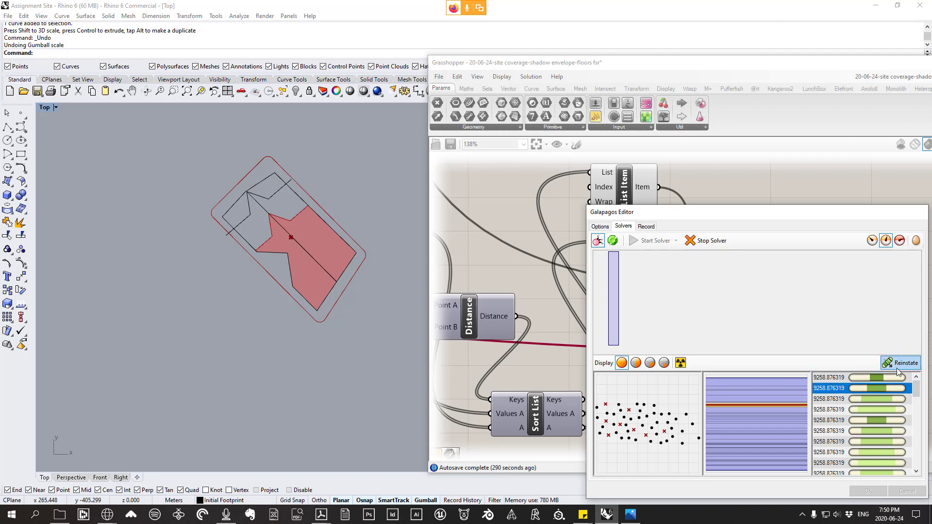
pyautogui.click(718, 243)
pyautogui.scroll(-10, 532, 289)
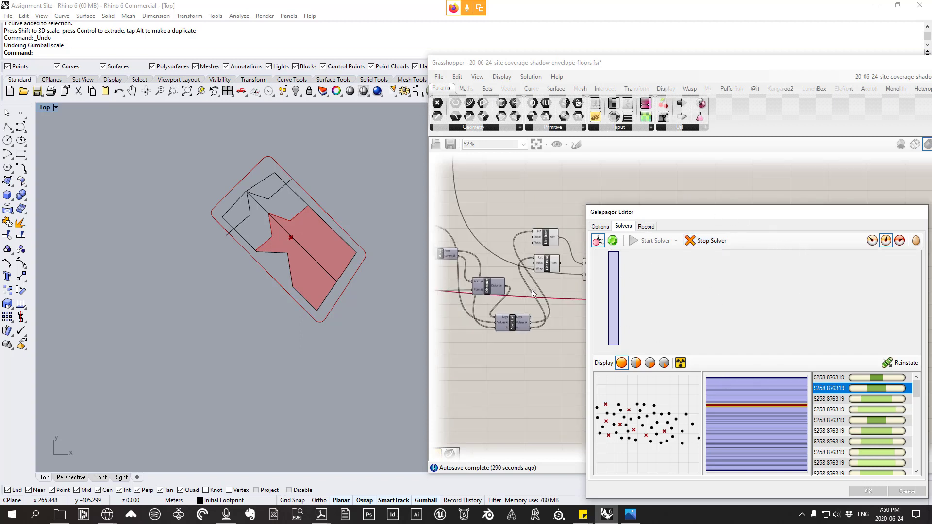
pyautogui.scroll(10, 473, 302)
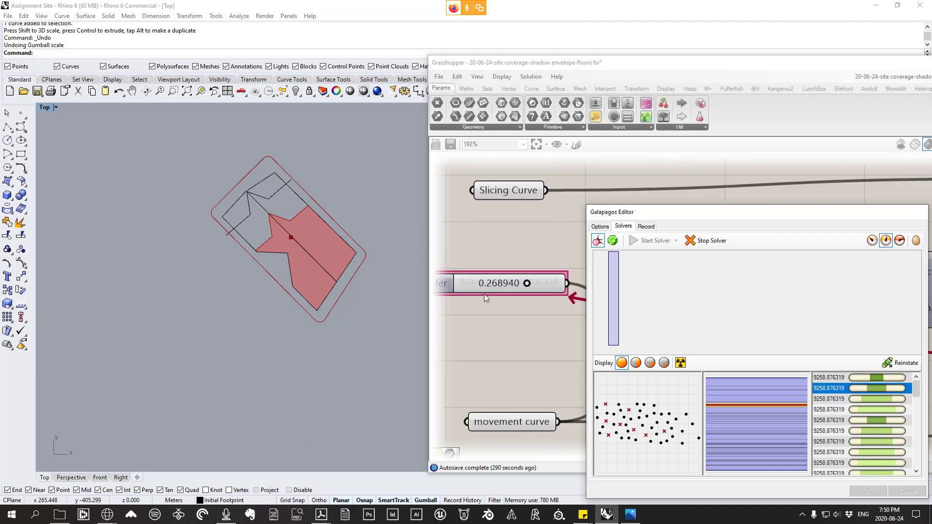
# - Go through several genomes in the population list and reinstate the fourth one
pyautogui.click(857, 442)
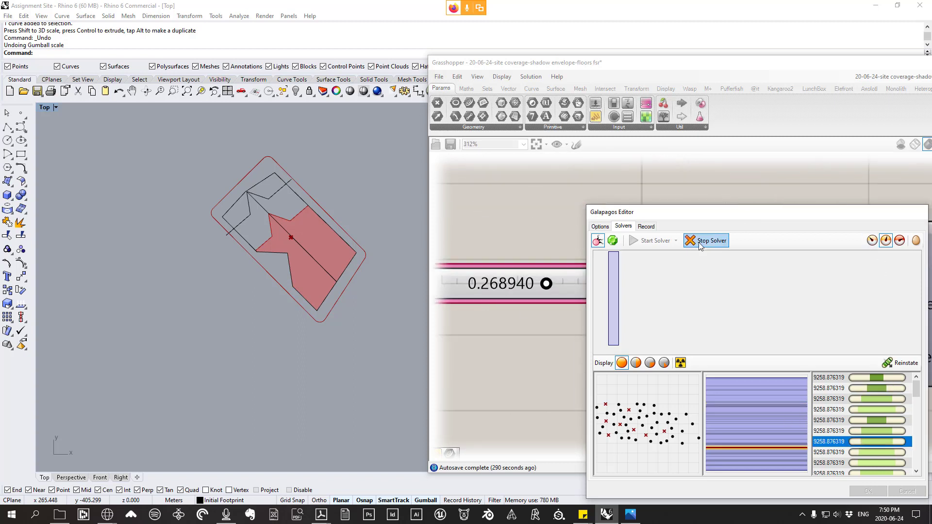
pyautogui.click(857, 378)
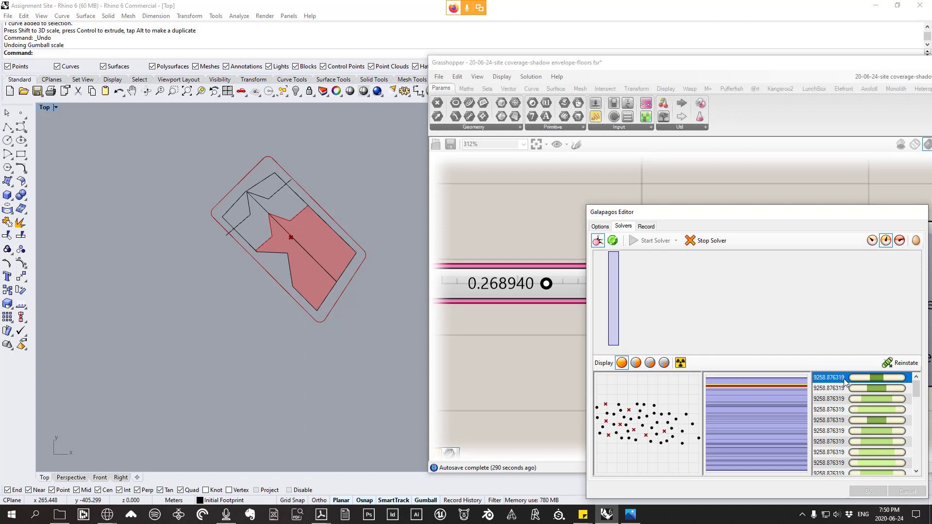
pyautogui.click(829, 389)
pyautogui.click(829, 378)
pyautogui.click(868, 389)
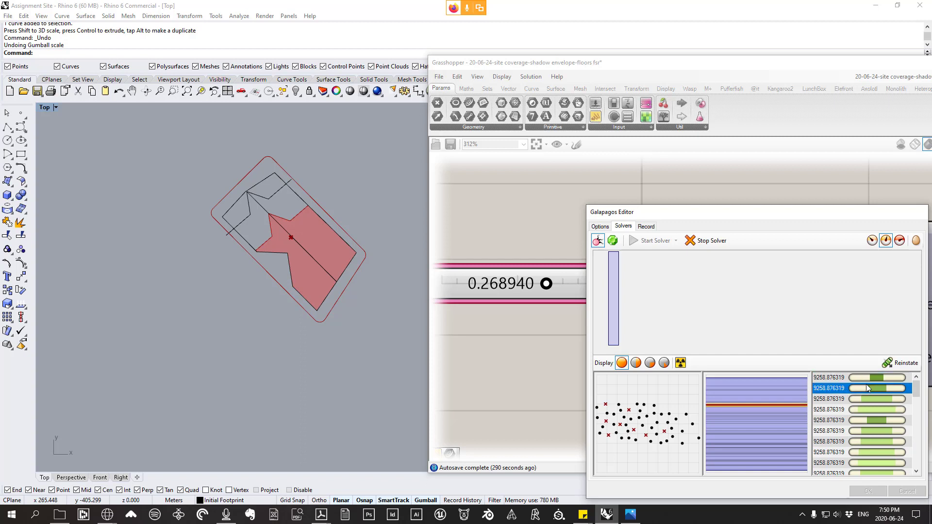
pyautogui.click(831, 410)
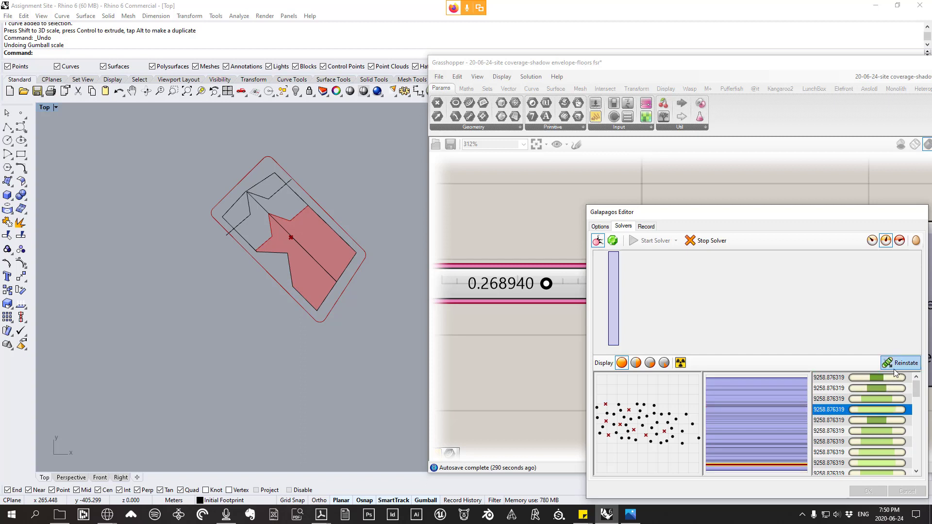
pyautogui.click(895, 372)
# - Reinstate the last genome in the population list and try to stop the solver
pyautogui.click(819, 431)
pyautogui.scroll(-3, 824, 455)
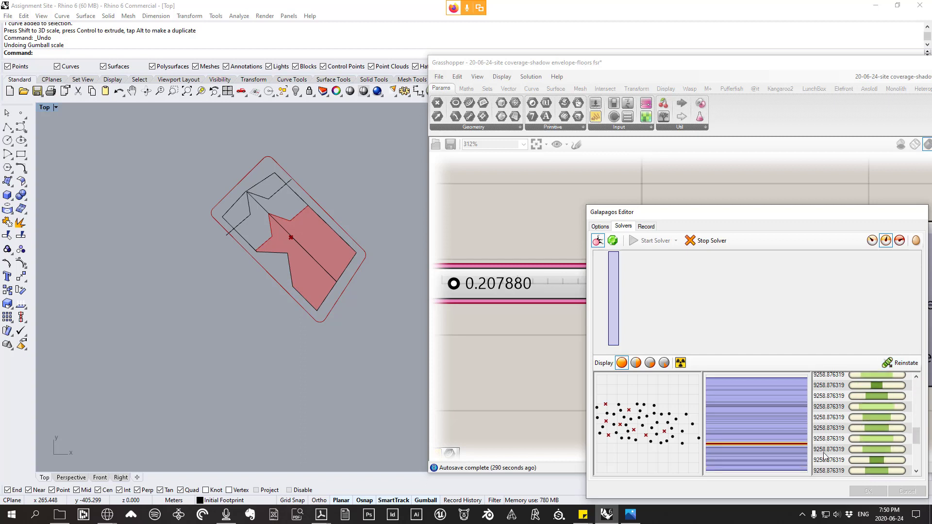
pyautogui.scroll(-1, 824, 455)
pyautogui.click(832, 470)
pyautogui.click(897, 363)
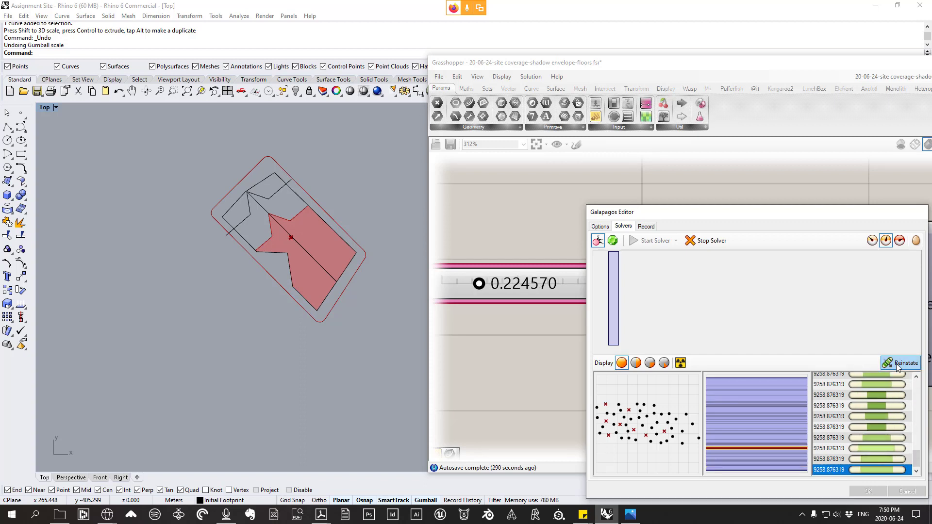
pyautogui.click(699, 241)
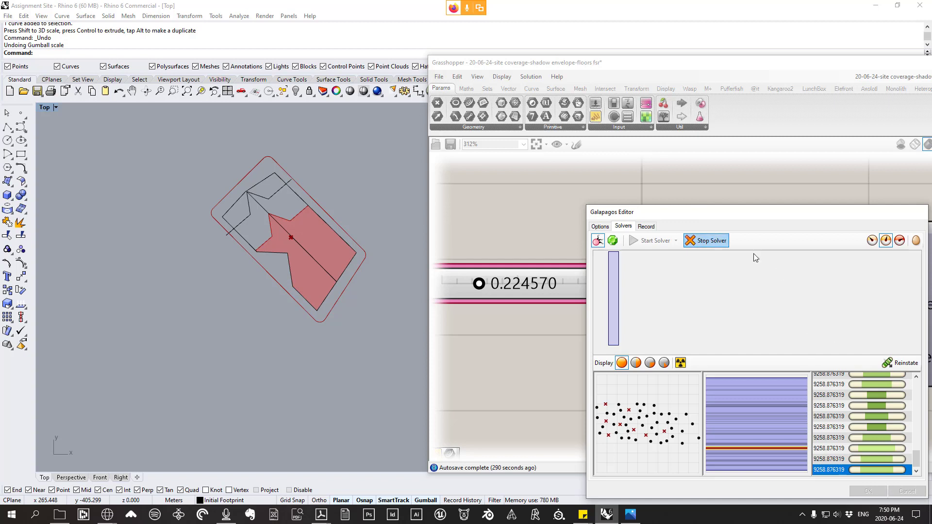
# - Move the Galapagos Editor clear of the number slider, select its simulated annealing solver, and cancel out of the editor
pyautogui.moveTo(701, 218); pyautogui.dragTo(593, 168)
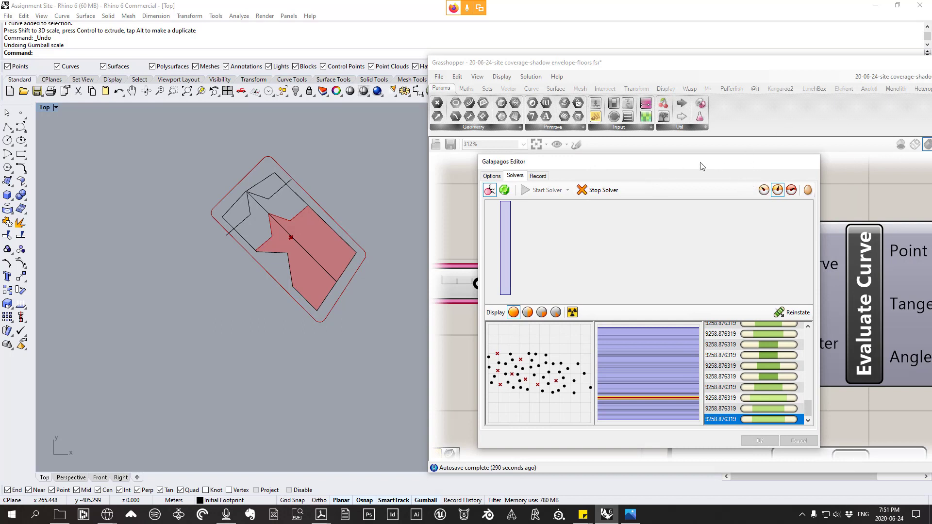
pyautogui.moveTo(701, 167); pyautogui.dragTo(603, 133)
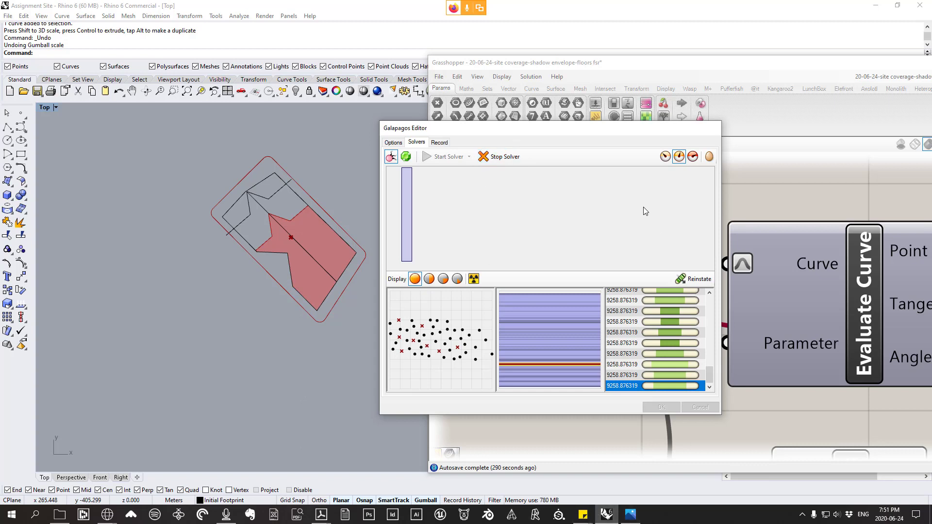
pyautogui.moveTo(594, 127); pyautogui.dragTo(439, 122)
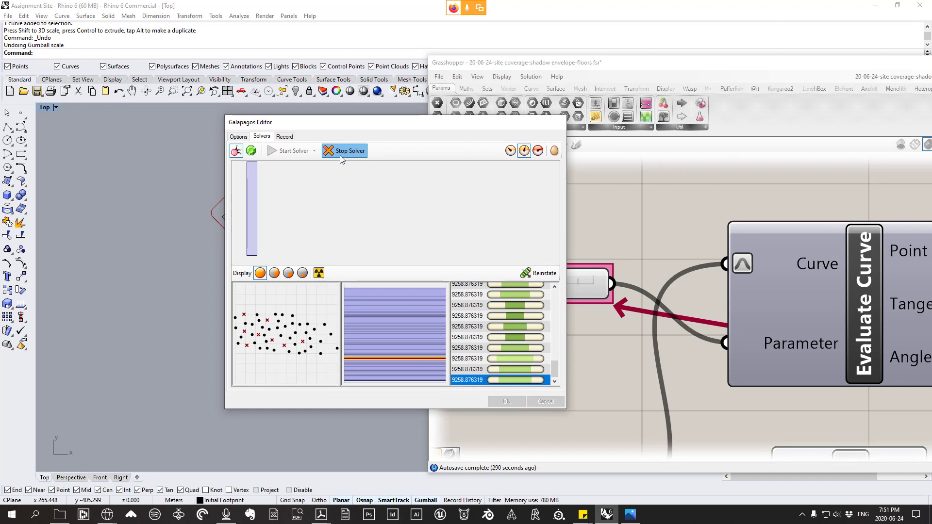
pyautogui.click(251, 151)
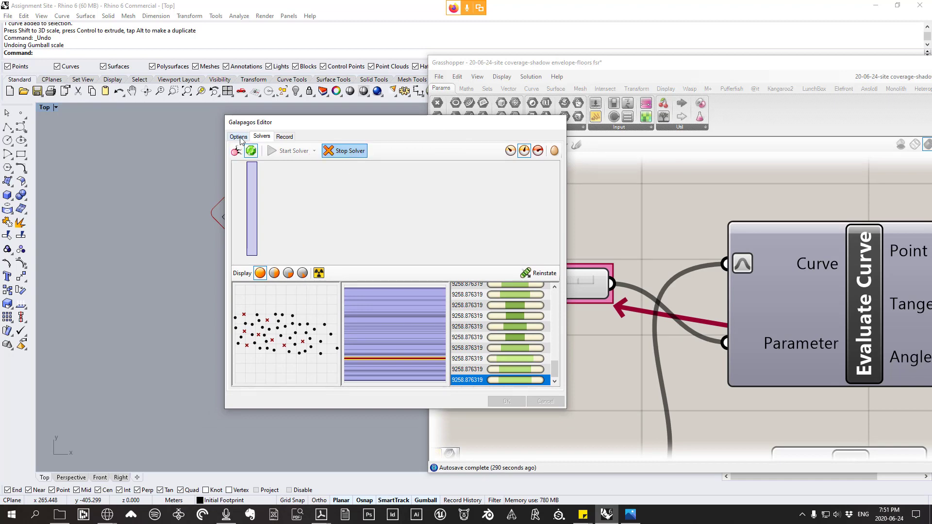
pyautogui.click(238, 136)
pyautogui.click(261, 136)
pyautogui.click(546, 402)
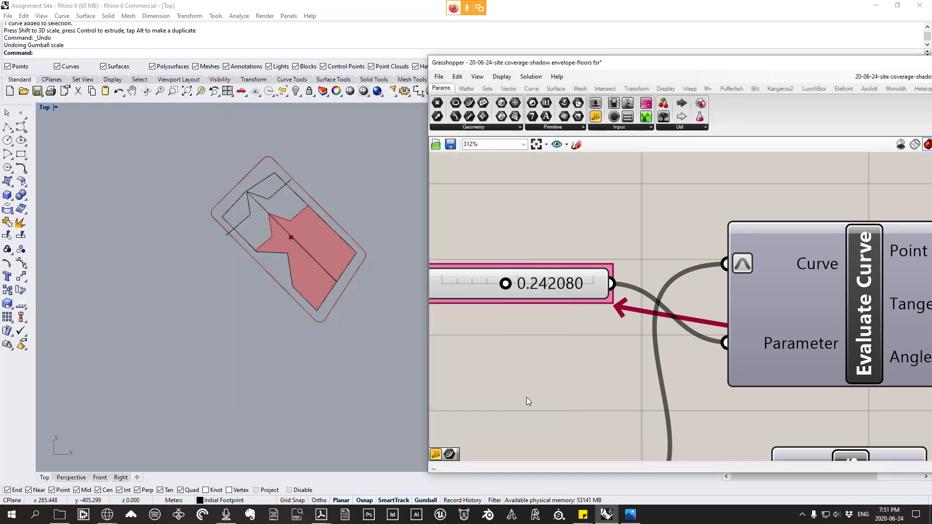
pyautogui.scroll(-6, 526, 397)
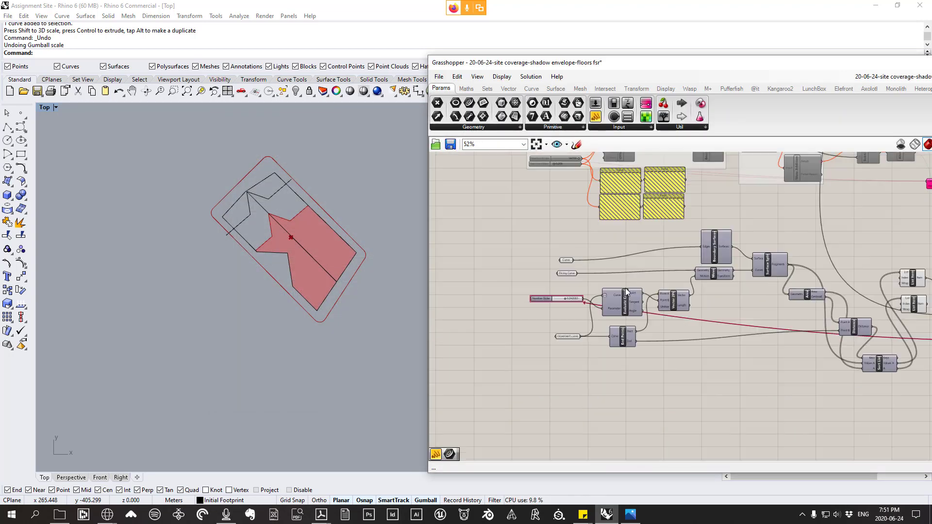
# - Switch to Adobe Acrobat, go back to the syllabus cover page and close the ARCH 577C - ENDS 482F Syllabus 2020 PDF
pyautogui.click(321, 515)
pyautogui.click(378, 480)
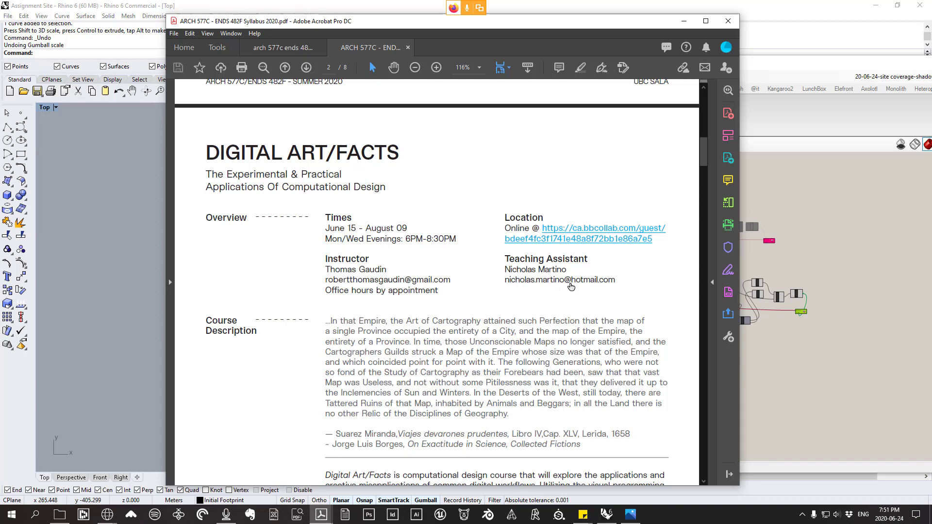
pyautogui.scroll(10, 477, 323)
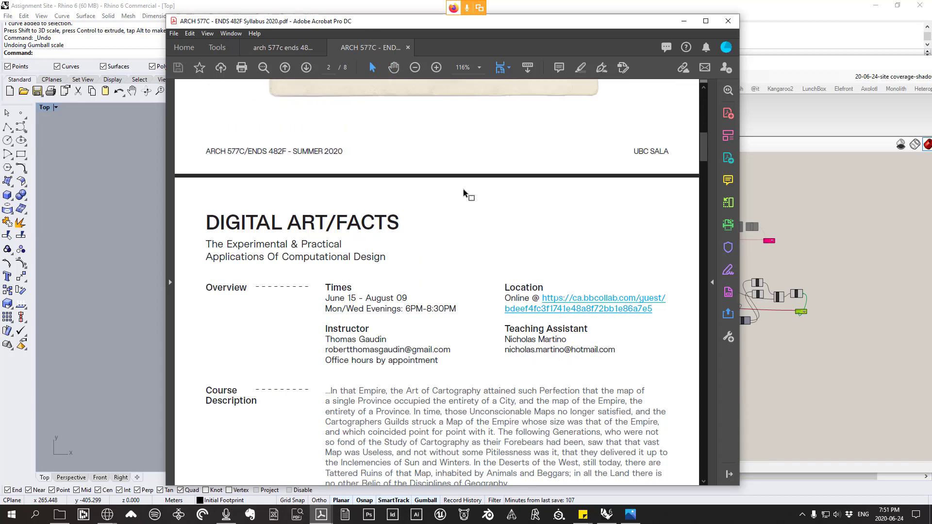
pyautogui.scroll(2, 532, 311)
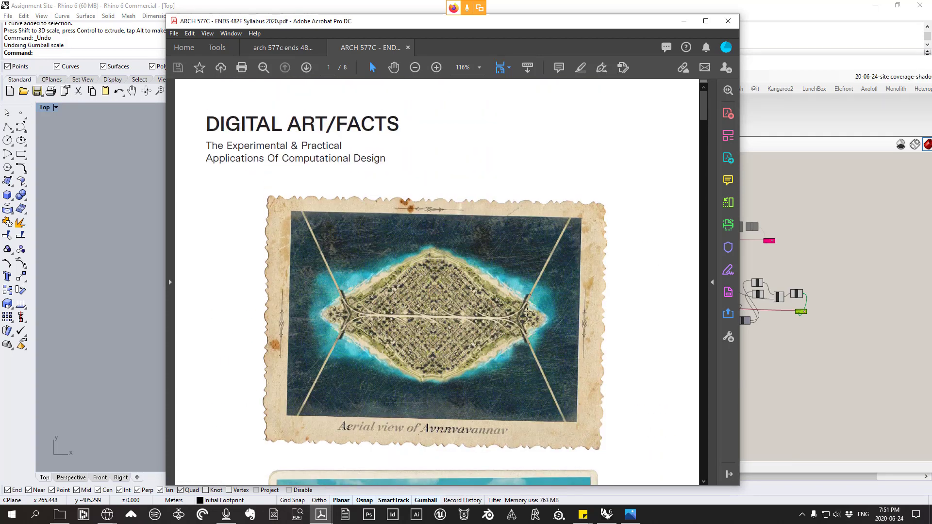
pyautogui.click(408, 47)
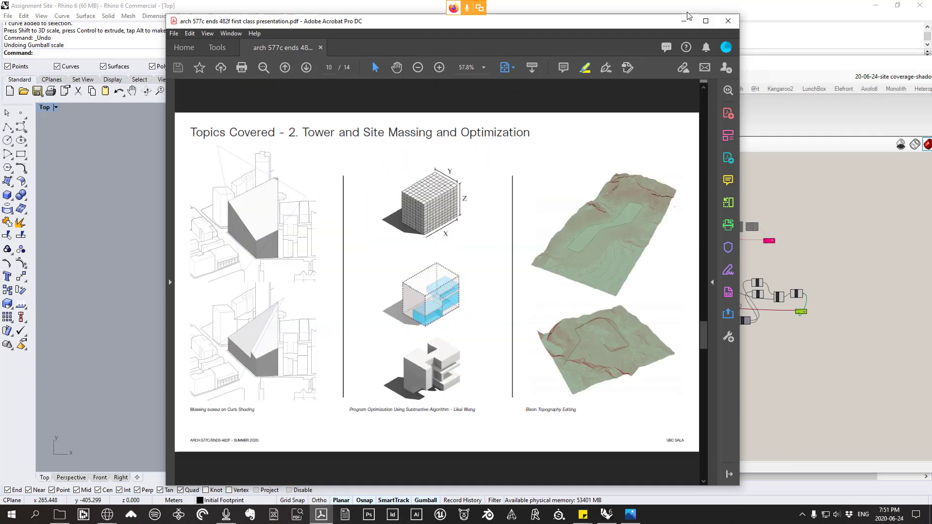
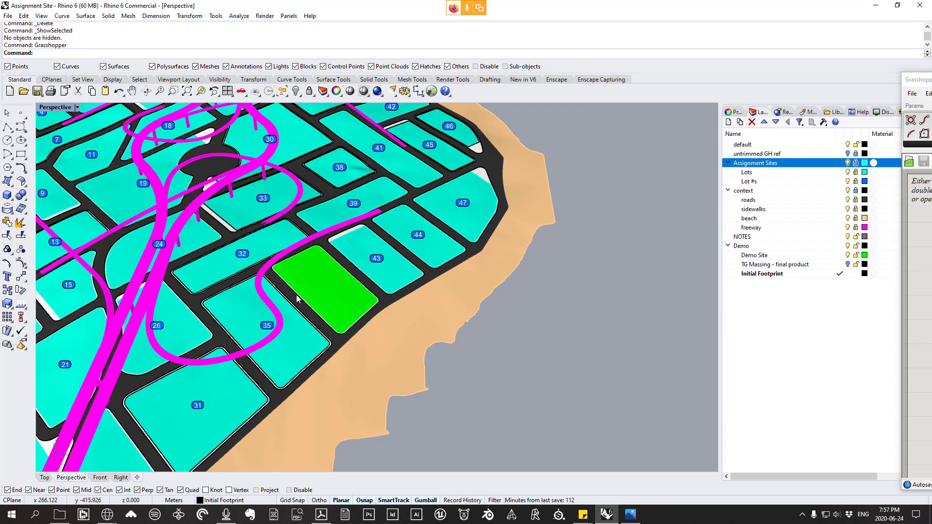
# - Examine the green demo site in the Perspective view, together with its neighbouring lots, surrounding roads and the freeway ramp beside it
pyautogui.moveTo(304, 291); pyautogui.dragTo(335, 261, button='right')
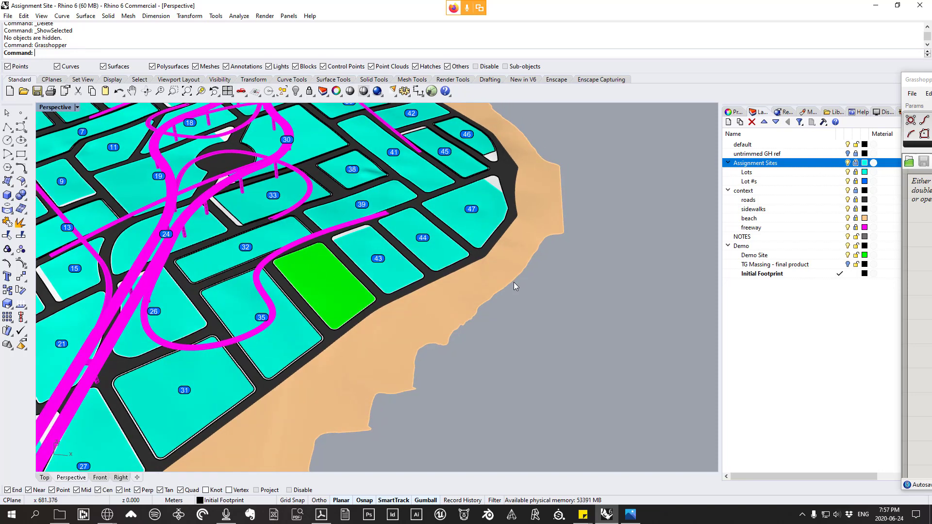
pyautogui.scroll(-5, 396, 276)
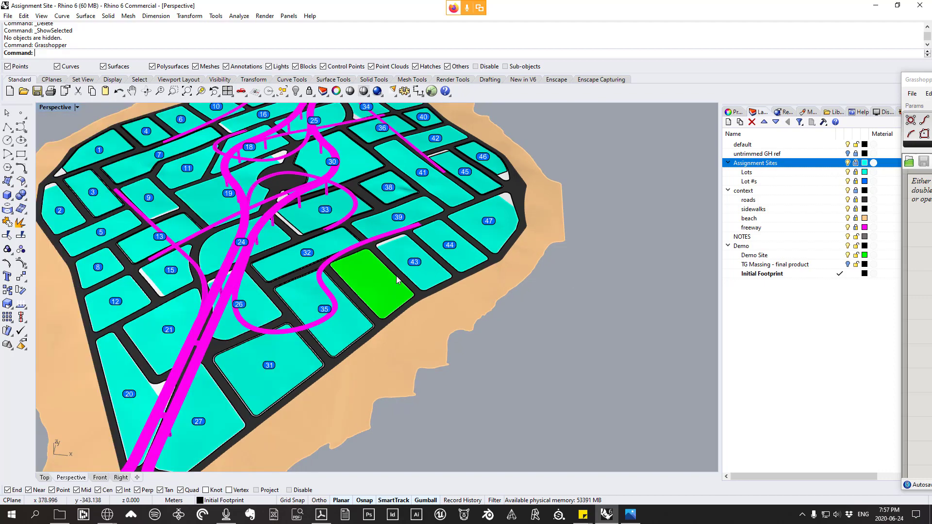
pyautogui.scroll(6, 365, 250)
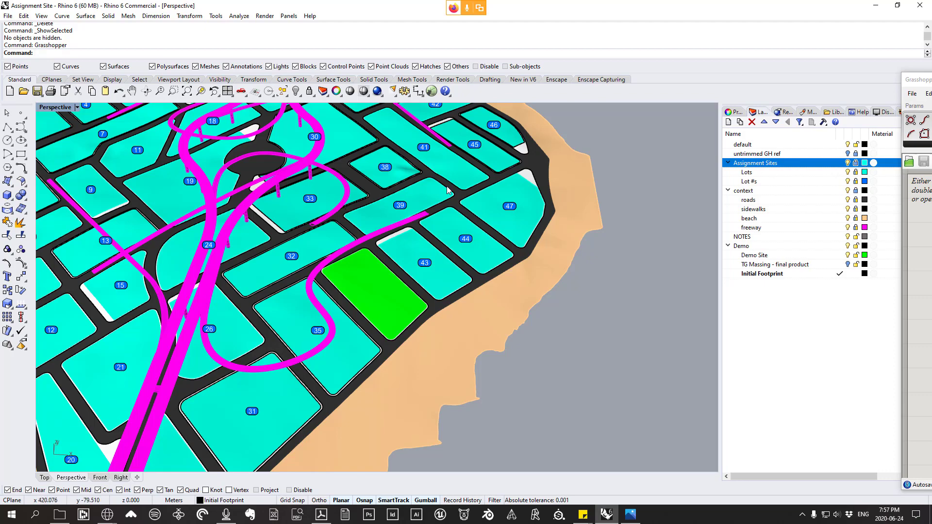
pyautogui.moveTo(415, 305); pyautogui.dragTo(358, 298, button='right')
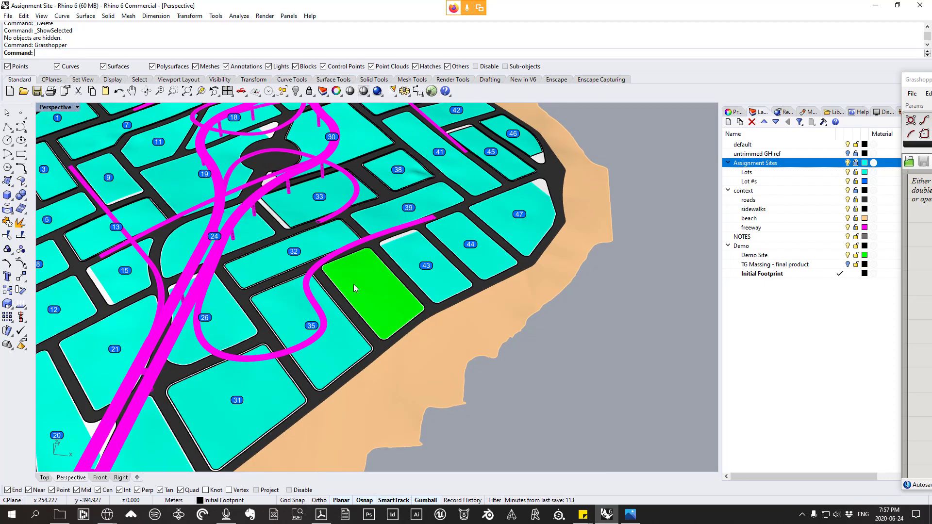
pyautogui.moveTo(357, 252); pyautogui.dragTo(360, 270, button='right')
pyautogui.scroll(2, 354, 270)
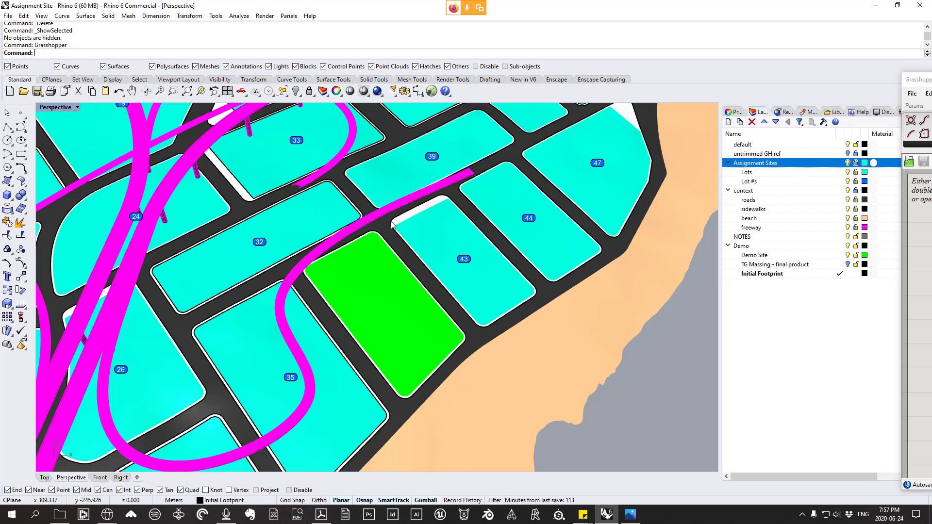
pyautogui.scroll(-3, 407, 282)
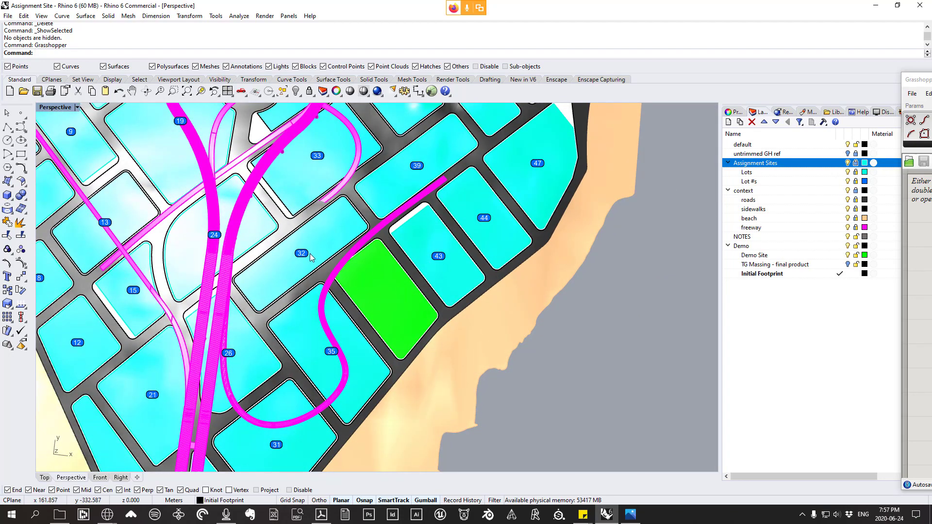
pyautogui.scroll(-2, 390, 153)
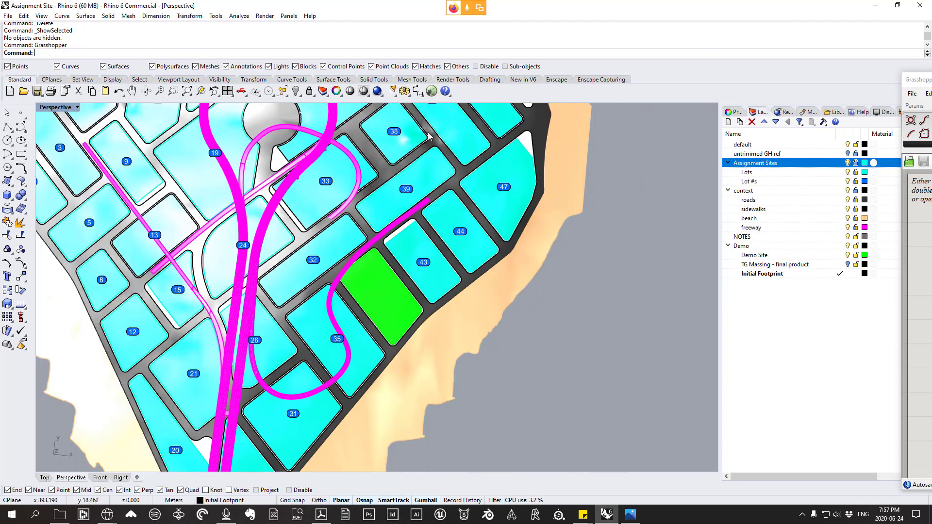
pyautogui.moveTo(416, 168); pyautogui.dragTo(379, 193, button='right')
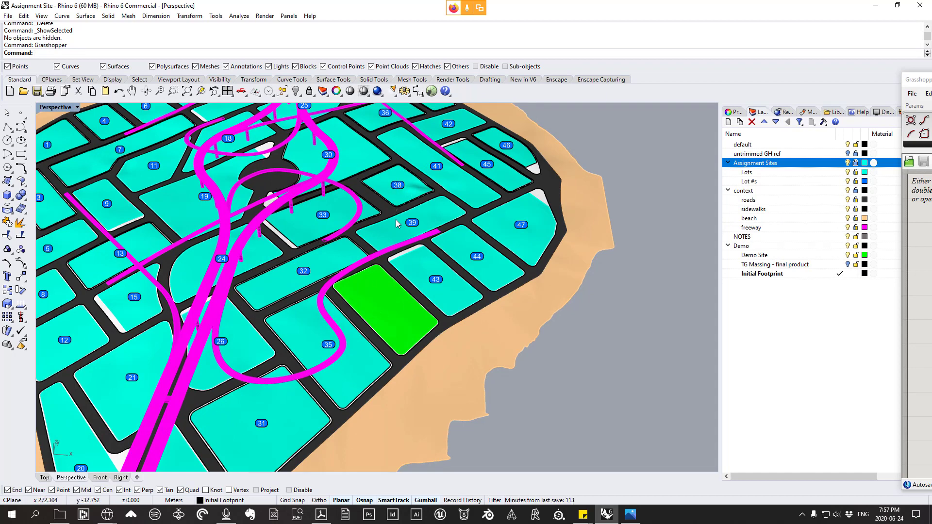
pyautogui.scroll(-3, 403, 263)
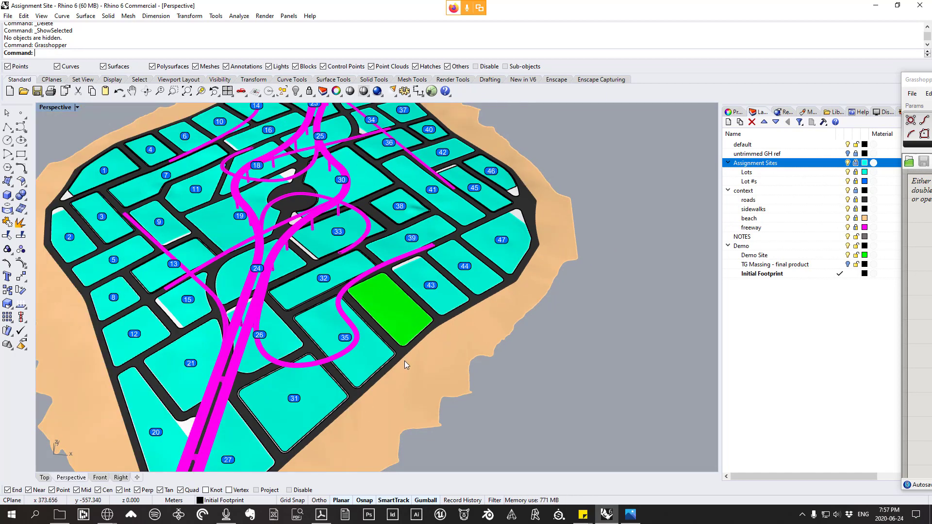
pyautogui.scroll(-2, 403, 307)
pyautogui.moveTo(402, 308); pyautogui.dragTo(392, 335, button='right')
pyautogui.scroll(-4, 389, 330)
# - Examine the lots at the island's northern tip around lots 22 and 29, where the freeway enters
pyautogui.scroll(8, 346, 156)
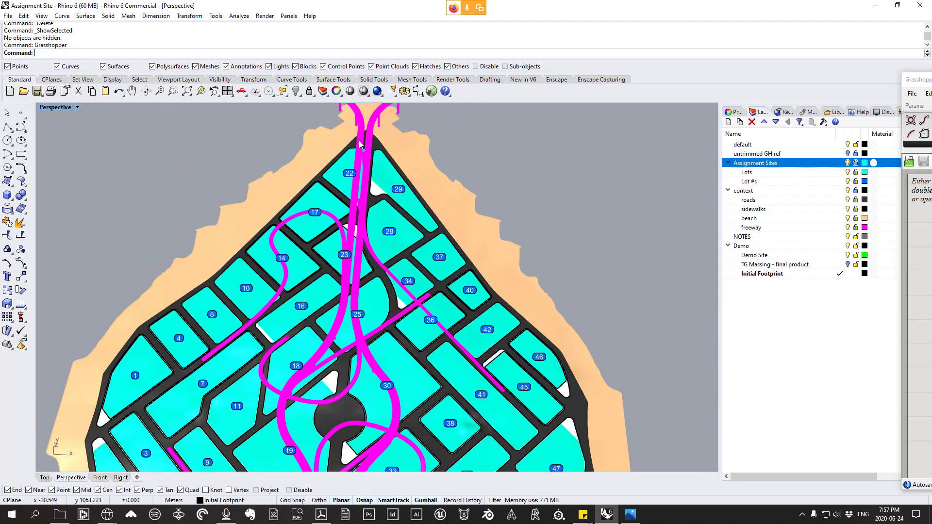
pyautogui.scroll(-3, 377, 168)
pyautogui.scroll(2, 362, 194)
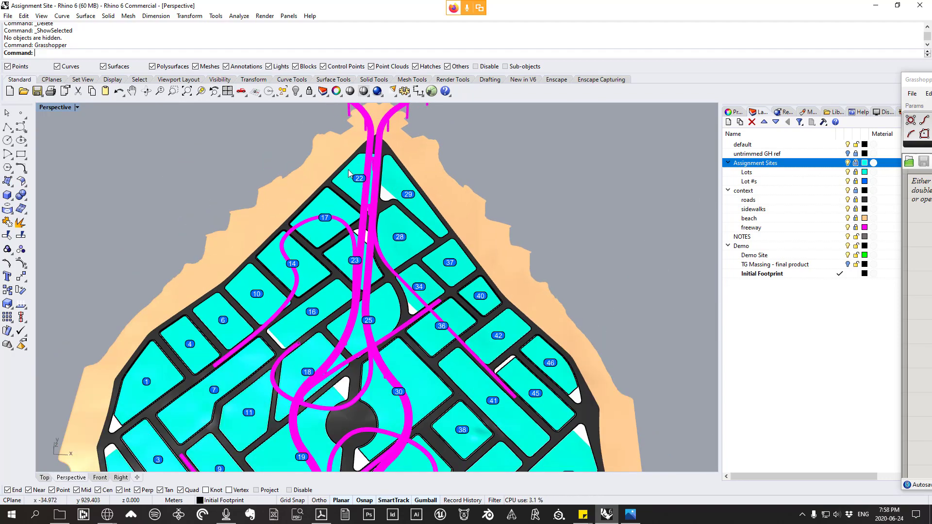
pyautogui.scroll(2, 360, 168)
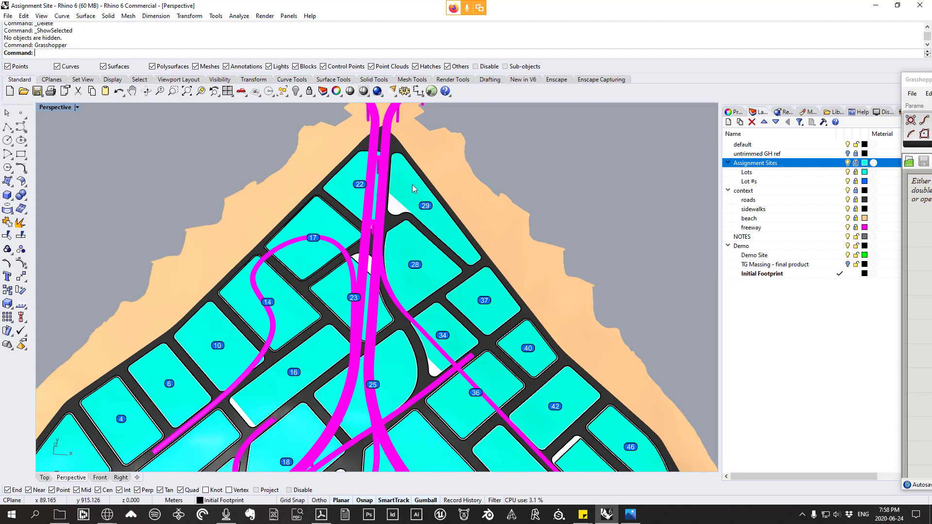
pyautogui.scroll(-4, 358, 179)
pyautogui.scroll(3, 371, 178)
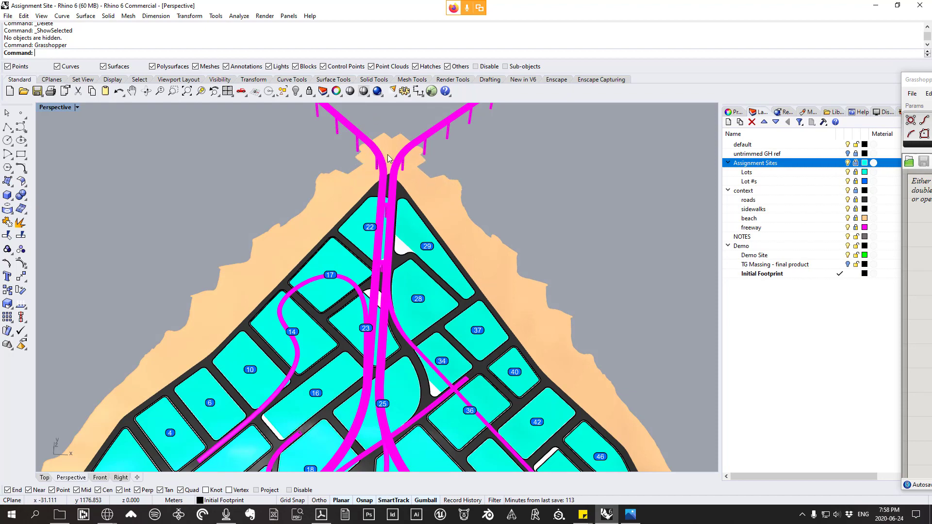
pyautogui.scroll(-3, 390, 160)
pyautogui.scroll(2, 416, 196)
pyautogui.scroll(-3, 282, 335)
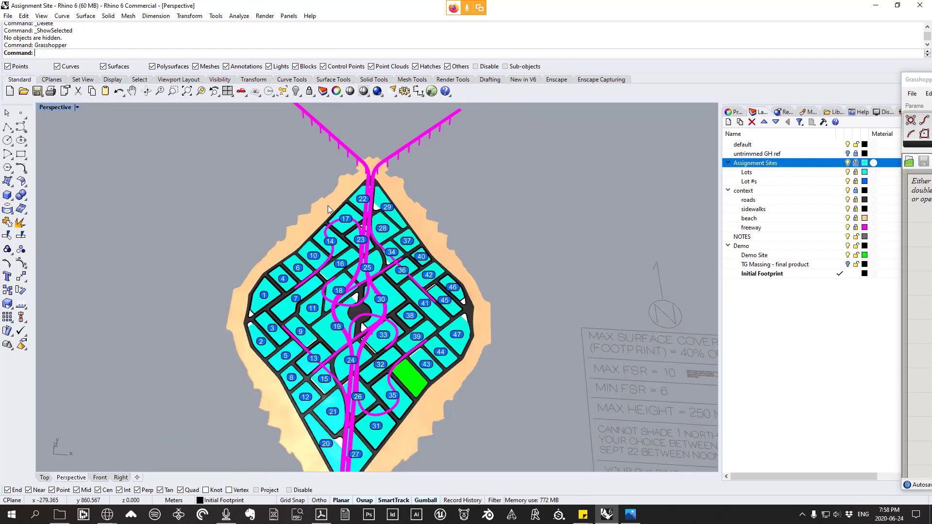
# - Survey the numbered lots across the whole island and return to the green demo site near lots 35 and 43
pyautogui.scroll(2, 266, 343)
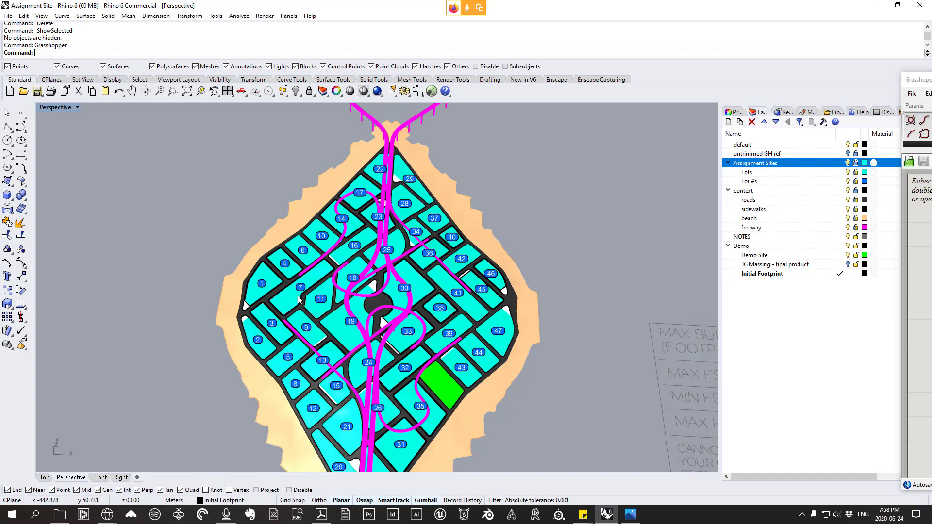
pyautogui.scroll(4, 269, 291)
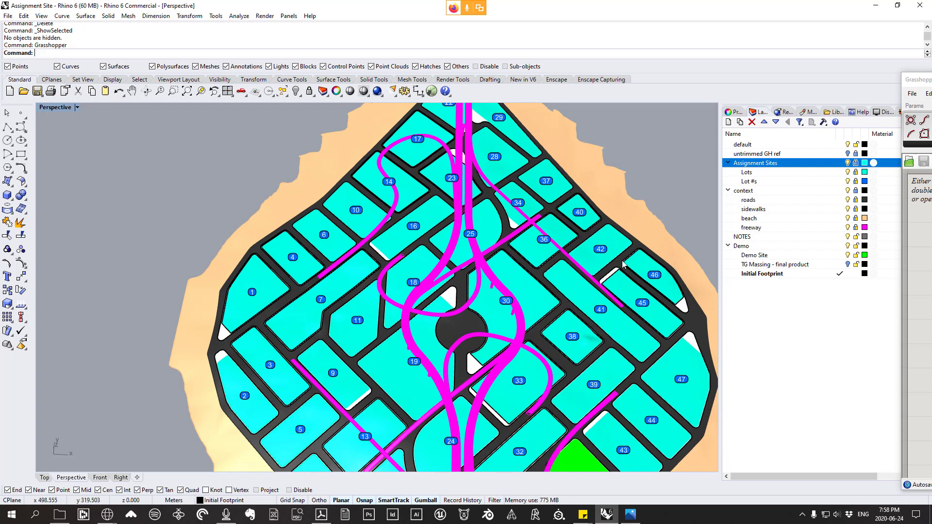
pyautogui.scroll(-5, 486, 243)
pyautogui.scroll(3, 363, 226)
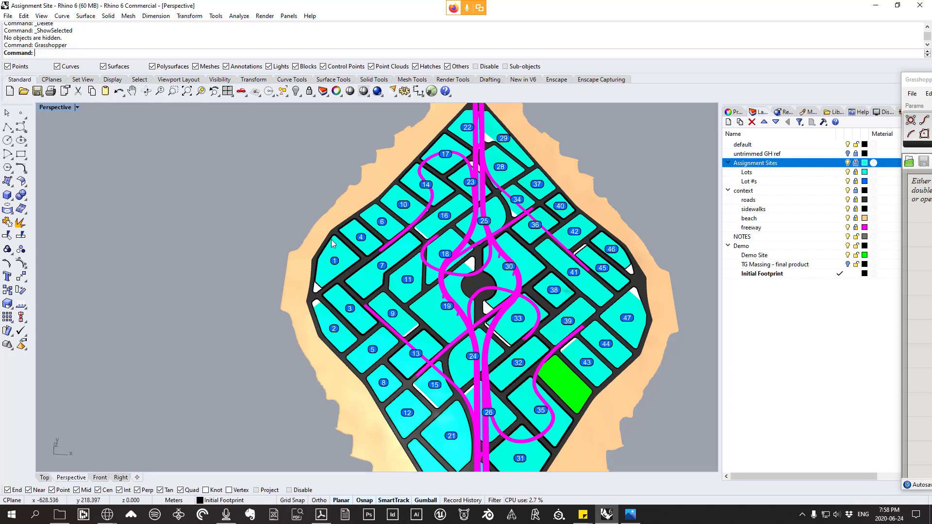
pyautogui.scroll(-5, 334, 236)
pyautogui.scroll(3, 483, 192)
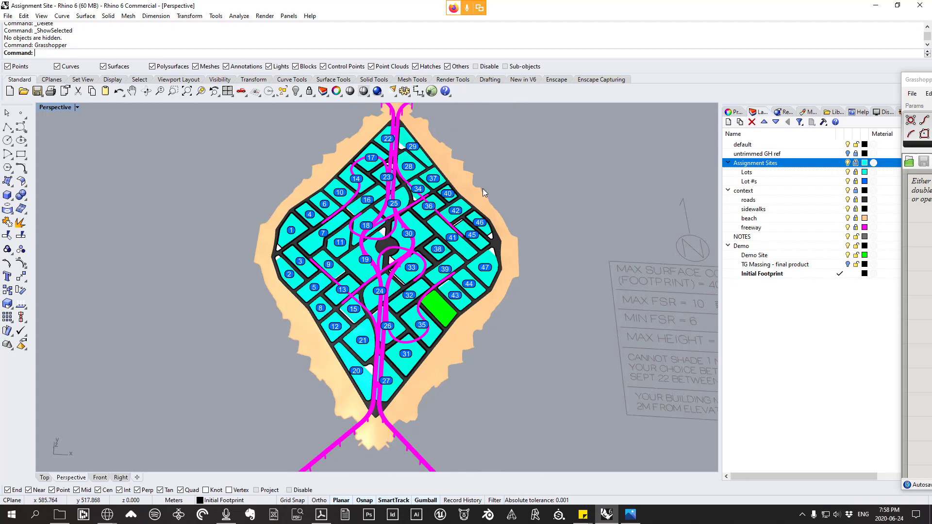
pyautogui.moveTo(483, 193); pyautogui.dragTo(503, 313, button='right')
pyautogui.scroll(5, 411, 275)
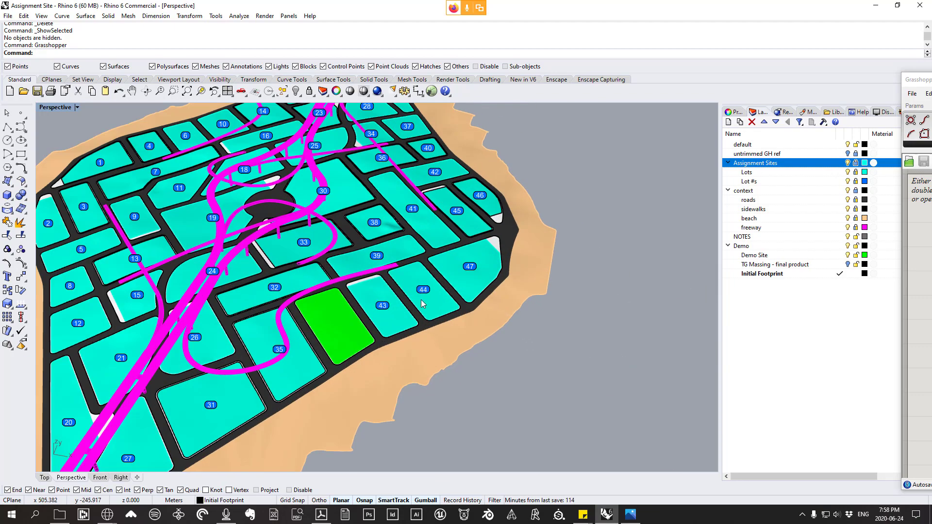
pyautogui.scroll(-4, 427, 302)
pyautogui.scroll(5, 396, 270)
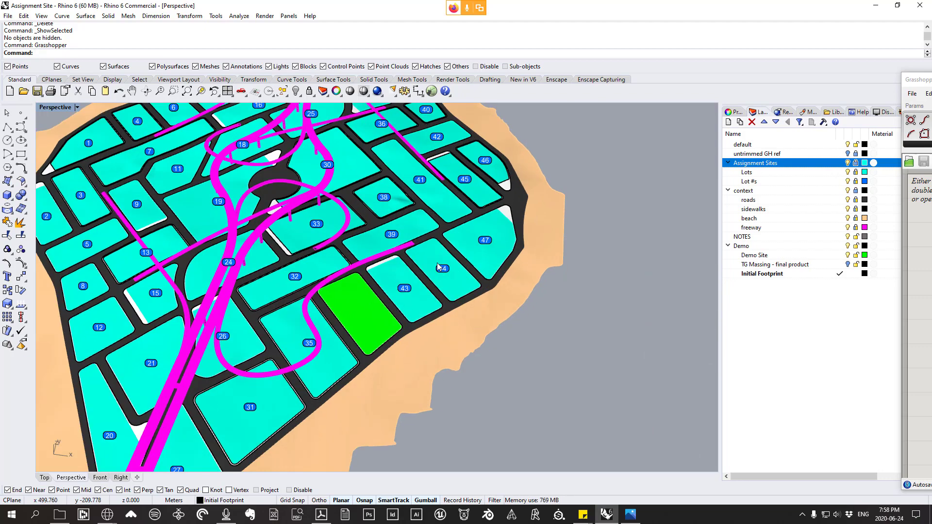
pyautogui.scroll(-4, 418, 255)
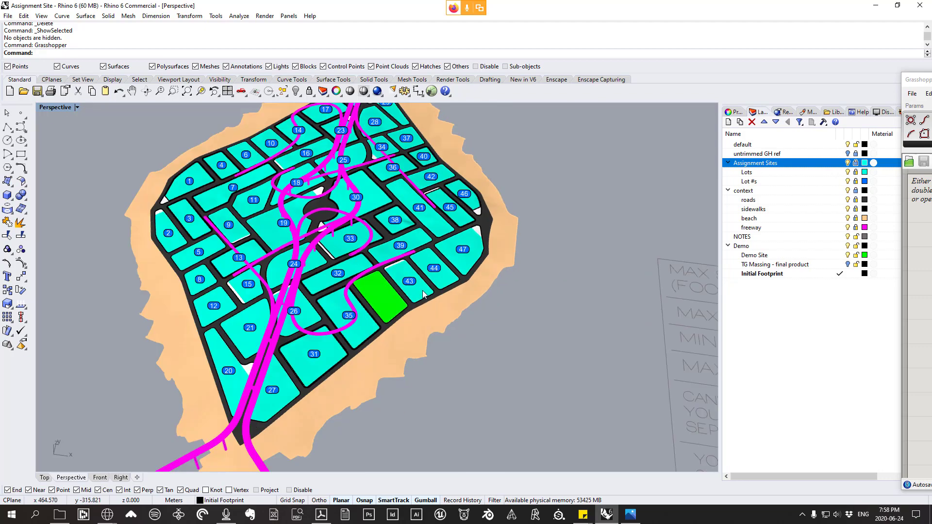
pyautogui.scroll(3, 395, 276)
pyautogui.moveTo(395, 277); pyautogui.dragTo(416, 311, button='right')
pyautogui.scroll(1, 371, 291)
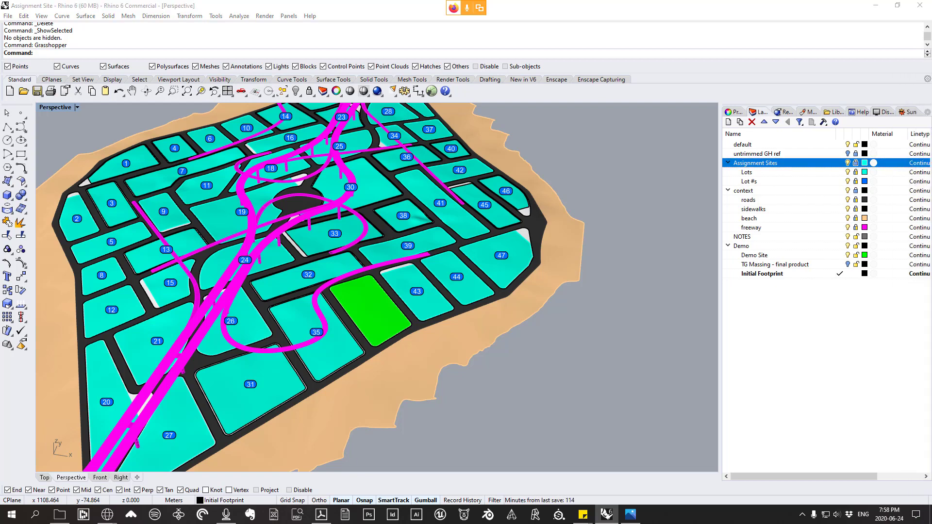
# - Switch to File Explorer, go up to the Arch 577C Ends 452F folder and open the Lecture Files folder
pyautogui.click(60, 514)
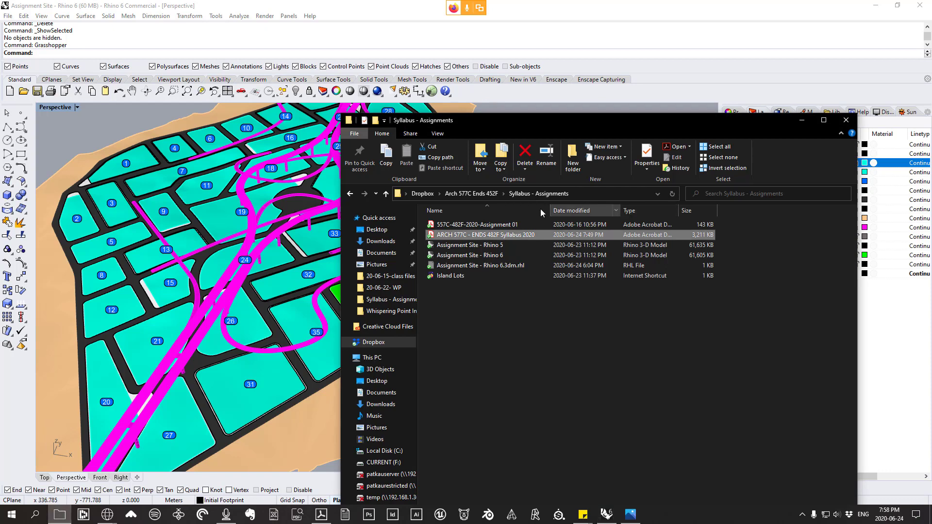
pyautogui.click(465, 194)
pyautogui.doubleClick(452, 224)
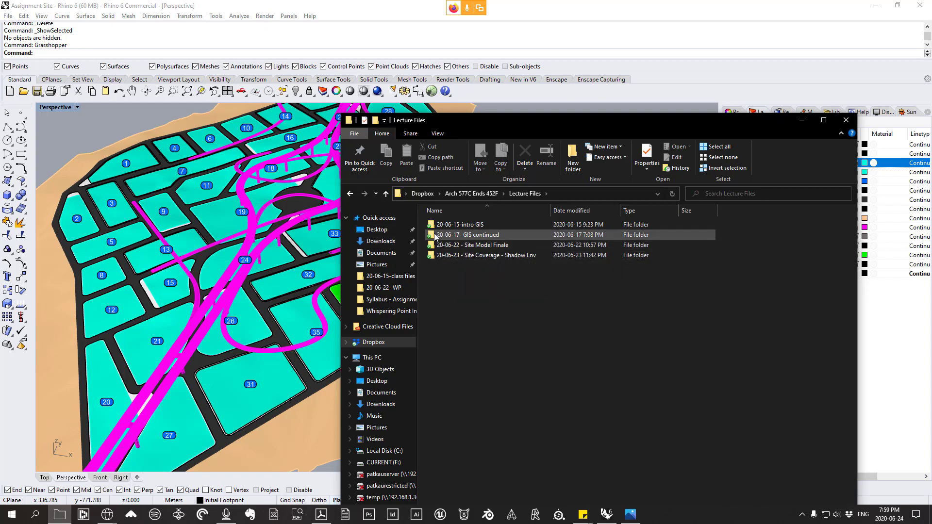
# - Open the lecture images in the 20-06-23 - Site Coverage - Shadow Env folder and examine the altitude and azimuth diagram
pyautogui.doubleClick(462, 255)
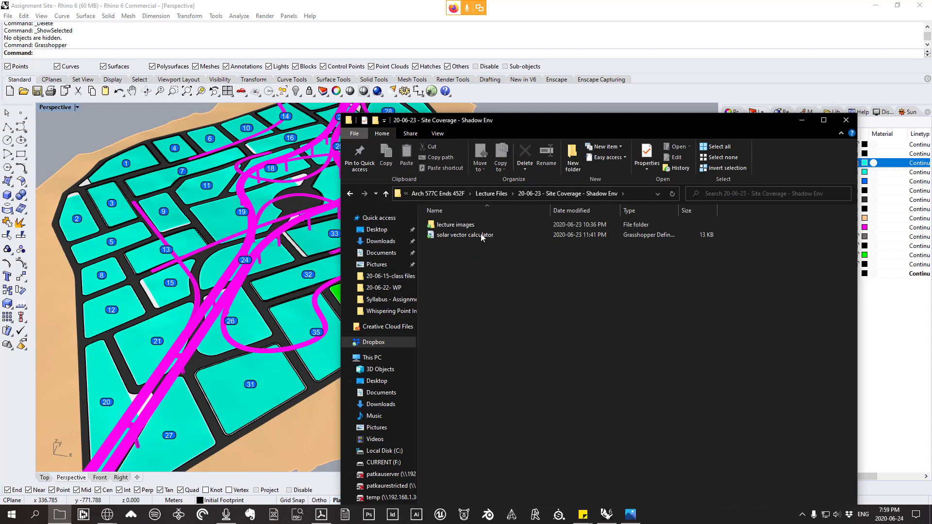
pyautogui.doubleClick(470, 226)
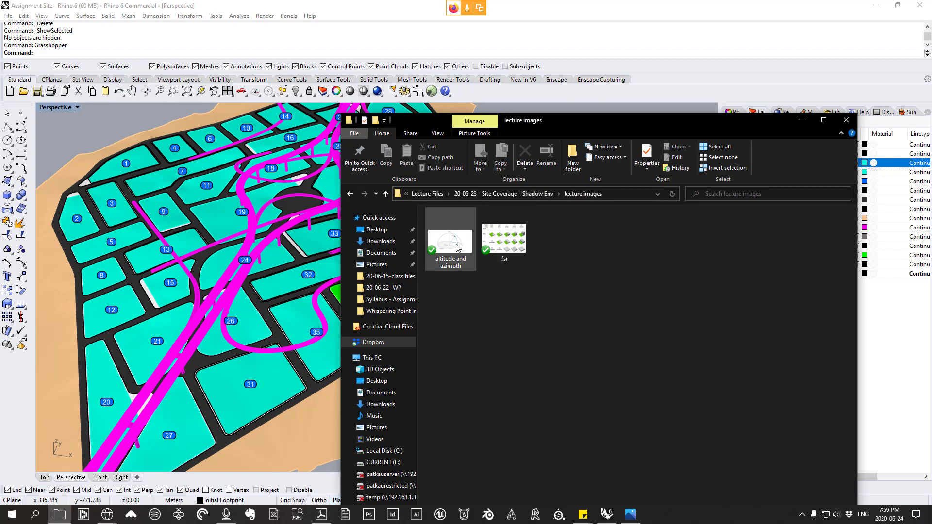
pyautogui.doubleClick(448, 250)
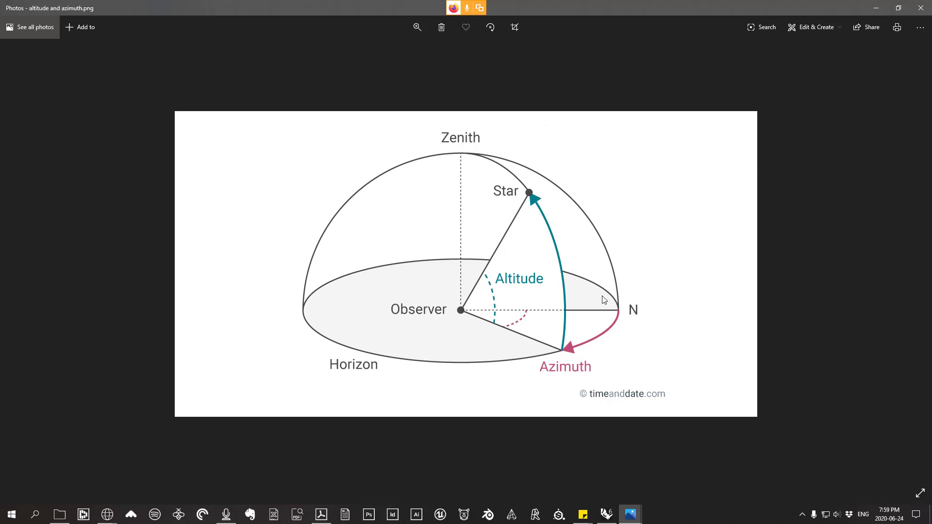
pyautogui.click(919, 8)
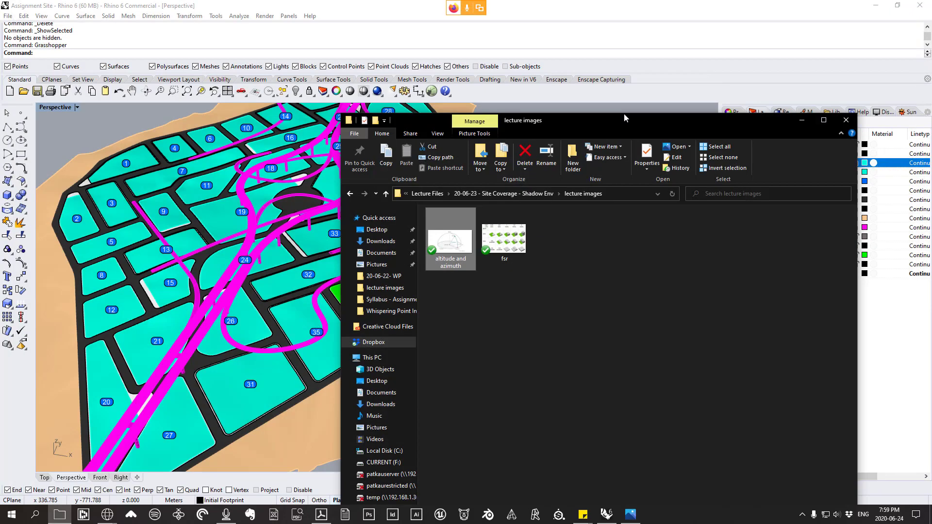
# - Return to the 20-06-23 - Site Coverage - Shadow Env folder, locate the solar vector calculator definition, and close File Explorer
pyautogui.click(535, 194)
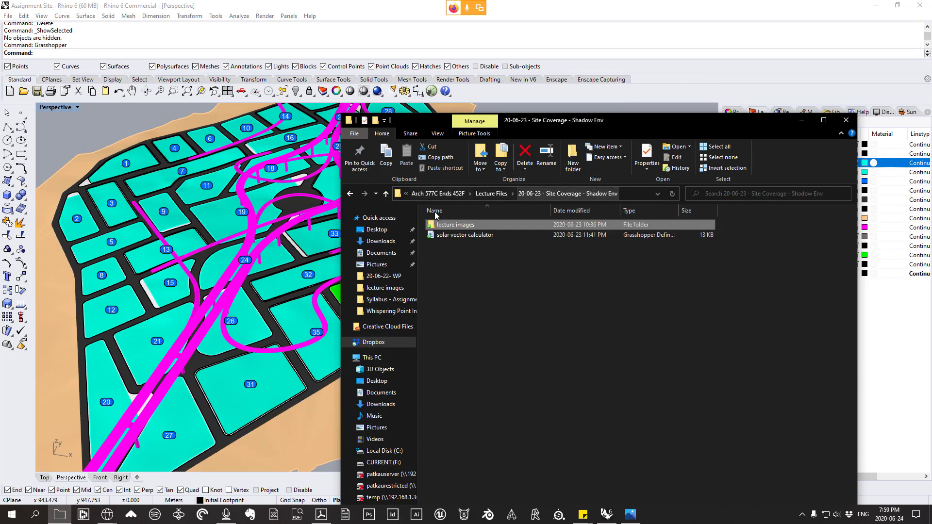
pyautogui.click(456, 238)
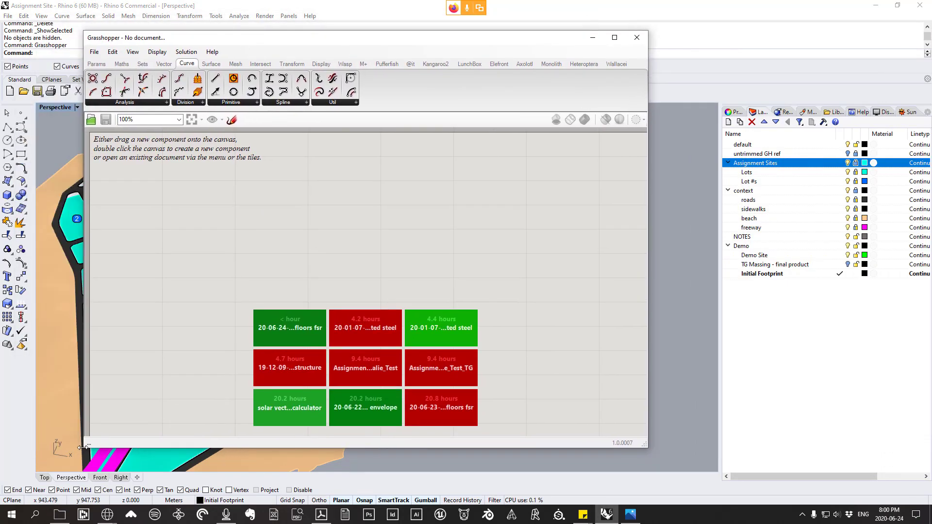
pyautogui.click(59, 515)
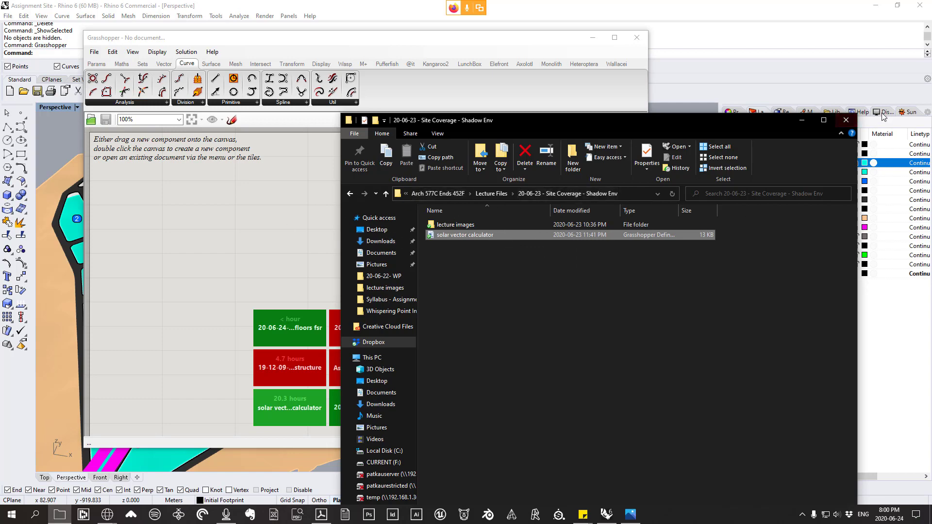
pyautogui.click(843, 123)
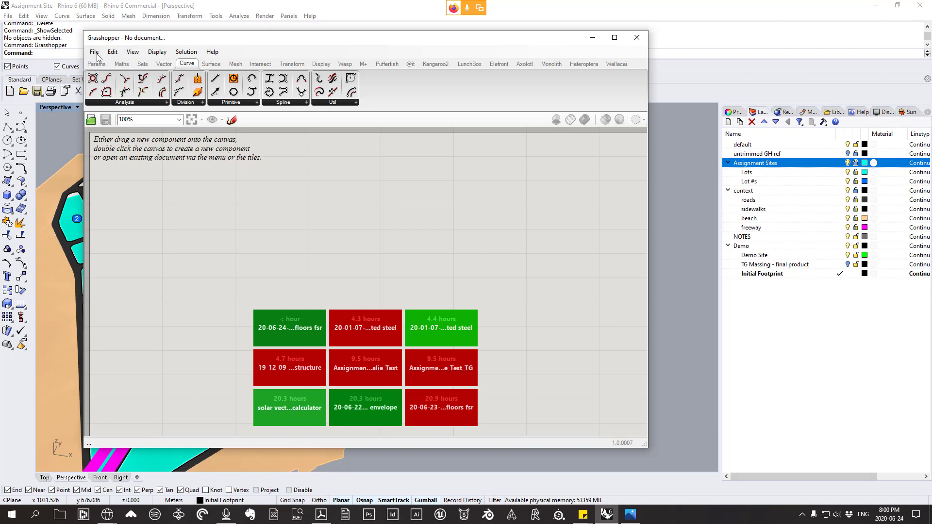
# - Open the solar vector calculator definition in Grasshopper from Dropbox > Arch 577C Ends 452F > Lecture Files > 20-06-23 - Site Coverage - Shadow Env
pyautogui.scroll(-2, 413, 239)
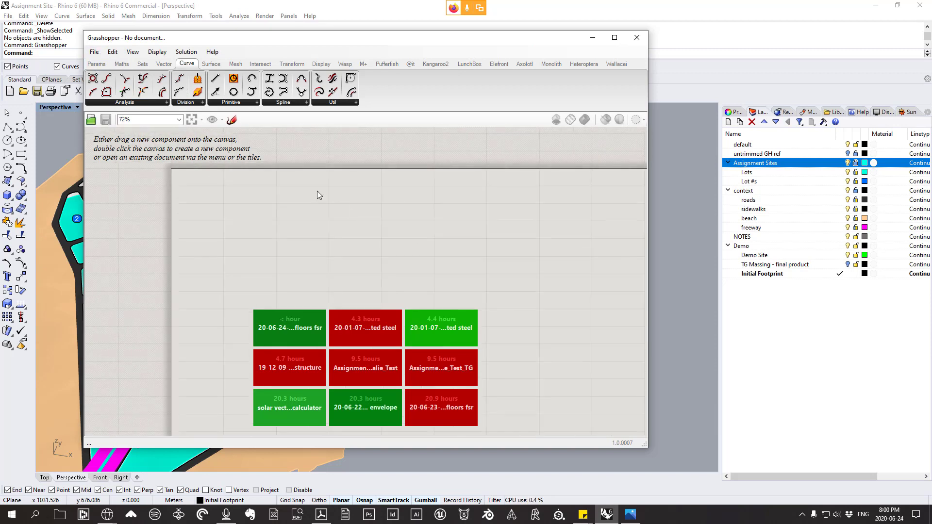
pyautogui.moveTo(380, 244); pyautogui.dragTo(377, 218, button='right')
pyautogui.click(94, 52)
pyautogui.click(104, 76)
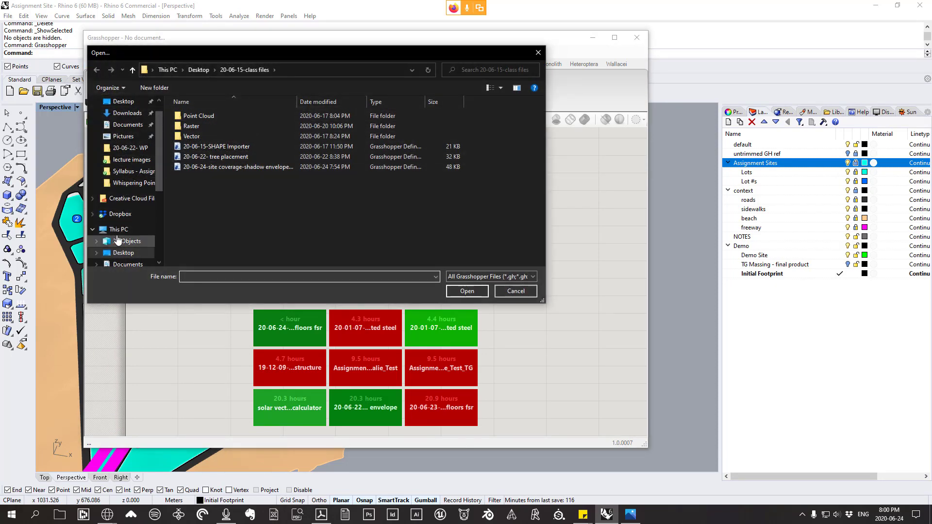
pyautogui.click(120, 214)
pyautogui.doubleClick(219, 128)
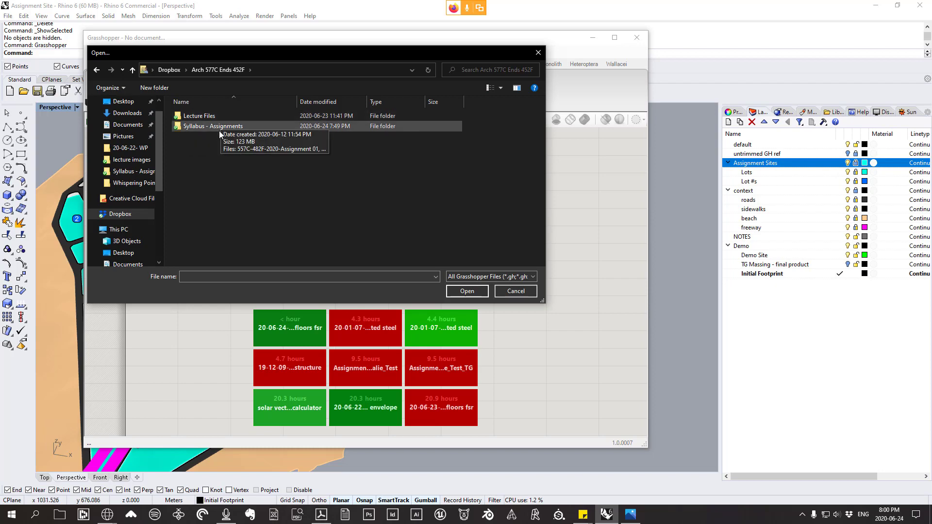
pyautogui.doubleClick(197, 117)
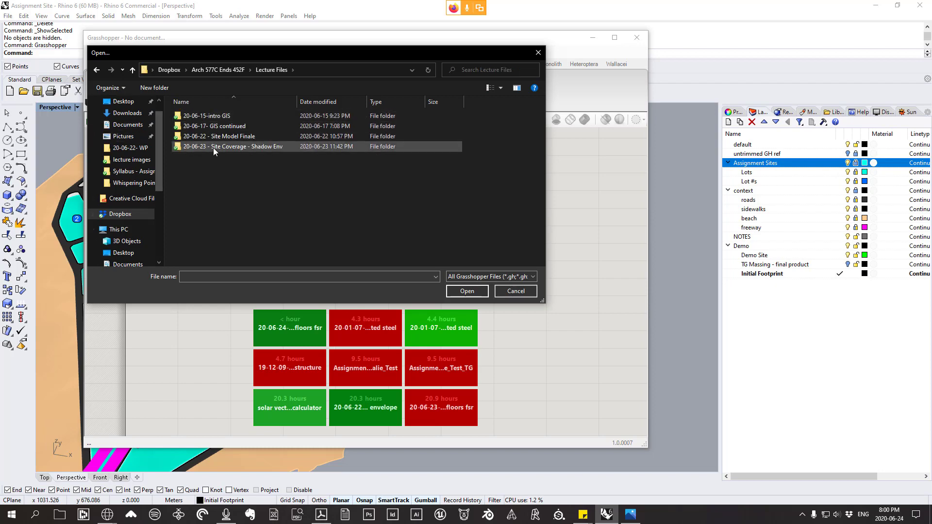
pyautogui.doubleClick(214, 147)
pyautogui.click(220, 126)
pyautogui.doubleClick(220, 126)
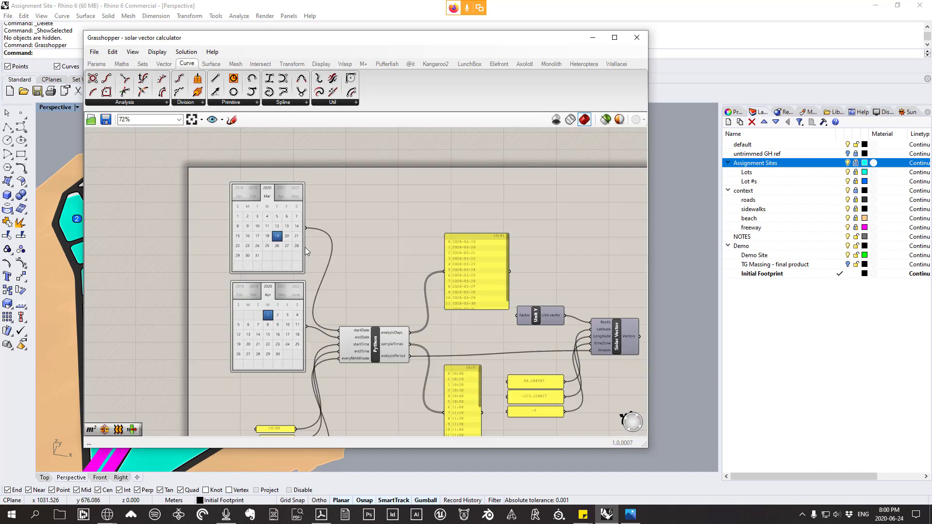
# - Enlarge the Grasshopper window to cover most of the screen and look over the whole solar vector calculator definition
pyautogui.scroll(-2, 314, 253)
pyautogui.moveTo(439, 301); pyautogui.dragTo(377, 236, button='right')
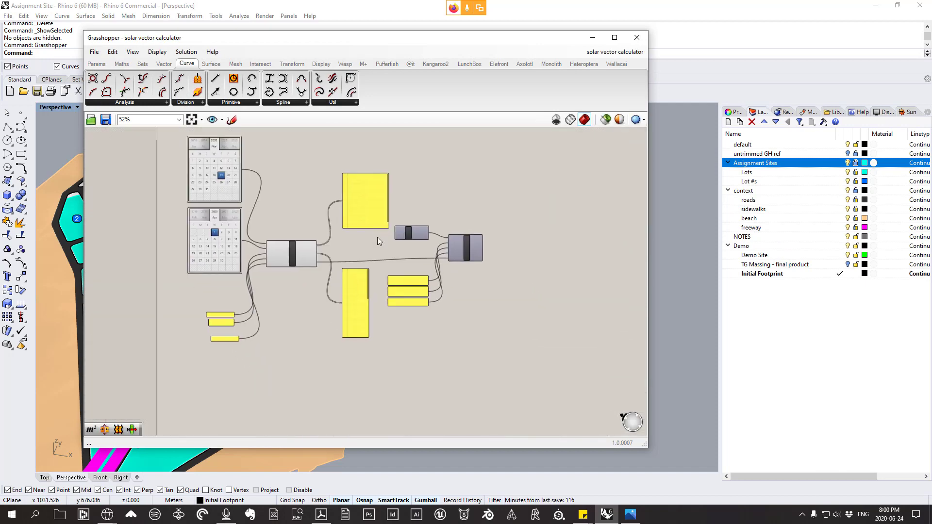
pyautogui.moveTo(276, 233); pyautogui.dragTo(292, 249, button='right')
pyautogui.scroll(2, 297, 249)
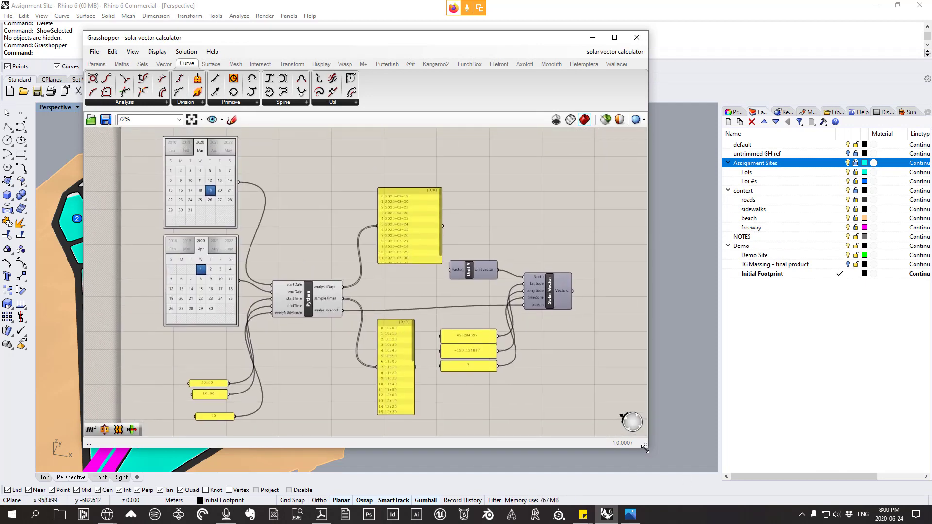
pyautogui.moveTo(646, 449); pyautogui.dragTo(921, 500)
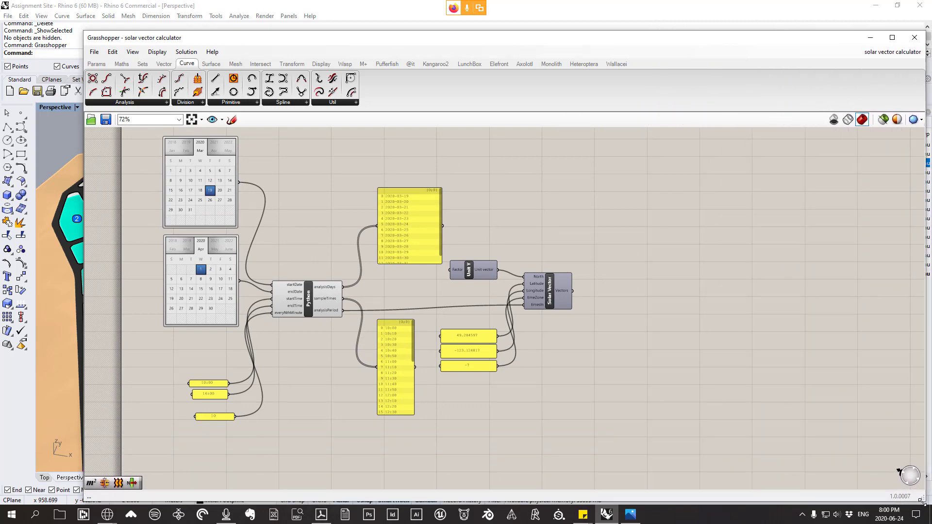
pyautogui.moveTo(303, 296); pyautogui.dragTo(318, 306, button='right')
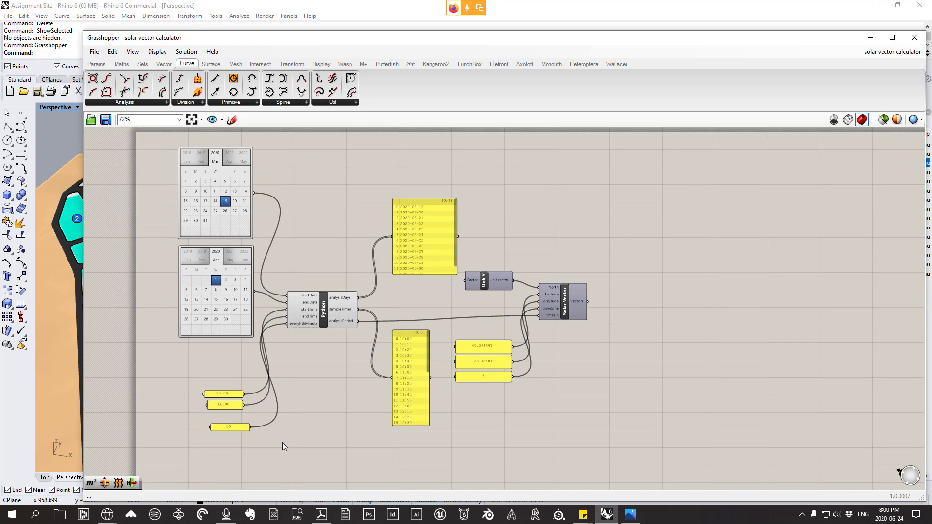
pyautogui.scroll(2, 240, 335)
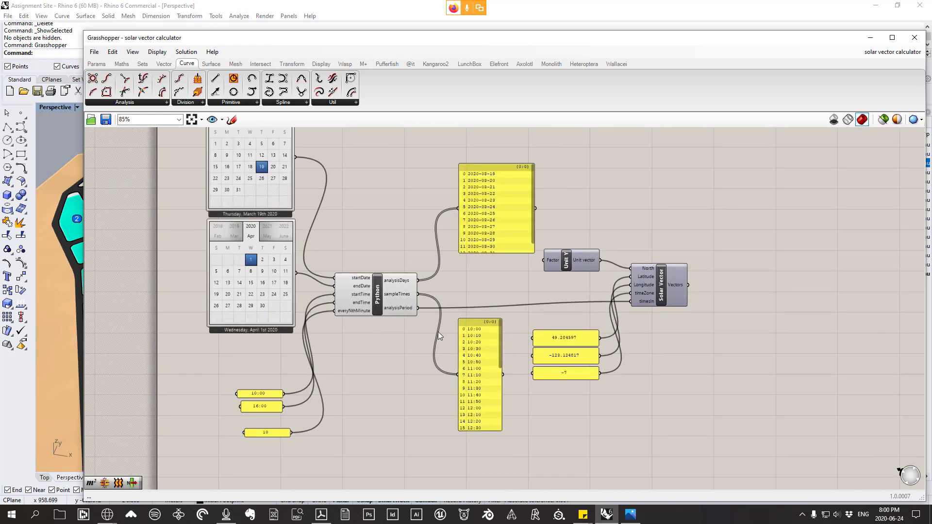
pyautogui.moveTo(438, 335); pyautogui.dragTo(402, 352, button='right')
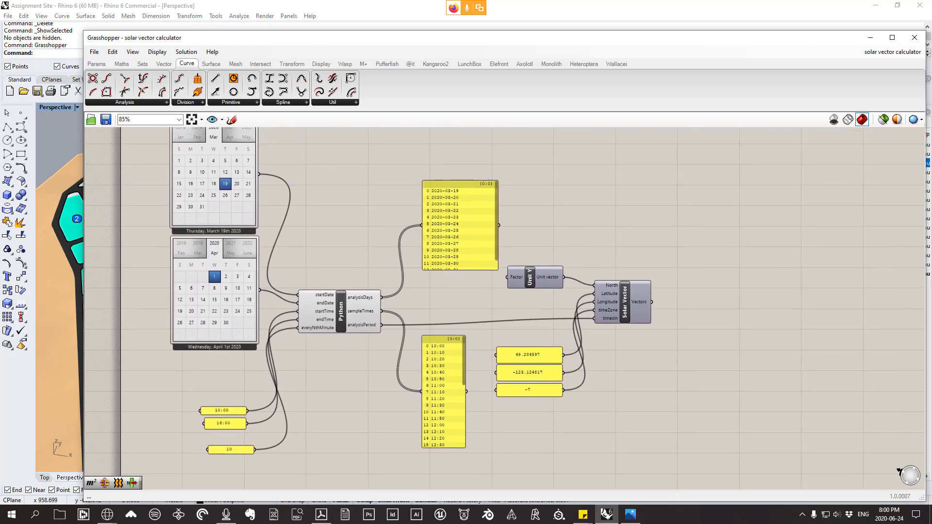
# - Switch to Photos, revisit the altitude and azimuth diagram, and minimize the viewer to return to Grasshopper
pyautogui.click(624, 516)
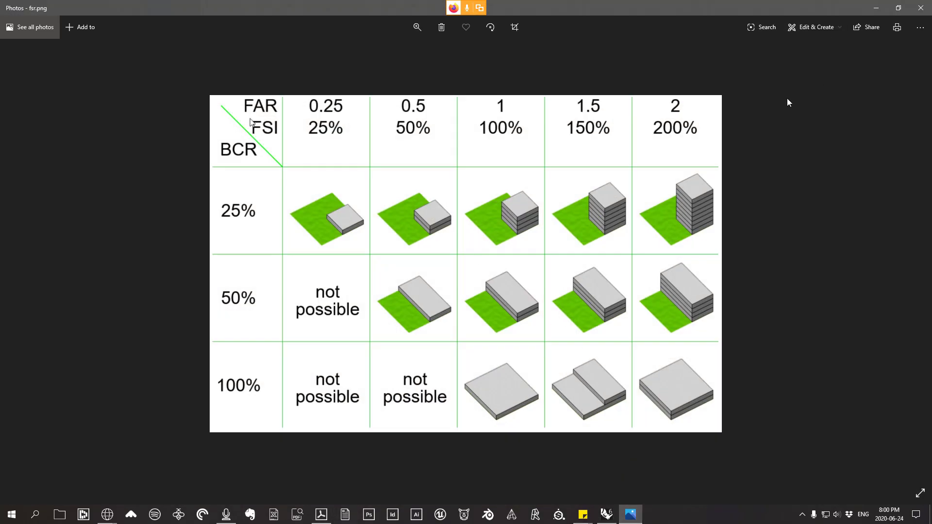
pyautogui.press('Right')
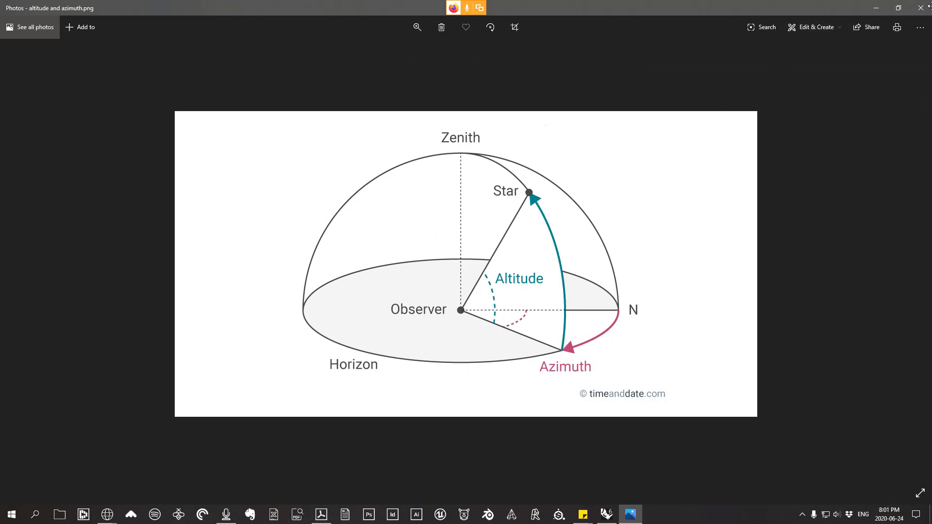
pyautogui.click(877, 11)
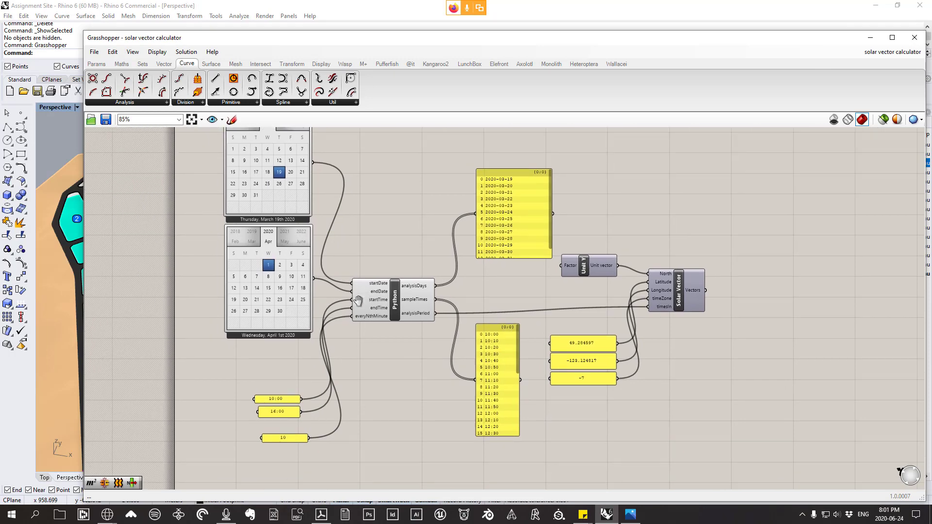
# - Select the Python component and examine its start and end date and time inputs and its analysis outputs
pyautogui.moveTo(408, 332); pyautogui.dragTo(398, 313)
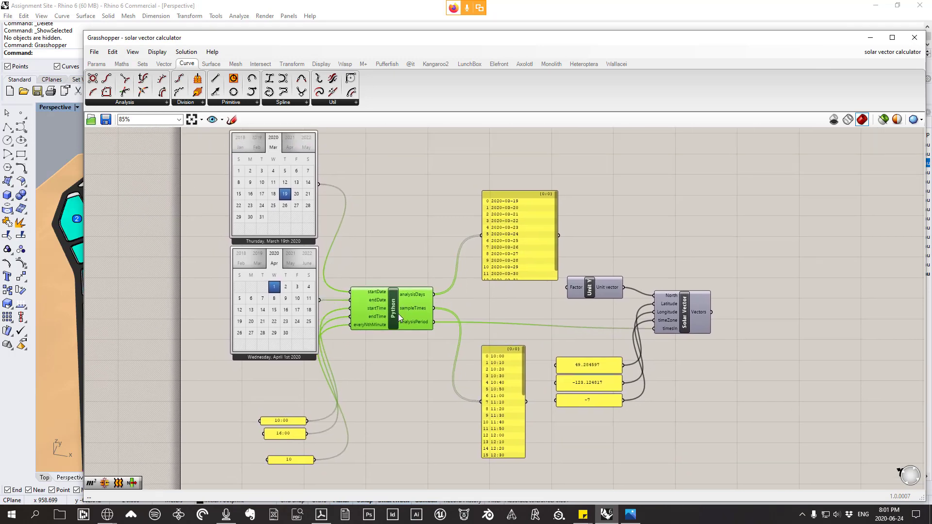
pyautogui.moveTo(357, 329); pyautogui.dragTo(236, 313, button='right')
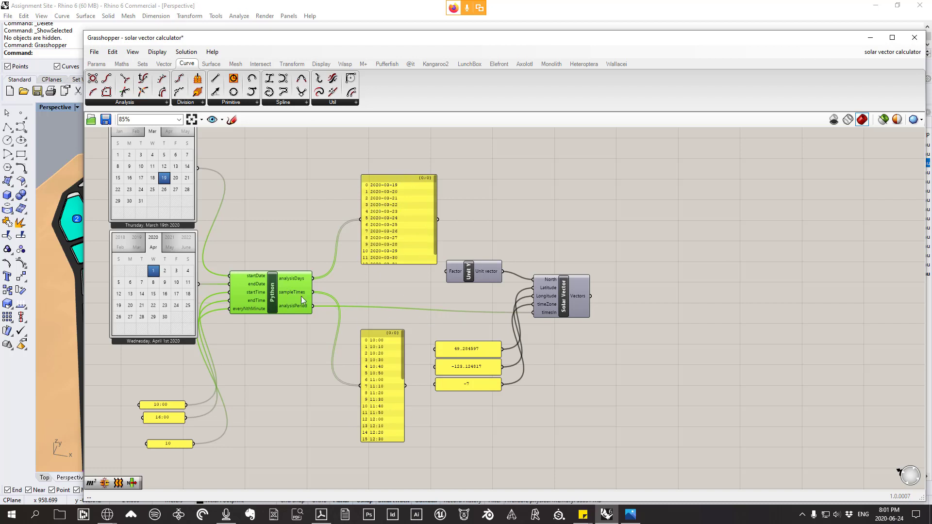
pyautogui.scroll(1, 302, 305)
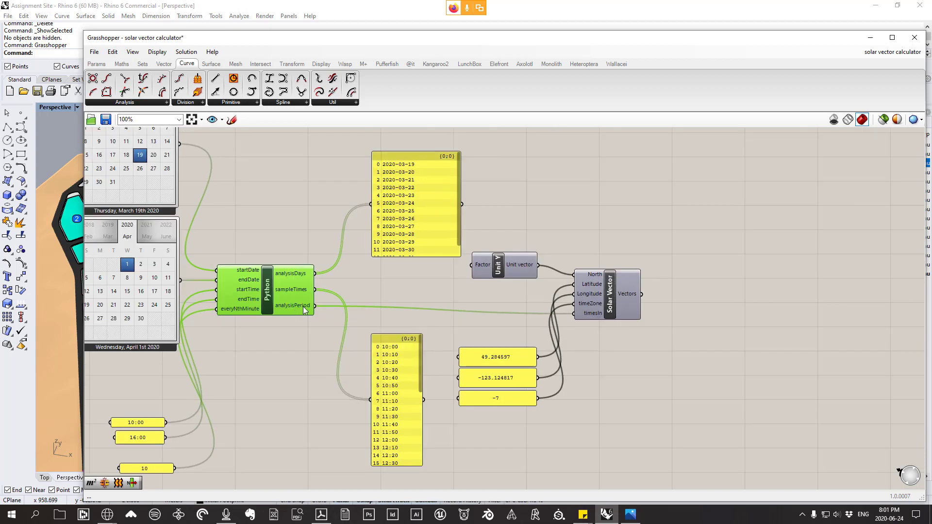
# - Examine the Solar Vector component's inputs and move it slightly closer to the latitude, longitude and time zone panels
pyautogui.moveTo(604, 302); pyautogui.dragTo(603, 292)
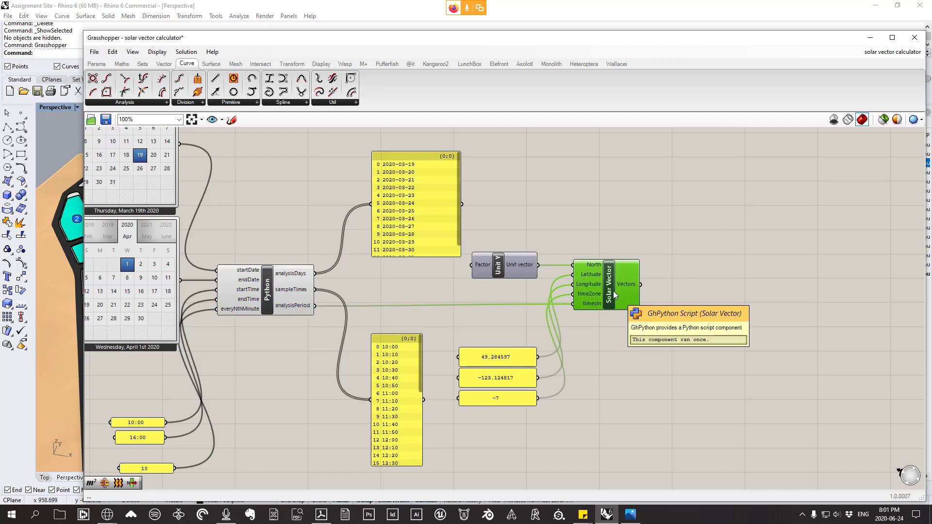
pyautogui.moveTo(636, 284)
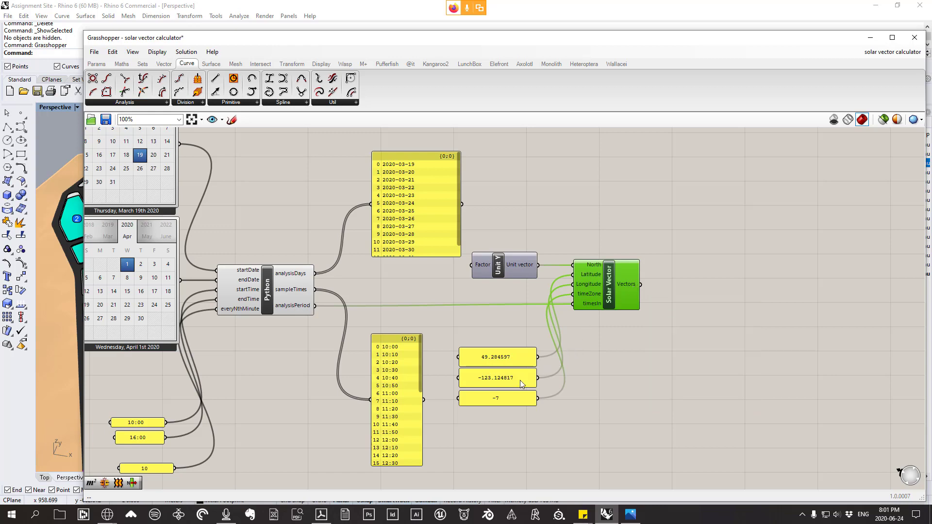
pyautogui.moveTo(489, 400); pyautogui.dragTo(512, 385, button='right')
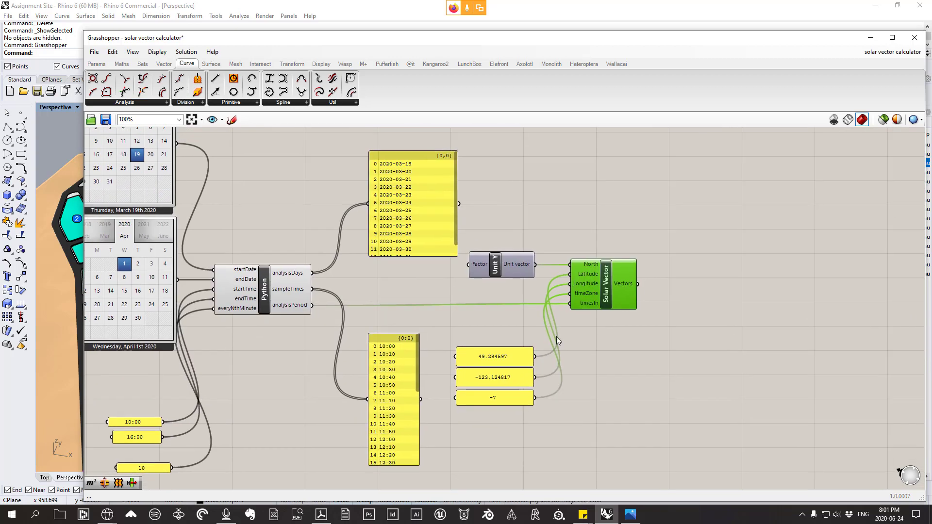
pyautogui.moveTo(569, 340); pyautogui.dragTo(622, 333, button='right')
pyautogui.moveTo(655, 287); pyautogui.dragTo(672, 283)
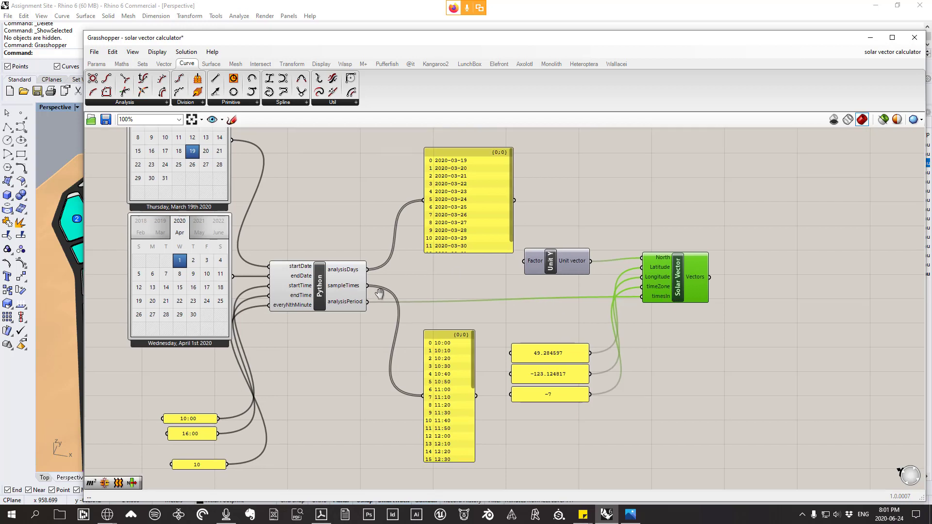
pyautogui.moveTo(372, 344); pyautogui.dragTo(423, 342, button='right')
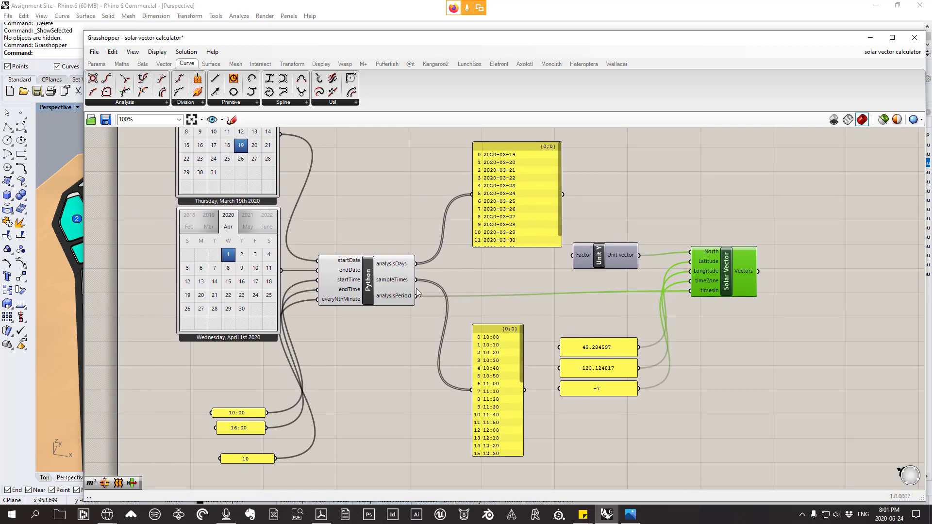
pyautogui.scroll(2, 640, 358)
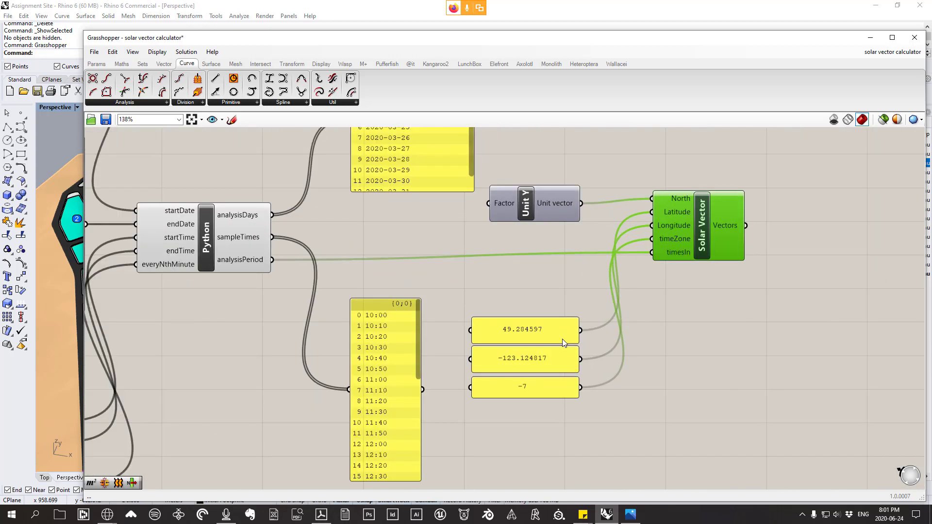
pyautogui.moveTo(682, 250); pyautogui.dragTo(654, 277)
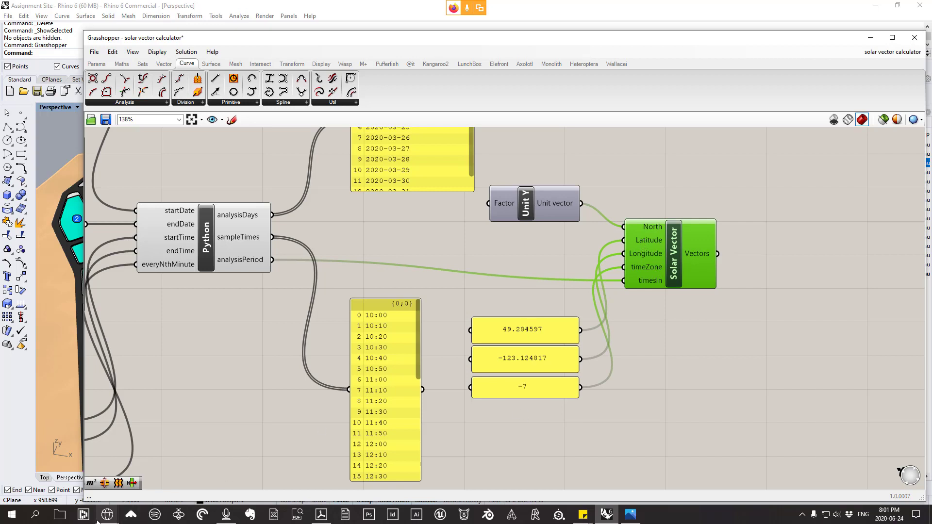
# - Switch to Firefox and search the web for "vancouver longitude and latitude"
pyautogui.moveTo(109, 514)
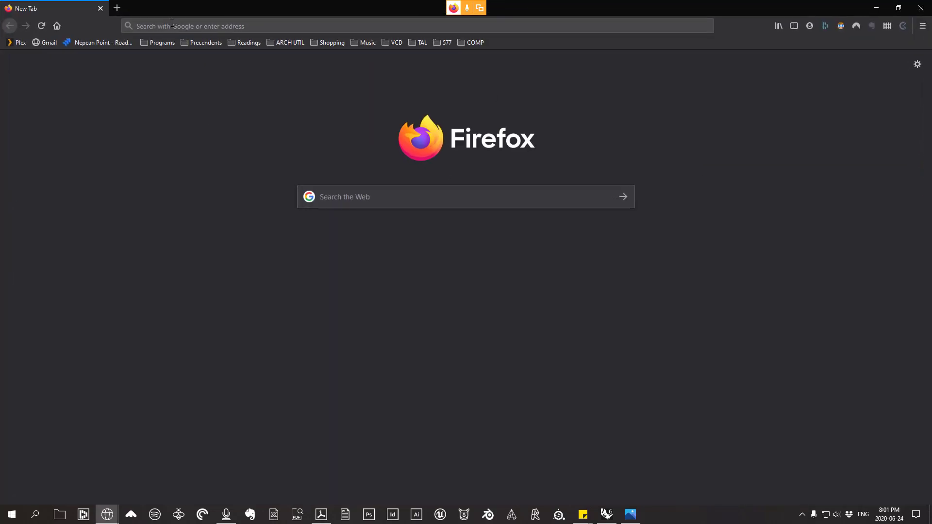
pyautogui.click(172, 25)
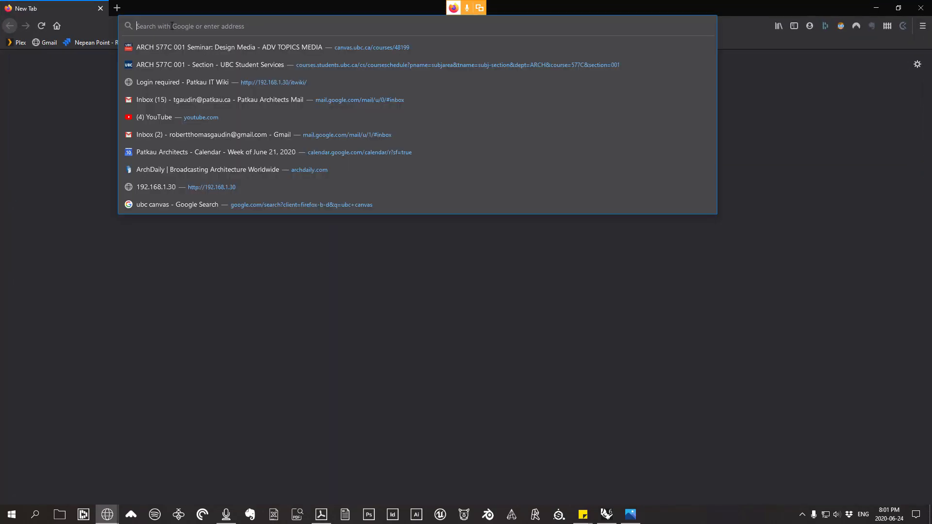
pyautogui.write('vancouver longitude')
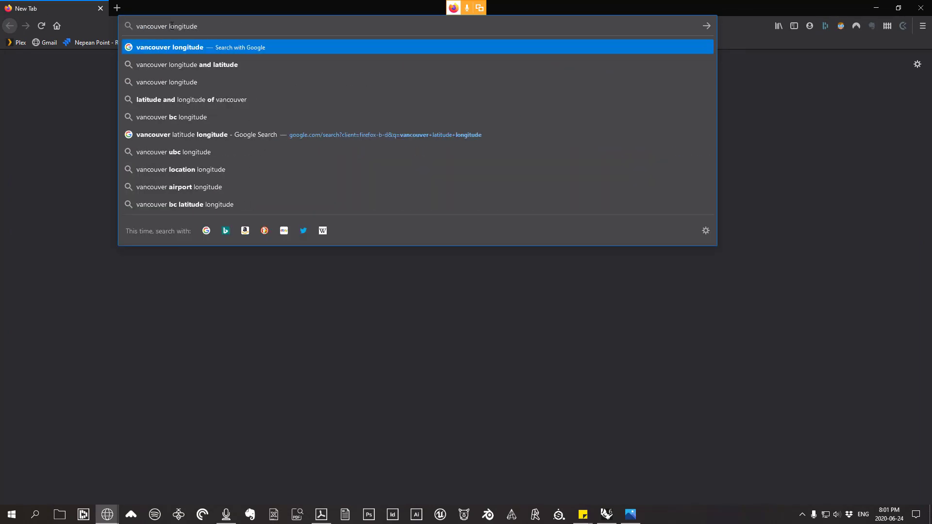
pyautogui.press('Down')
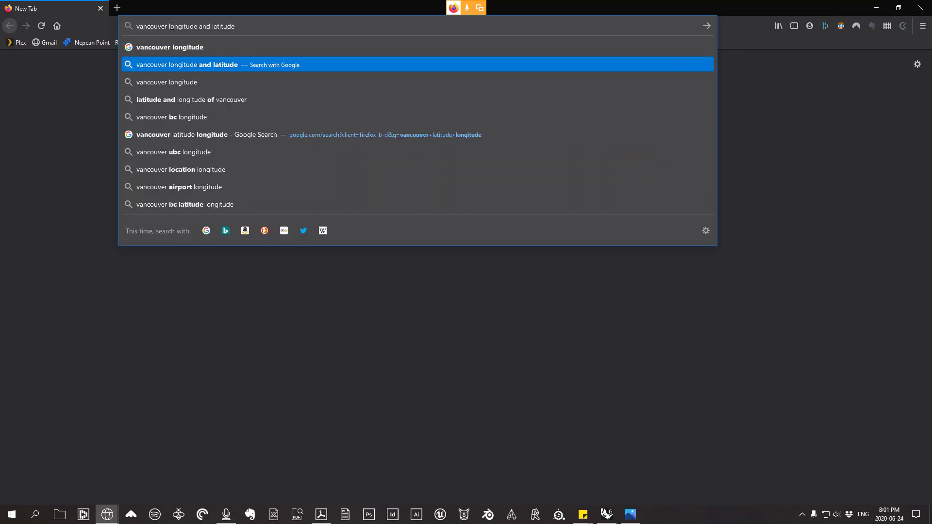
pyautogui.press('Return')
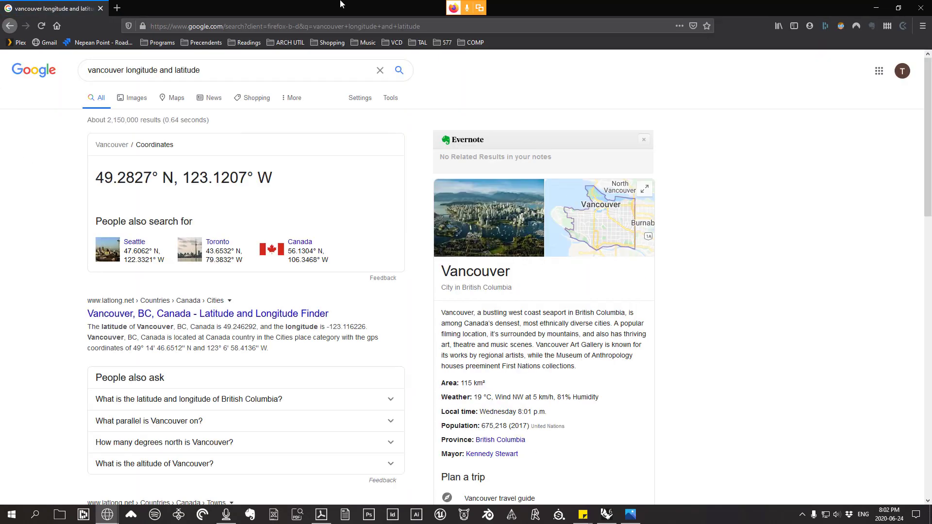
# - Restore the browser to a smaller window beside the Grasshopper panels and open the latlong.net result for Vancouver, BC, Canada
pyautogui.moveTo(509, 8); pyautogui.dragTo(252, 85)
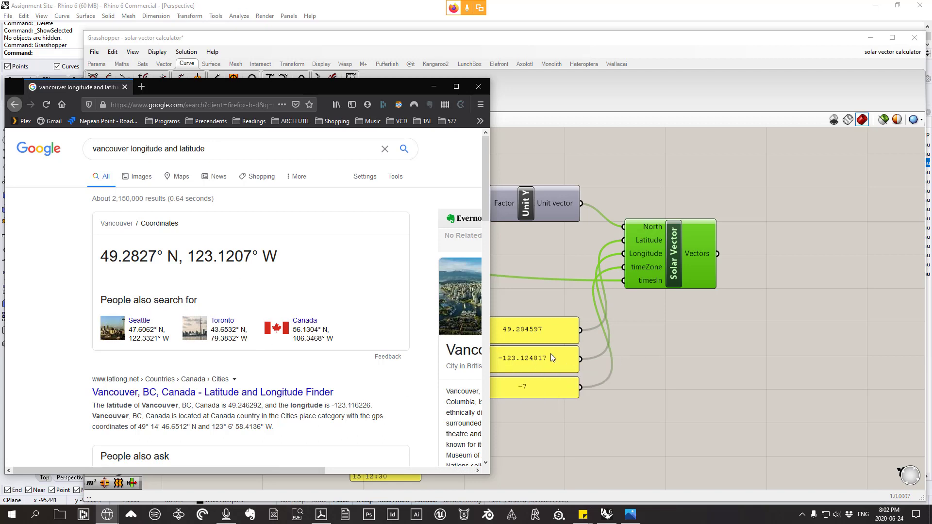
pyautogui.scroll(-2, 149, 344)
pyautogui.scroll(-1, 149, 343)
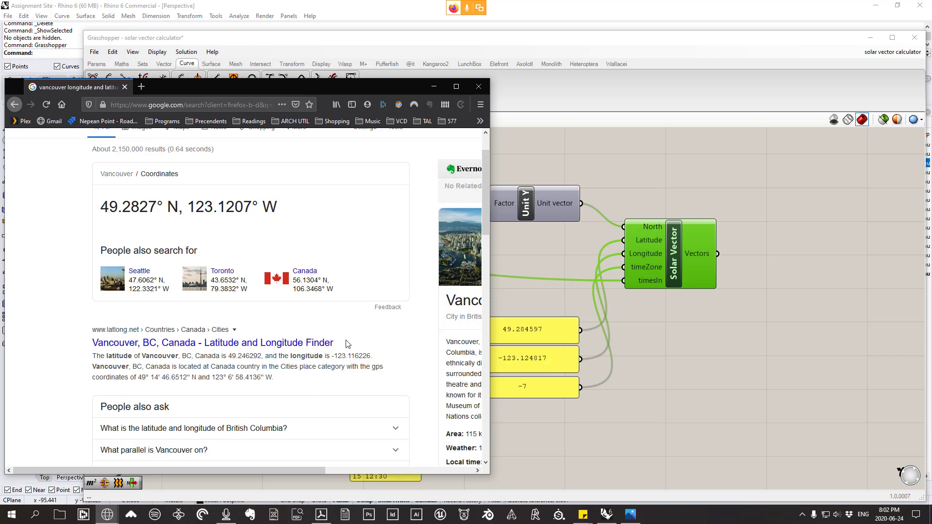
pyautogui.click(313, 346)
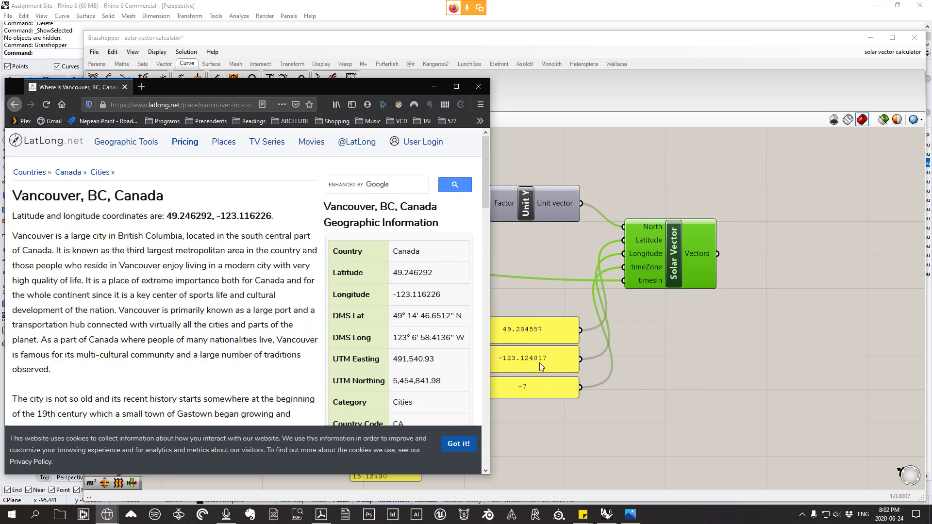
# - Return to Grasshopper and move the Solar Vector component slightly closer to its latitude, longitude and time zone panels
pyautogui.moveTo(673, 279); pyautogui.dragTo(655, 277)
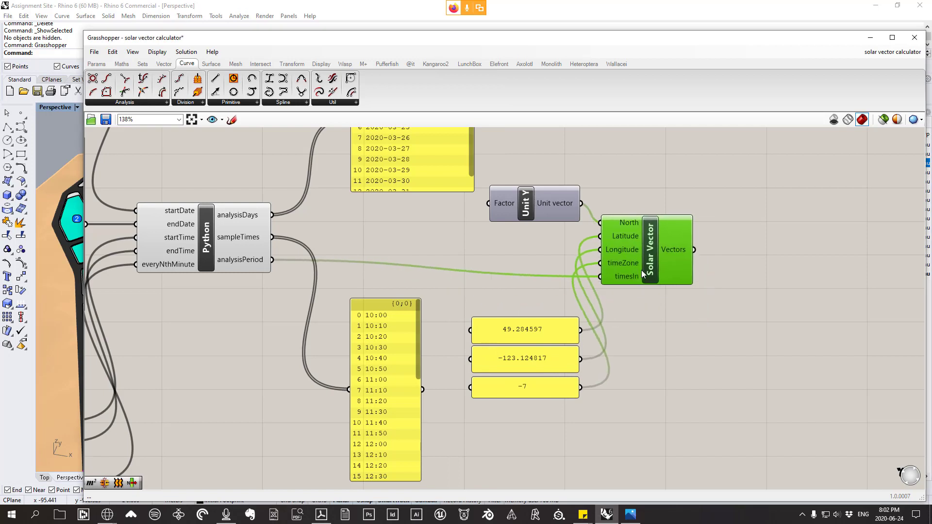
pyautogui.moveTo(622, 264)
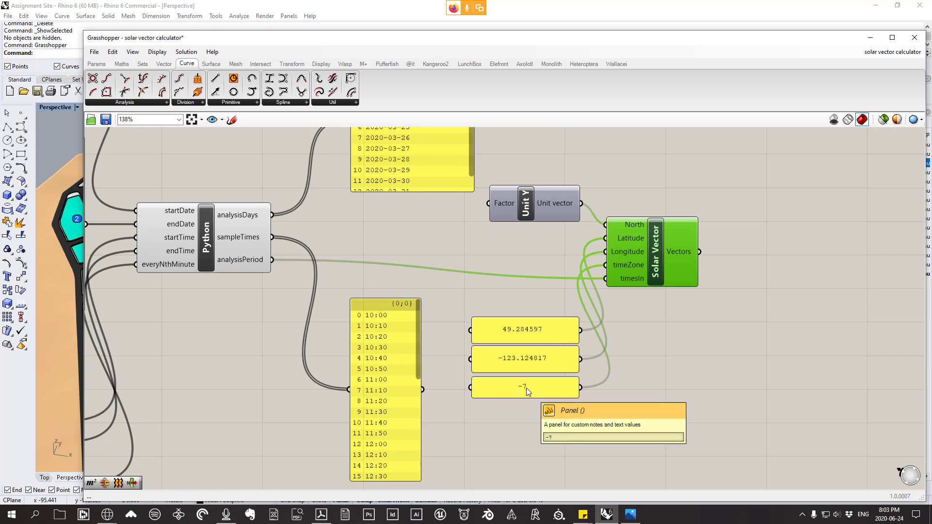
pyautogui.scroll(-1, 549, 374)
pyautogui.moveTo(570, 355); pyautogui.dragTo(699, 304, button='right')
pyautogui.scroll(-1, 698, 304)
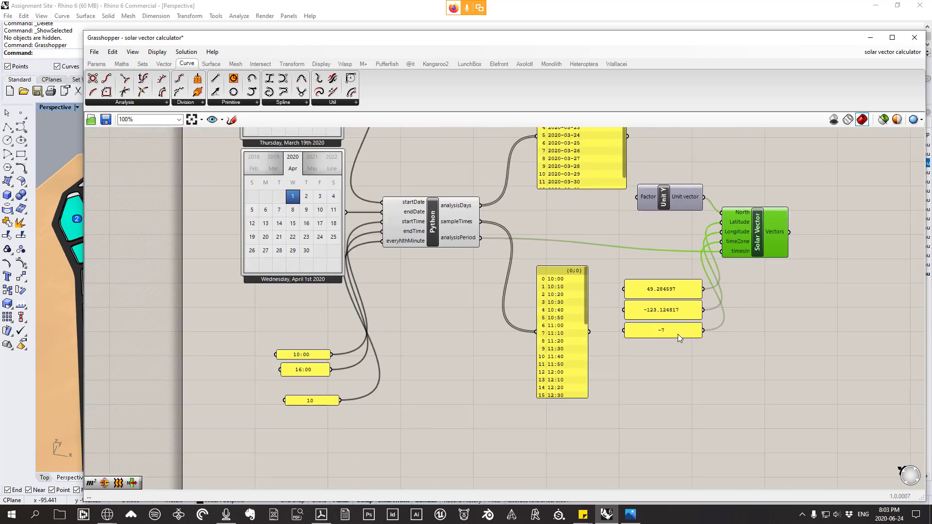
pyautogui.moveTo(678, 333); pyautogui.dragTo(683, 363, button='right')
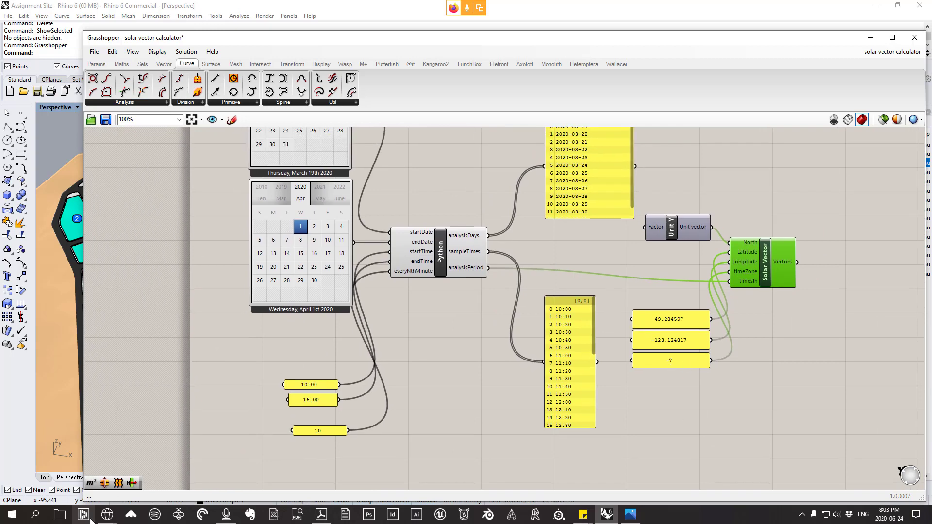
# - Search Firefox for "vancouver utc timezone daylight savings" and highlight the standard time zone and current time zone offset entries
pyautogui.moveTo(110, 521)
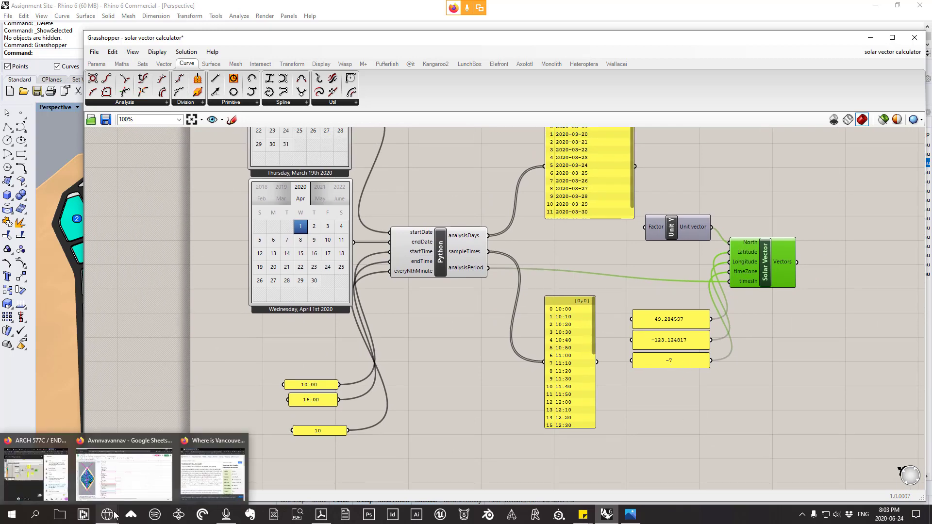
pyautogui.click(238, 471)
pyautogui.click(188, 105)
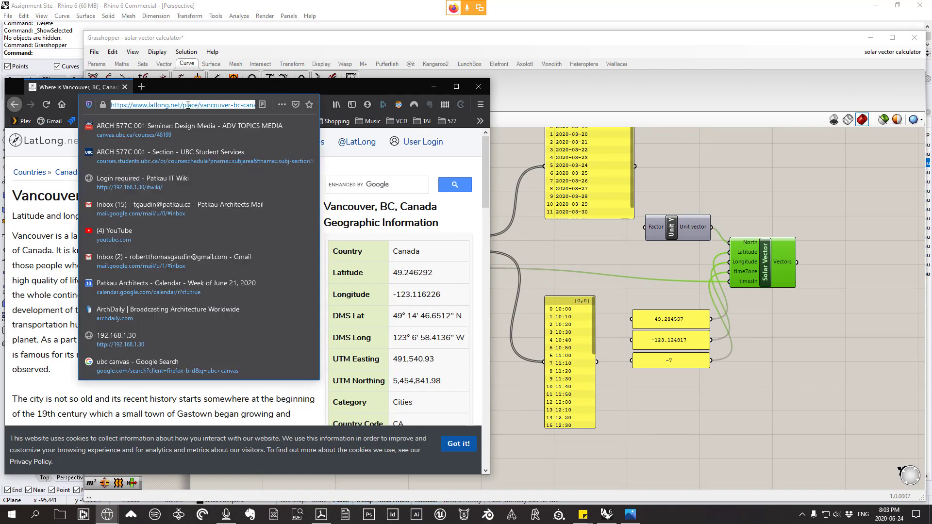
pyautogui.write('vancouver ')
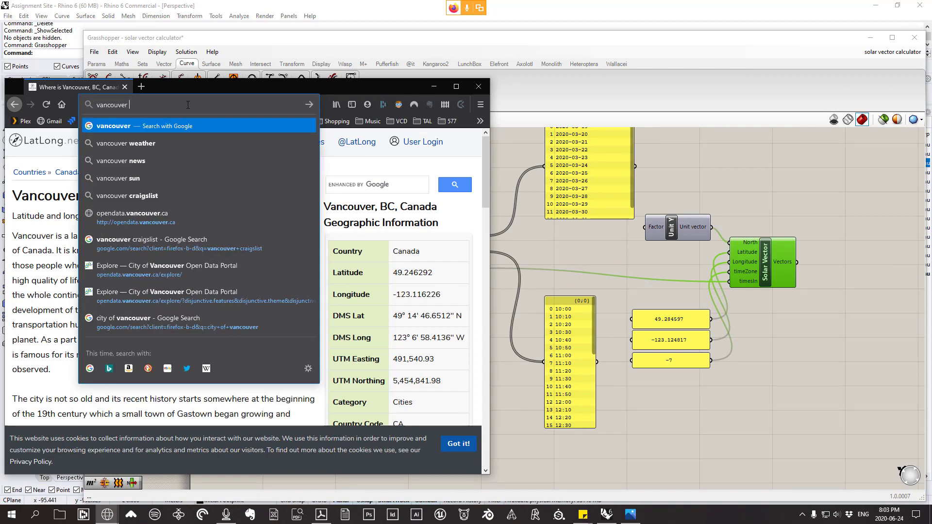
pyautogui.write('daylight savings')
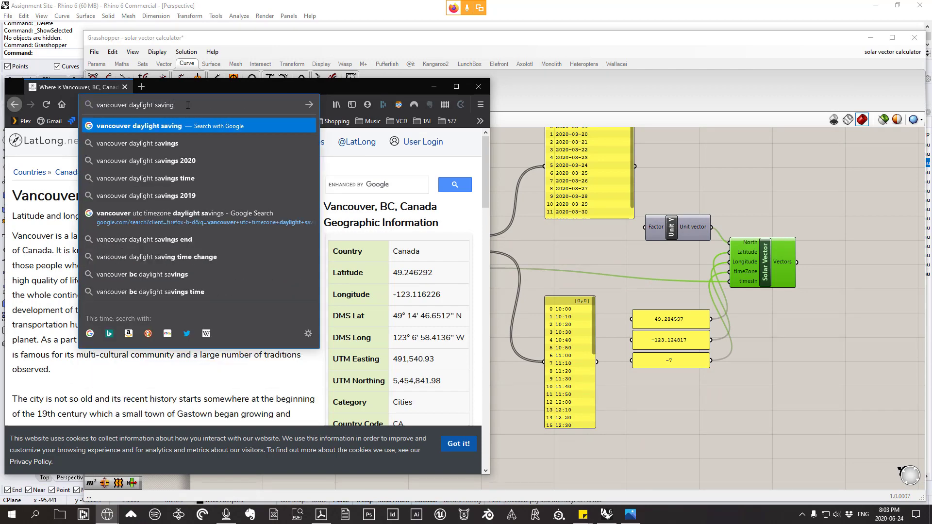
pyautogui.press('Down')
pyautogui.press('Down')
pyautogui.press('Down')
pyautogui.press('Down')
pyautogui.press('Down')
pyautogui.press('Return')
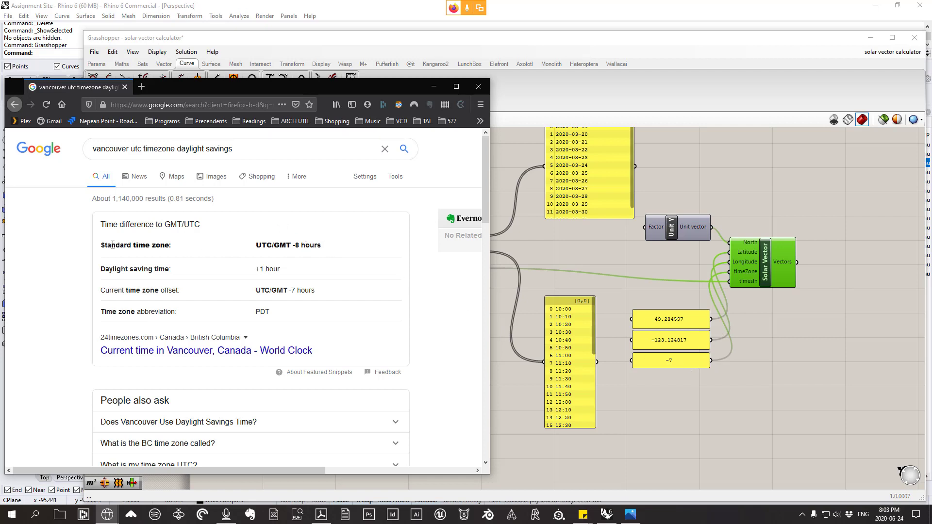
pyautogui.moveTo(103, 245); pyautogui.dragTo(321, 246)
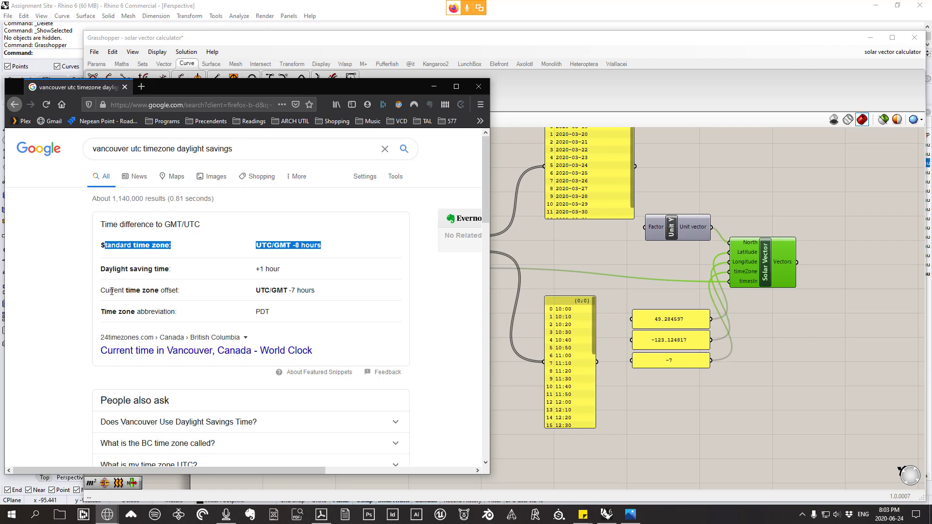
pyautogui.moveTo(105, 290); pyautogui.dragTo(221, 293)
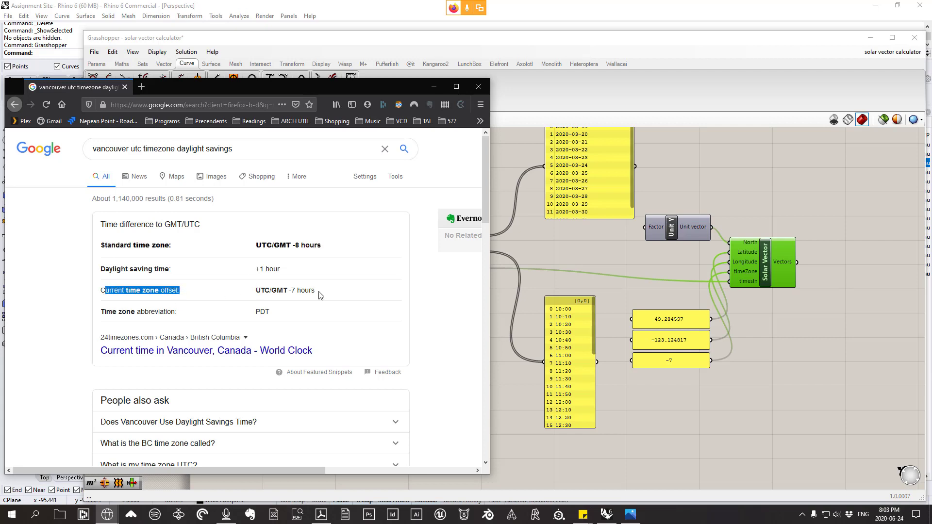
# - Return to Grasshopper, deselect the Solar Vector component and narrow the window to examine the site requirements text in Rhino's Perspective viewport
pyautogui.click(657, 328)
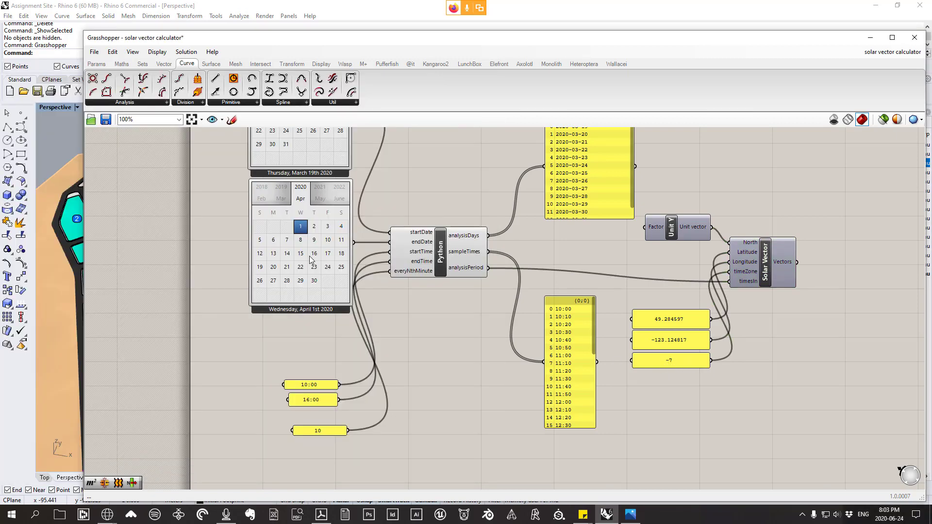
pyautogui.scroll(-2, 321, 254)
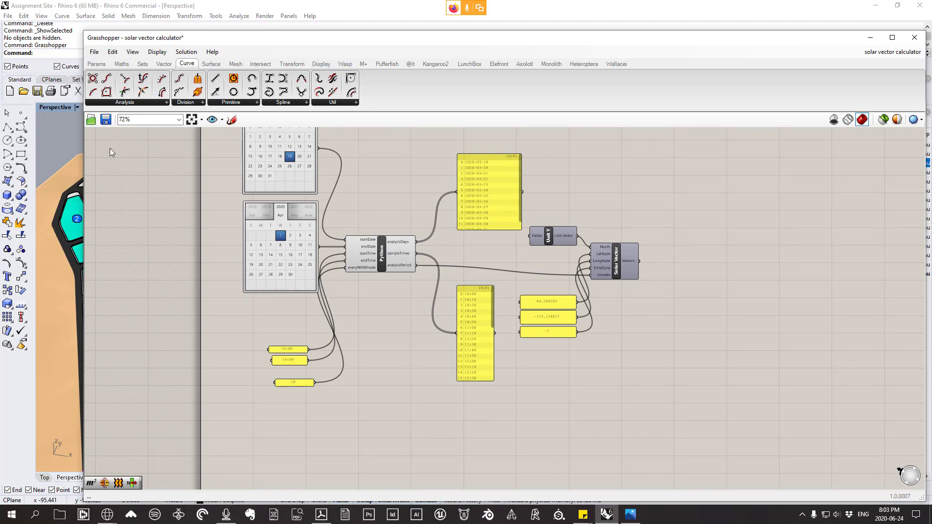
pyautogui.moveTo(81, 153); pyautogui.dragTo(590, 153)
pyautogui.scroll(-5, 225, 229)
pyautogui.scroll(5, 298, 275)
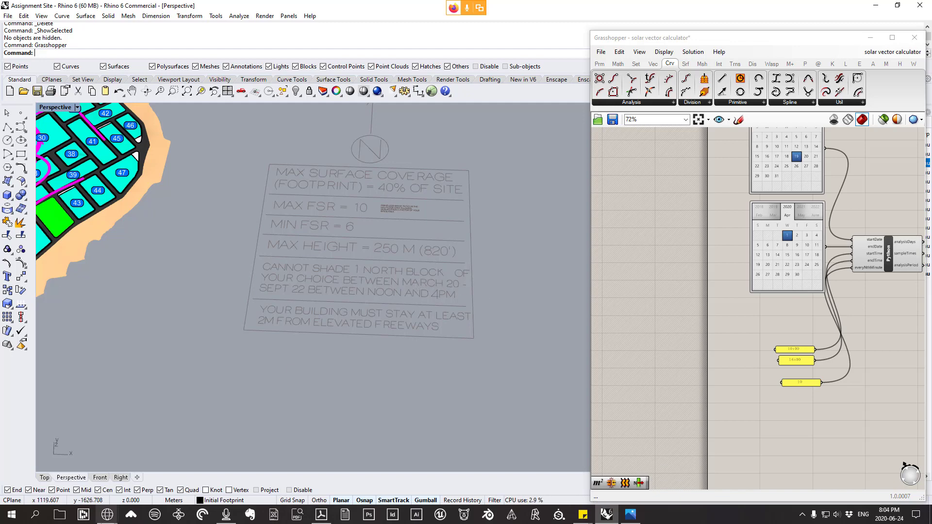
# - Switch to Firefox and shorten the search to "daylight savings" to look up the daylight saving dates
pyautogui.moveTo(106, 515)
pyautogui.click(214, 481)
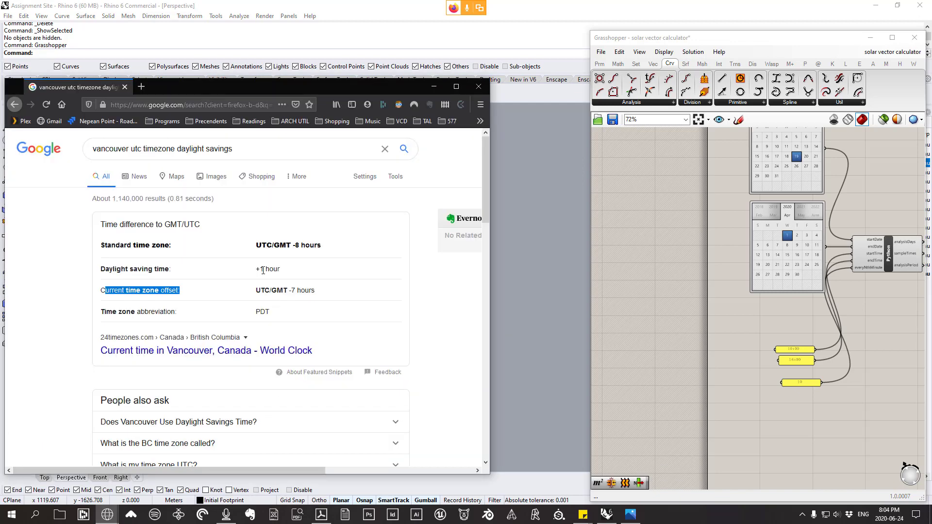
pyautogui.click(179, 150)
pyautogui.hotkey('shift', 'Home')
pyautogui.press('BackSpace')
pyautogui.press('Return')
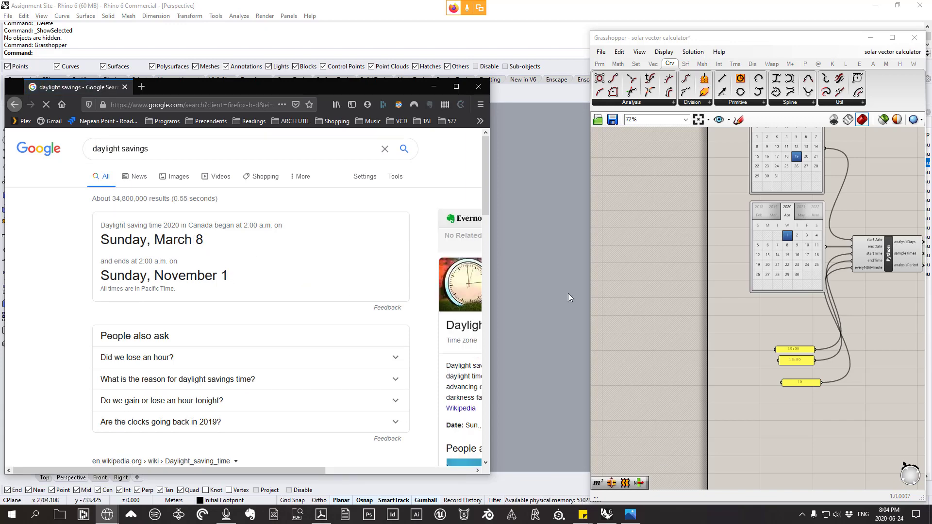
# - Return to Grasshopper and widen its window until the whole definition fits, from the calendars to the Solar Vector component
pyautogui.click(853, 335)
pyautogui.rightClick(849, 337)
pyautogui.moveTo(844, 335); pyautogui.dragTo(676, 329, button='right')
pyautogui.moveTo(887, 328)
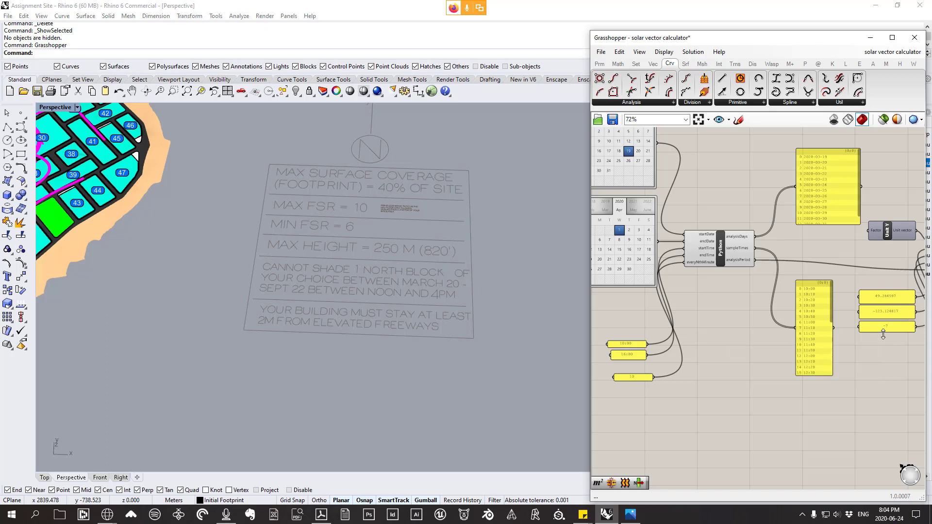
pyautogui.moveTo(887, 328); pyautogui.dragTo(832, 357, button='right')
pyautogui.moveTo(841, 348)
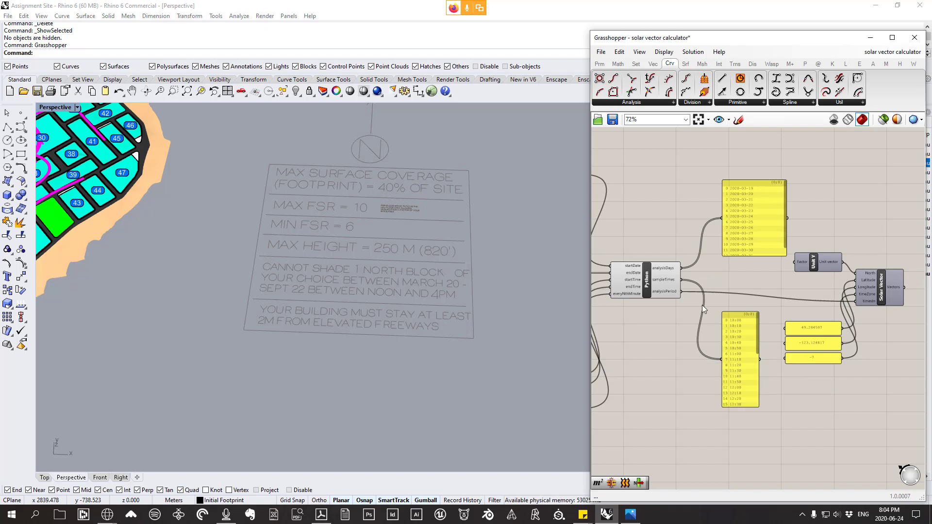
pyautogui.moveTo(692, 311); pyautogui.dragTo(766, 310, button='right')
pyautogui.moveTo(632, 326); pyautogui.dragTo(645, 312, button='right')
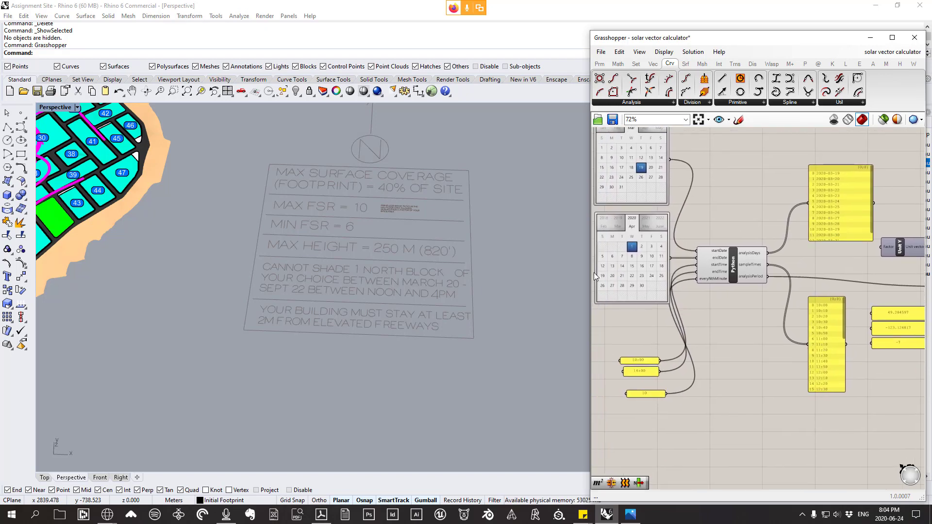
pyautogui.moveTo(590, 272); pyautogui.dragTo(469, 273)
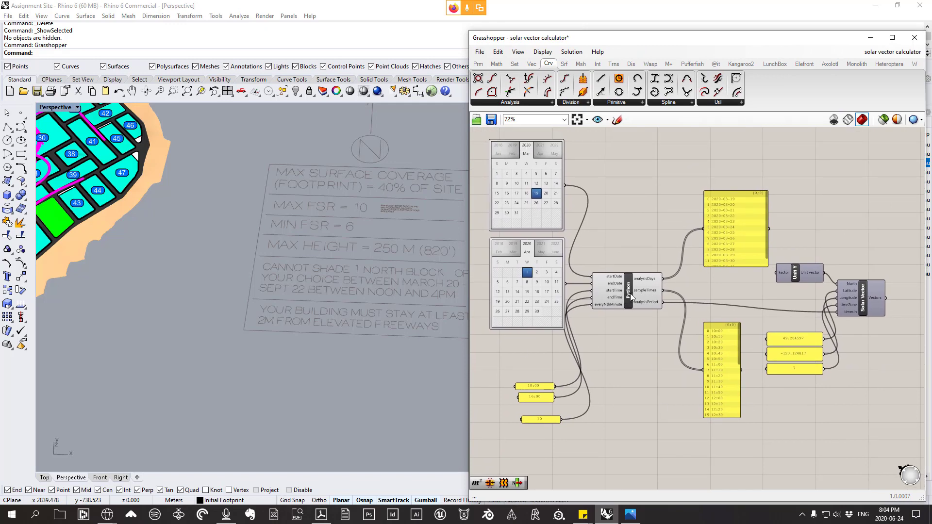
# - Search Firefox for "noaa solar calculator", open the NOAA Solar Calculator page in a maximized window and show its location and date fields
pyautogui.click(107, 514)
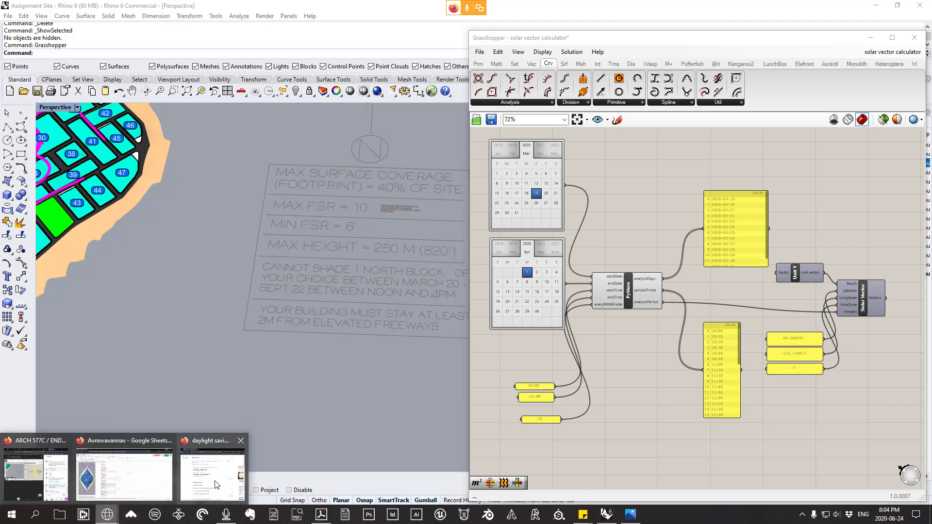
pyautogui.click(217, 481)
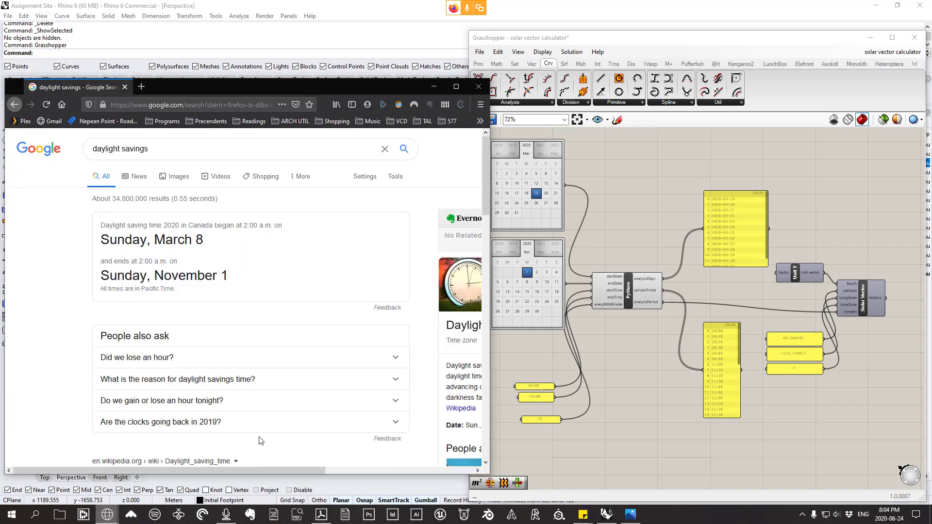
pyautogui.click(254, 105)
pyautogui.write('noaa')
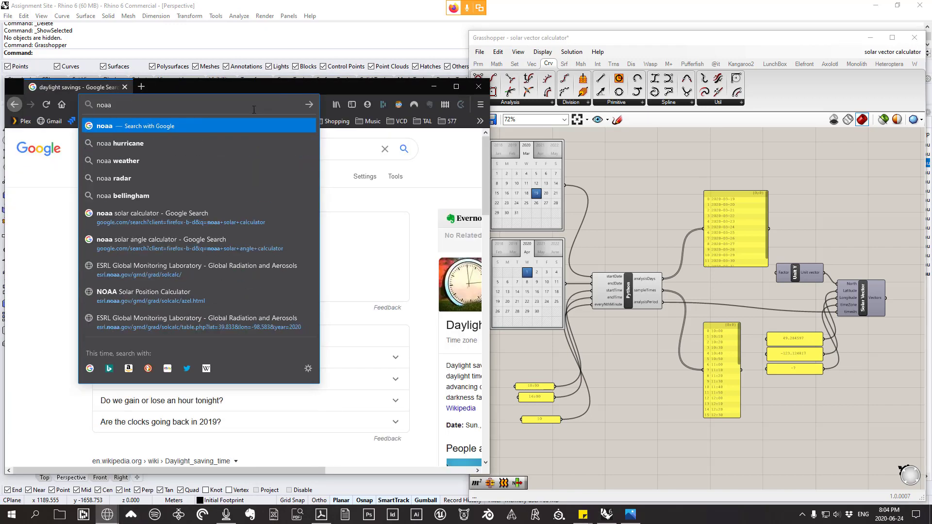
pyautogui.write(' solar')
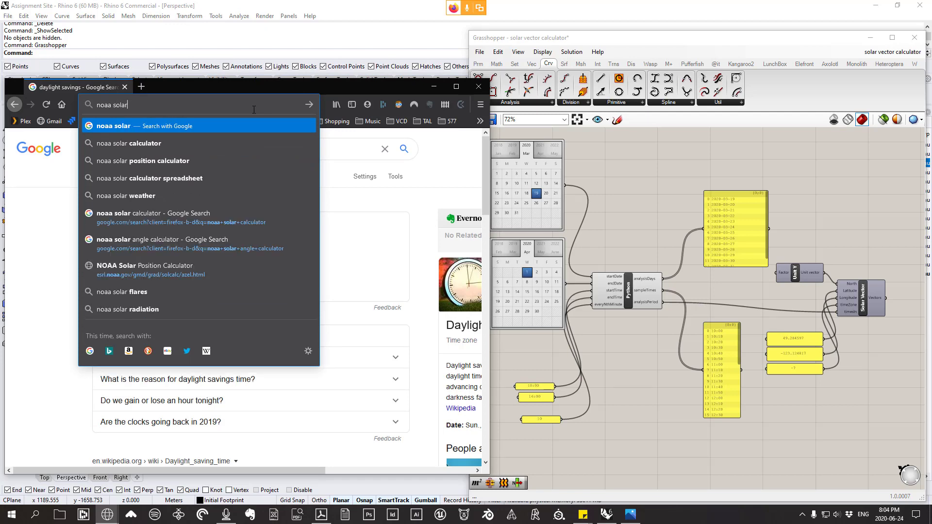
pyautogui.click(251, 144)
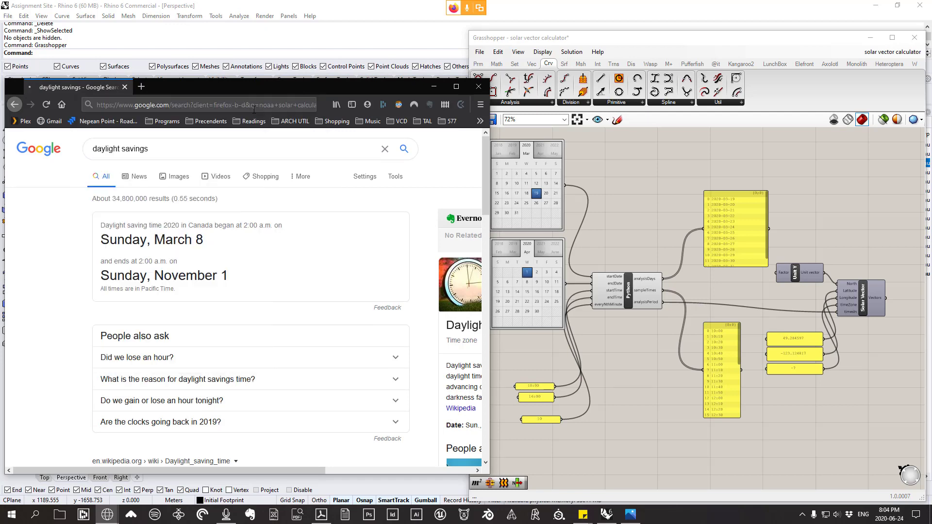
pyautogui.click(232, 234)
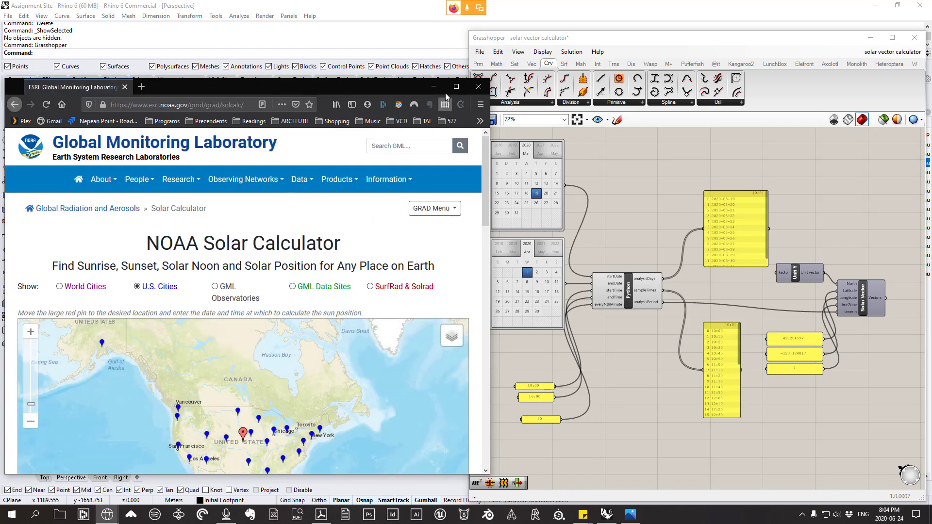
pyautogui.click(455, 86)
pyautogui.scroll(-3, 435, 200)
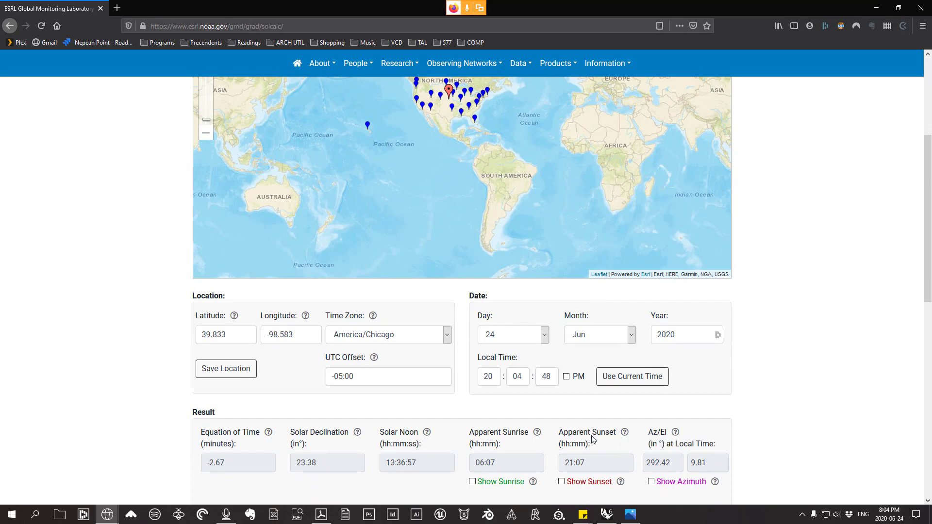
# - Examine the NOAA Solar Calculator's map and result fields and open the linked solar calculation details page
pyautogui.scroll(-1, 432, 262)
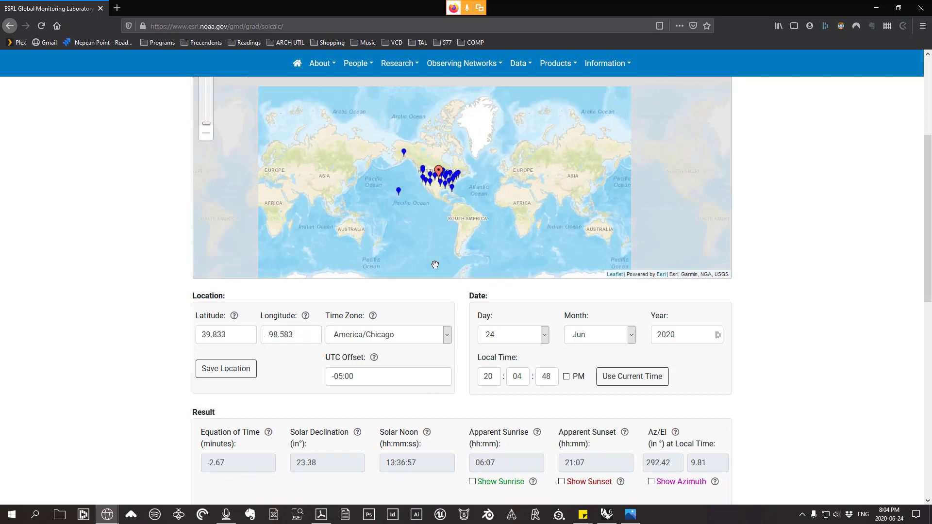
pyautogui.scroll(1, 449, 141)
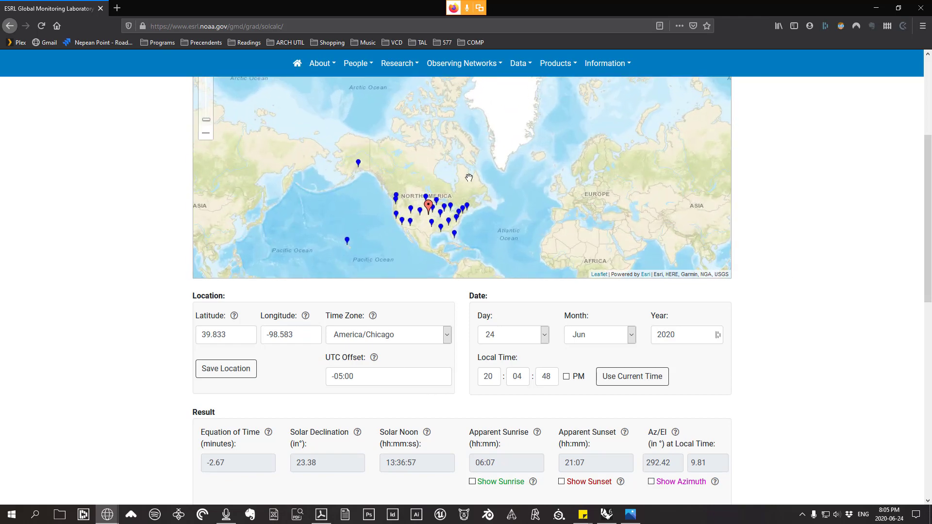
pyautogui.scroll(-1, 450, 246)
pyautogui.scroll(-5, 696, 313)
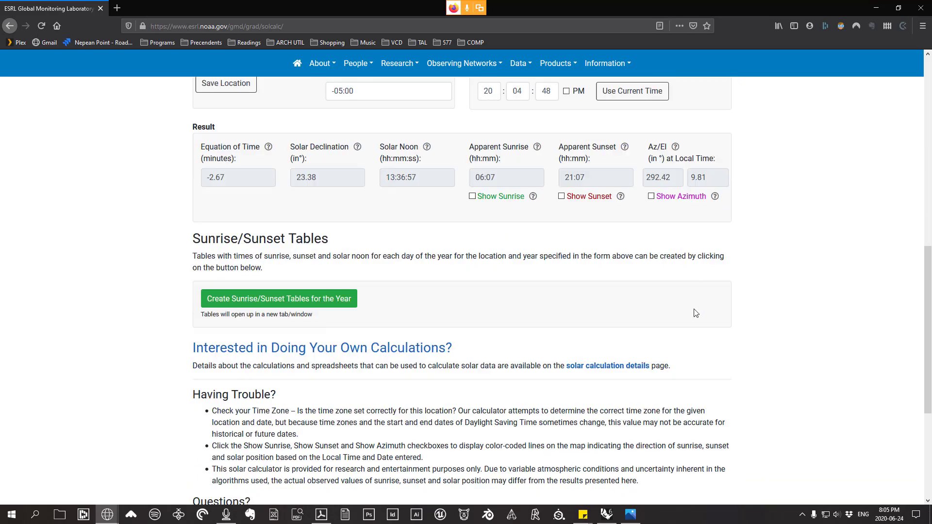
pyautogui.click(600, 354)
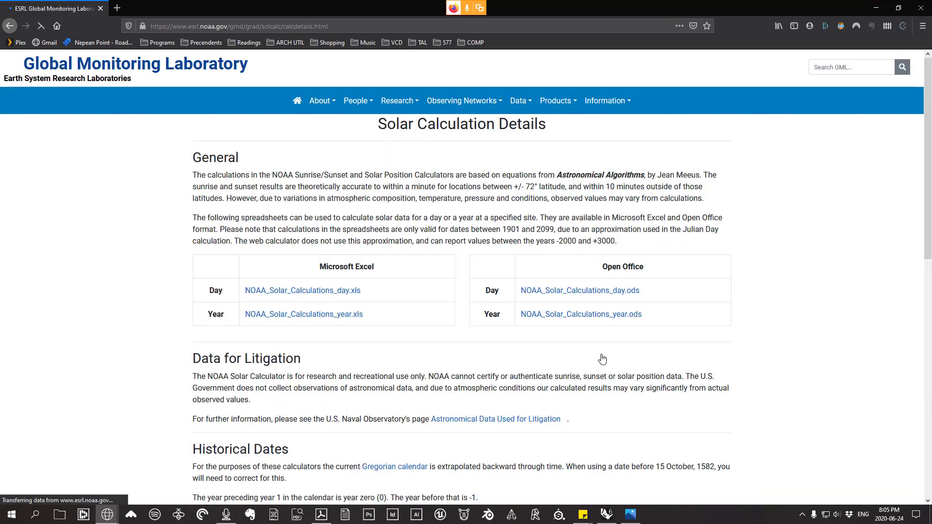
# - Download the Excel day spreadsheet NOAA_Solar_Calculations_day.xls from the Solar Calculation Details page and open it in Excel
pyautogui.click(323, 291)
pyautogui.click(301, 480)
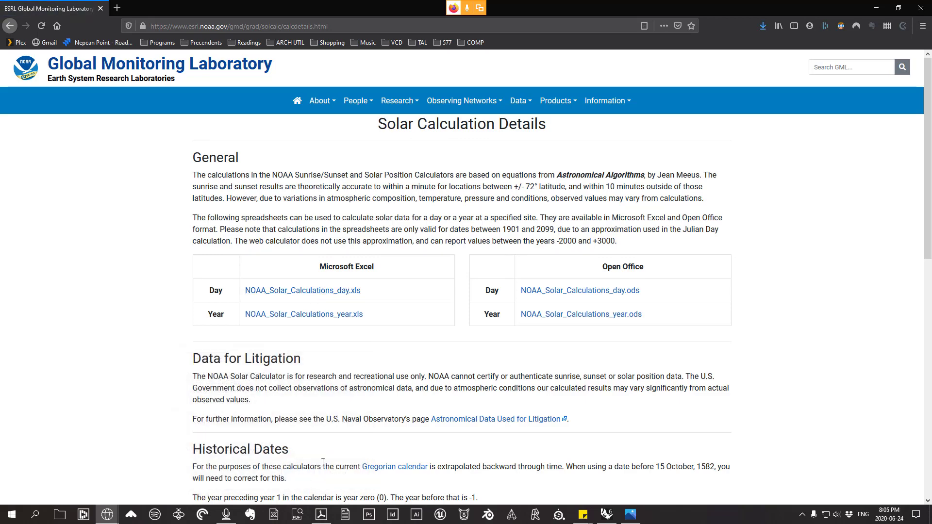
pyautogui.click(764, 27)
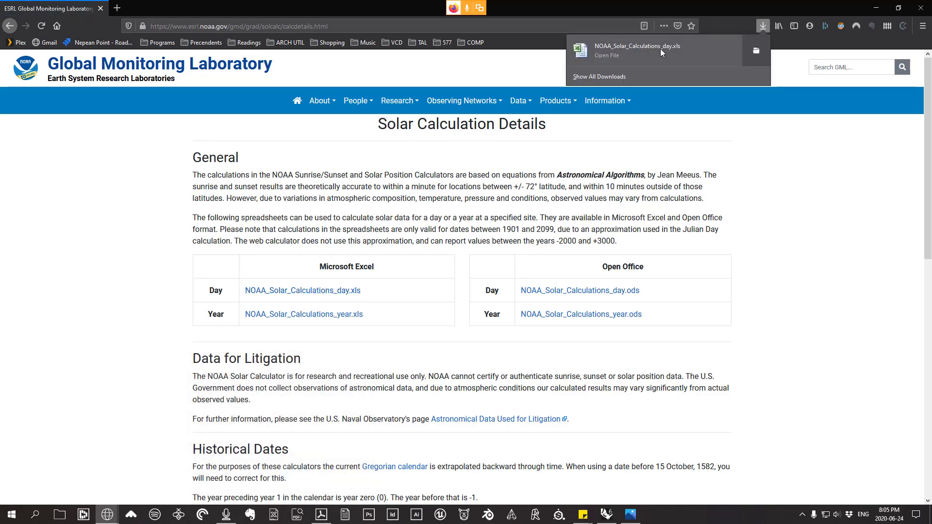
pyautogui.click(760, 57)
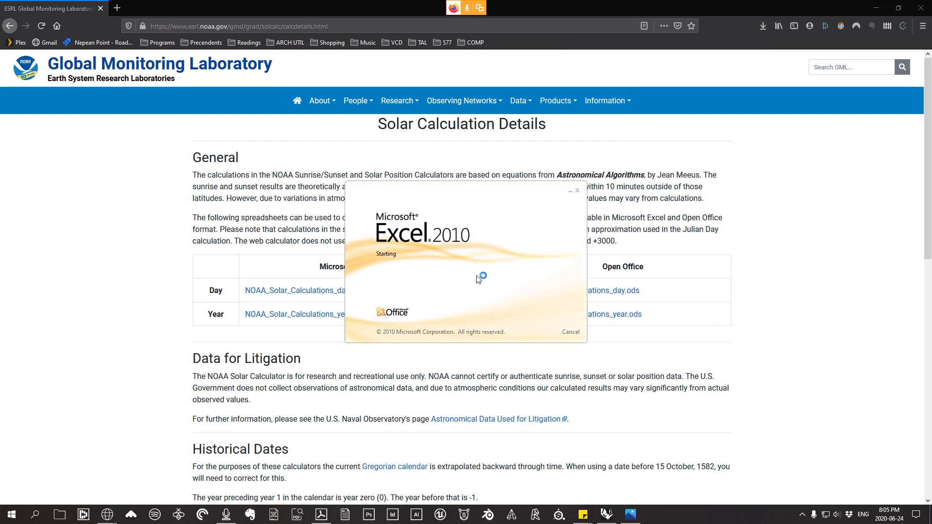
pyautogui.click(655, 52)
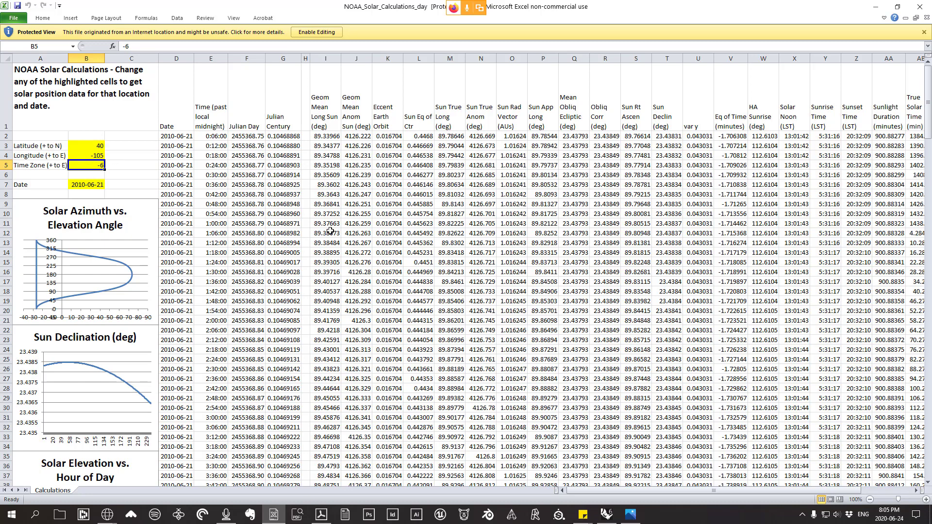
# - Examine the formulas behind the solar calculation columns across the spreadsheet and close the workbook
pyautogui.click(505, 232)
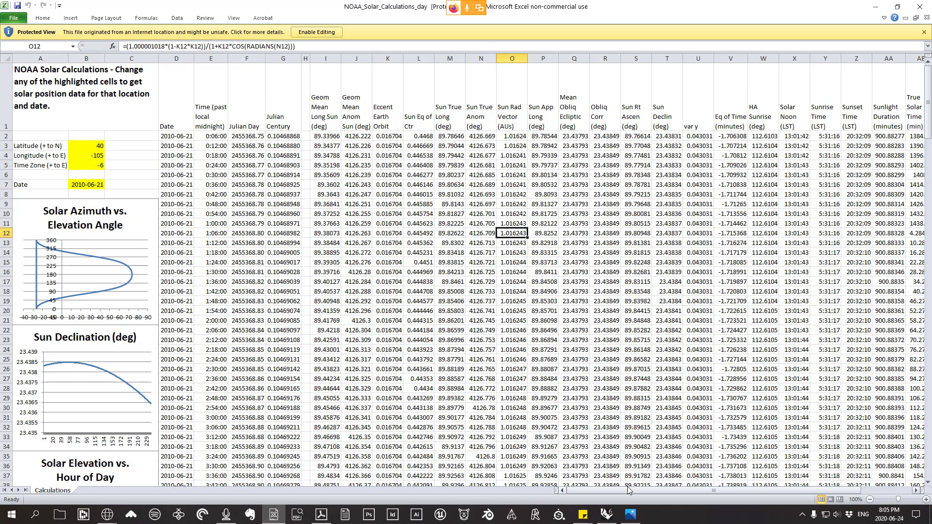
pyautogui.moveTo(618, 491); pyautogui.dragTo(741, 491)
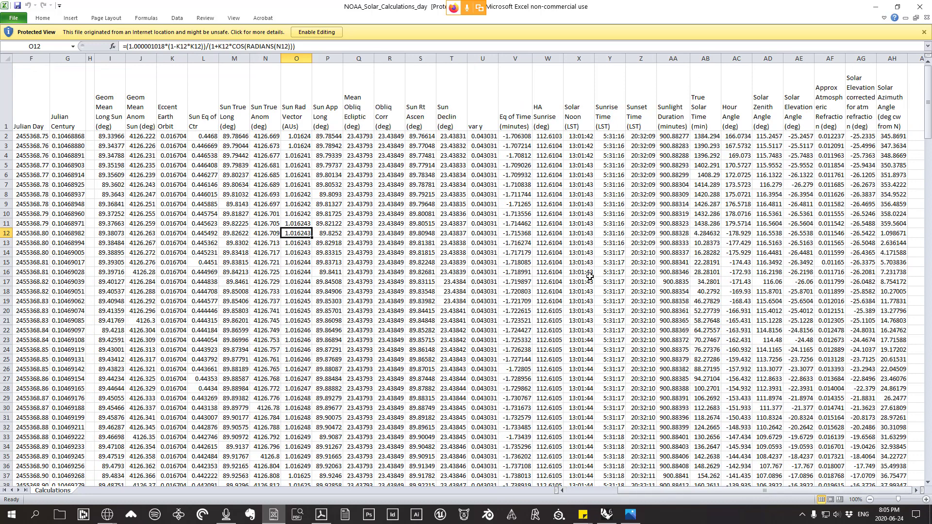
pyautogui.moveTo(650, 491); pyautogui.dragTo(600, 491)
pyautogui.click(306, 265)
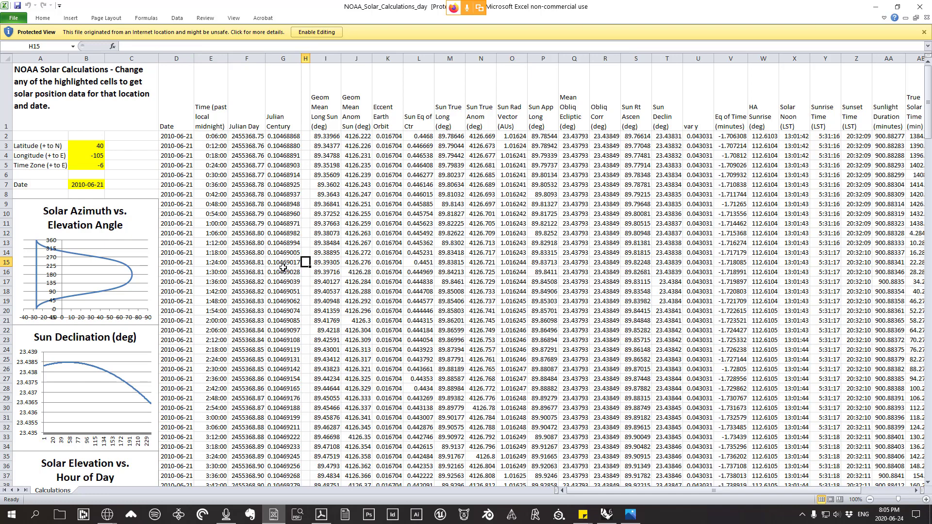
pyautogui.click(407, 203)
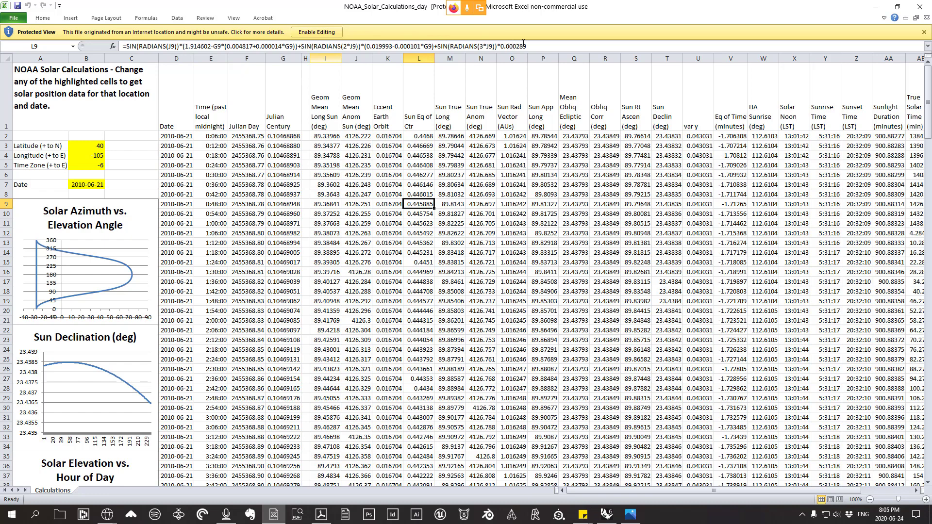
pyautogui.click(525, 178)
pyautogui.click(563, 184)
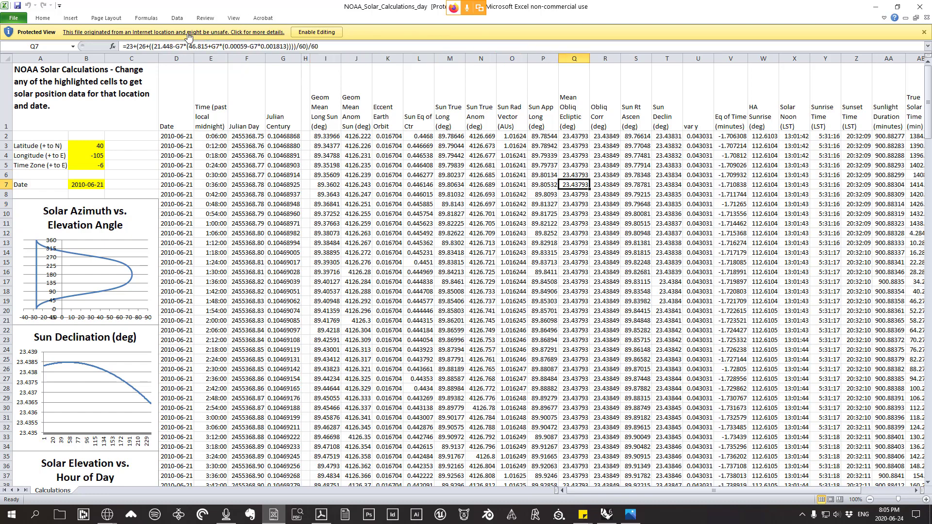
pyautogui.click(707, 242)
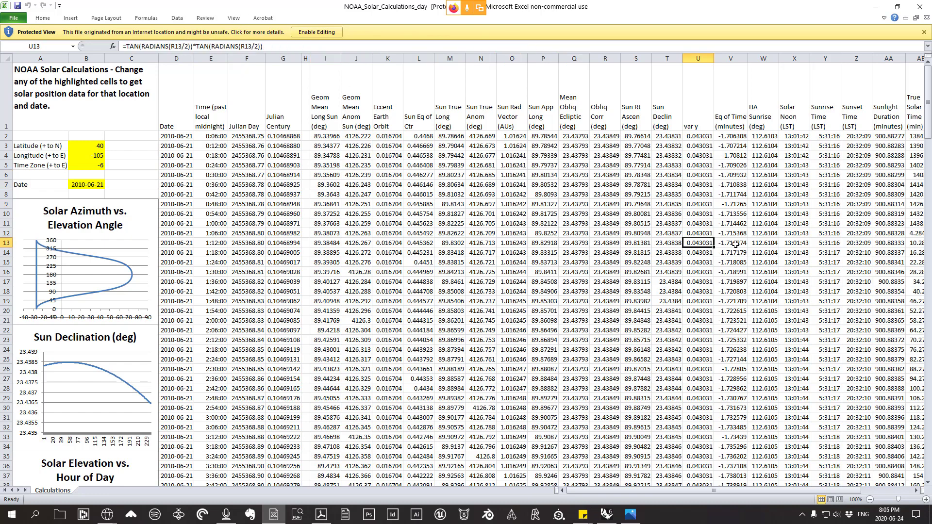
pyautogui.click(736, 243)
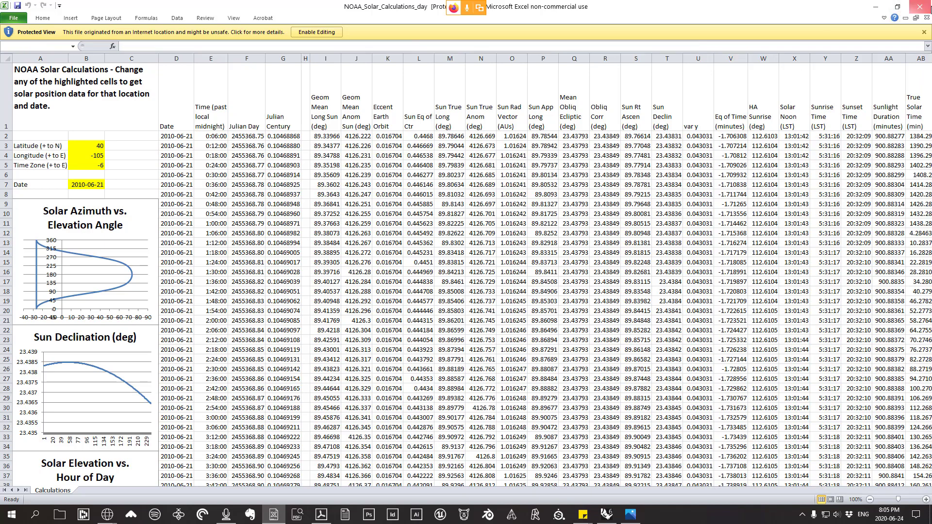
pyautogui.click(920, 7)
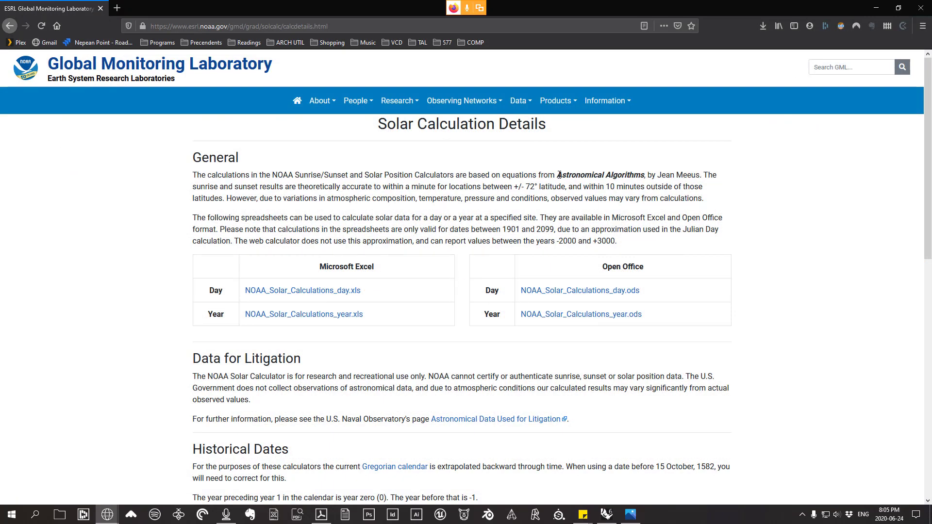
# - Highlight the Astronomical Algorithms source reference and the Data for Litigation paragraph on the details page to read them
pyautogui.moveTo(563, 175); pyautogui.dragTo(698, 175)
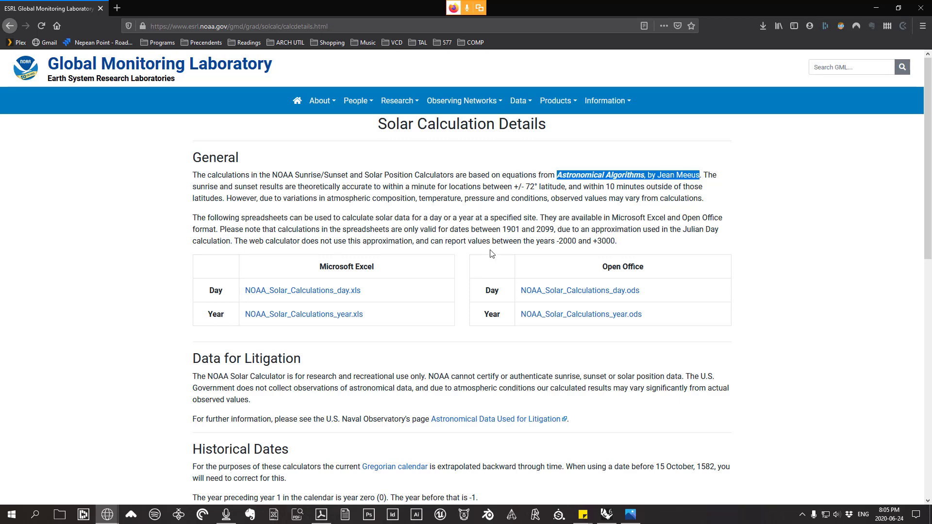
pyautogui.scroll(-3, 491, 254)
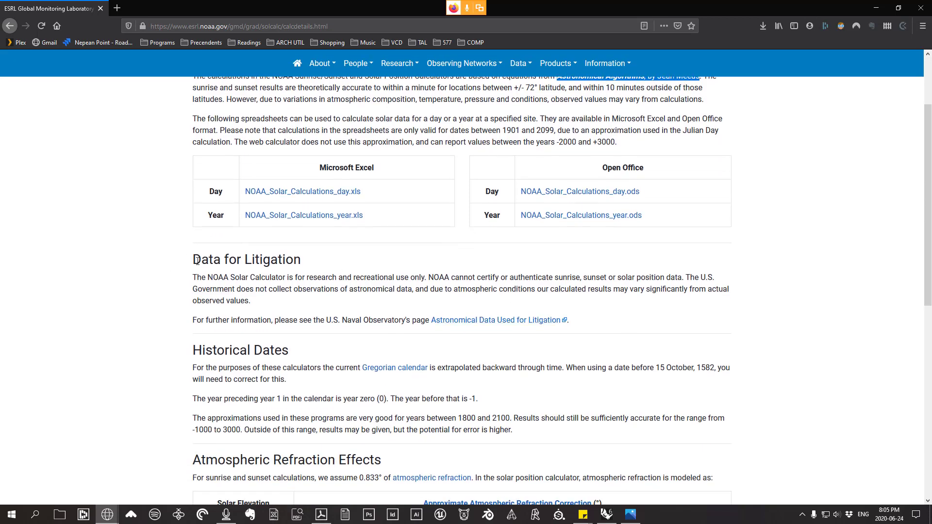
pyautogui.moveTo(197, 261); pyautogui.dragTo(320, 303)
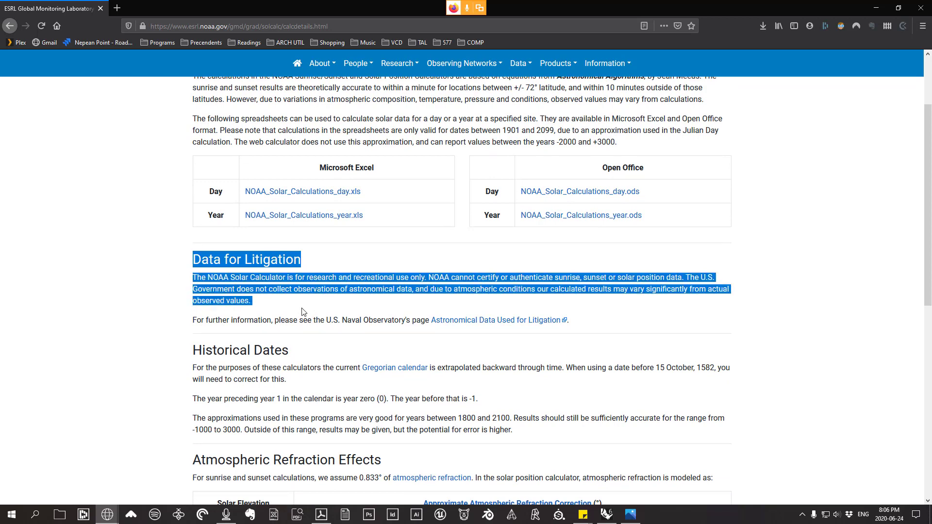
pyautogui.click(280, 303)
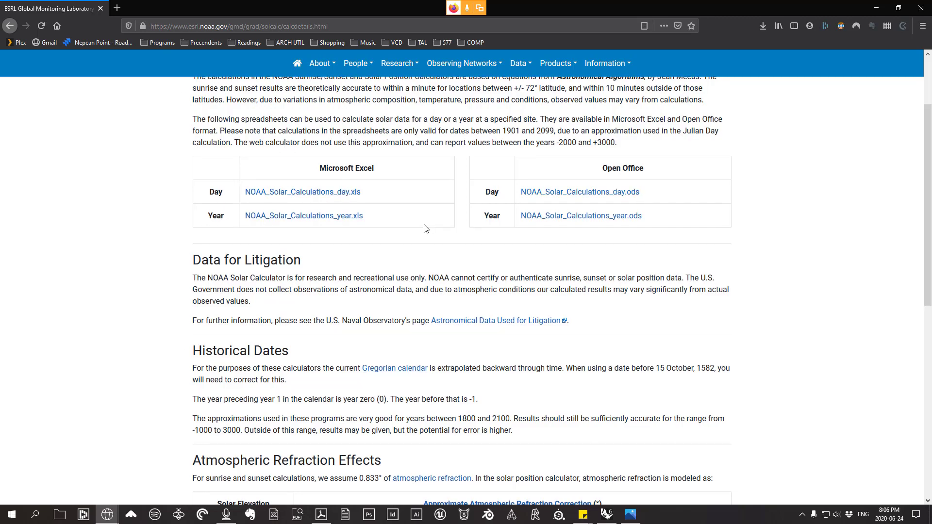
pyautogui.scroll(3, 426, 229)
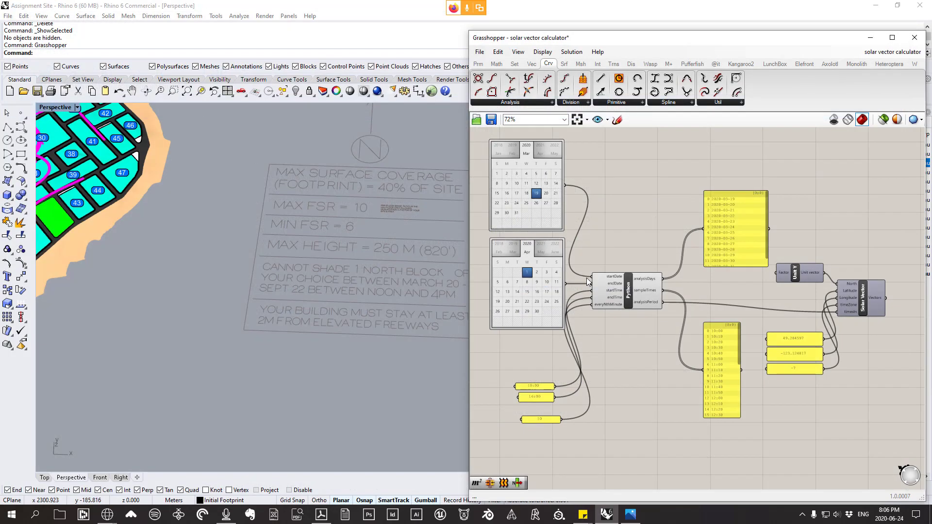
# - Return to Rhino and Grasshopper, frame the whole definition and show the green site with its neighbouring blocks in the Perspective viewport
pyautogui.scroll(-1, 587, 281)
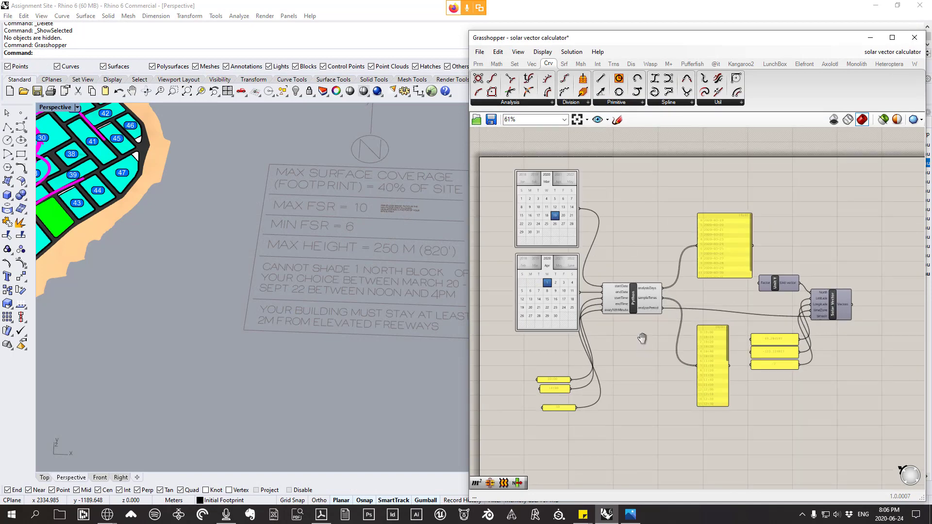
pyautogui.moveTo(642, 338); pyautogui.dragTo(635, 360, button='right')
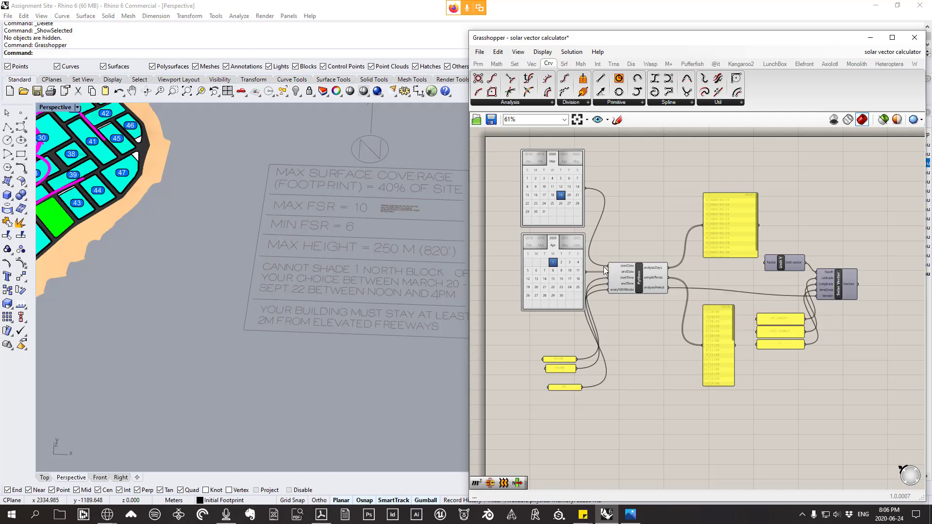
pyautogui.moveTo(347, 346)
pyautogui.mouseDown(button='right')
pyautogui.moveTo(345, 321)
pyautogui.moveTo(351, 347)
pyautogui.mouseUp(button='right')
pyautogui.scroll(-5, 345, 321)
pyautogui.scroll(3, 238, 264)
pyautogui.moveTo(258, 262); pyautogui.dragTo(244, 249, button='right')
pyautogui.scroll(5, 243, 248)
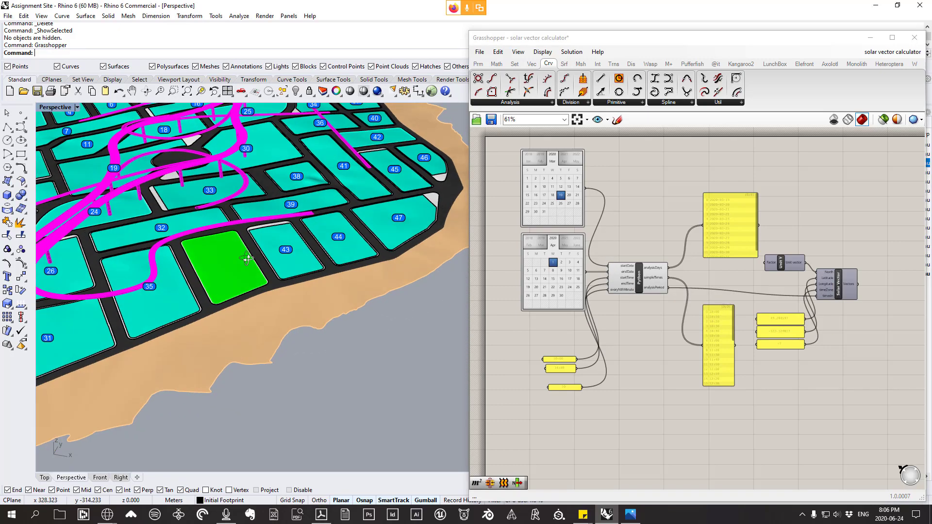
pyautogui.moveTo(250, 233); pyautogui.dragTo(261, 245, button='right')
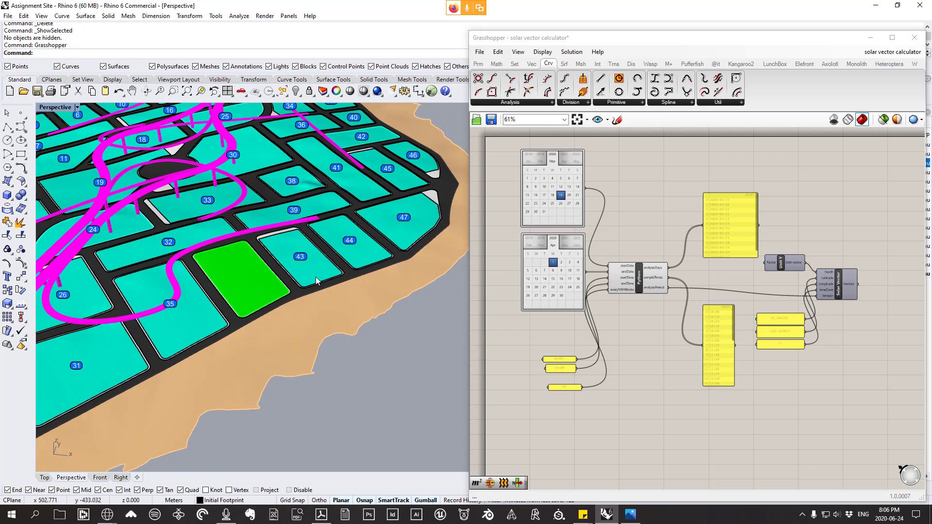
# - Examine the start and end date calendars and the start time, end time and minute interval panels feeding the Python component
pyautogui.scroll(2, 573, 186)
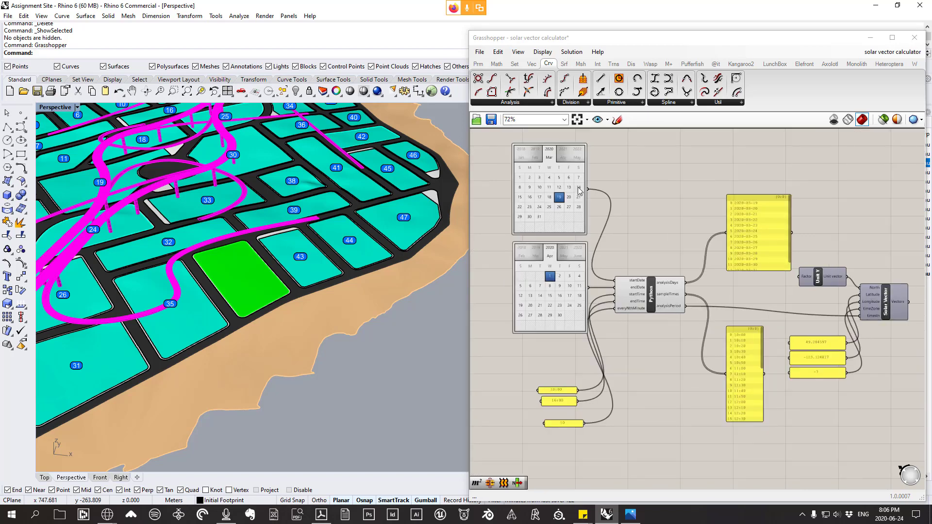
pyautogui.moveTo(593, 259); pyautogui.dragTo(599, 244, button='right')
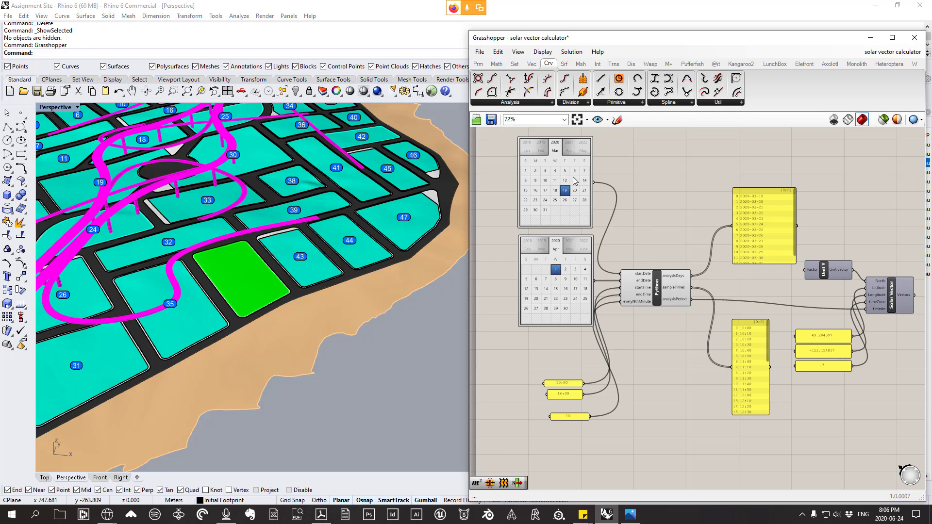
pyautogui.scroll(3, 573, 195)
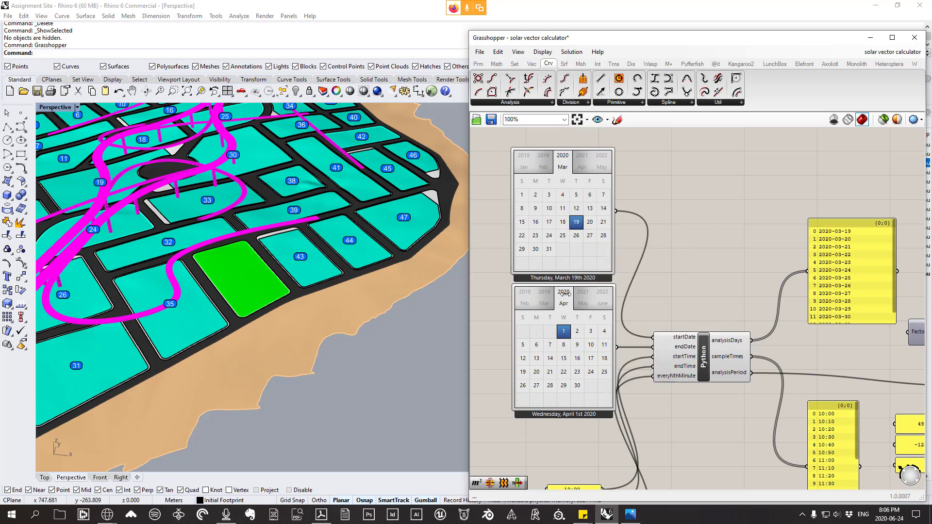
pyautogui.scroll(-3, 570, 310)
pyautogui.scroll(3, 611, 340)
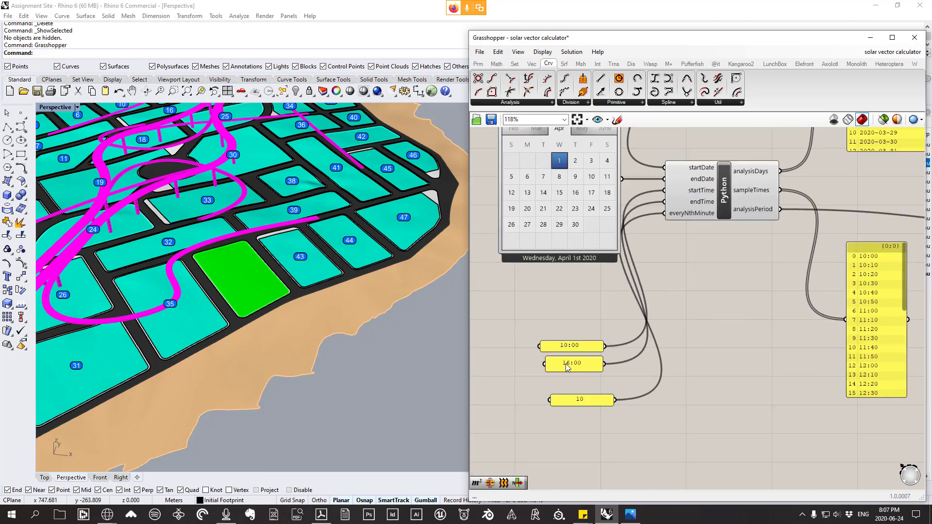
pyautogui.scroll(1, 595, 367)
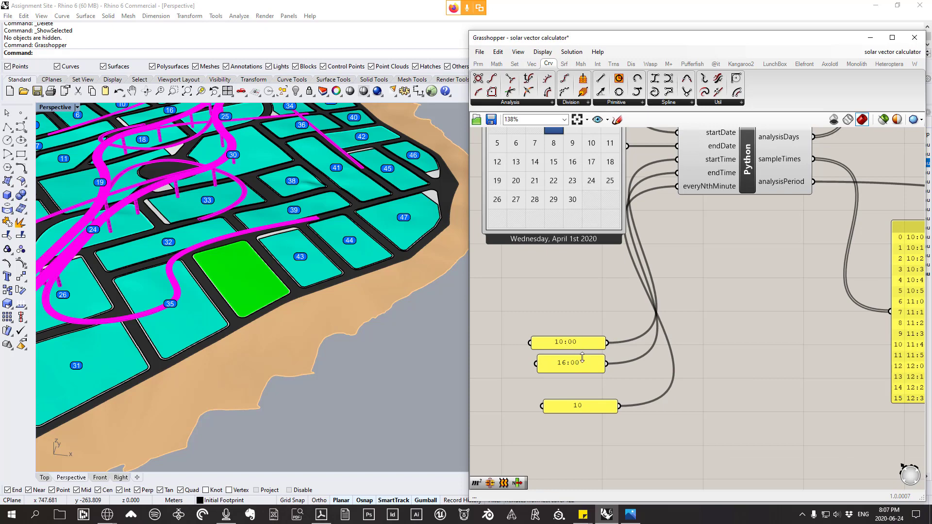
pyautogui.scroll(-2, 679, 223)
# - Examine the analysisDays and sampleTimes lists down to their last entries and the Solar Vector component's Vectors output
pyautogui.moveTo(720, 203); pyautogui.dragTo(602, 287, button='right')
pyautogui.moveTo(629, 251); pyautogui.dragTo(605, 279, button='right')
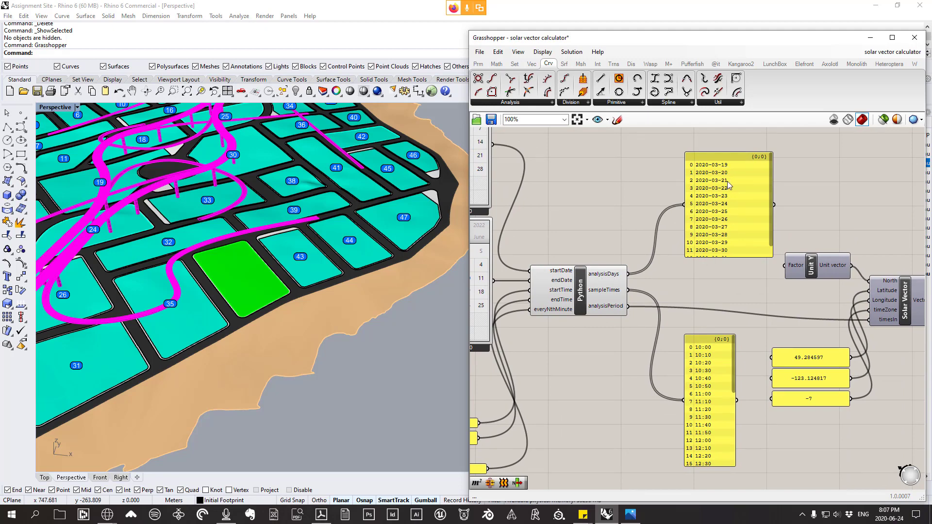
pyautogui.moveTo(772, 229); pyautogui.dragTo(773, 239)
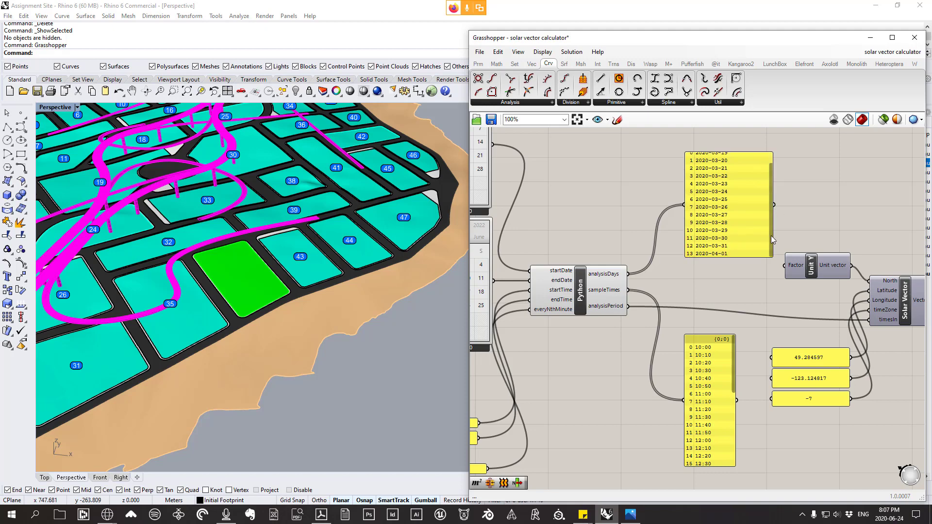
pyautogui.scroll(1, 716, 421)
pyautogui.moveTo(716, 421); pyautogui.dragTo(708, 363, button='right')
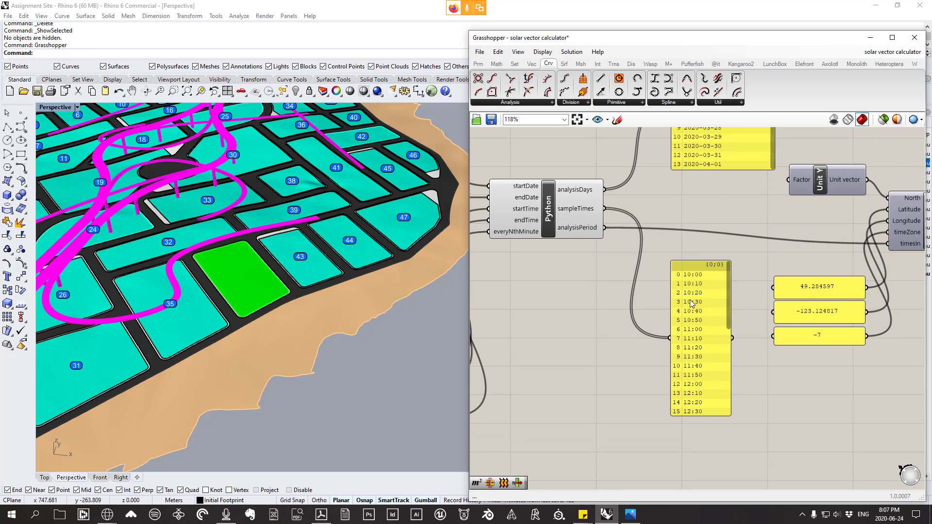
pyautogui.moveTo(729, 315); pyautogui.dragTo(738, 403)
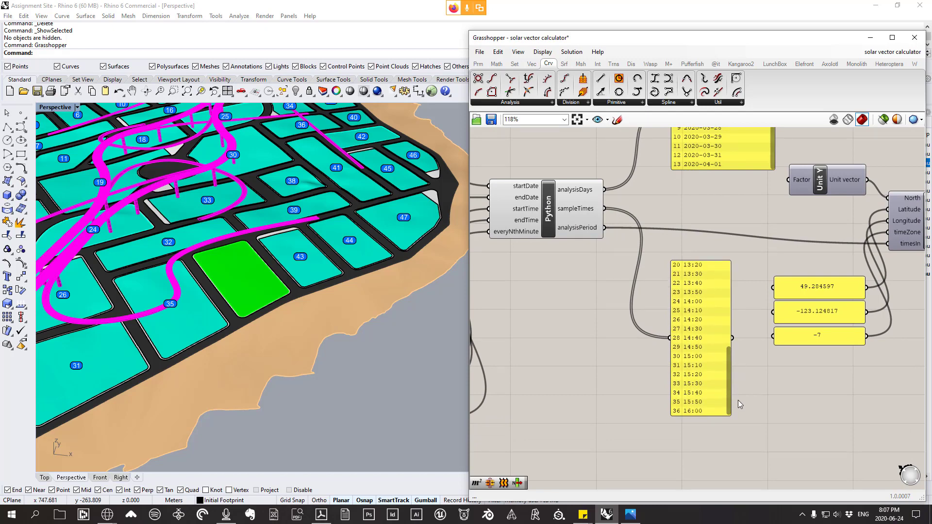
pyautogui.scroll(-3, 699, 409)
pyautogui.scroll(3, 697, 324)
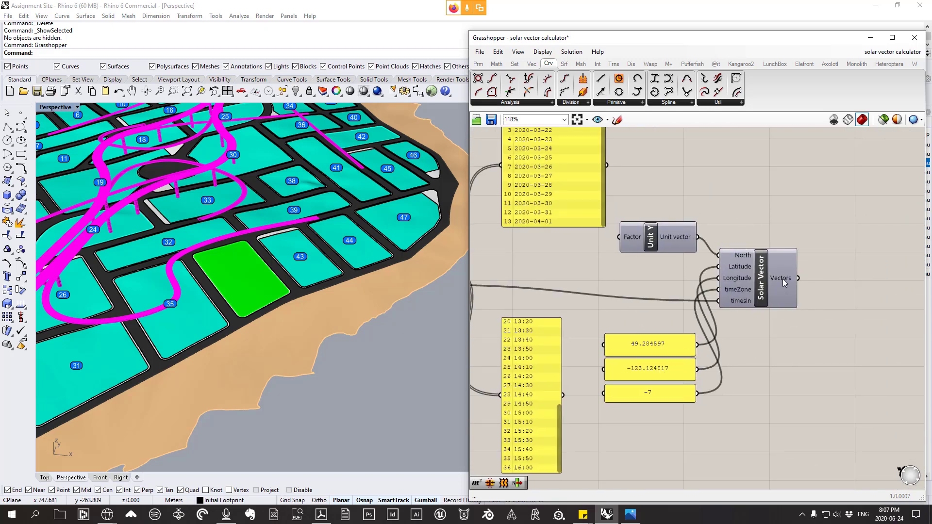
# - Inspect the Solar Vector component's Vectors output and uncover the site rules note in the Perspective viewport to read the north-block shading rule
pyautogui.moveTo(782, 279)
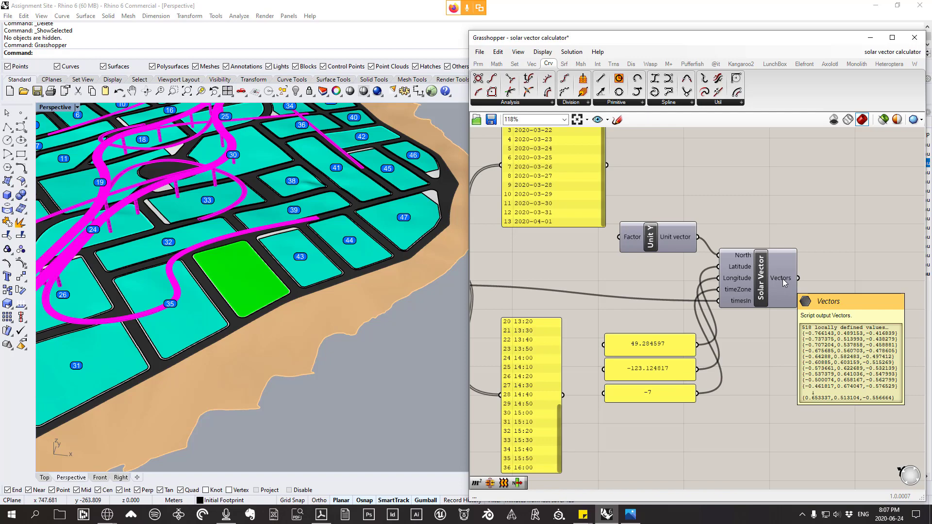
pyautogui.moveTo(666, 37); pyautogui.dragTo(602, 366)
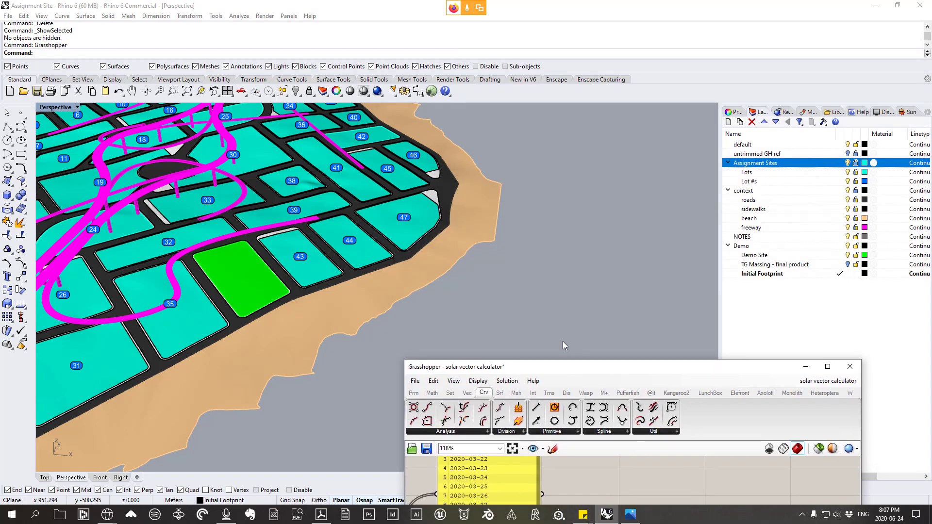
pyautogui.scroll(-6, 424, 211)
pyautogui.scroll(6, 518, 252)
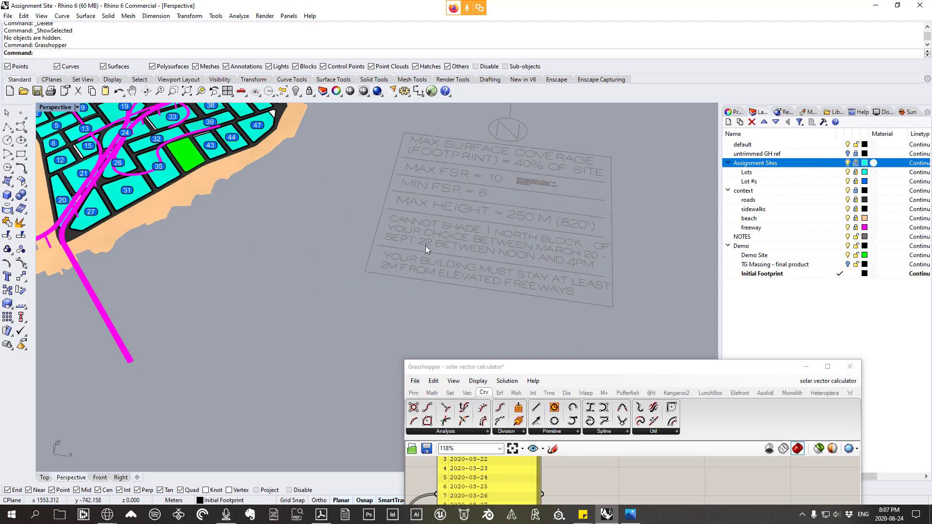
pyautogui.moveTo(559, 374); pyautogui.dragTo(544, 170)
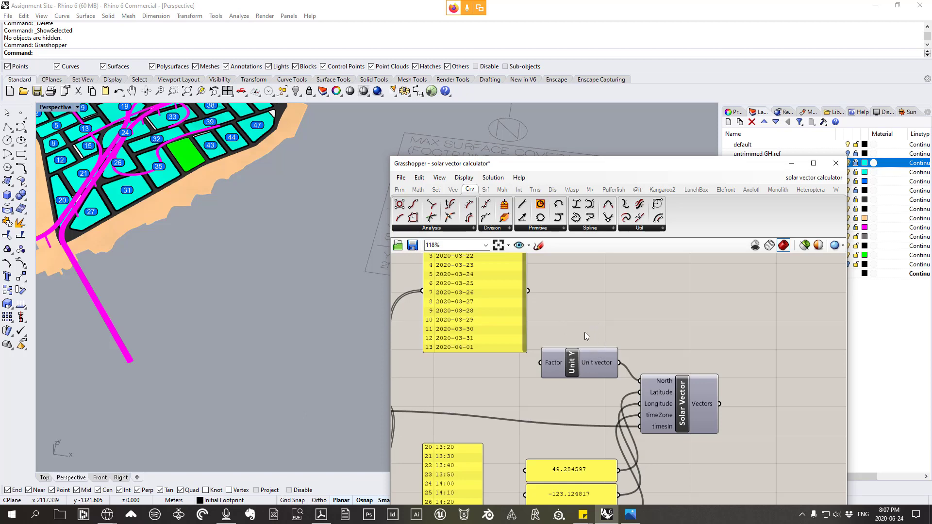
pyautogui.scroll(-5, 539, 345)
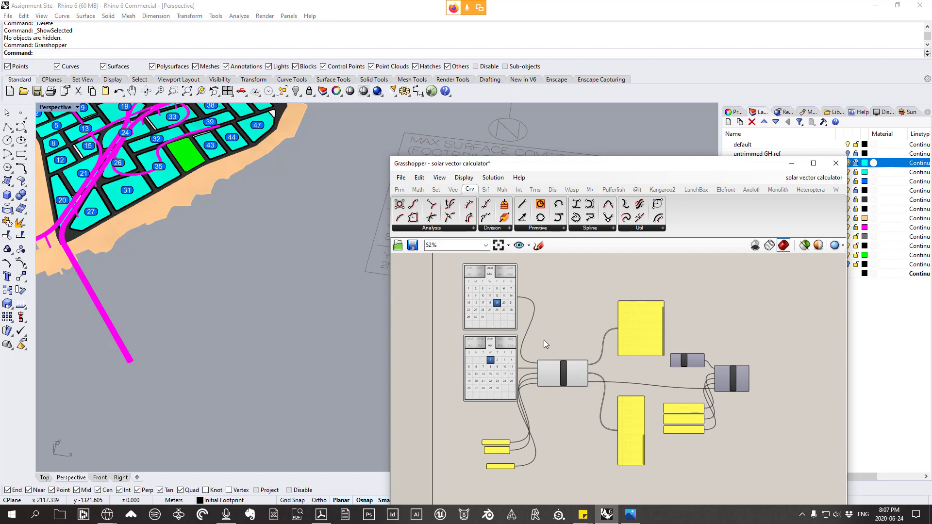
pyautogui.moveTo(618, 168); pyautogui.dragTo(638, 348)
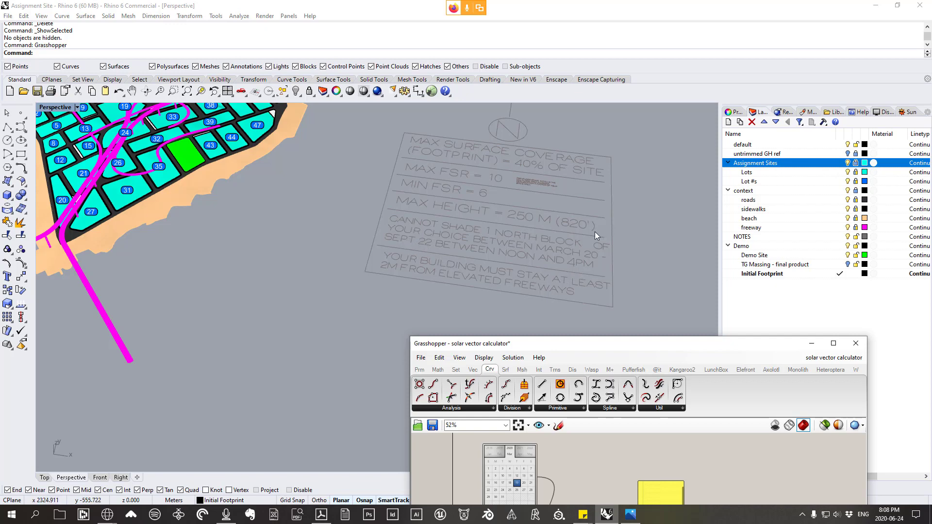
pyautogui.moveTo(582, 346); pyautogui.dragTo(600, 324)
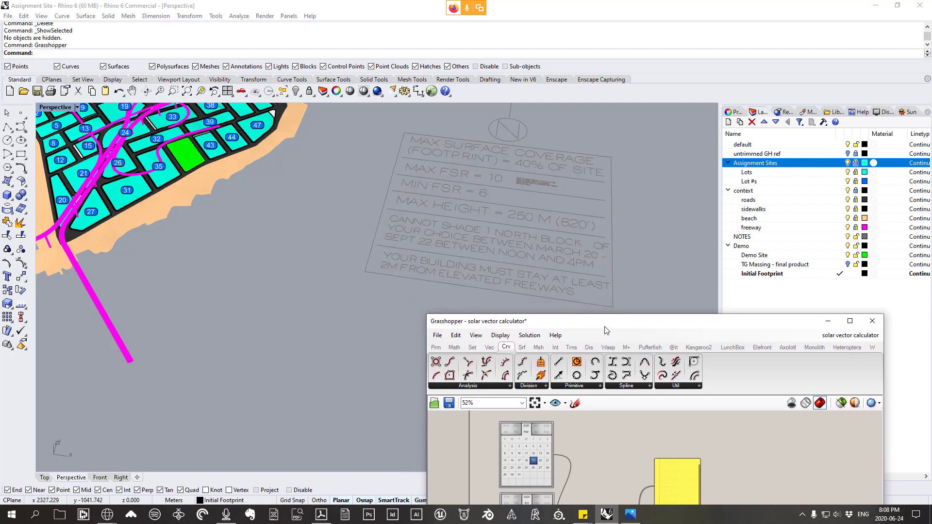
pyautogui.moveTo(600, 323); pyautogui.dragTo(647, 314)
pyautogui.scroll(2, 587, 251)
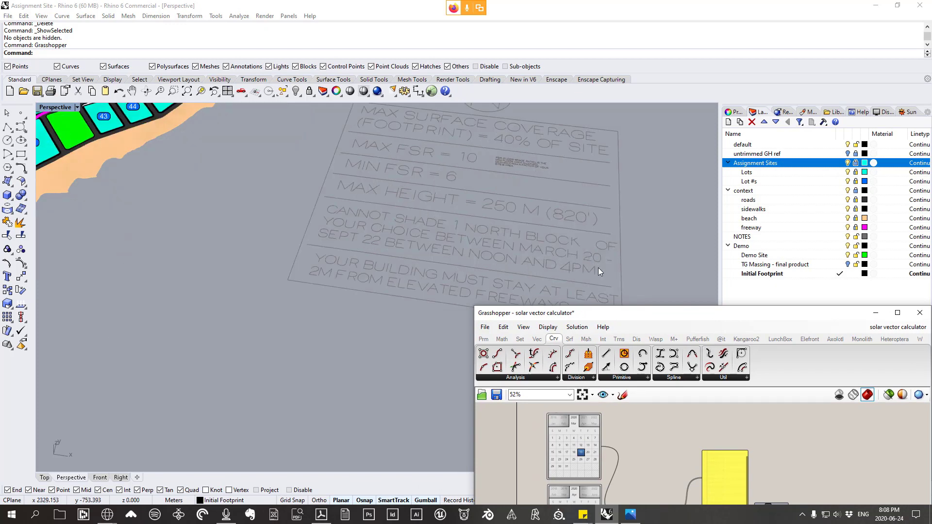
# - Move the Grasshopper window back up beside the Perspective viewport and show the green site up close
pyautogui.moveTo(616, 314); pyautogui.dragTo(617, 52)
pyautogui.scroll(-6, 324, 204)
pyautogui.moveTo(302, 194); pyautogui.dragTo(266, 207, button='right')
pyautogui.scroll(9, 238, 182)
pyautogui.scroll(4, 266, 207)
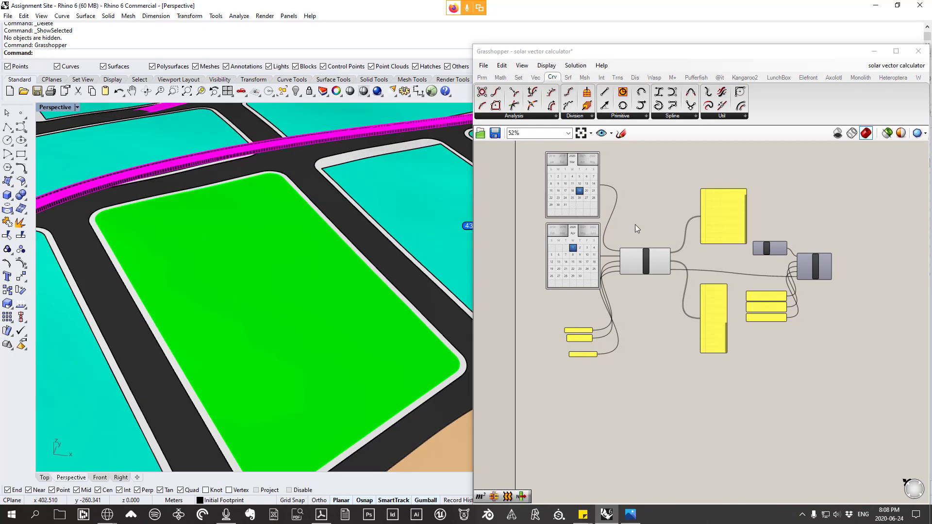
# - Set the start date calendar to Friday, March 20th 2020
pyautogui.scroll(5, 583, 189)
pyautogui.moveTo(569, 167)
pyautogui.mouseDown()
pyautogui.moveTo(599, 170)
pyautogui.moveTo(573, 173)
pyautogui.mouseUp()
pyautogui.scroll(-1, 572, 174)
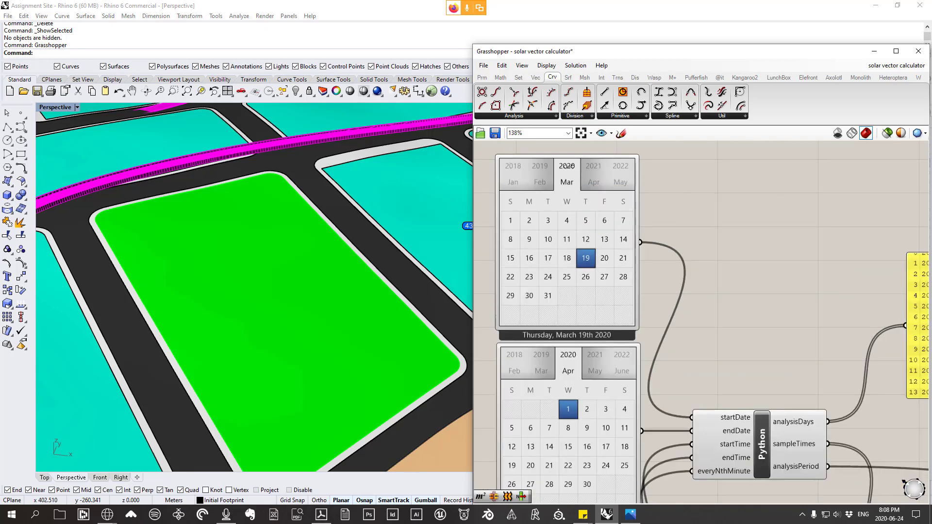
pyautogui.moveTo(566, 183); pyautogui.dragTo(586, 184)
pyautogui.click(586, 184)
pyautogui.click(603, 259)
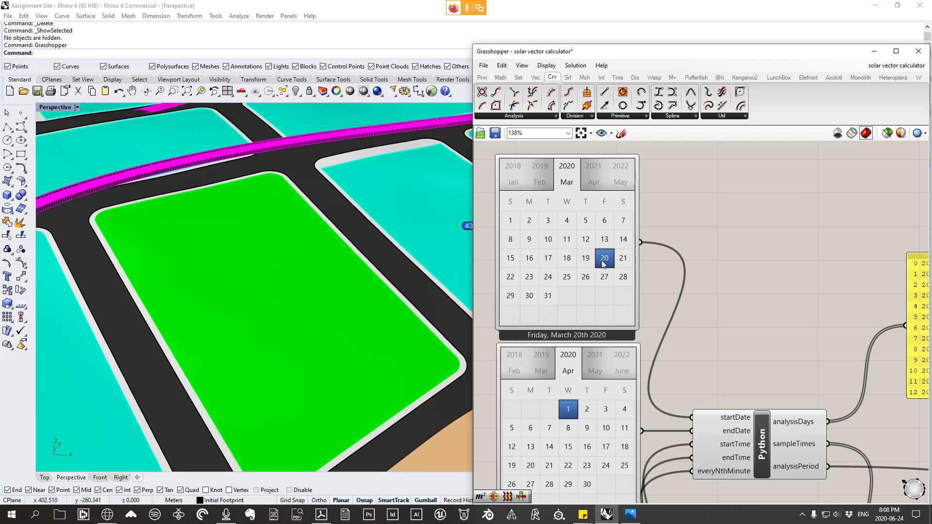
# - Set the end date calendar to Friday, March 20th 2020 and check the analysisDays list
pyautogui.scroll(-1, 588, 331)
pyautogui.scroll(-1, 588, 331)
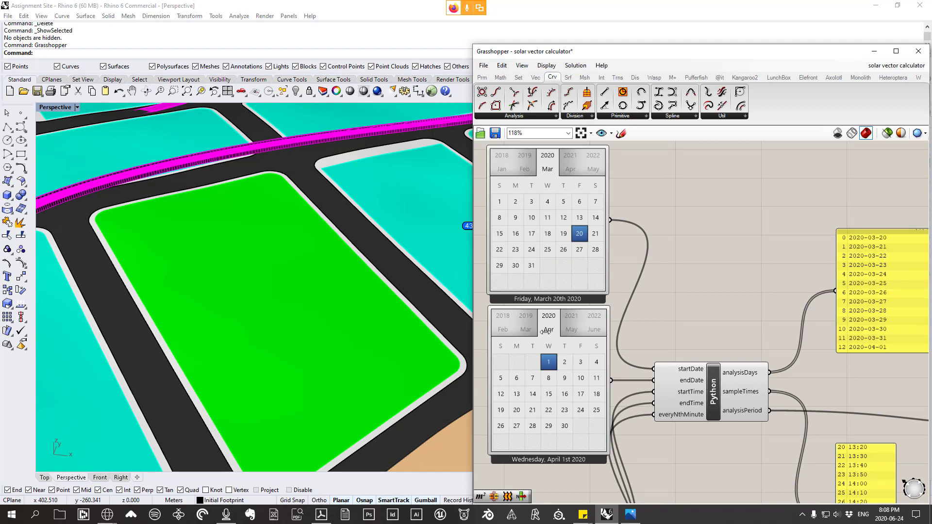
pyautogui.moveTo(544, 332); pyautogui.dragTo(568, 330)
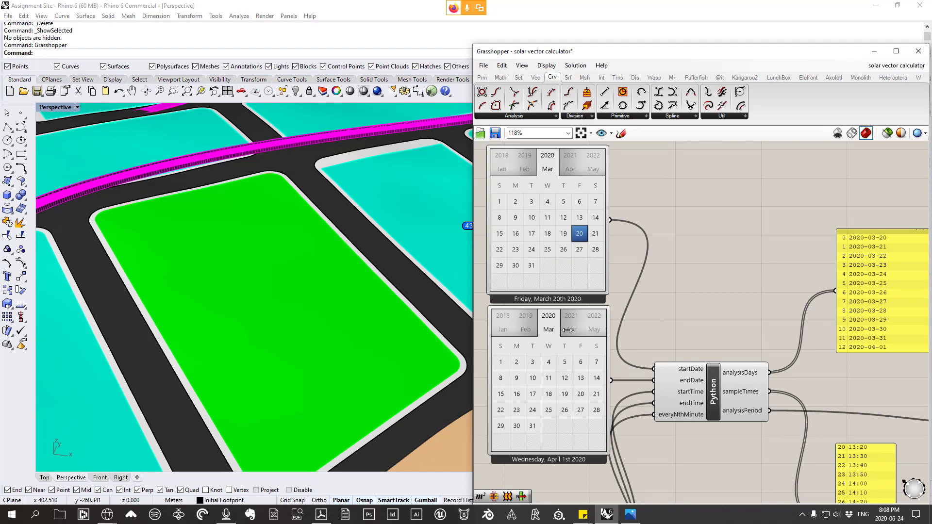
pyautogui.click(582, 398)
pyautogui.moveTo(834, 285); pyautogui.dragTo(792, 267, button='right')
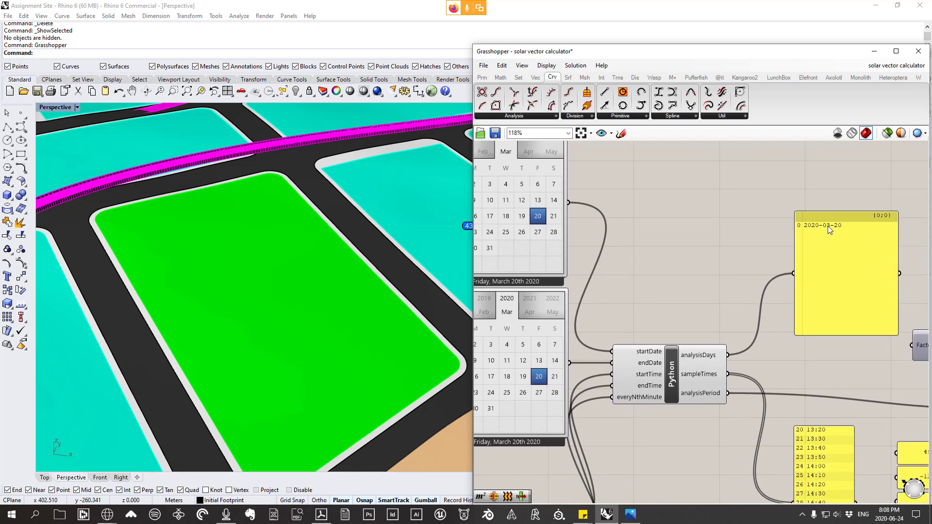
pyautogui.scroll(-2, 830, 232)
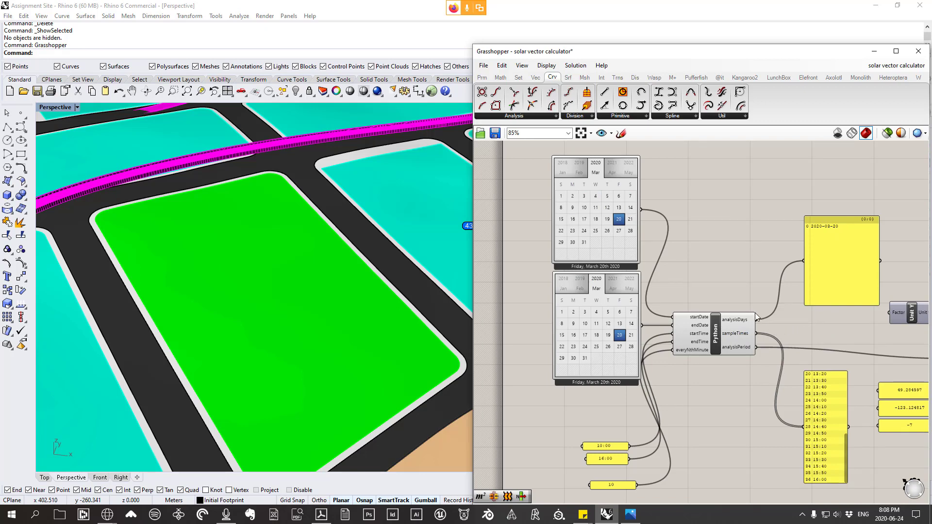
# - Compare the start and end time panels with the hours given in the north-block shading rule of the site note
pyautogui.moveTo(708, 314); pyautogui.dragTo(728, 248, button='right')
pyautogui.moveTo(722, 275); pyautogui.dragTo(726, 288)
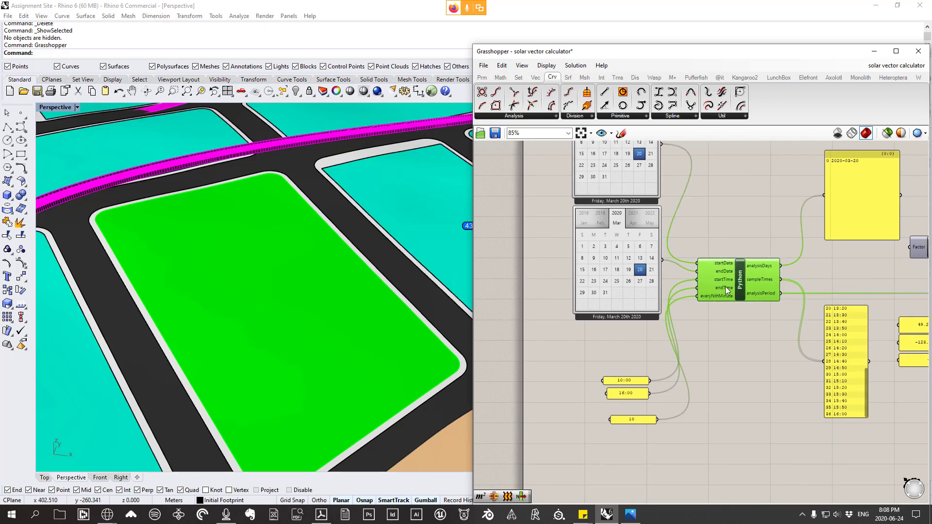
pyautogui.scroll(1, 726, 291)
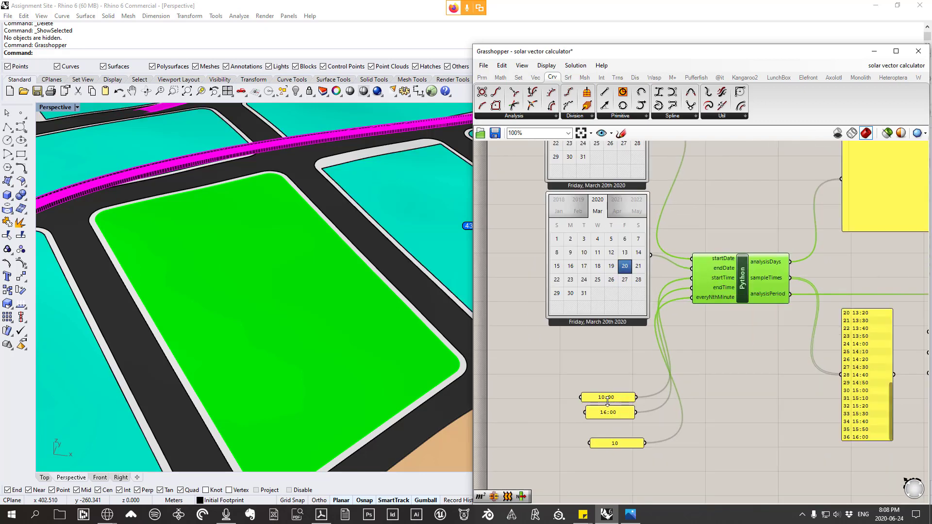
pyautogui.moveTo(686, 54); pyautogui.dragTo(537, 387)
pyautogui.scroll(-6, 357, 183)
pyautogui.scroll(4, 449, 219)
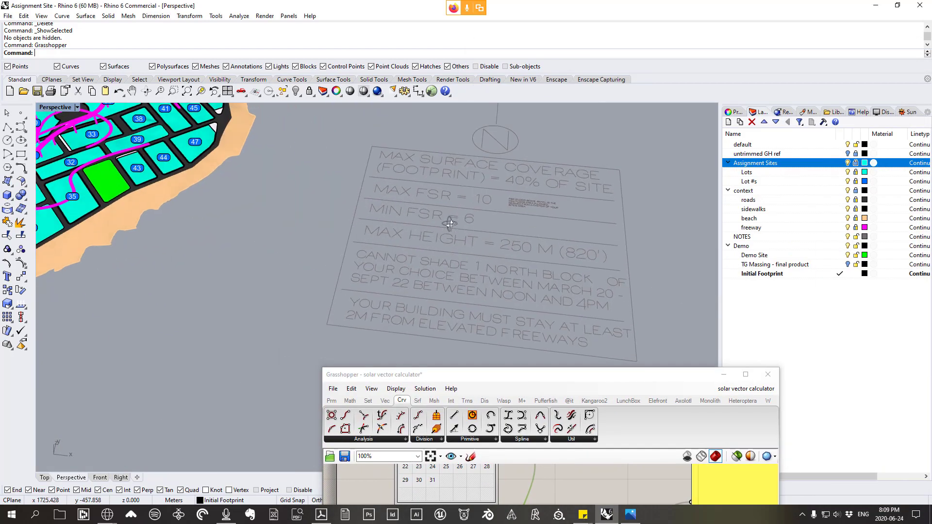
pyautogui.moveTo(474, 224)
pyautogui.mouseDown(button='right')
pyautogui.moveTo(472, 190)
pyautogui.moveTo(470, 208)
pyautogui.mouseUp(button='right')
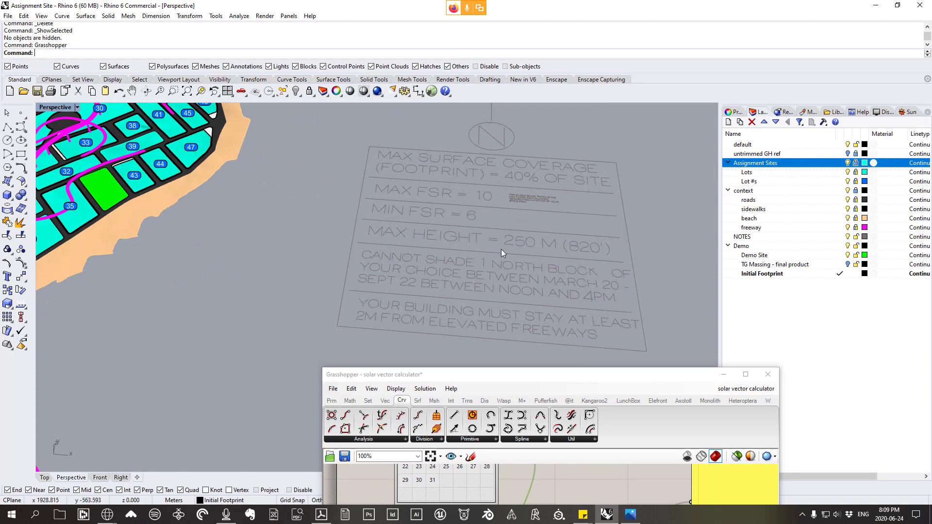
pyautogui.scroll(-5, 501, 249)
pyautogui.scroll(5, 522, 264)
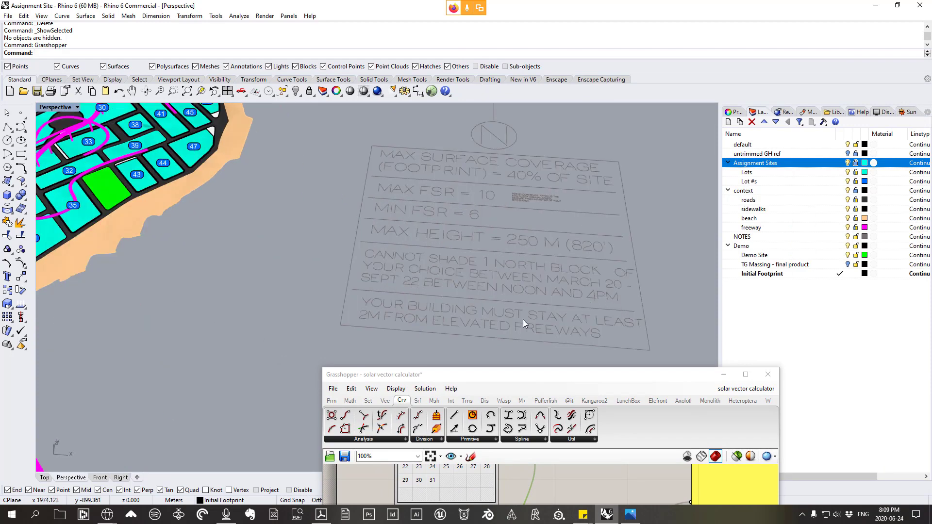
pyautogui.scroll(2, 536, 293)
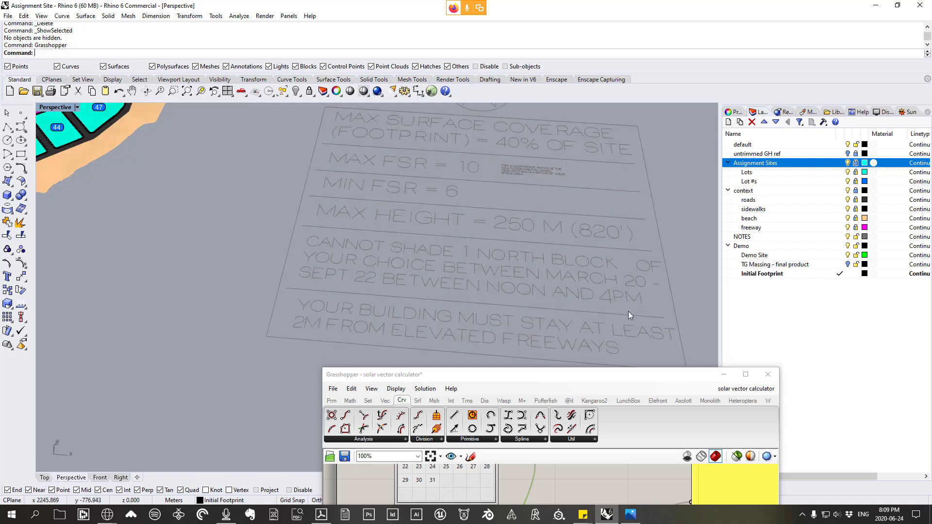
# - Bring the Grasshopper window back up over the viewport and set the start time panel to 12:00
pyautogui.moveTo(613, 374); pyautogui.dragTo(629, 104)
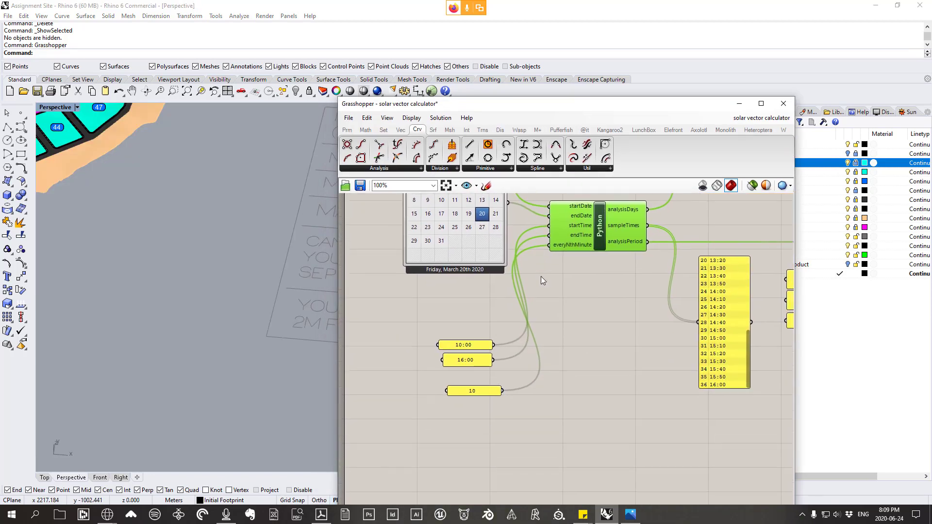
pyautogui.scroll(3, 481, 332)
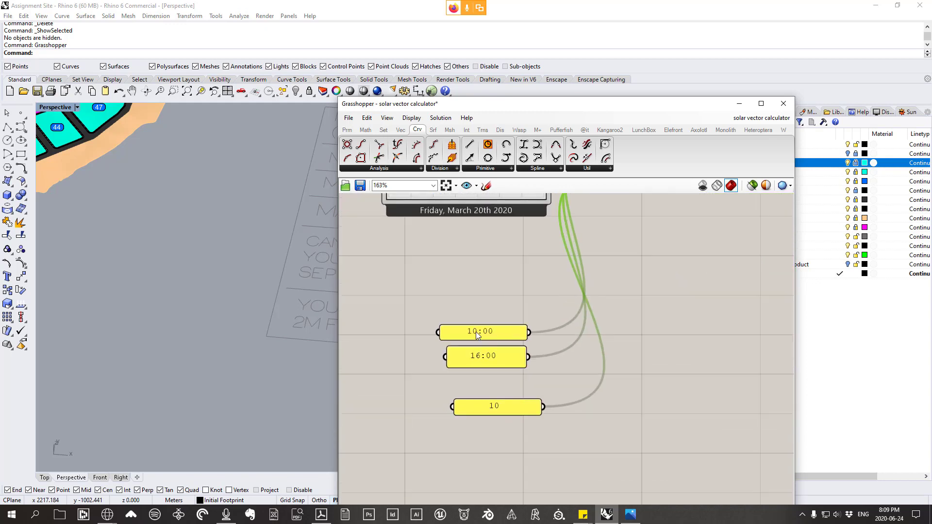
pyautogui.doubleClick(476, 331)
pyautogui.moveTo(417, 283); pyautogui.dragTo(391, 283)
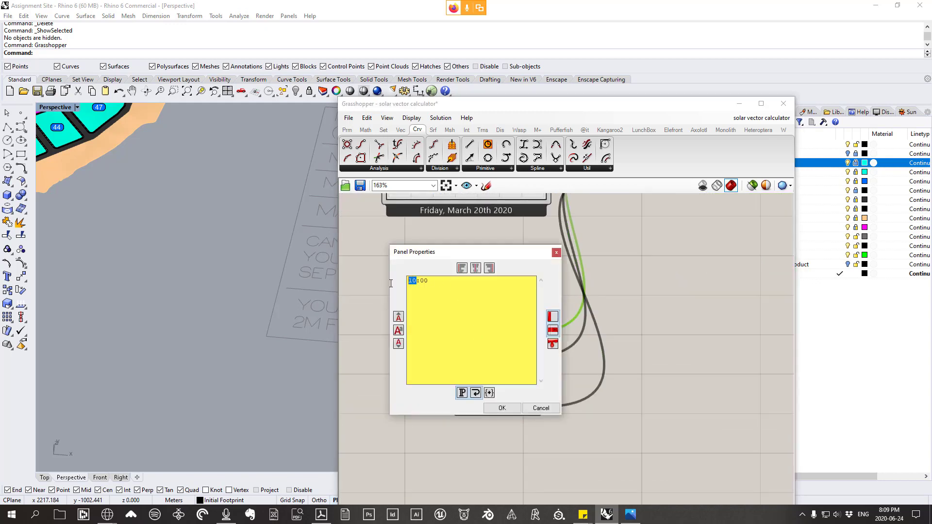
pyautogui.write('12')
pyautogui.click(497, 409)
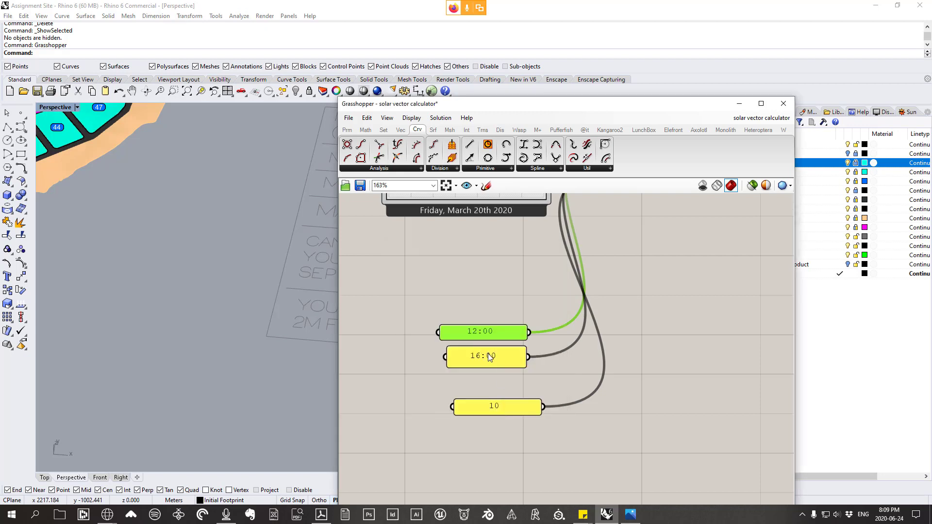
# - Point out the end time panel and look through the sampleTimes list from its first to its last entry
pyautogui.moveTo(489, 358); pyautogui.dragTo(483, 361)
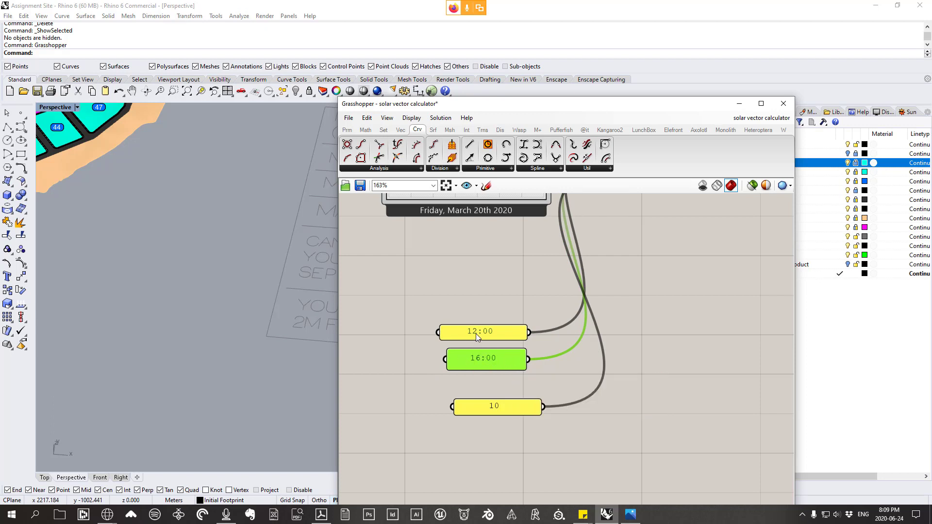
pyautogui.scroll(-3, 483, 355)
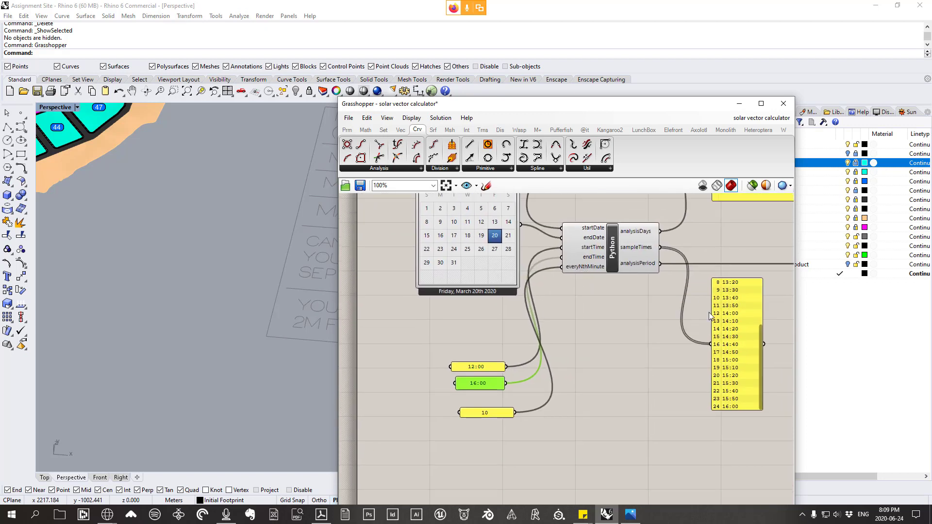
pyautogui.moveTo(762, 352); pyautogui.dragTo(761, 313)
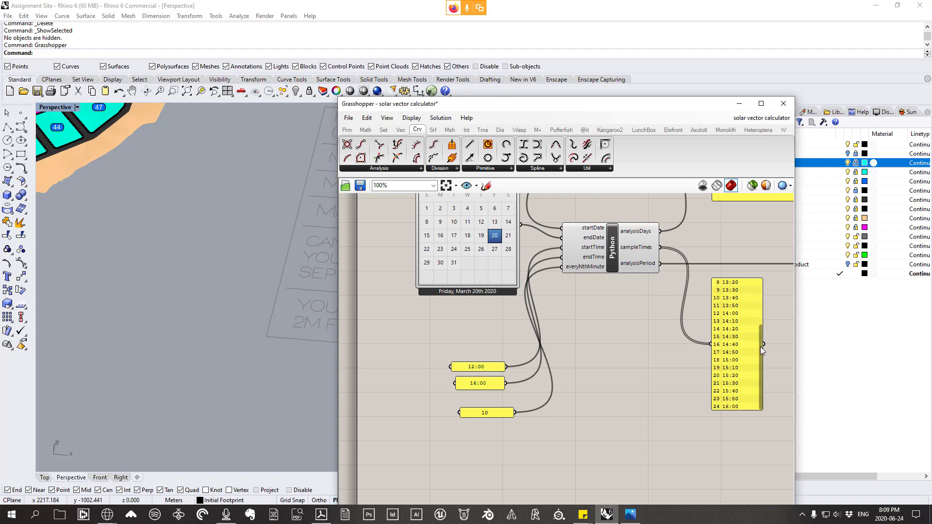
pyautogui.moveTo(760, 347); pyautogui.dragTo(738, 288)
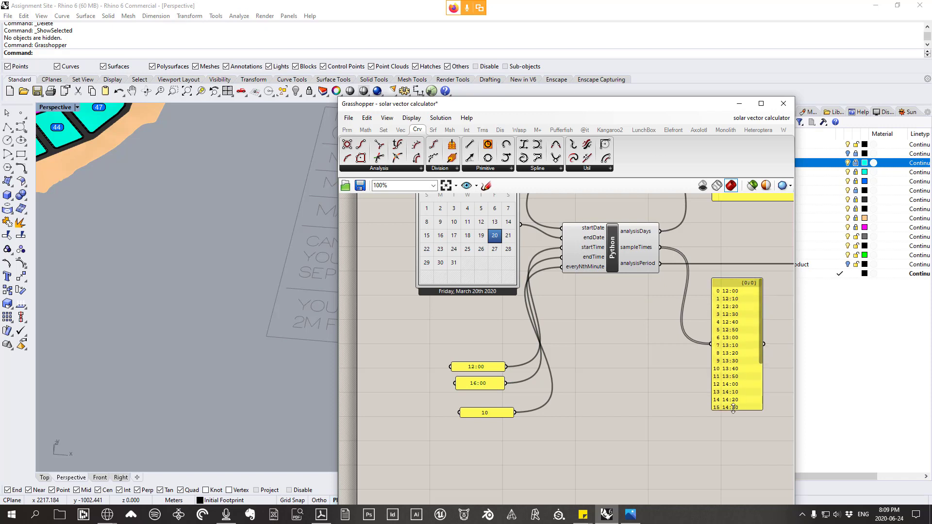
pyautogui.moveTo(760, 333); pyautogui.dragTo(479, 422)
# - Set the everyNthMinute interval panel to 30 and check the sampleTimes list
pyautogui.doubleClick(493, 412)
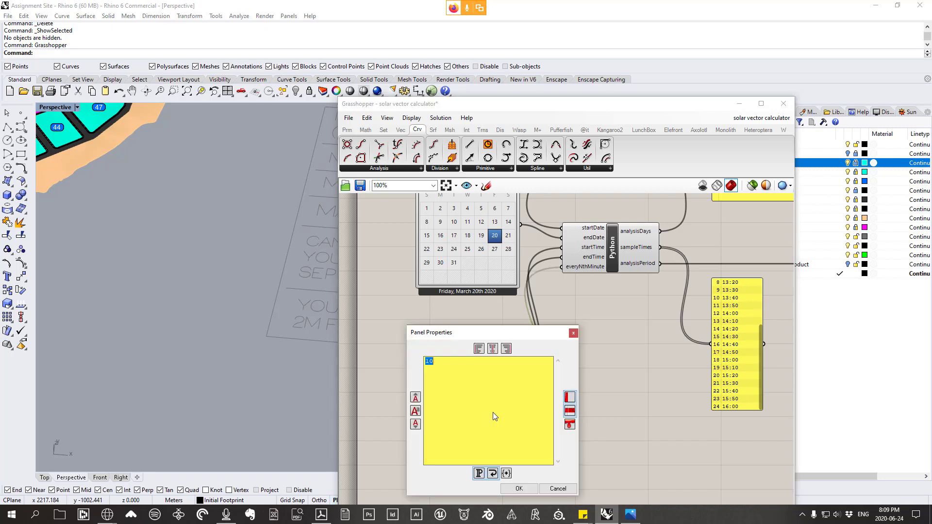
pyautogui.write('30')
pyautogui.click(516, 488)
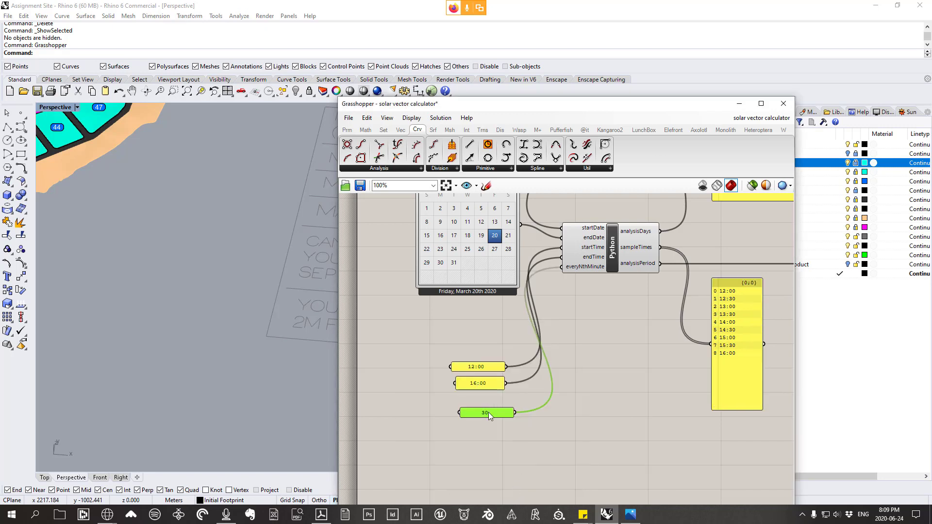
pyautogui.scroll(1, 733, 290)
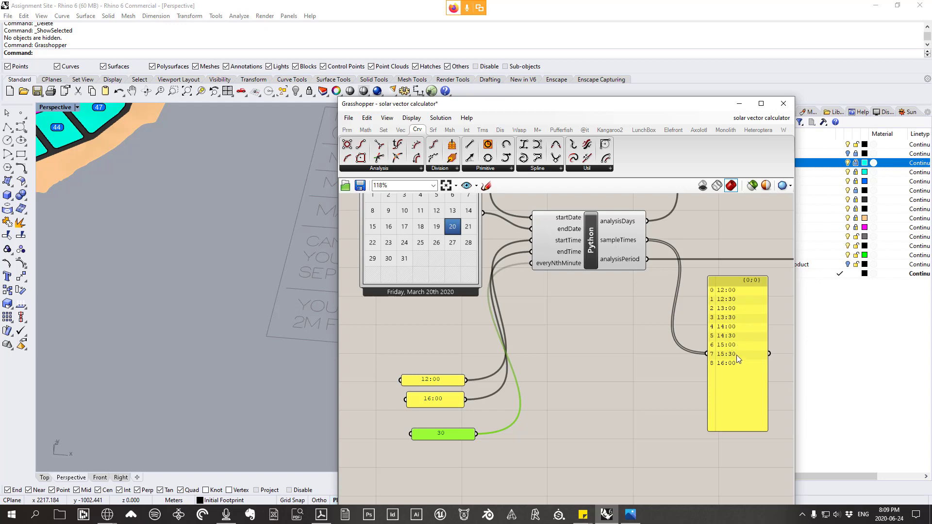
# - Examine the latitude, longitude and time zone panels feeding the Solar Vector component
pyautogui.scroll(-4, 564, 331)
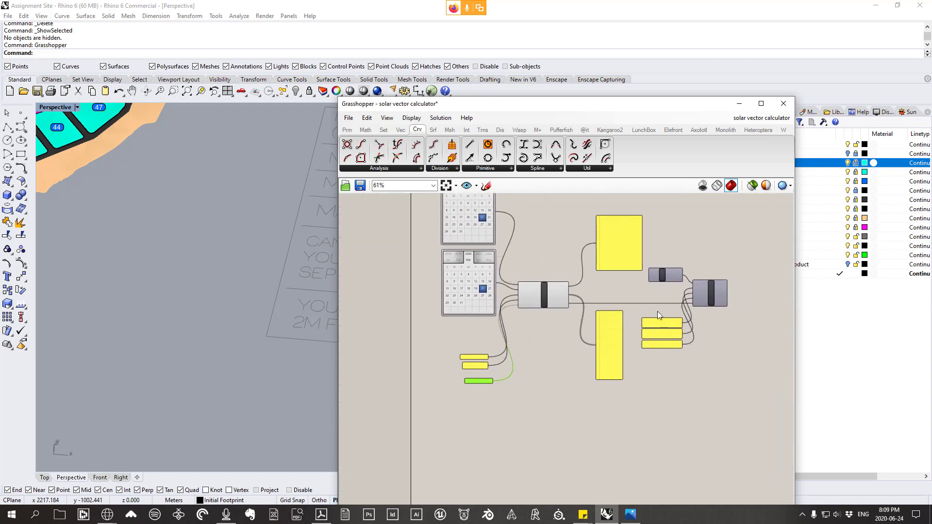
pyautogui.scroll(2, 678, 315)
pyautogui.moveTo(679, 315); pyautogui.dragTo(642, 319, button='right')
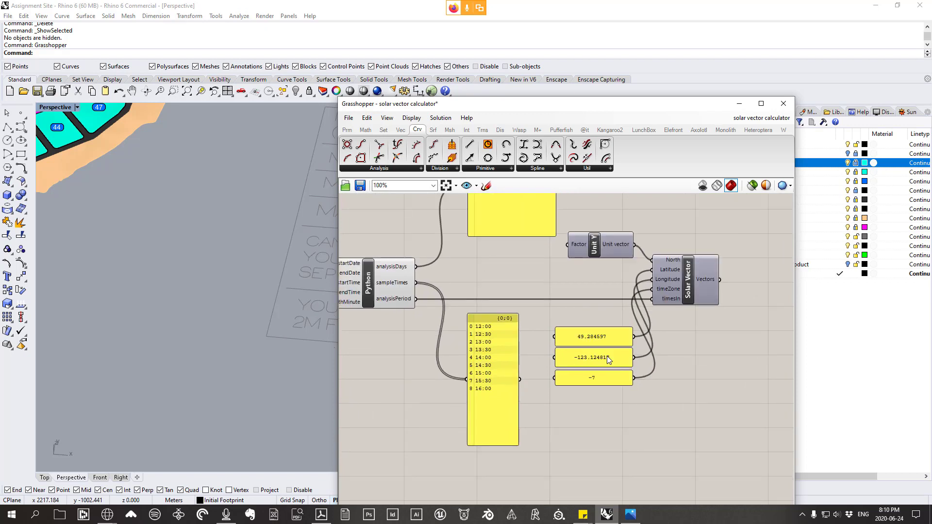
pyautogui.scroll(2, 628, 359)
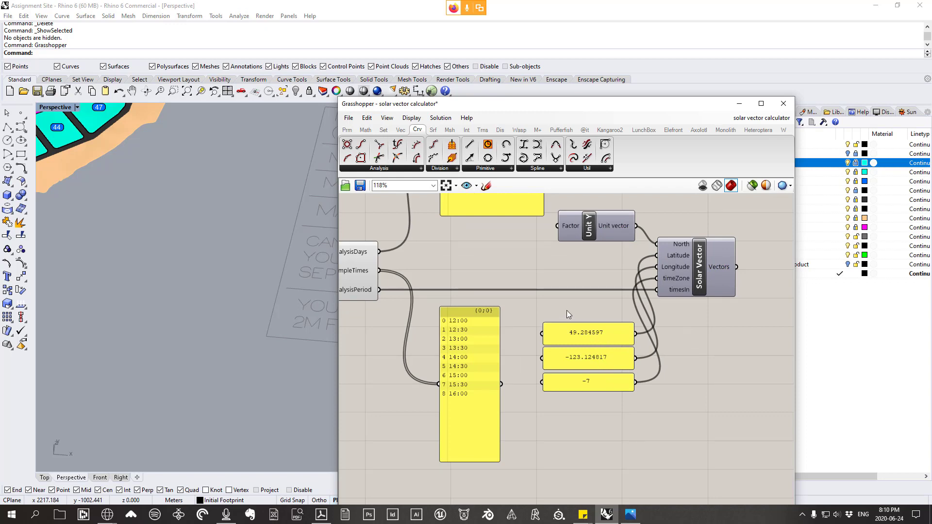
# - Examine the Solar Vector component's Vectors output and the green demo site among the neighbouring lots in the Perspective viewport
pyautogui.scroll(-1, 605, 345)
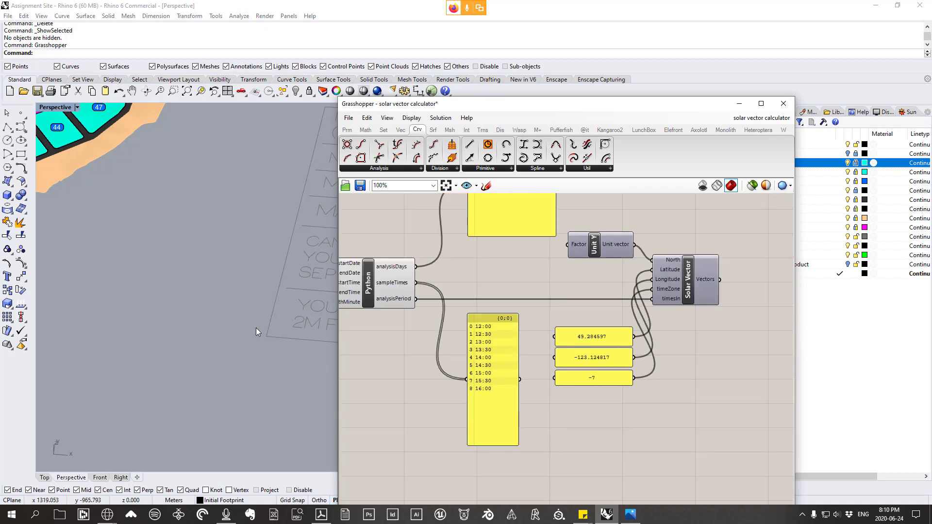
pyautogui.scroll(-5, 243, 335)
pyautogui.scroll(4, 156, 278)
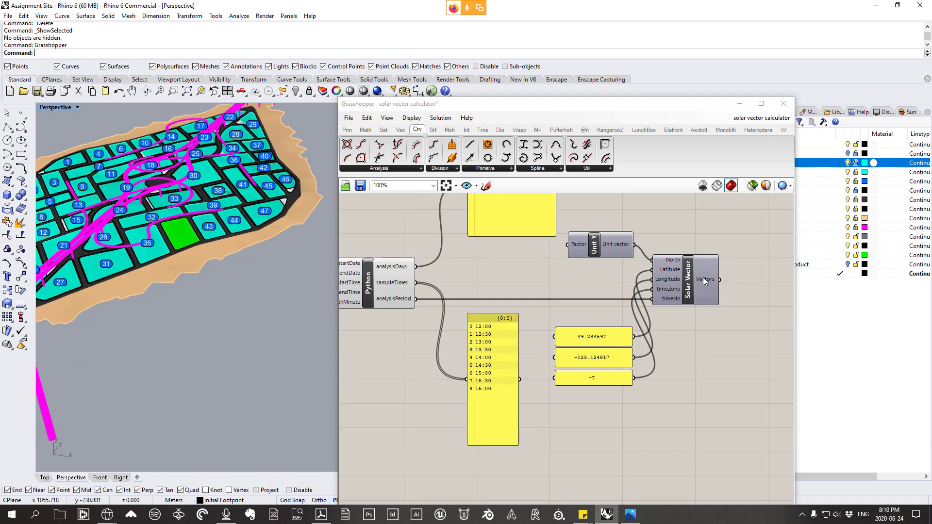
pyautogui.moveTo(705, 276)
pyautogui.moveTo(711, 281); pyautogui.dragTo(640, 282, button='right')
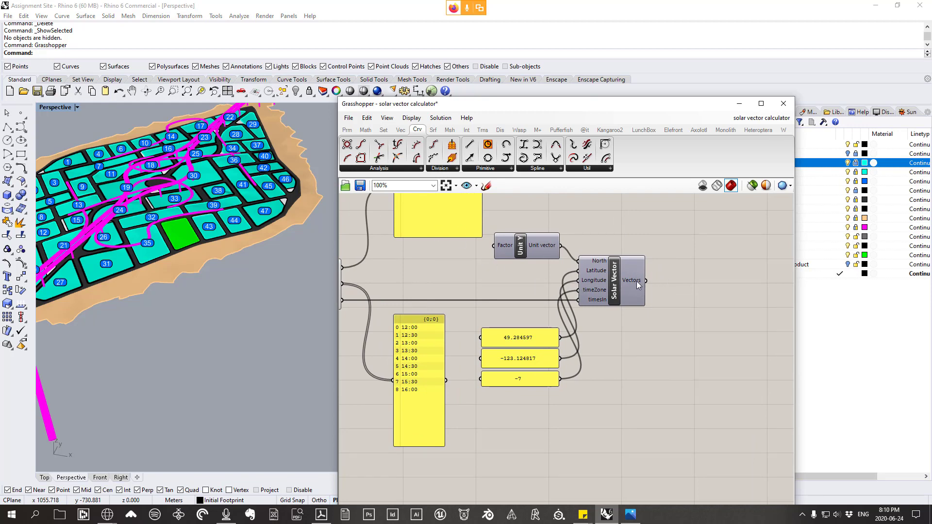
pyautogui.scroll(5, 220, 267)
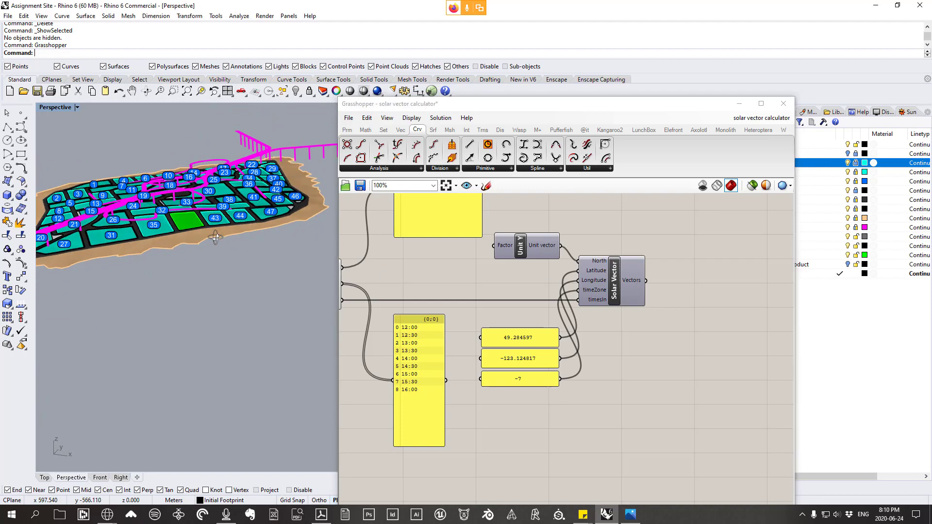
pyautogui.moveTo(215, 216); pyautogui.dragTo(234, 205, button='right')
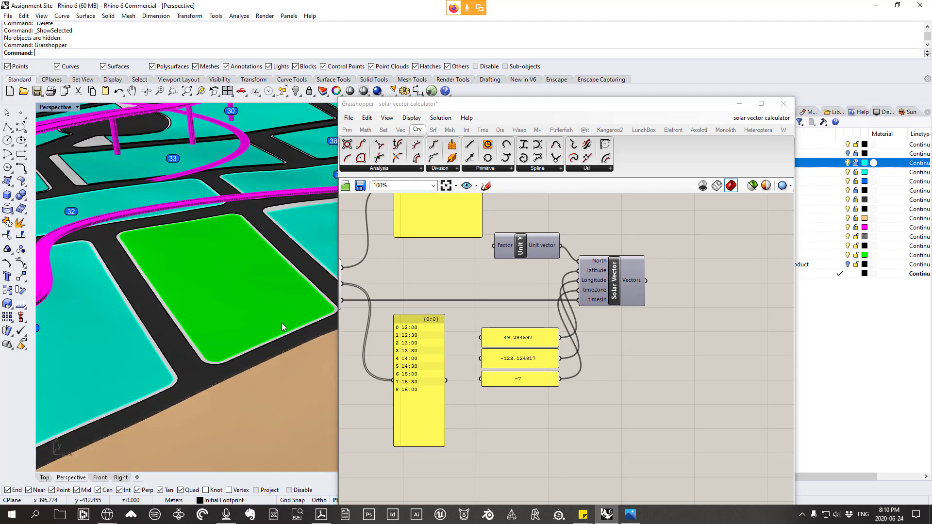
pyautogui.scroll(-5, 200, 250)
pyautogui.scroll(3, 239, 271)
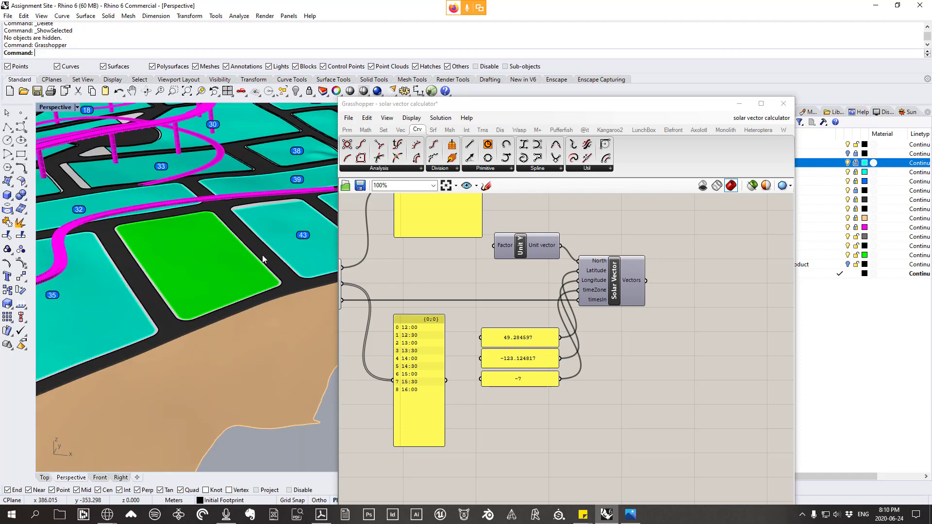
pyautogui.scroll(-5, 227, 248)
pyautogui.scroll(3, 248, 241)
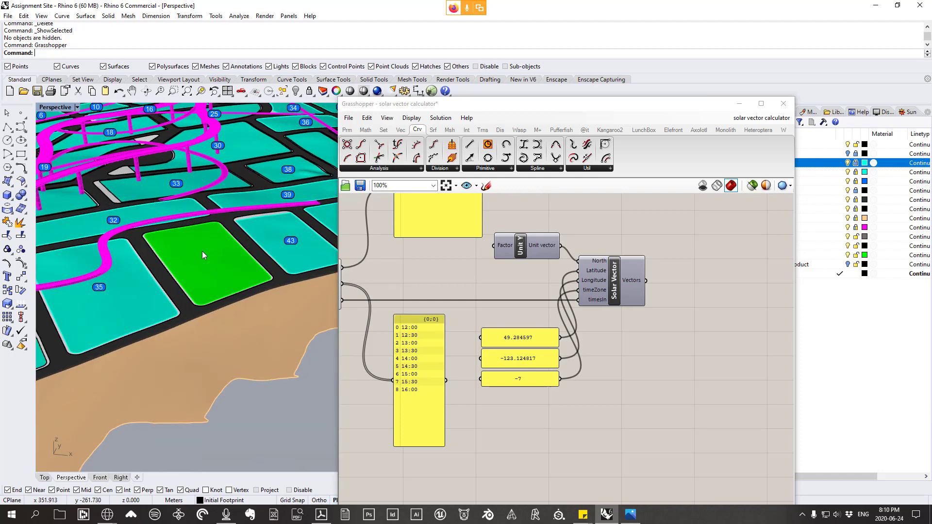
# - Place a single point object beside the site in the Perspective viewport and raise it vertically well above the ground
pyautogui.scroll(-9, 202, 251)
pyautogui.moveTo(228, 281); pyautogui.dragTo(224, 298, button='right')
pyautogui.scroll(3, 209, 259)
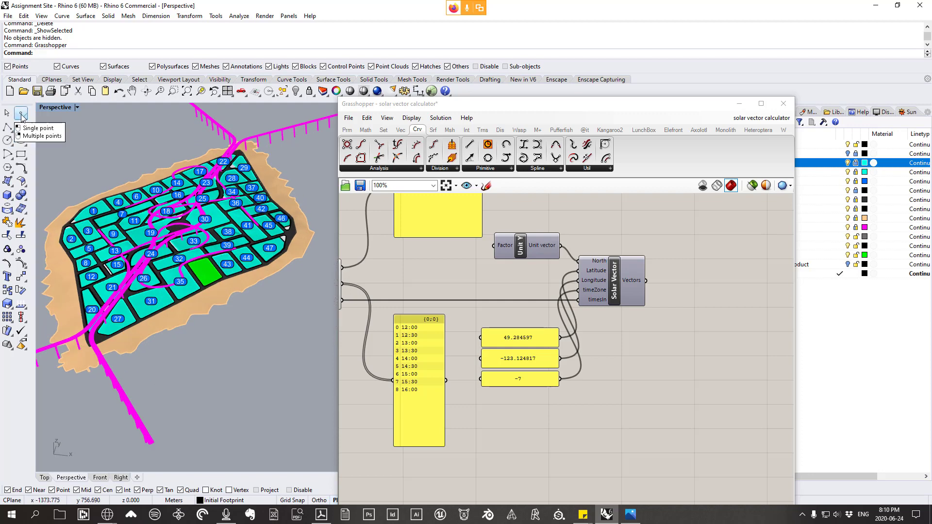
pyautogui.click(21, 115)
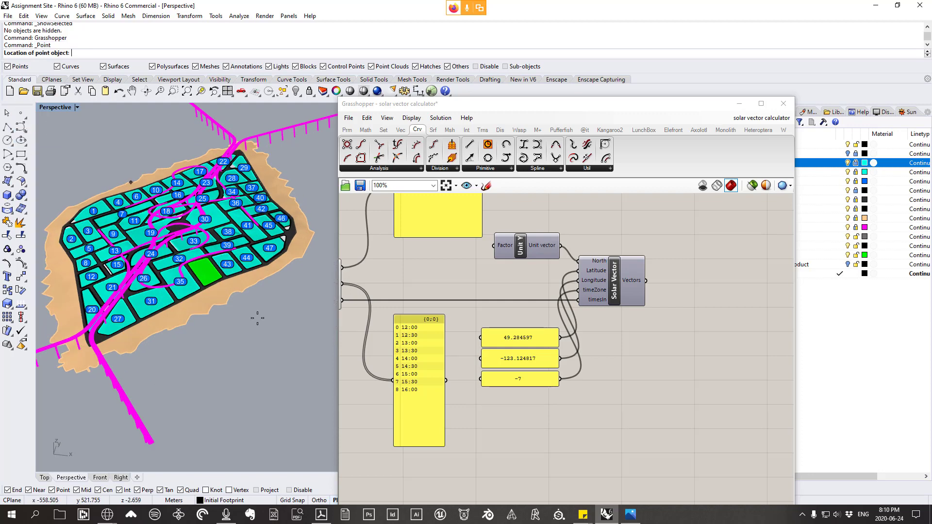
pyautogui.click(295, 333)
pyautogui.moveTo(315, 355); pyautogui.dragTo(279, 327)
pyautogui.moveTo(279, 327)
pyautogui.mouseDown(button='right')
pyautogui.moveTo(265, 307)
pyautogui.moveTo(270, 339)
pyautogui.mouseUp(button='right')
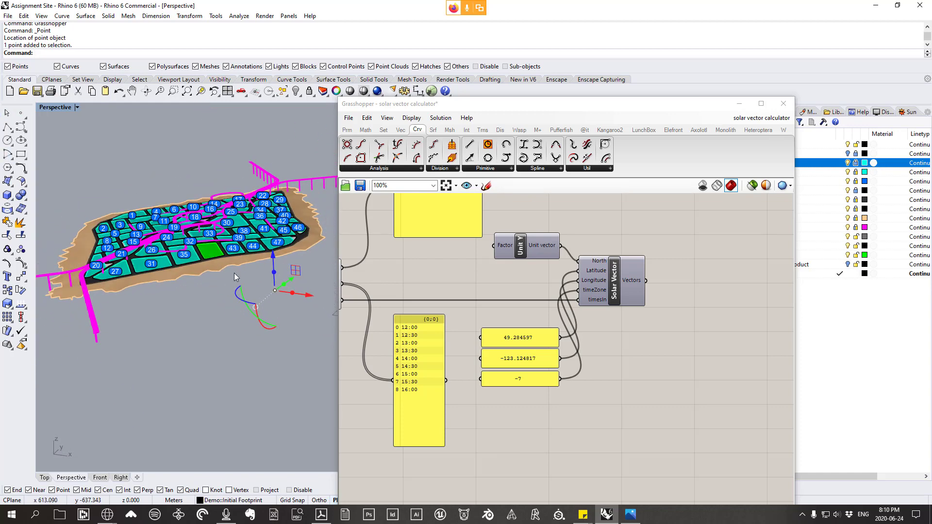
pyautogui.moveTo(274, 259); pyautogui.dragTo(268, 130)
pyautogui.moveTo(275, 272); pyautogui.dragTo(280, 205, button='right')
pyautogui.press('Escape')
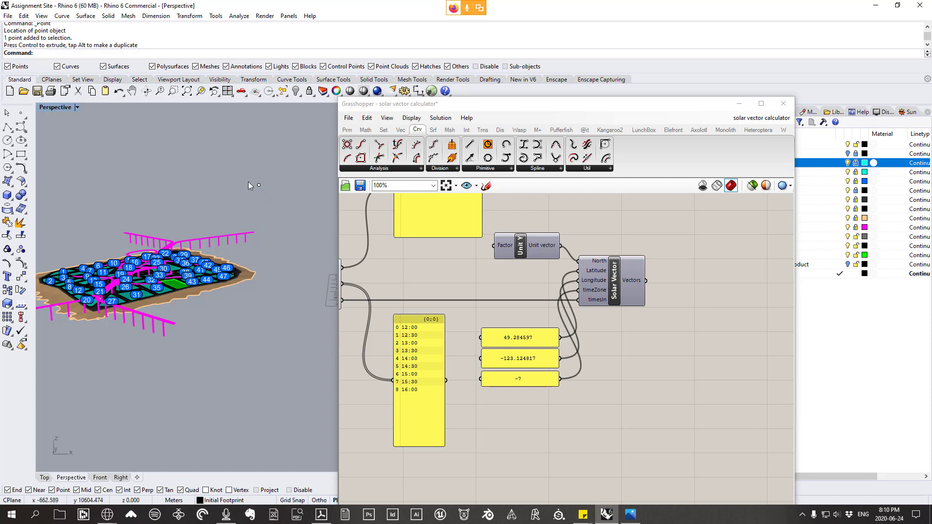
# - Add a Vector Display component to the Grasshopper canvas, above and beyond the Solar Vector component
pyautogui.click(503, 129)
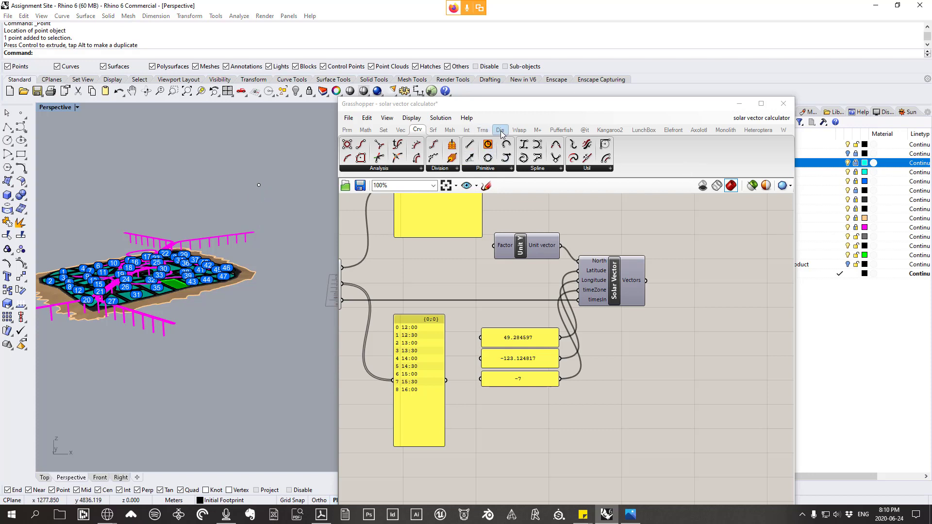
pyautogui.click(602, 169)
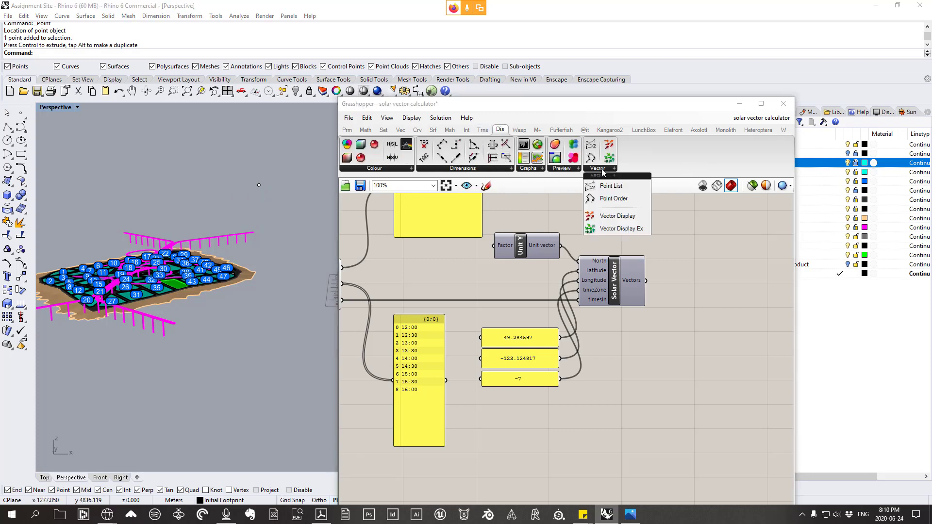
pyautogui.click(618, 216)
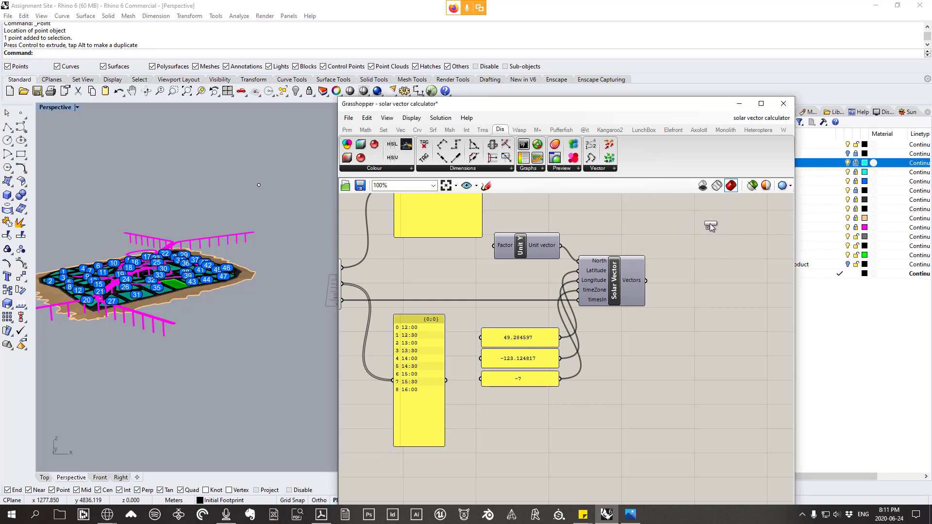
pyautogui.click(709, 226)
pyautogui.moveTo(655, 249); pyautogui.dragTo(640, 289, button='right')
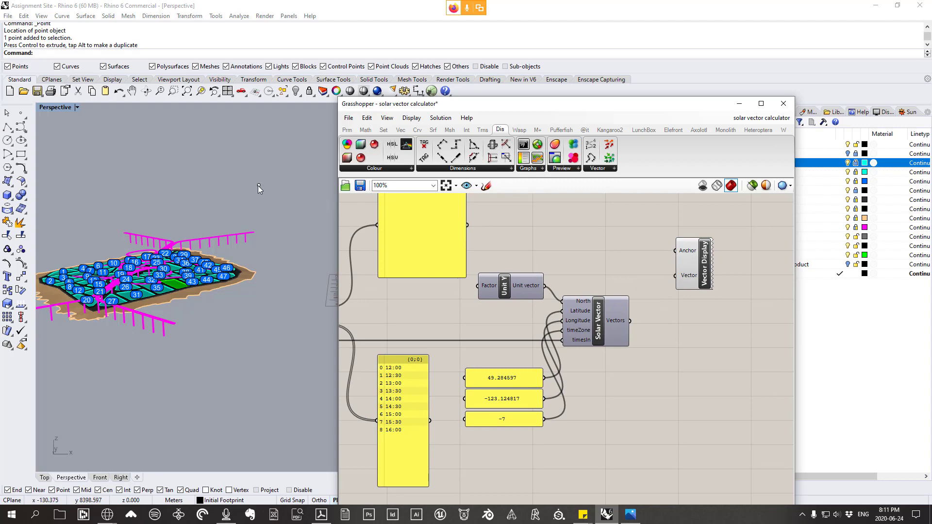
# - Reference the raised point object as the Vector Display's Anchor and connect the Solar Vector's Vectors output to its Vector input
pyautogui.rightClick(688, 256)
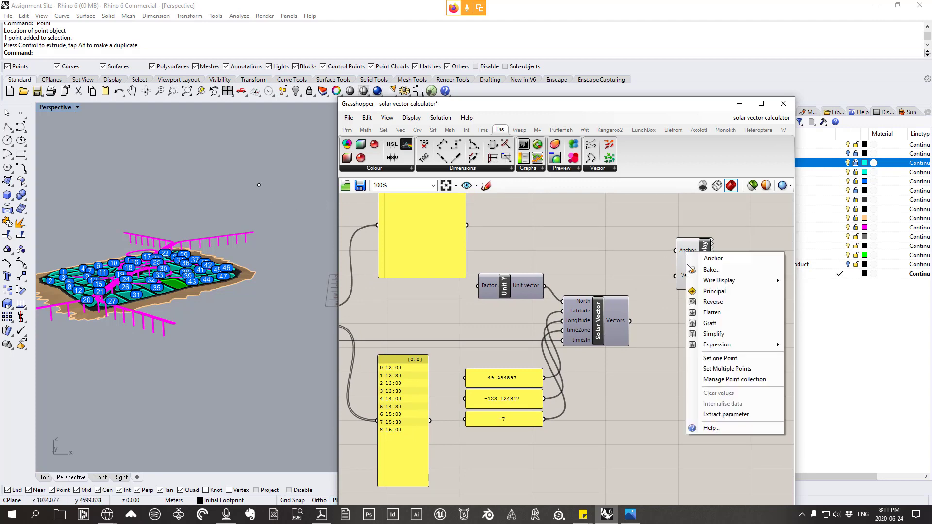
pyautogui.click(712, 359)
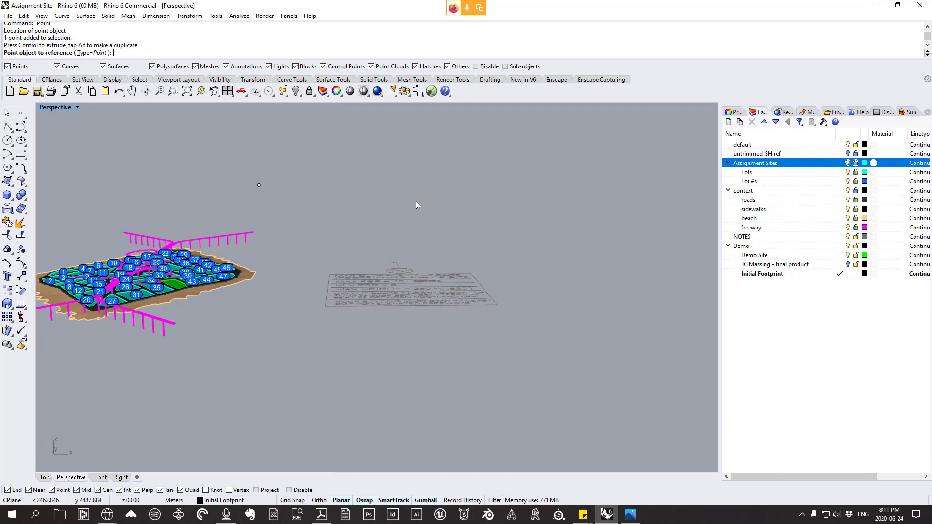
pyautogui.click(87, 53)
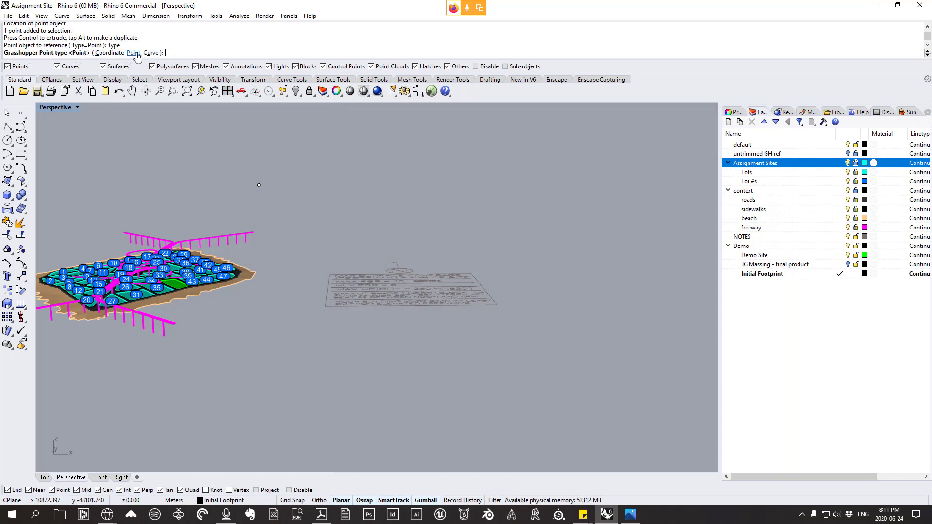
pyautogui.click(134, 53)
pyautogui.click(258, 185)
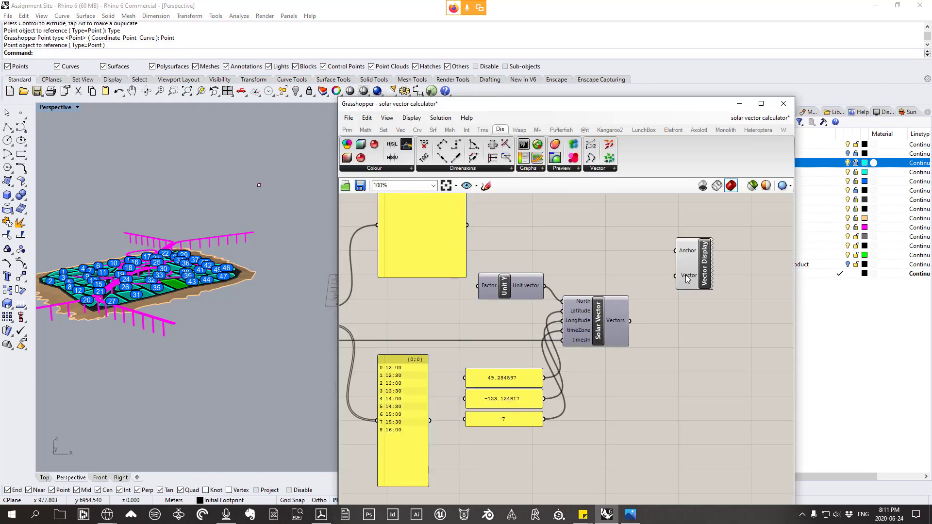
pyautogui.moveTo(630, 321); pyautogui.dragTo(680, 237)
# - Examine the solar vector arrows at the raised point up close and at the scale of the whole site
pyautogui.scroll(5, 173, 216)
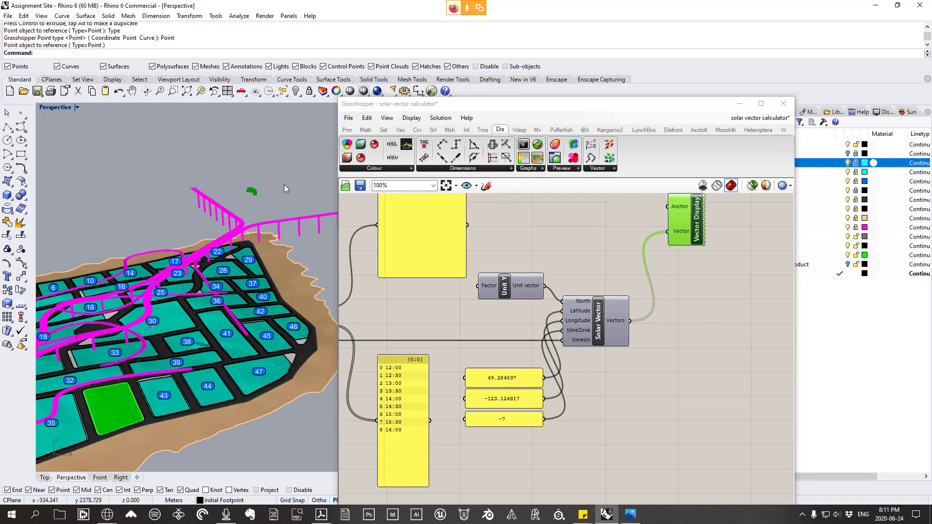
pyautogui.scroll(4, 233, 197)
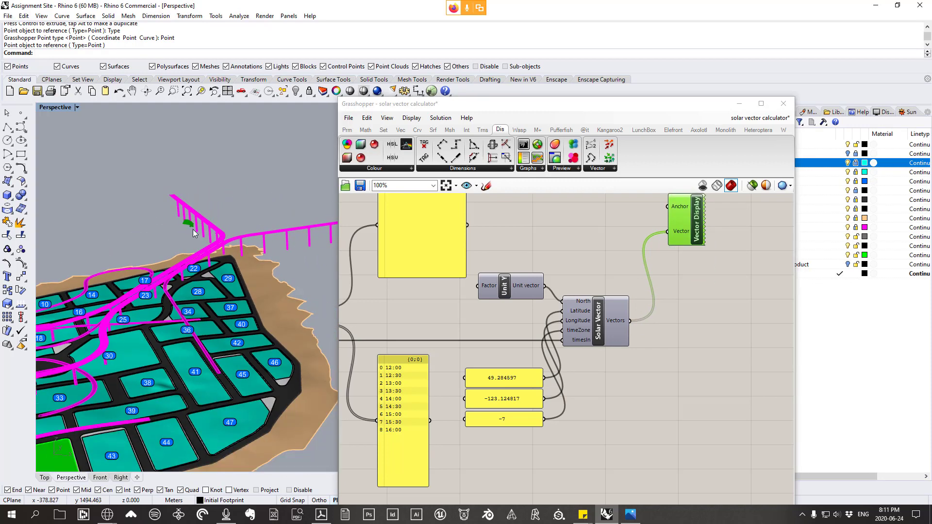
pyautogui.scroll(5, 194, 234)
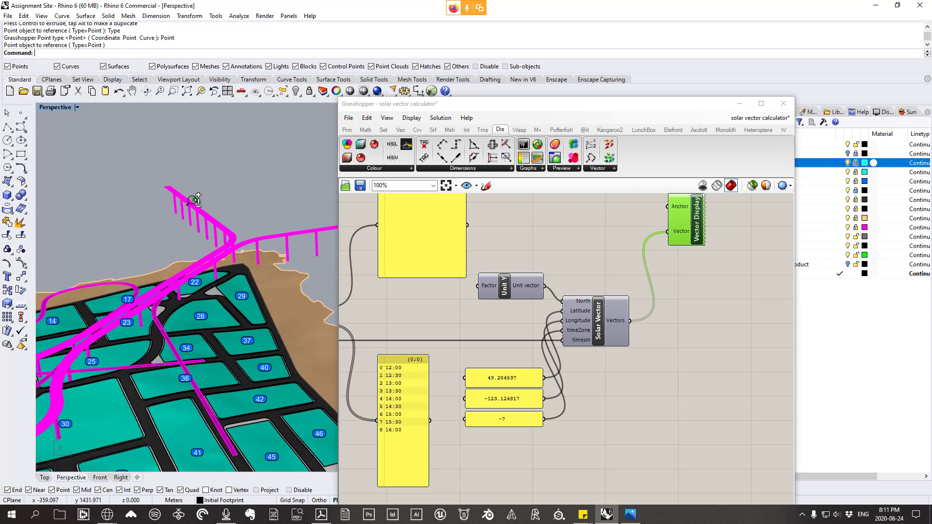
pyautogui.scroll(3, 195, 200)
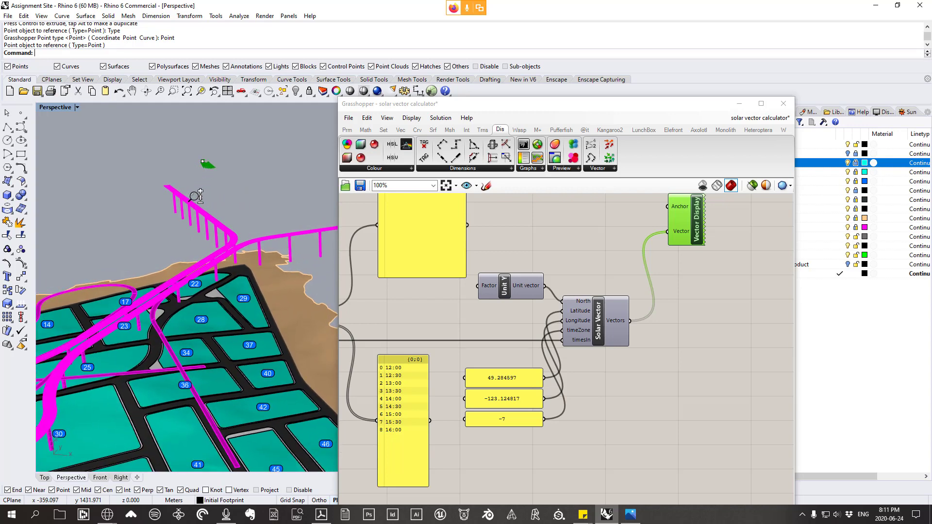
pyautogui.scroll(1, 197, 196)
pyautogui.scroll(3, 218, 186)
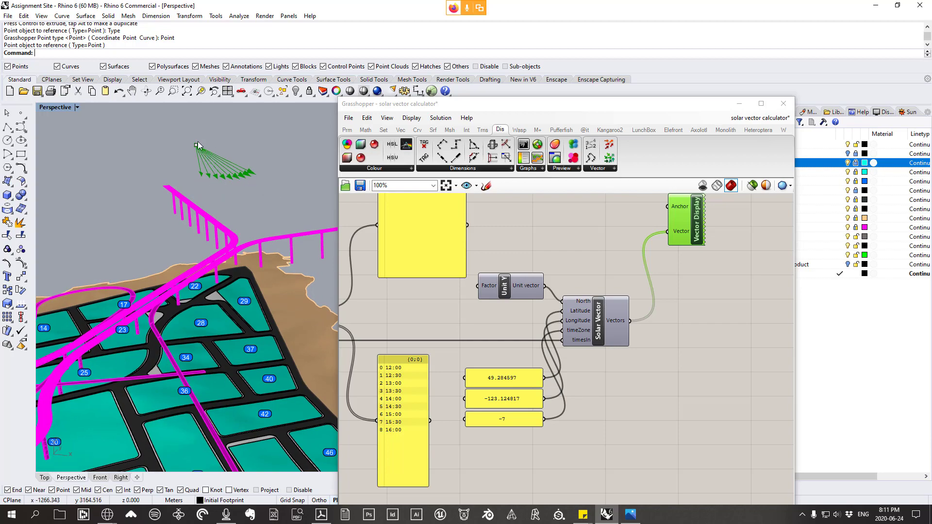
pyautogui.scroll(-5, 243, 209)
pyautogui.moveTo(244, 210); pyautogui.dragTo(244, 313, button='right')
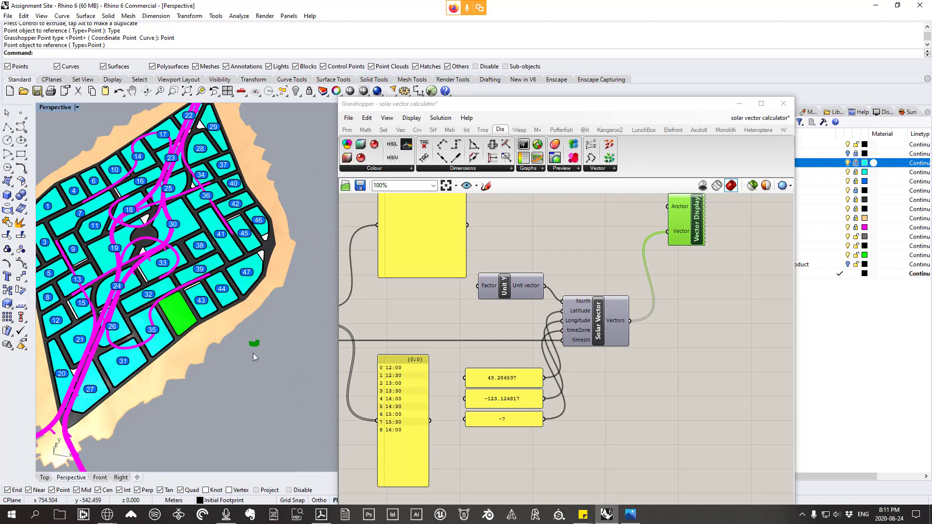
# - Add an Amplitude component below the Vector Display and connect the Solar Vector's Vectors output to its Vector input
pyautogui.moveTo(619, 322); pyautogui.dragTo(557, 317, button='right')
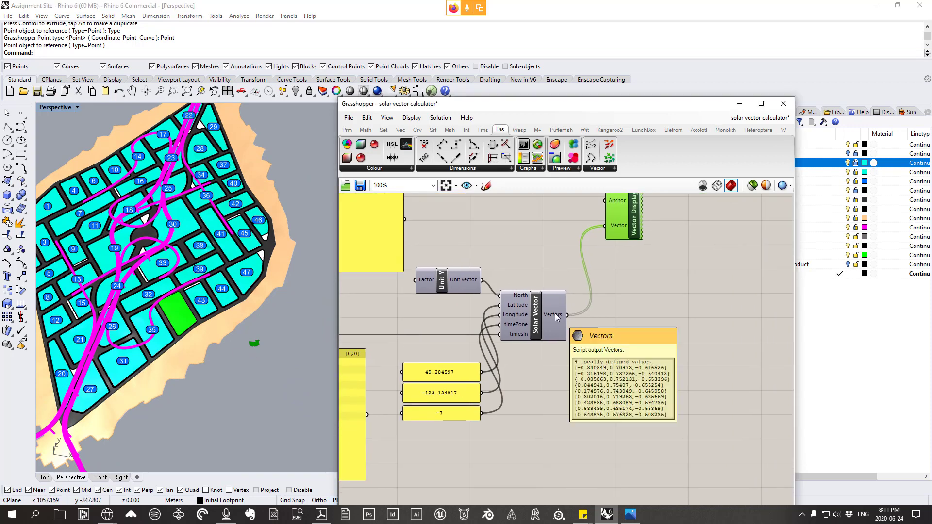
pyautogui.moveTo(624, 289); pyautogui.dragTo(577, 296, button='right')
pyautogui.click(400, 130)
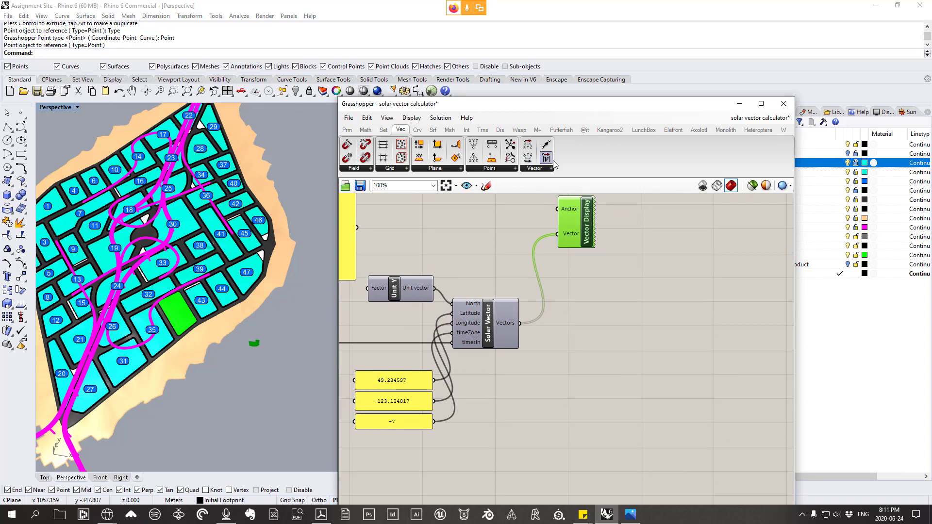
pyautogui.click(538, 170)
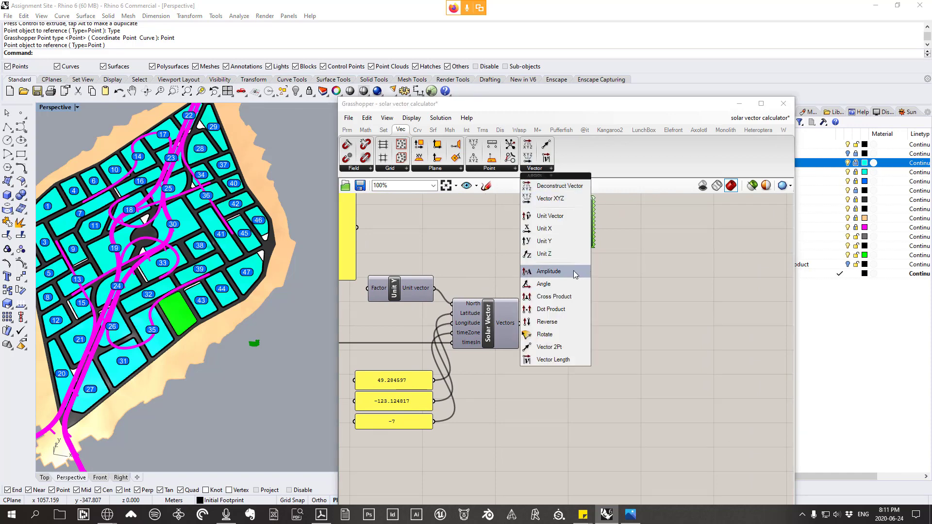
pyautogui.click(550, 272)
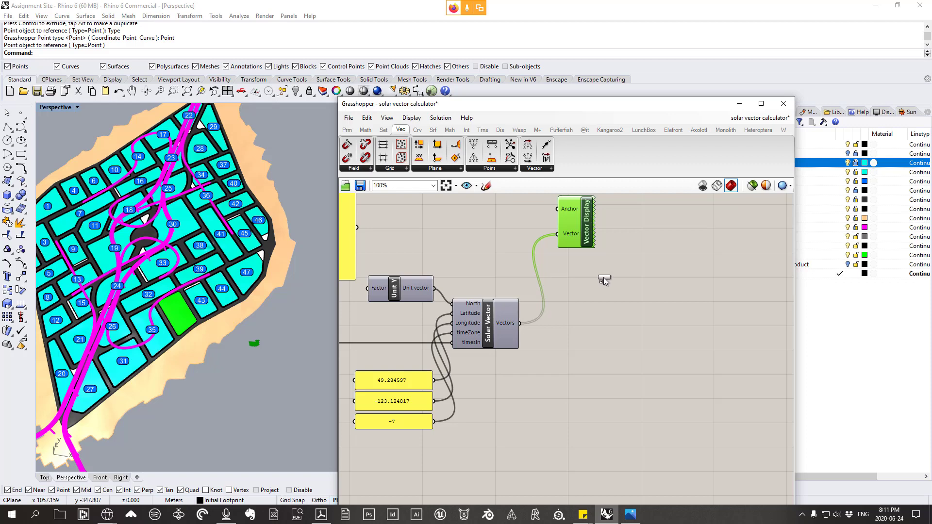
pyautogui.click(604, 275)
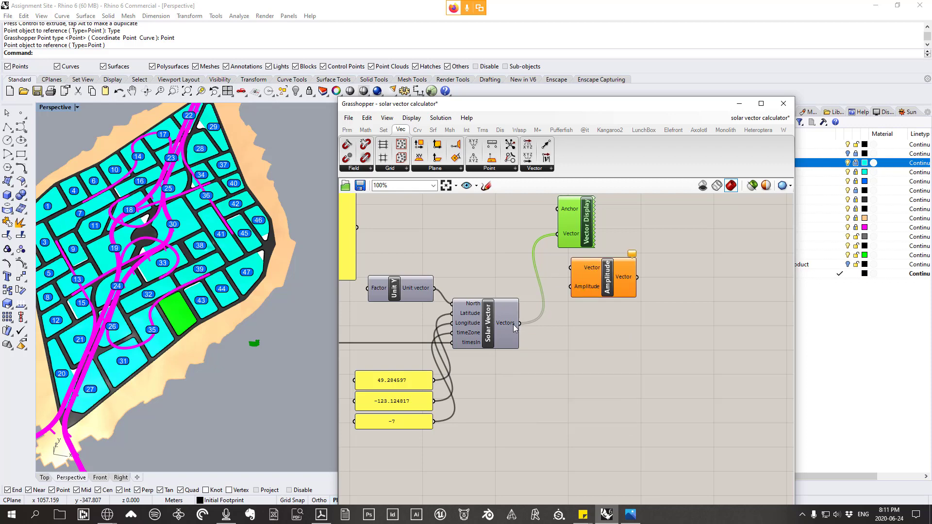
pyautogui.moveTo(512, 324); pyautogui.dragTo(571, 268)
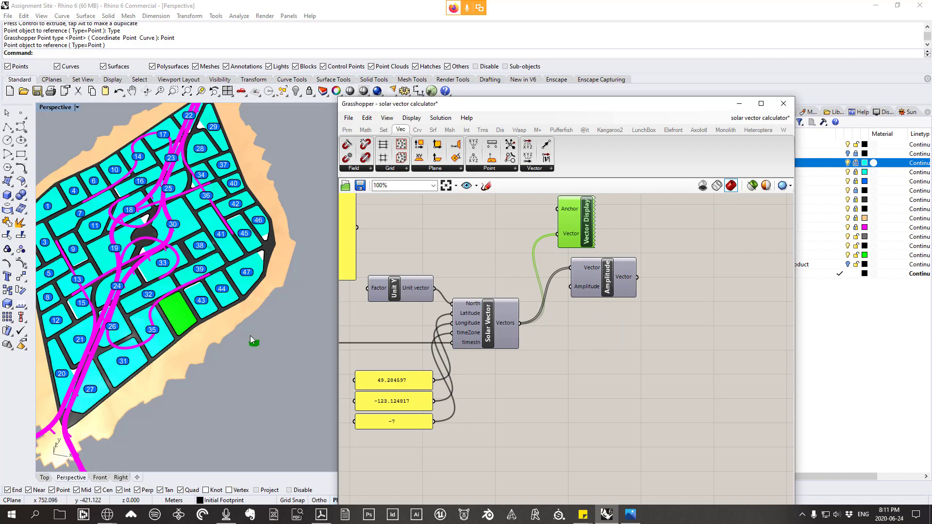
# - Set the Amplitude component's Amplitude input to the number 100
pyautogui.moveTo(250, 336); pyautogui.dragTo(214, 242, button='right')
pyautogui.scroll(3, 252, 173)
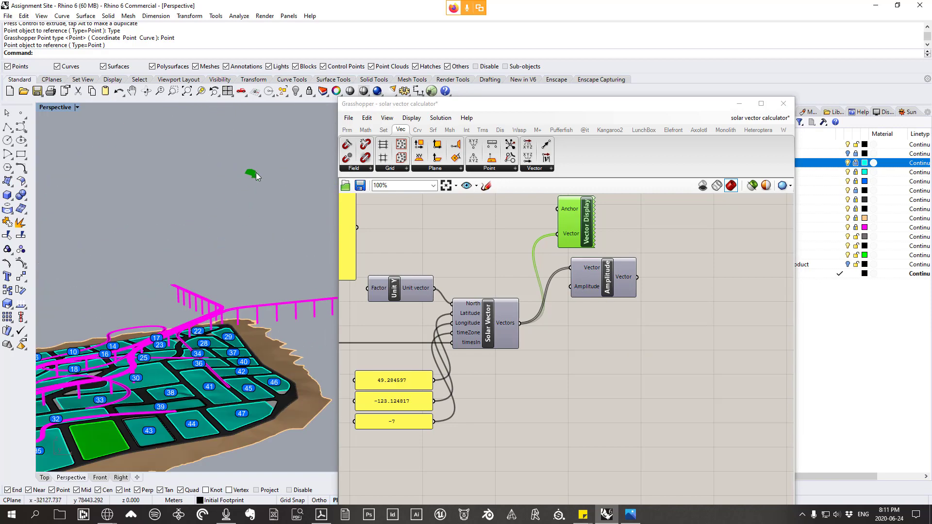
pyautogui.rightClick(584, 290)
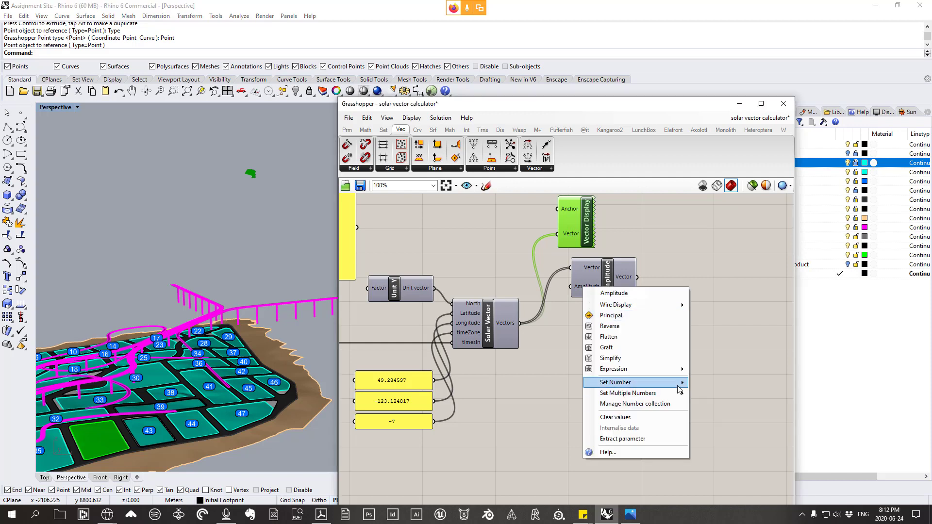
pyautogui.moveTo(631, 382)
pyautogui.click(737, 384)
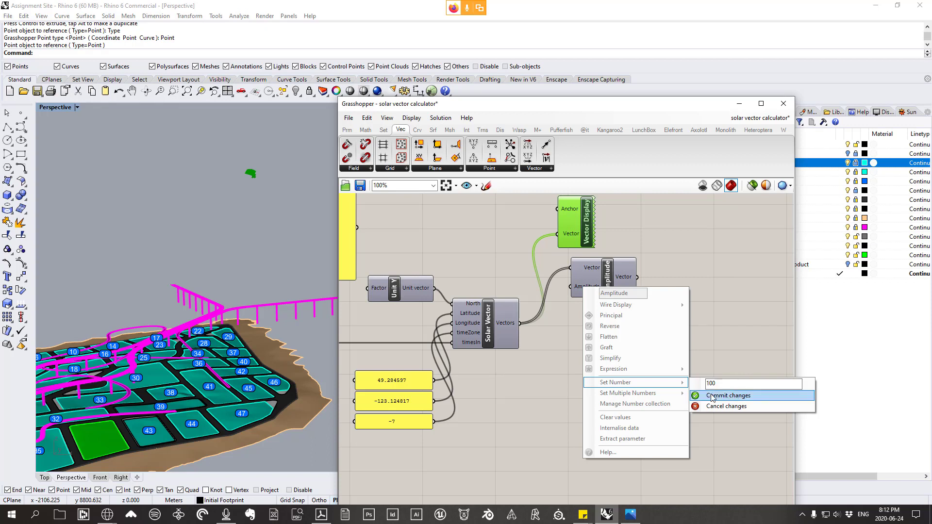
pyautogui.click(723, 399)
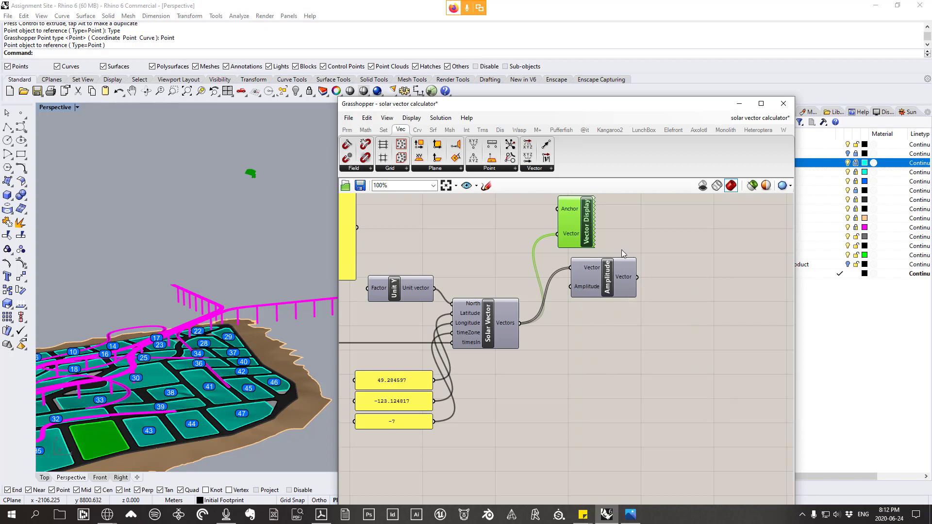
# - Place the Amplitude component between Solar Vector and Vector Display, and connect its Vector output to the Vector Display's Vector input
pyautogui.moveTo(631, 285); pyautogui.dragTo(713, 247)
pyautogui.moveTo(608, 281)
# - Examine the direction and length of the solar vector arrows against the site from above and at an angle
pyautogui.moveTo(299, 255); pyautogui.dragTo(281, 362, button='right')
pyautogui.scroll(-4, 208, 309)
pyautogui.scroll(-2, 256, 330)
pyautogui.scroll(6, 270, 394)
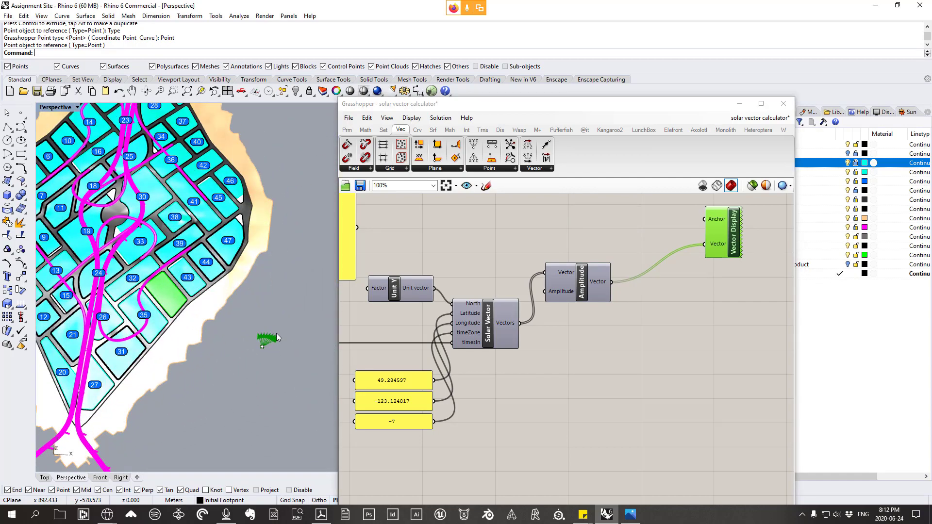
pyautogui.moveTo(245, 344); pyautogui.dragTo(284, 345, button='right')
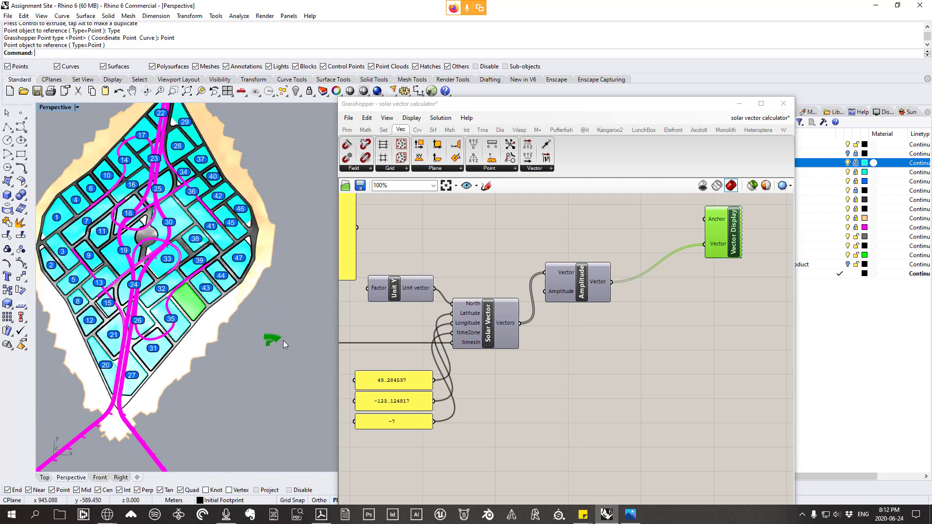
pyautogui.scroll(2, 270, 348)
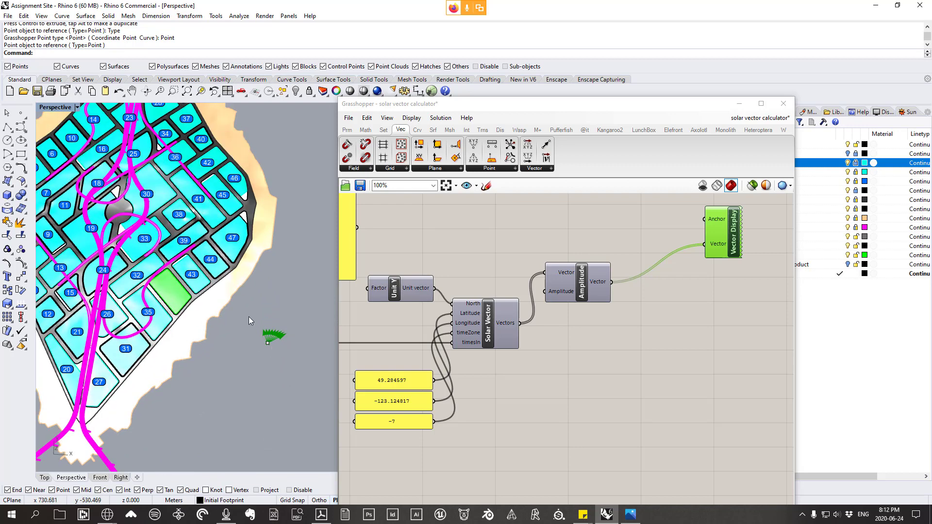
pyautogui.moveTo(320, 361); pyautogui.dragTo(270, 329, button='right')
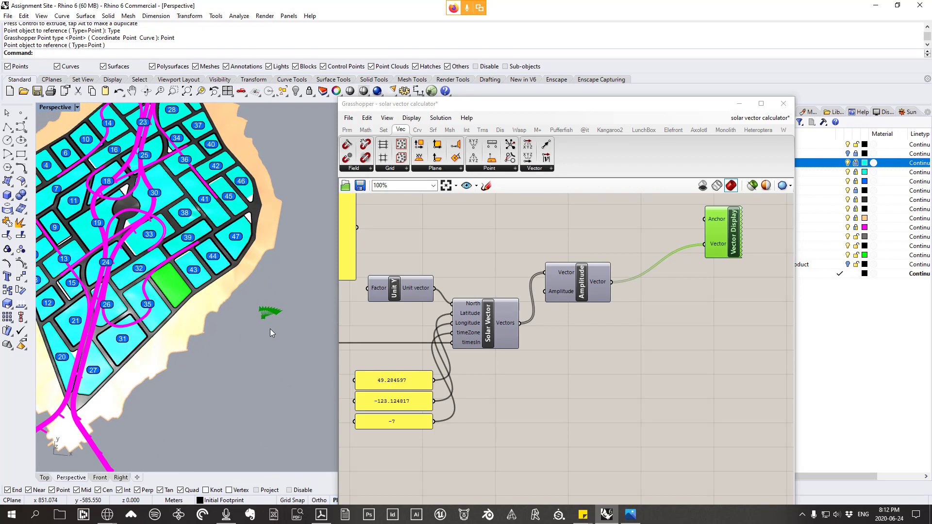
pyautogui.scroll(2, 263, 320)
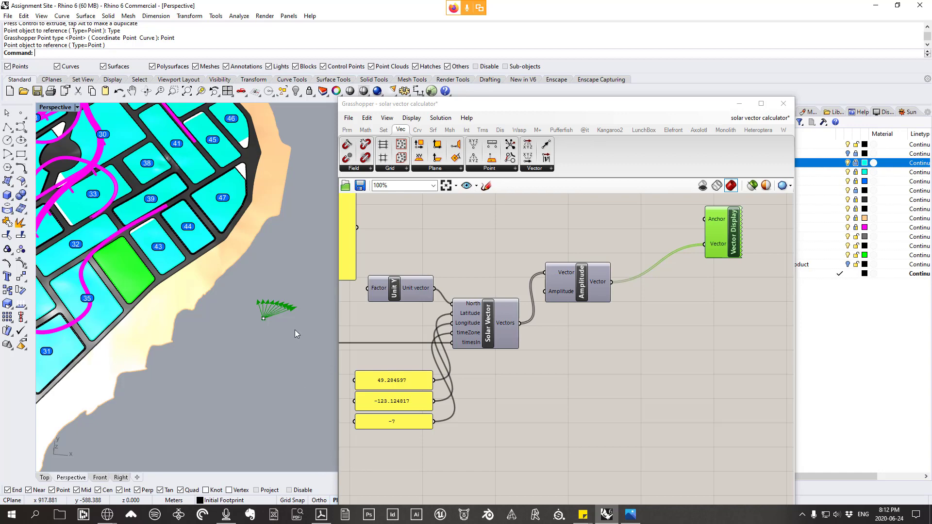
pyautogui.scroll(-5, 295, 342)
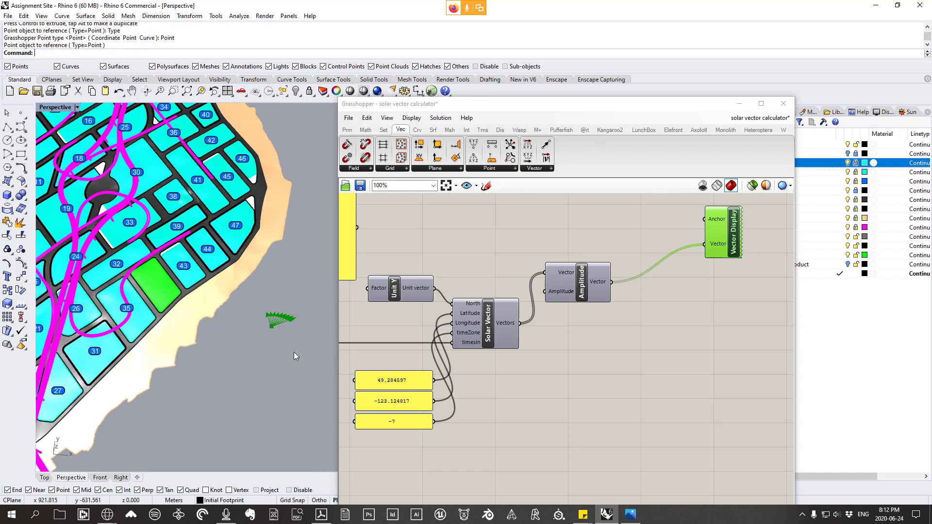
pyautogui.scroll(4, 291, 292)
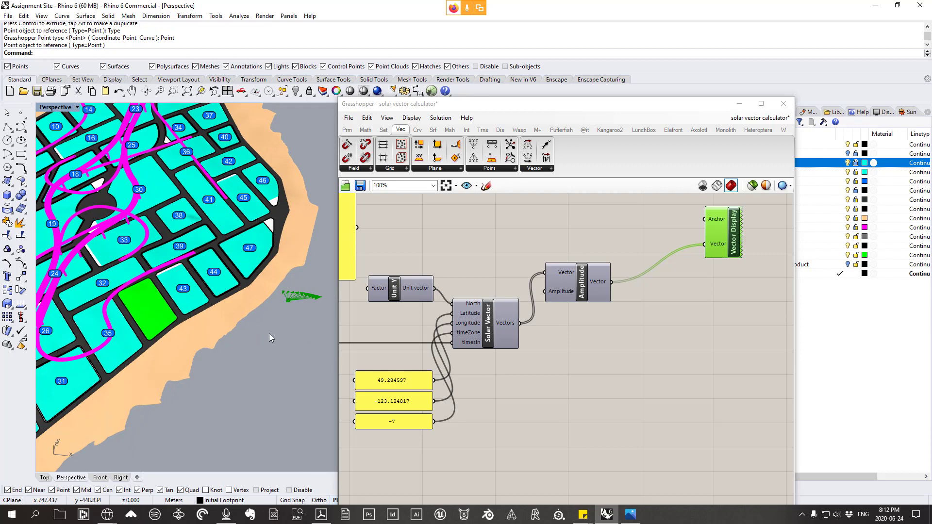
pyautogui.scroll(-4, 295, 308)
pyautogui.scroll(3, 296, 311)
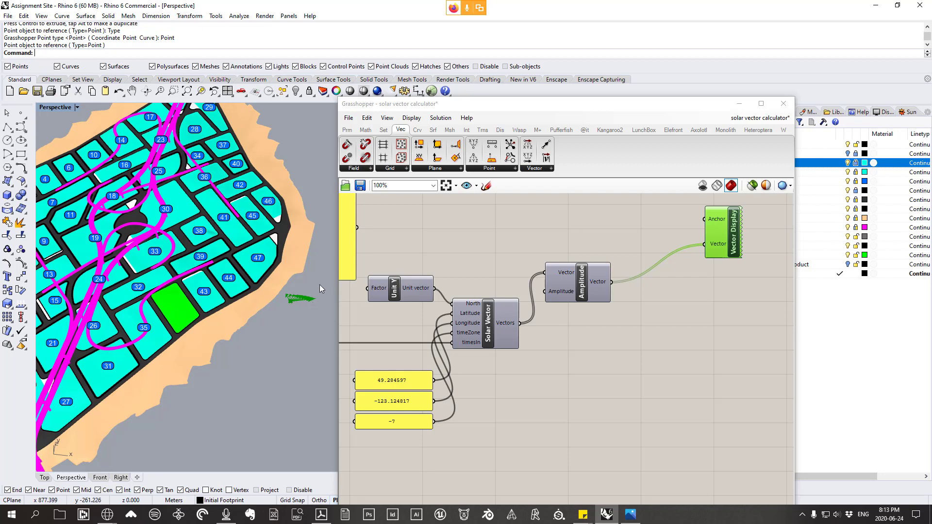
pyautogui.moveTo(315, 291); pyautogui.dragTo(205, 298, button='right')
pyautogui.scroll(1, 263, 294)
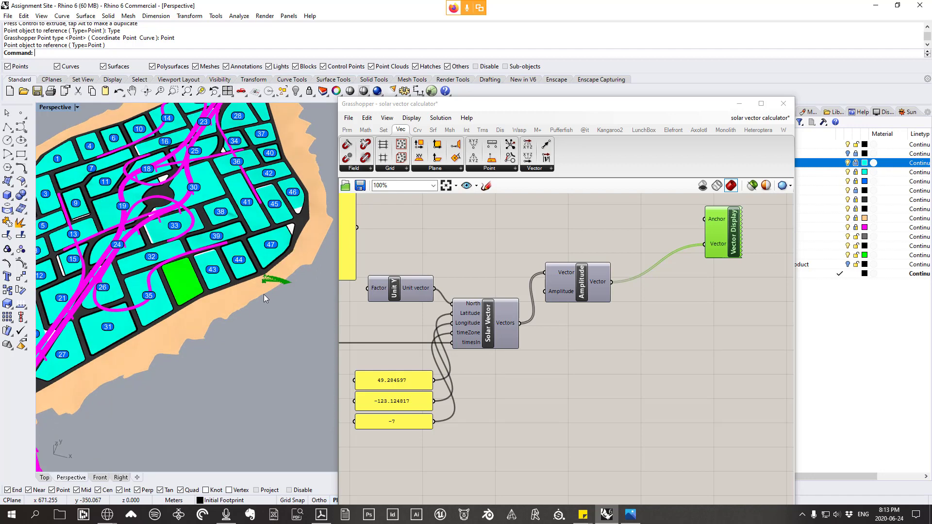
pyautogui.scroll(1, 267, 288)
pyautogui.moveTo(267, 287); pyautogui.dragTo(291, 299, button='right')
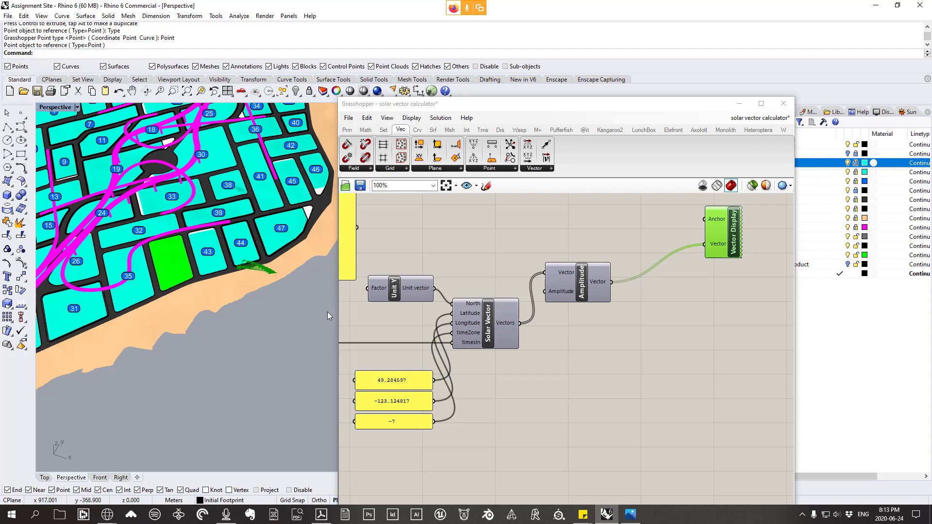
# - Sketch a building section beside a street with curbs and a smiling sun on the empty part of the Grasshopper canvas
pyautogui.click(486, 186)
pyautogui.moveTo(613, 462)
pyautogui.mouseDown()
pyautogui.moveTo(609, 409)
pyautogui.moveTo(656, 395)
pyautogui.moveTo(657, 459)
pyautogui.mouseUp()
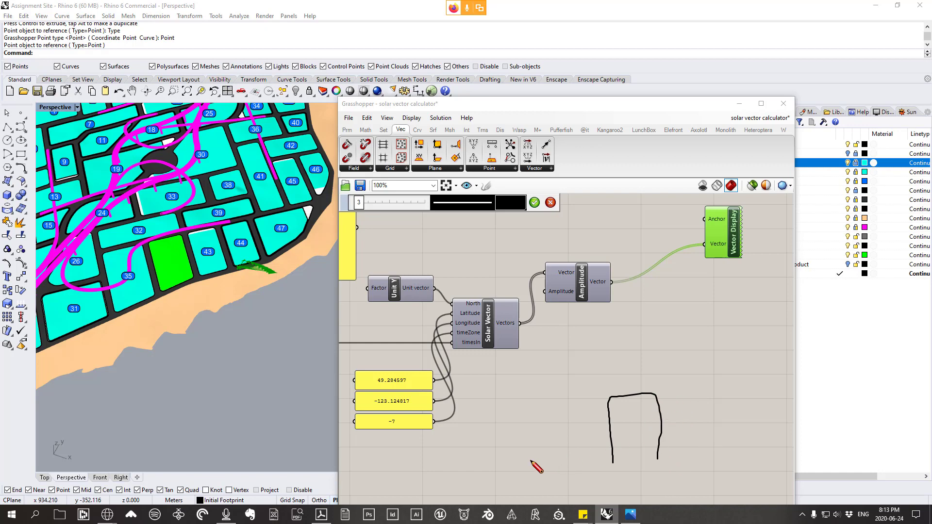
pyautogui.moveTo(527, 461)
pyautogui.mouseDown()
pyautogui.moveTo(600, 467)
pyautogui.moveTo(612, 456)
pyautogui.mouseUp()
pyautogui.moveTo(742, 328)
pyautogui.mouseDown()
pyautogui.moveTo(731, 326)
pyautogui.moveTo(740, 337)
pyautogui.moveTo(733, 335)
pyautogui.mouseUp()
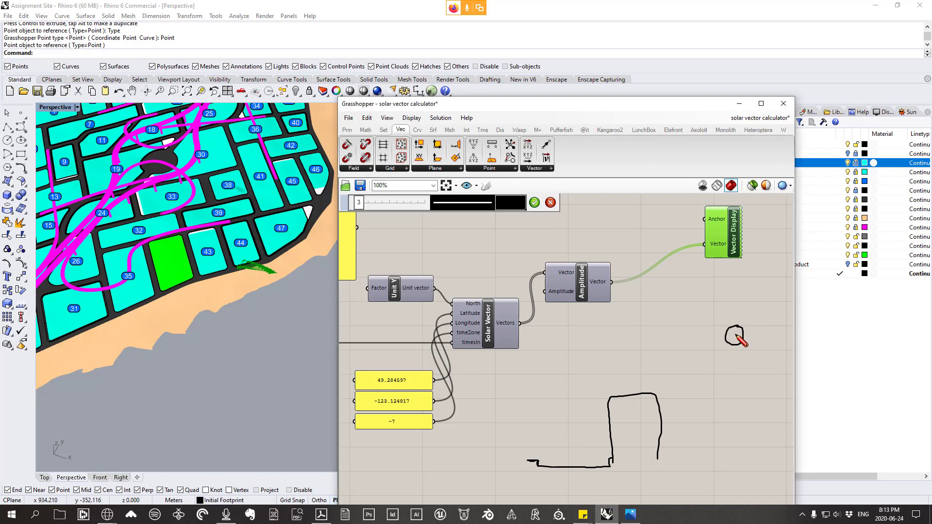
pyautogui.click(731, 332)
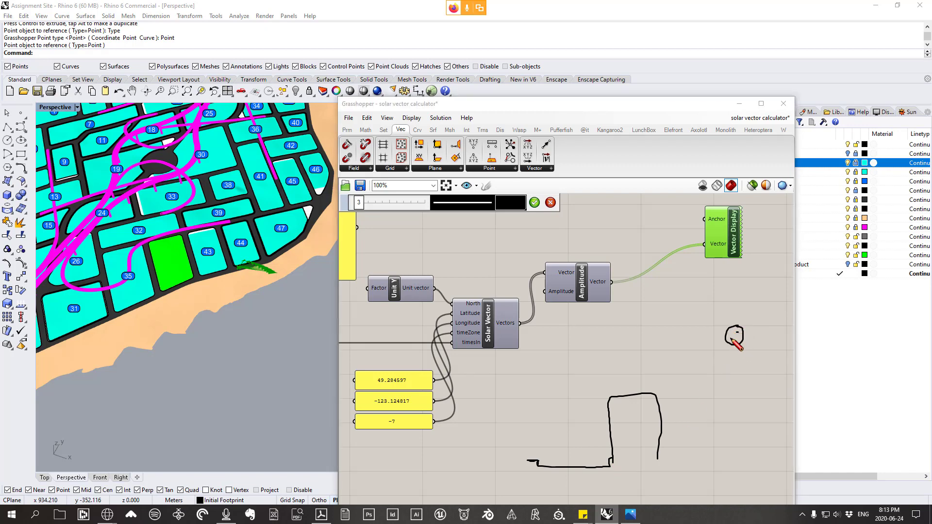
pyautogui.moveTo(728, 337); pyautogui.dragTo(734, 341)
# - Sketch sun rays reaching the far curb over a building profile with a sloped top, and discard the whole sketch
pyautogui.moveTo(723, 343)
pyautogui.mouseDown()
pyautogui.moveTo(538, 457)
pyautogui.moveTo(538, 466)
pyautogui.mouseUp()
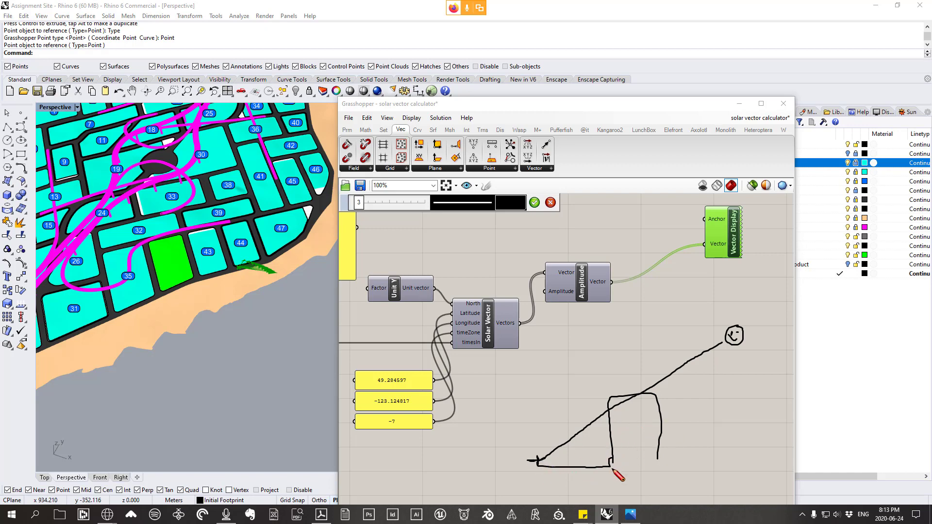
pyautogui.moveTo(613, 464)
pyautogui.mouseDown()
pyautogui.moveTo(617, 428)
pyautogui.moveTo(652, 394)
pyautogui.moveTo(659, 459)
pyautogui.mouseUp()
pyautogui.moveTo(727, 341); pyautogui.dragTo(539, 462)
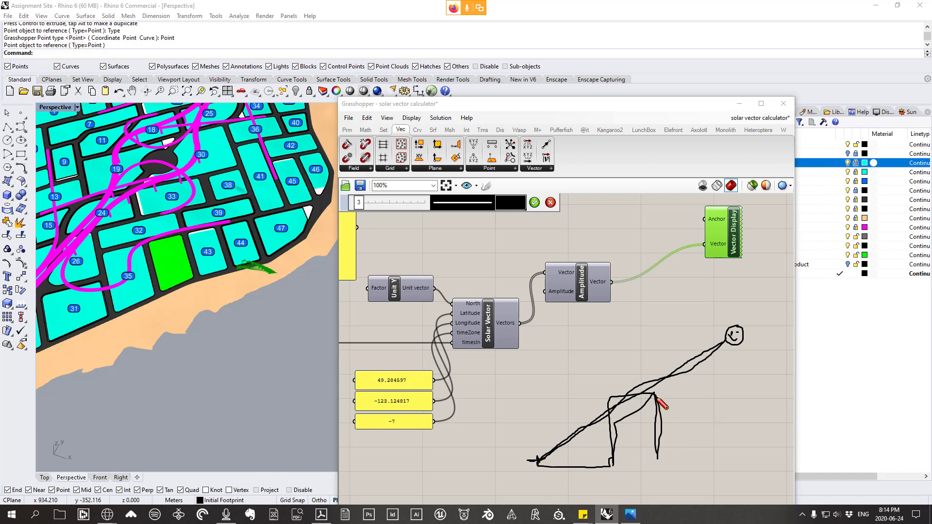
pyautogui.moveTo(635, 416); pyautogui.dragTo(557, 467)
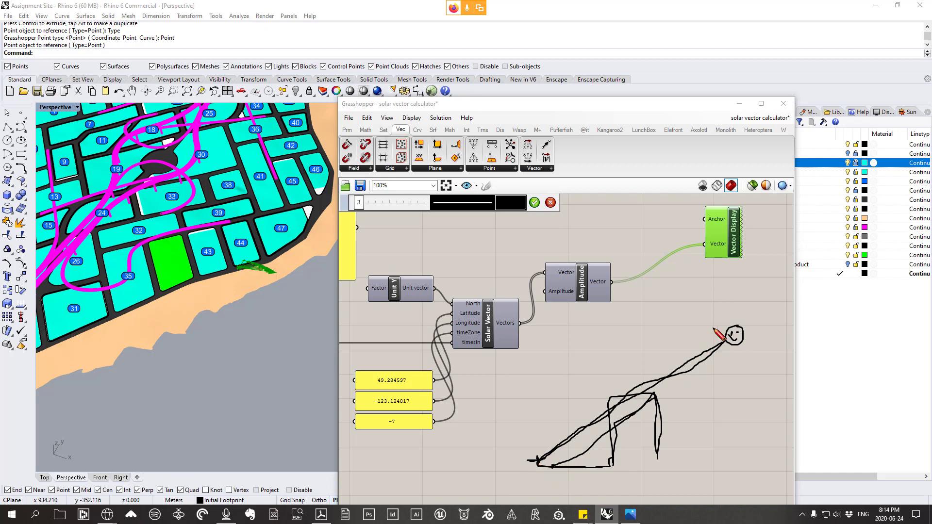
pyautogui.click(550, 202)
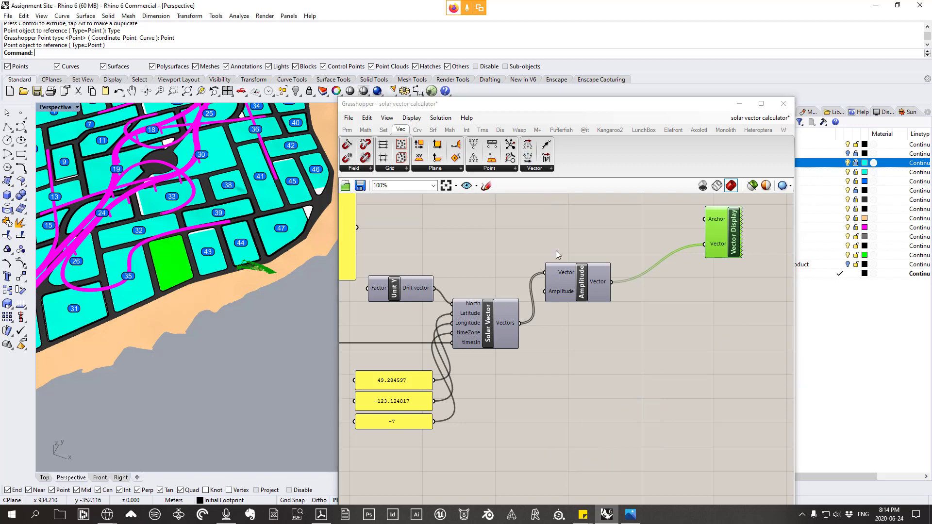
# - Sketch a fresh street section with a building wall, a sun and a line from the far curb to the sun
pyautogui.click(486, 186)
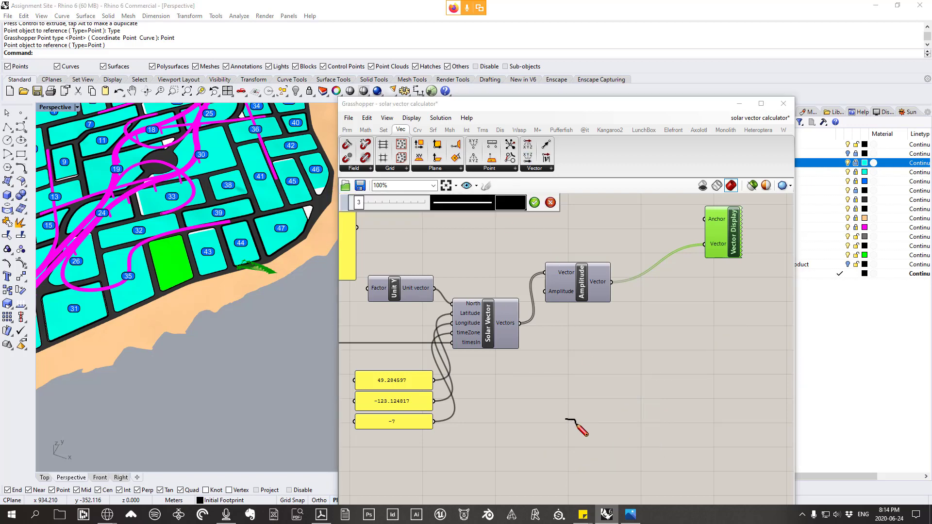
pyautogui.moveTo(577, 422)
pyautogui.mouseDown()
pyautogui.moveTo(681, 427)
pyautogui.moveTo(700, 417)
pyautogui.moveTo(696, 364)
pyautogui.mouseUp()
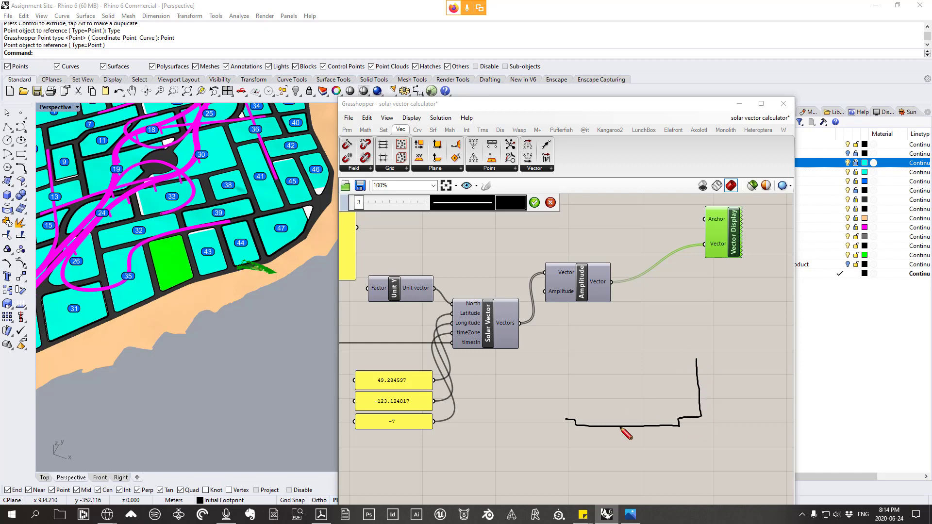
pyautogui.moveTo(744, 283)
pyautogui.mouseDown()
pyautogui.moveTo(728, 290)
pyautogui.moveTo(741, 279)
pyautogui.mouseUp()
pyautogui.moveTo(577, 425)
pyautogui.mouseDown()
pyautogui.moveTo(696, 334)
pyautogui.moveTo(728, 295)
pyautogui.mouseUp()
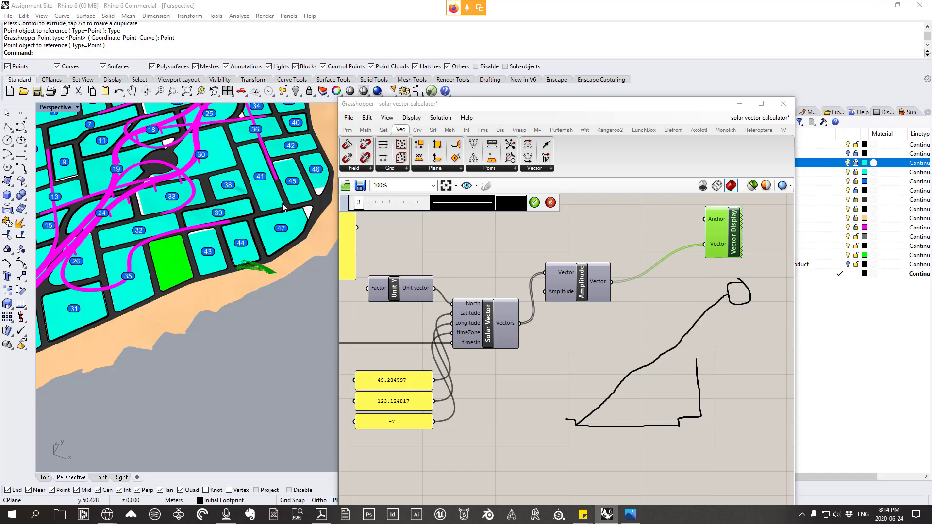
# - Sketch a building with a sloped top, a taller alternative and further sun rays to the street, and discard the sketch
pyautogui.moveTo(696, 360)
pyautogui.mouseDown()
pyautogui.moveTo(723, 303)
pyautogui.moveTo(731, 421)
pyautogui.mouseUp()
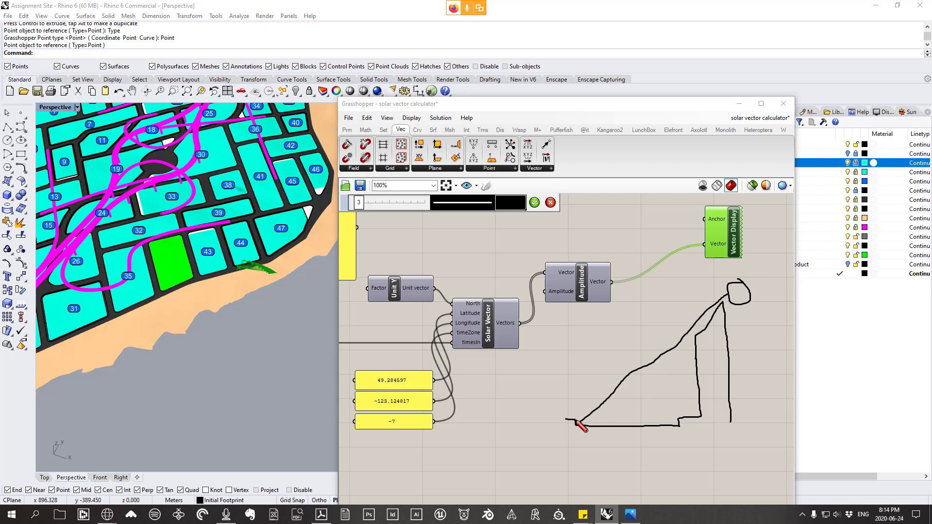
pyautogui.moveTo(695, 336)
pyautogui.mouseDown()
pyautogui.moveTo(724, 301)
pyautogui.moveTo(570, 395)
pyautogui.moveTo(547, 420)
pyautogui.mouseUp()
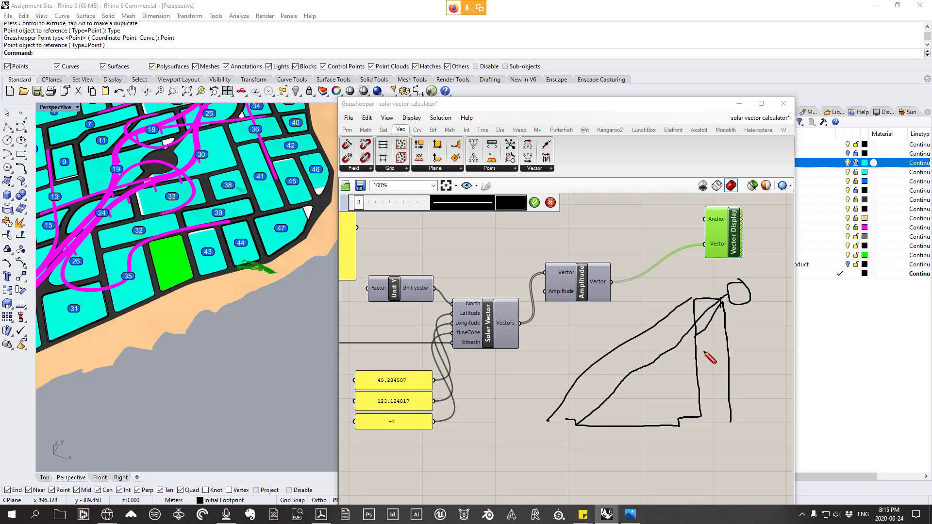
pyautogui.moveTo(577, 426)
pyautogui.mouseDown()
pyautogui.moveTo(699, 353)
pyautogui.moveTo(732, 297)
pyautogui.mouseUp()
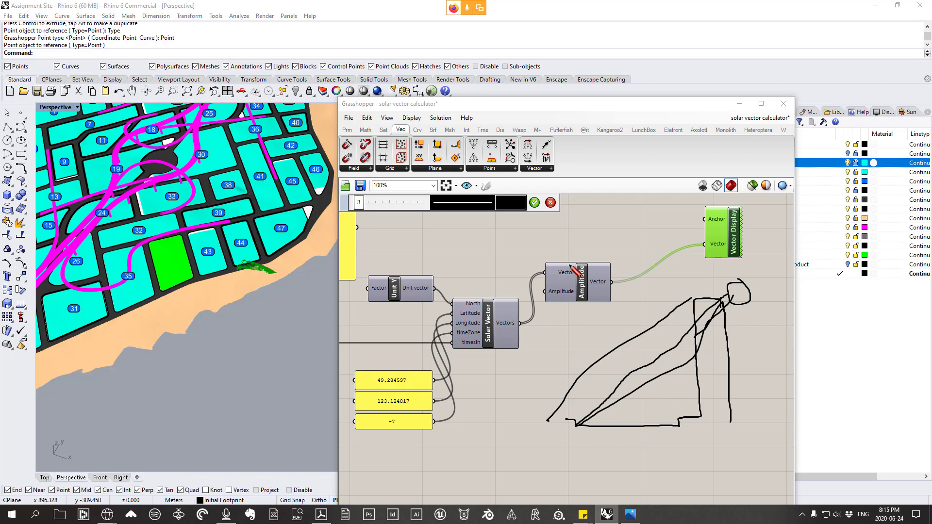
pyautogui.click(550, 202)
# - Examine the green demo site and the adjoining streets and sidewalks in relation to the neighbouring lots
pyautogui.moveTo(285, 357); pyautogui.dragTo(276, 323, button='right')
pyautogui.scroll(3, 232, 255)
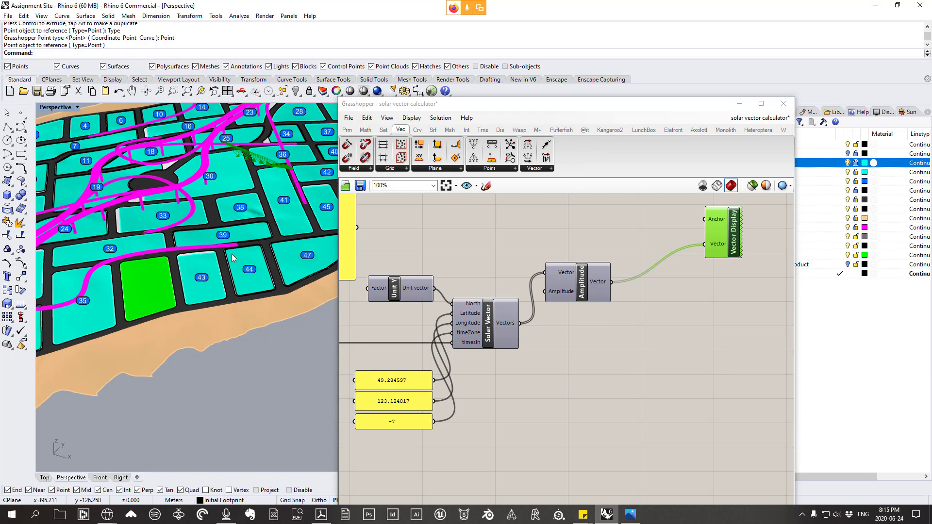
pyautogui.scroll(-4, 232, 257)
pyautogui.scroll(3, 242, 254)
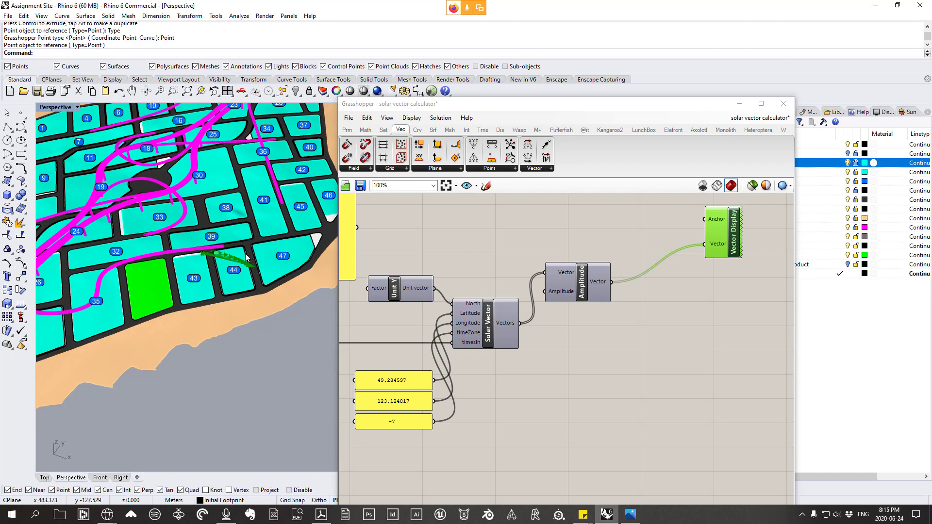
pyautogui.scroll(-4, 245, 257)
pyautogui.scroll(6, 224, 250)
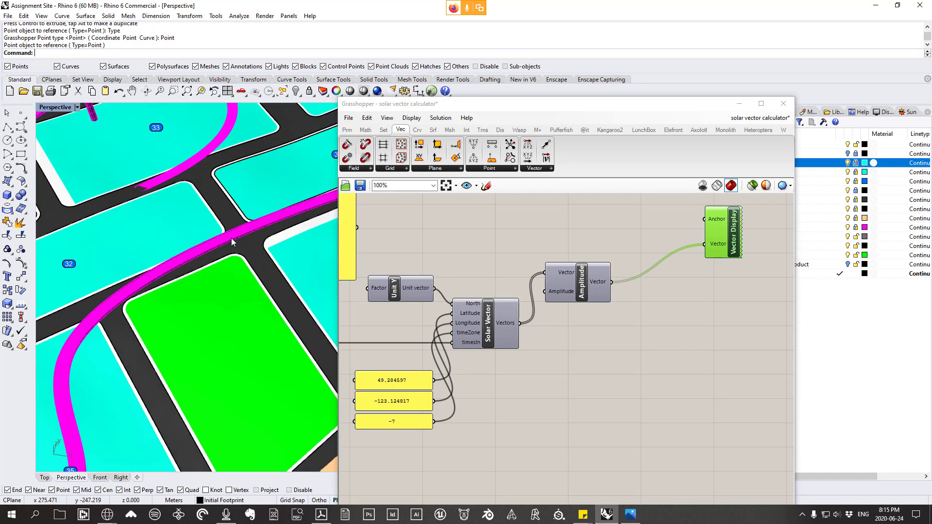
pyautogui.scroll(-4, 231, 241)
pyautogui.scroll(5, 226, 236)
pyautogui.scroll(-2, 219, 257)
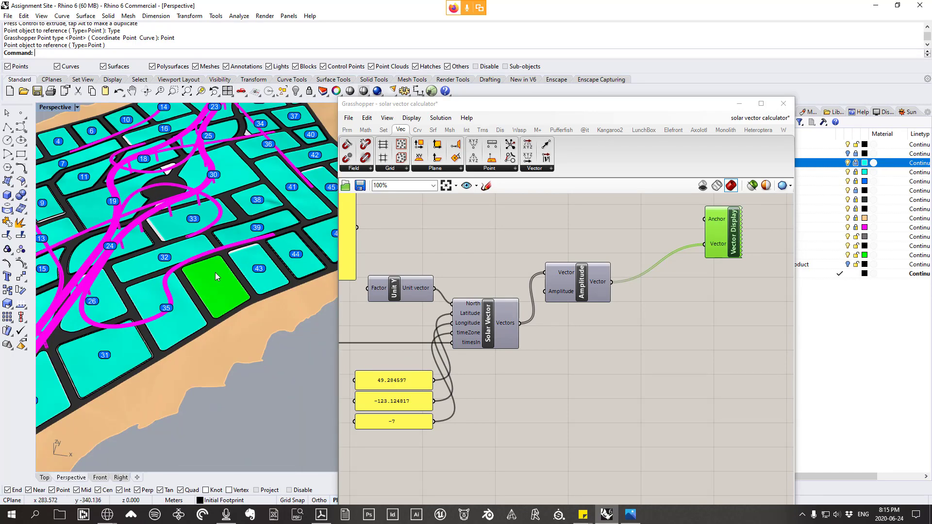
pyautogui.scroll(2, 215, 276)
pyautogui.scroll(-2, 266, 272)
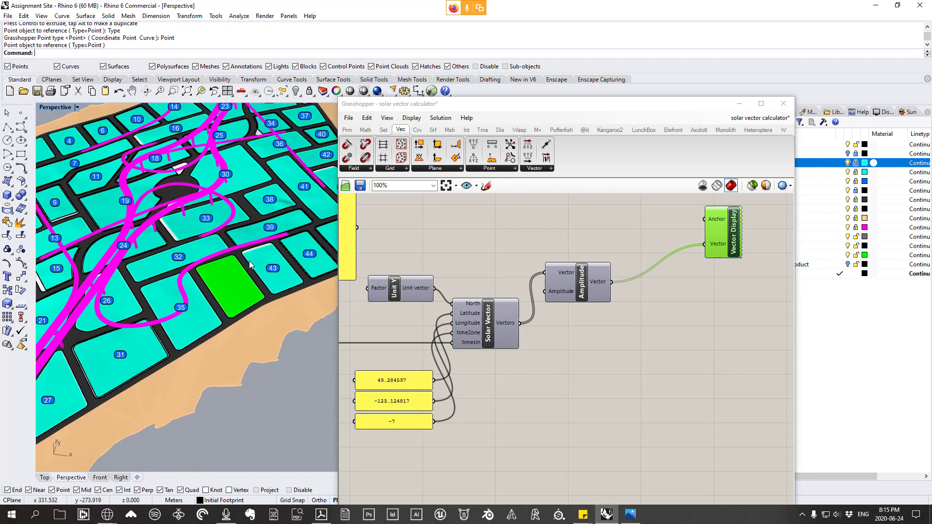
pyautogui.scroll(-4, 262, 287)
pyautogui.scroll(6, 241, 284)
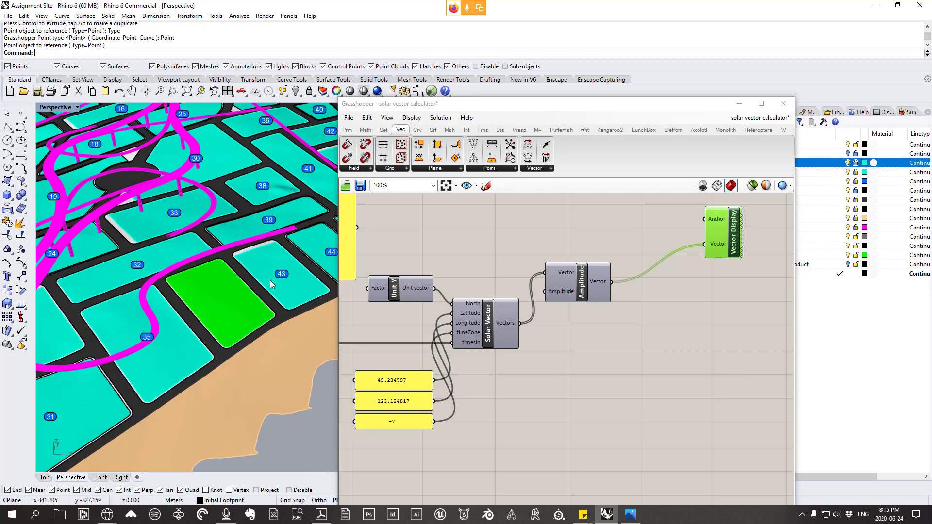
pyautogui.scroll(-2, 275, 283)
pyautogui.scroll(5, 267, 244)
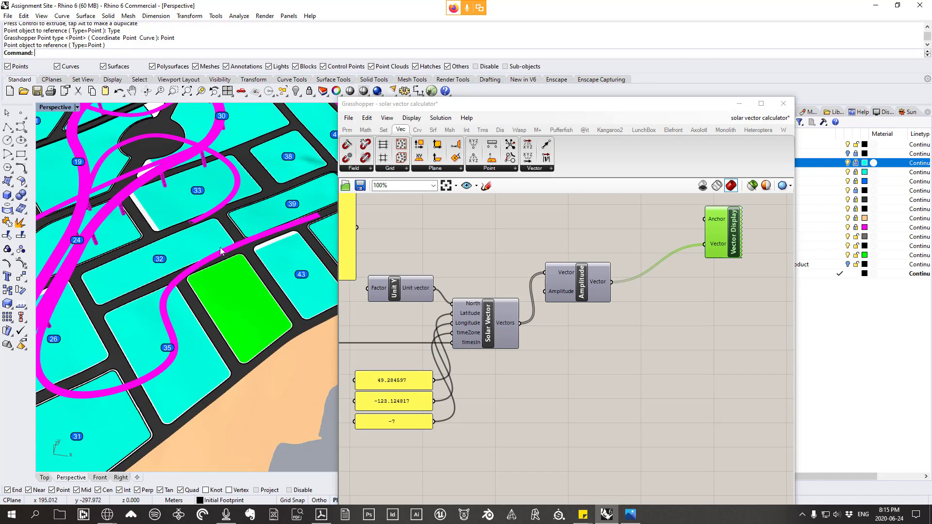
pyautogui.scroll(-3, 243, 244)
pyautogui.scroll(4, 280, 302)
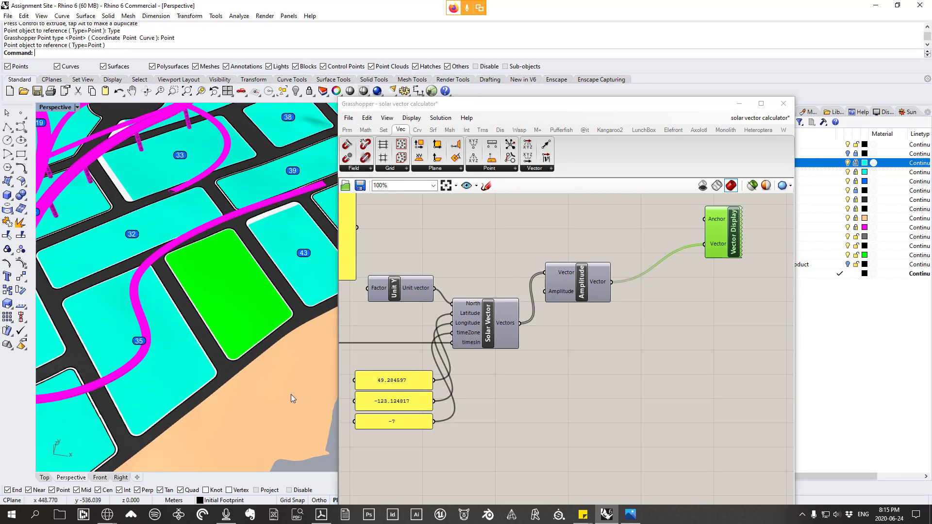
pyautogui.moveTo(209, 365); pyautogui.dragTo(199, 328, button='right')
pyautogui.scroll(-3, 259, 291)
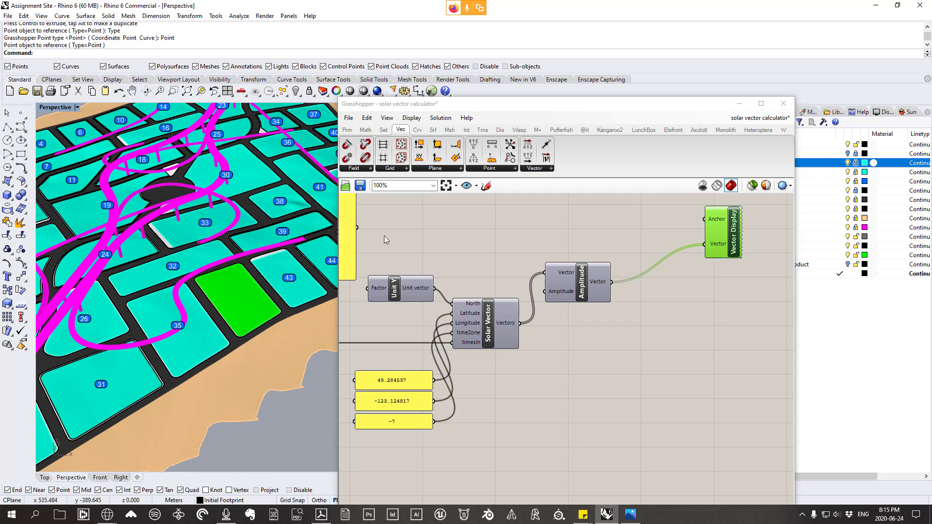
pyautogui.scroll(3, 249, 288)
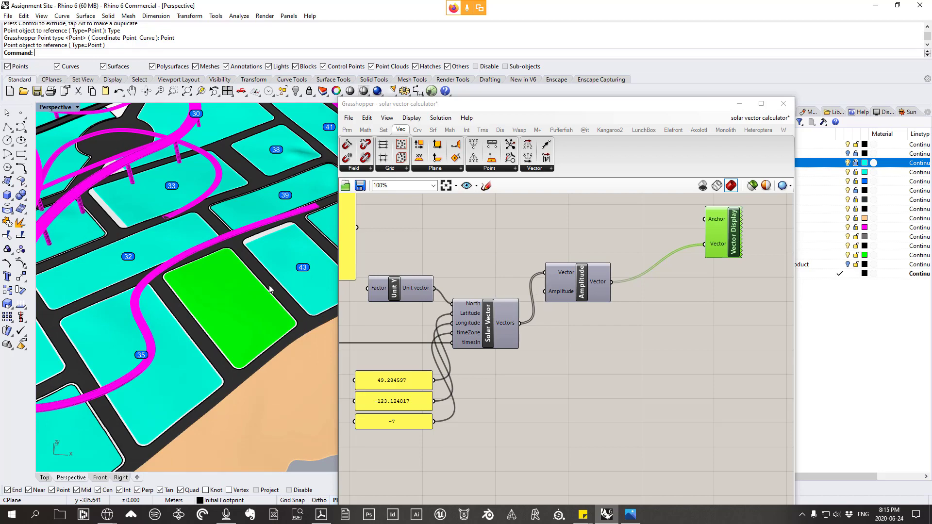
pyautogui.scroll(4, 248, 248)
pyautogui.scroll(-8, 247, 256)
# - Move the Grasshopper window clear of the Rhino viewport to expose the street corner beside the green demo site
pyautogui.moveTo(247, 256); pyautogui.dragTo(244, 332, button='right')
pyautogui.scroll(7, 206, 295)
pyautogui.scroll(5, 263, 251)
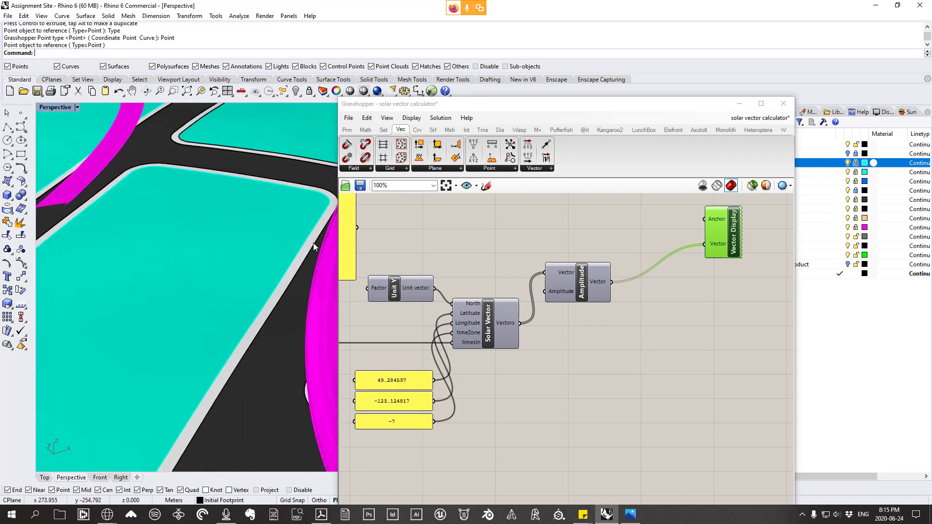
pyautogui.moveTo(480, 103); pyautogui.dragTo(931, 141)
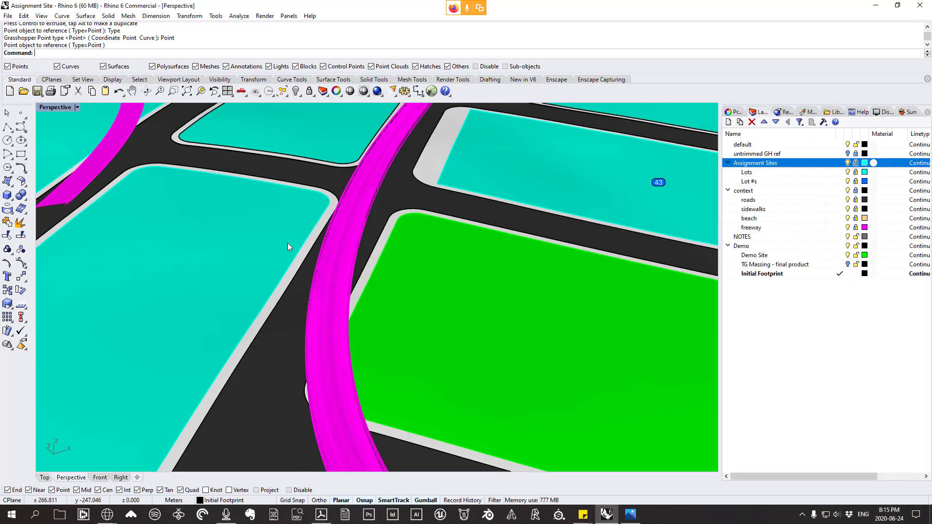
# - Unlock the Assignment Sites and context layers, keeping the Grasshopper window clear of the layer list
pyautogui.scroll(-5, 288, 247)
pyautogui.scroll(4, 604, 203)
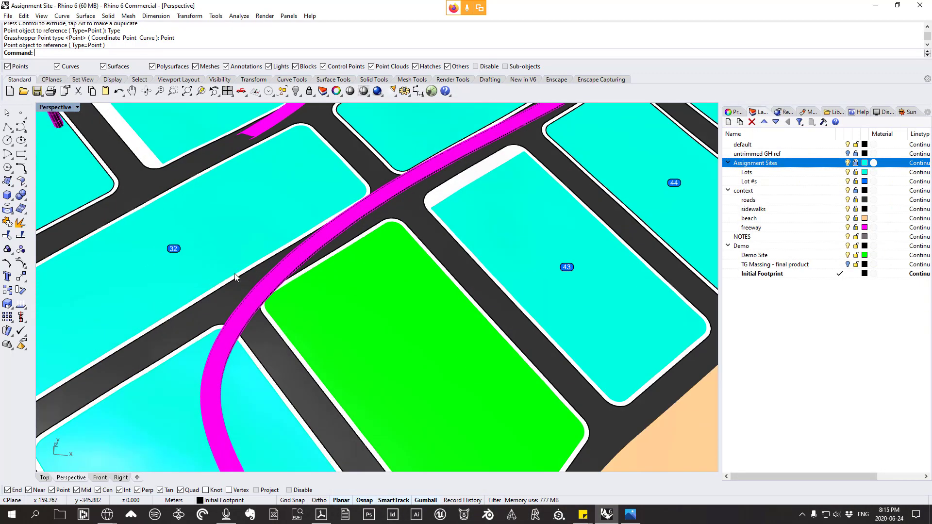
pyautogui.click(855, 162)
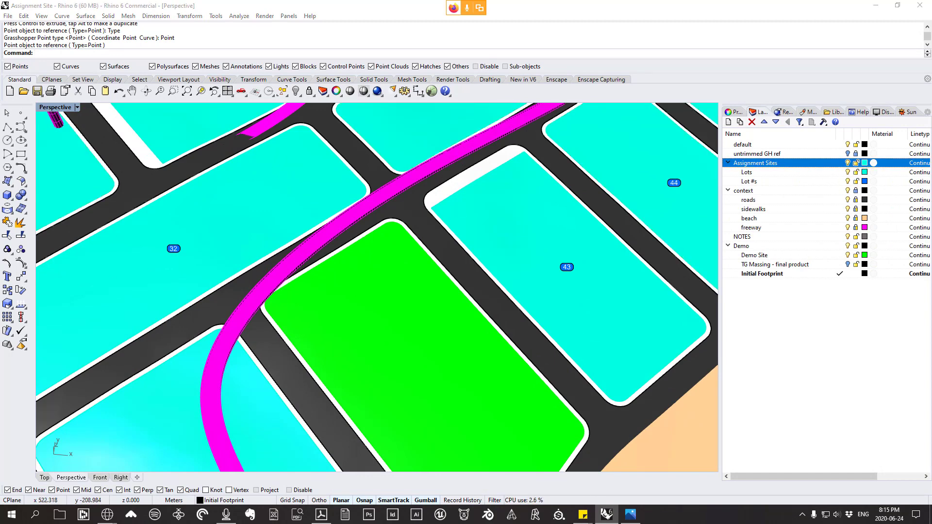
pyautogui.moveTo(931, 113); pyautogui.dragTo(526, 103)
pyautogui.moveTo(228, 258); pyautogui.dragTo(232, 284, button='right')
pyautogui.scroll(5, 232, 287)
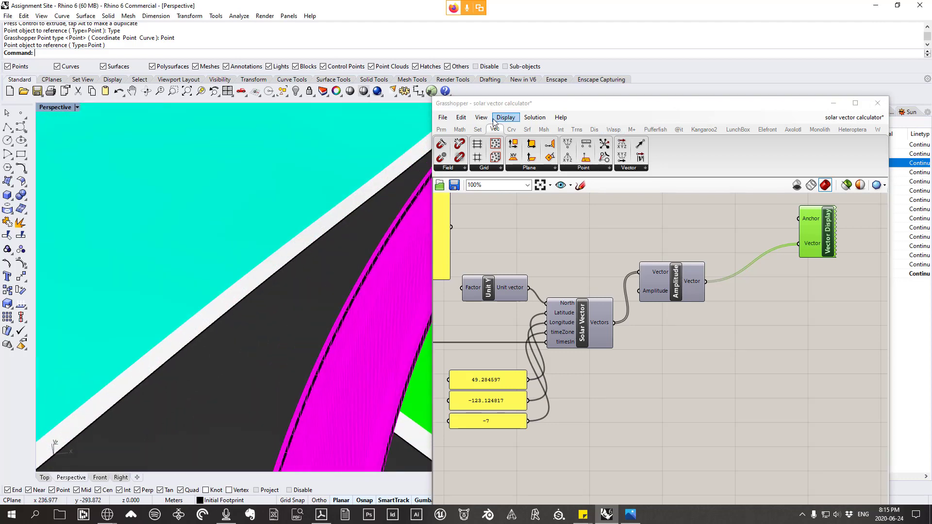
pyautogui.click(833, 103)
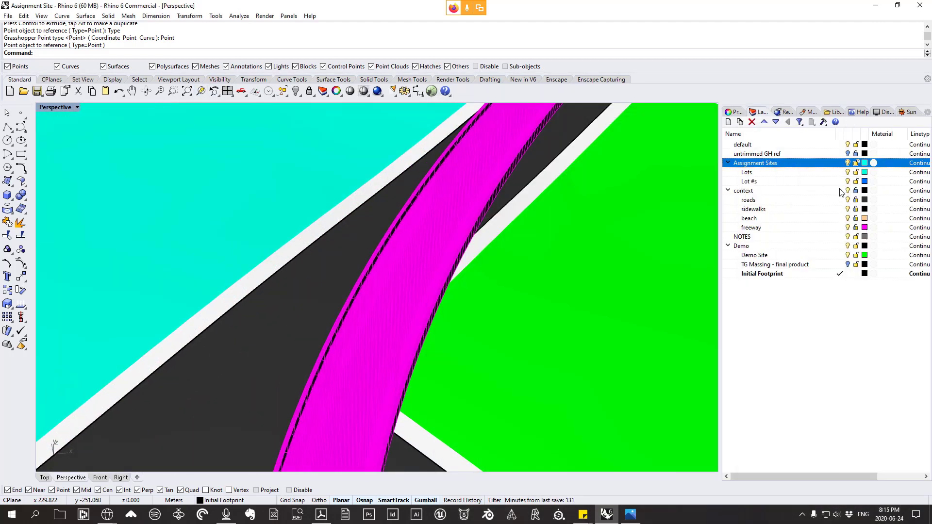
pyautogui.click(857, 193)
# - Check that the sidewalk across the street from the demo site can be selected, and clear the selection
pyautogui.click(307, 246)
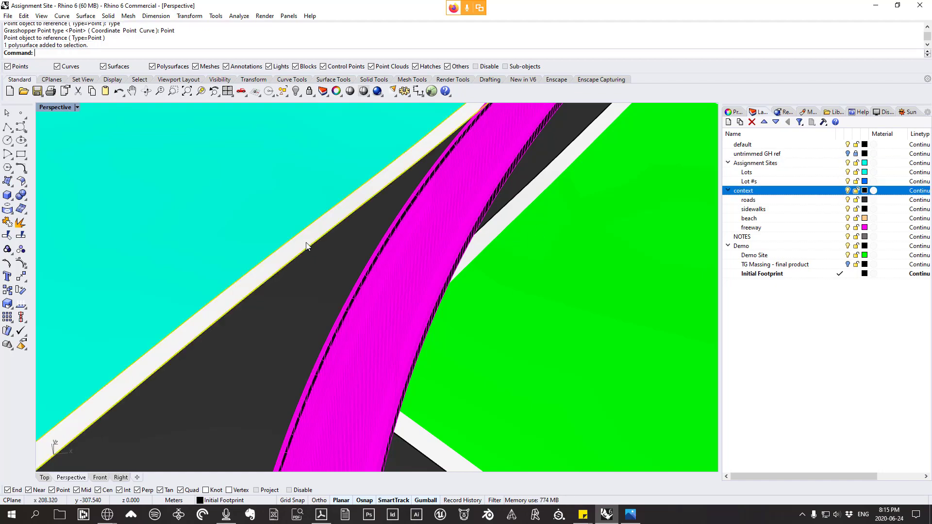
pyautogui.moveTo(324, 244); pyautogui.dragTo(474, 222, button='right')
pyautogui.scroll(-5, 474, 221)
pyautogui.press('Escape')
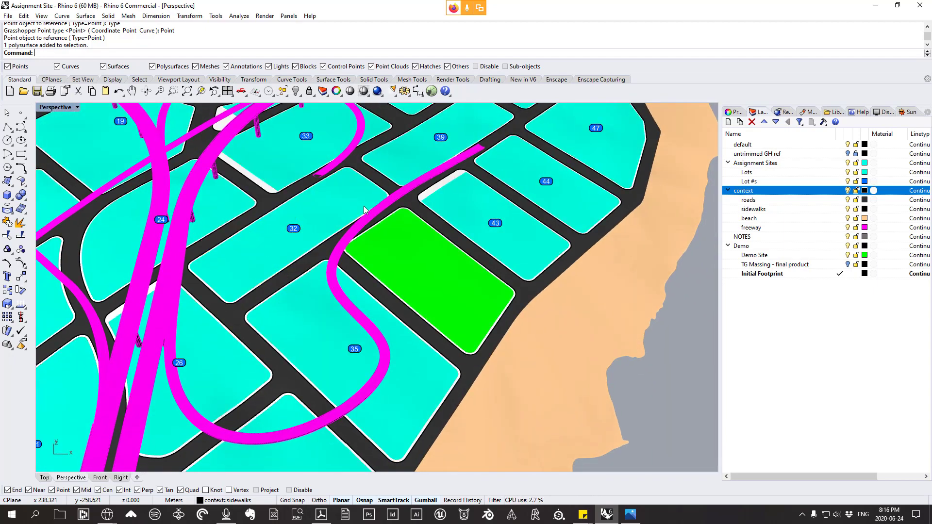
# - Start Duplicate Edge with the outer sidewalk edge around the corner of lot 32 nearest the demo site
pyautogui.scroll(5, 363, 206)
pyautogui.moveTo(400, 199); pyautogui.dragTo(357, 168, button='right')
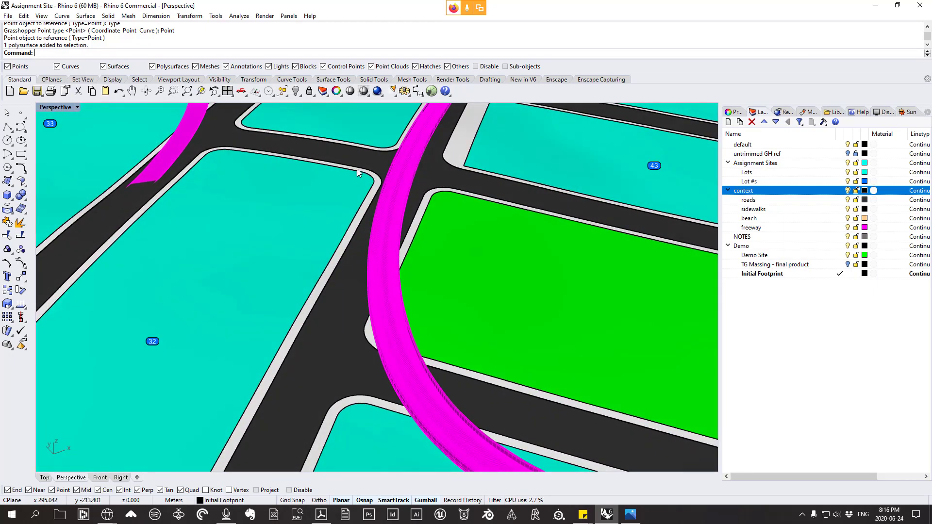
pyautogui.scroll(2, 365, 144)
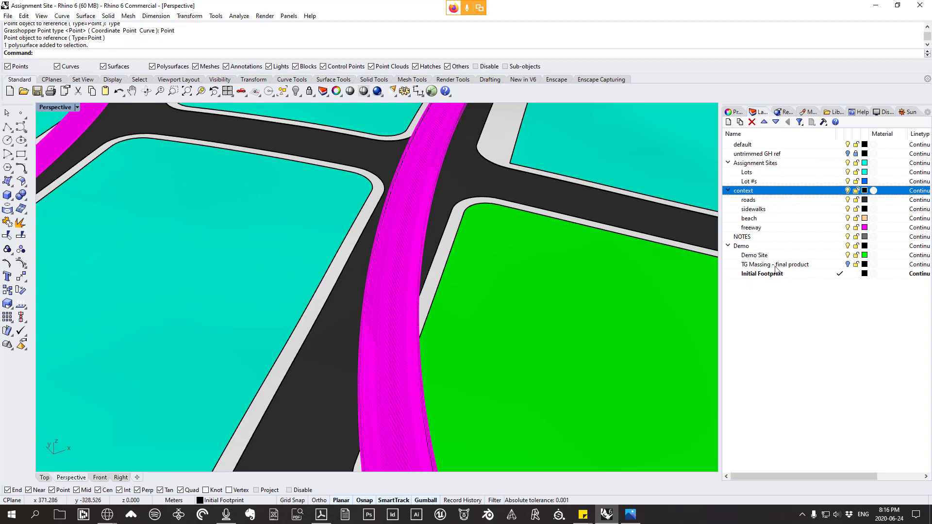
pyautogui.click(62, 16)
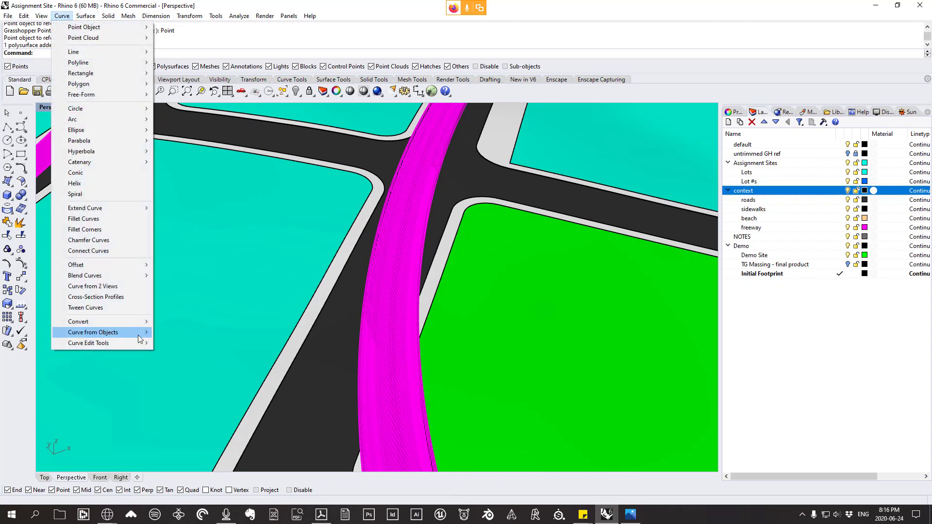
pyautogui.moveTo(138, 334)
pyautogui.click(217, 130)
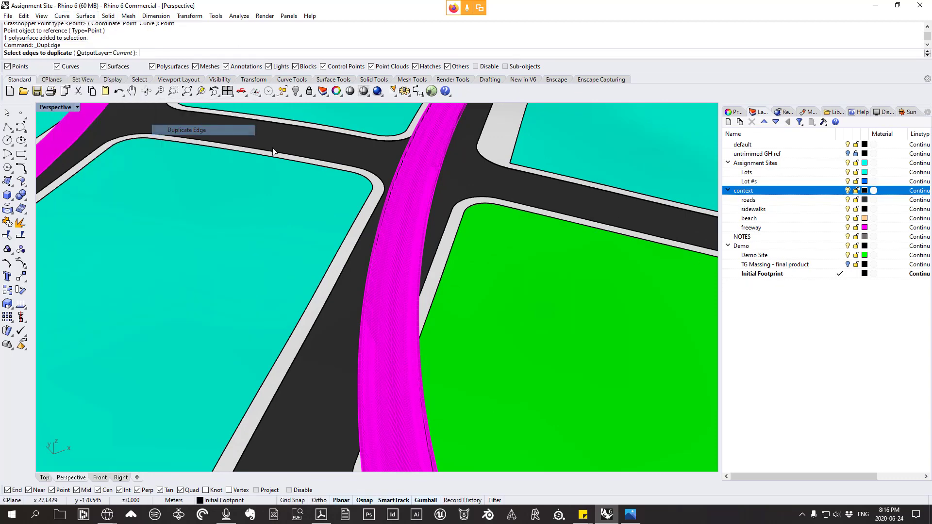
pyautogui.scroll(4, 421, 189)
pyautogui.click(417, 199)
pyautogui.scroll(-6, 417, 200)
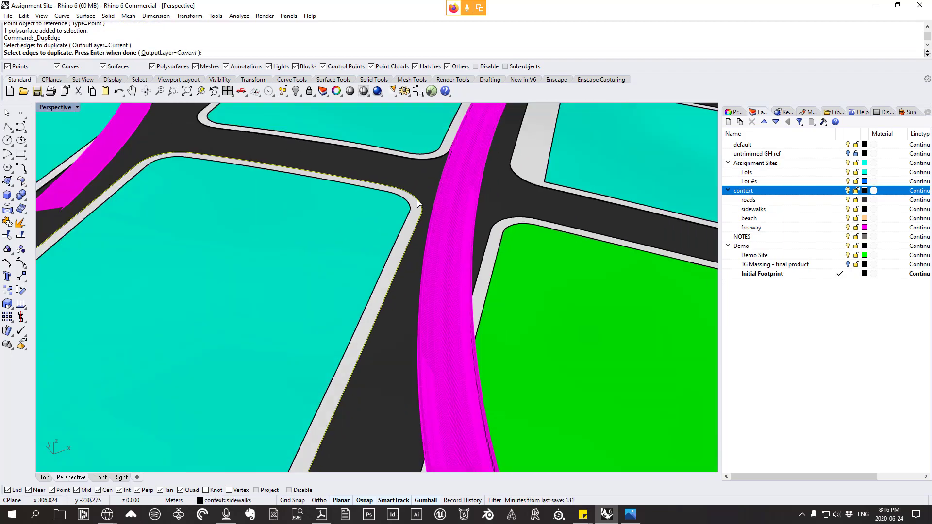
# - Add the adjoining sidewalk edge along the street side of lot 32 and duplicate the selected edges as curves
pyautogui.scroll(8, 340, 258)
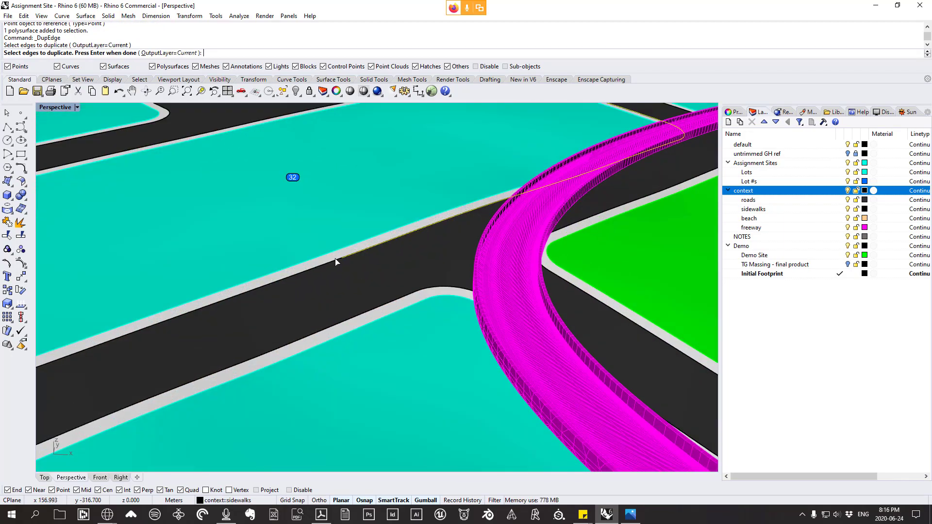
pyautogui.click(338, 262)
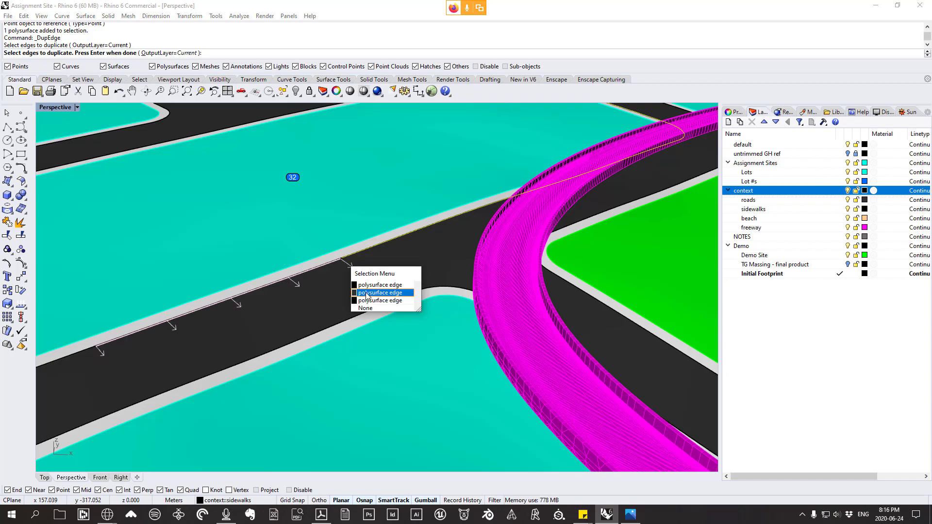
pyautogui.click(364, 309)
pyautogui.scroll(5, 345, 261)
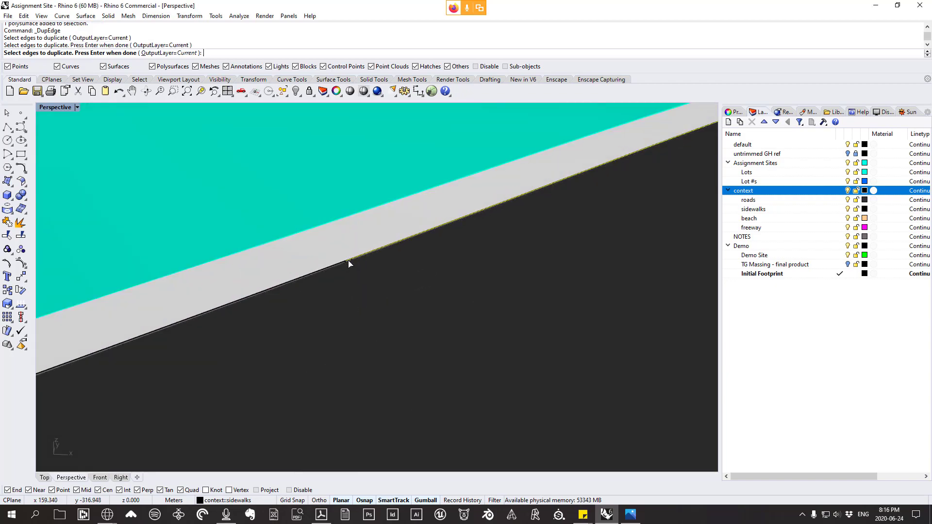
pyautogui.click(342, 264)
pyautogui.scroll(-8, 322, 277)
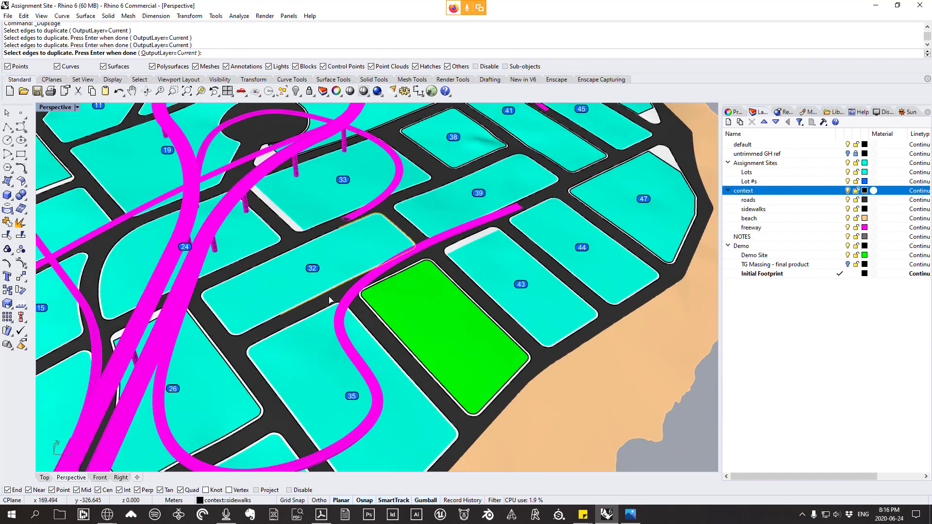
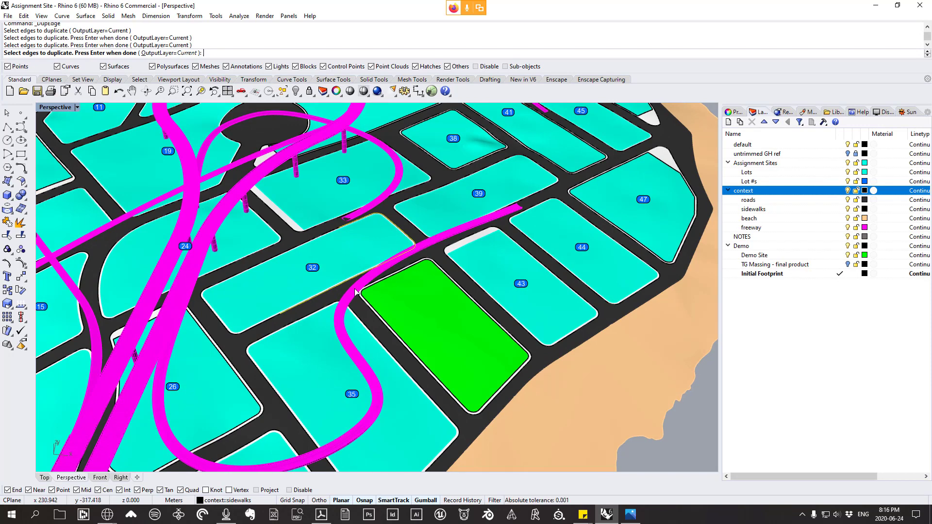
pyautogui.scroll(2, 387, 253)
pyautogui.scroll(1, 384, 269)
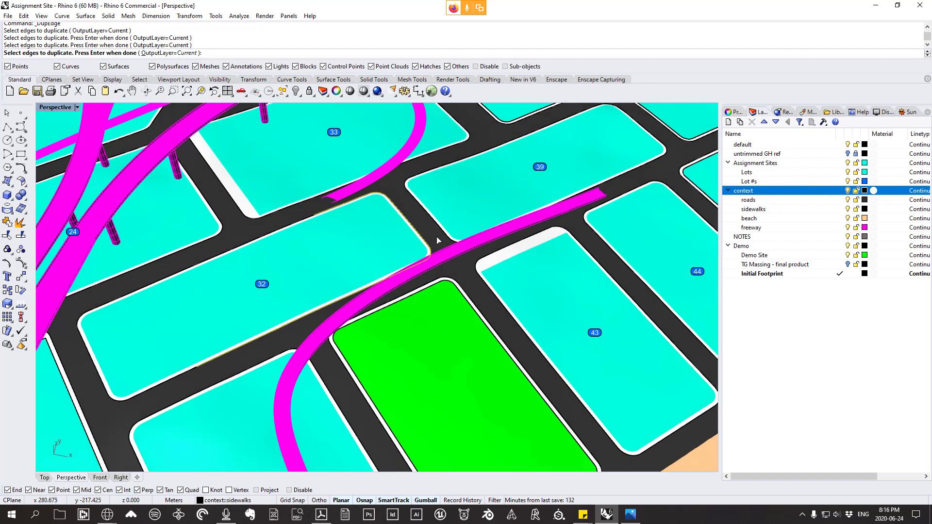
pyautogui.press('Return')
# - Join the duplicated sidewalk edges into one open curve and reselect the joined curve around lot 32
pyautogui.moveTo(432, 254); pyautogui.dragTo(304, 229, button='right')
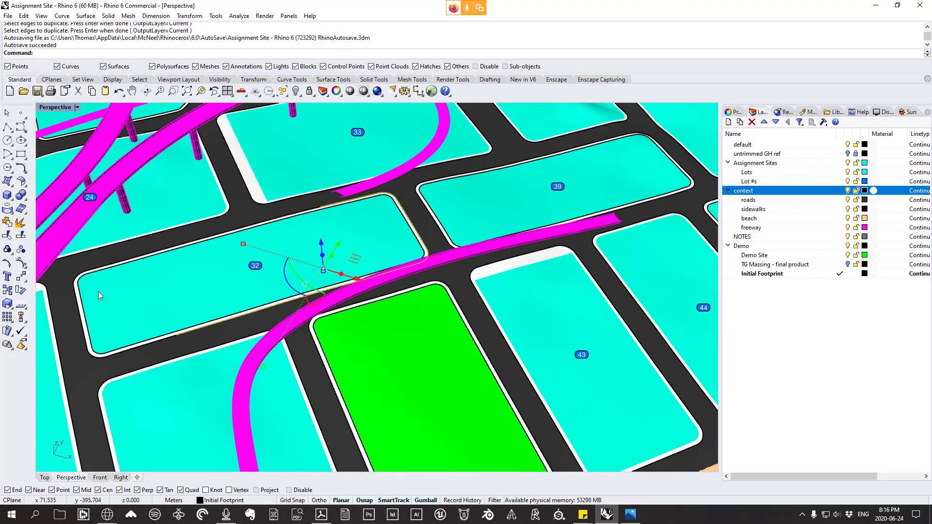
pyautogui.click(7, 224)
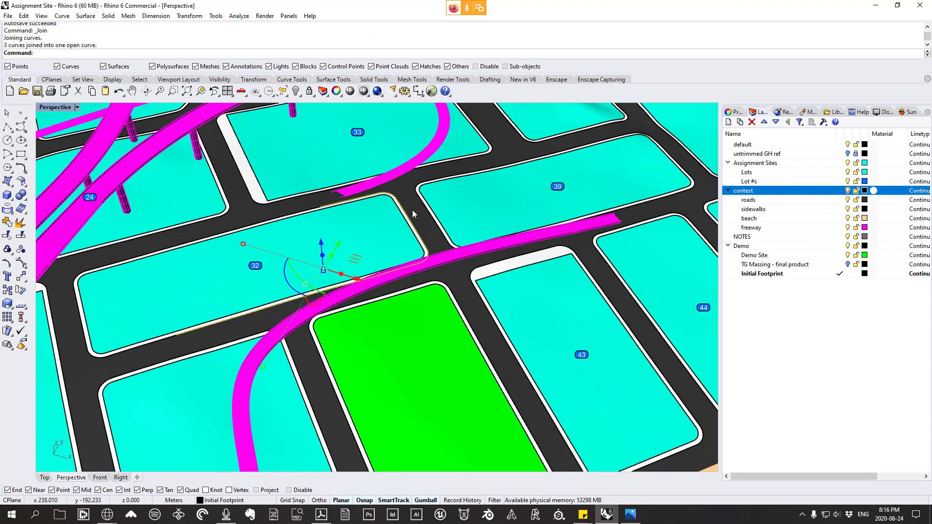
pyautogui.scroll(-2, 408, 216)
pyautogui.moveTo(311, 226); pyautogui.dragTo(348, 258, button='right')
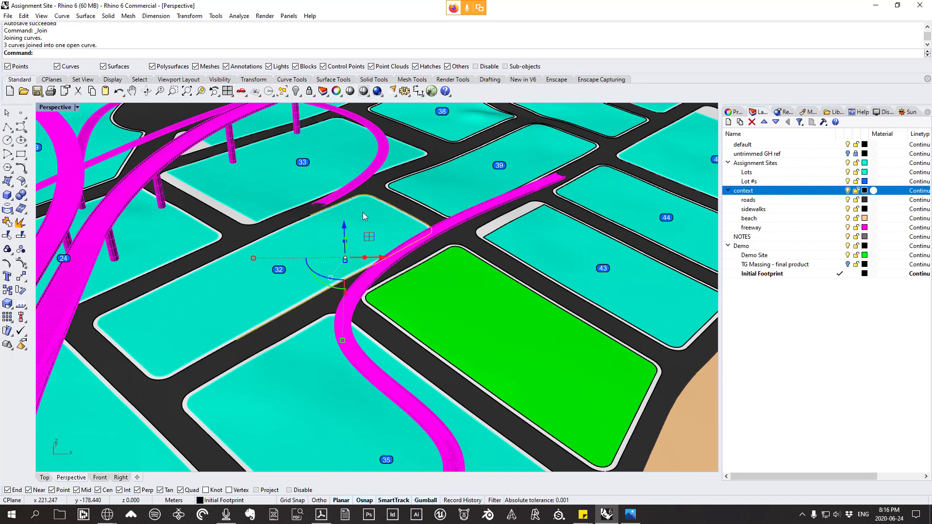
pyautogui.moveTo(385, 261); pyautogui.dragTo(393, 260, button='right')
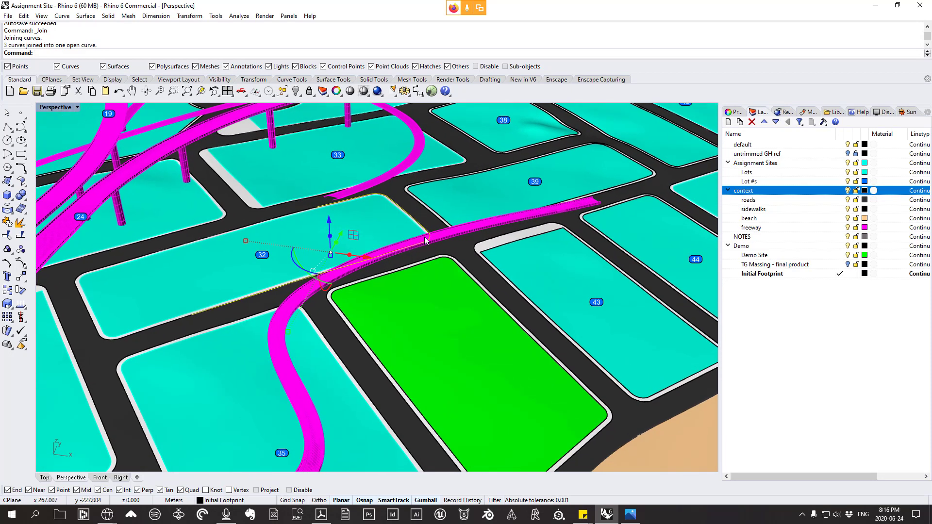
pyautogui.press('Escape')
pyautogui.click(278, 292)
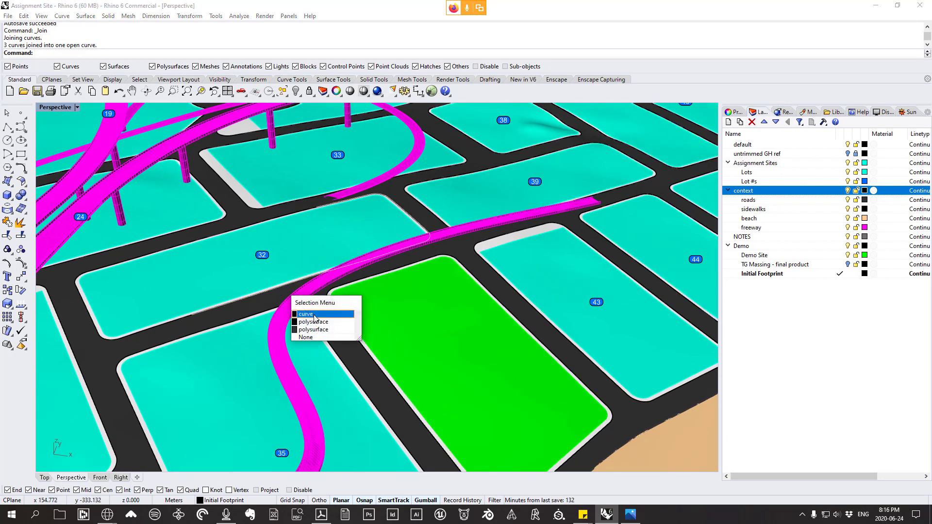
pyautogui.click(307, 314)
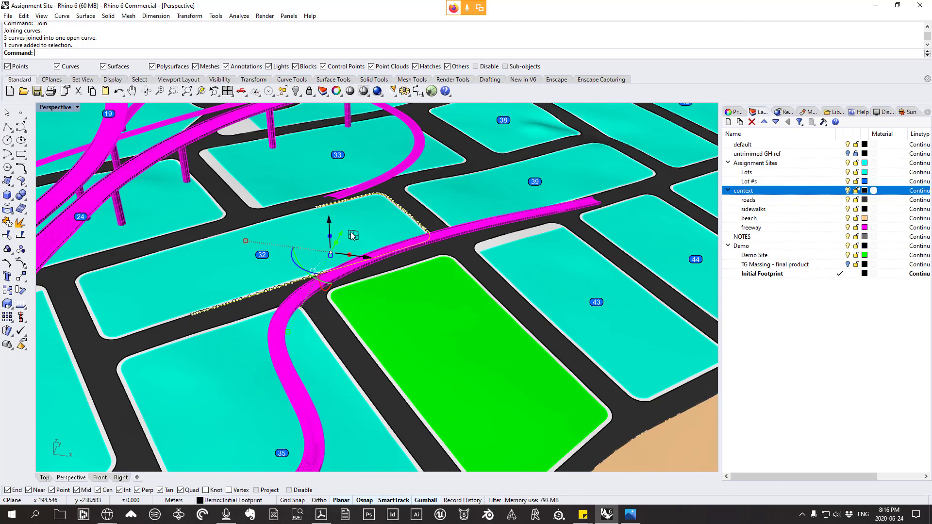
pyautogui.scroll(-5, 340, 228)
pyautogui.scroll(3, 353, 223)
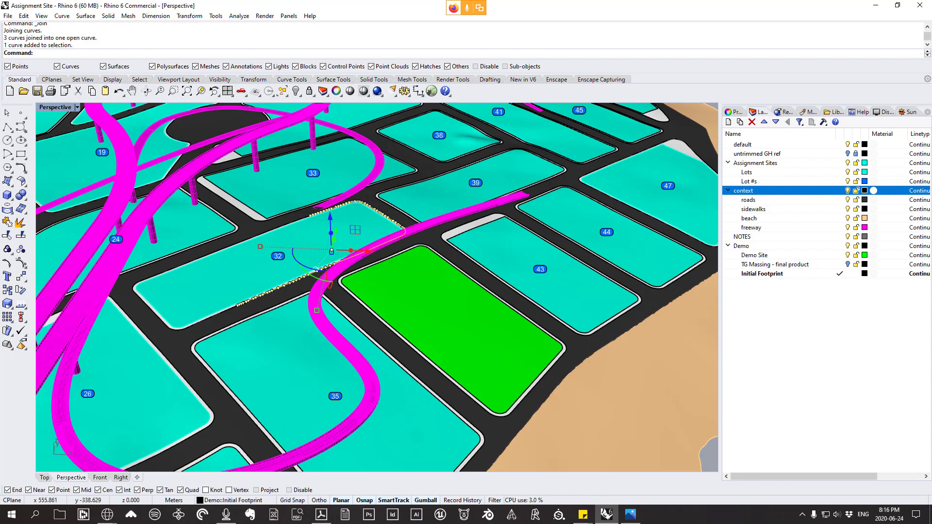
# - In Grasshopper, add a Curve parameter to the empty canvas below the solar vector definition
pyautogui.scroll(-3, 178, 282)
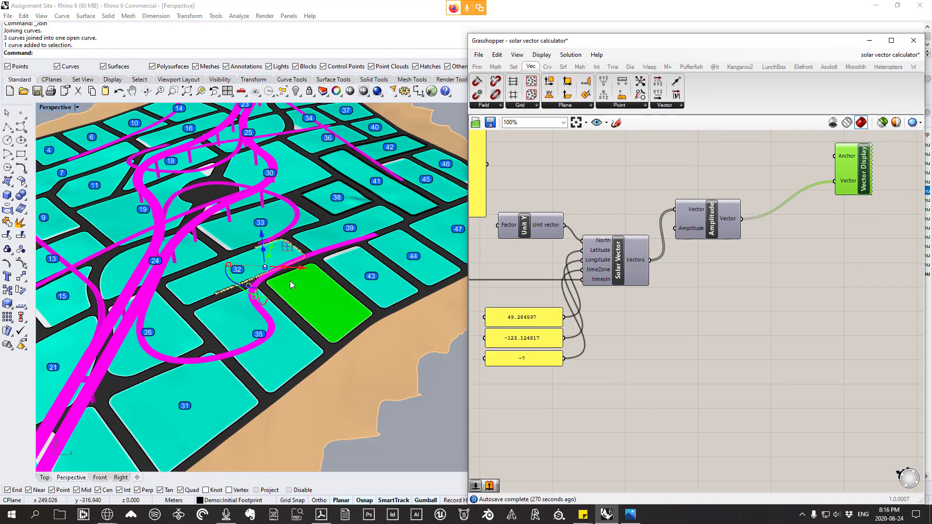
pyautogui.scroll(-4, 680, 332)
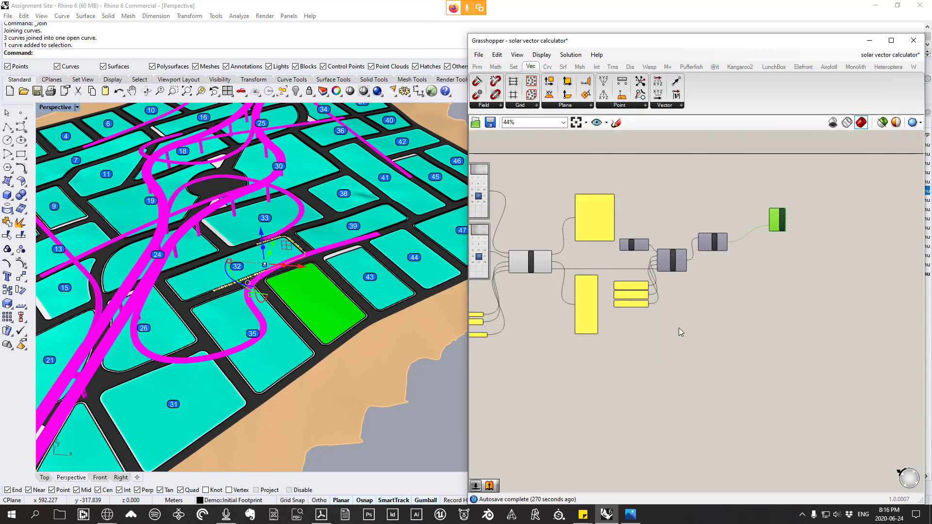
pyautogui.moveTo(681, 332); pyautogui.dragTo(749, 260, button='right')
pyautogui.click(477, 67)
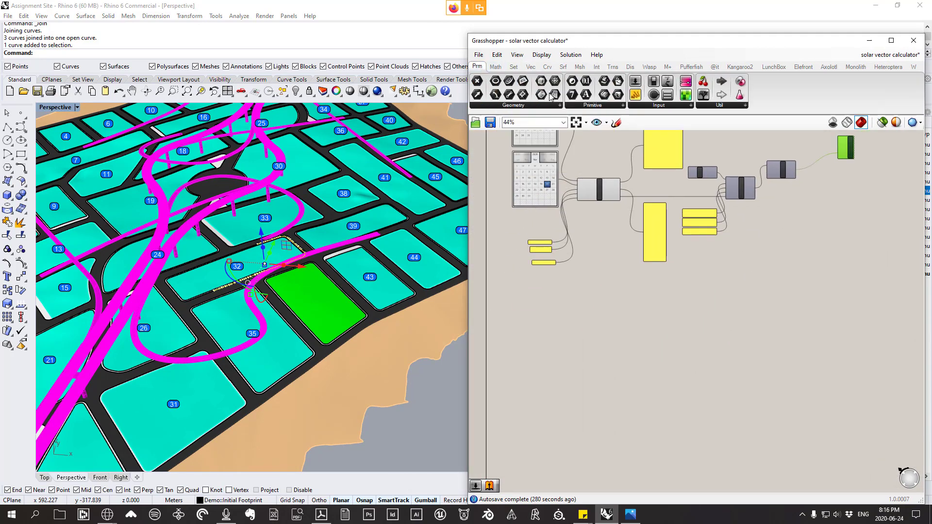
pyautogui.click(521, 106)
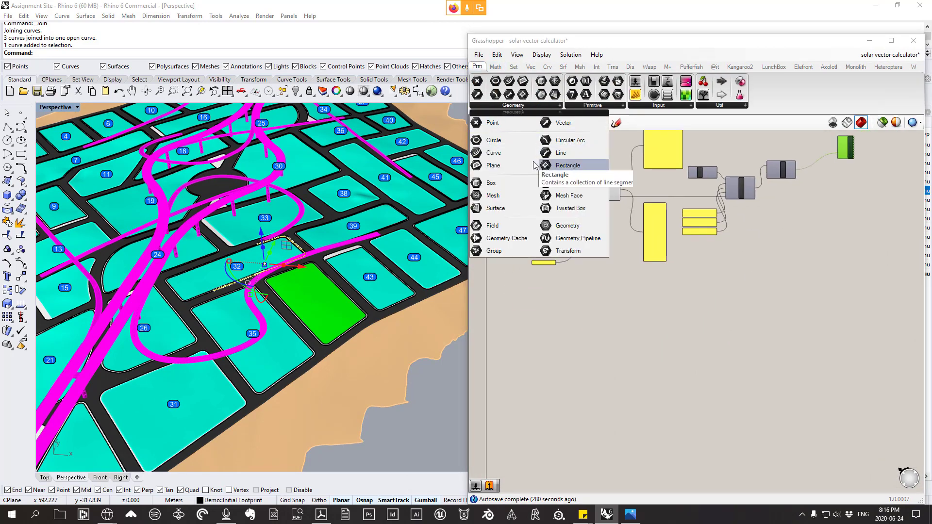
pyautogui.click(505, 157)
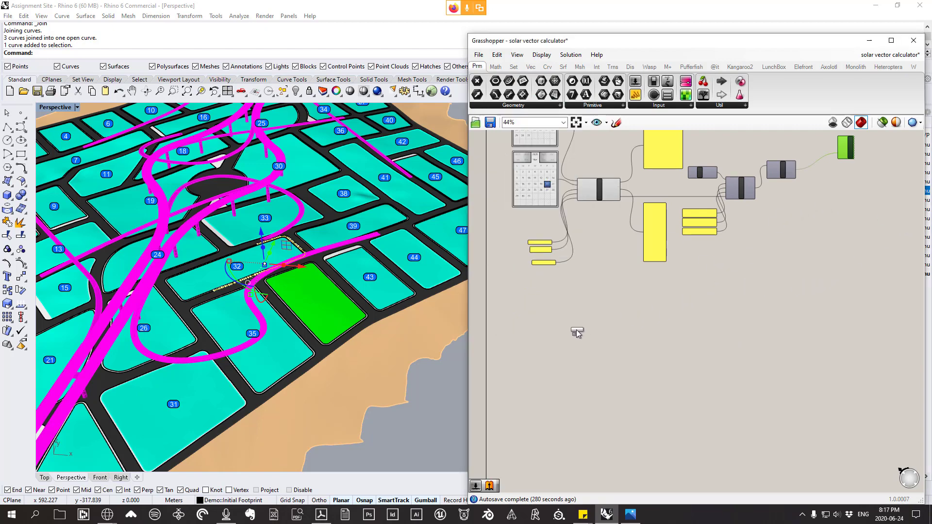
pyautogui.click(577, 330)
# - Move the Curve parameter into the free canvas area below the Amplitude component
pyautogui.moveTo(767, 243); pyautogui.dragTo(784, 232)
pyautogui.scroll(4, 795, 231)
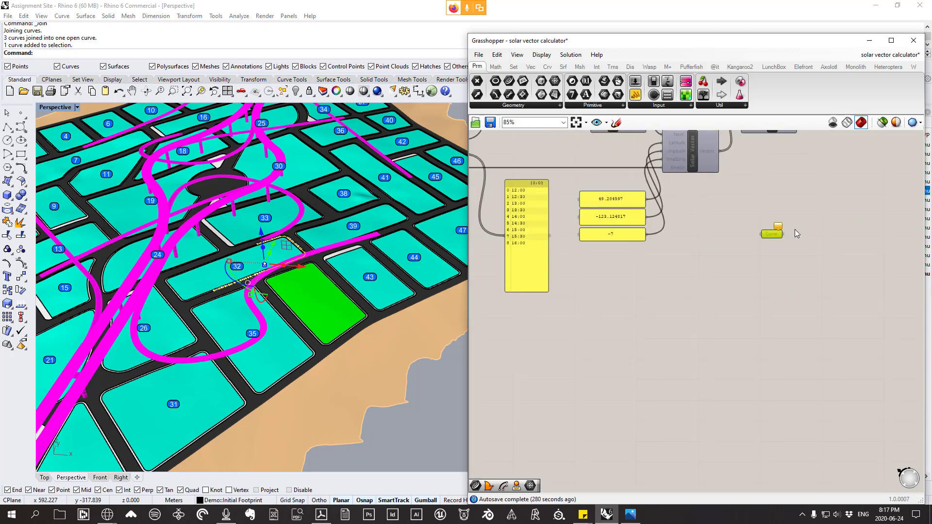
pyautogui.moveTo(795, 232); pyautogui.dragTo(573, 313, button='right')
pyautogui.scroll(2, 544, 317)
pyautogui.moveTo(551, 313); pyautogui.dragTo(558, 293)
pyautogui.moveTo(594, 300); pyautogui.dragTo(553, 311, button='right')
# - Set the joined sidewalk curve around lot 32 as the single curve referenced by the Curve parameter
pyautogui.rightClick(513, 307)
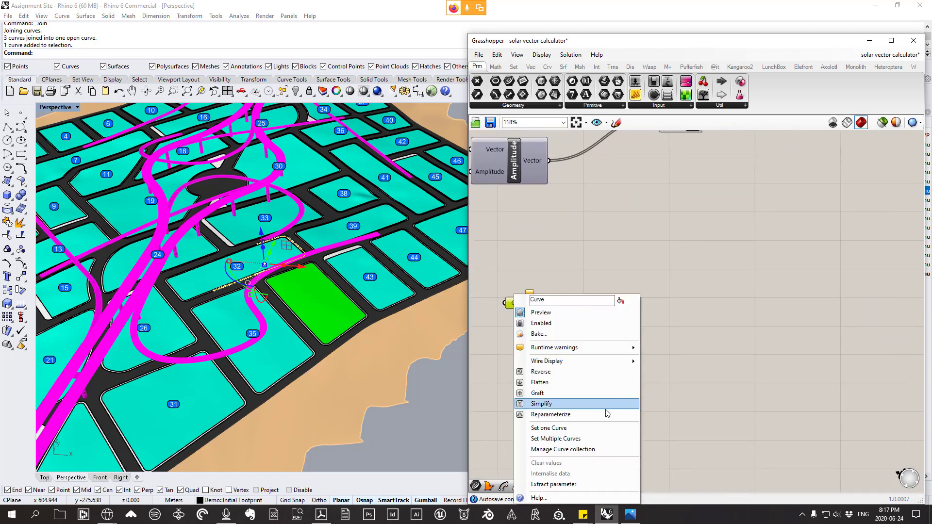
pyautogui.click(552, 431)
pyautogui.moveTo(333, 226); pyautogui.dragTo(318, 241, button='right')
pyautogui.scroll(10, 318, 241)
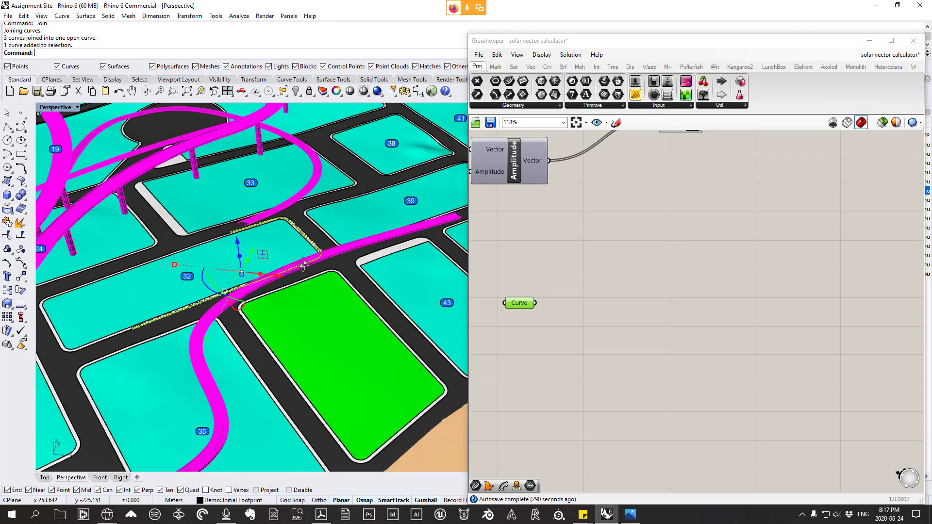
pyautogui.scroll(-7, 318, 243)
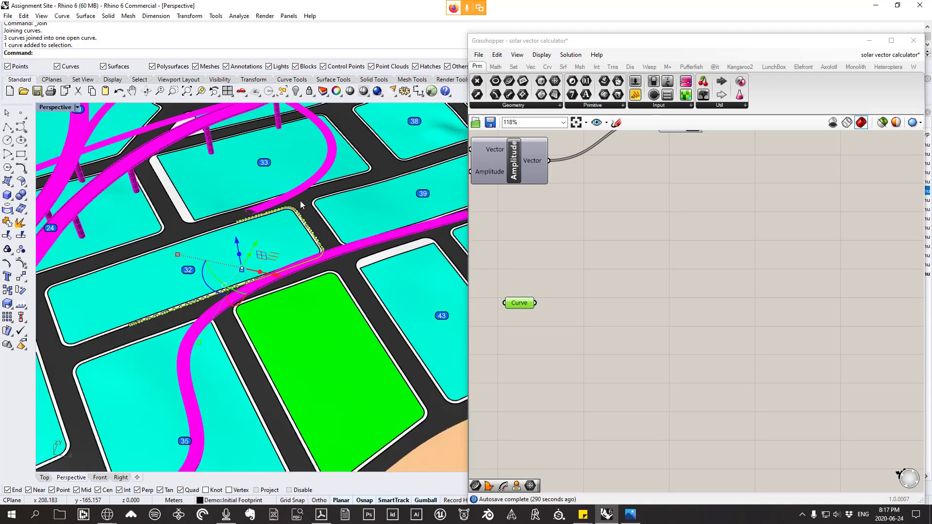
pyautogui.scroll(-10, 307, 273)
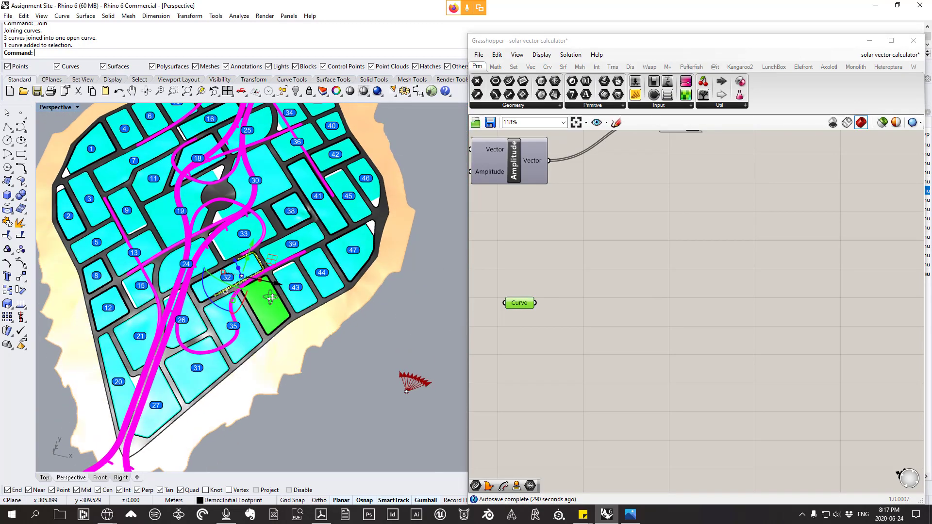
pyautogui.scroll(6, 254, 286)
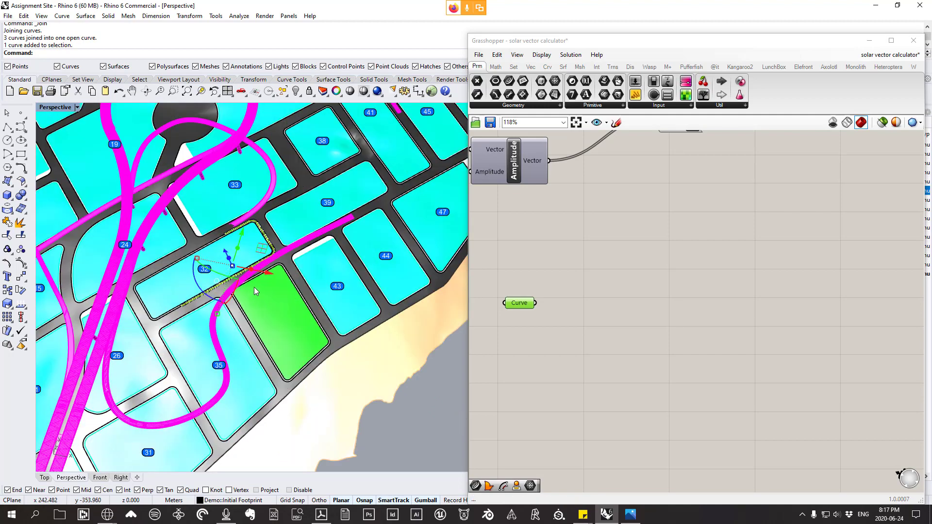
# - Add an Extrude surface component to the Grasshopper canvas beside the Curve parameter below the Amplitude component
pyautogui.click(426, 389)
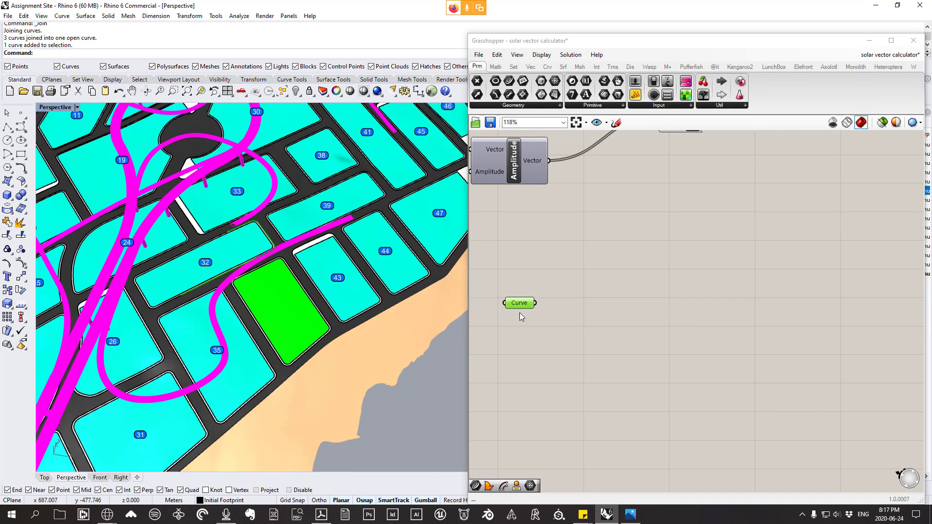
pyautogui.moveTo(518, 304); pyautogui.dragTo(527, 309)
pyautogui.scroll(-2, 585, 308)
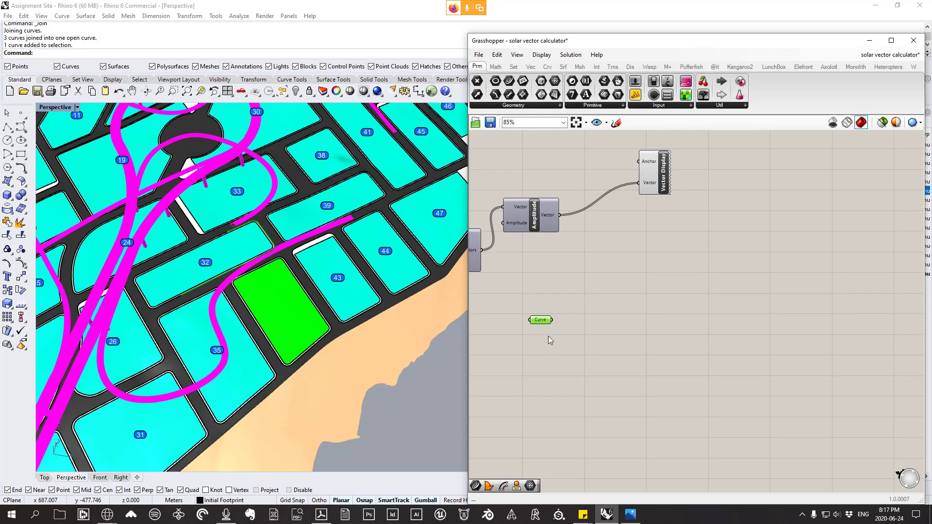
pyautogui.click(563, 66)
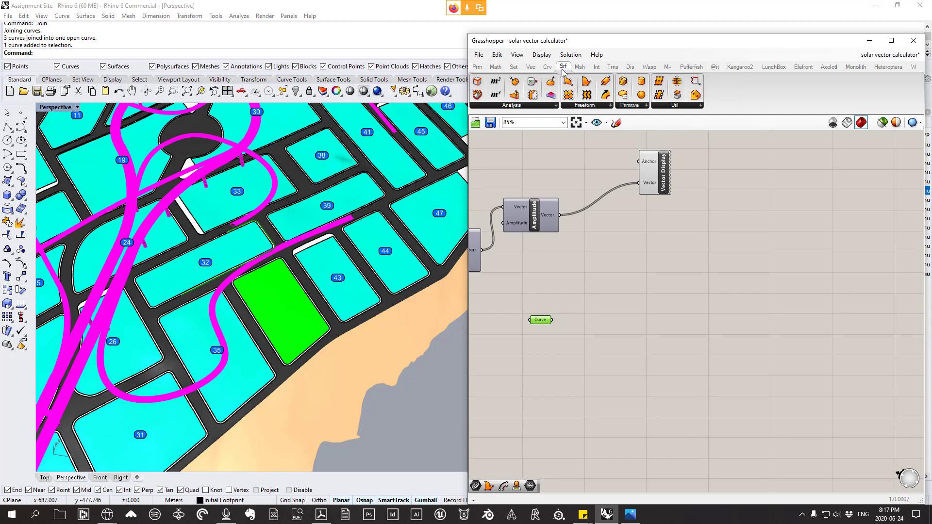
pyautogui.click(595, 108)
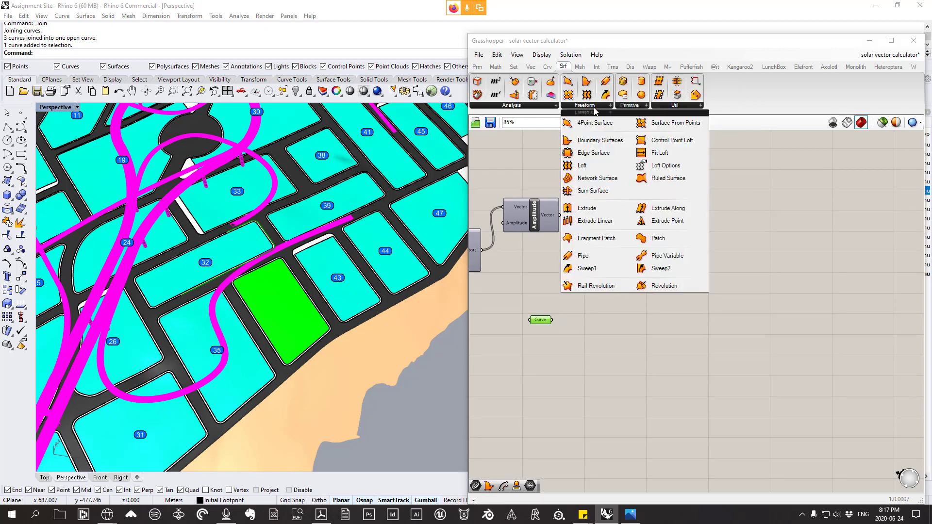
pyautogui.click(586, 212)
pyautogui.click(624, 302)
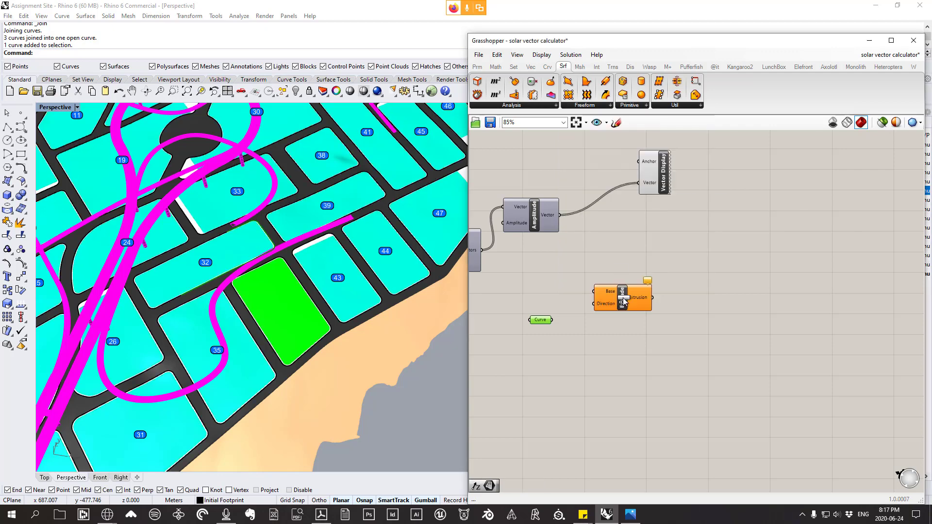
# - Connect the Curve parameter to Extrude's Base input and the Amplitude component's Vector output to its Direction input
pyautogui.scroll(2, 623, 300)
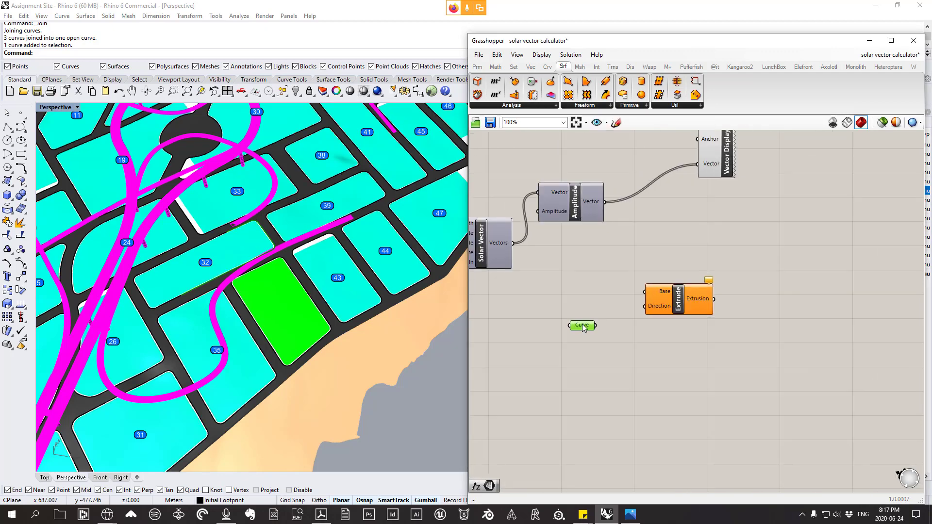
pyautogui.moveTo(583, 328); pyautogui.dragTo(645, 292)
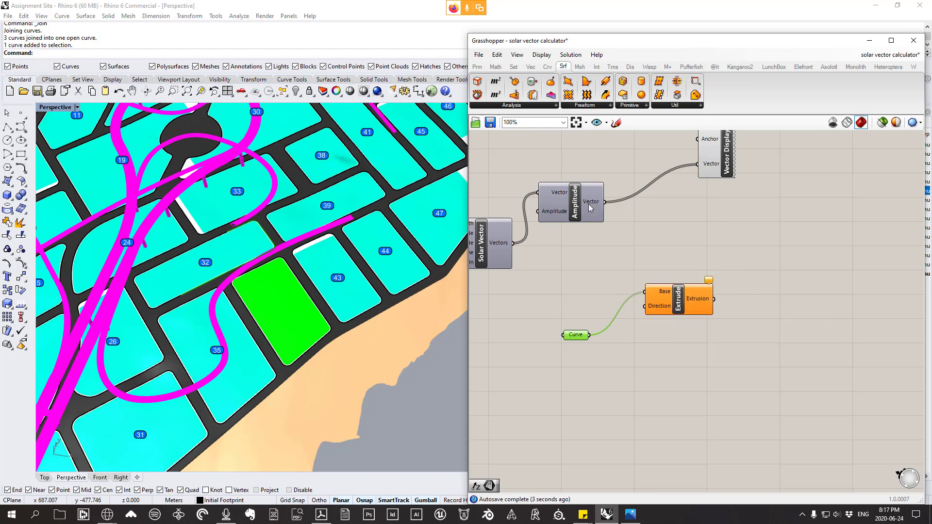
pyautogui.moveTo(580, 210); pyautogui.dragTo(589, 201)
pyautogui.moveTo(573, 223); pyautogui.dragTo(613, 219, button='right')
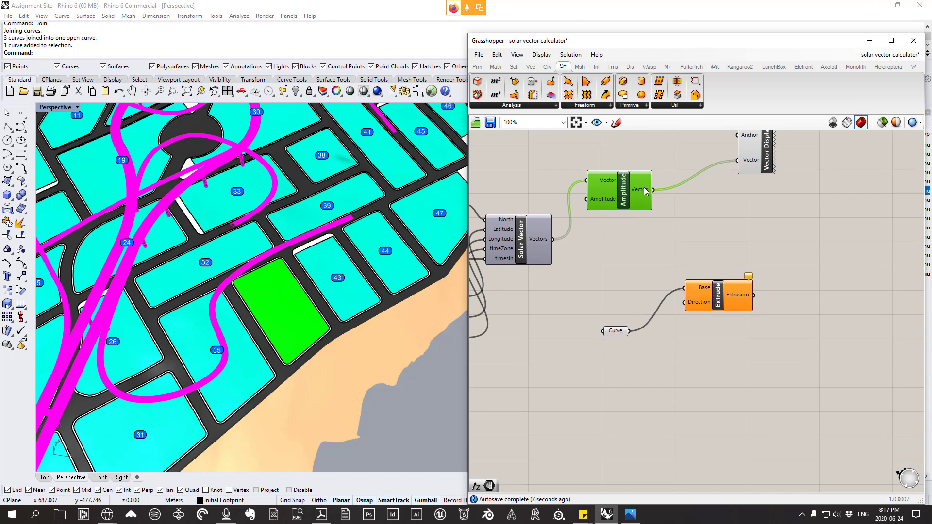
pyautogui.moveTo(666, 203); pyautogui.dragTo(692, 305)
pyautogui.moveTo(335, 272); pyautogui.dragTo(325, 248, button='right')
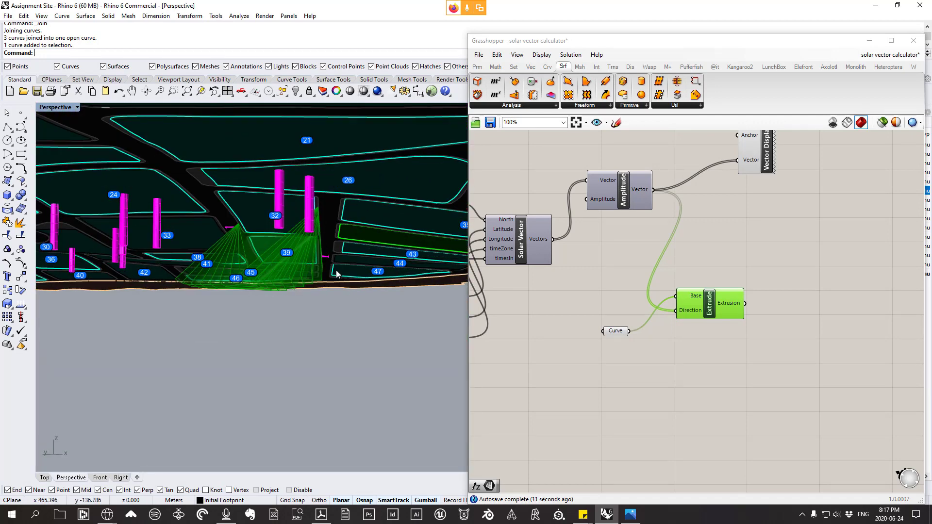
# - Sketch a freehand street section with a sun ray from the opposite sidewalk edge and dashed site limits, and discard the sketch
pyautogui.click(615, 124)
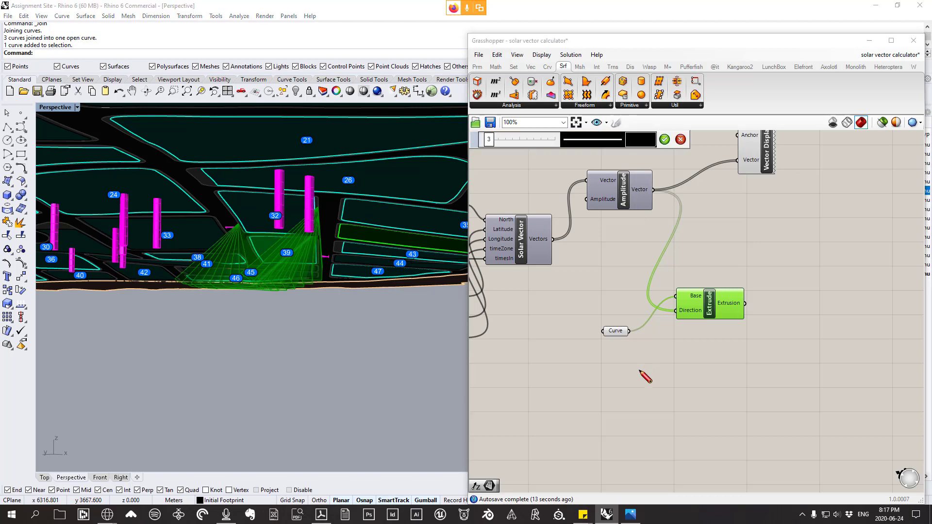
pyautogui.moveTo(630, 420); pyautogui.dragTo(736, 426)
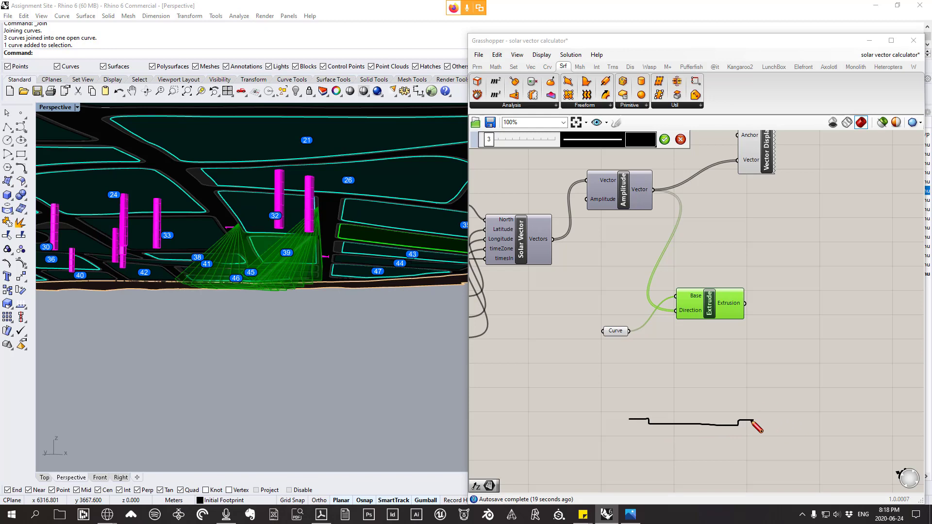
pyautogui.moveTo(756, 406)
pyautogui.mouseDown()
pyautogui.moveTo(835, 404)
pyautogui.moveTo(828, 432)
pyautogui.mouseUp()
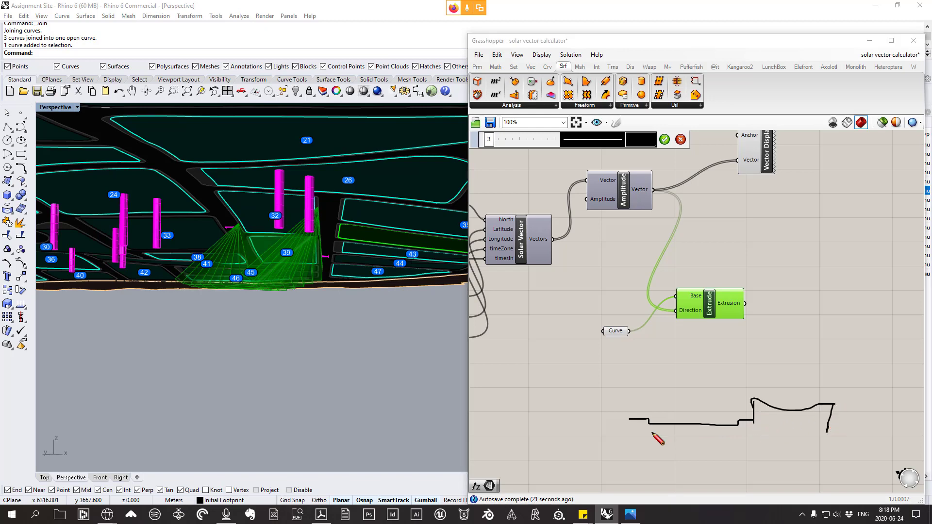
pyautogui.moveTo(755, 323); pyautogui.dragTo(762, 316)
pyautogui.moveTo(649, 422)
pyautogui.mouseDown()
pyautogui.moveTo(609, 454)
pyautogui.moveTo(621, 449)
pyautogui.mouseUp()
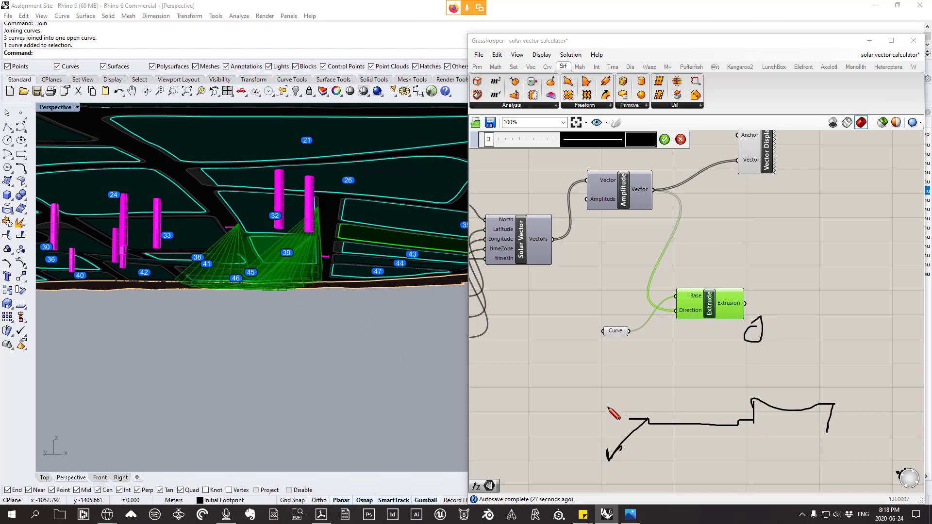
pyautogui.moveTo(653, 416)
pyautogui.mouseDown()
pyautogui.moveTo(796, 333)
pyautogui.moveTo(806, 307)
pyautogui.moveTo(830, 300)
pyautogui.mouseUp()
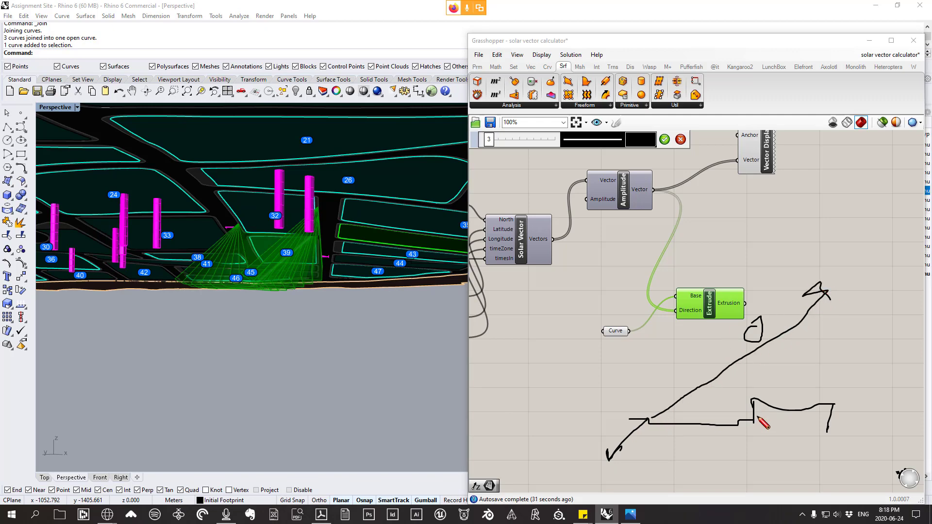
pyautogui.moveTo(758, 417)
pyautogui.mouseDown()
pyautogui.moveTo(755, 358)
pyautogui.moveTo(815, 318)
pyautogui.mouseUp()
pyautogui.moveTo(826, 312)
pyautogui.mouseDown()
pyautogui.moveTo(832, 308)
pyautogui.moveTo(828, 442)
pyautogui.mouseUp()
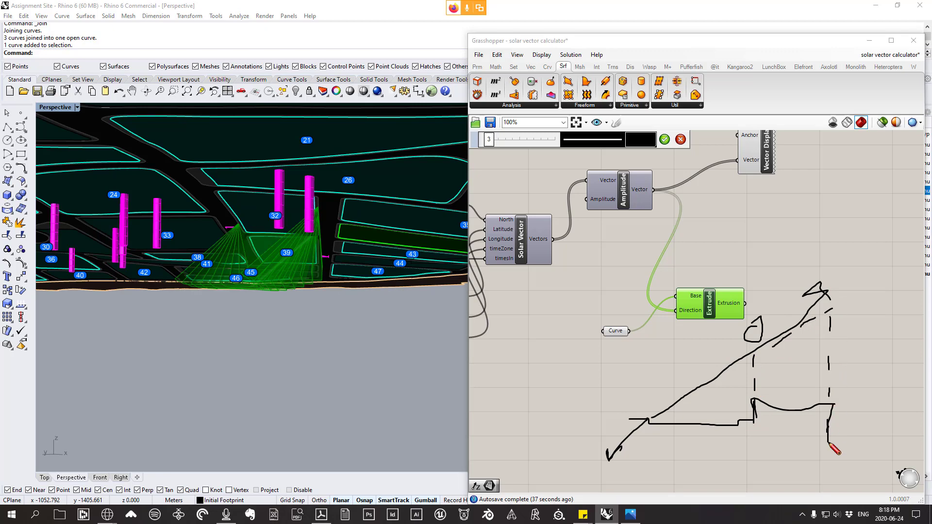
pyautogui.click(681, 140)
# - Set the Amplitude component's Amplitude input to -500 so the extrusions reverse direction and lengthen
pyautogui.moveTo(602, 200); pyautogui.dragTo(605, 200)
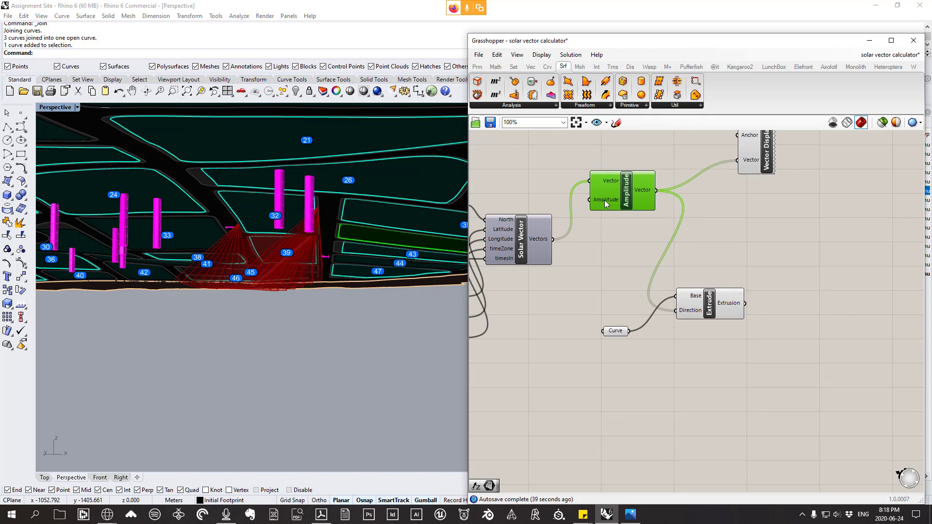
pyautogui.moveTo(384, 243); pyautogui.dragTo(348, 138, button='right')
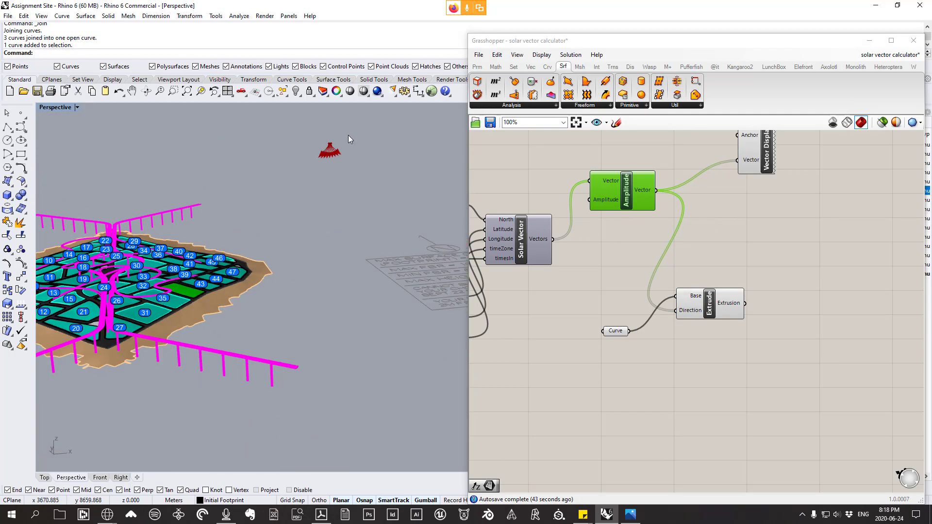
pyautogui.scroll(10, 164, 291)
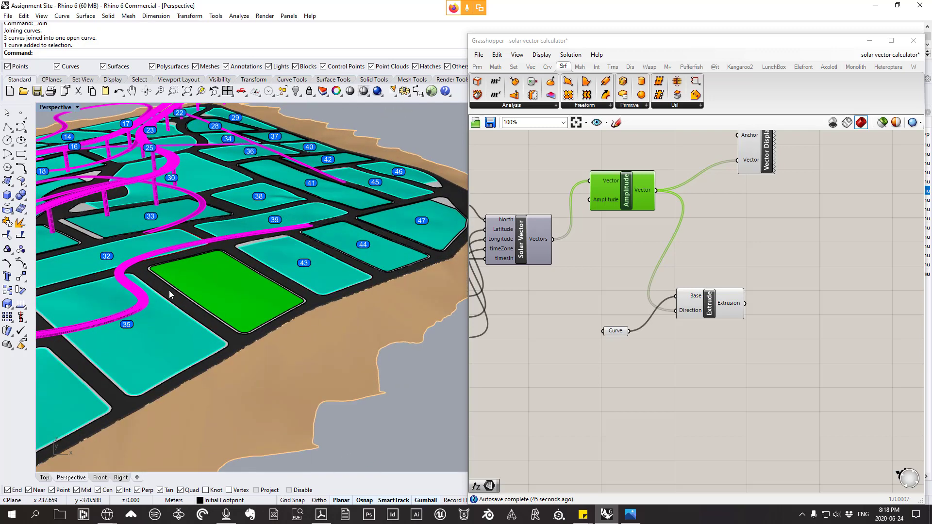
pyautogui.rightClick(606, 202)
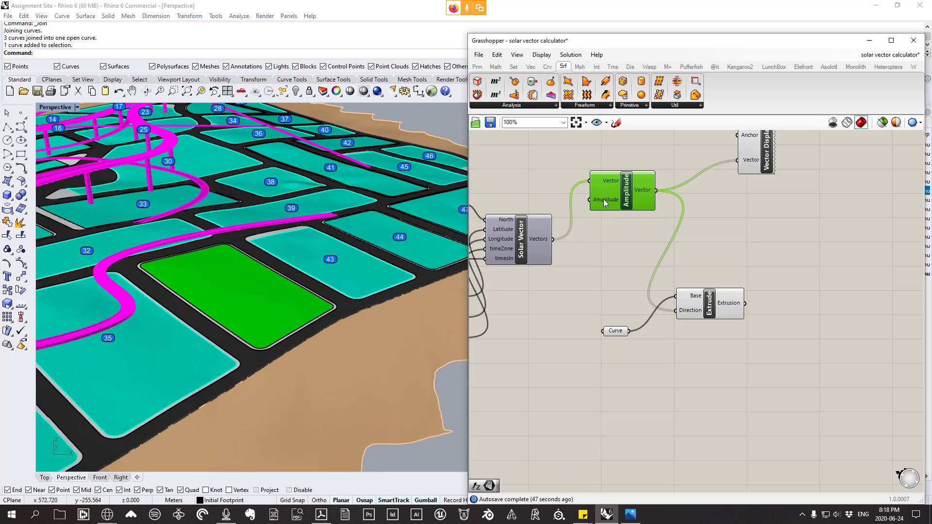
pyautogui.moveTo(666, 298)
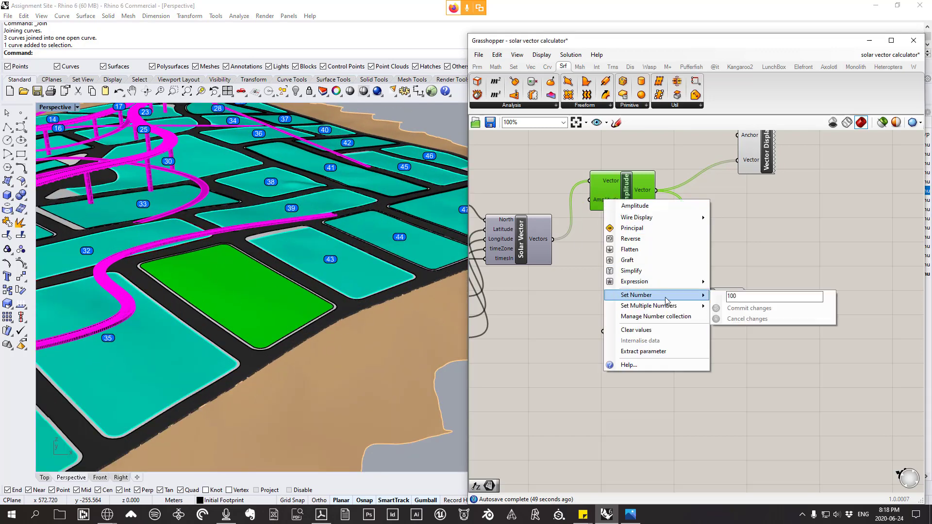
pyautogui.click(740, 297)
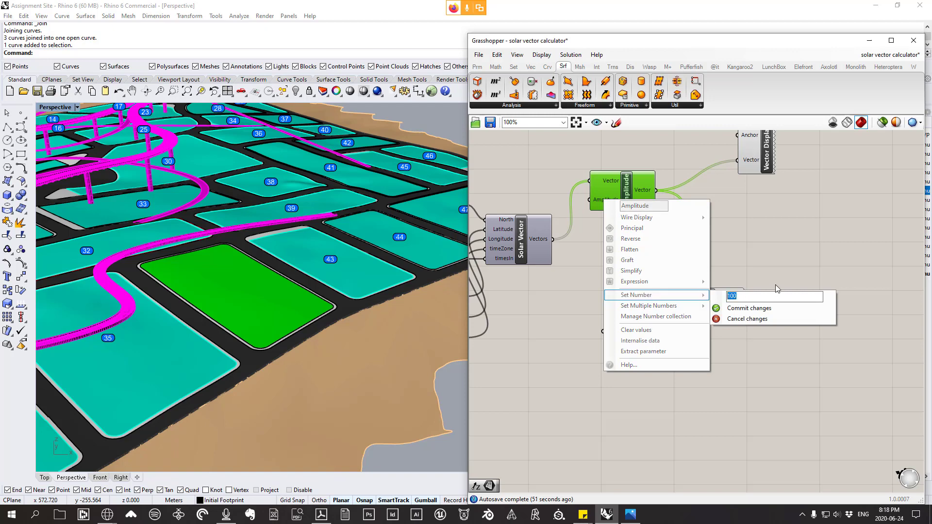
pyautogui.write('-500')
pyautogui.click(749, 308)
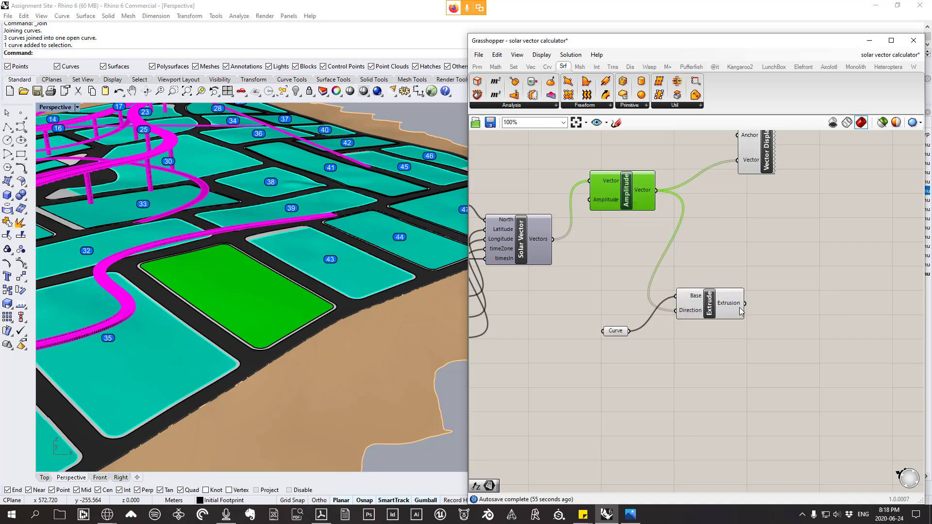
# - Examine the extruded solar planes around the green demo site in the perspective view and in the maximized top view
pyautogui.scroll(-3, 304, 307)
pyautogui.moveTo(303, 307)
pyautogui.mouseDown(button='right')
pyautogui.moveTo(235, 340)
pyautogui.moveTo(235, 168)
pyautogui.moveTo(212, 228)
pyautogui.moveTo(281, 229)
pyautogui.moveTo(325, 270)
pyautogui.moveTo(314, 305)
pyautogui.mouseUp(button='right')
pyautogui.scroll(5, 235, 340)
pyautogui.scroll(-3, 235, 286)
pyautogui.scroll(4, 212, 228)
pyautogui.scroll(-2, 325, 269)
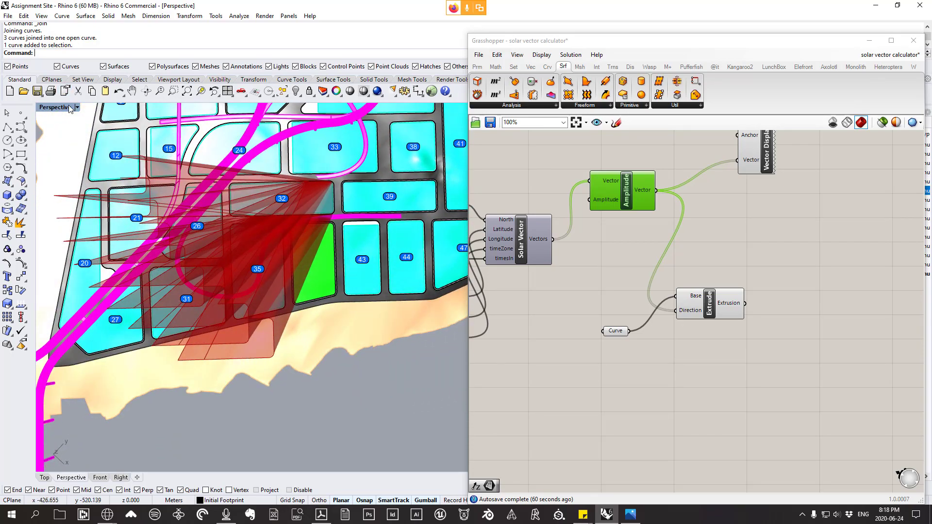
pyautogui.doubleClick(54, 107)
pyautogui.doubleClick(44, 108)
pyautogui.scroll(-3, 283, 184)
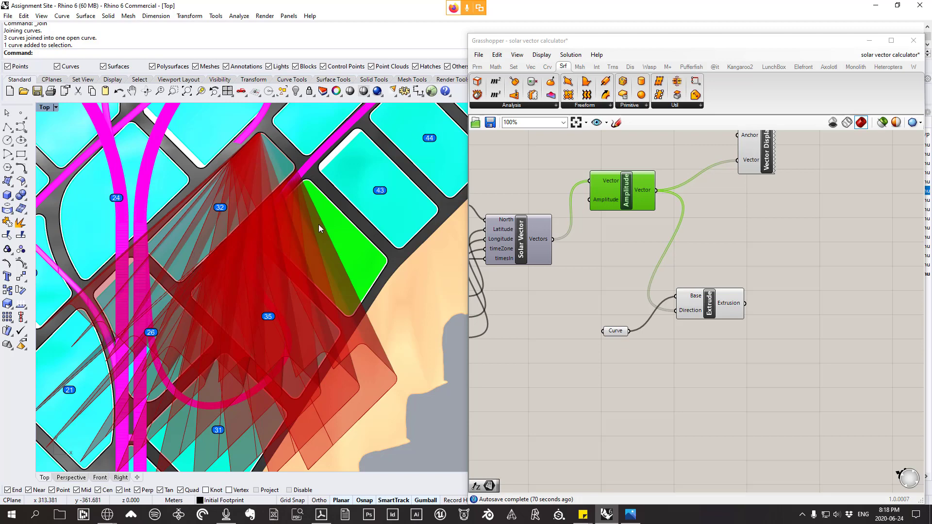
pyautogui.moveTo(311, 194); pyautogui.dragTo(339, 196, button='right')
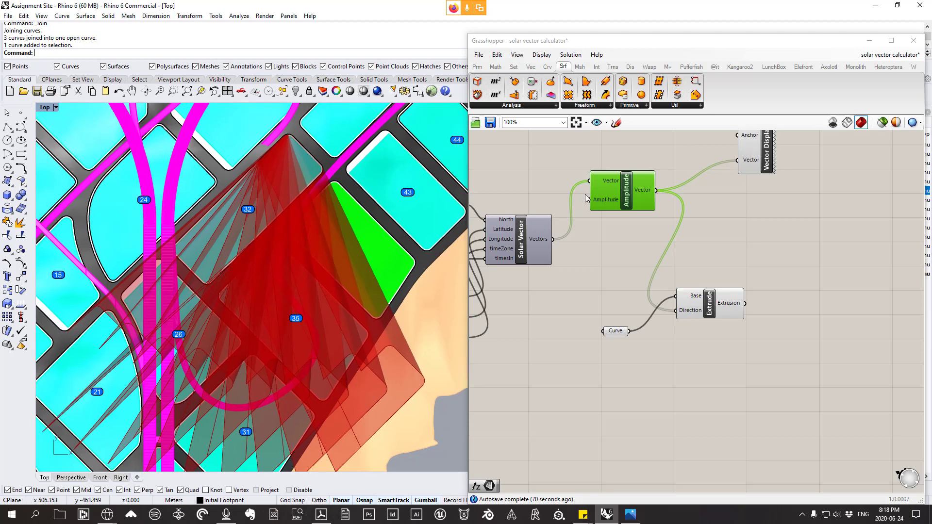
# - Set the Amplitude component's Amplitude input to -200
pyautogui.rightClick(601, 200)
pyautogui.moveTo(650, 296)
pyautogui.write('-50')
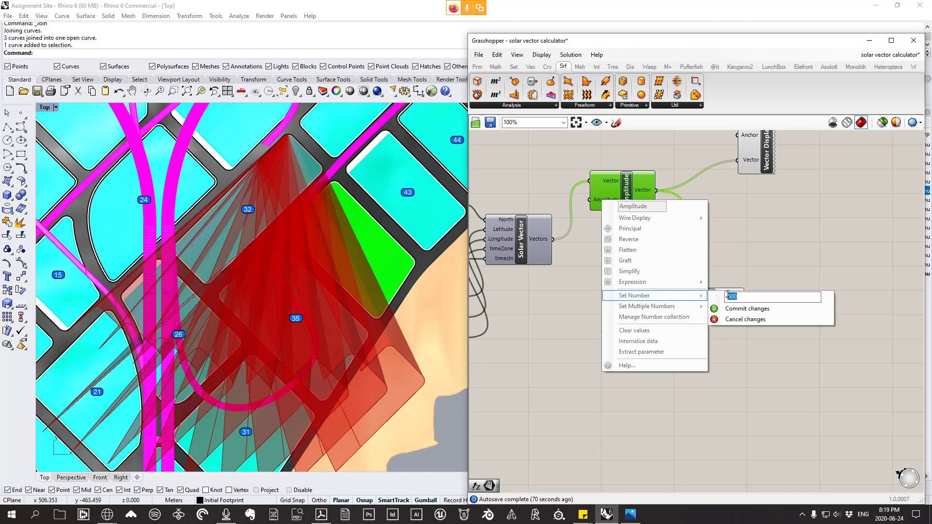
pyautogui.write('0')
pyautogui.click(743, 309)
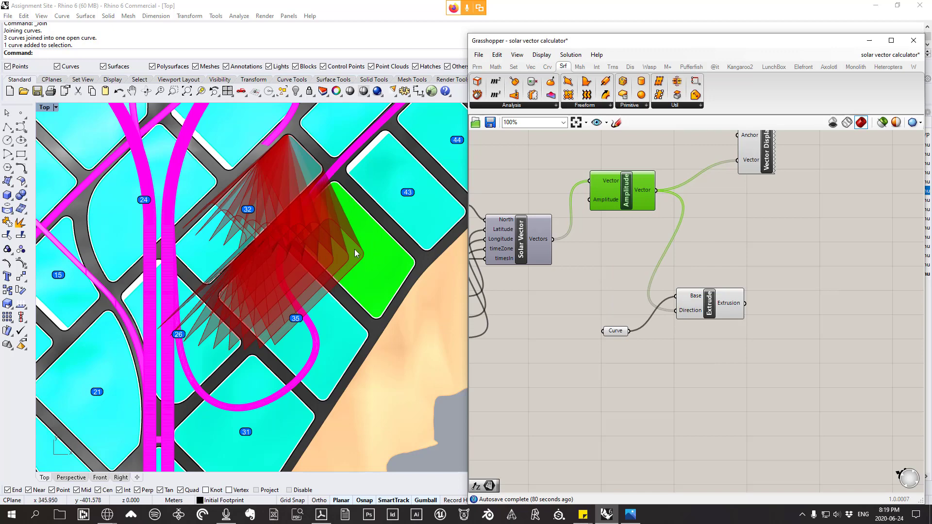
# - Return the Amplitude component's Amplitude input to -500
pyautogui.rightClick(595, 205)
pyautogui.moveTo(650, 295)
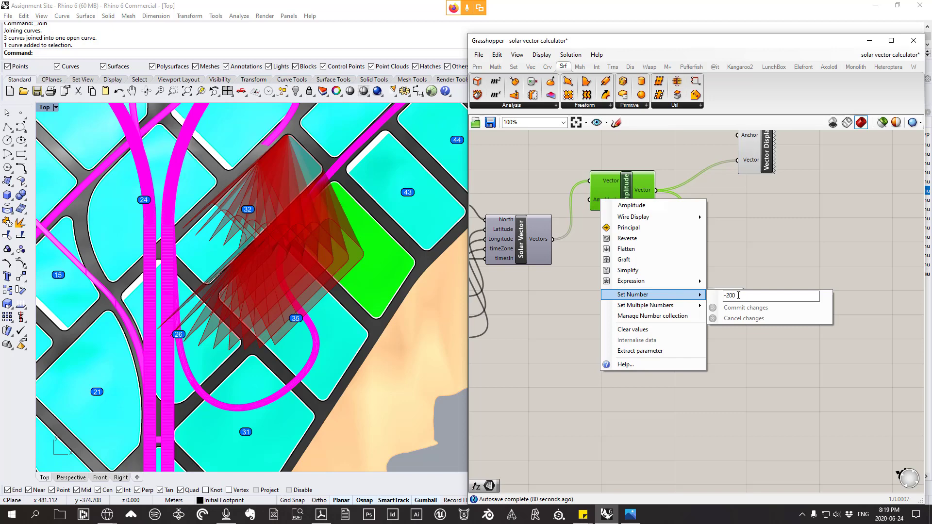
pyautogui.doubleClick(737, 295)
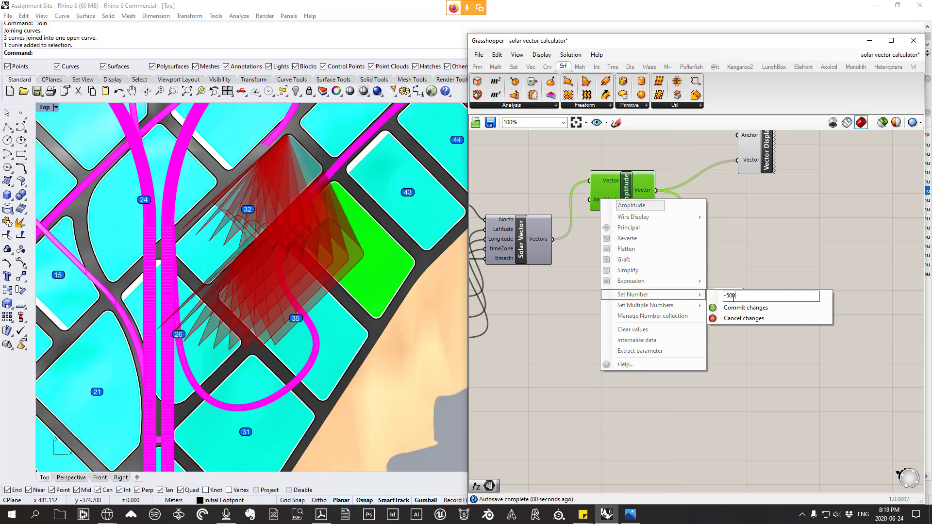
pyautogui.write('500')
pyautogui.click(743, 308)
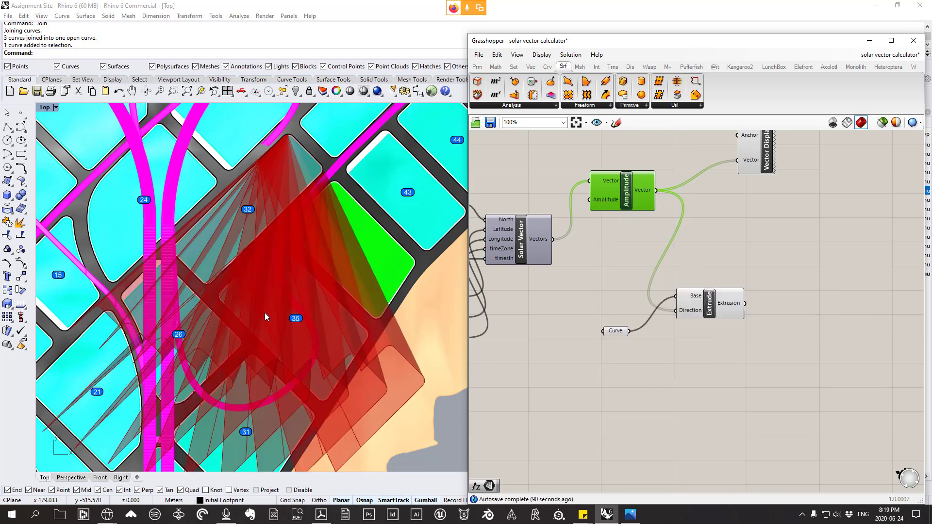
# - Examine the extruded solar planes over the whole island in the perspective view, and bring the Grasshopper definition back in front of the model
pyautogui.doubleClick(46, 108)
pyautogui.doubleClick(391, 108)
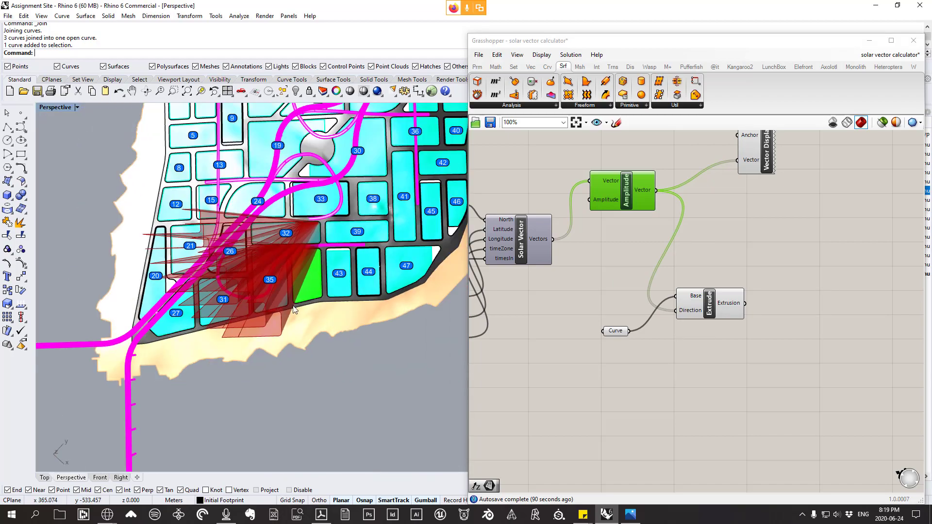
pyautogui.moveTo(340, 272); pyautogui.dragTo(272, 297, button='right')
pyautogui.scroll(3, 246, 293)
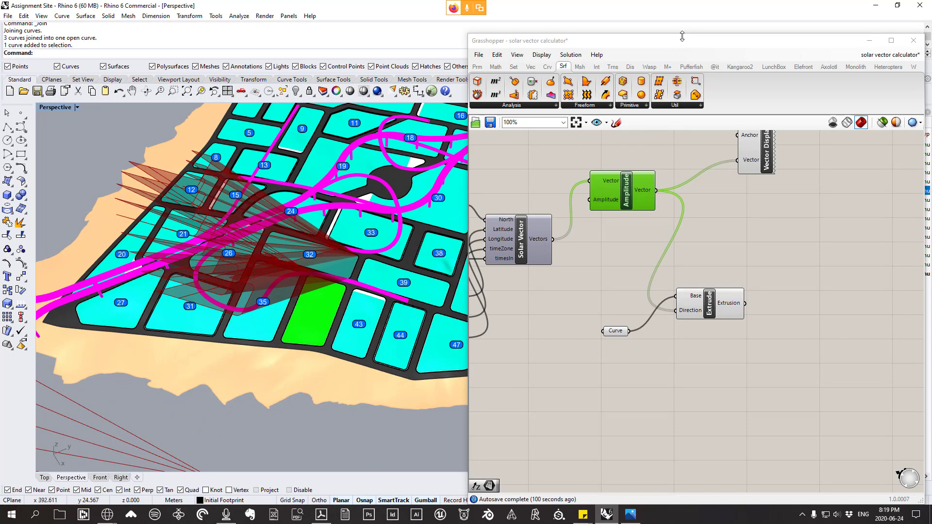
pyautogui.click(869, 41)
pyautogui.scroll(-3, 388, 243)
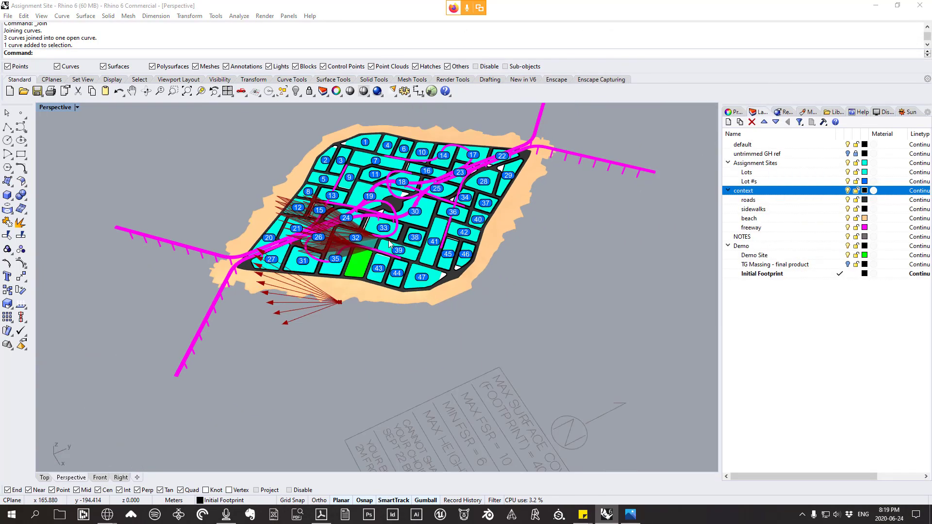
pyautogui.moveTo(388, 243); pyautogui.dragTo(515, 297, button='right')
pyautogui.scroll(-4, 516, 297)
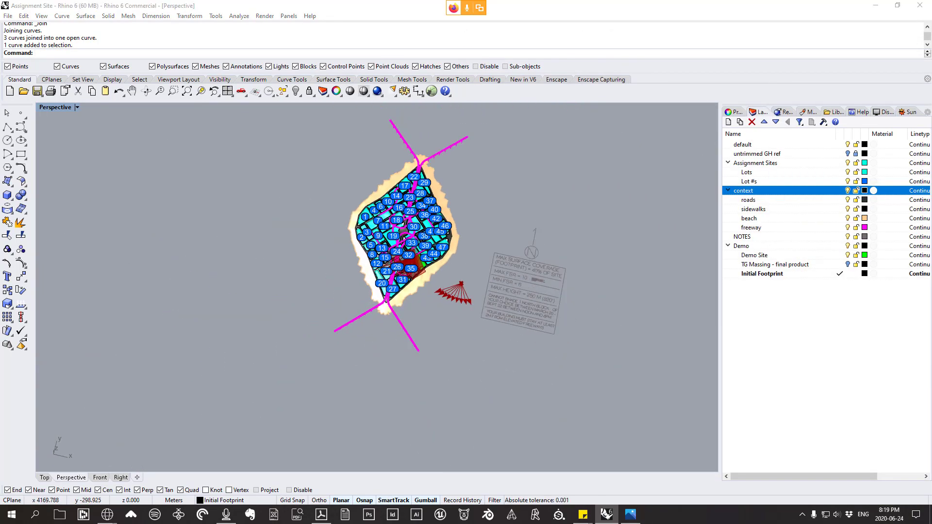
pyautogui.moveTo(931, 80); pyautogui.dragTo(657, 53)
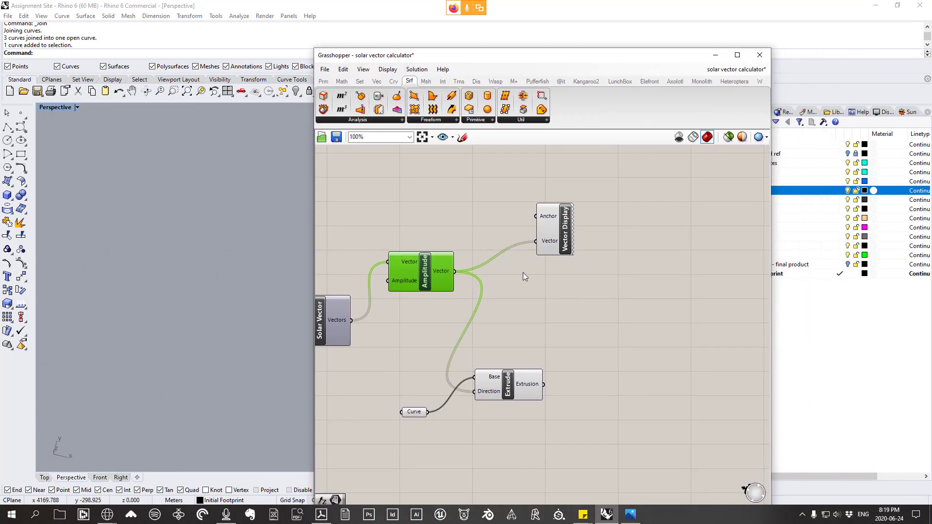
# - Delete the Vector Display component from the Grasshopper definition and the stray point object between the island and the notes in the Rhino model
pyautogui.click(549, 250)
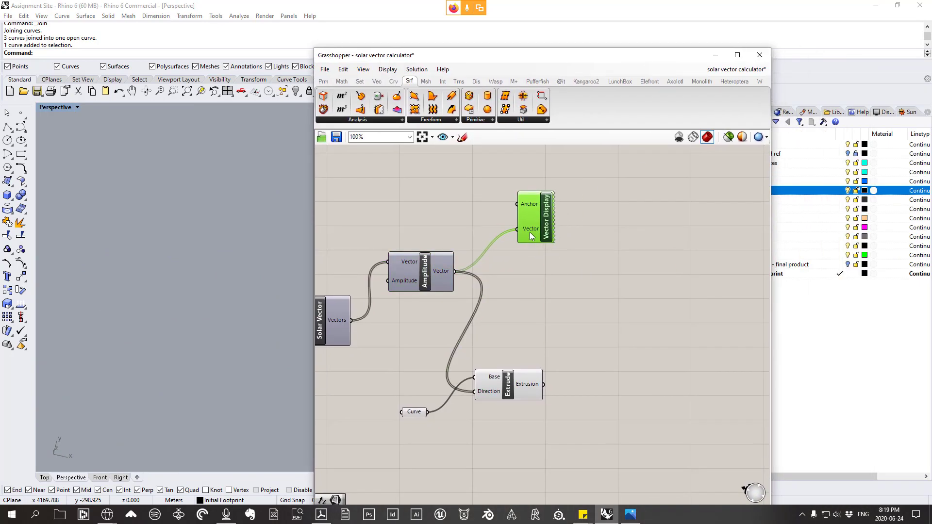
pyautogui.press('Delete')
pyautogui.moveTo(547, 56); pyautogui.dragTo(931, 113)
pyautogui.click(511, 269)
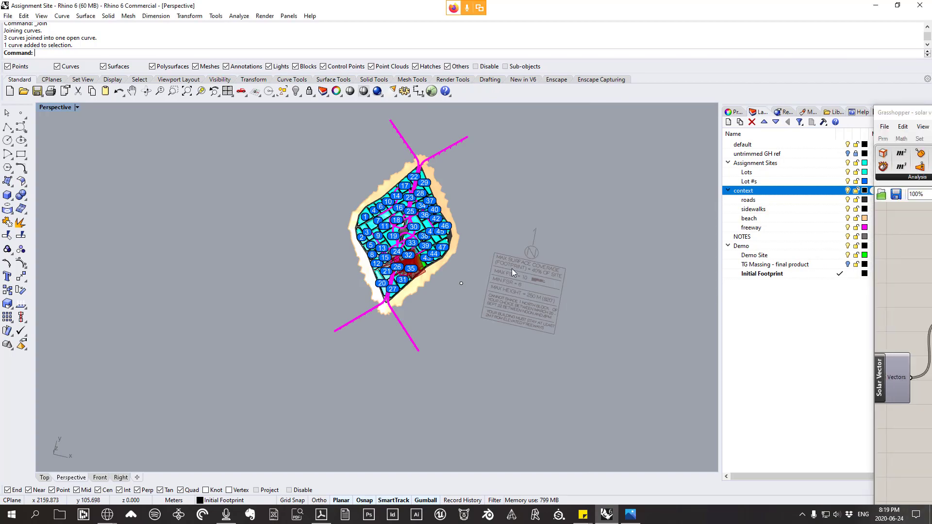
pyautogui.click(461, 283)
pyautogui.press('Delete')
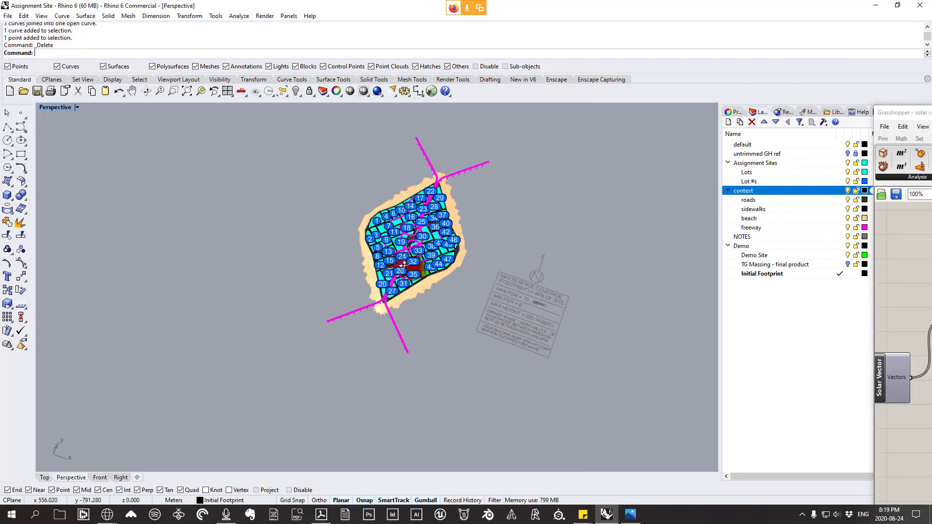
# - Examine the previewed solar planes from several angles around the green demo site and the block north of it
pyautogui.scroll(10, 404, 264)
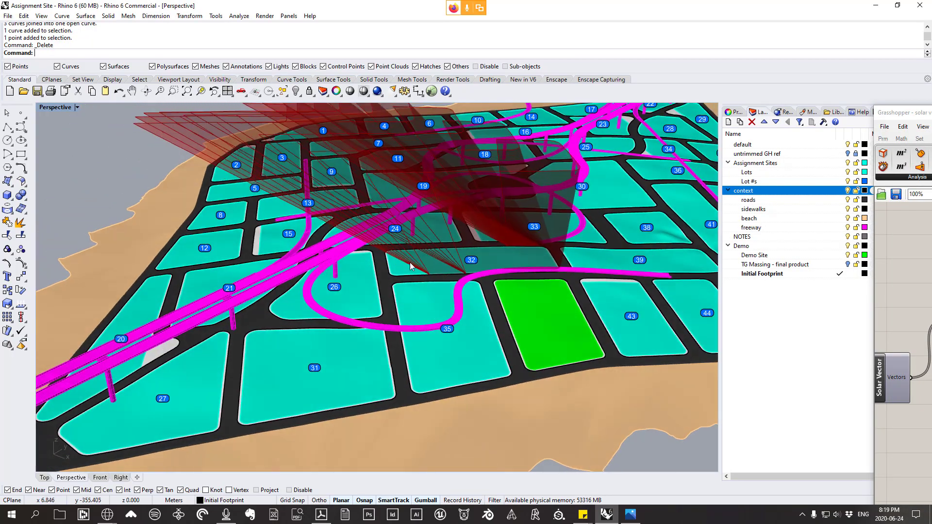
pyautogui.scroll(-5, 410, 262)
pyautogui.moveTo(410, 262); pyautogui.dragTo(517, 236, button='right')
pyautogui.moveTo(447, 245); pyautogui.dragTo(380, 247, button='right')
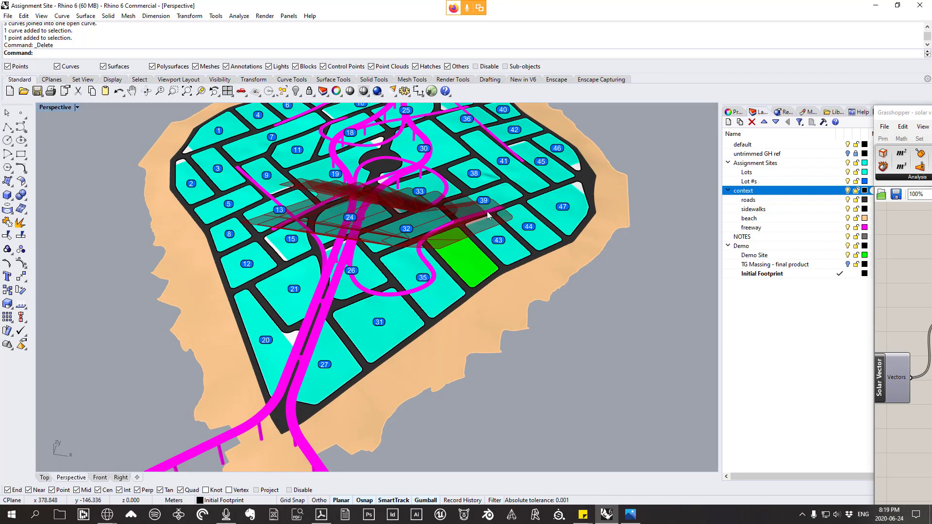
pyautogui.moveTo(488, 215); pyautogui.dragTo(465, 239, button='right')
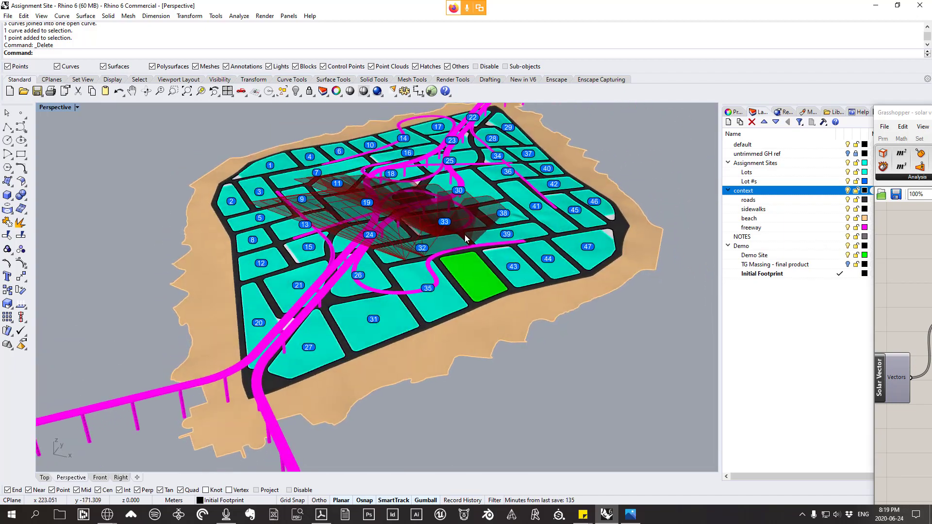
pyautogui.scroll(3, 465, 238)
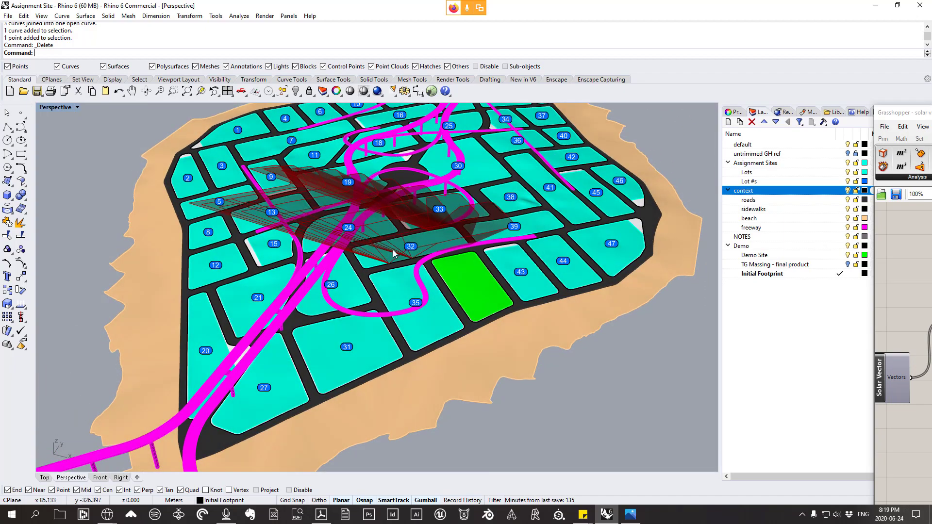
pyautogui.moveTo(394, 252); pyautogui.dragTo(409, 265, button='right')
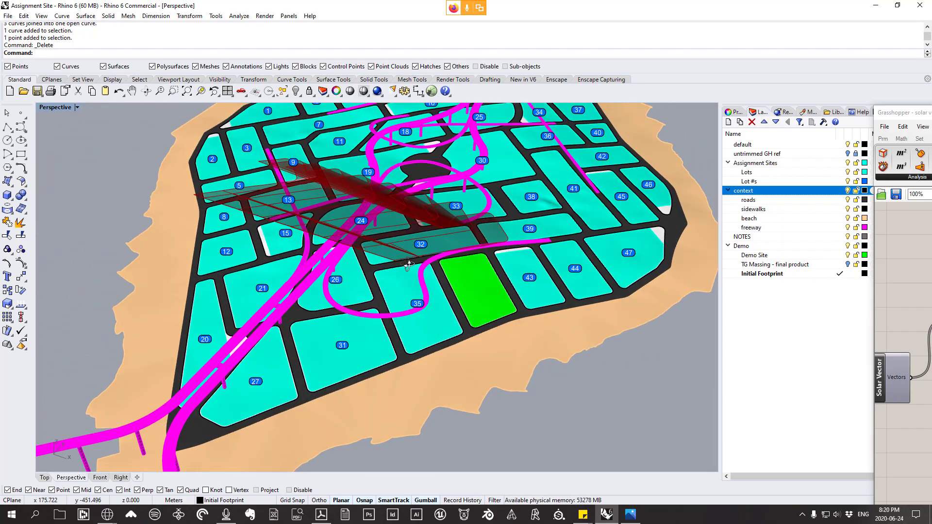
pyautogui.moveTo(517, 234); pyautogui.dragTo(315, 224, button='right')
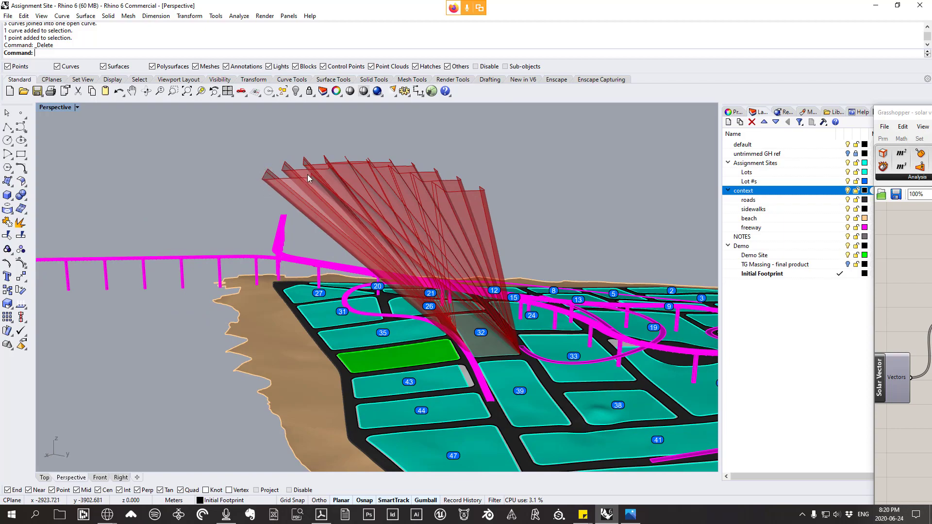
pyautogui.moveTo(308, 183); pyautogui.dragTo(449, 238, button='right')
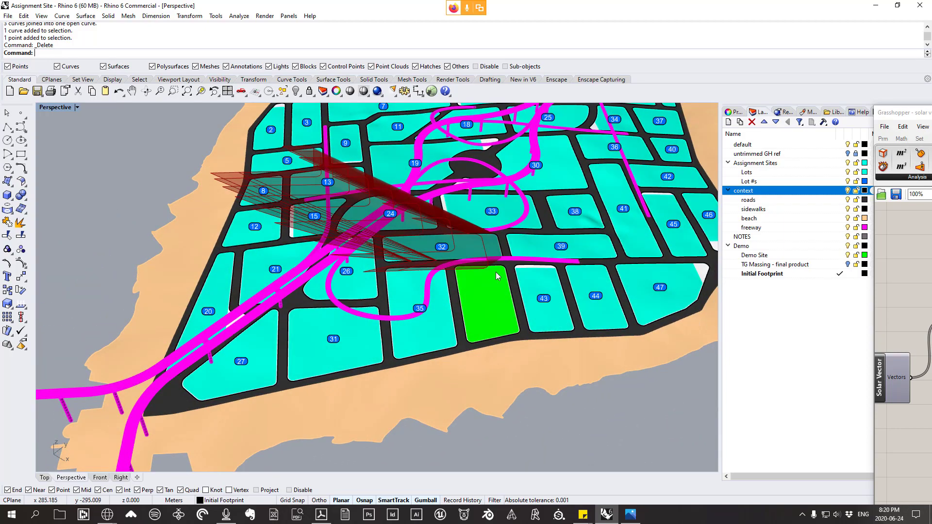
pyautogui.moveTo(498, 276); pyautogui.dragTo(408, 217, button='right')
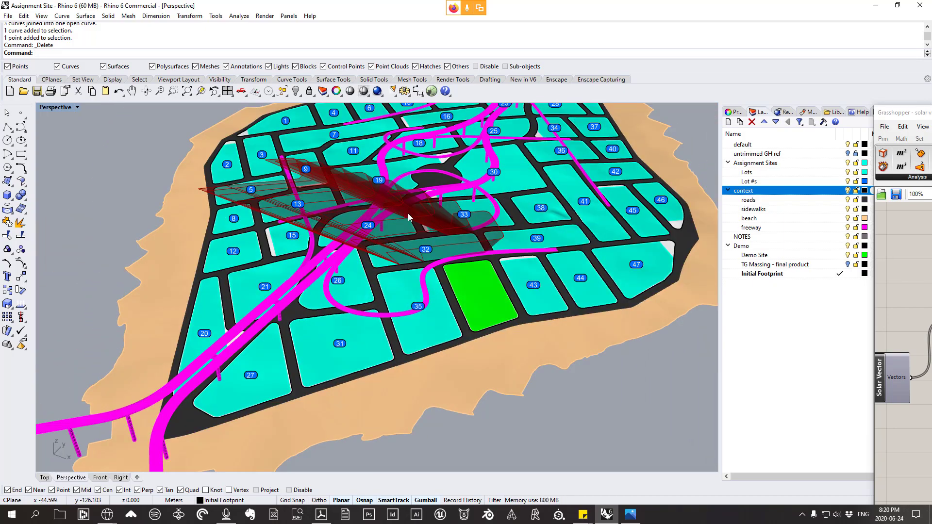
# - Add a new layer under Demo for the analysed date and name it March 20 - Solar Planes
pyautogui.click(753, 275)
pyautogui.rightClick(753, 277)
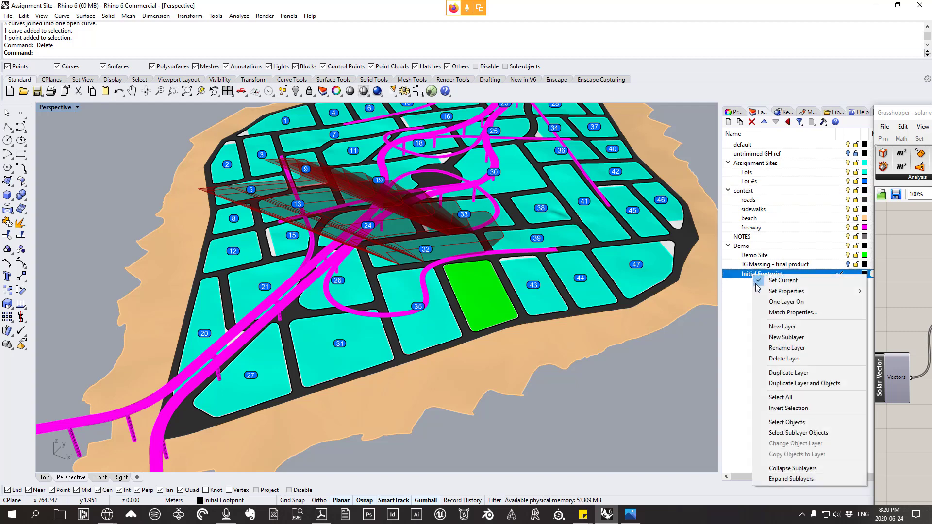
pyautogui.click(784, 327)
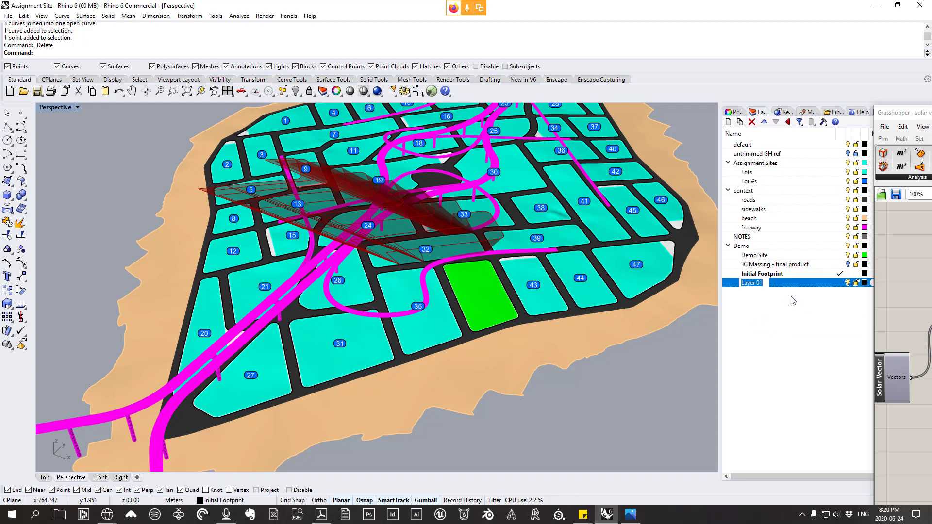
pyautogui.moveTo(903, 112); pyautogui.dragTo(470, 106)
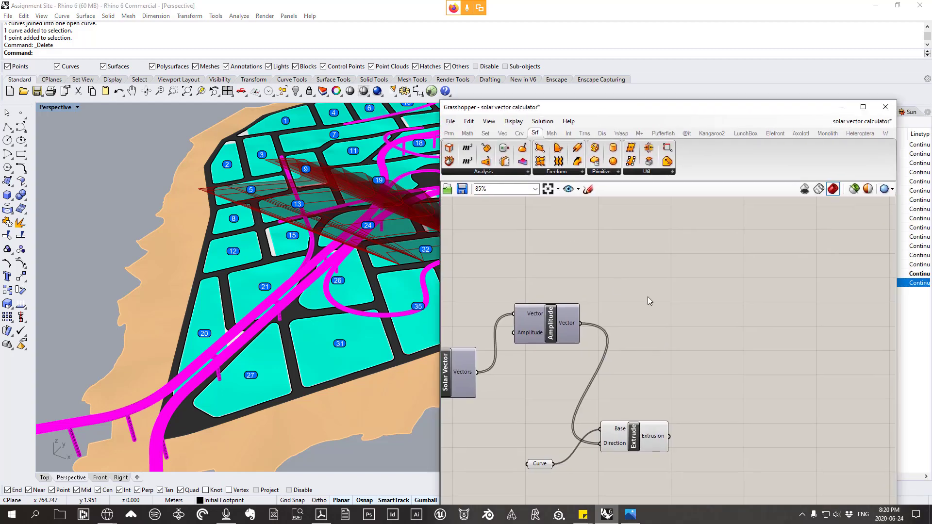
pyautogui.scroll(3, 538, 287)
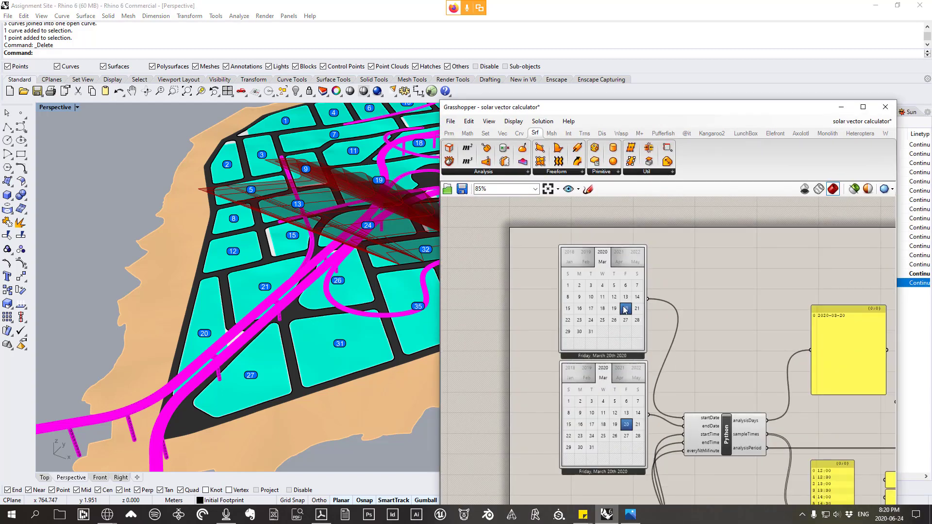
pyautogui.click(841, 107)
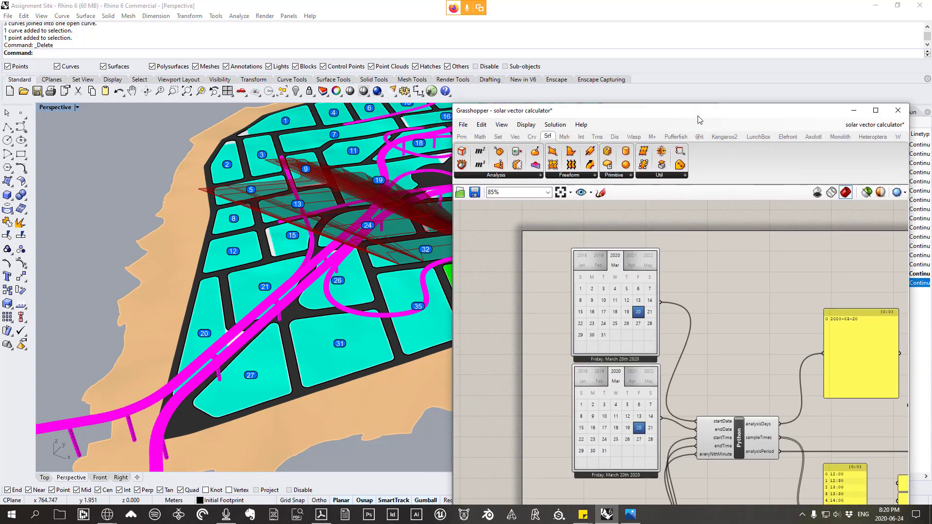
pyautogui.click(761, 283)
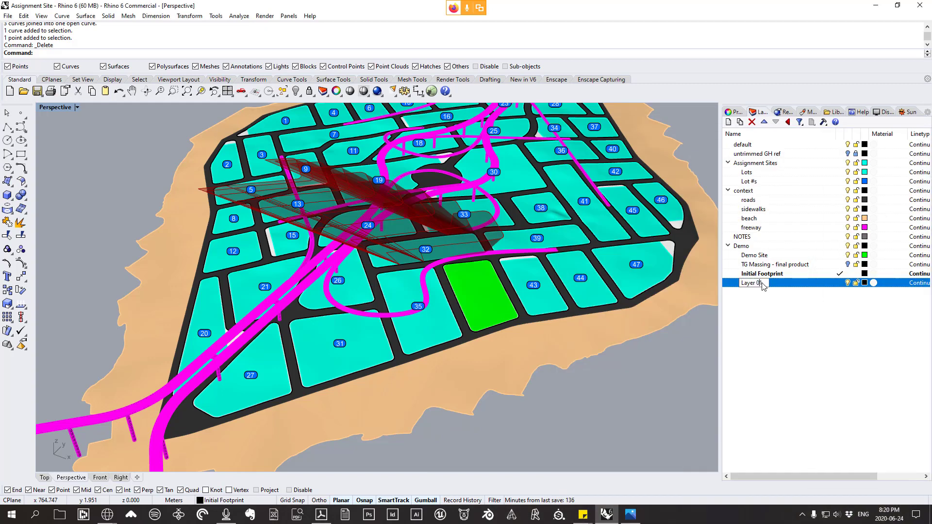
pyautogui.write('March')
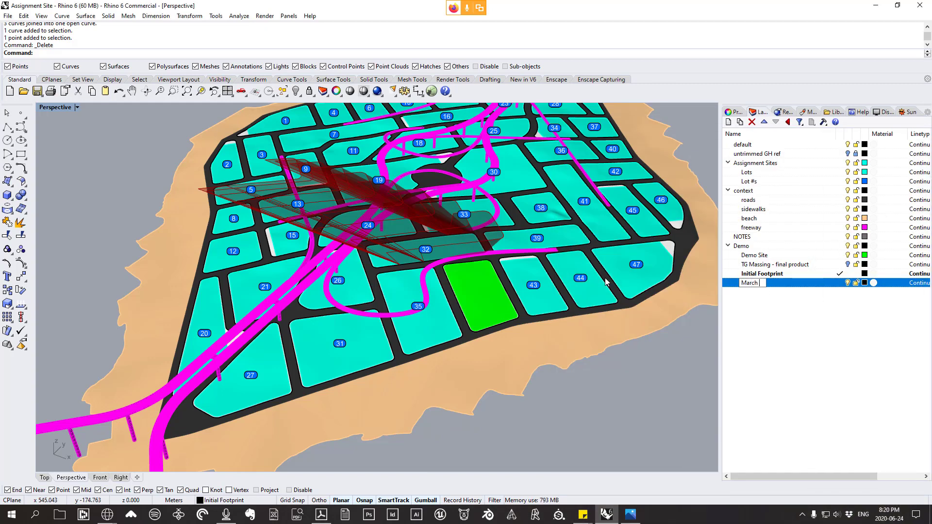
pyautogui.write(' 20 - Solar Planes')
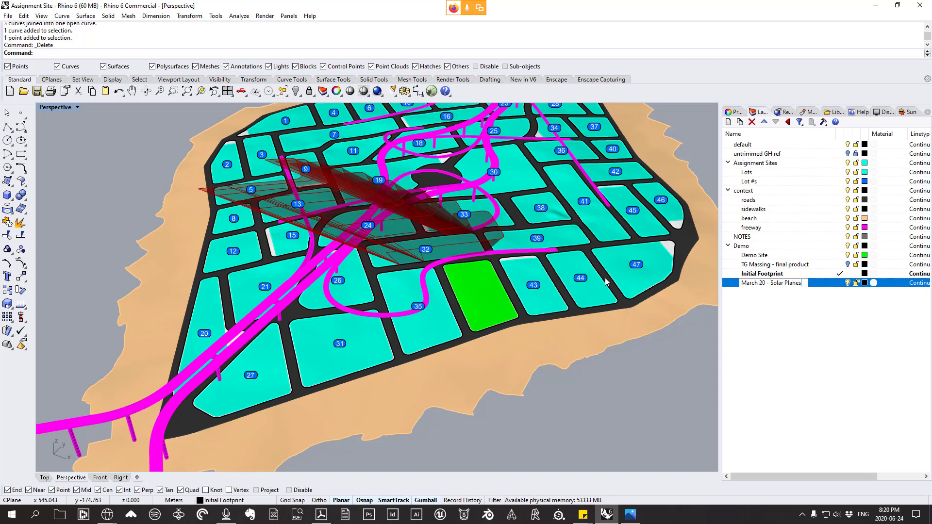
pyautogui.press('Return')
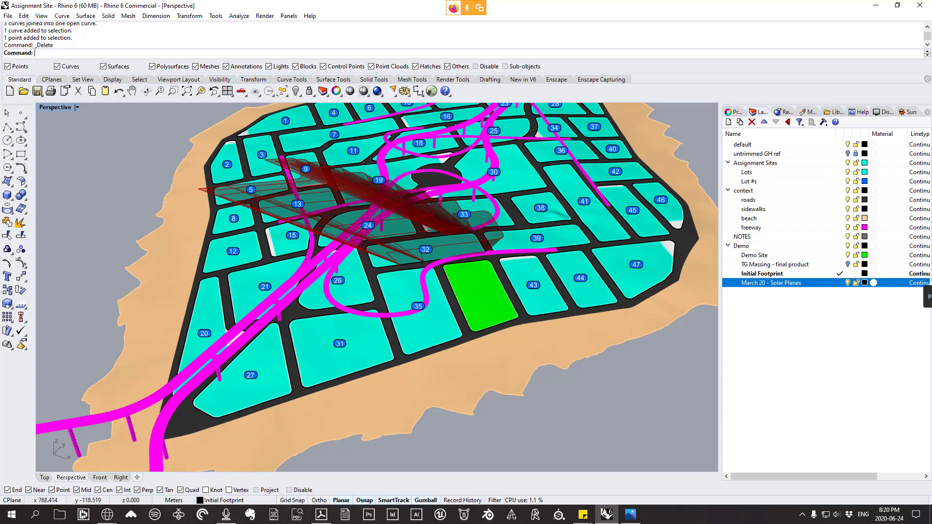
# - Bake the Extrude component's surfaces onto the March 20 - Solar Planes layer as a group
pyautogui.moveTo(931, 51); pyautogui.dragTo(462, 54)
pyautogui.moveTo(620, 283); pyautogui.dragTo(424, 237, button='right')
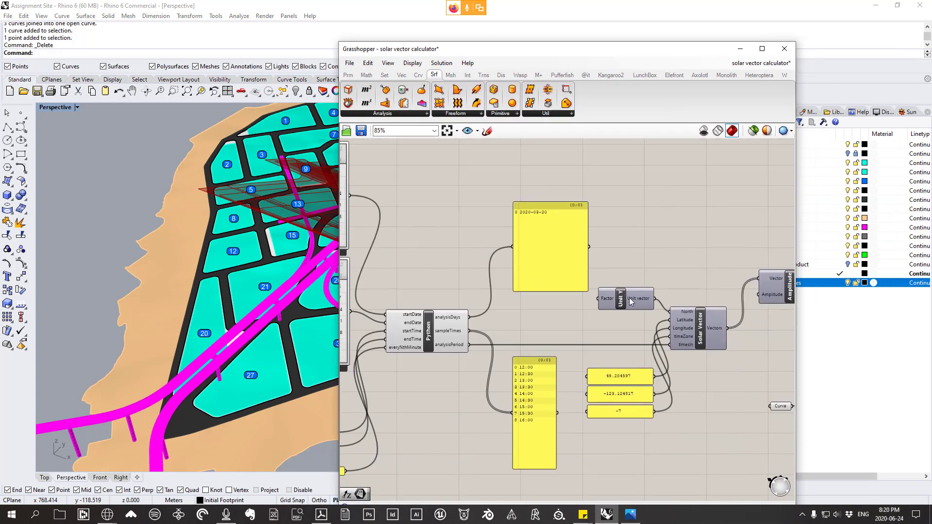
pyautogui.moveTo(631, 301); pyautogui.dragTo(356, 226, button='right')
pyautogui.moveTo(591, 313); pyautogui.dragTo(588, 287)
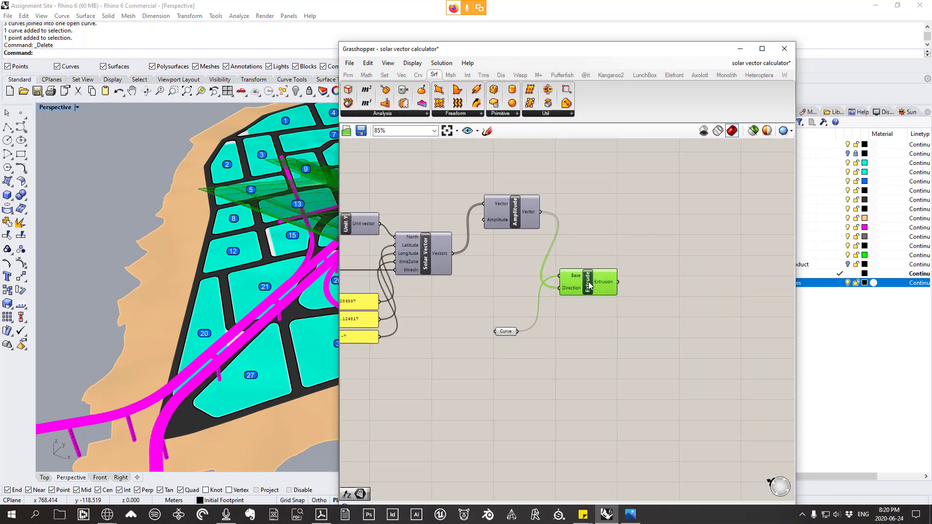
pyautogui.rightClick(589, 286)
pyautogui.click(615, 322)
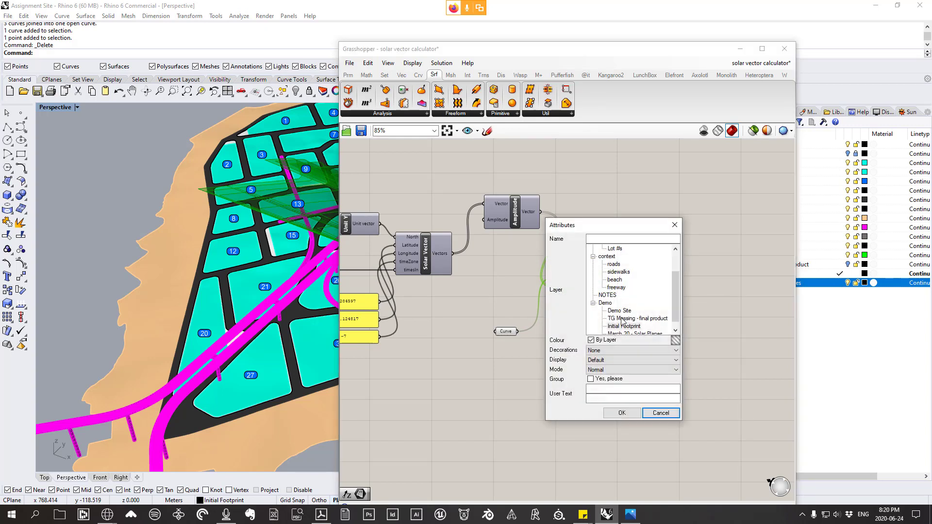
pyautogui.click(633, 327)
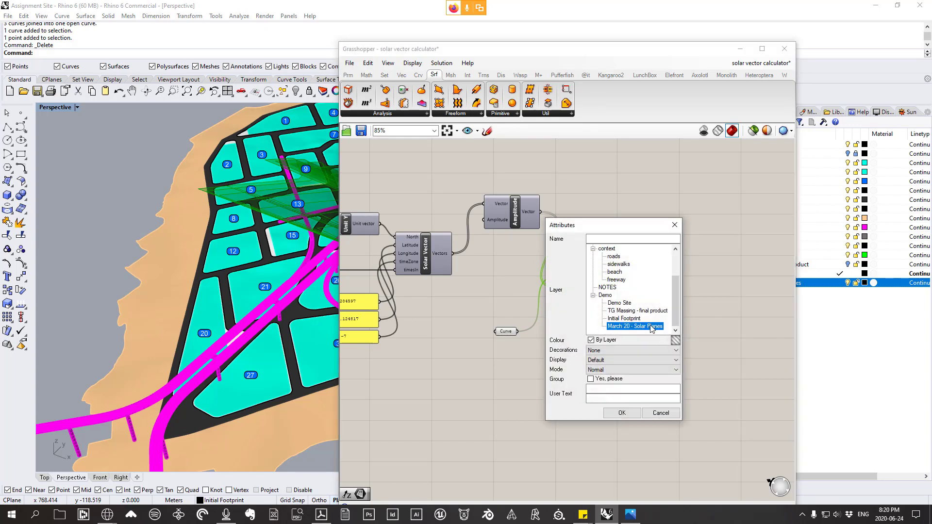
pyautogui.click(591, 379)
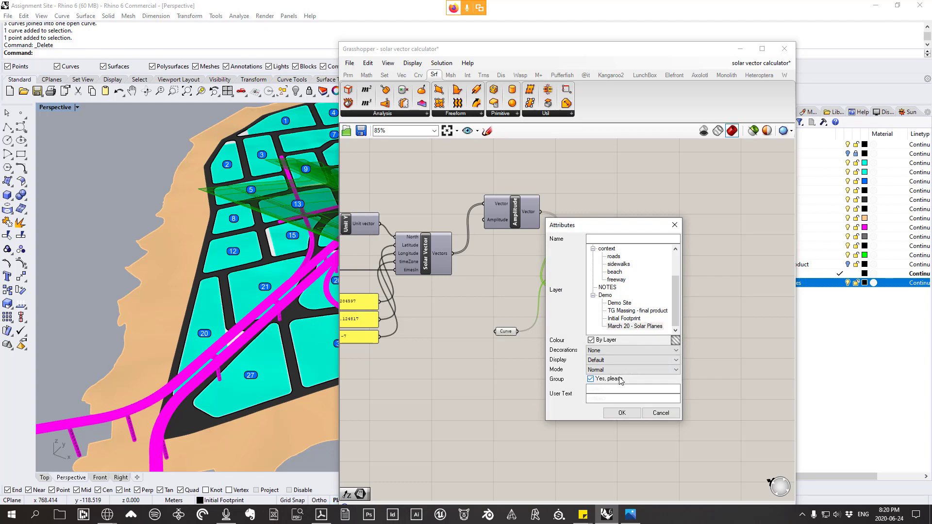
pyautogui.click(622, 413)
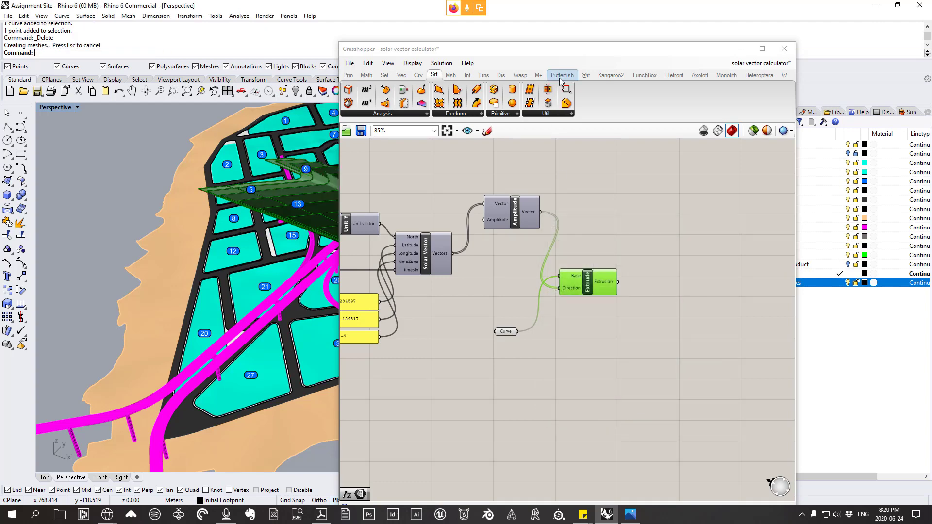
# - Examine the baked solar planes over the demo site in the perspective and four-view layouts, and read the shading rule in the site notes
pyautogui.moveTo(554, 52); pyautogui.dragTo(928, 61)
pyautogui.moveTo(437, 296); pyautogui.dragTo(445, 342, button='right')
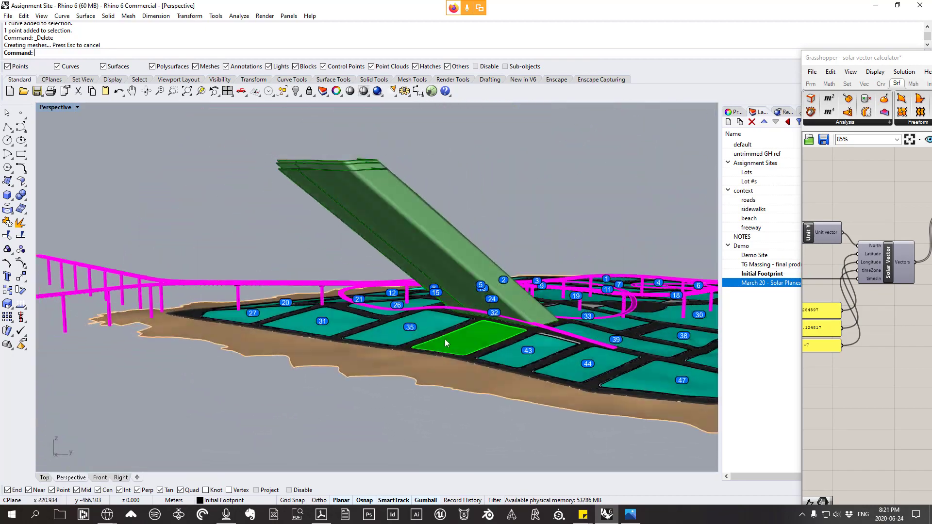
pyautogui.moveTo(449, 241); pyautogui.dragTo(57, 68, button='right')
pyautogui.doubleClick(55, 107)
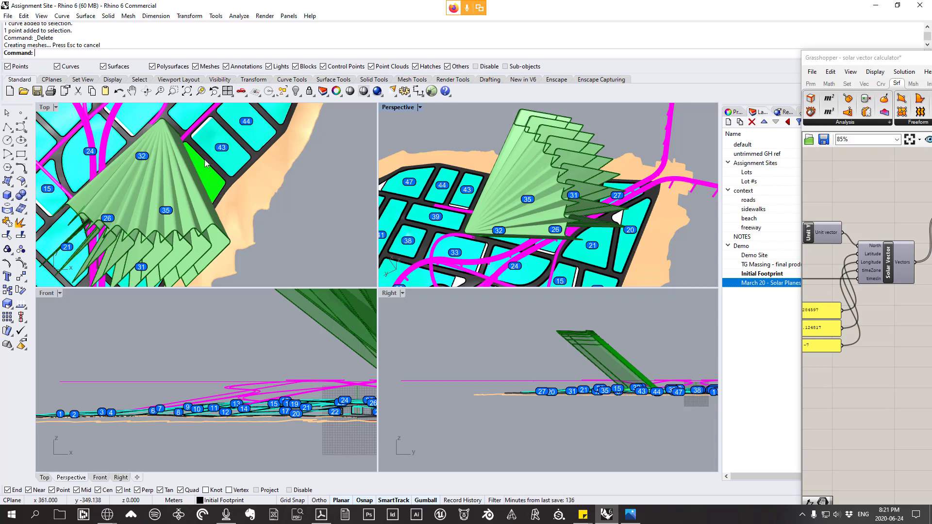
pyautogui.moveTo(518, 169); pyautogui.dragTo(575, 170, button='right')
pyautogui.scroll(-4, 255, 185)
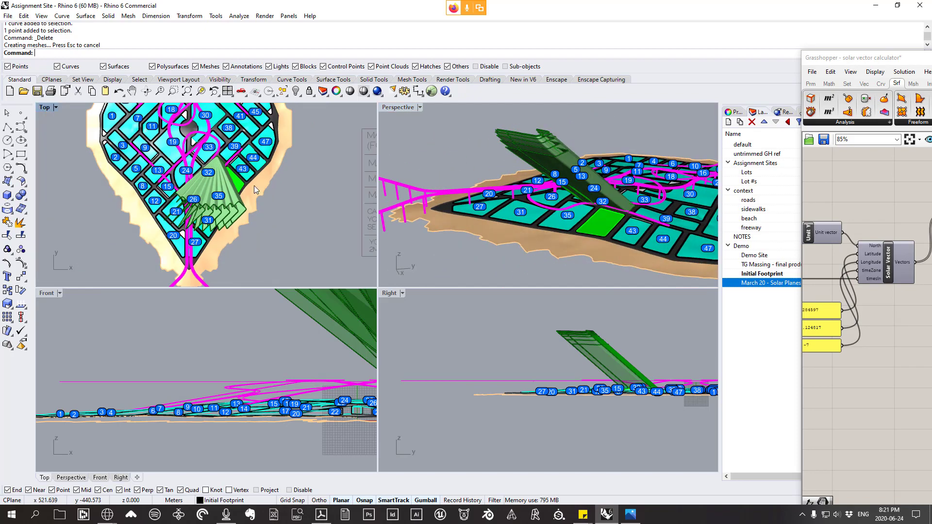
pyautogui.scroll(6, 331, 208)
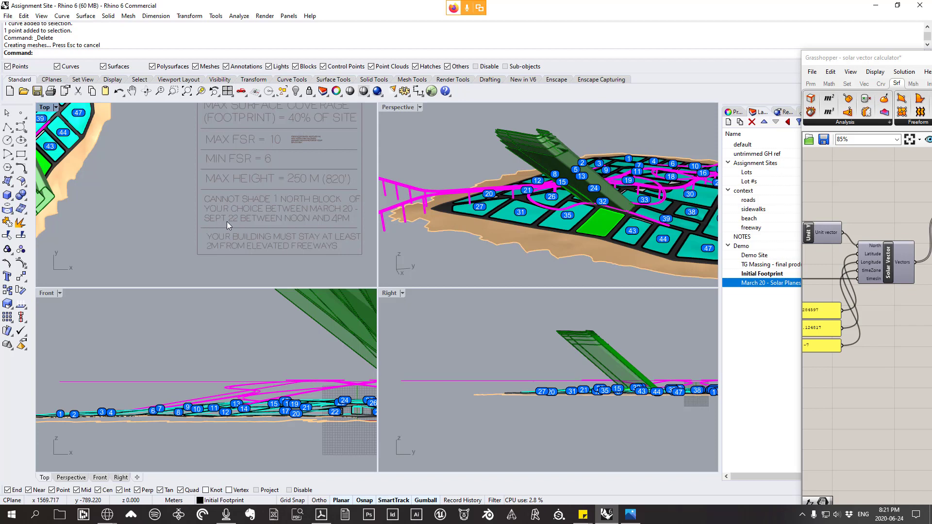
# - Disable the Python date and time component in the solar vector definition
pyautogui.moveTo(931, 62); pyautogui.dragTo(377, 63)
pyautogui.scroll(-4, 291, 204)
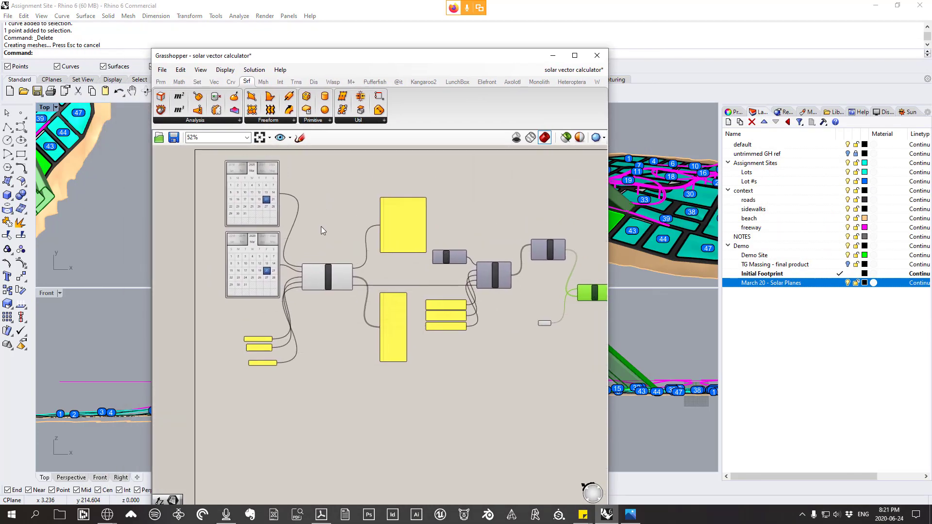
pyautogui.scroll(3, 297, 230)
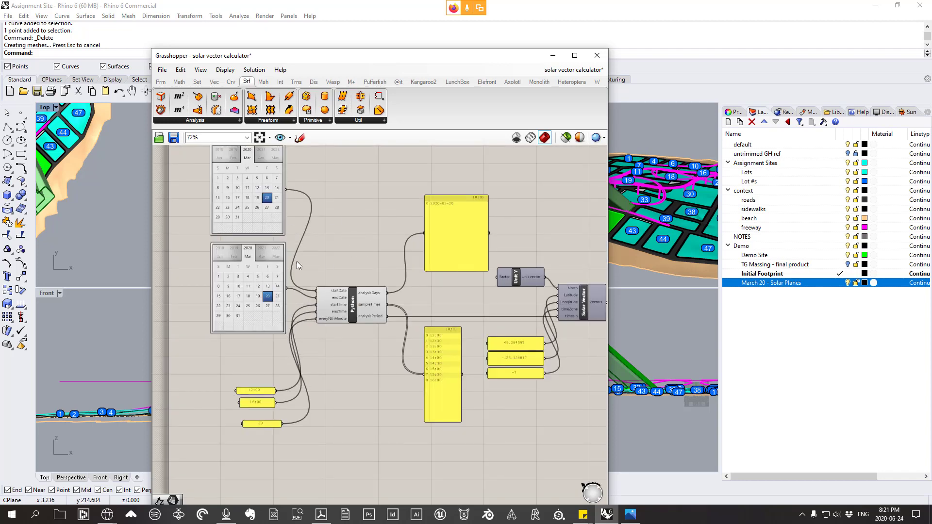
pyautogui.moveTo(337, 290); pyautogui.dragTo(334, 277)
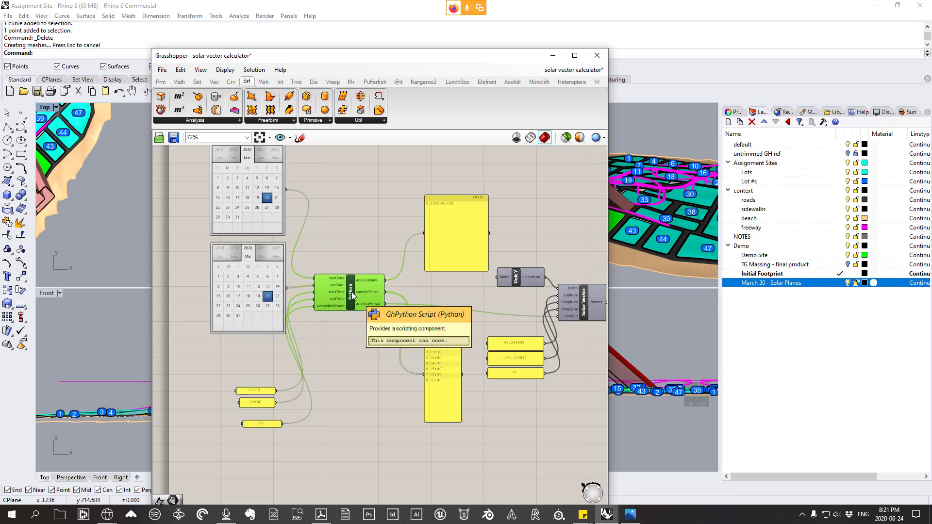
pyautogui.rightClick(351, 292)
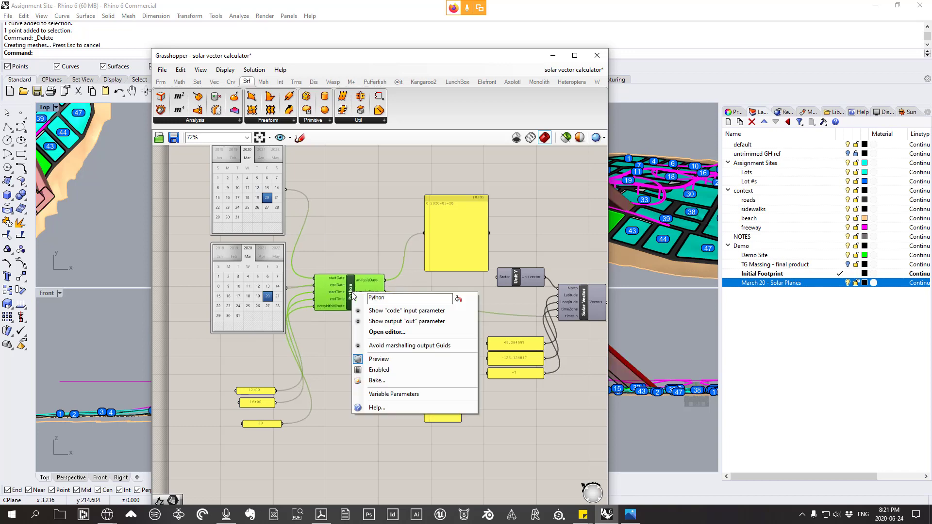
pyautogui.click(380, 370)
pyautogui.scroll(2, 363, 310)
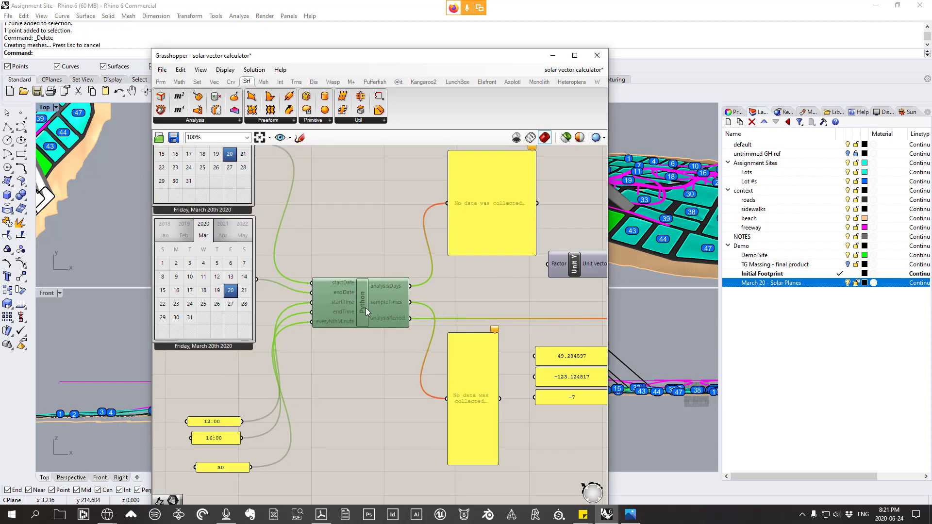
# - Re-enable the Python date and time component and lock the Grasshopper solver instead
pyautogui.rightClick(365, 307)
pyautogui.click(392, 385)
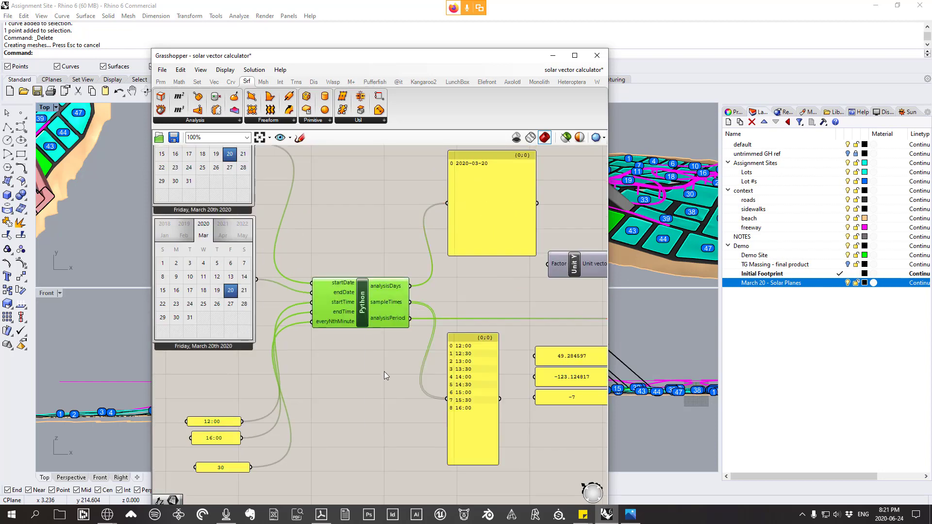
pyautogui.rightClick(363, 225)
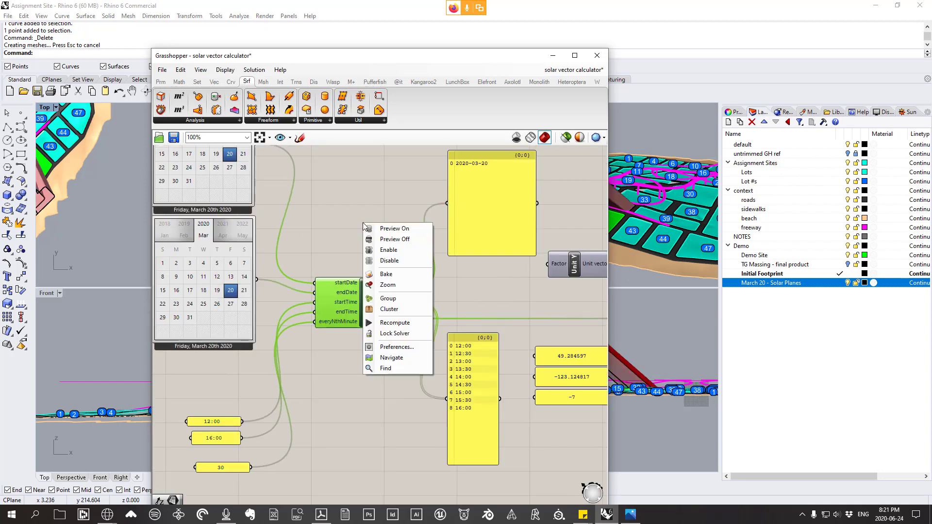
pyautogui.click(398, 335)
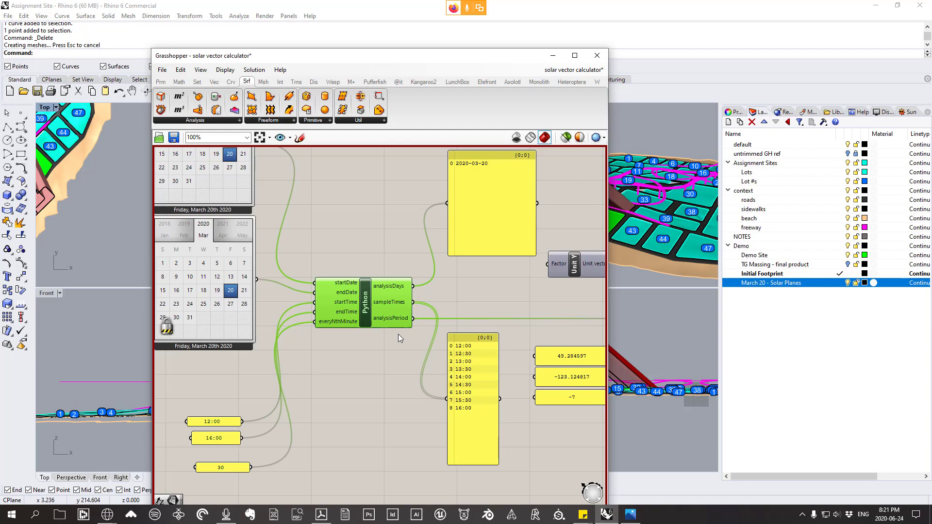
# - Set both the start-date and end-date calendars of the solar analysis to September 22, 2020
pyautogui.scroll(-2, 384, 289)
pyautogui.scroll(2, 374, 290)
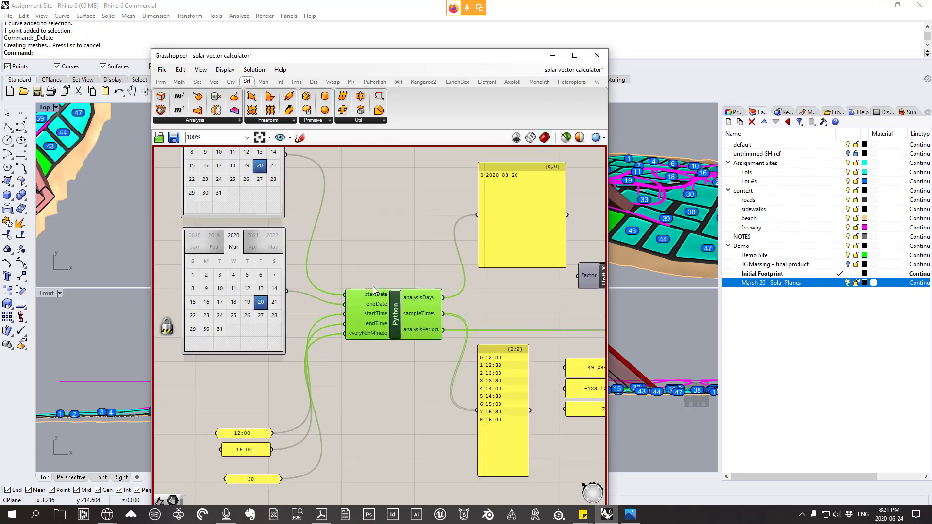
pyautogui.moveTo(373, 288); pyautogui.dragTo(389, 306, button='right')
pyautogui.moveTo(258, 177); pyautogui.dragTo(272, 222, button='right')
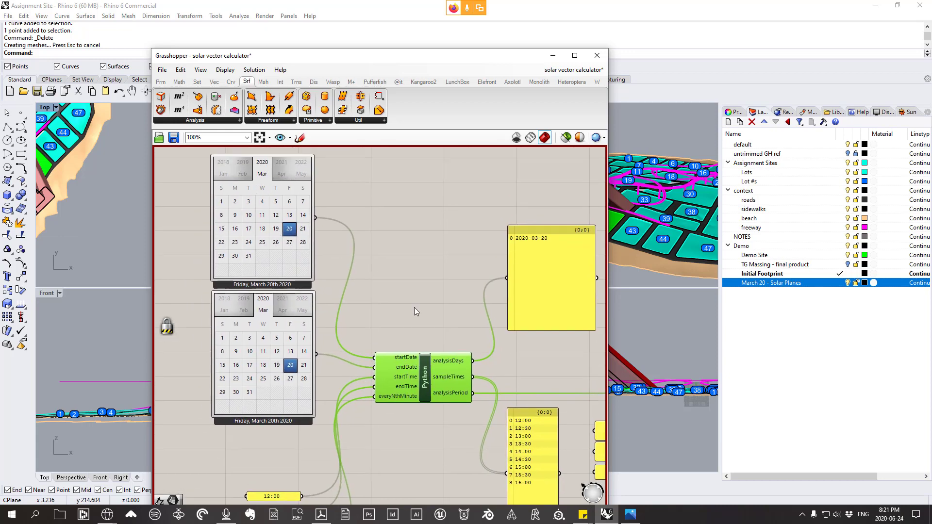
pyautogui.moveTo(204, 341); pyautogui.dragTo(204, 323, button='right')
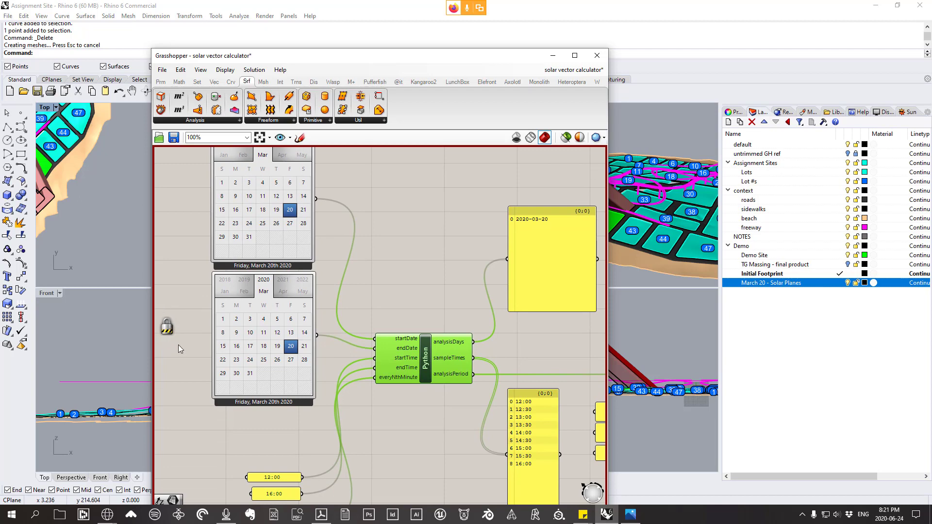
pyautogui.moveTo(269, 204); pyautogui.dragTo(275, 224, button='right')
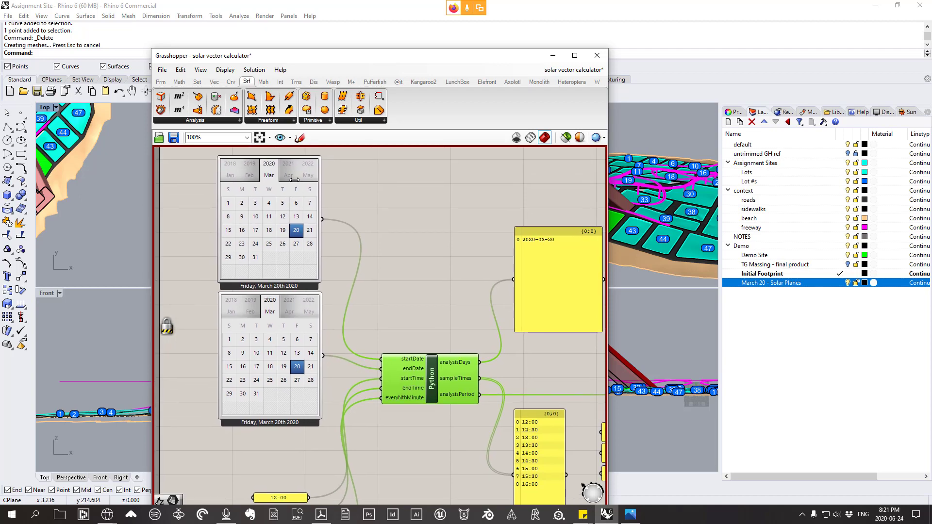
pyautogui.moveTo(245, 177); pyautogui.dragTo(149, 192)
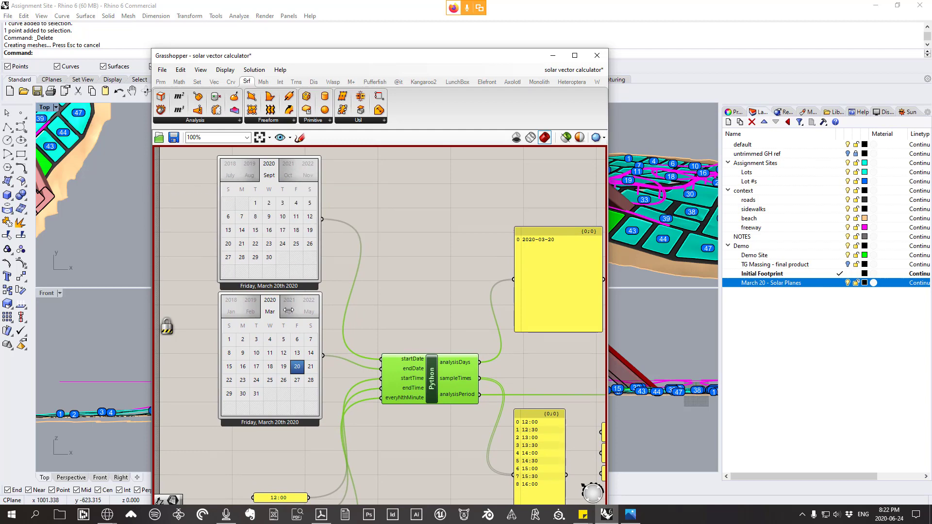
pyautogui.moveTo(294, 312); pyautogui.dragTo(155, 315)
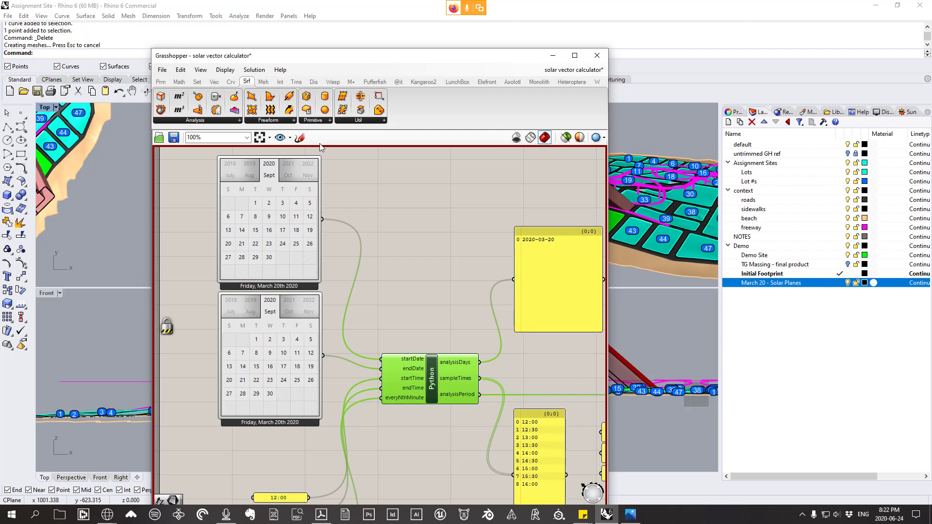
pyautogui.moveTo(320, 56); pyautogui.dragTo(334, 274)
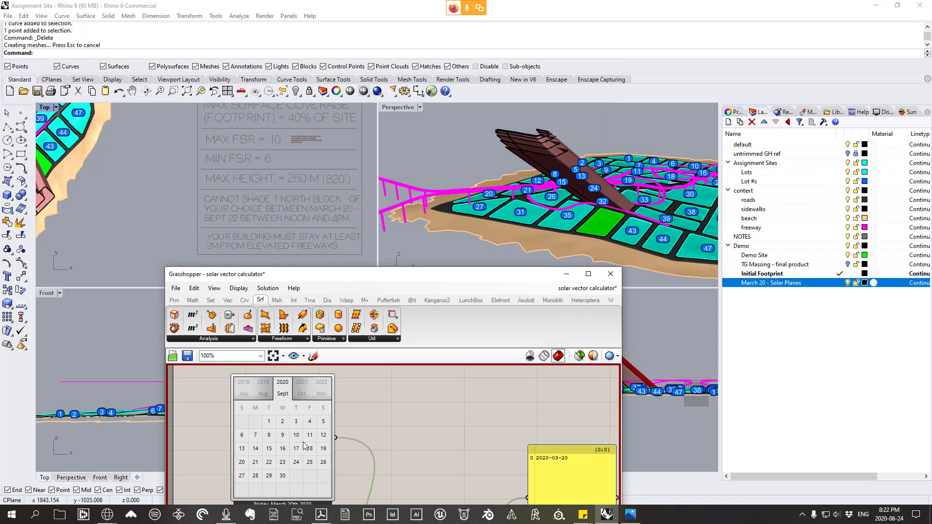
pyautogui.click(269, 463)
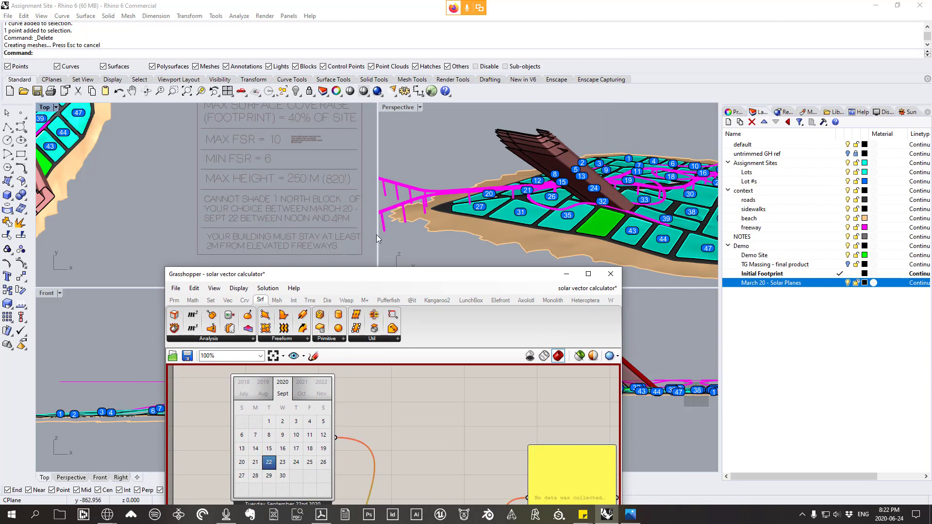
pyautogui.click(284, 450)
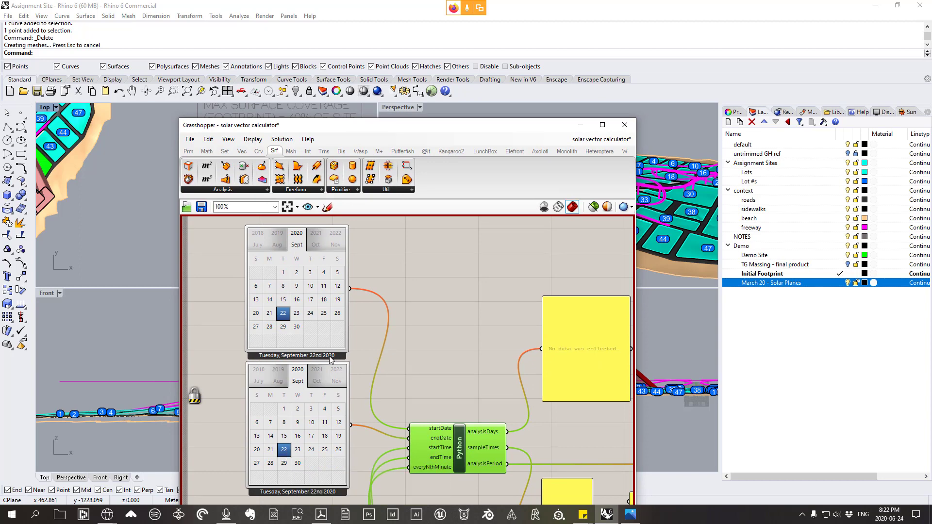
# - Unlock the solver to recompute the solar planes for September 22 and check their preview over the site in perspective
pyautogui.scroll(-3, 258, 382)
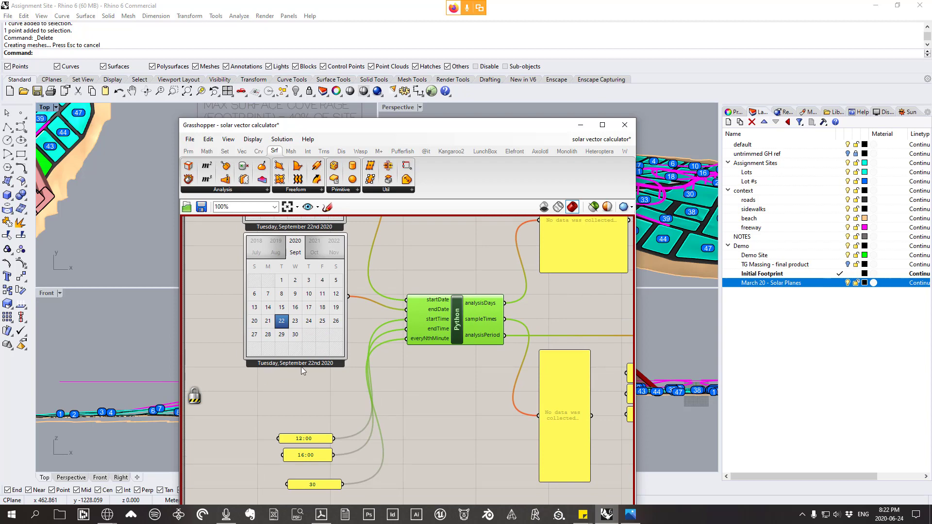
pyautogui.rightClick(351, 384)
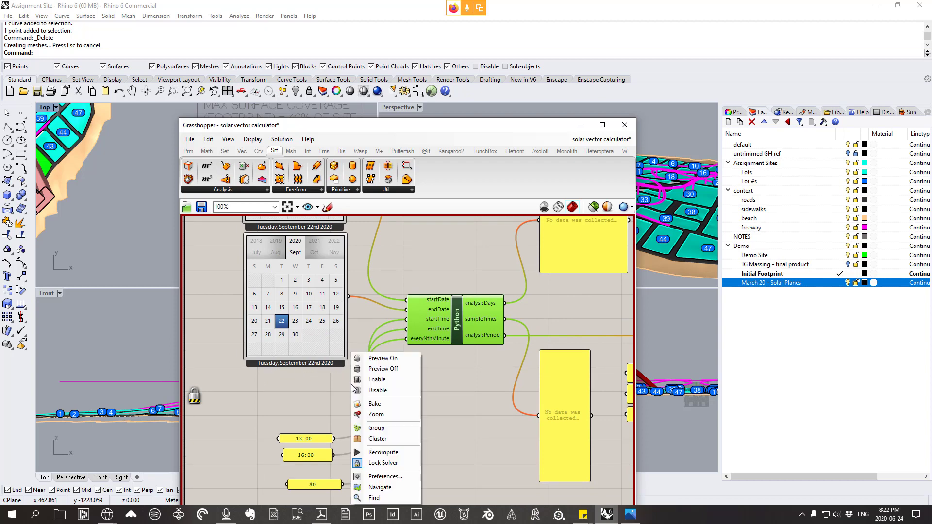
pyautogui.click(384, 463)
pyautogui.moveTo(420, 119); pyautogui.dragTo(420, 238)
pyautogui.moveTo(573, 131); pyautogui.dragTo(618, 187, button='right')
pyautogui.scroll(3, 598, 171)
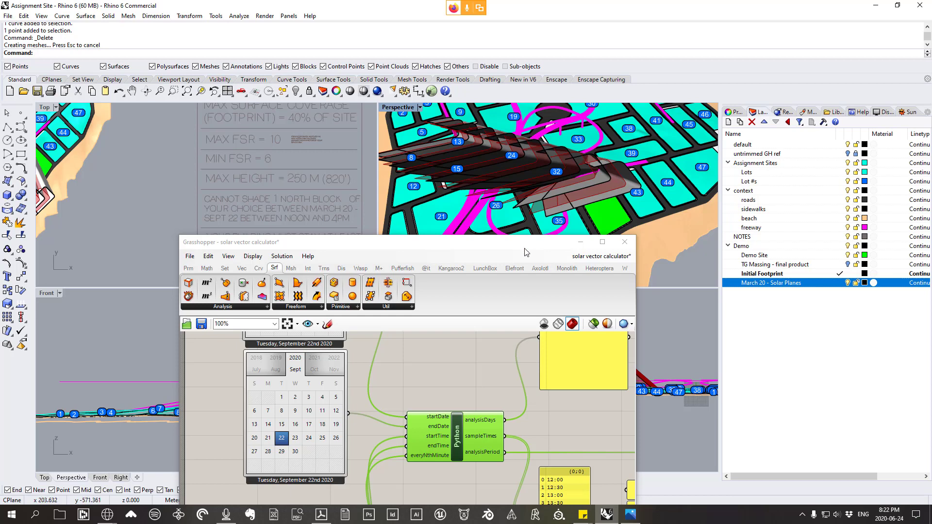
pyautogui.moveTo(437, 242); pyautogui.dragTo(343, 241)
pyautogui.moveTo(612, 187); pyautogui.dragTo(580, 152, button='right')
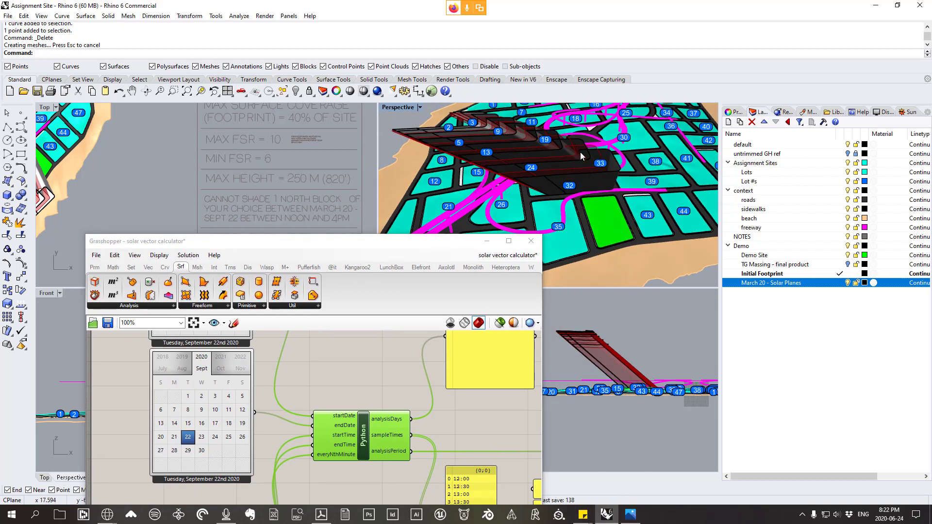
pyautogui.moveTo(560, 194); pyautogui.dragTo(583, 195, button='right')
# - Add a new layer under Demo, name it Sept 22 - Solar Planes, and select it
pyautogui.rightClick(764, 283)
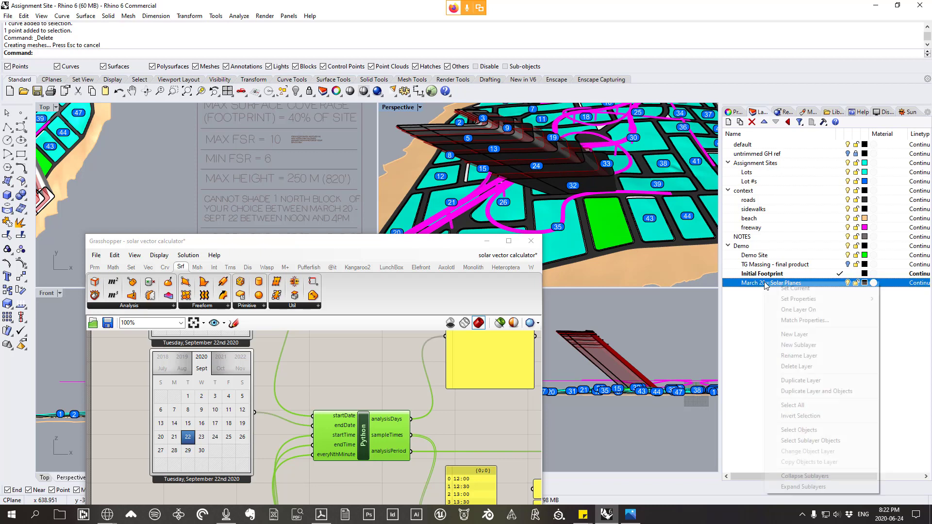
pyautogui.click(799, 345)
pyautogui.write('Sept')
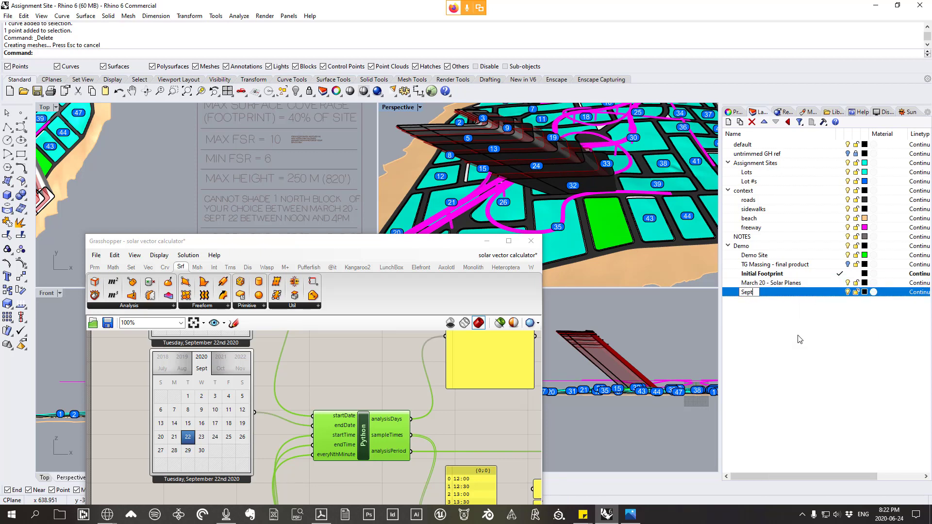
pyautogui.write(' 22 - Sp')
pyautogui.write('lar Planes')
pyautogui.press('Return')
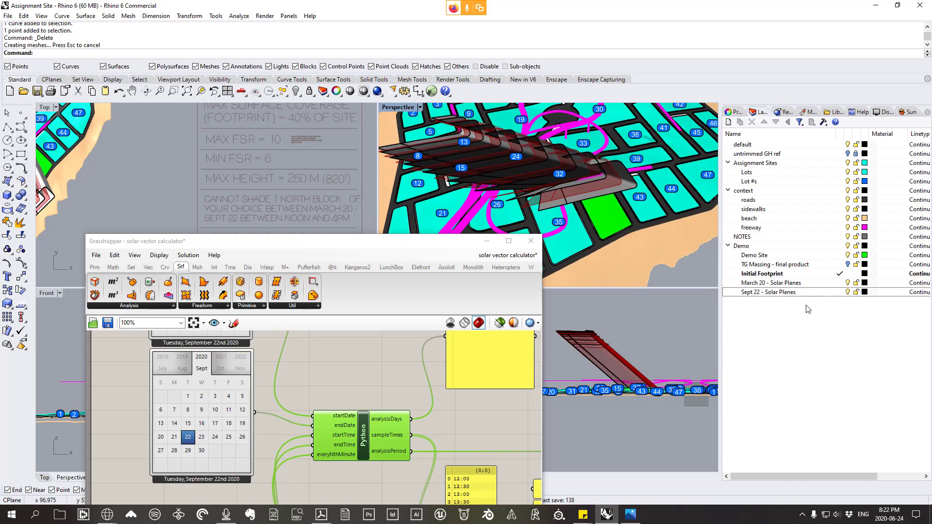
pyautogui.click(824, 294)
# - Select the Extrude component that generates the solar planes in the definition
pyautogui.scroll(-6, 411, 406)
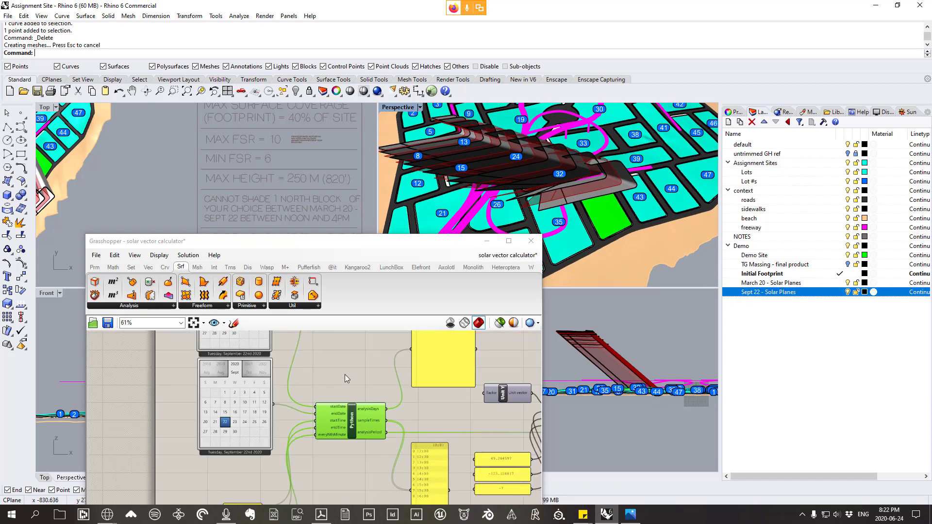
pyautogui.scroll(6, 408, 405)
pyautogui.click(377, 386)
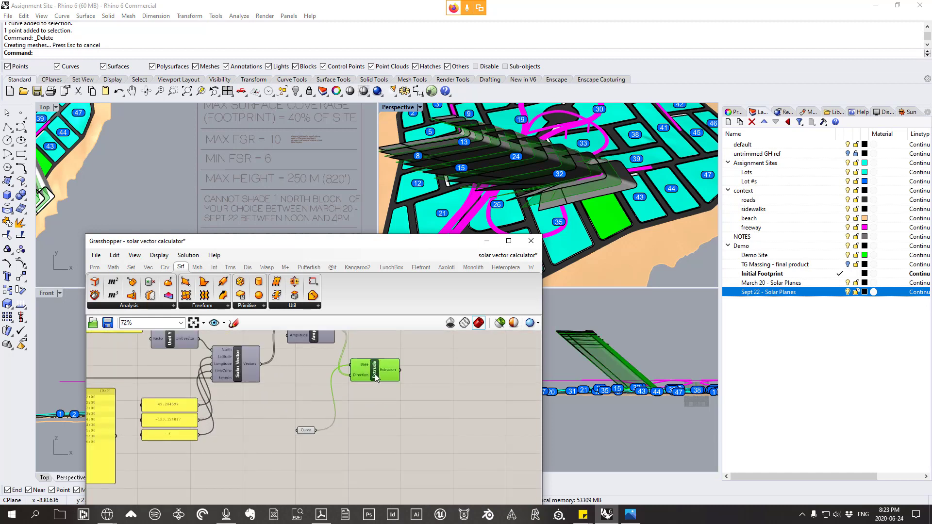
pyautogui.rightClick(381, 337)
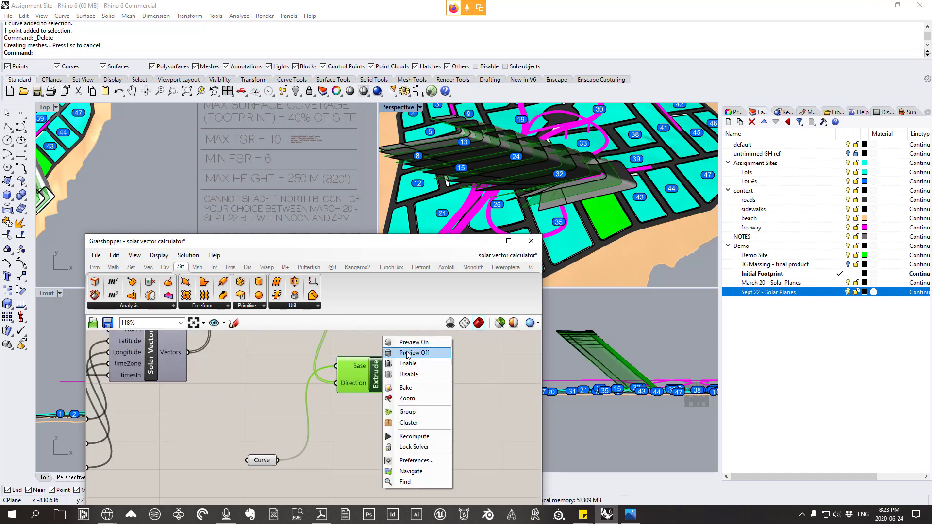
pyautogui.click(403, 374)
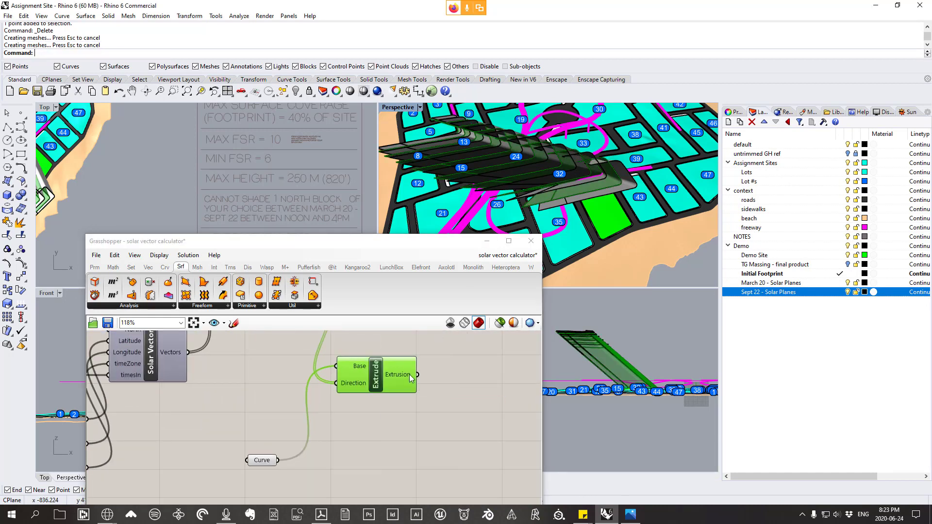
pyautogui.hotkey('ctrl', 'z')
# - Bake the Extrude component's surfaces onto the Sept 22 - Solar Planes layer as a group
pyautogui.rightClick(381, 378)
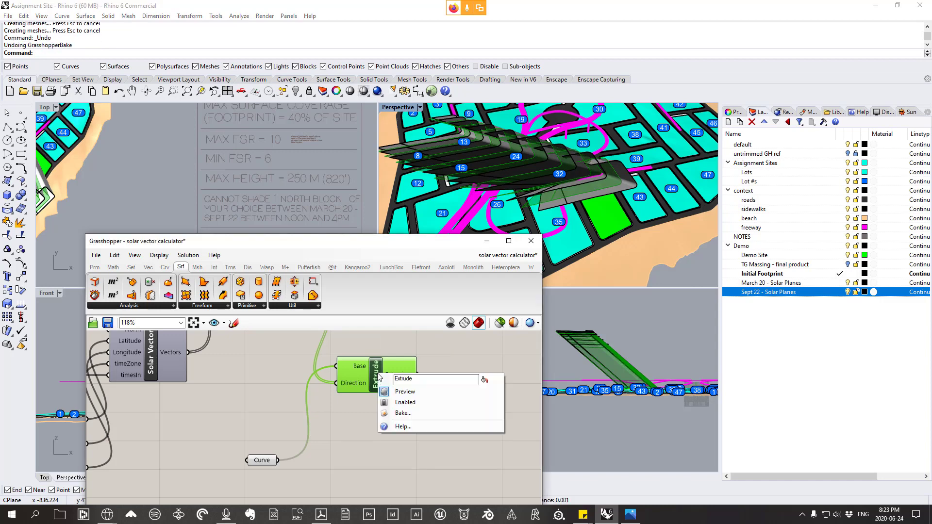
pyautogui.click(375, 369)
pyautogui.rightClick(376, 369)
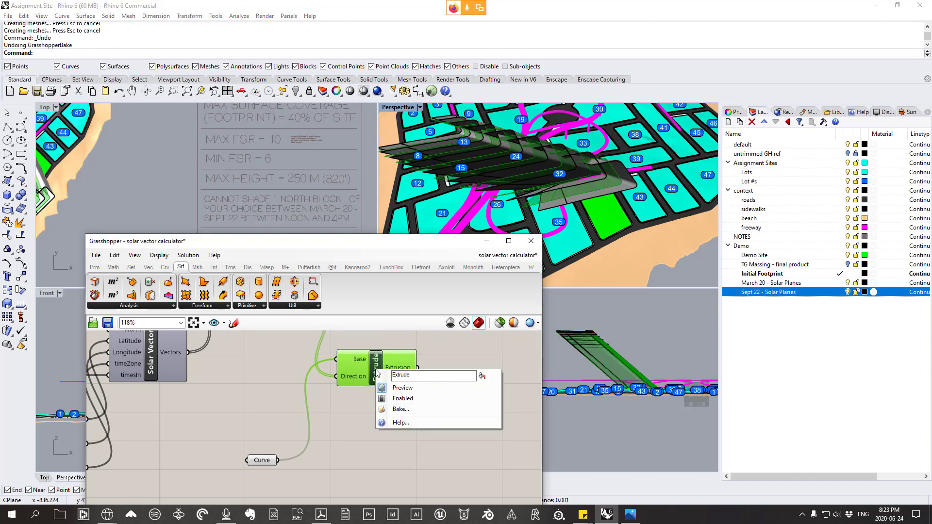
pyautogui.click(398, 411)
pyautogui.click(418, 407)
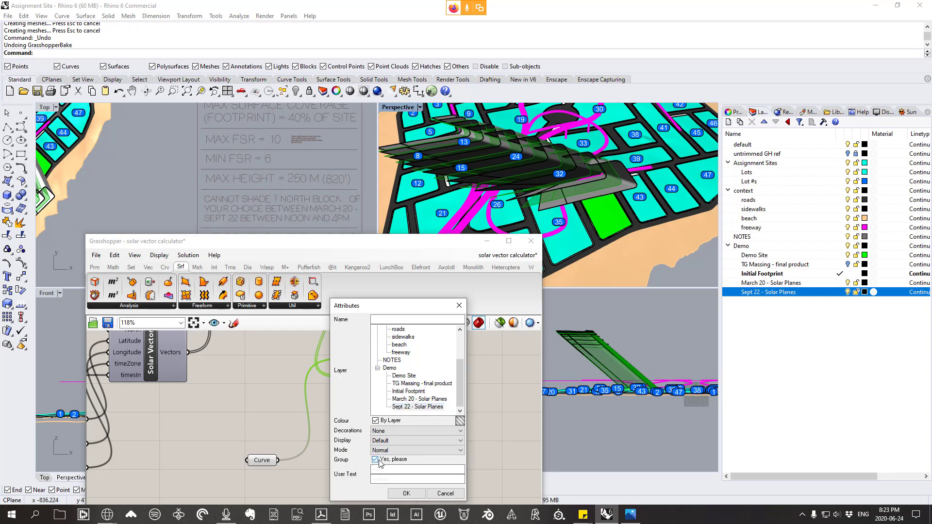
pyautogui.click(406, 493)
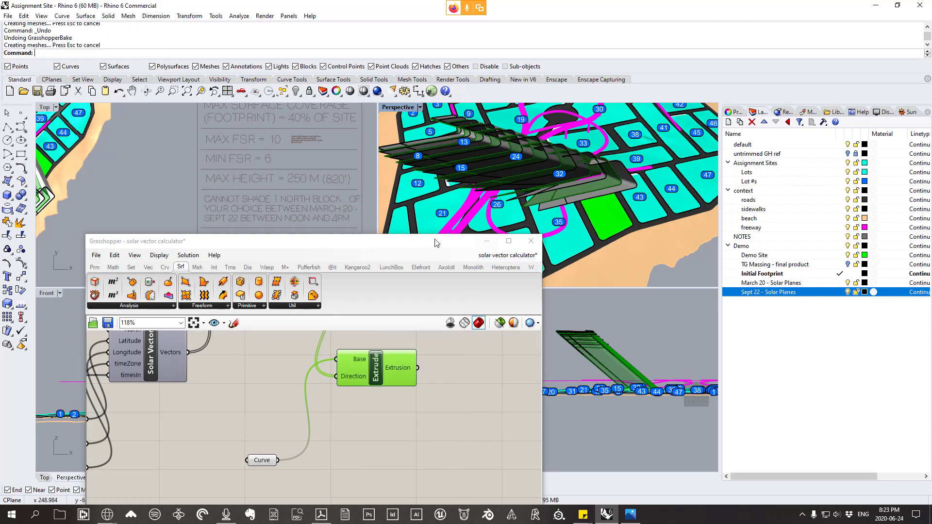
# - Dismiss the Grasshopper window, maximize the Perspective view and examine the baked March and September planes around the demo site
pyautogui.moveTo(437, 244); pyautogui.dragTo(466, 260)
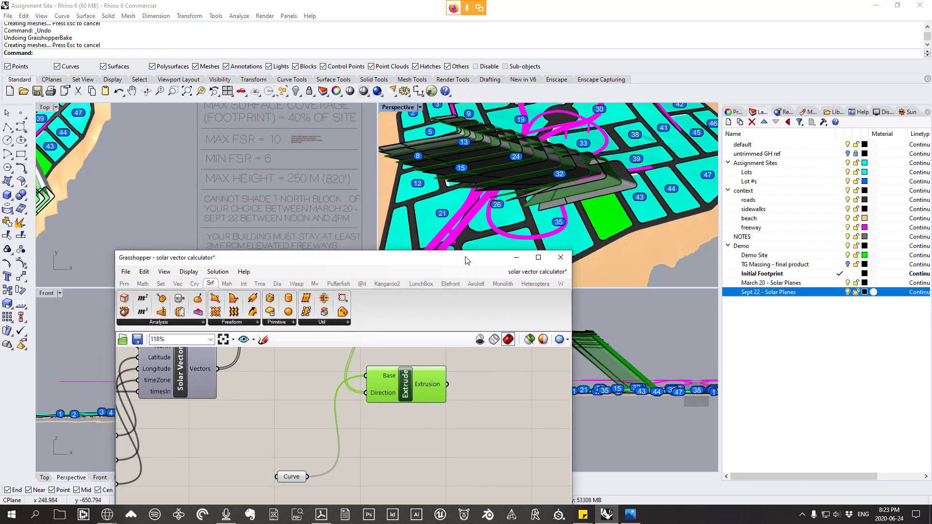
pyautogui.click(568, 256)
pyautogui.moveTo(567, 209); pyautogui.dragTo(462, 157, button='right')
pyautogui.doubleClick(395, 107)
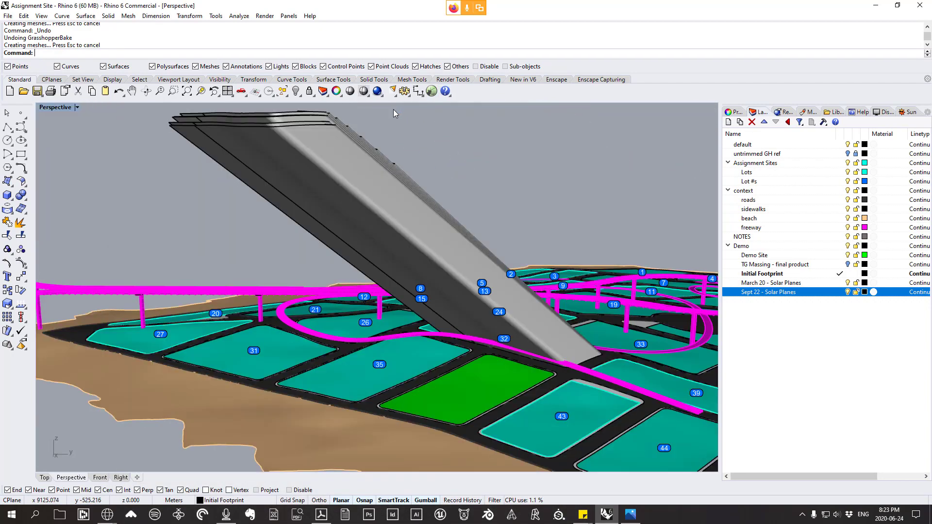
pyautogui.scroll(3, 414, 222)
pyautogui.scroll(-6, 415, 222)
pyautogui.moveTo(415, 223); pyautogui.dragTo(495, 236, button='right')
pyautogui.scroll(2, 469, 293)
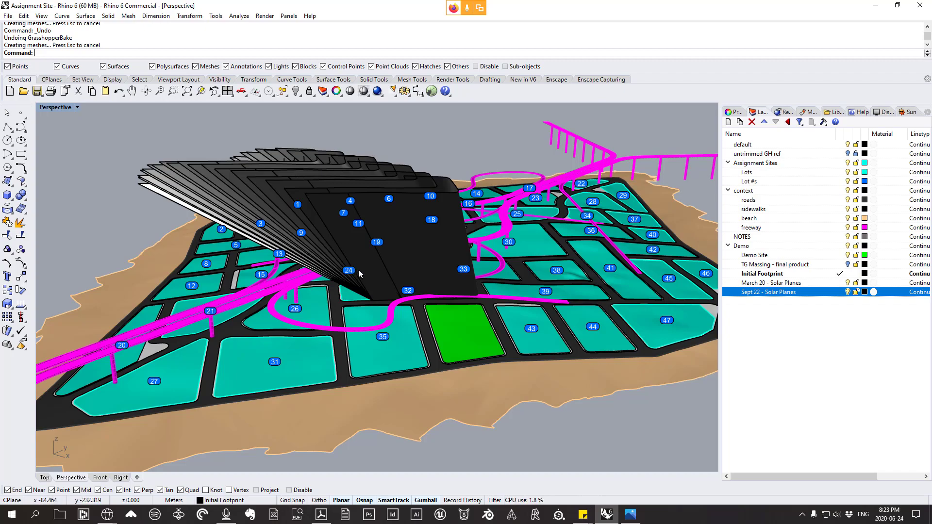
pyautogui.moveTo(362, 277); pyautogui.dragTo(426, 289, button='right')
pyautogui.moveTo(414, 300); pyautogui.dragTo(509, 285, button='right')
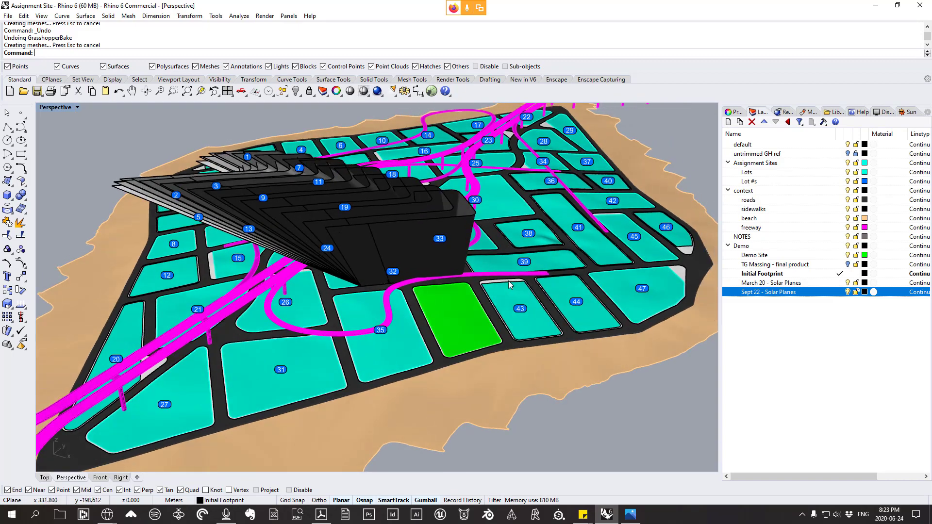
pyautogui.moveTo(482, 322); pyautogui.dragTo(449, 293, button='right')
# - Extrude the initial footprint curve on the demo site as a closed solid 250 m high
pyautogui.scroll(3, 463, 327)
pyautogui.click(466, 331)
pyautogui.scroll(5, 469, 340)
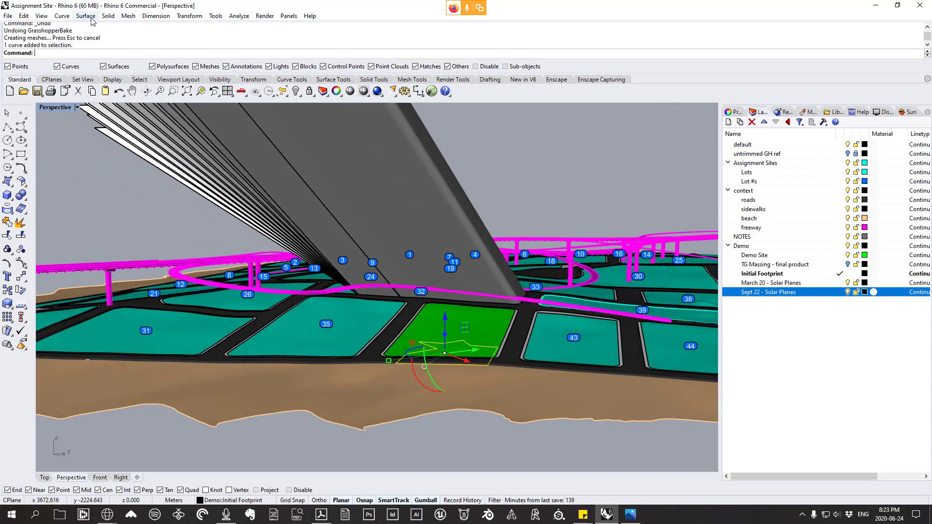
pyautogui.scroll(-3, 417, 358)
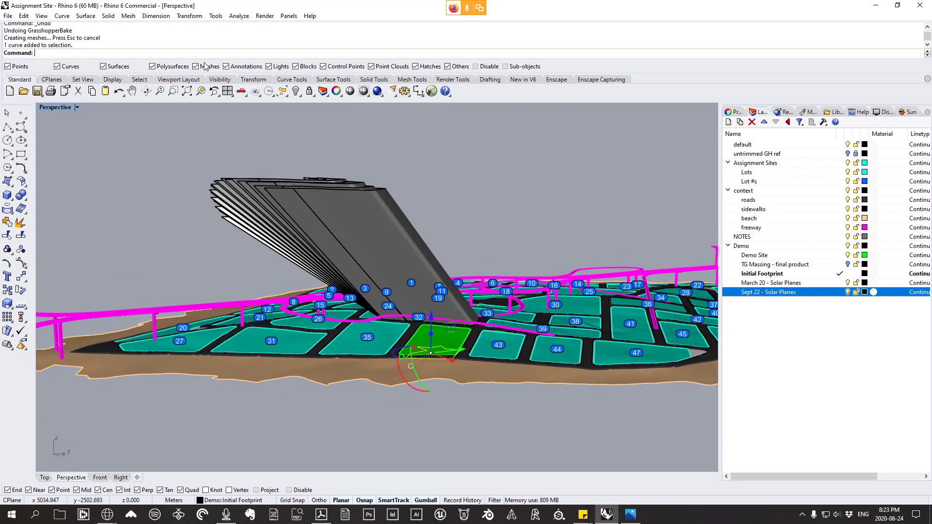
pyautogui.click(109, 16)
pyautogui.click(233, 185)
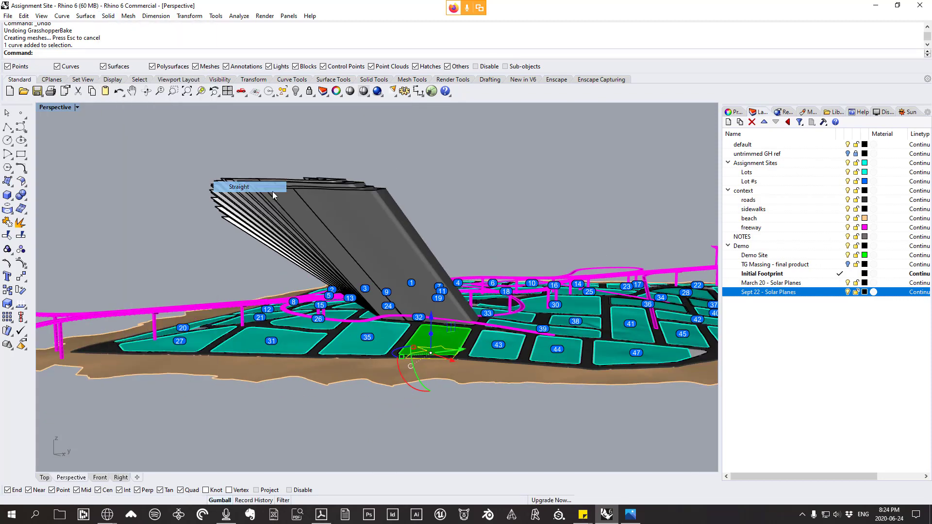
pyautogui.scroll(-8, 453, 195)
pyautogui.moveTo(453, 196); pyautogui.dragTo(712, 363, button='right')
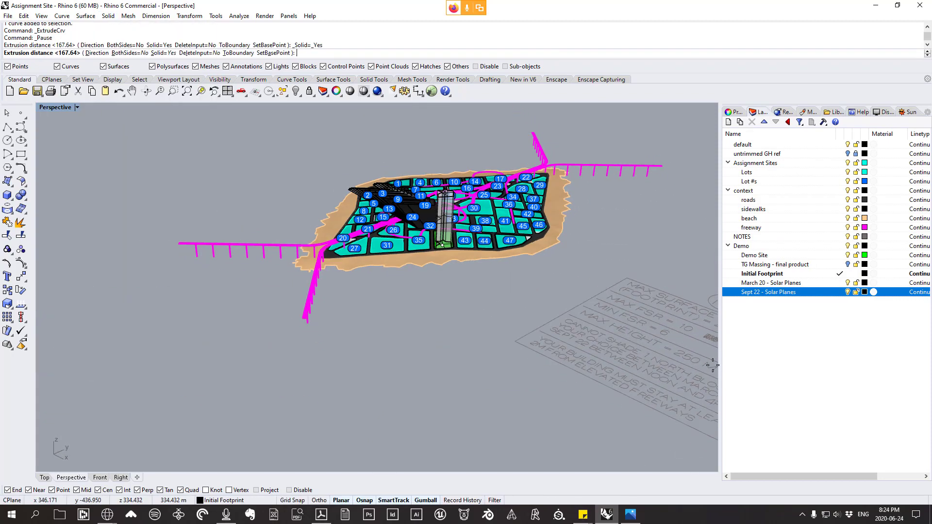
pyautogui.scroll(-2, 420, 209)
pyautogui.scroll(4, 468, 194)
pyautogui.moveTo(507, 209); pyautogui.dragTo(445, 194, button='right')
pyautogui.scroll(6, 443, 194)
pyautogui.write('250m')
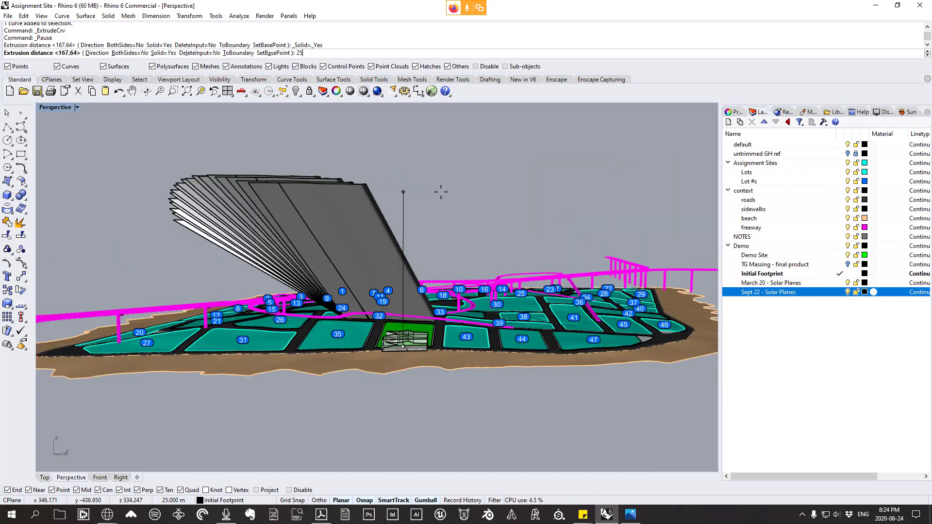
pyautogui.press('Return')
# - Examine from several angles where the extruded footprint meets the baked March and September solar planes
pyautogui.moveTo(436, 199)
pyautogui.mouseDown(button='right')
pyautogui.moveTo(437, 216)
pyautogui.moveTo(428, 189)
pyautogui.mouseUp(button='right')
pyautogui.scroll(5, 429, 262)
pyautogui.click(413, 293)
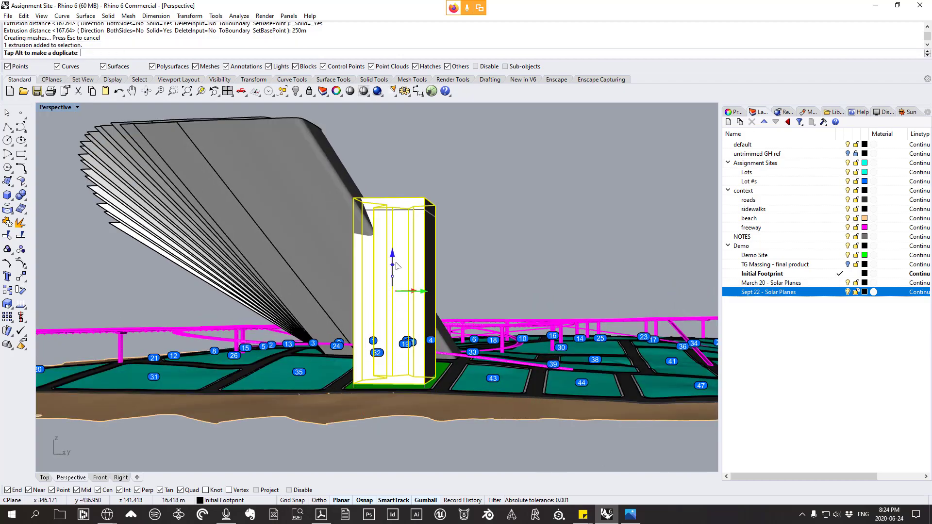
pyautogui.click(515, 217)
pyautogui.moveTo(514, 217); pyautogui.dragTo(438, 220, button='right')
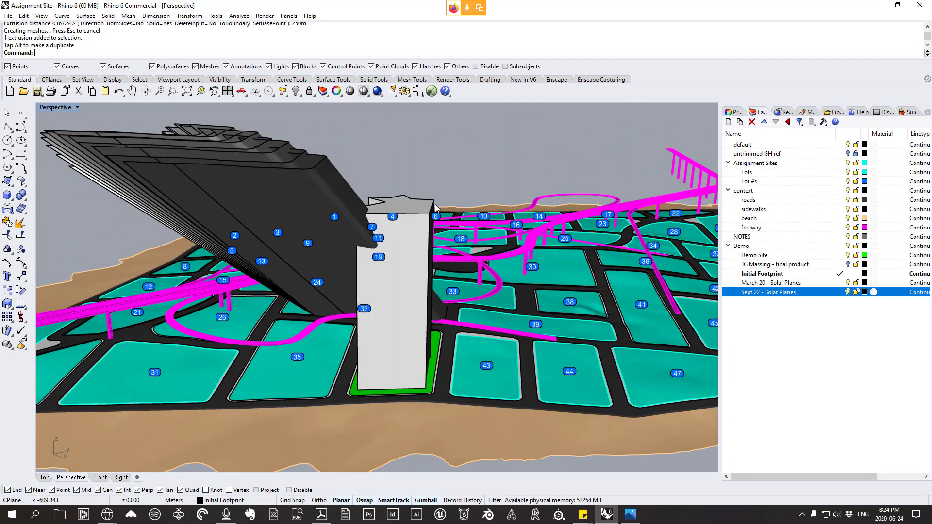
pyautogui.moveTo(399, 210)
pyautogui.mouseDown(button='right')
pyautogui.moveTo(384, 227)
pyautogui.moveTo(376, 208)
pyautogui.moveTo(410, 198)
pyautogui.moveTo(365, 240)
pyautogui.moveTo(394, 208)
pyautogui.mouseUp(button='right')
pyautogui.scroll(-4, 414, 206)
pyautogui.scroll(5, 414, 206)
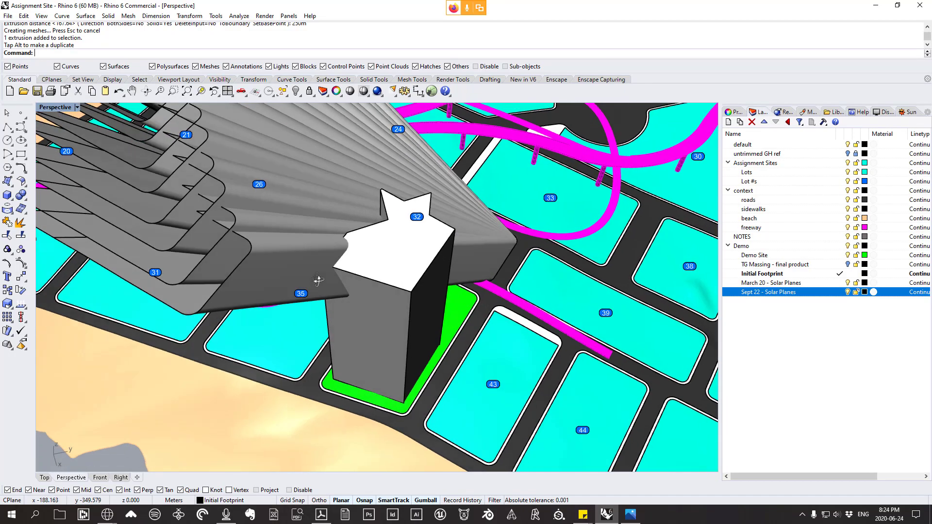
pyautogui.scroll(2, 394, 209)
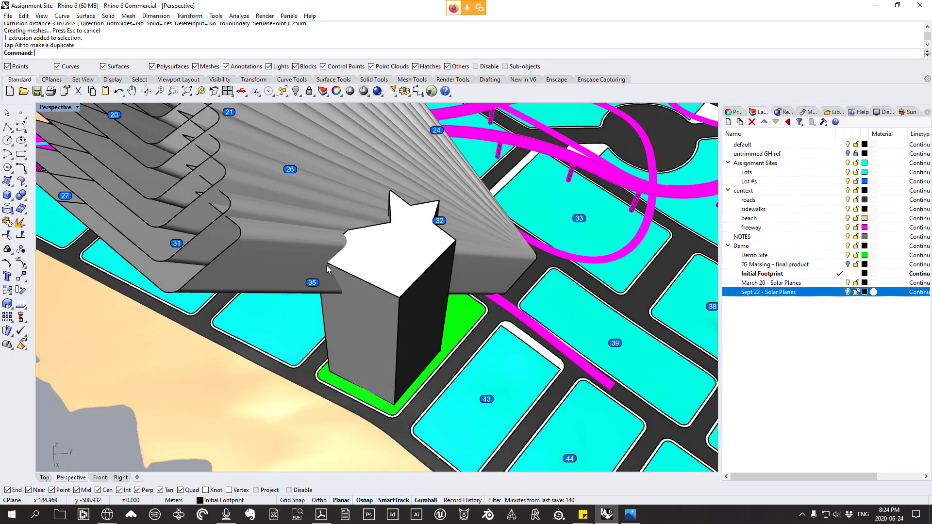
pyautogui.moveTo(328, 269); pyautogui.dragTo(427, 229, button='right')
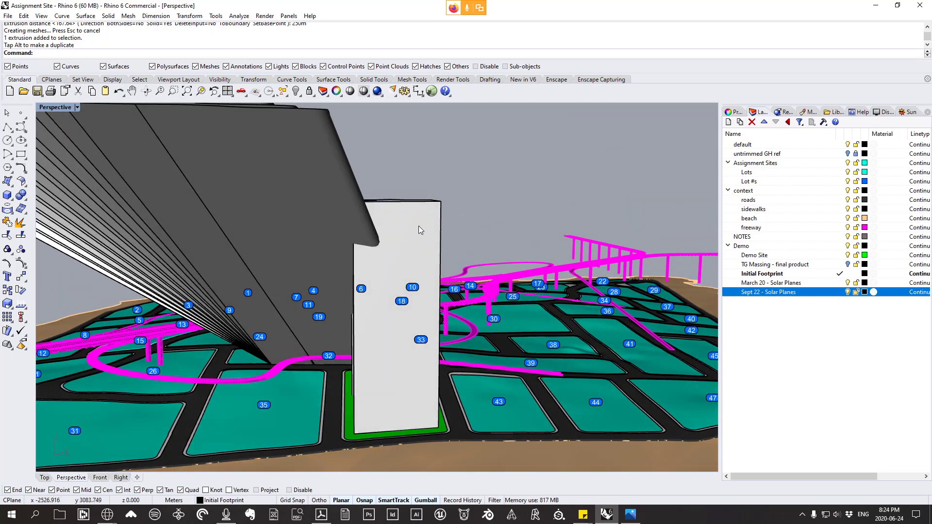
pyautogui.scroll(-4, 424, 226)
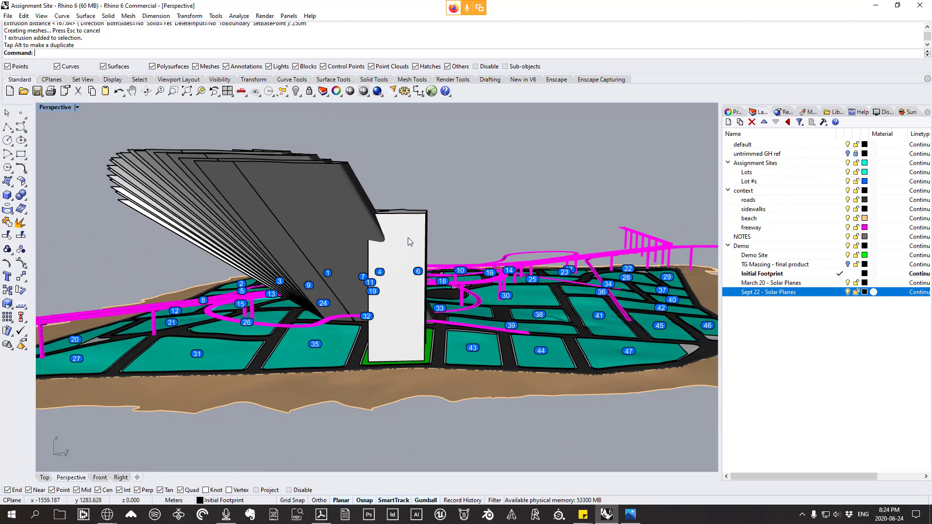
pyautogui.moveTo(410, 242); pyautogui.dragTo(411, 284, button='right')
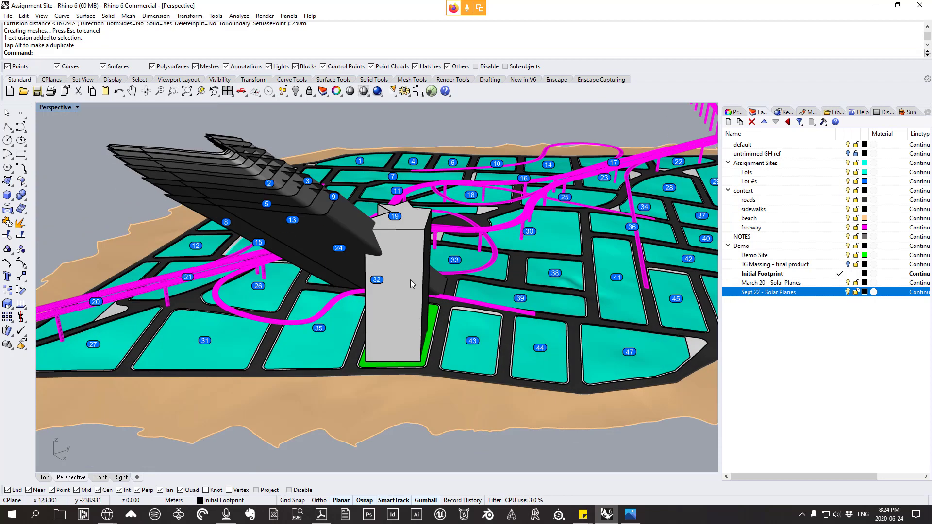
# - Launch Grasshopper and open the recent definition 20-06-24-site coverage-shadow envelope-floors fsr.gh
pyautogui.write('rass')
pyautogui.press('Return')
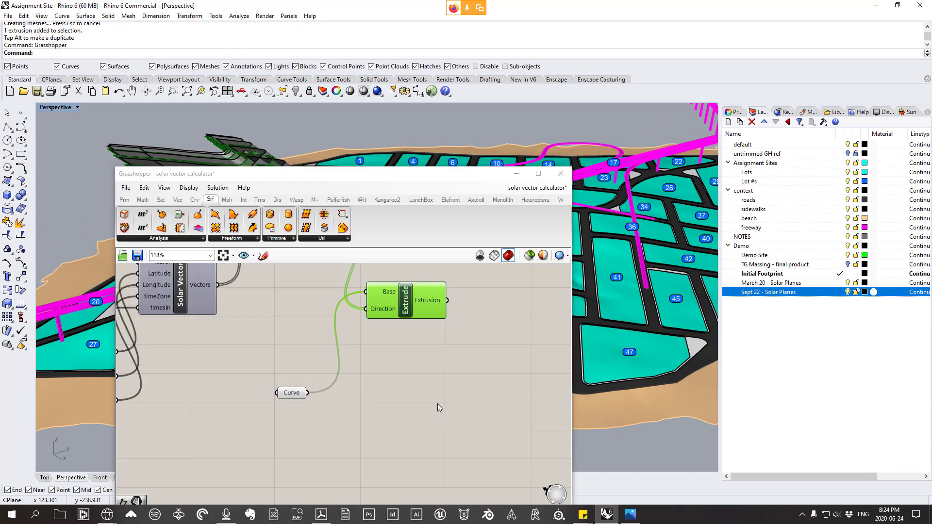
pyautogui.click(128, 189)
pyautogui.moveTo(217, 230)
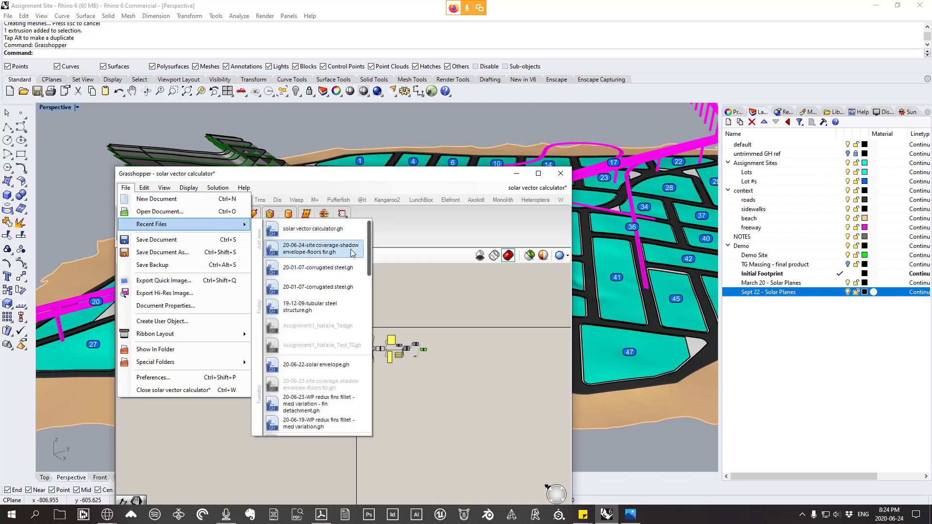
pyautogui.click(320, 249)
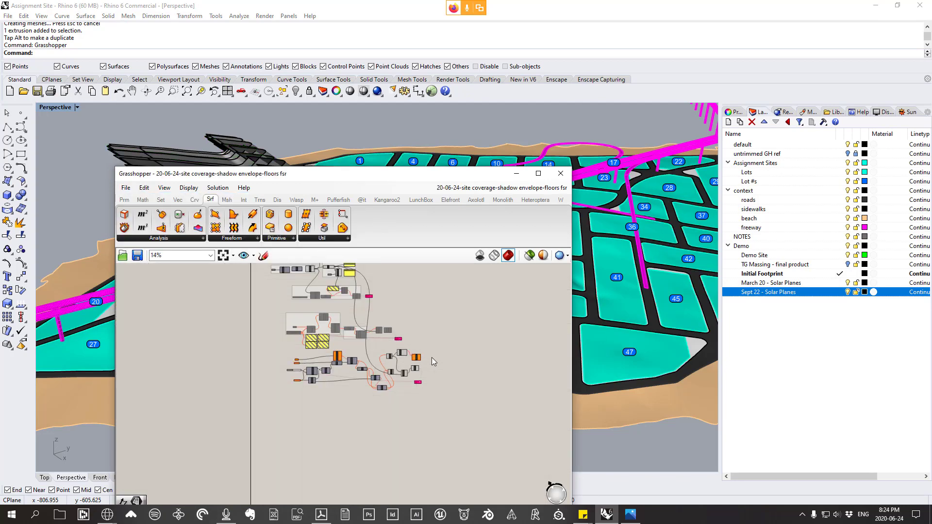
# - Enable all the disabled components in the shadow envelope part of the definition together
pyautogui.moveTo(368, 410); pyautogui.dragTo(390, 430, button='right')
pyautogui.scroll(-2, 432, 352)
pyautogui.moveTo(425, 344); pyautogui.dragTo(335, 427, button='right')
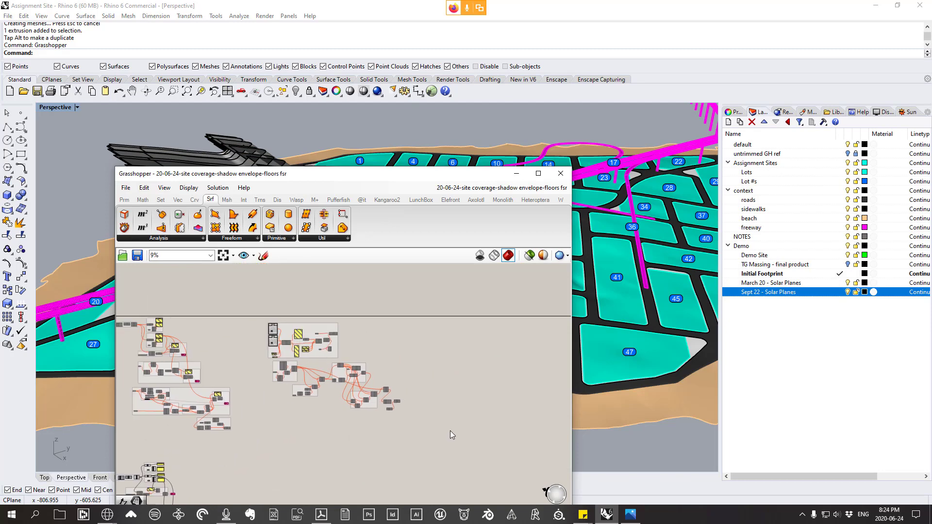
pyautogui.moveTo(450, 430); pyautogui.dragTo(241, 308)
pyautogui.scroll(4, 291, 367)
pyautogui.middleClick(342, 354)
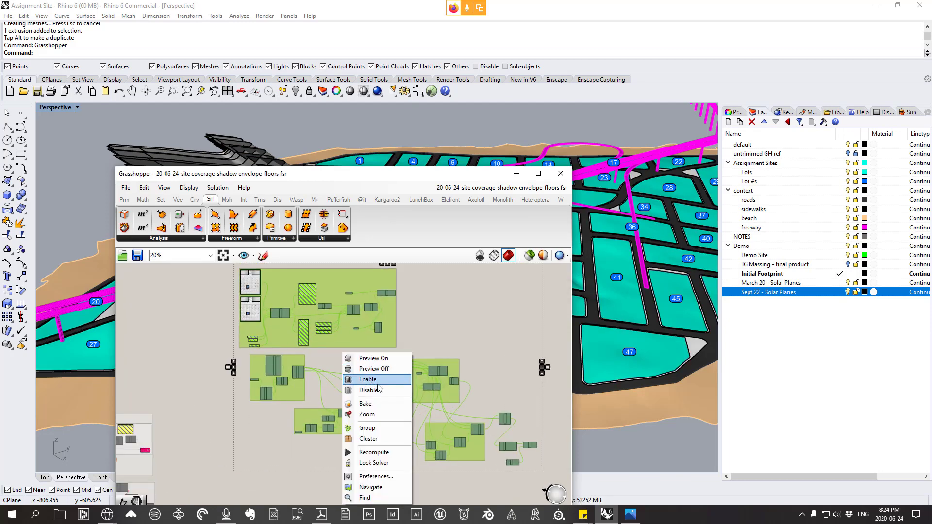
pyautogui.click(377, 381)
# - Assign the demo site's initial footprint curve to the Bldg Footprint parameter
pyautogui.moveTo(357, 369); pyautogui.dragTo(411, 394, button='right')
pyautogui.scroll(5, 340, 330)
pyautogui.moveTo(453, 435); pyautogui.dragTo(324, 321, button='right')
pyautogui.scroll(-1, 359, 296)
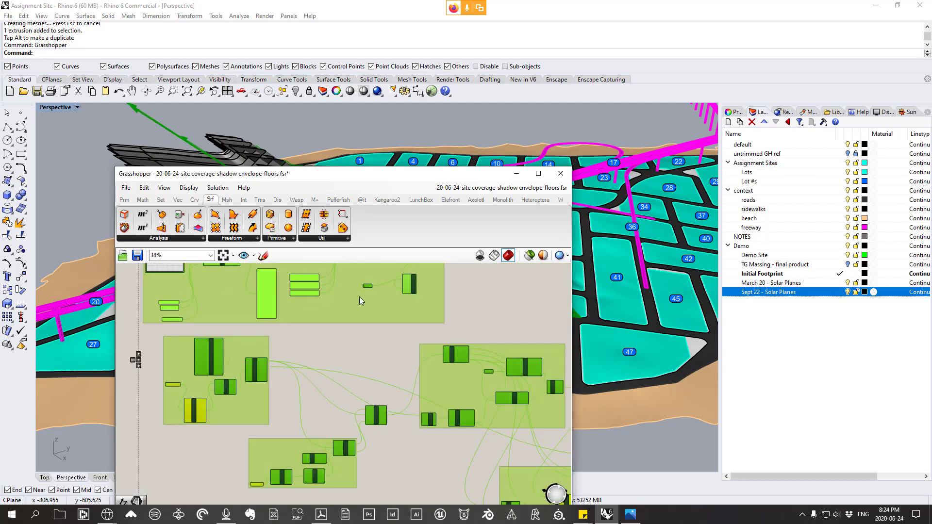
pyautogui.scroll(2, 209, 396)
pyautogui.moveTo(437, 276); pyautogui.dragTo(410, 369, button='right')
pyautogui.scroll(-4, 410, 369)
pyautogui.scroll(7, 262, 426)
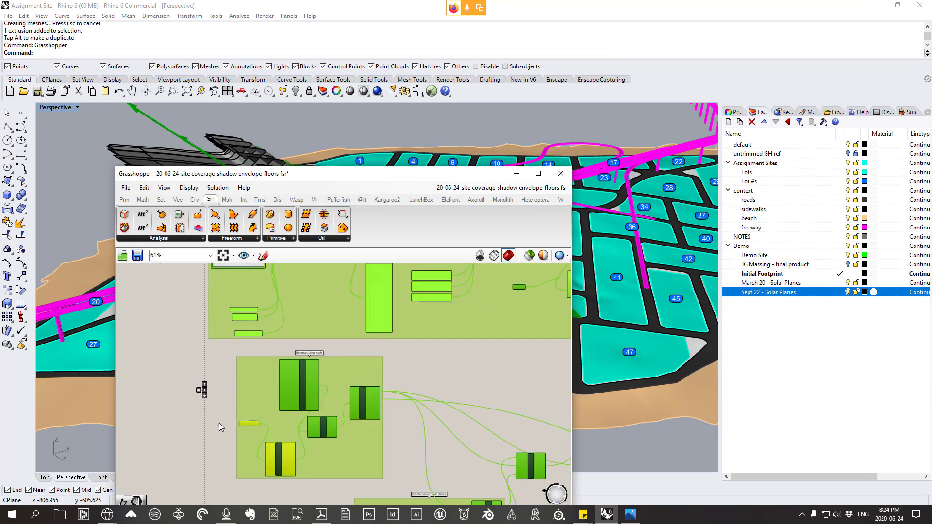
pyautogui.moveTo(468, 173); pyautogui.dragTo(931, 172)
pyautogui.moveTo(601, 328); pyautogui.dragTo(593, 212, button='right')
pyautogui.scroll(4, 447, 301)
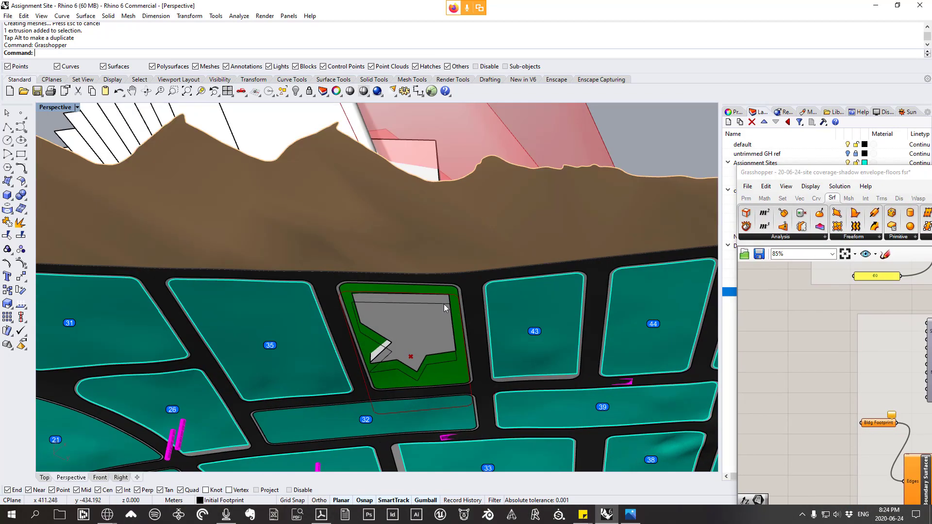
pyautogui.click(444, 304)
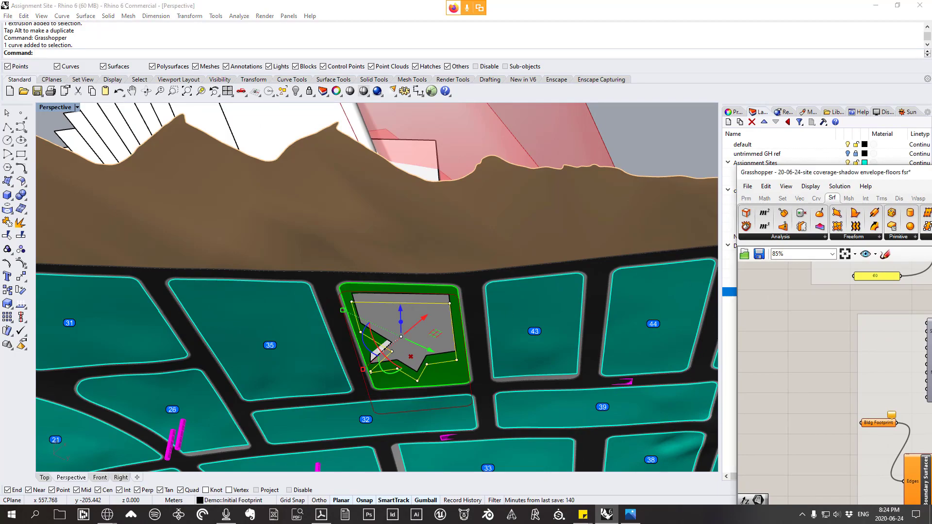
pyautogui.moveTo(428, 311); pyautogui.dragTo(422, 218, button='right')
pyautogui.moveTo(801, 172); pyautogui.dragTo(311, 147)
pyautogui.moveTo(524, 291); pyautogui.dragTo(337, 314, button='right')
# - Reference the baked solar planes as the Breps that trim the massing in the definition
pyautogui.rightClick(453, 408)
pyautogui.click(494, 439)
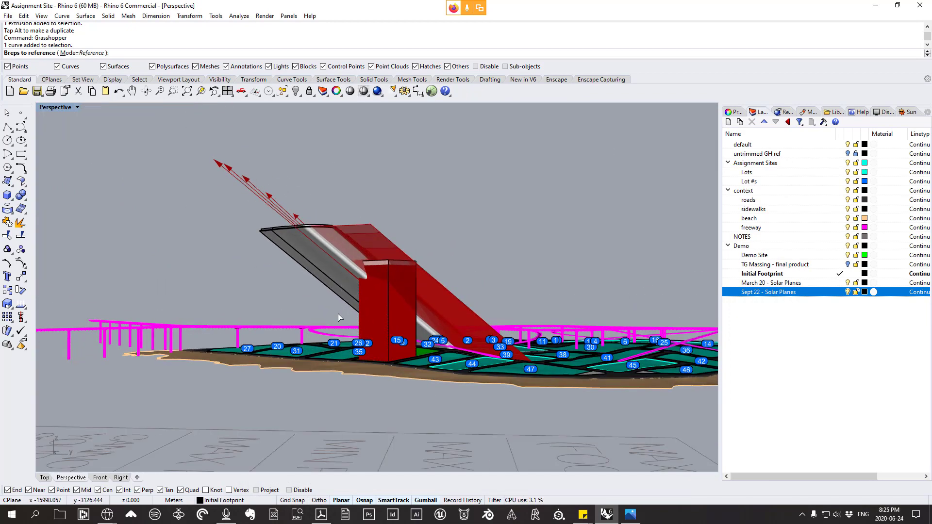
pyautogui.click(327, 212)
pyautogui.press('Return')
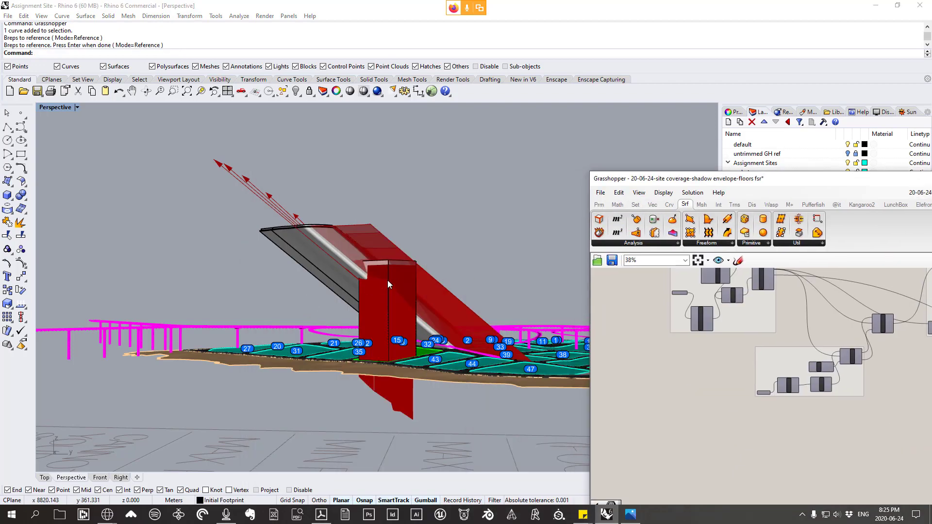
# - Delete the untrimmed 250 m footprint extrusion from the model
pyautogui.click(388, 284)
pyautogui.press('Delete')
pyautogui.moveTo(388, 284); pyautogui.dragTo(437, 301, button='right')
pyautogui.scroll(5, 481, 323)
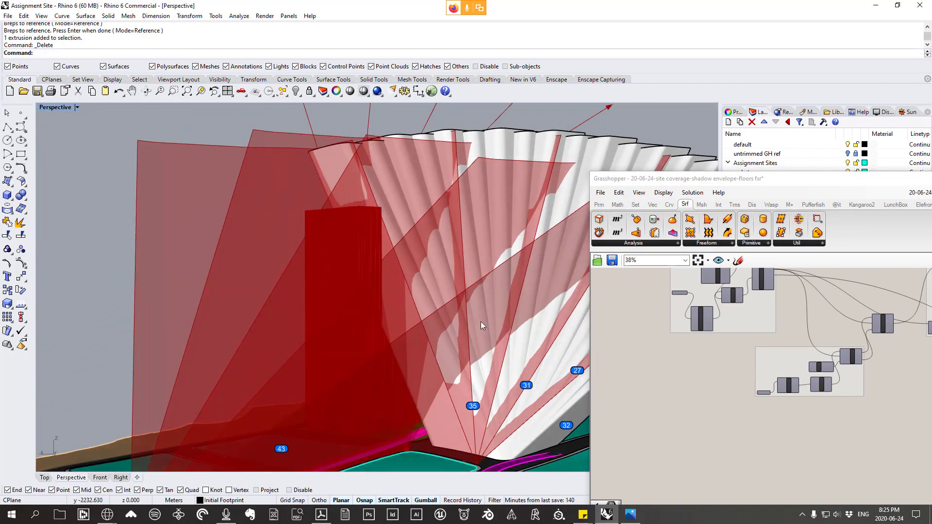
# - Select the last component of the definition and bake its trimmed massing surfaces
pyautogui.scroll(3, 743, 360)
pyautogui.click(746, 359)
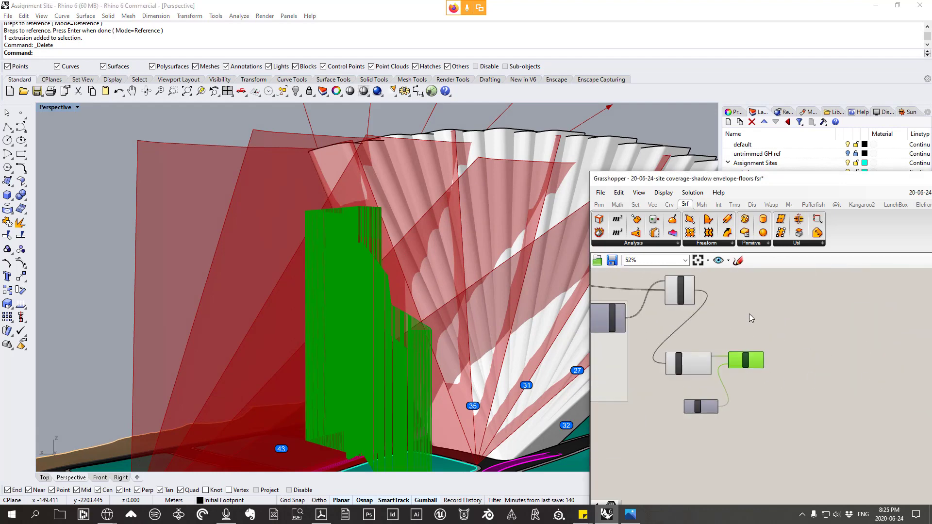
pyautogui.rightClick(751, 318)
pyautogui.click(781, 365)
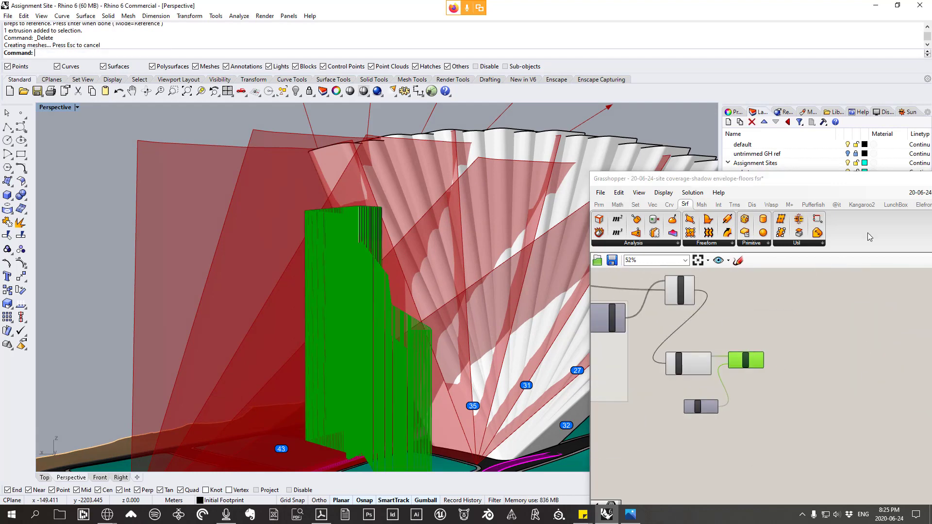
# - Dismiss the Grasshopper window and hide the Sept 22 and March 20 - Solar Planes layers around the baked massing
pyautogui.moveTo(880, 183); pyautogui.dragTo(732, 176)
pyautogui.click(803, 175)
pyautogui.moveTo(399, 257)
pyautogui.mouseDown(button='right')
pyautogui.moveTo(385, 238)
pyautogui.moveTo(398, 260)
pyautogui.mouseUp(button='right')
pyautogui.click(357, 277)
pyautogui.click(389, 296)
pyautogui.moveTo(349, 291); pyautogui.dragTo(379, 248, button='right')
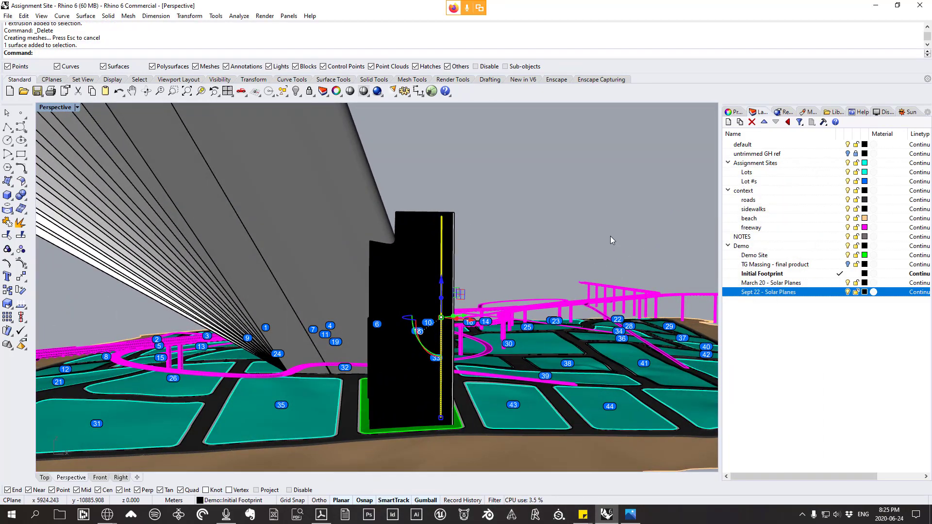
pyautogui.click(848, 292)
pyautogui.click(848, 283)
pyautogui.moveTo(515, 452); pyautogui.dragTo(425, 220, button='right')
pyautogui.press('Home')
# - Inspect the trimmed massing from several sides in Rendered display mode and return to Shaded
pyautogui.click(41, 16)
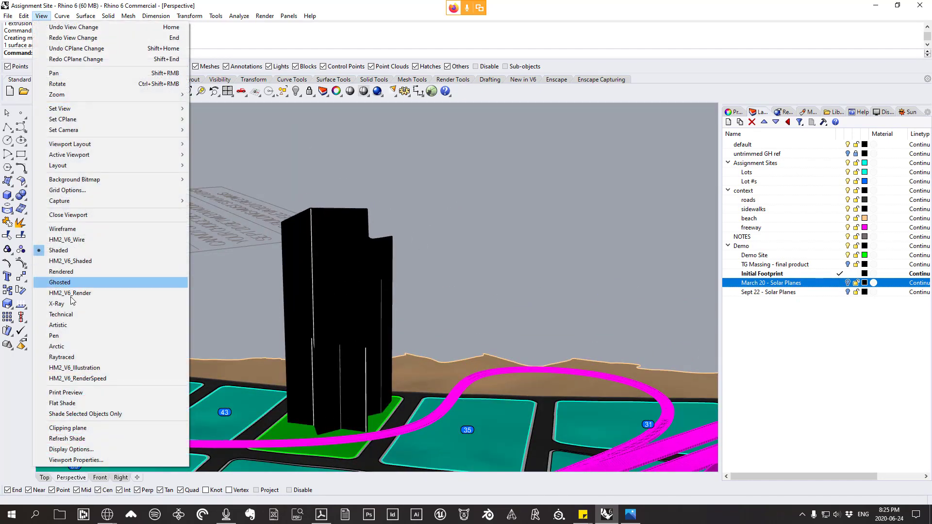
pyautogui.click(79, 273)
pyautogui.moveTo(549, 264); pyautogui.dragTo(289, 323, button='right')
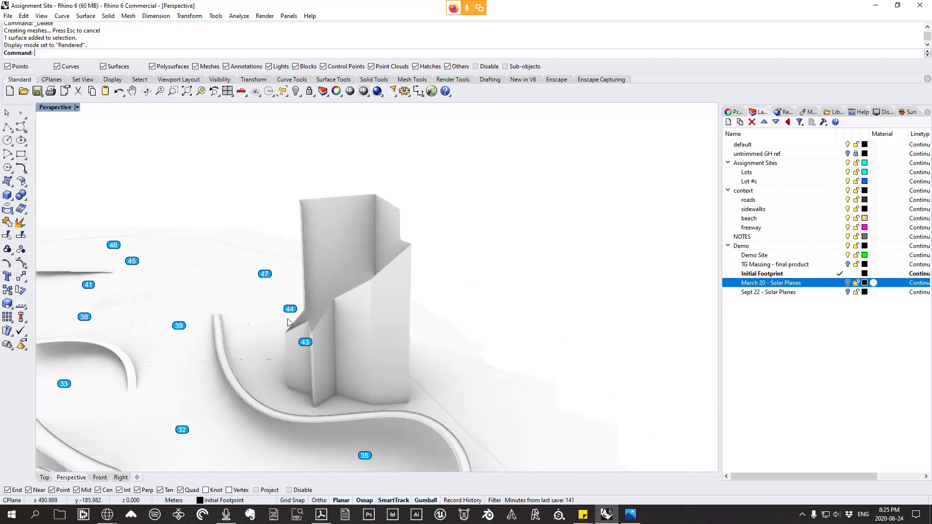
pyautogui.moveTo(458, 237); pyautogui.dragTo(368, 307, button='right')
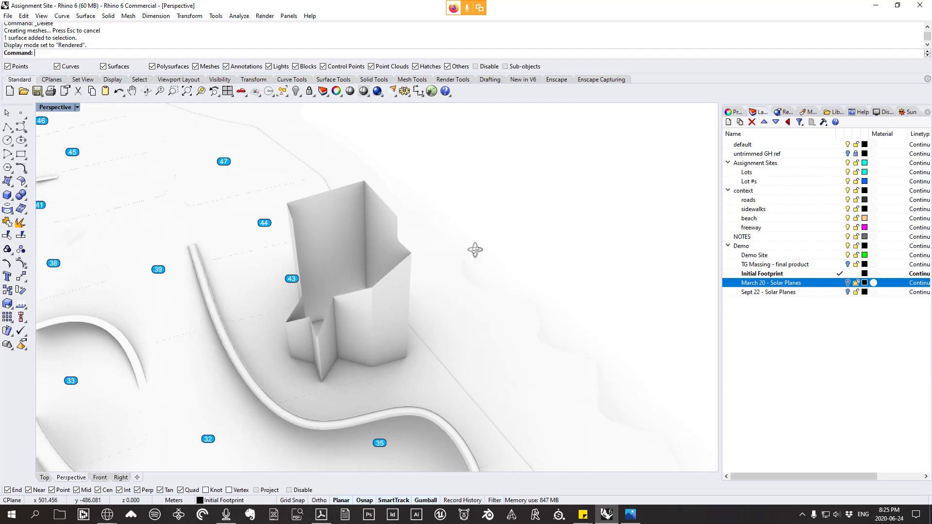
pyautogui.moveTo(475, 250); pyautogui.dragTo(529, 230, button='right')
pyautogui.moveTo(425, 228); pyautogui.dragTo(417, 360, button='right')
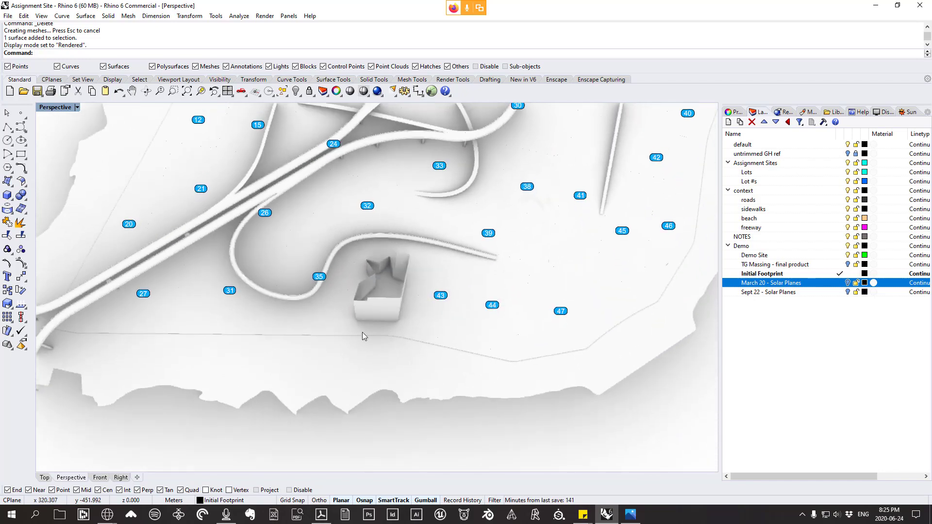
pyautogui.moveTo(362, 335); pyautogui.dragTo(492, 293, button='right')
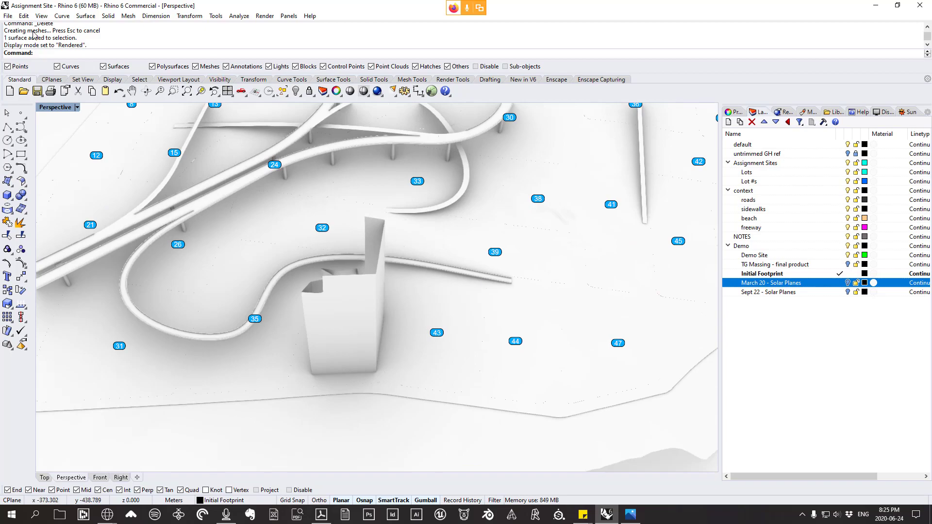
pyautogui.click(41, 16)
pyautogui.click(86, 247)
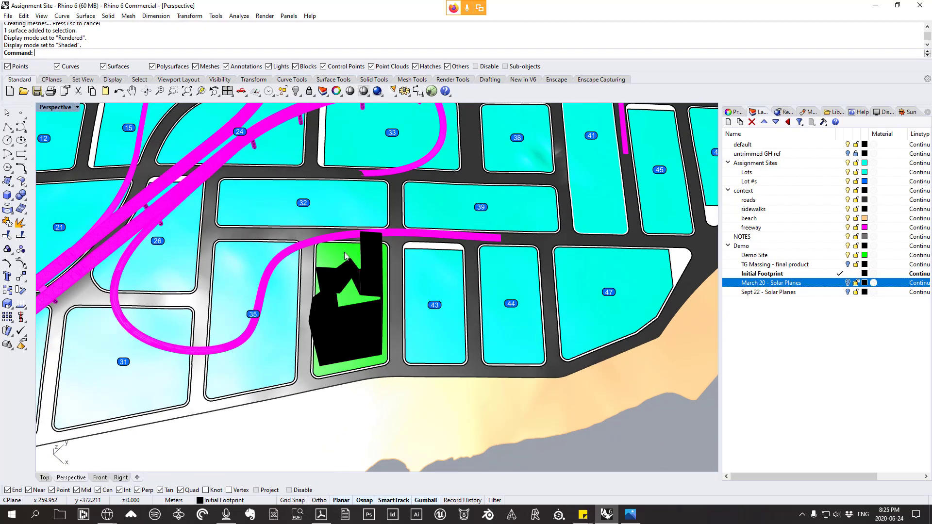
# - Delete all the baked massing surfaces from the demo site
pyautogui.moveTo(342, 232); pyautogui.dragTo(397, 302, button='right')
pyautogui.click(338, 249)
pyautogui.press('Delete')
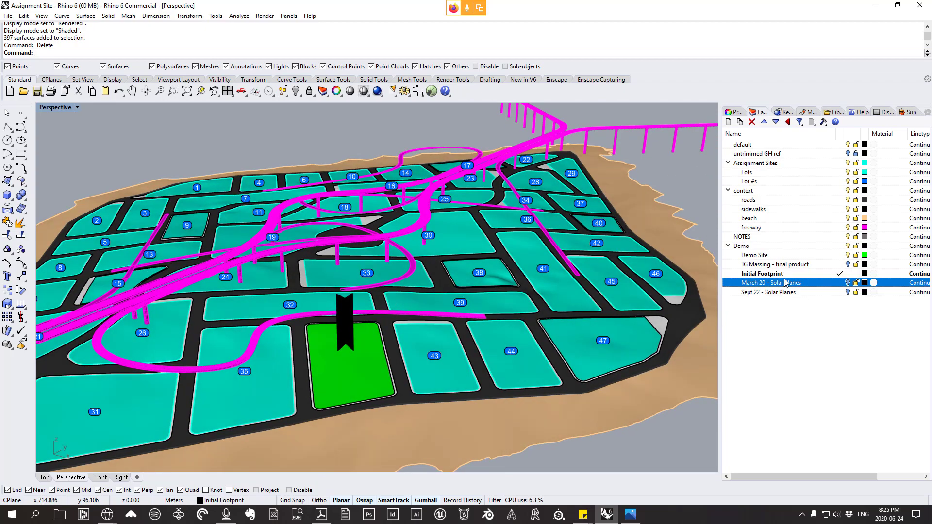
pyautogui.moveTo(340, 291); pyautogui.dragTo(347, 320, button='right')
pyautogui.click(346, 383)
pyautogui.press('Delete')
pyautogui.moveTo(346, 384); pyautogui.dragTo(298, 274, button='right')
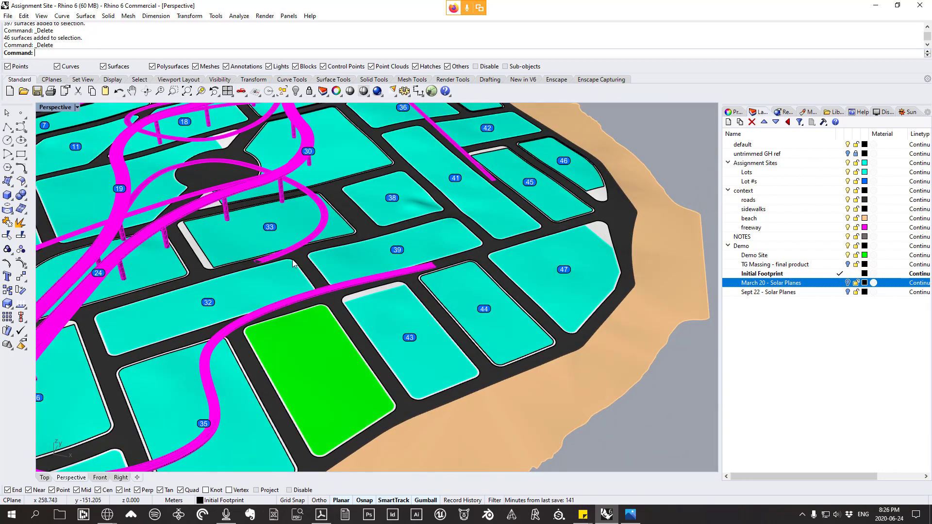
# - Duplicate the face borders of the sidewalk surrounding lot 39
pyautogui.scroll(5, 293, 264)
pyautogui.click(62, 15)
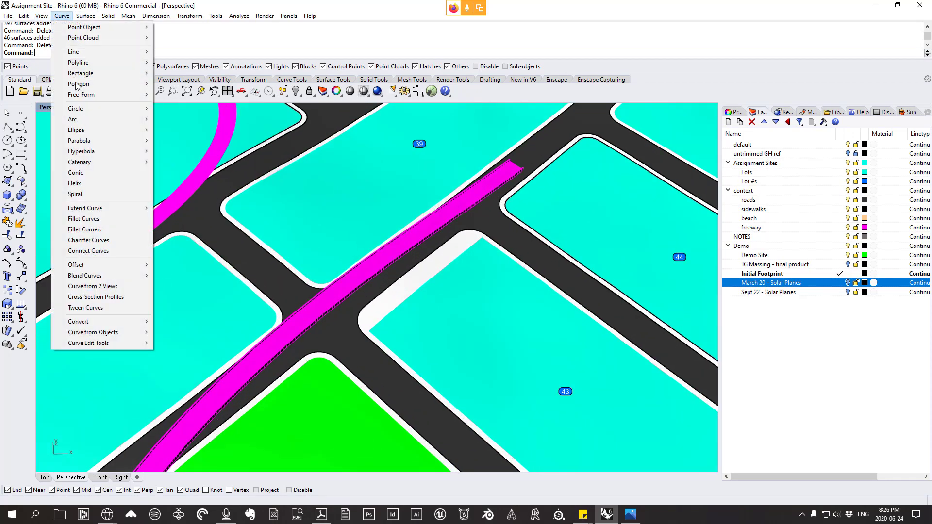
pyautogui.moveTo(133, 333)
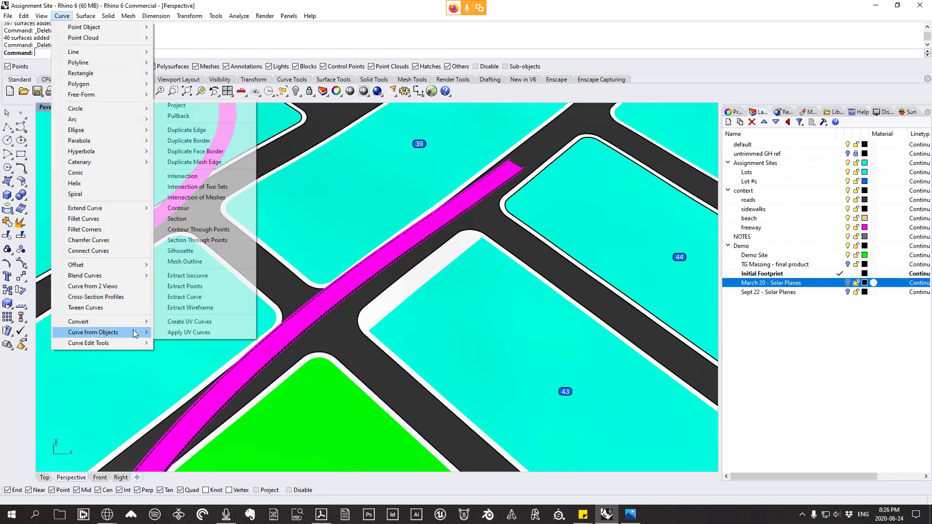
pyautogui.click(221, 152)
pyautogui.scroll(3, 302, 281)
pyautogui.click(312, 310)
pyautogui.press('Return')
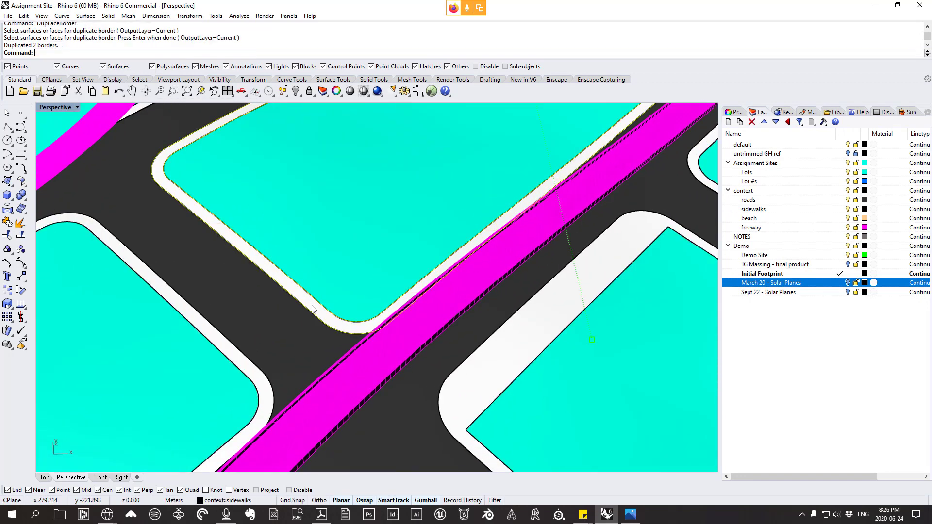
# - Delete the sidewalk's inner duplicated border around lot 39 and select the remaining outer border curve
pyautogui.keyDown('ctrl'); pyautogui.click(314, 314); pyautogui.keyUp('ctrl')
pyautogui.press('Delete')
pyautogui.click(313, 314)
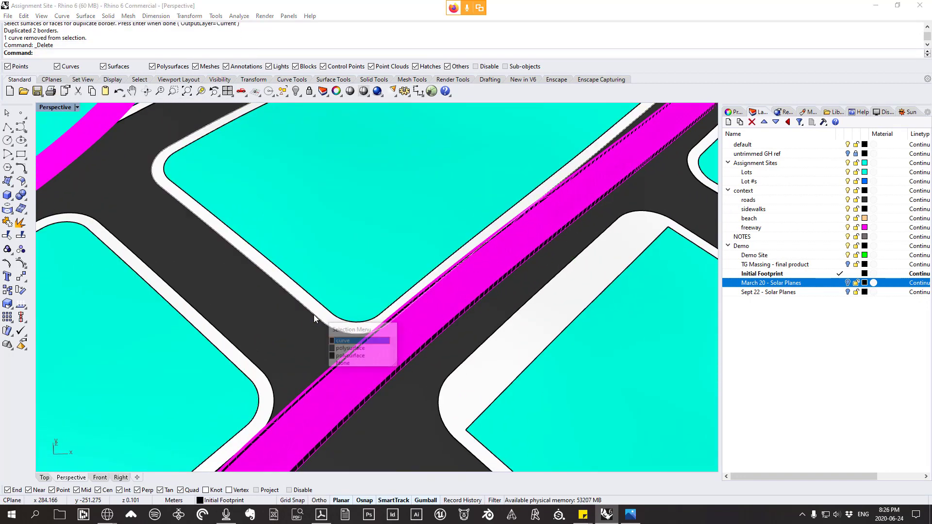
pyautogui.click(340, 339)
pyautogui.scroll(-6, 318, 313)
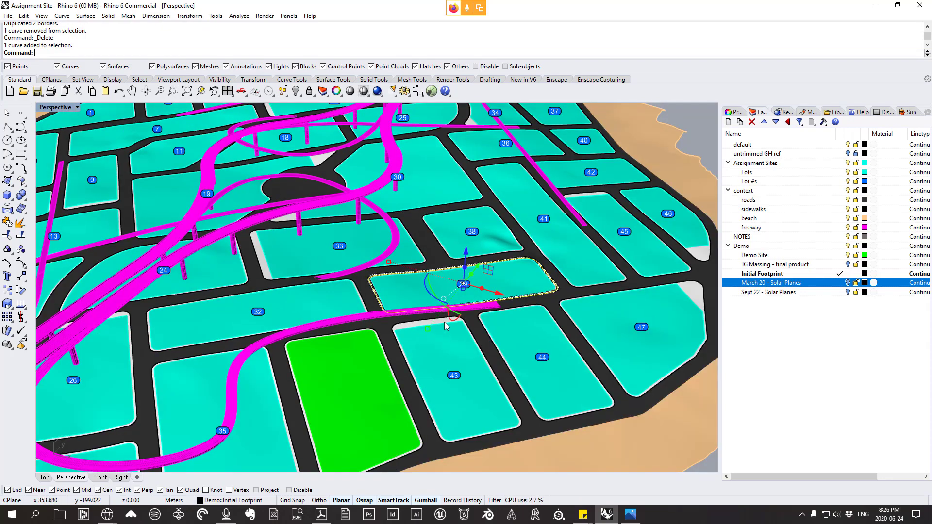
# - Reopen the Grasshopper window and switch to the solar vector calculator definition
pyautogui.press('Return')
pyautogui.scroll(-5, 505, 320)
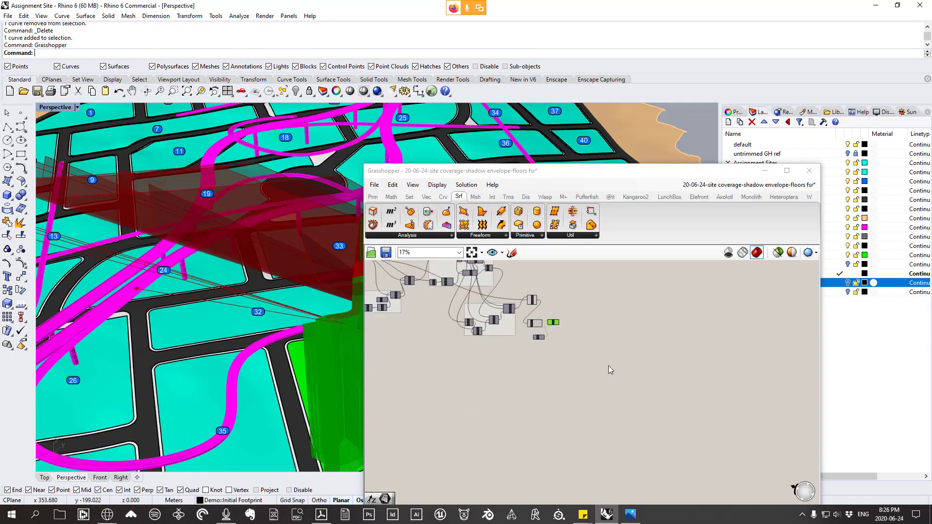
pyautogui.moveTo(603, 372); pyautogui.dragTo(476, 278)
pyautogui.click(749, 185)
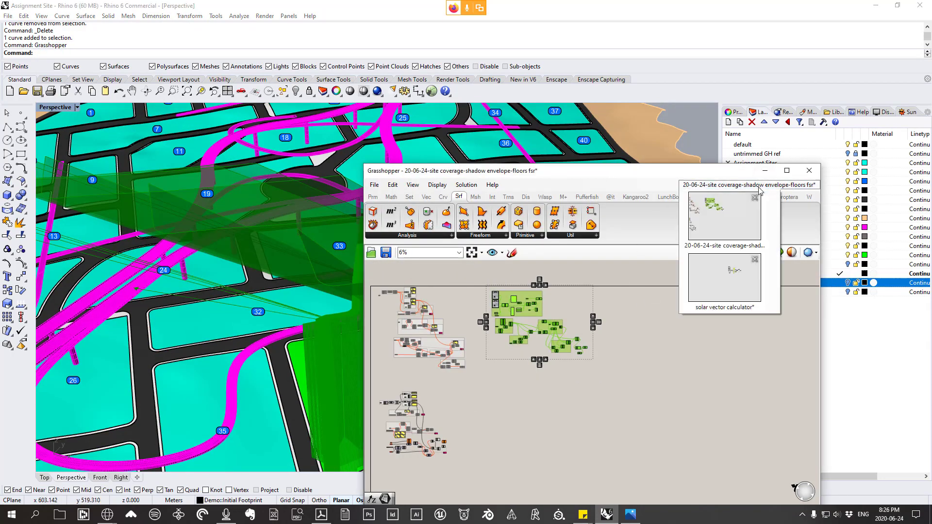
pyautogui.click(740, 276)
# - Set the selected outer sidewalk border as the single curve of the Curve parameter feeding the Extrude component
pyautogui.scroll(10, 629, 342)
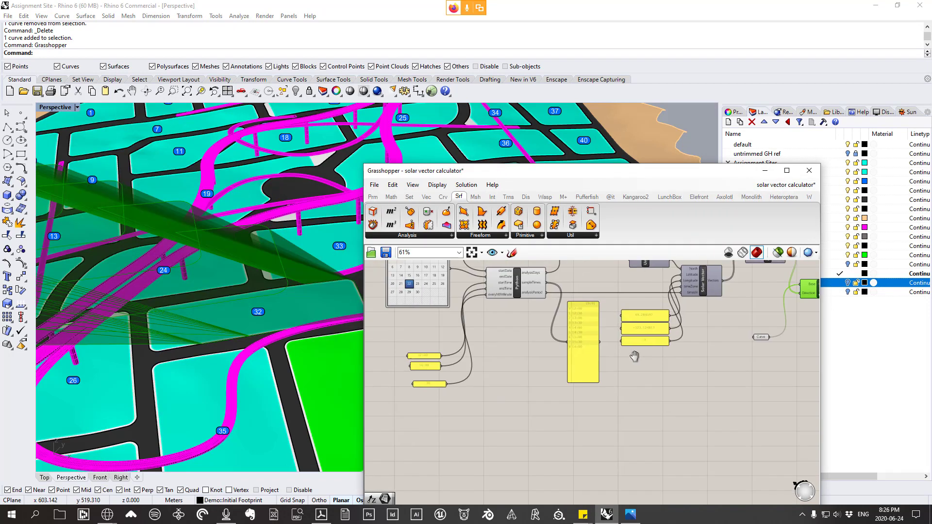
pyautogui.scroll(5, 760, 335)
pyautogui.rightClick(585, 360)
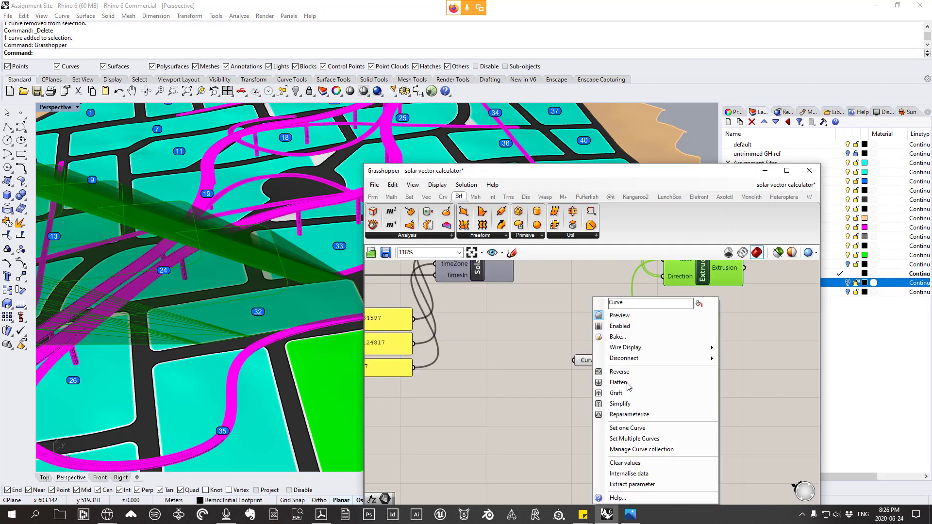
pyautogui.click(635, 432)
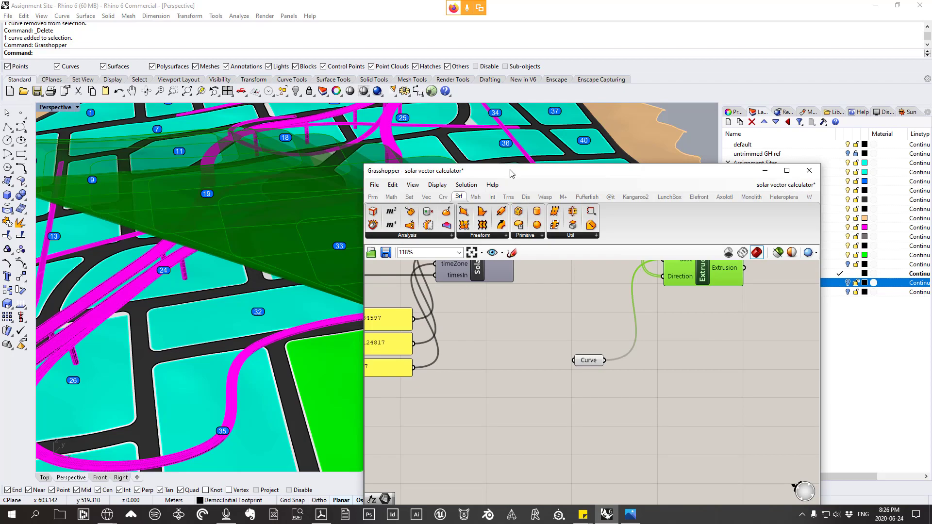
# - Move the Grasshopper window aside and examine the solar planes around the demo site and lot 39 from several angles
pyautogui.moveTo(512, 173); pyautogui.dragTo(738, 377)
pyautogui.moveTo(369, 272); pyautogui.dragTo(375, 294, button='right')
pyautogui.scroll(8, 427, 228)
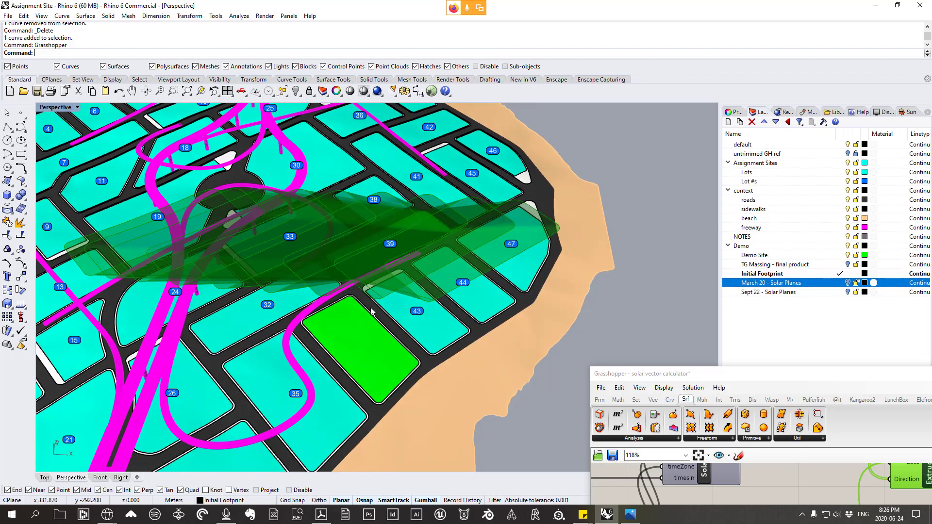
pyautogui.moveTo(371, 311); pyautogui.dragTo(388, 297, button='right')
pyautogui.moveTo(281, 307); pyautogui.dragTo(308, 321, button='right')
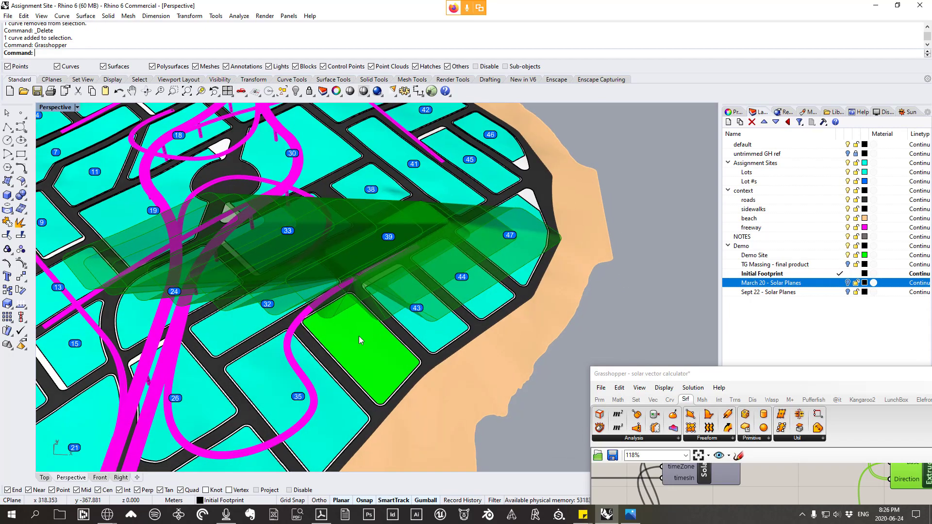
pyautogui.moveTo(360, 340); pyautogui.dragTo(355, 281, button='right')
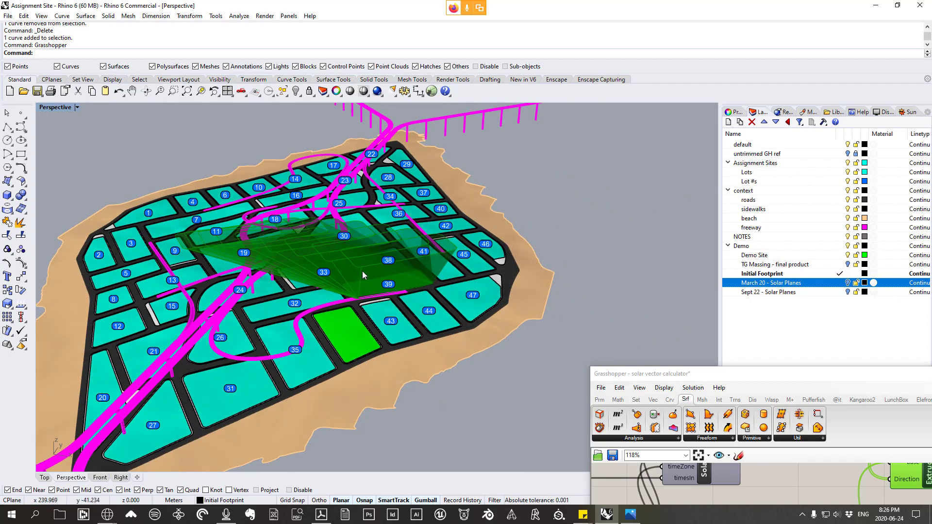
pyautogui.scroll(-5, 325, 246)
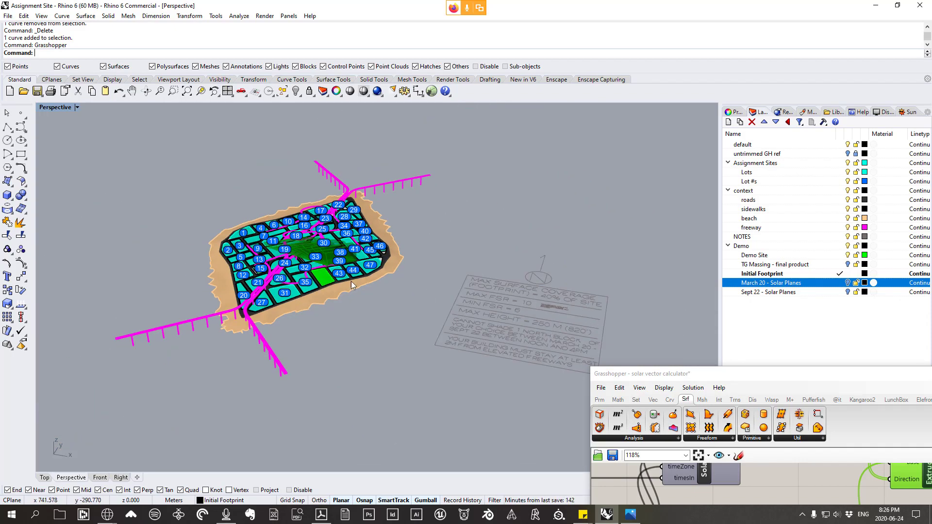
# - Save the solar vector definition to the Desktop under the new name 20-06-24-solar planes
pyautogui.moveTo(727, 380); pyautogui.dragTo(501, 184)
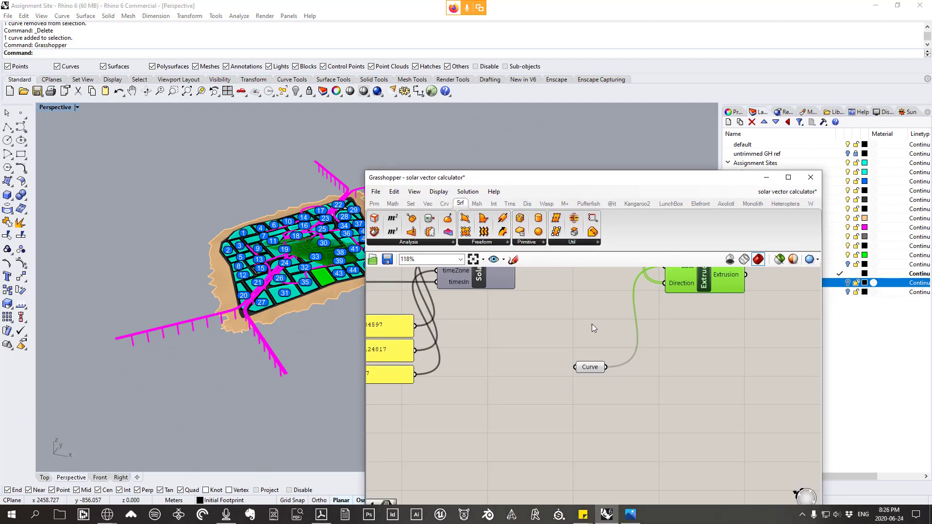
pyautogui.scroll(-4, 589, 325)
pyautogui.scroll(1, 616, 333)
pyautogui.moveTo(554, 338); pyautogui.dragTo(572, 368, button='right')
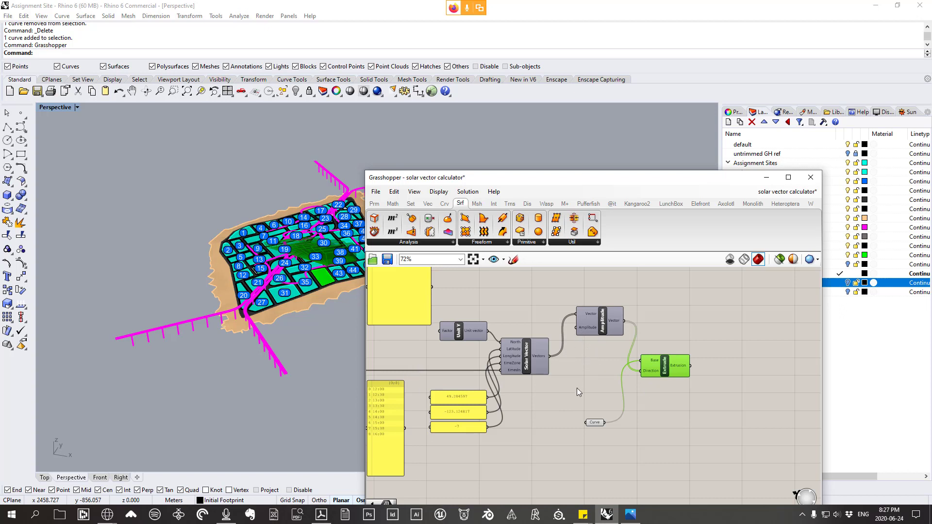
pyautogui.moveTo(574, 384); pyautogui.dragTo(595, 389, button='right')
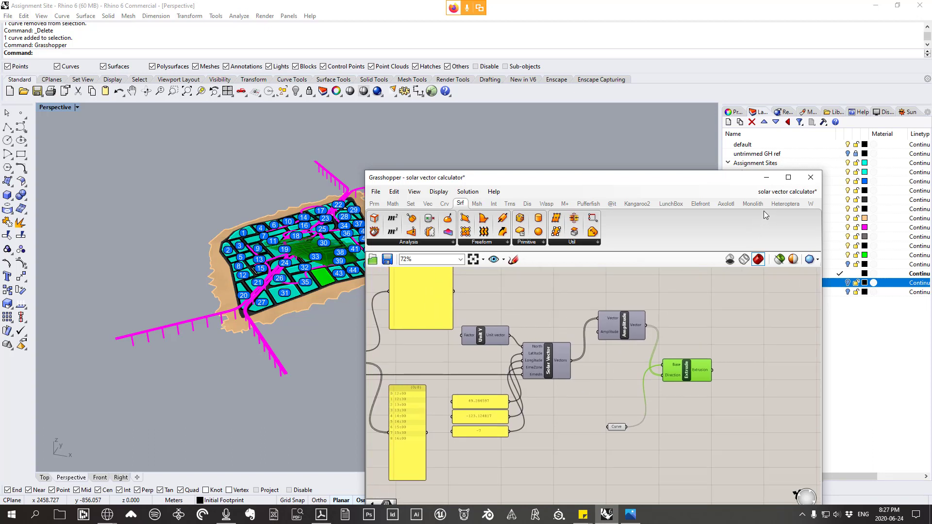
pyautogui.scroll(-5, 645, 310)
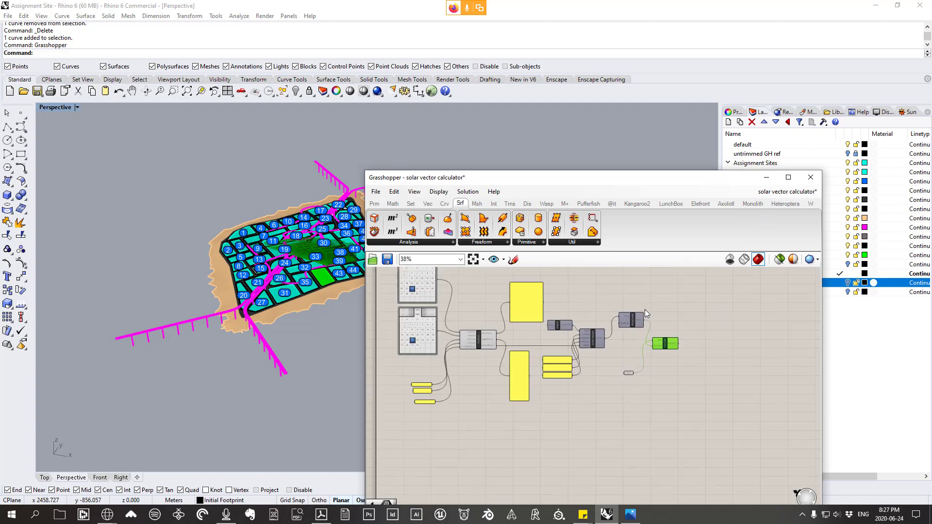
pyautogui.click(376, 191)
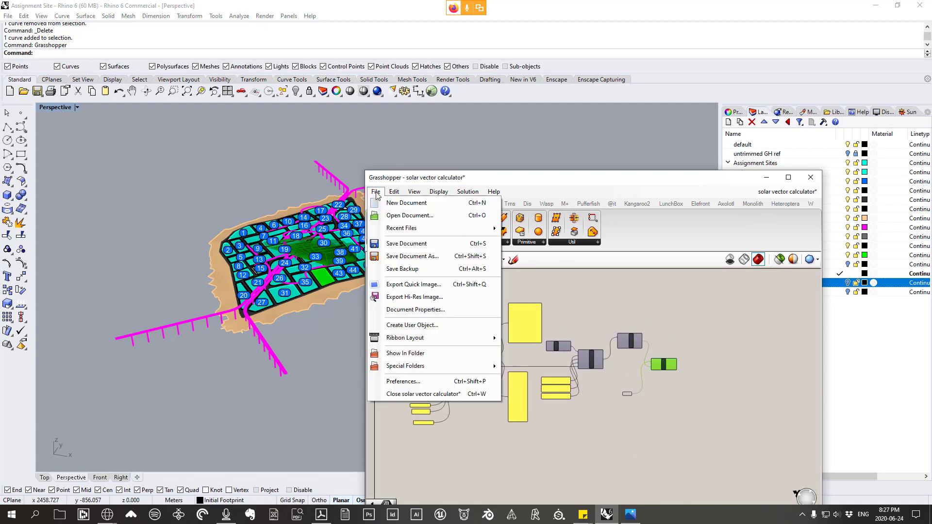
pyautogui.click(424, 257)
pyautogui.click(407, 268)
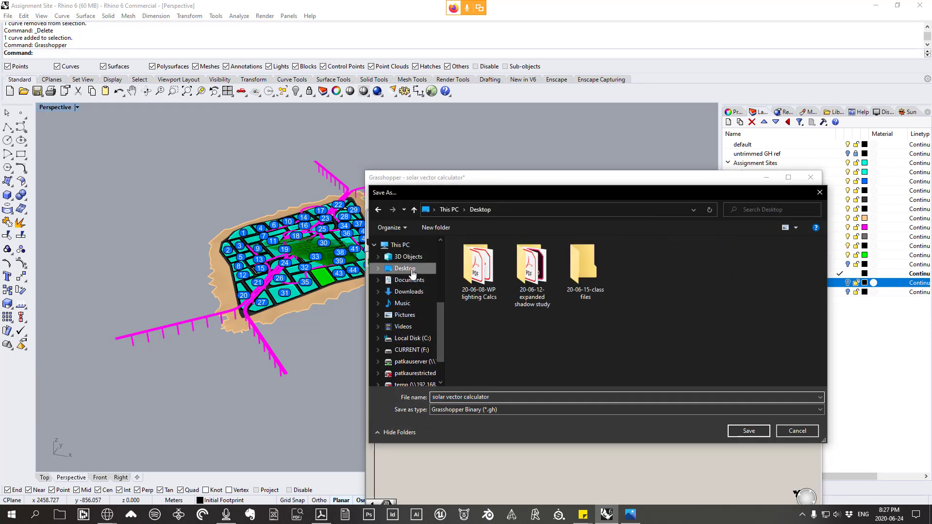
pyautogui.write('20-')
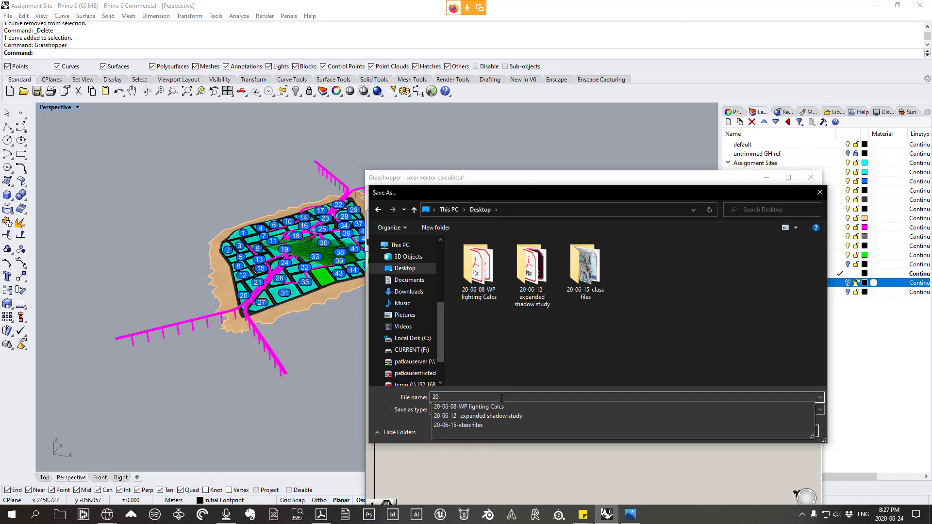
pyautogui.write('06-24')
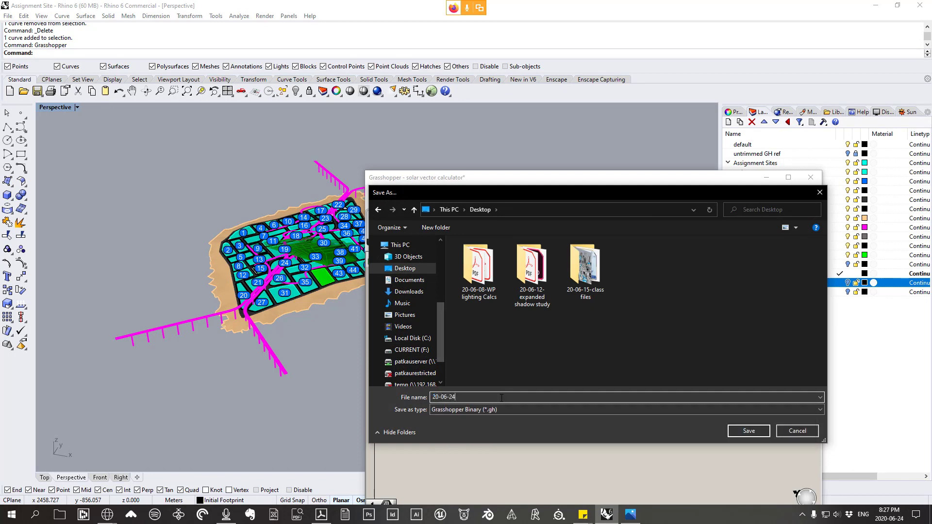
pyautogui.write('-solar planes')
pyautogui.press('Return')
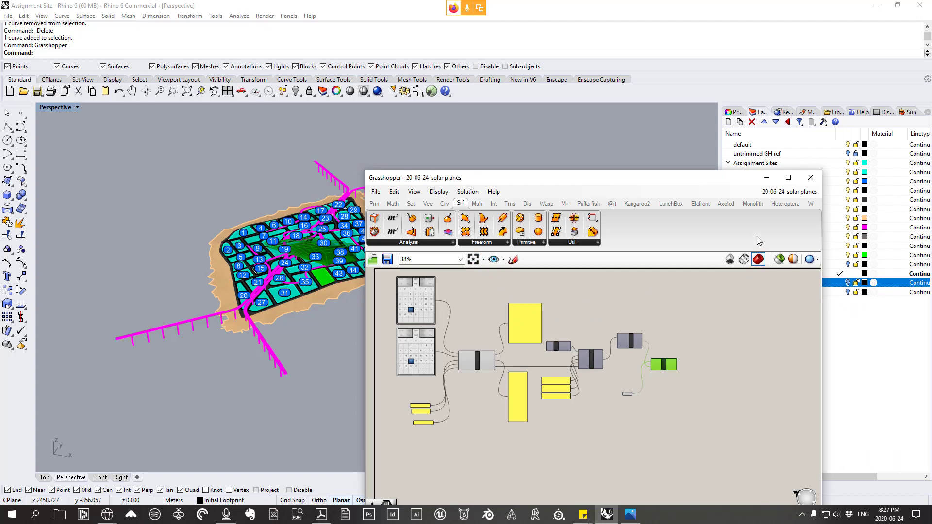
# - Close the 20-06-24 site coverage, shadow envelope and floors definition without saving its changes
pyautogui.moveTo(782, 194)
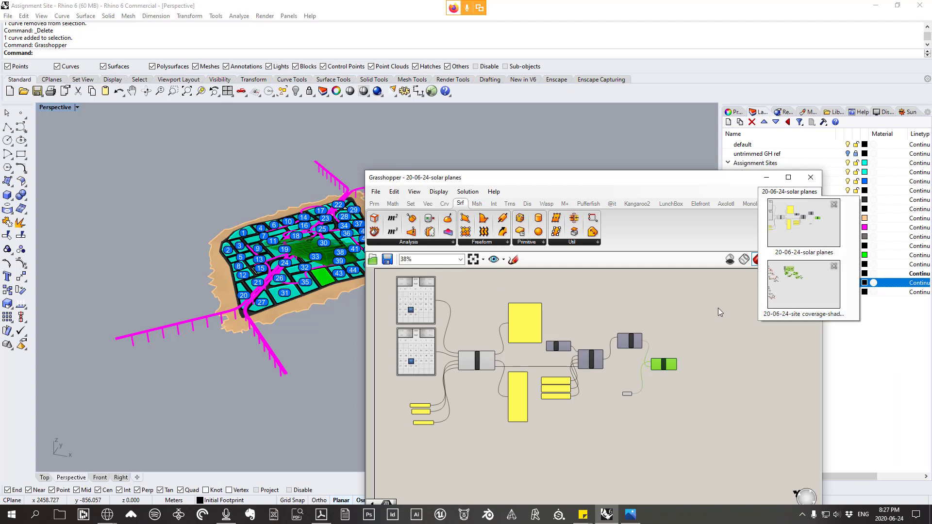
pyautogui.scroll(3, 675, 350)
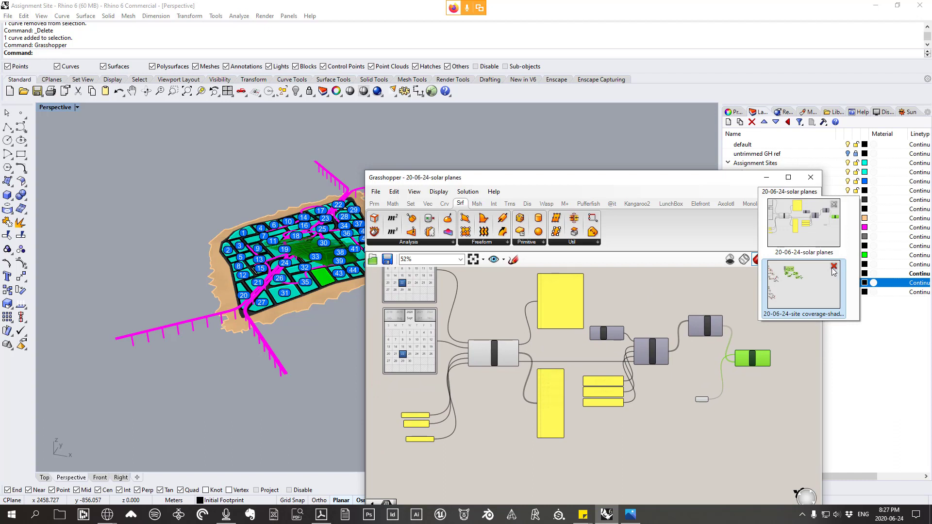
pyautogui.click(833, 268)
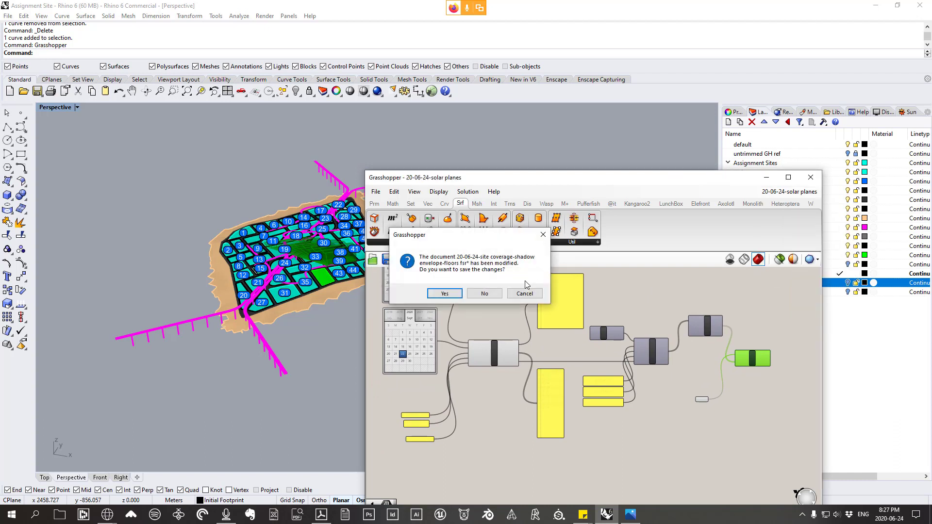
pyautogui.click(485, 293)
pyautogui.scroll(-3, 498, 355)
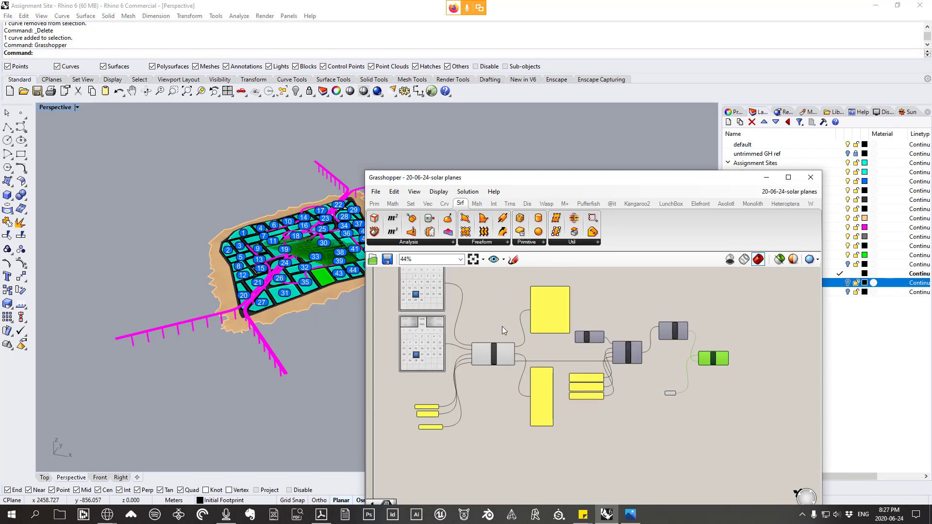
# - Close the 20-06-24-solar planes definition and dismiss the Grasshopper window
pyautogui.click(805, 193)
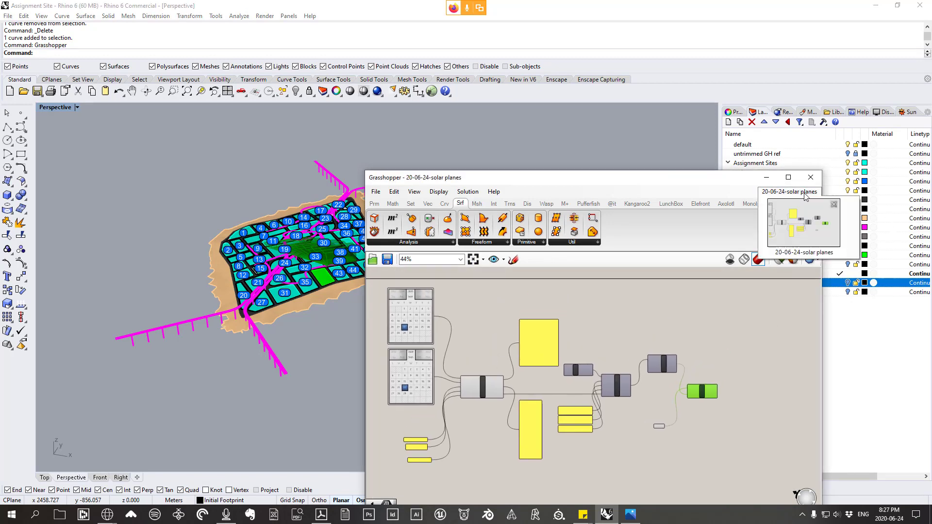
pyautogui.click(835, 206)
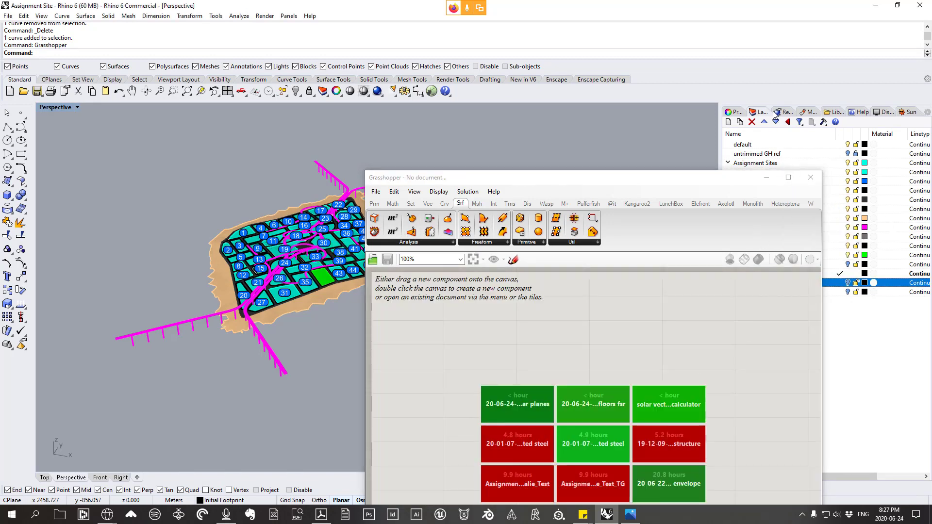
pyautogui.click(811, 177)
pyautogui.scroll(5, 388, 259)
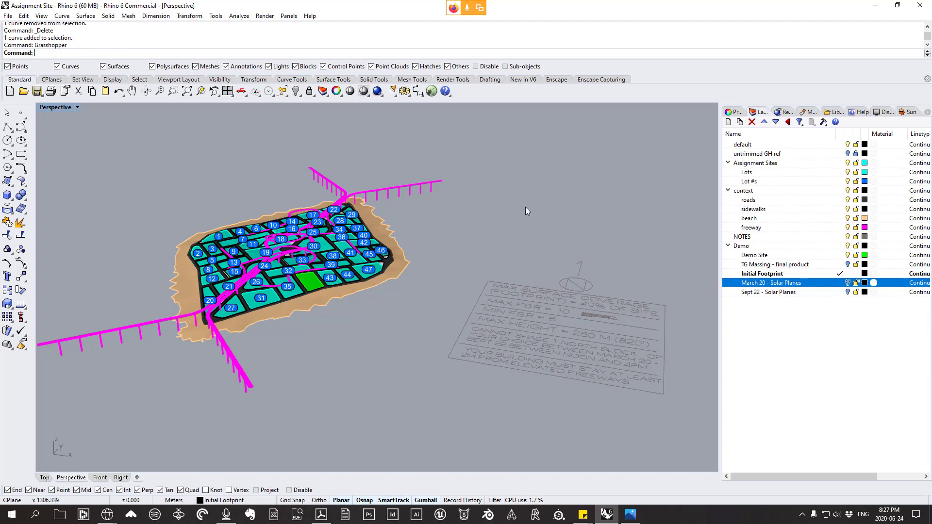
pyautogui.moveTo(445, 236); pyautogui.dragTo(380, 258, button='right')
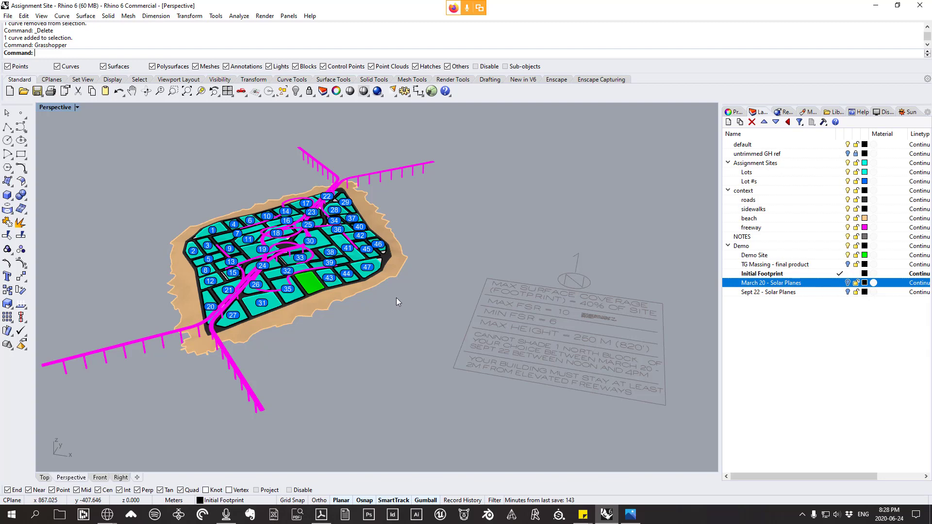
pyautogui.moveTo(396, 299); pyautogui.dragTo(461, 326, button='right')
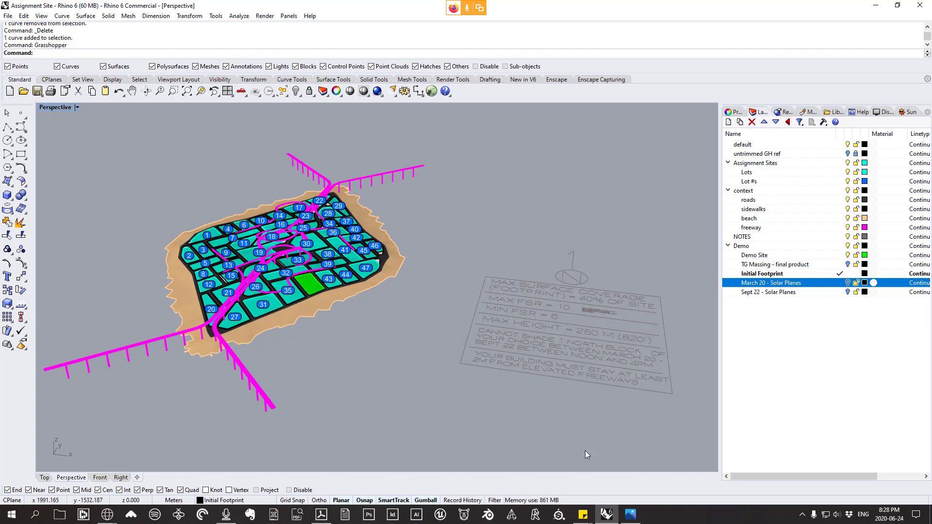
pyautogui.moveTo(368, 330); pyautogui.dragTo(383, 320, button='right')
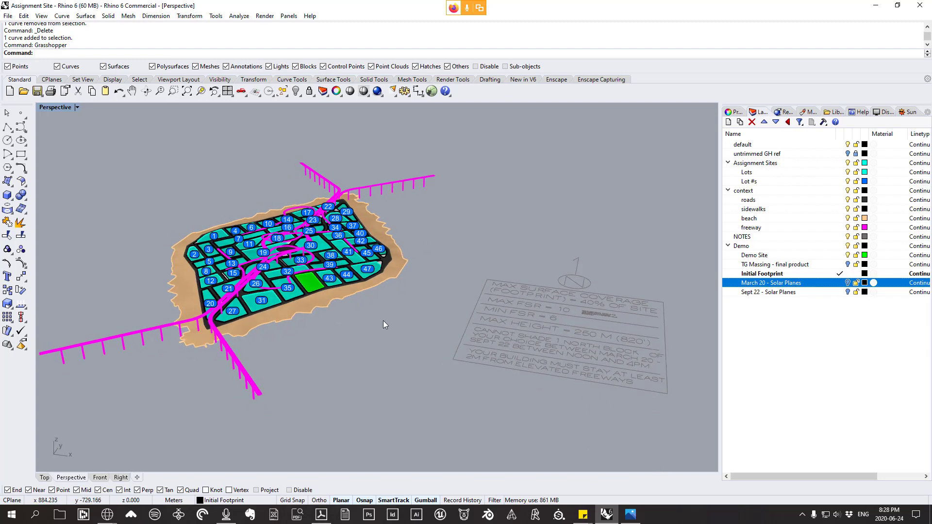